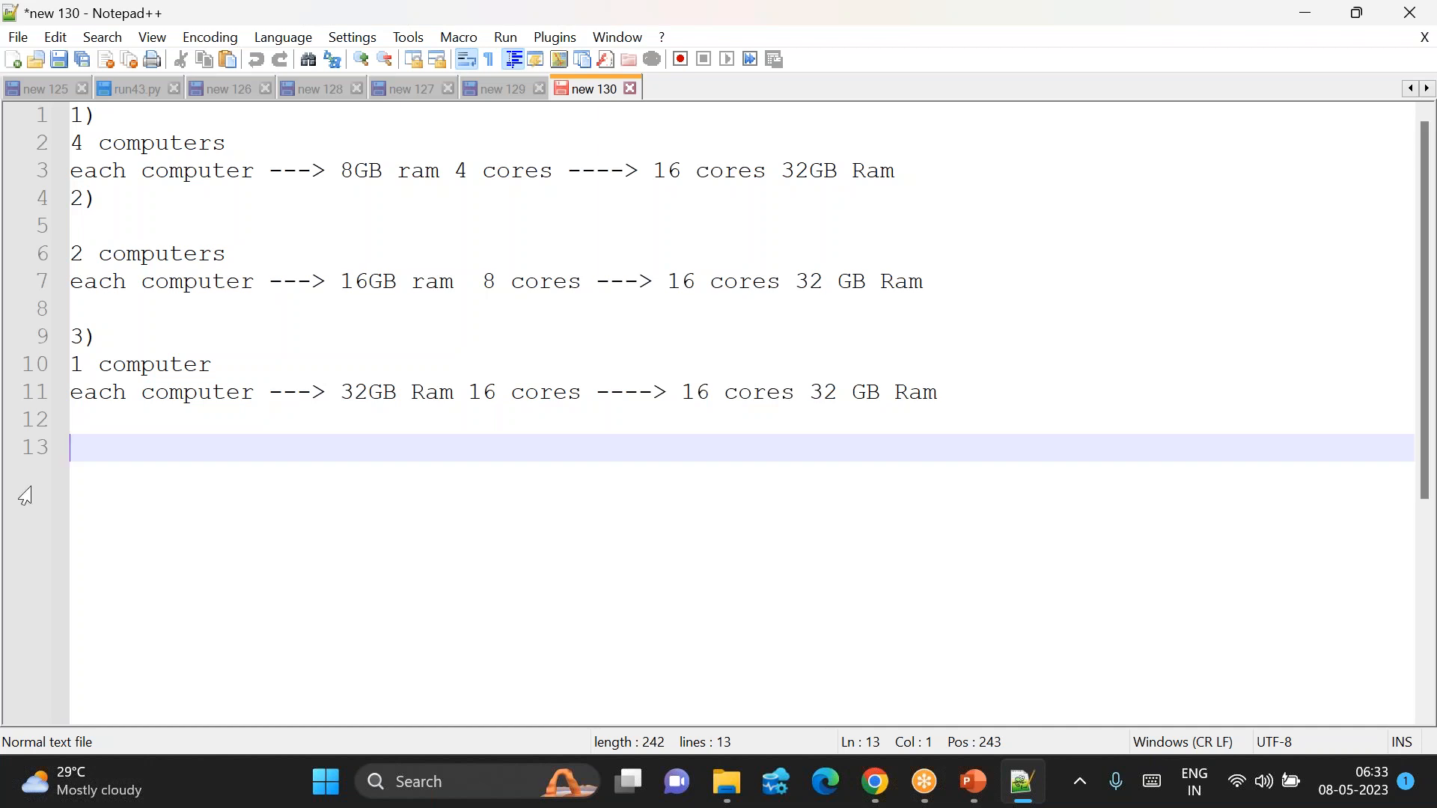
Step: Clear the old computer-sizing notes and write the heading 'REST API --->' on line 1
key(ctrl+a)
key(Delete)
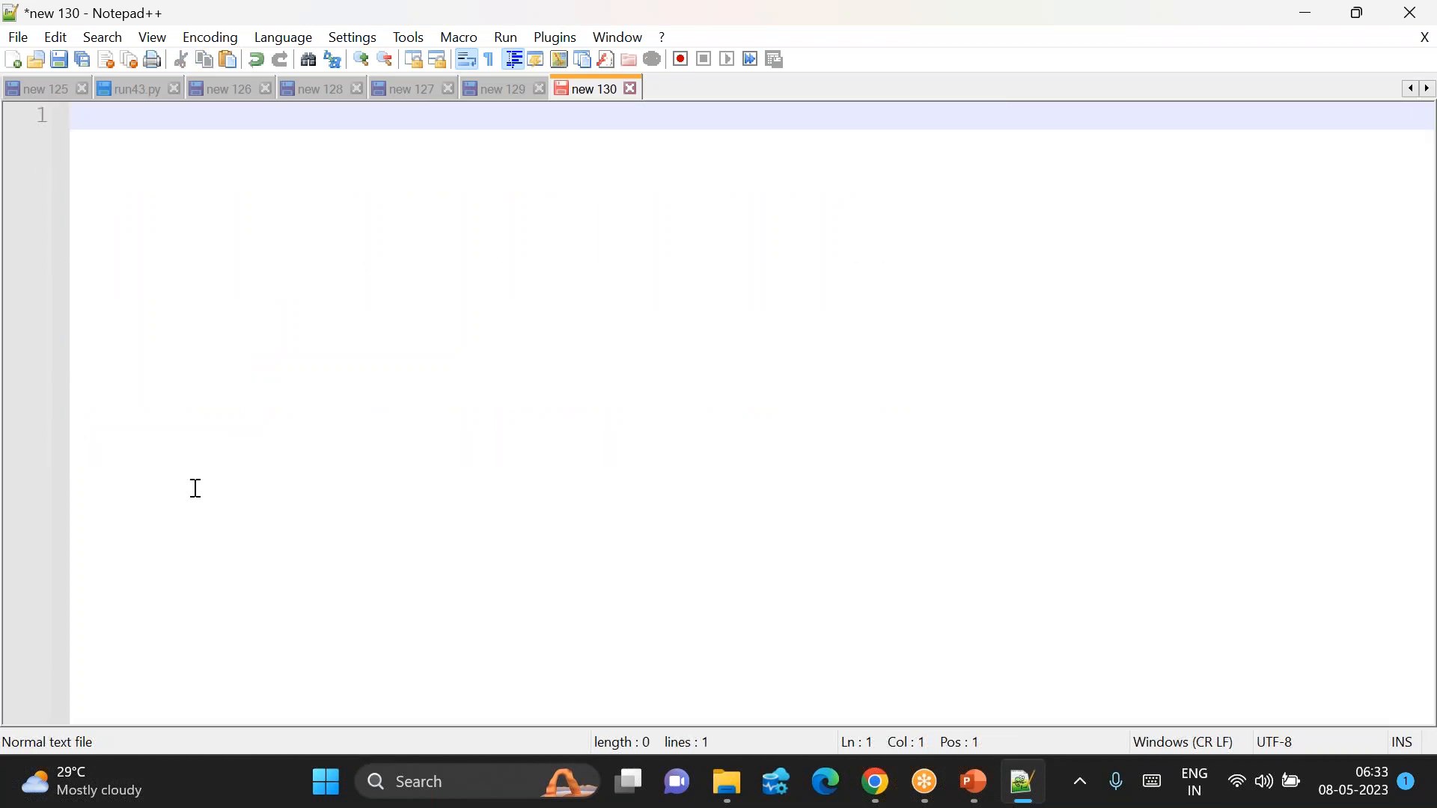
text(REST AO)
key(BackSpace)
text(PI --->)
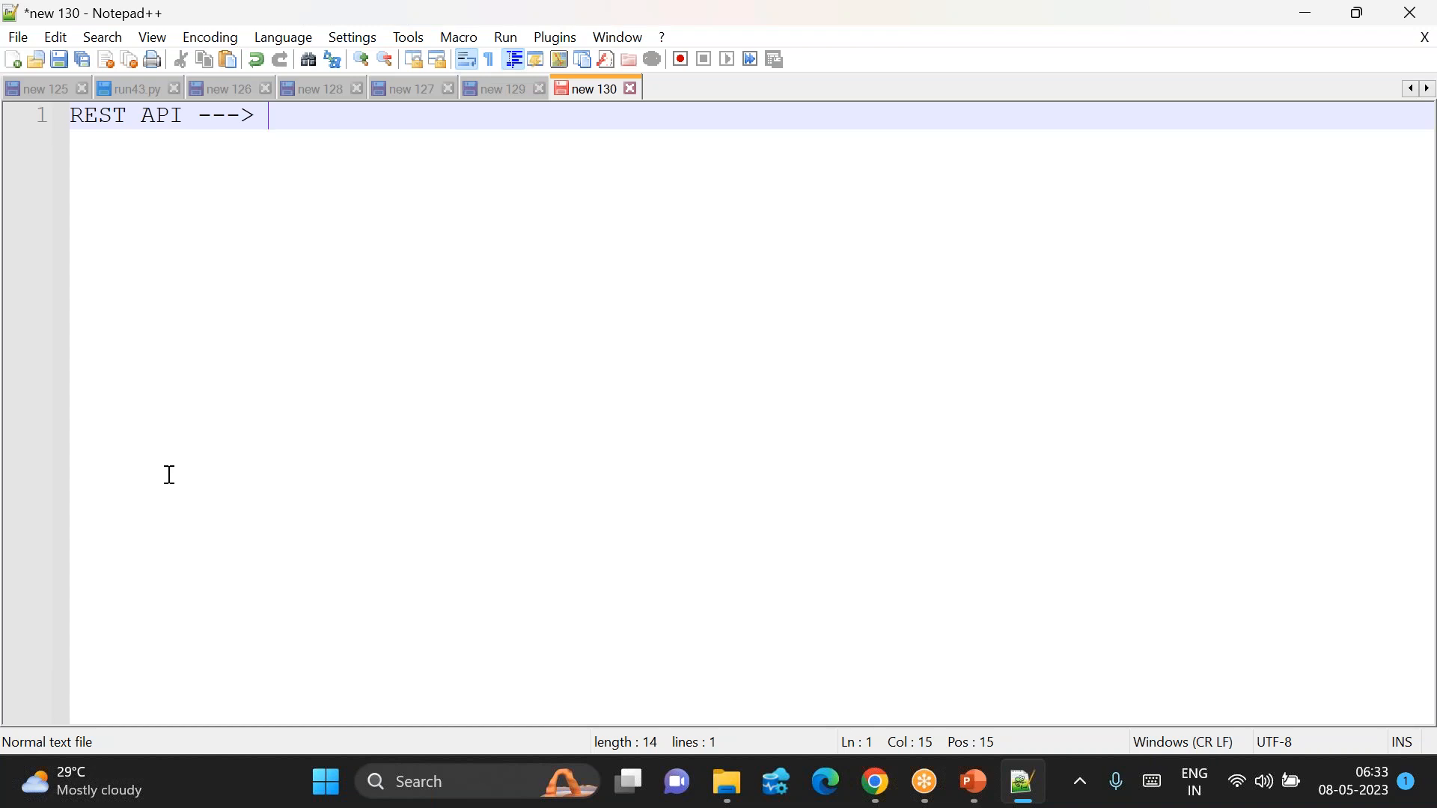
Step: Add the line 'instead of giving full access to developer, we can just provide rest API URL'
key(Return)
key(Return)
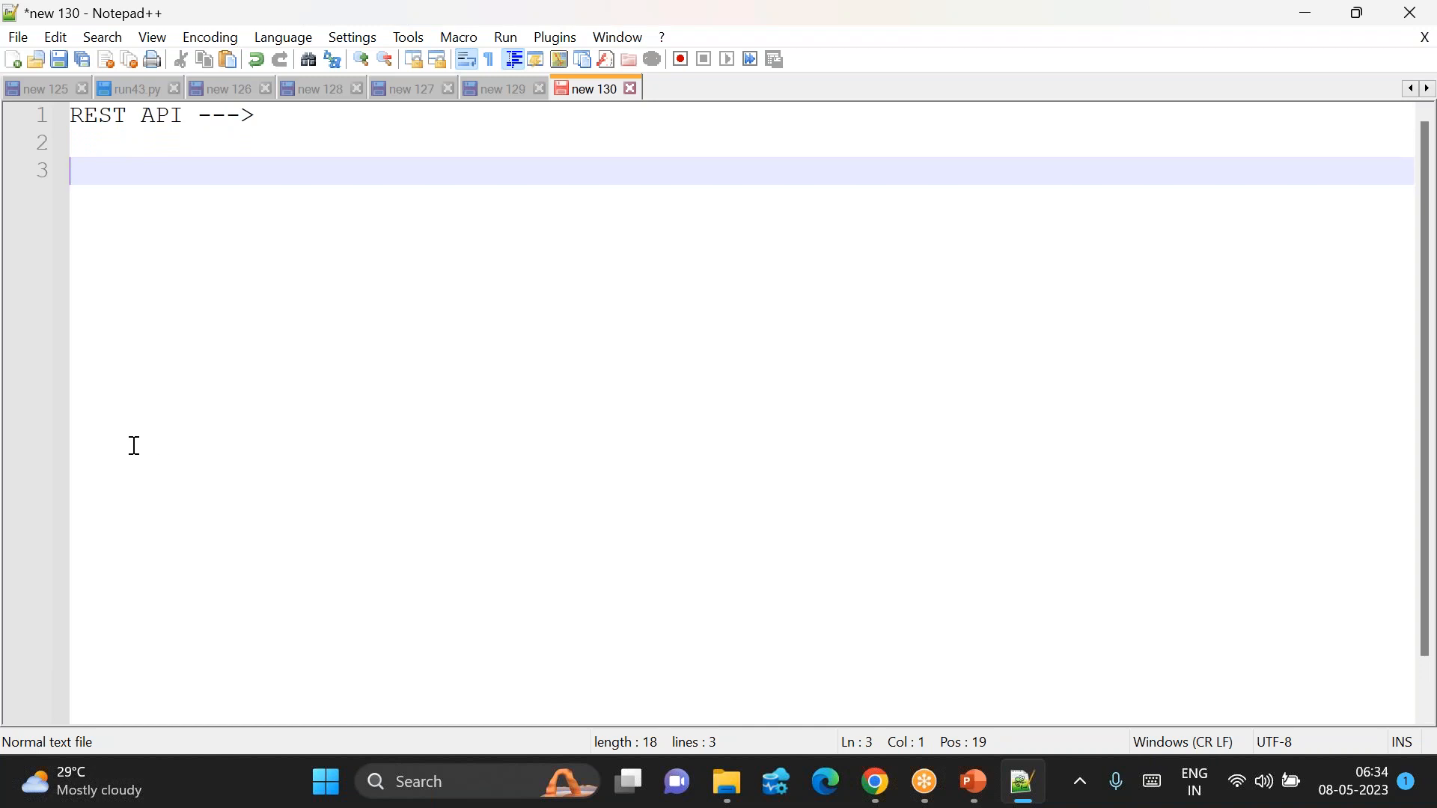
text(we can)
key(BackSpace)
key(BackSpace)
key(BackSpace)
key(BackSpace)
key(BackSpace)
key(BackSpace)
key(BackSpace)
text(instead if)
key(BackSpace)
key(BackSpace)
key(BackSpace)
text(o)
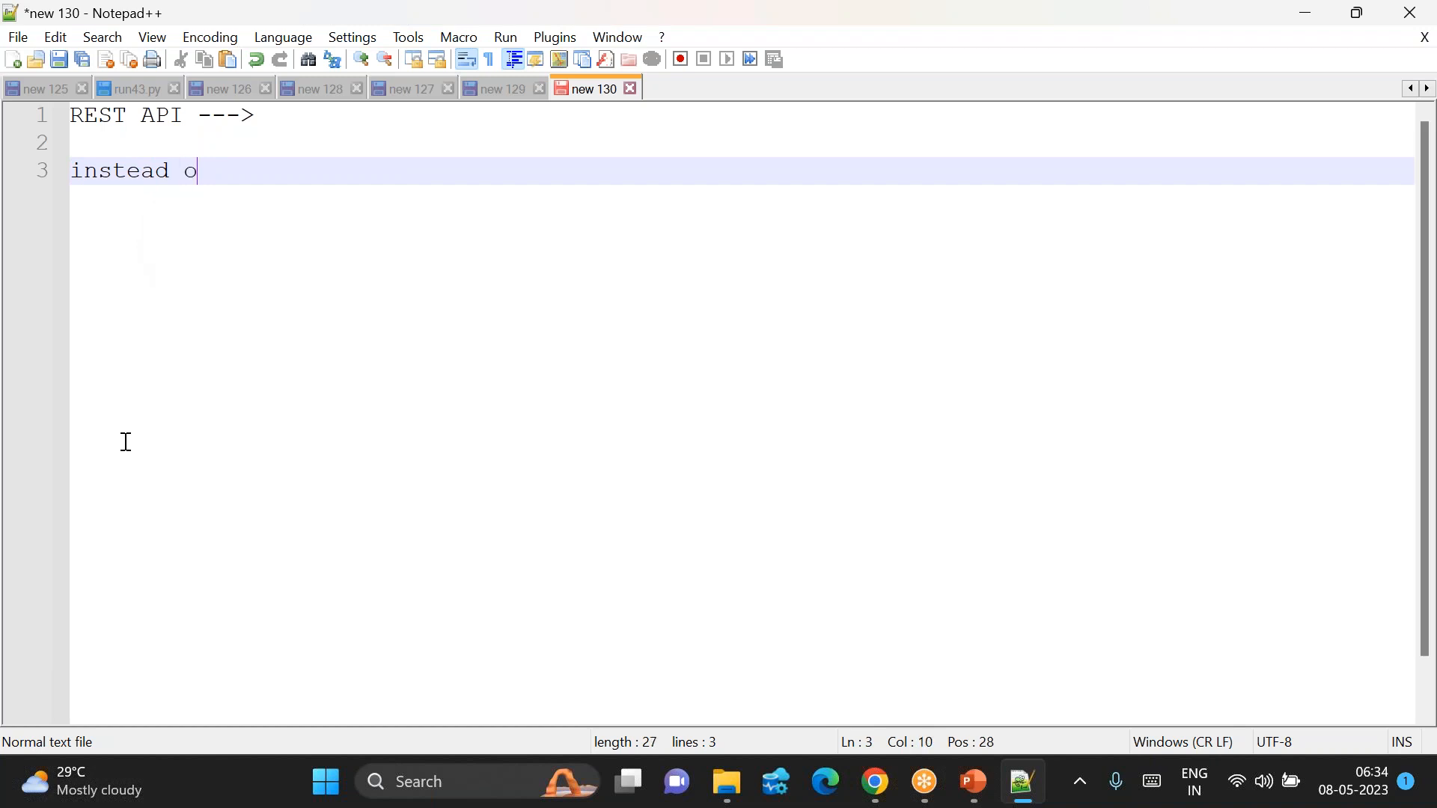
text(f giving full access )
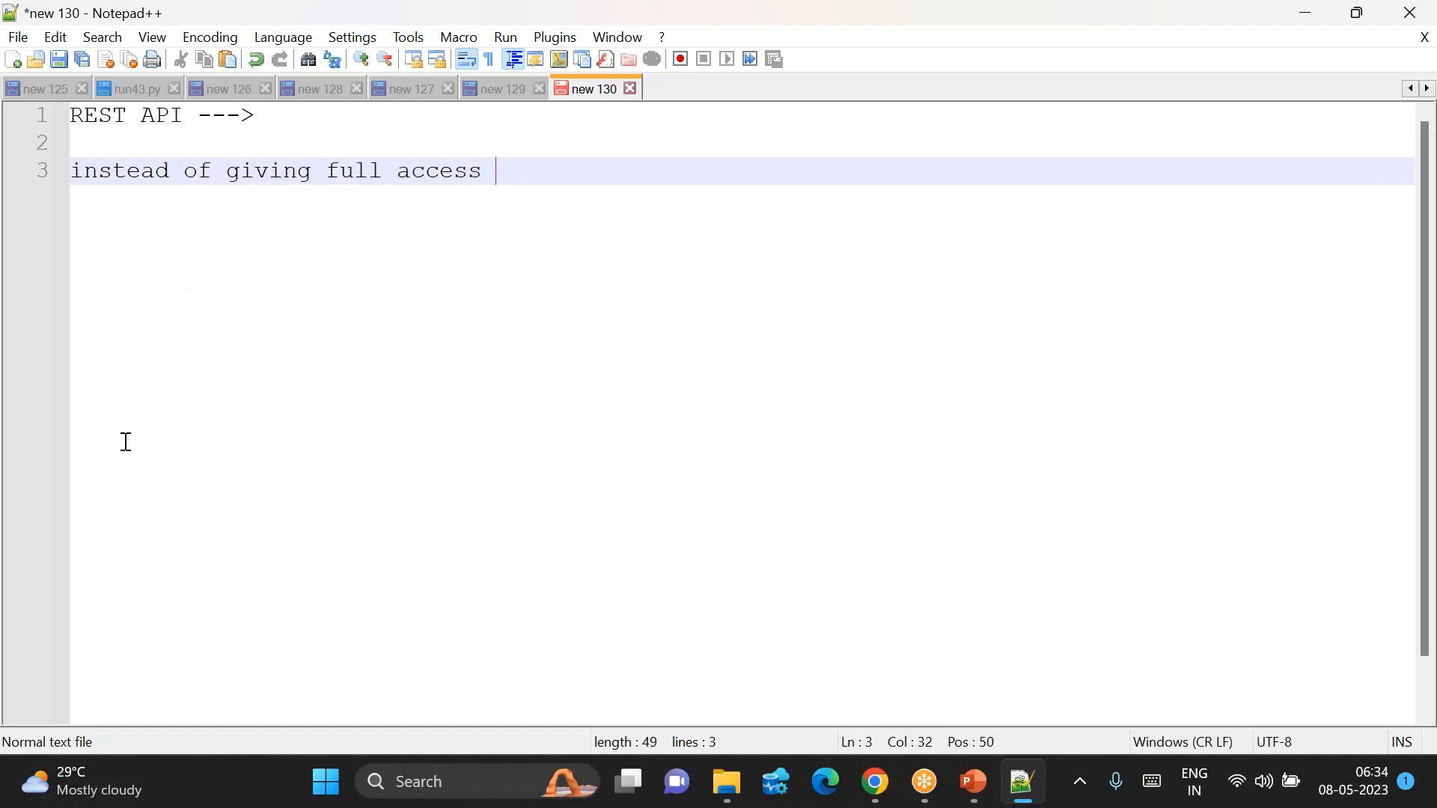
text(to develo)
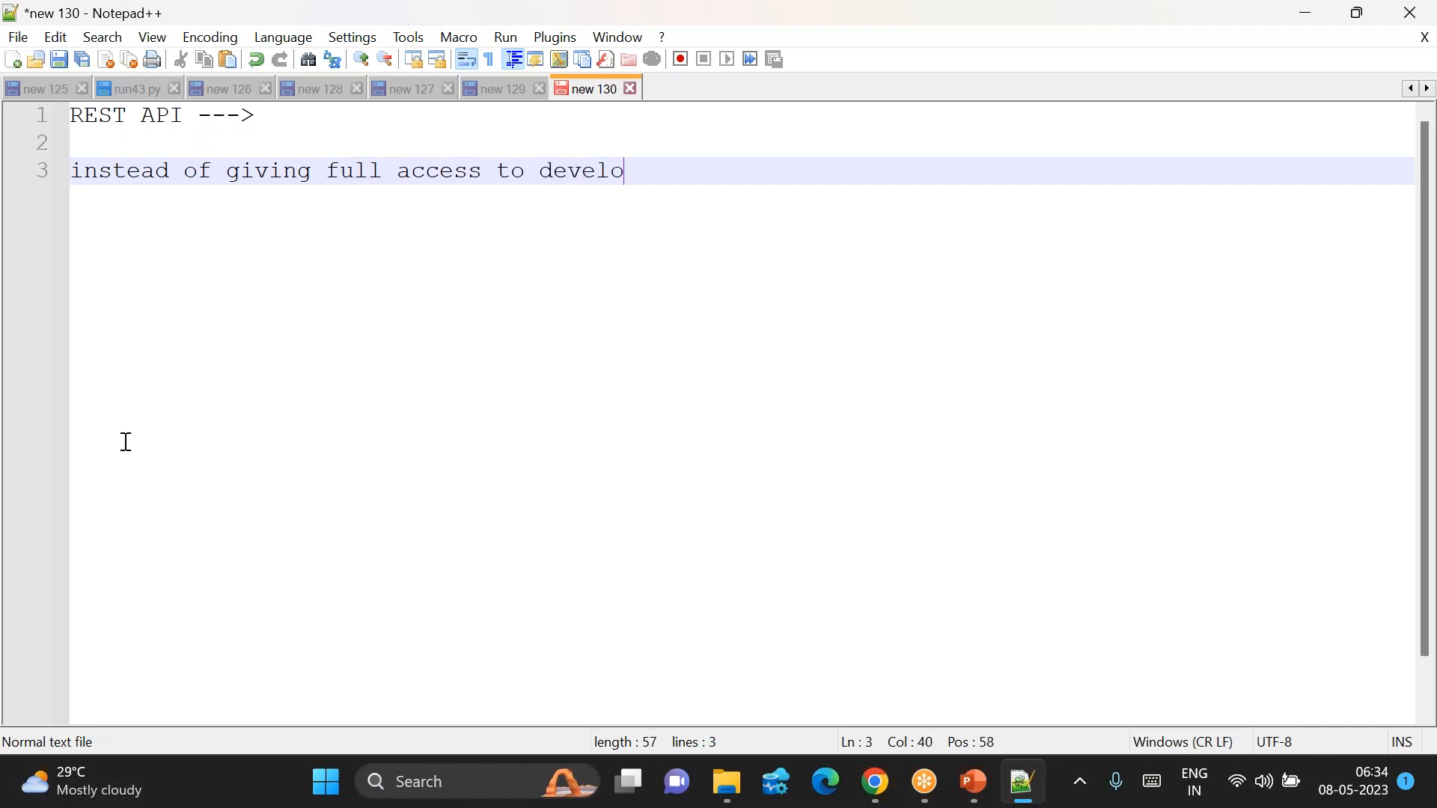
text(per, we can )
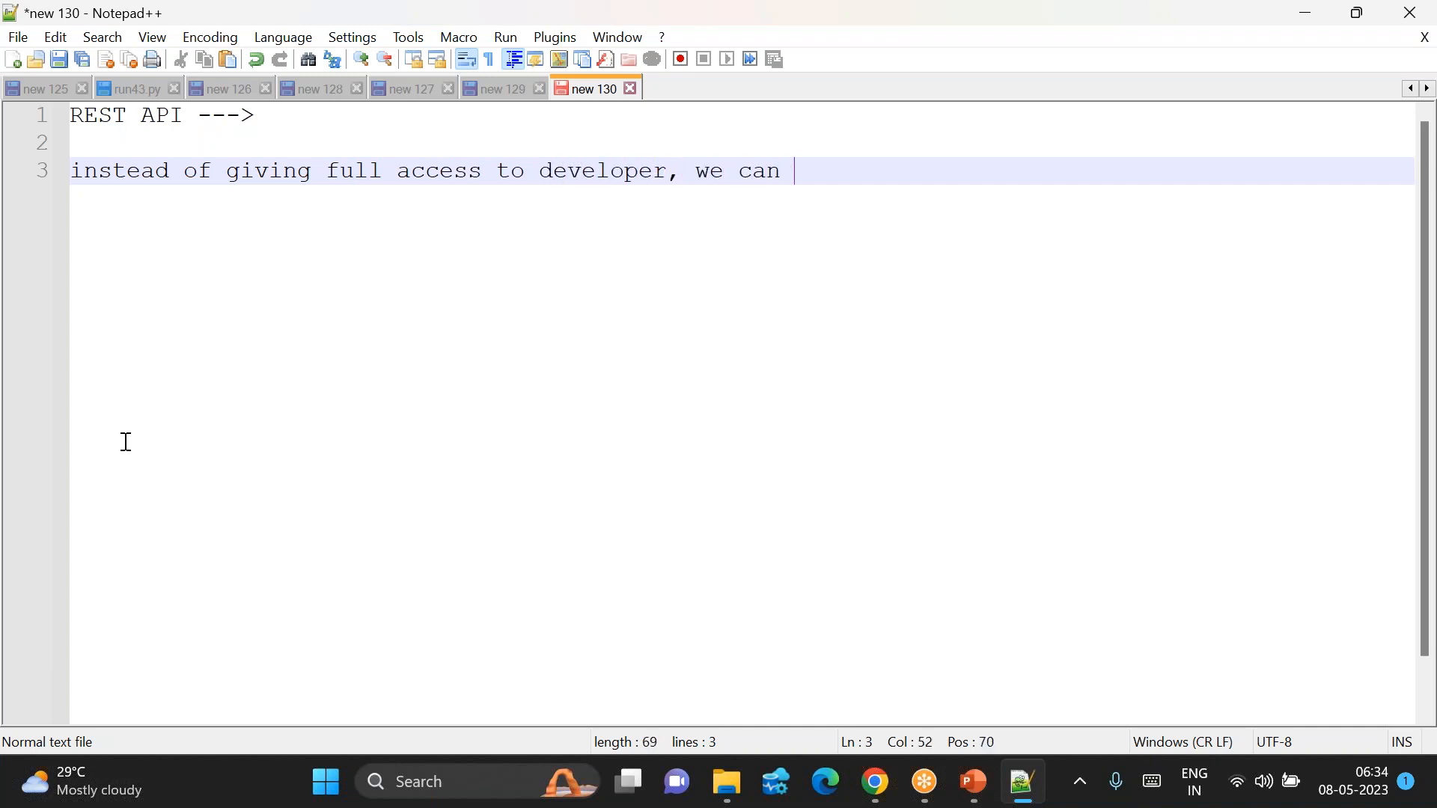
text(just provid)
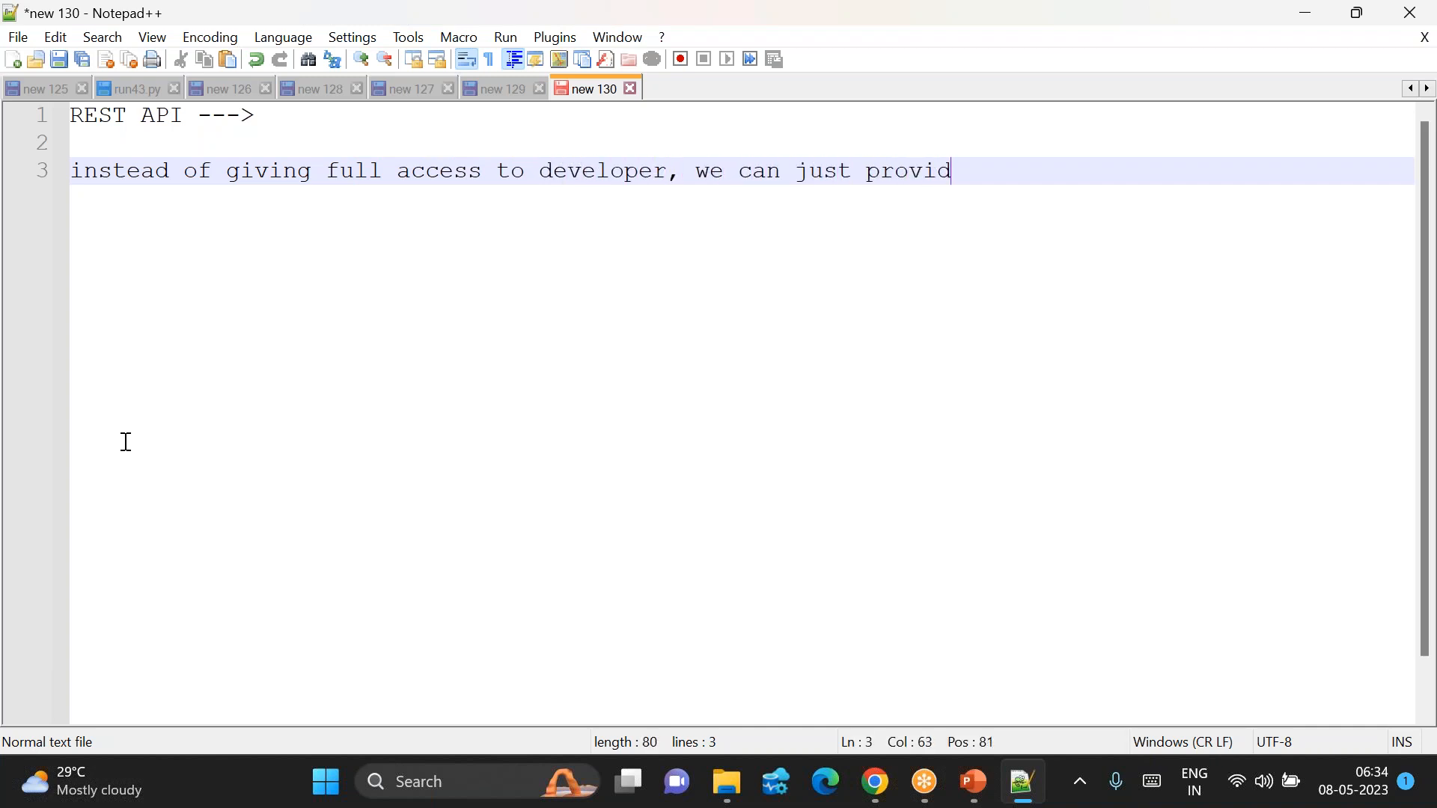
text(e rest A)
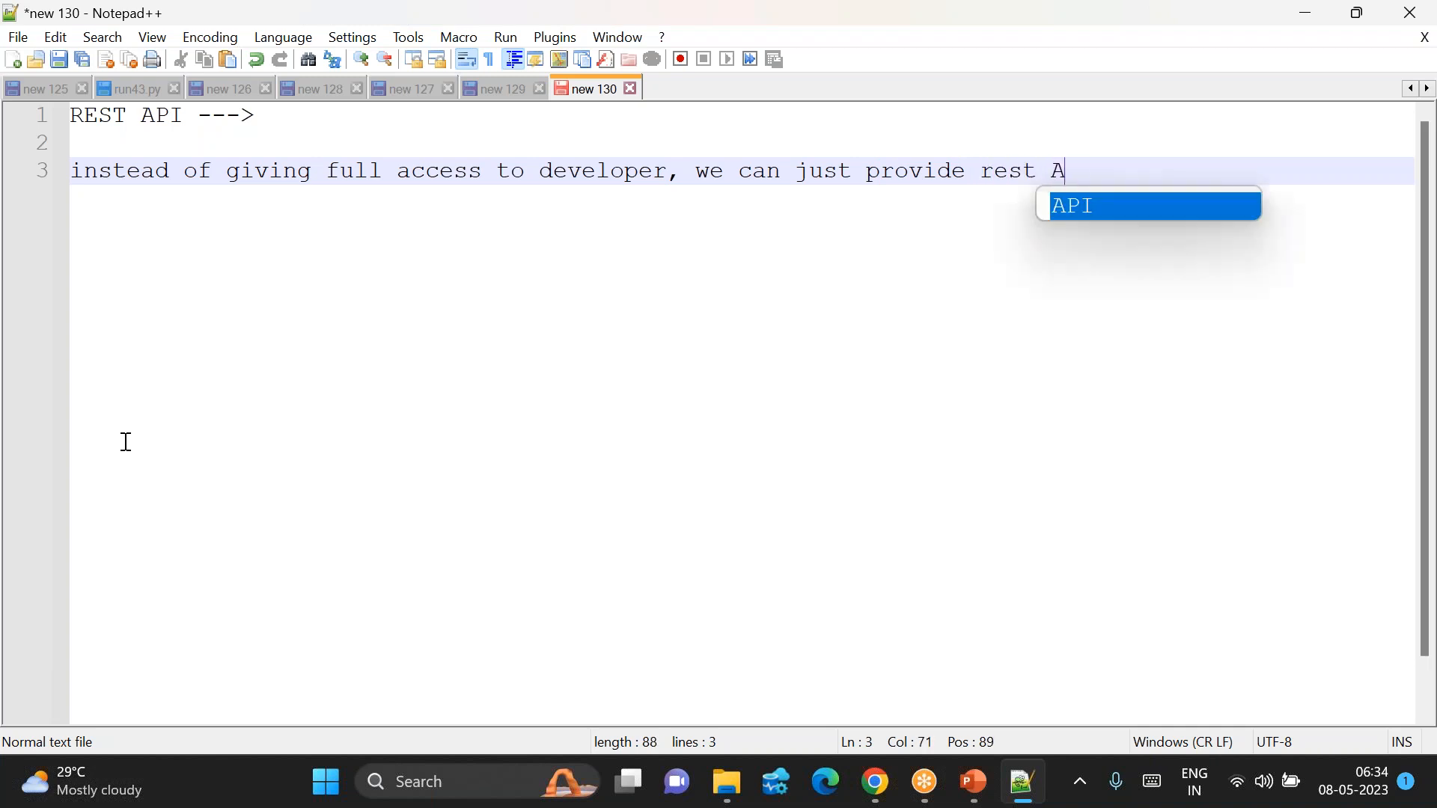
text(PI URL)
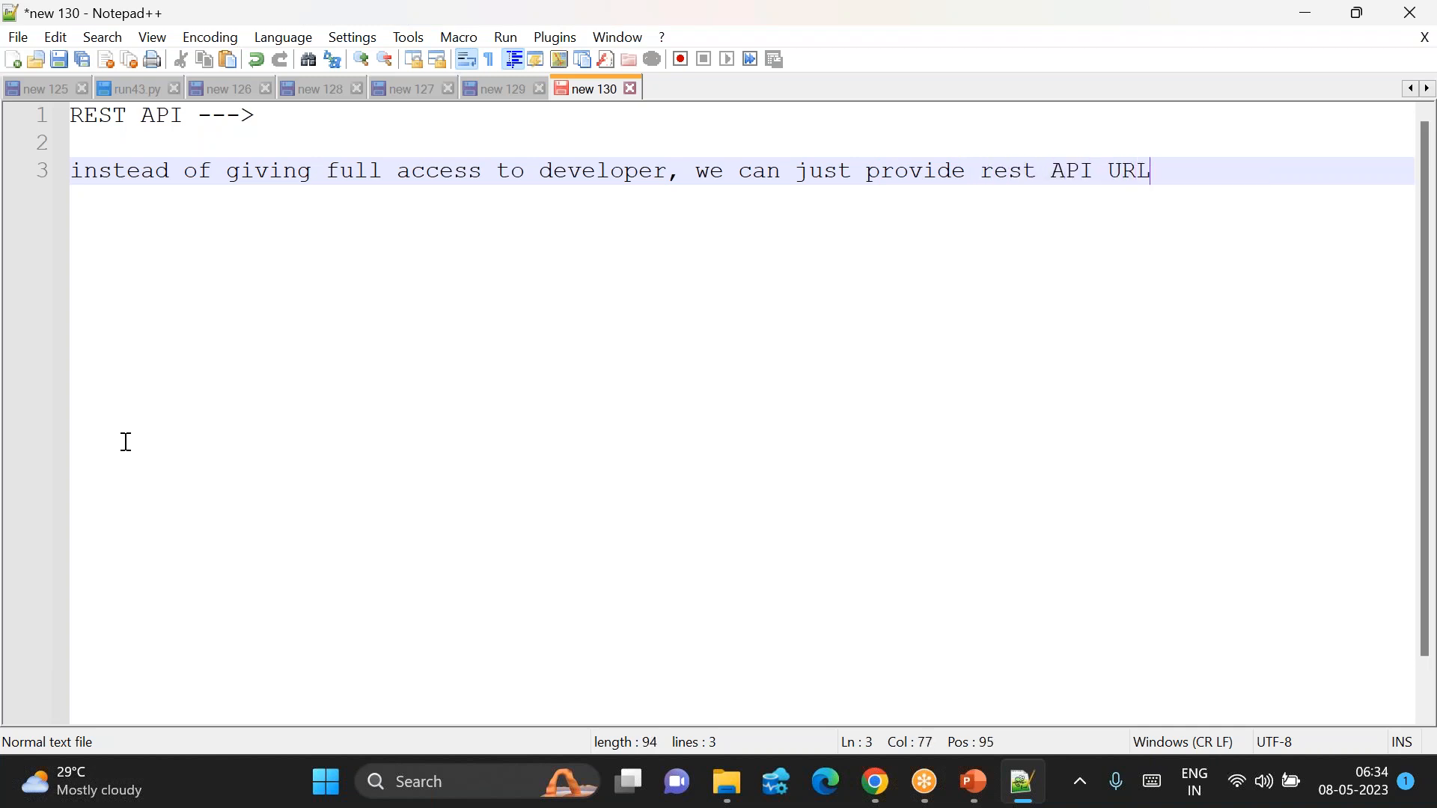
key(Return)
key(Return)
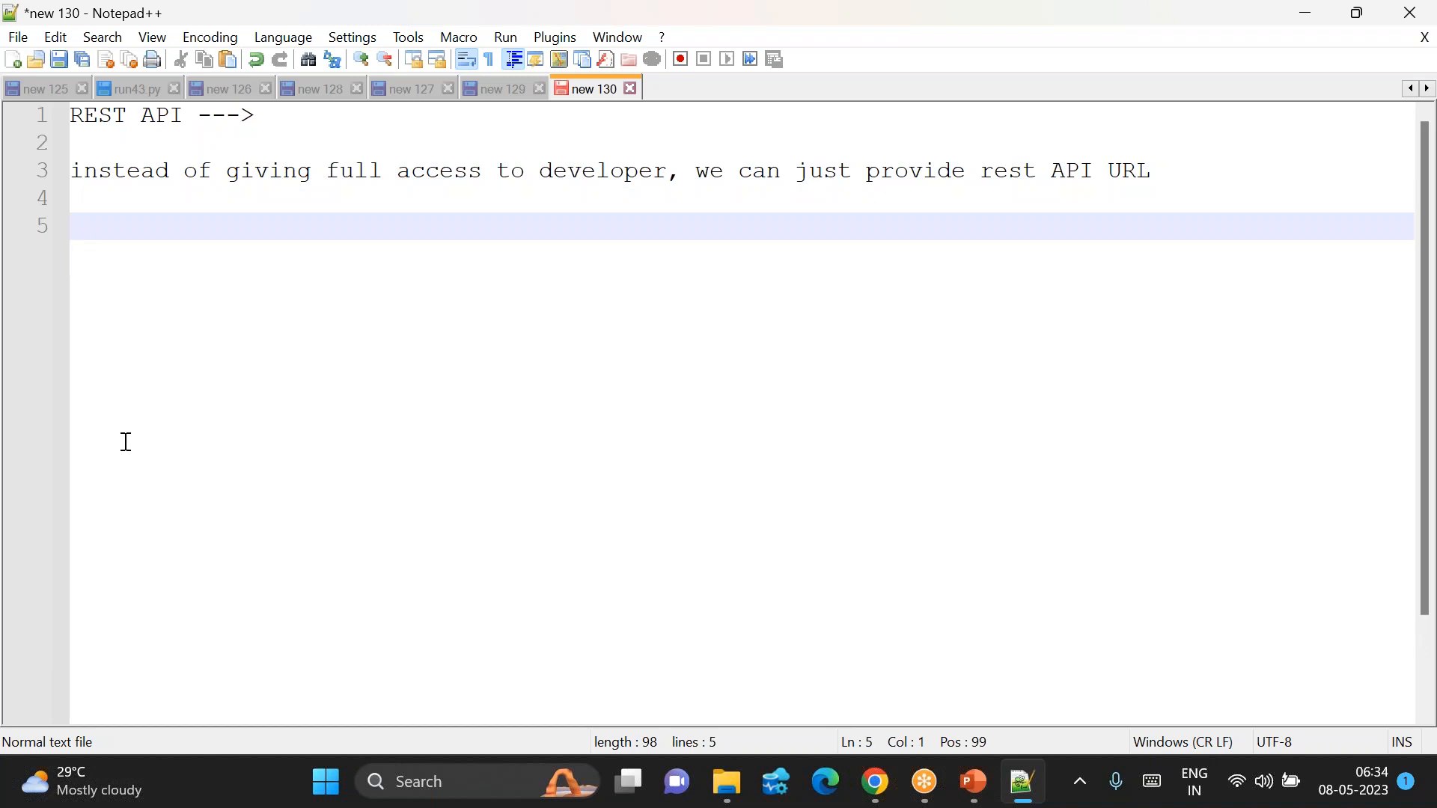
Step: Insert 'to source system' after developer and add 'developer can access data using rest API URL'
click(668, 172)
text(to source )
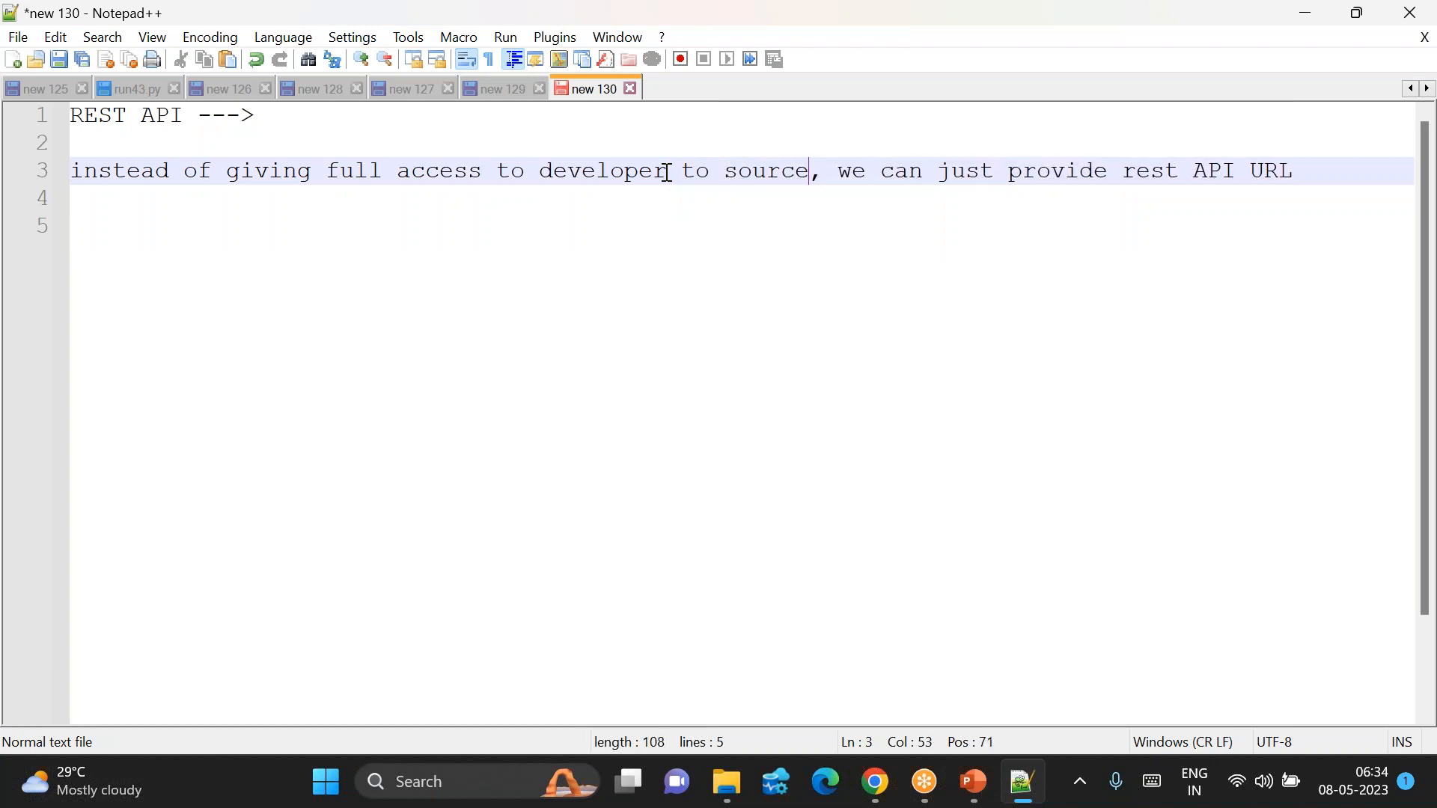
text(system)
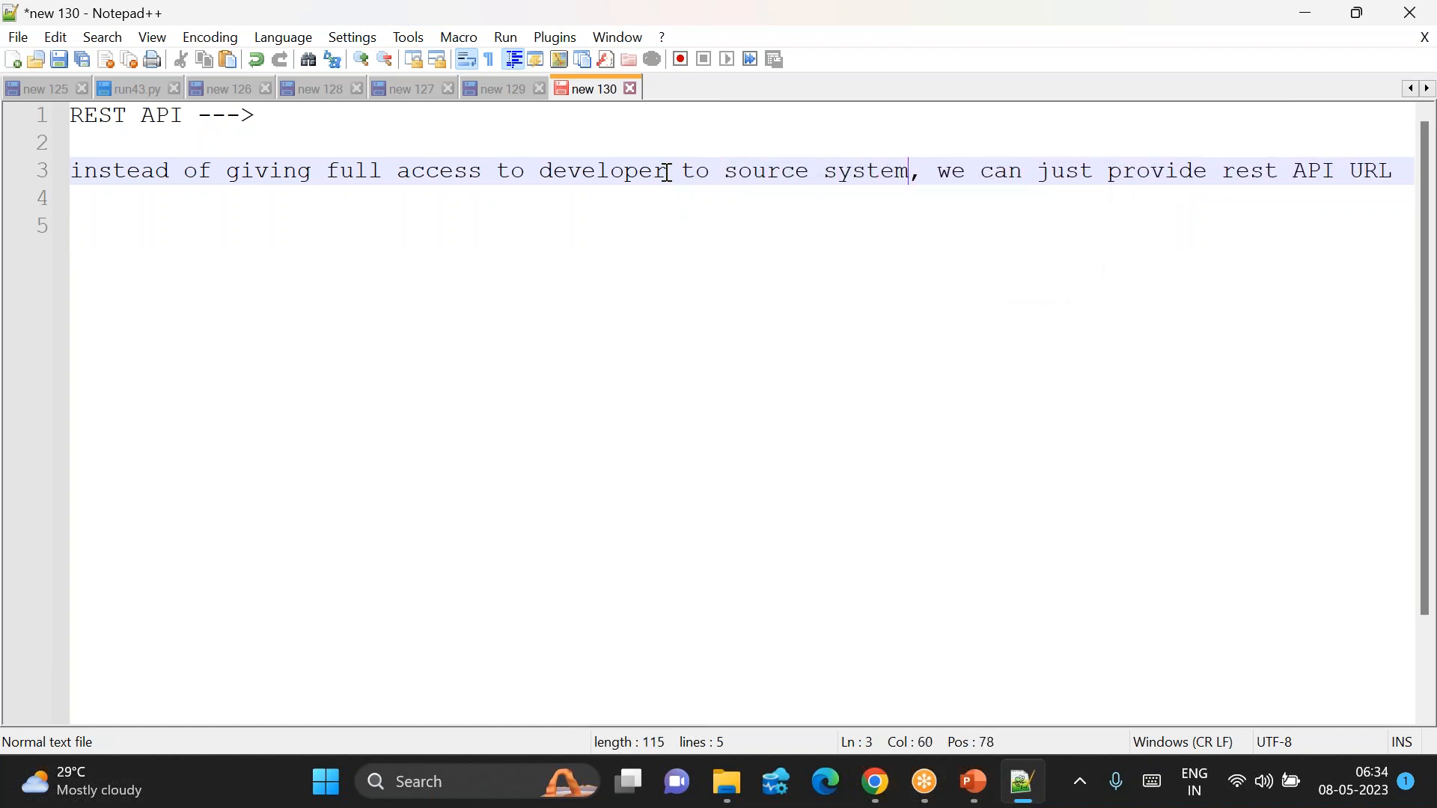
click(1414, 170)
key(Return)
key(Return)
text(deve)
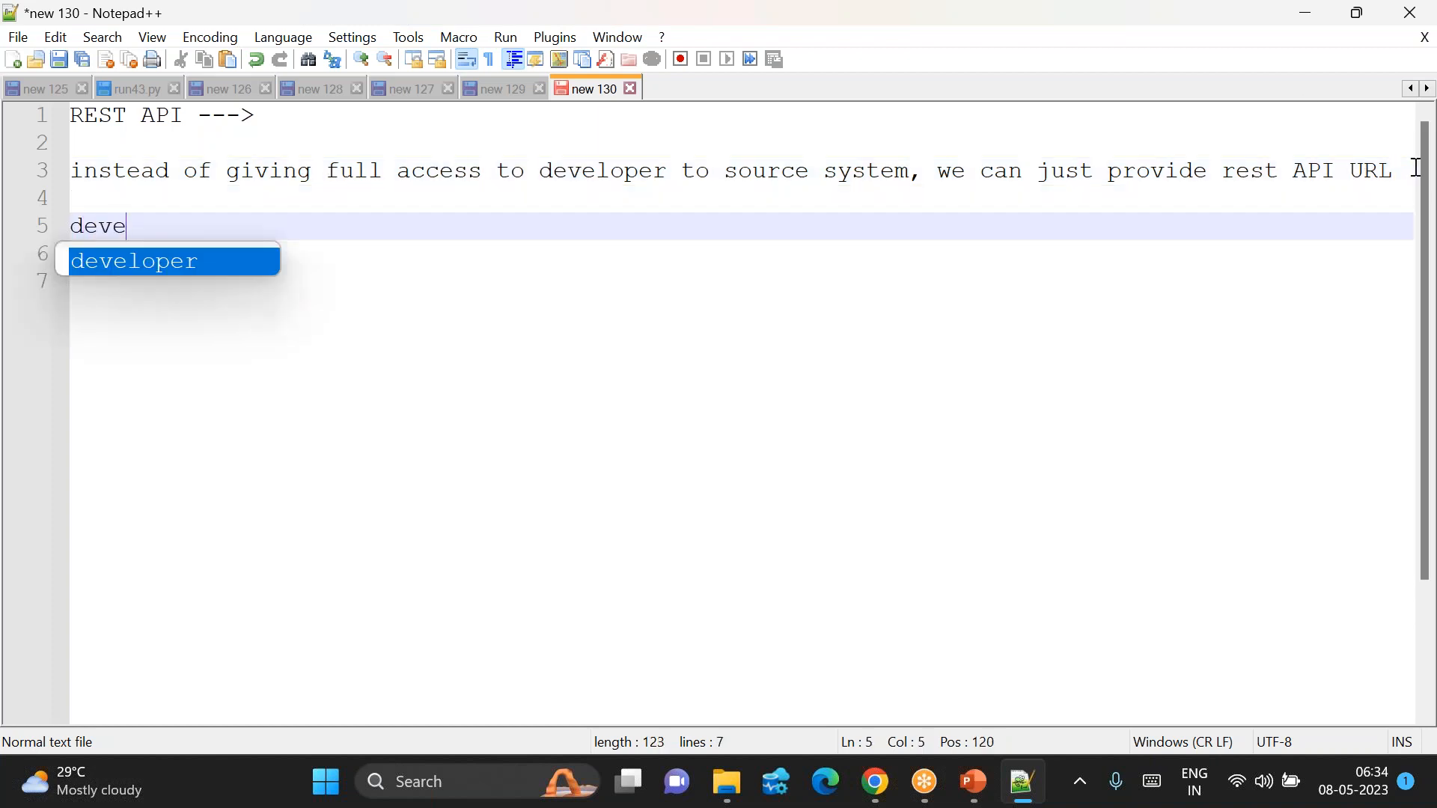
text(loper can acc)
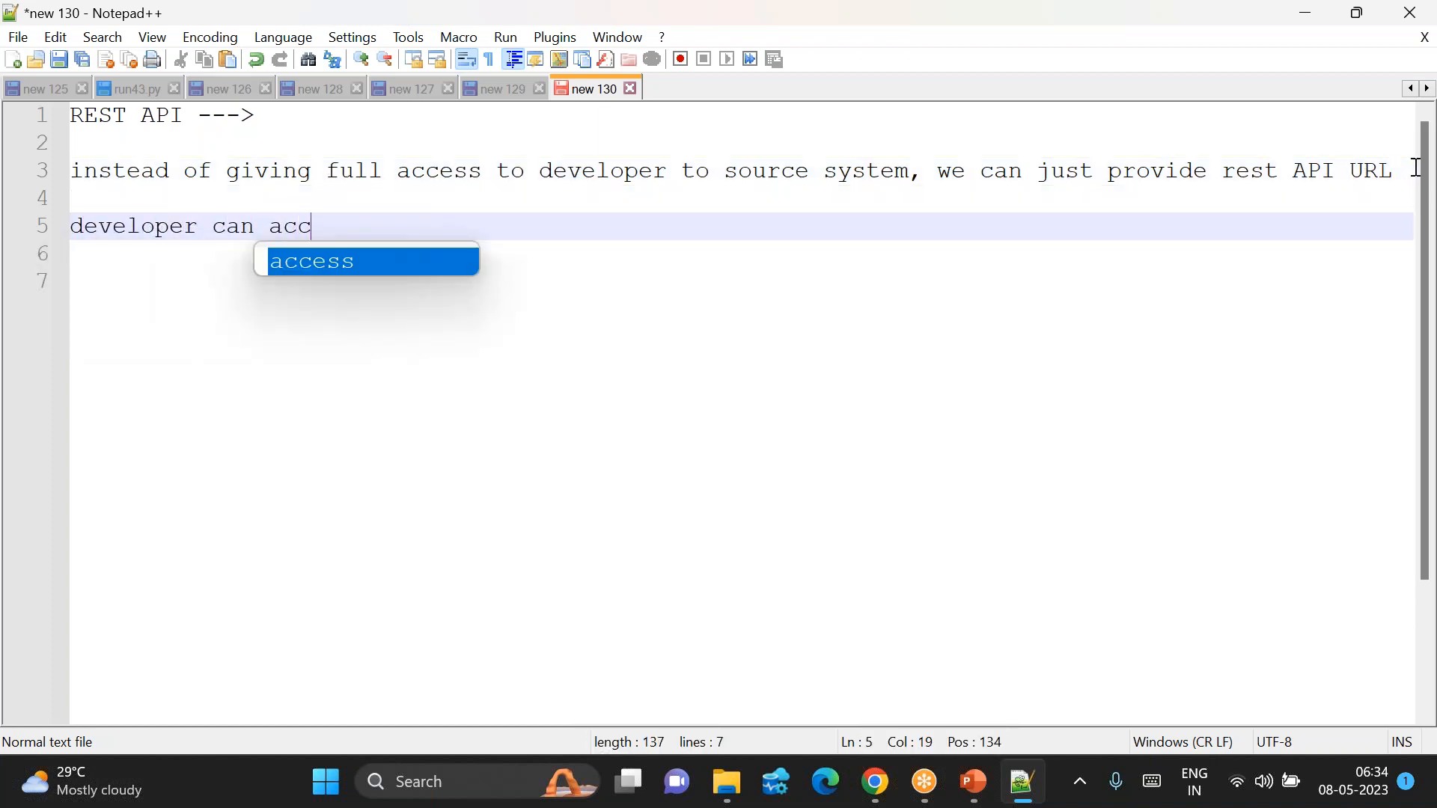
text(ess data )
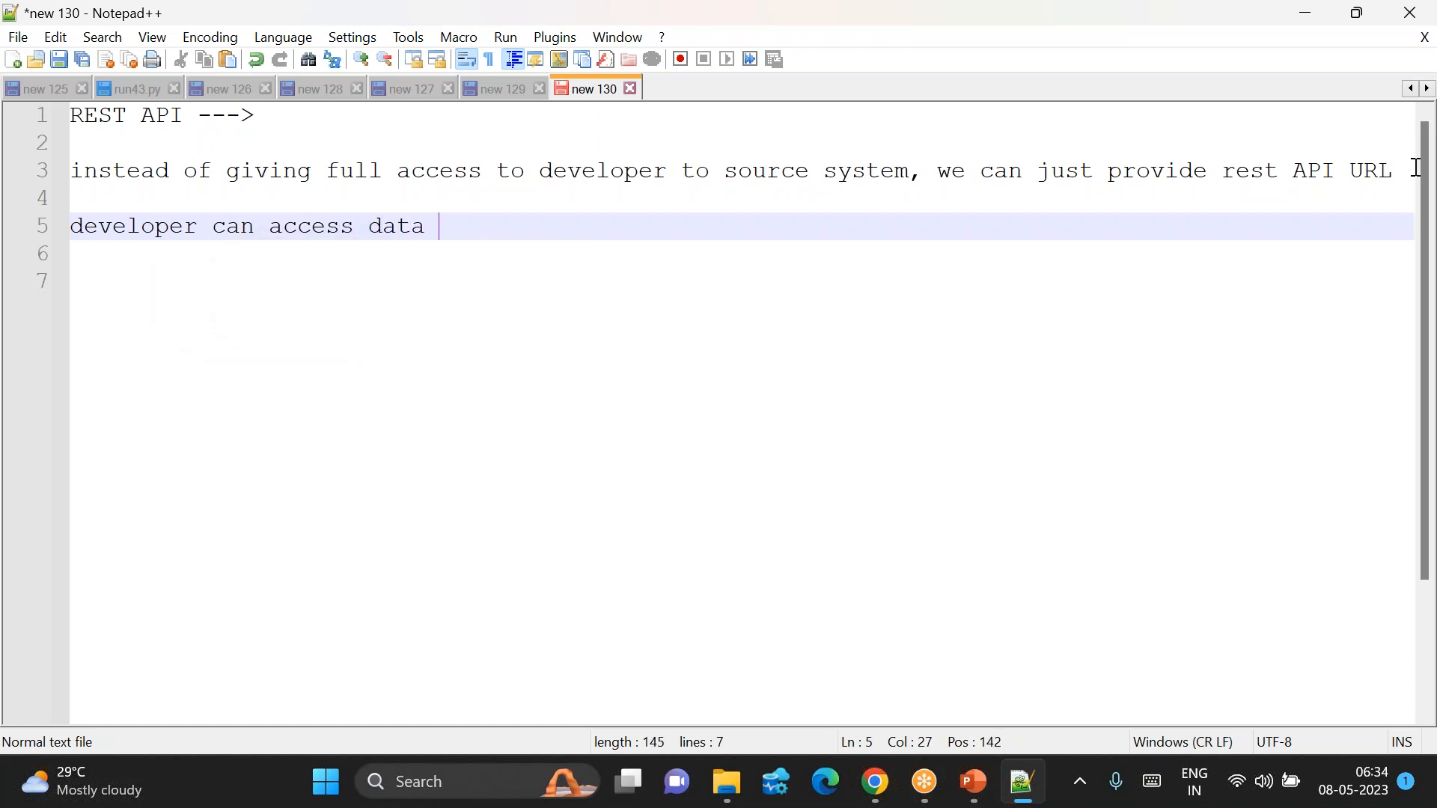
text(using rest URL)
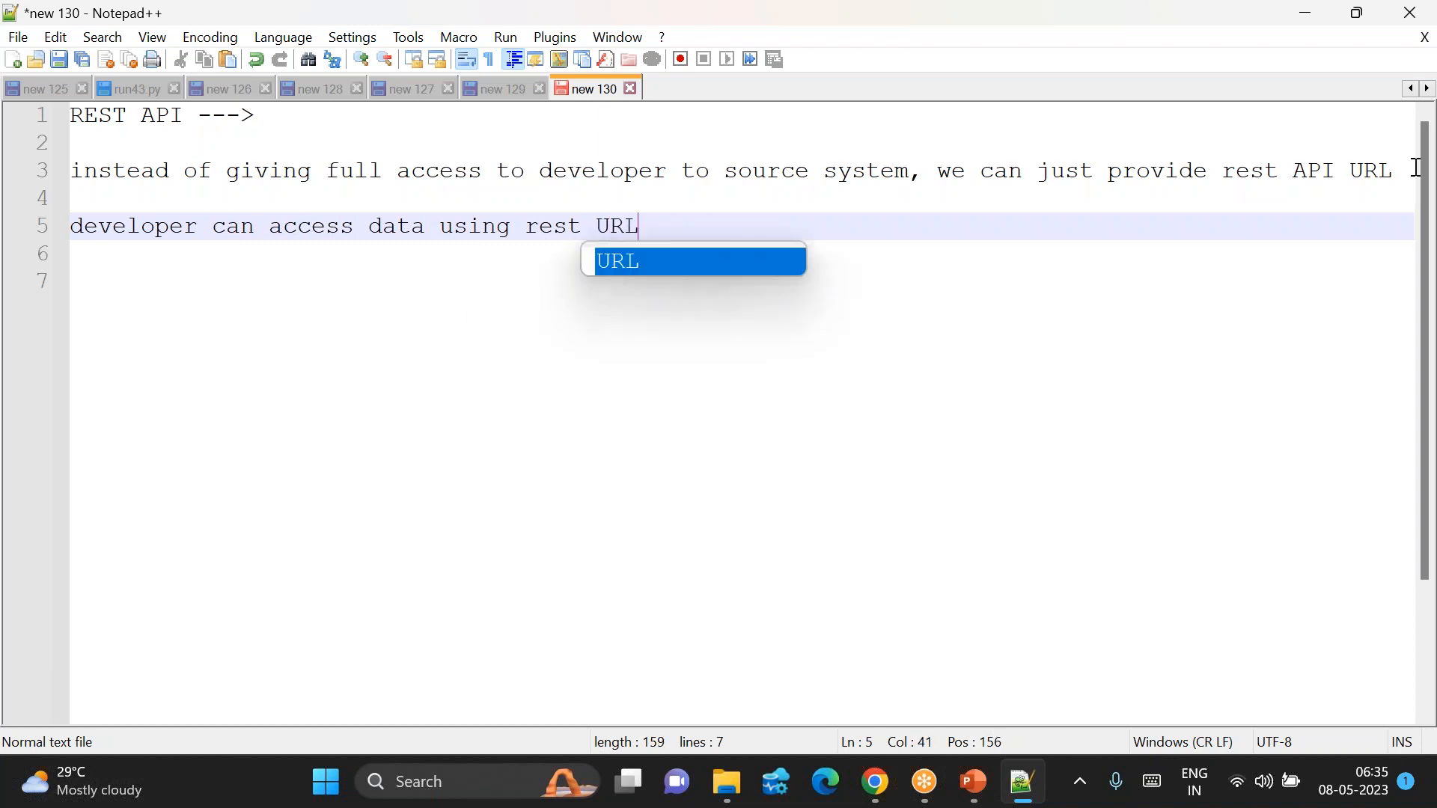
key(Left)
key(Left)
key(Left)
key(Left)
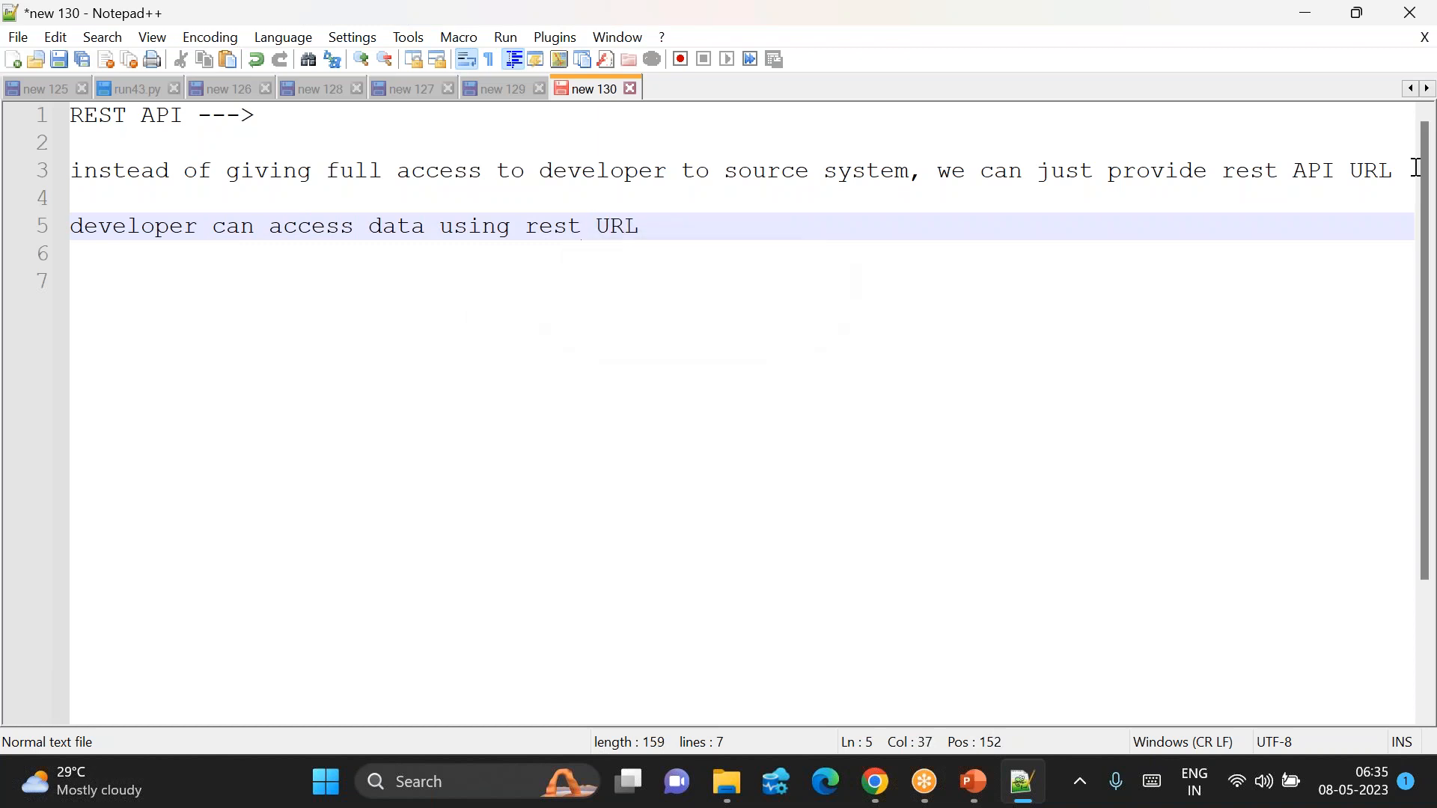
text(API)
key(End)
key(Return)
key(Return)
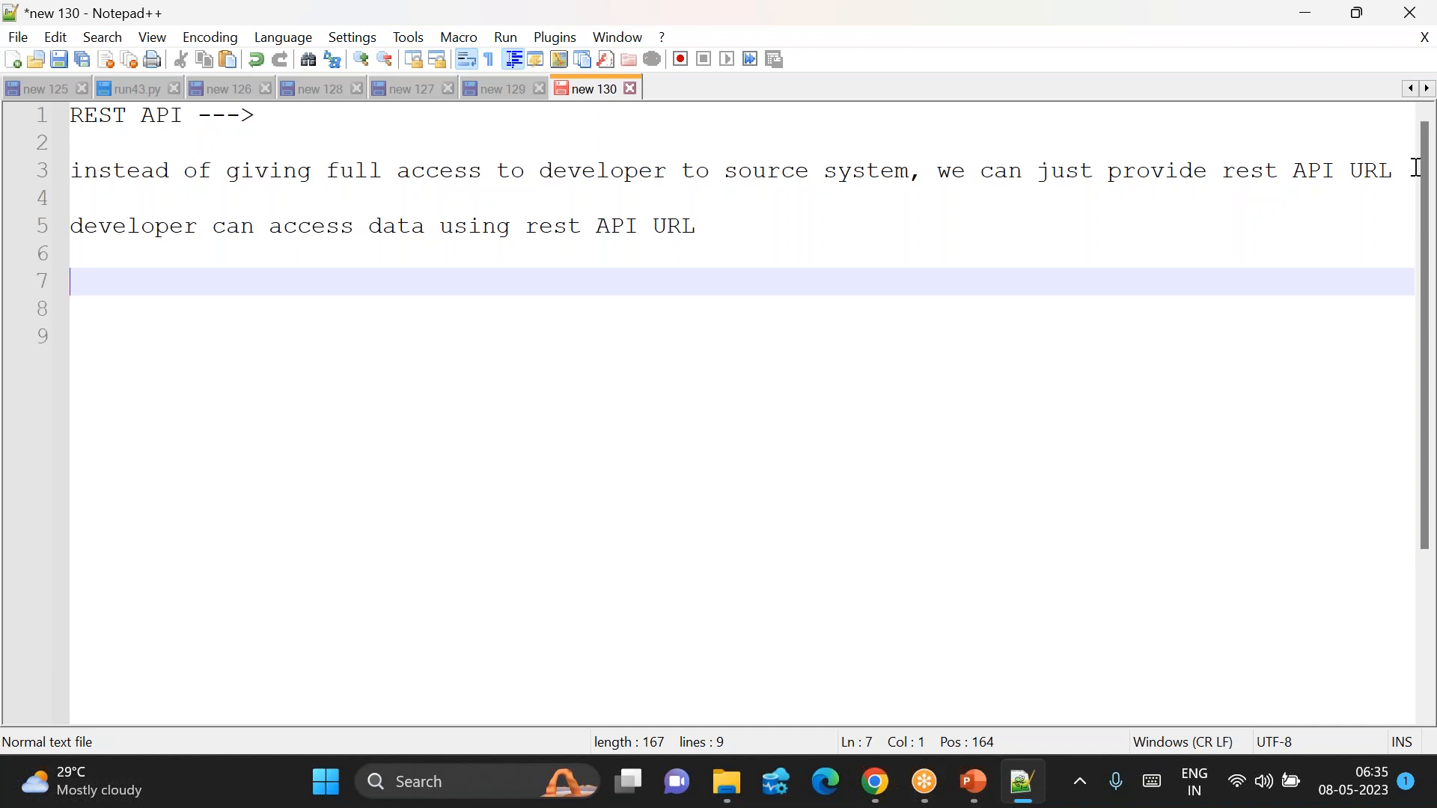
Step: Write the example line 'cust ---> json ---> Rest API Url'
text(cust ---> json --->-)
key(Left)
text(>)
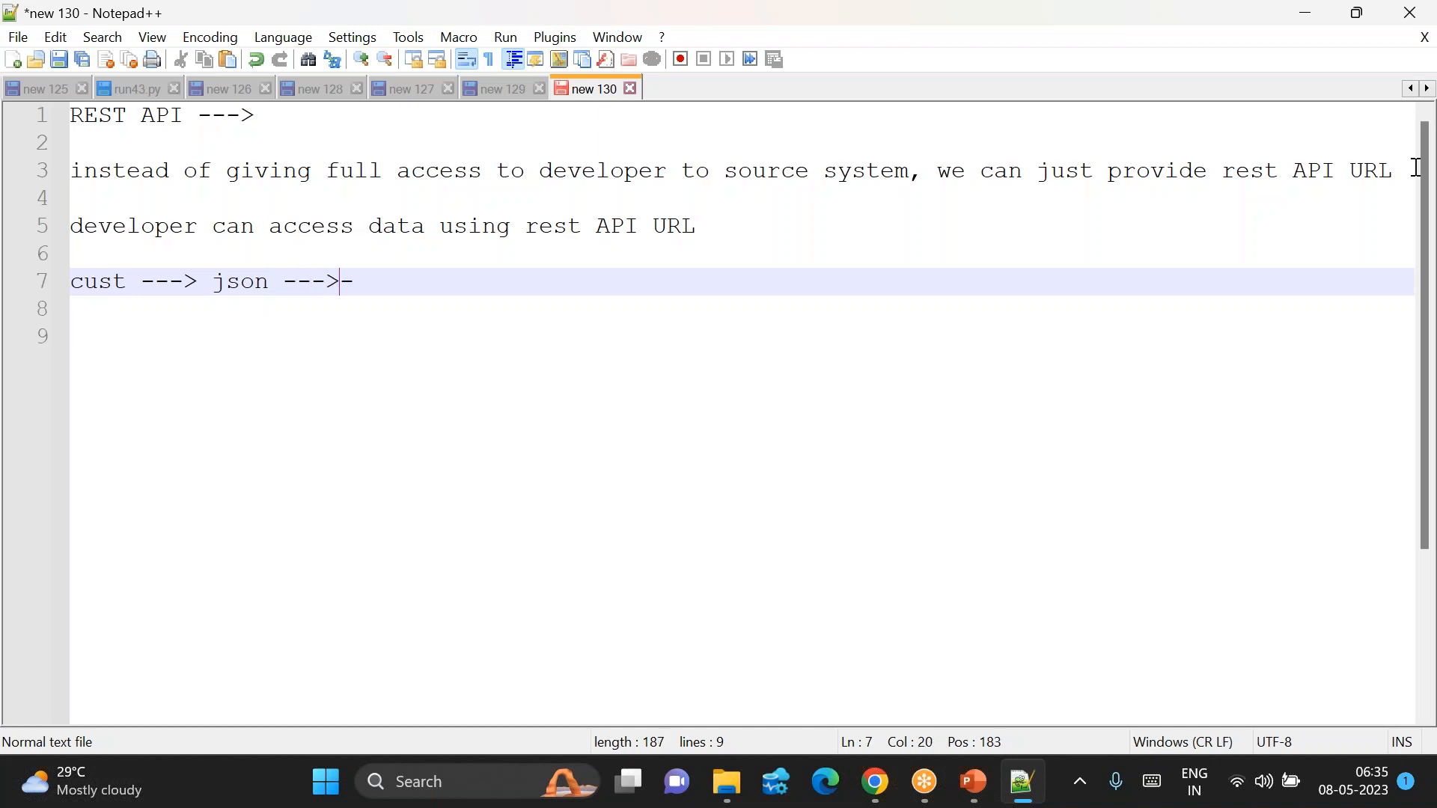
key(Delete)
key(BackSpace)
text(Rest APU)
key(BackSpace)
text(I Ur)
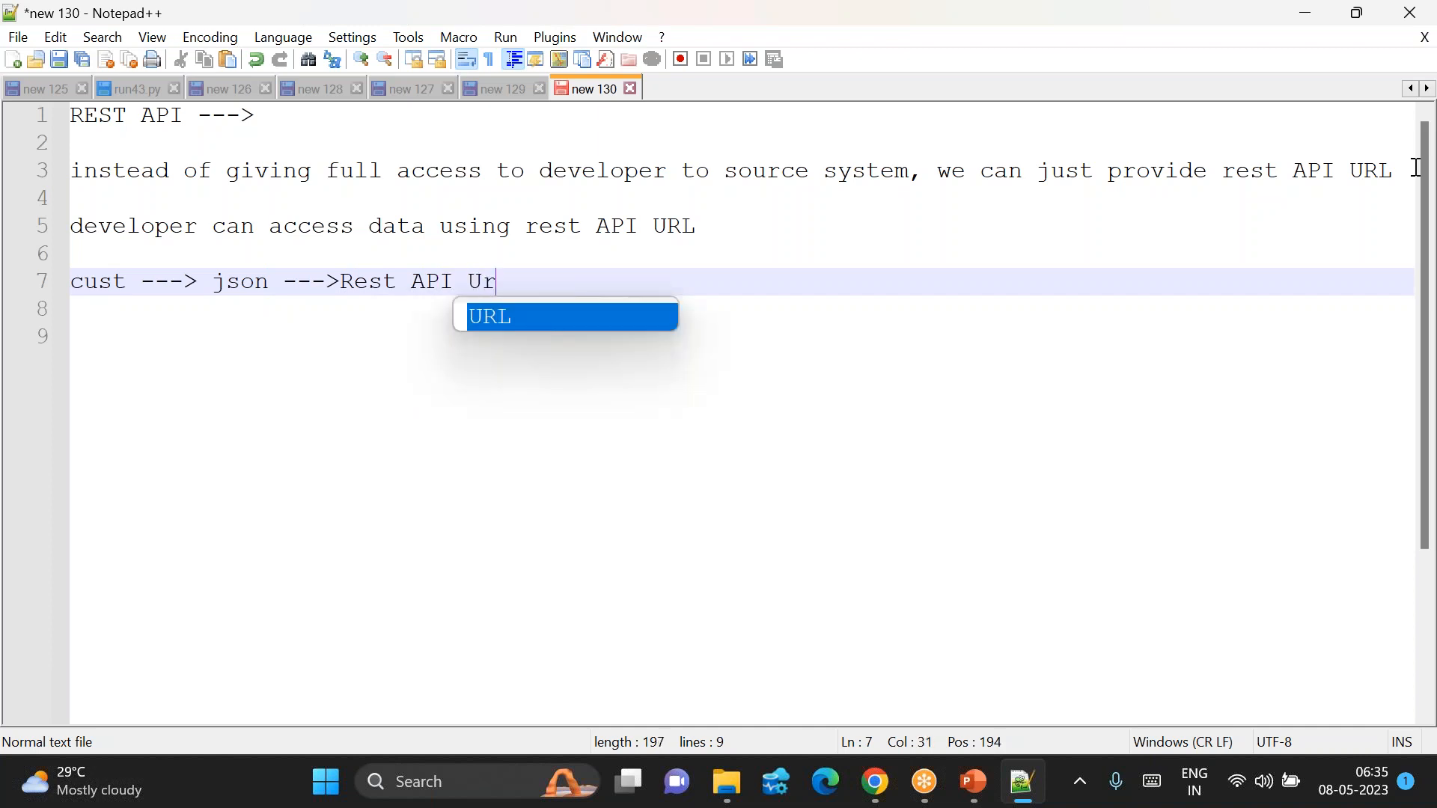
text(l)
key(Return)
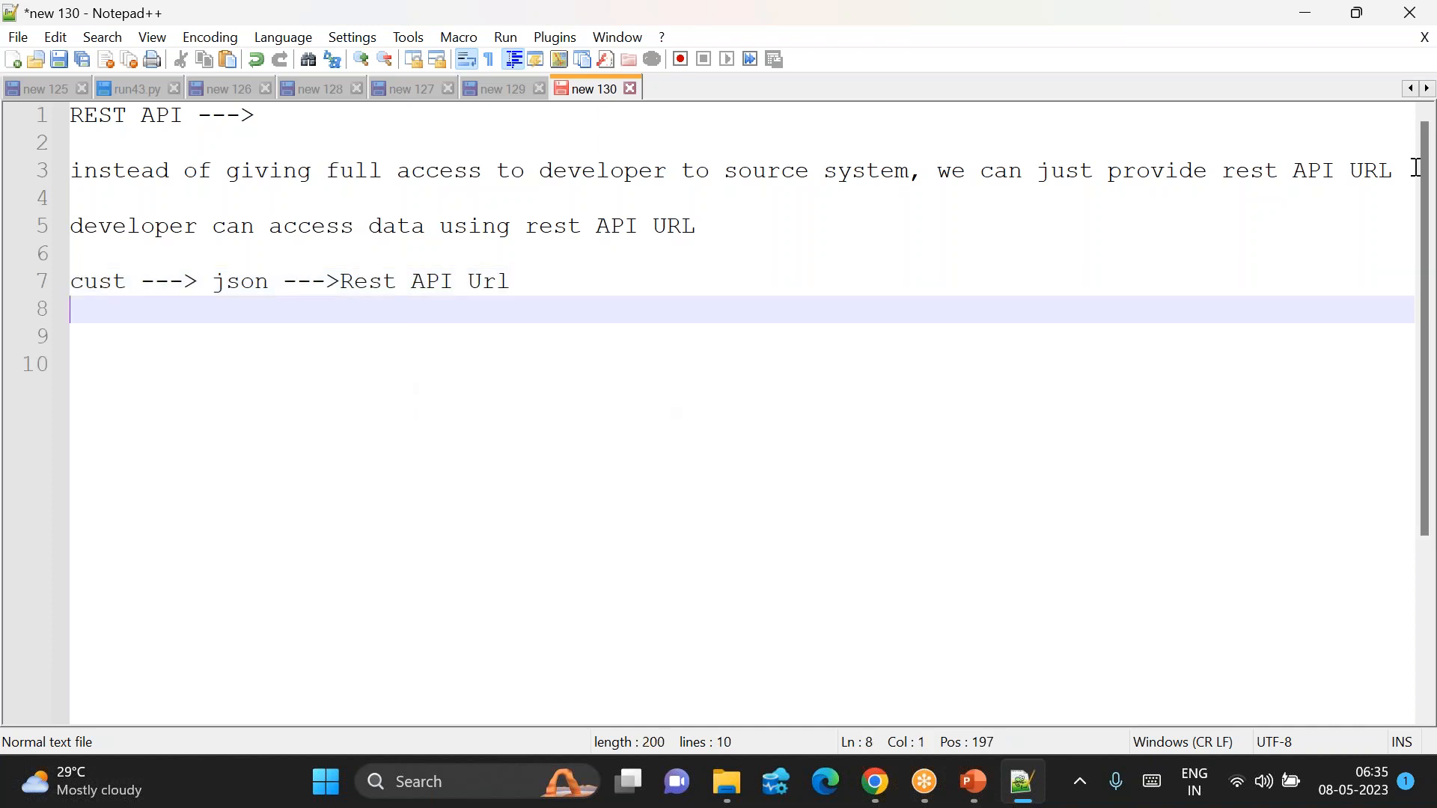
Step: Write the example line 'emp ---> csv ---> rest API URL'
text(emp ---> cs)
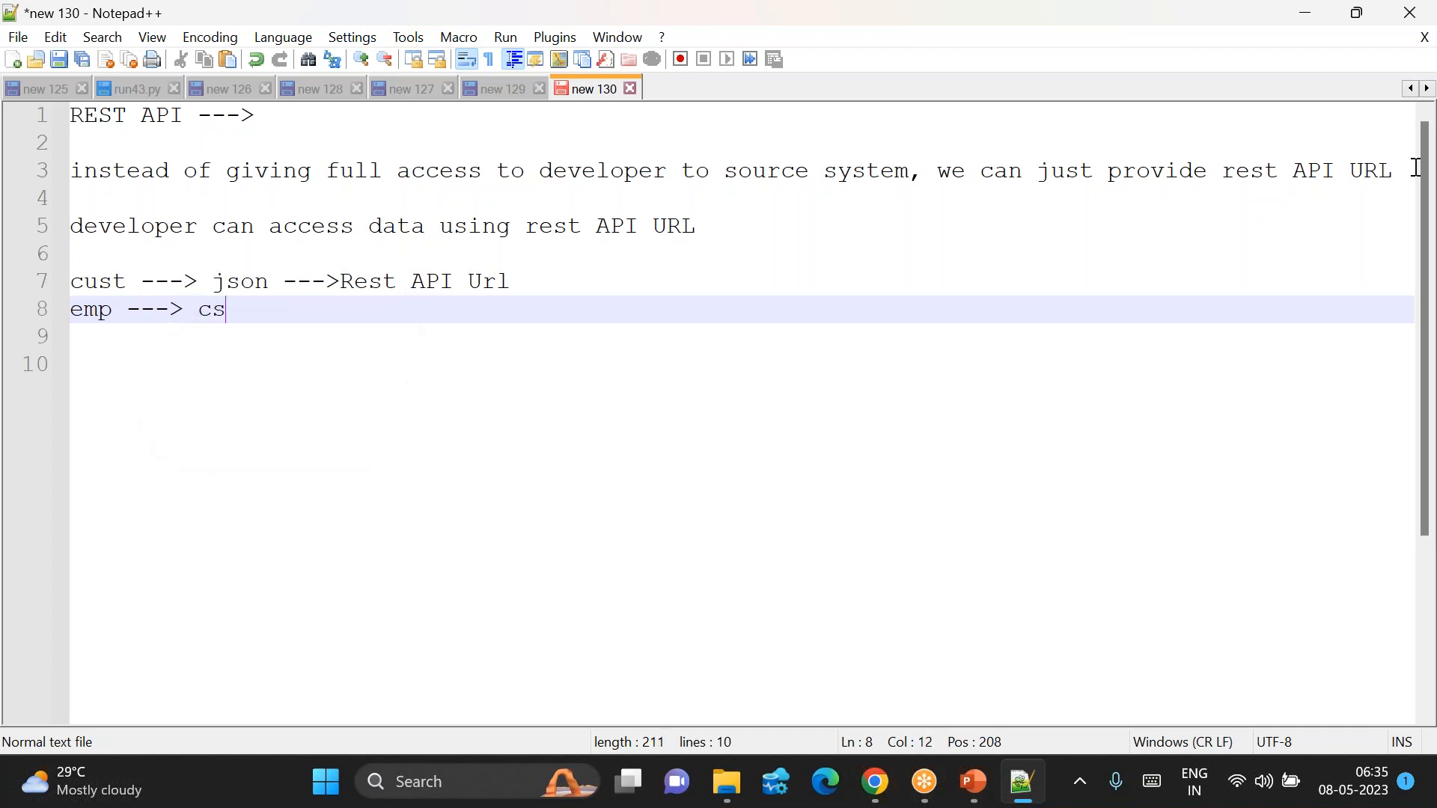
text(v   --->)
key(BackSpace)
text(> r)
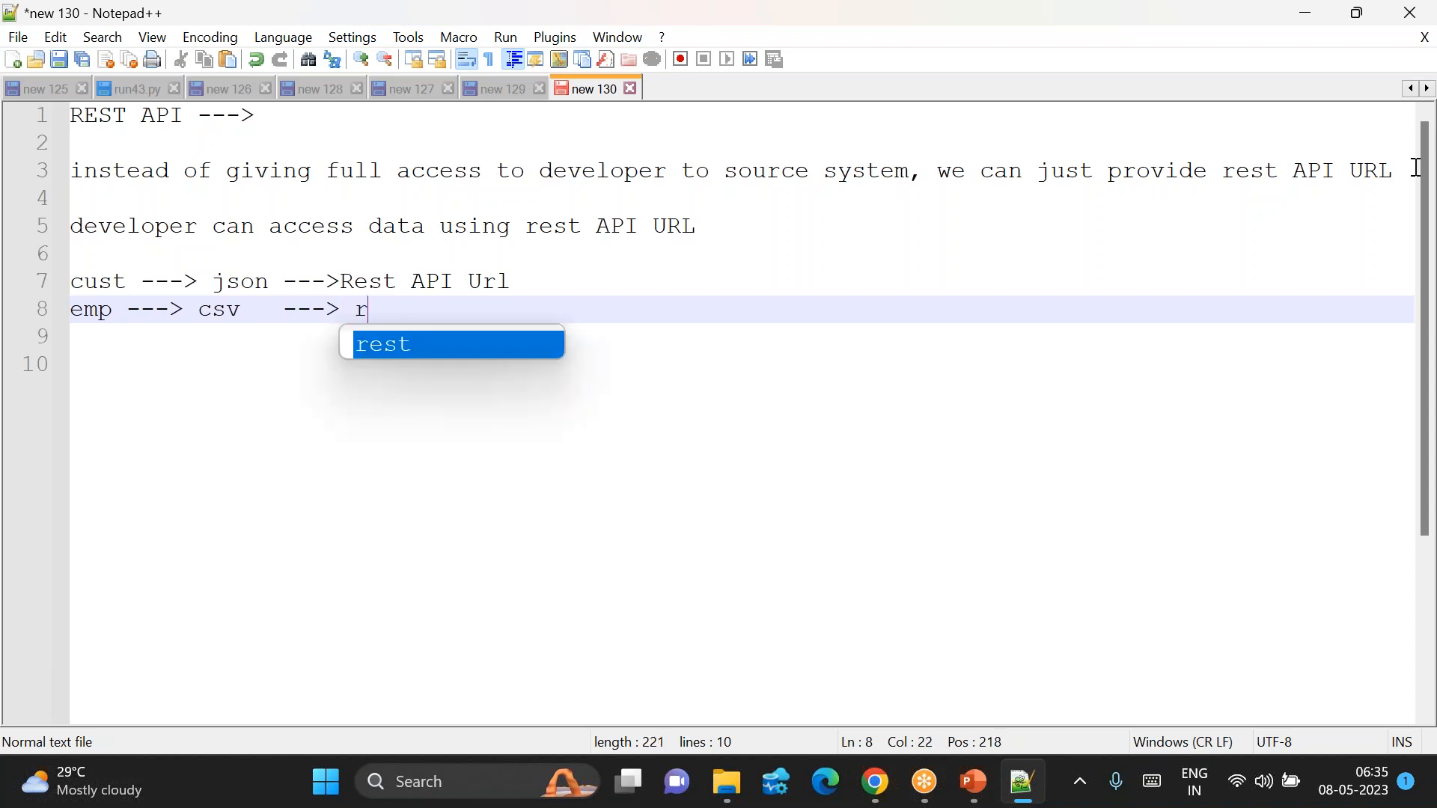
text(est API URL)
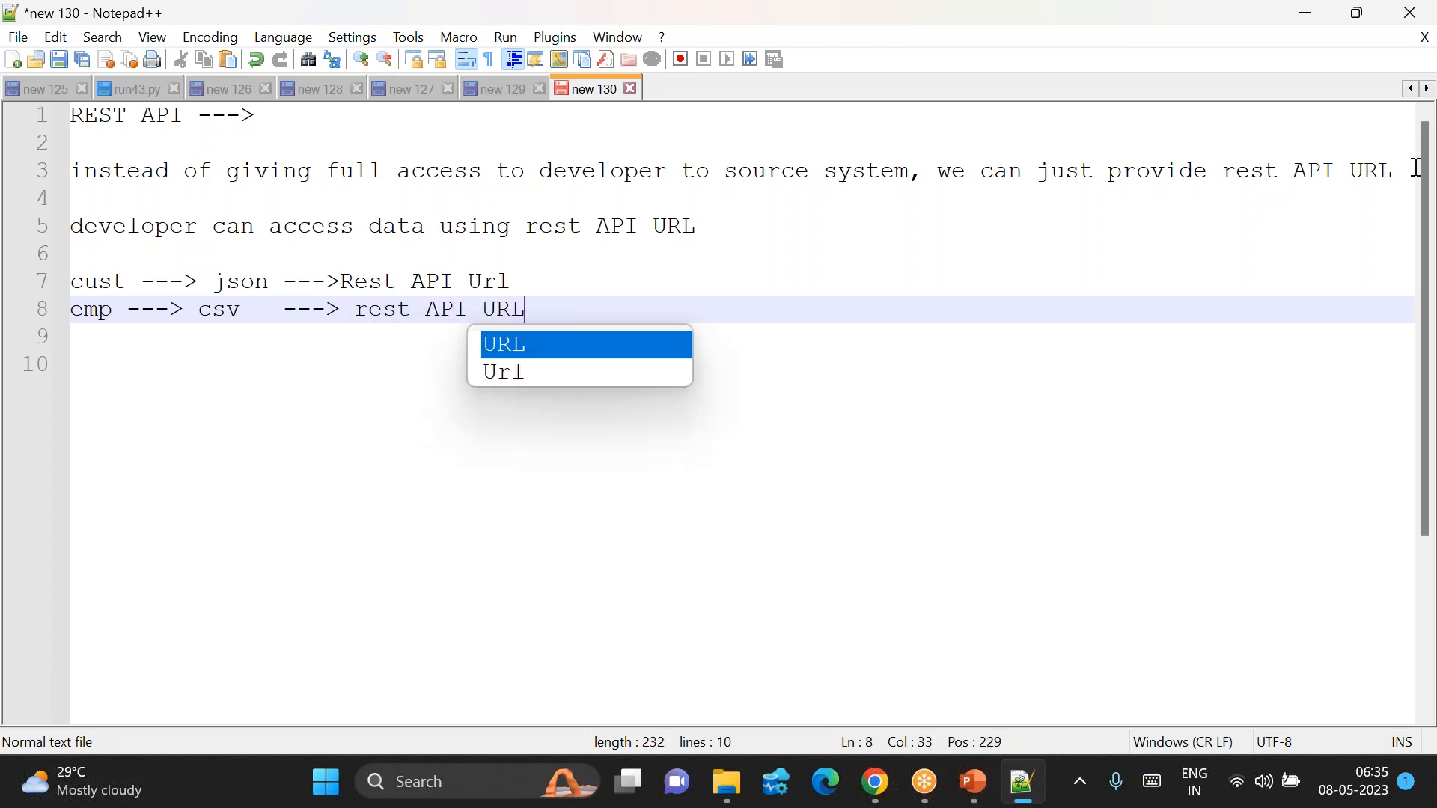
key(Return)
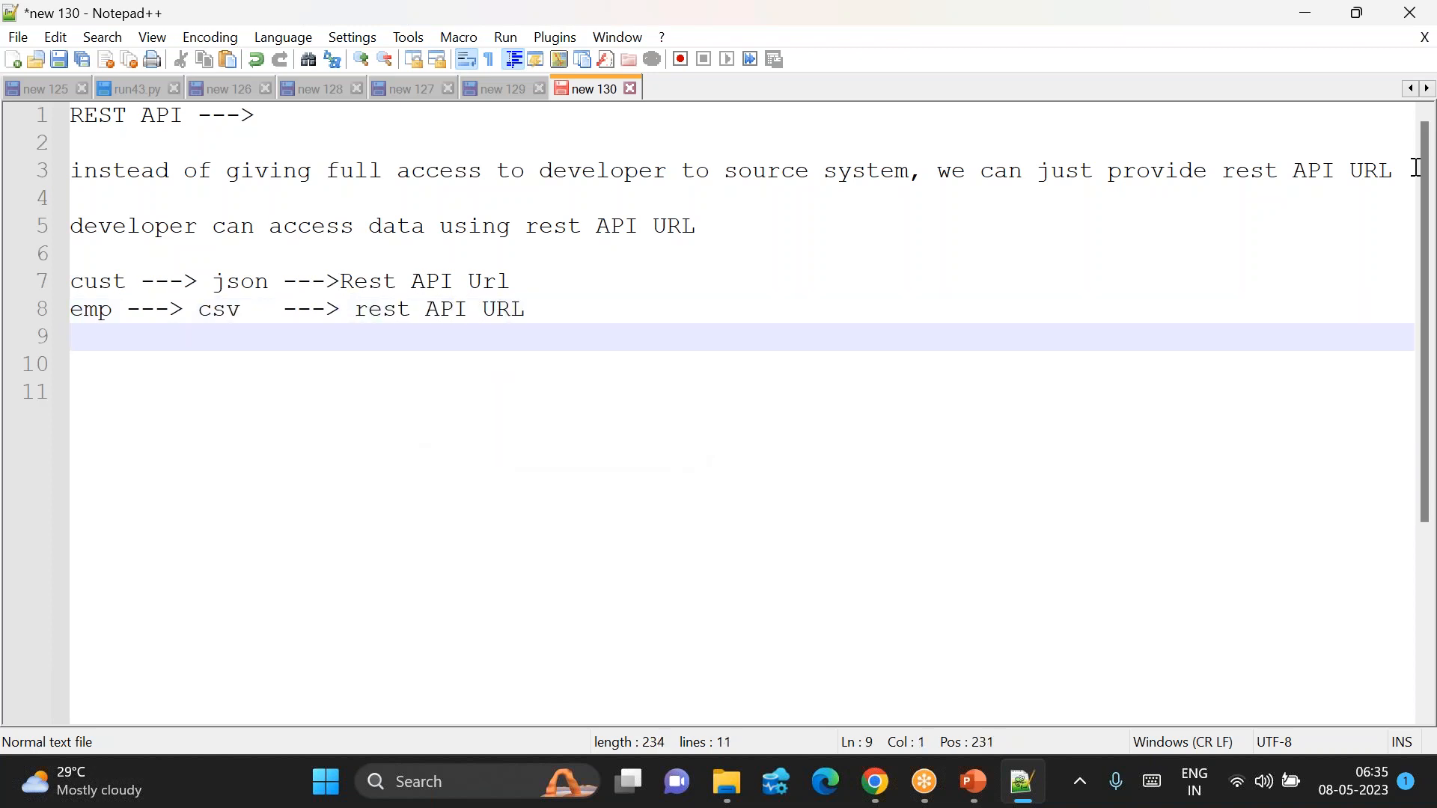
Step: Write 'salary ---> role ---> row records using rest API URL' and add blank lines below
text(cus)
key(BackSpace)
key(BackSpace)
key(BackSpace)
text(salary --->)
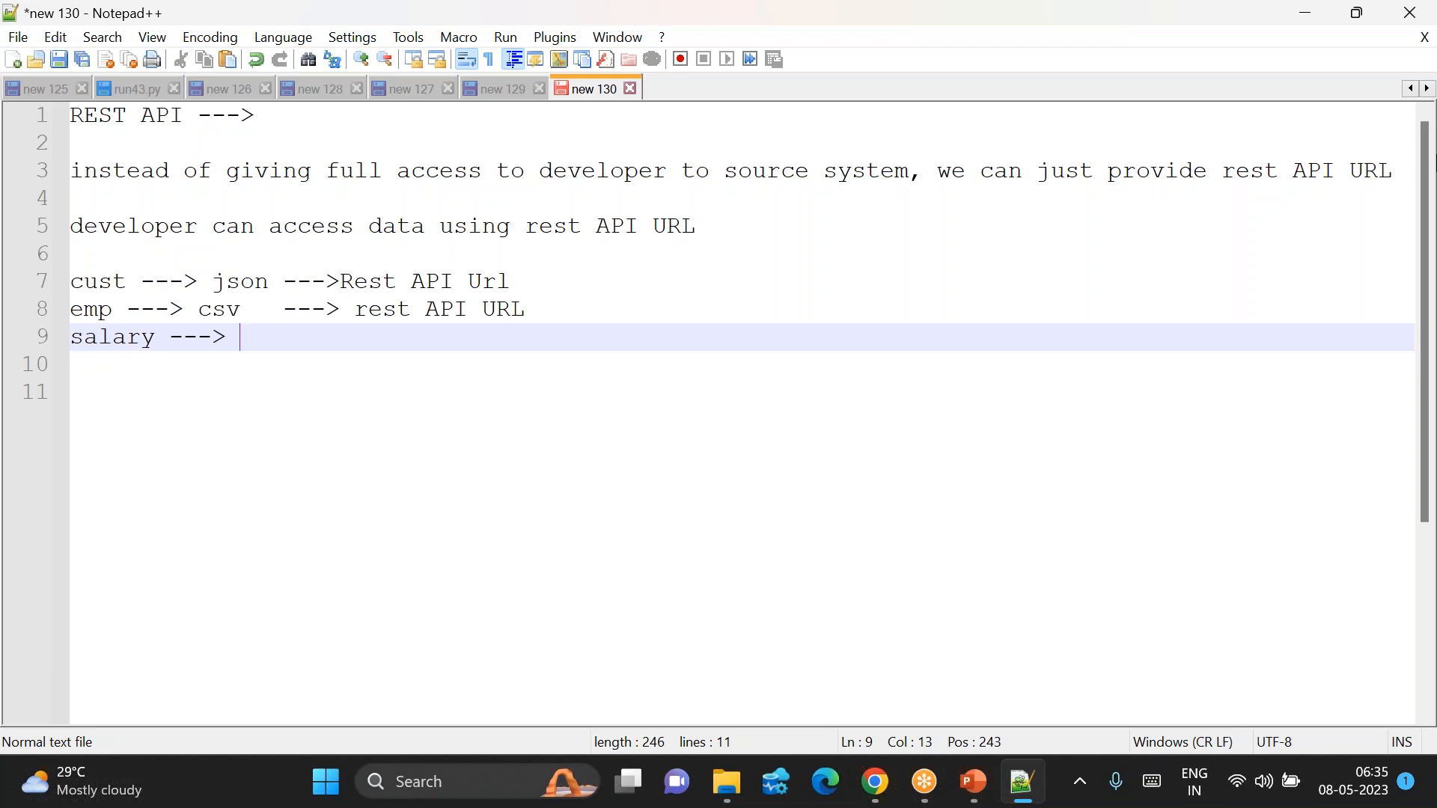
text(role)
text( ---> )
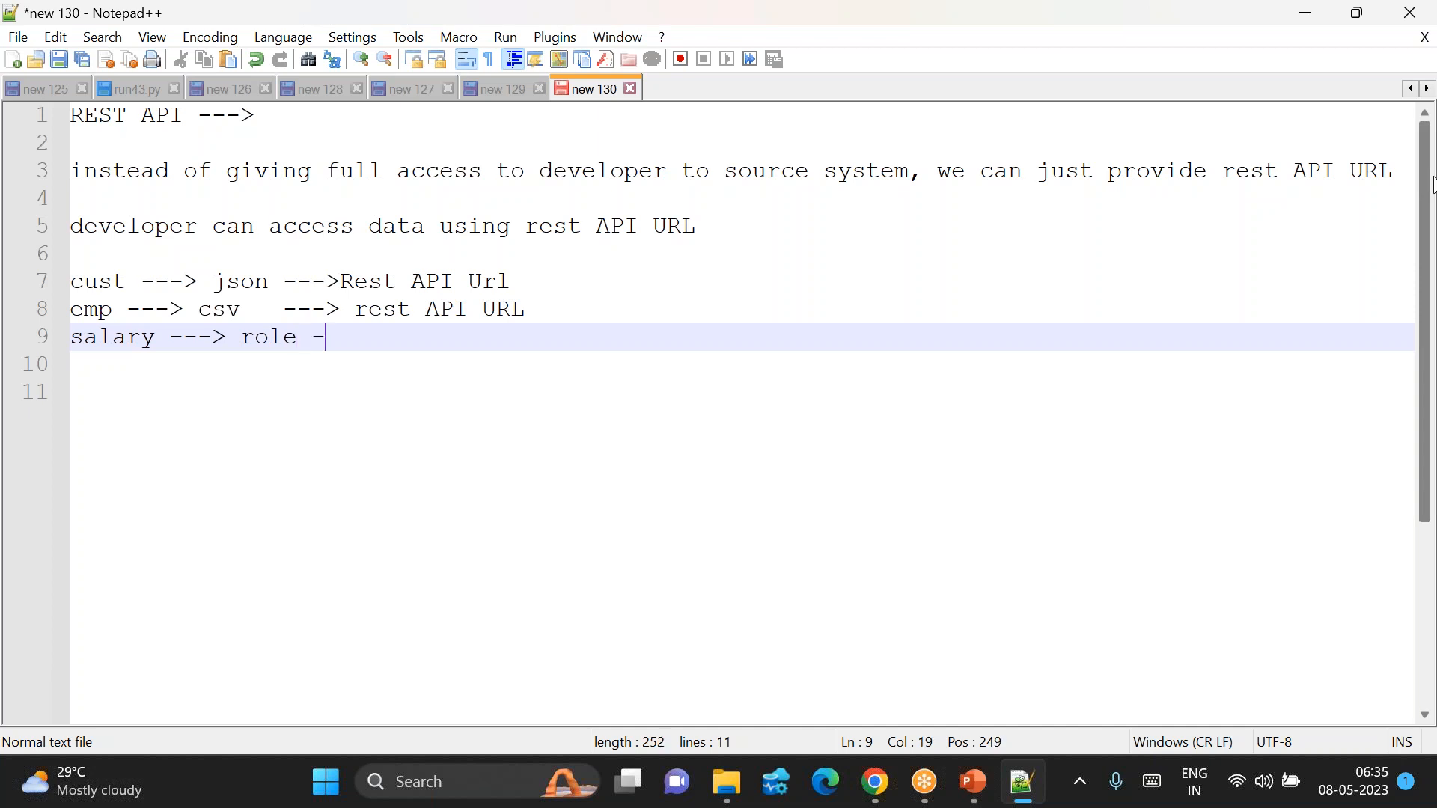
text(row records)
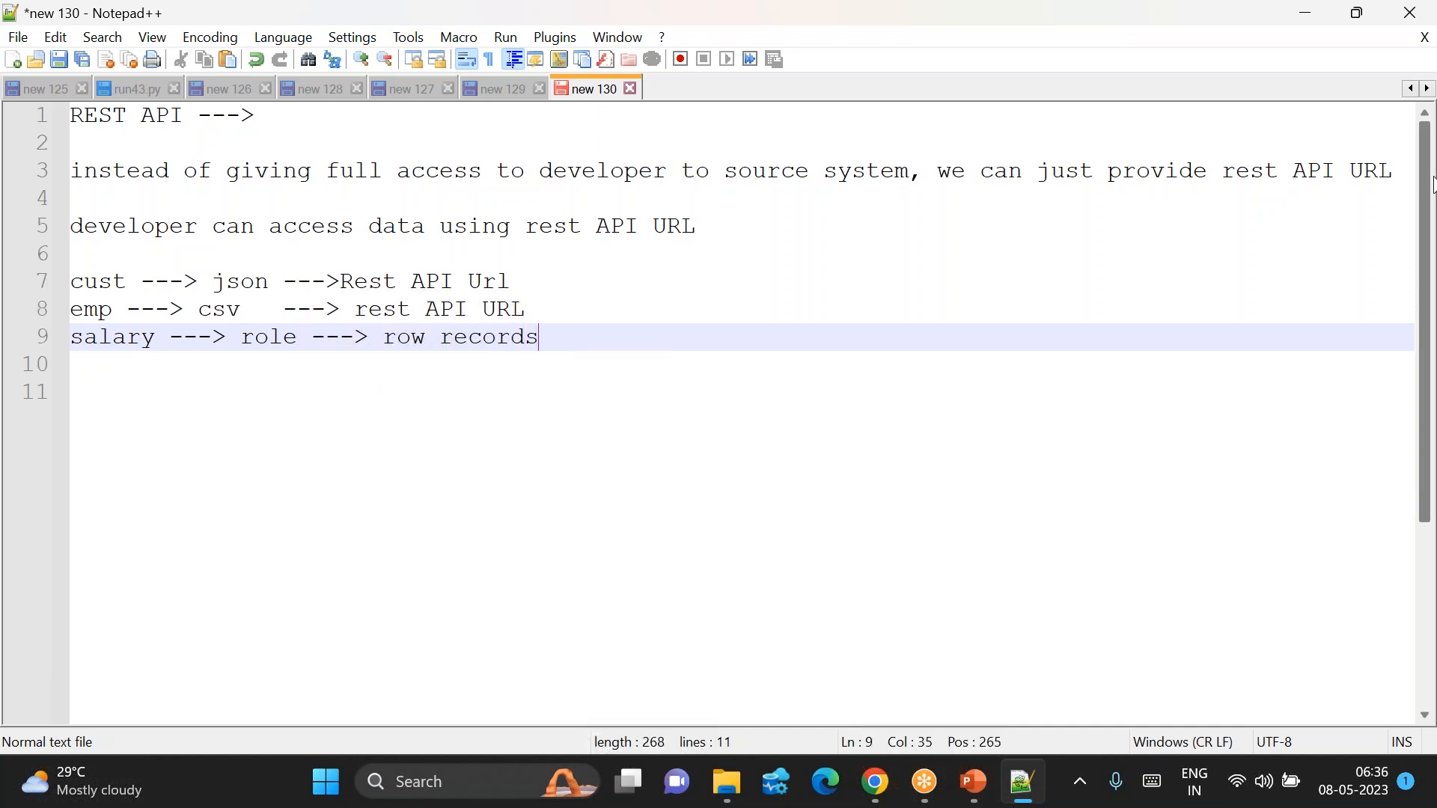
text( using rest API U)
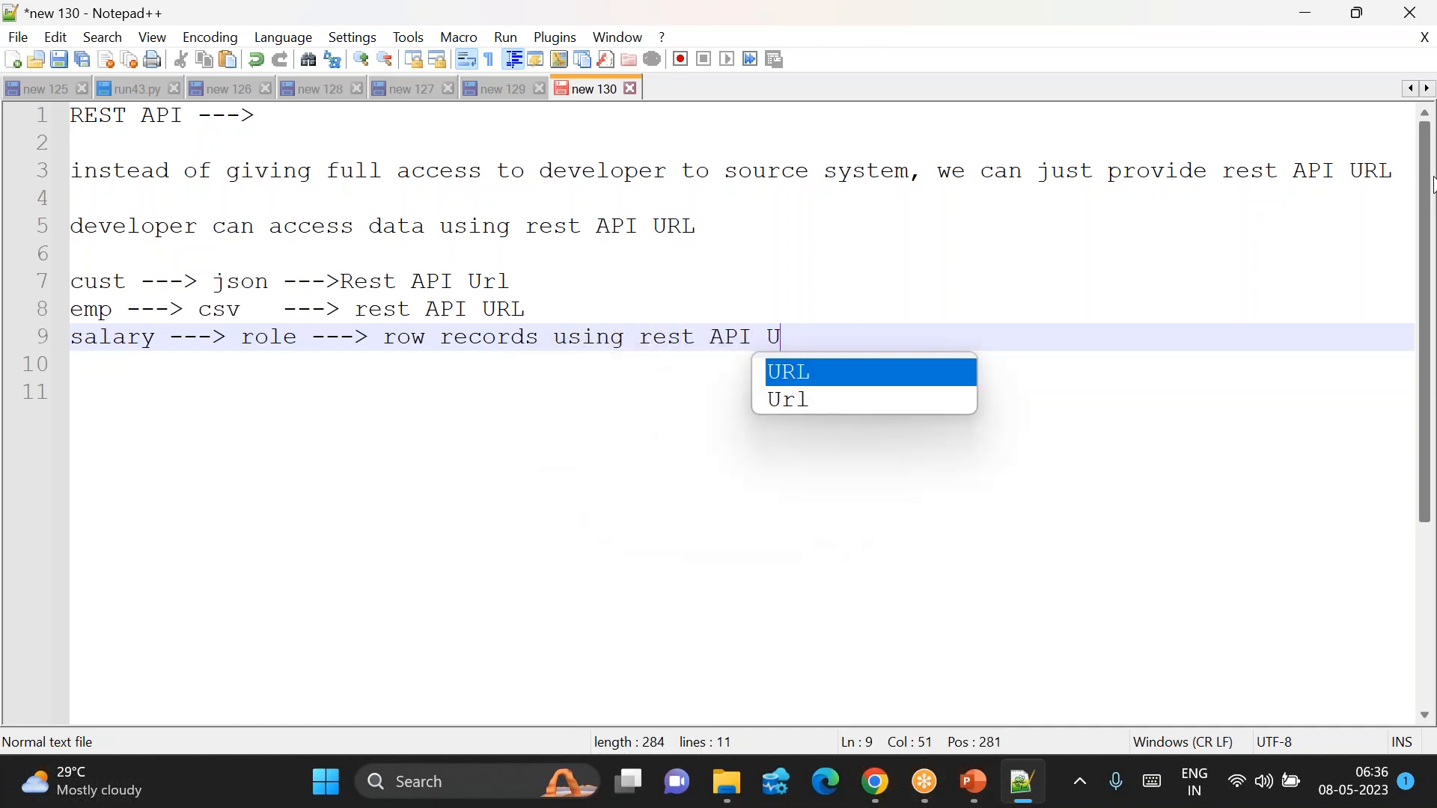
text(RL)
key(Return)
key(Return)
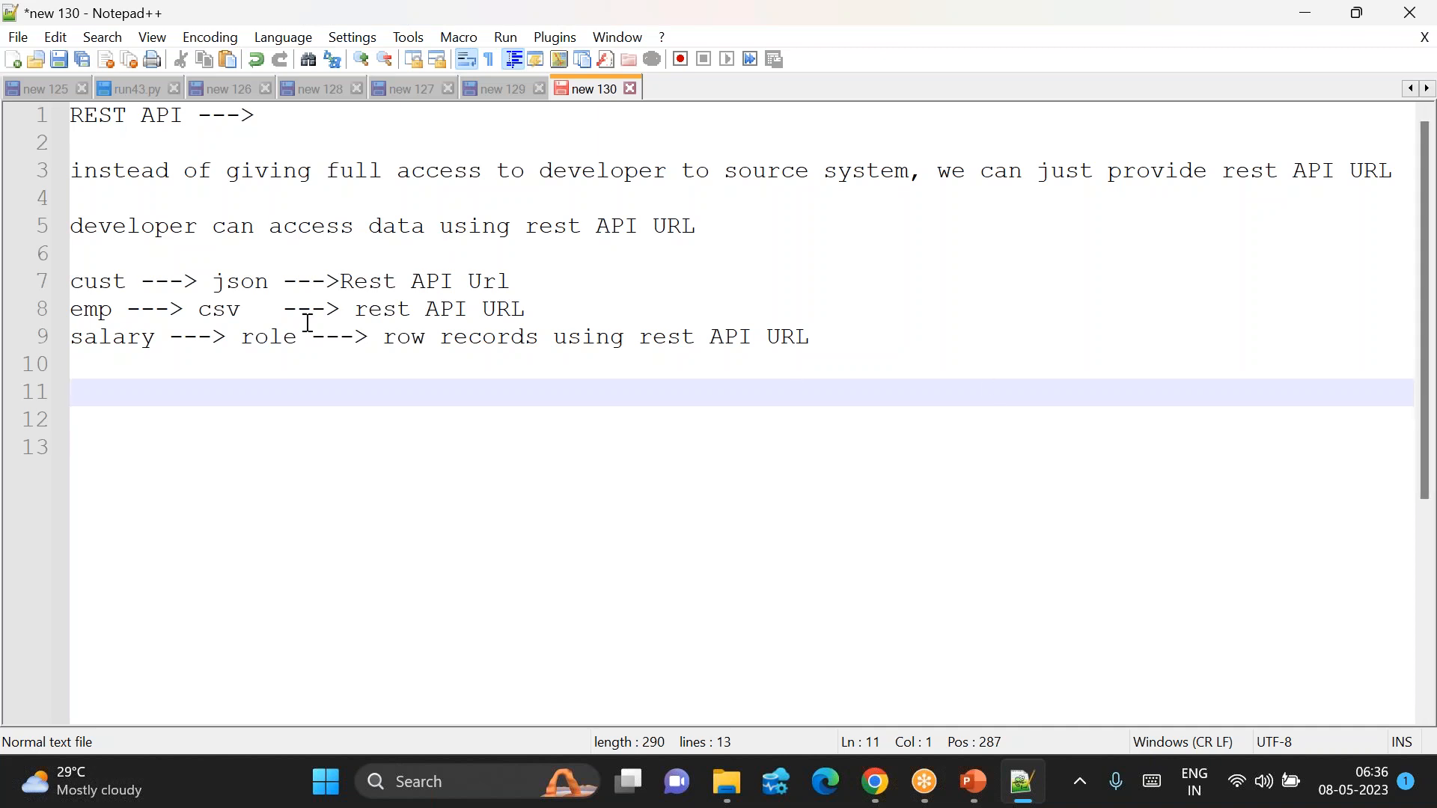
Step: Append '( pass parameter as role)' to the end of the salary line
double_click(270, 336)
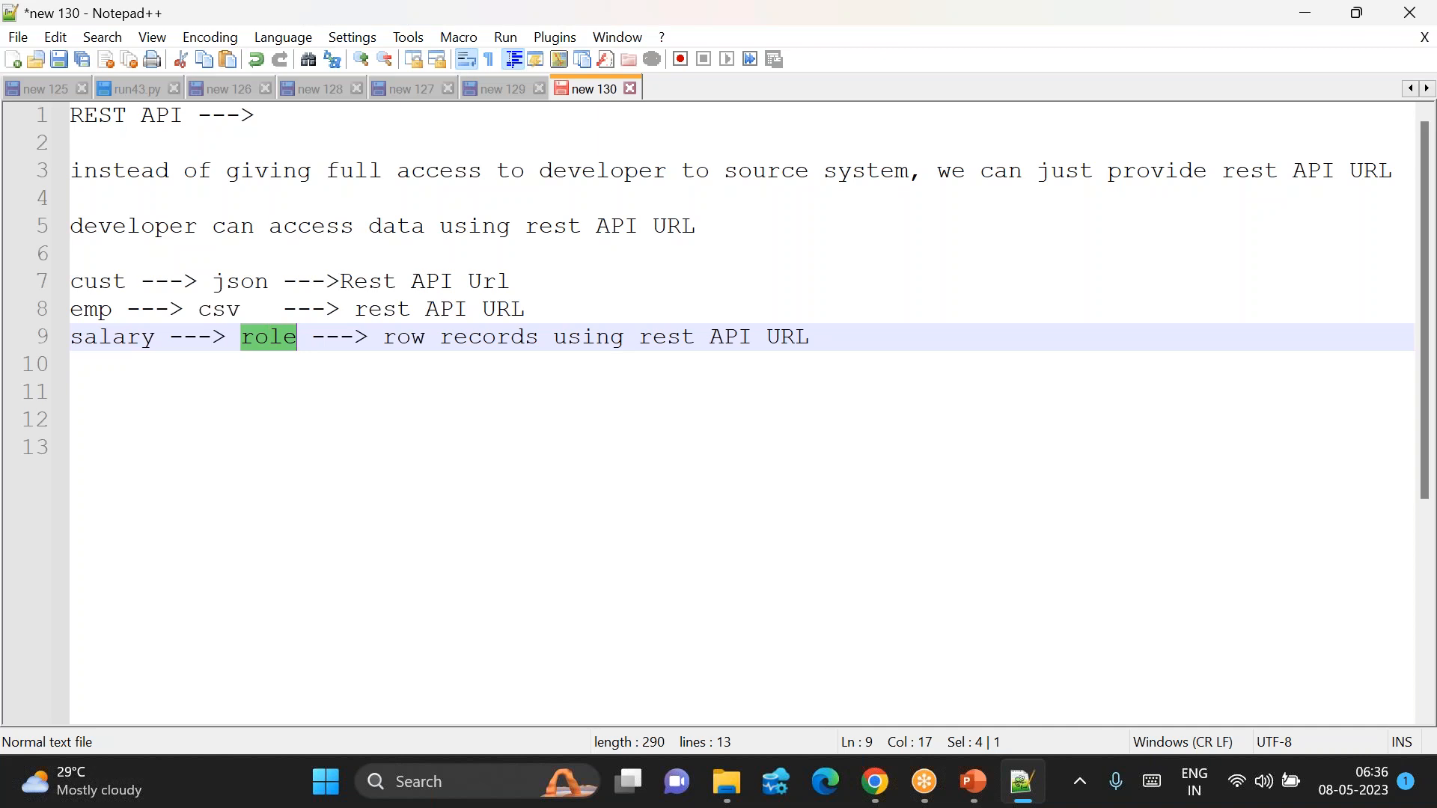
double_click(91, 337)
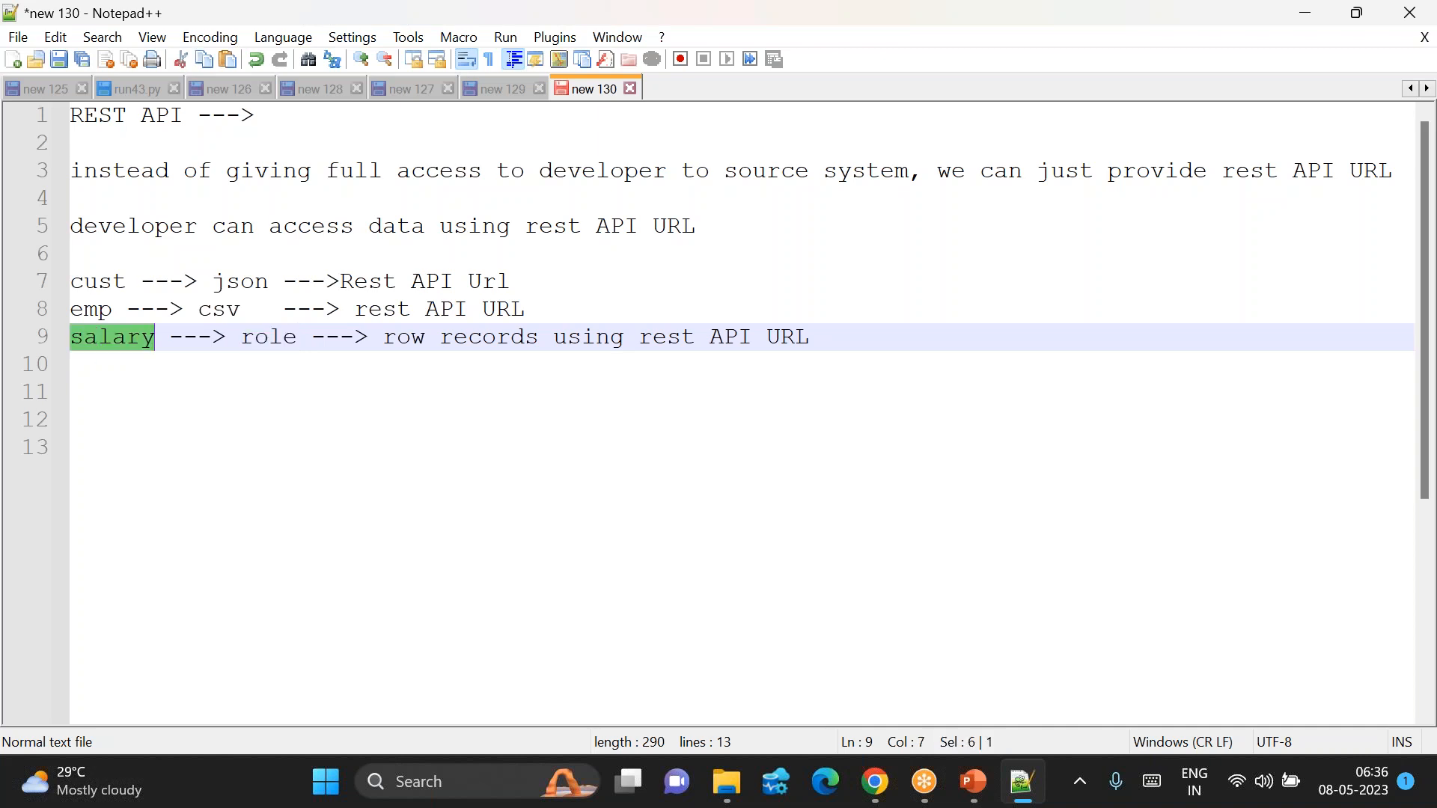
double_click(264, 336)
double_click(91, 338)
click(823, 338)
double_click(795, 336)
drag(795, 337, 552, 356)
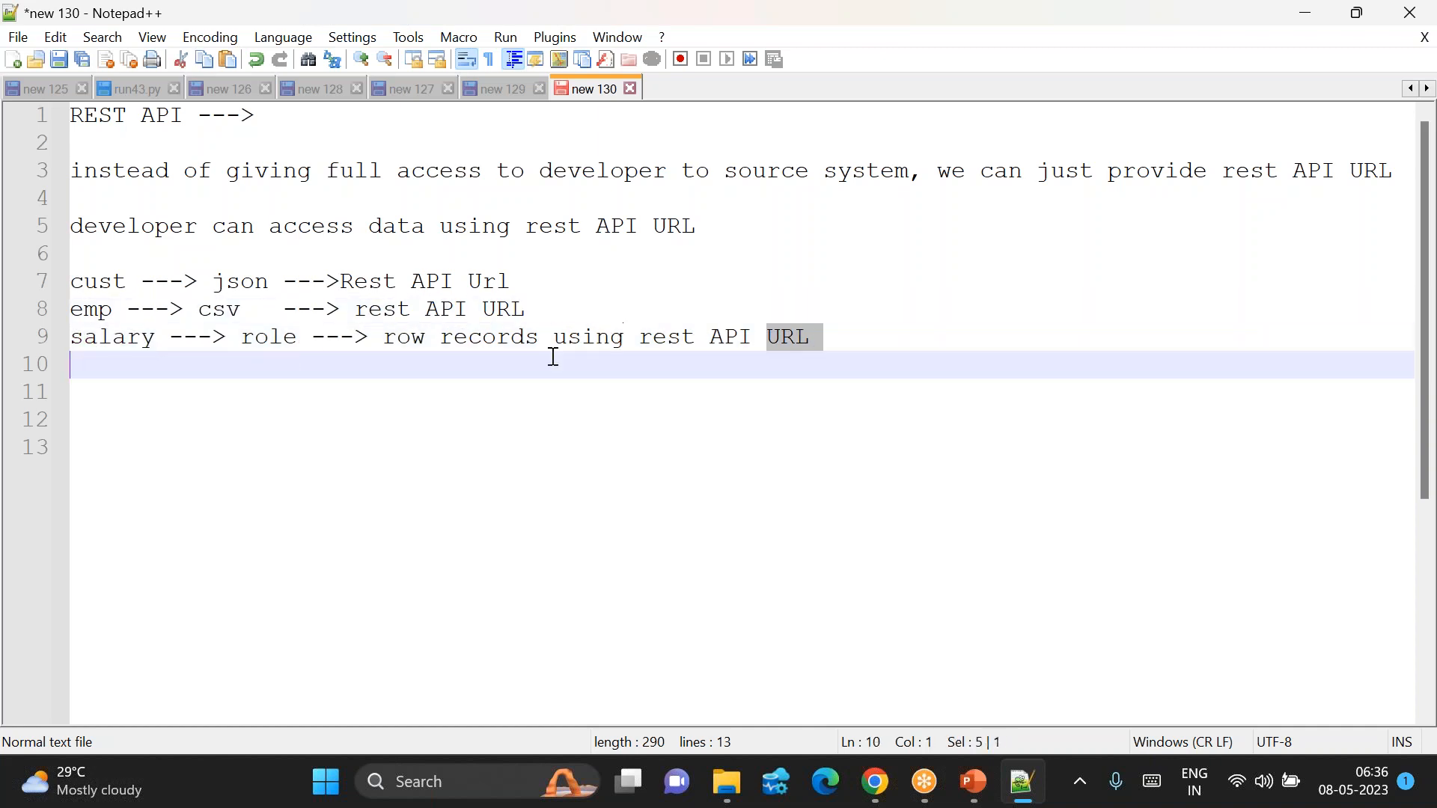
click(719, 364)
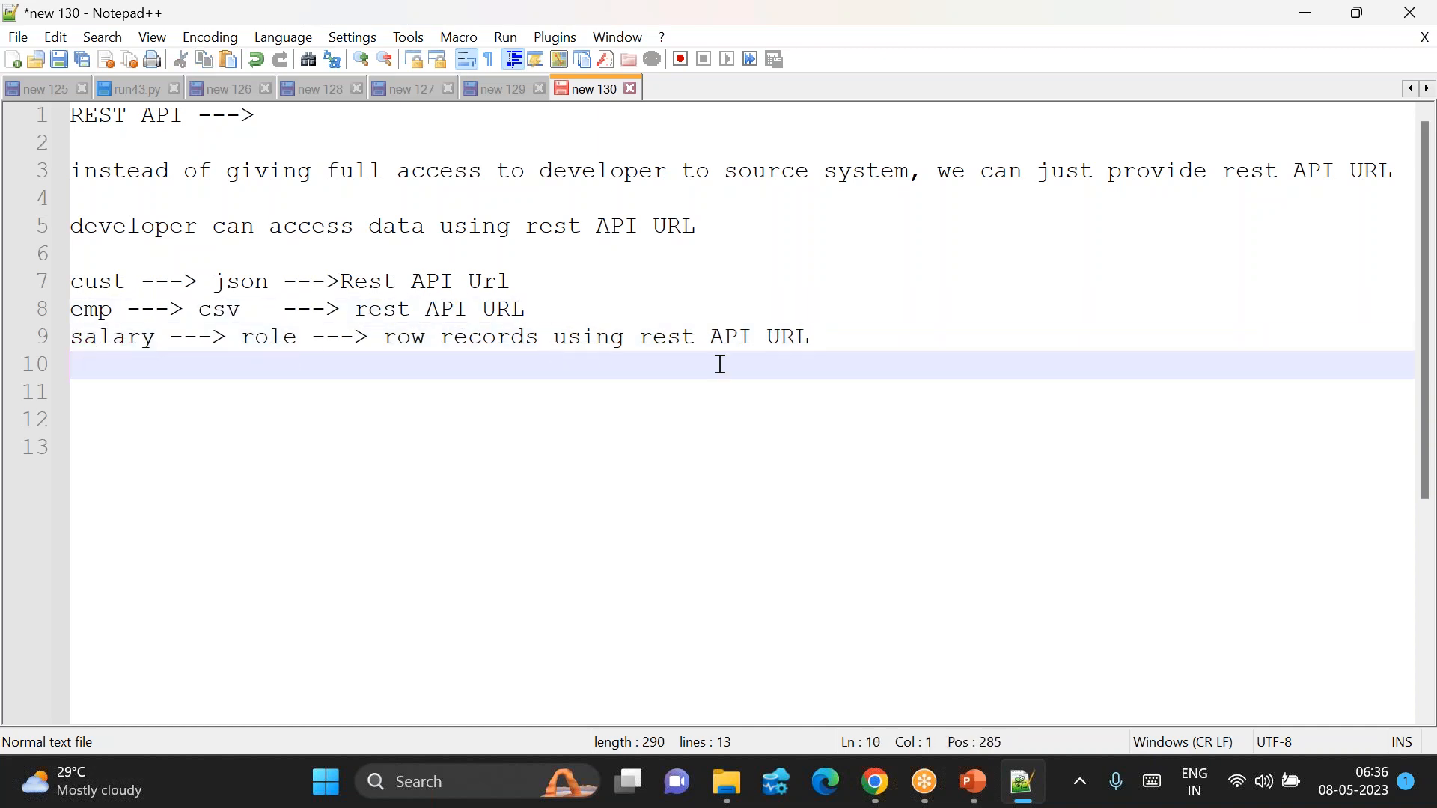
click(825, 339)
text(( pass )
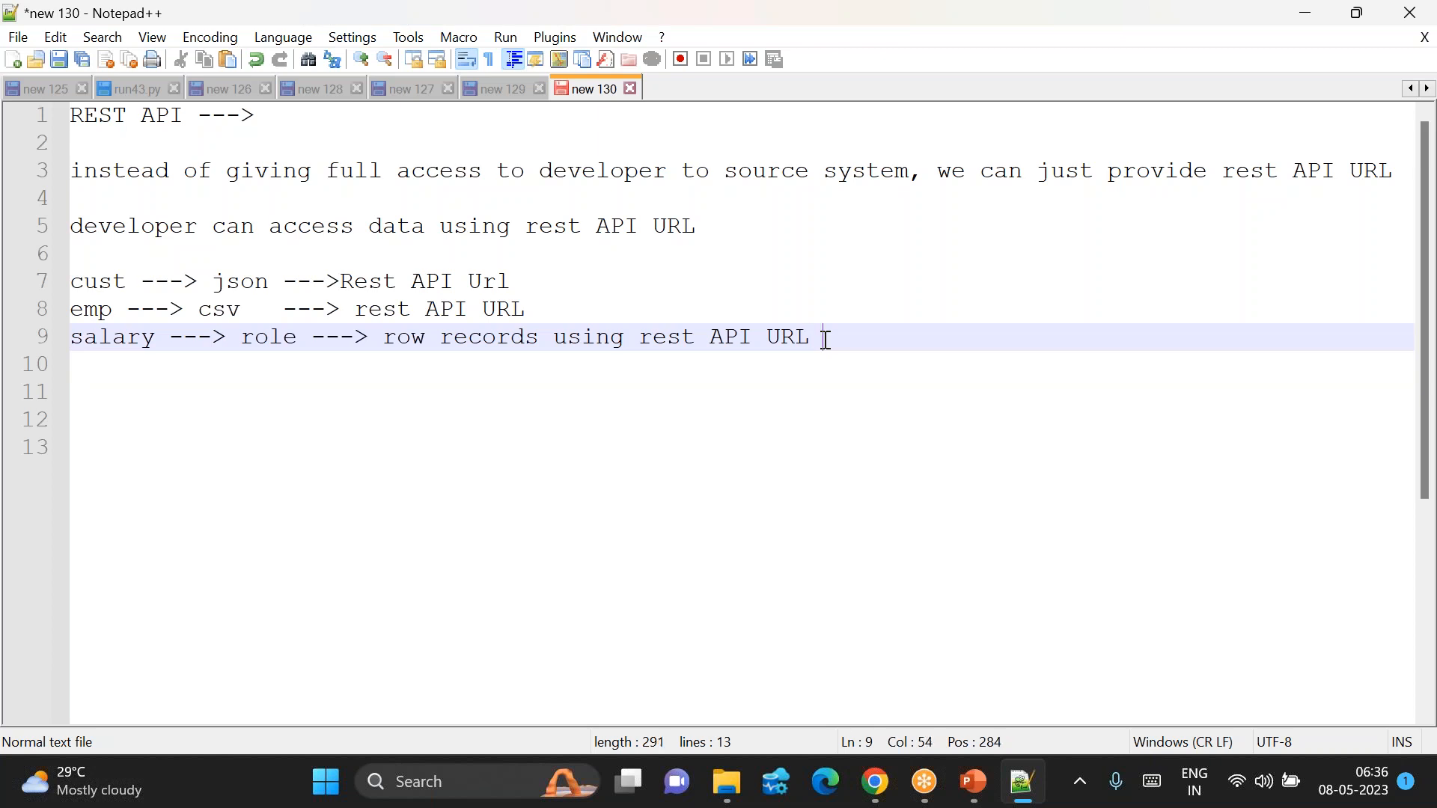
text(parameter as )
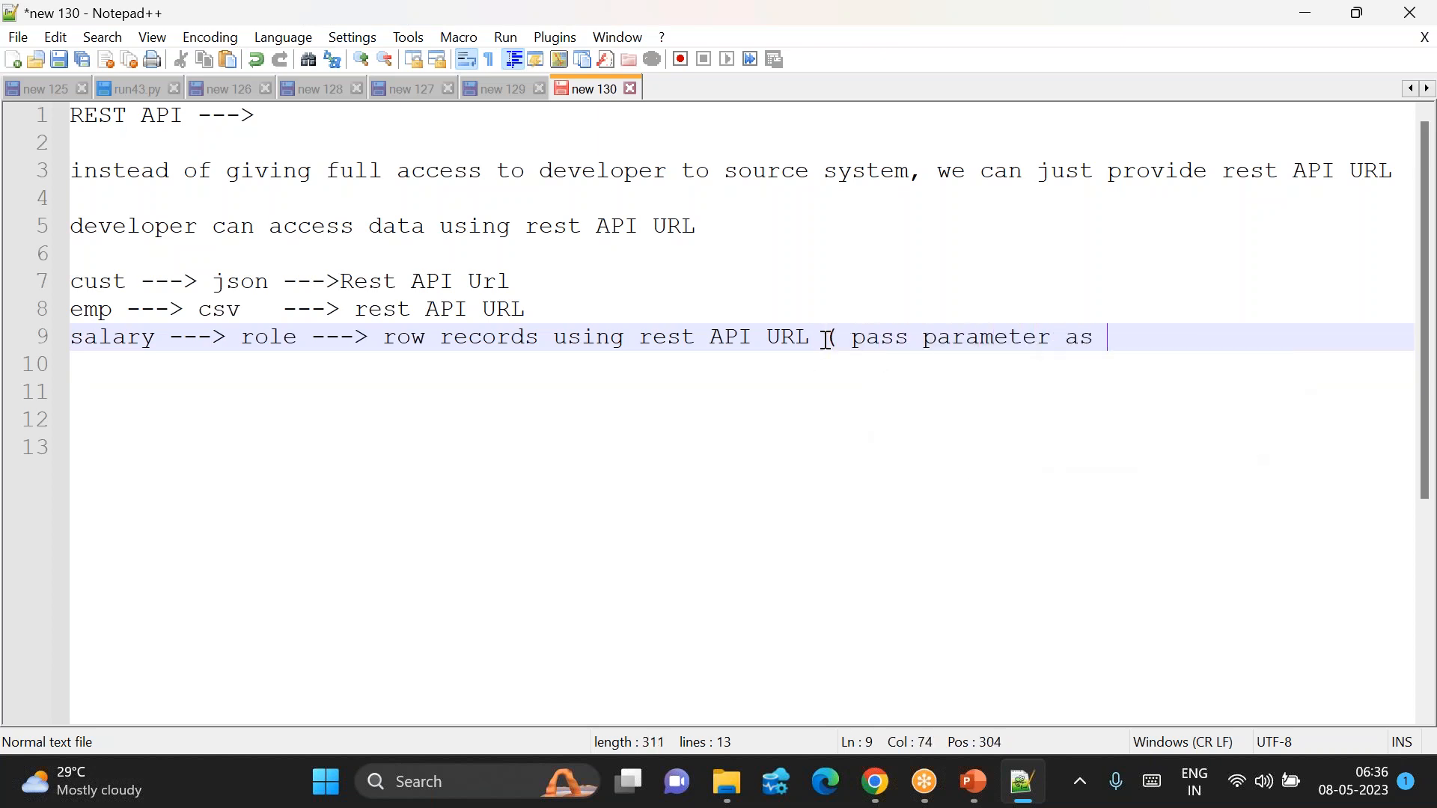
text(role))
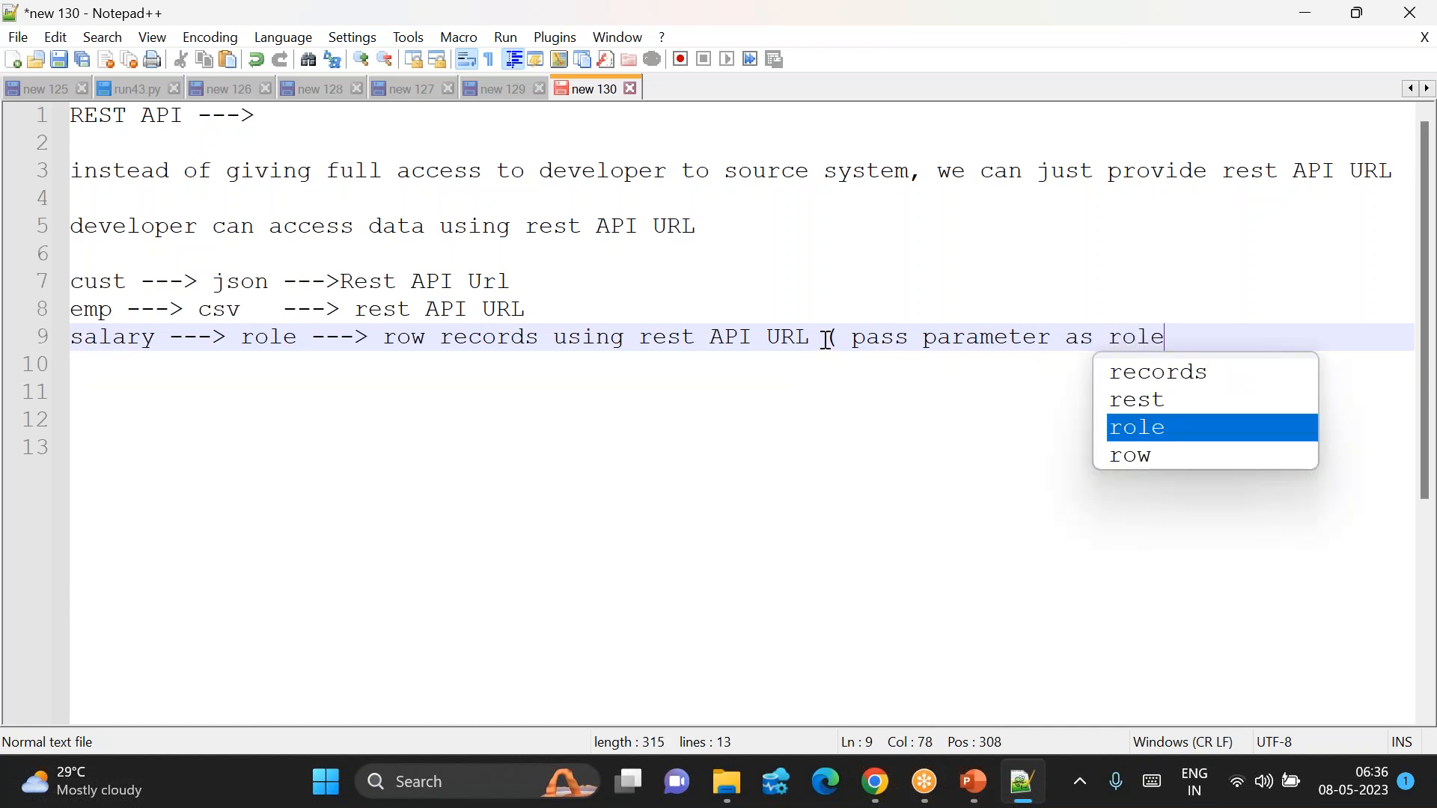
key(Return)
key(Return)
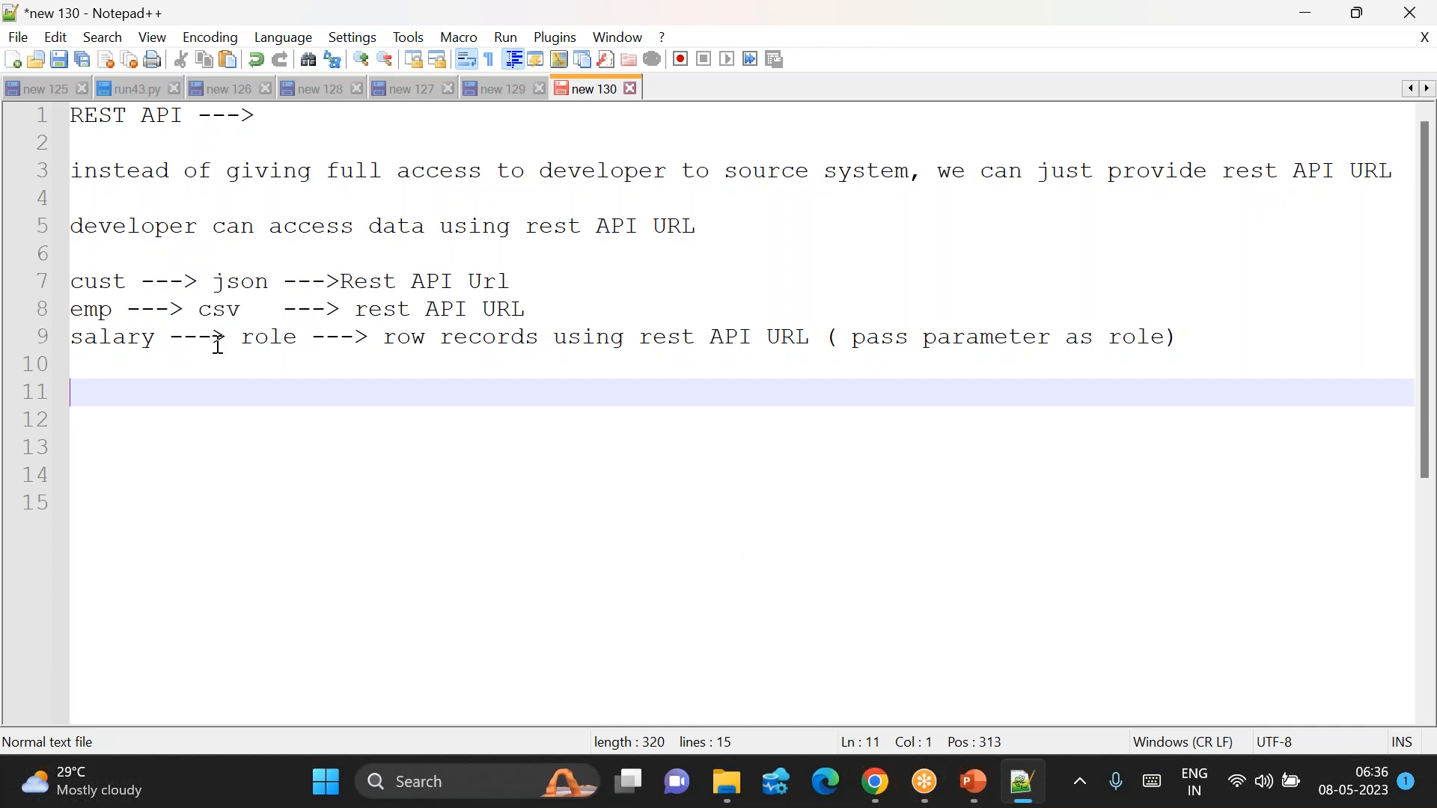
Step: Highlight salary, cust, json, csv and Rest API Url while explaining the example lines
double_click(119, 345)
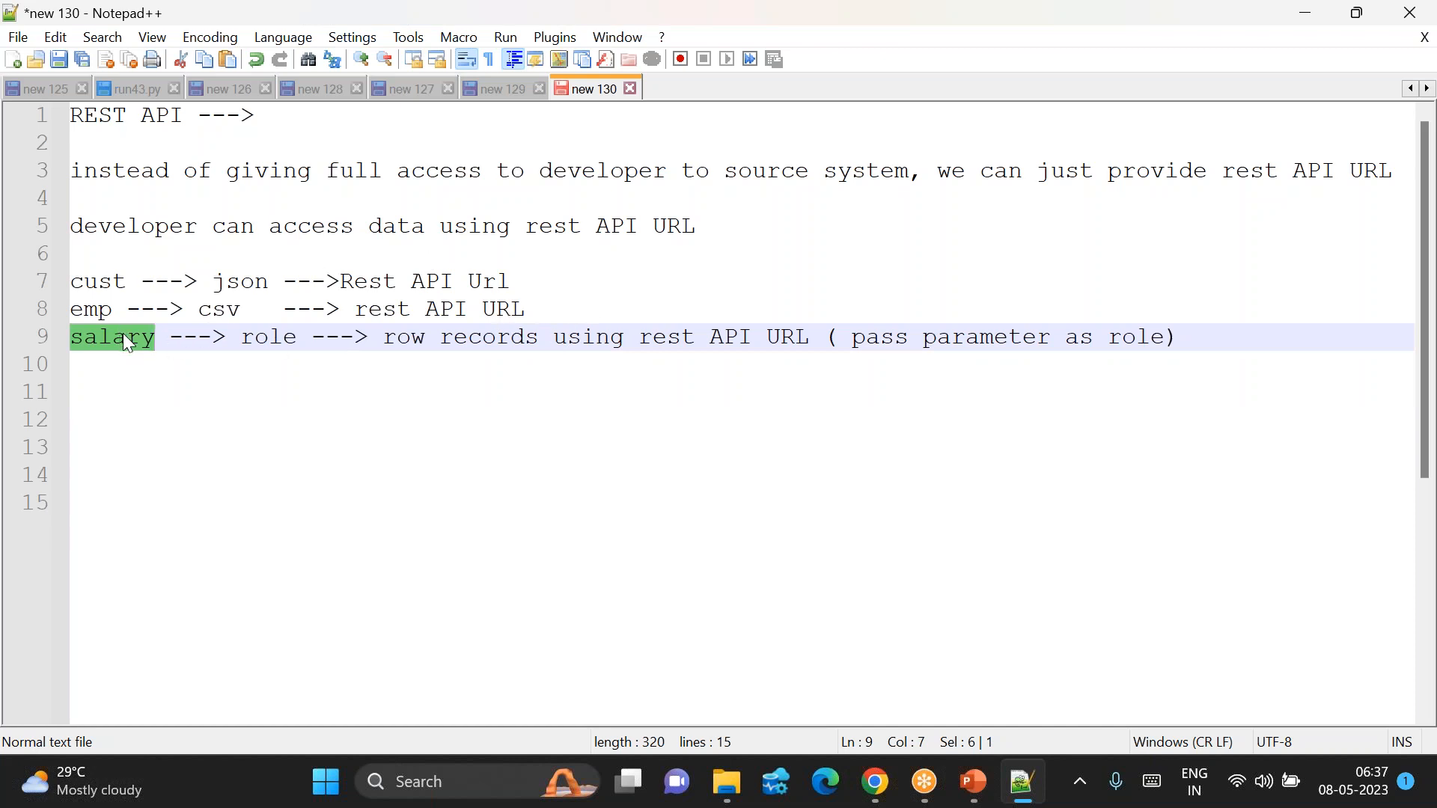
click(89, 266)
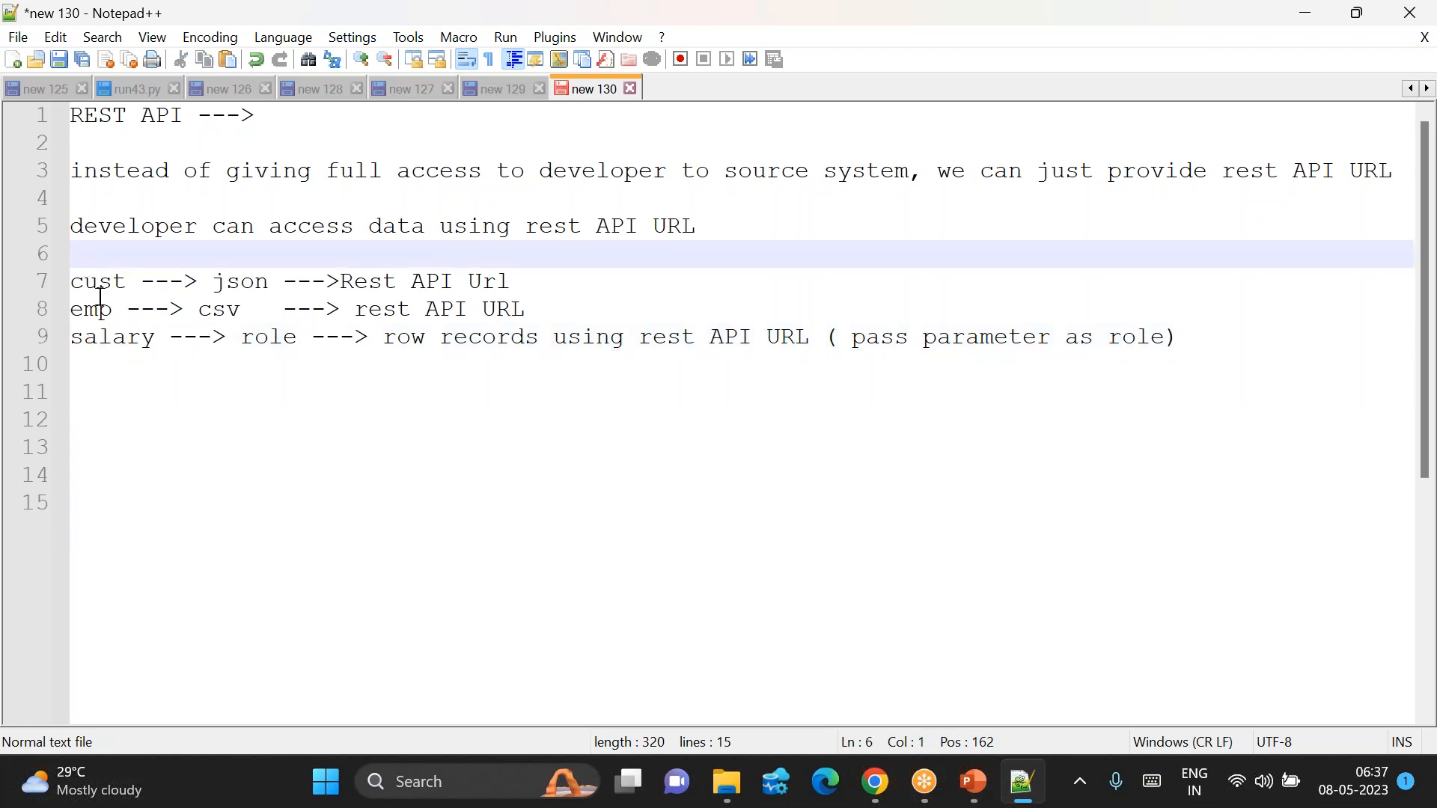
double_click(97, 285)
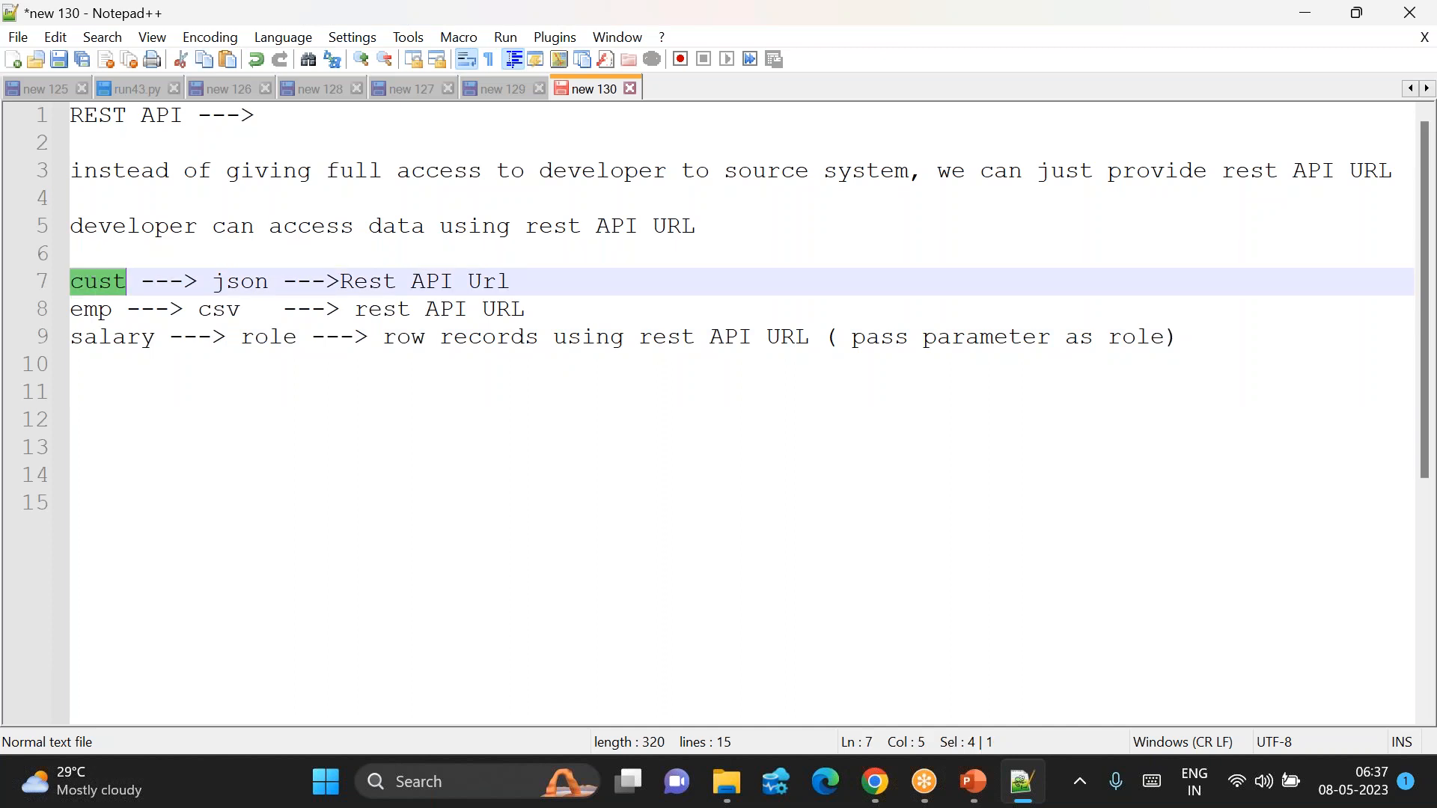
click(343, 280)
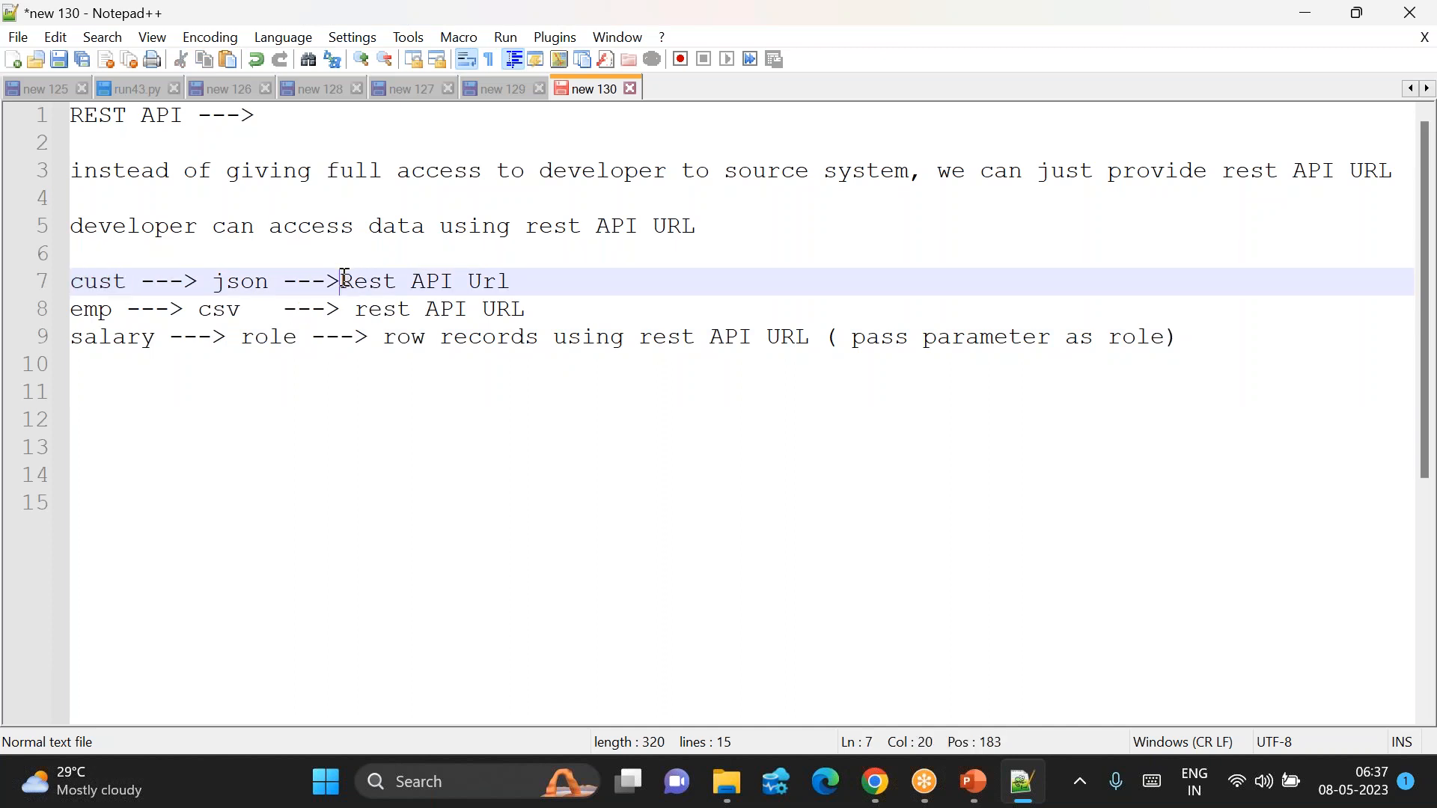
double_click(343, 280)
drag(347, 280, 510, 281)
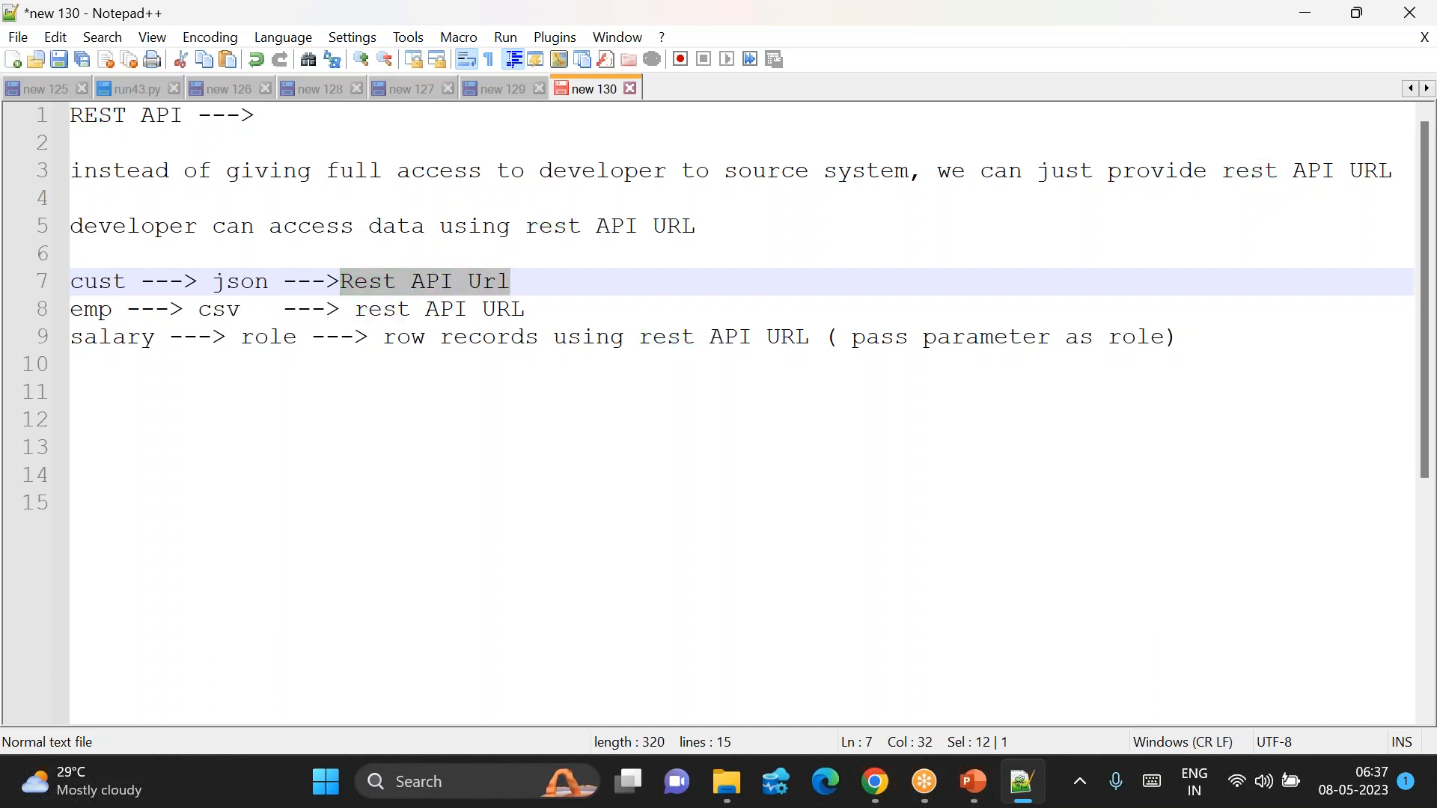
triple_click(494, 281)
double_click(98, 290)
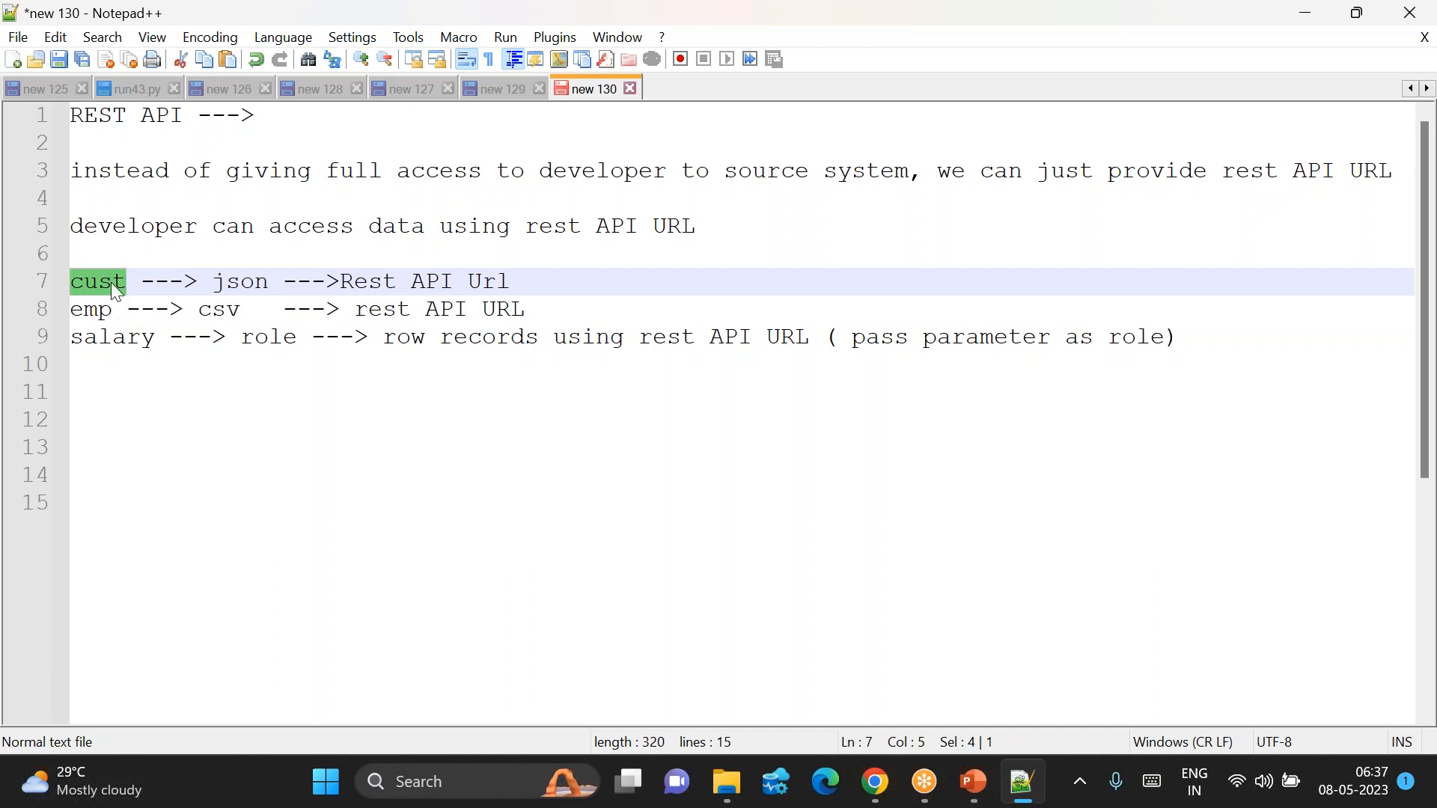
double_click(238, 282)
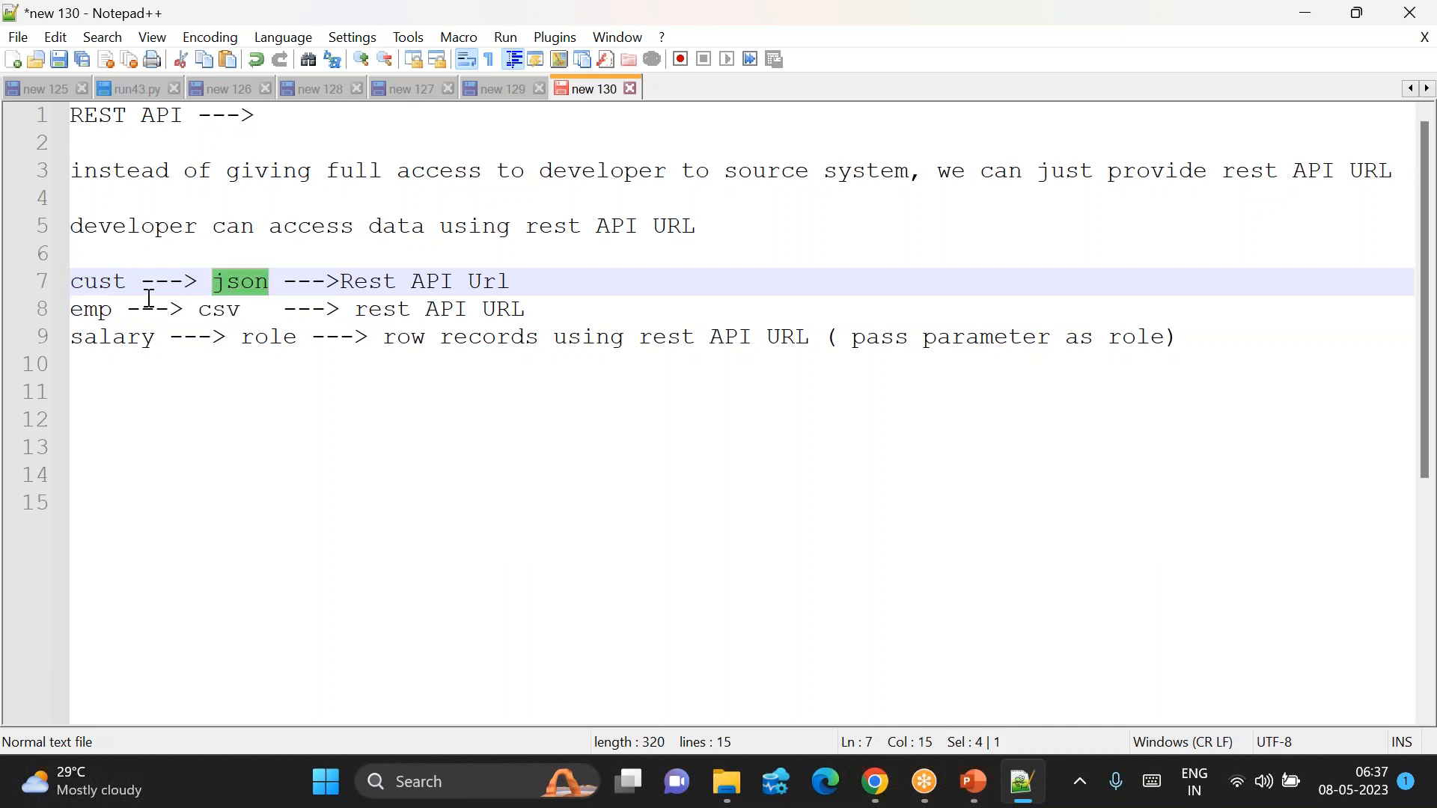
double_click(223, 311)
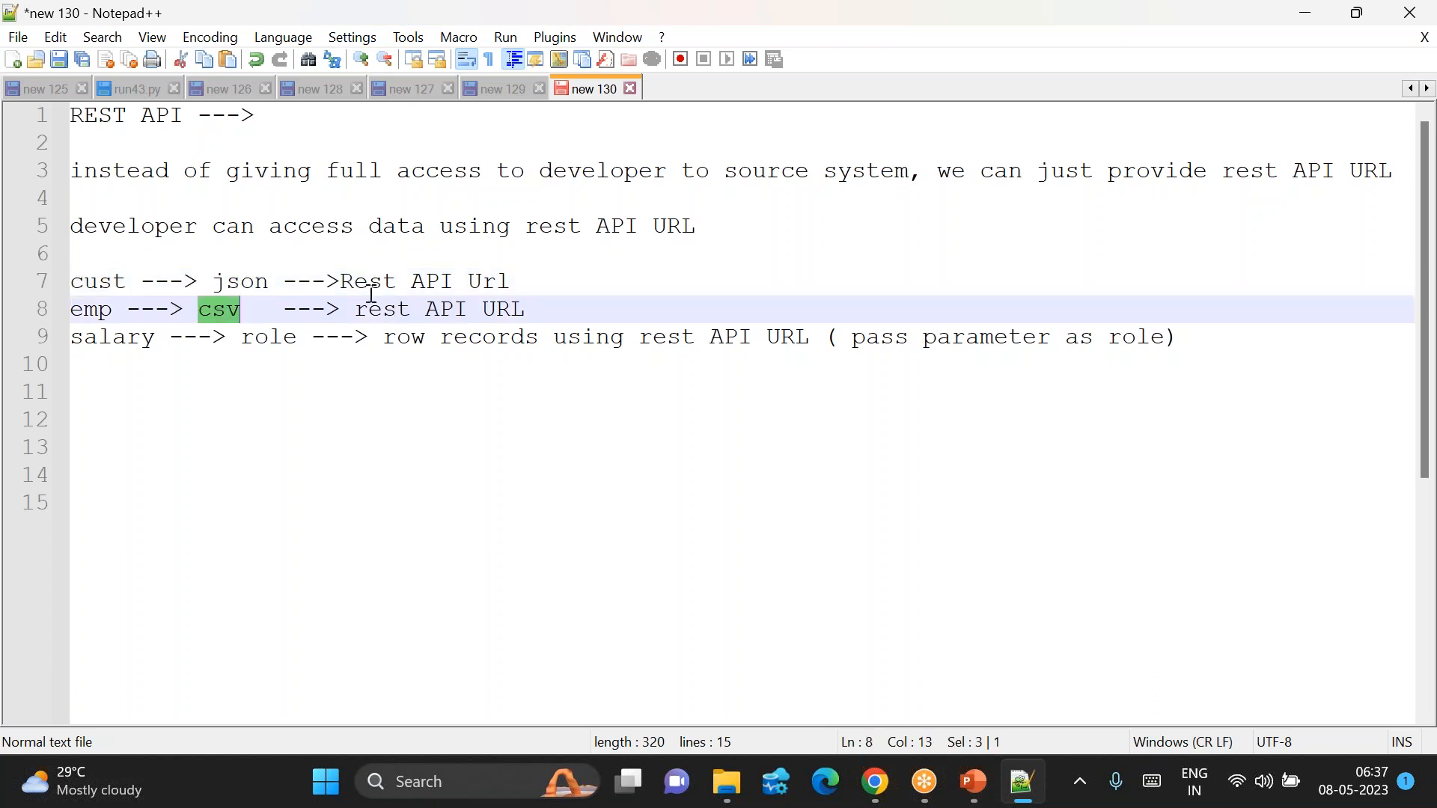
drag(340, 282, 534, 282)
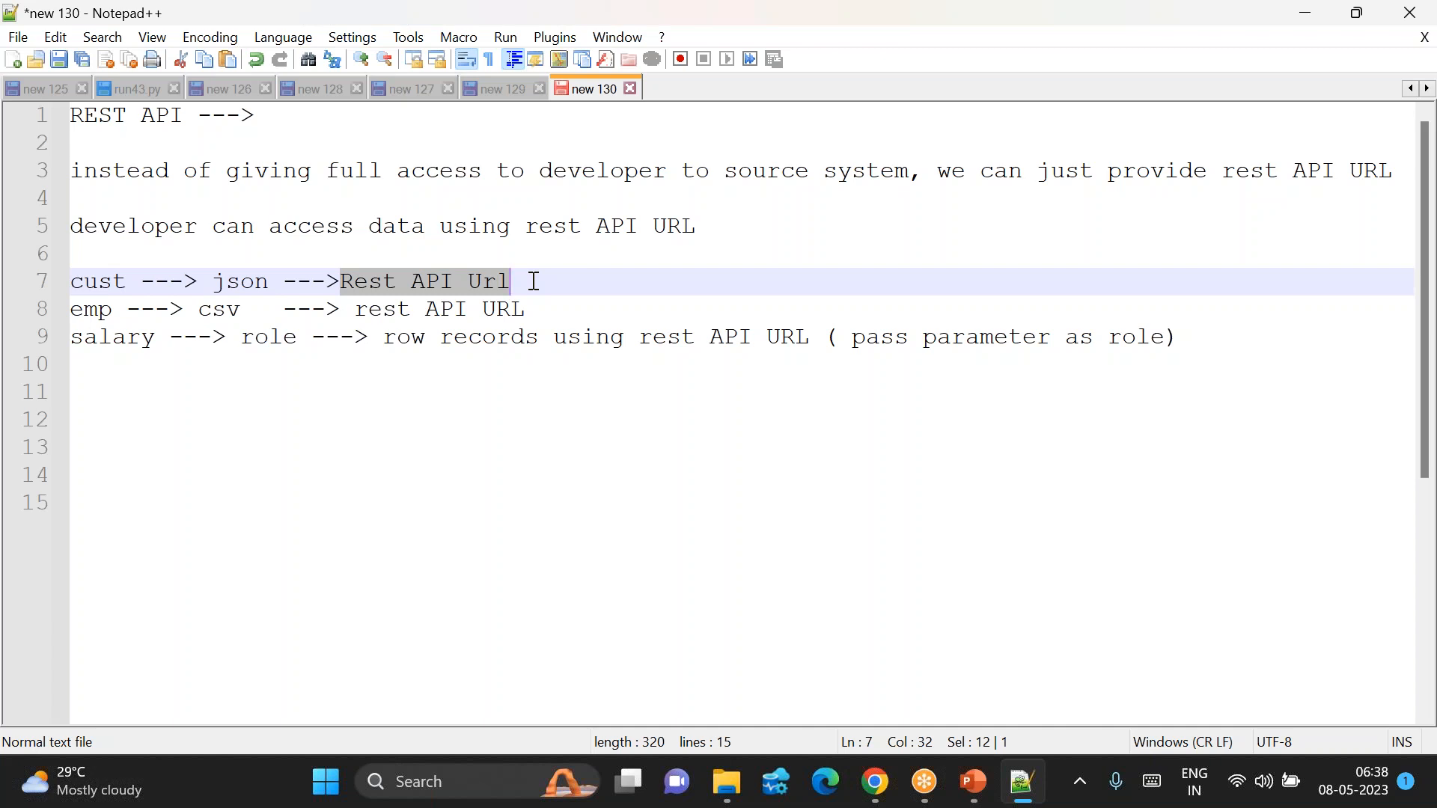
click(882, 799)
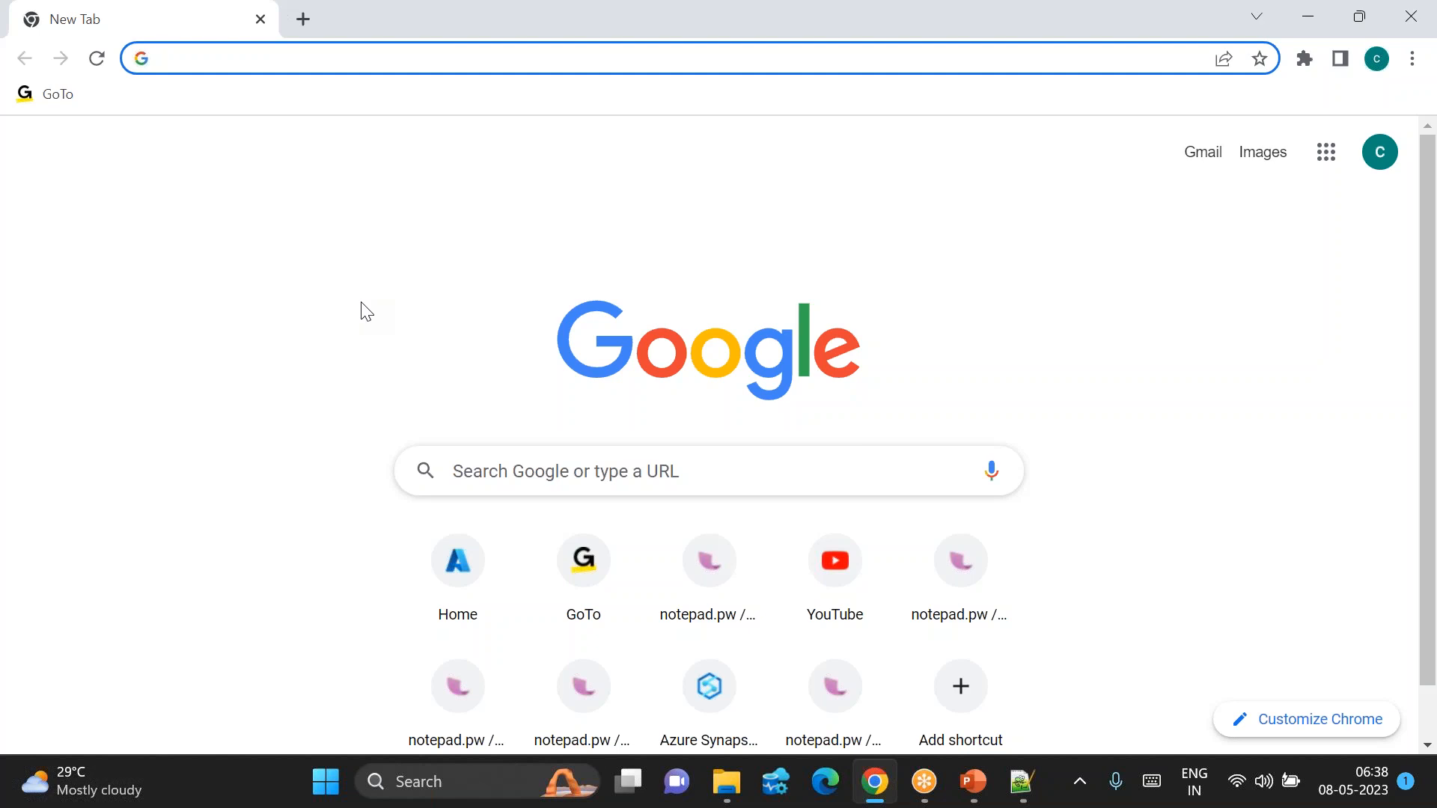
Step: Search Google for 'sample online rest api' and open the Dummy Rest API Example result
text(sameple )
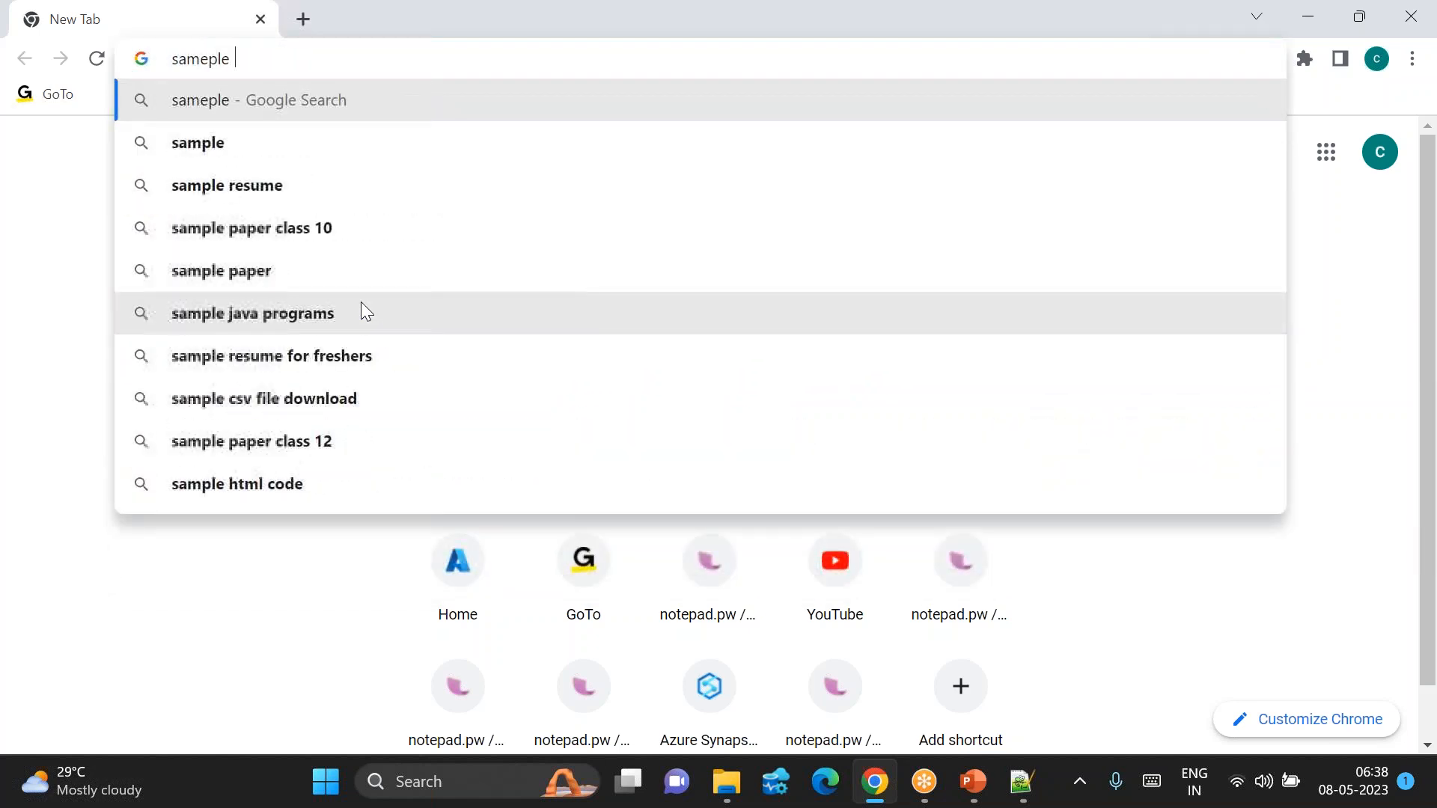
text(on)
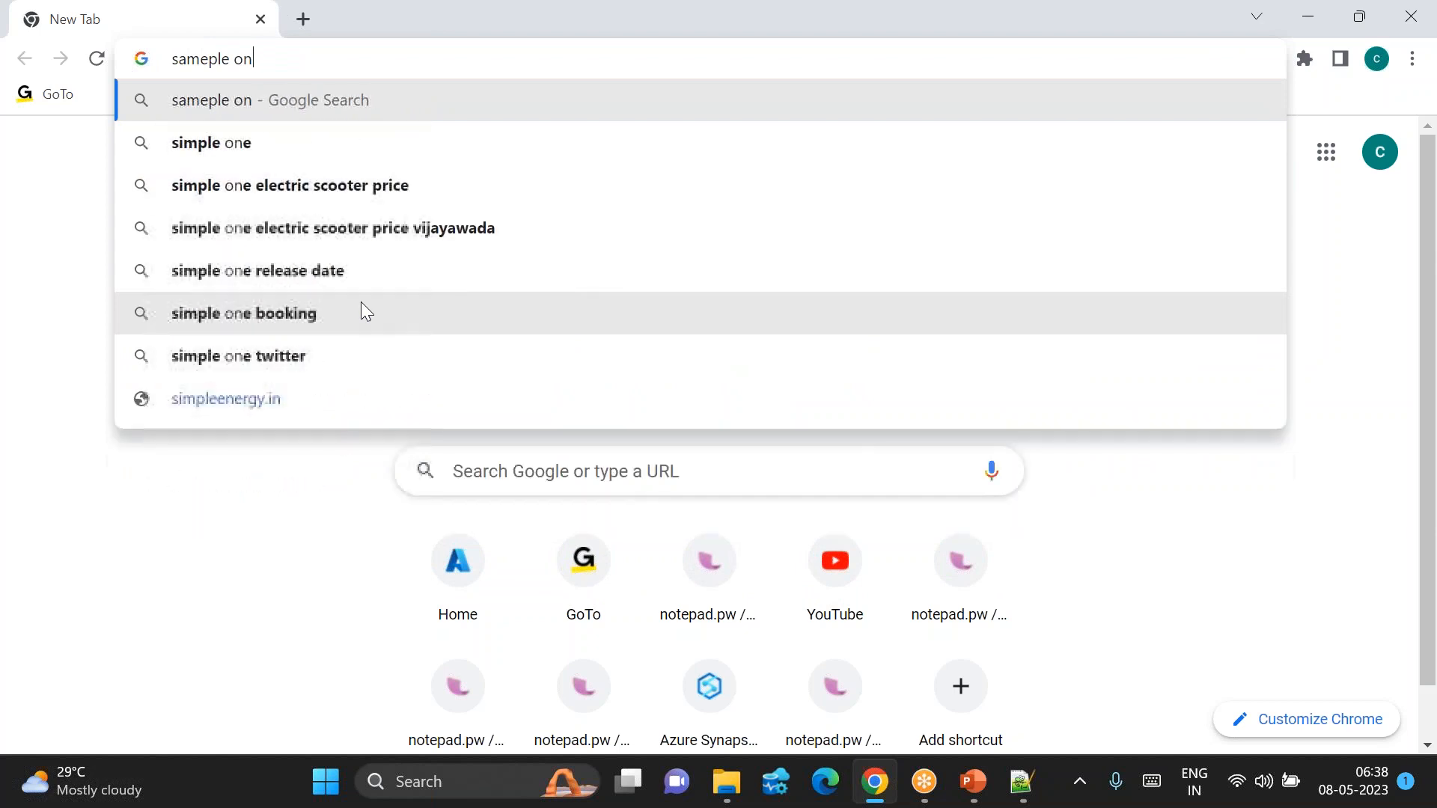
text(line rest)
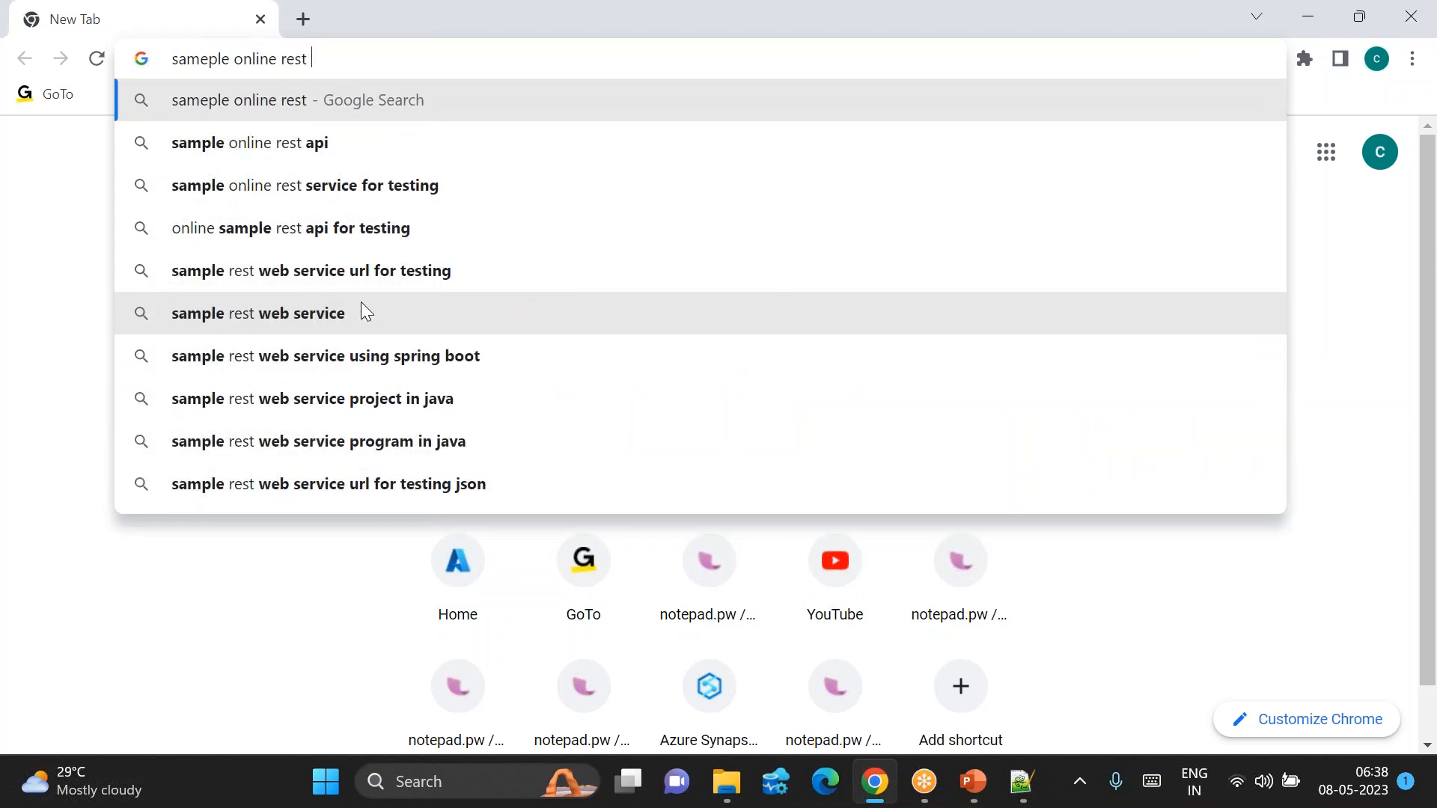
key(Down)
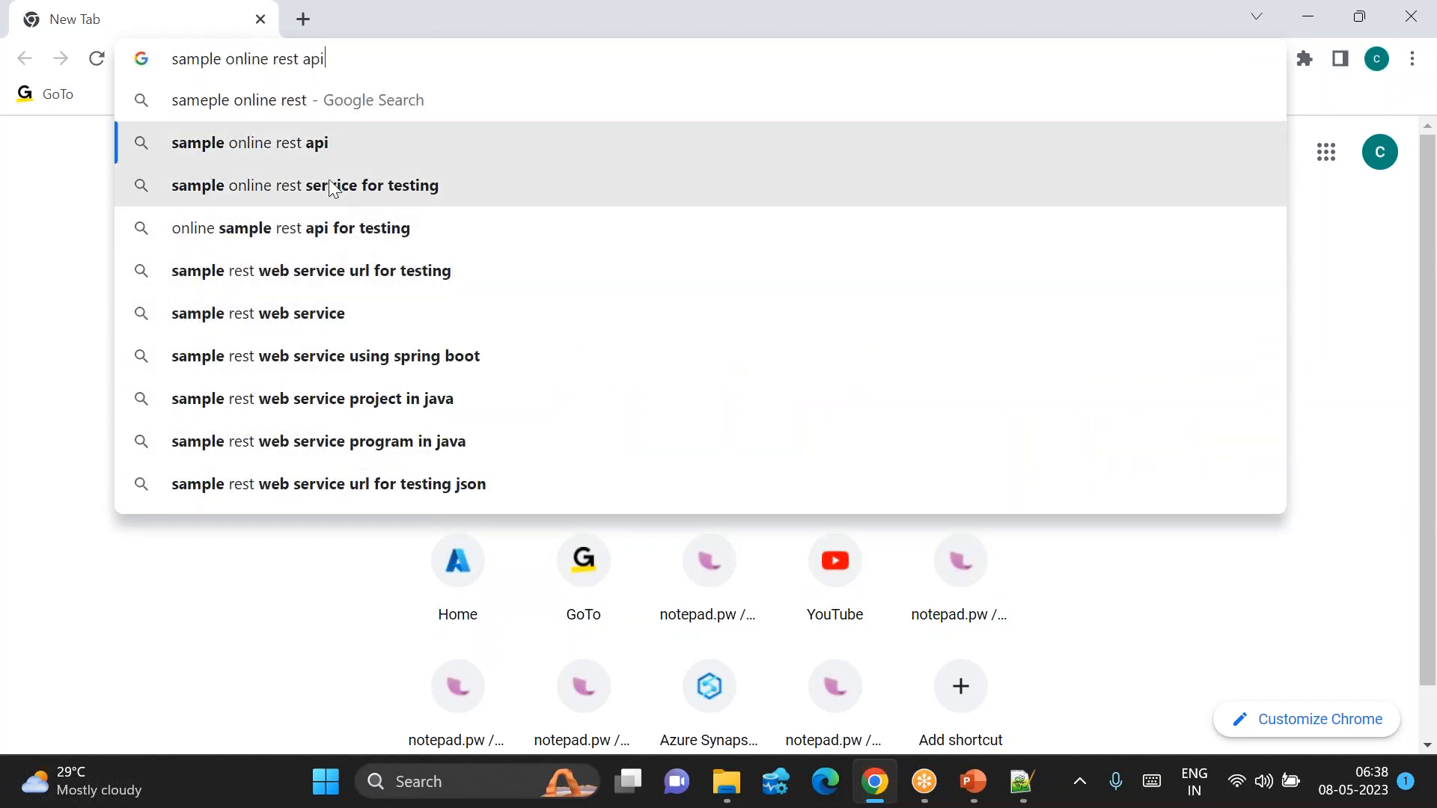
click(311, 157)
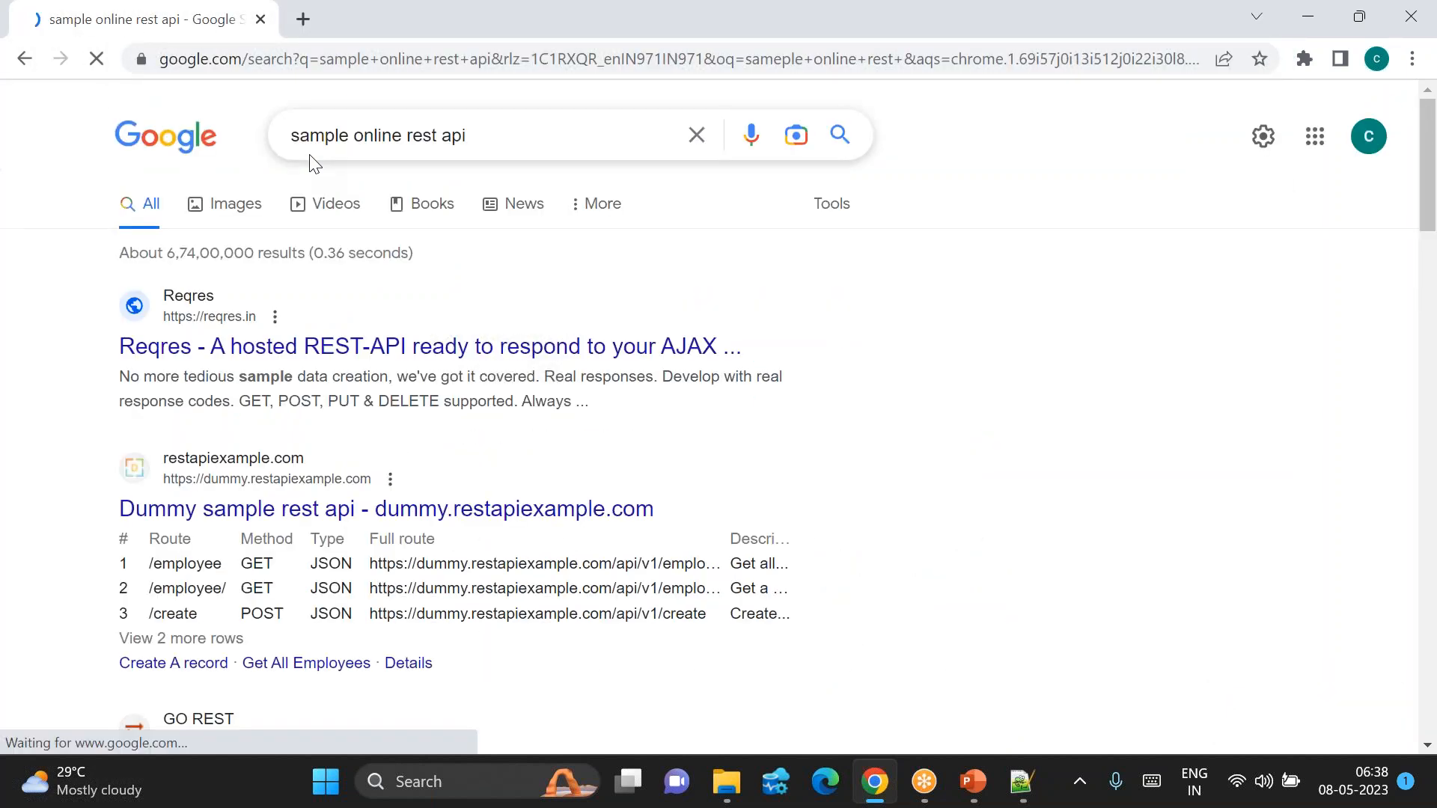
scroll(508, 559, down, 2)
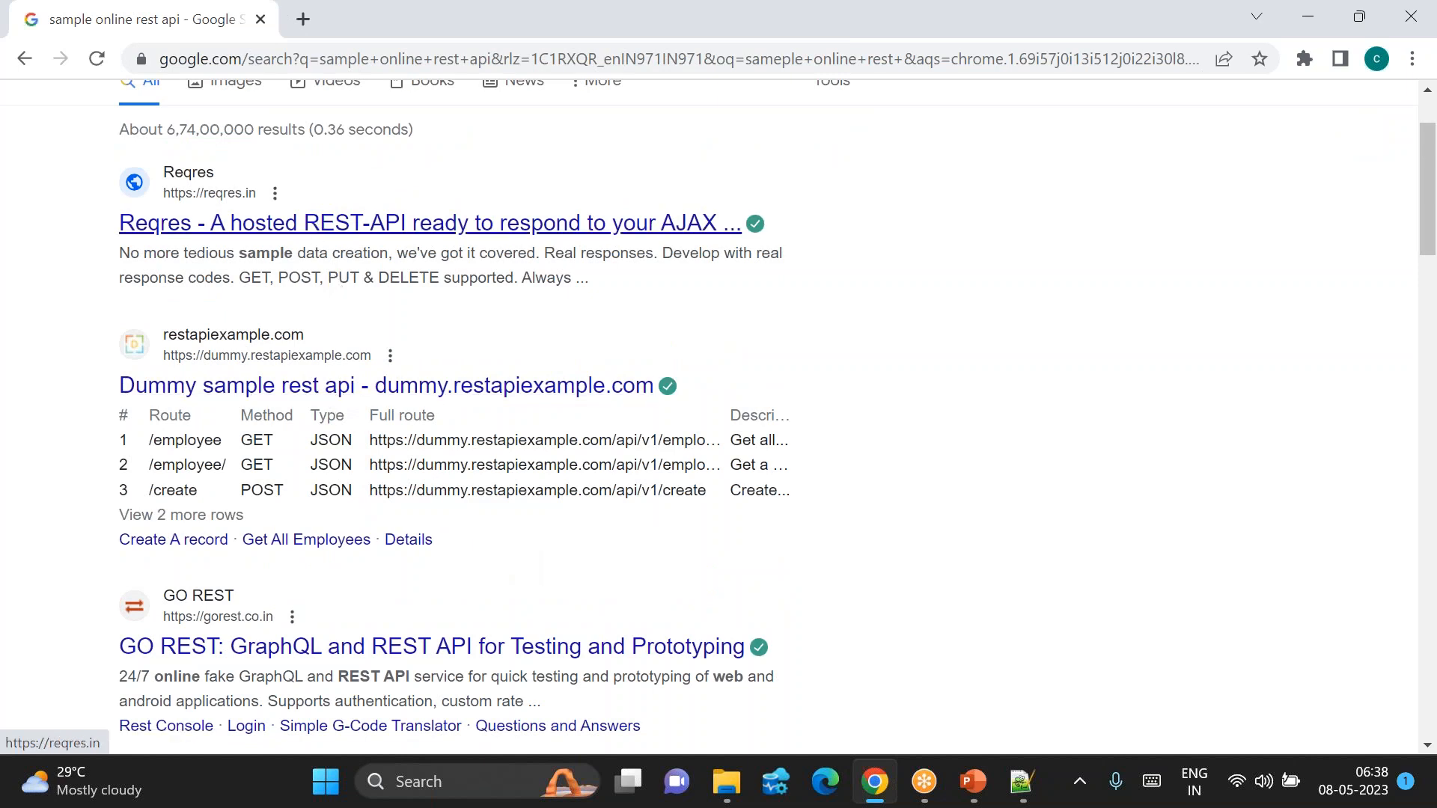
click(290, 395)
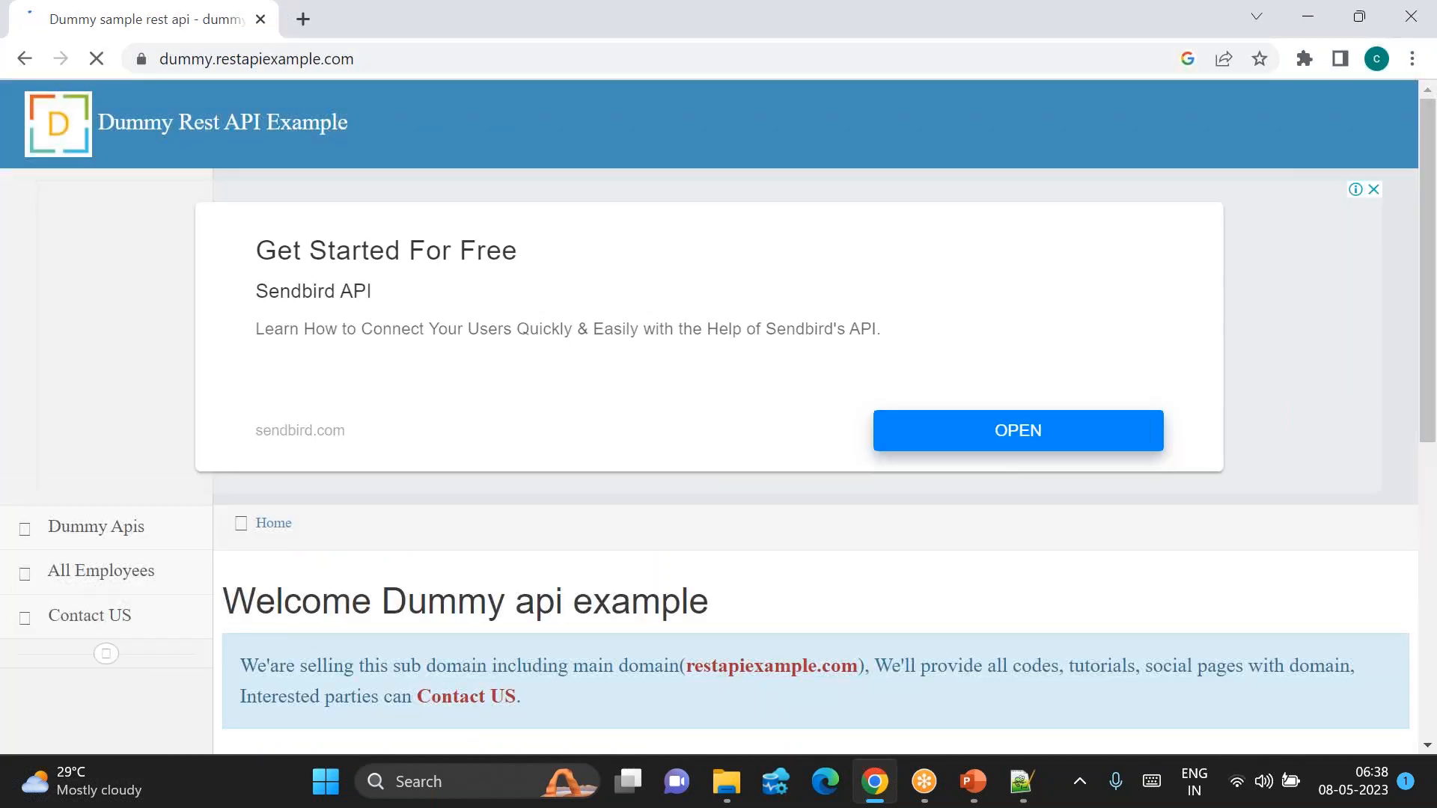
Step: Open the all-employees and single-employee endpoints in new tabs
scroll(529, 479, down, 5)
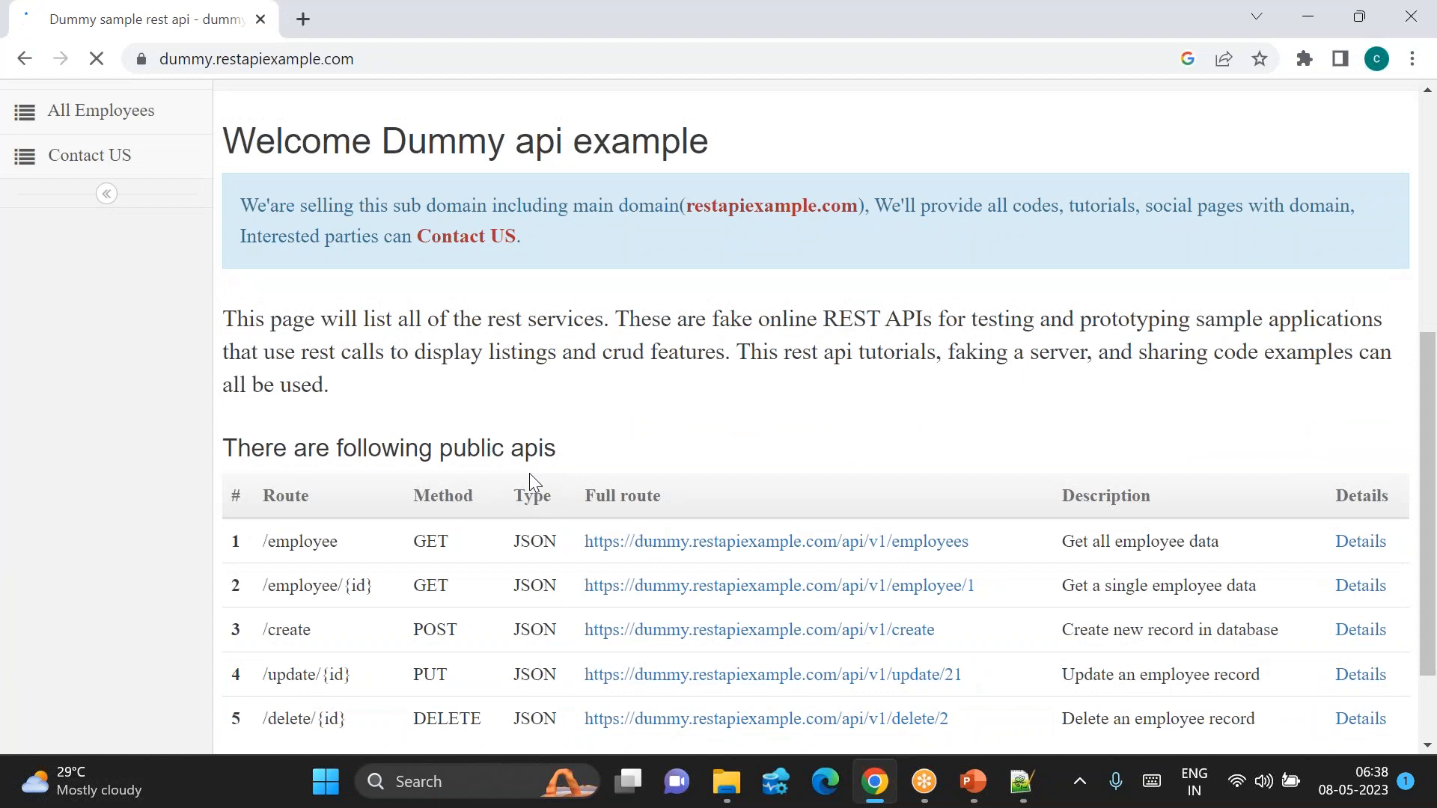
click(677, 545)
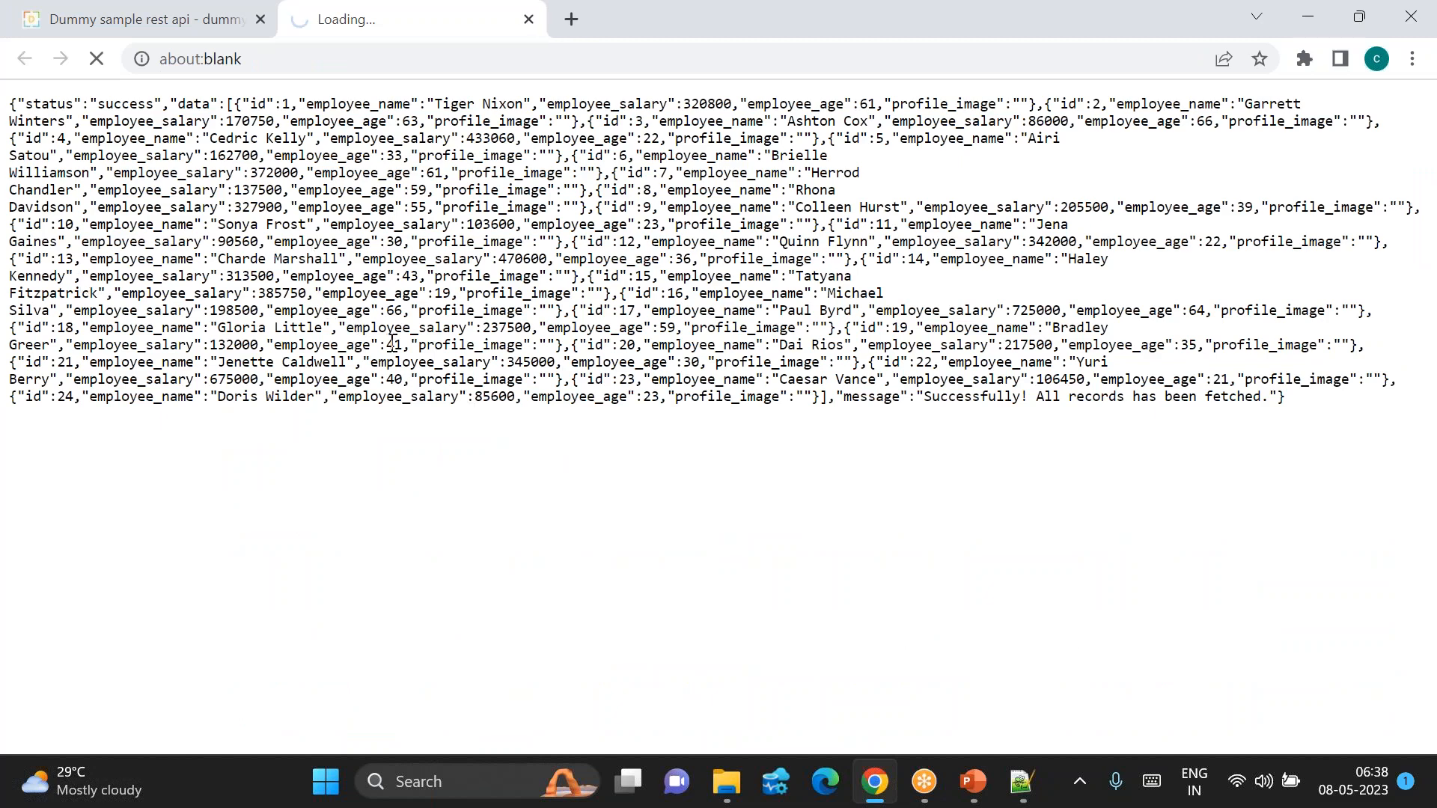
click(166, 20)
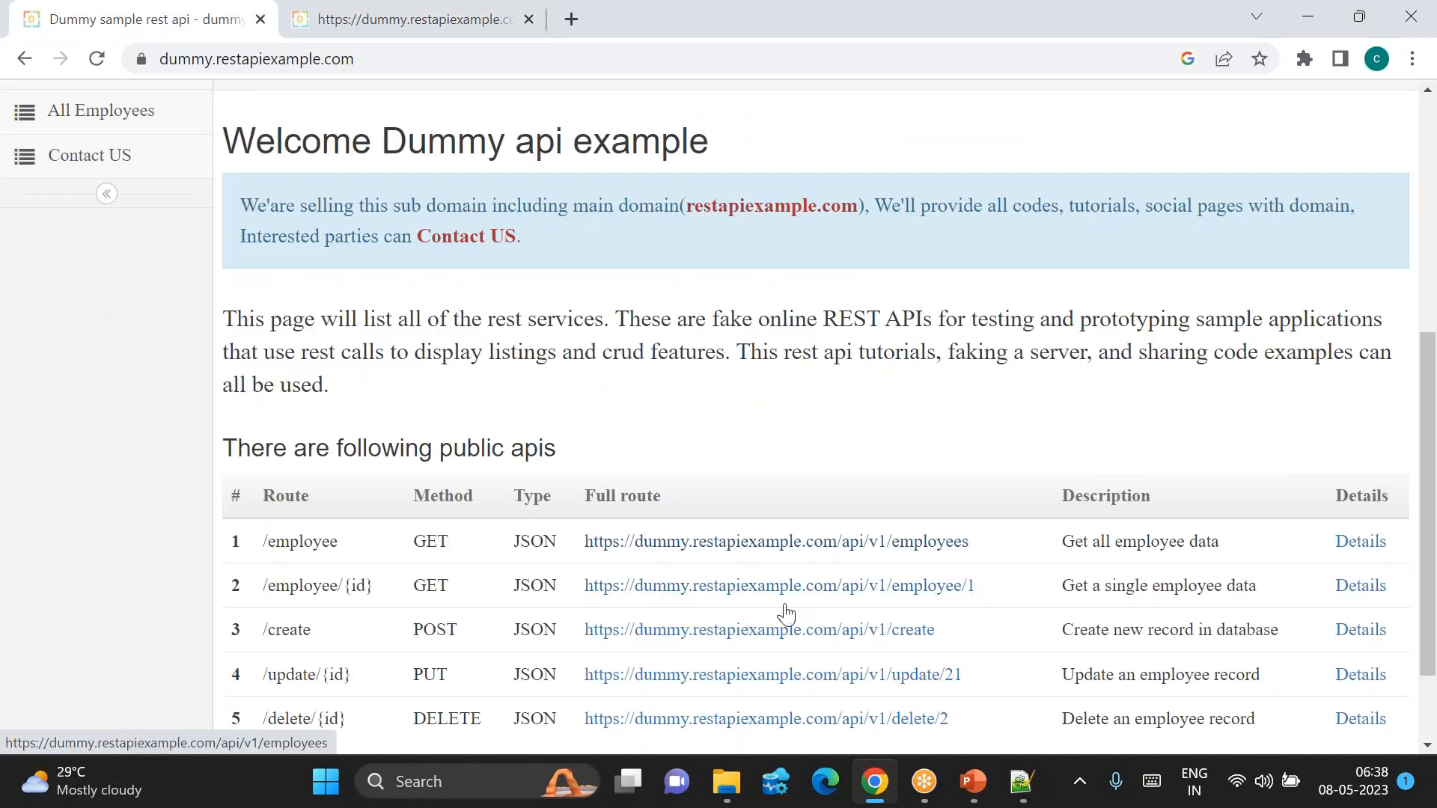
click(964, 592)
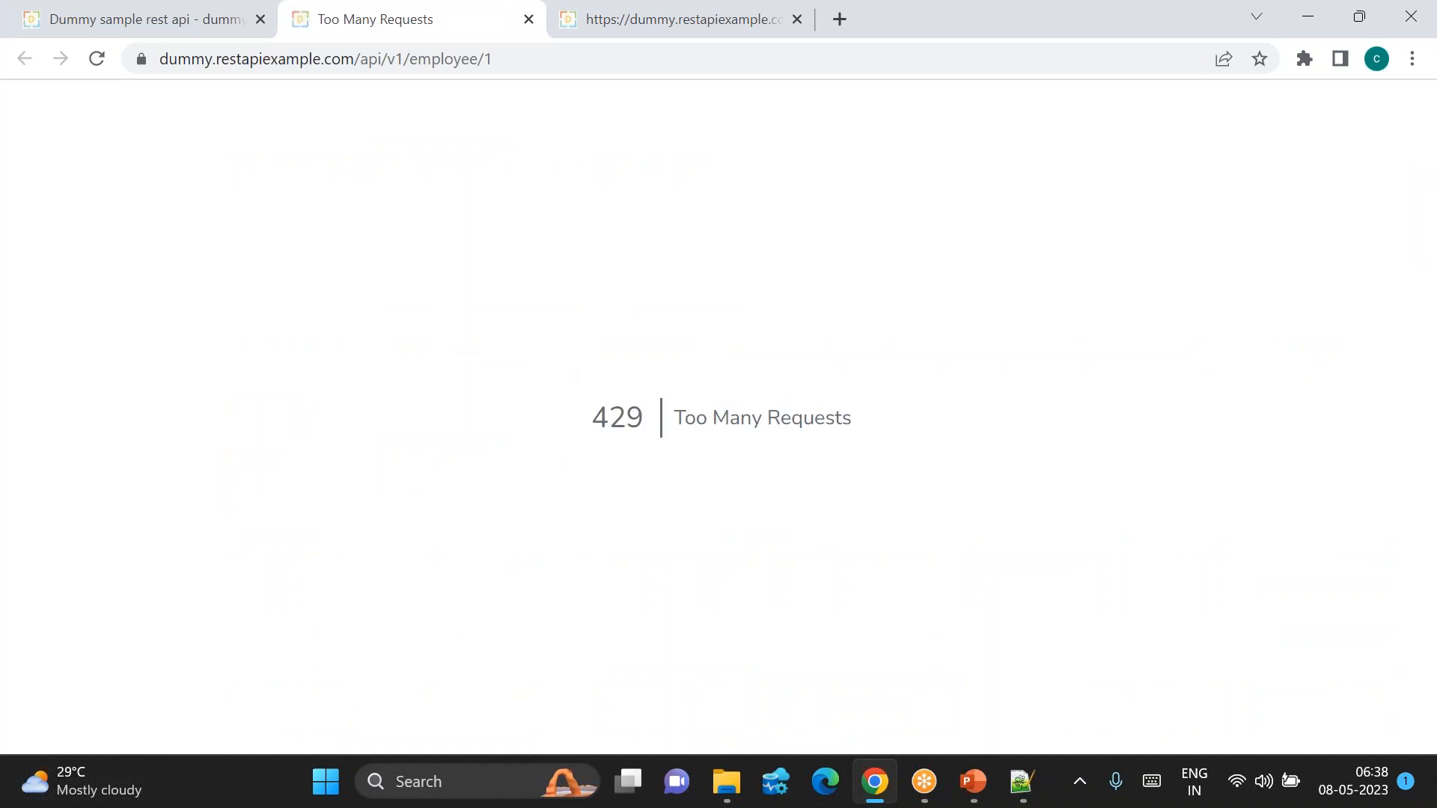
Step: Remove the employee id from the endpoint URL and reload it, getting 429 Too Many Requests
click(509, 58)
key(End)
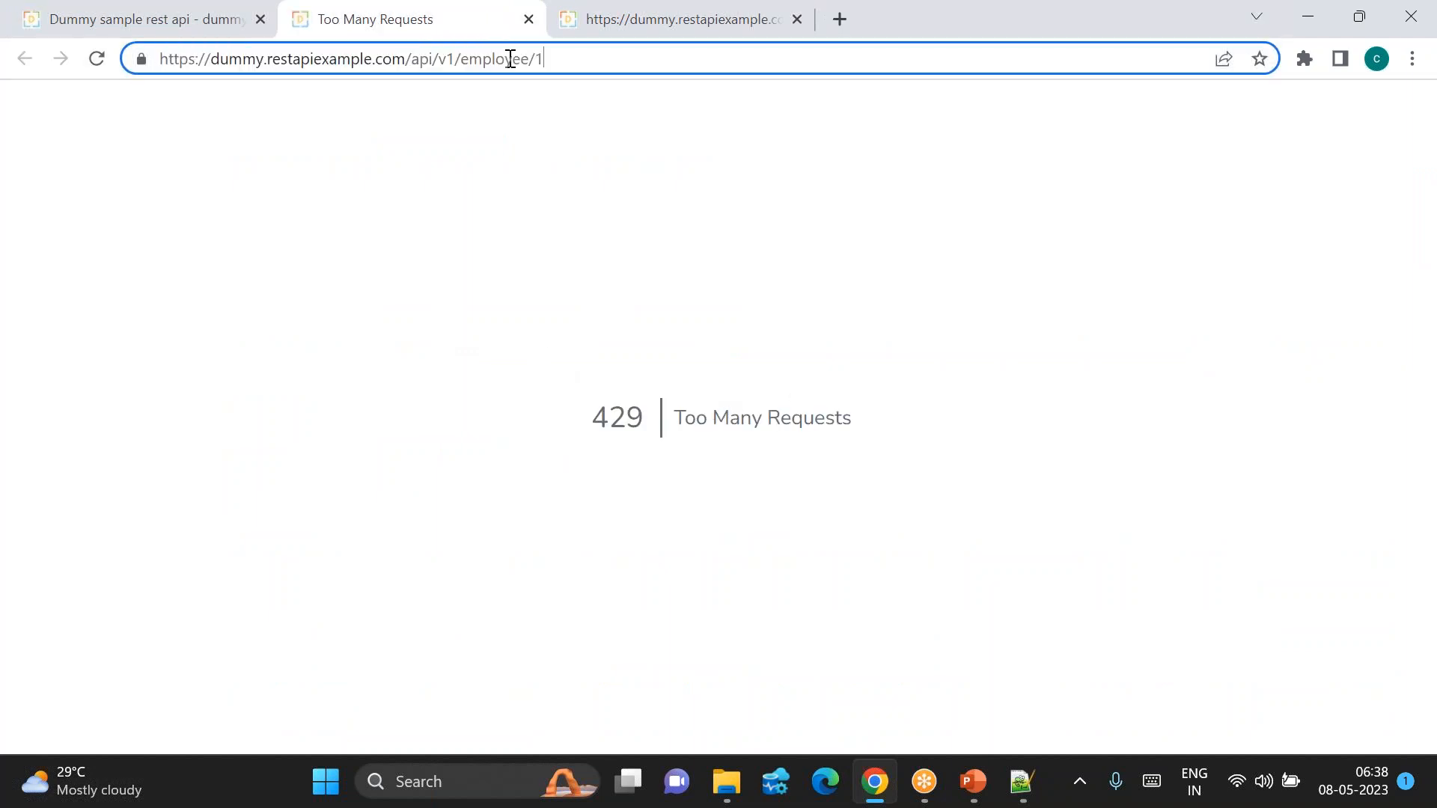
key(BackSpace)
key(Return)
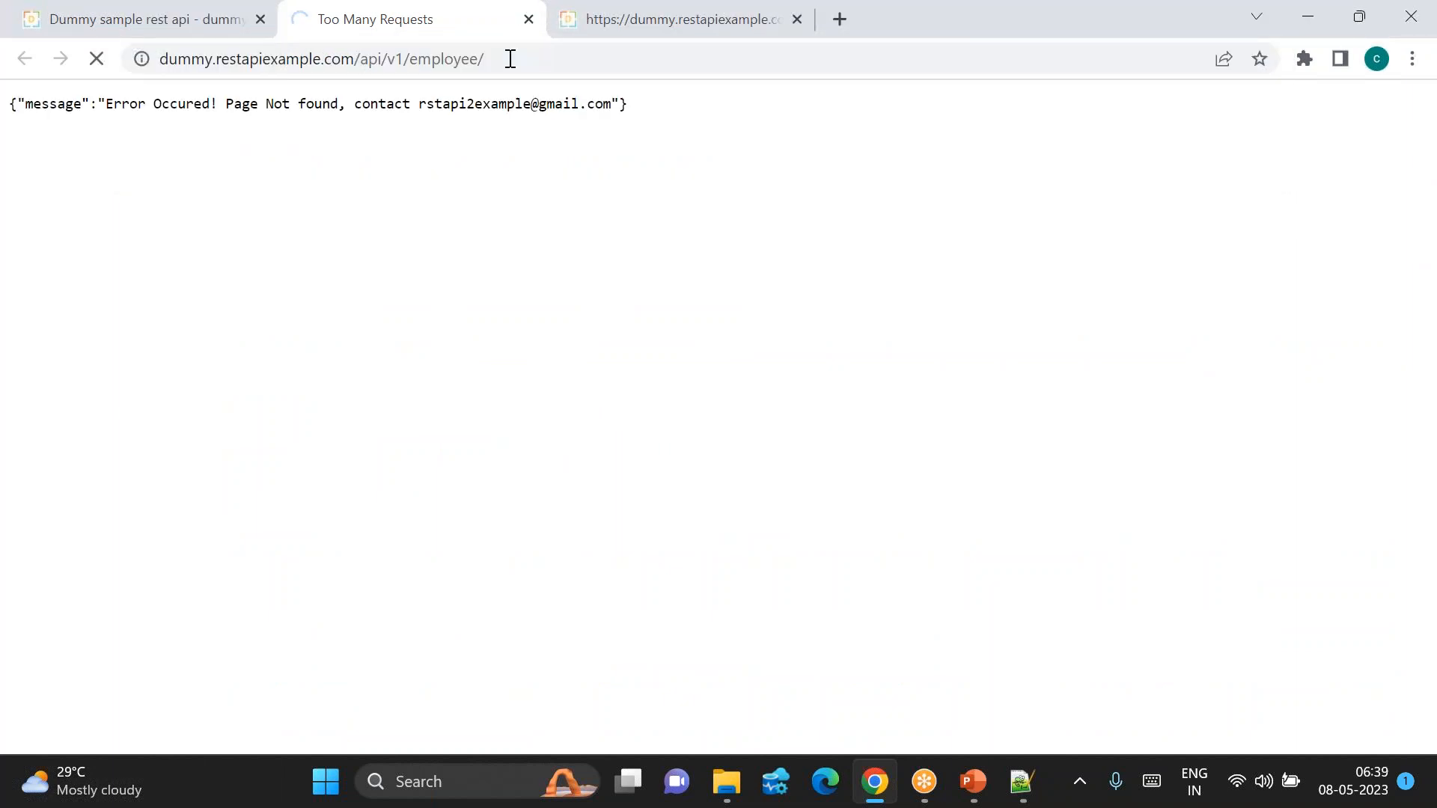
click(510, 58)
key(End)
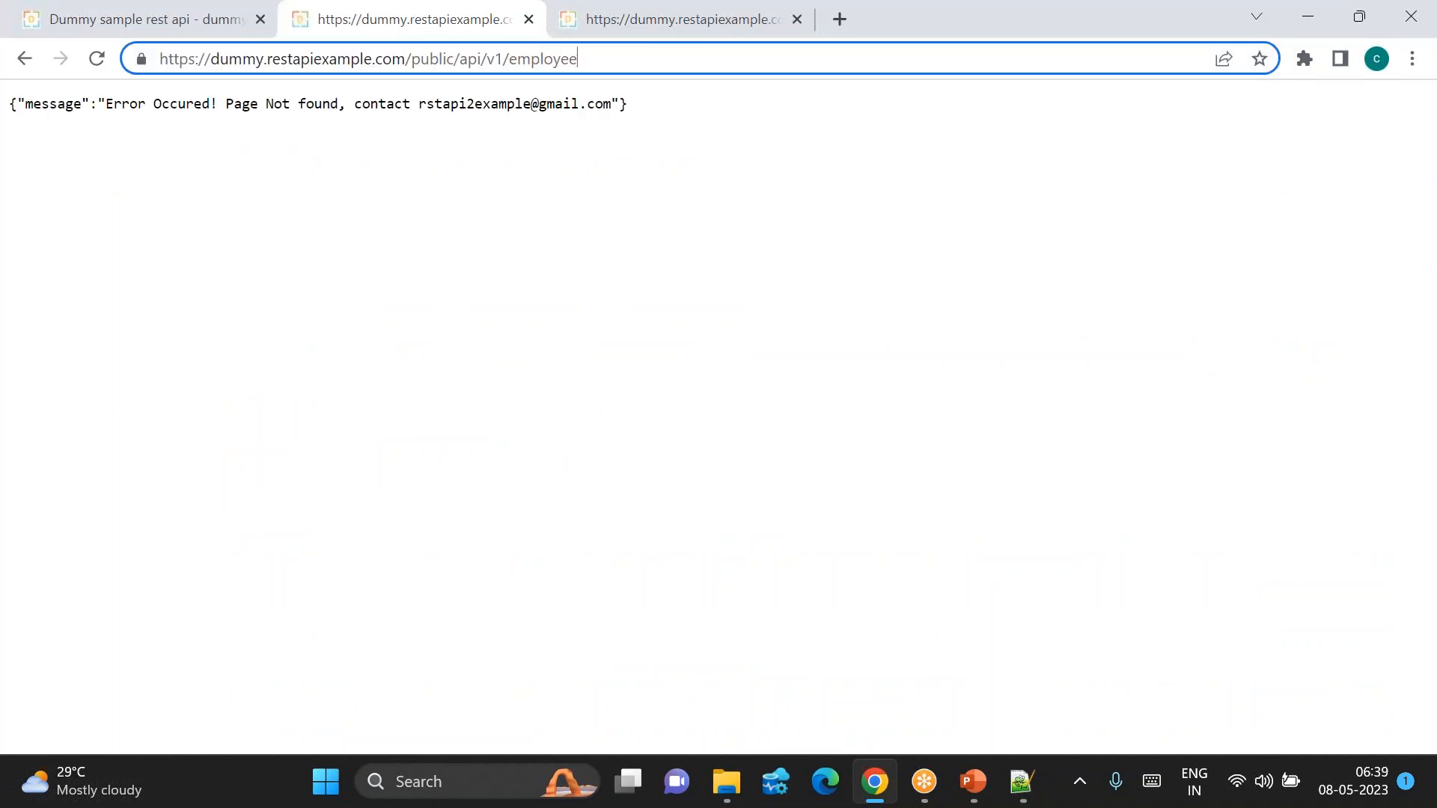
key(BackSpace)
text(e)
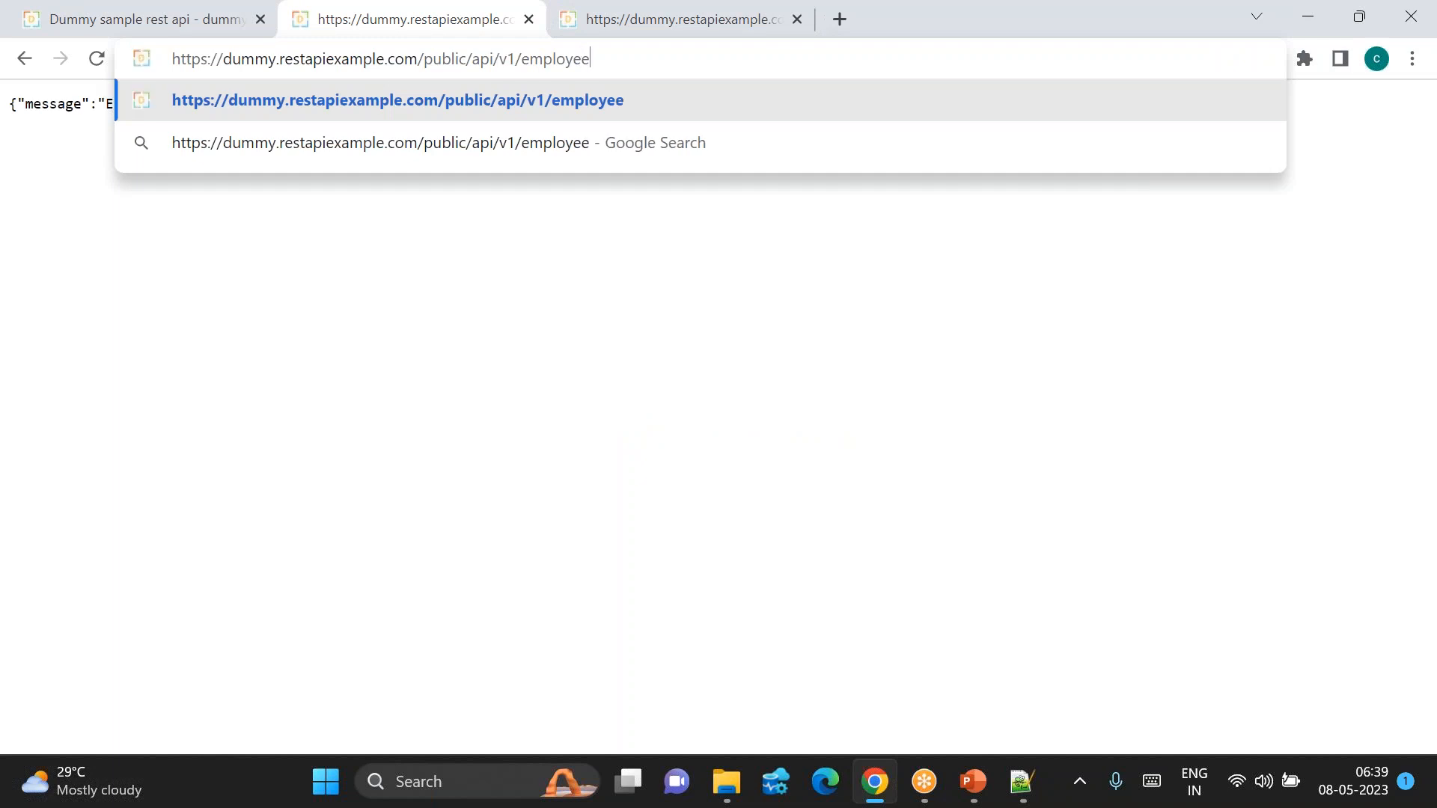
key(Return)
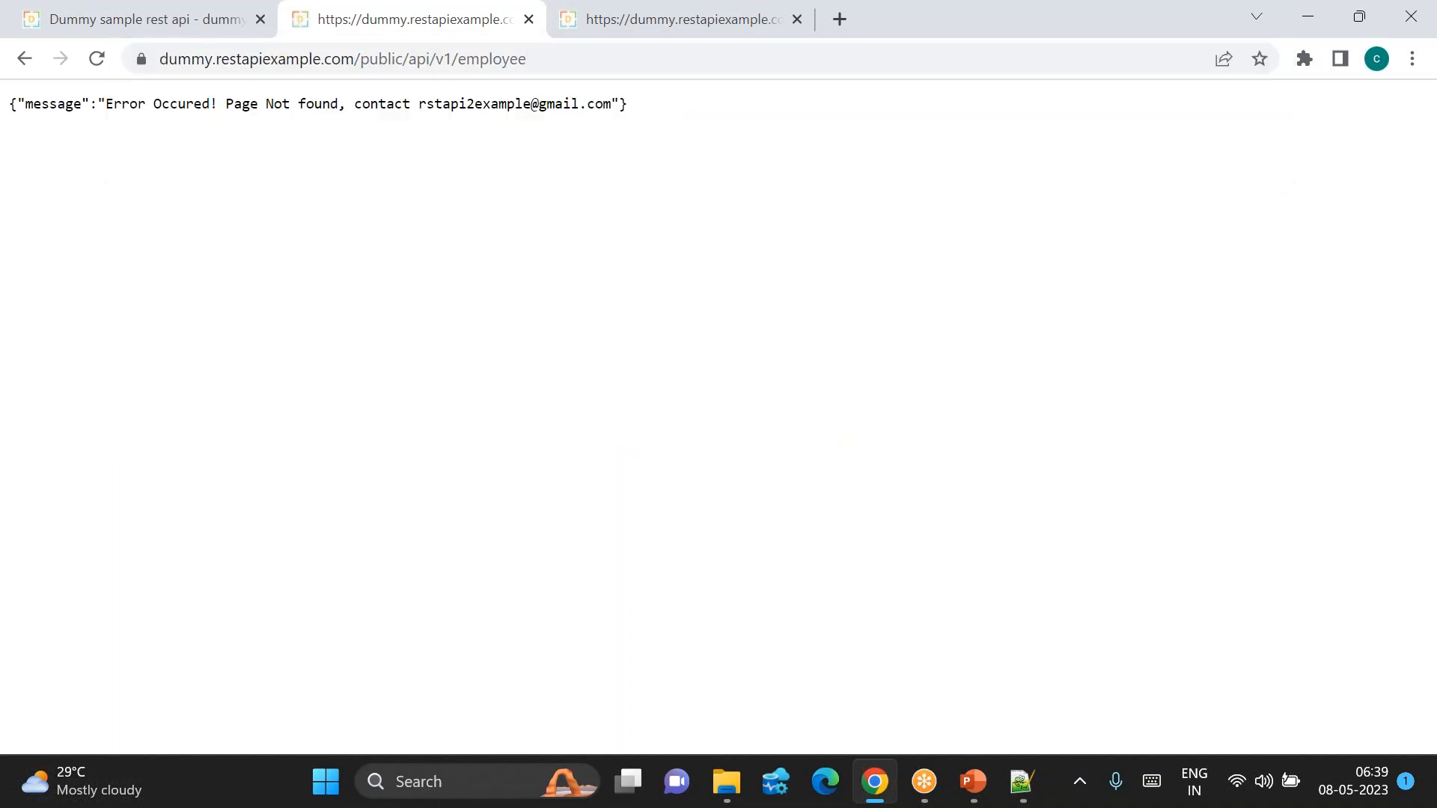
Step: Open the /employees and /create endpoints in new tabs, getting errors
click(138, 15)
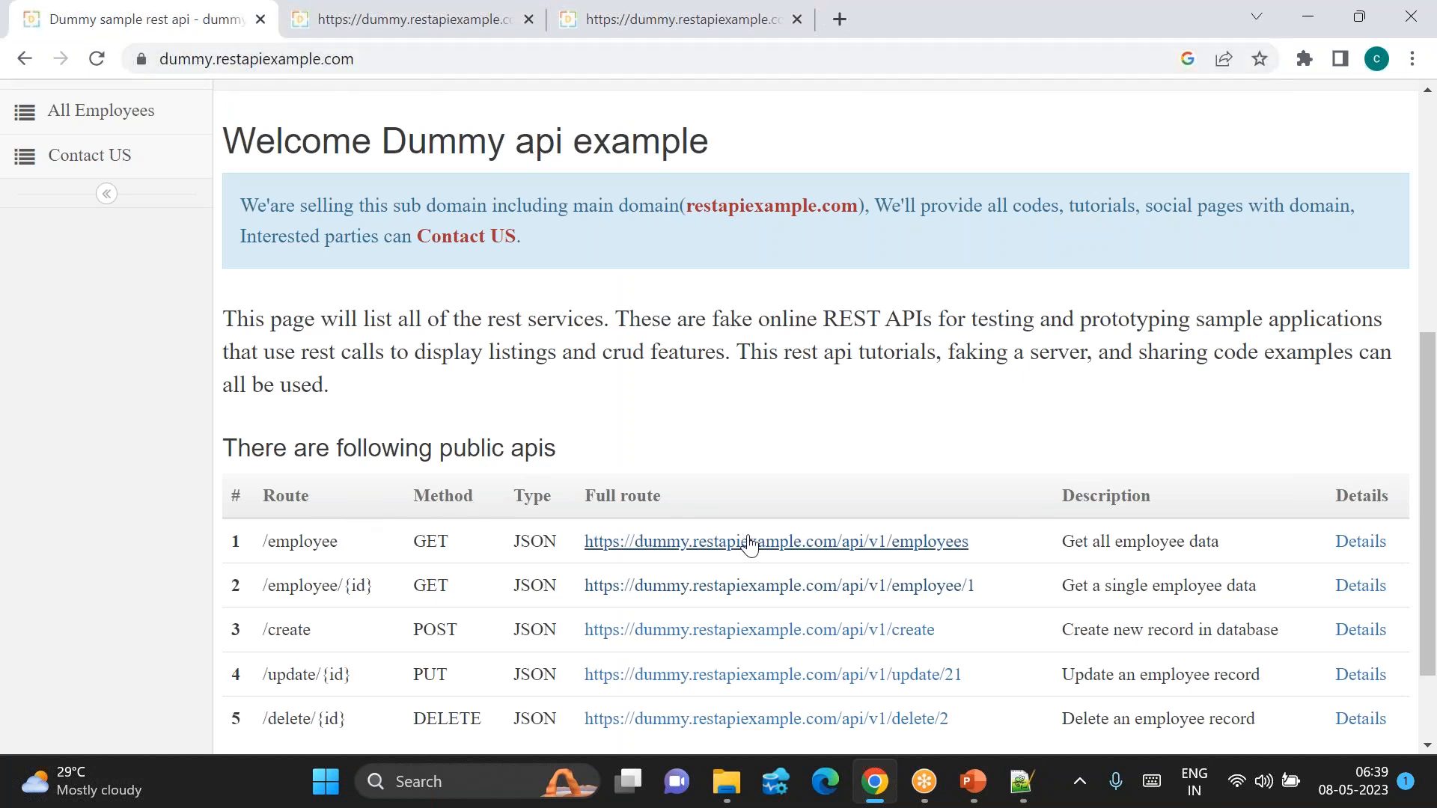
click(789, 552)
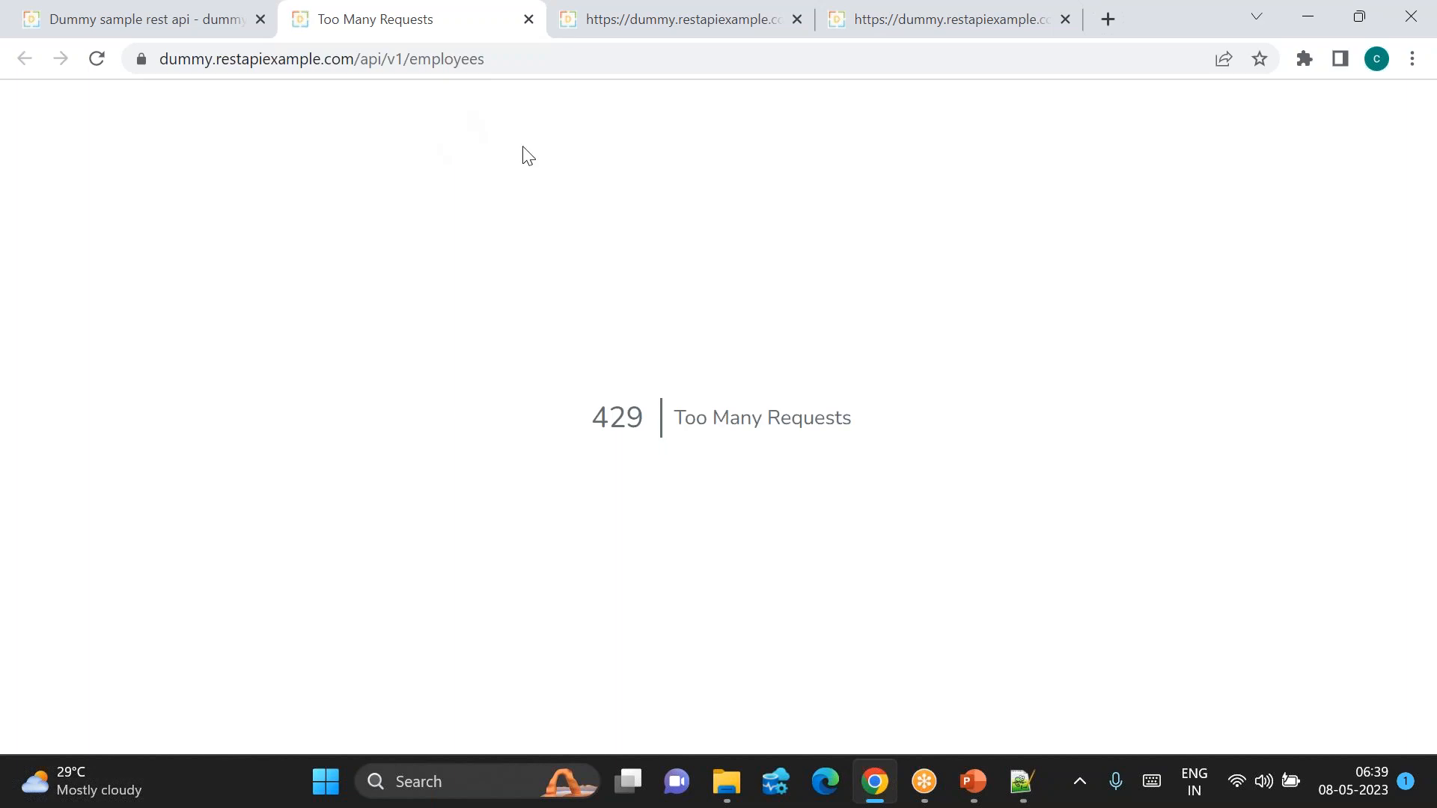
click(120, 9)
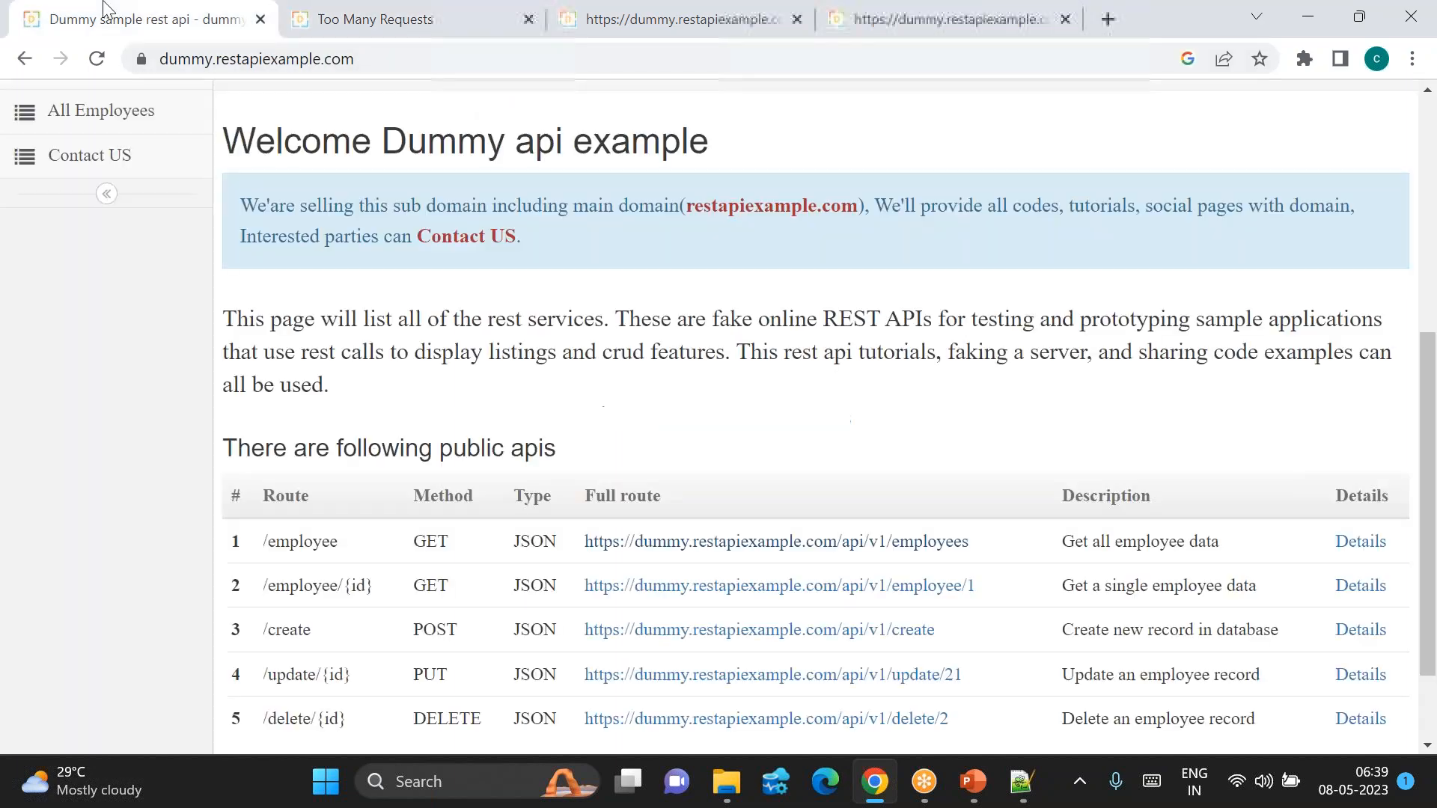
scroll(914, 669, down, 1)
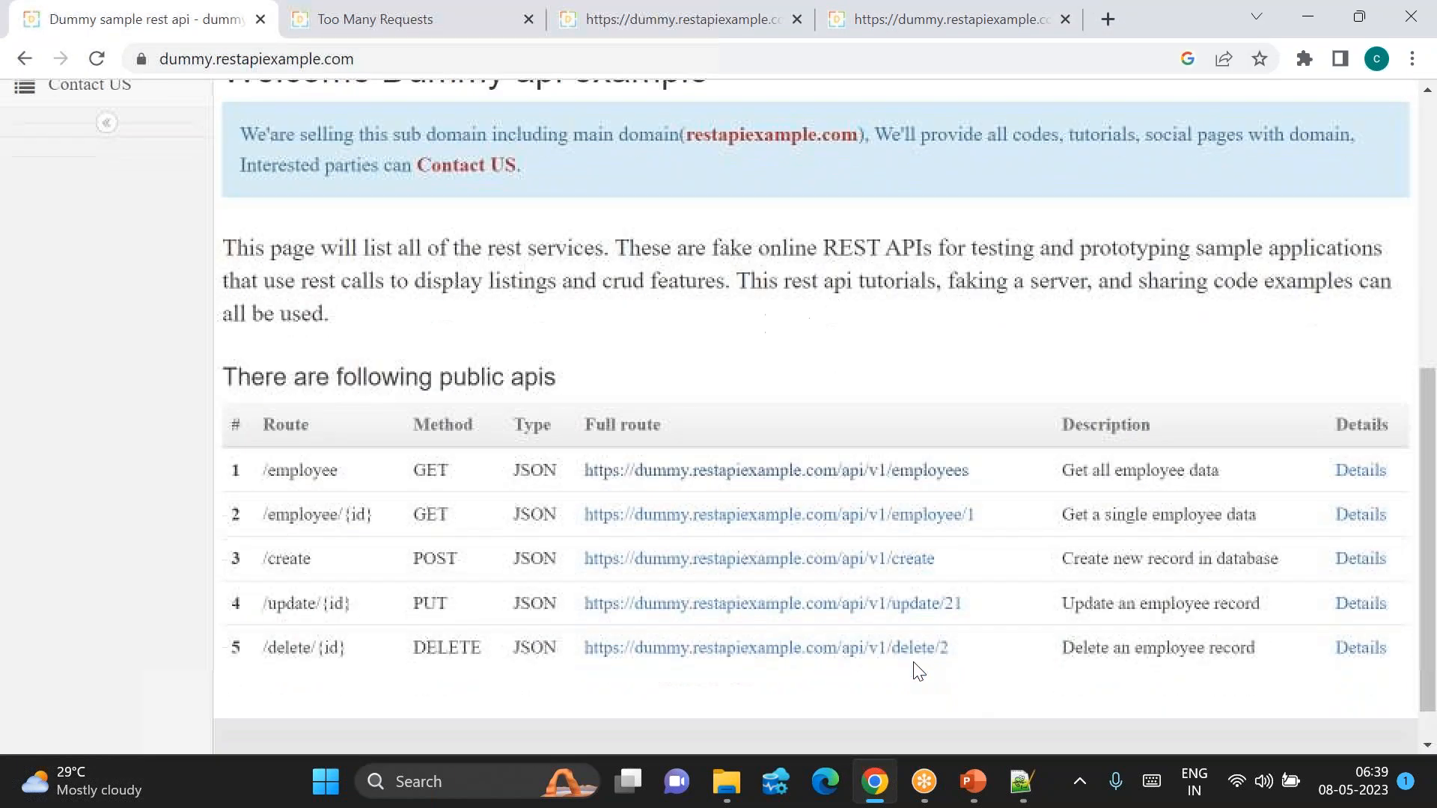
click(771, 557)
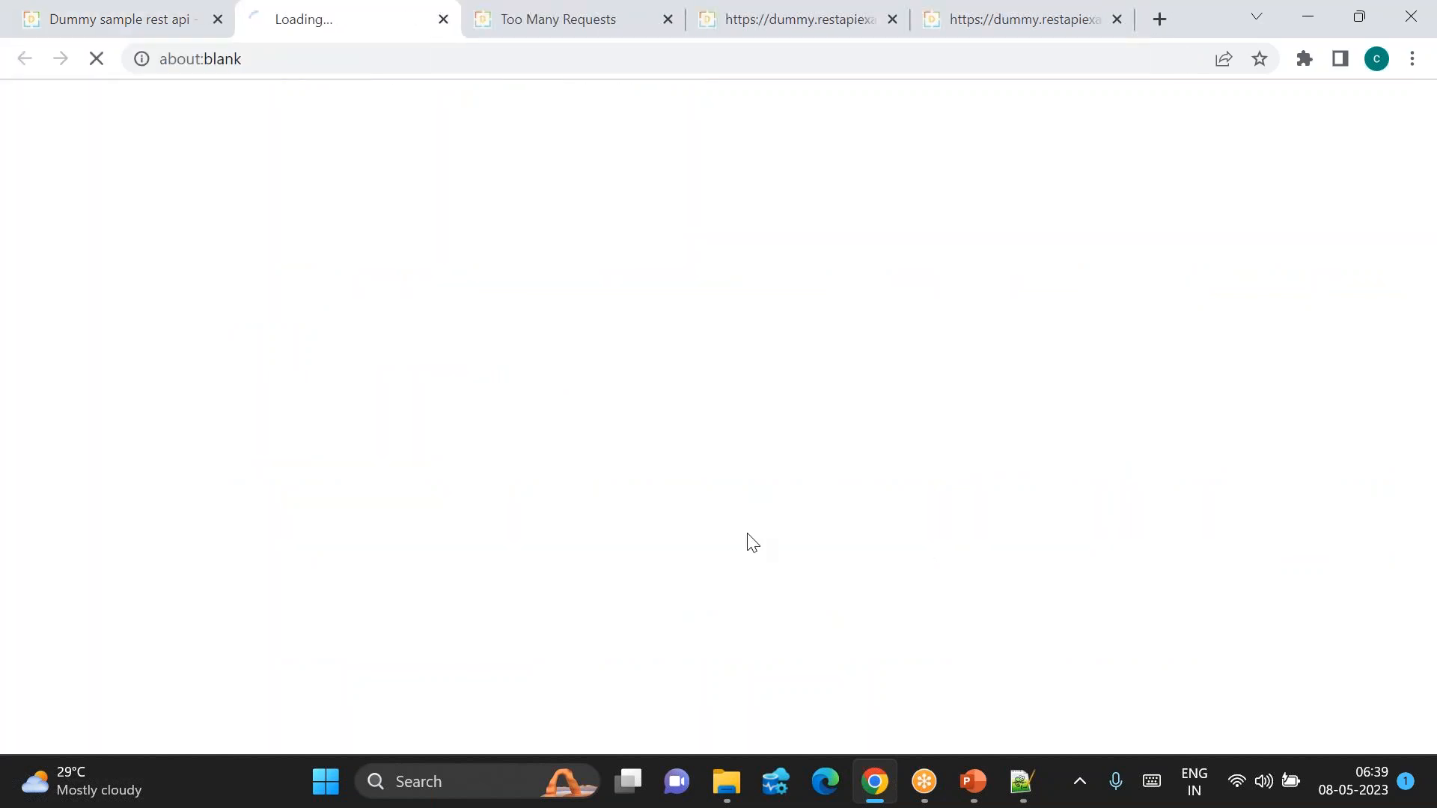
click(129, 30)
Step: Open JSONPlaceholder from the Google results, view its Resources list, and close all other tabs
click(12, 63)
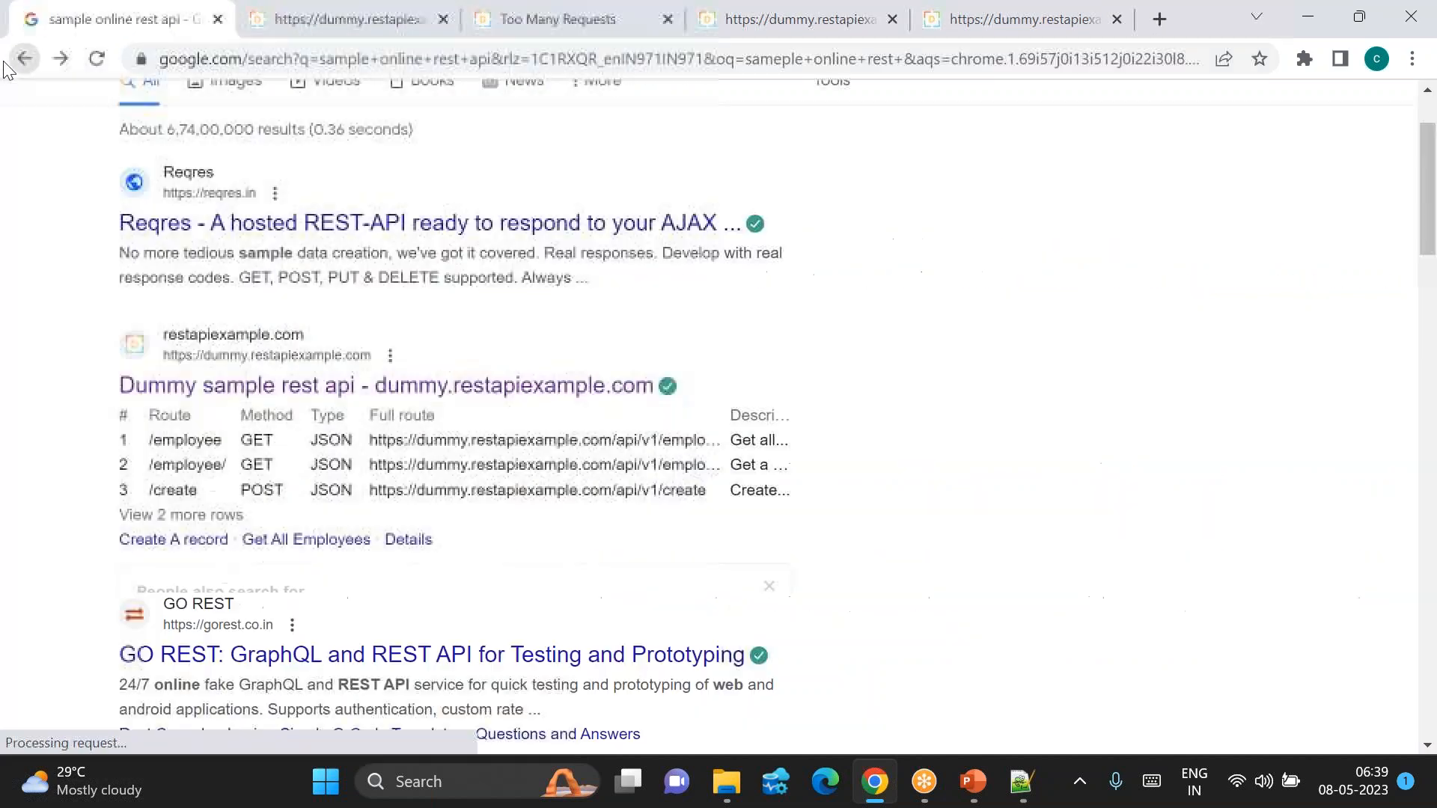
scroll(112, 542, down, 5)
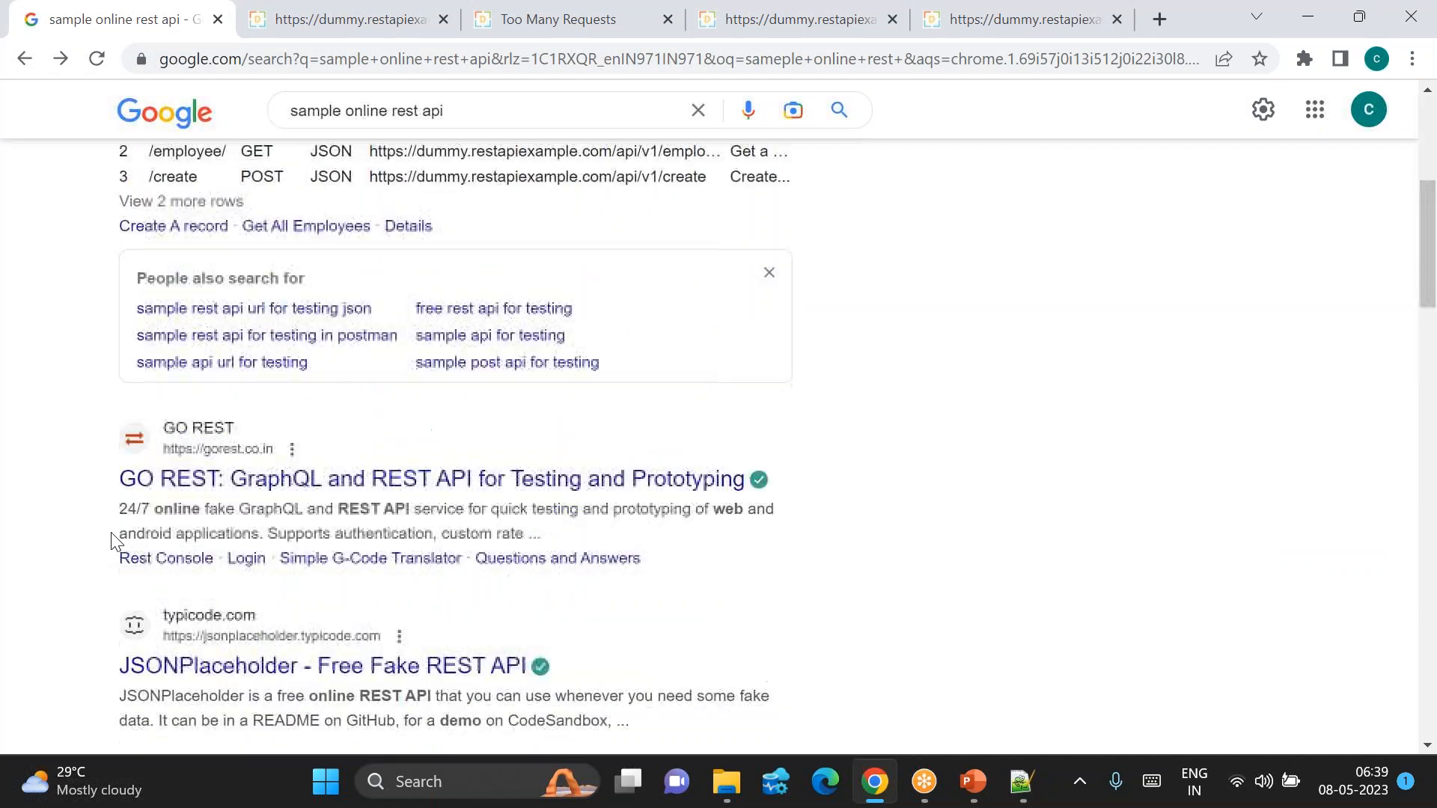
click(247, 520)
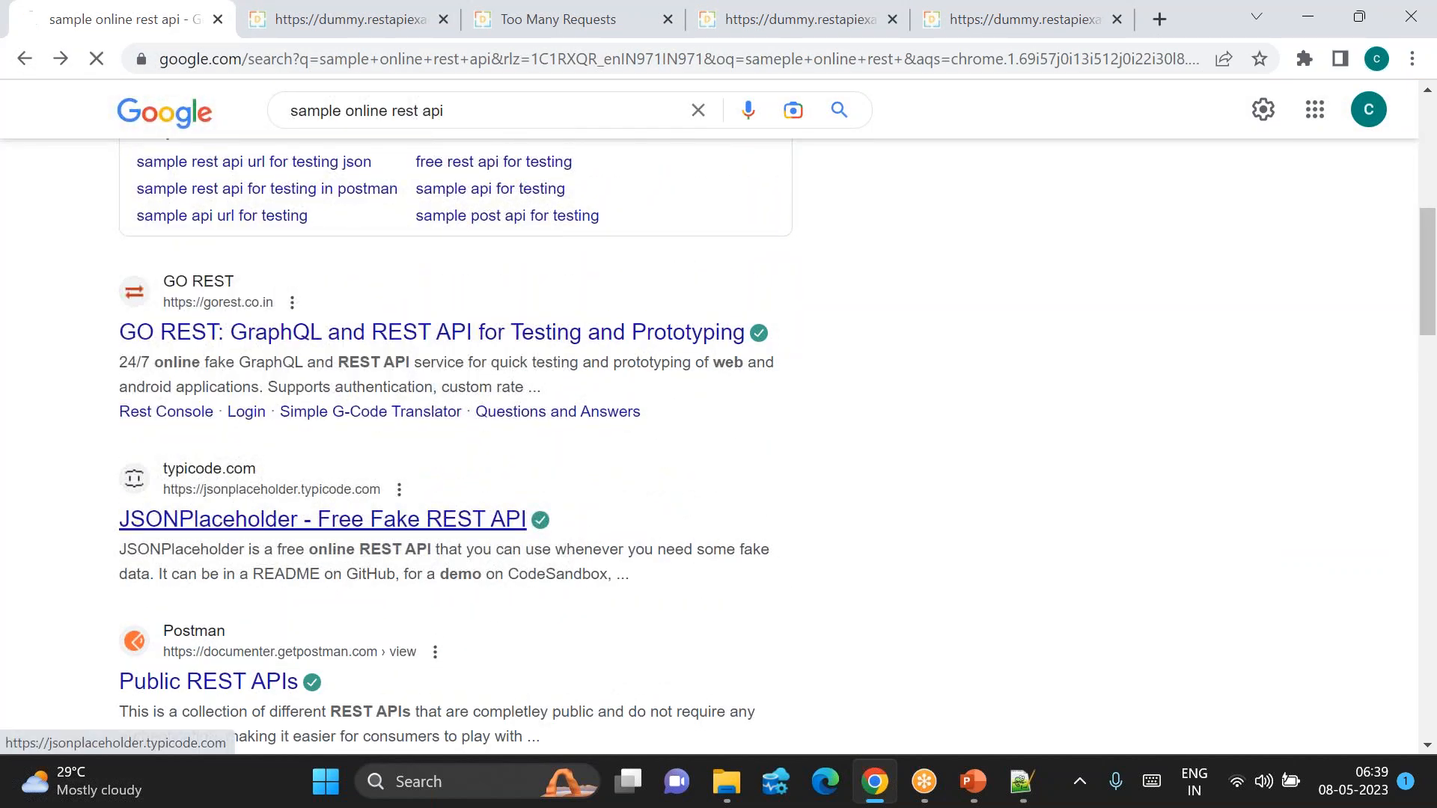
scroll(671, 703, down, 12)
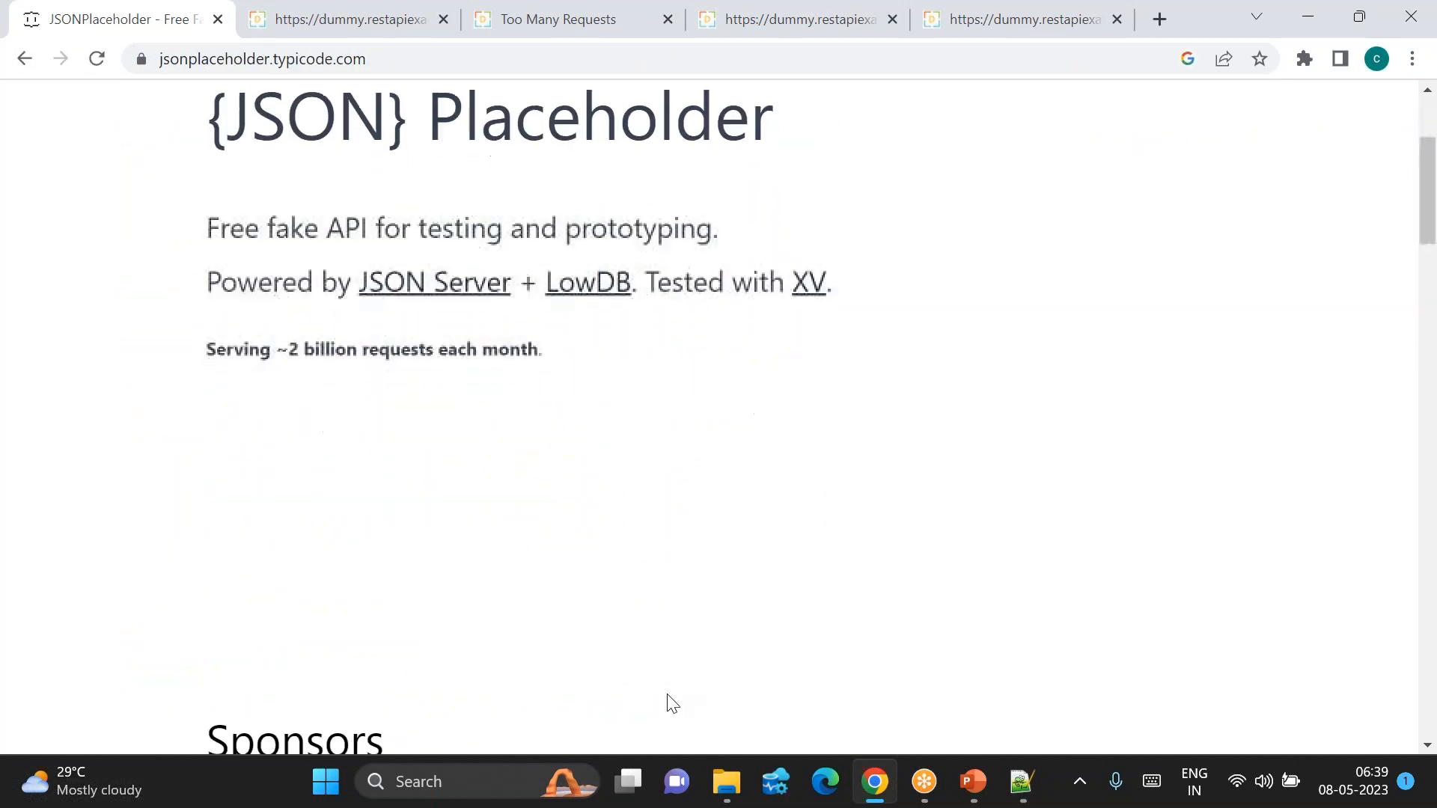
scroll(718, 419, down, 17)
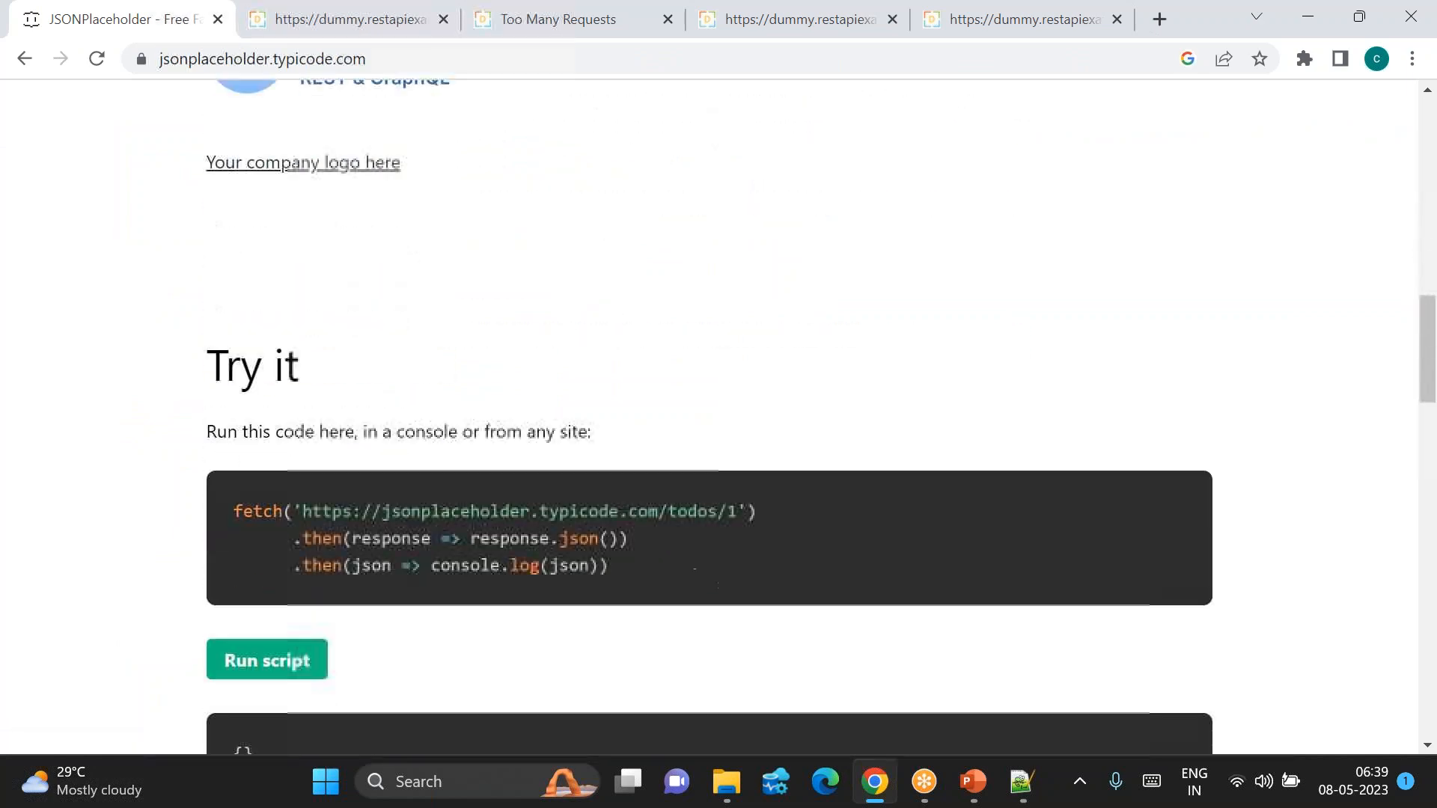
scroll(687, 461, down, 3)
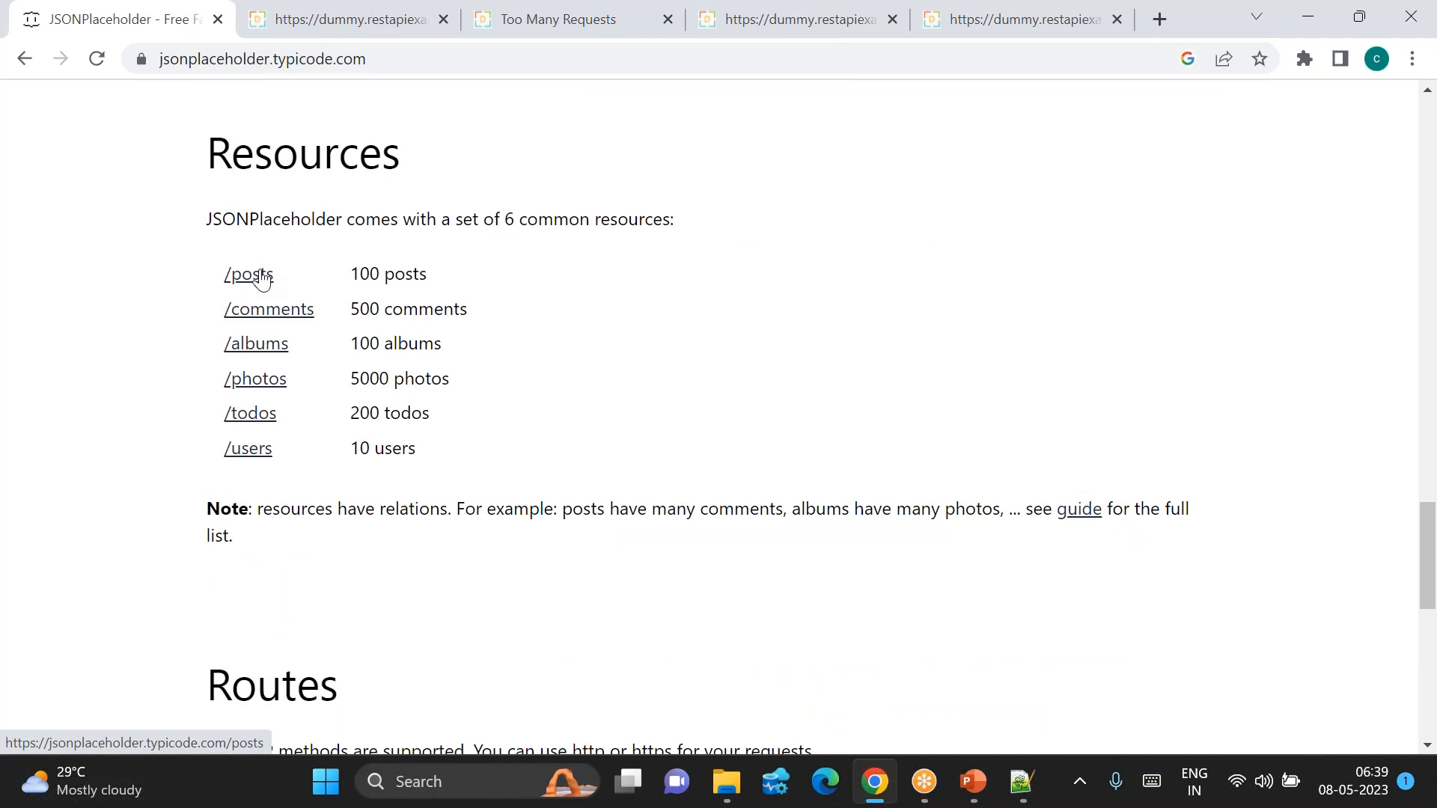
right_click(112, 19)
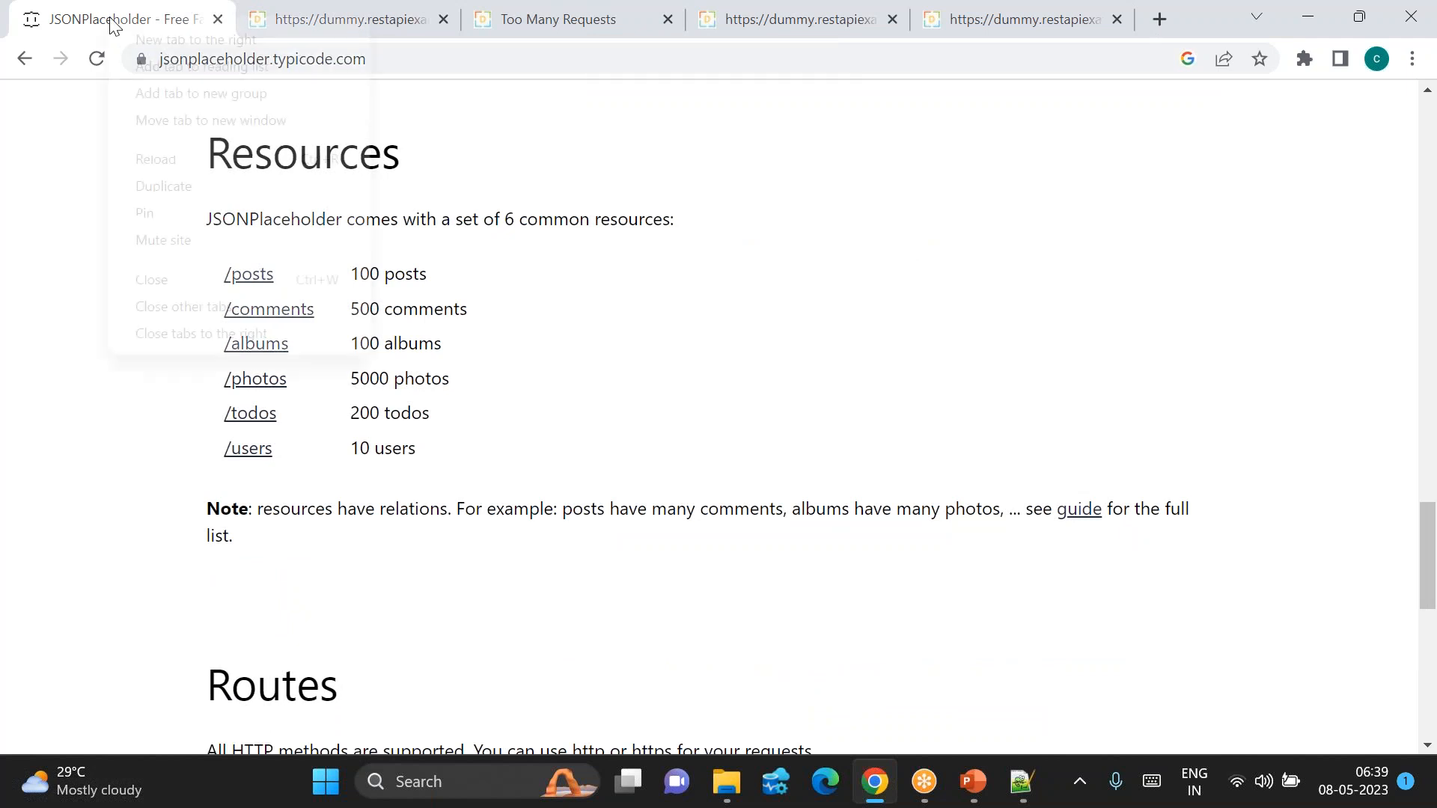
click(212, 334)
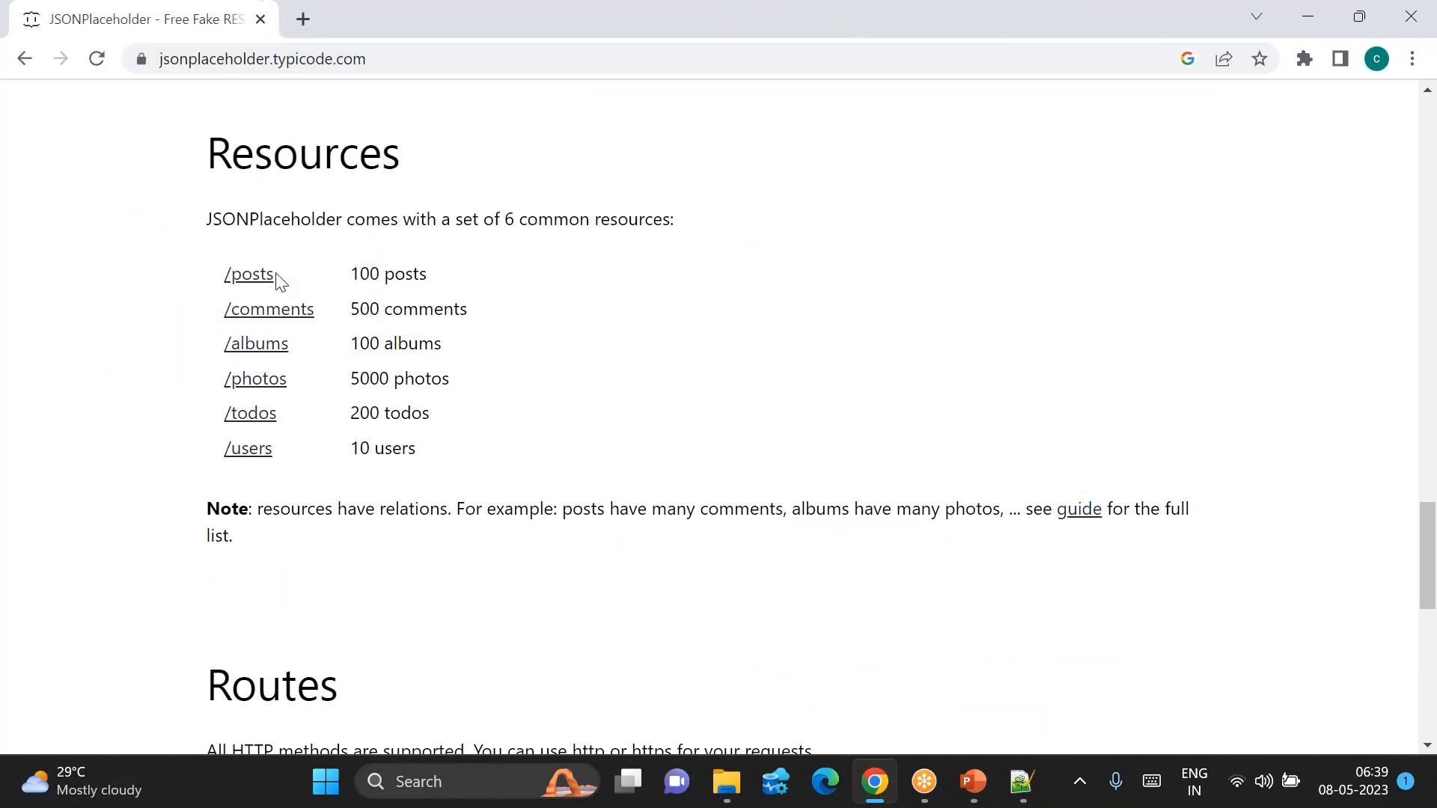
click(252, 285)
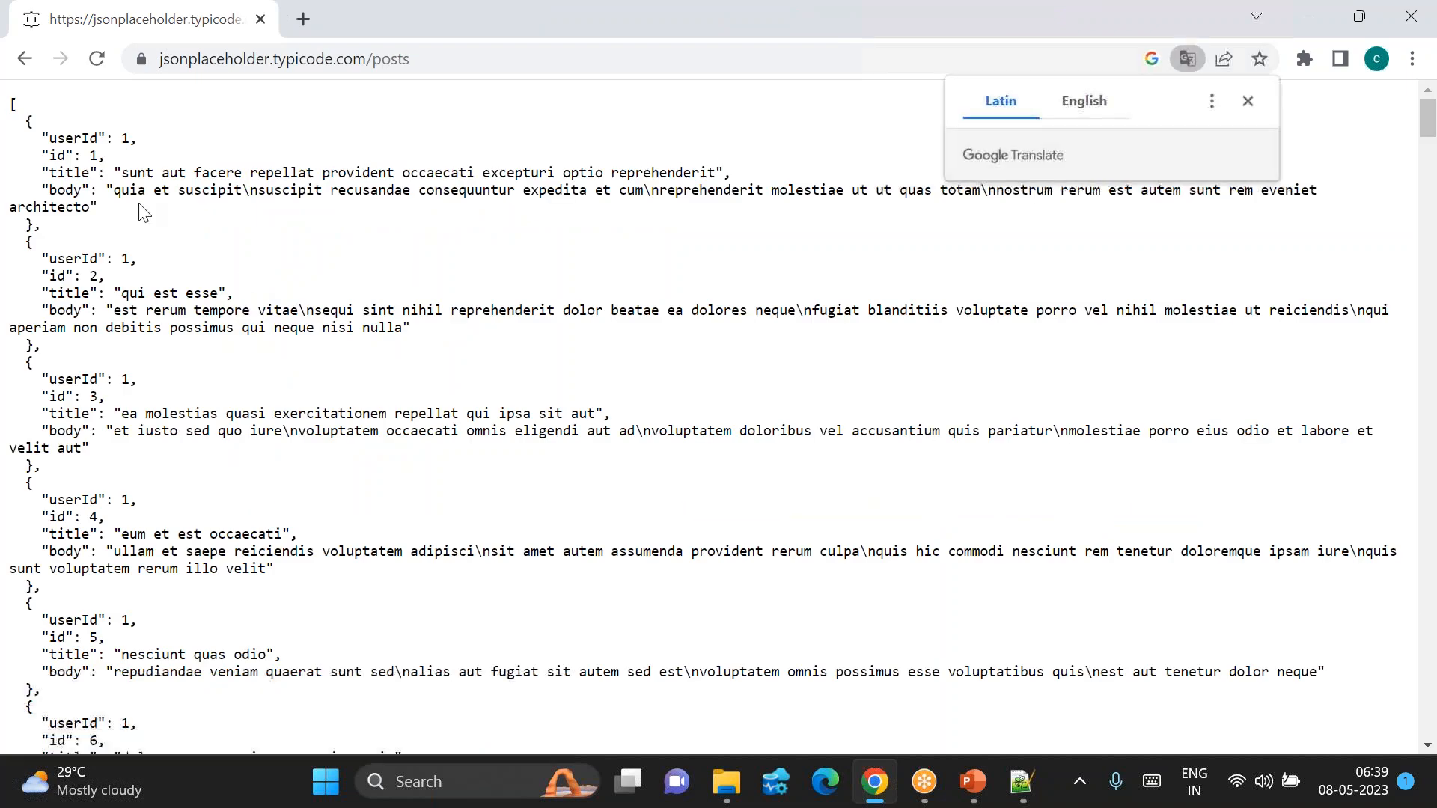
drag(26, 126, 56, 247)
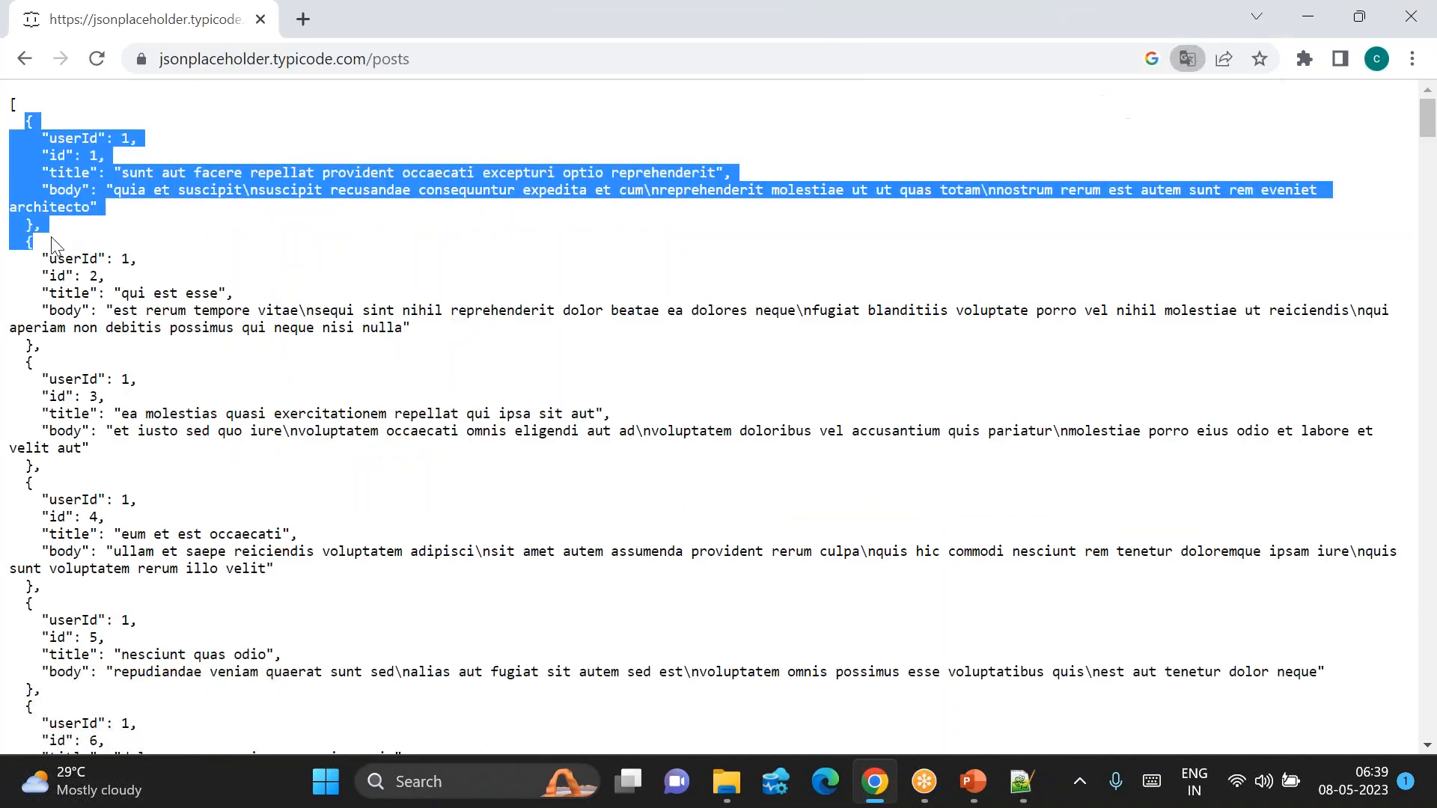
click(13, 253)
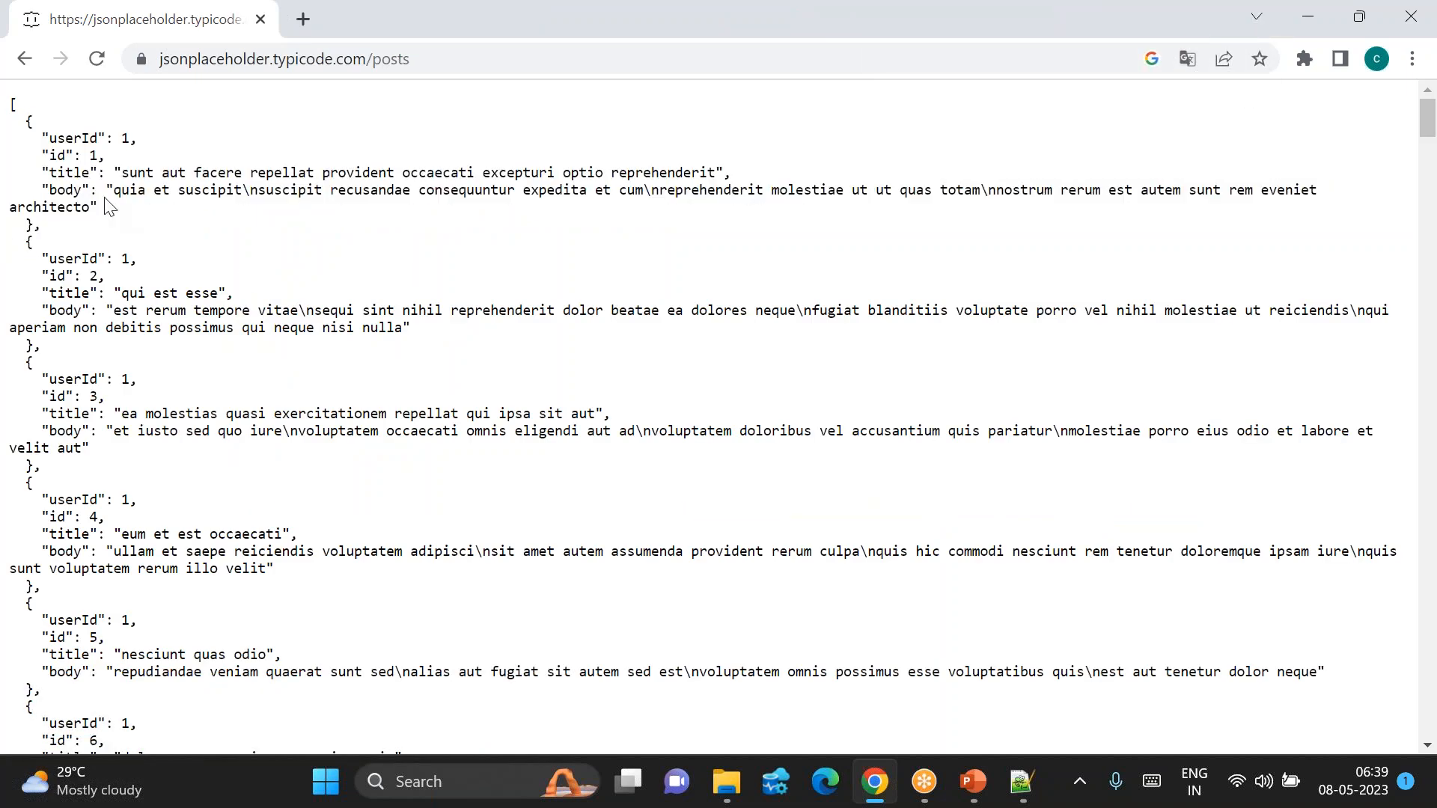
double_click(60, 155)
double_click(57, 276)
double_click(57, 398)
scroll(256, 529, down, 6)
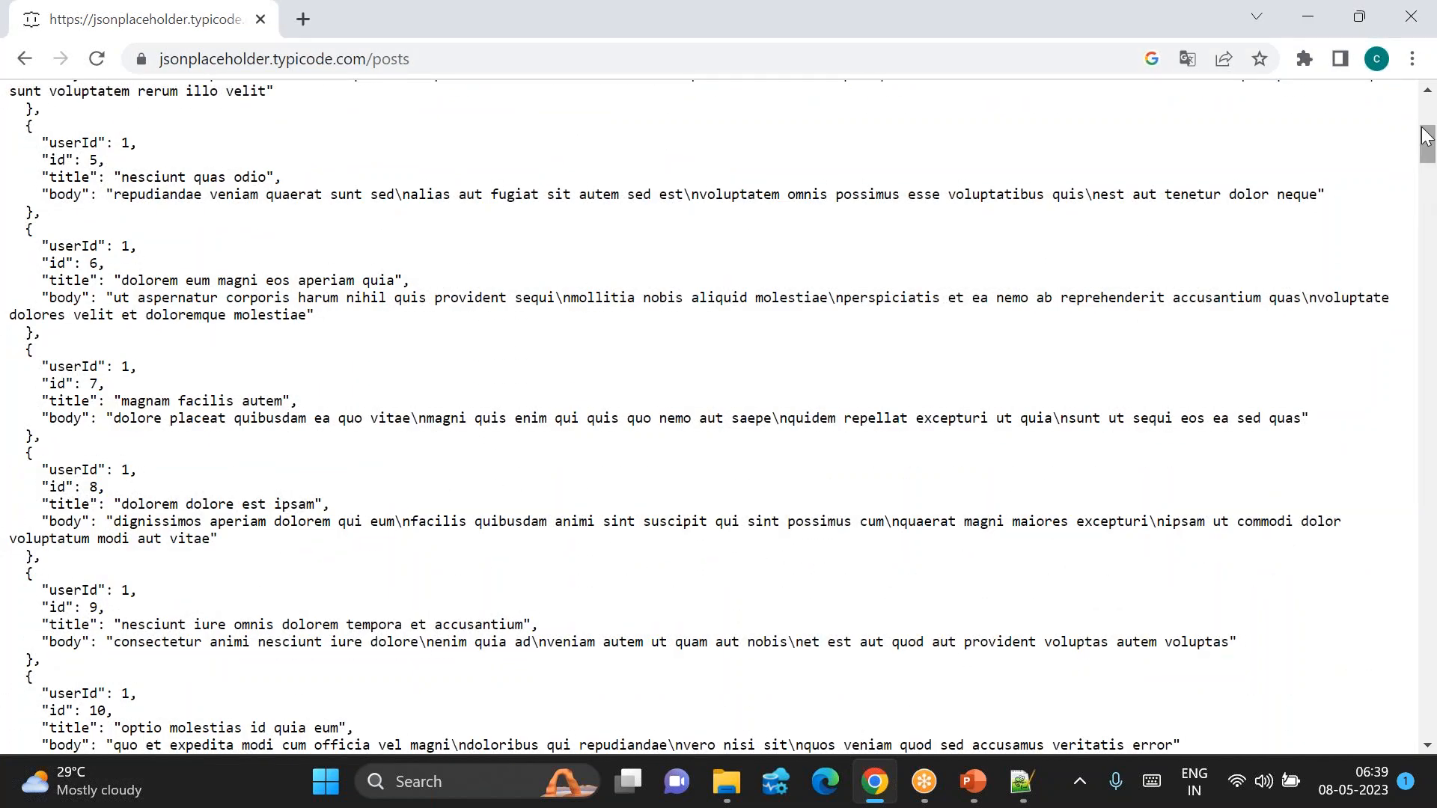
drag(1425, 134, 1426, 718)
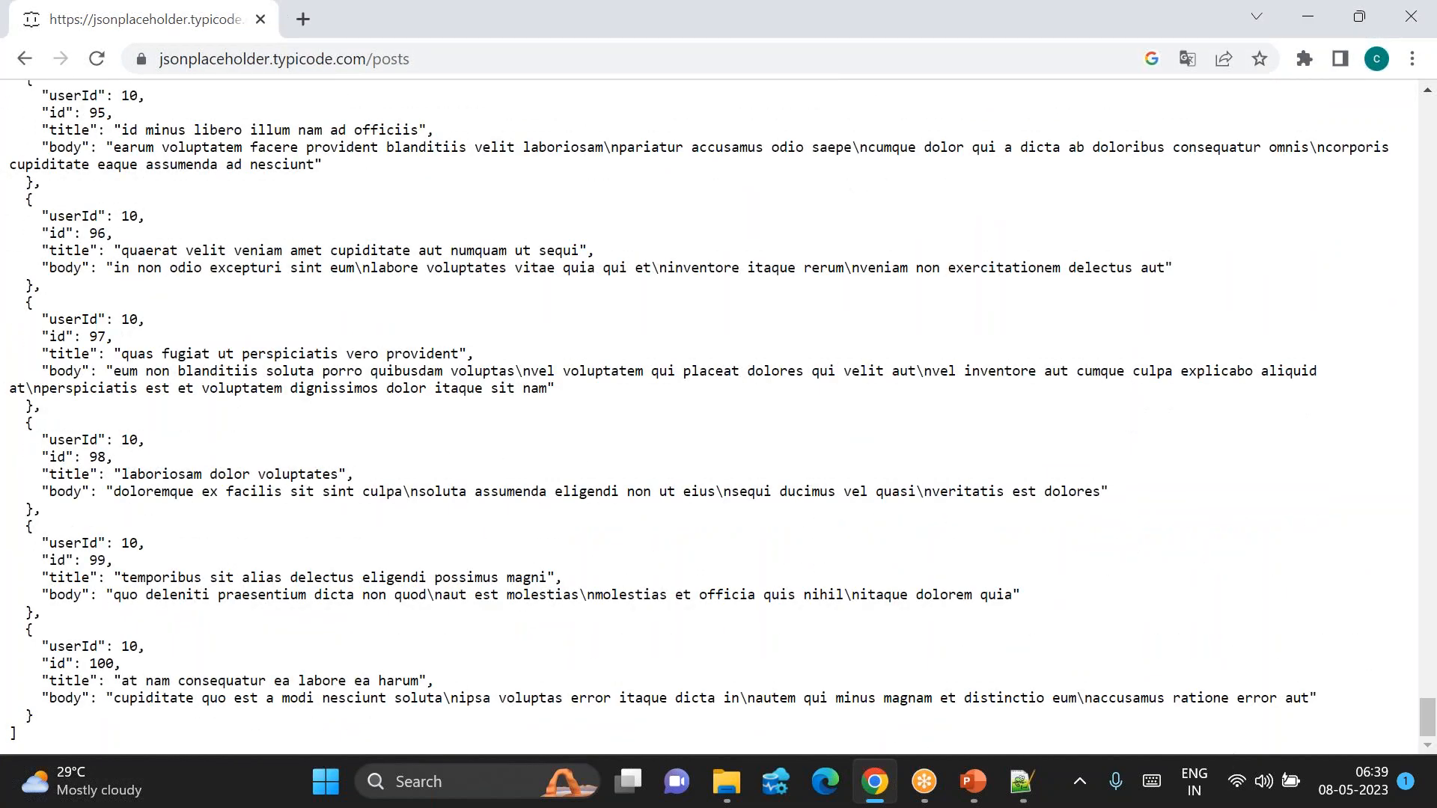
double_click(107, 658)
click(26, 65)
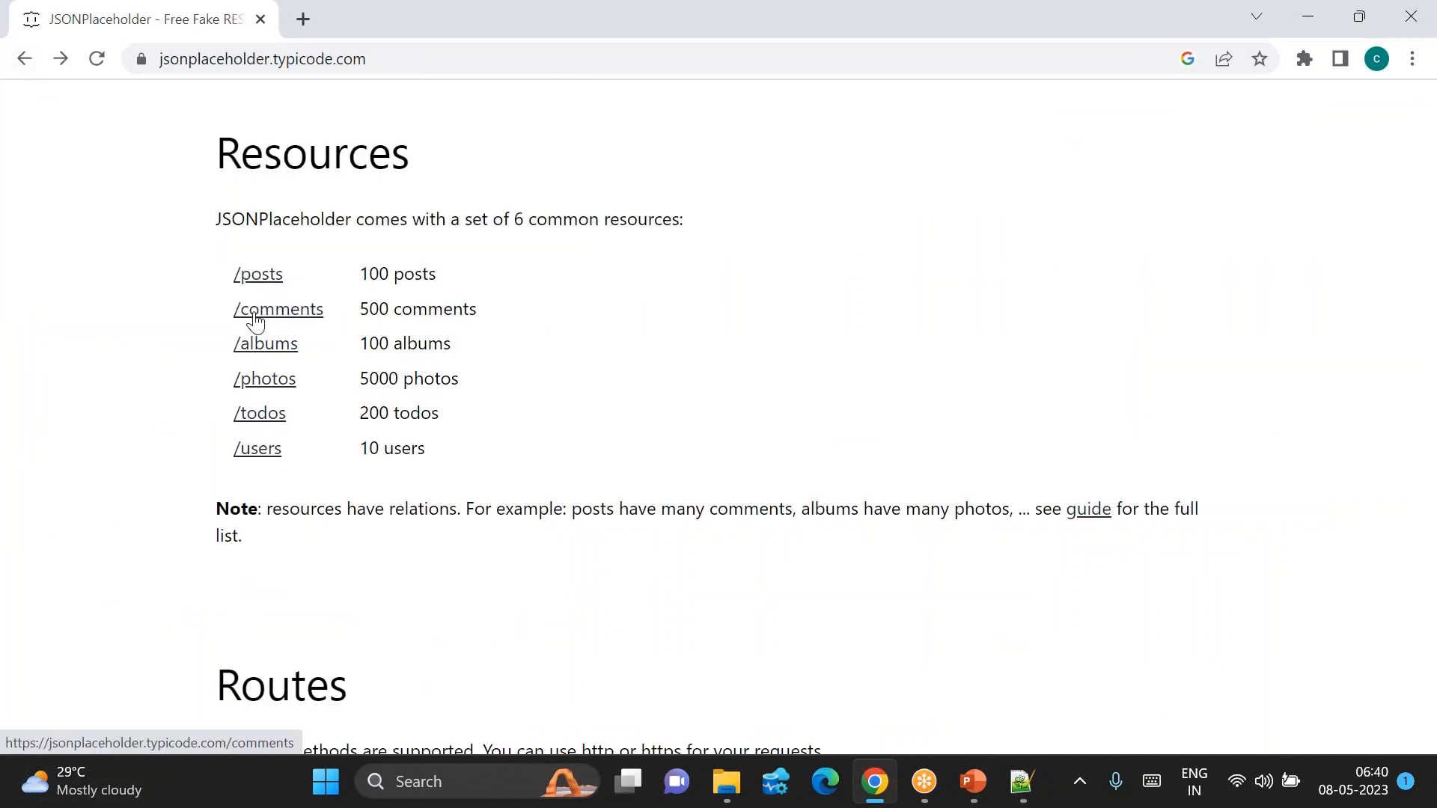
click(255, 322)
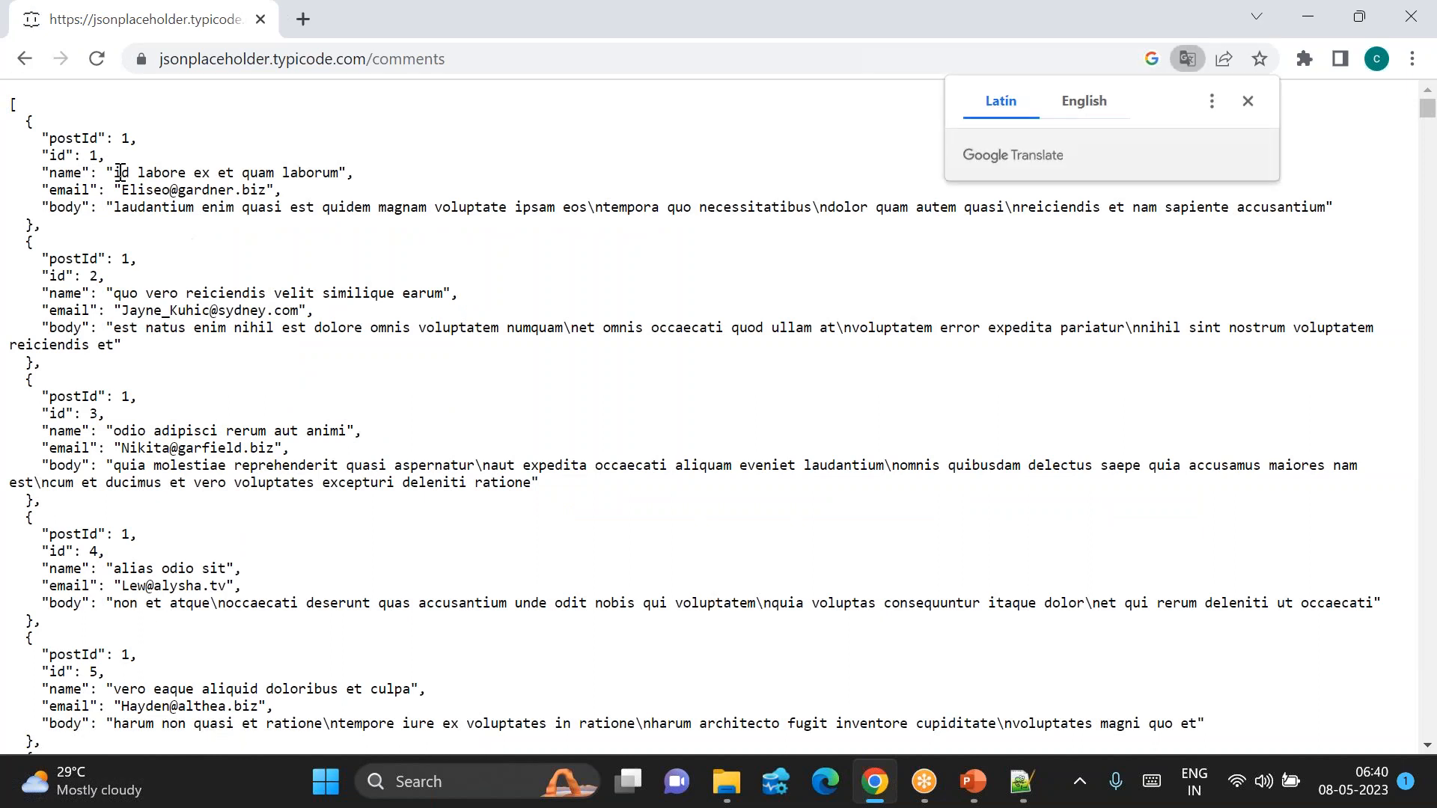
drag(57, 155, 169, 447)
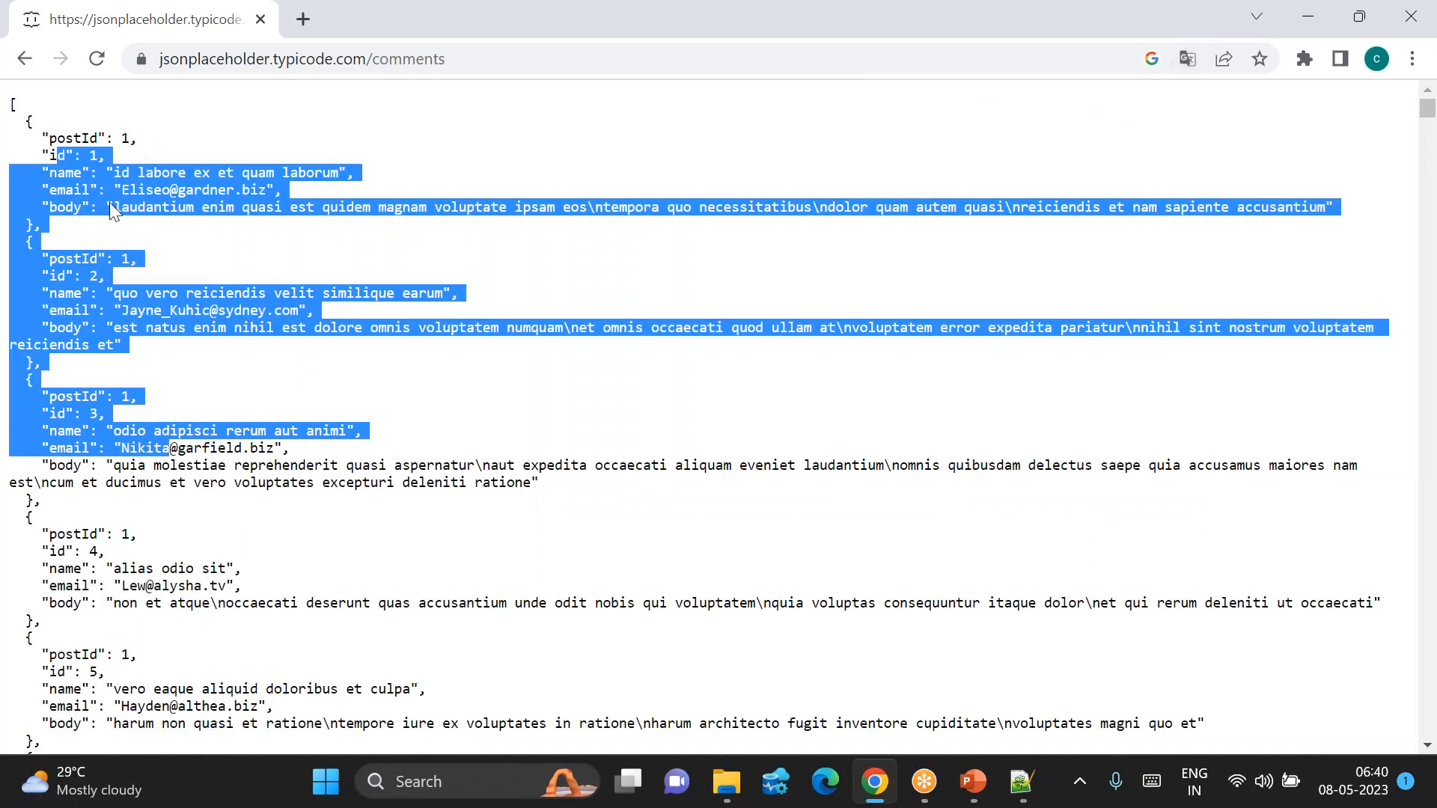
click(16, 61)
click(265, 355)
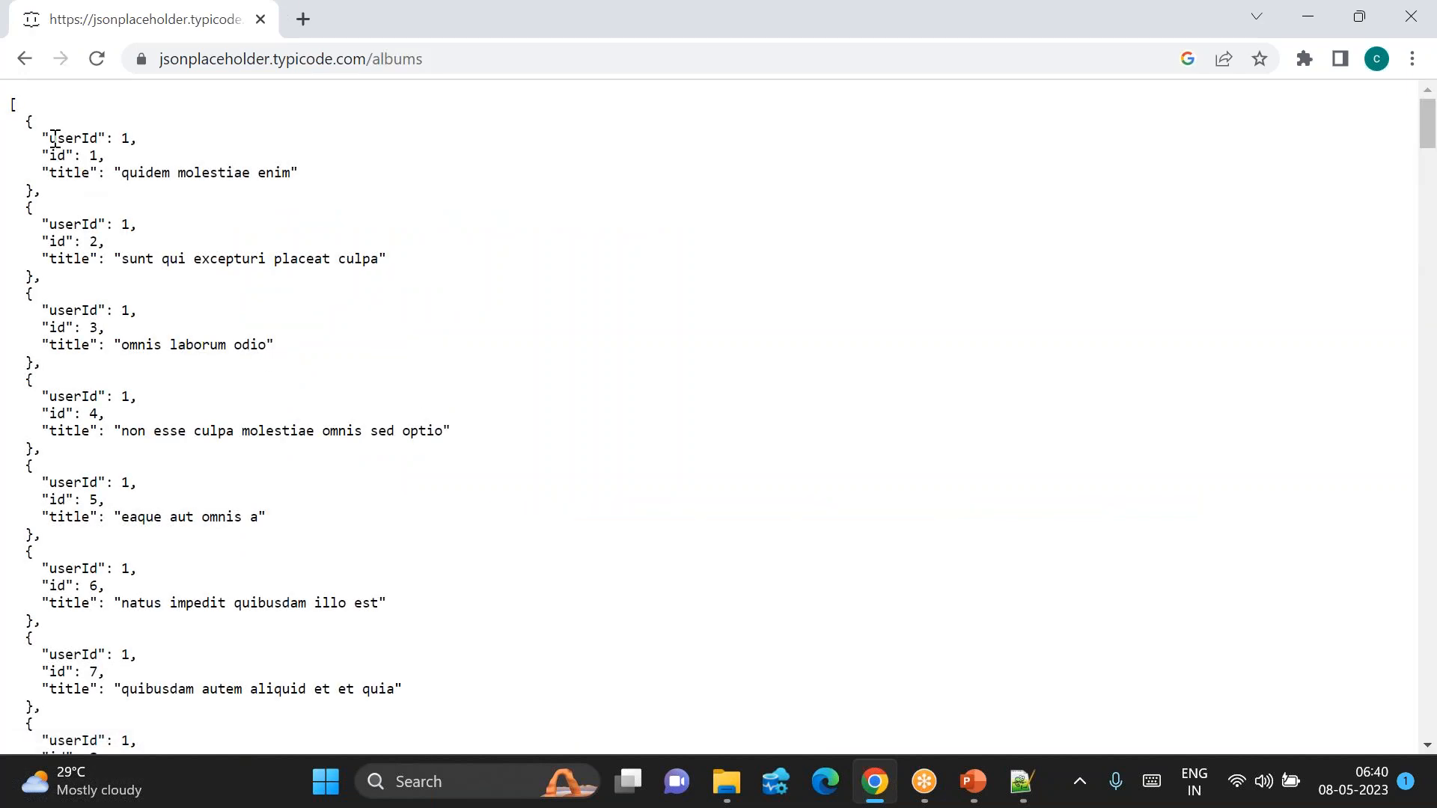
drag(43, 138, 170, 426)
click(490, 378)
click(26, 58)
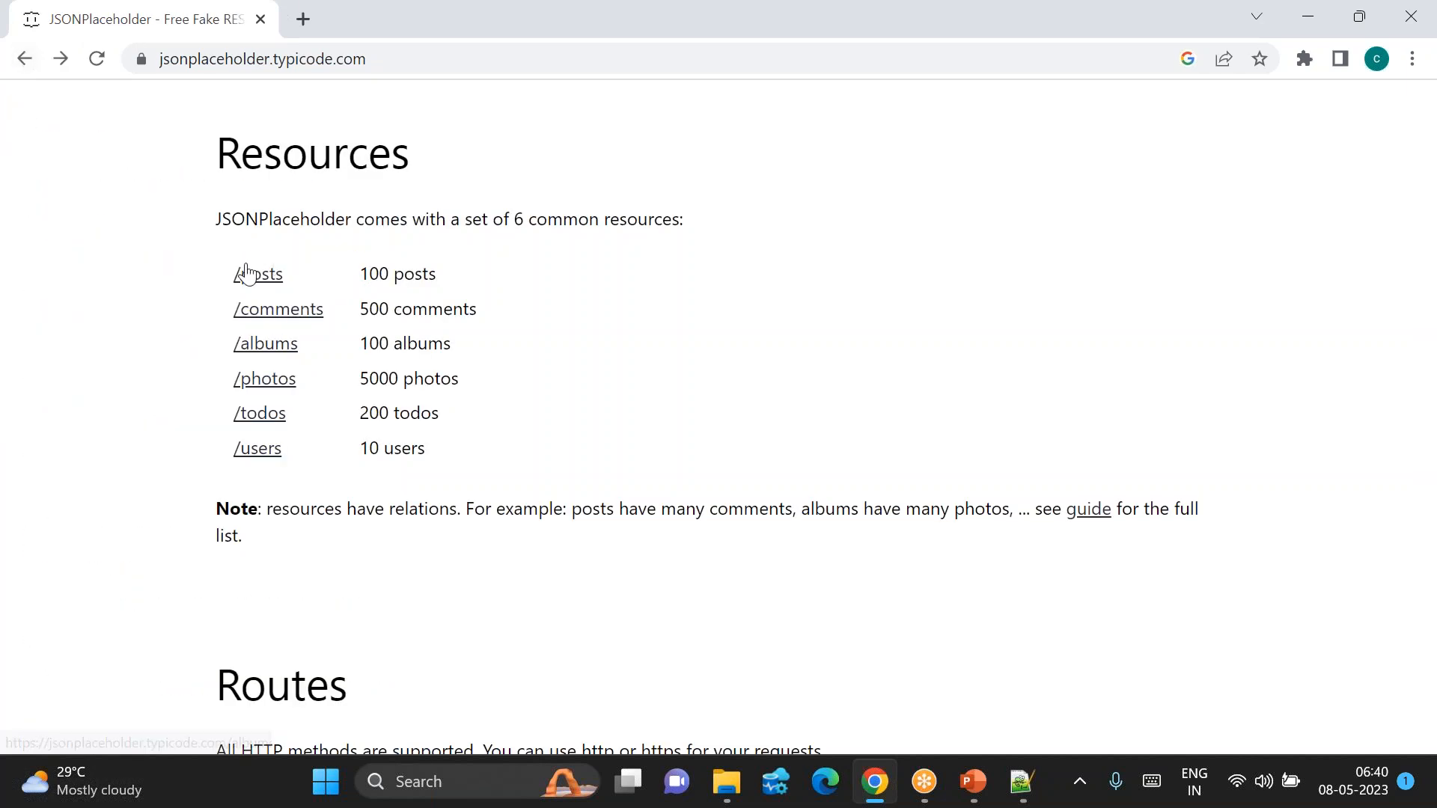
click(258, 287)
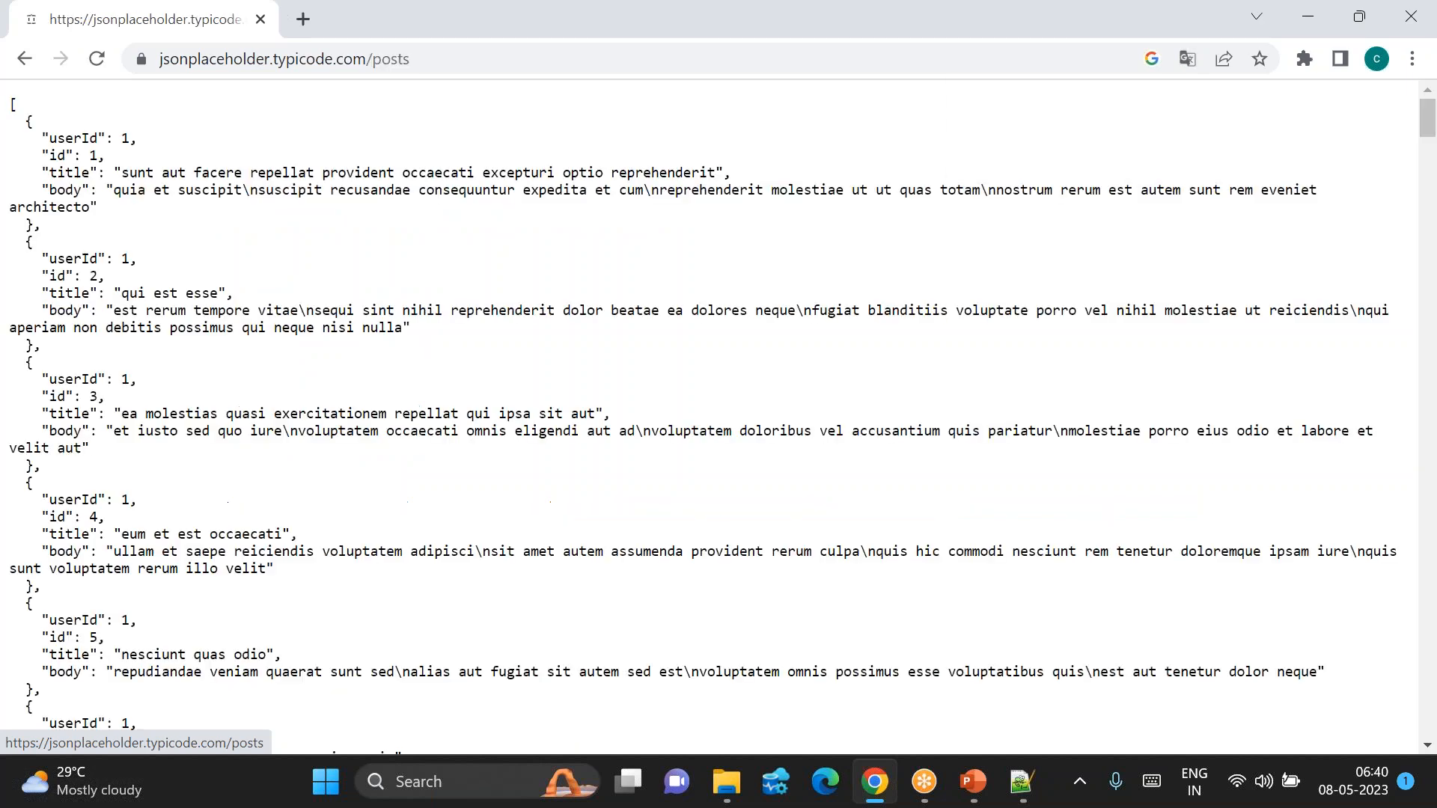
click(438, 51)
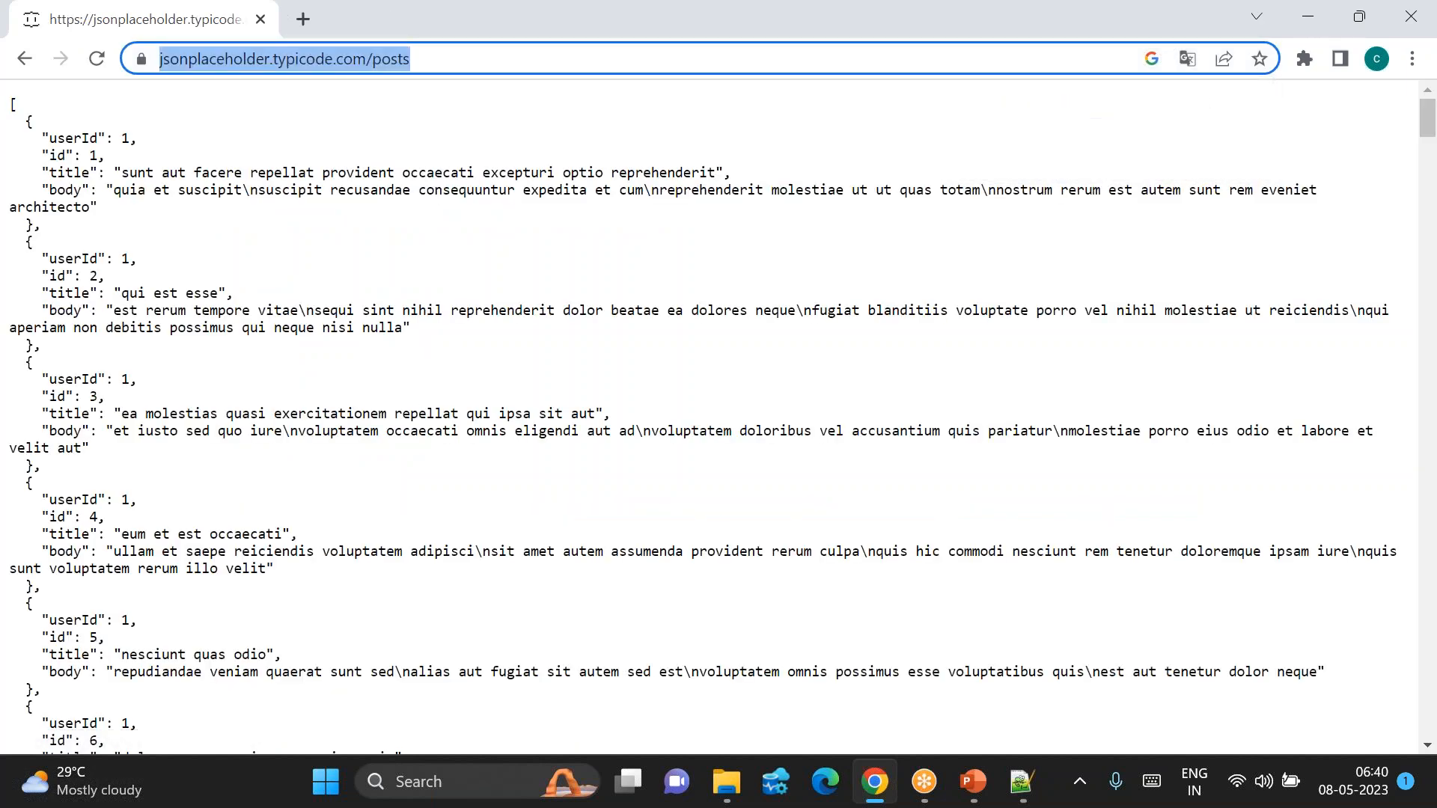
drag(14, 101, 376, 680)
click(376, 680)
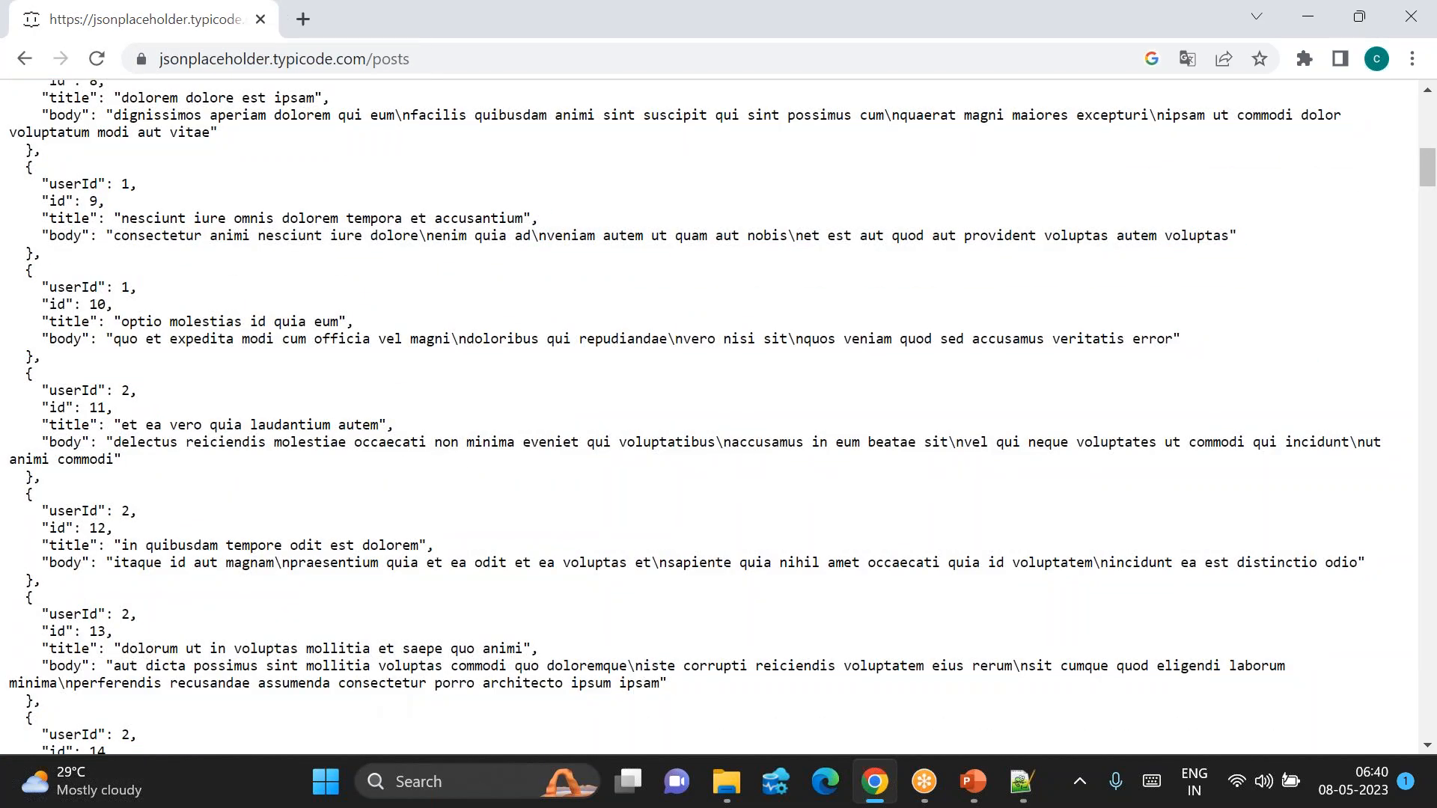
scroll(355, 323, up, 10)
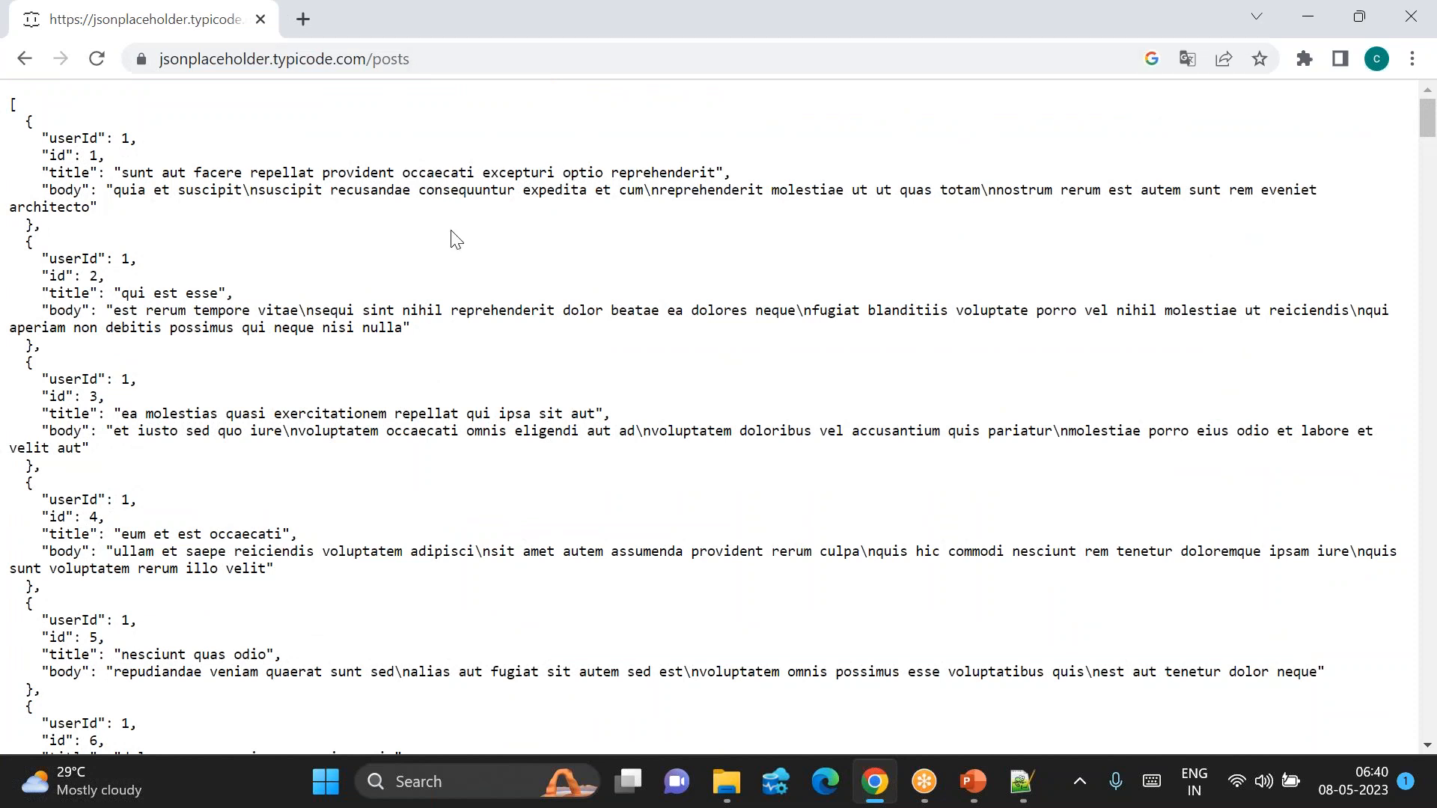
click(430, 59)
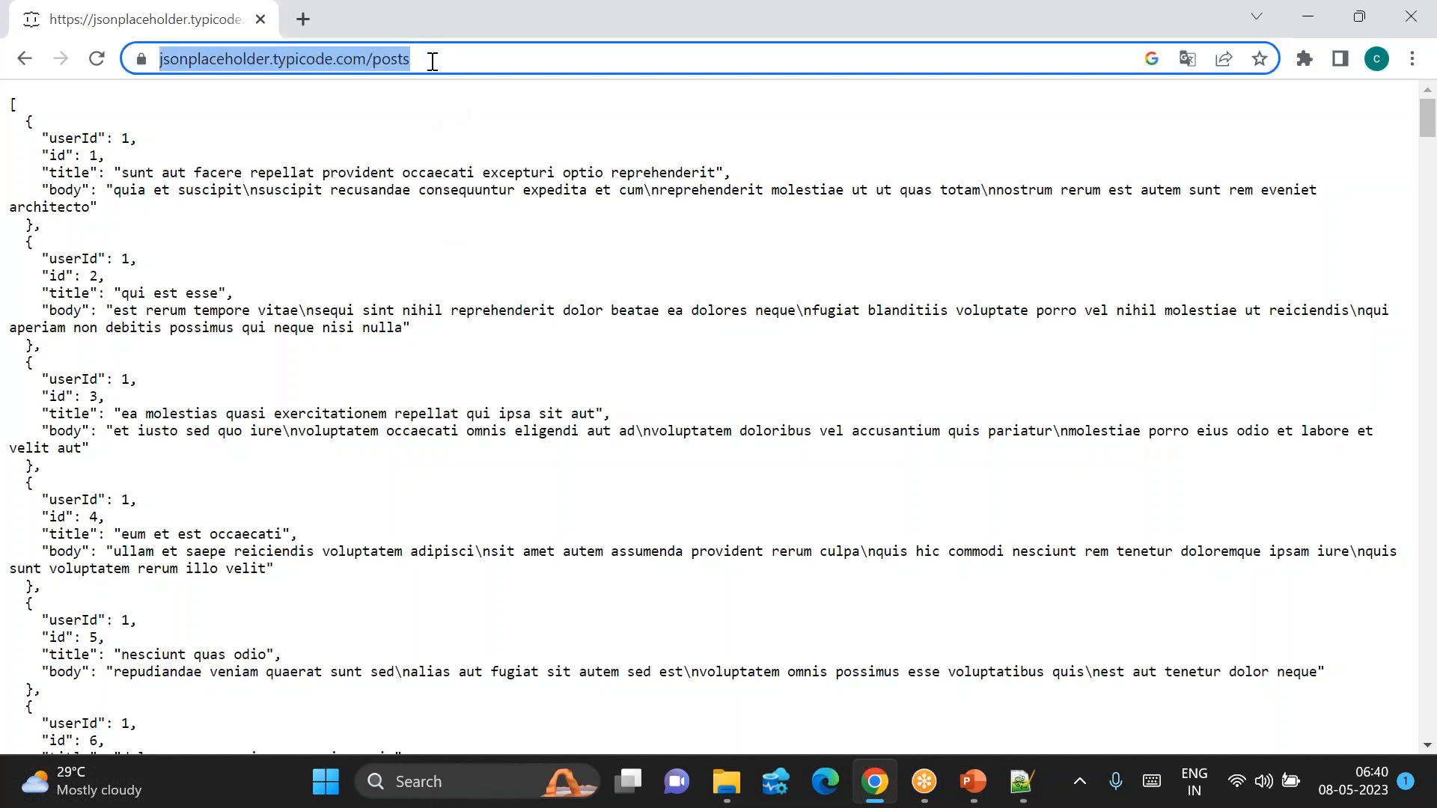
double_click(336, 60)
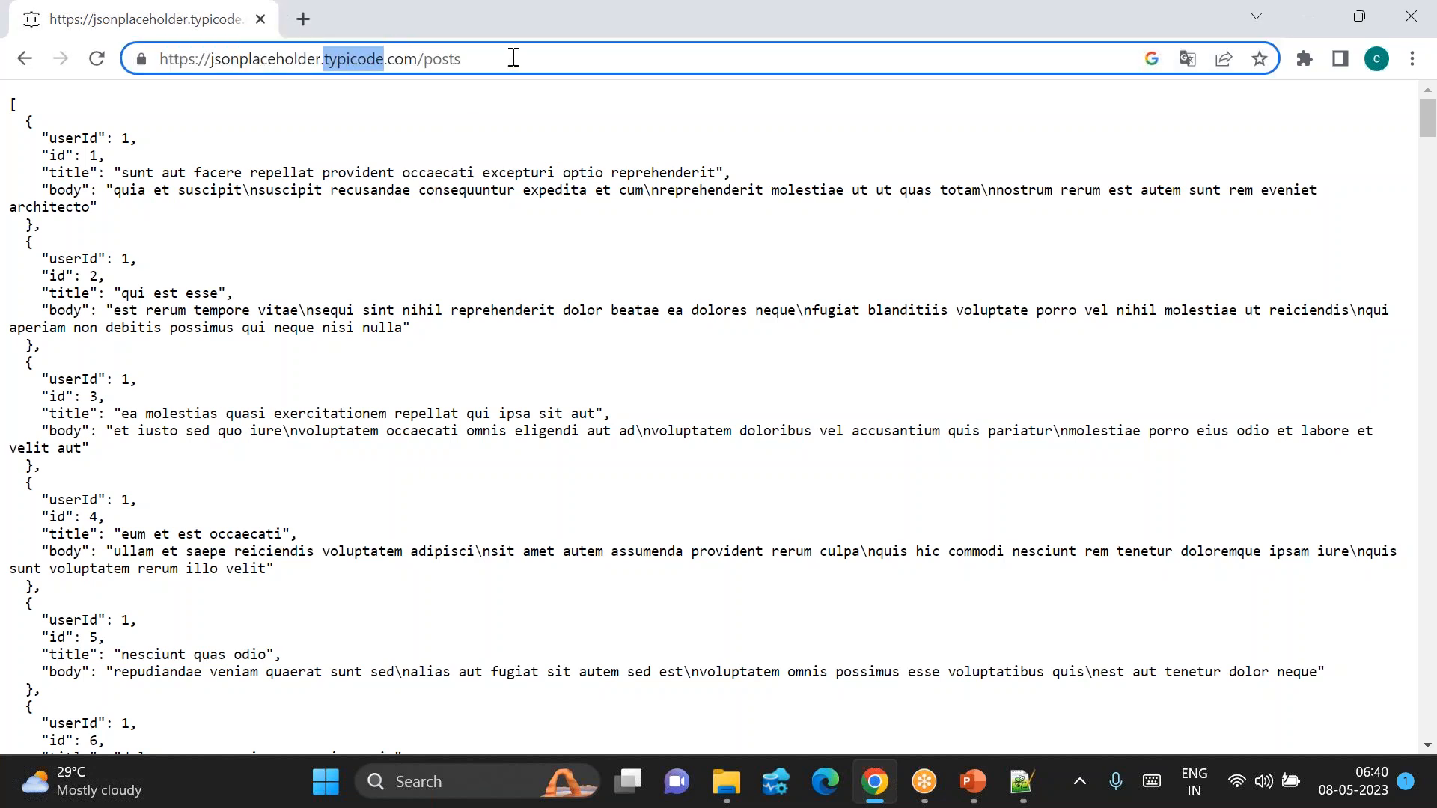
click(513, 57)
key(ctrl+a)
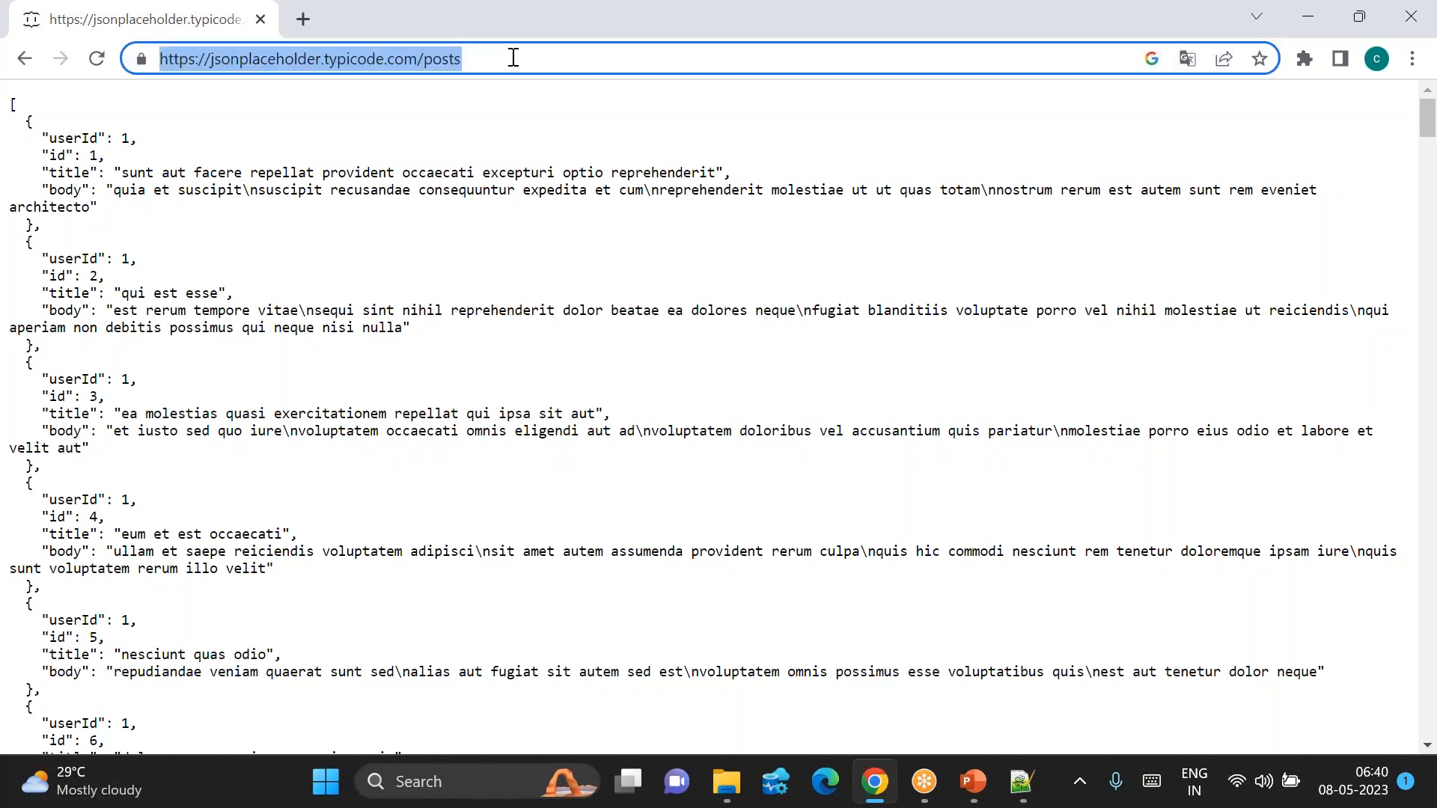
click(513, 57)
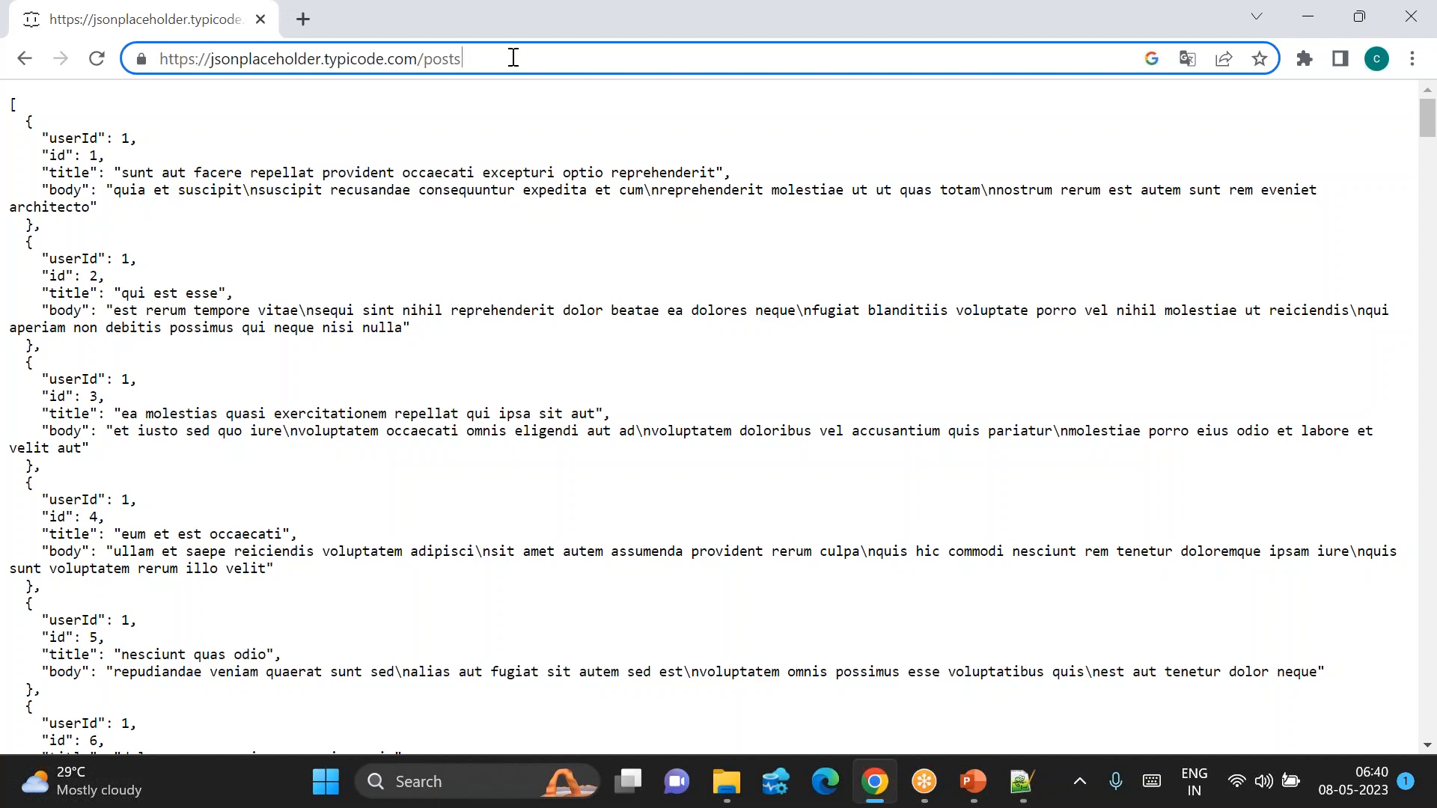
drag(295, 65, 160, 62)
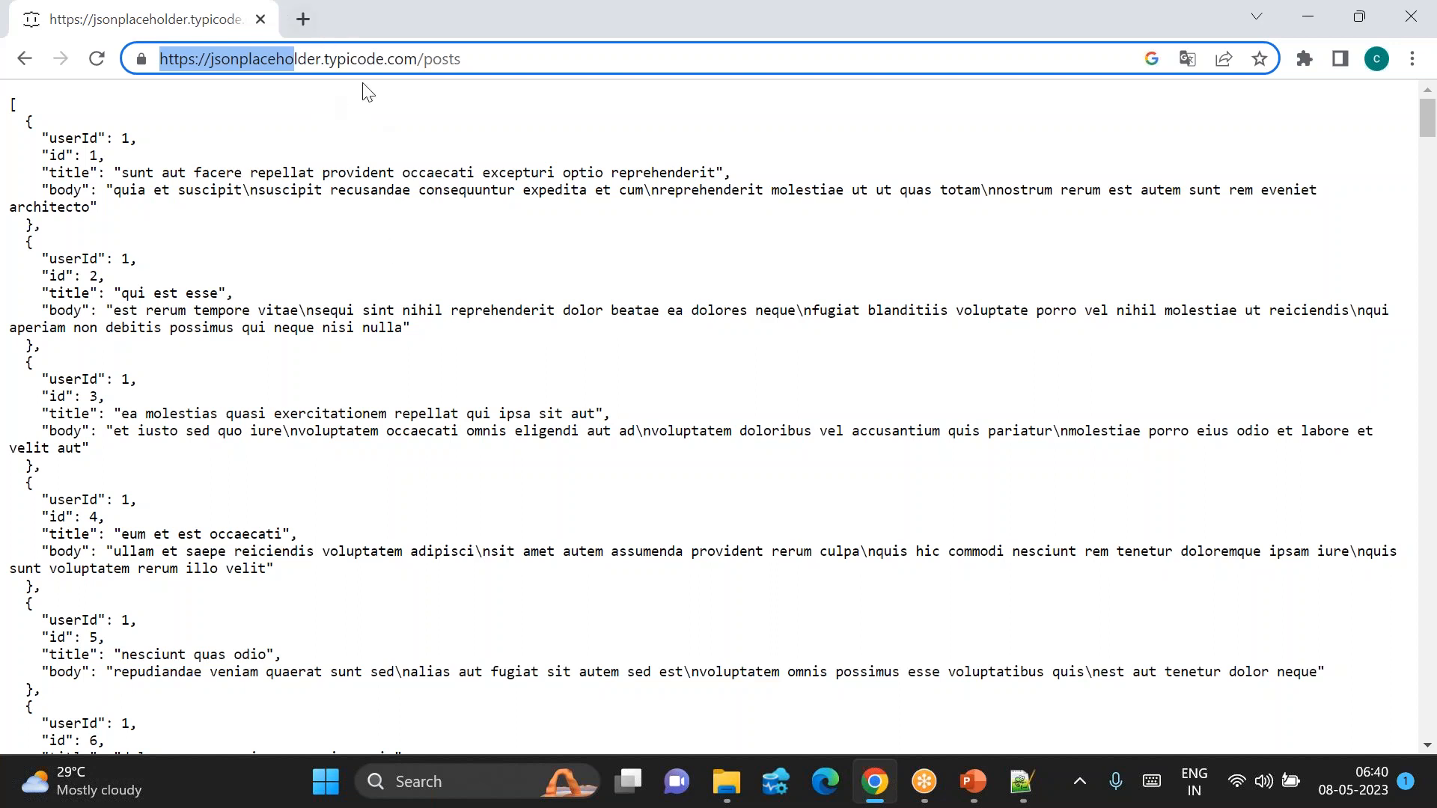
drag(76, 137, 321, 537)
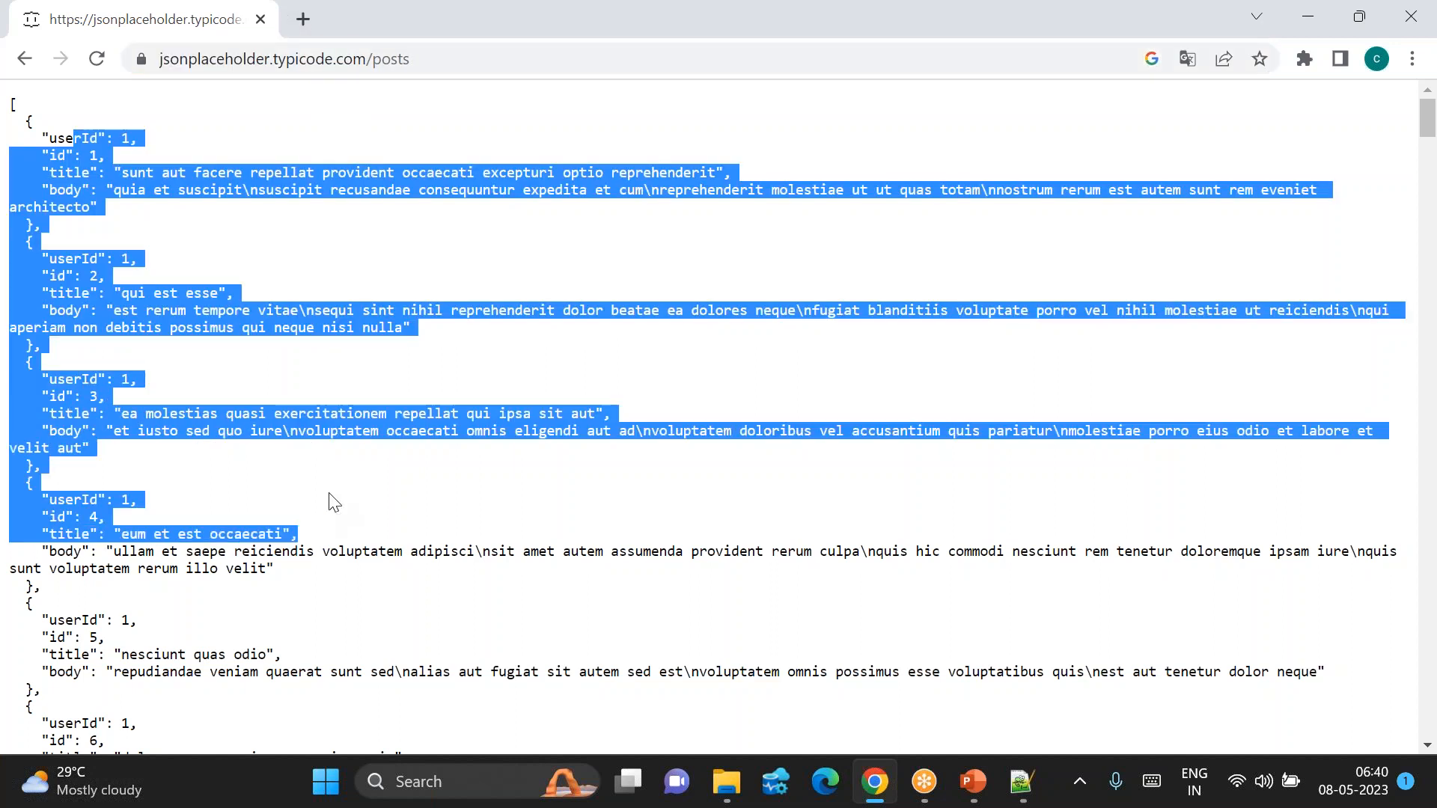
click(403, 476)
drag(284, 56, 159, 59)
drag(339, 60, 159, 58)
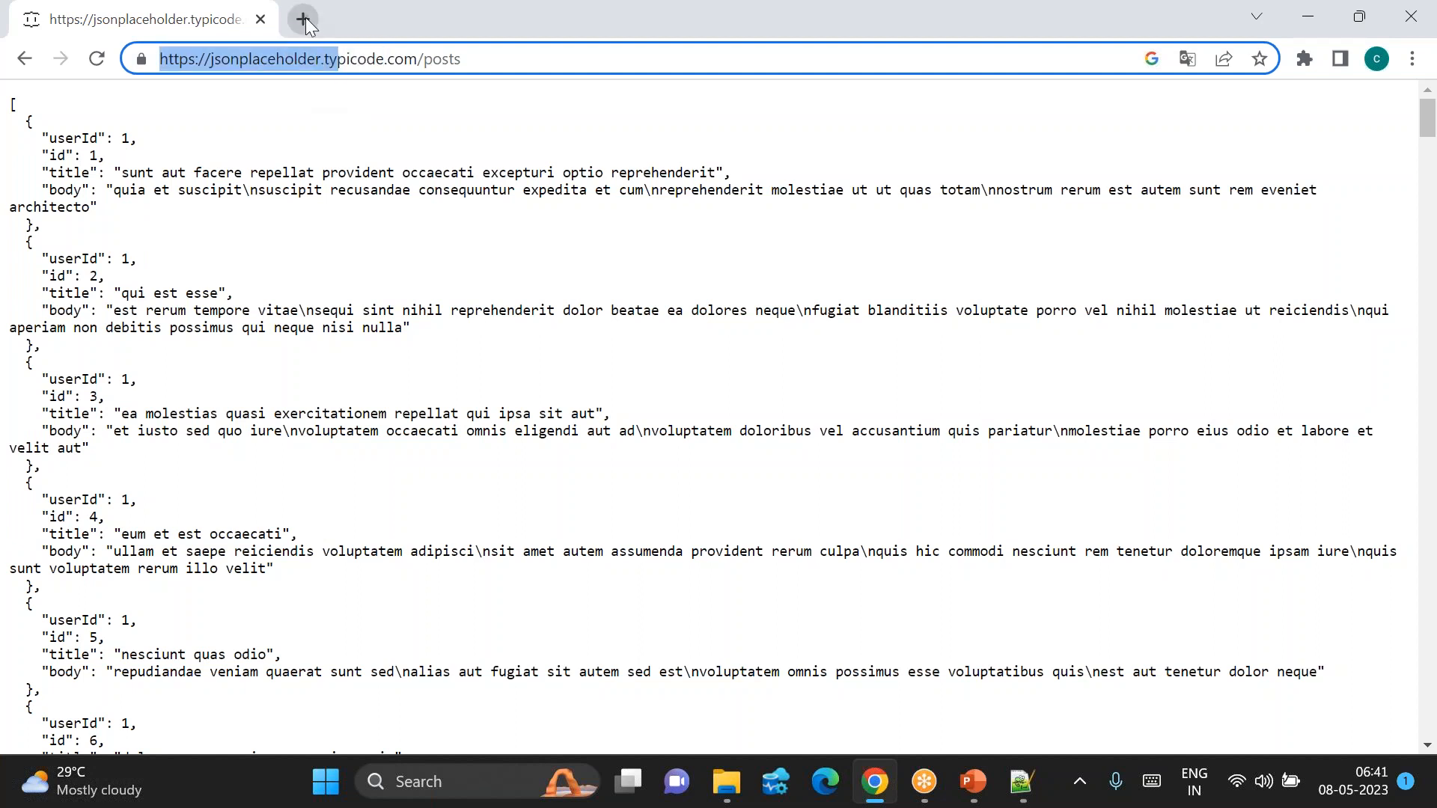
click(305, 21)
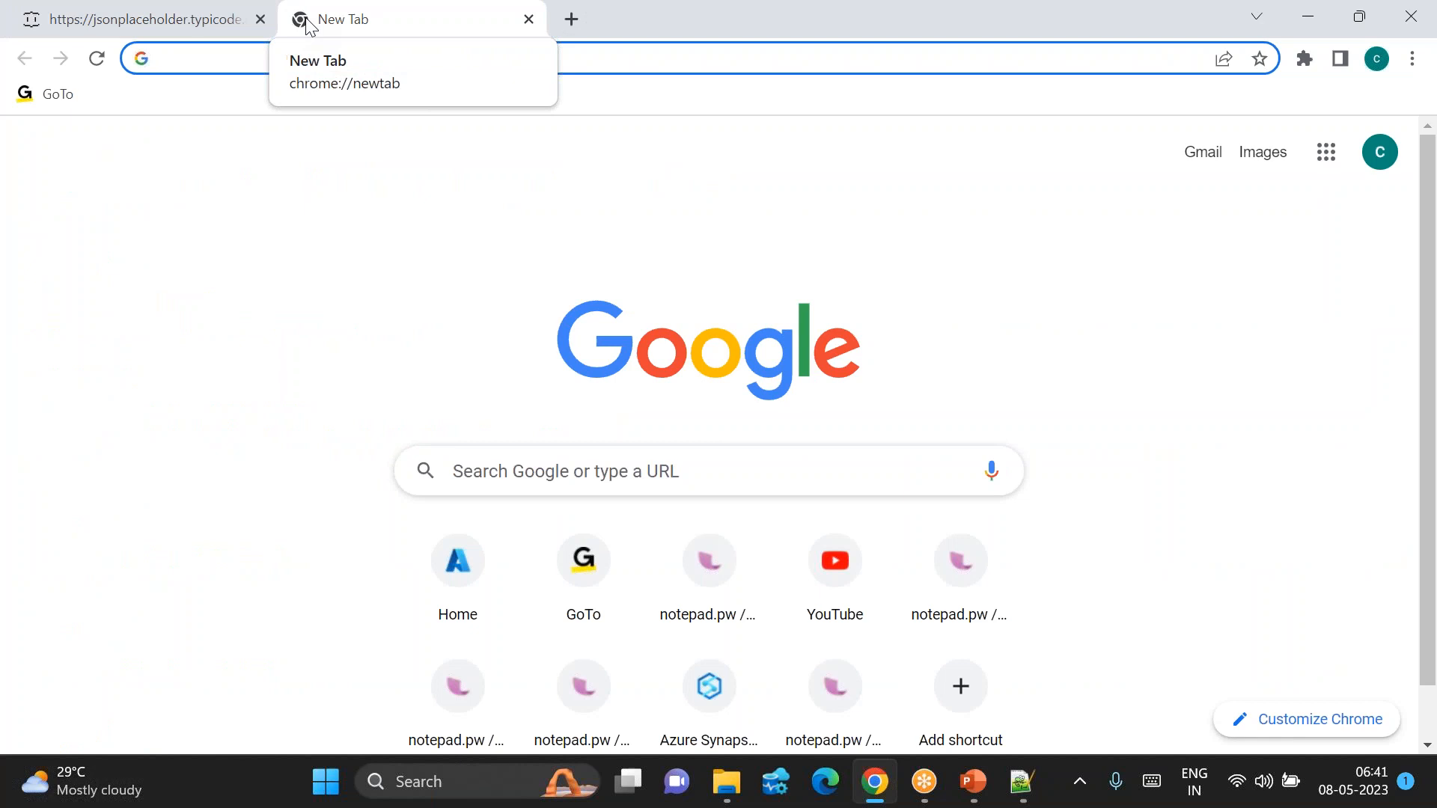
Step: Load portal.azure.com and start a new Azure Synapse workspace, reaching Project details
text(po)
key(Return)
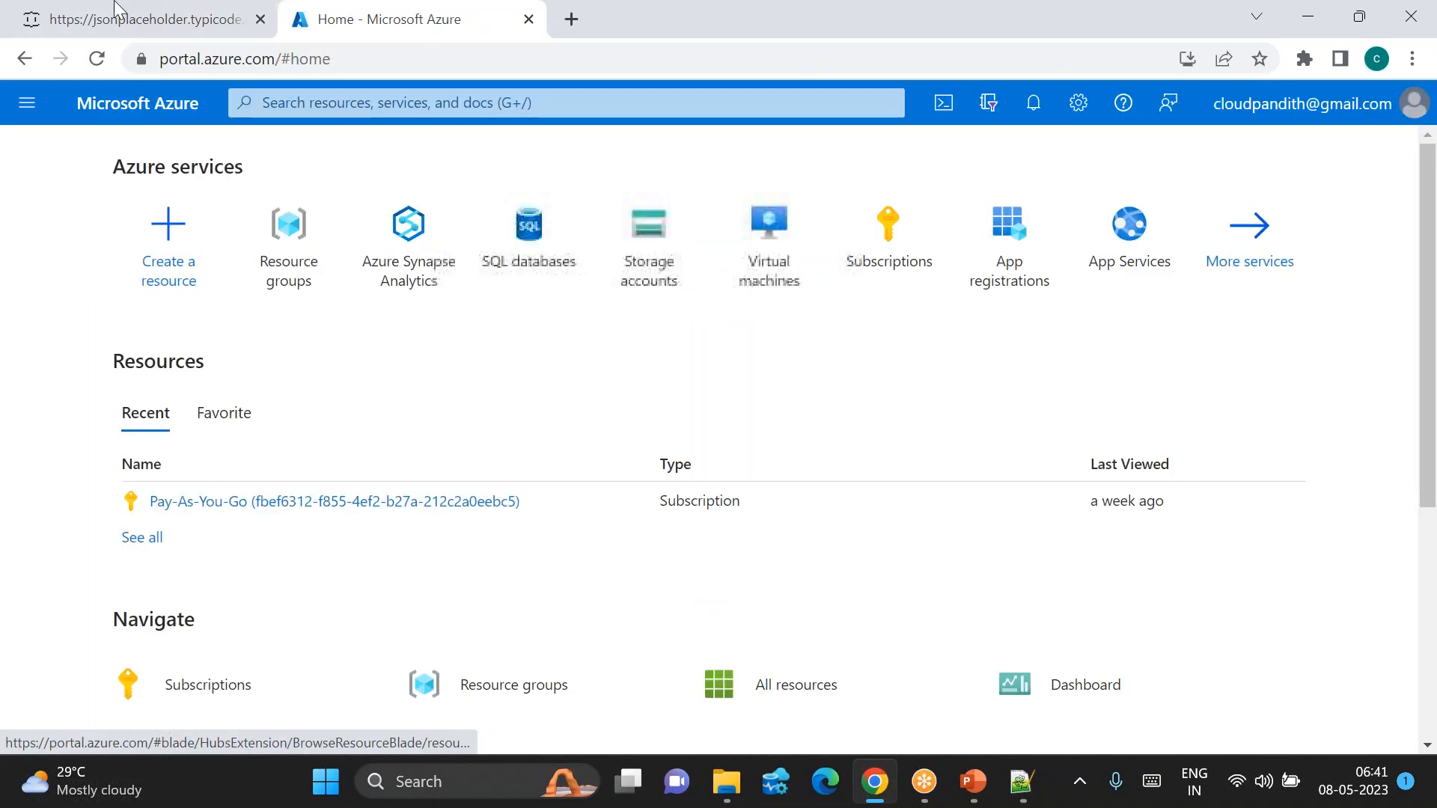
click(385, 264)
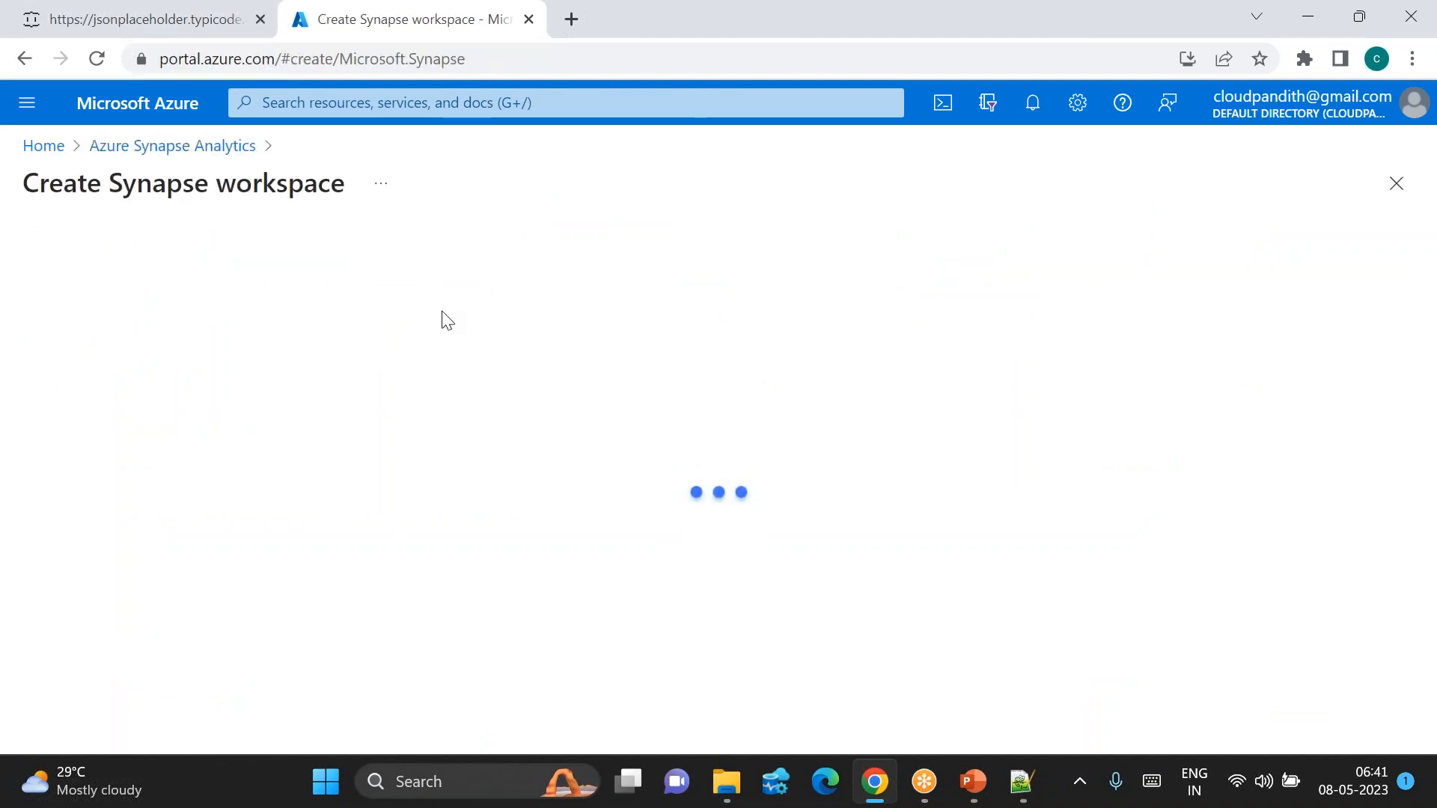
click(130, 33)
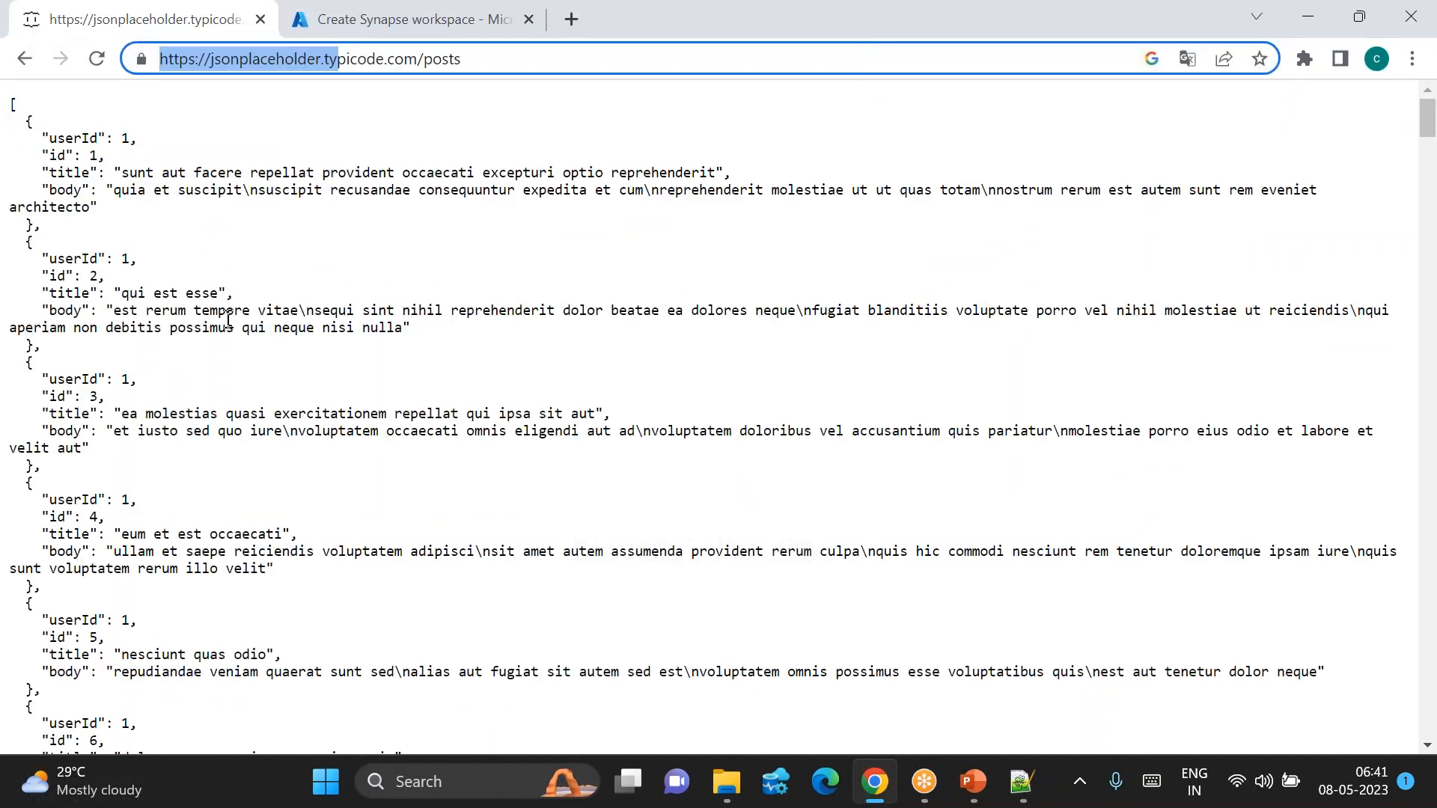
click(251, 146)
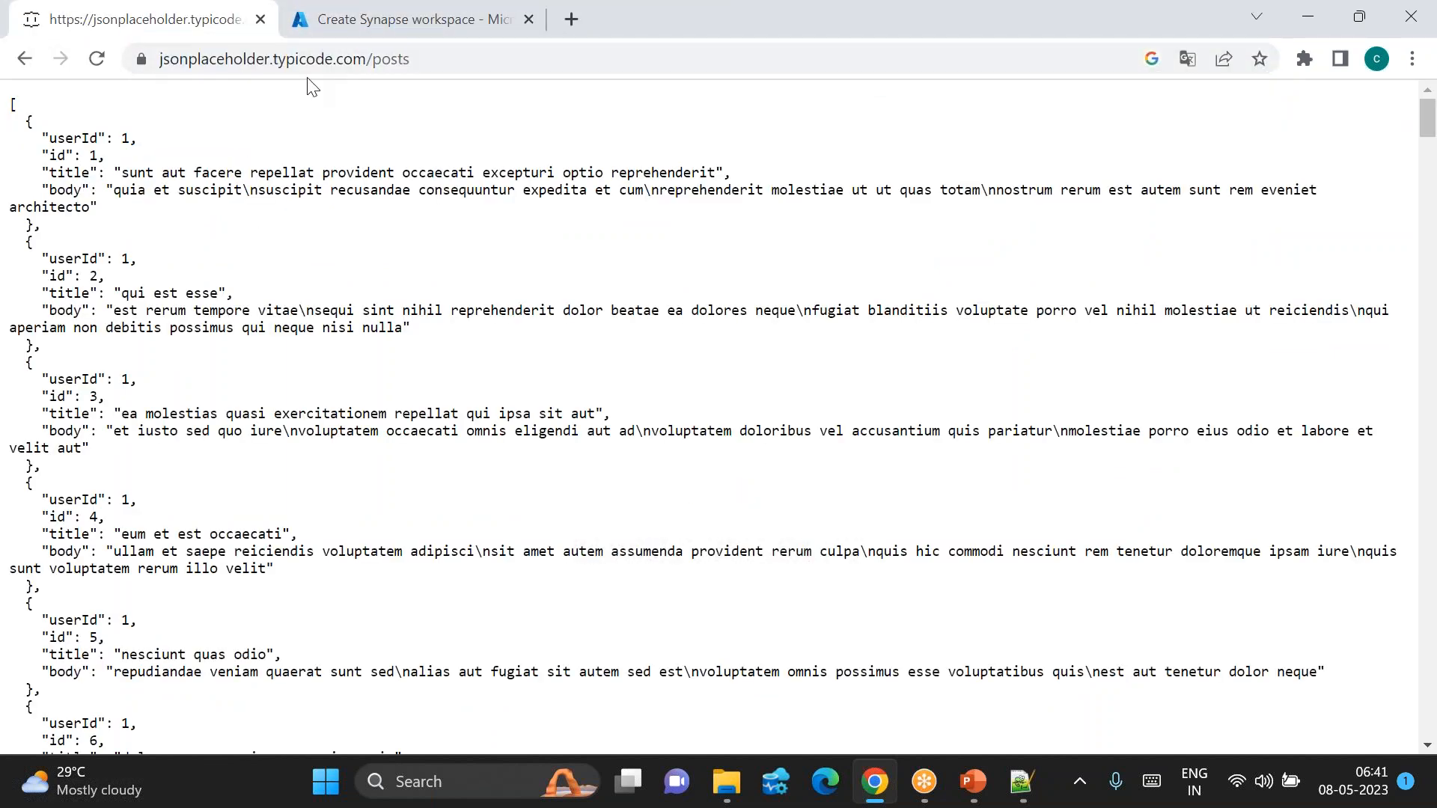
click(341, 30)
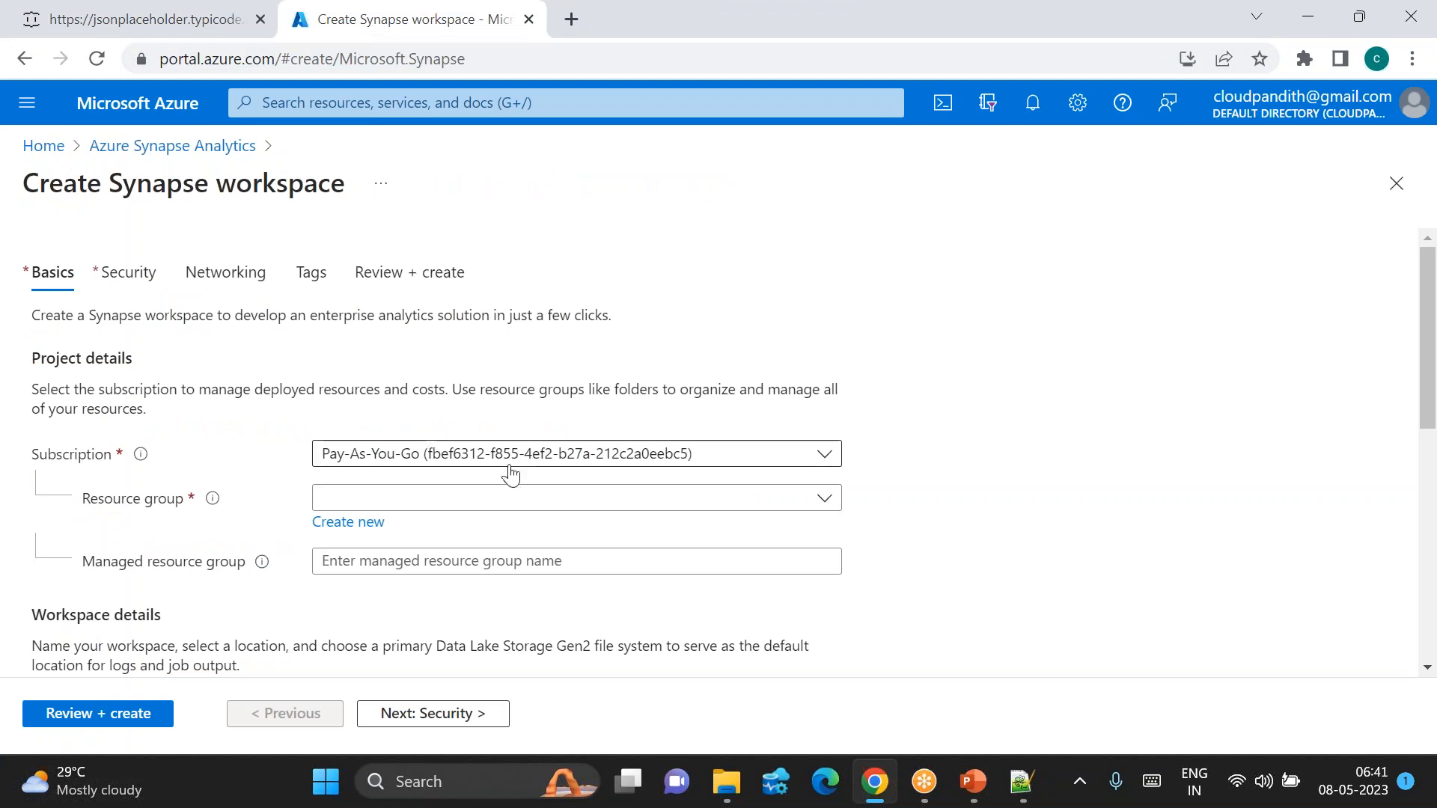
scroll(511, 473, down, 2)
click(368, 416)
Step: Create a new resource group named cloudpandith-rg
click(967, 485)
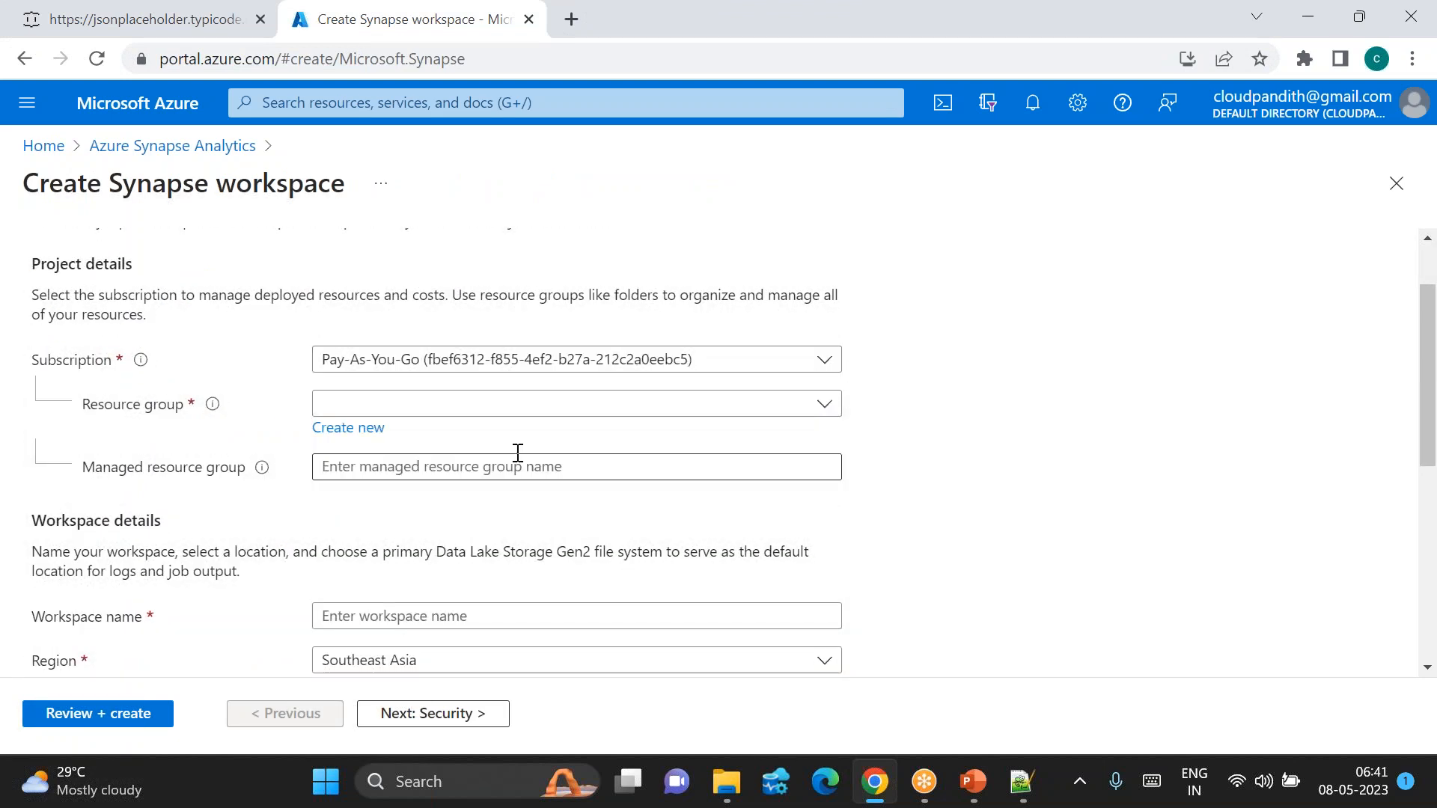
click(370, 428)
text(clou)
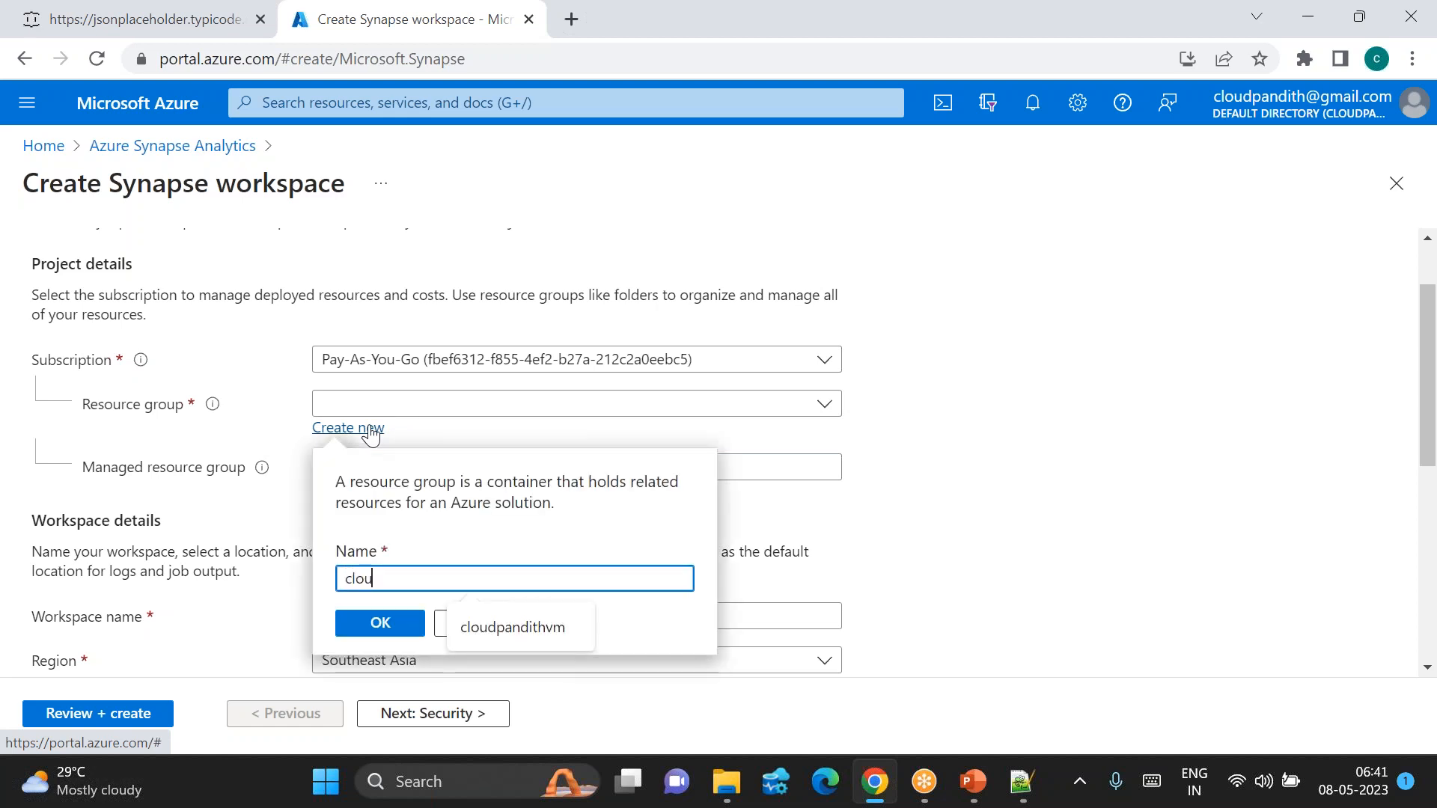
text(dpandith-rg)
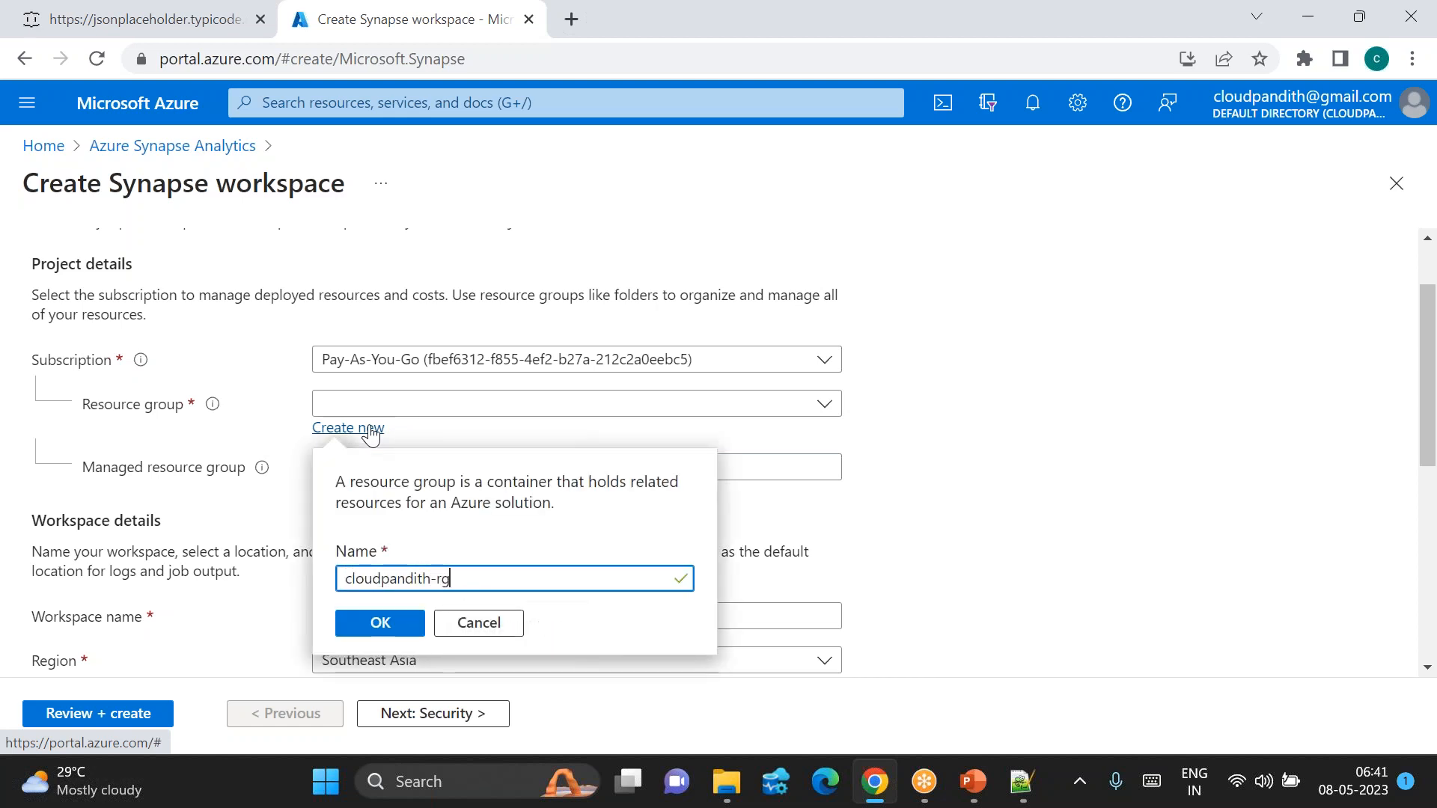
click(378, 623)
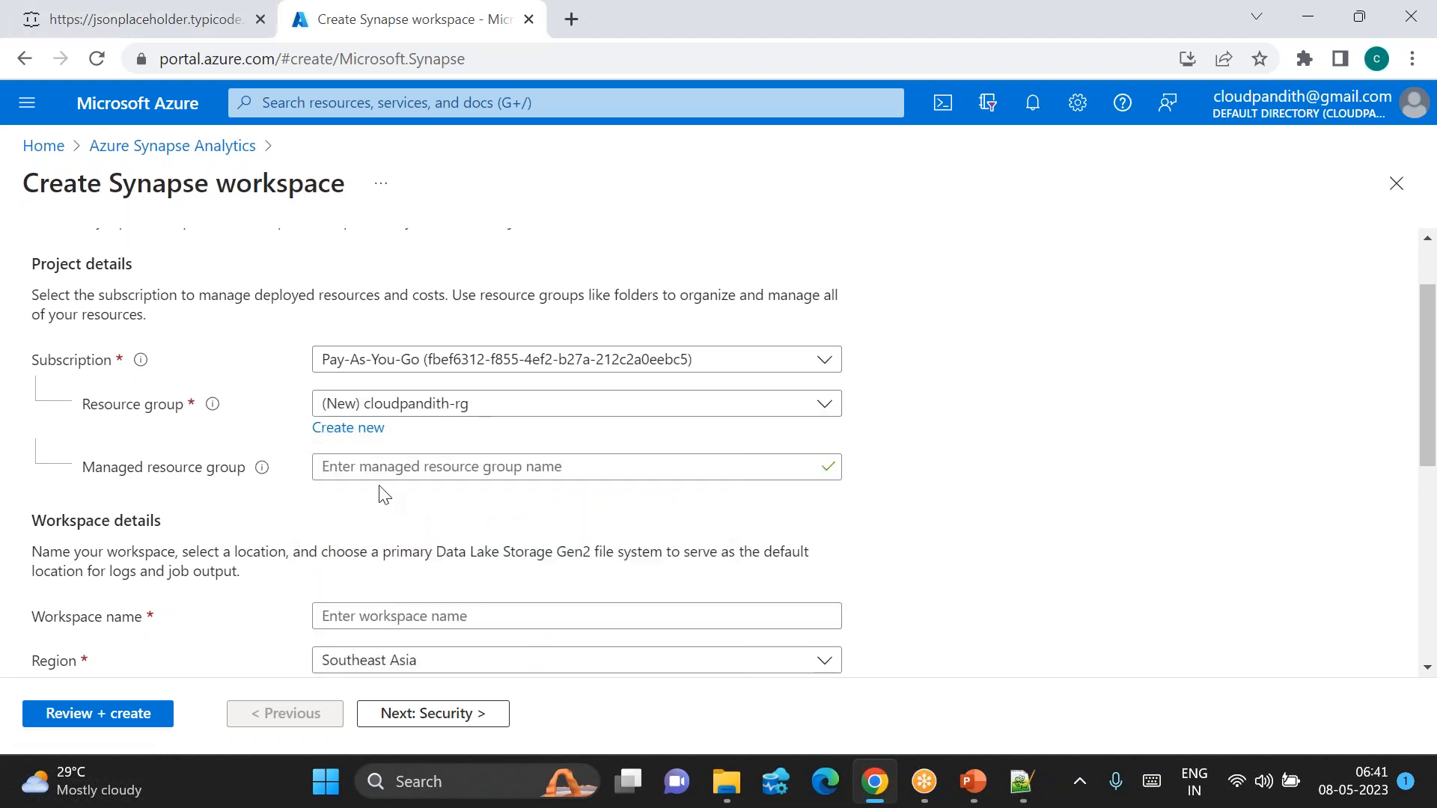
scroll(384, 494, down, 1)
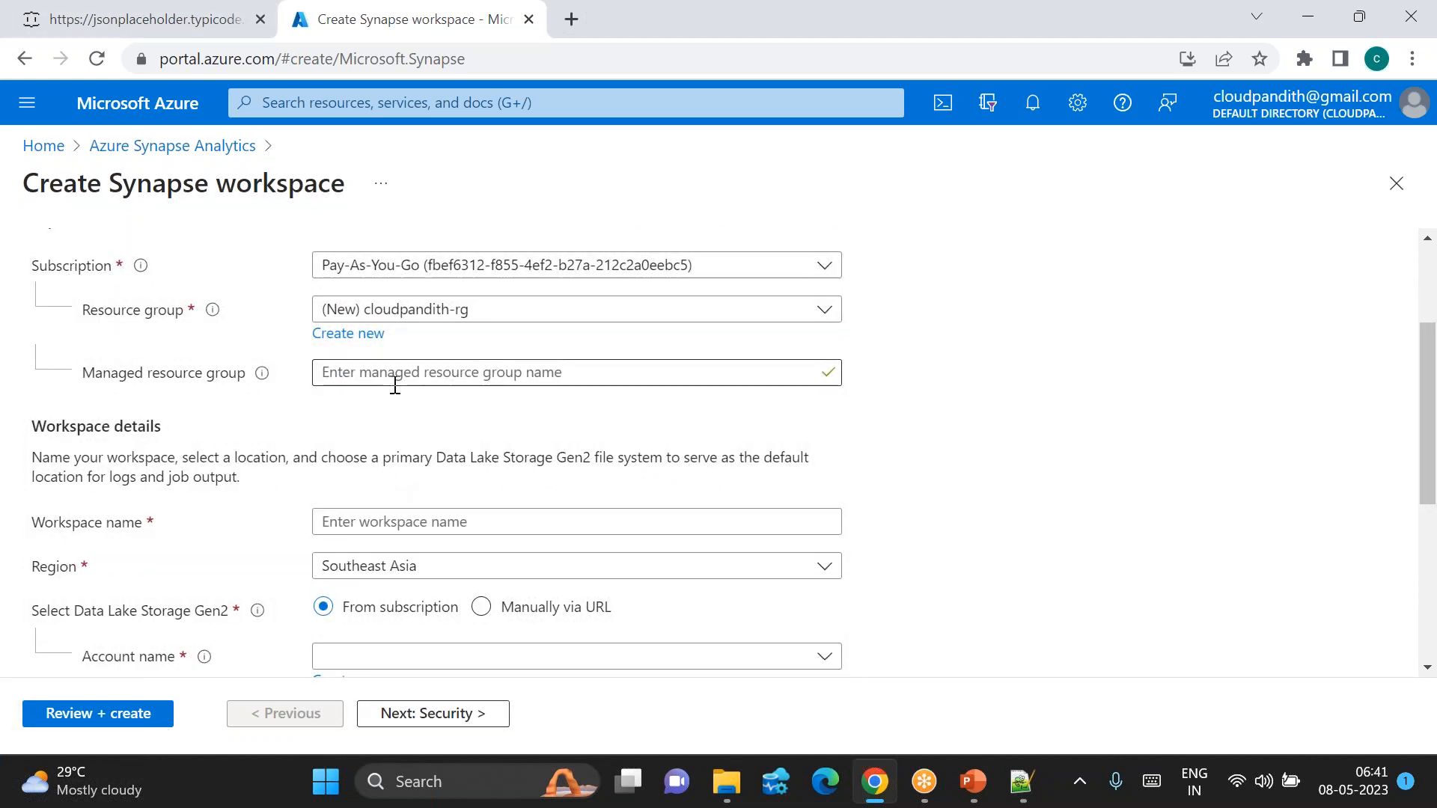
scroll(389, 522, down, 1)
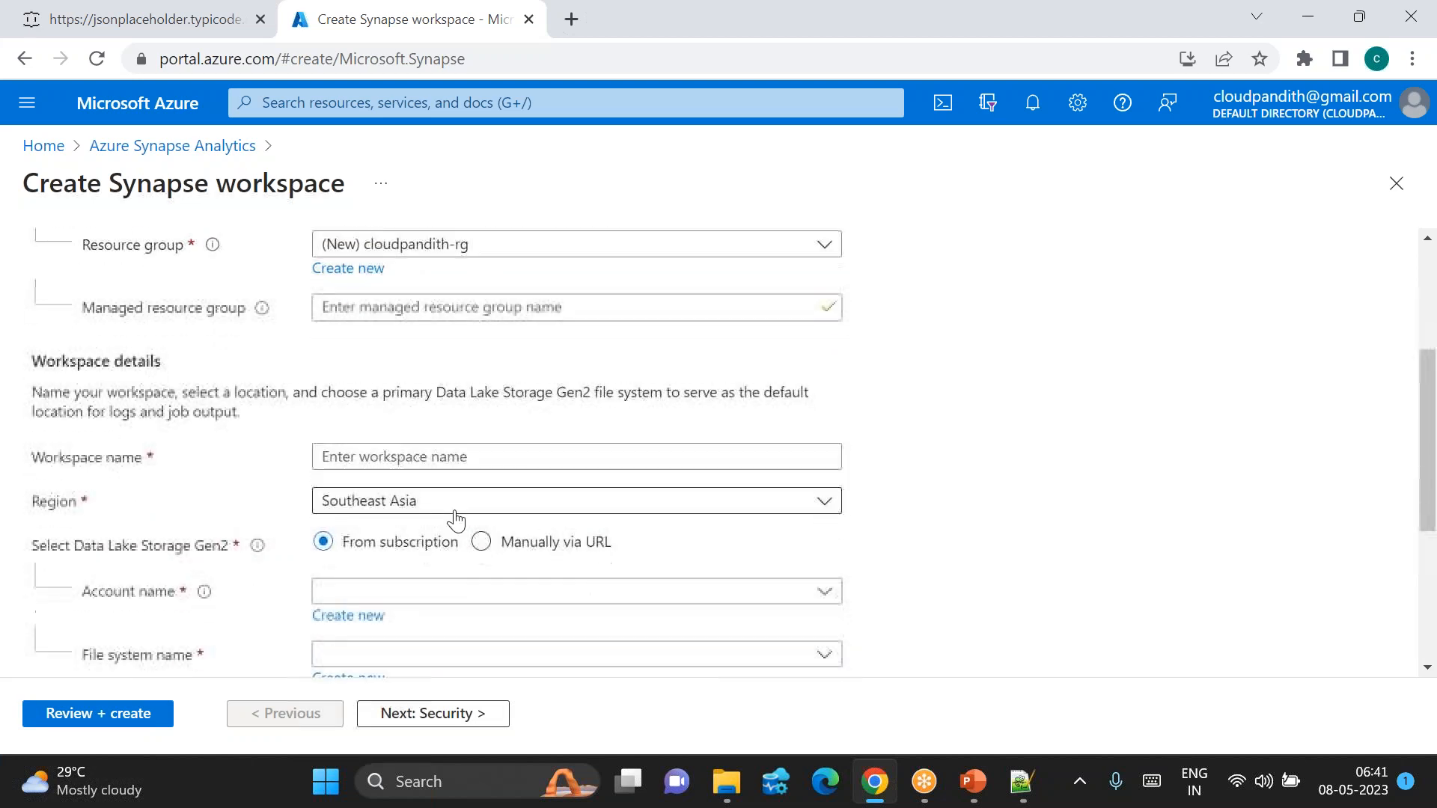
Step: Name the workspace cloudpandithsynws0805 and set its region to East US
click(380, 461)
text(cloudpandithsynws)
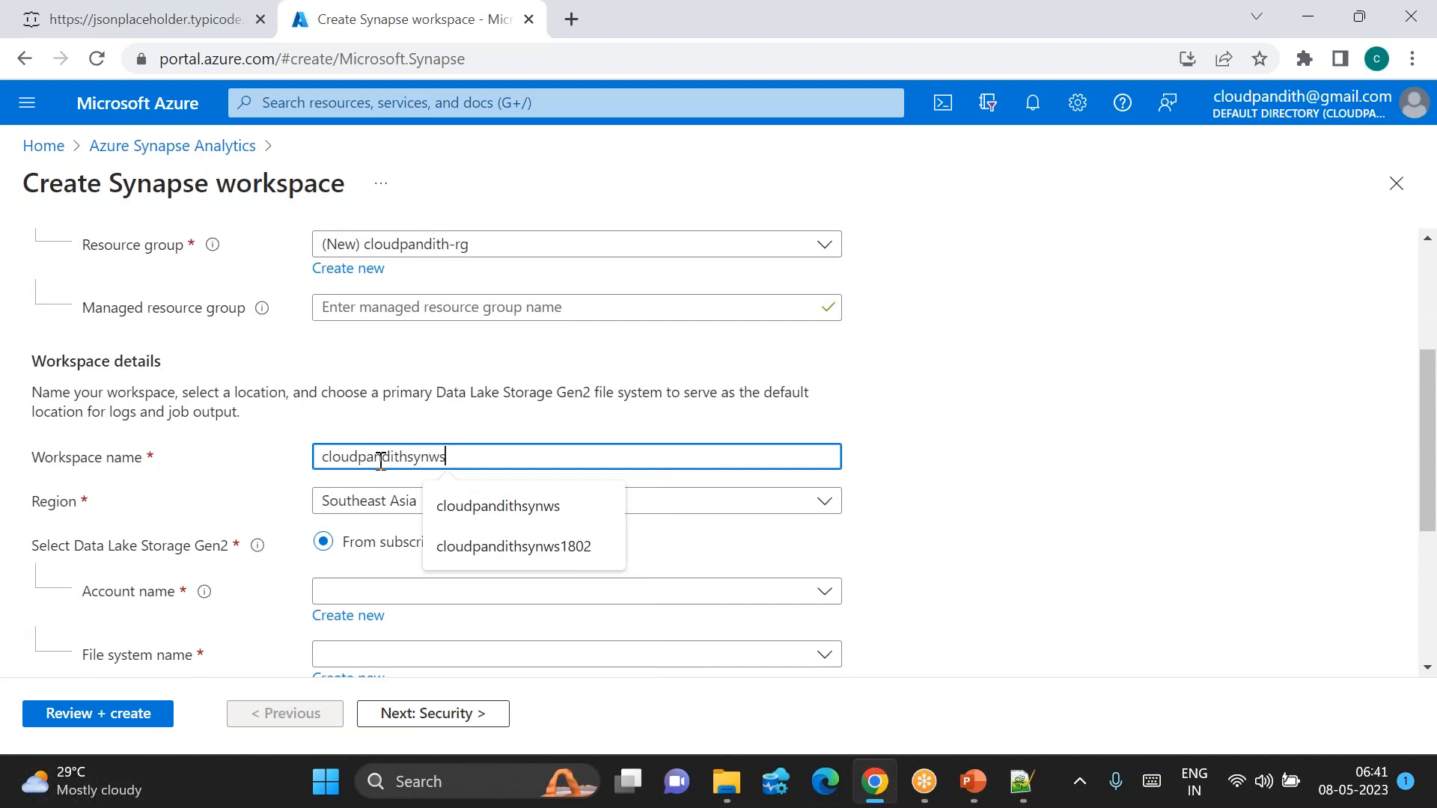
text(0805)
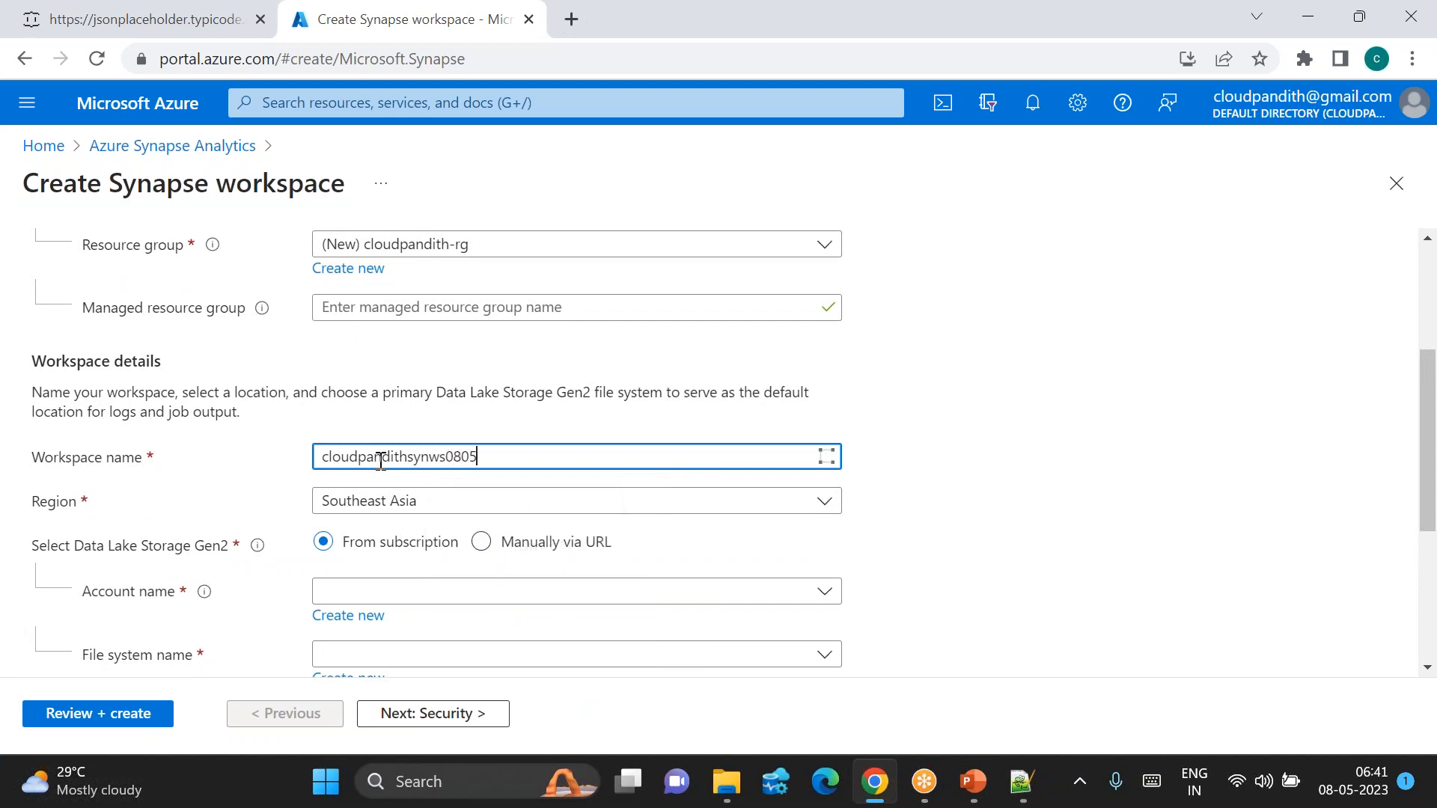
scroll(381, 468, down, 1)
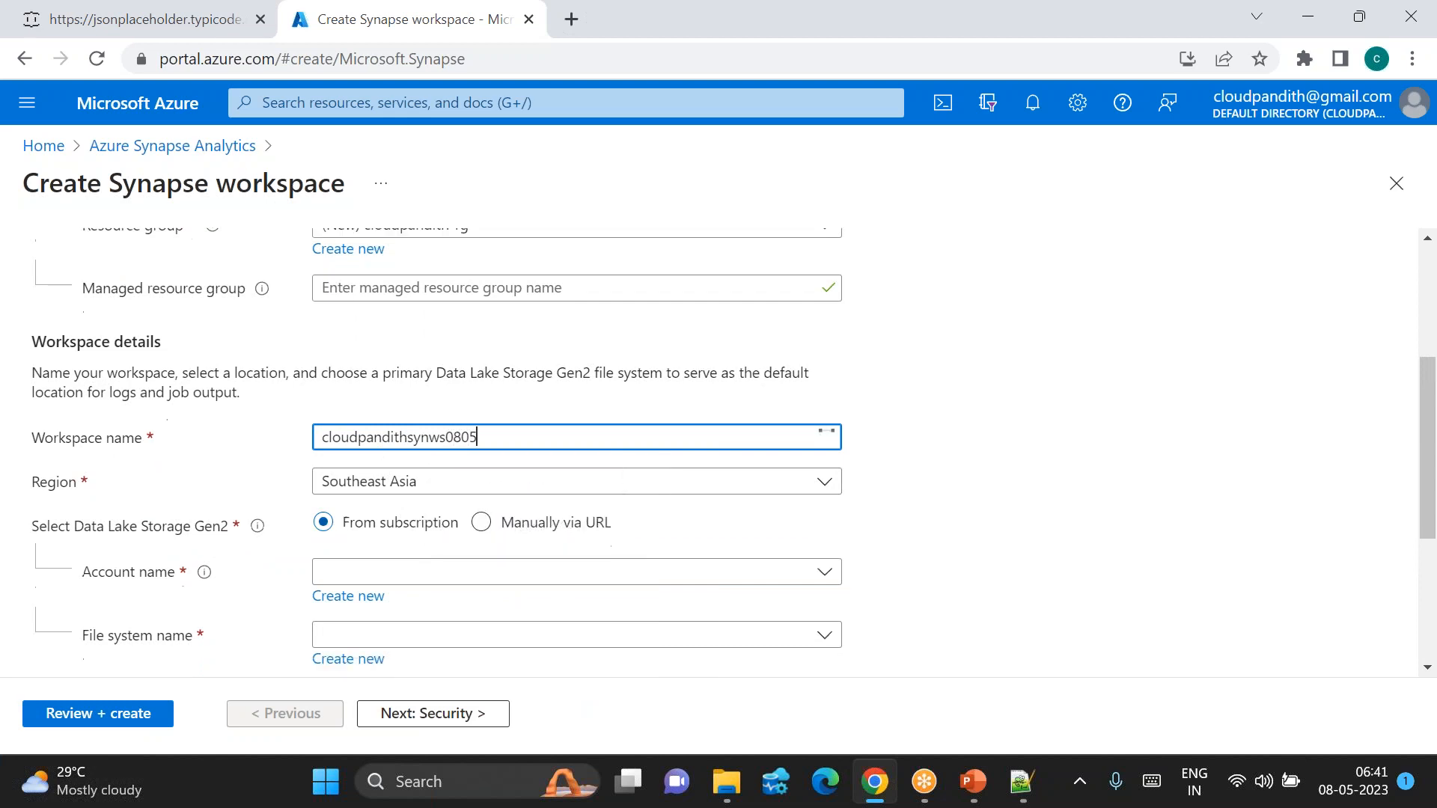
click(408, 462)
text(eas)
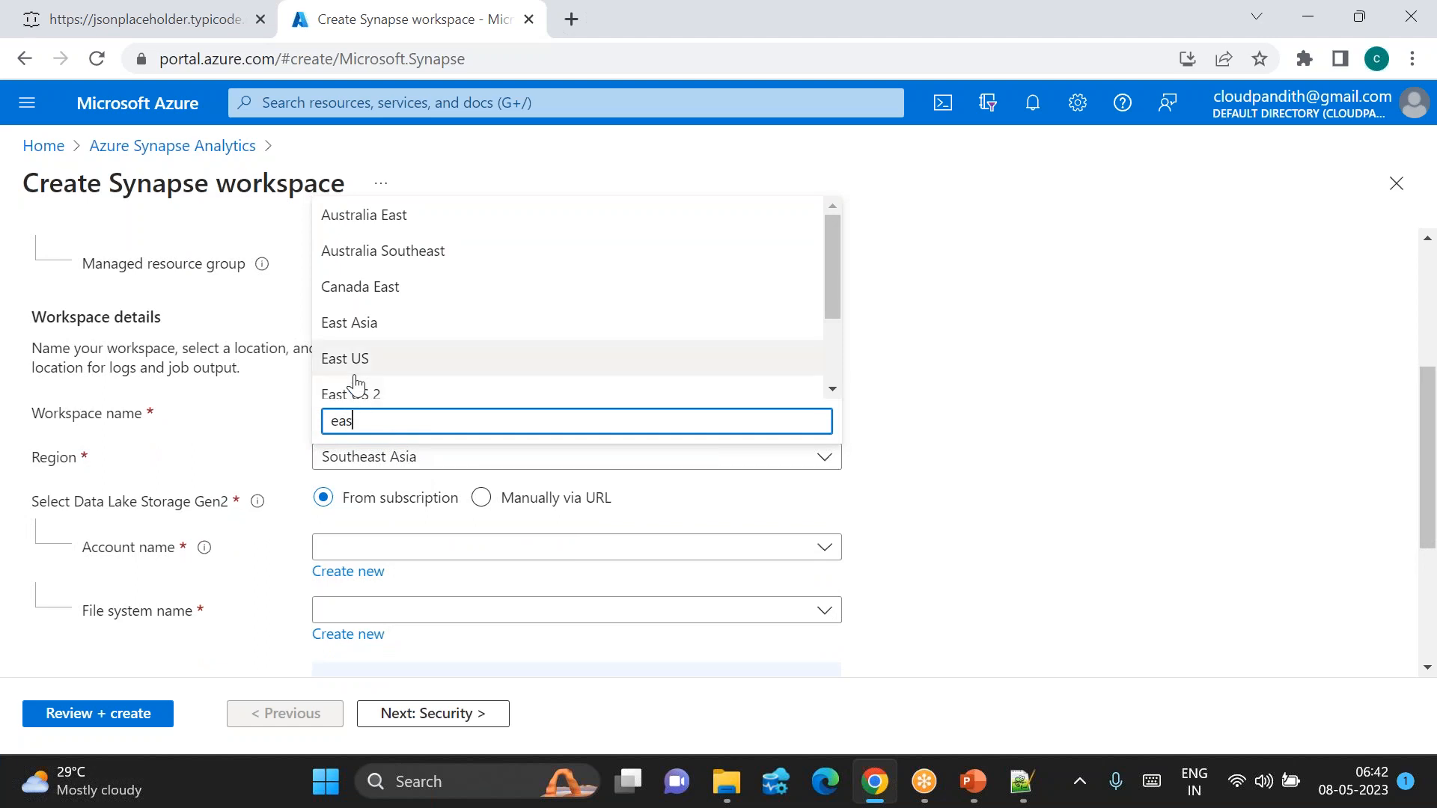
click(353, 374)
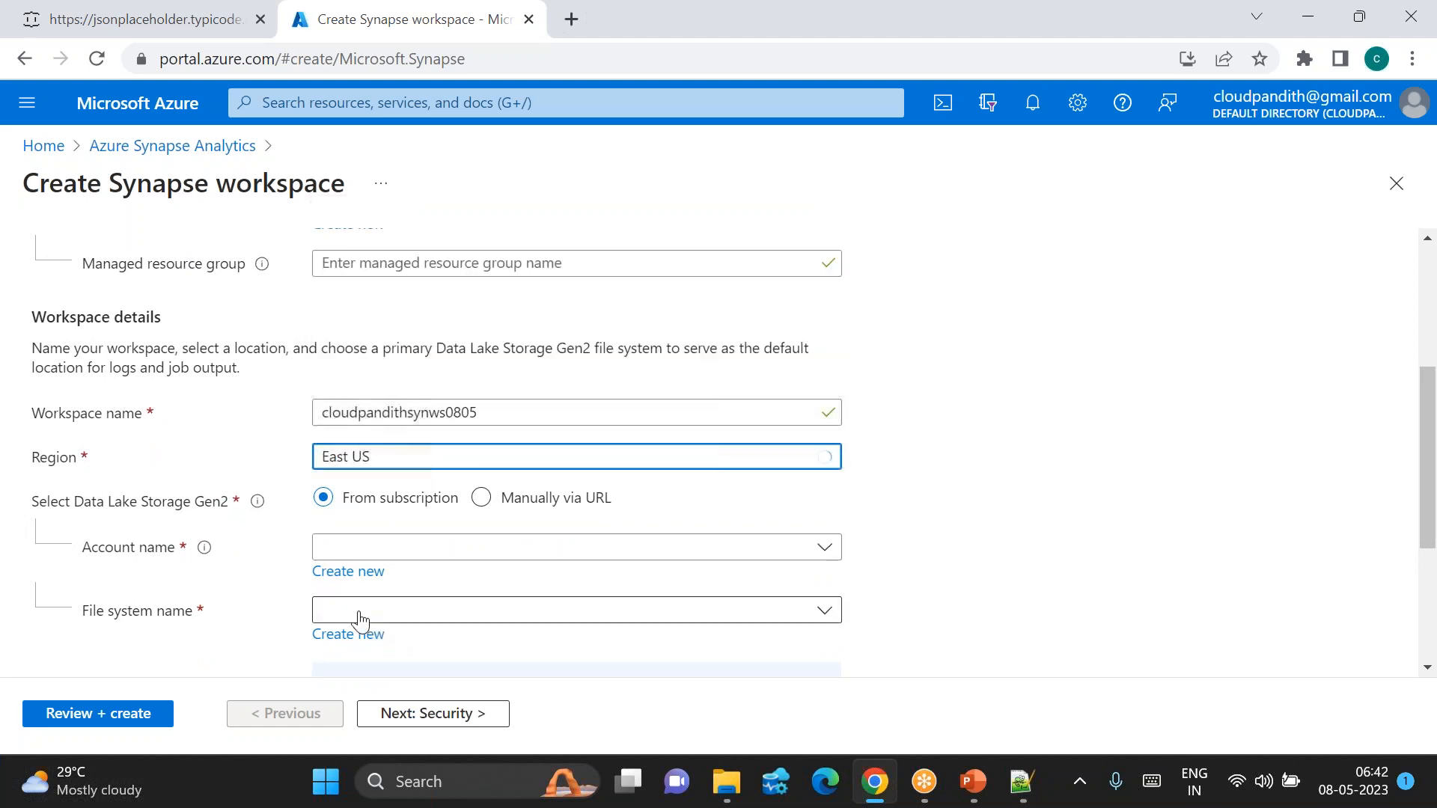
Step: Create Data Lake account cloudpandithadls0805 with a new file system named global
click(342, 580)
text(cloudpandith)
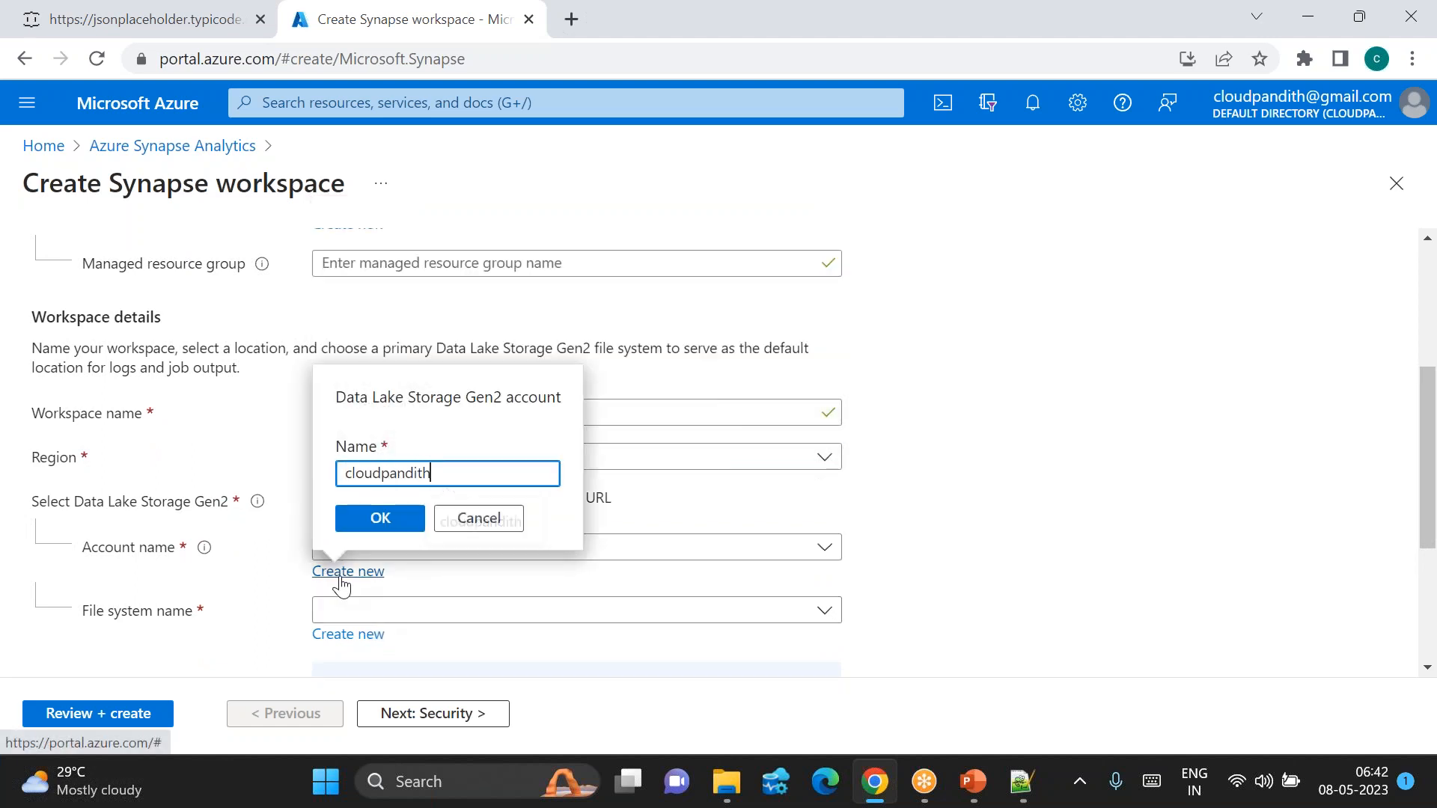
text(adls0805)
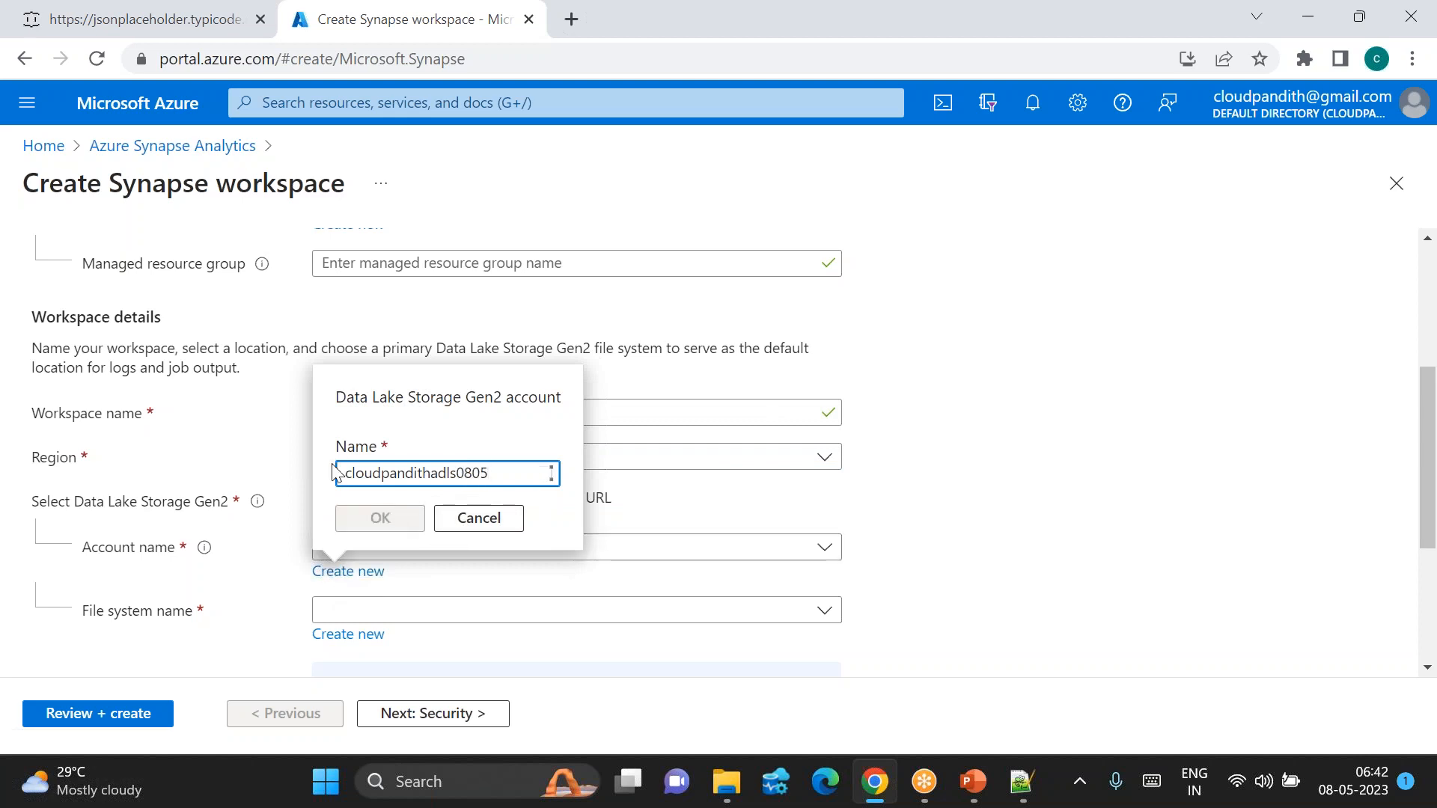
click(382, 521)
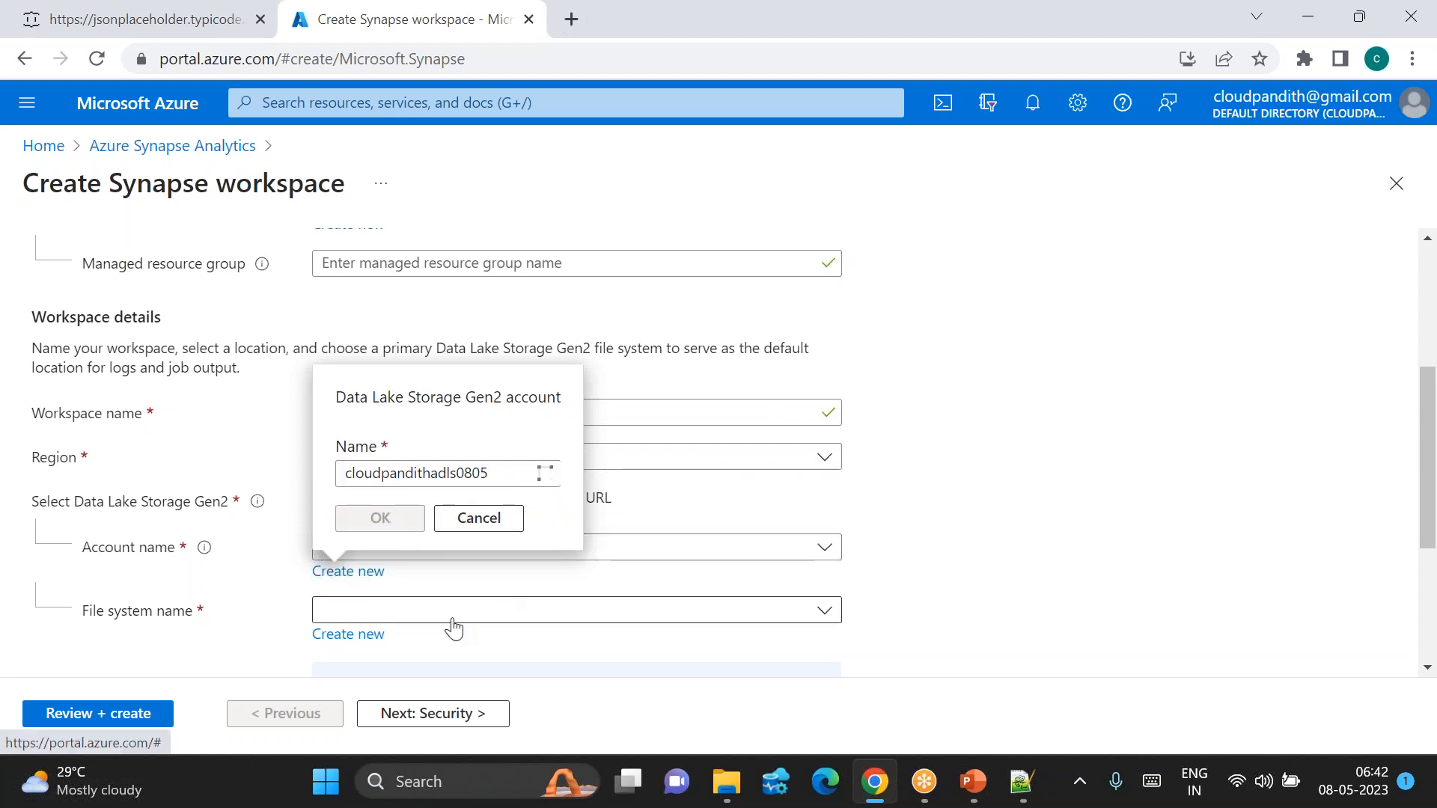
click(352, 638)
text(global)
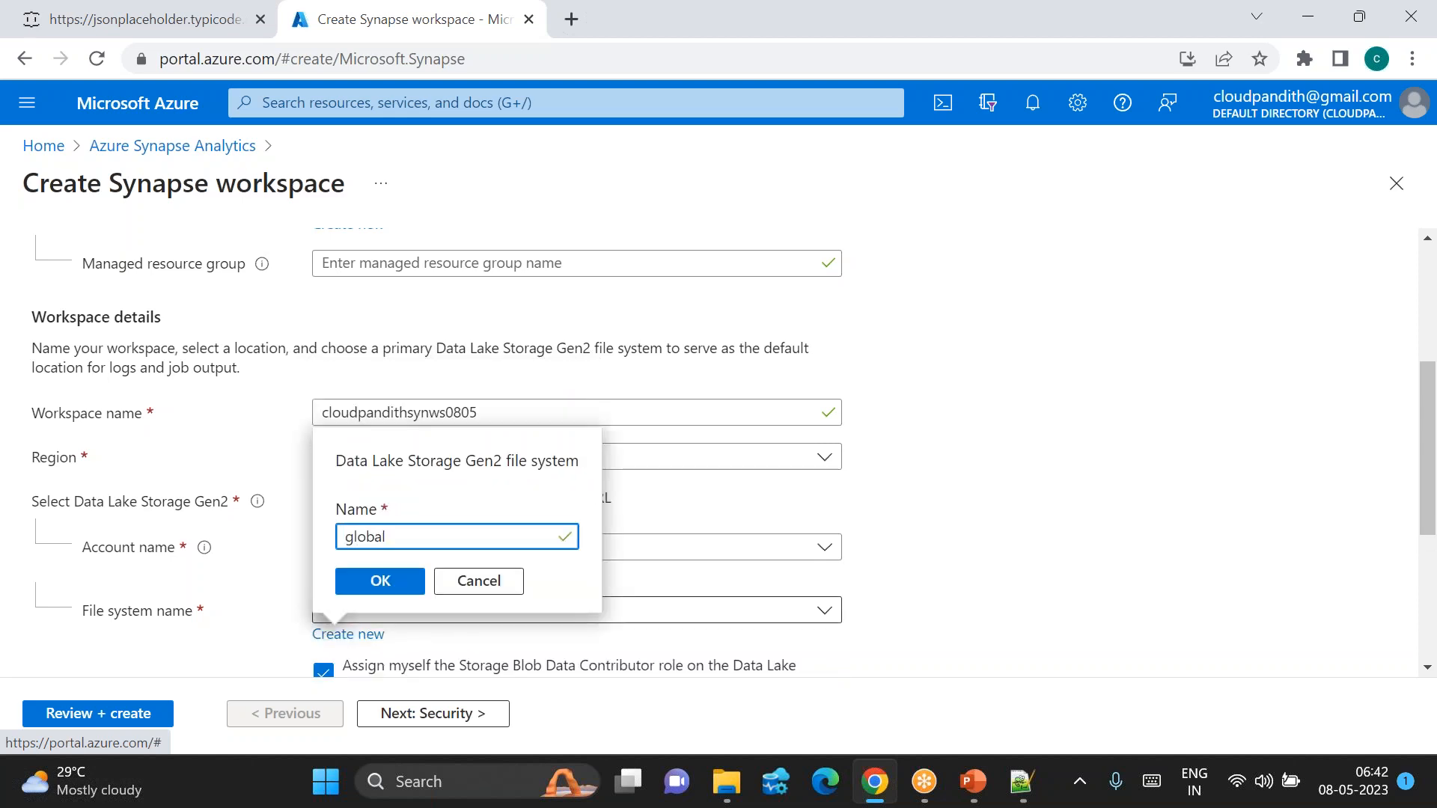
click(388, 582)
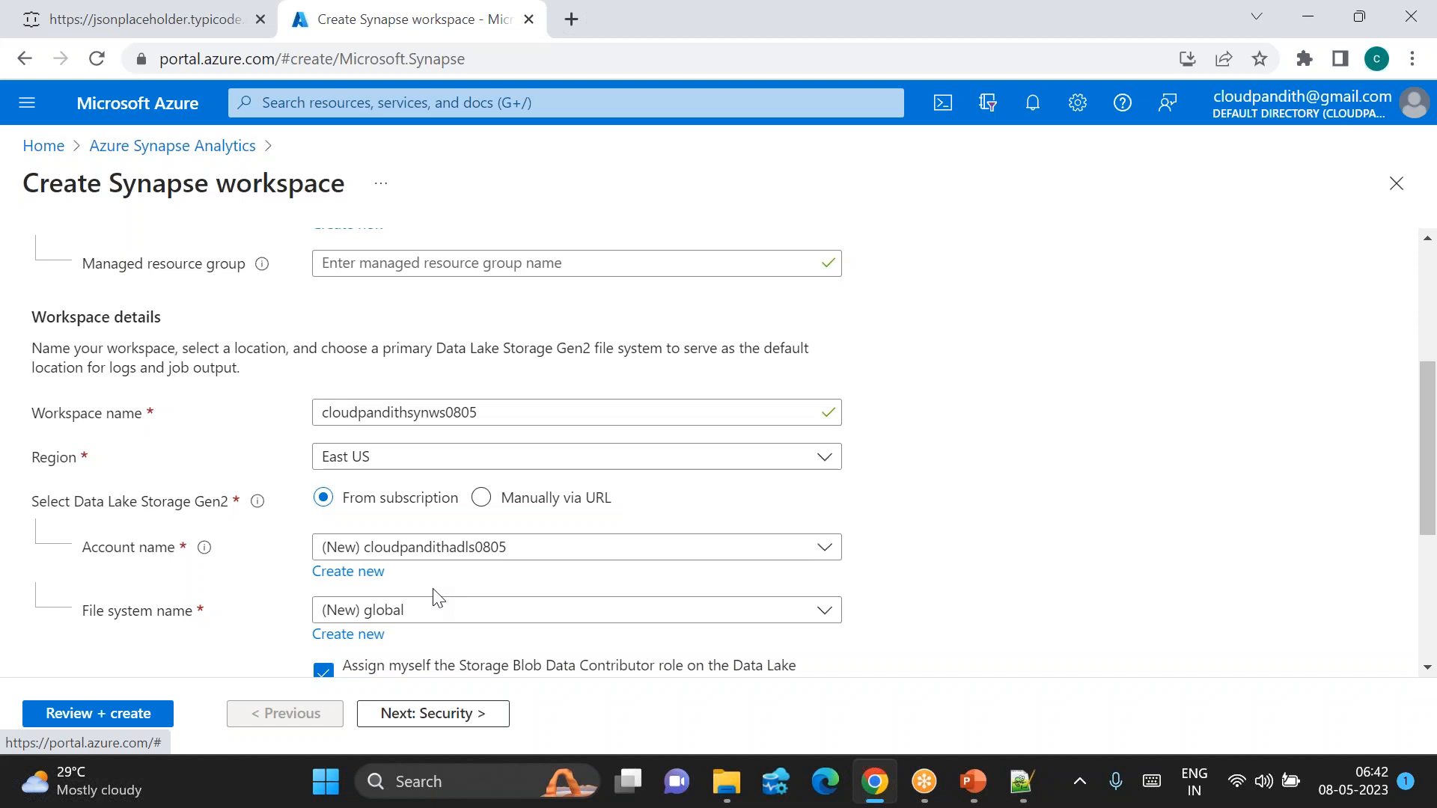
scroll(411, 571, up, 5)
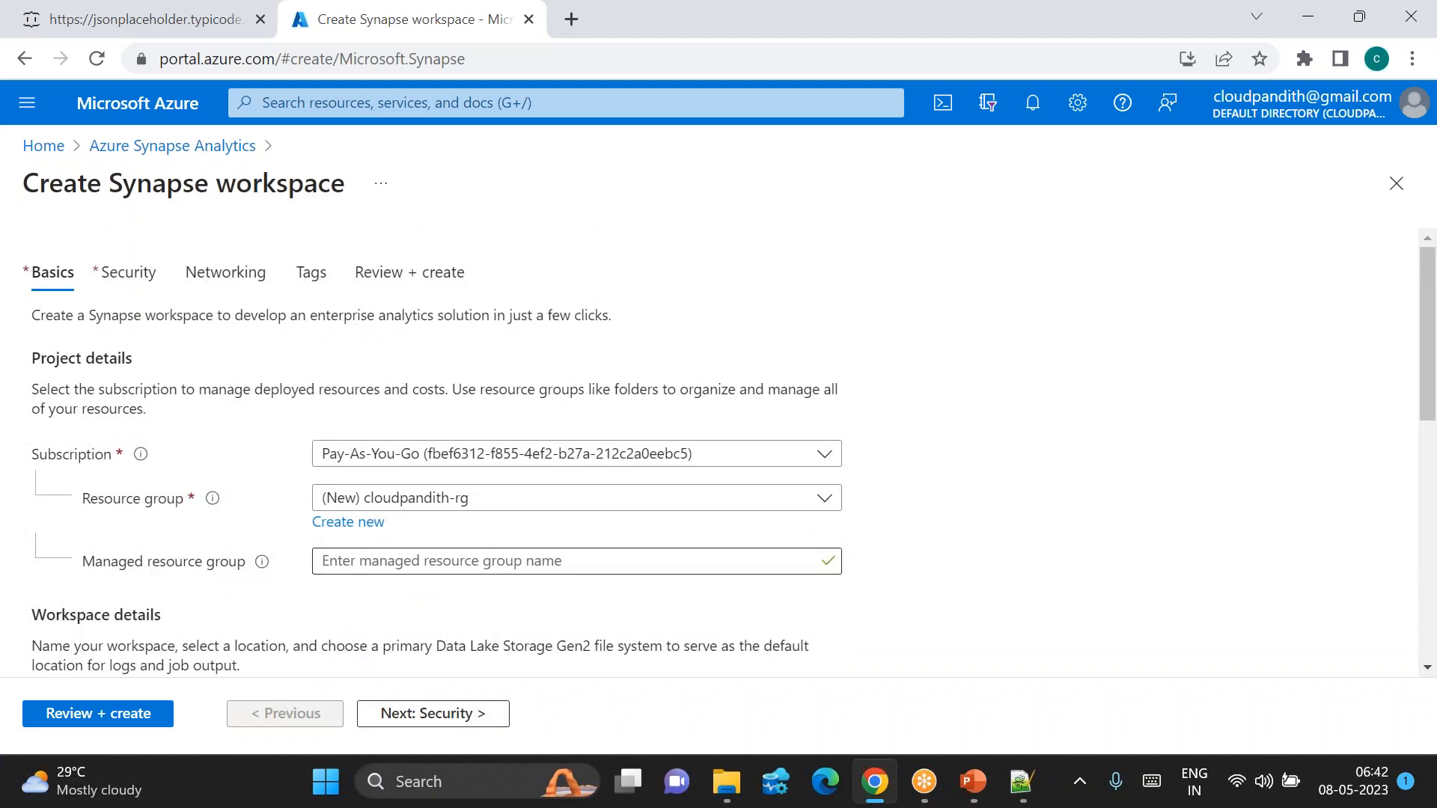
Step: On the Security tab, replace the default SQL Server admin login with a custom name
click(447, 717)
scroll(453, 551, down, 1)
double_click(374, 503)
key(BackSpace)
text(mallaia)
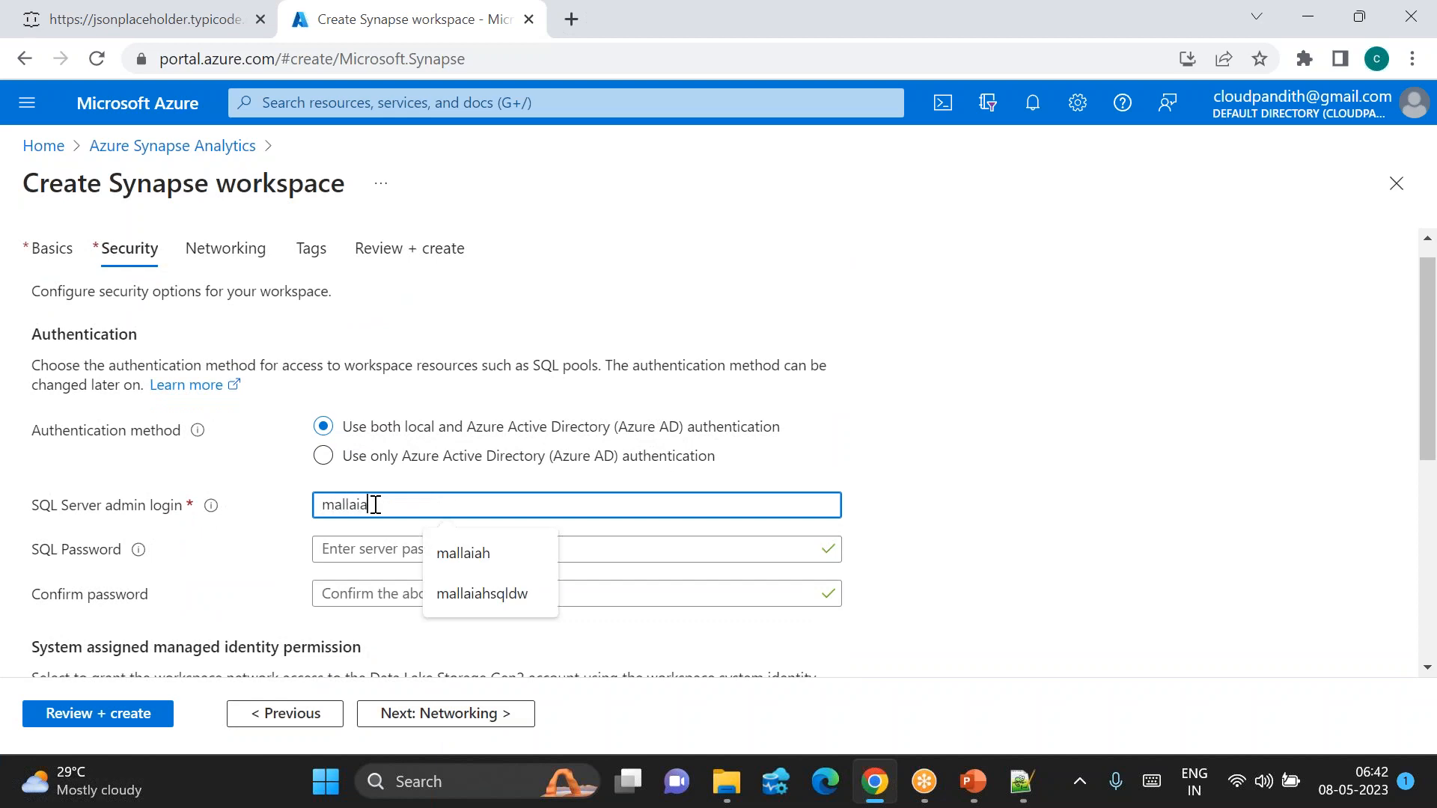
text(h)
Step: Enter the SQL admin password and confirm it with a matching entry
key(Tab)
text(************)
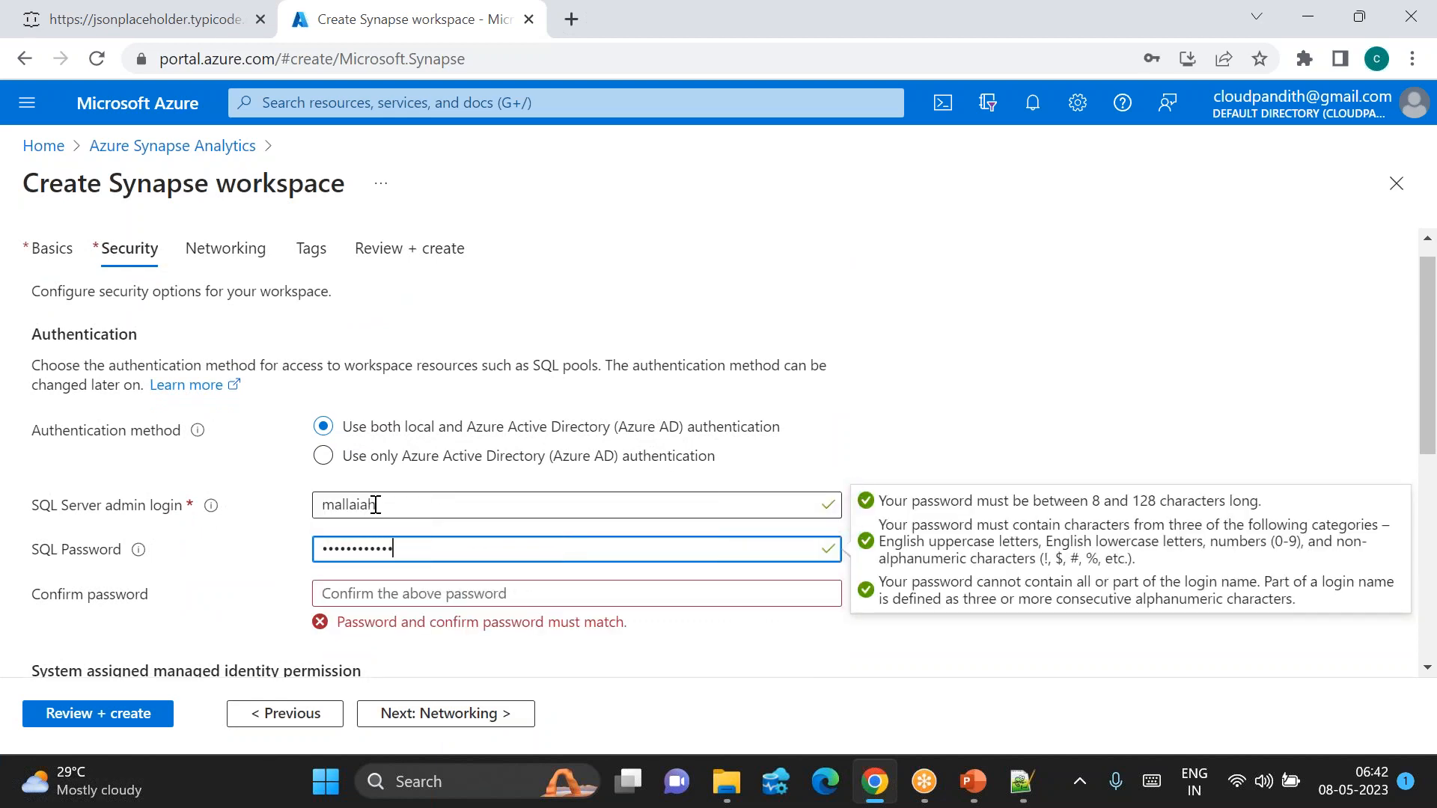
key(Tab)
text(***)
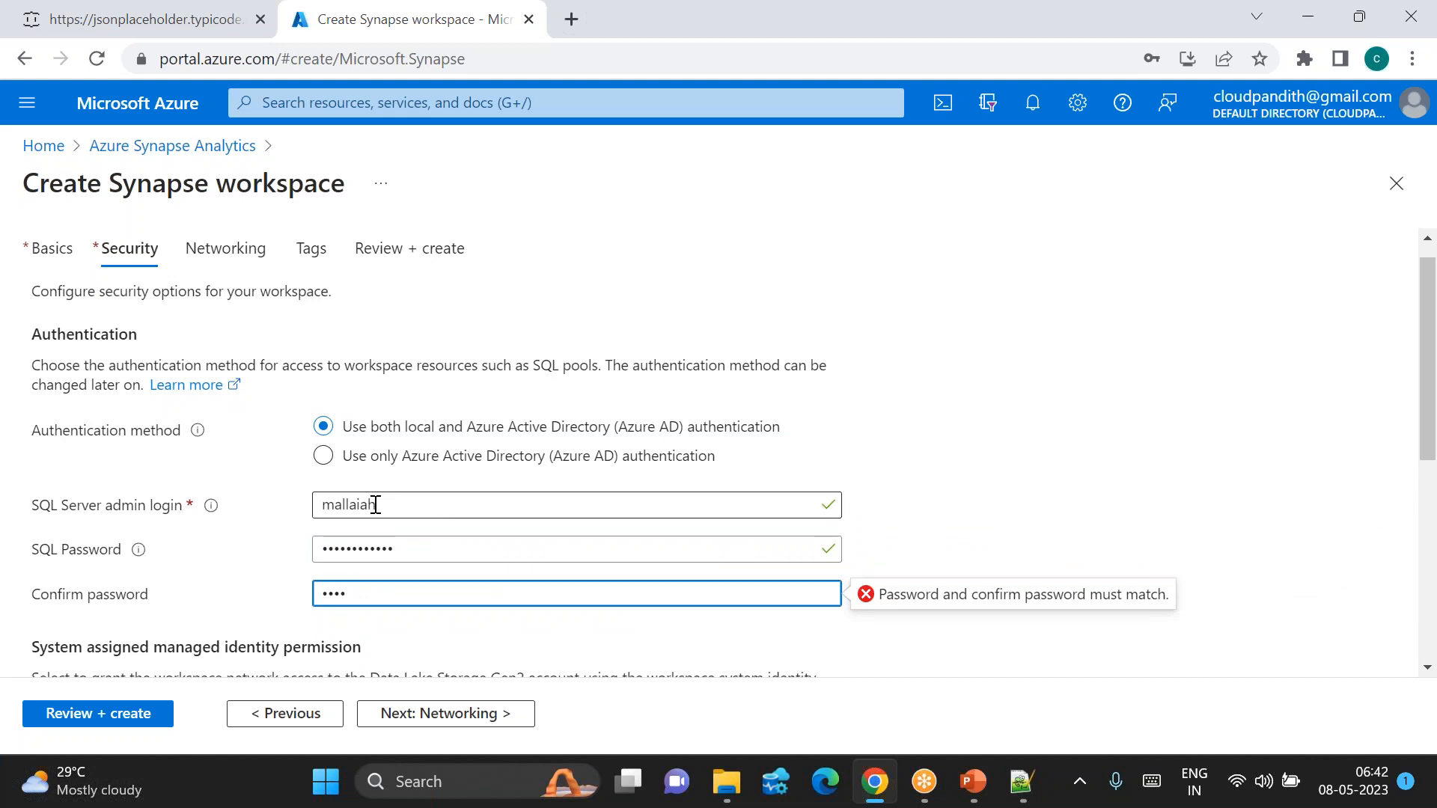
key(BackSpace)
key(BackSpace)
key(BackSpace)
key(BackSpace)
text(************)
click(985, 492)
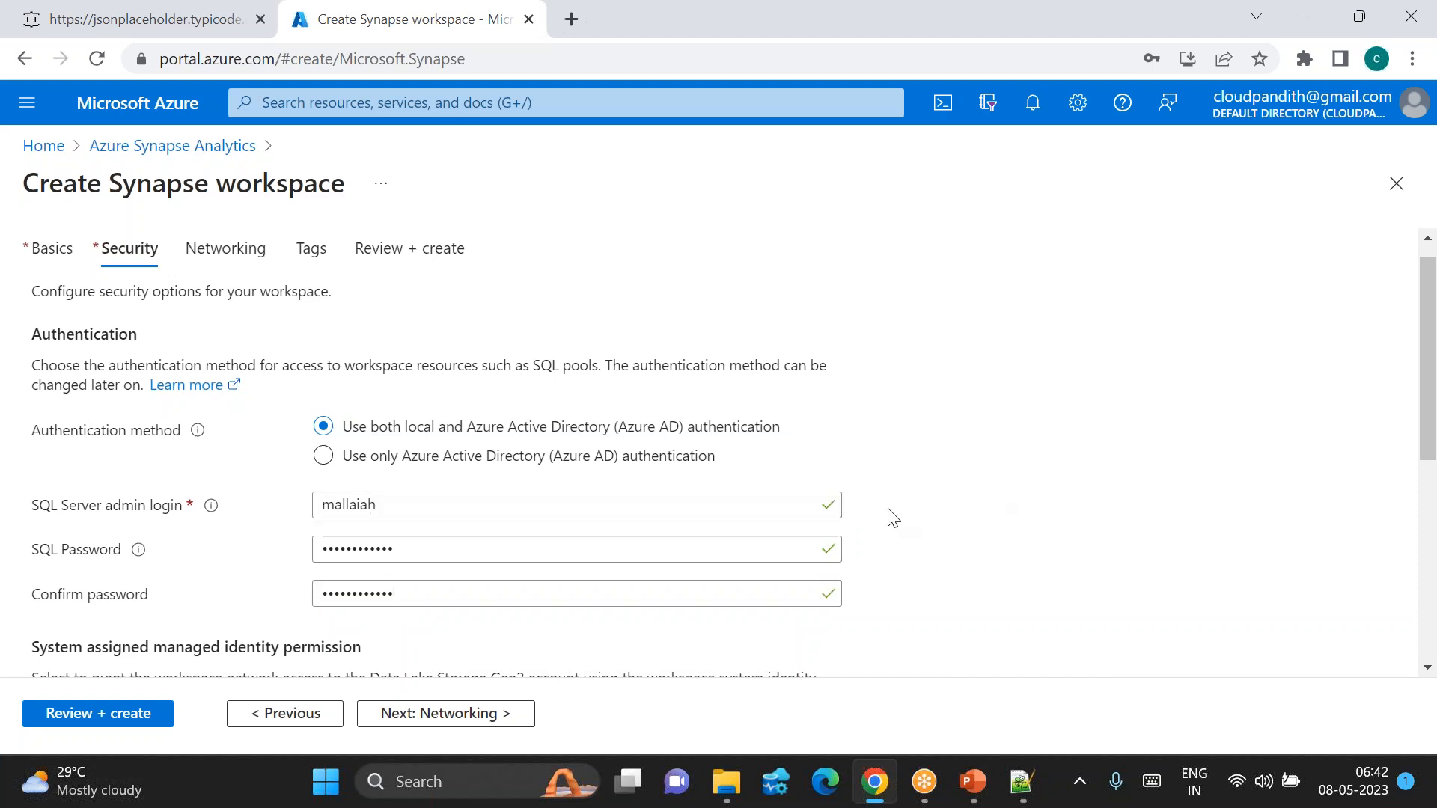
Step: Go to Review + create so the workspace settings are validated
scroll(276, 629, down, 3)
click(128, 711)
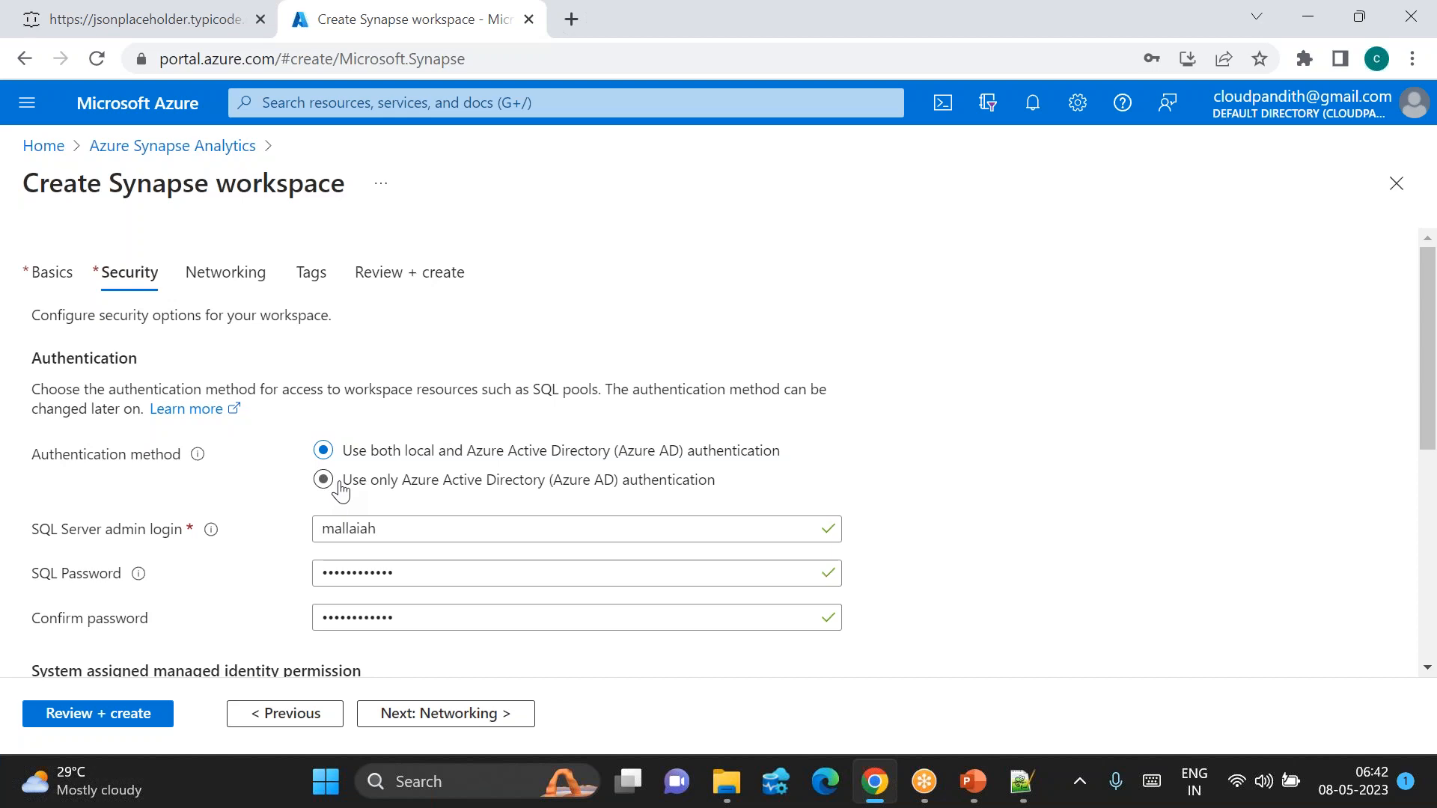
scroll(359, 539, down, 10)
click(77, 722)
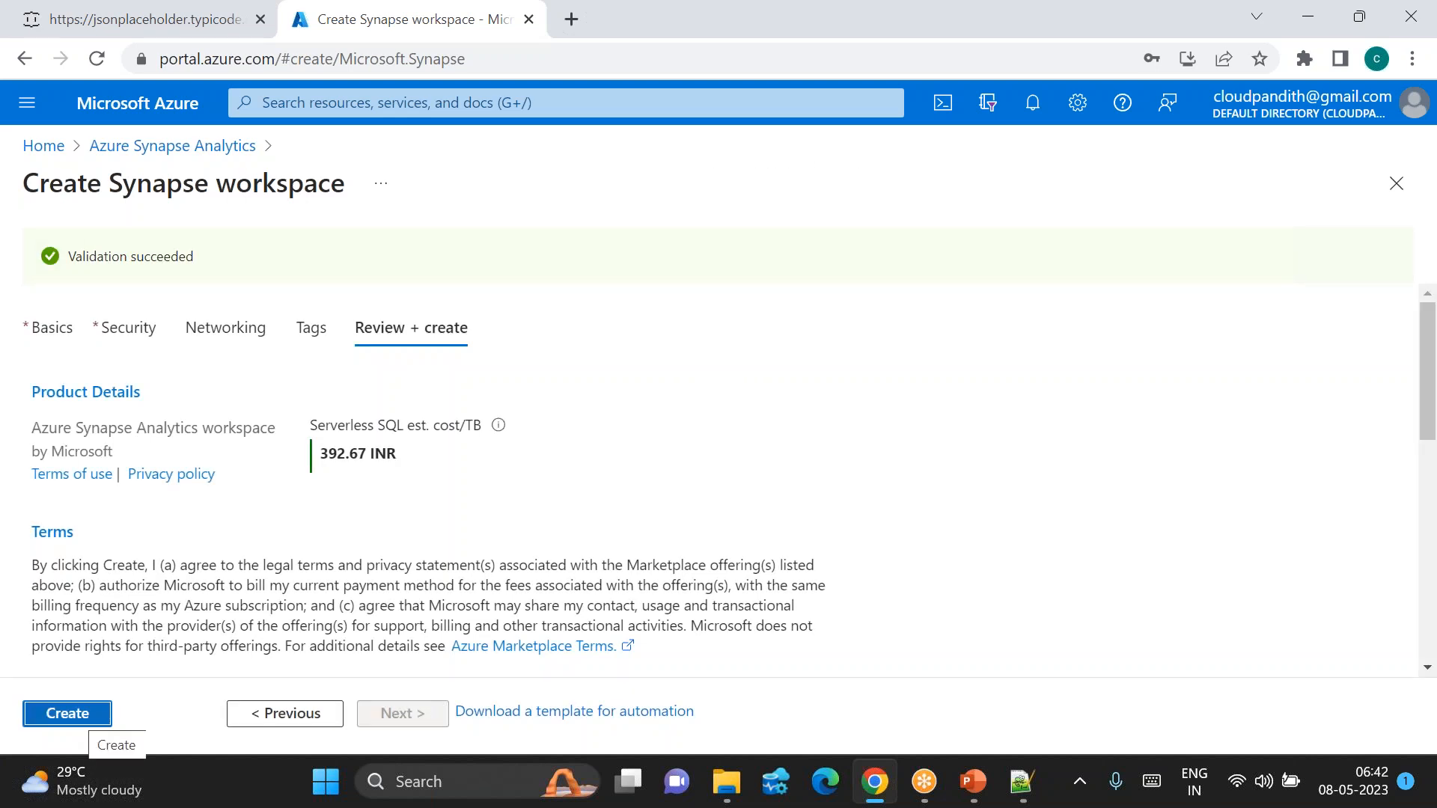
Step: Submit the Synapse workspace for creation and open a blank new Chrome tab
click(68, 713)
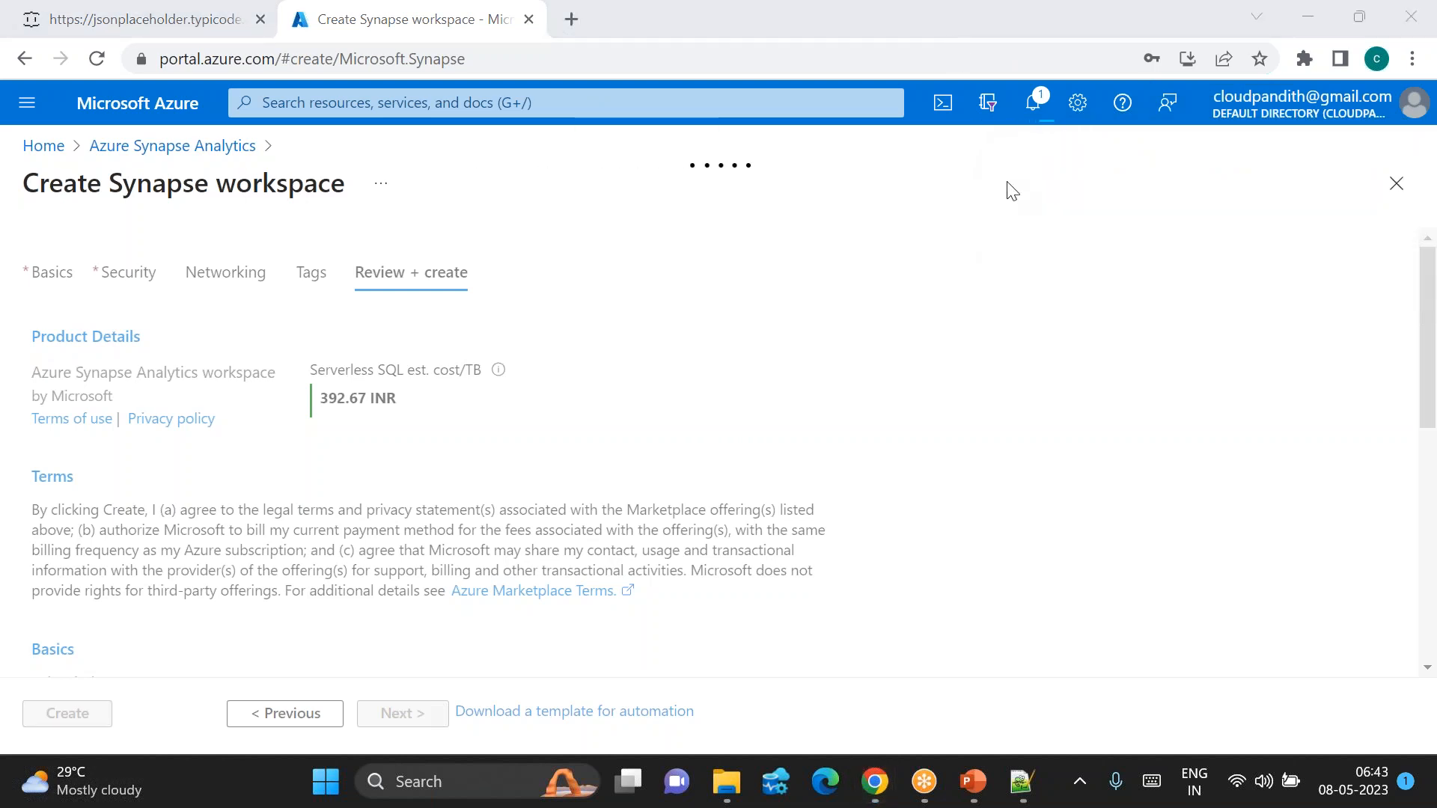
click(1412, 58)
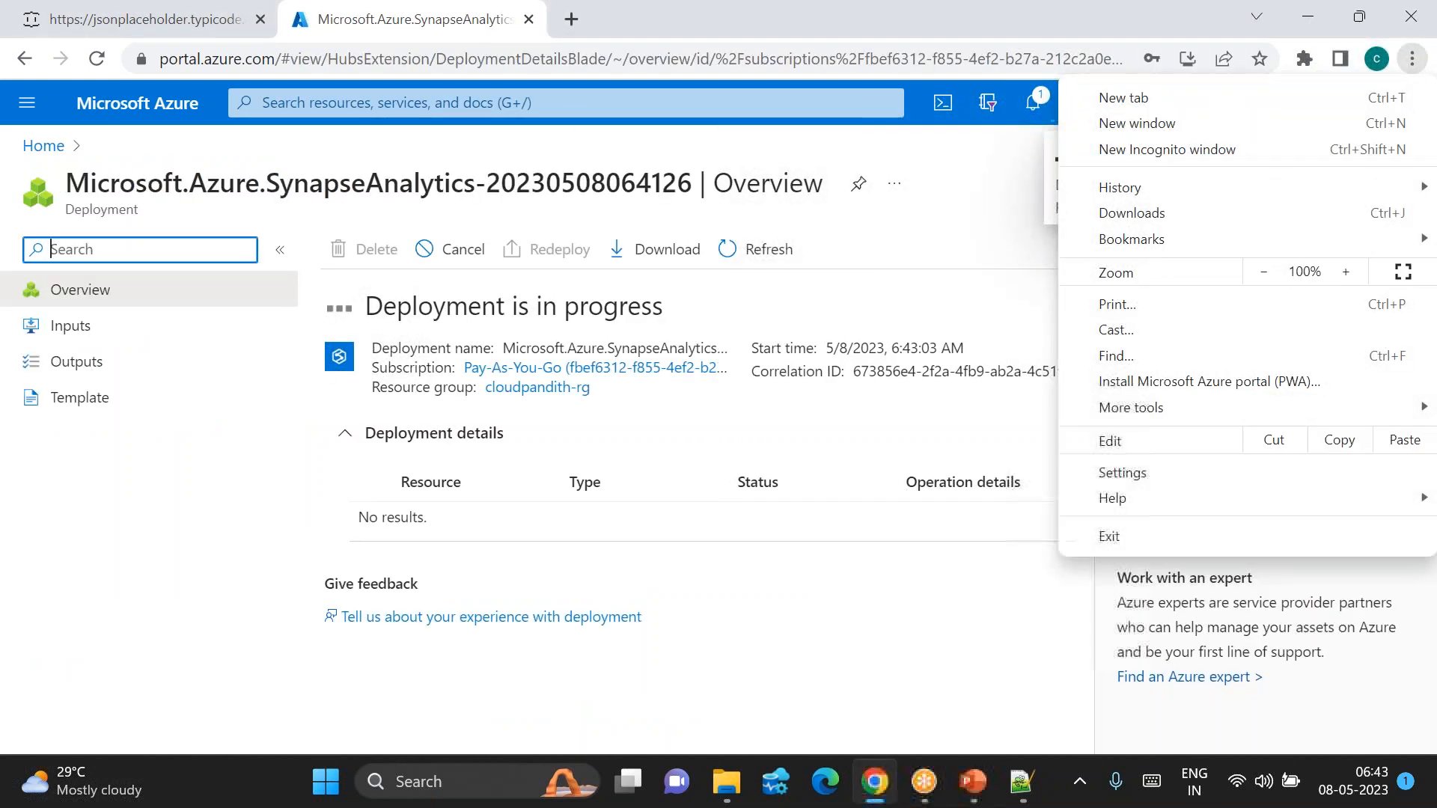
click(572, 32)
Step: Google 'postman' in the new tab and open the Postman API Platform site
click(571, 31)
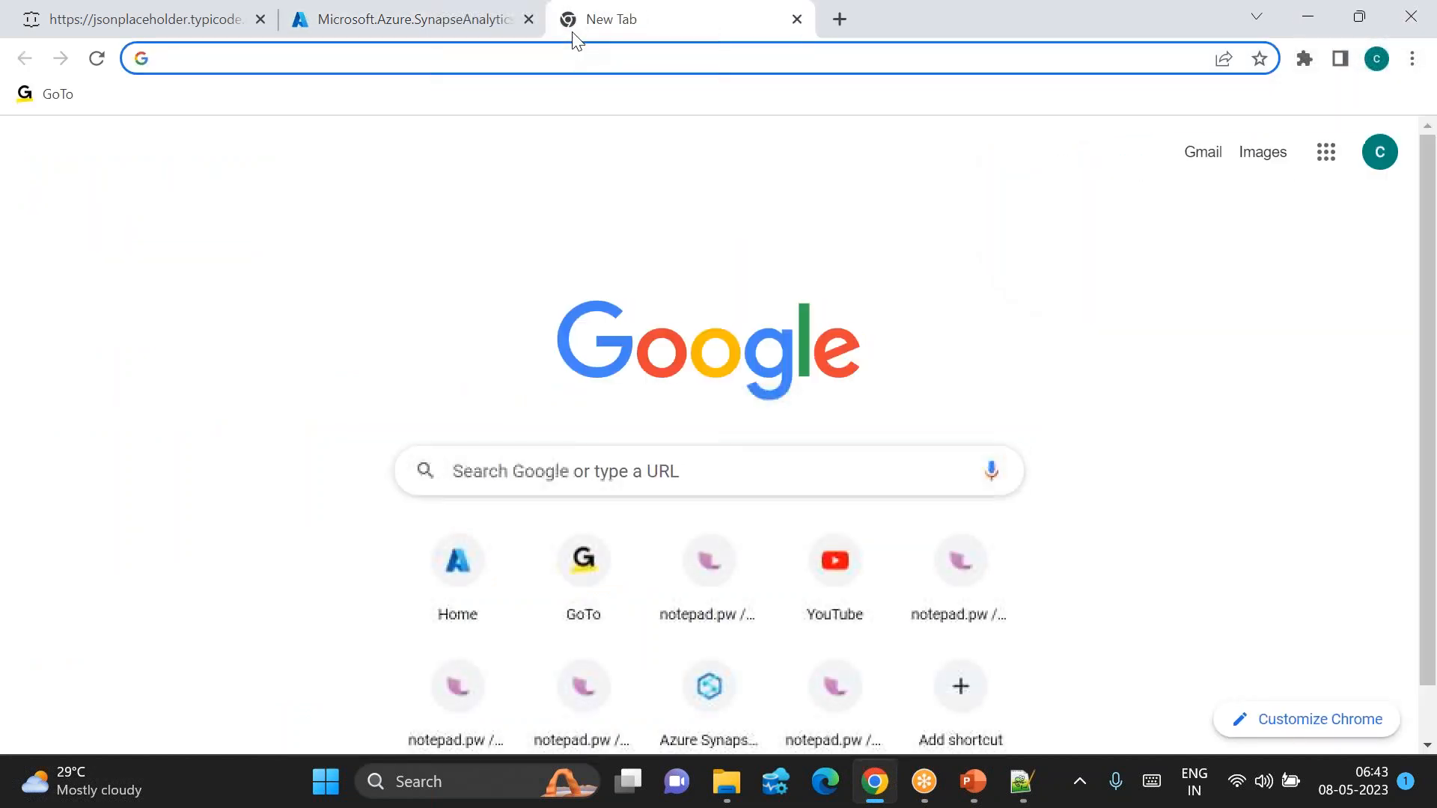
text(postman)
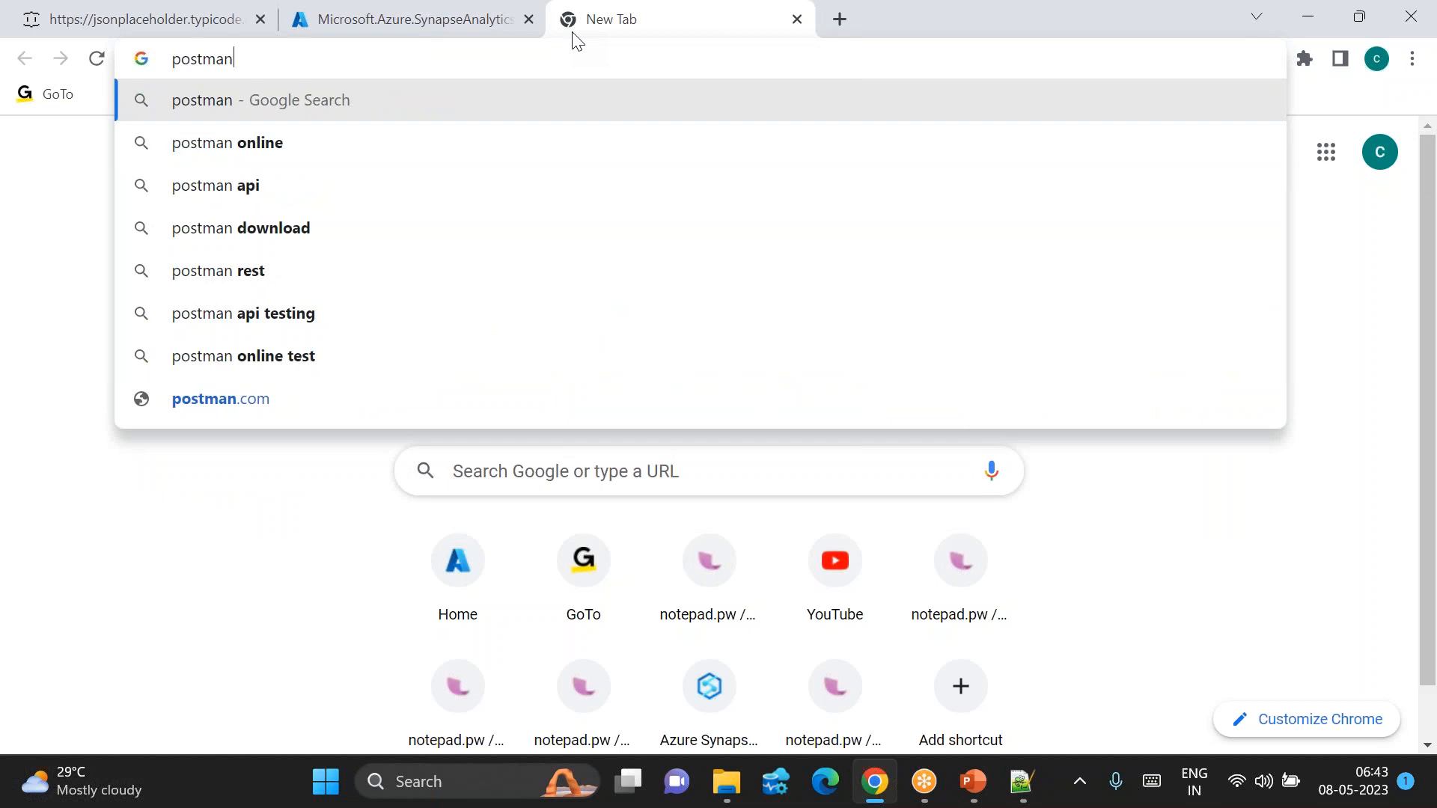
click(475, 781)
text(pos)
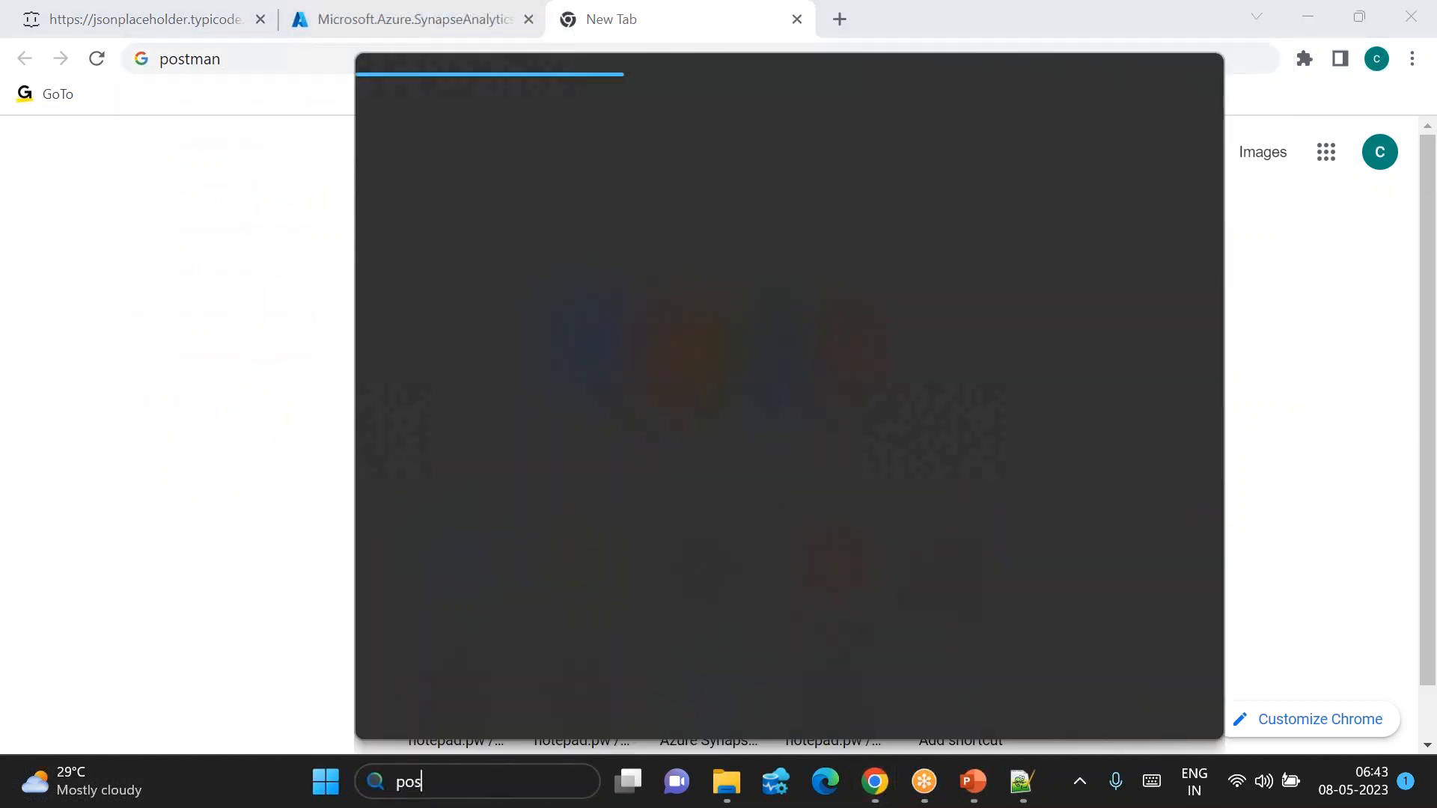
key(BackSpace)
key(BackSpace)
key(BackSpace)
text(po)
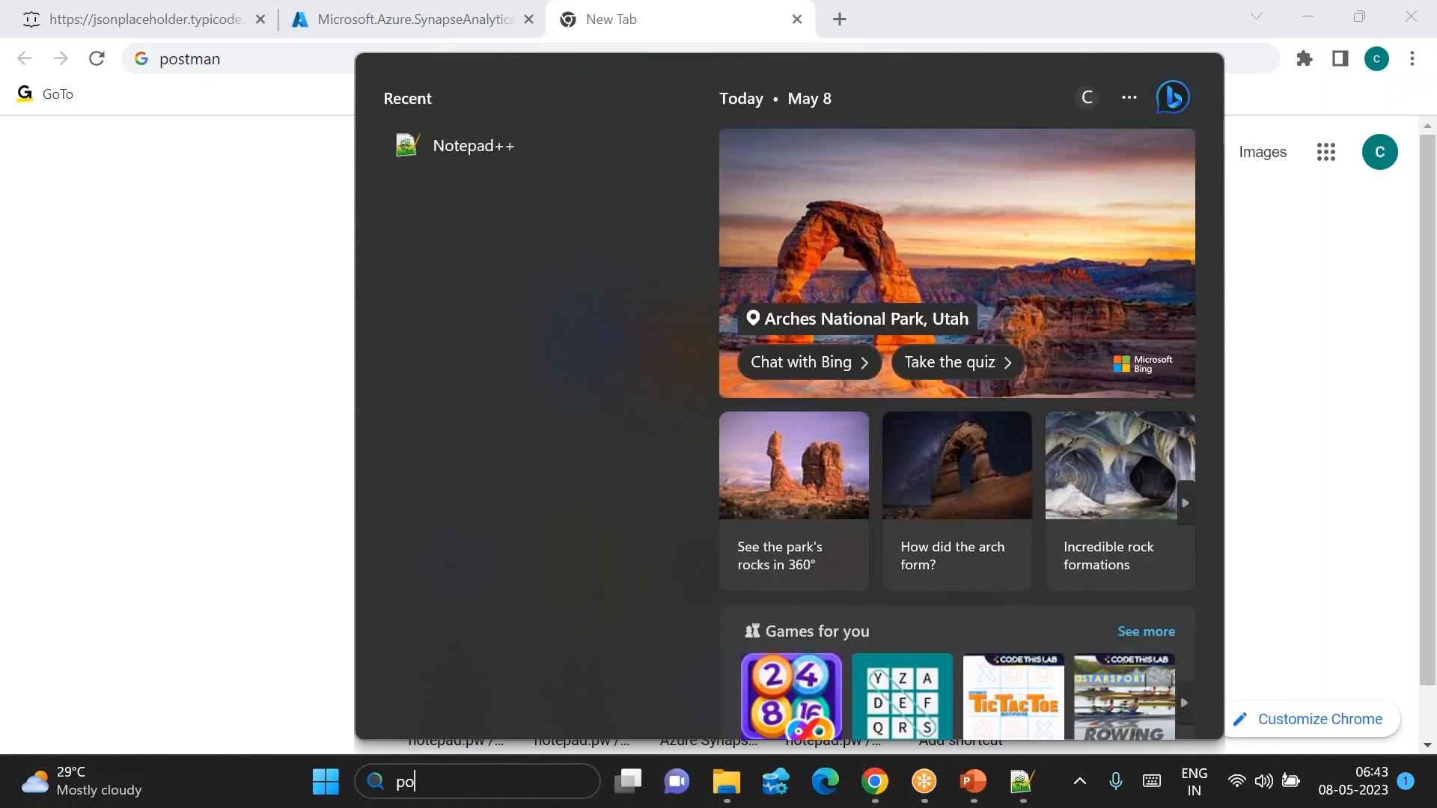
text(stm)
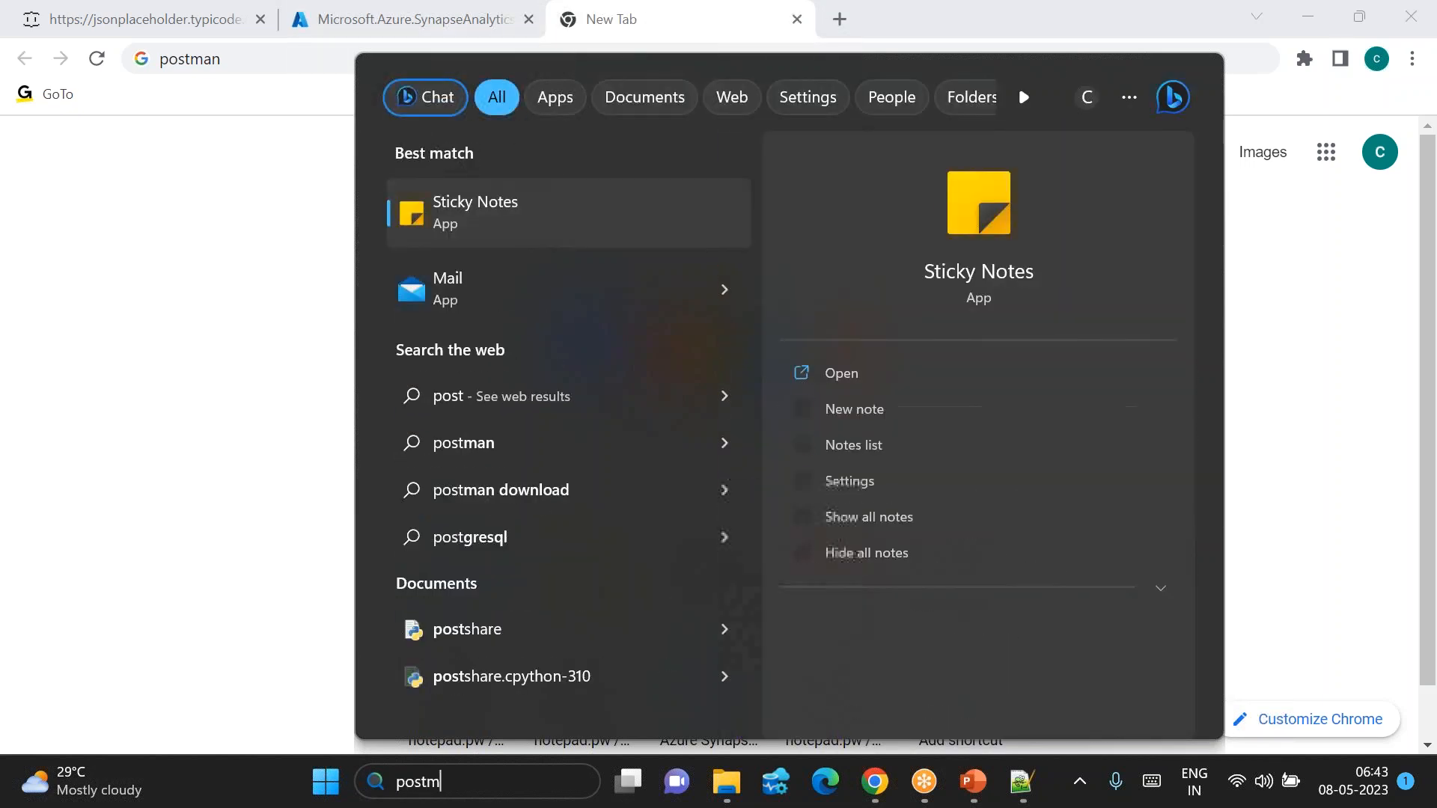
click(138, 272)
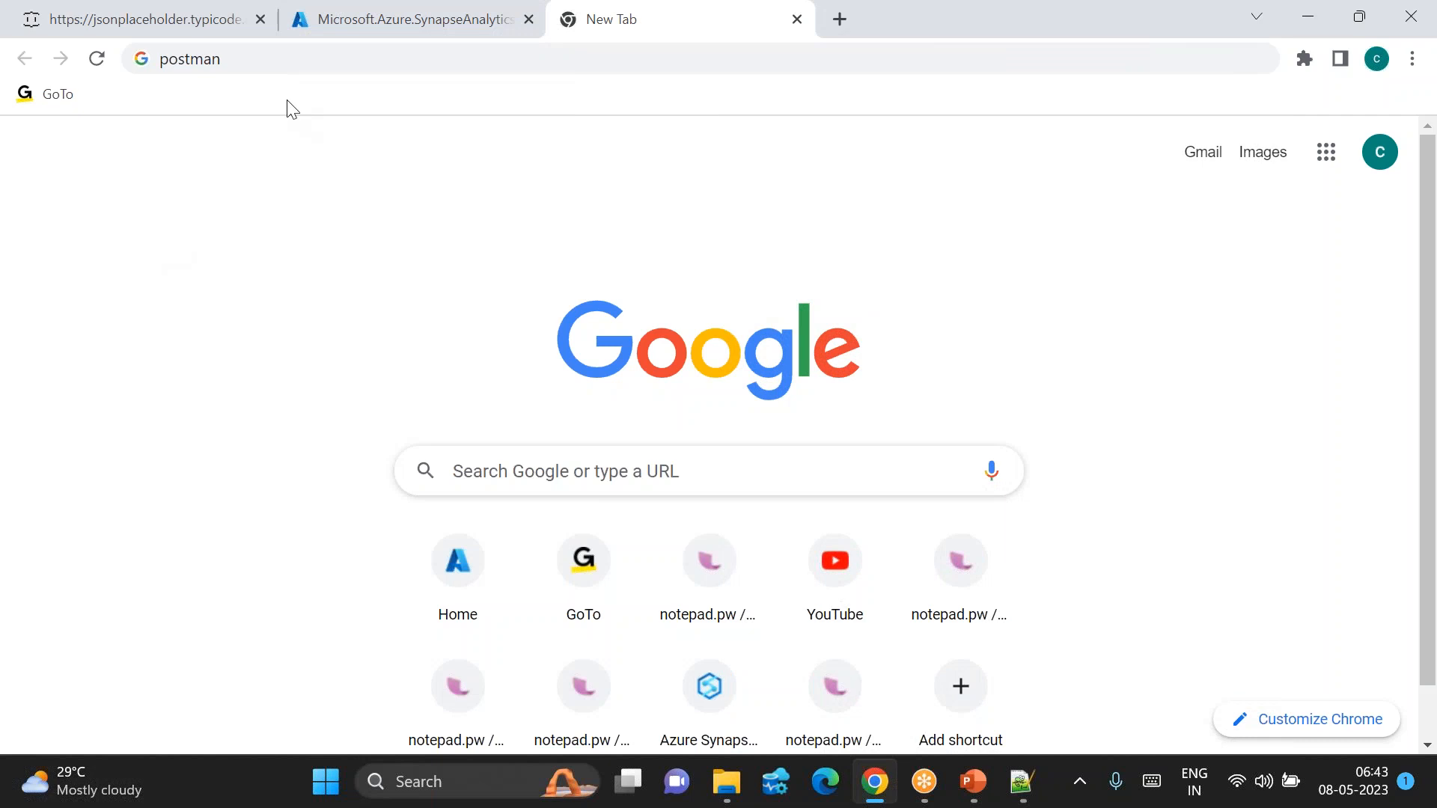
click(234, 54)
key(Return)
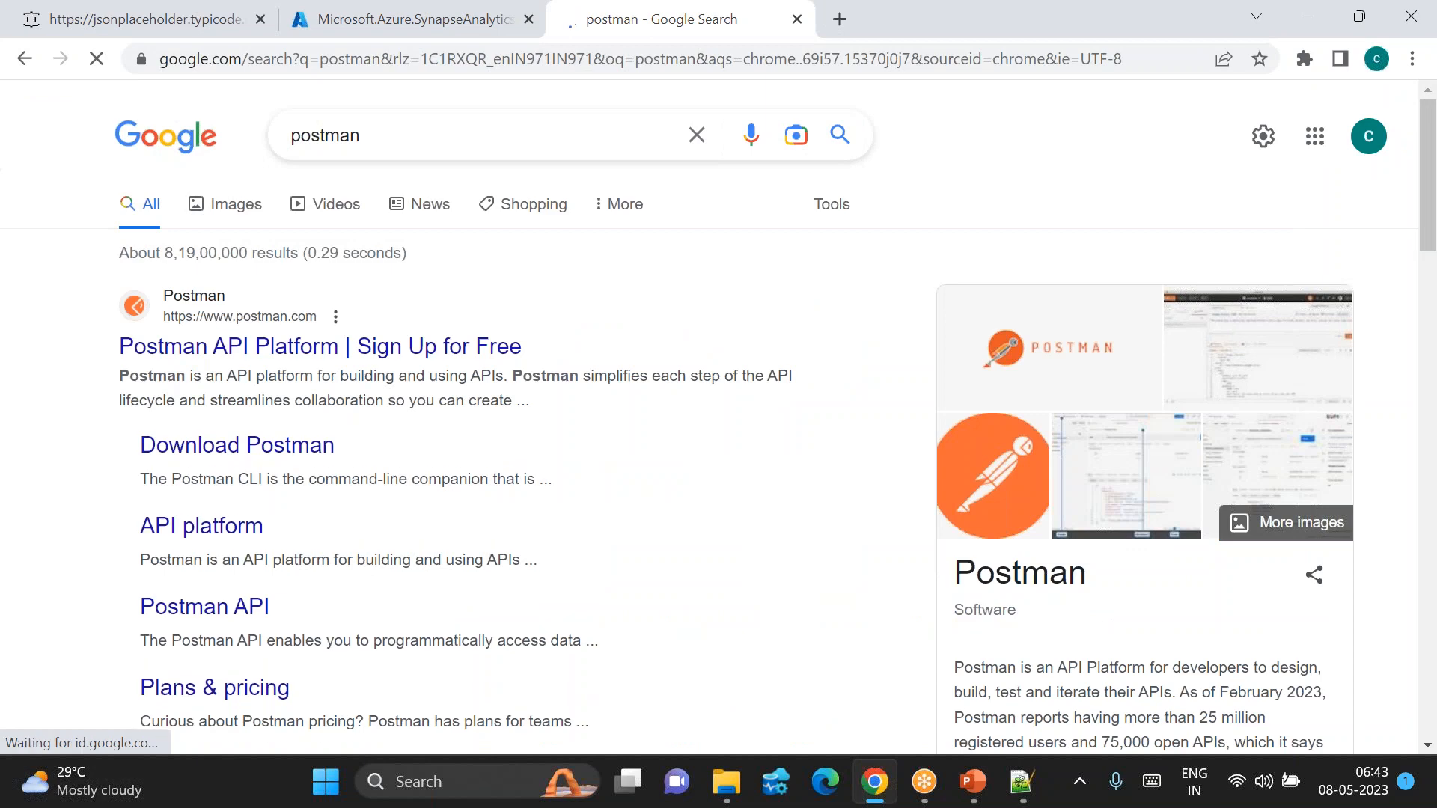
scroll(178, 356, down, 5)
scroll(320, 289, up, 4)
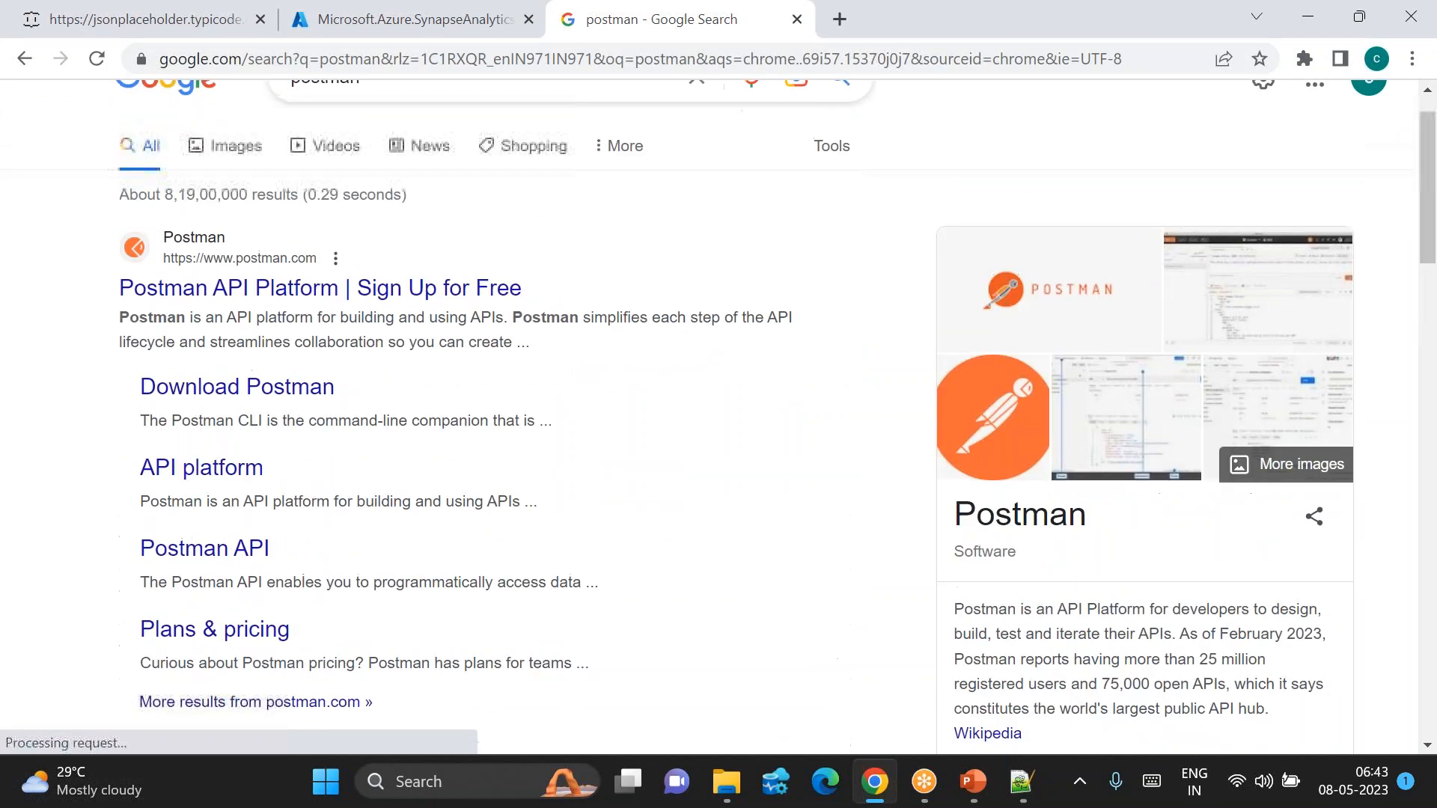
click(322, 324)
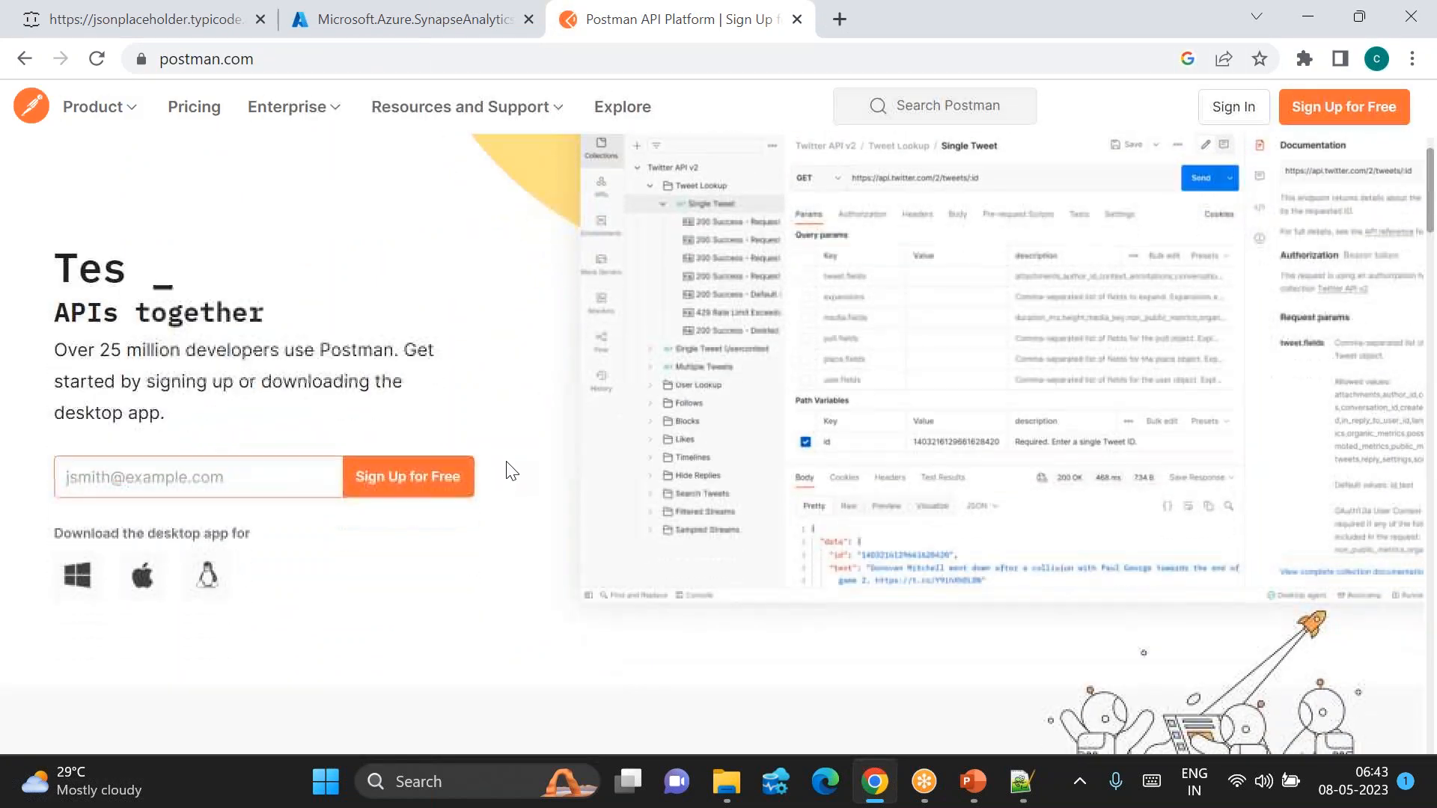
Step: Open Postman's sign-up form after briefly visiting the sign-in page
click(1237, 122)
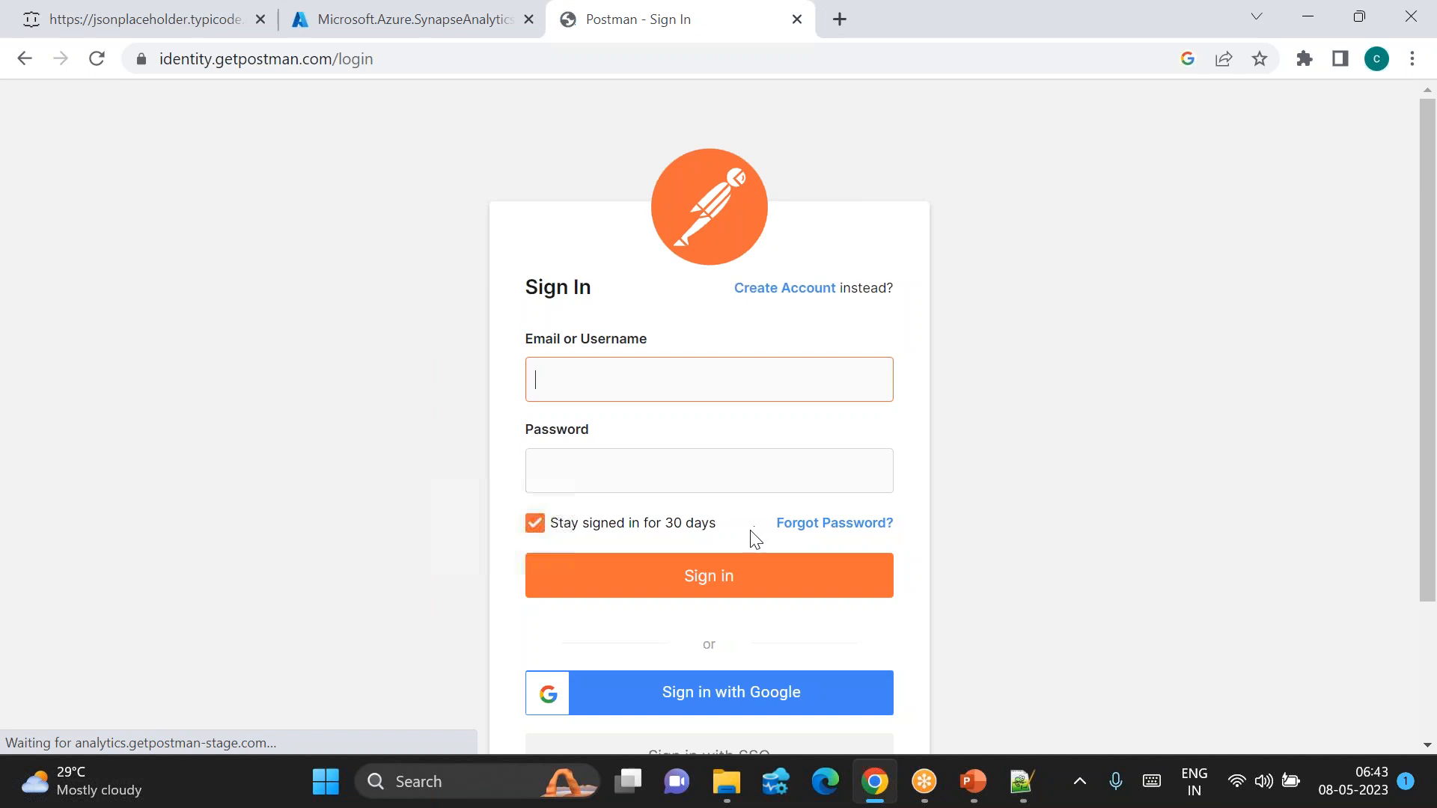
click(23, 62)
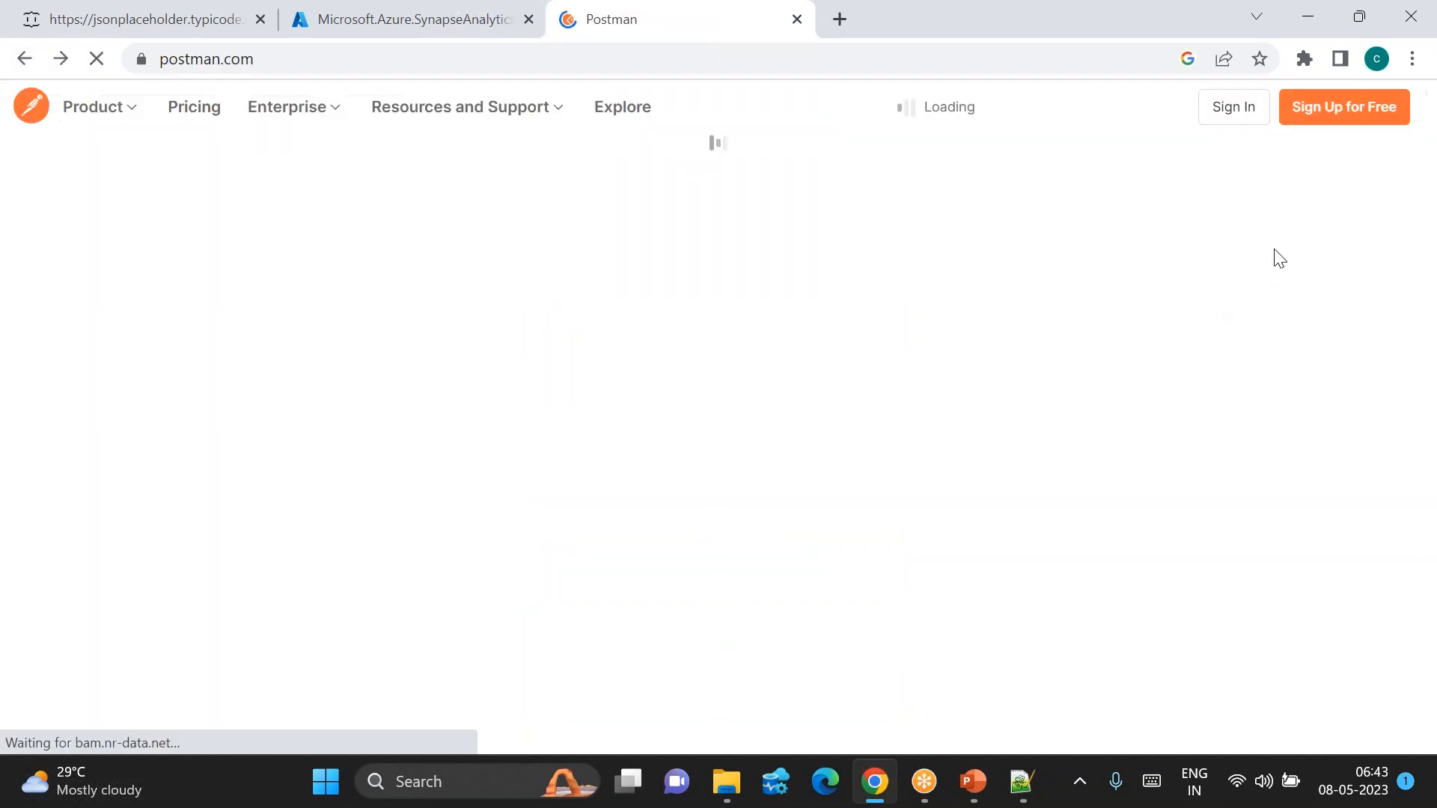
click(1345, 113)
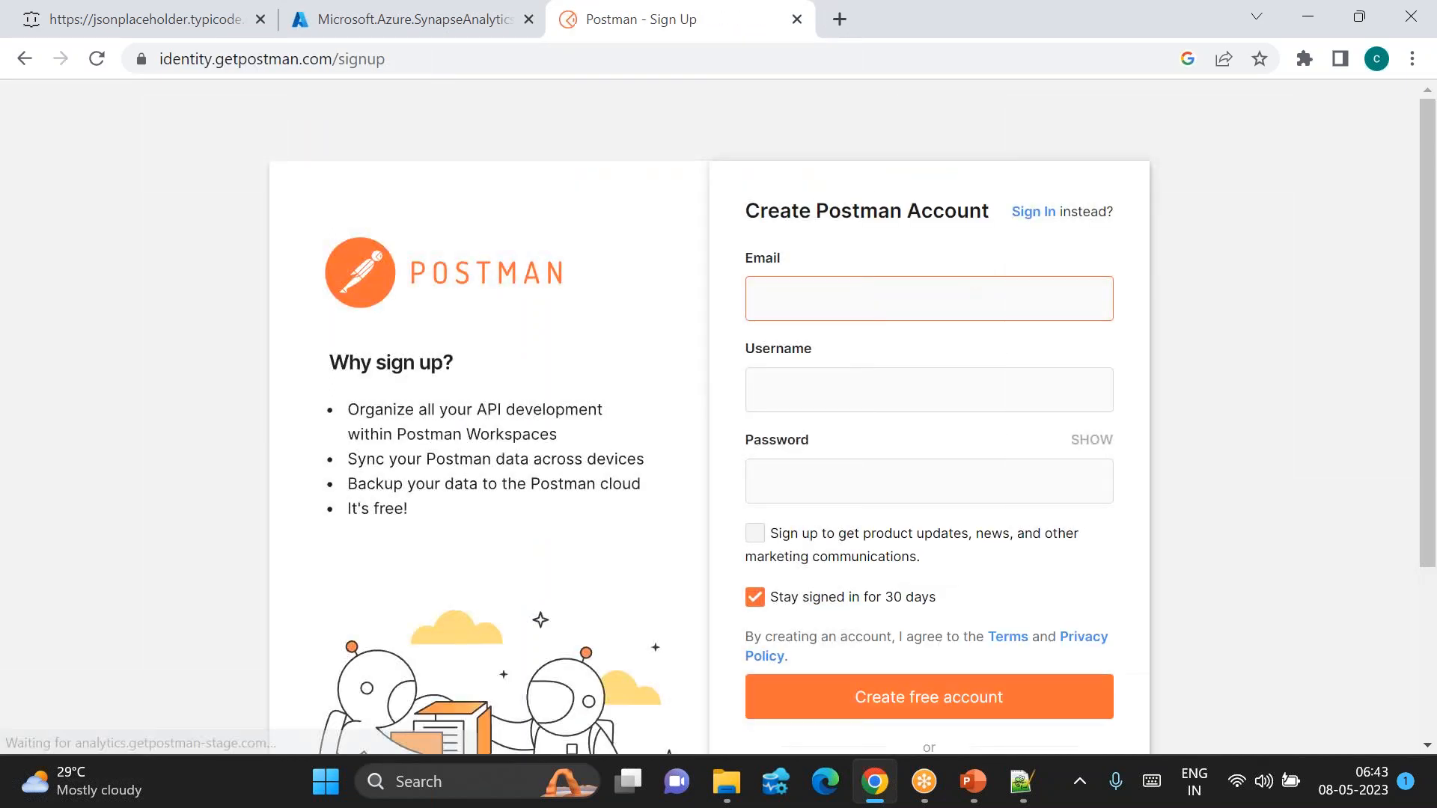
Step: Enter the e-mail, username and password, create the free account, and decline saving the password
click(841, 306)
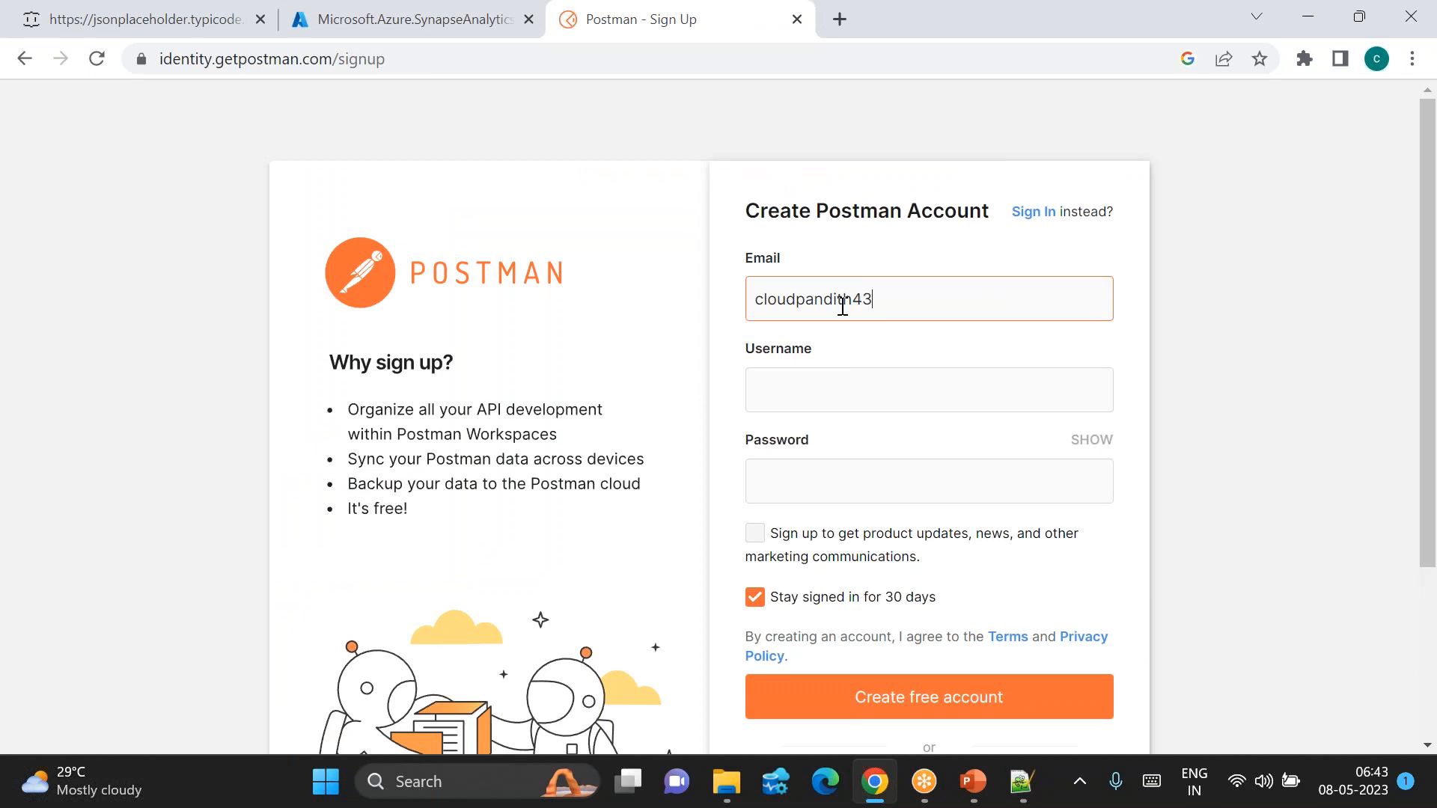
key(Tab)
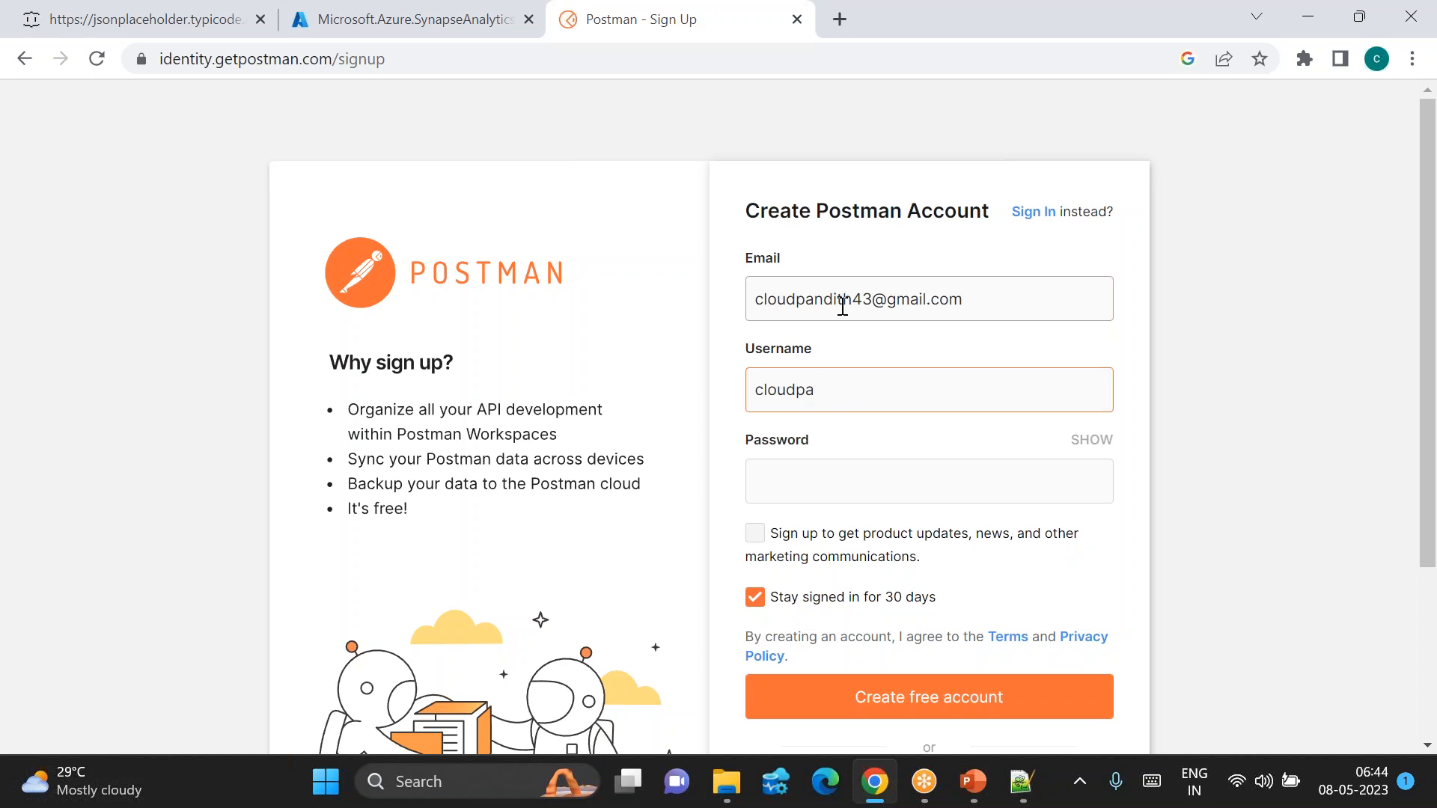
text(cloudpandith43)
key(Tab)
text(•••••••••••)
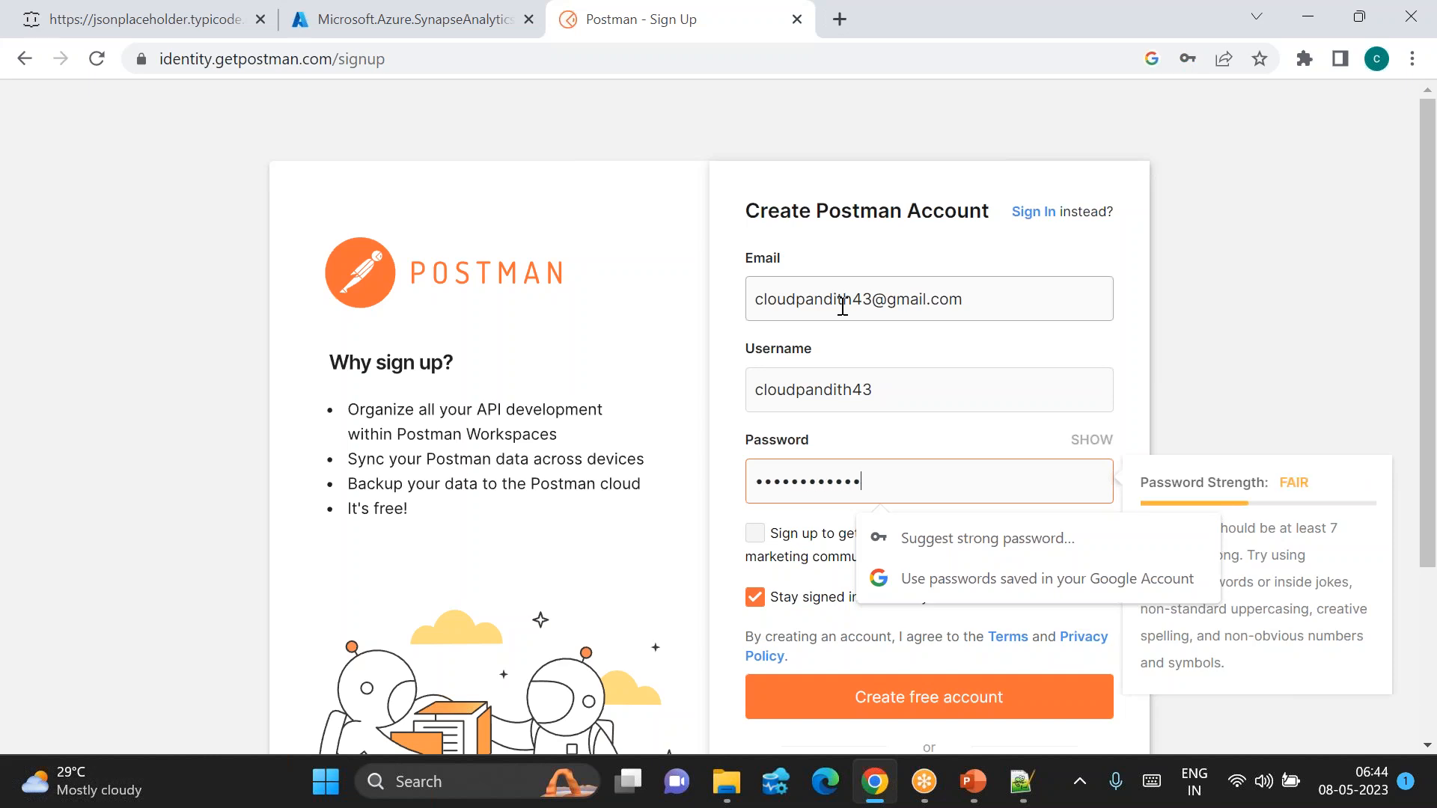
click(1105, 372)
scroll(1102, 372, down, 3)
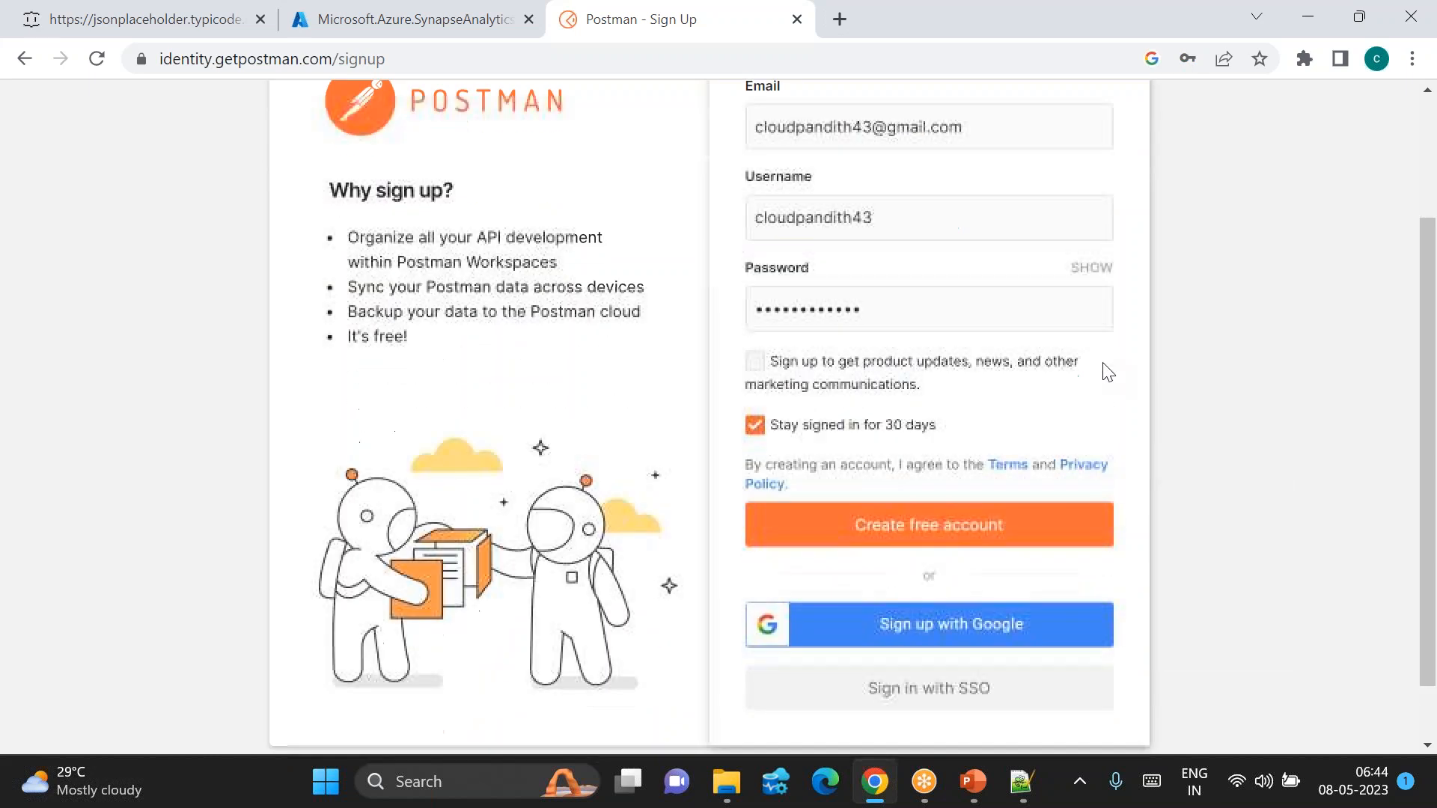
click(912, 513)
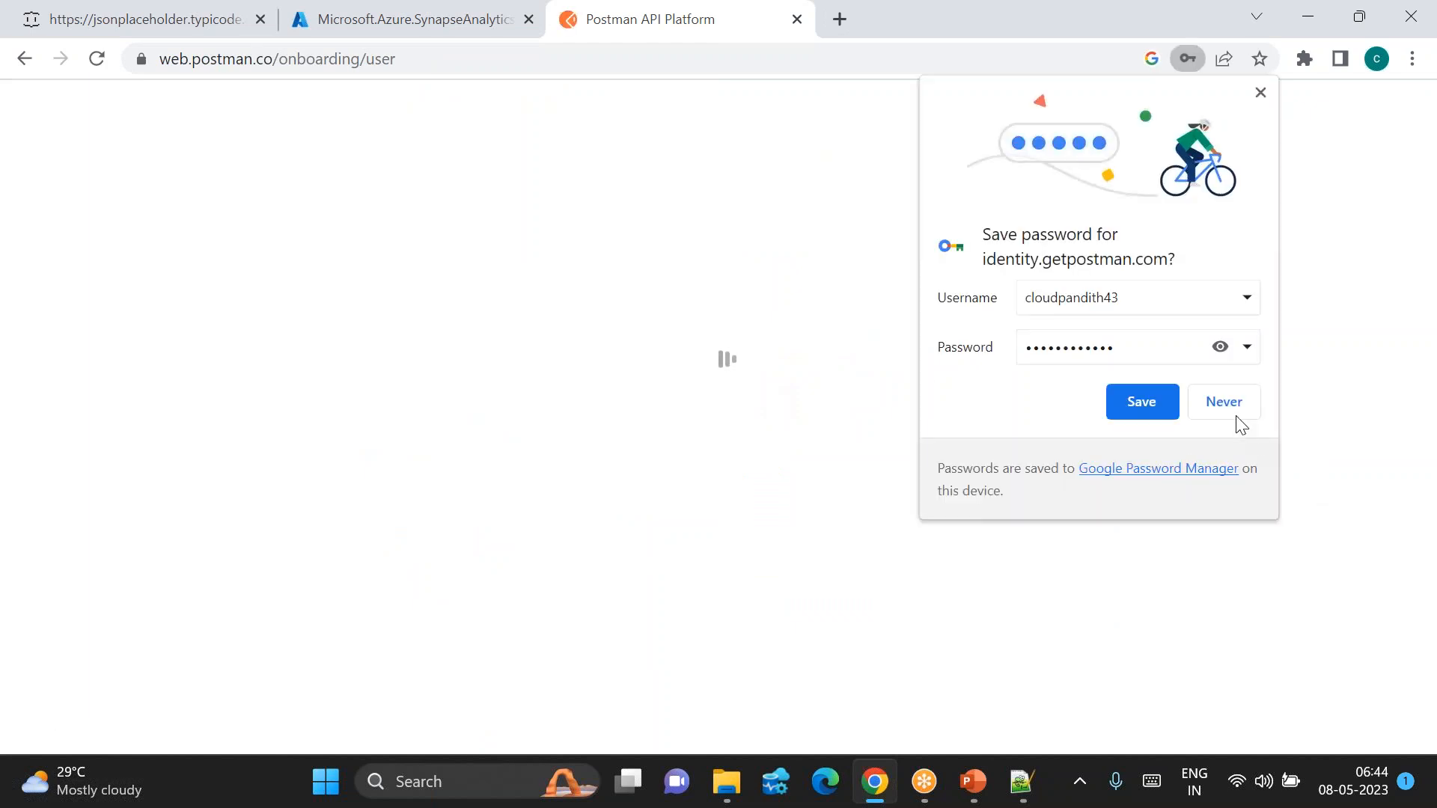
click(1232, 411)
Step: Enter a name, pick the Data Engineer/Scientist role, and continue past the welcome questions
click(378, 431)
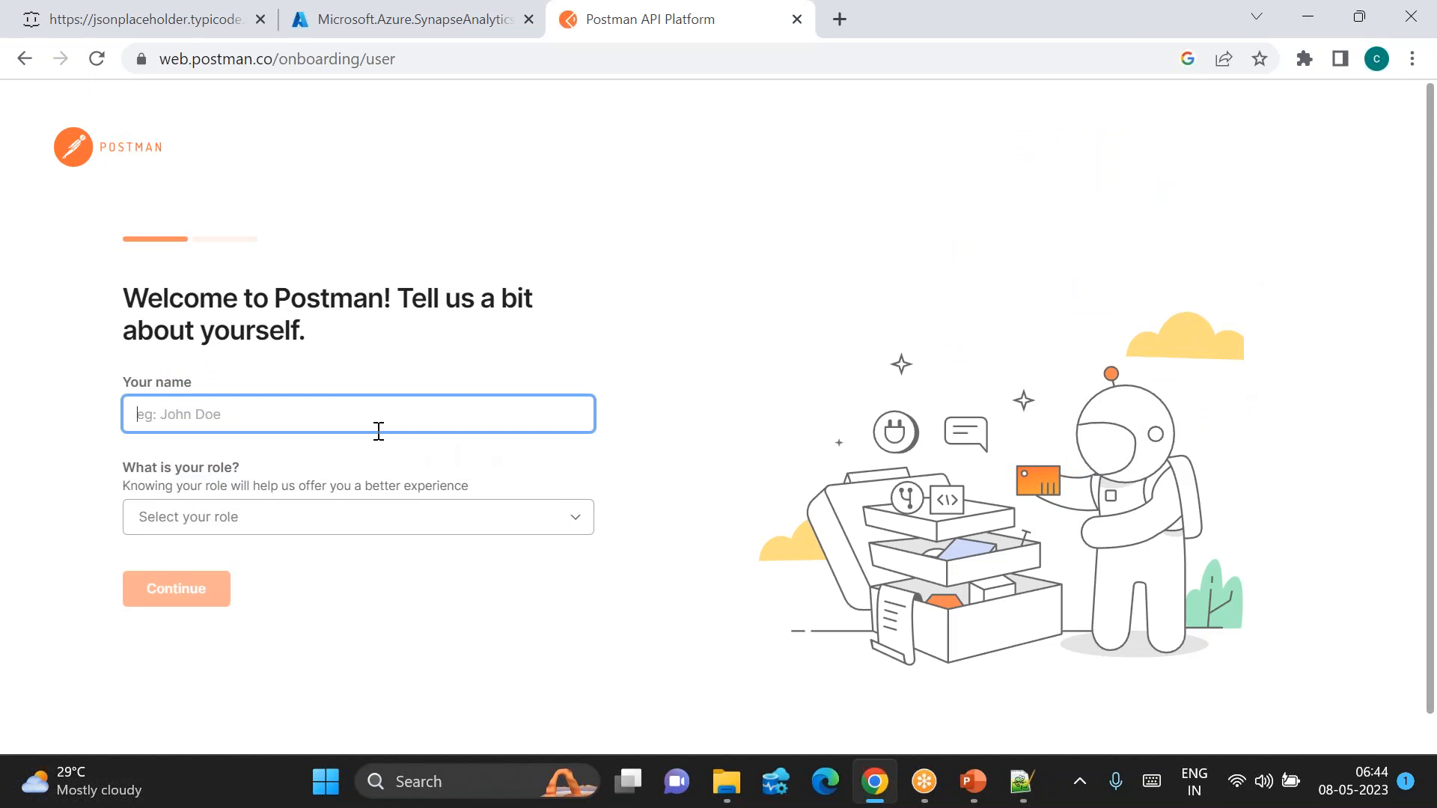
text(cloudpandith ms)
click(229, 521)
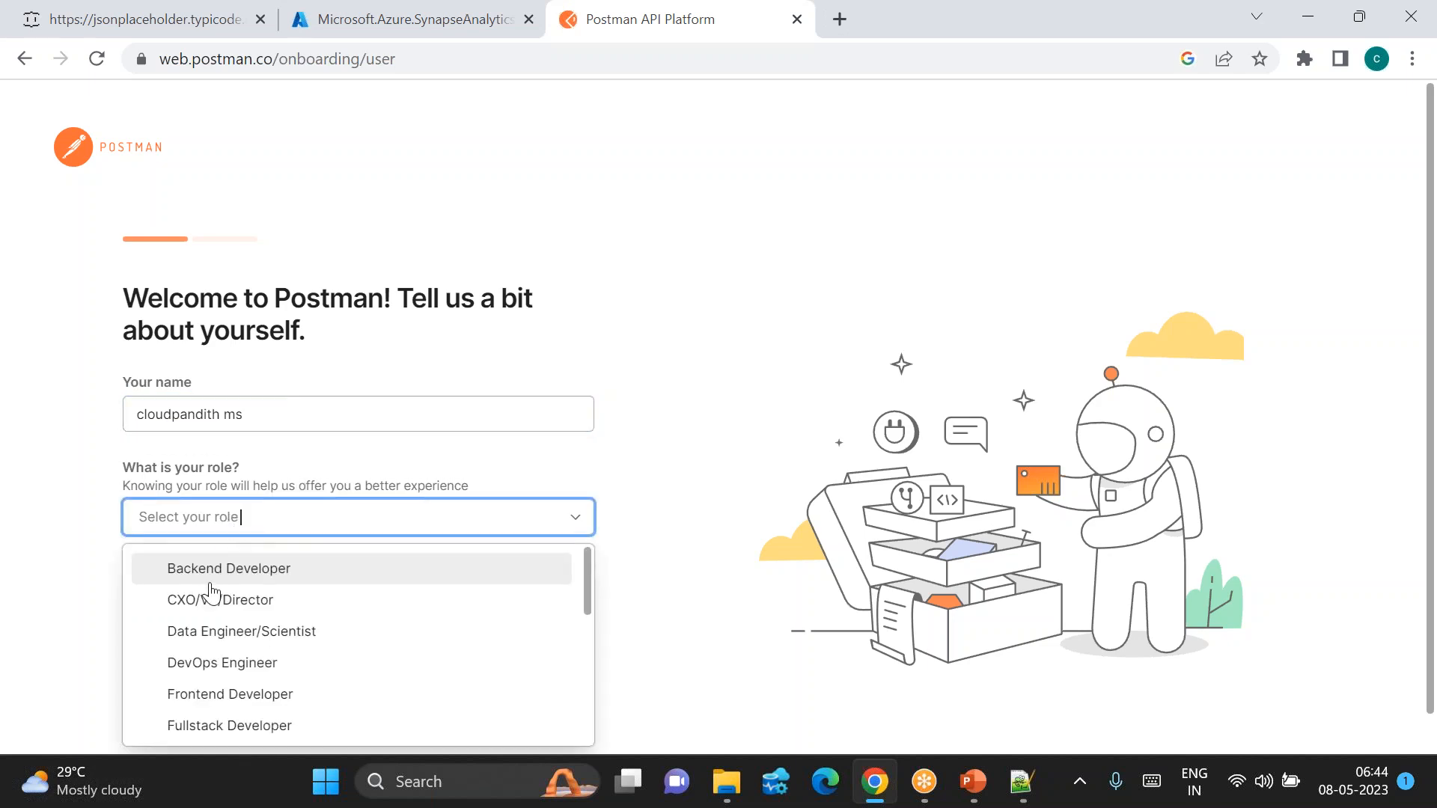
click(209, 630)
click(192, 599)
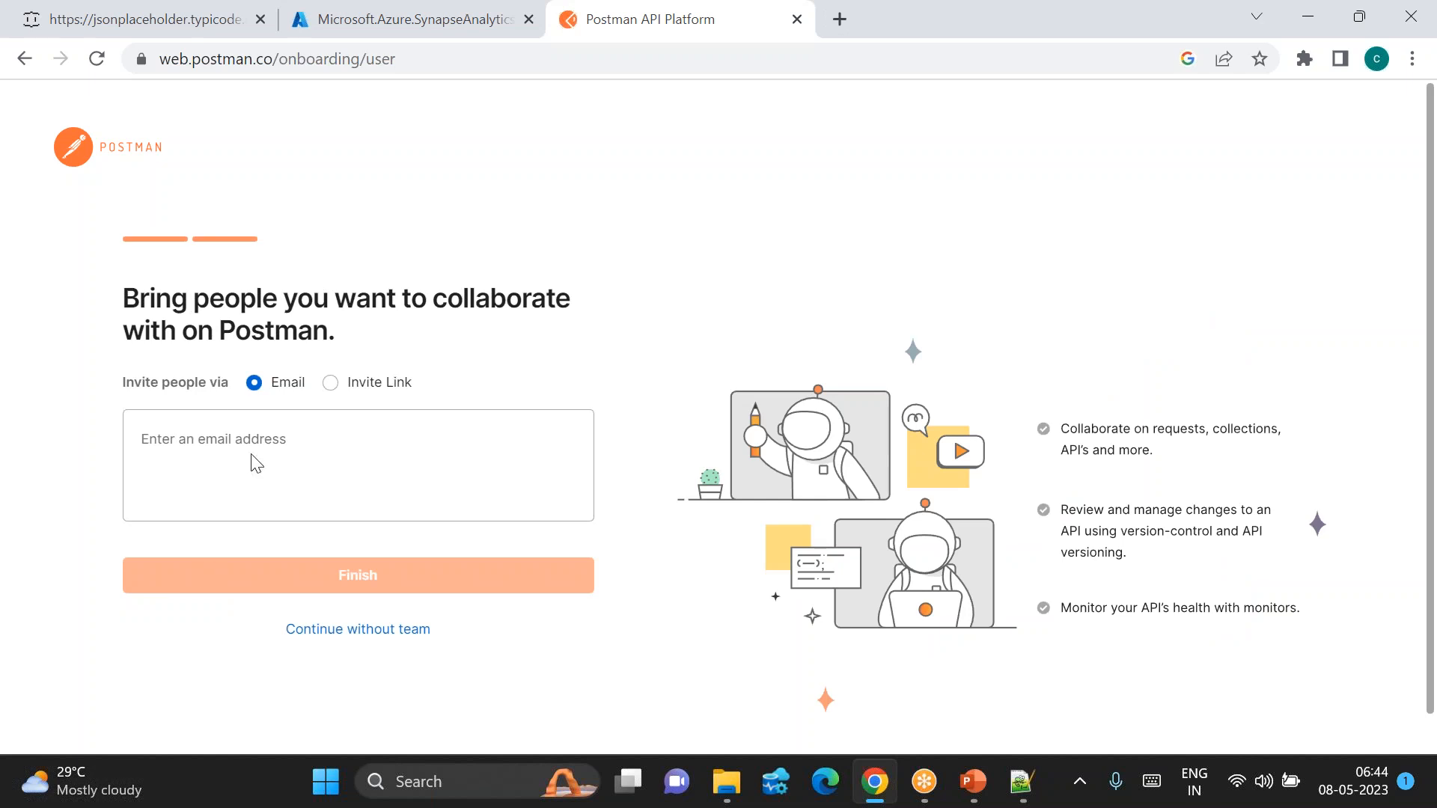
Step: Skip team invitations and dismiss the welcome pop-up and getting-started checklist
click(205, 438)
drag(270, 434, 395, 546)
click(366, 634)
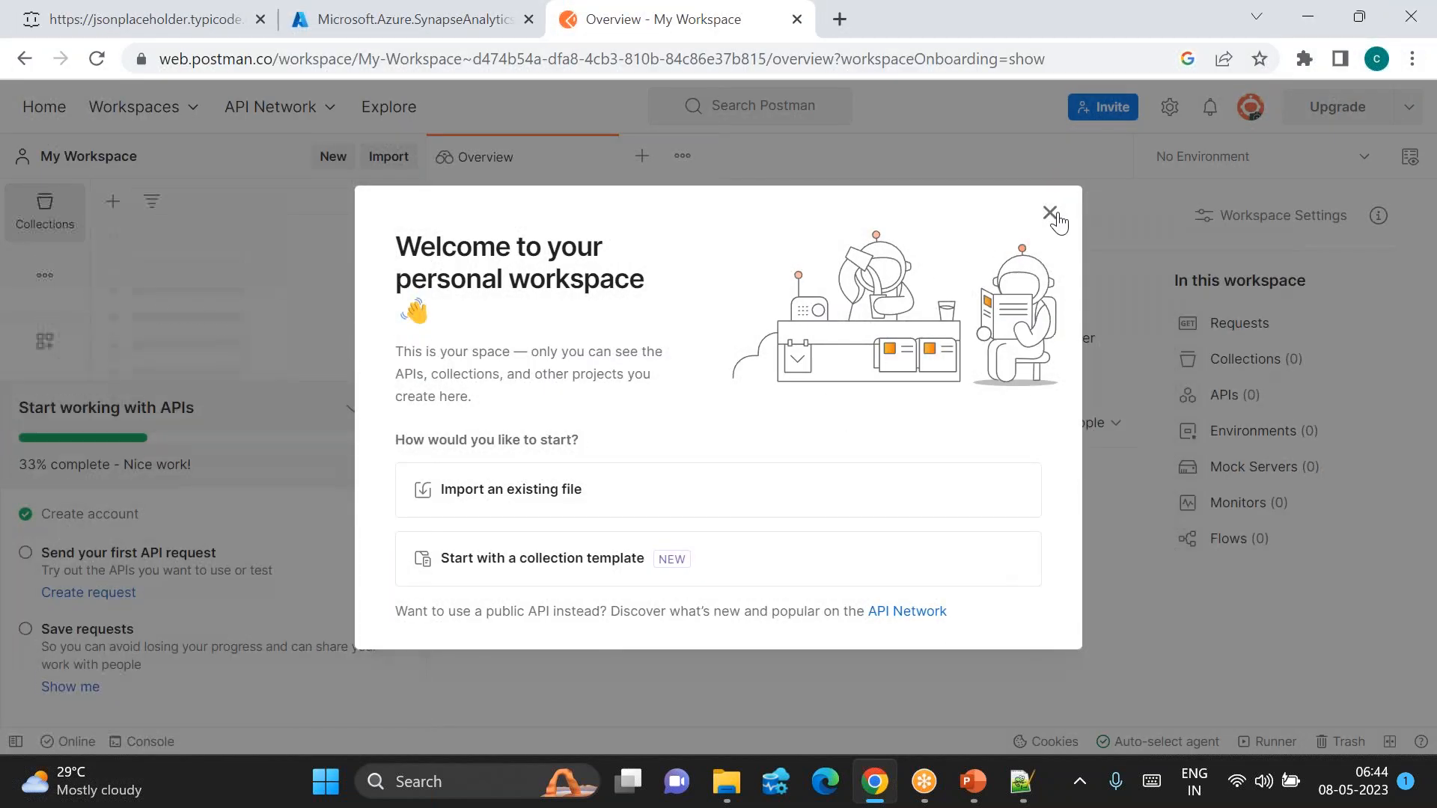
click(1049, 212)
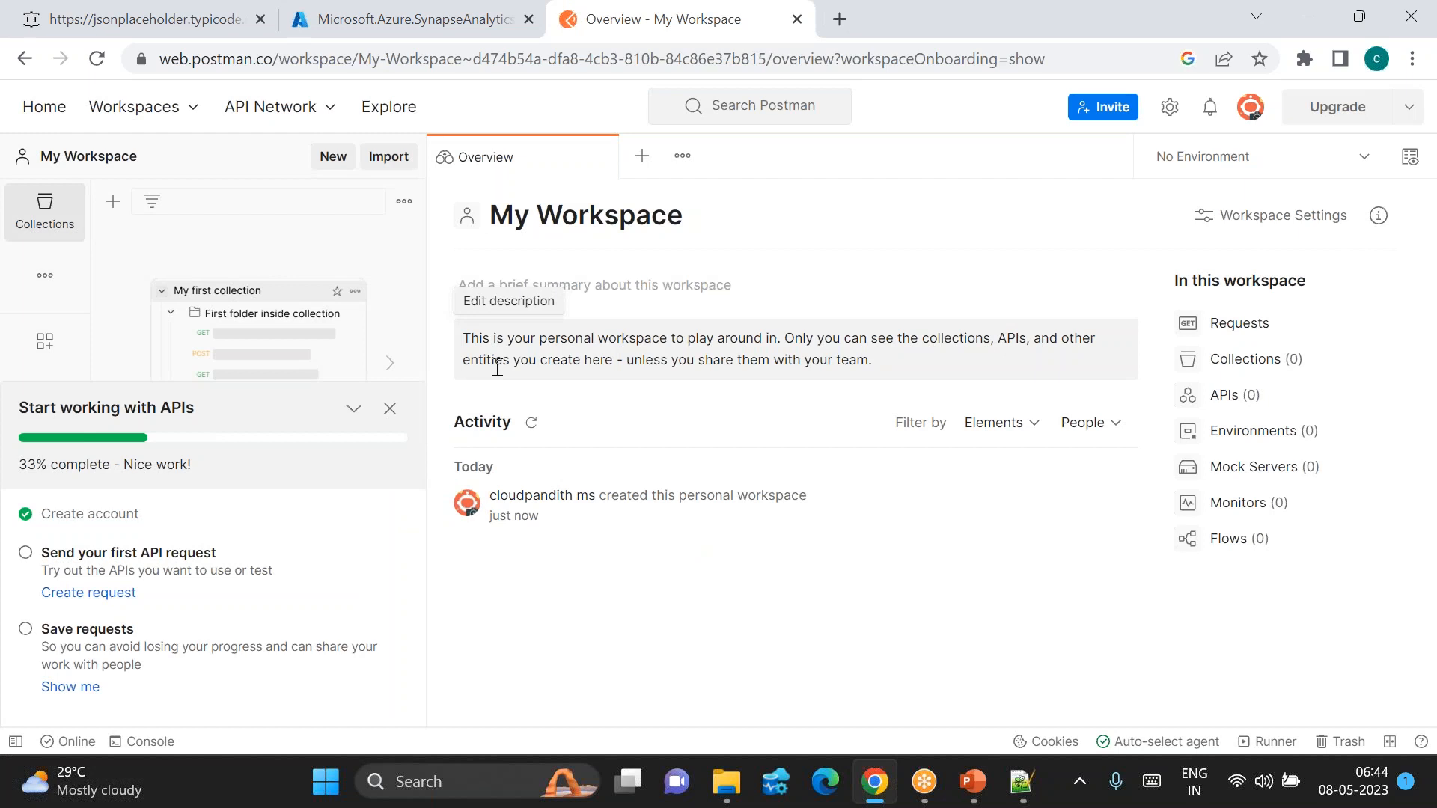
click(390, 409)
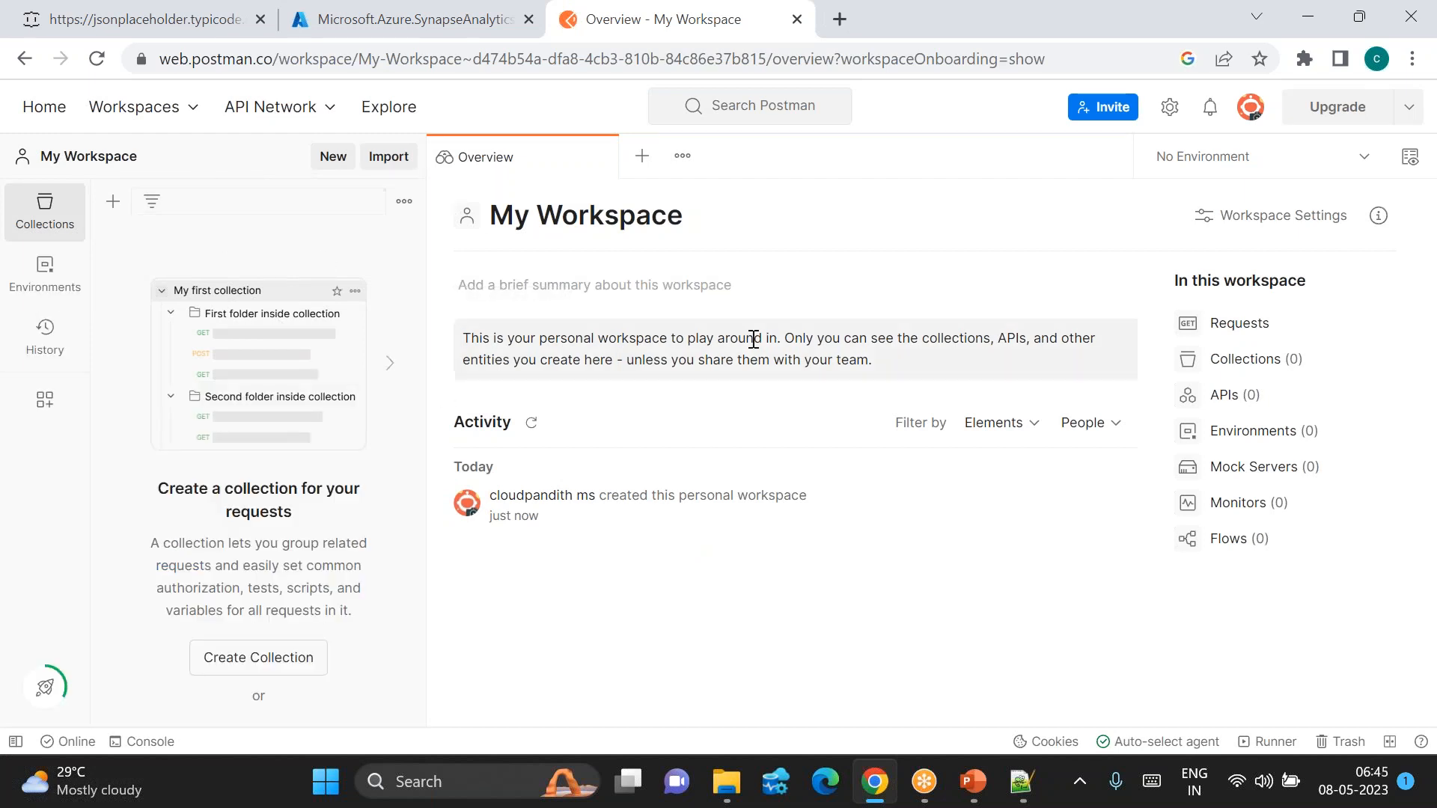
click(651, 160)
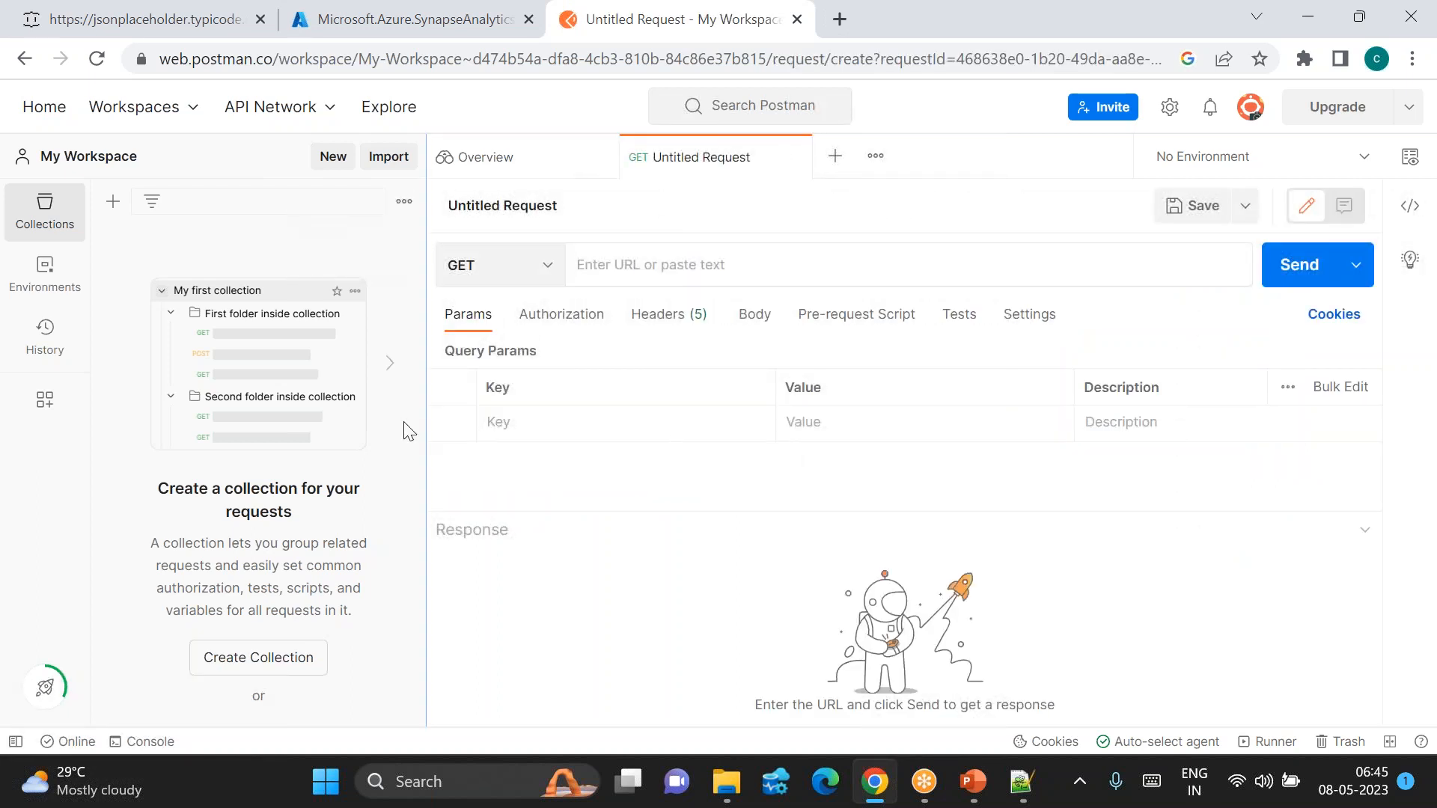
click(157, 17)
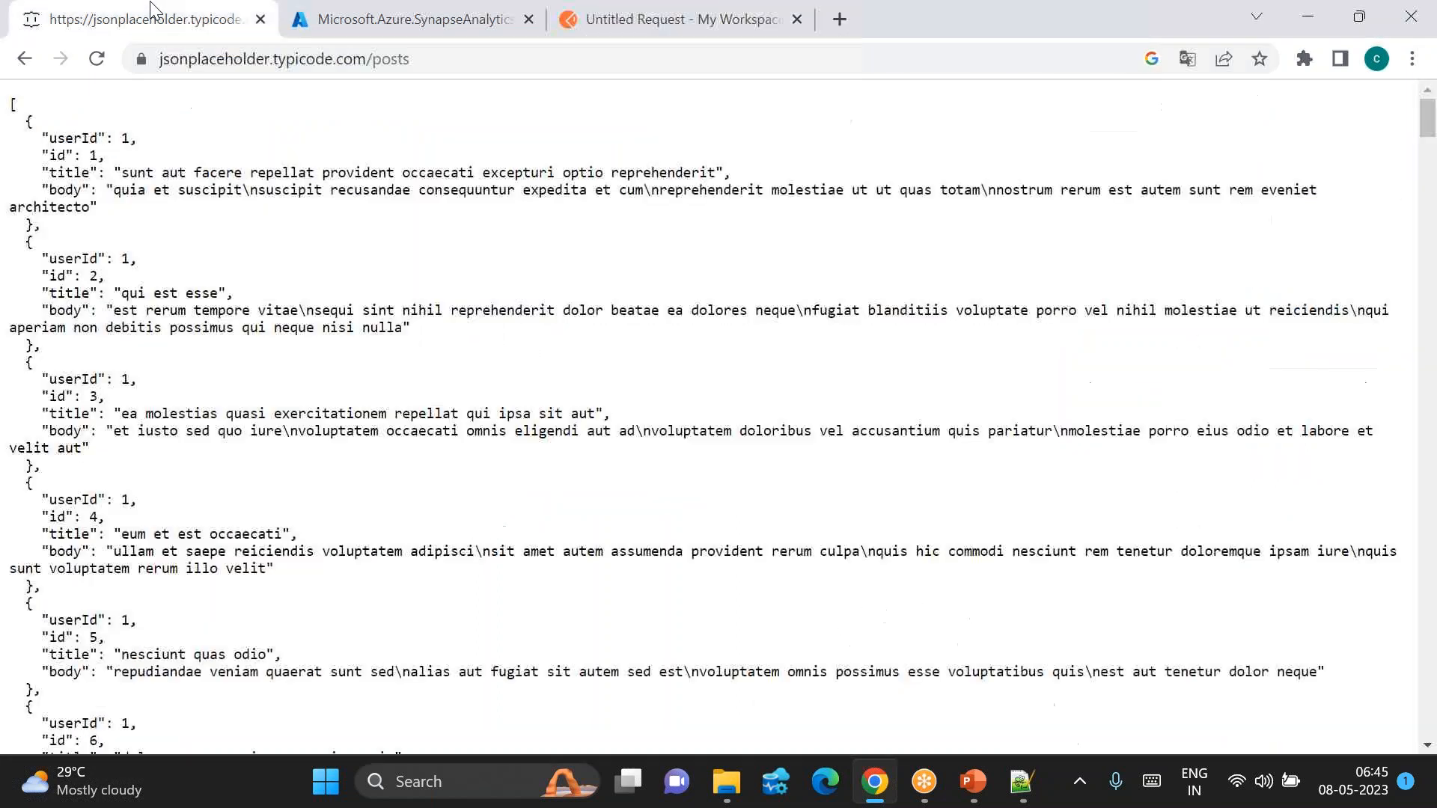
click(242, 49)
key(ctrl+c)
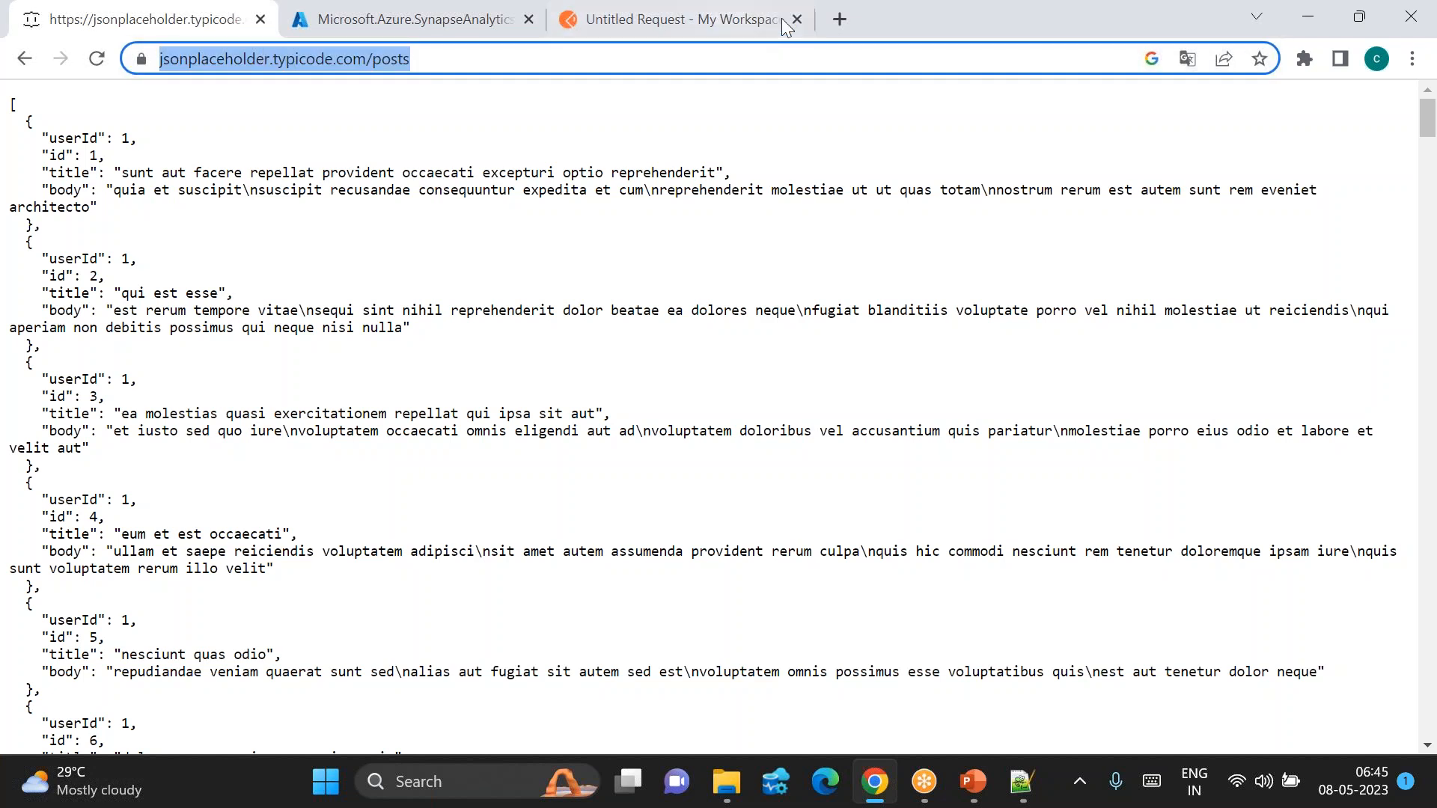
click(757, 38)
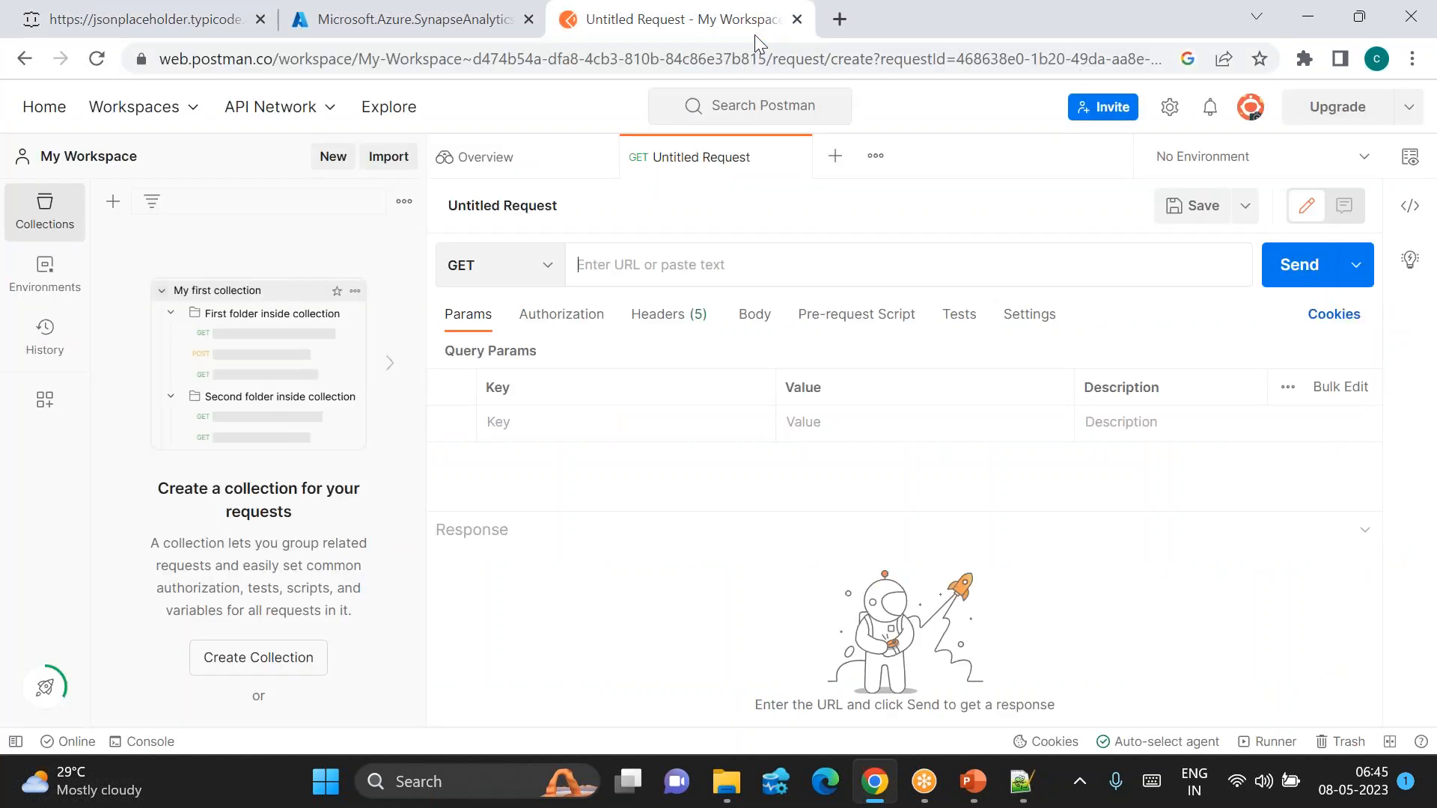
key(ctrl+v)
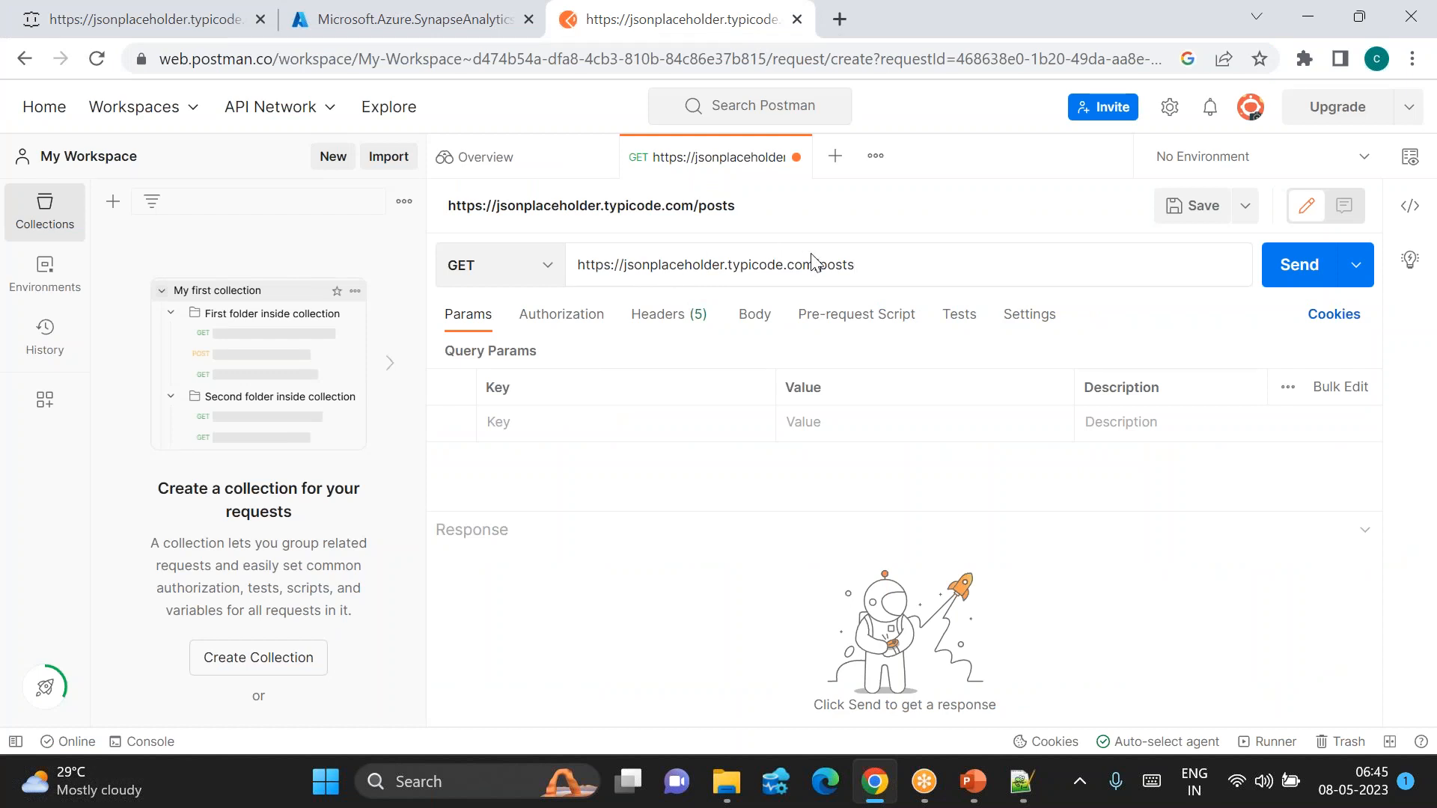
Step: Set the request's authorization type to No Auth
click(577, 317)
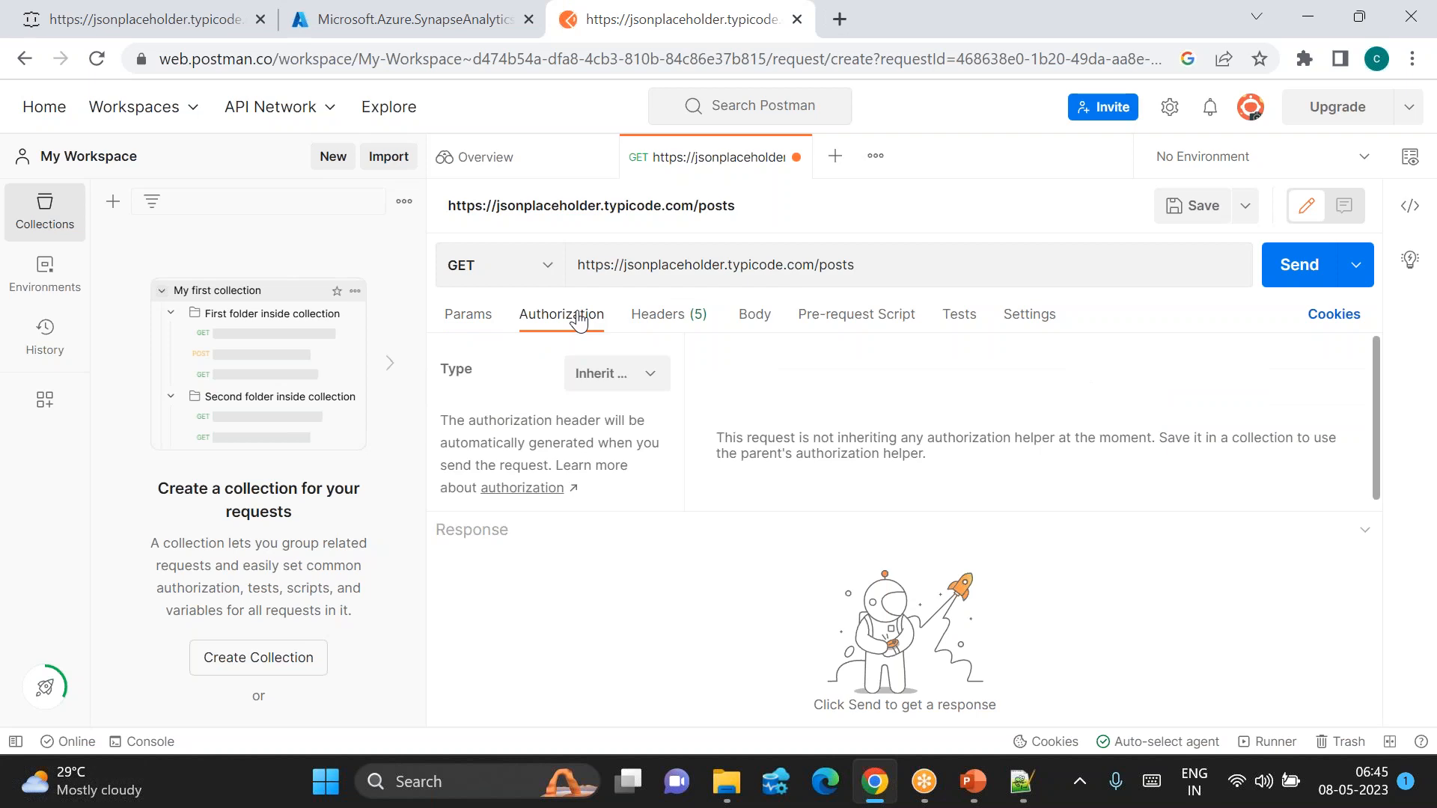
click(637, 393)
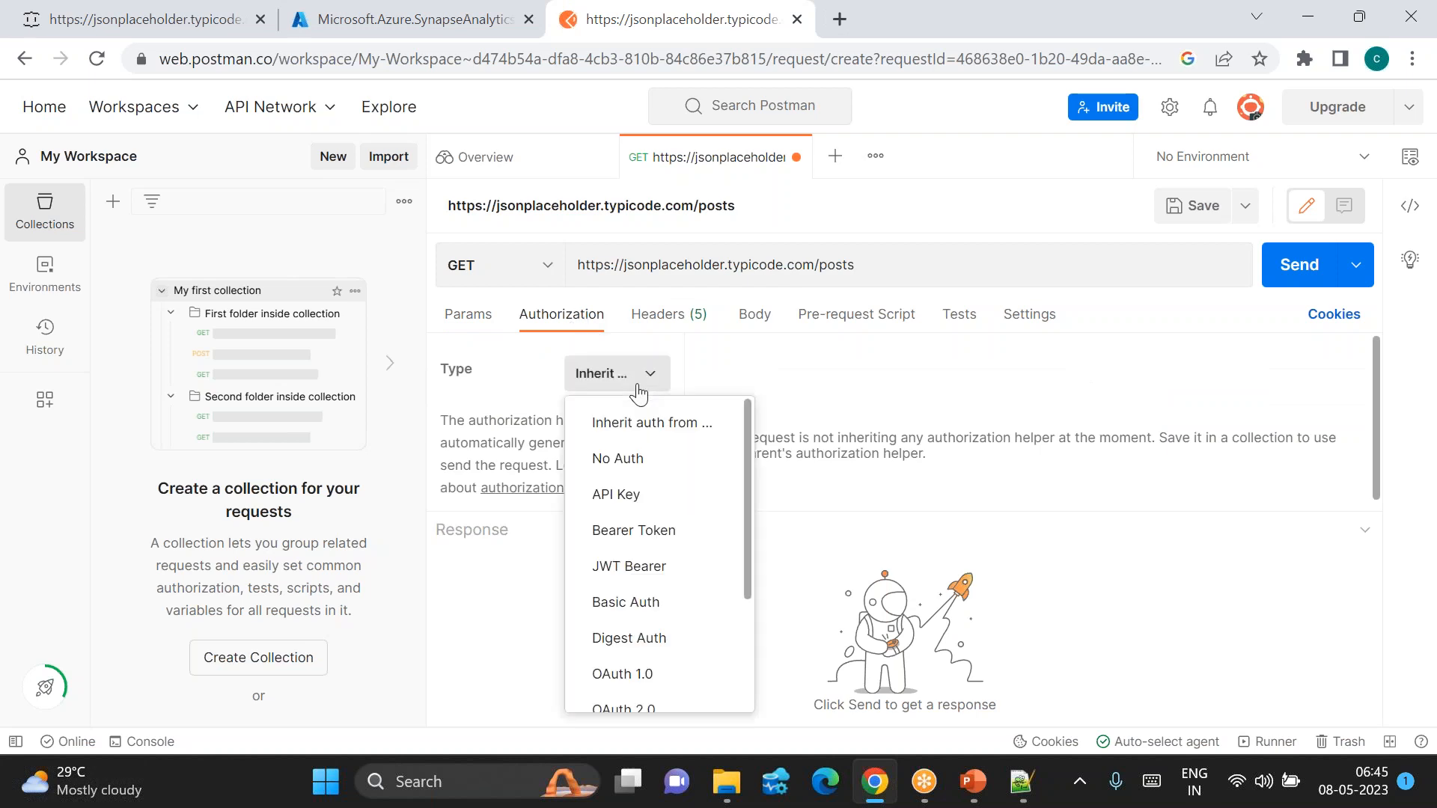
scroll(630, 521, down, 3)
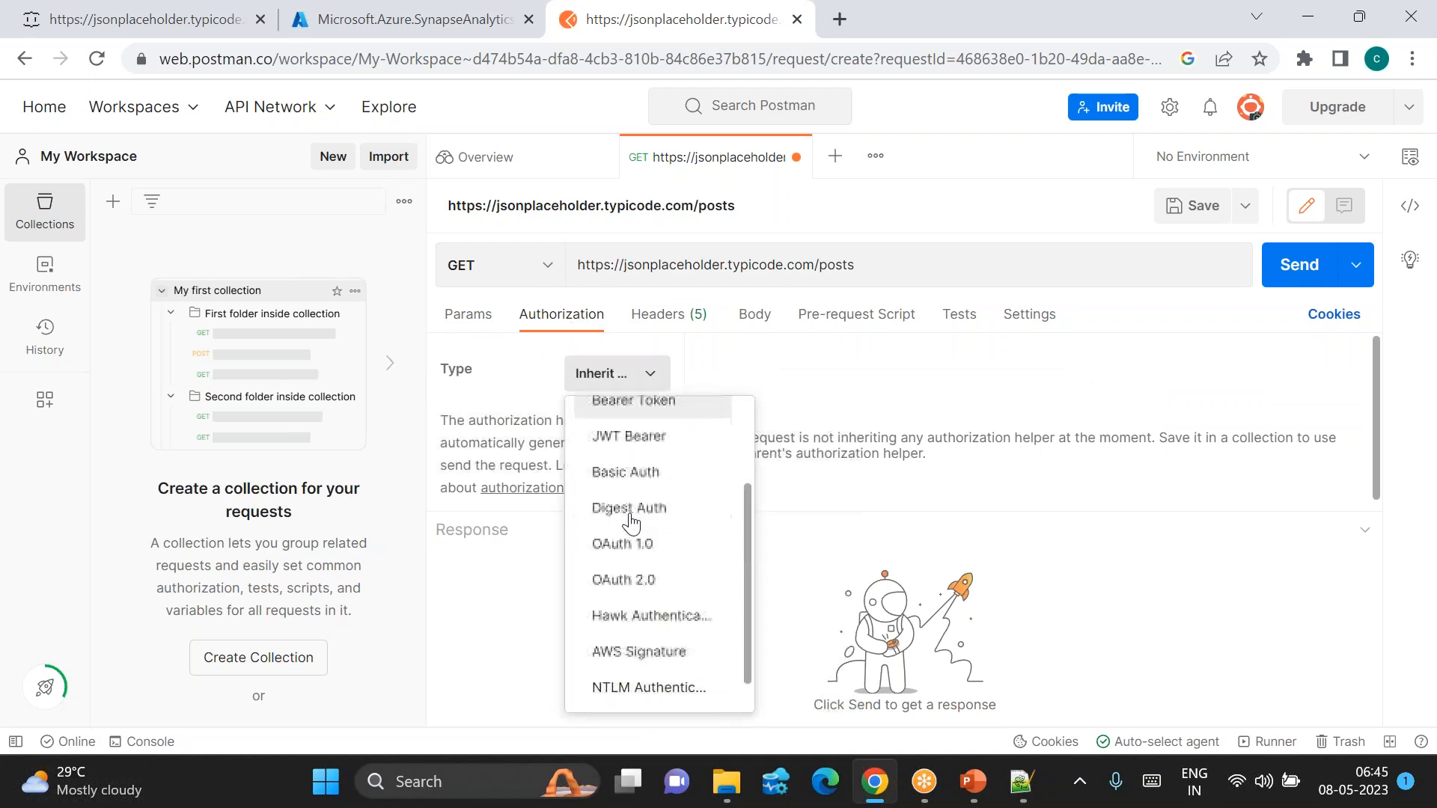
scroll(627, 599, up, 3)
scroll(627, 577, down, 3)
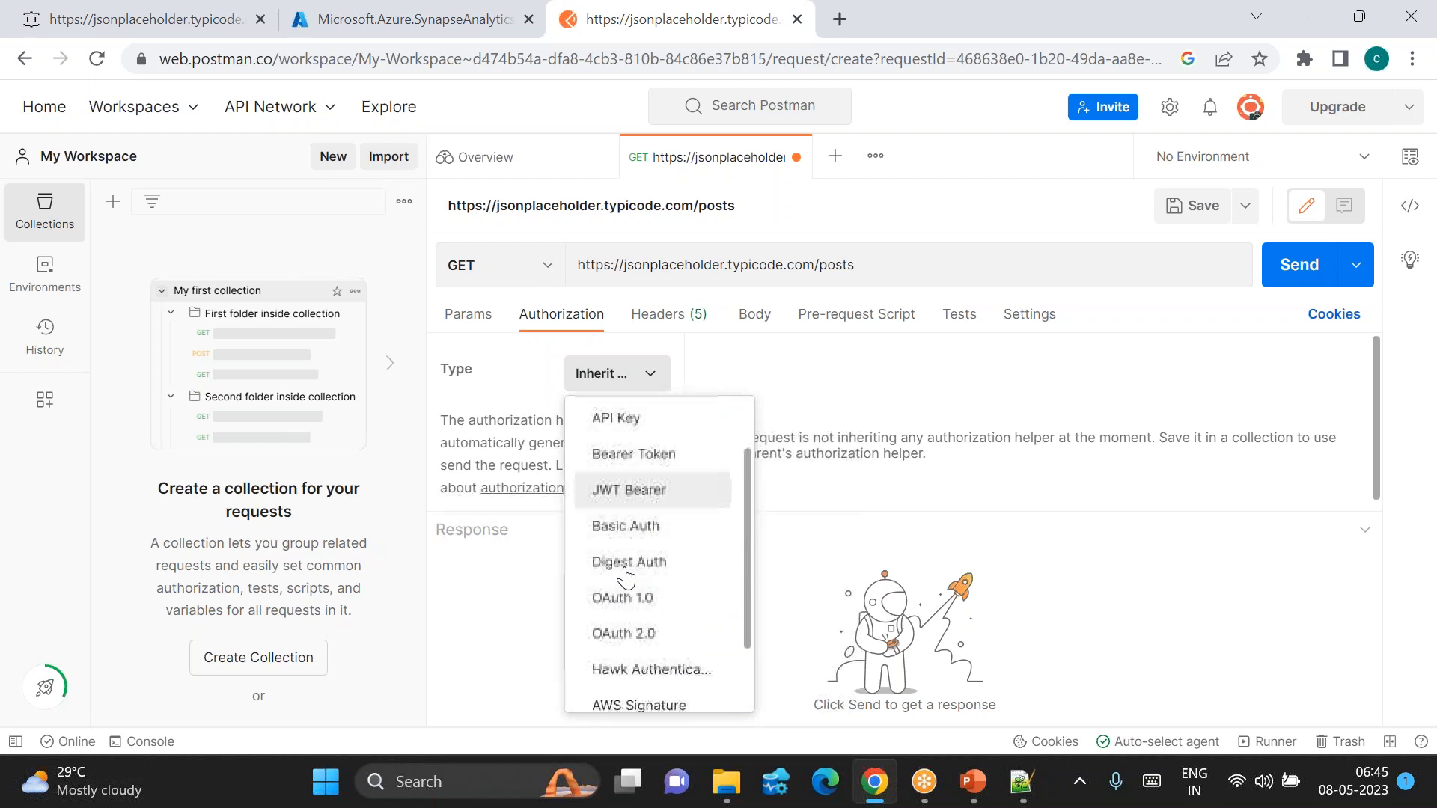
scroll(627, 576, up, 3)
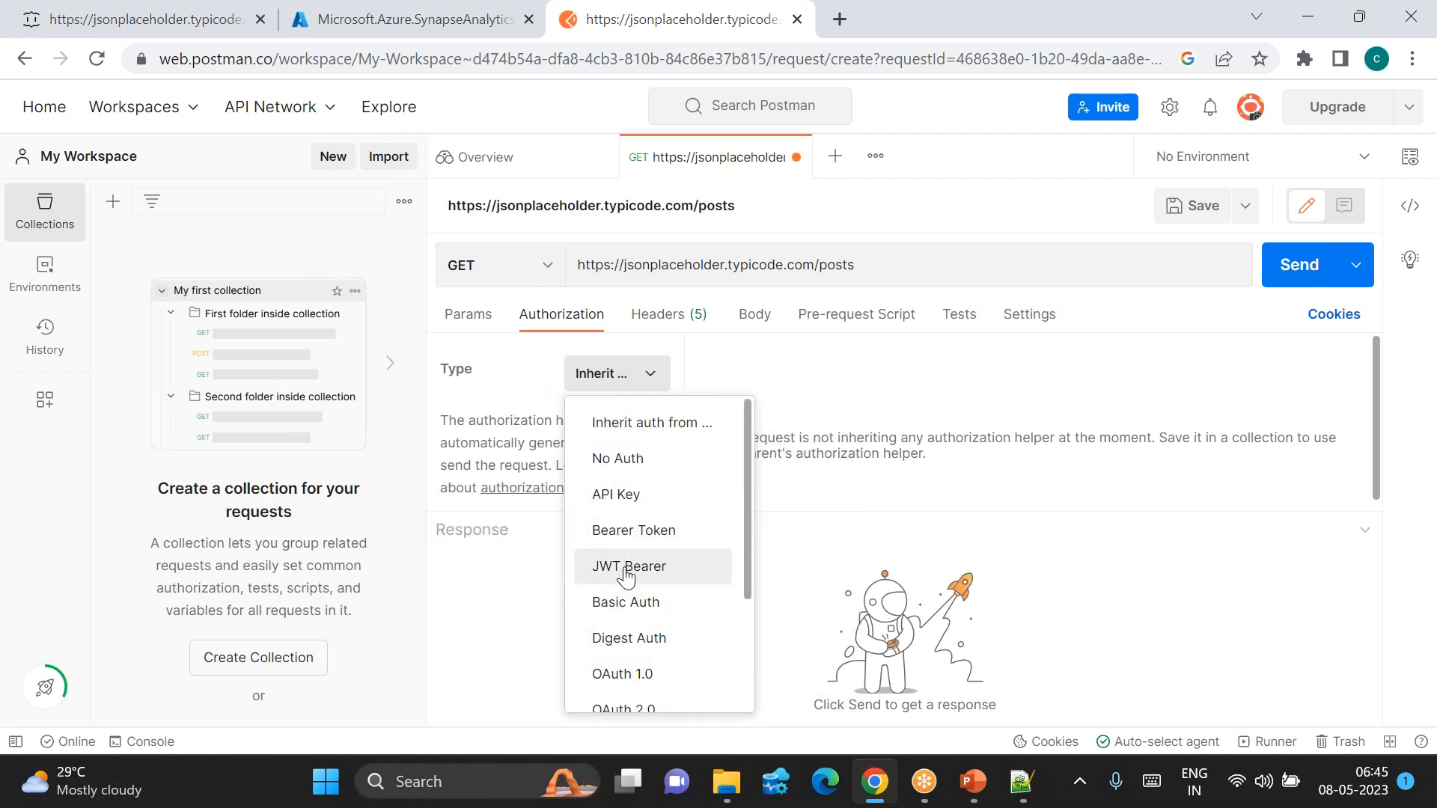
click(612, 459)
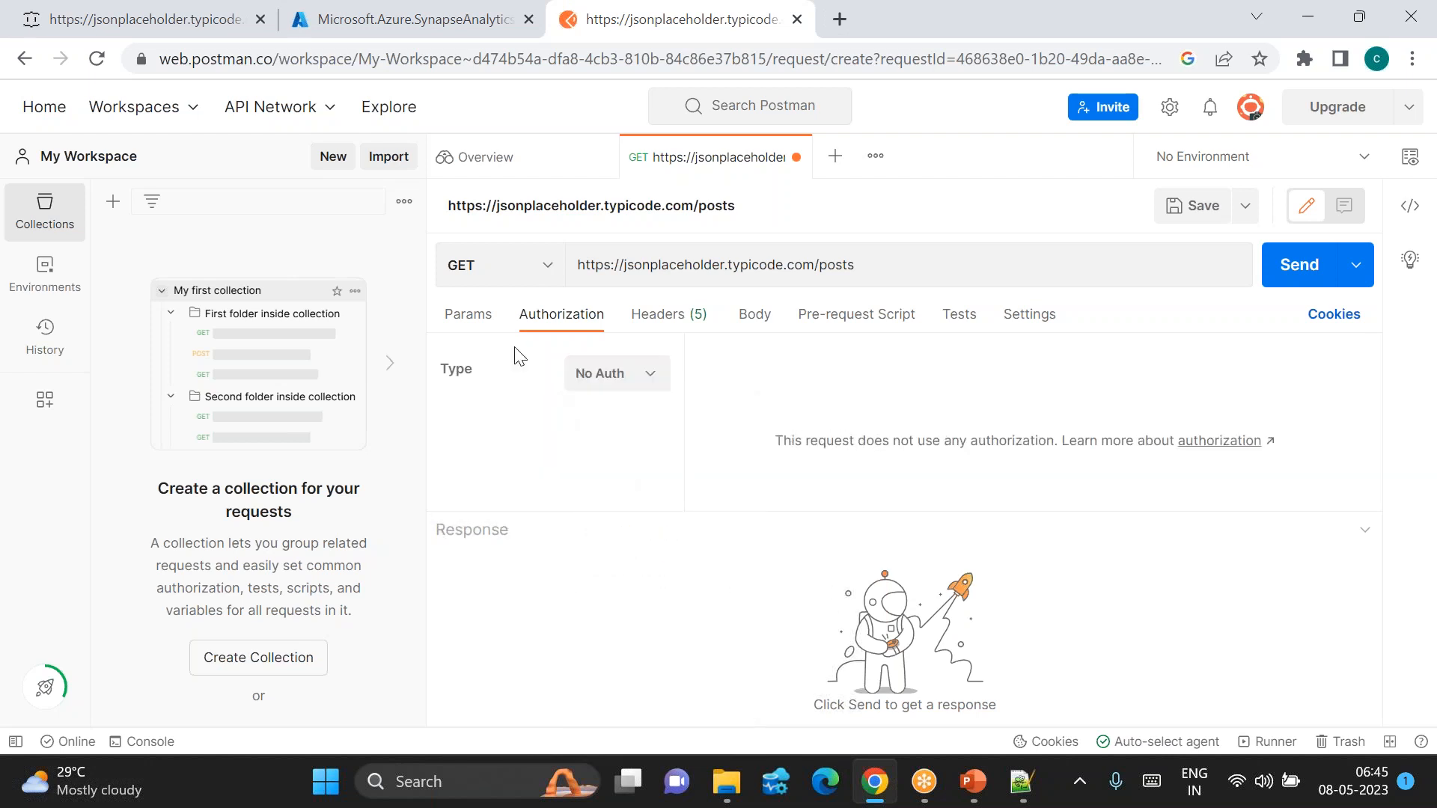
click(478, 314)
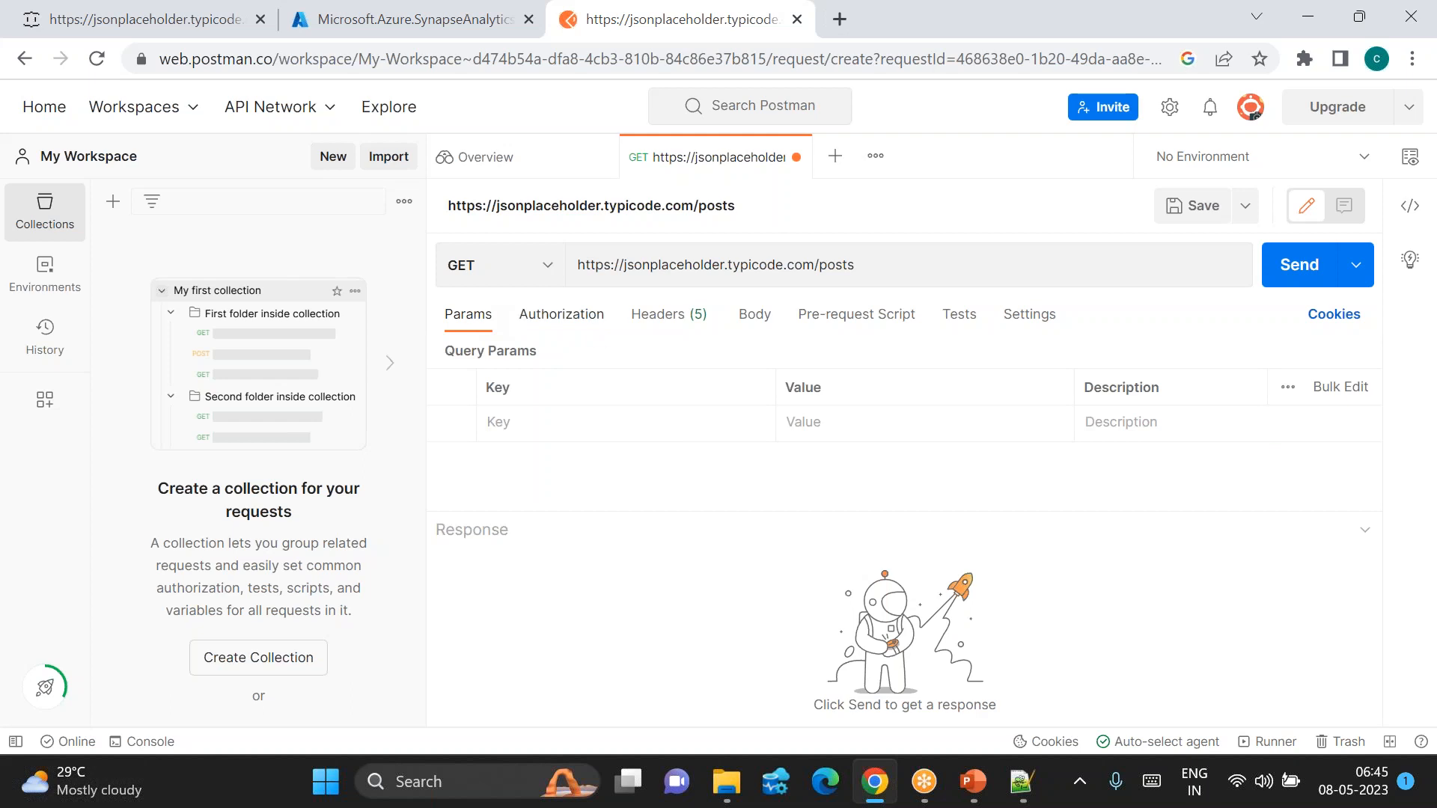
Step: Send the GET request (200 OK, 27.84 KB) and switch authorization to API Key
click(1329, 268)
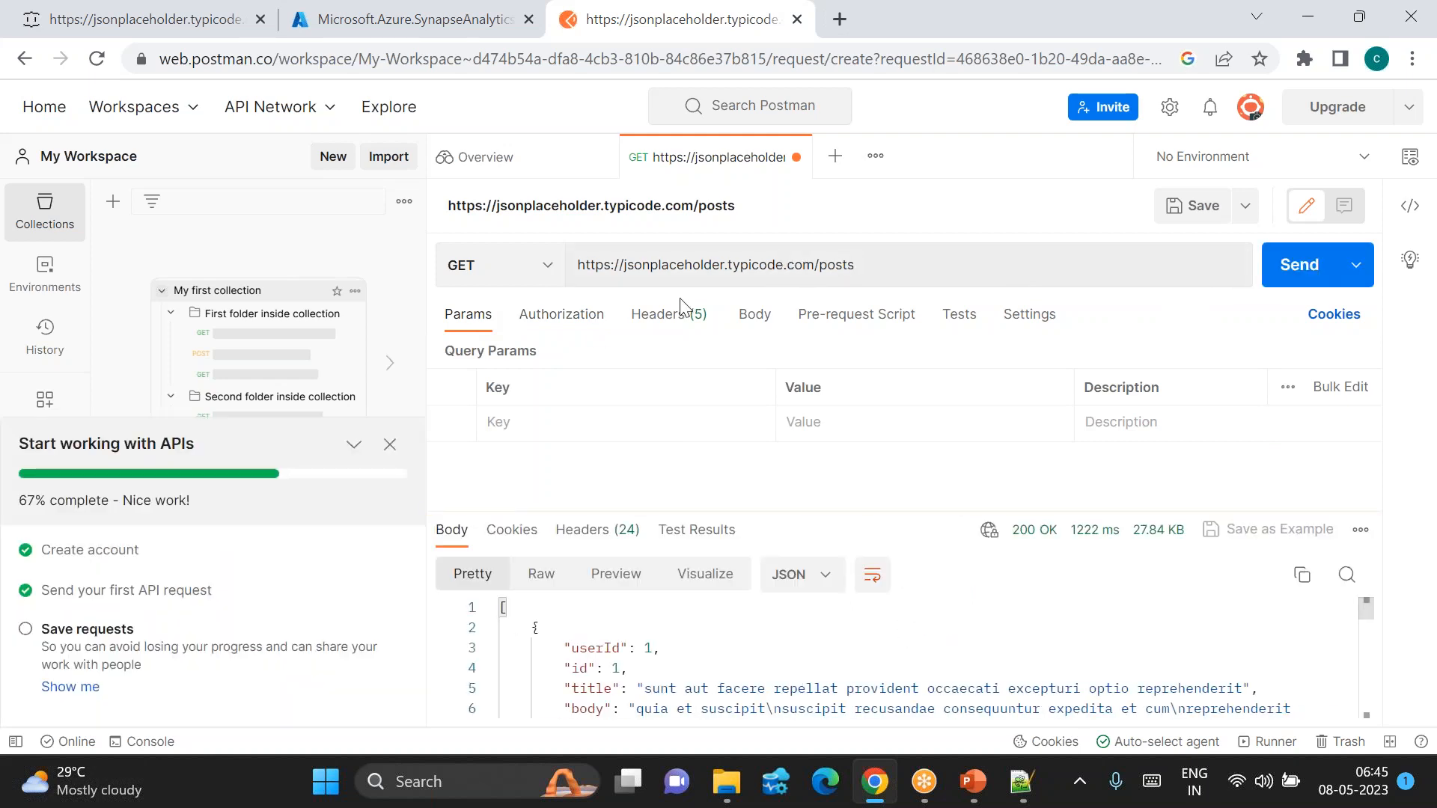
click(550, 316)
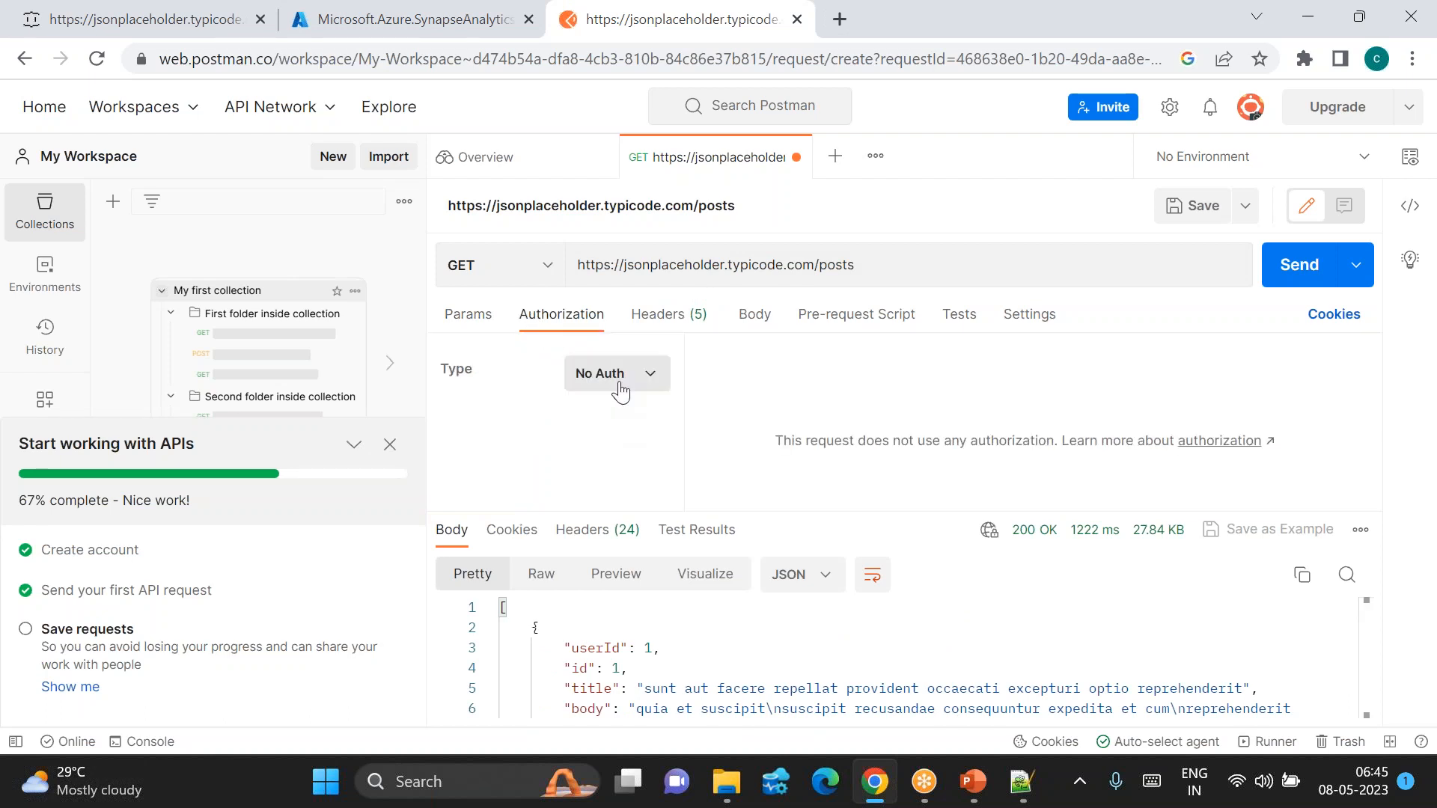
click(618, 385)
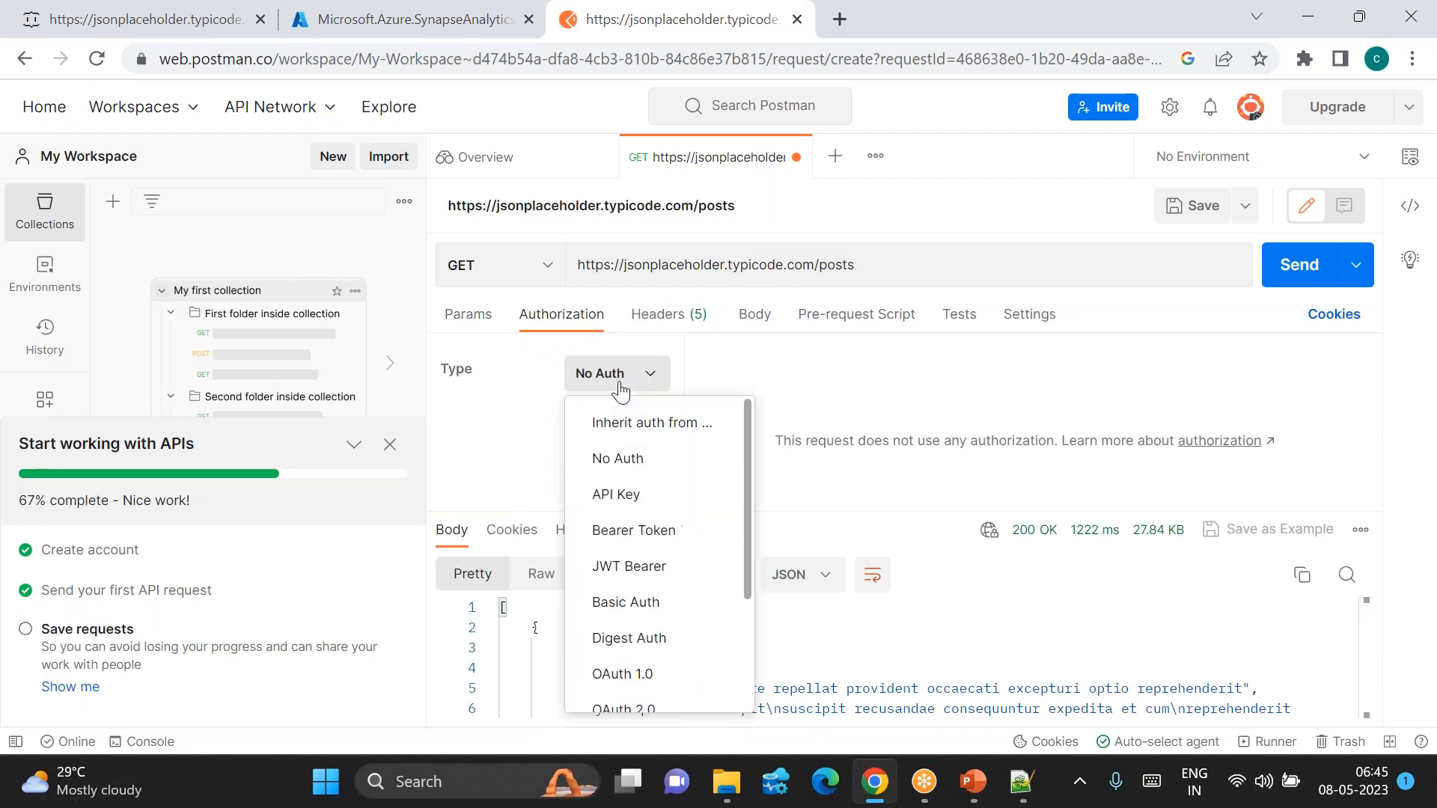
click(633, 497)
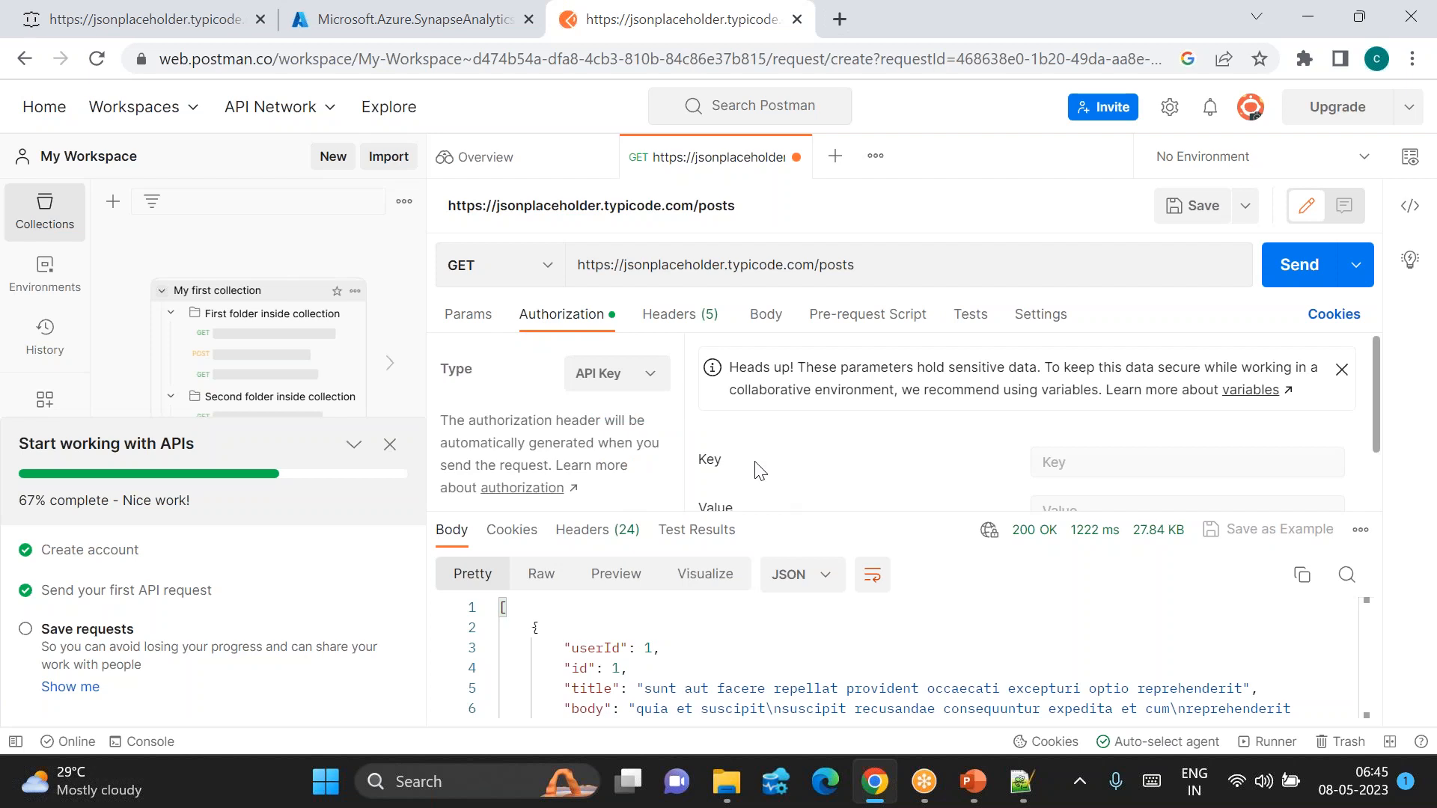
scroll(760, 470, down, 1)
Step: Look at the API Key fields, then switch authorization back to No Auth
click(1097, 391)
key(Tab)
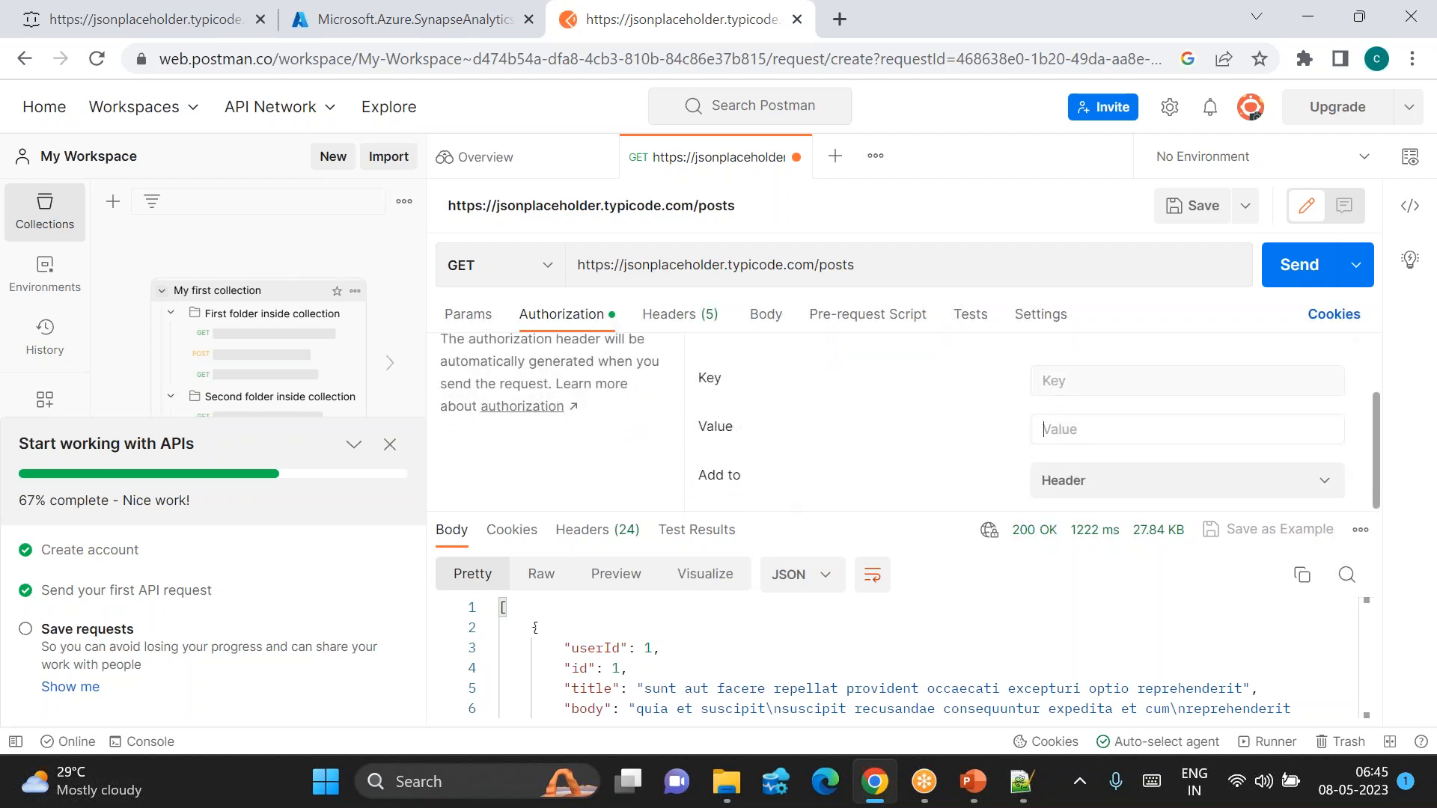
scroll(598, 372, up, 1)
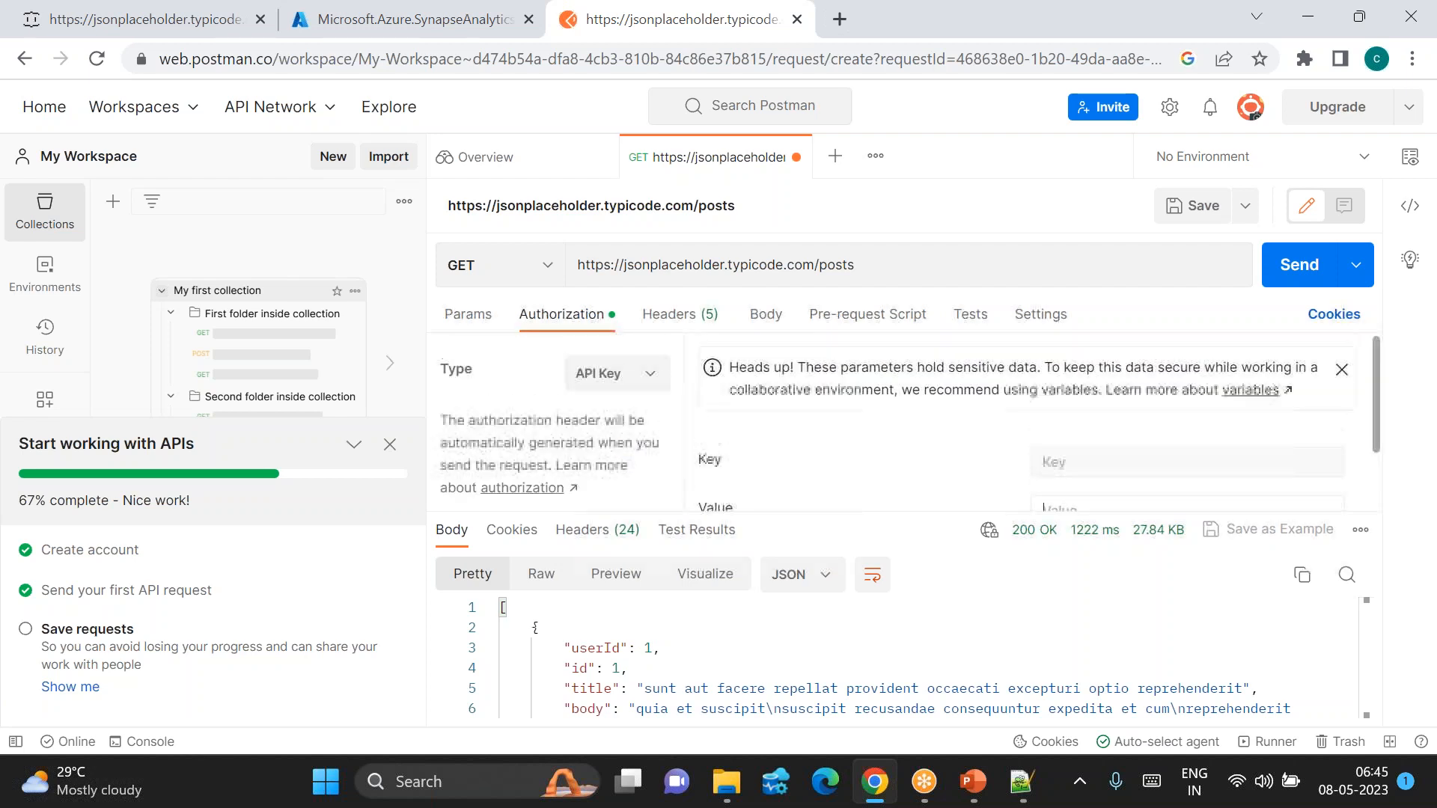
click(599, 371)
click(617, 458)
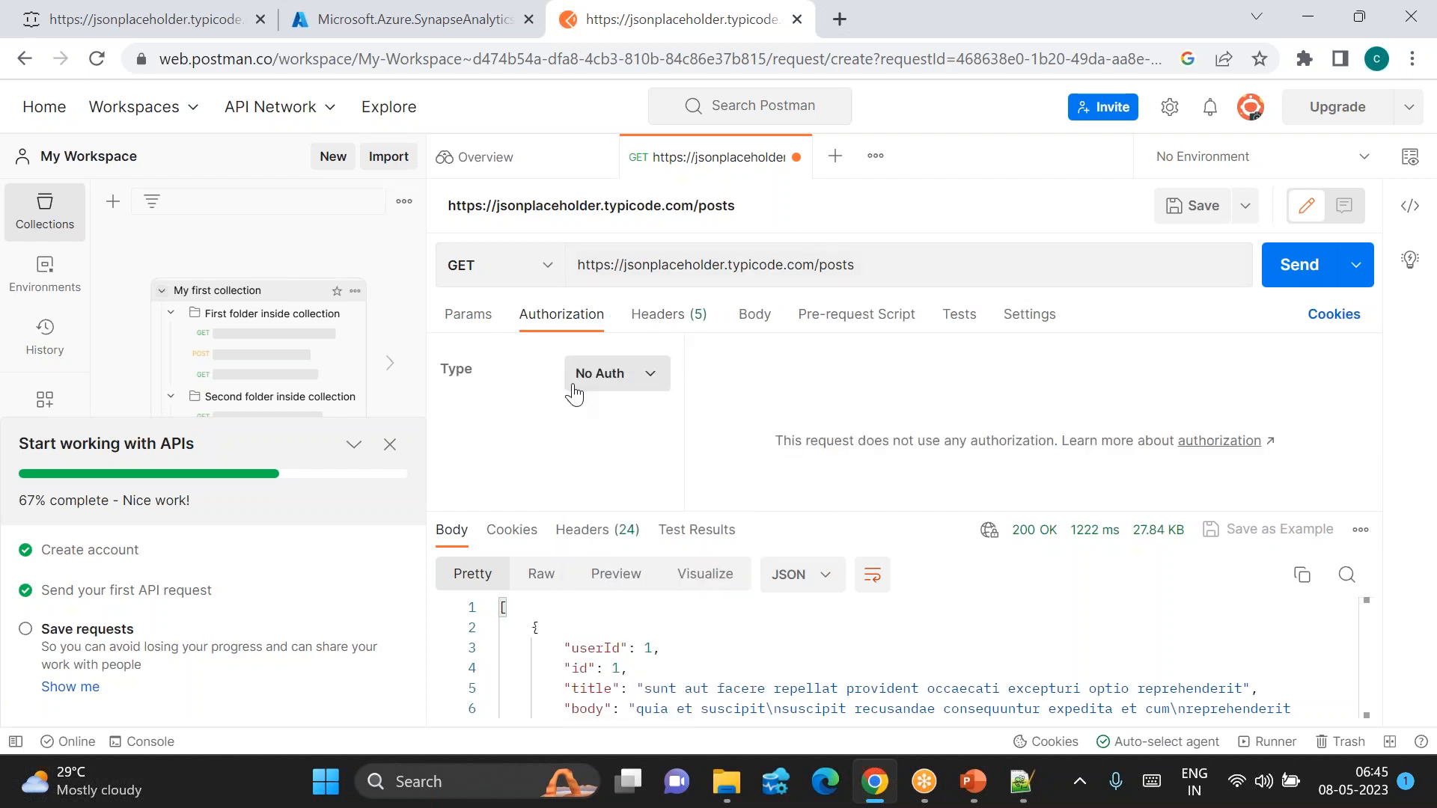
Step: Enlarge the response pane and scroll through the /posts JSON response
click(467, 315)
scroll(653, 606, down, 6)
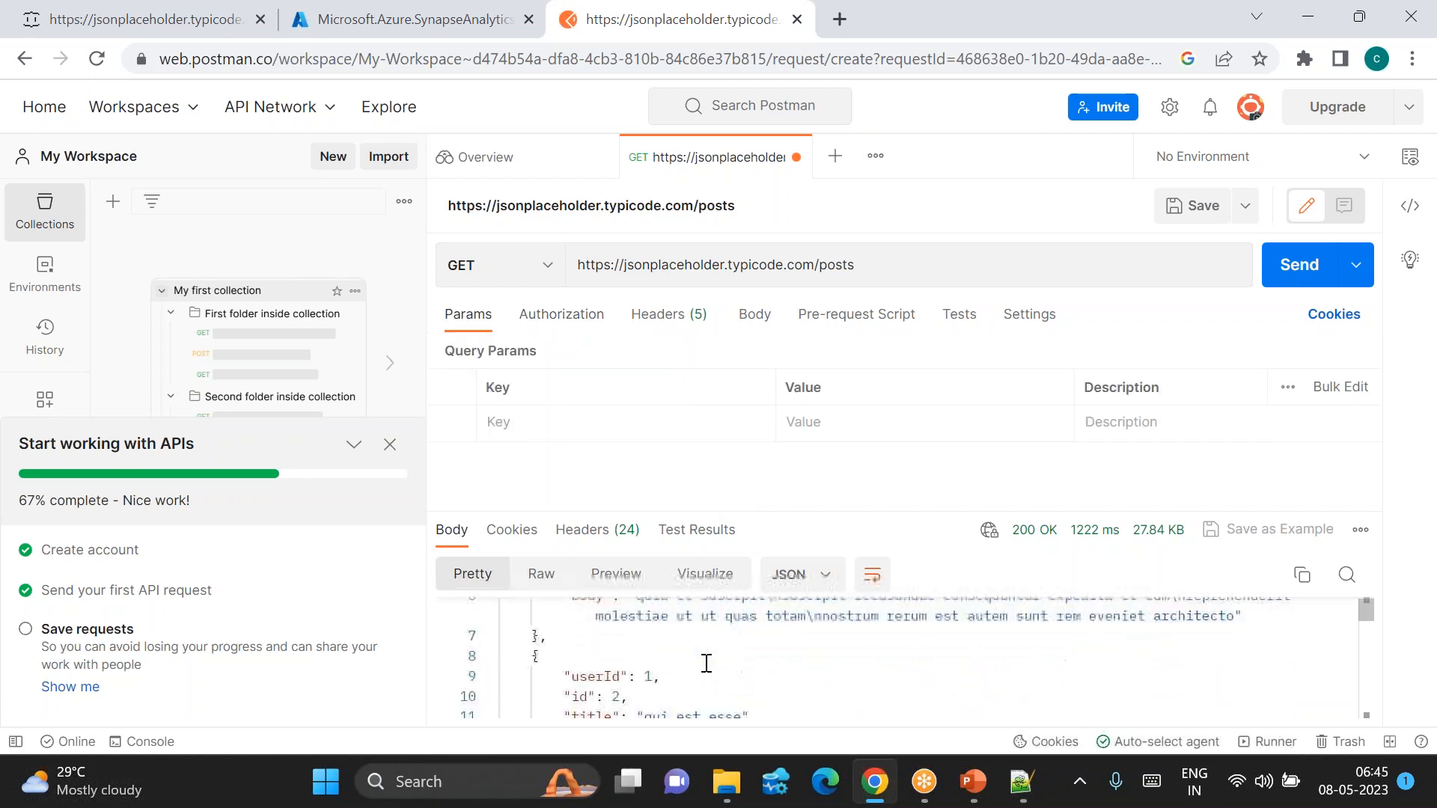
scroll(705, 663, down, 3)
scroll(748, 643, up, 9)
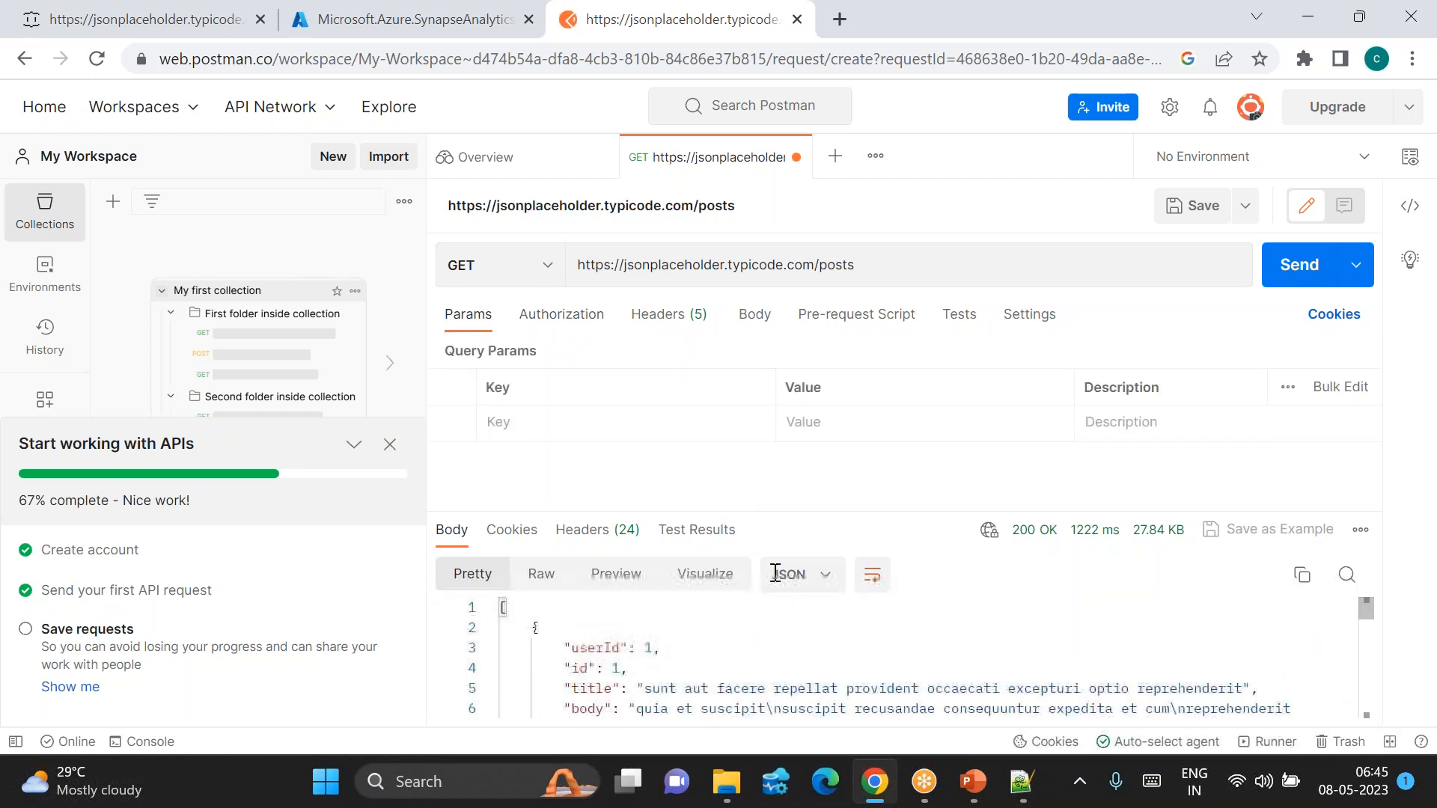
scroll(863, 671, down, 4)
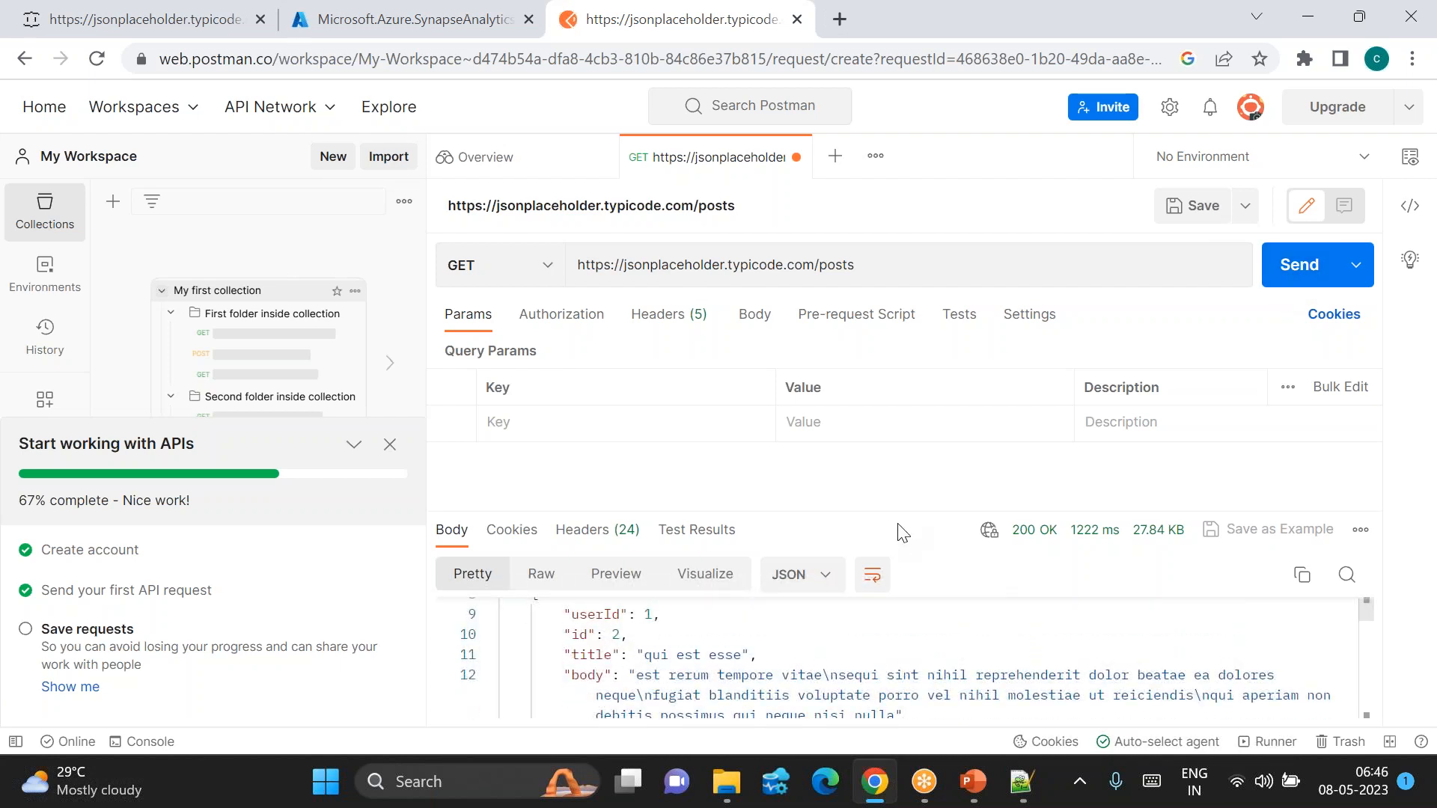
drag(898, 512, 879, 429)
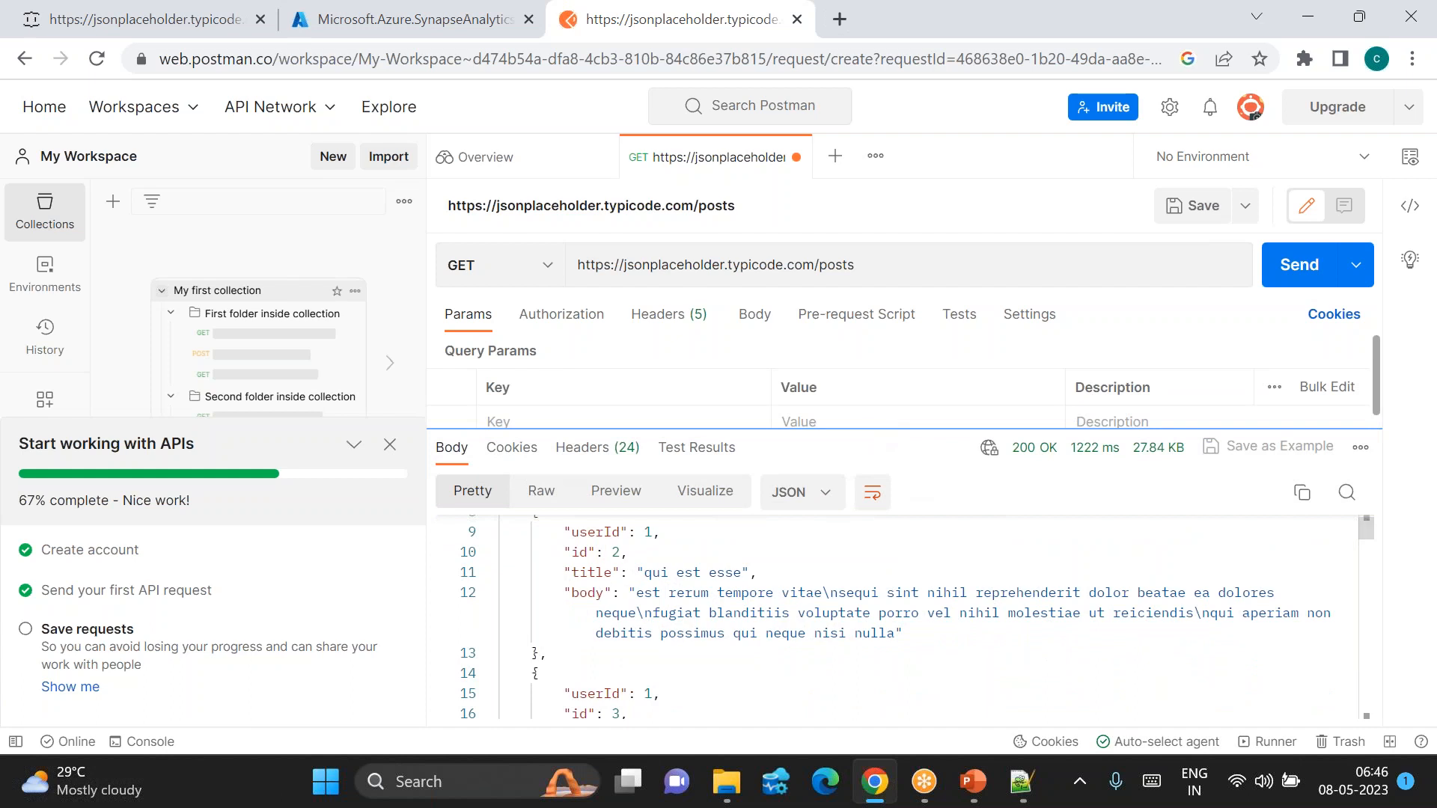
scroll(709, 578, up, 1)
scroll(709, 578, up, 3)
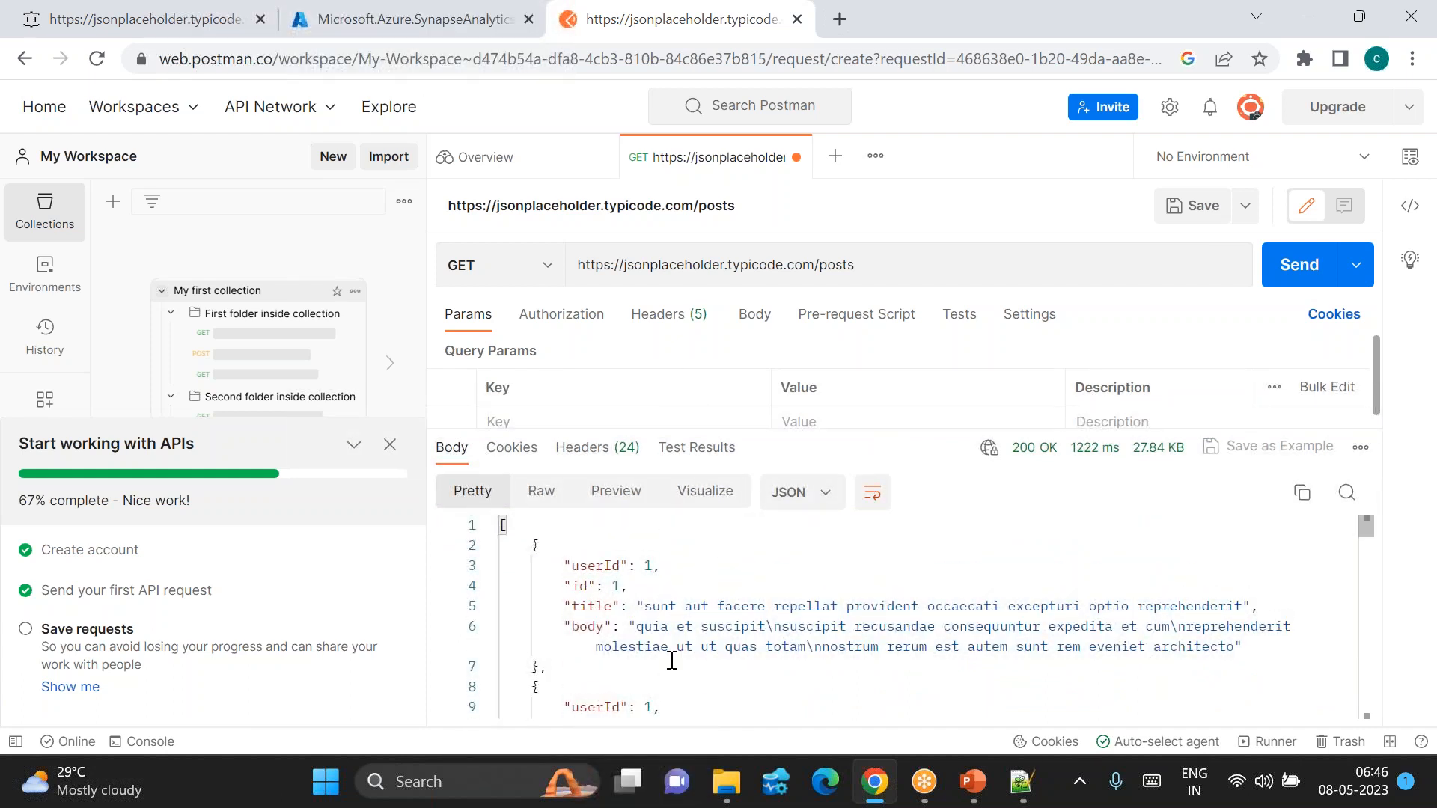
scroll(689, 603, down, 3)
scroll(689, 603, up, 3)
scroll(689, 603, down, 3)
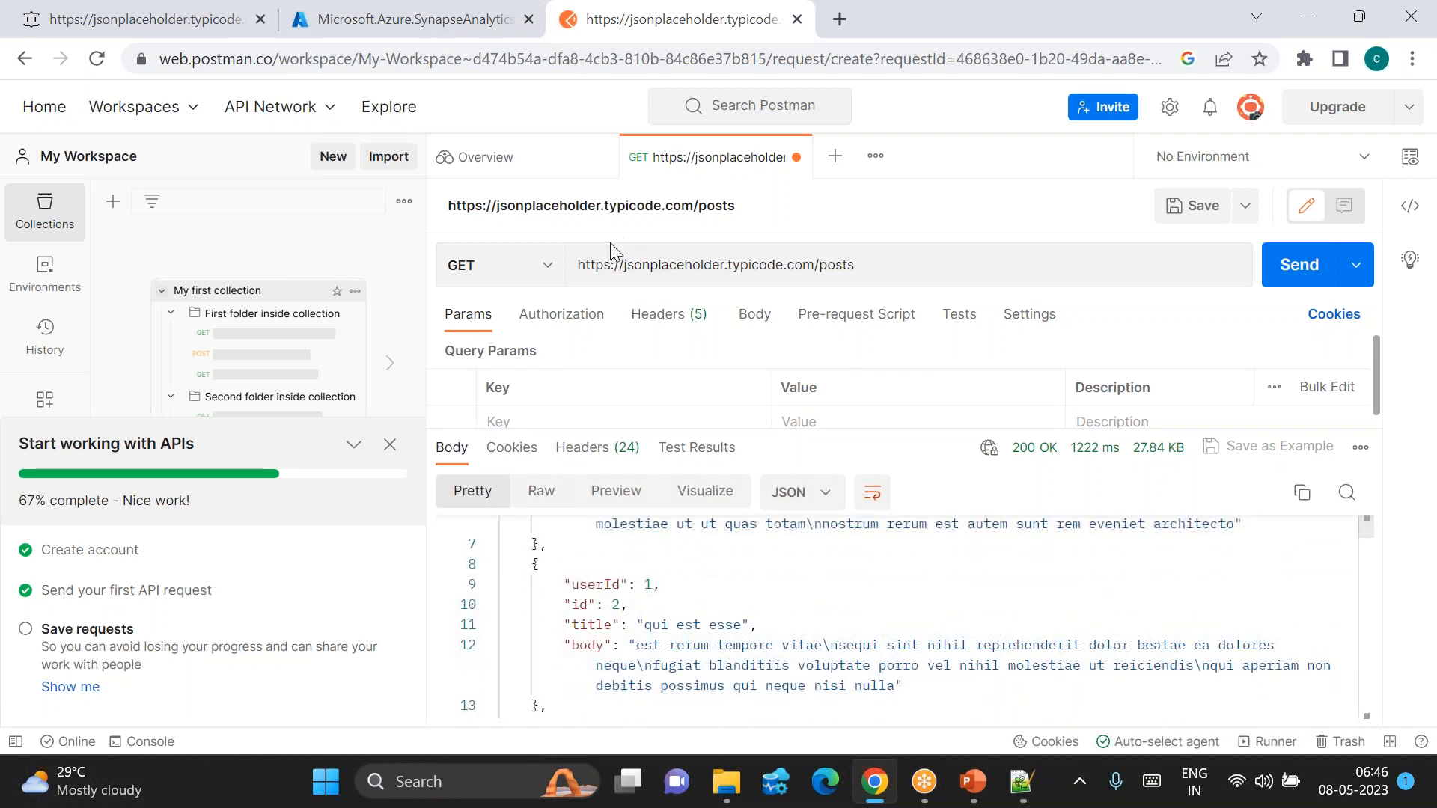
Step: Check the response format options unchanged, then view the raw posts JSON browser tab
double_click(620, 264)
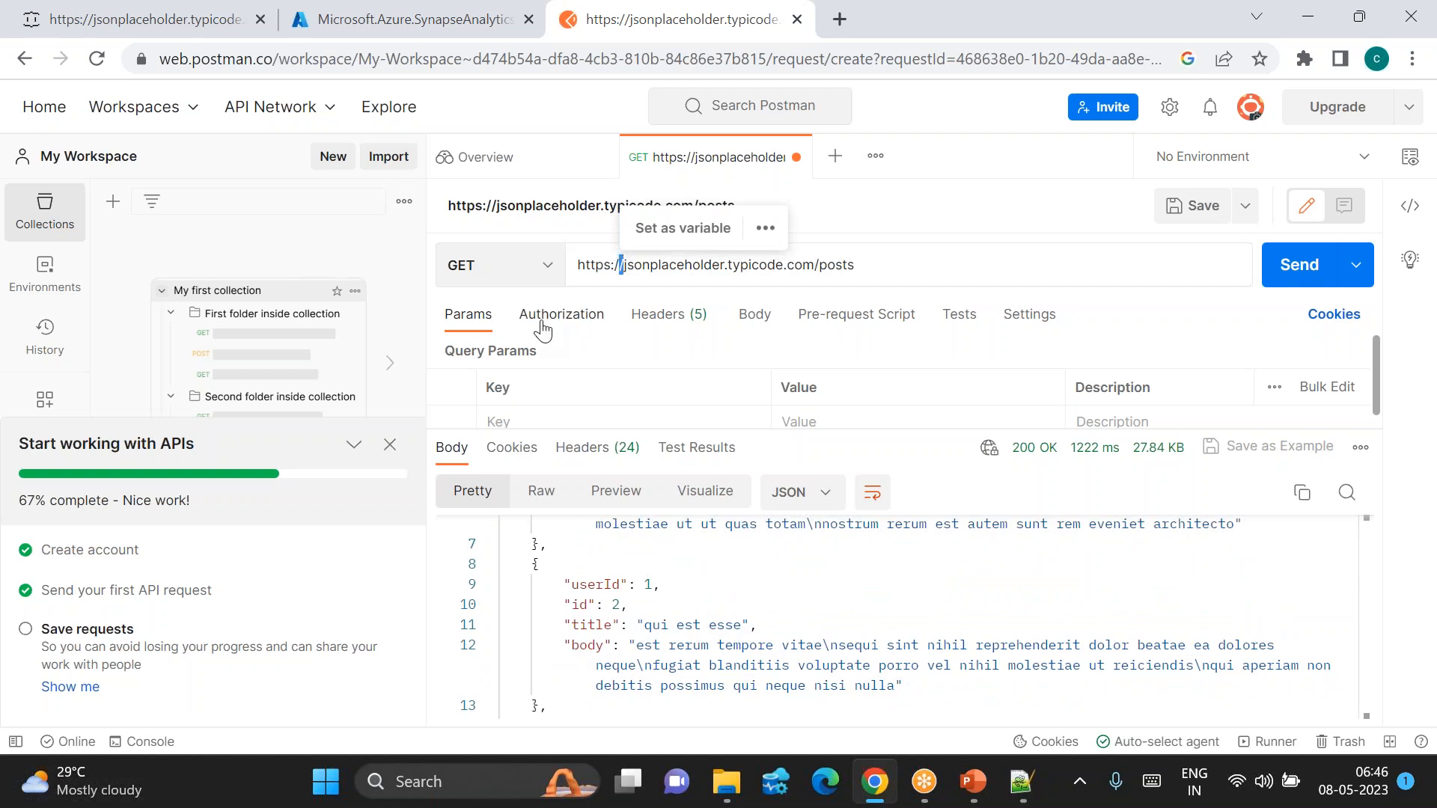
scroll(602, 606, up, 3)
scroll(602, 606, down, 8)
scroll(602, 606, down, 10)
scroll(603, 606, down, 1)
scroll(711, 562, up, 10)
click(827, 493)
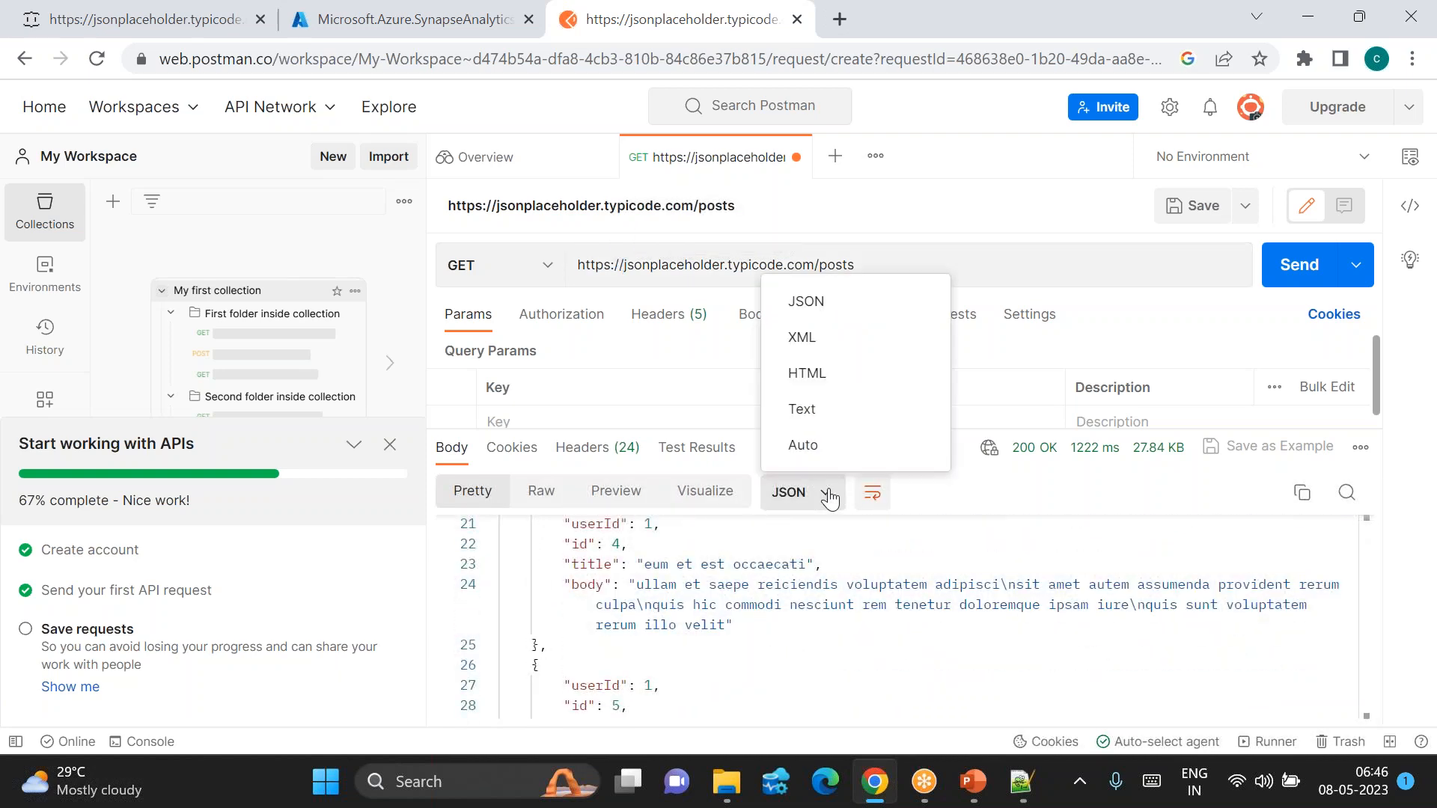
click(827, 494)
scroll(752, 636, up, 5)
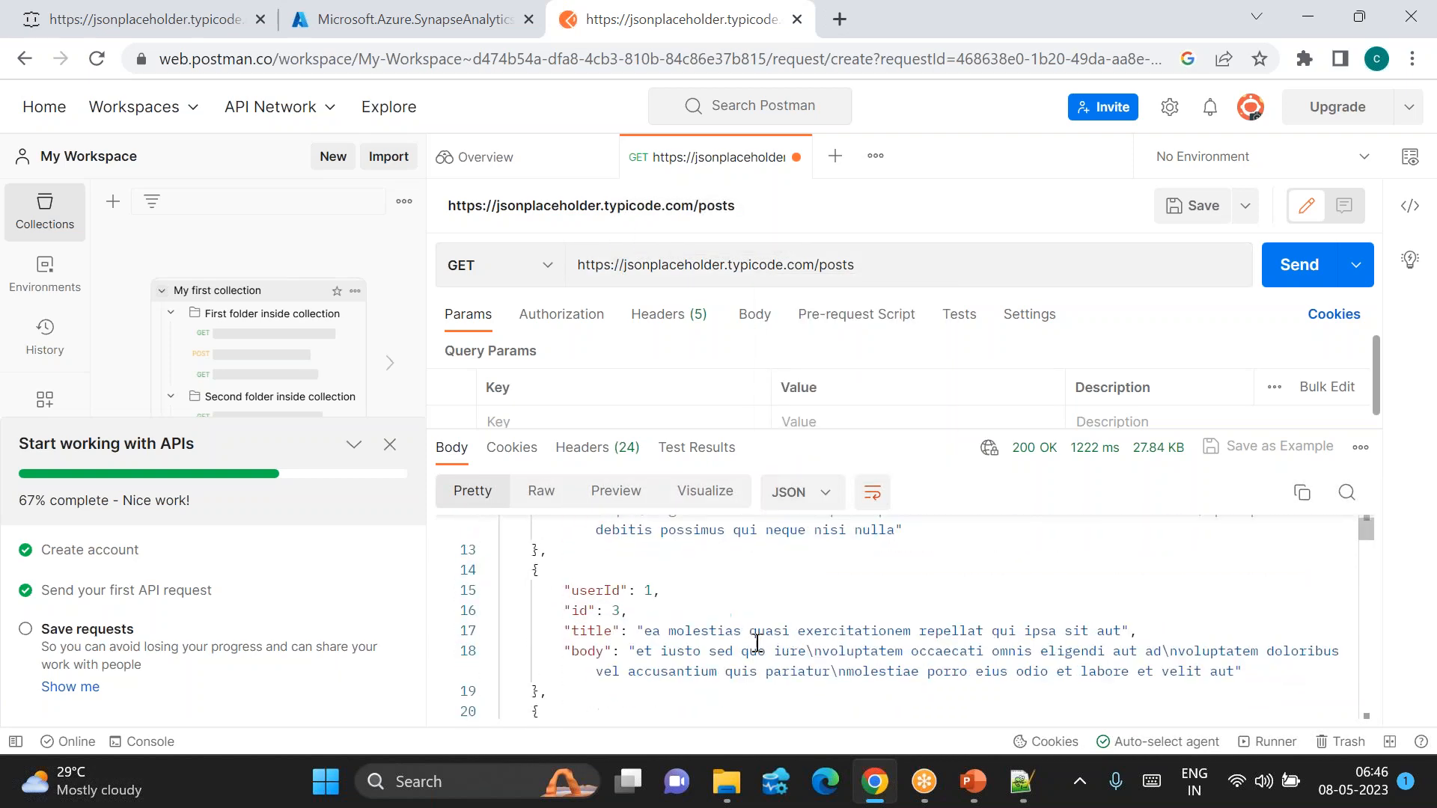
scroll(754, 638, down, 18)
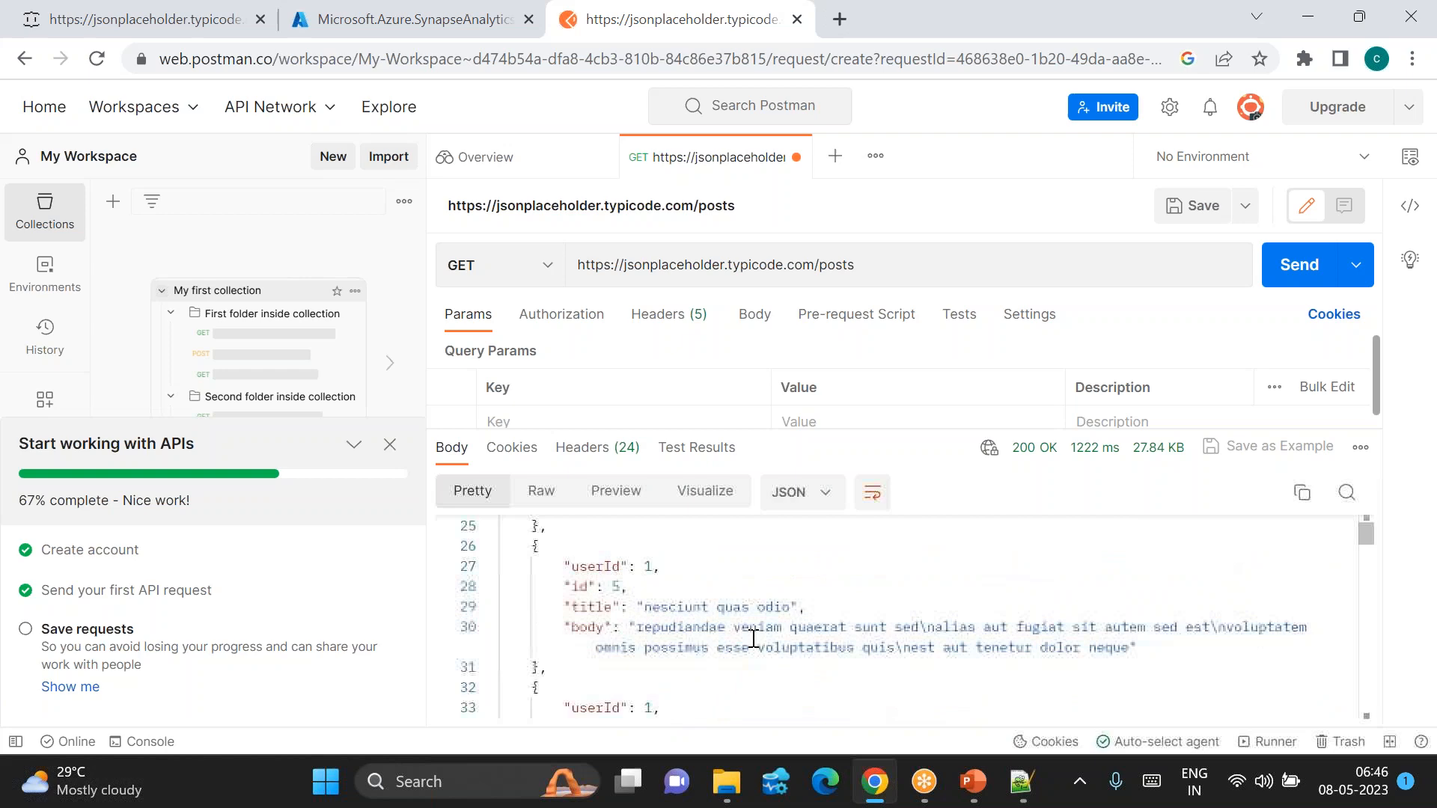
scroll(753, 639, up, 10)
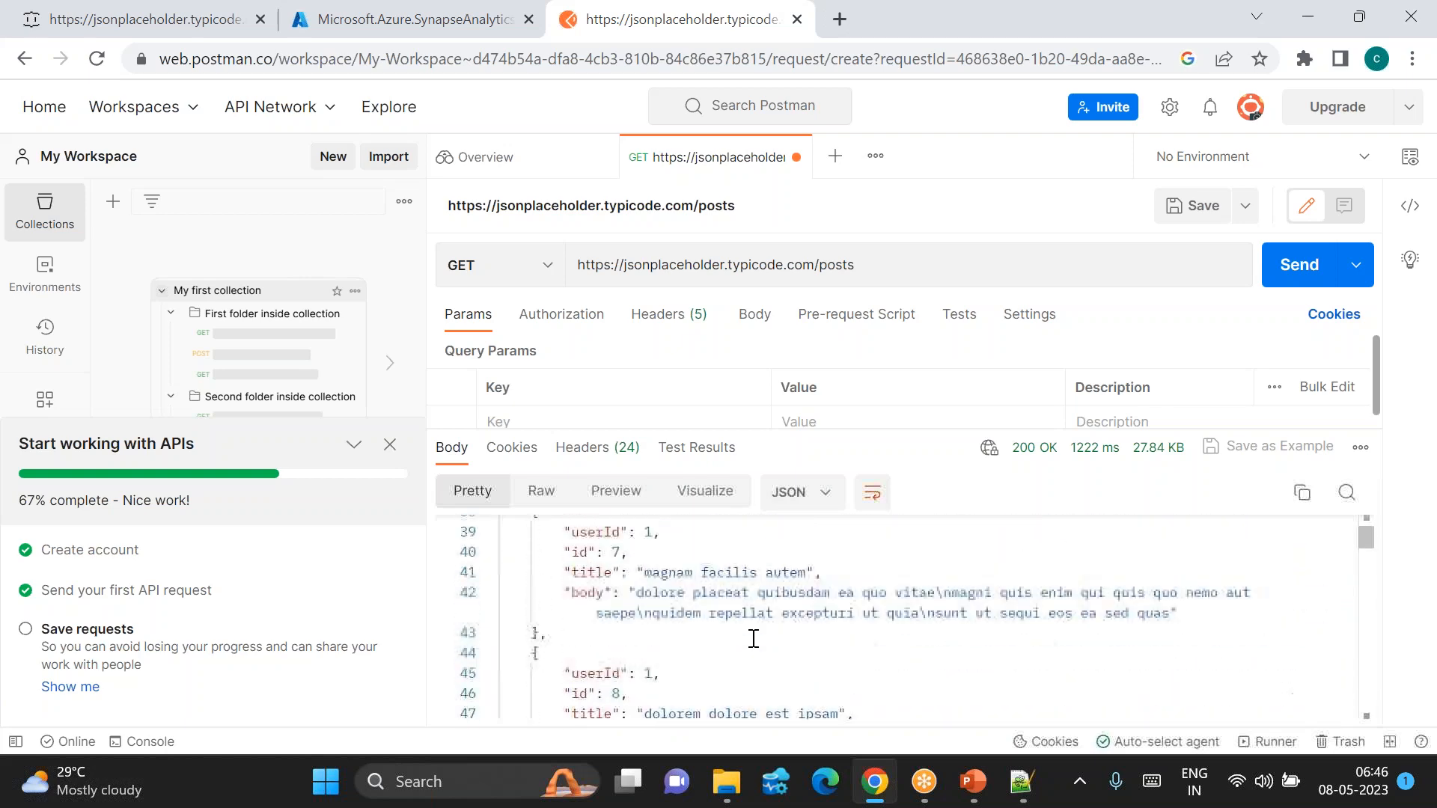
click(203, 11)
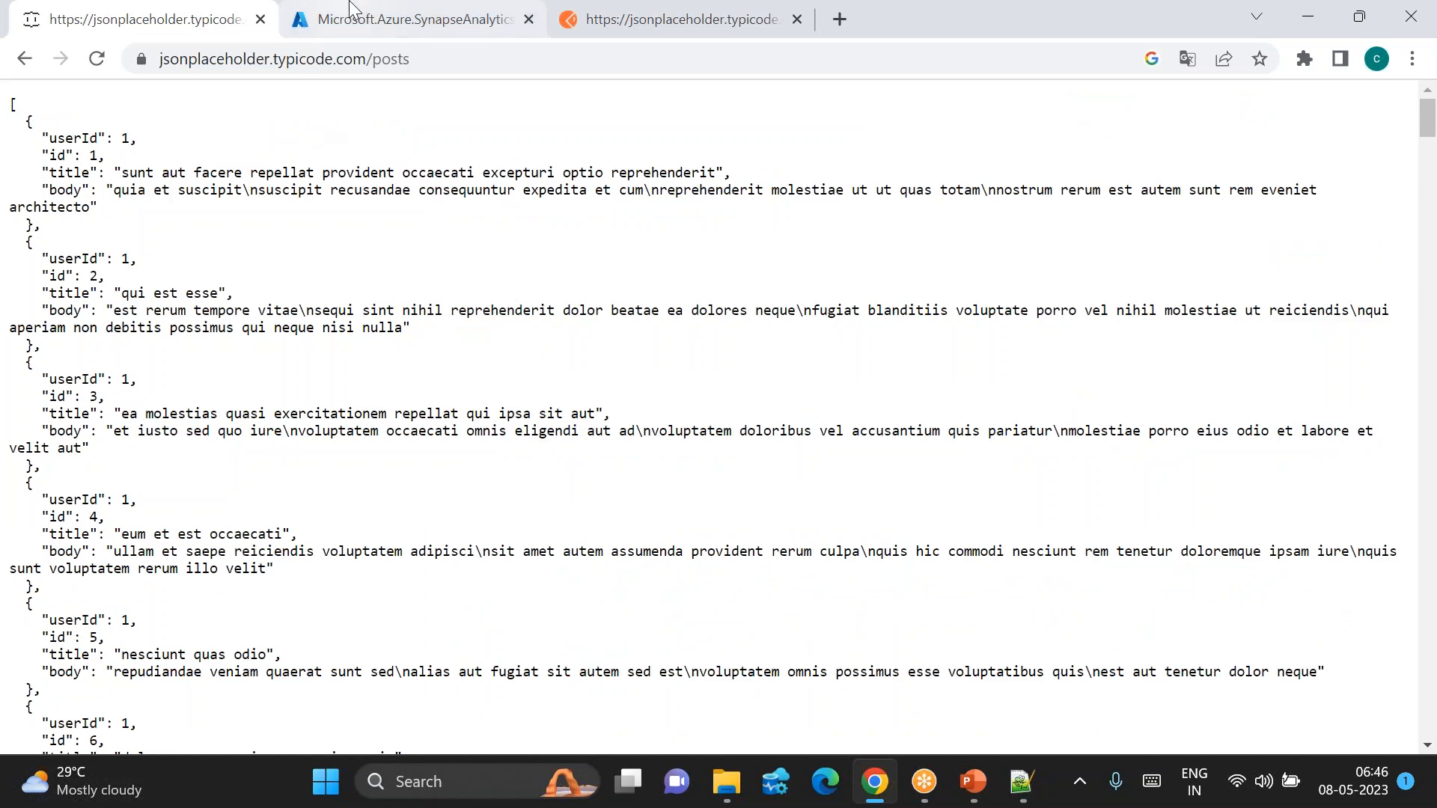
Step: Flip between tabs, then refresh the Azure deployment page until it reports complete
click(404, 19)
click(157, 11)
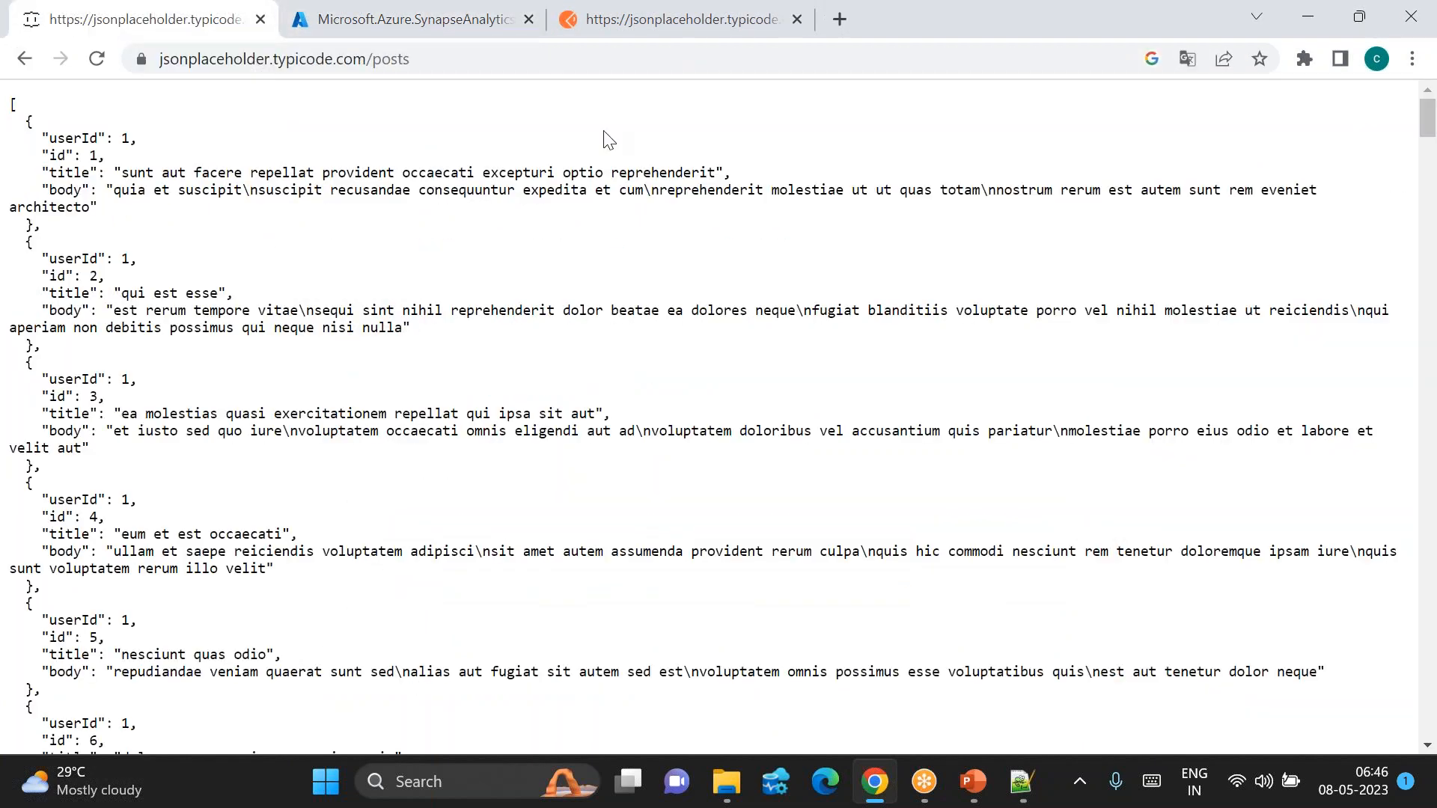
click(559, 30)
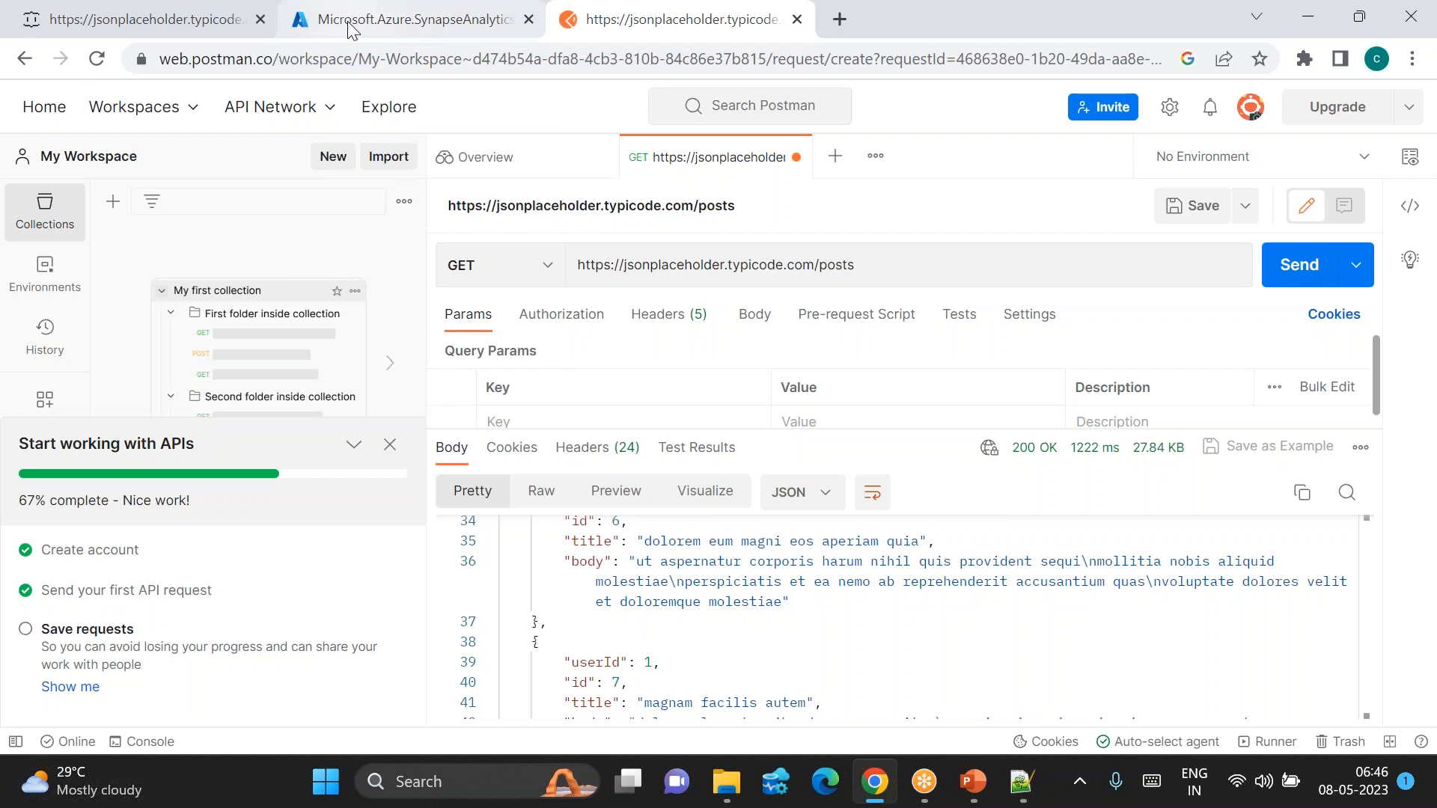
click(404, 20)
click(755, 249)
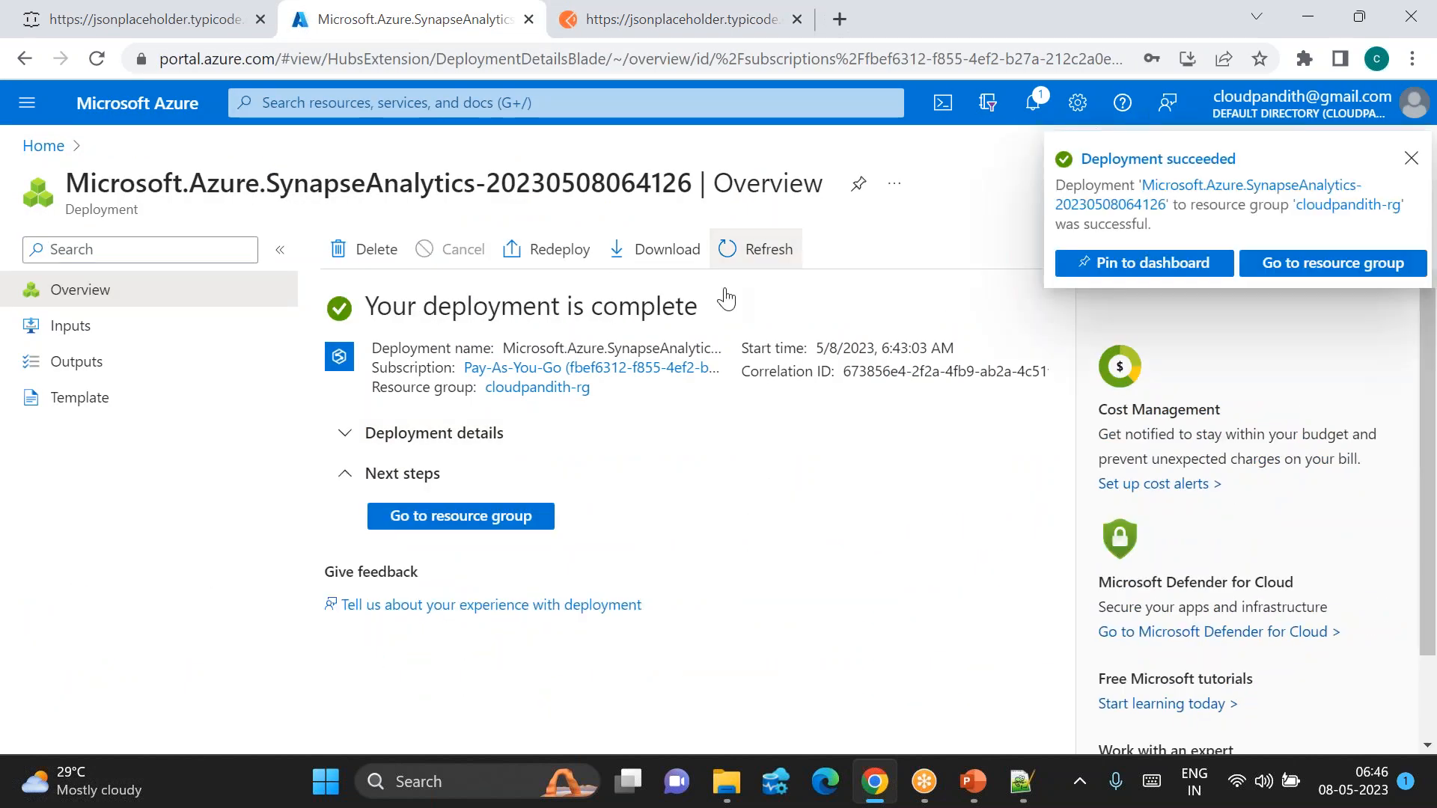
Step: Open workspace cloudpandithsynws0805 from its resource group and launch Synapse Studio
click(460, 516)
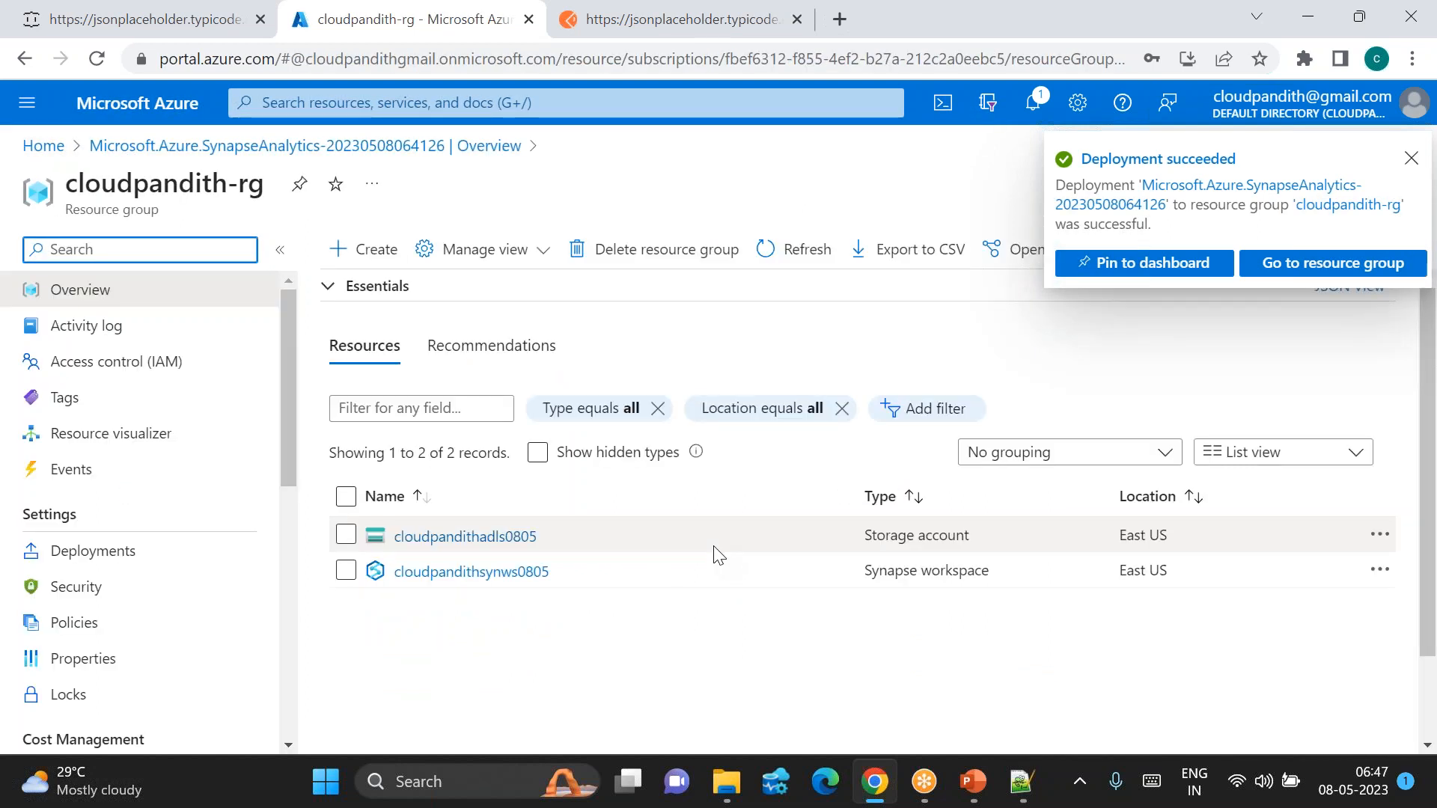
click(503, 575)
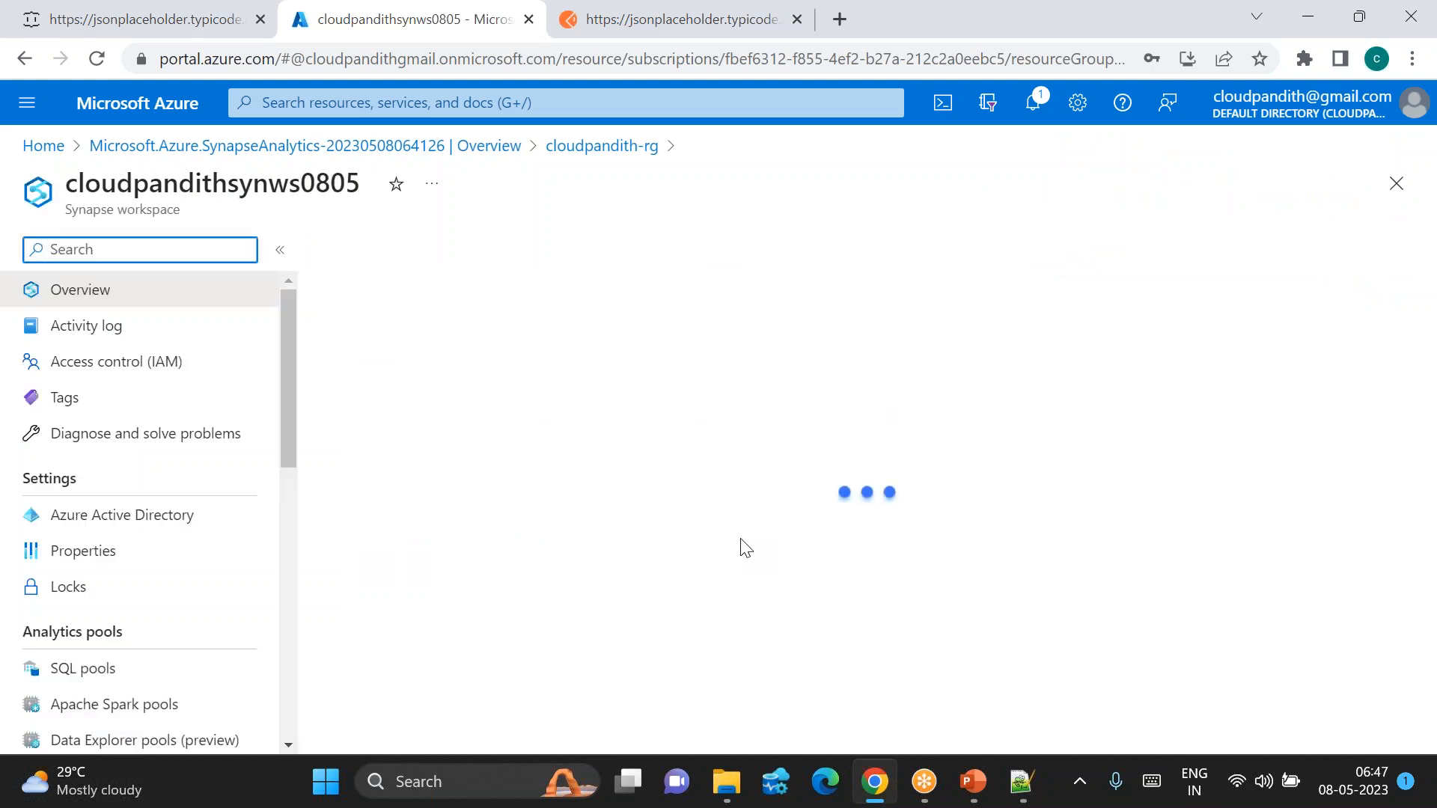
scroll(741, 546, down, 4)
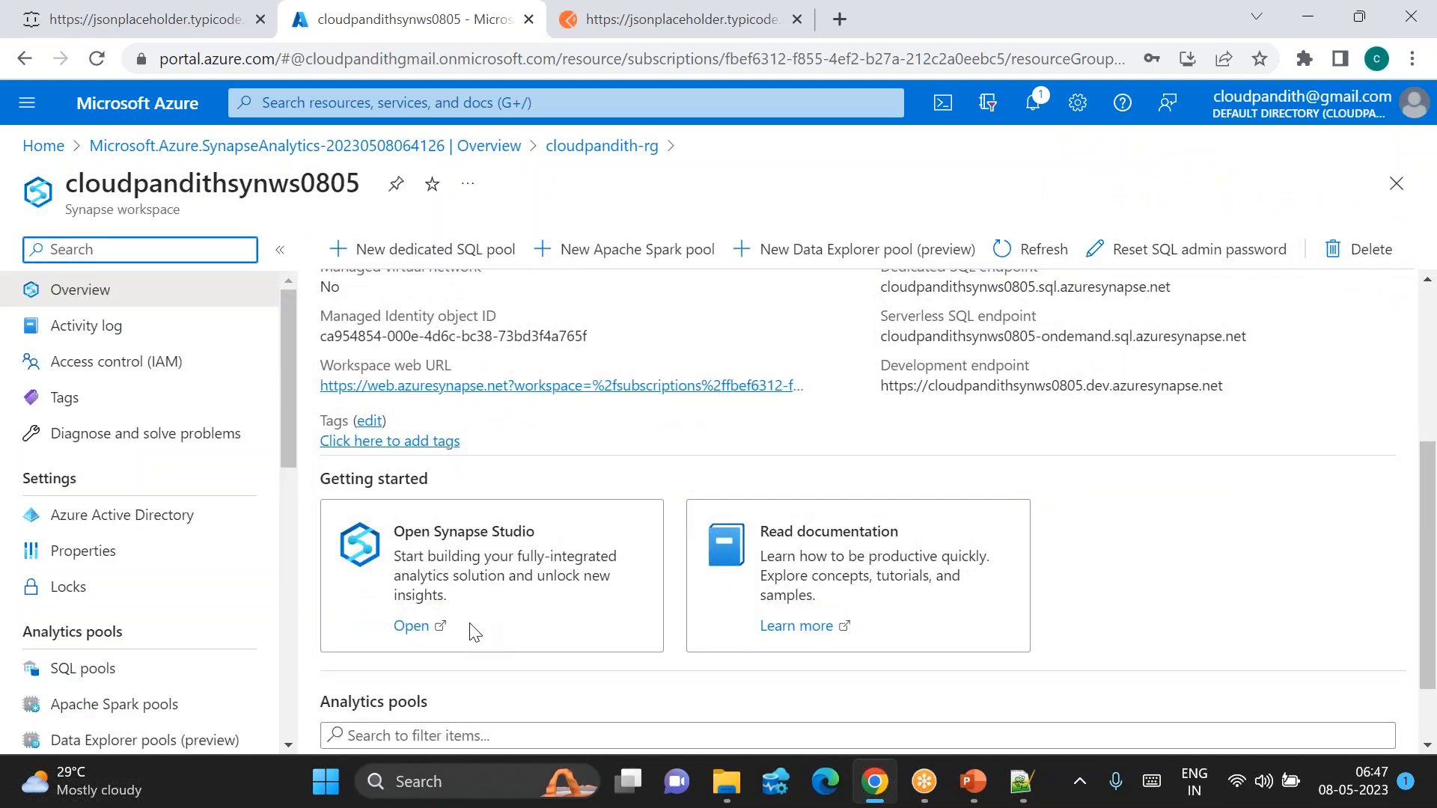
click(413, 626)
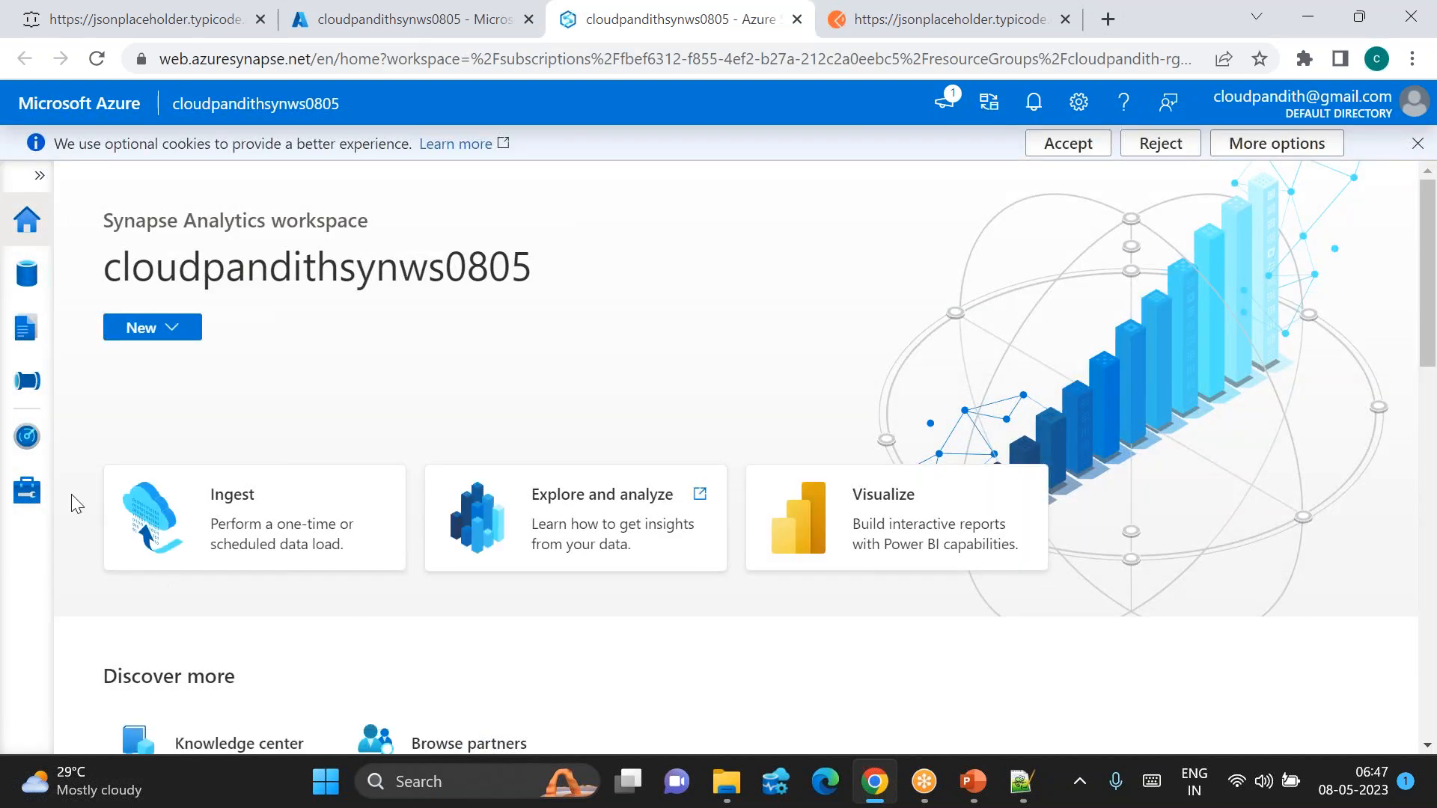
Step: Start a new REST linked service under Manage > Linked services and name it ls_restapi
click(27, 490)
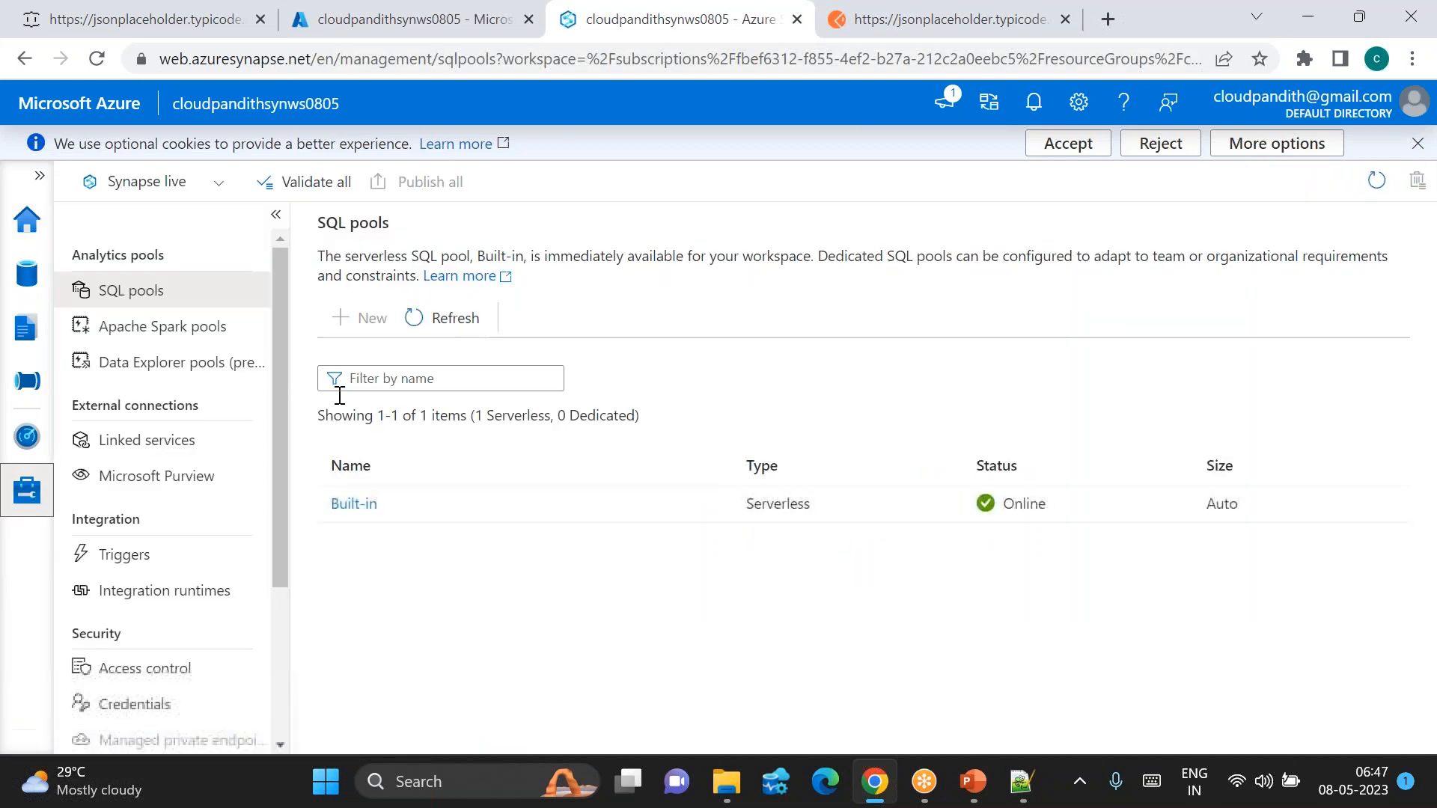
click(147, 440)
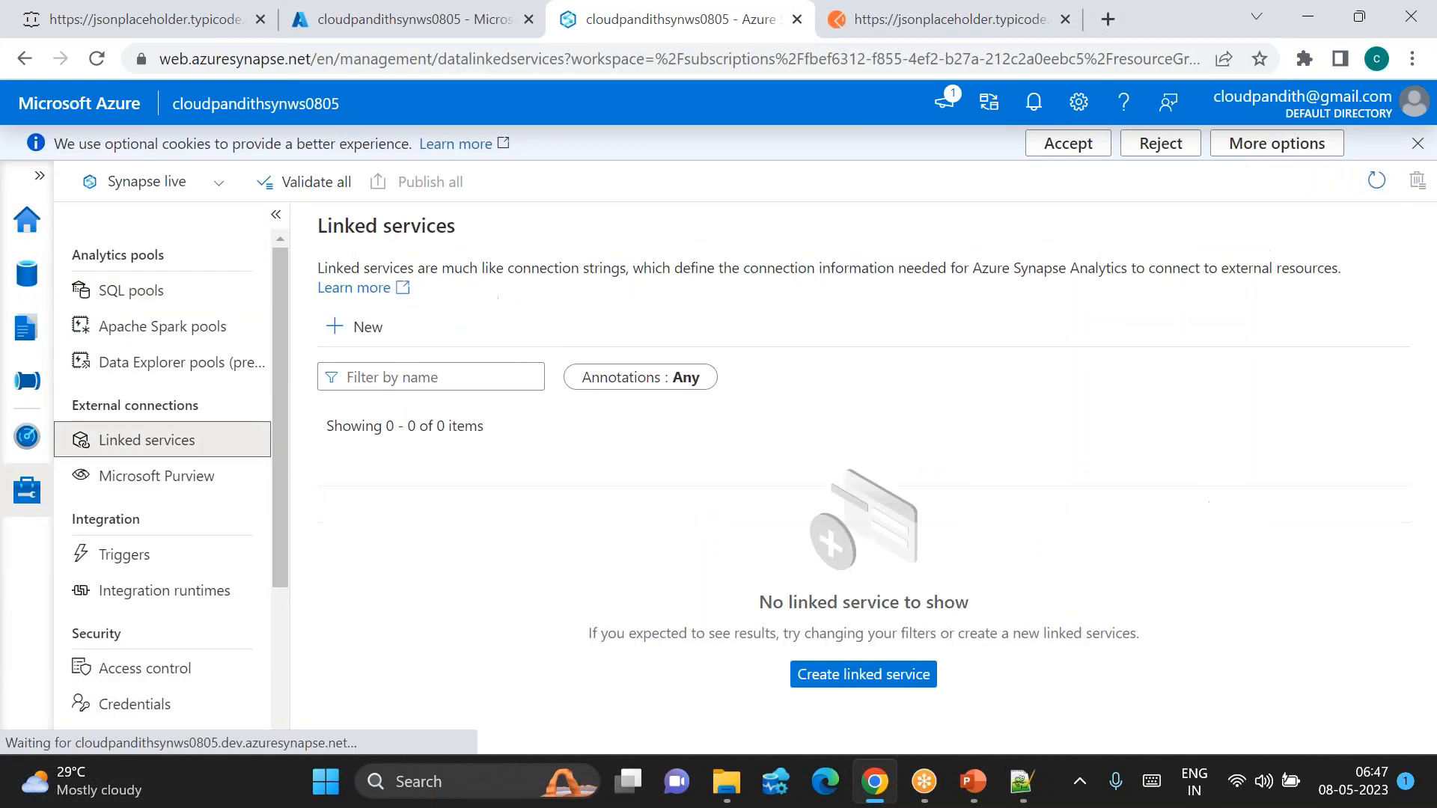
click(358, 323)
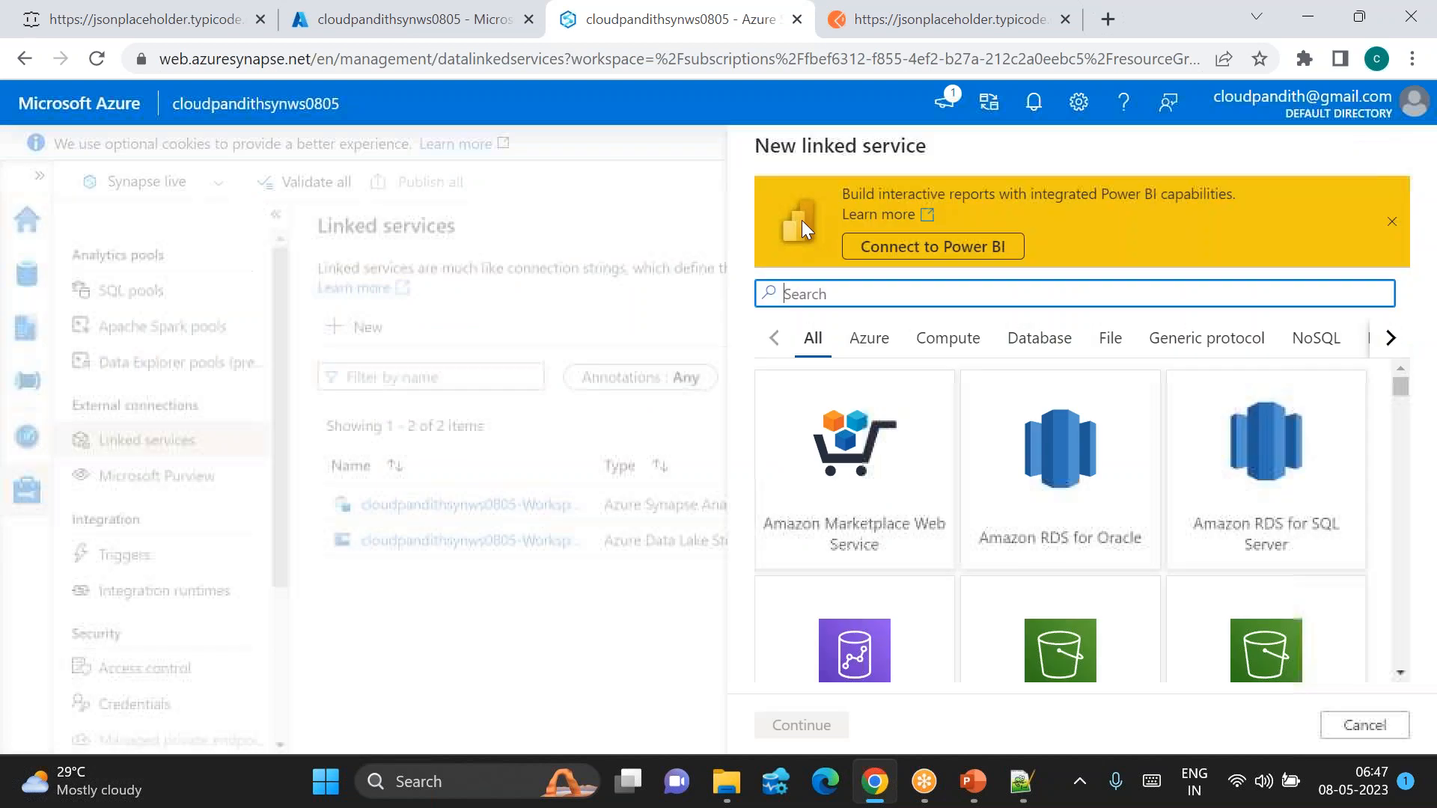
text(rest)
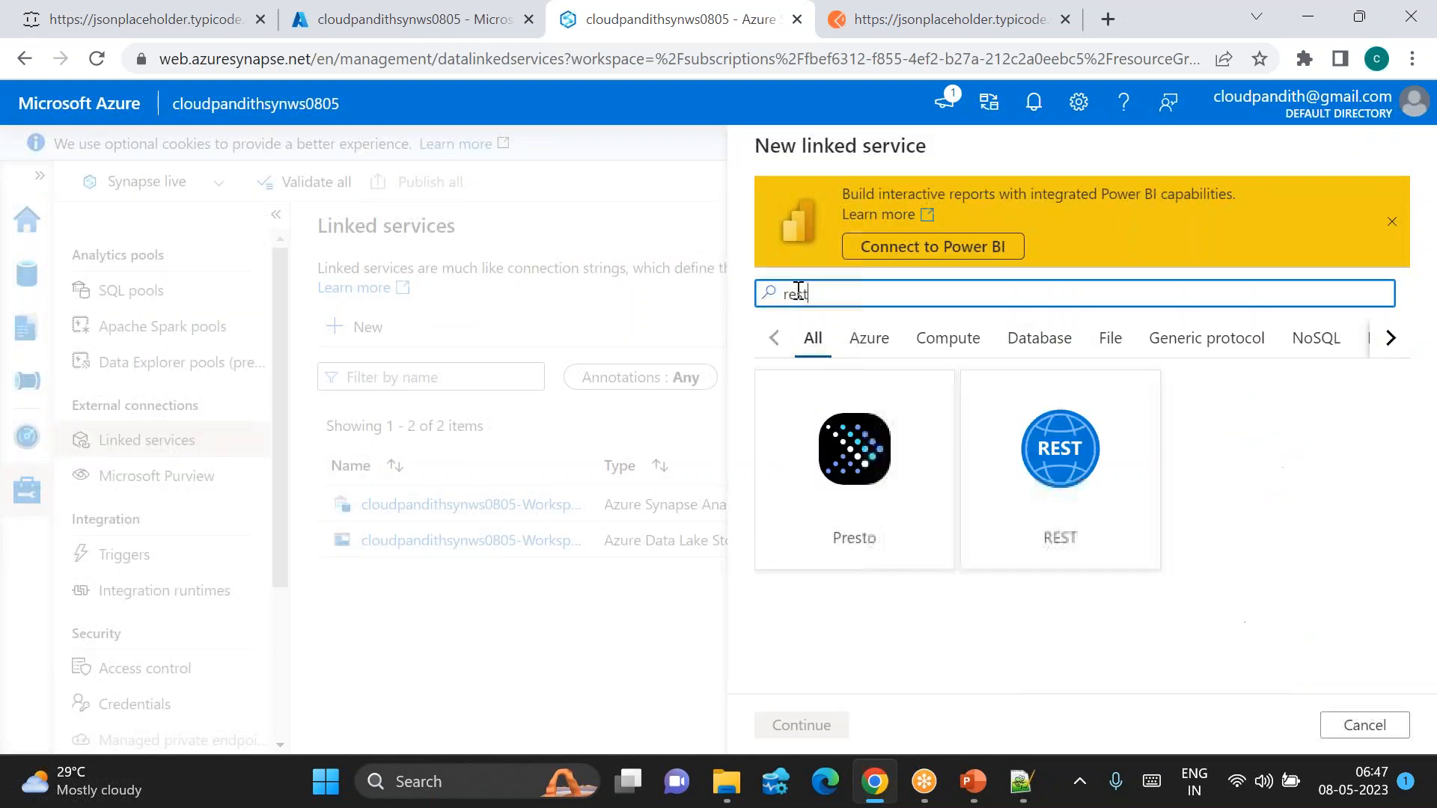
double_click(1078, 478)
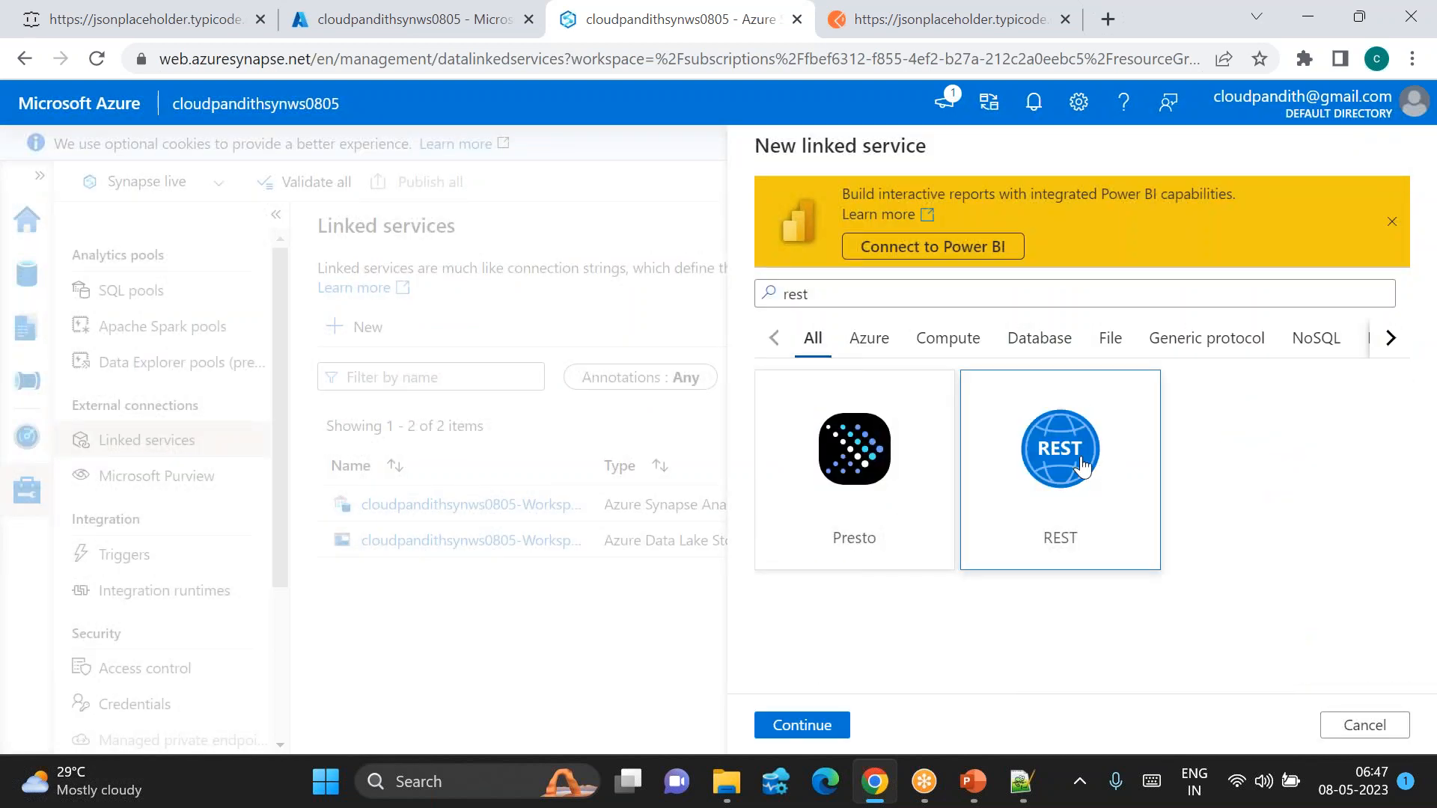
key(ctrl+a)
key(BackSpace)
text(ls)
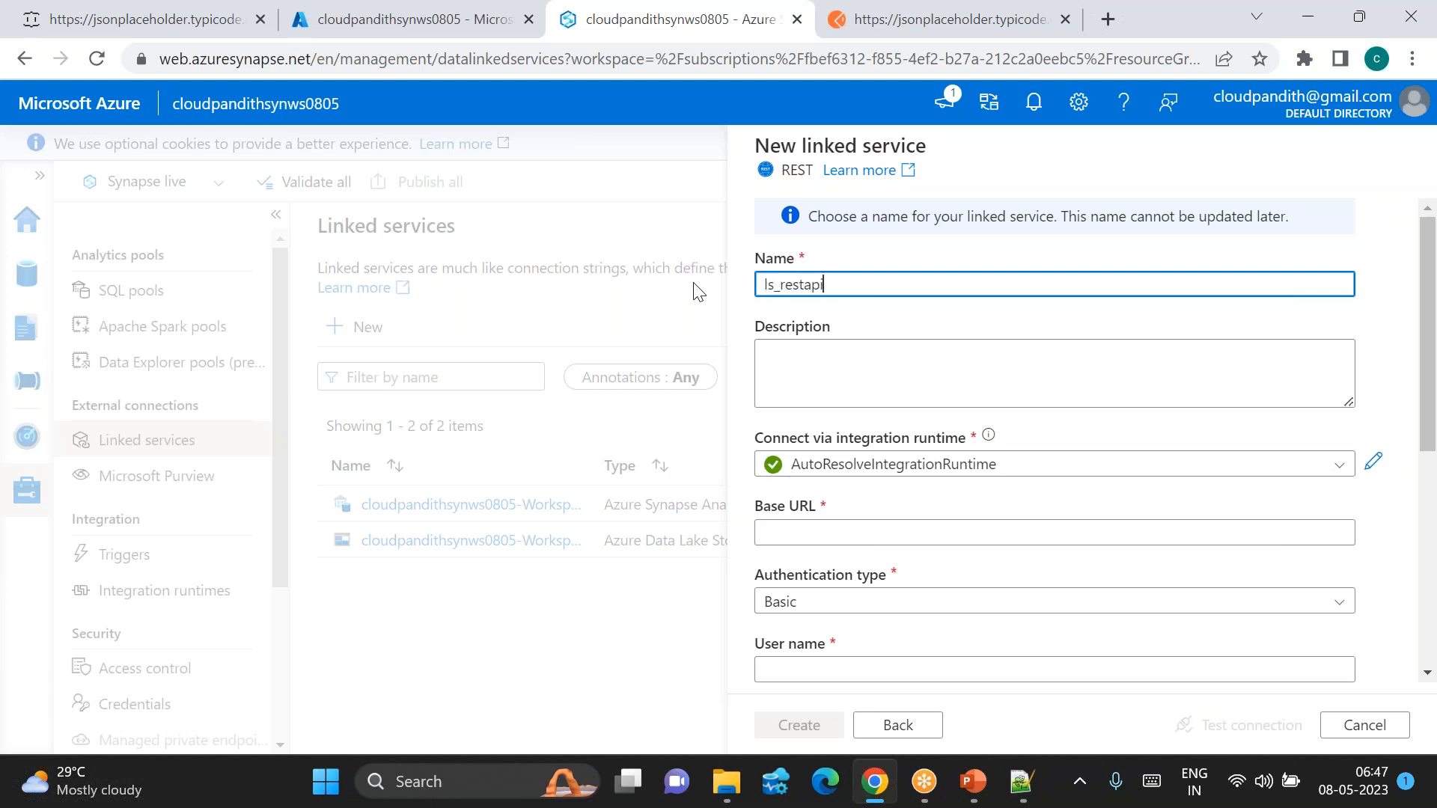
click(814, 532)
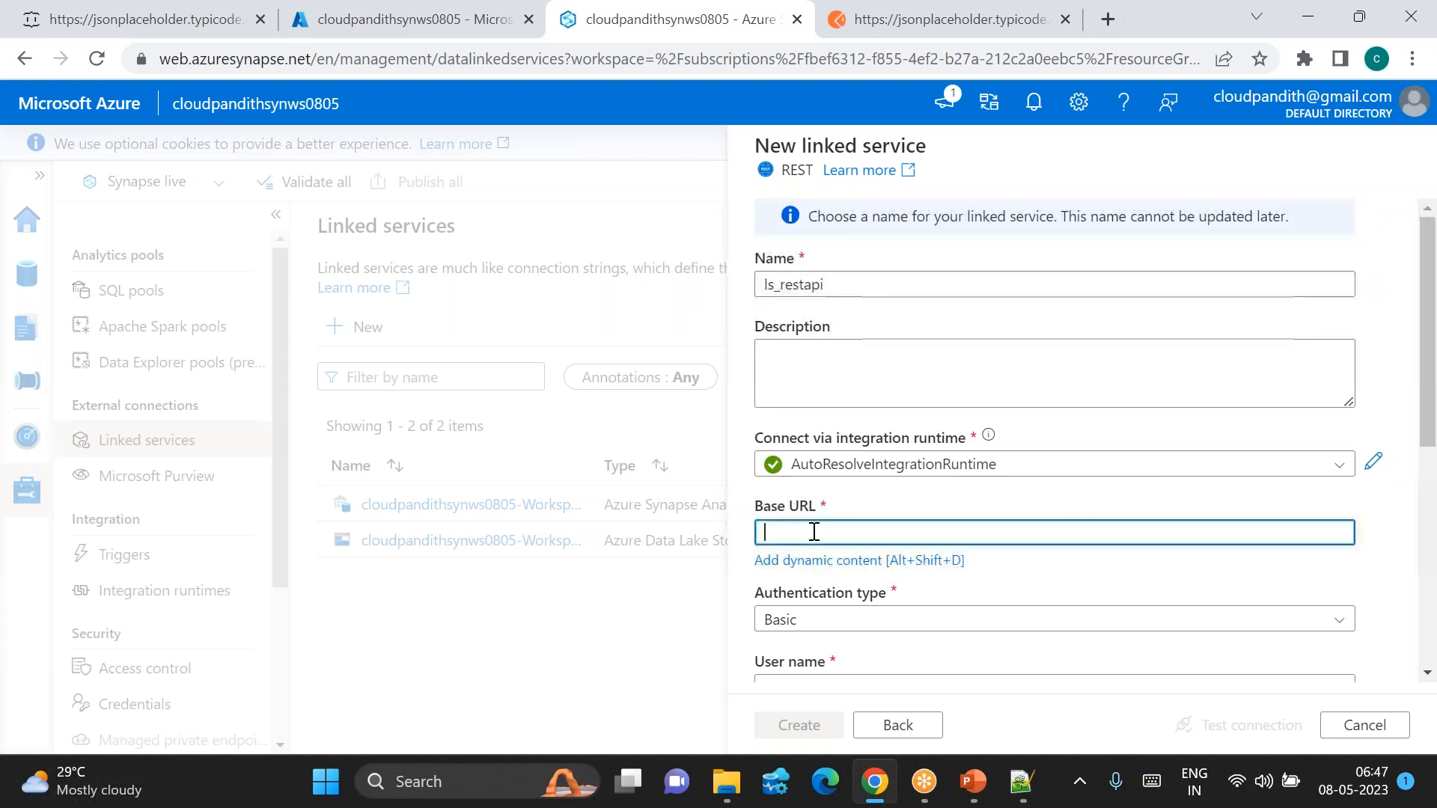
click(166, 12)
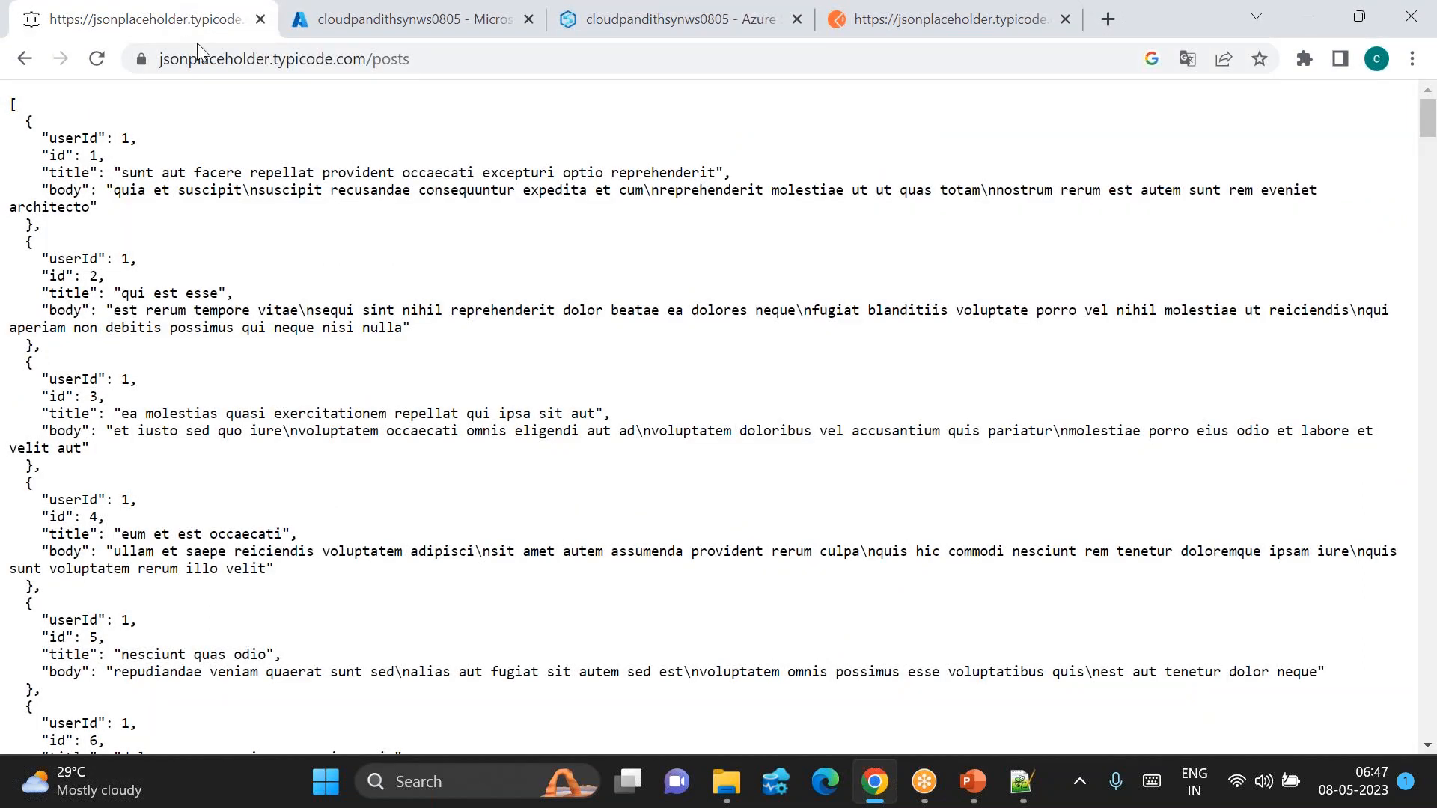
click(206, 59)
key(ctrl+c)
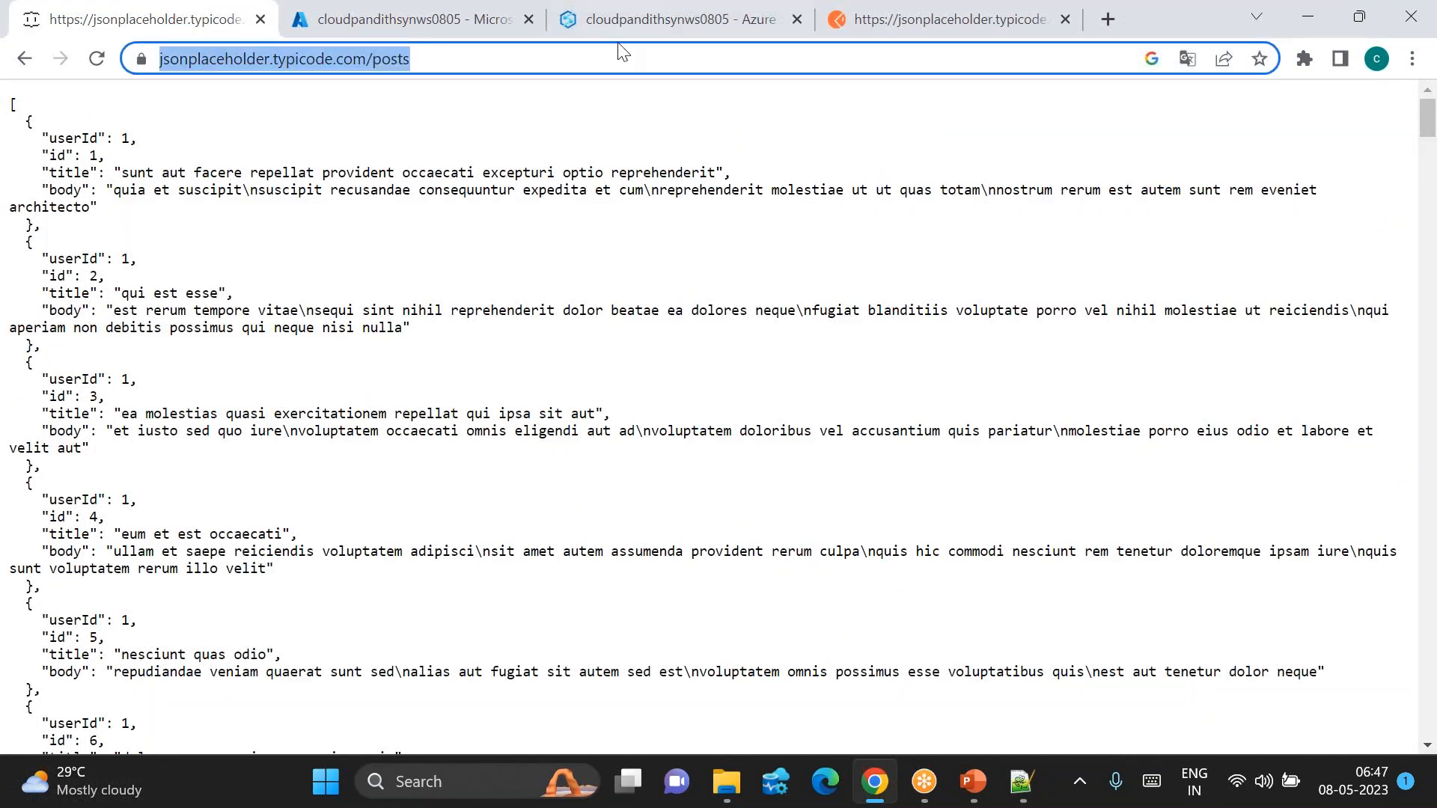
click(576, 30)
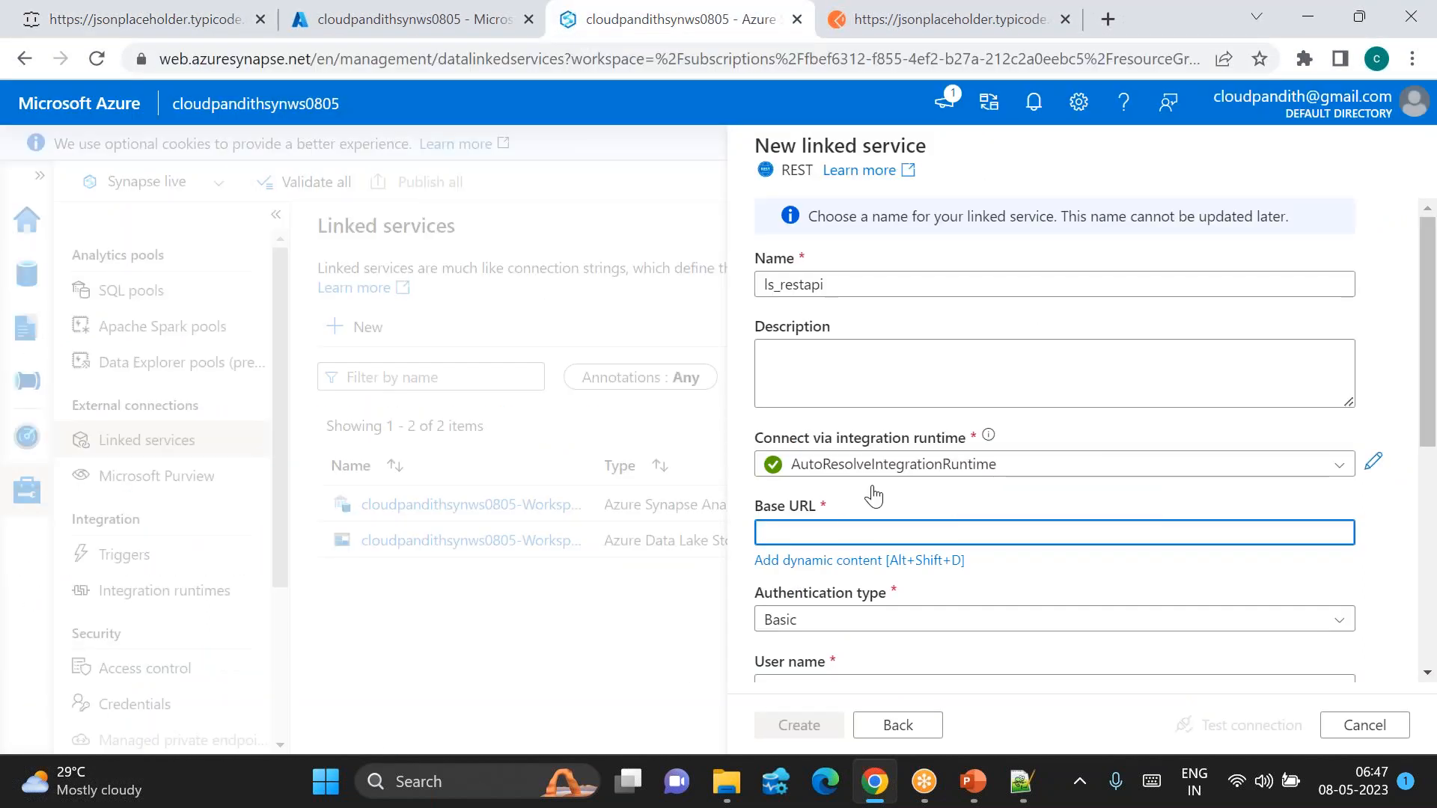
key(ctrl+v)
Step: Set authentication type to Anonymous and run a successful connection test
scroll(848, 527, down, 2)
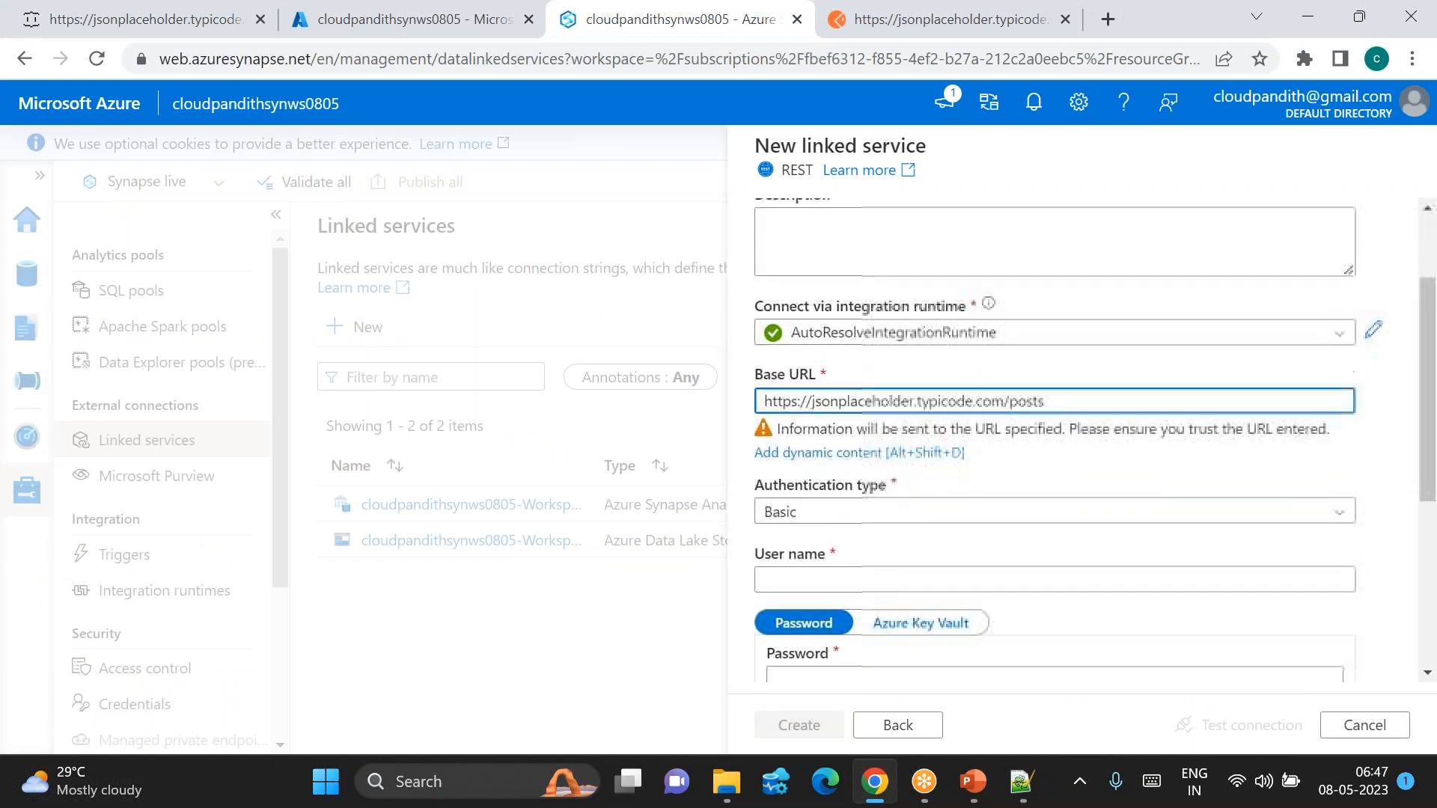
click(801, 496)
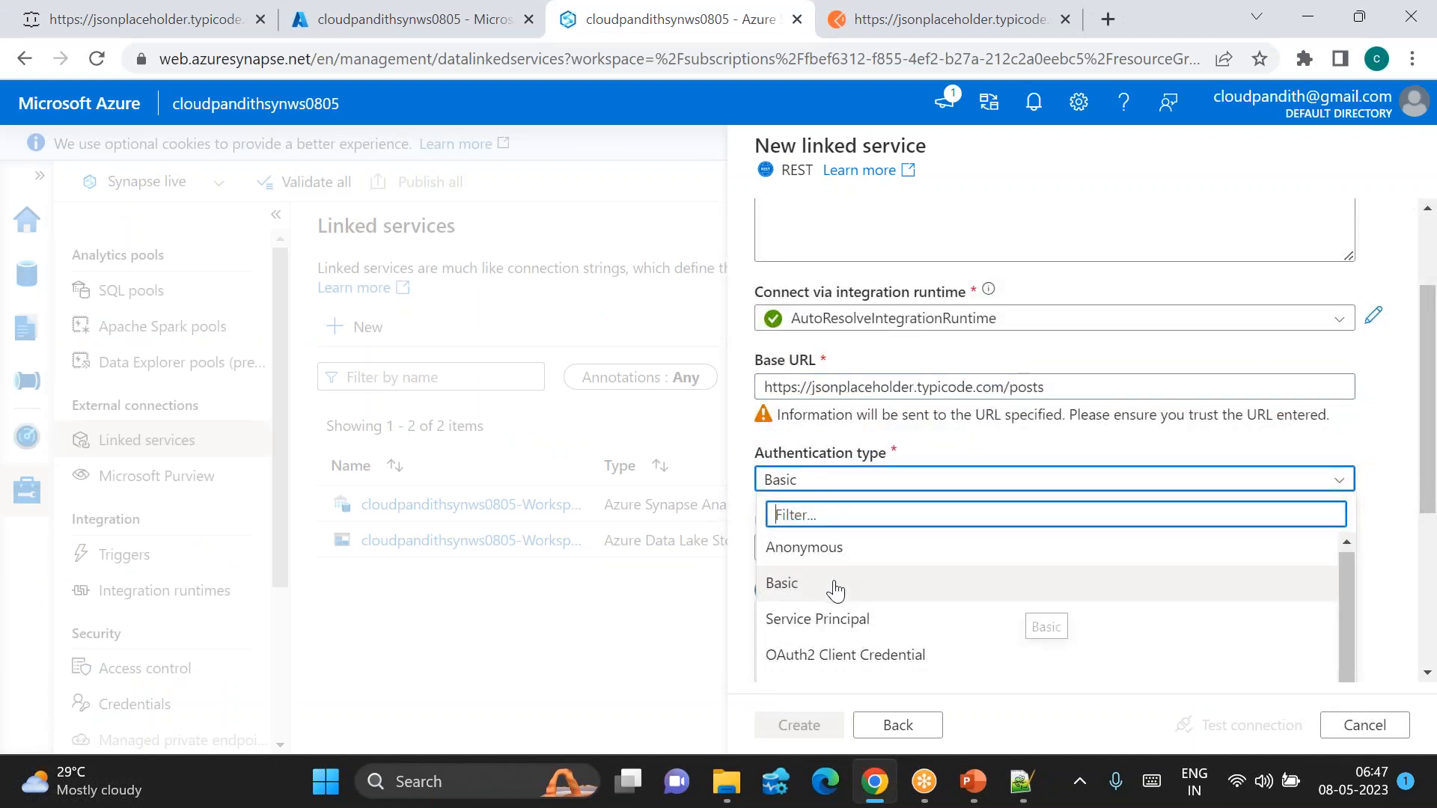
click(808, 548)
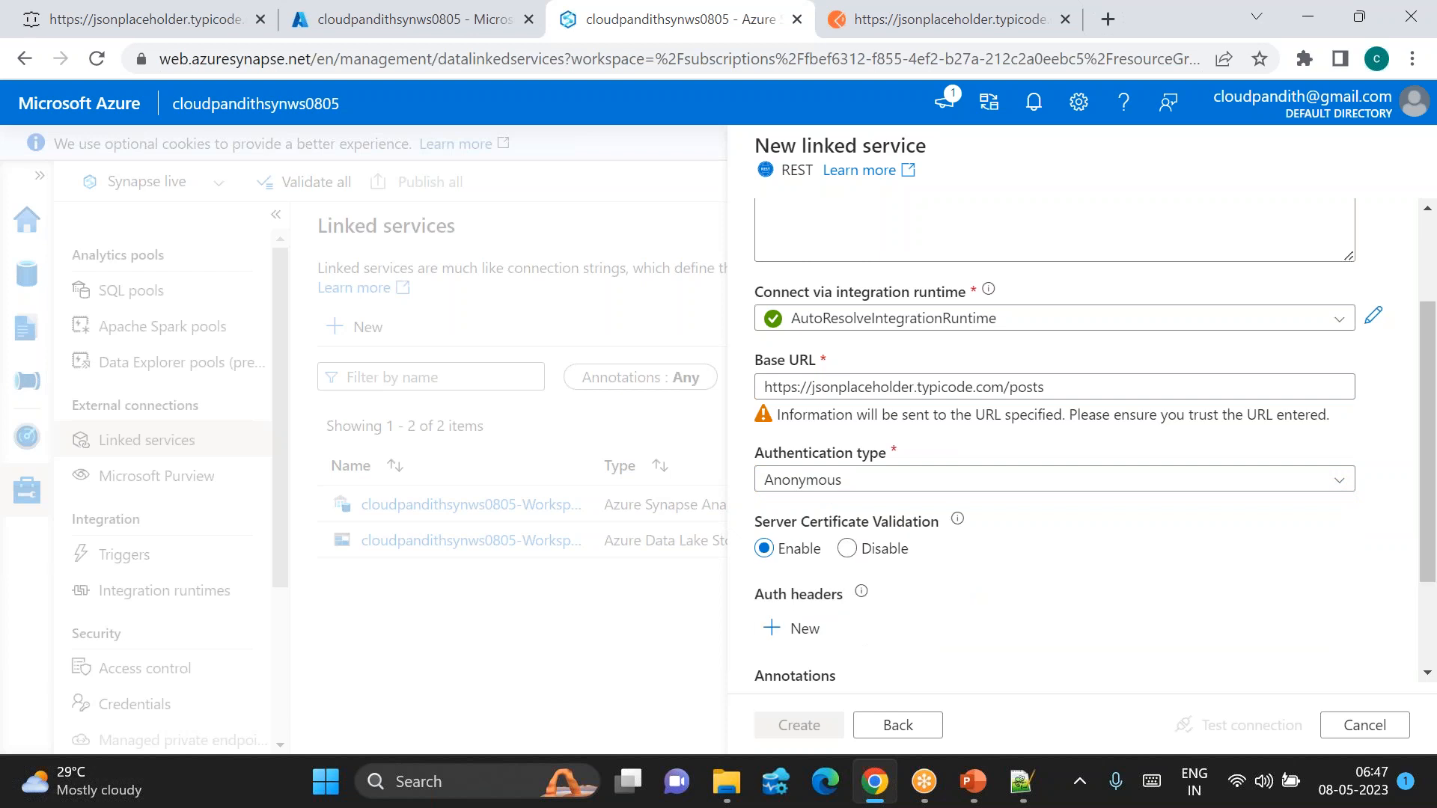
scroll(1047, 449, down, 2)
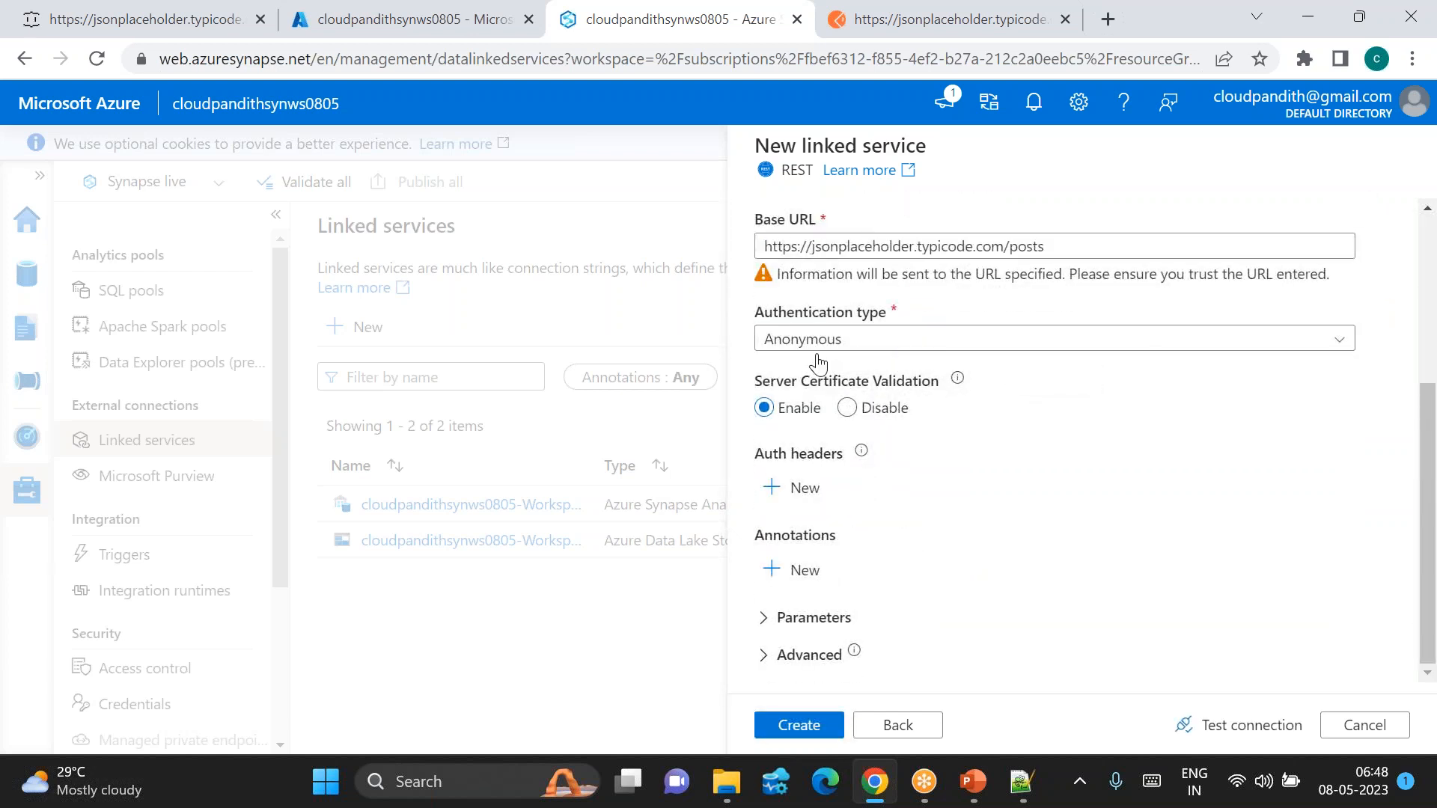
click(833, 339)
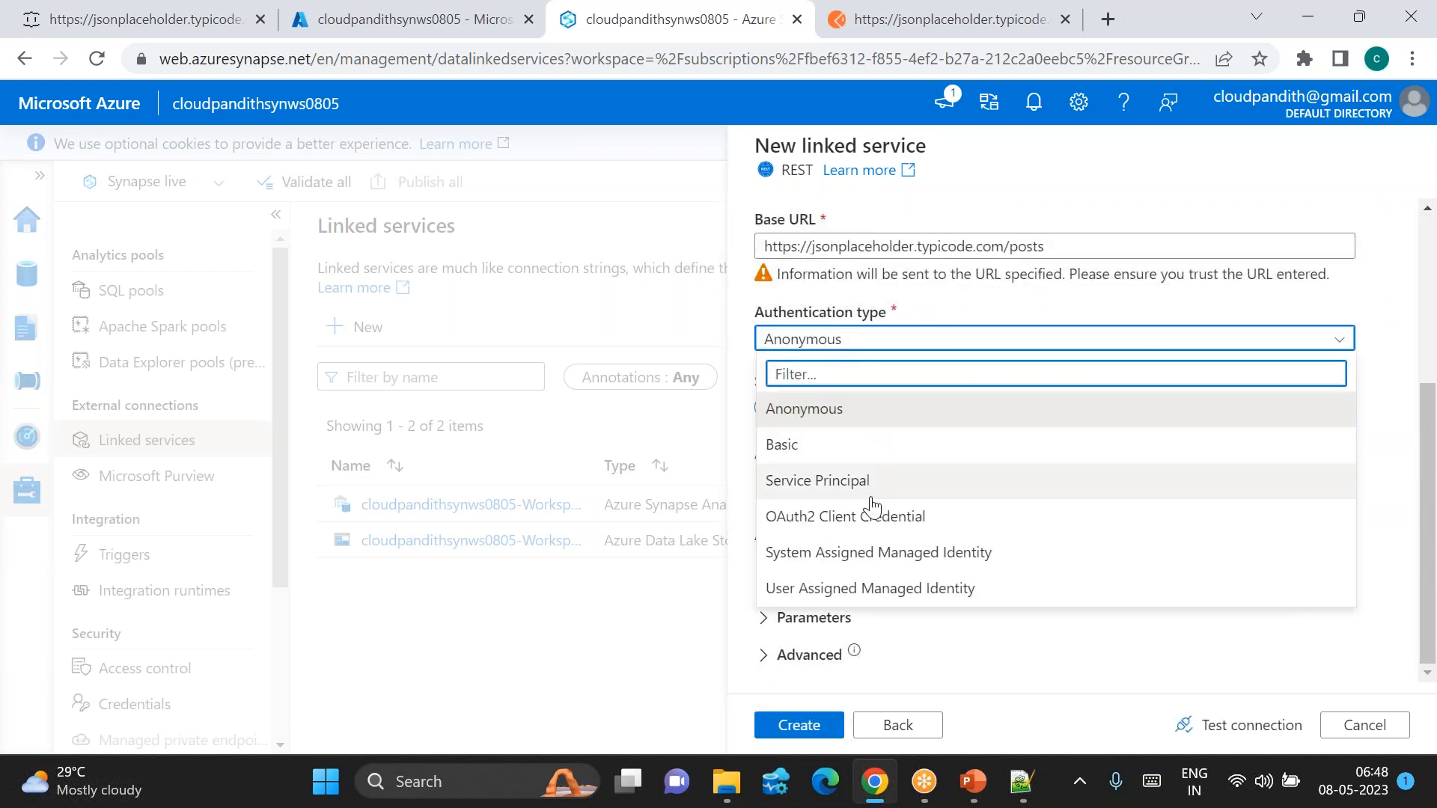
click(835, 446)
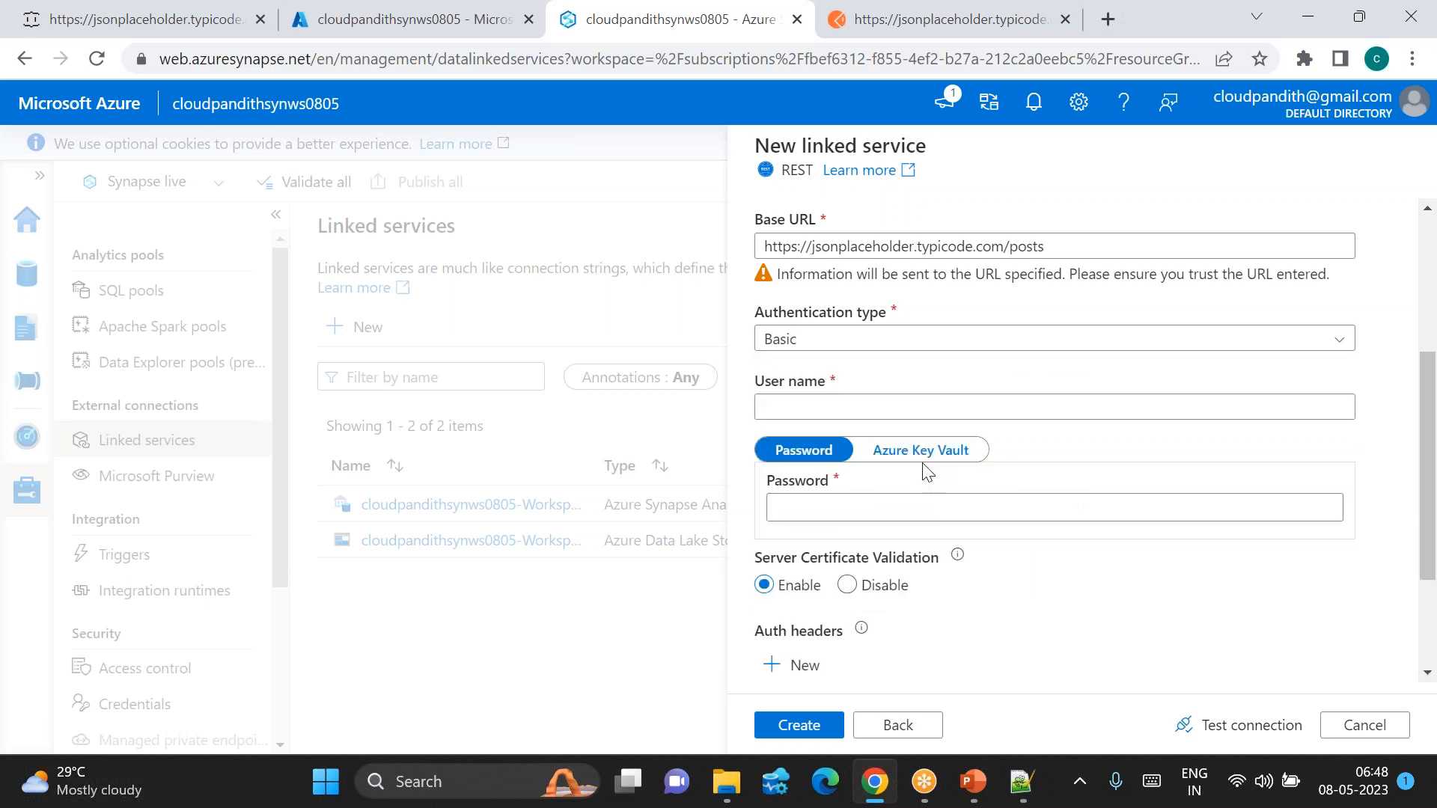
click(827, 340)
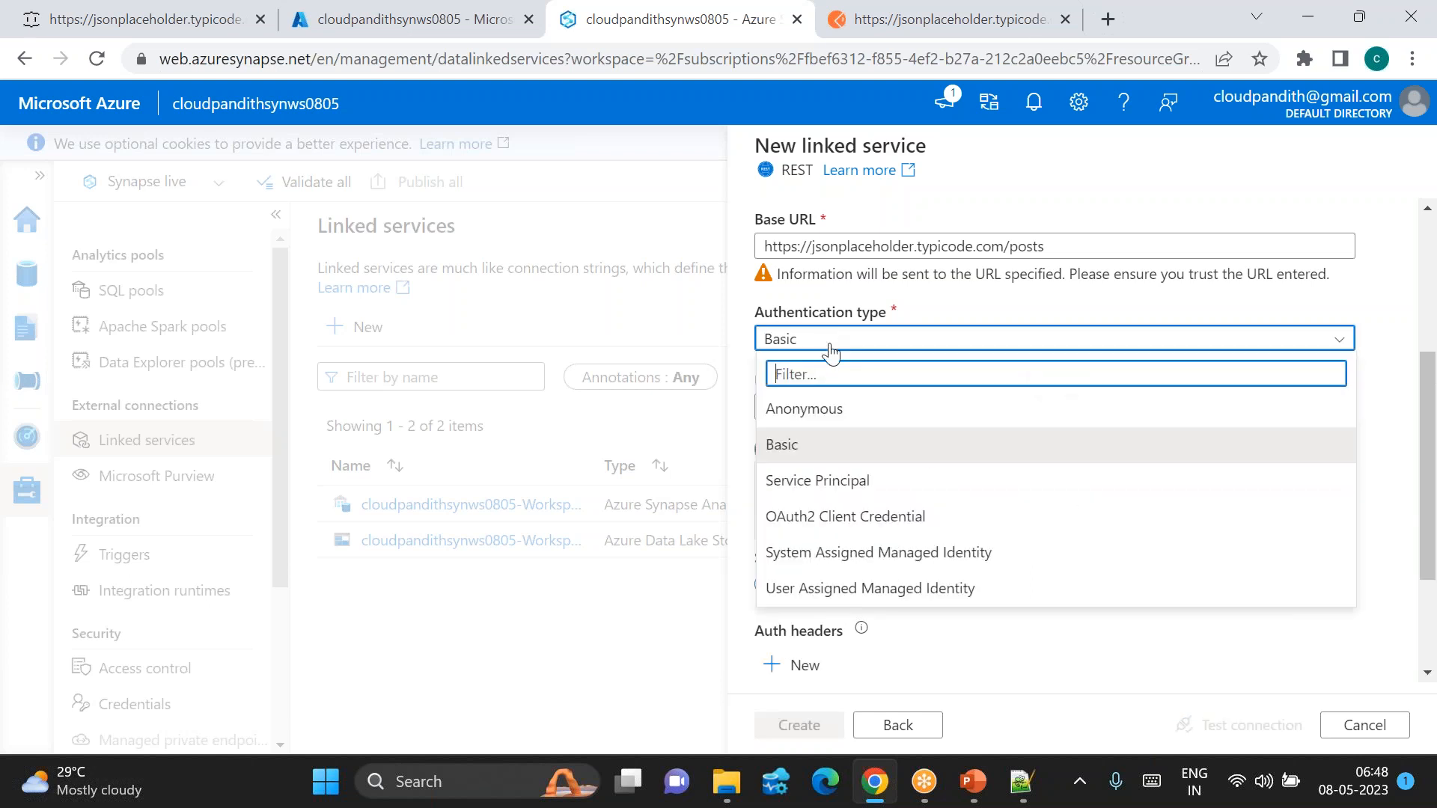
click(877, 494)
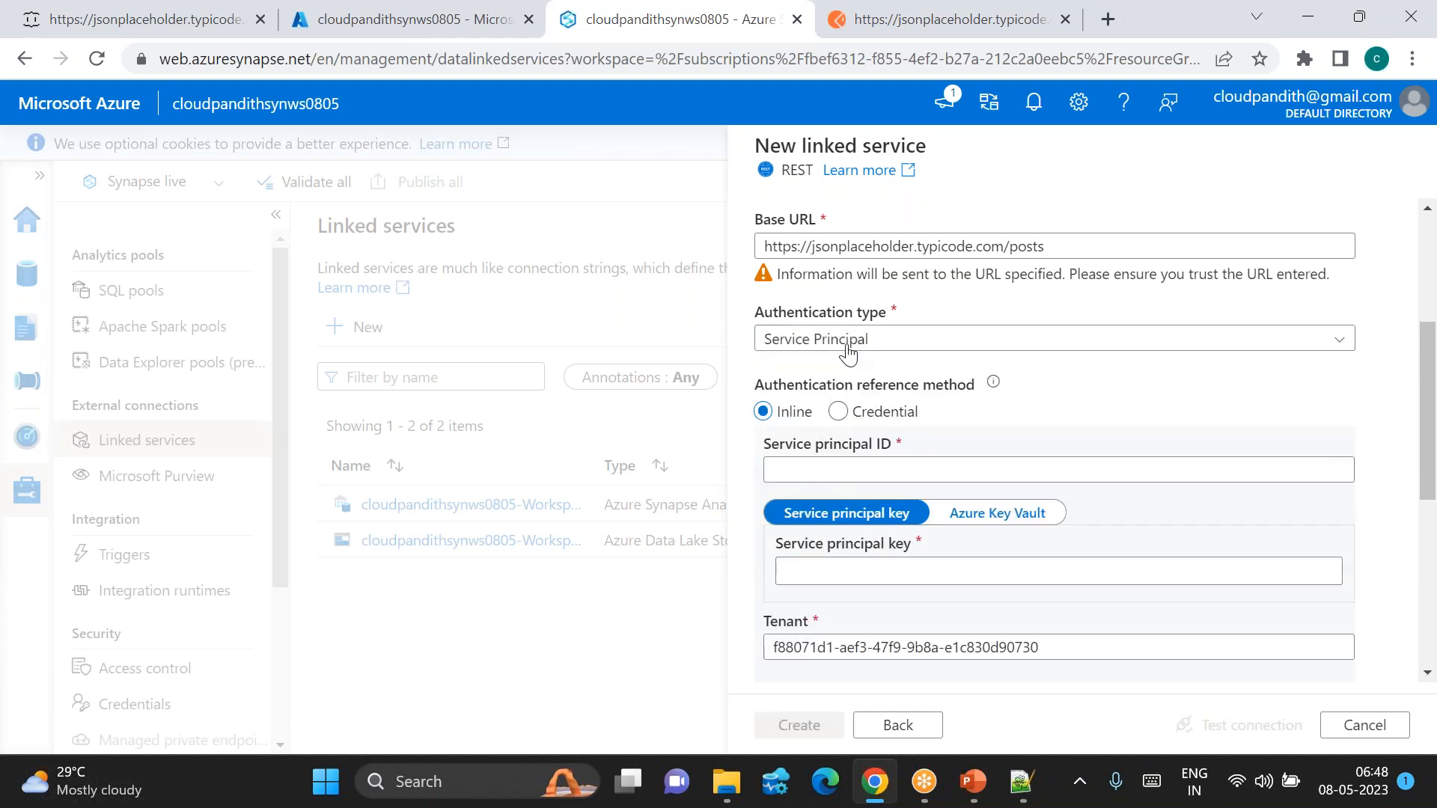
click(836, 346)
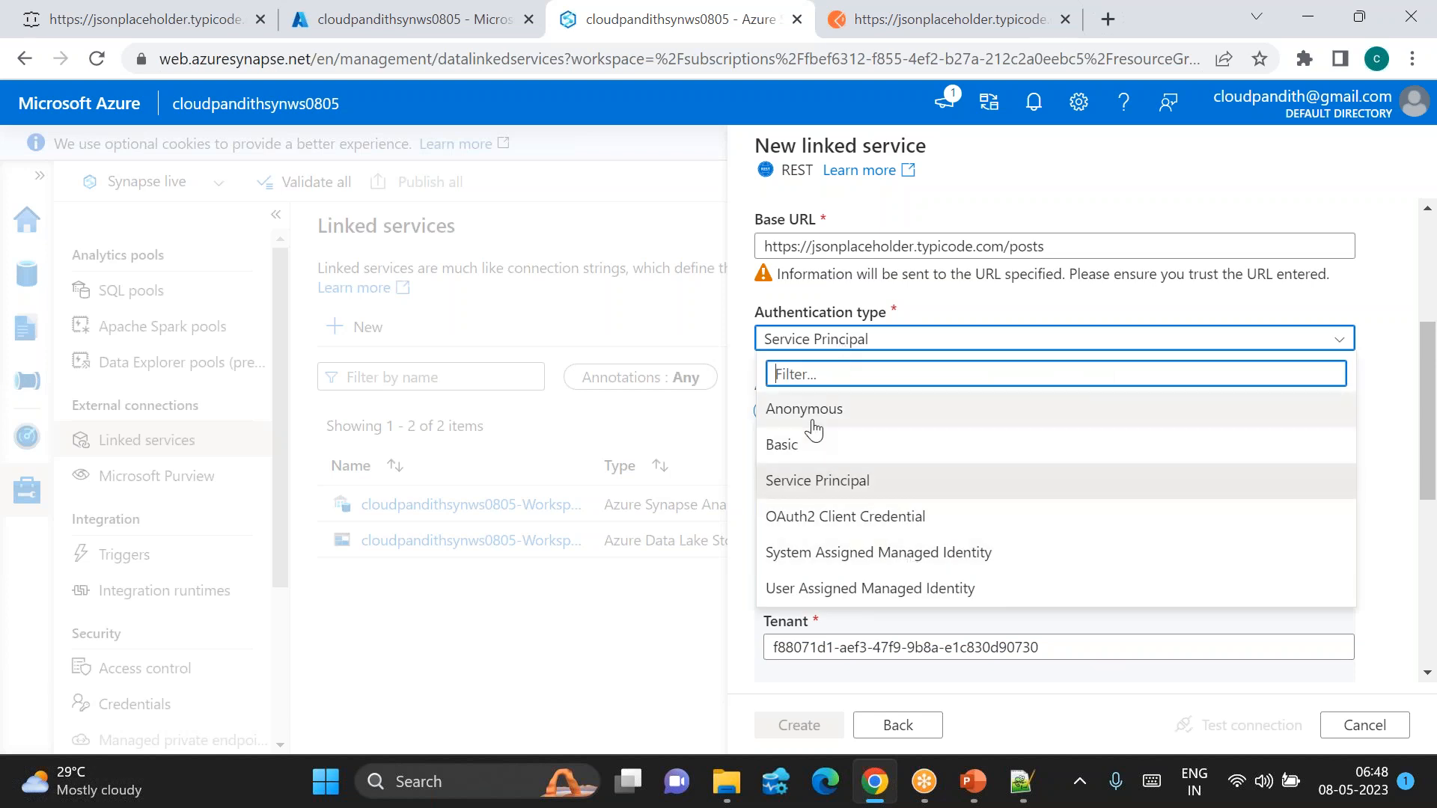
click(809, 410)
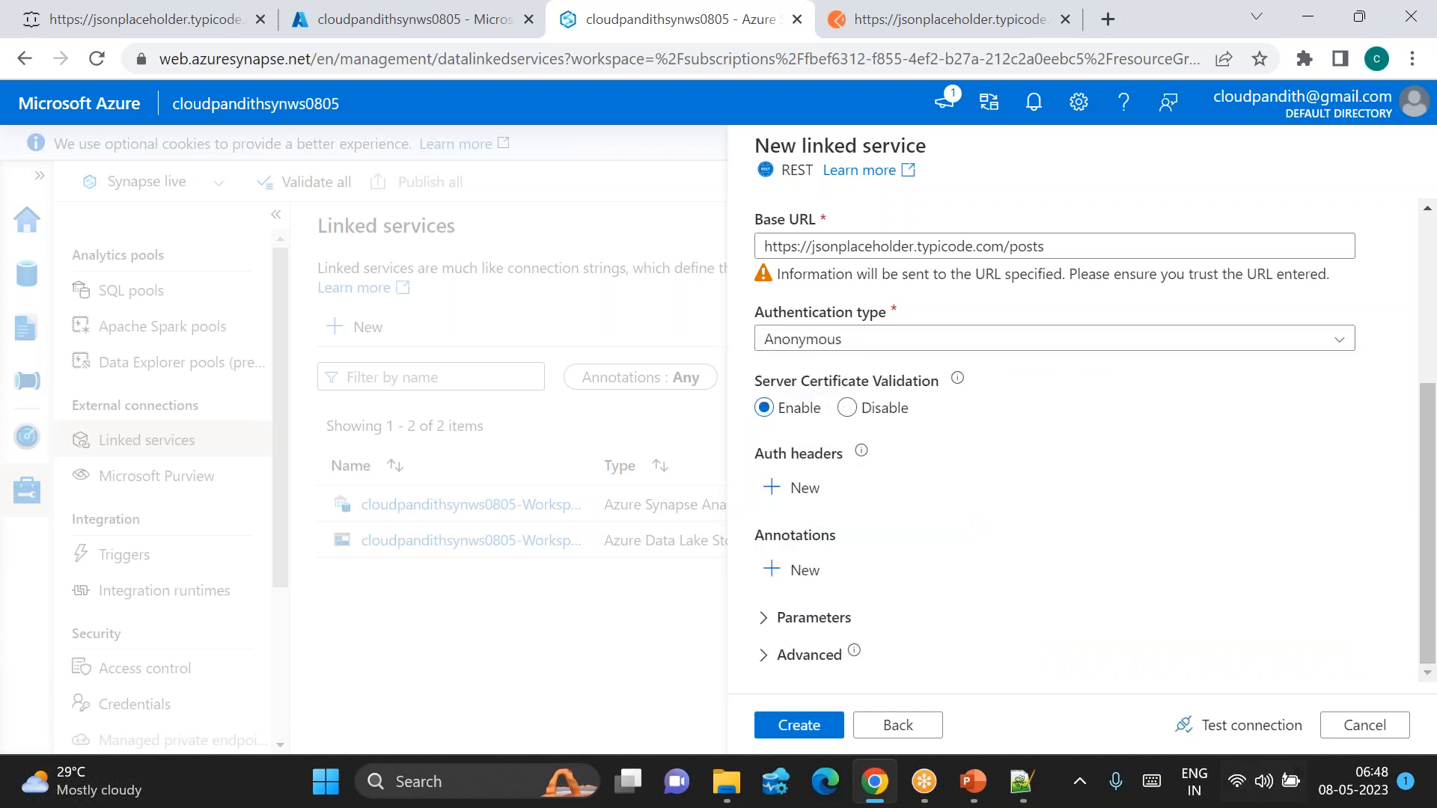
click(1234, 727)
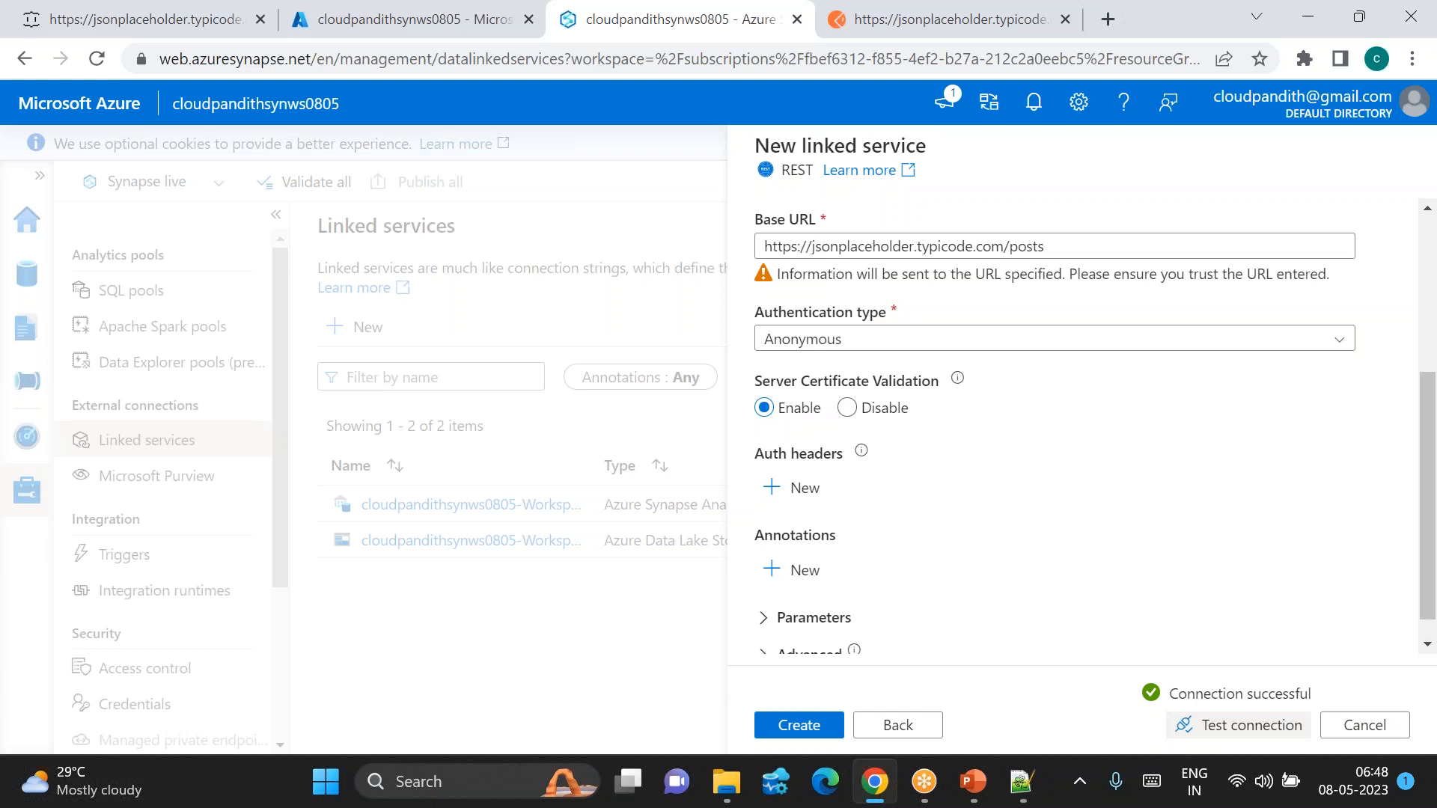
Step: Create ls_restapi, cancel an extra New linked service panel, and go to the Integrate hub
click(799, 725)
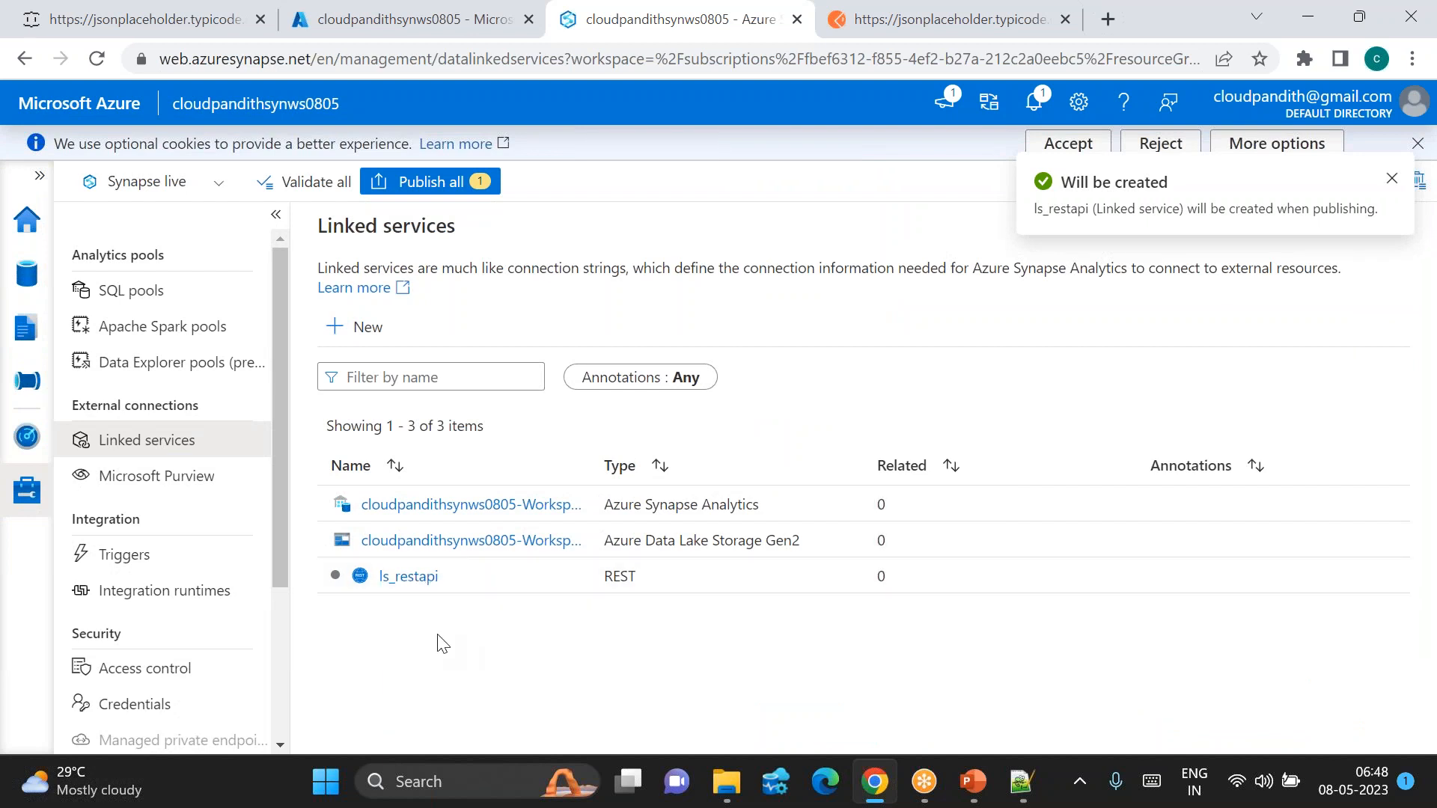
click(367, 329)
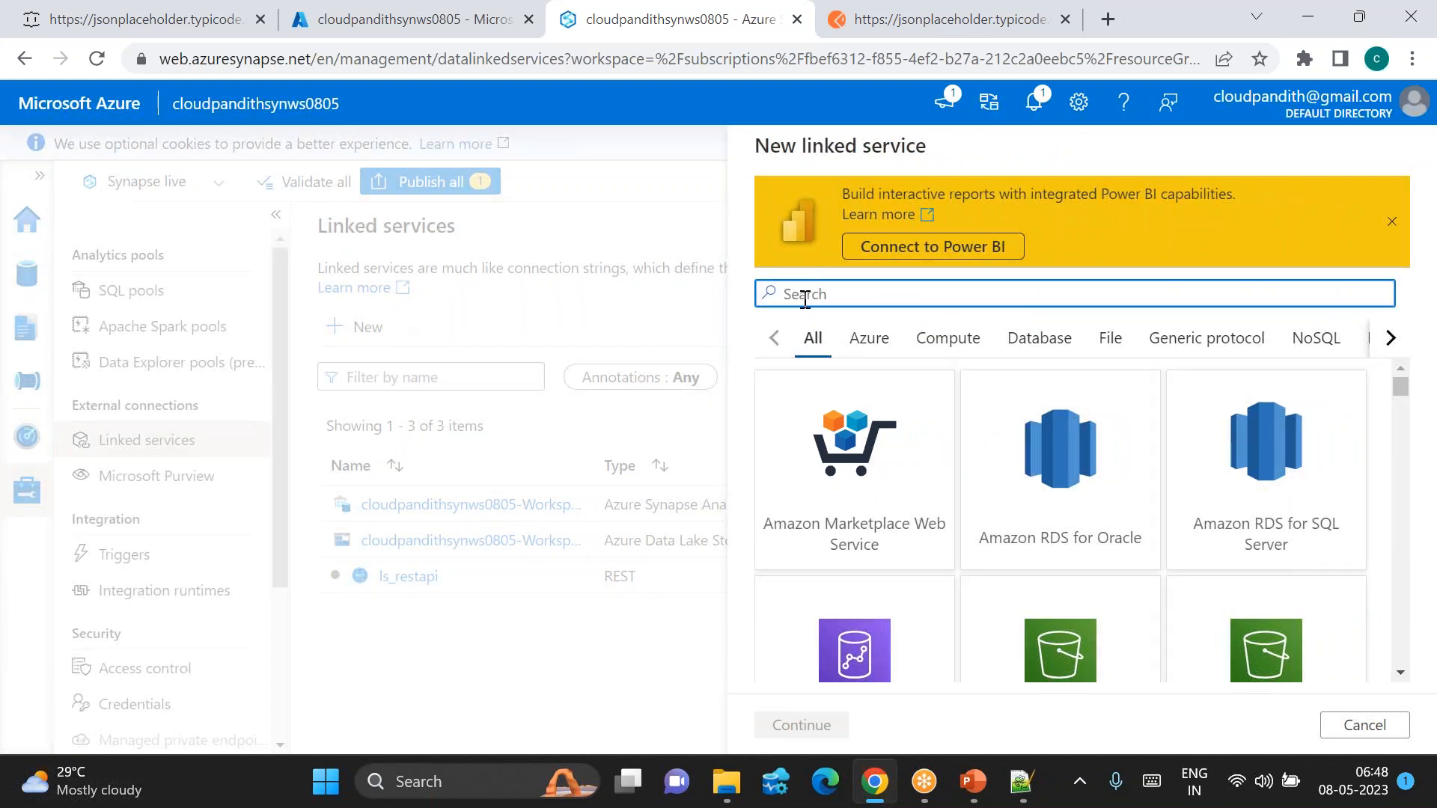
click(1362, 725)
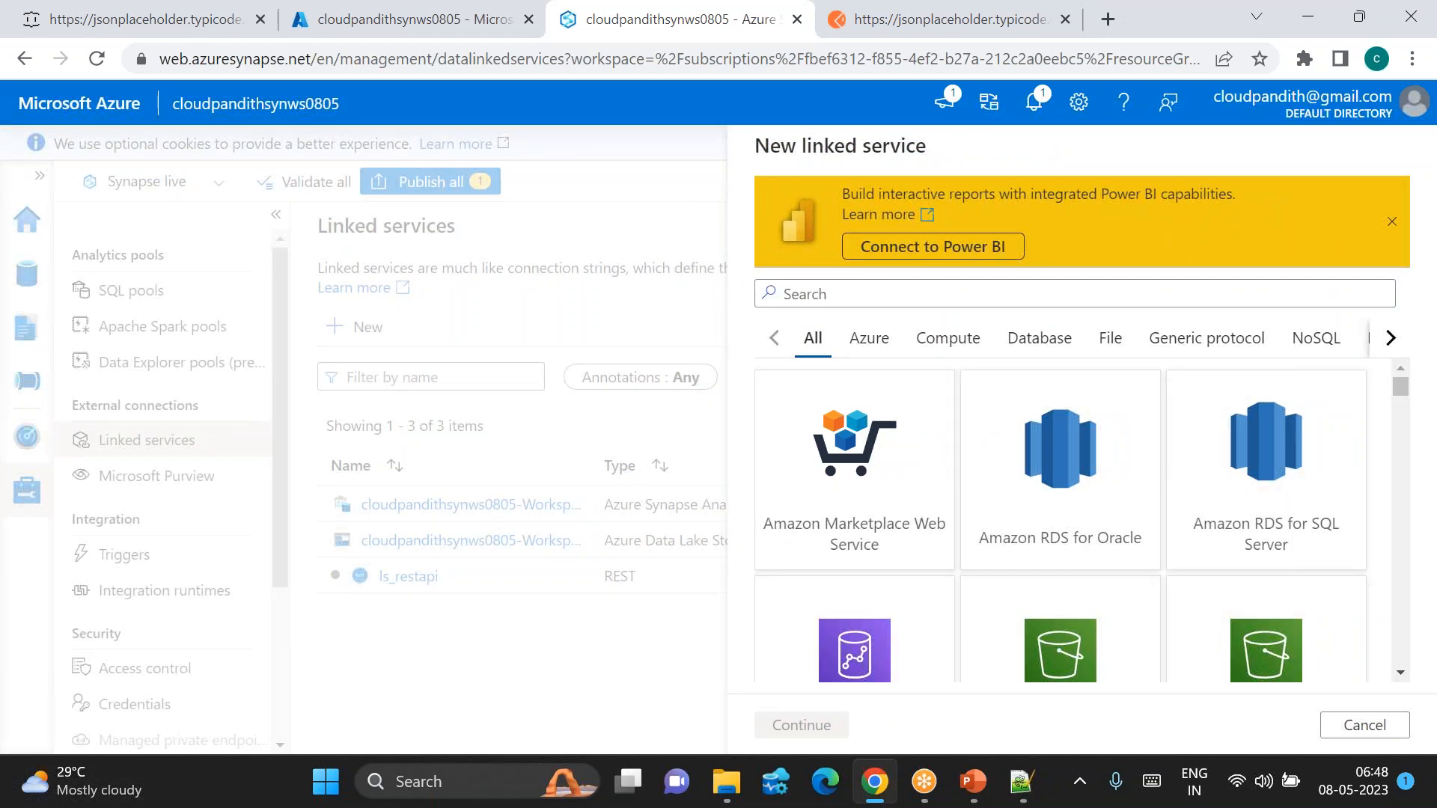
click(1344, 719)
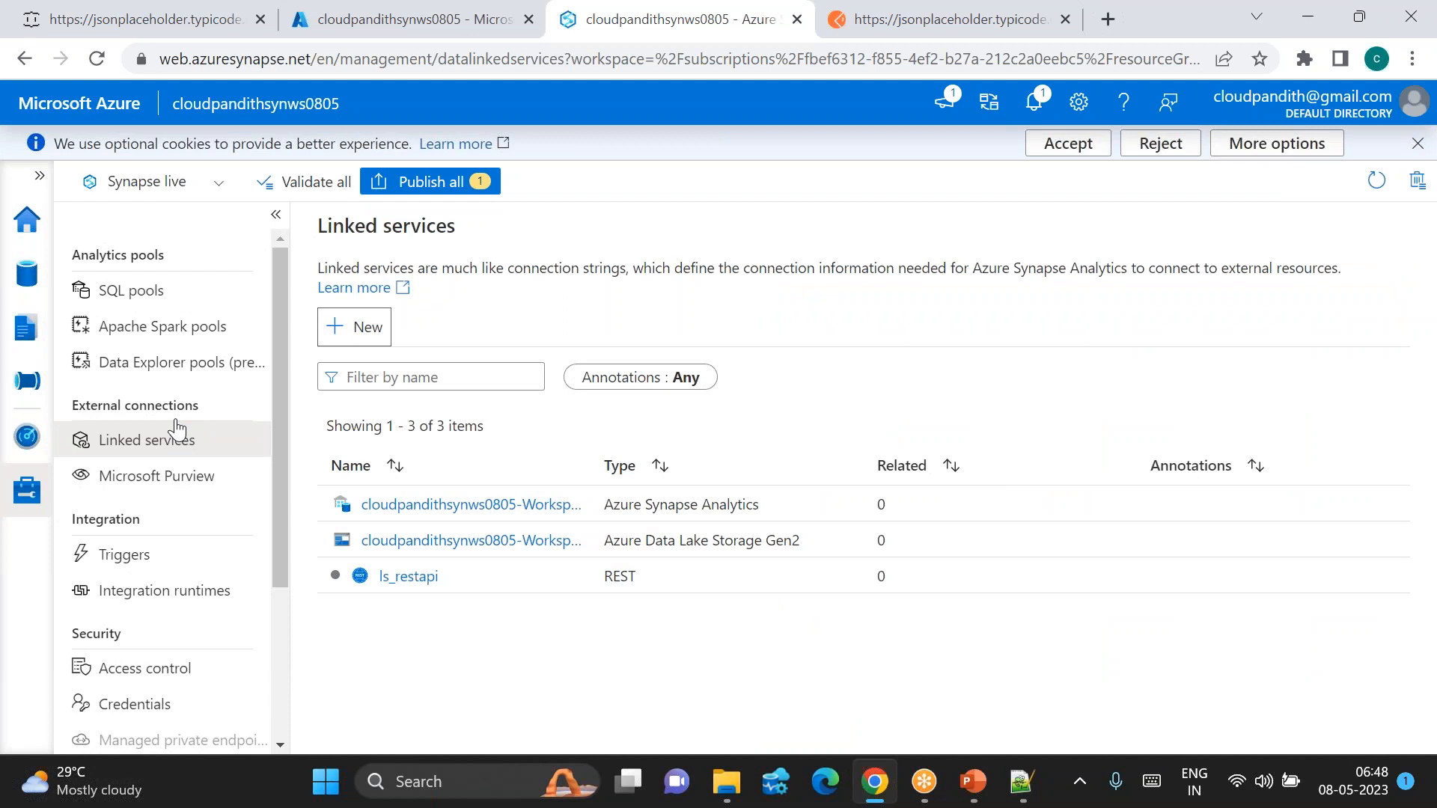
click(30, 378)
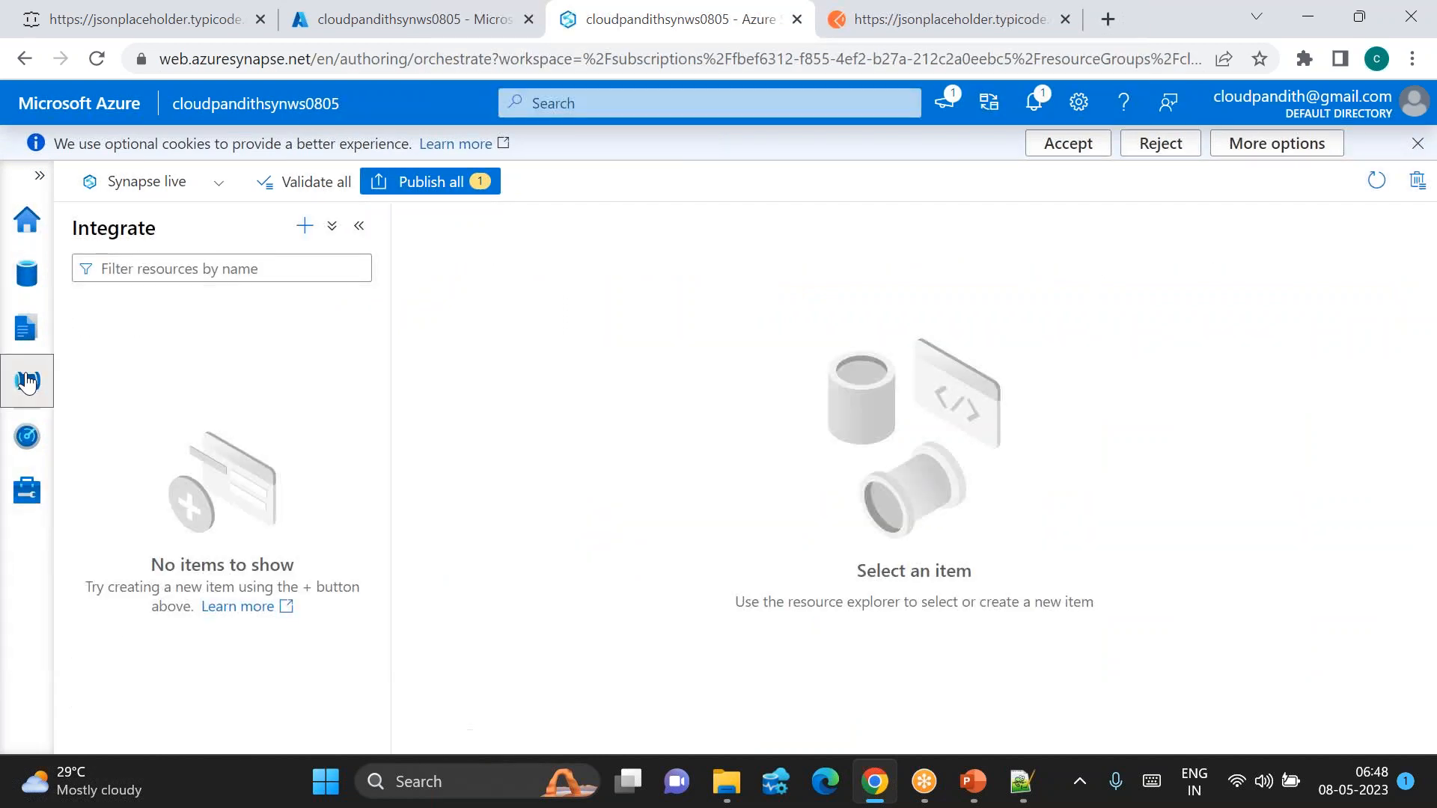
Step: Create a new pipeline and drag a Copy data activity, found by searching 'cop', onto it
click(304, 226)
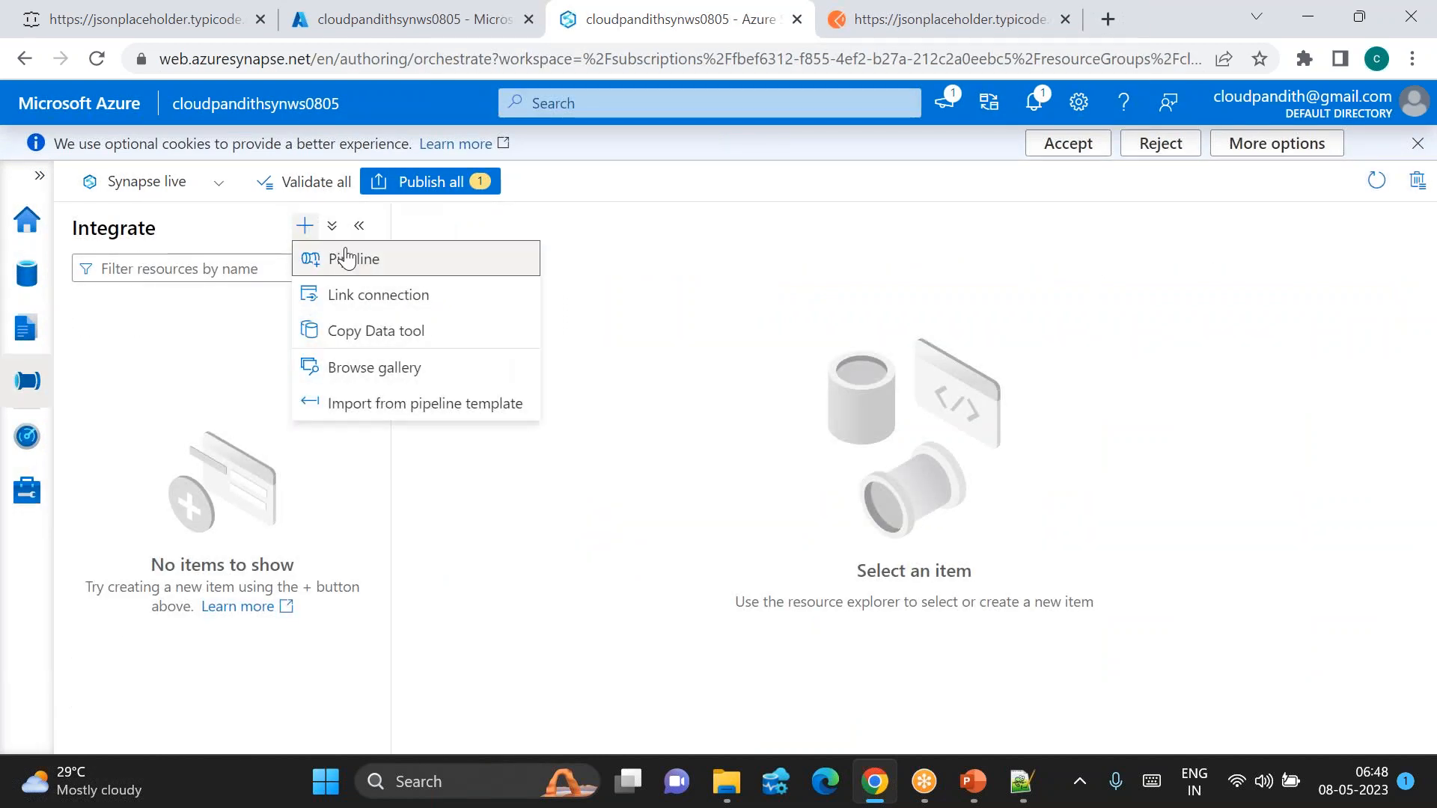
click(356, 258)
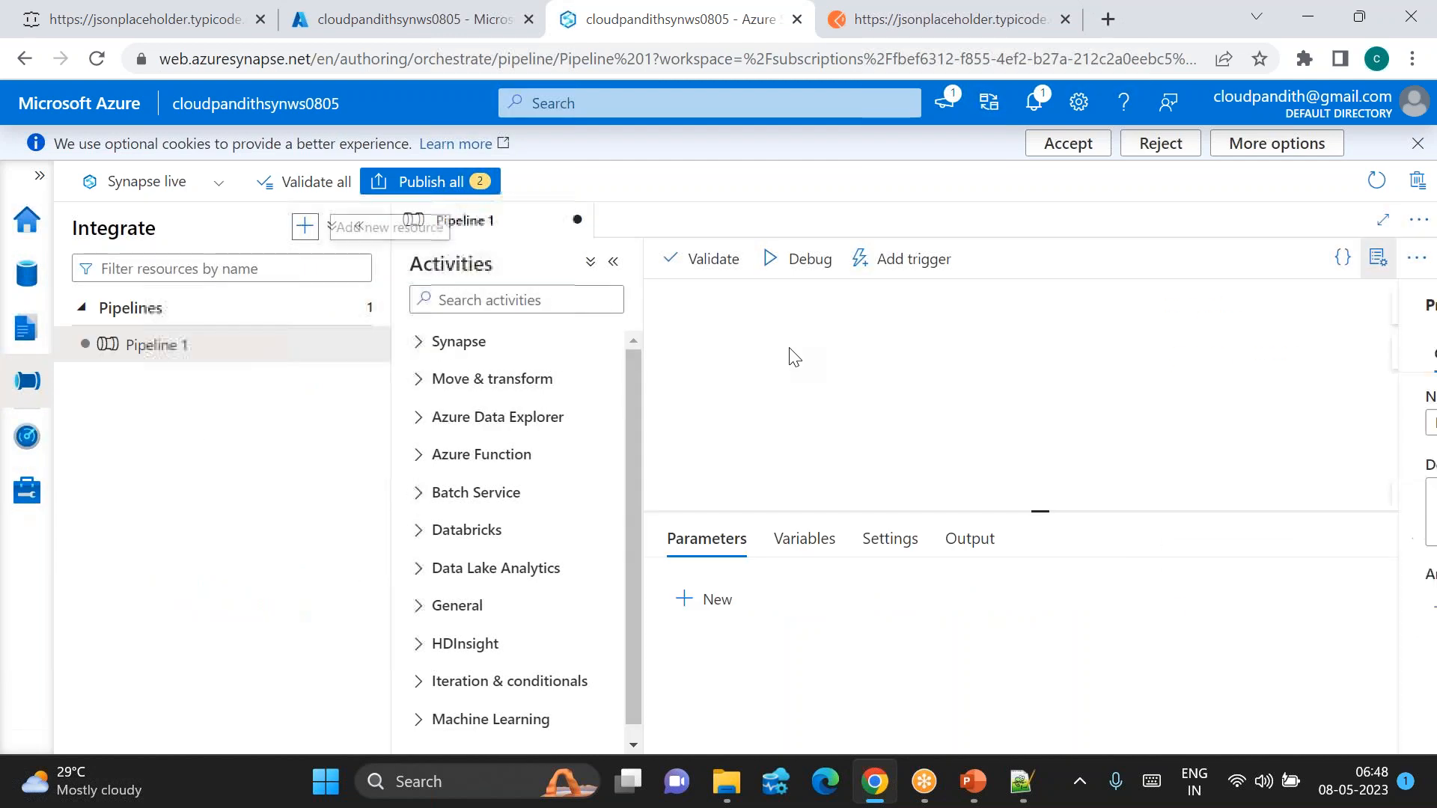
click(419, 299)
text(cop)
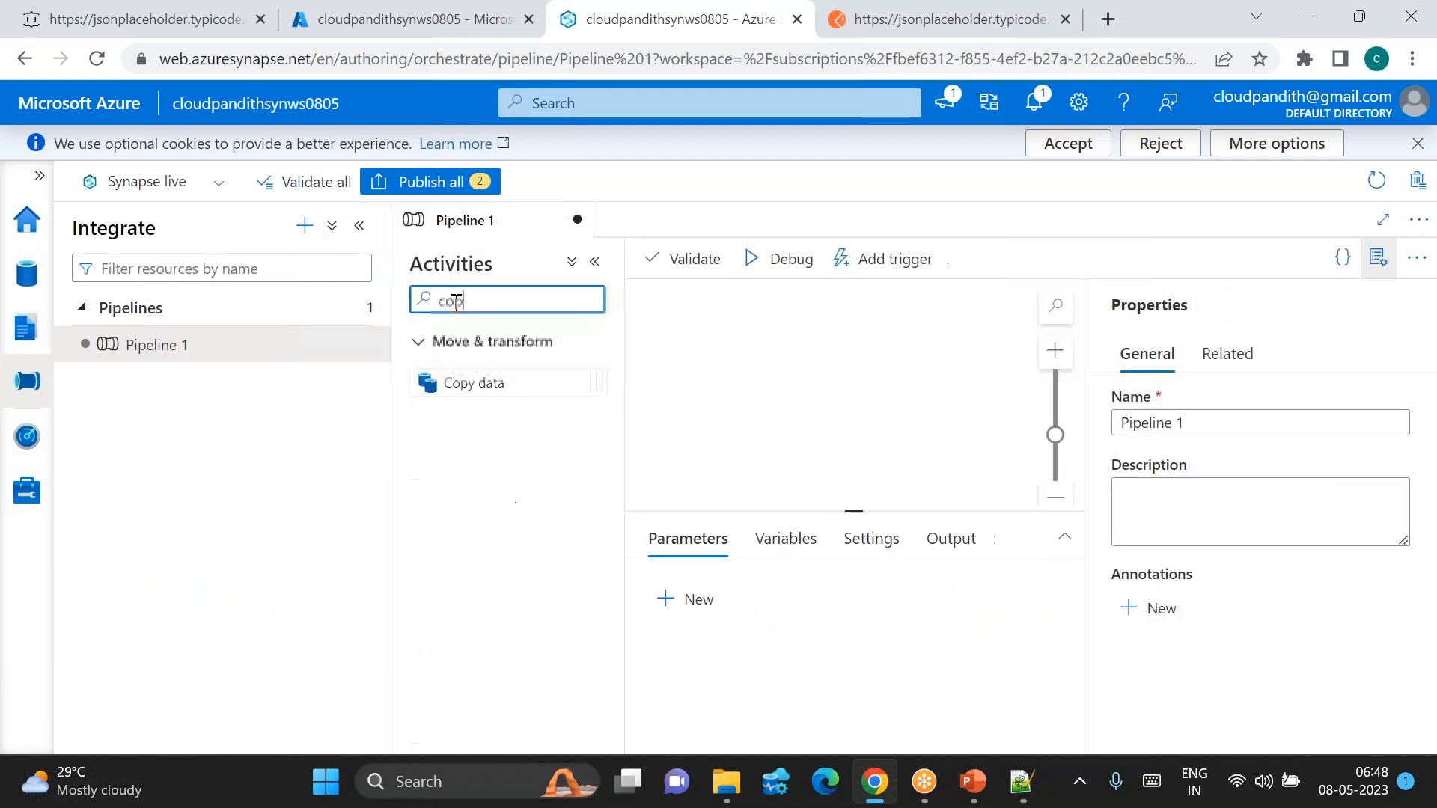
drag(474, 382, 782, 408)
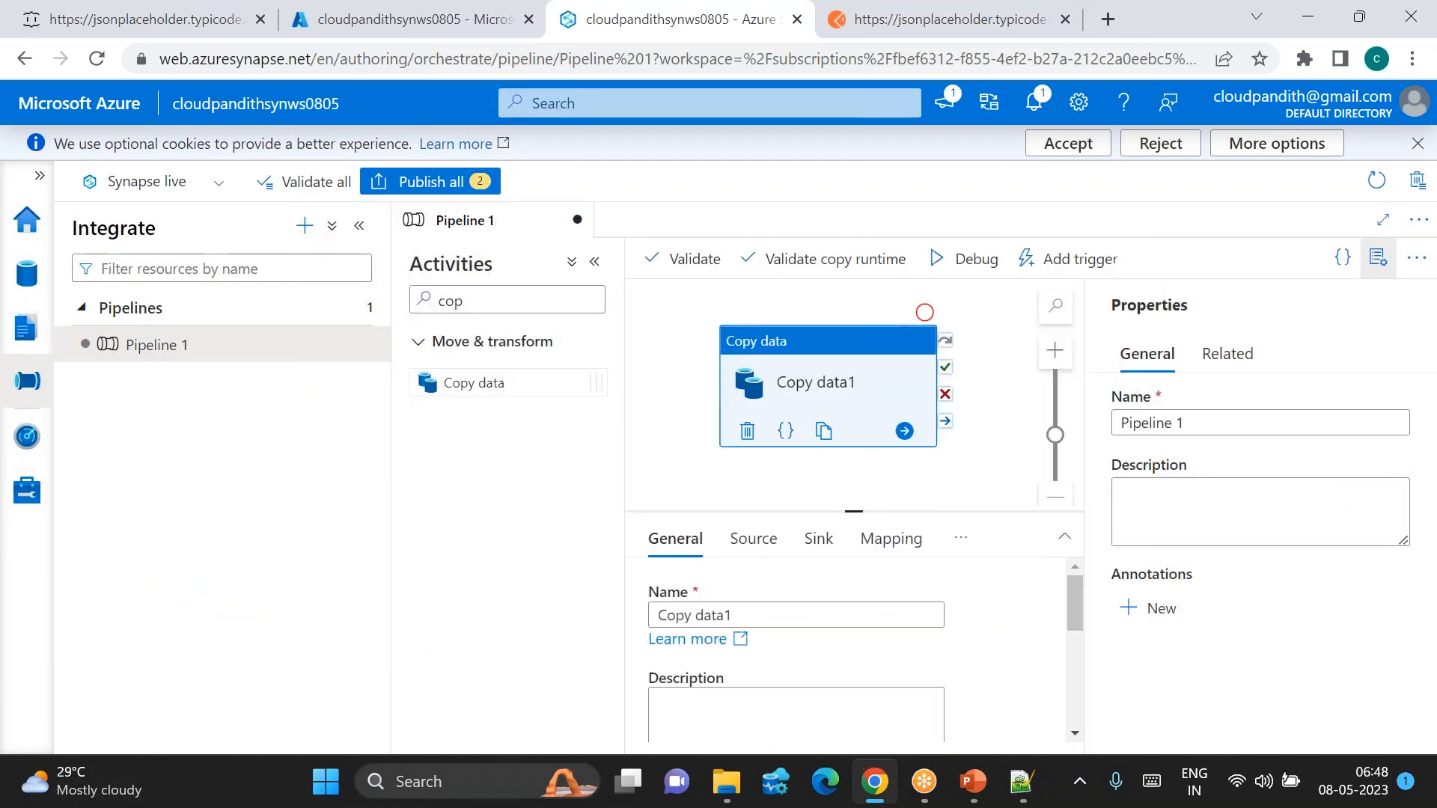
Step: Collapse the side panels and begin a new source dataset for Copy data1
click(1378, 259)
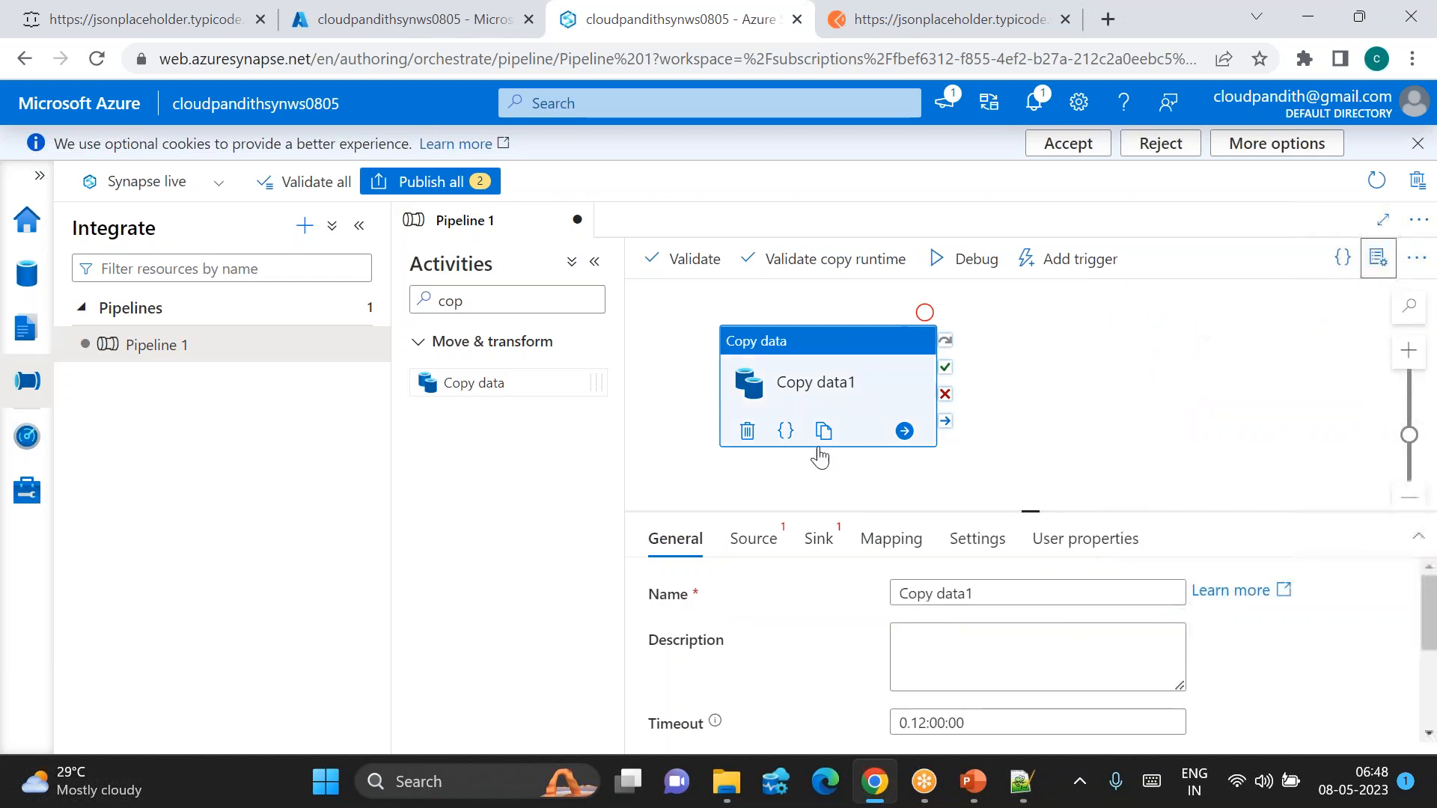
click(359, 225)
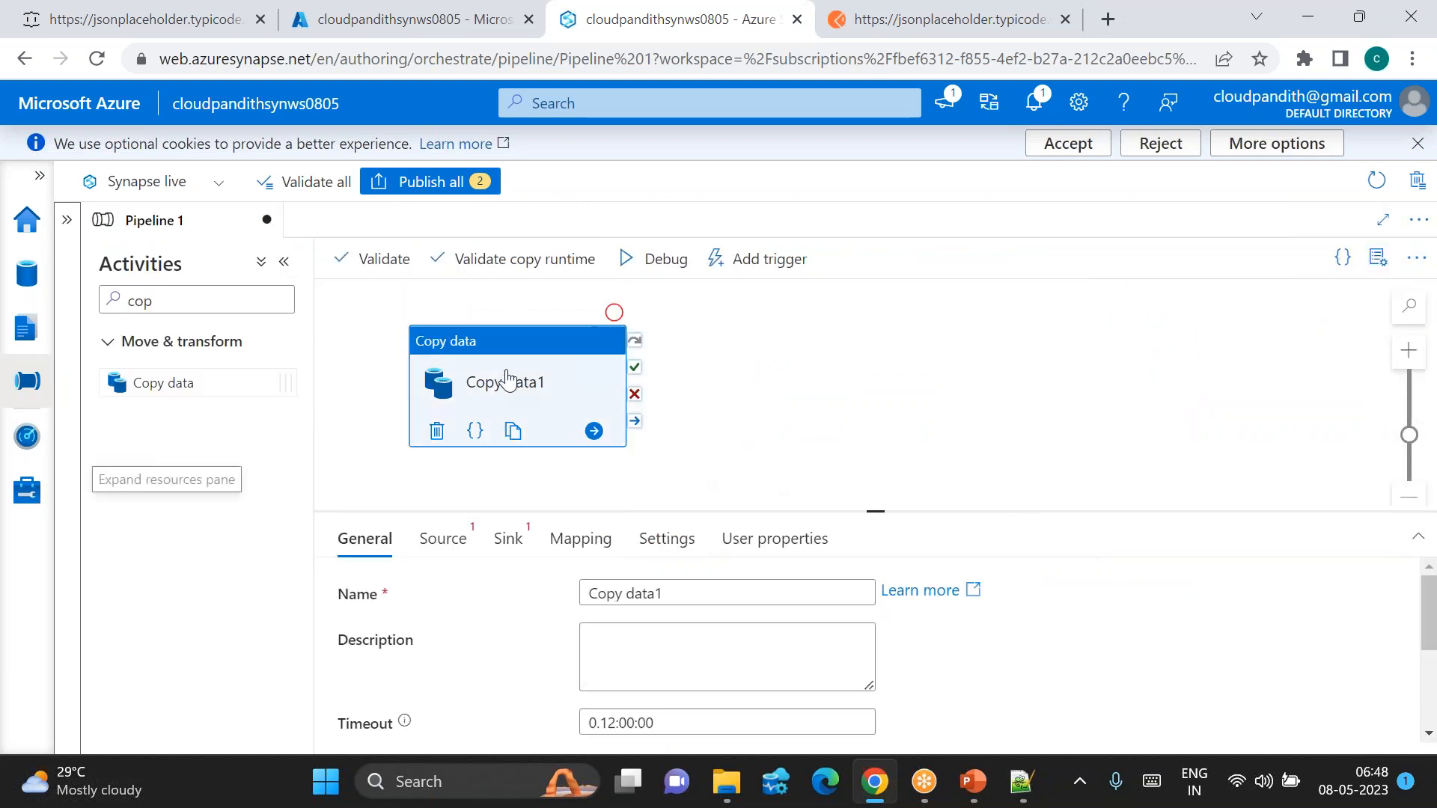
click(441, 539)
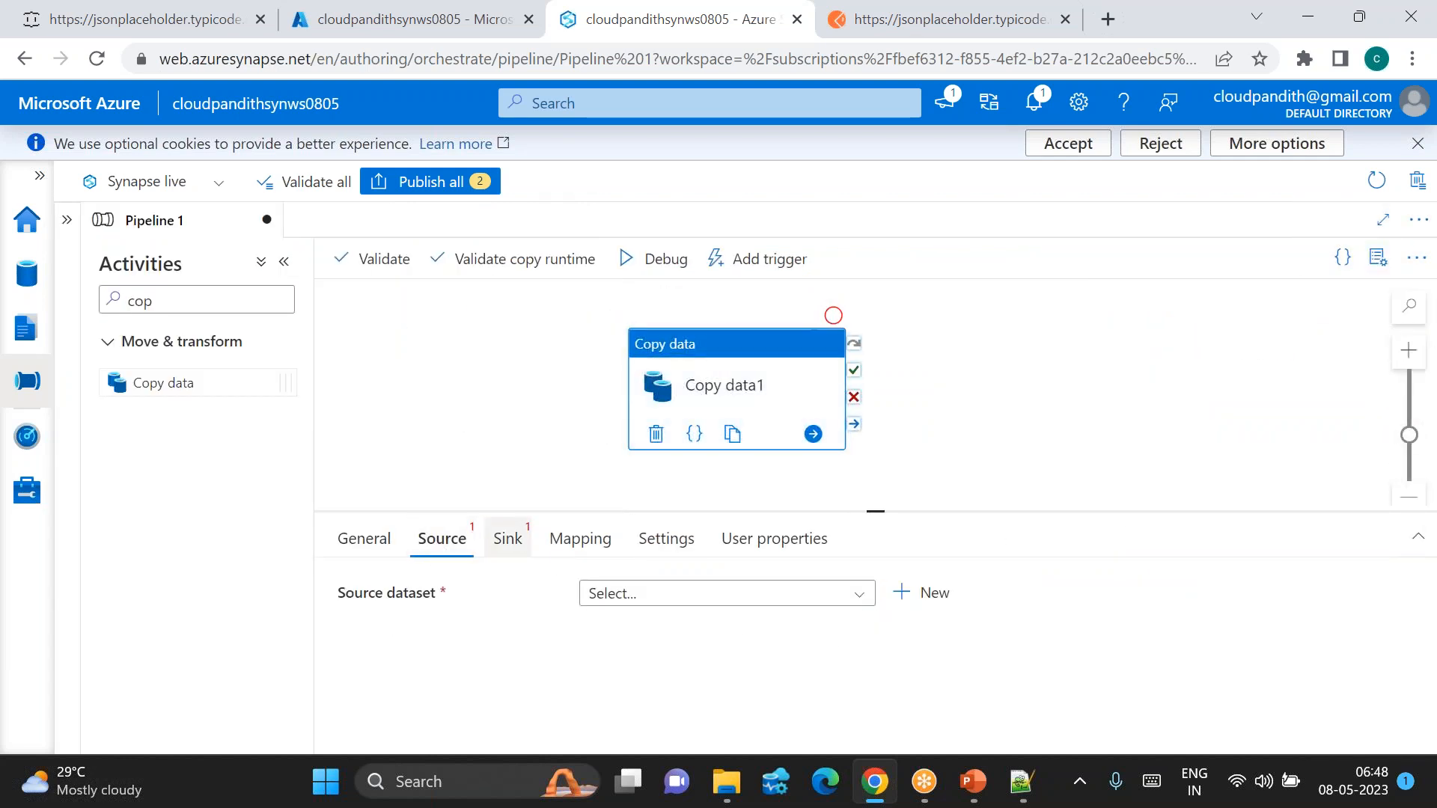
click(912, 593)
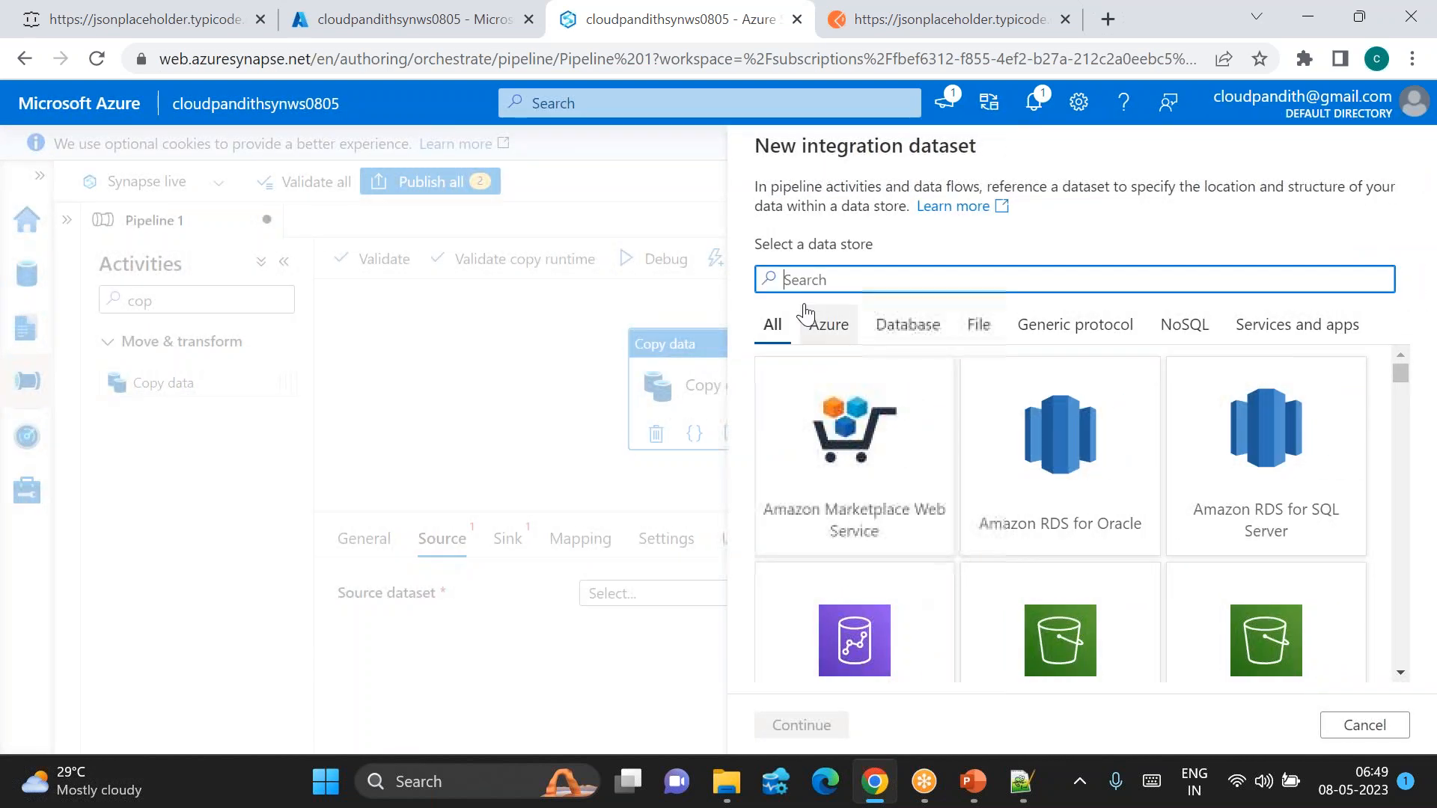
Step: Create REST source dataset DS_RESTAPI on linked service ls_restapi
text(rest)
double_click(1090, 465)
drag(889, 215, 714, 222)
key(BackSpace)
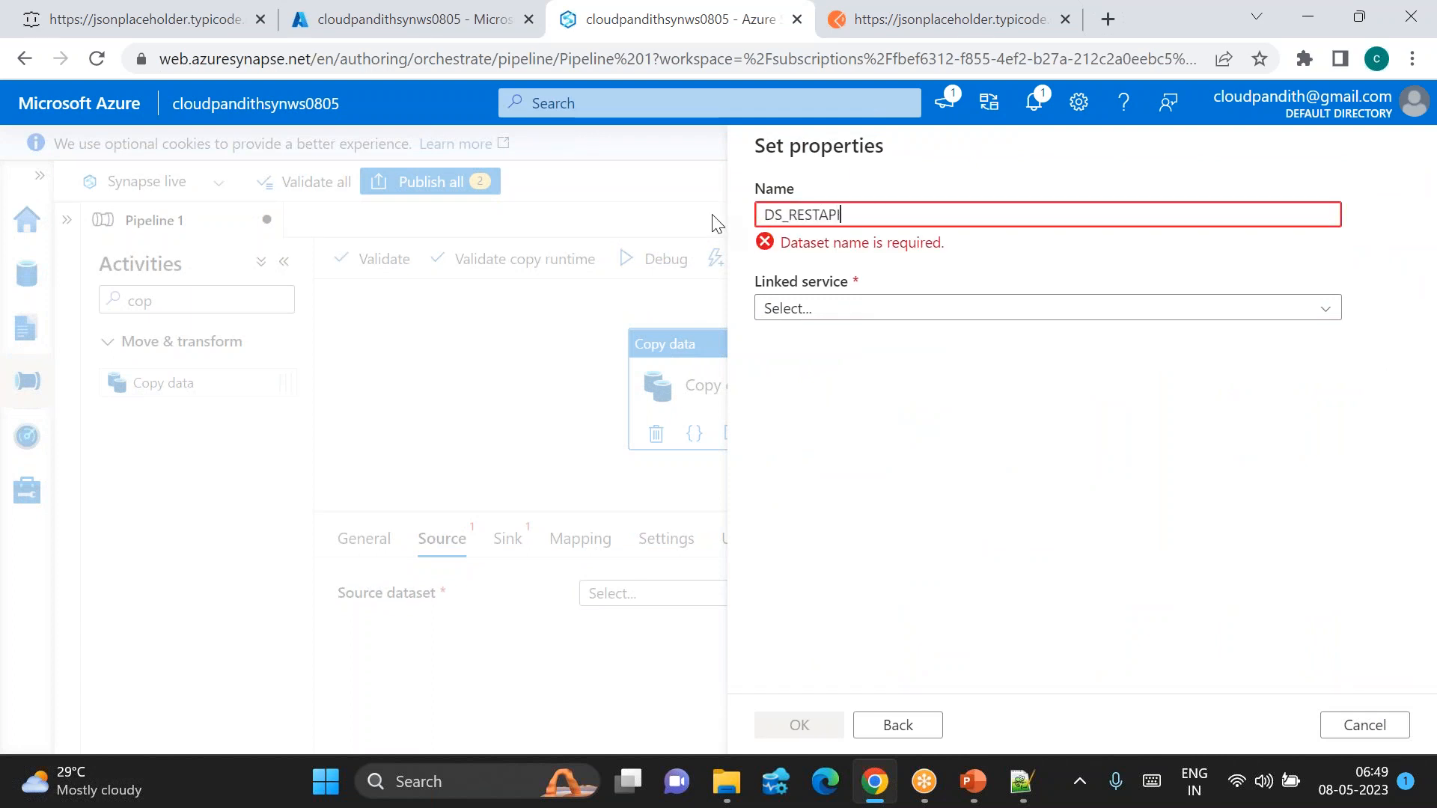
click(836, 288)
click(856, 419)
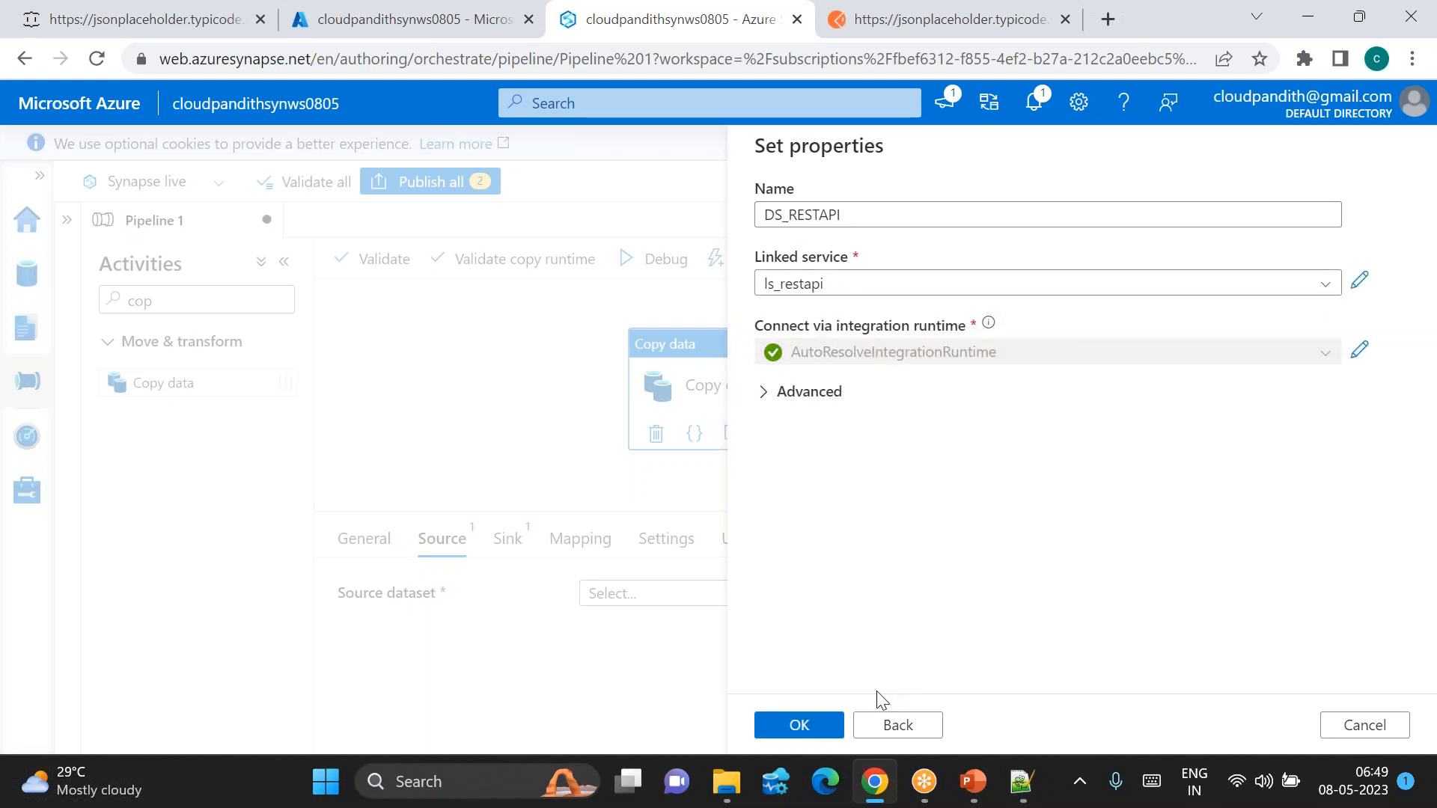
click(799, 727)
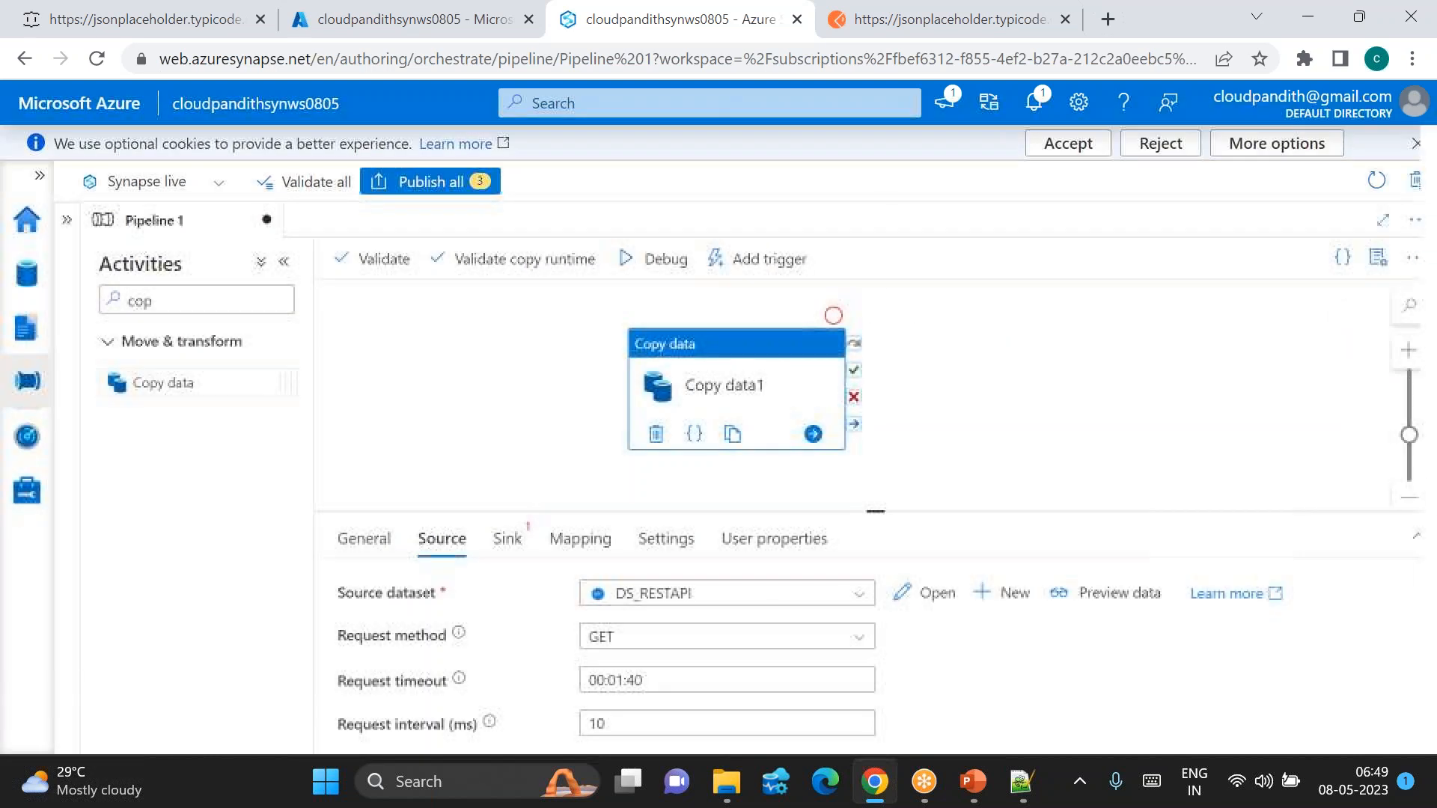
Step: Start a new Azure Data Lake Storage Gen2 sink dataset for Copy data1
click(507, 540)
click(905, 593)
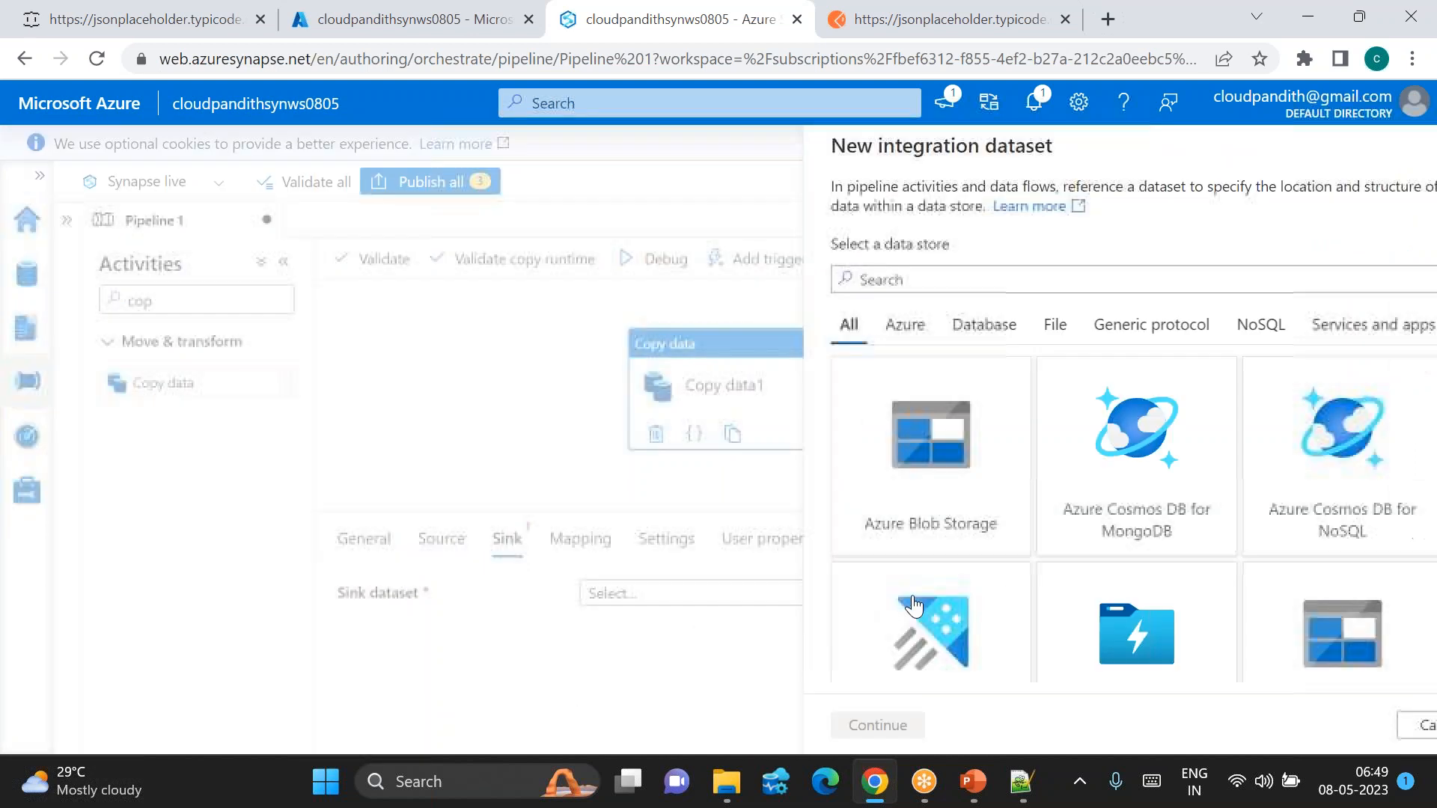
text(2)
click(874, 472)
click(801, 725)
click(1254, 483)
click(802, 725)
Step: Change the sink format from delimited text to JSON and name the dataset DS_ADLSGen2
drag(906, 210, 611, 202)
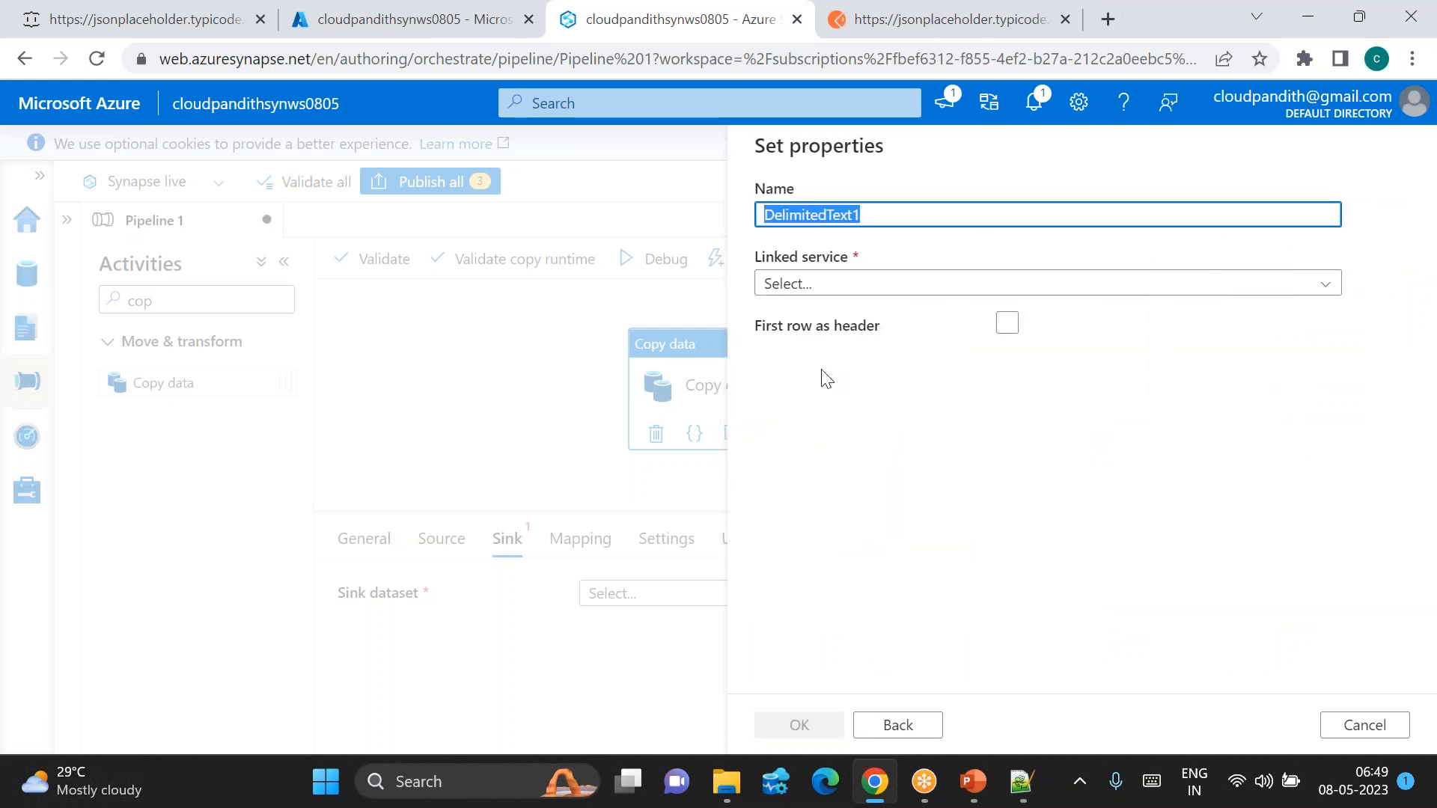
click(905, 725)
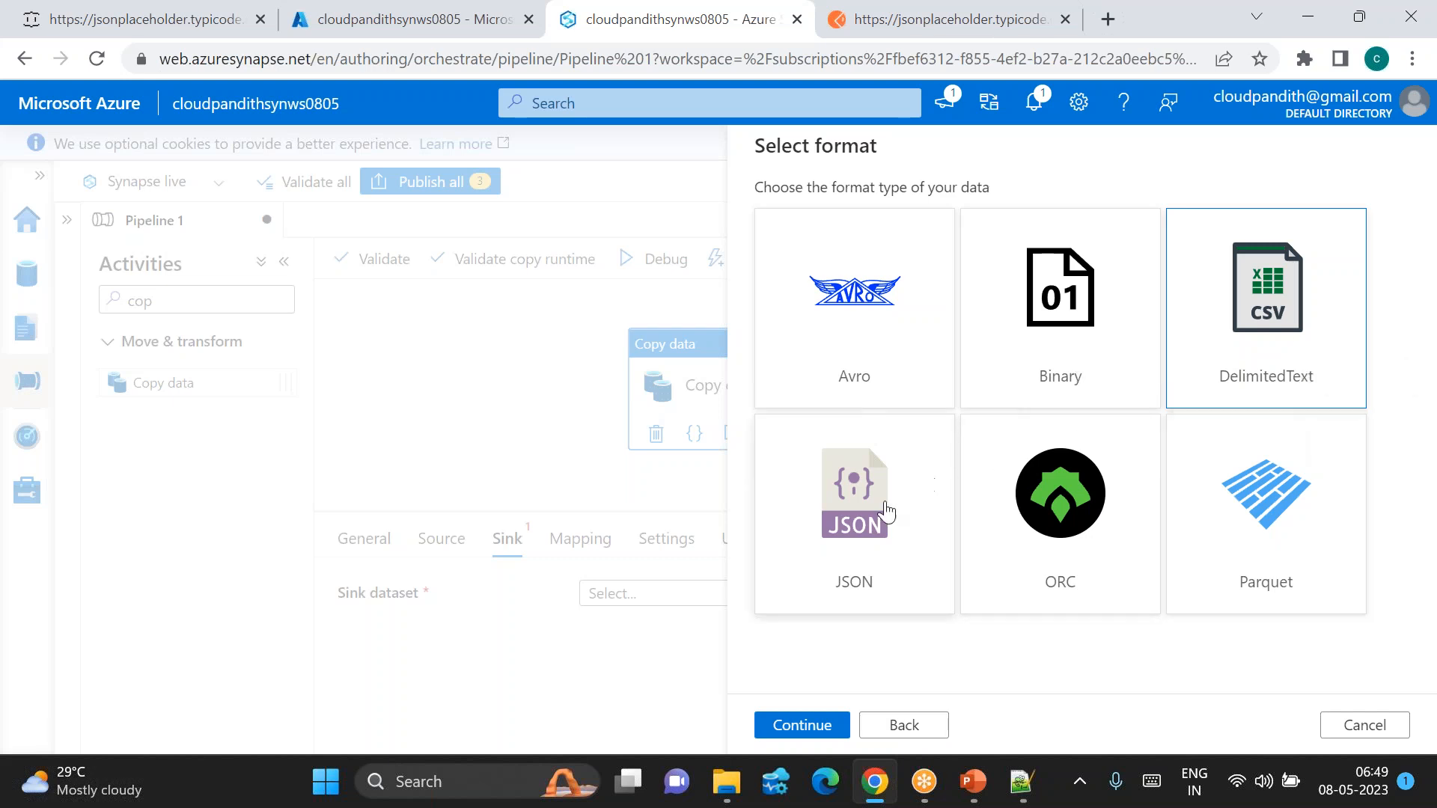
click(885, 512)
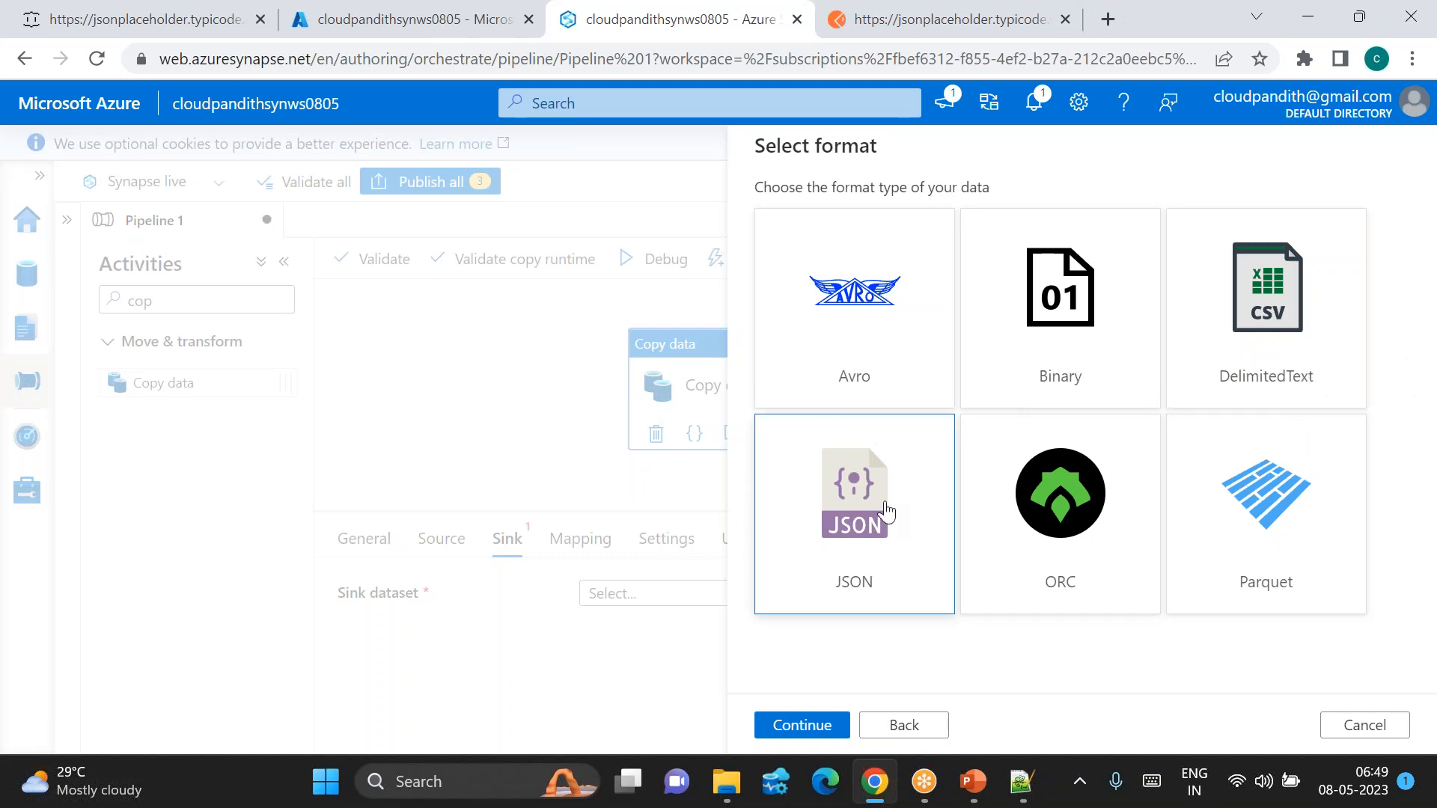
click(801, 725)
double_click(830, 214)
key(BackSpace)
text(DS_ADLSGen2)
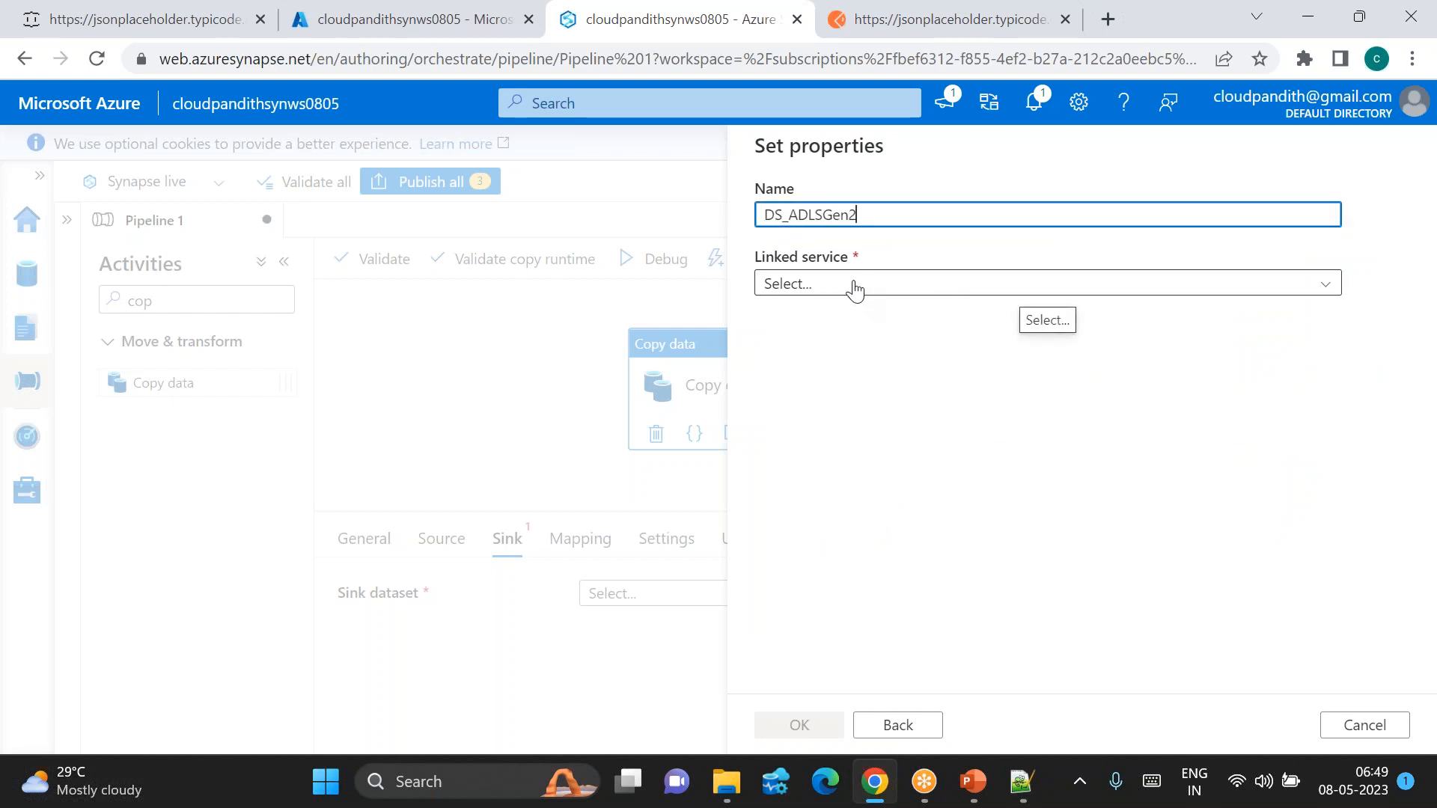
Step: Point DS_ADLSGen2 at WorkspaceDefaultStorage, file system global, directory india/landing/userdata1
right_click(856, 288)
click(797, 291)
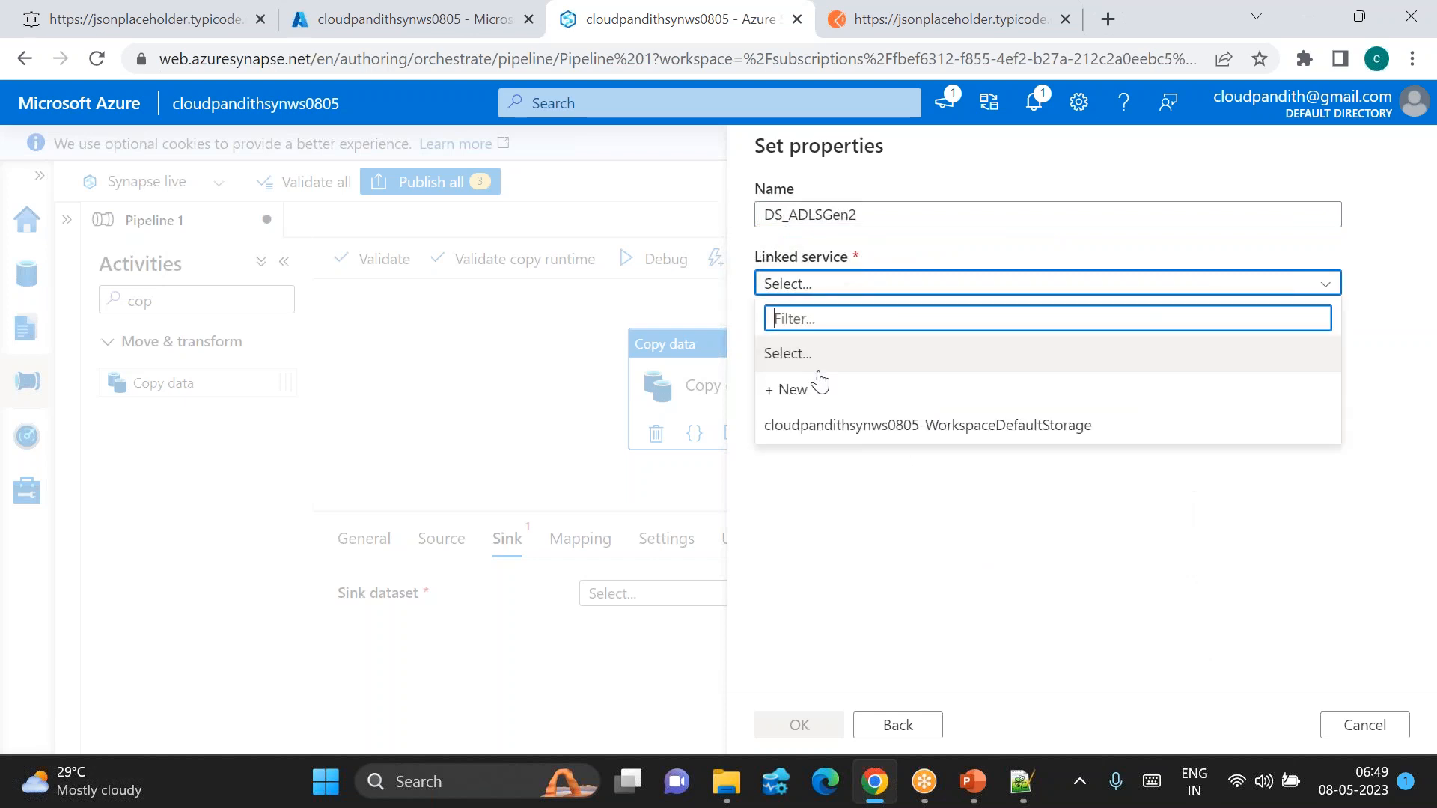
click(803, 428)
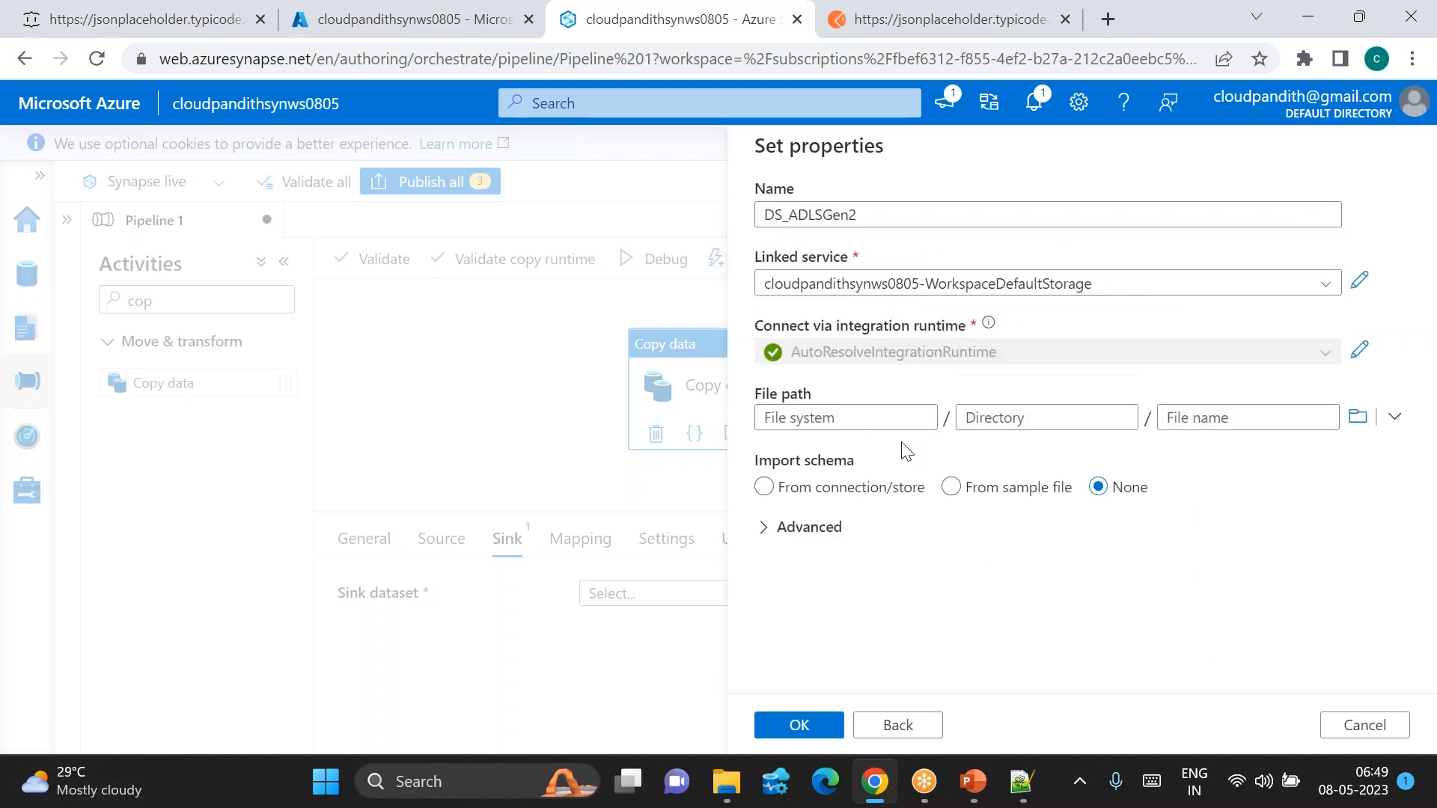
click(843, 418)
text(global)
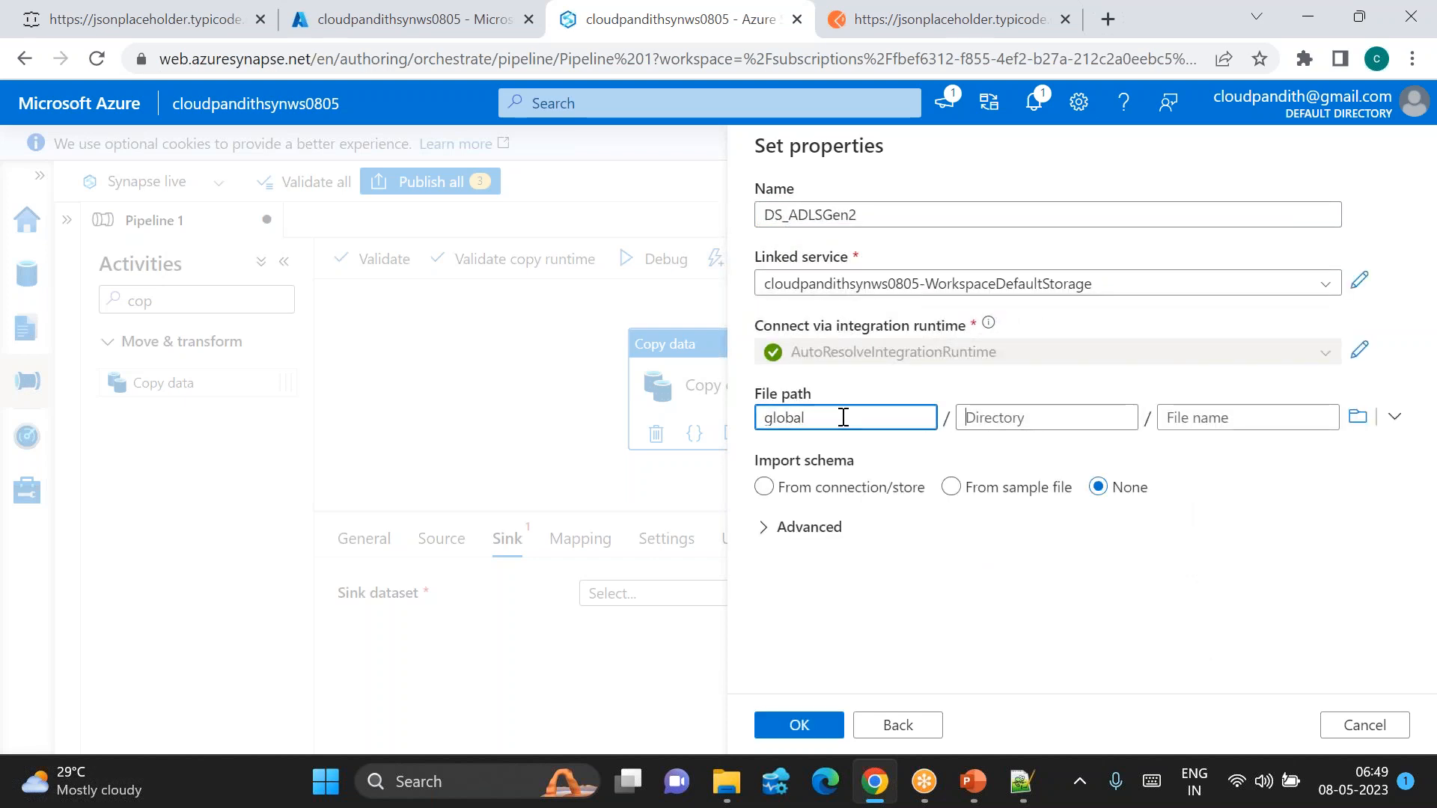
key(Tab)
text(i)
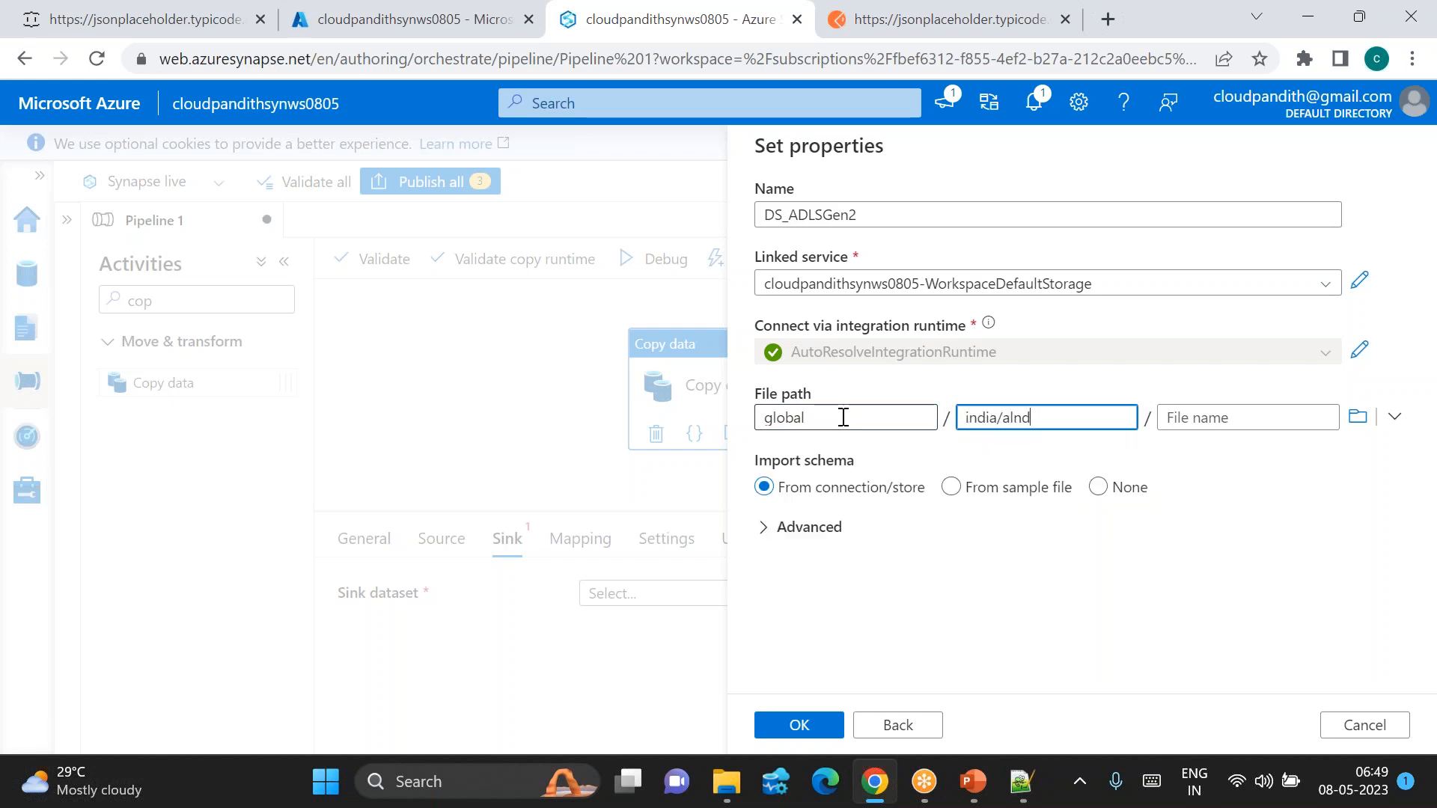
key(BackSpace)
key(BackSpace)
key(BackSpace)
key(BackSpace)
key(BackSpace)
text(ding)
text(/userdata1)
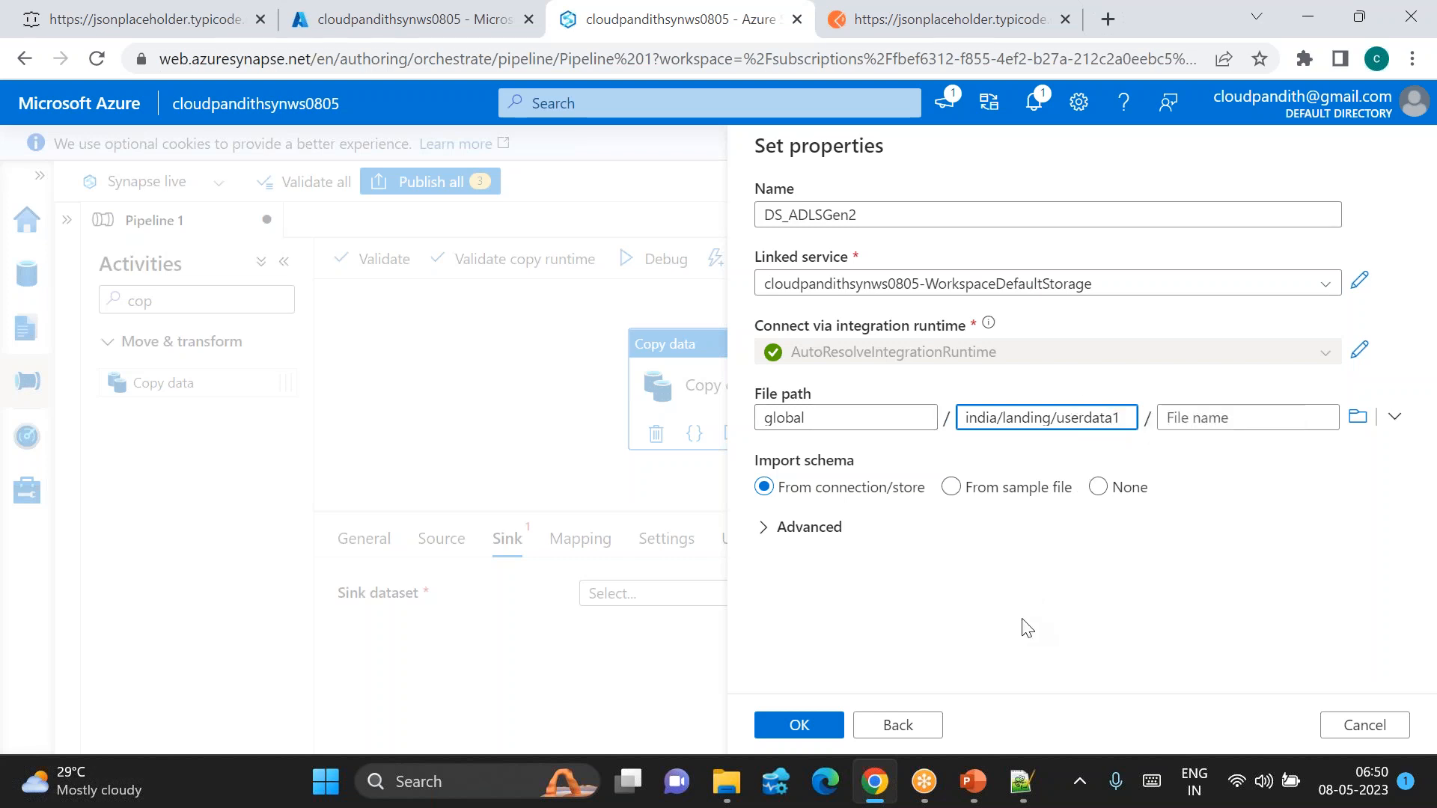
Step: Set Import schema to None and confirm the sink dataset
click(802, 726)
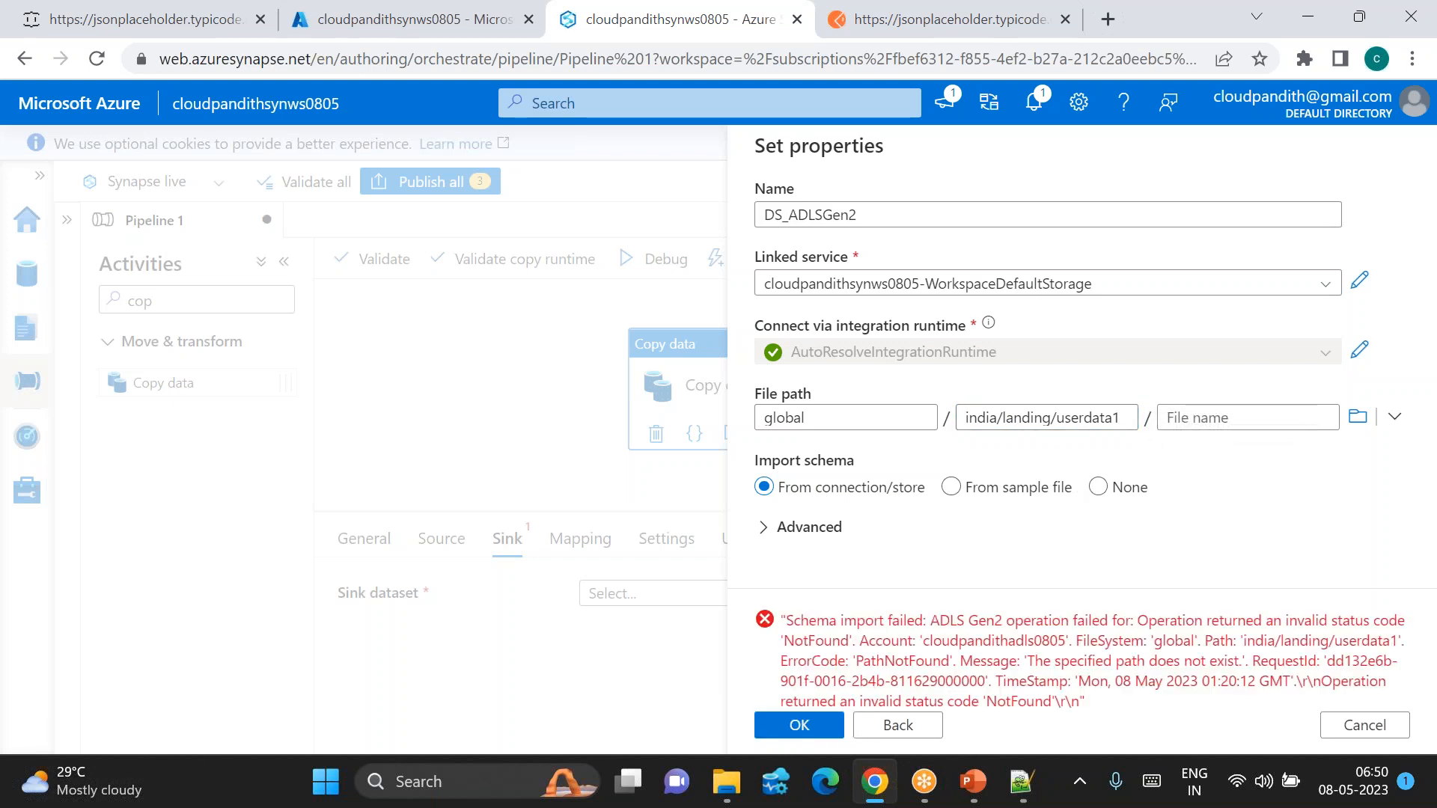
triple_click(1048, 417)
click(1097, 487)
click(780, 737)
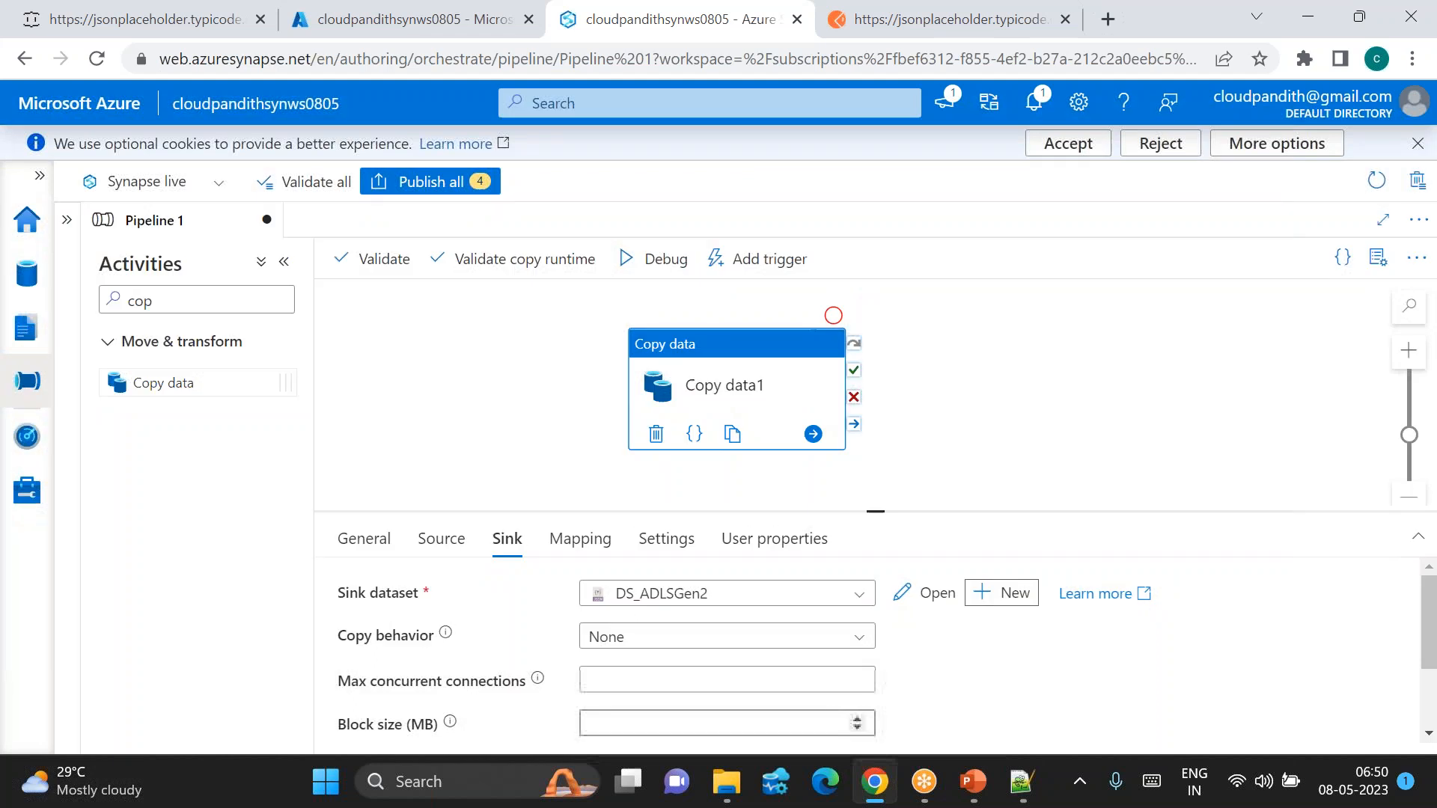
Step: Debug the pipeline and verify 100 objects read from REST and 100 rows written to ADLS Gen2
click(655, 259)
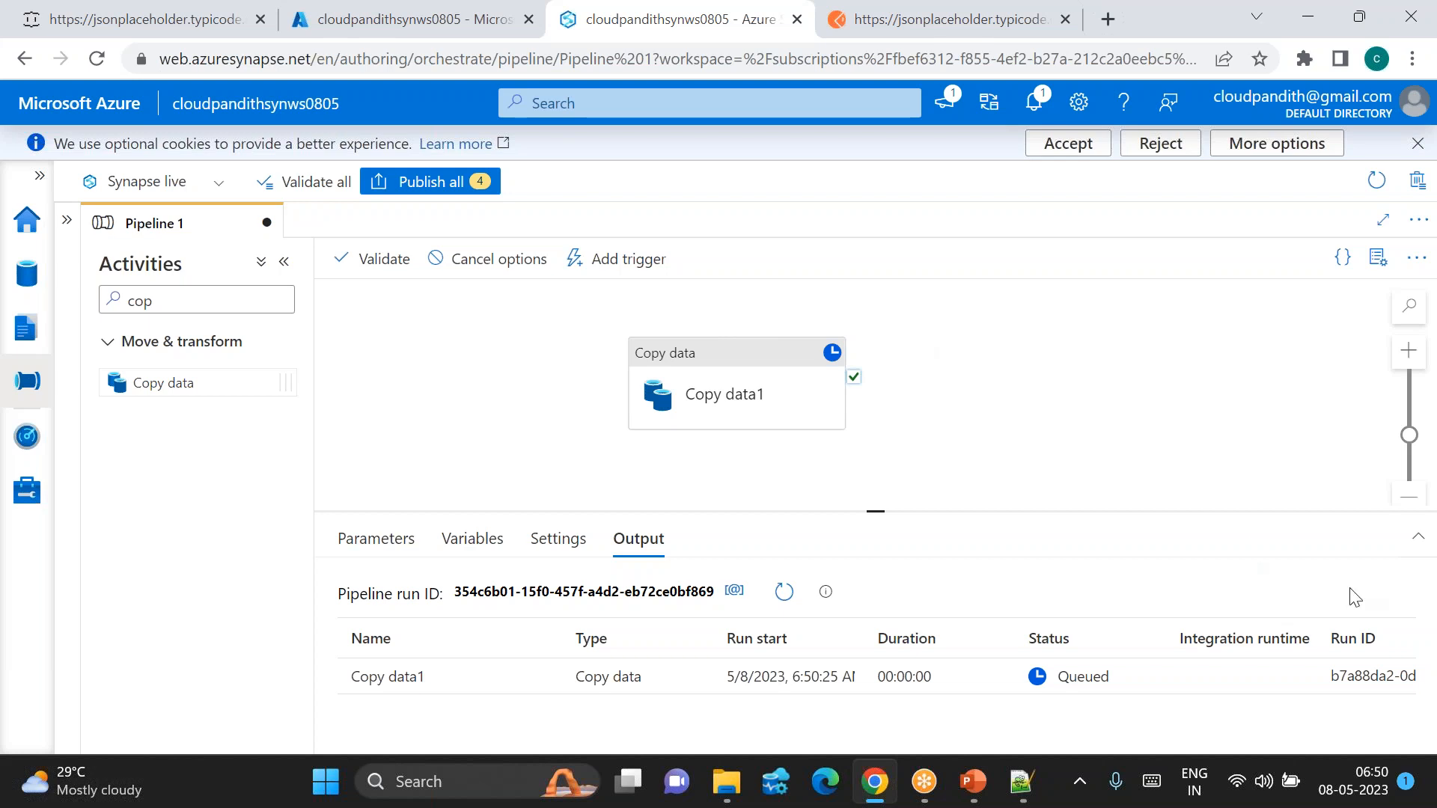
click(784, 592)
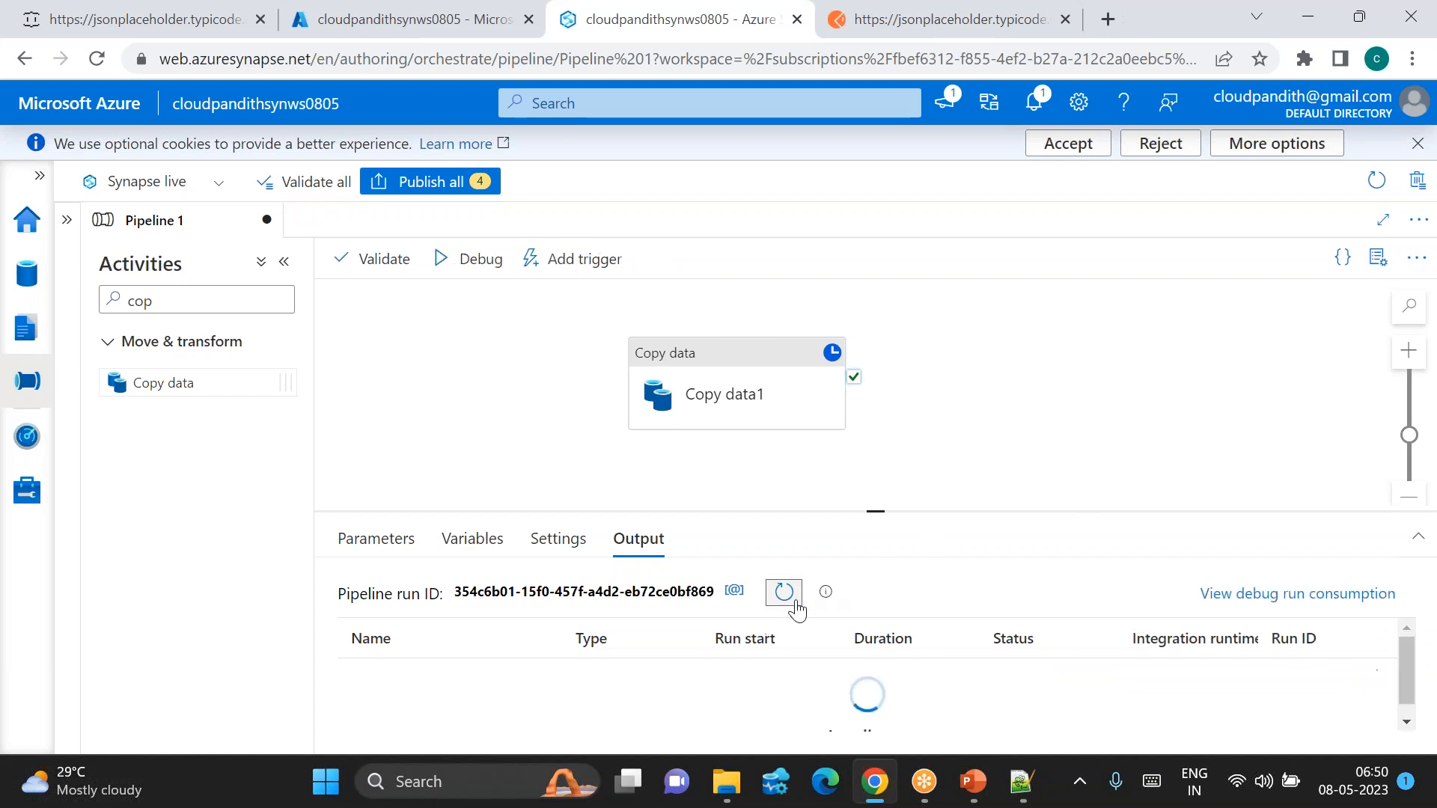
click(537, 679)
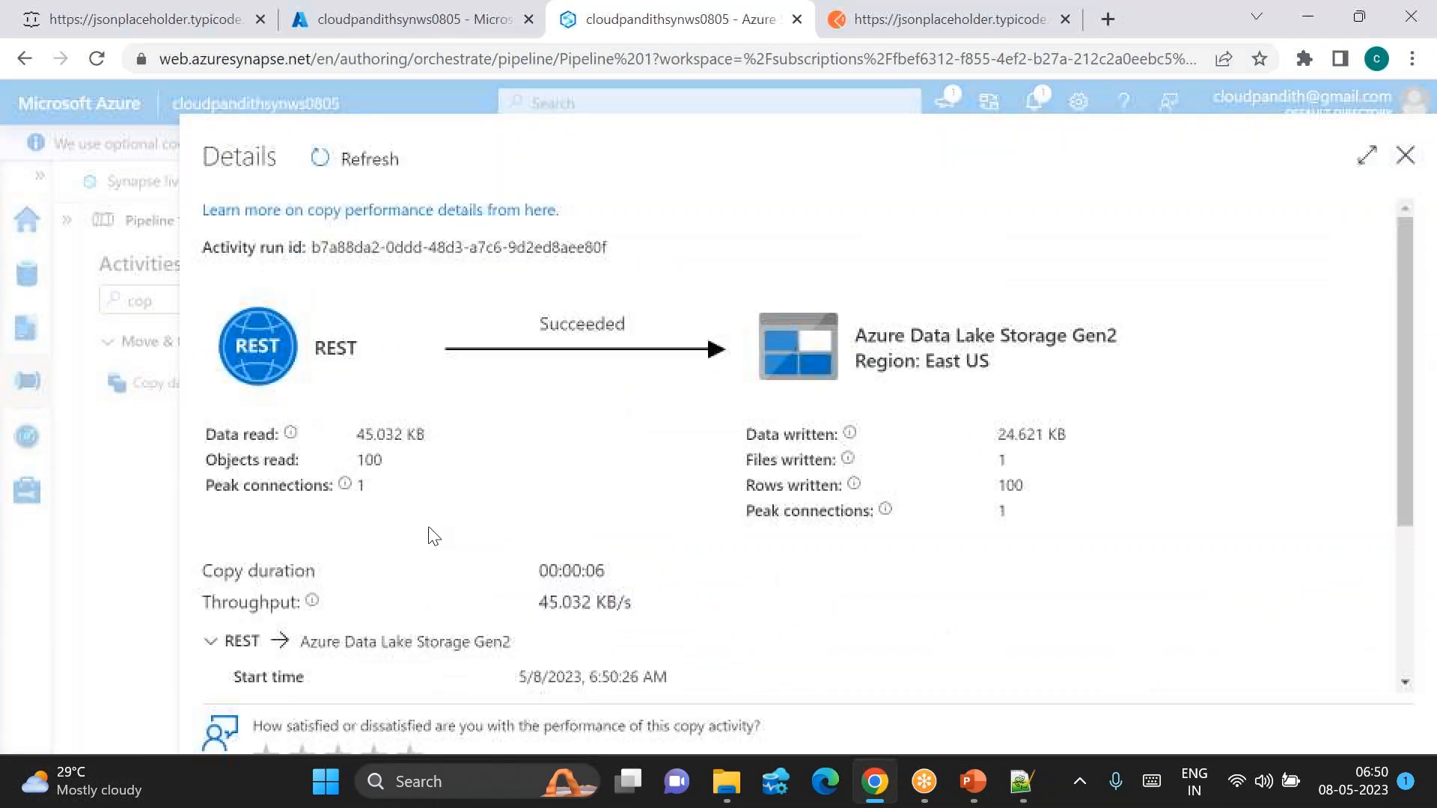
double_click(370, 460)
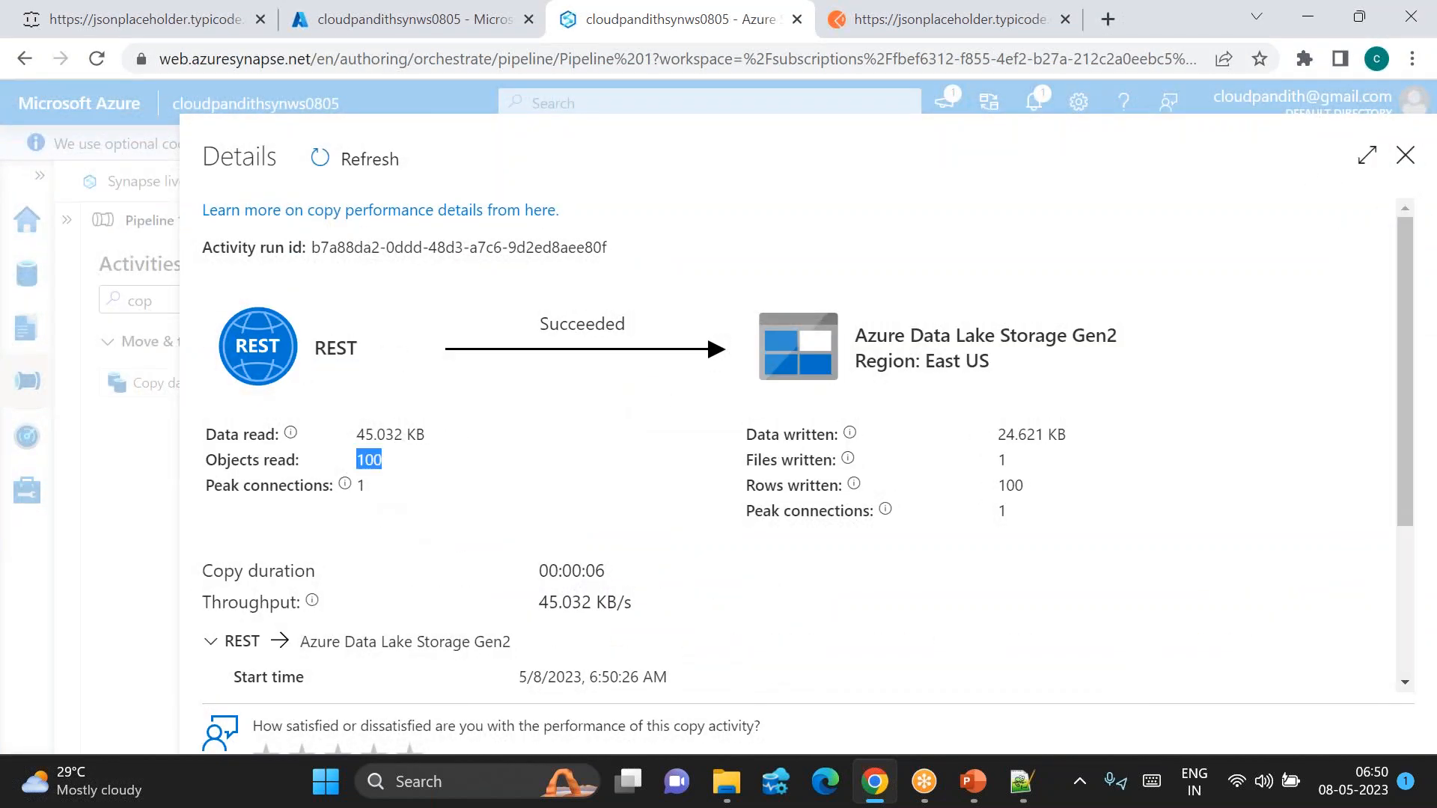
double_click(1010, 486)
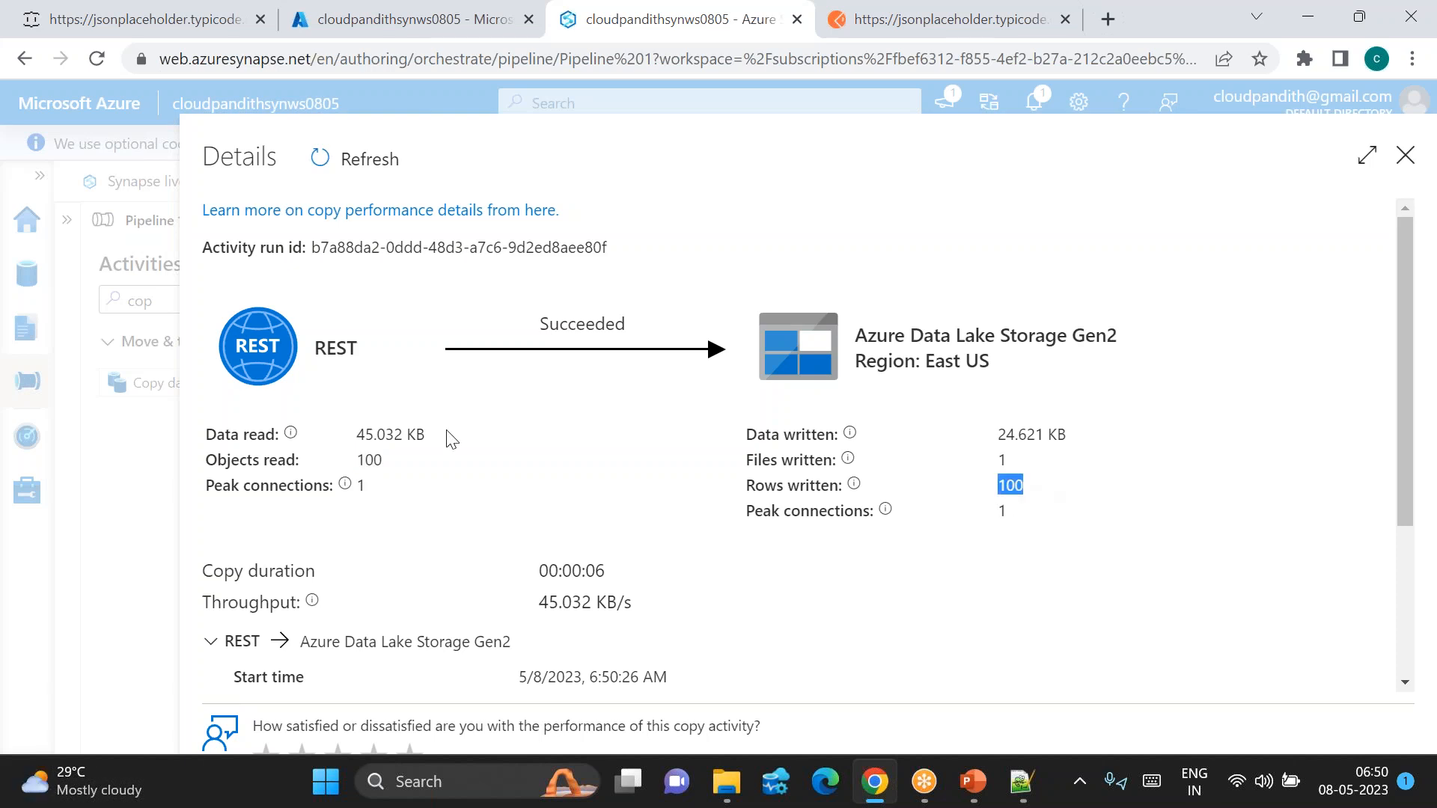
double_click(370, 460)
double_click(1010, 486)
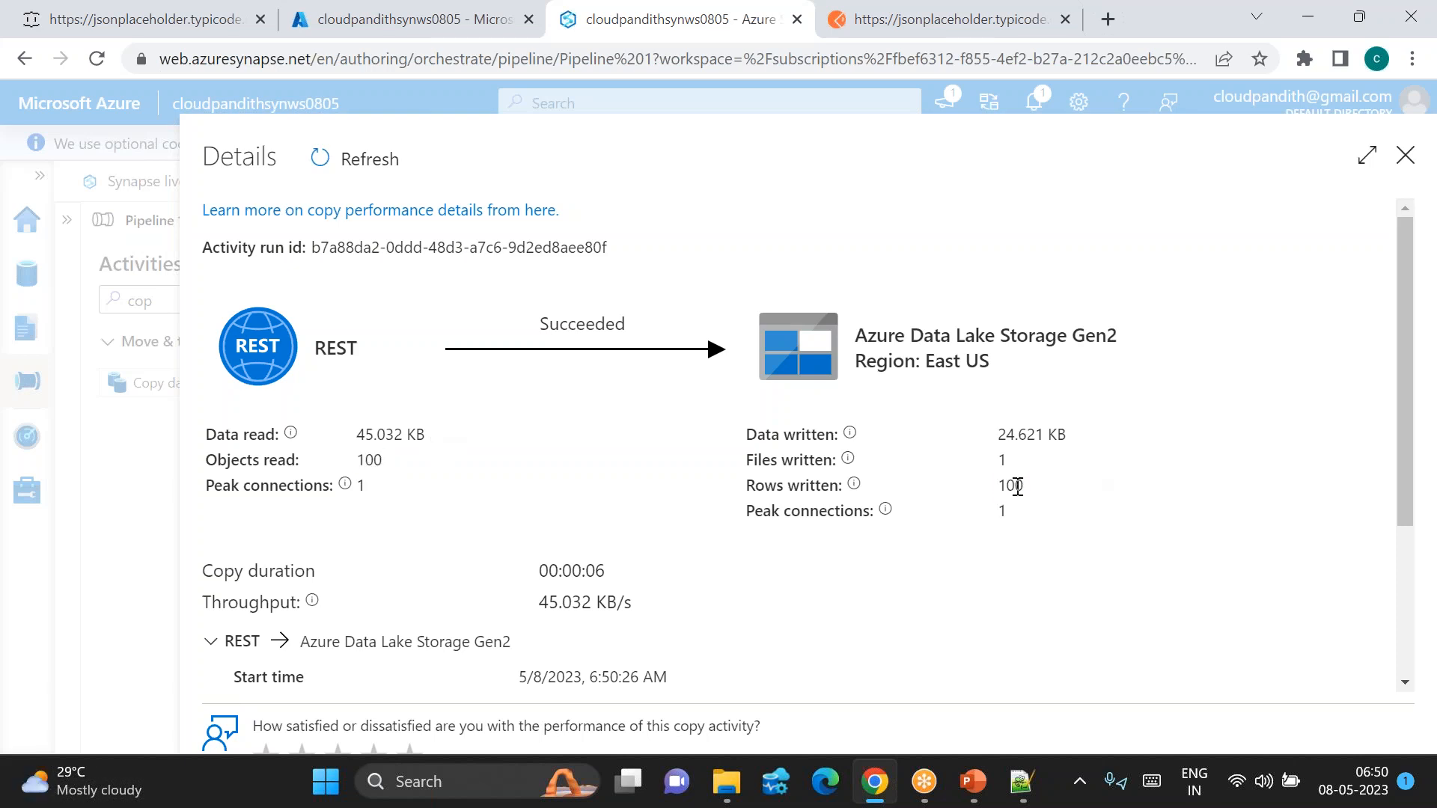
double_click(569, 324)
double_click(344, 346)
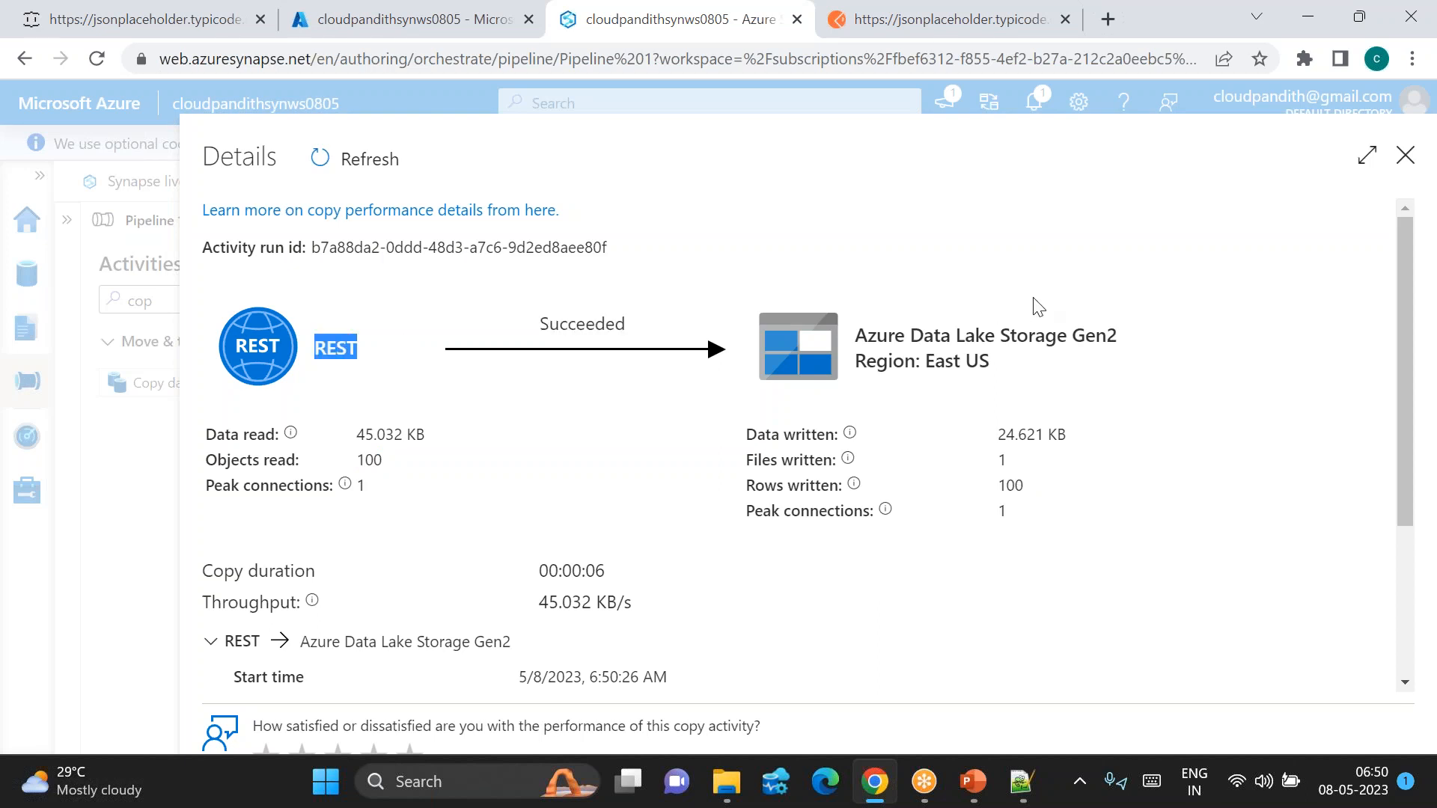
triple_click(980, 335)
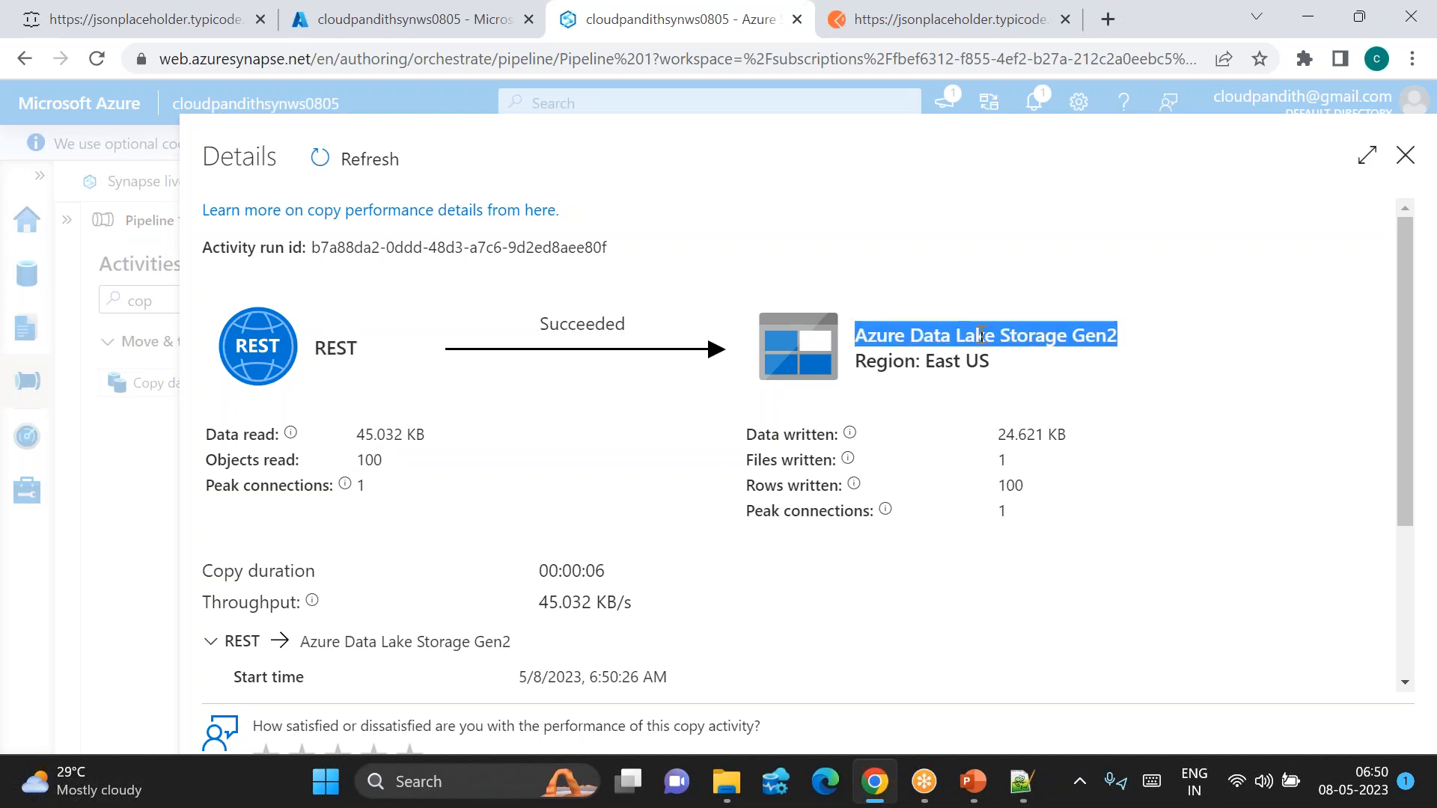
click(1412, 156)
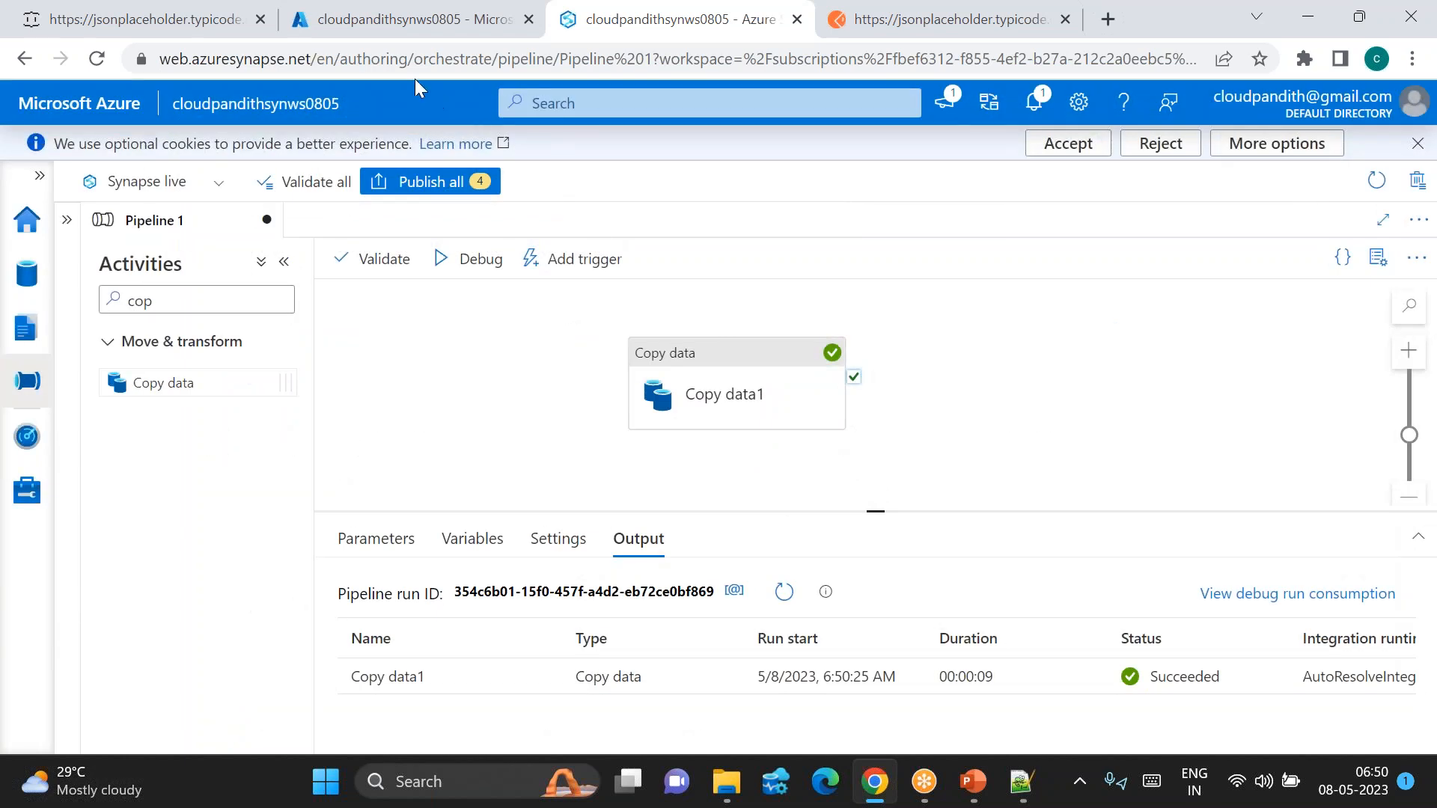
Step: Open the global container of the workspace's linked Data Lake Storage Gen2 account
click(27, 274)
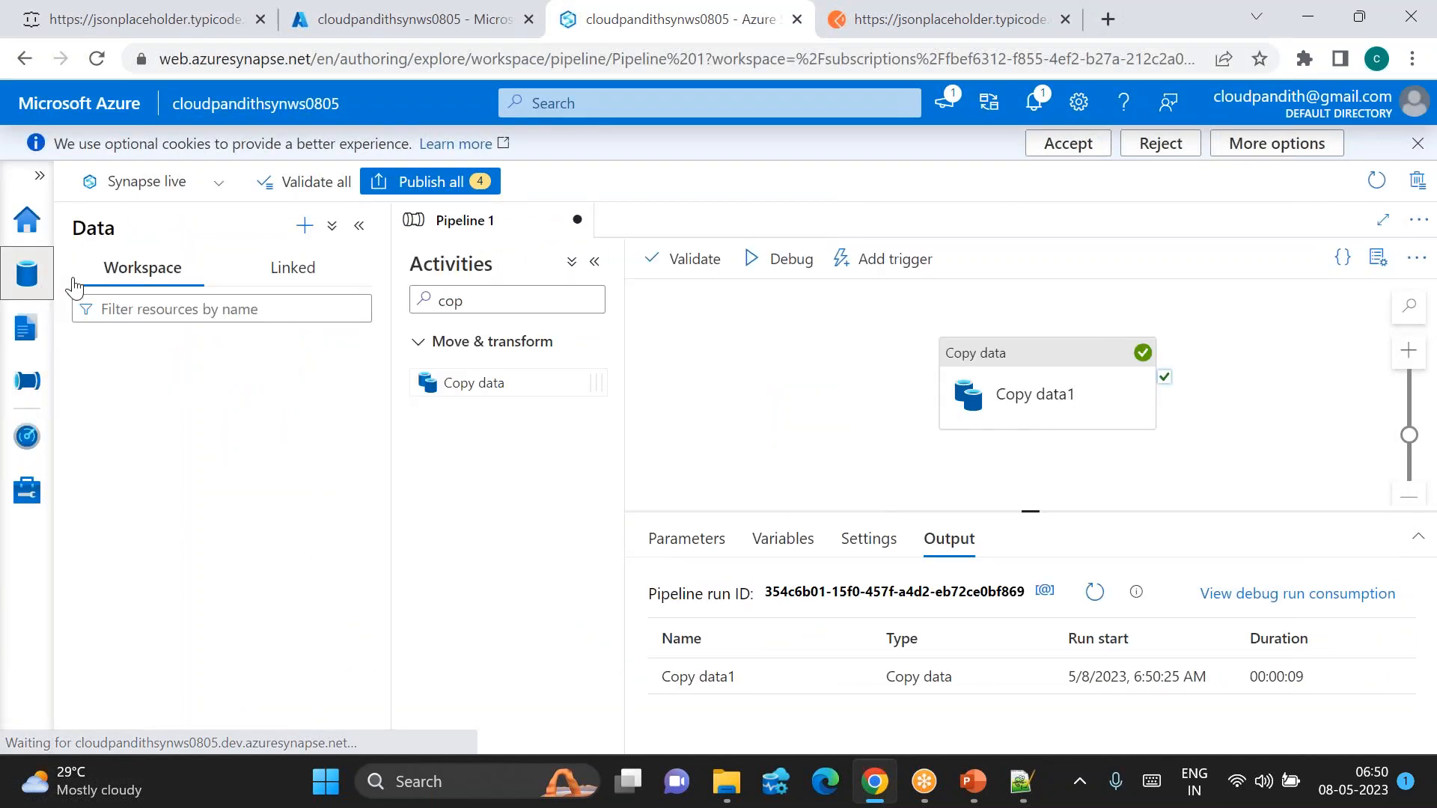
click(311, 268)
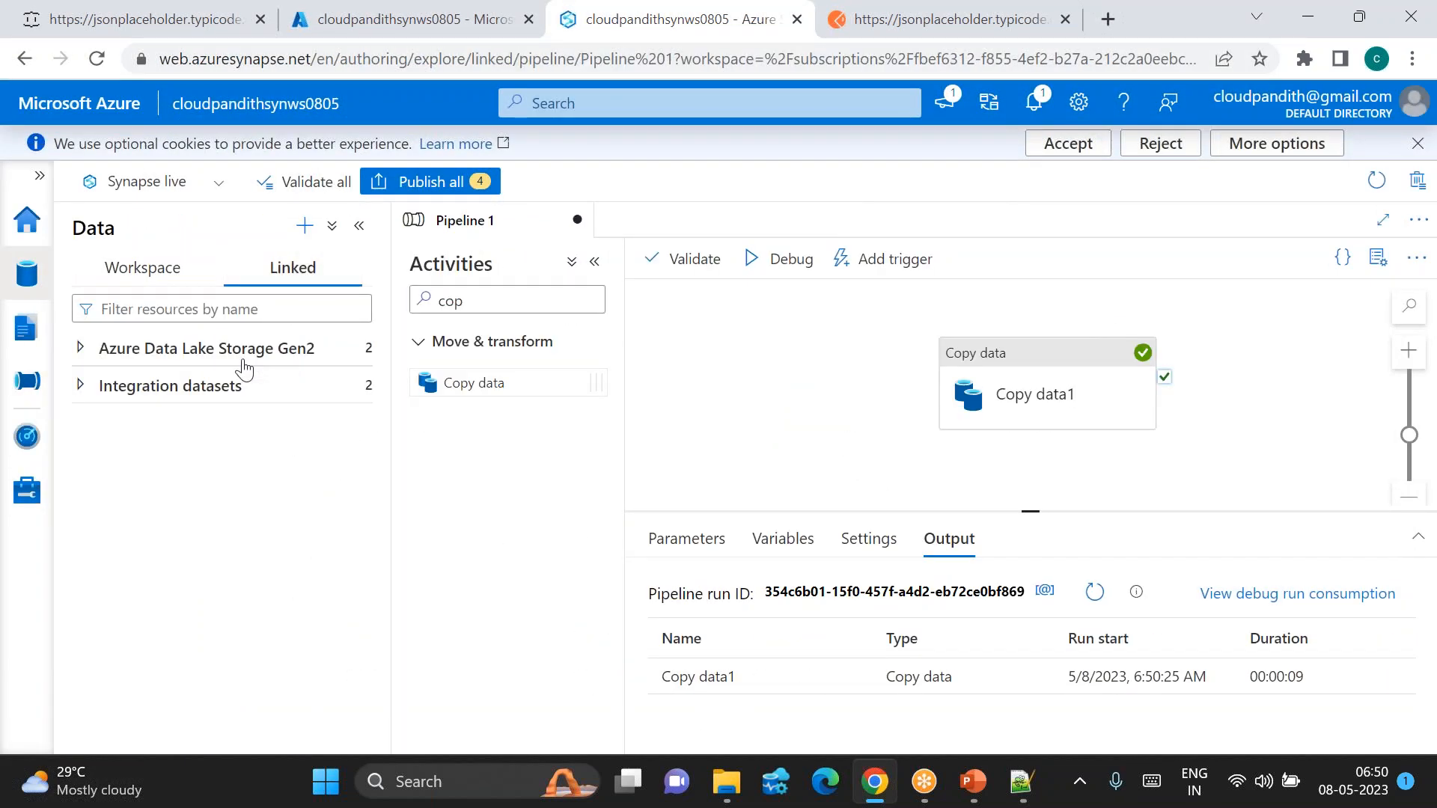
click(79, 351)
click(87, 386)
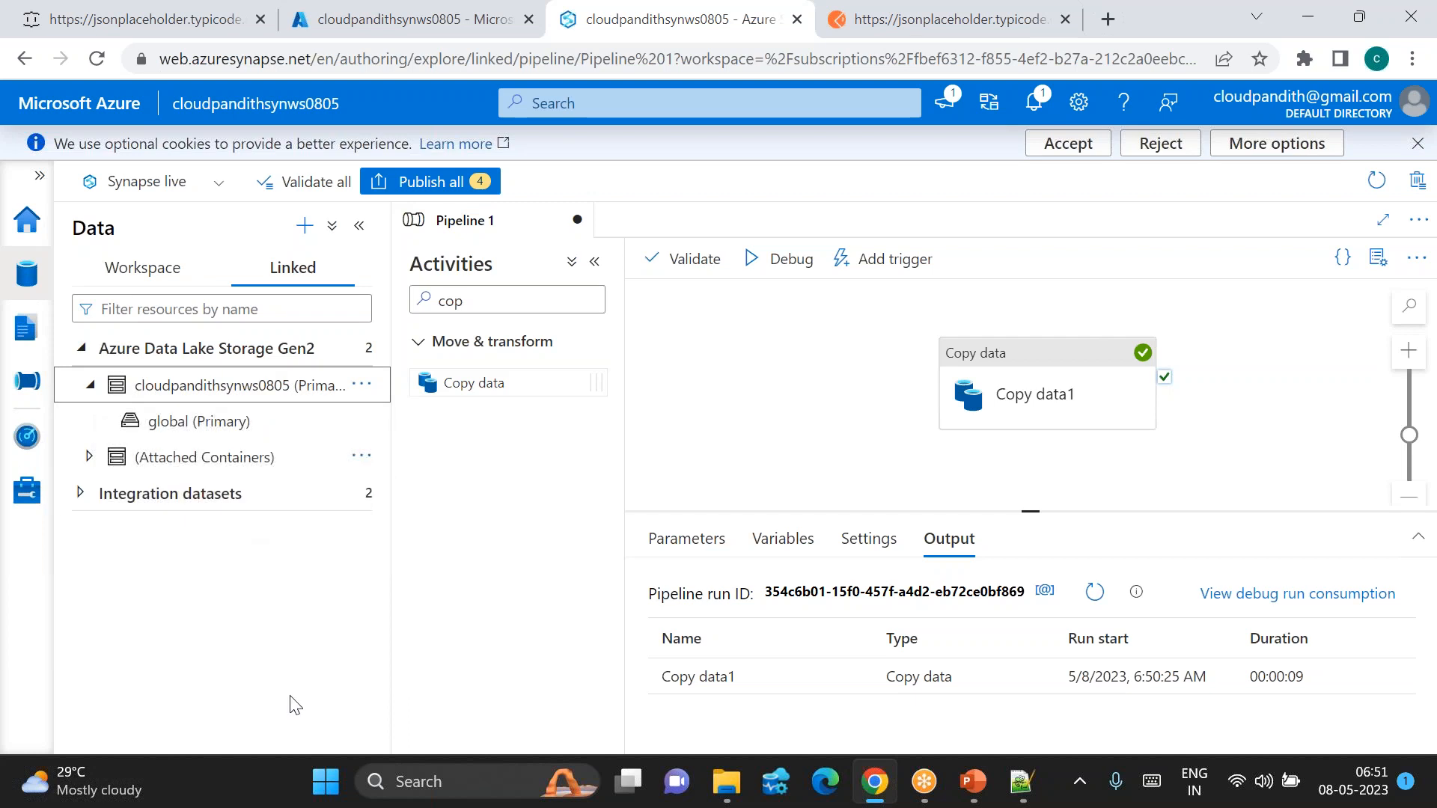
click(192, 425)
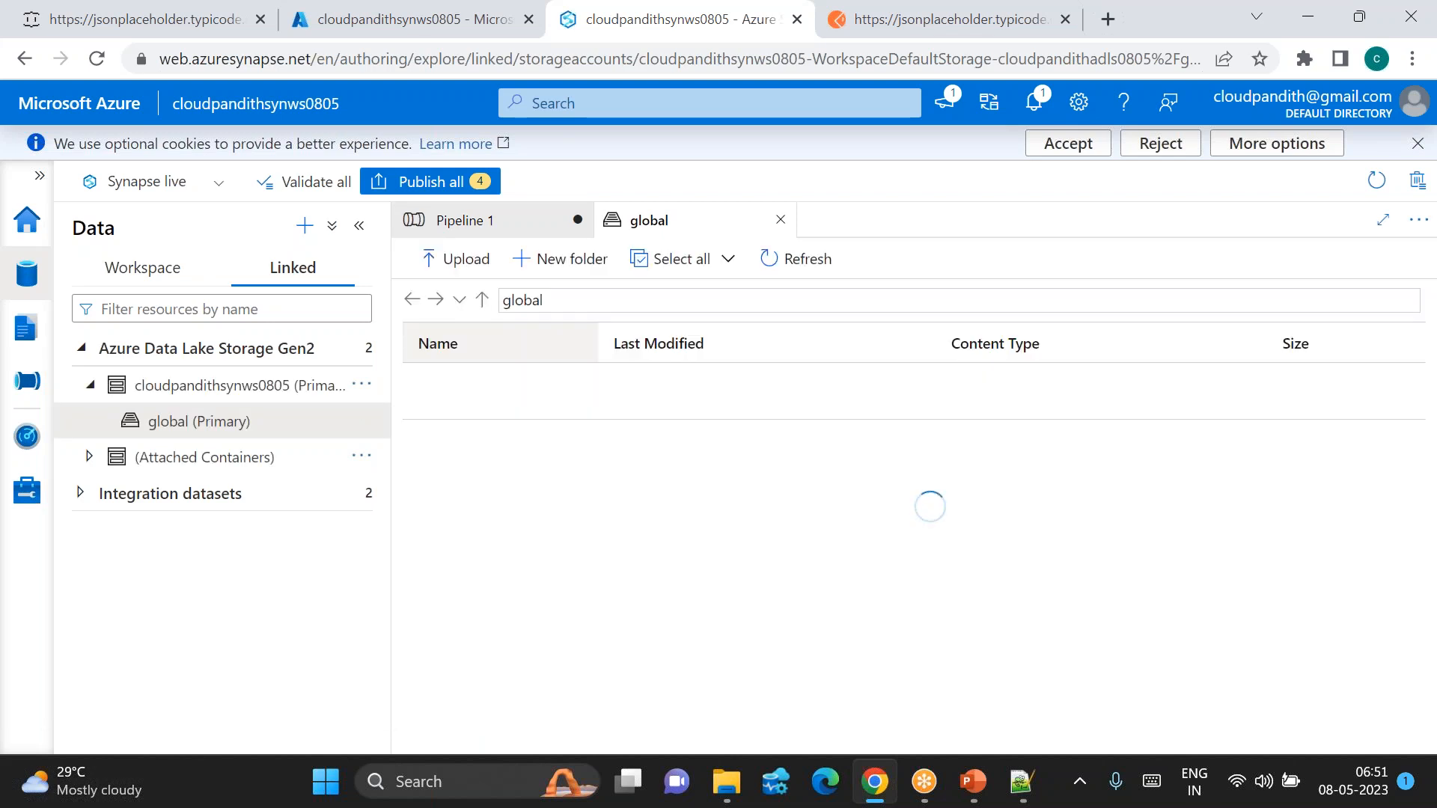
Step: Navigate into india/landing/userdata1 and download the JSON output file
double_click(460, 388)
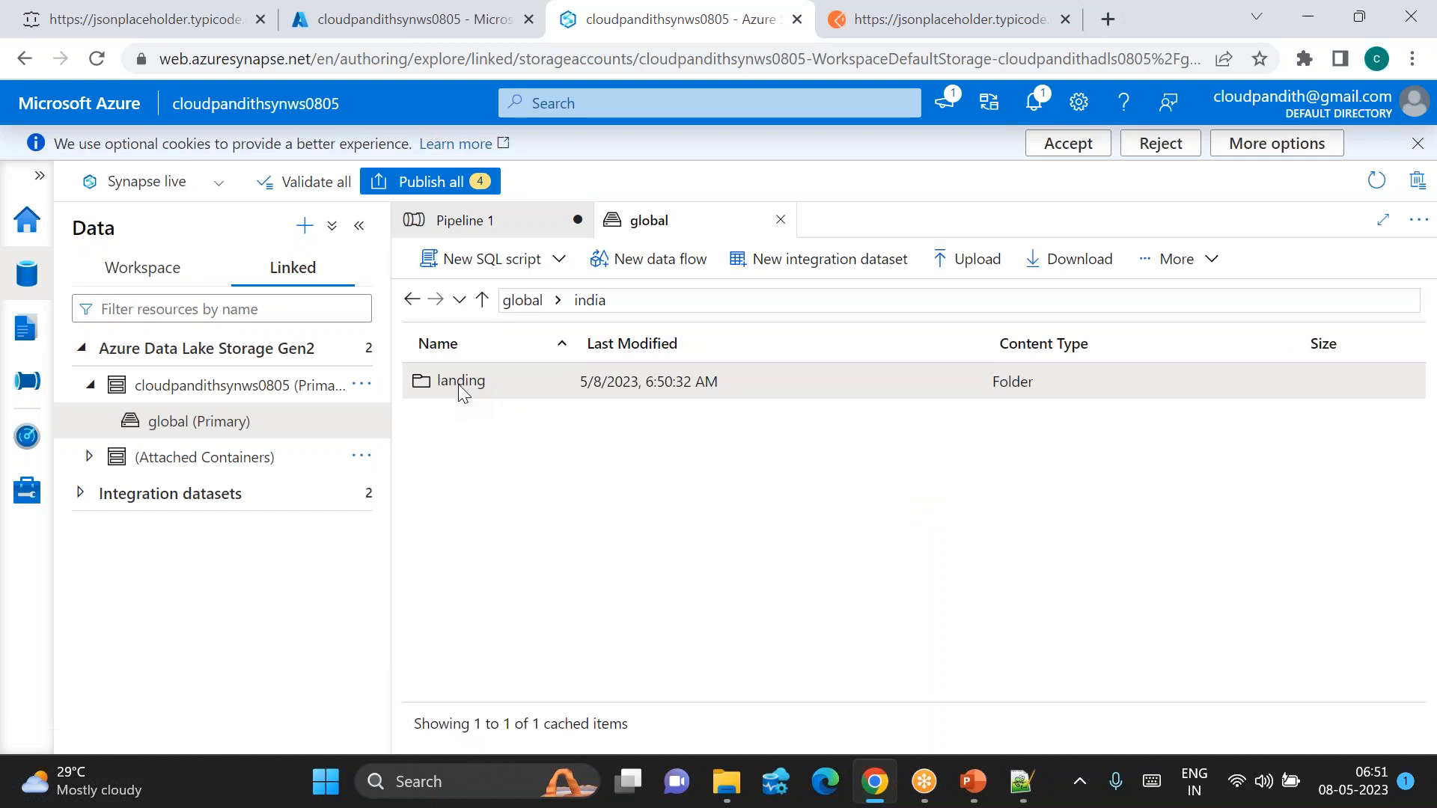
double_click(460, 387)
double_click(458, 384)
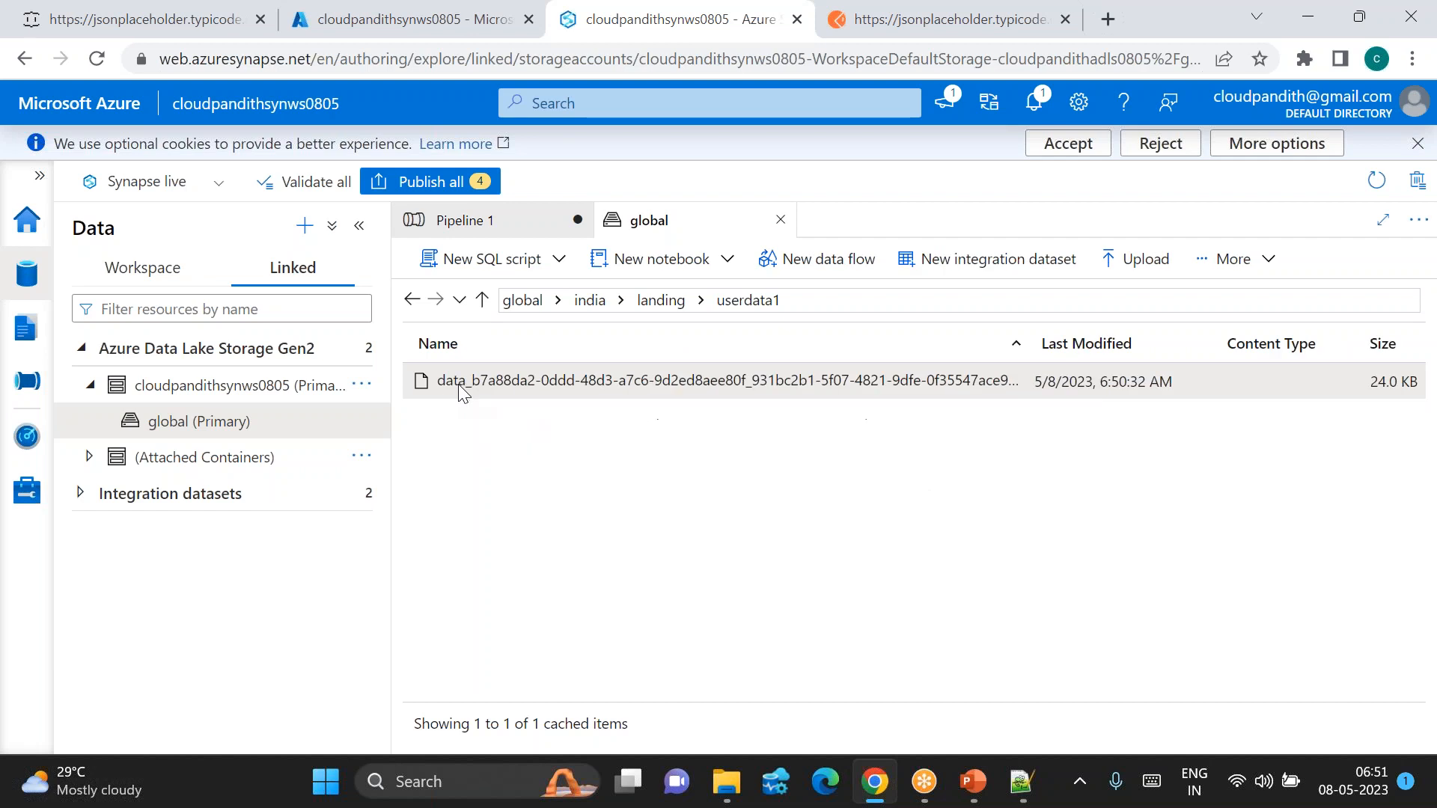
click(1203, 260)
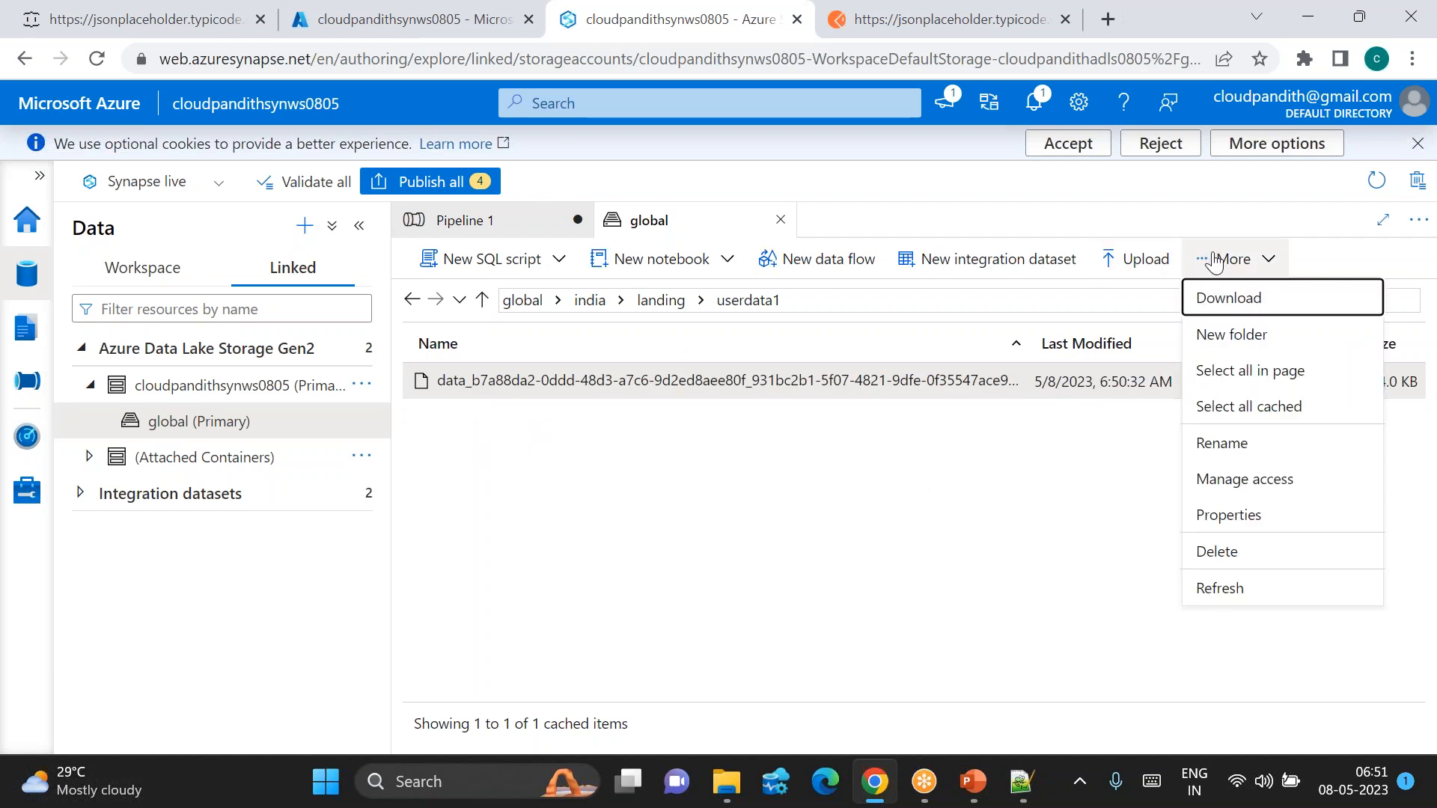
click(1227, 295)
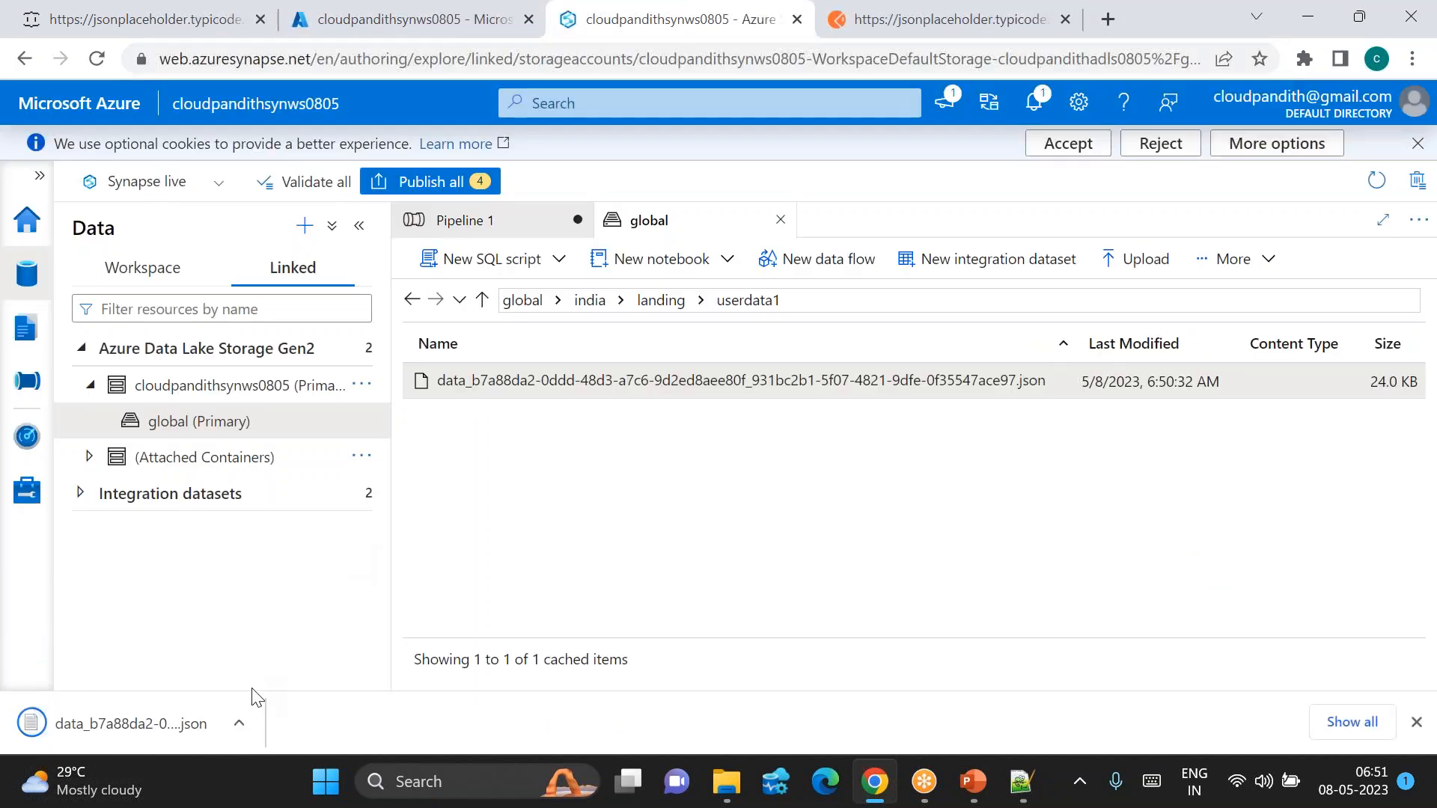
click(238, 723)
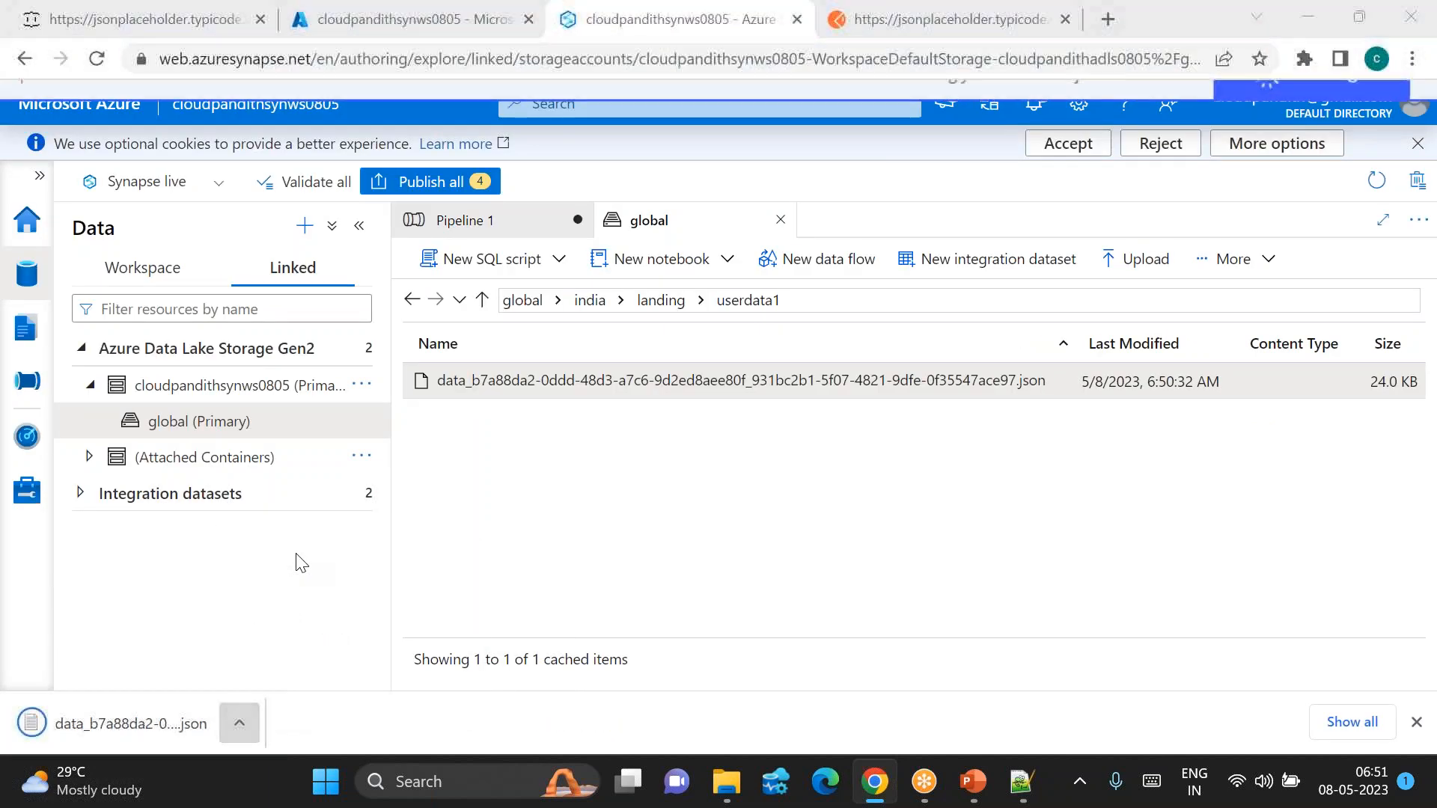
Step: Open the downloaded JSON in maximized Notepad and inspect the first record's id
click(239, 724)
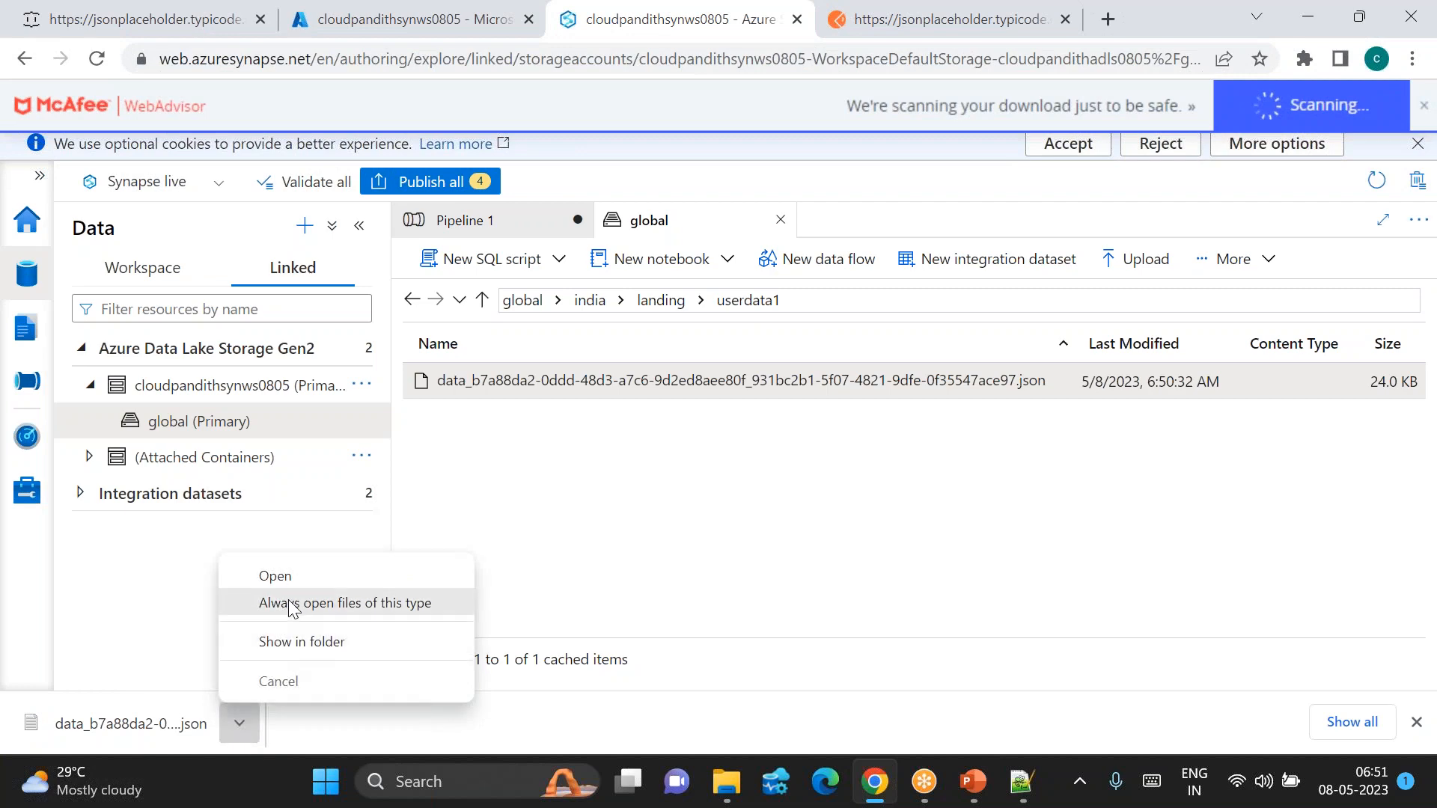
click(274, 576)
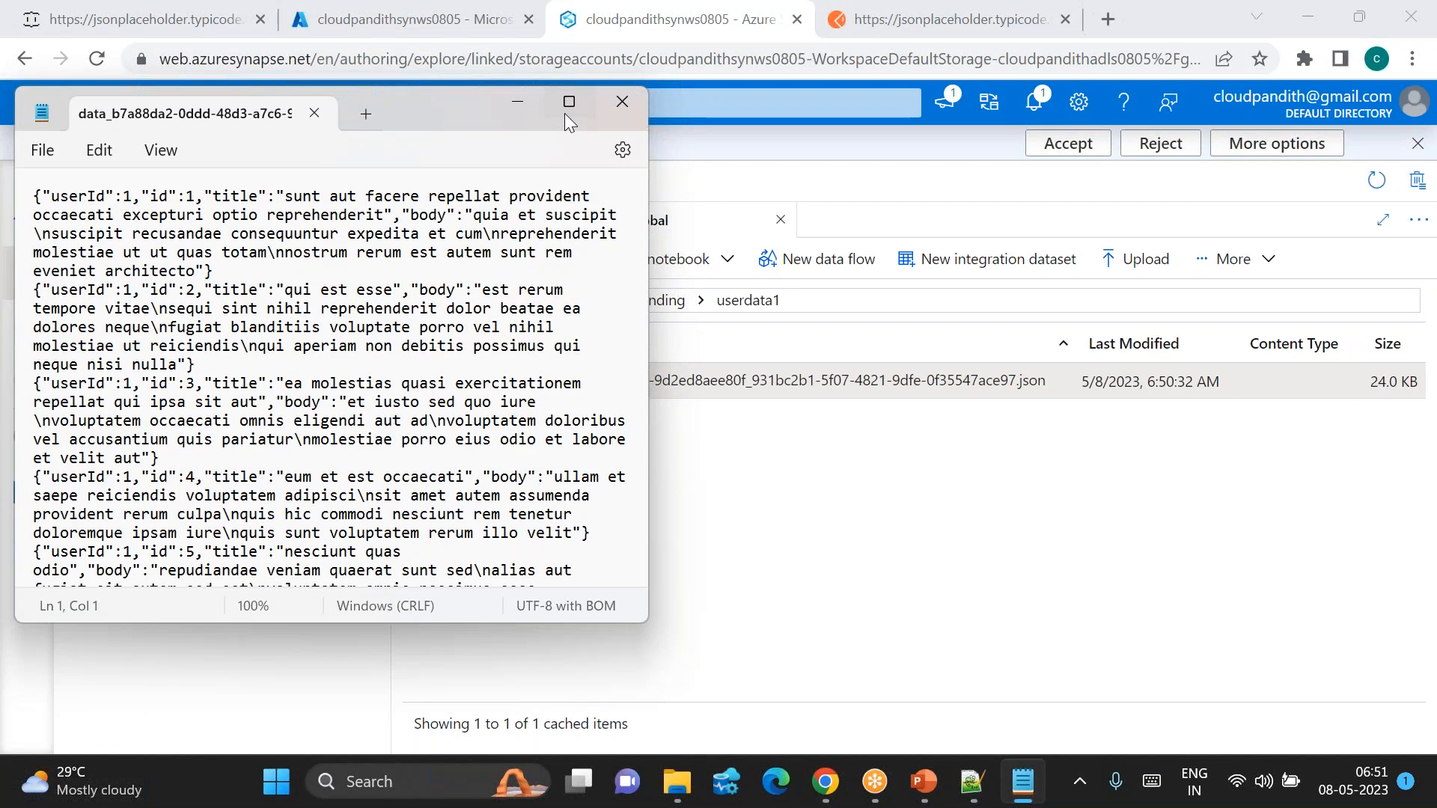
click(567, 105)
drag(18, 103, 1167, 120)
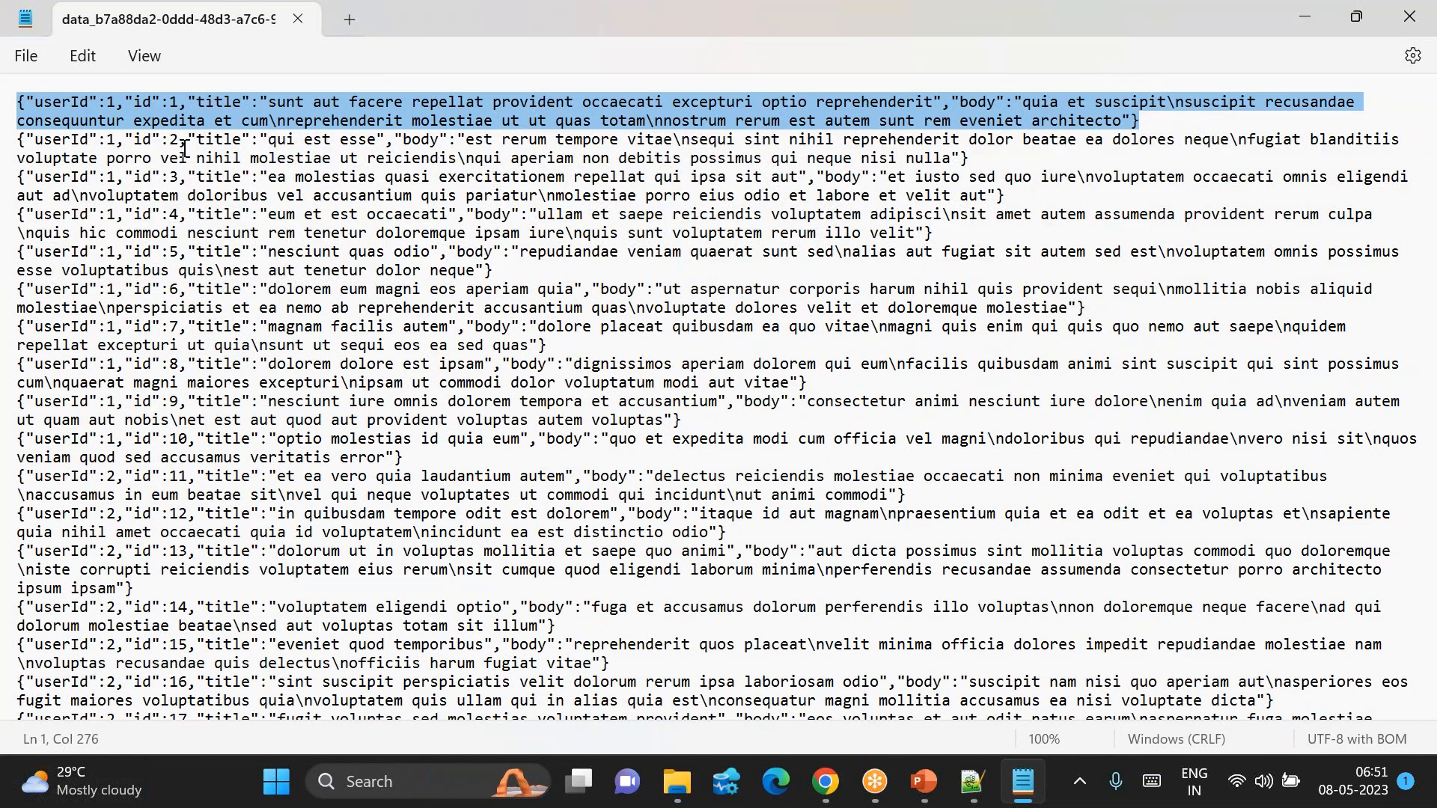
click(135, 101)
drag(126, 101, 171, 177)
click(132, 140)
Step: Check record 100's id and title, then return to the jsonplaceholder posts page in Chrome
scroll(231, 367, down, 20)
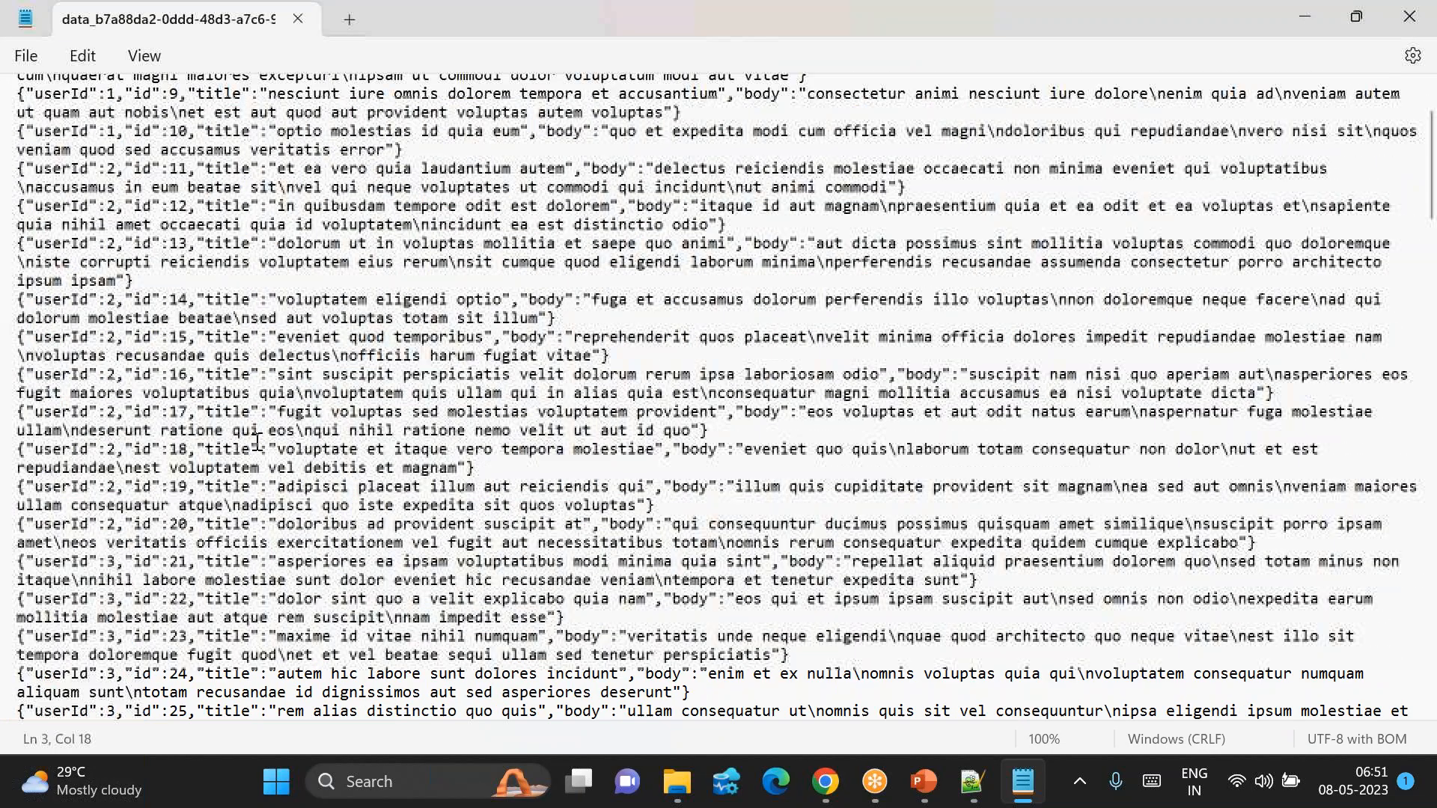
drag(142, 676, 163, 674)
click(305, 673)
drag(303, 674, 435, 674)
click(826, 785)
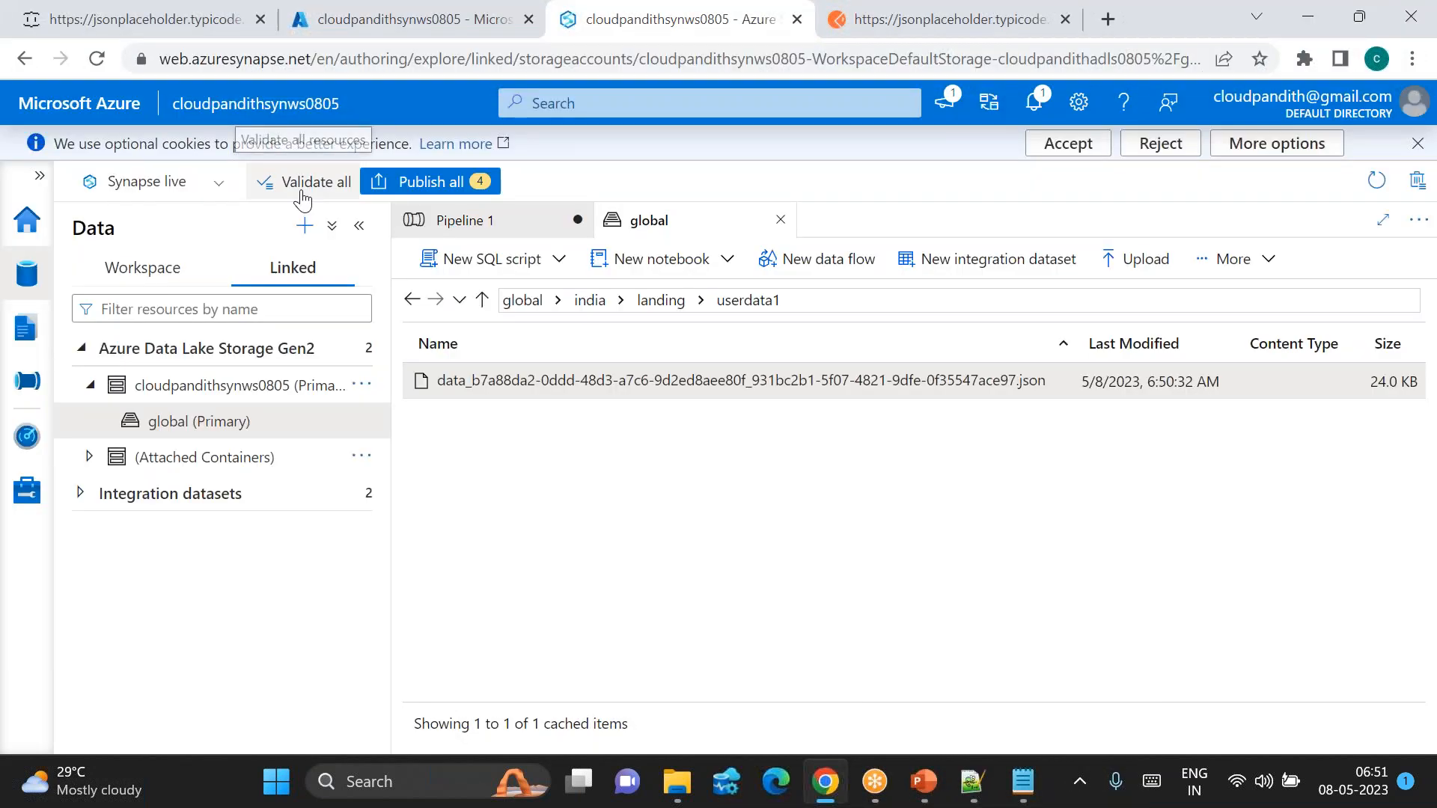
click(112, 12)
Step: Confirm post 100's title on the jsonplaceholder /posts page, then return to the Synapse tab
scroll(326, 534, down, 20)
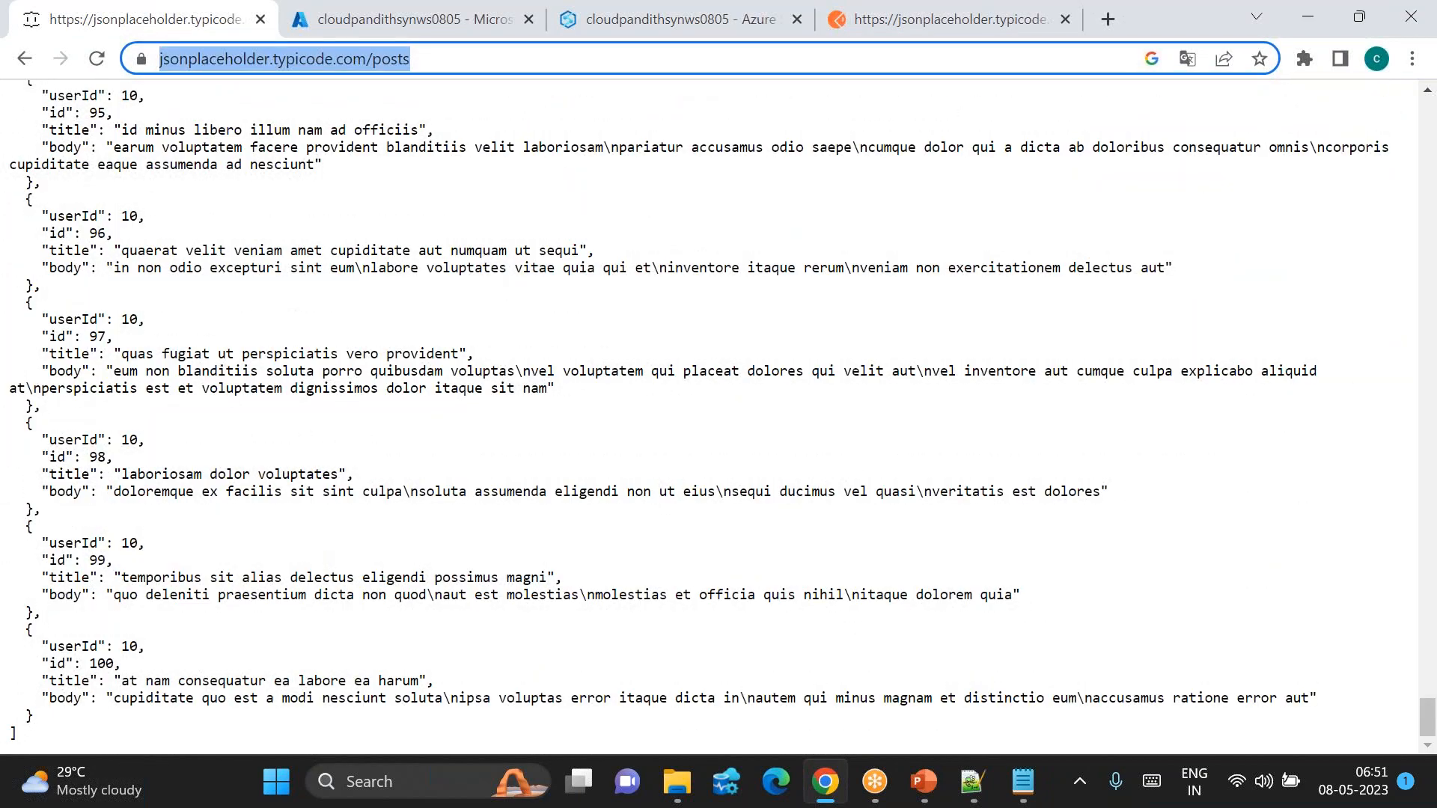
drag(147, 681, 412, 681)
click(411, 681)
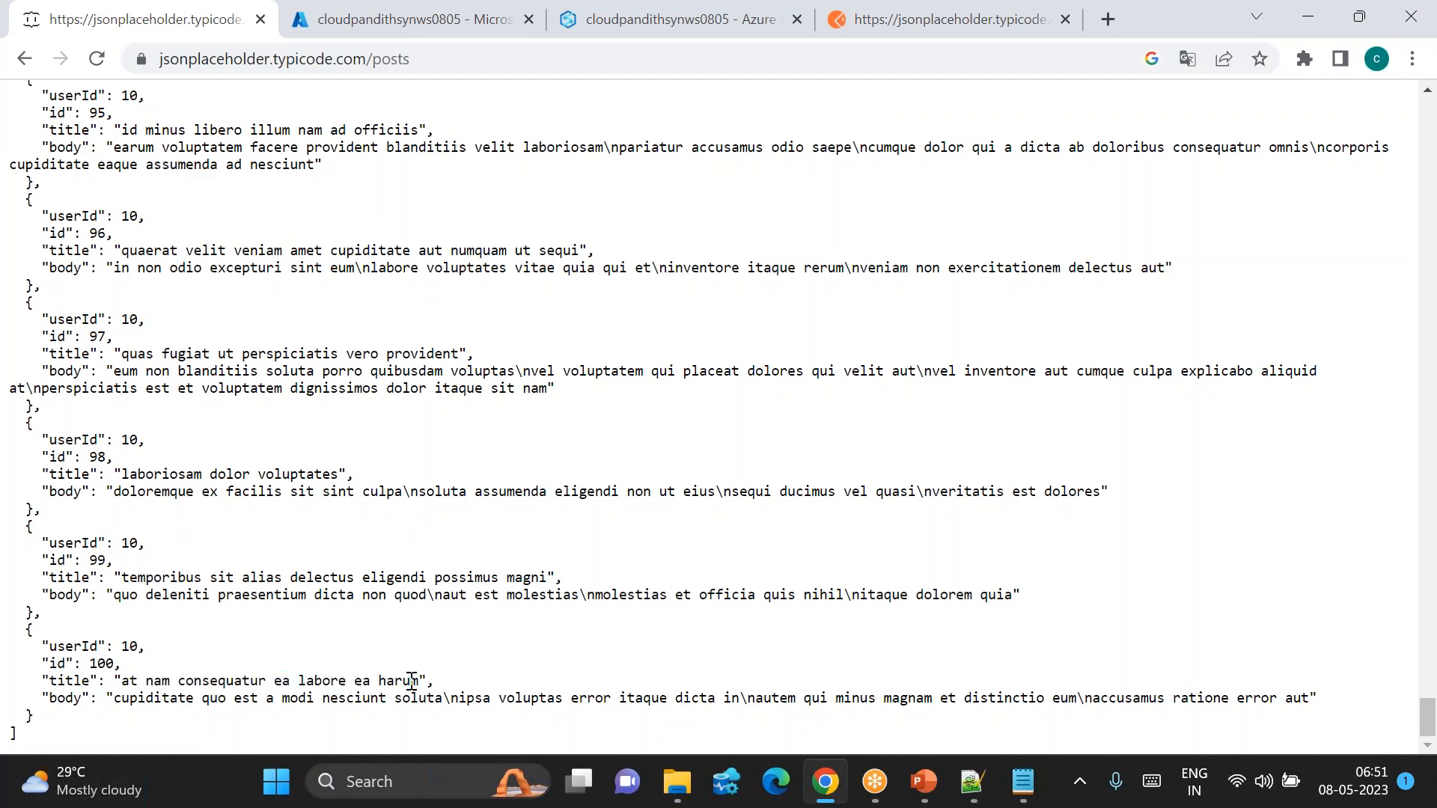
scroll(249, 309, up, 20)
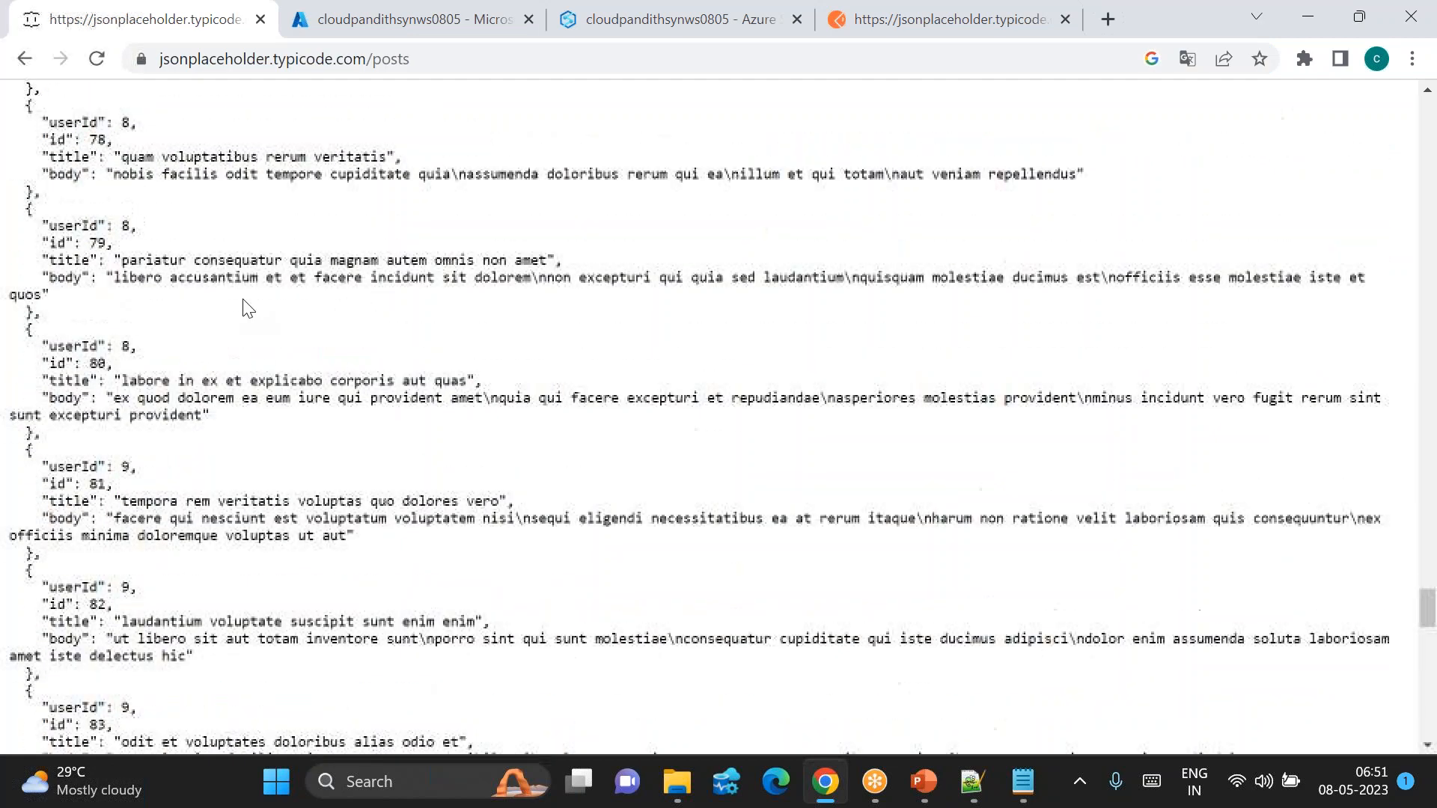
scroll(621, 160, up, 20)
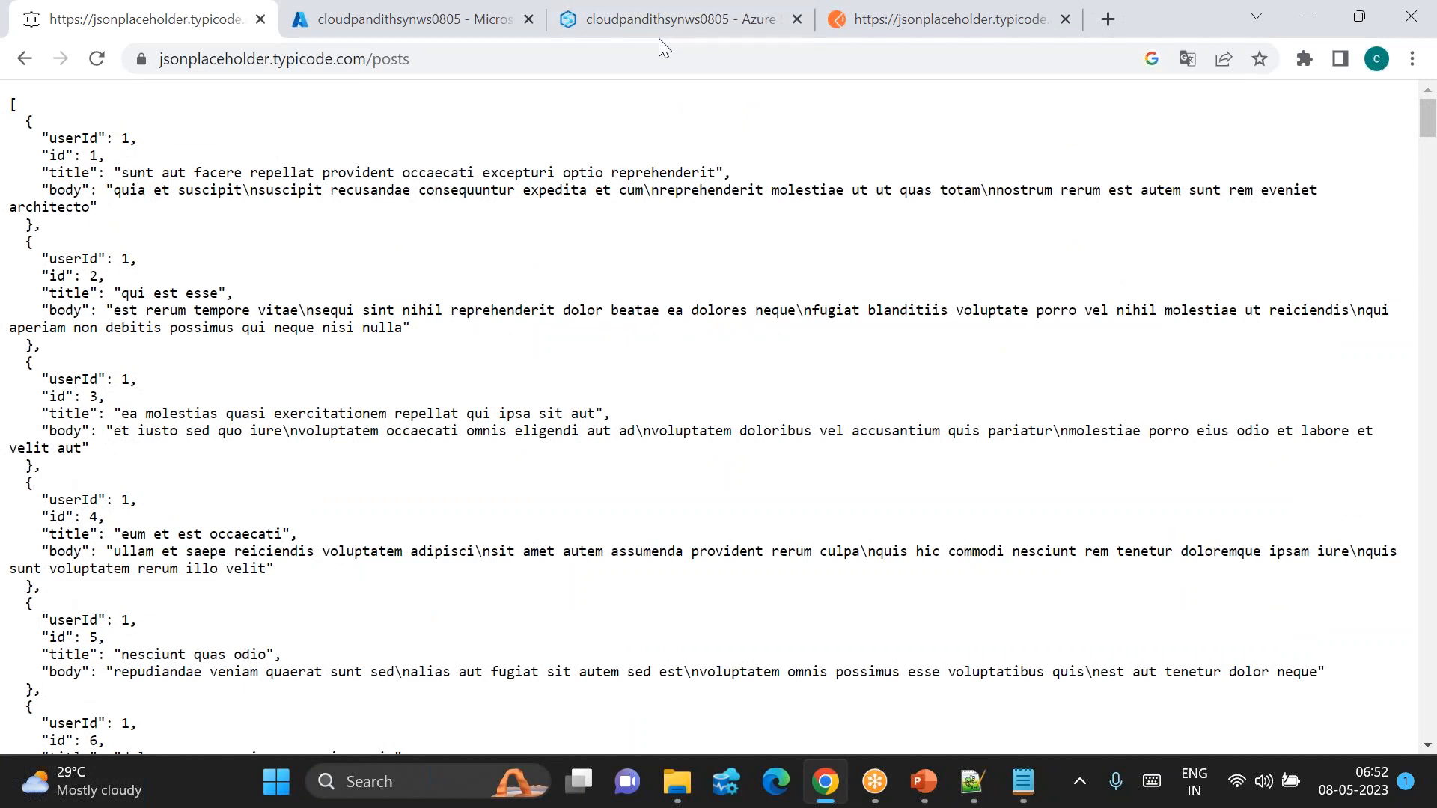
click(583, 31)
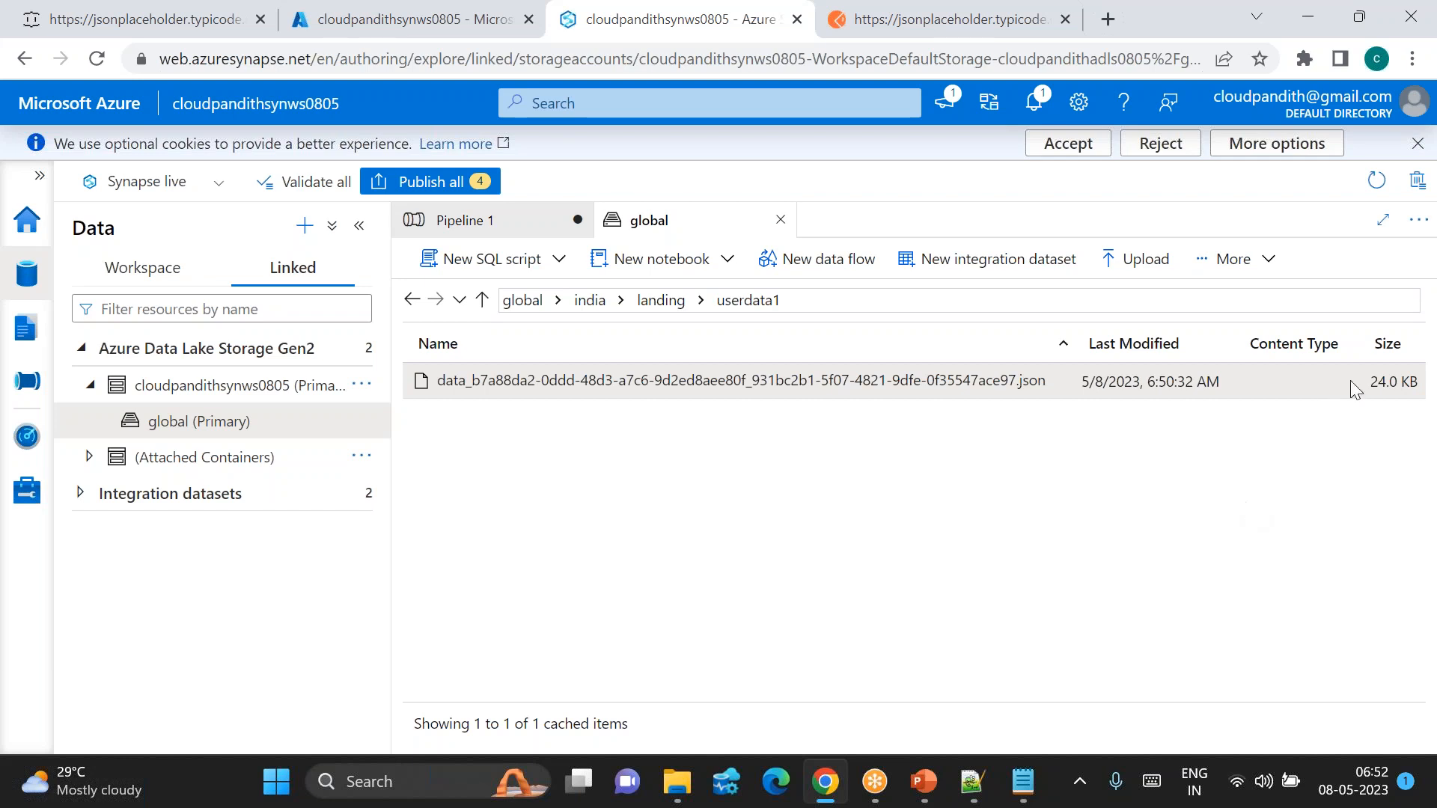
Step: In the JSONPlaceholder tab, load jsonplaceholder.typicode.com/posts/1 and then /posts/2
click(1400, 358)
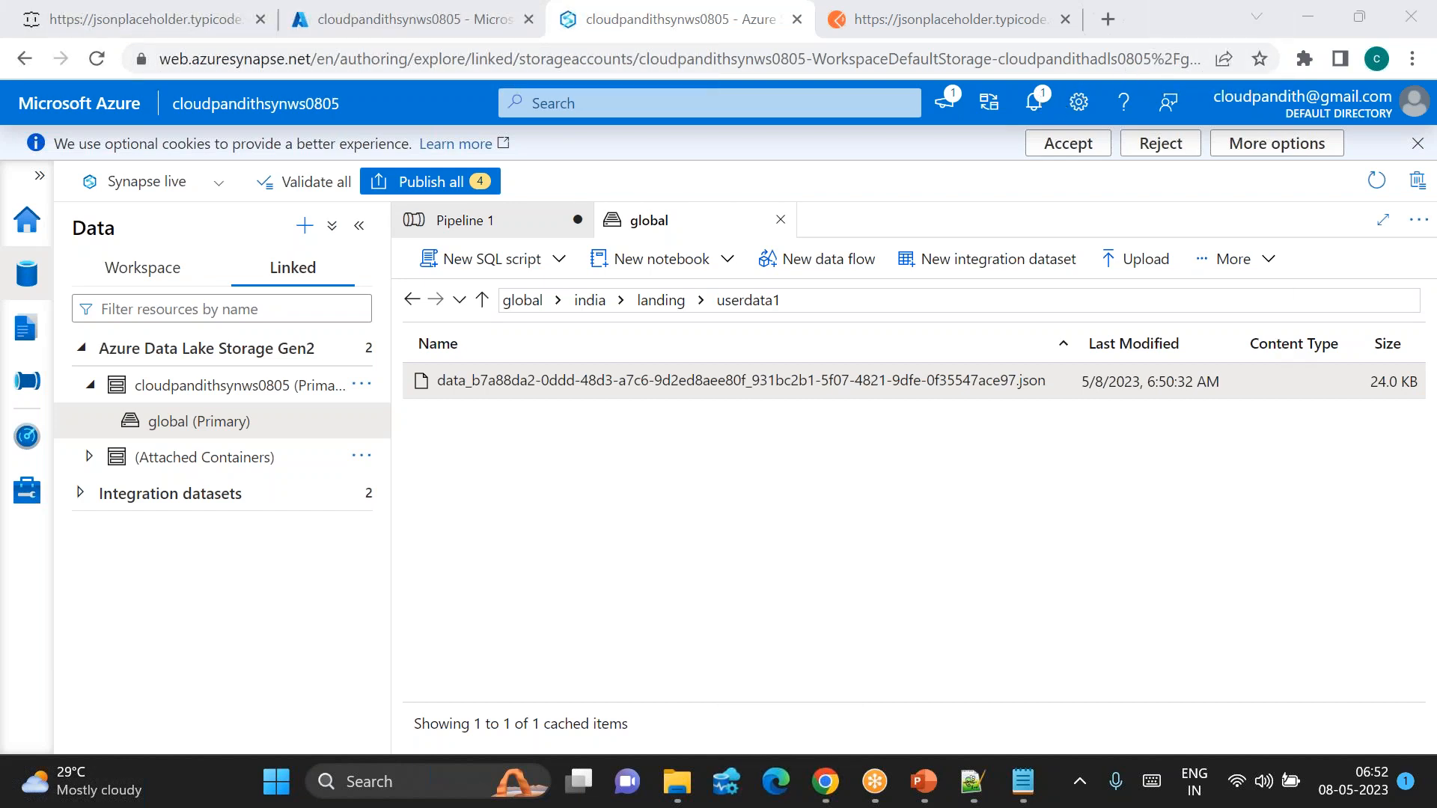
click(142, 19)
click(458, 57)
click(458, 57)
text(/1)
key(Return)
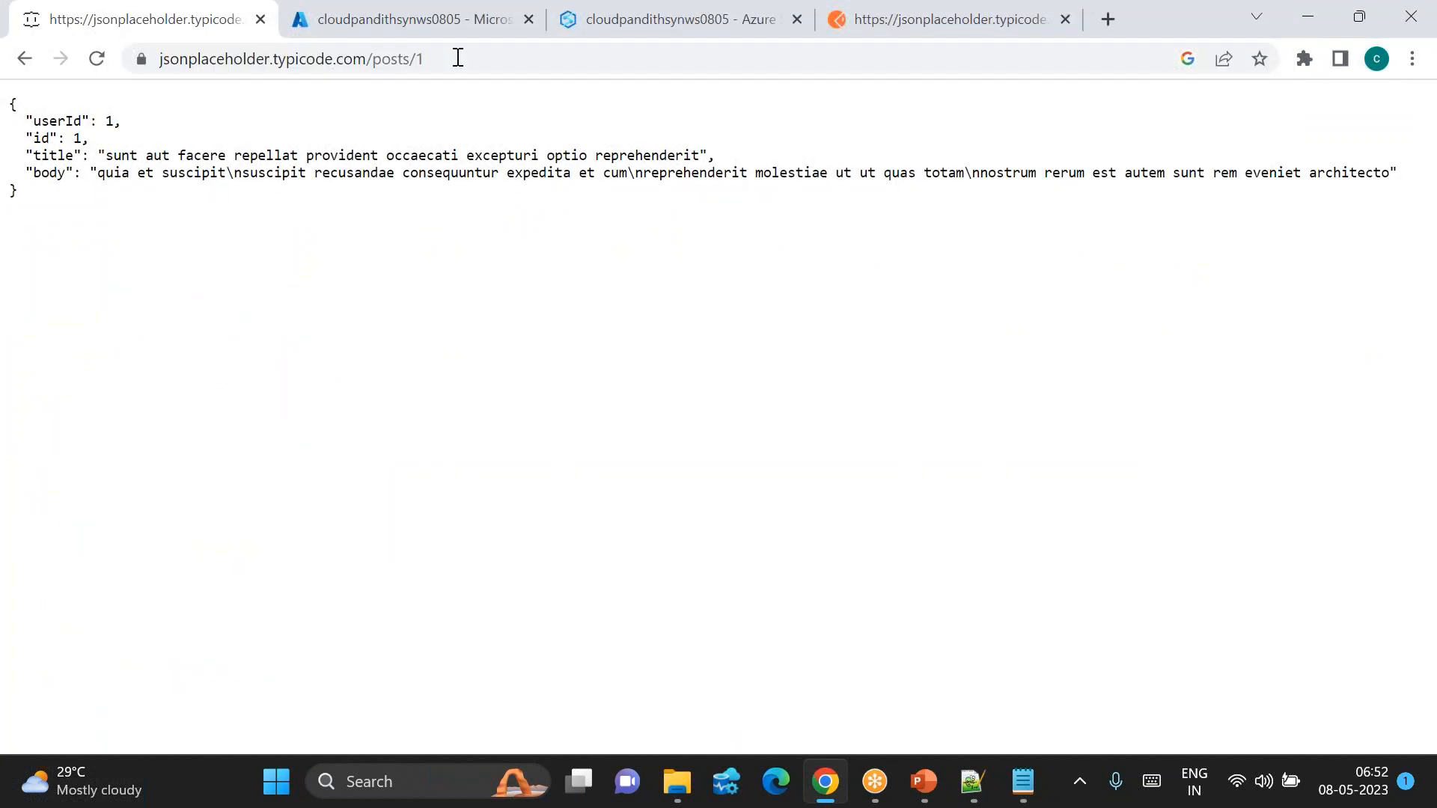
click(458, 58)
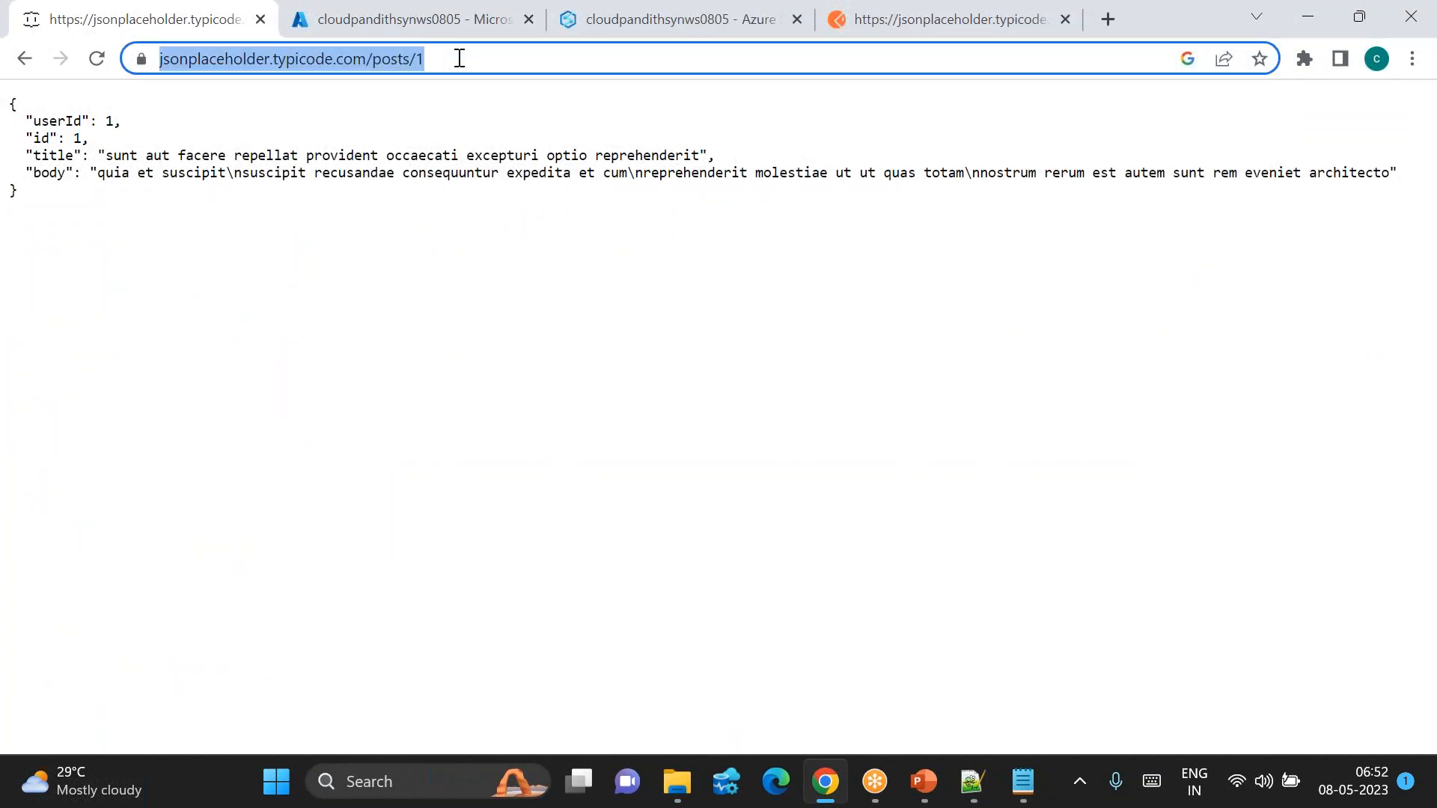
click(459, 58)
key(BackSpace)
text(2)
key(Return)
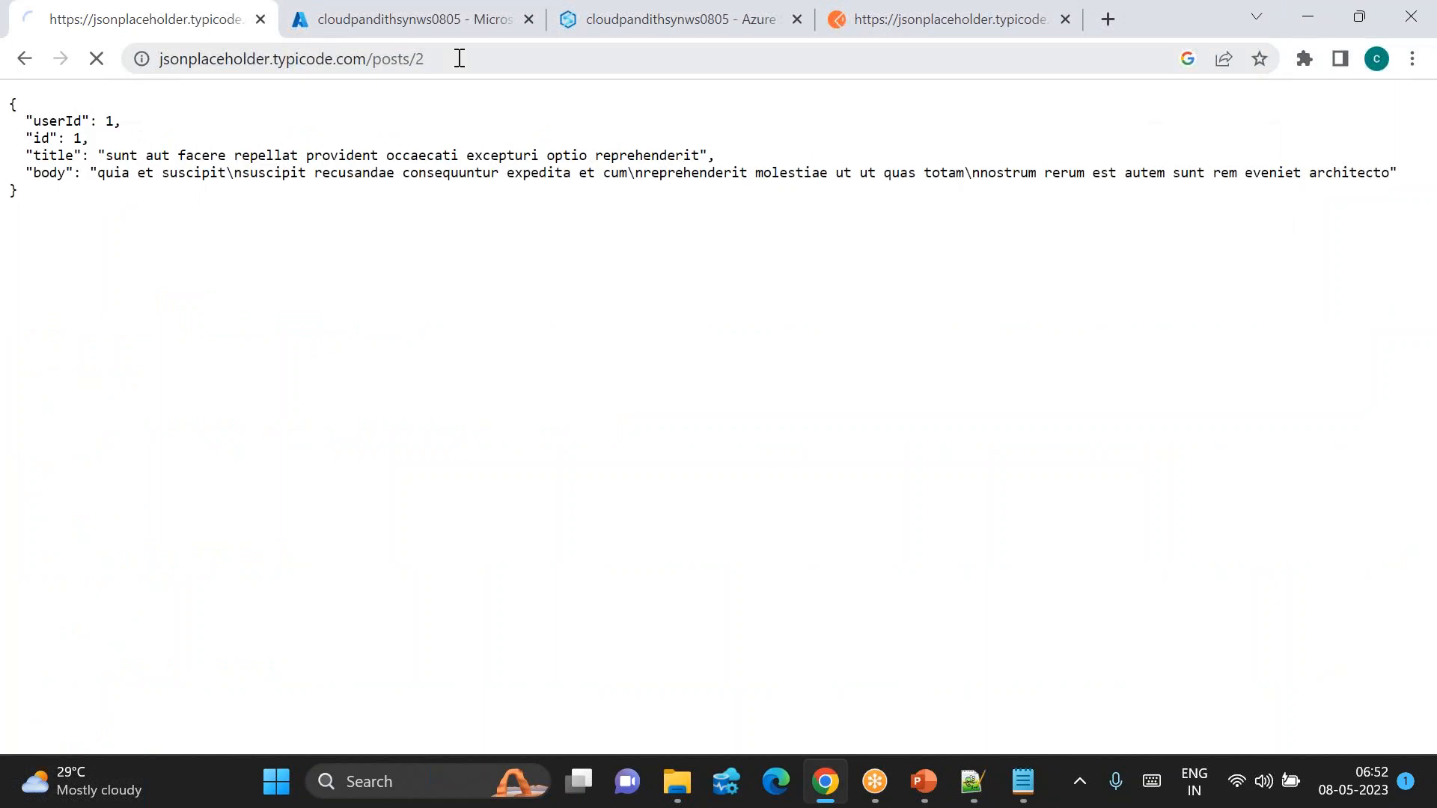
Step: Load posts 3 and 4 by changing the post number at the address end
click(458, 57)
key(Right)
key(BackSpace)
text(3)
key(Return)
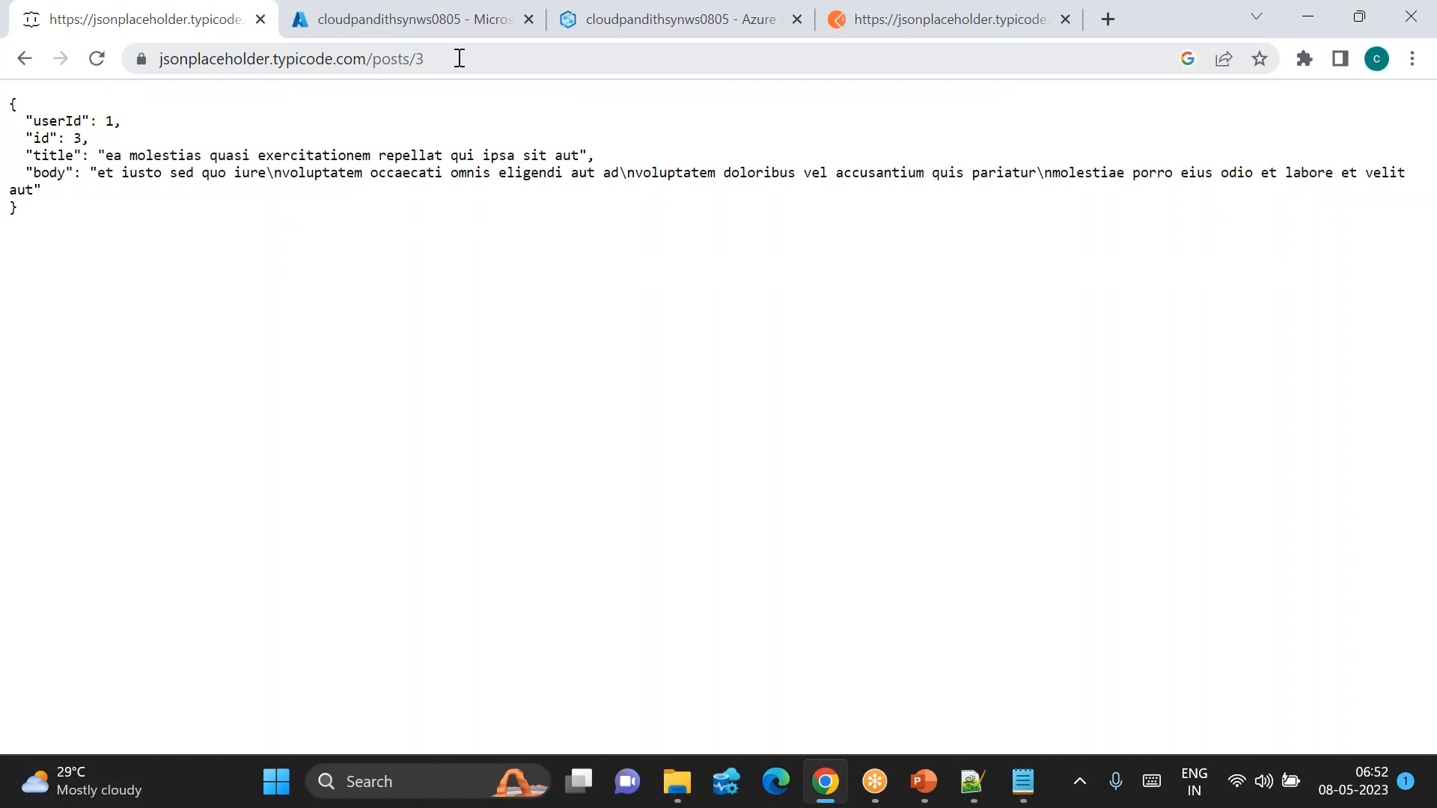
click(459, 57)
key(Right)
key(BackSpace)
text(4)
key(Return)
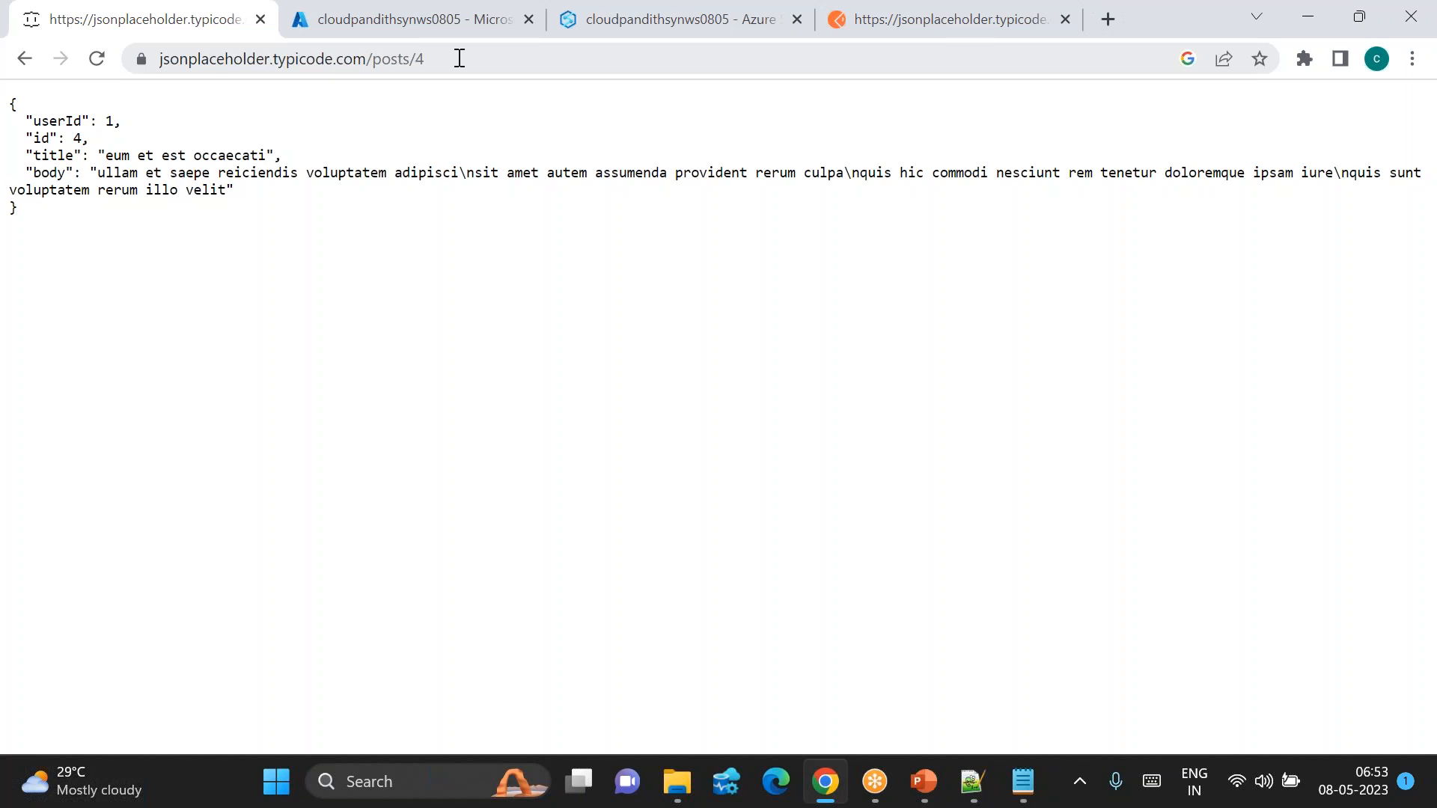
Step: Select the .com/posts part of the address, then go to Synapse Studio's Integrate hub
click(459, 59)
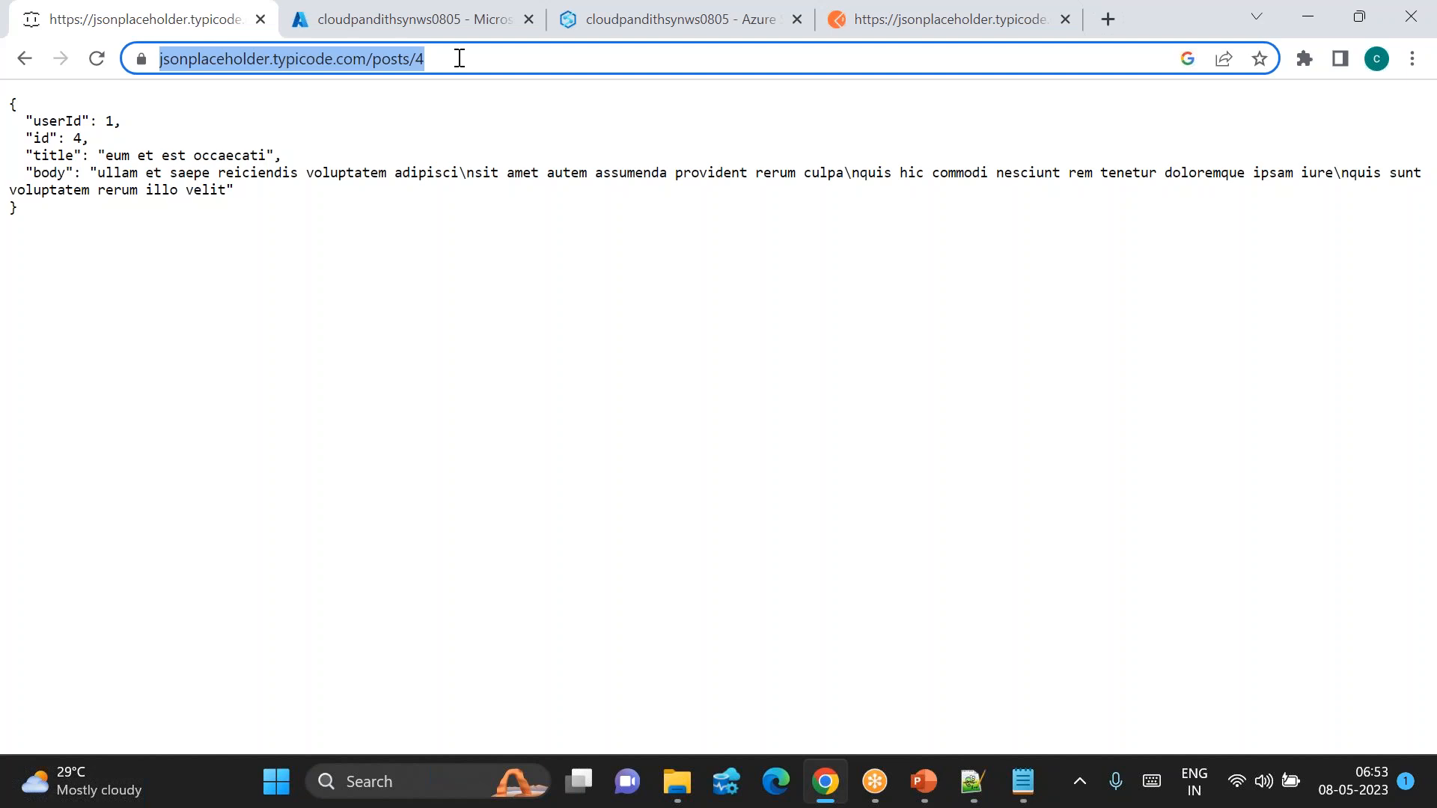
click(459, 58)
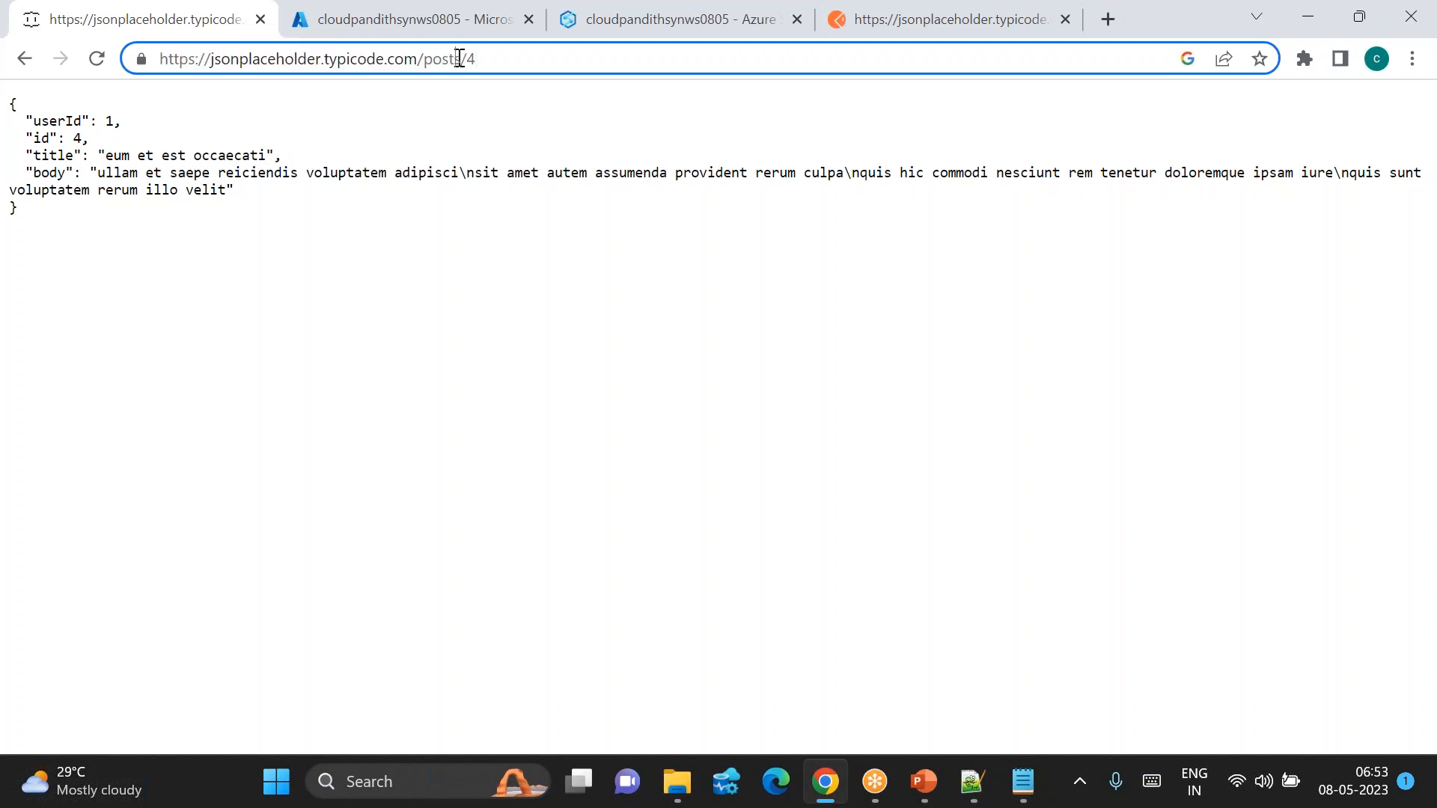
drag(460, 58, 384, 58)
click(389, 20)
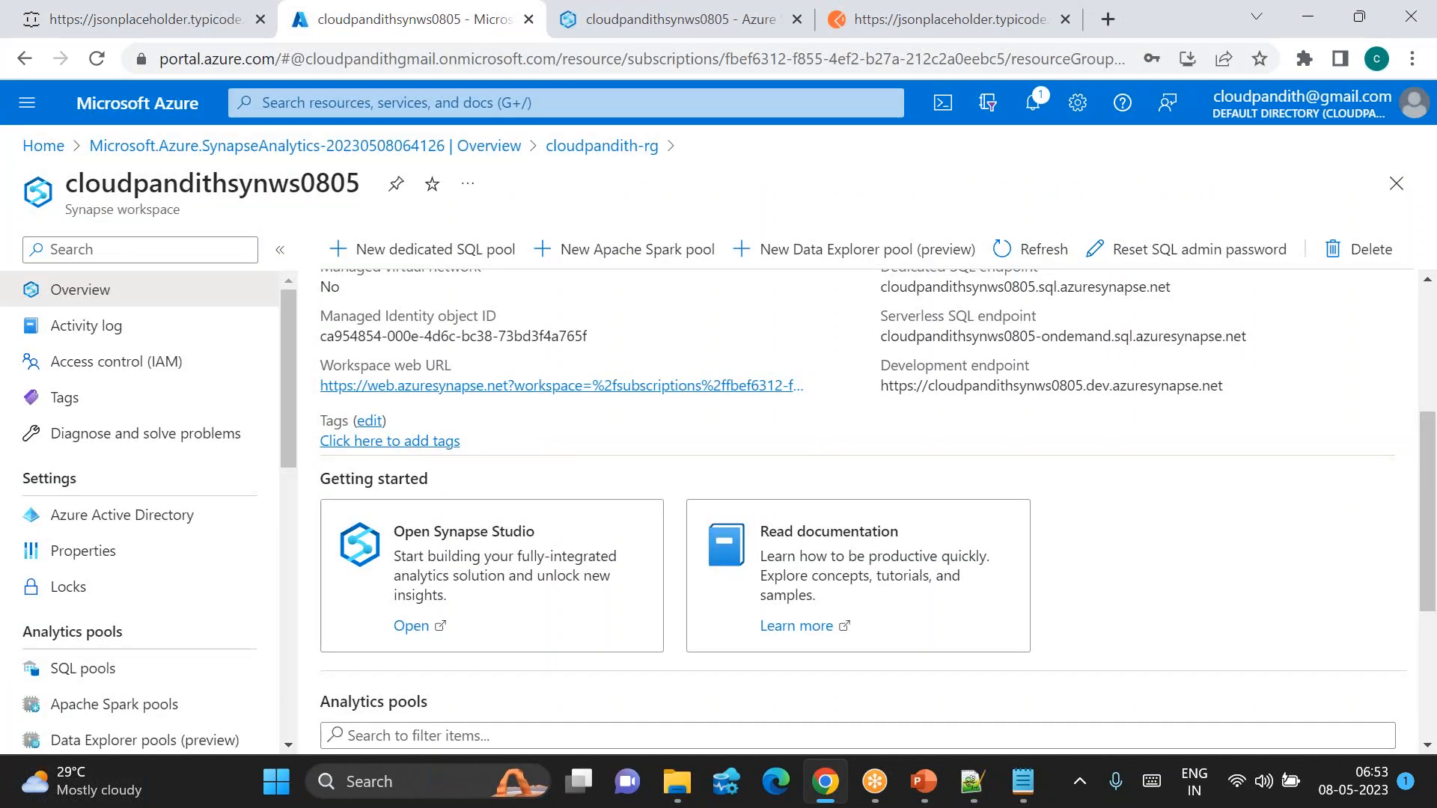
click(584, 36)
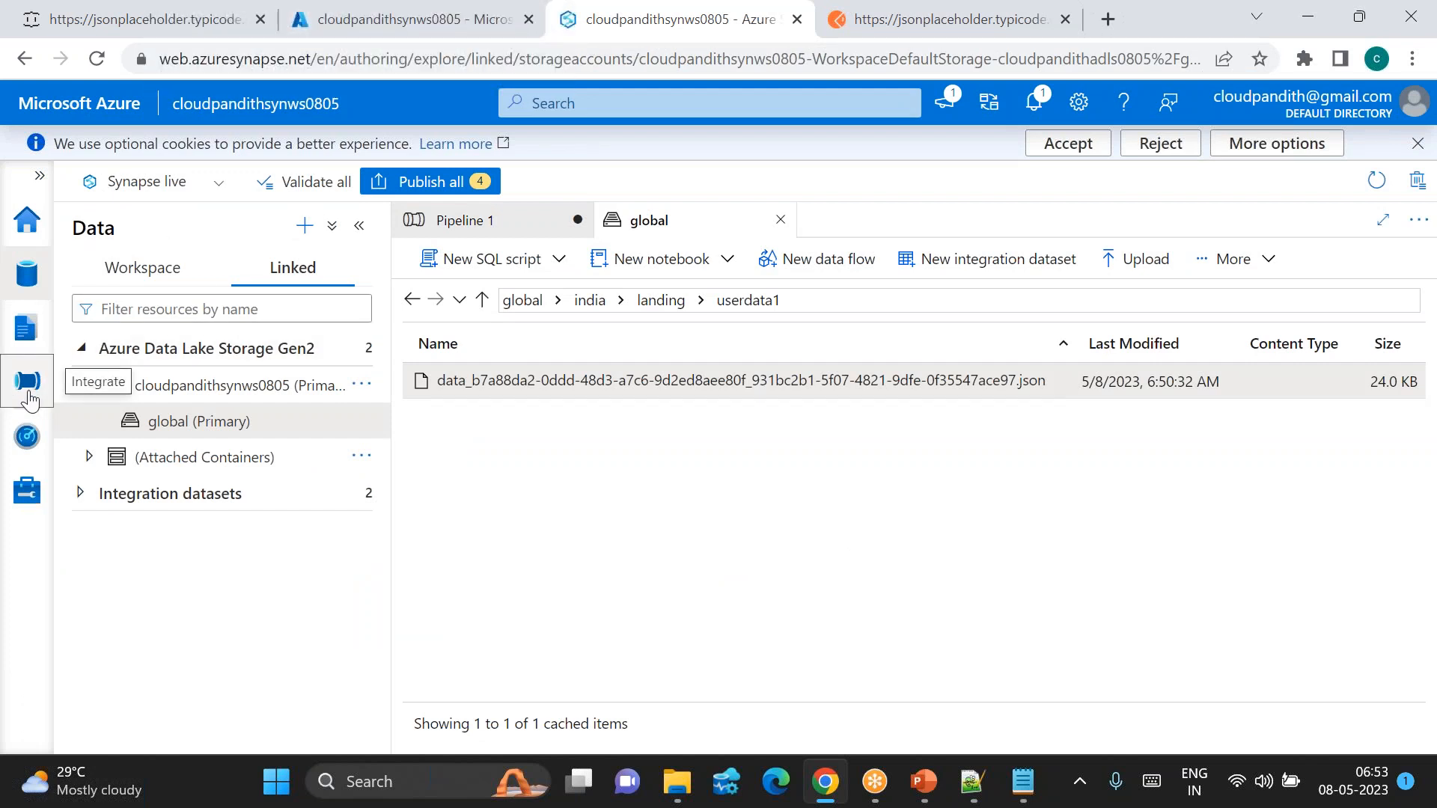
click(28, 389)
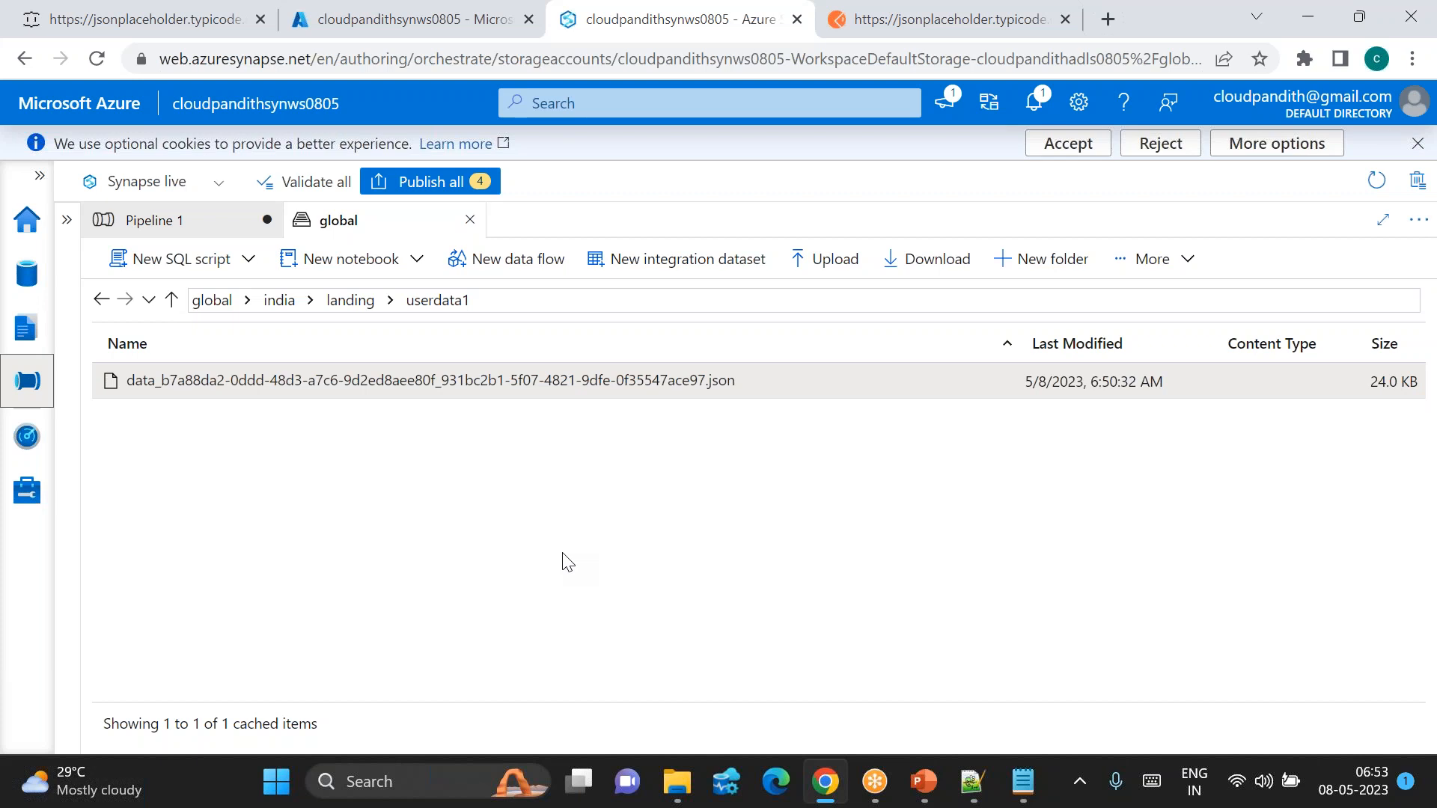
Step: Back in JSONPlaceholder, load post 20, then try the address posts/3-
click(105, 9)
click(525, 56)
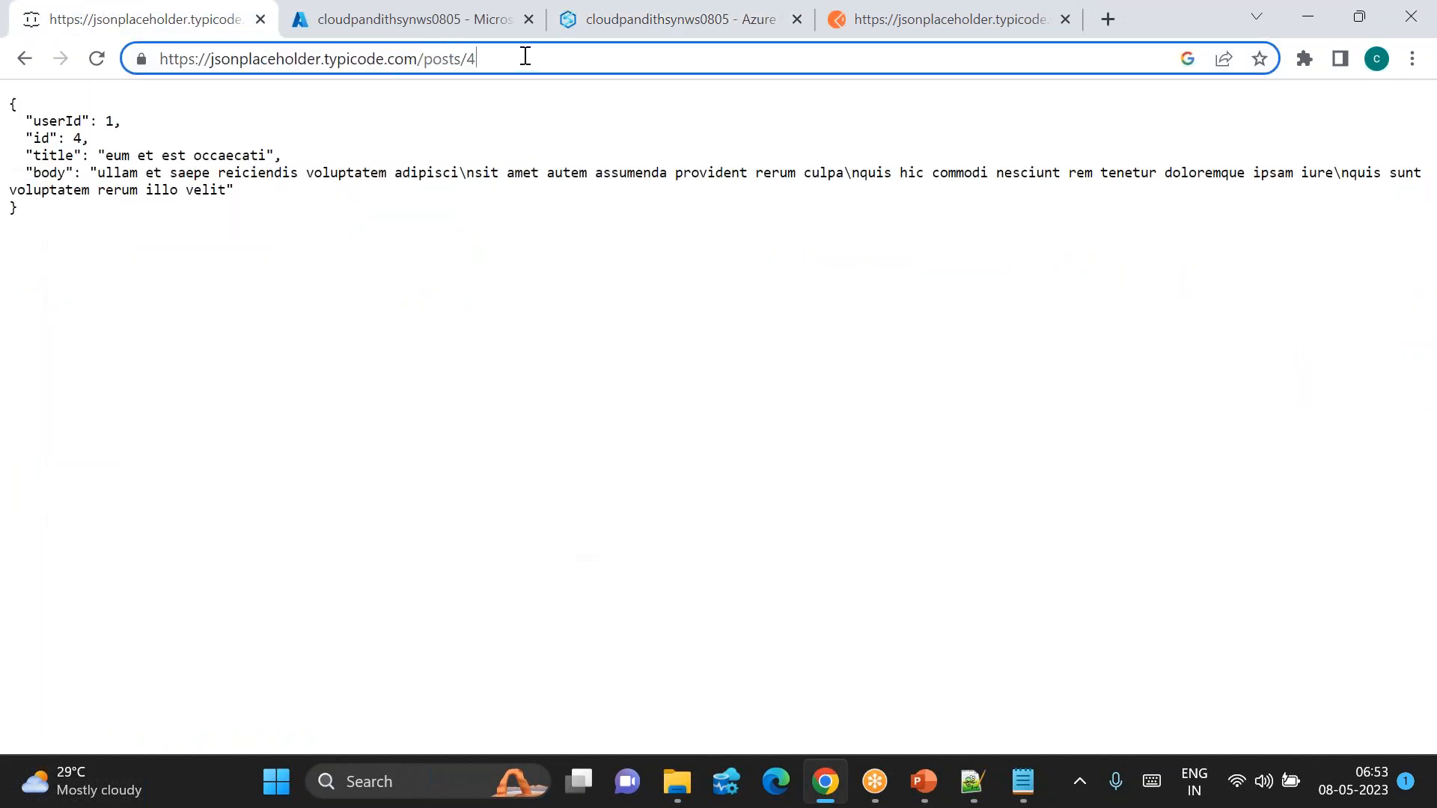
key(BackSpace)
text(20)
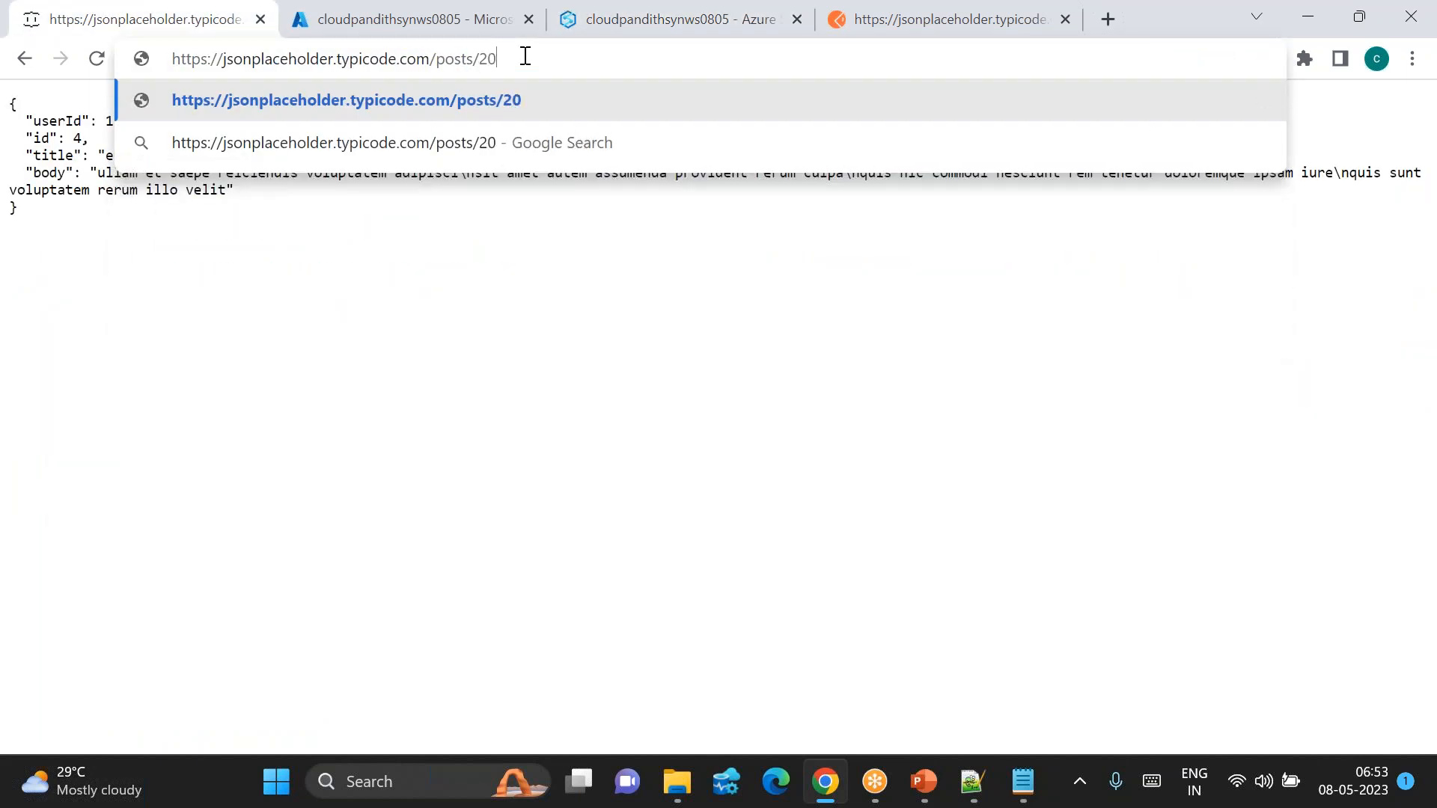
key(Return)
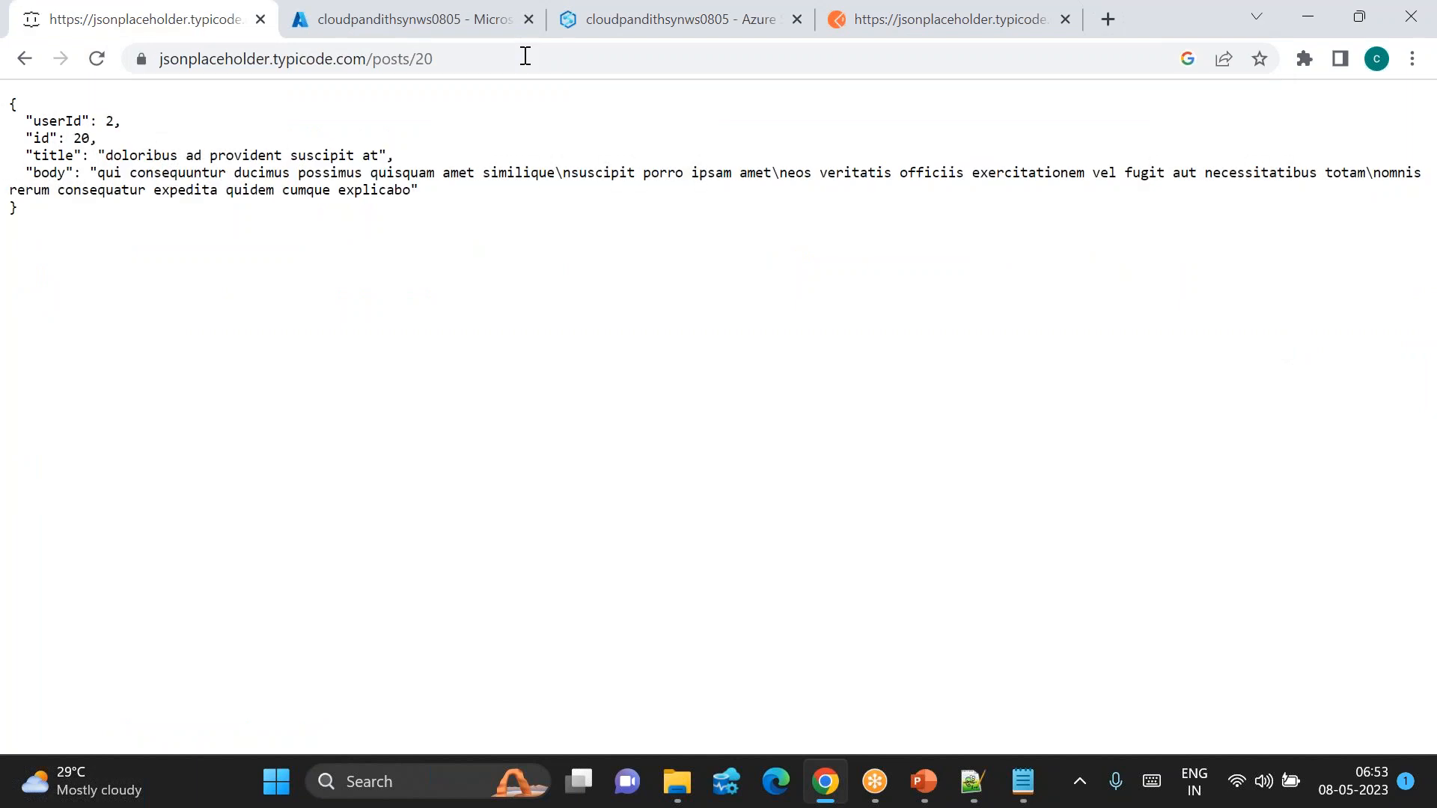
click(525, 57)
click(525, 56)
key(BackSpace)
key(BackSpace)
text(3-)
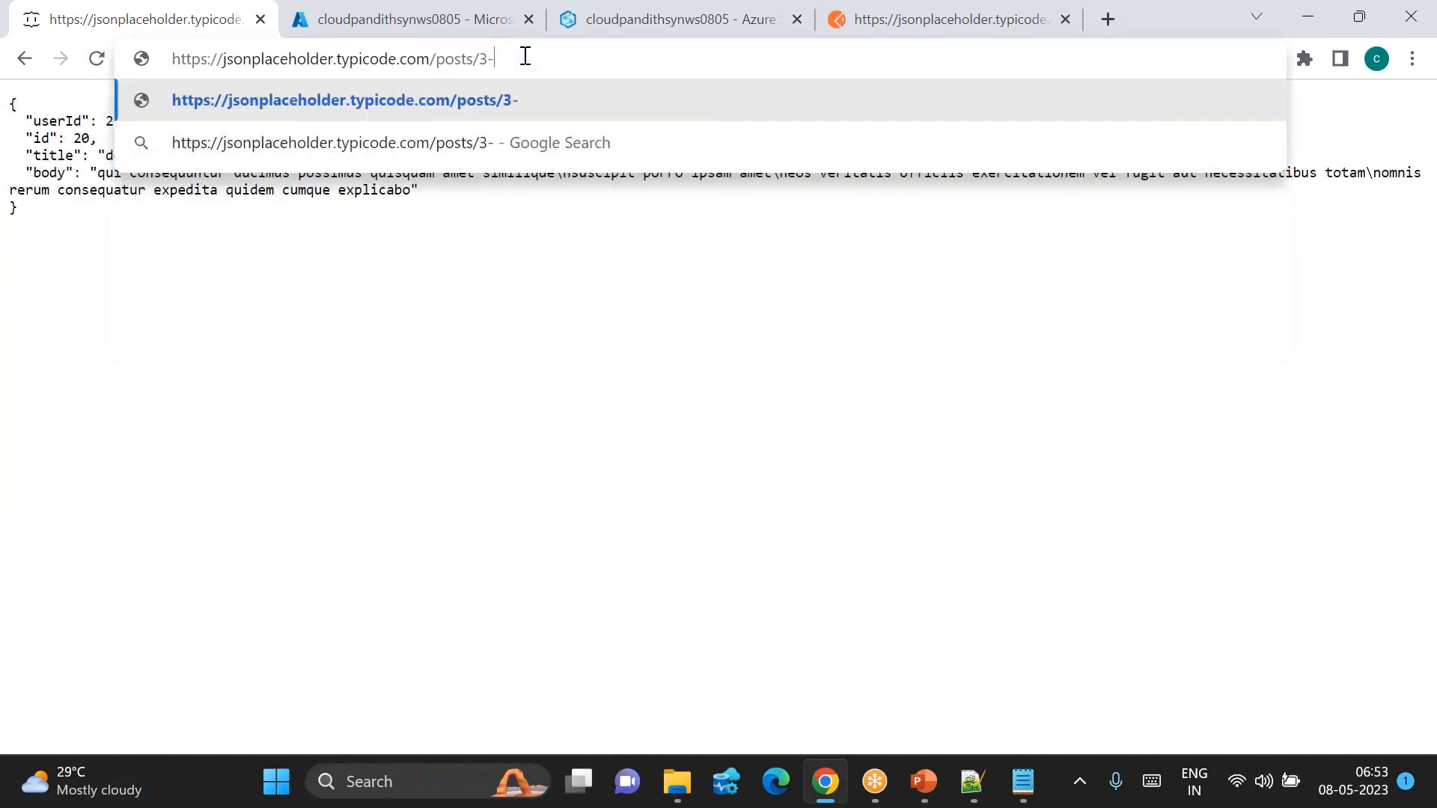
key(Return)
Step: Correct the address to posts/30, load it, and return to the Synapse Studio tab
click(526, 56)
click(525, 56)
key(BackSpace)
text(0)
key(Return)
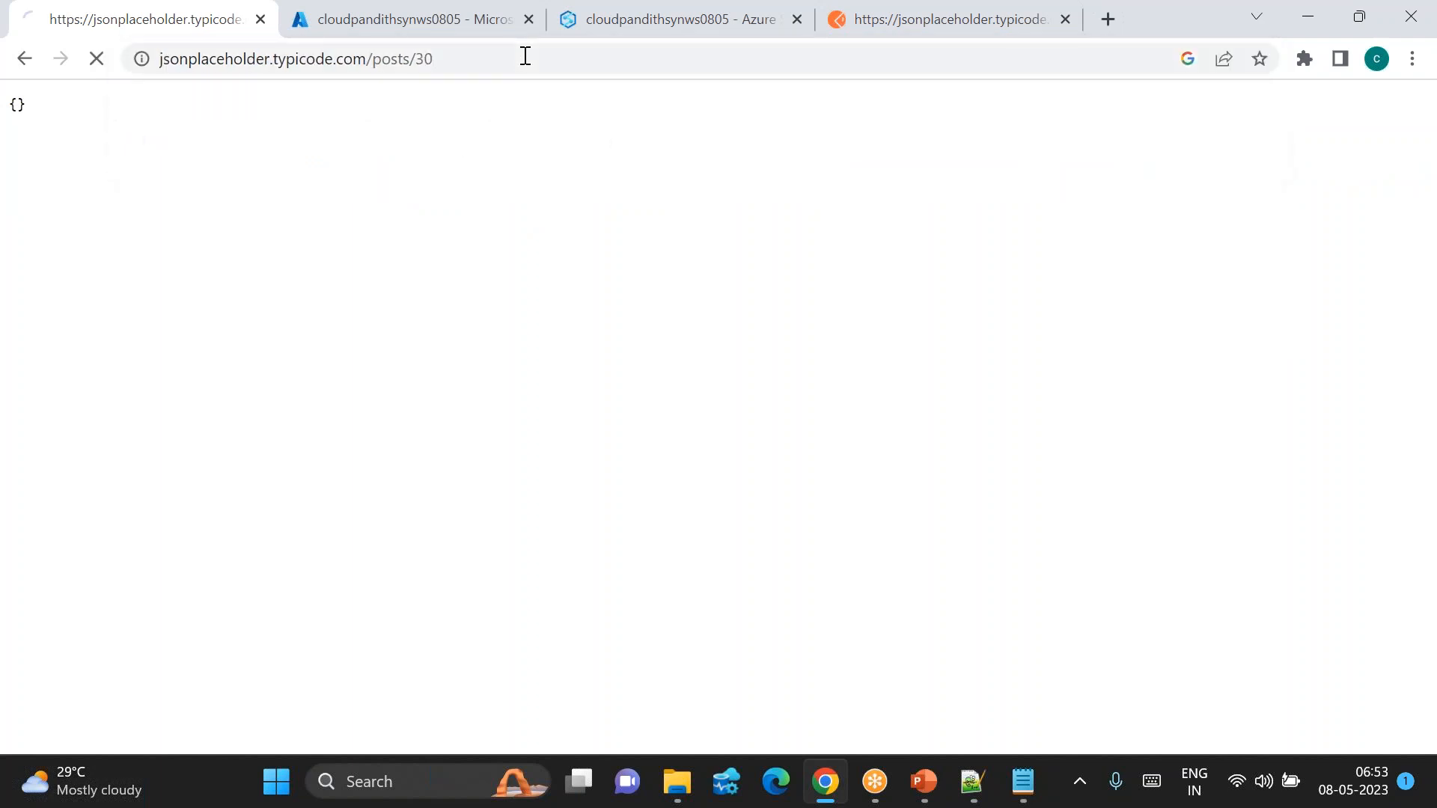
click(377, 21)
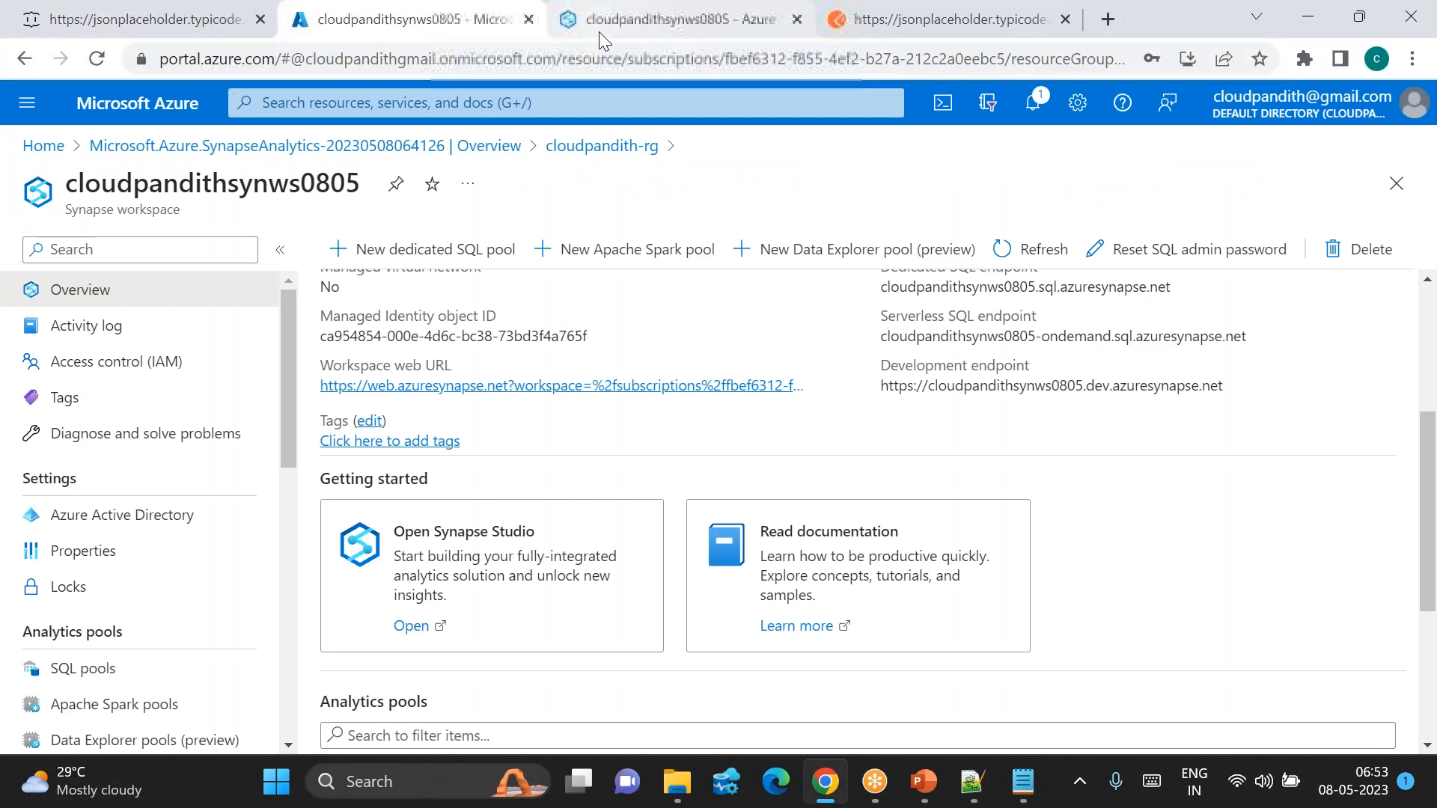
click(599, 32)
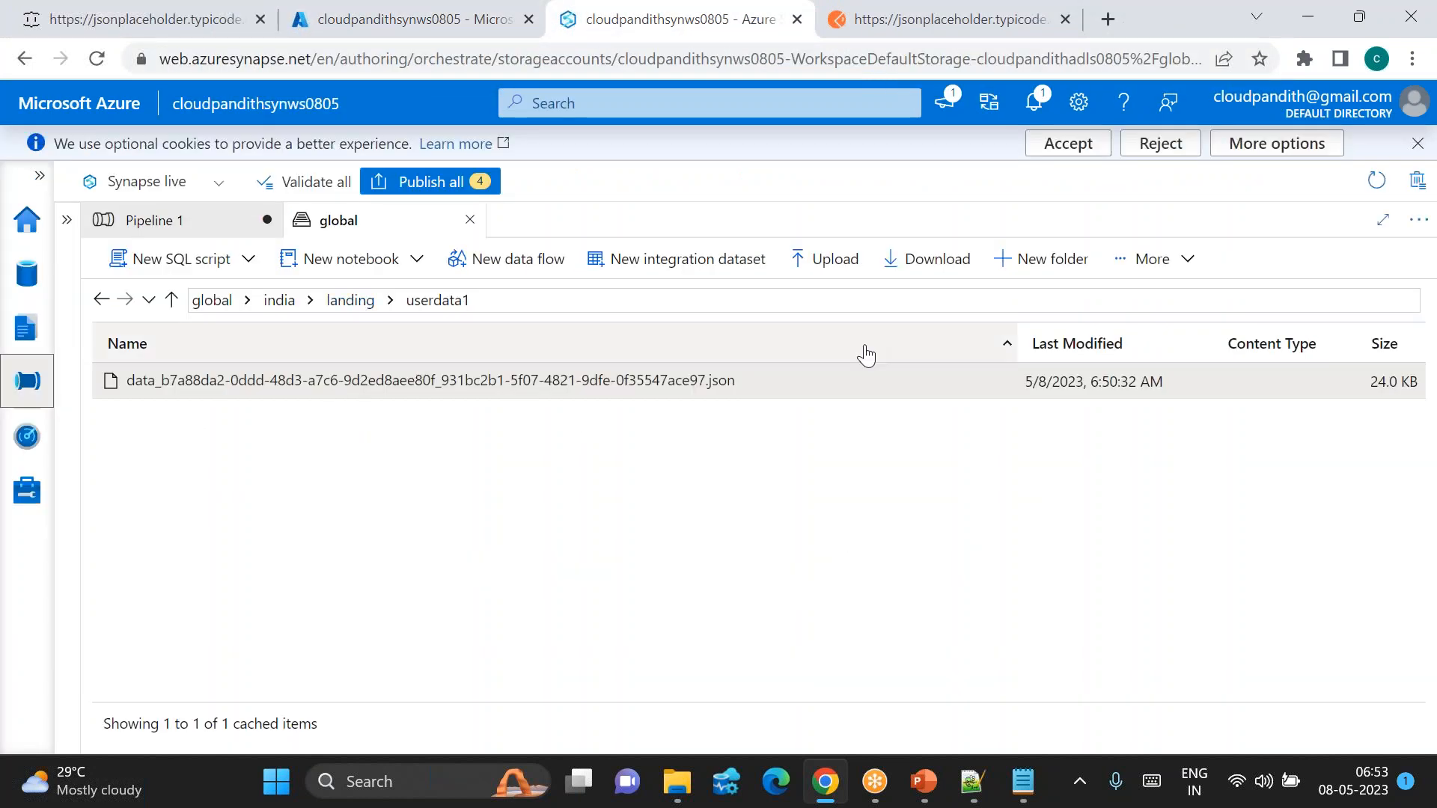
Step: Delete the JSON file from the userdata1 folder
click(1138, 262)
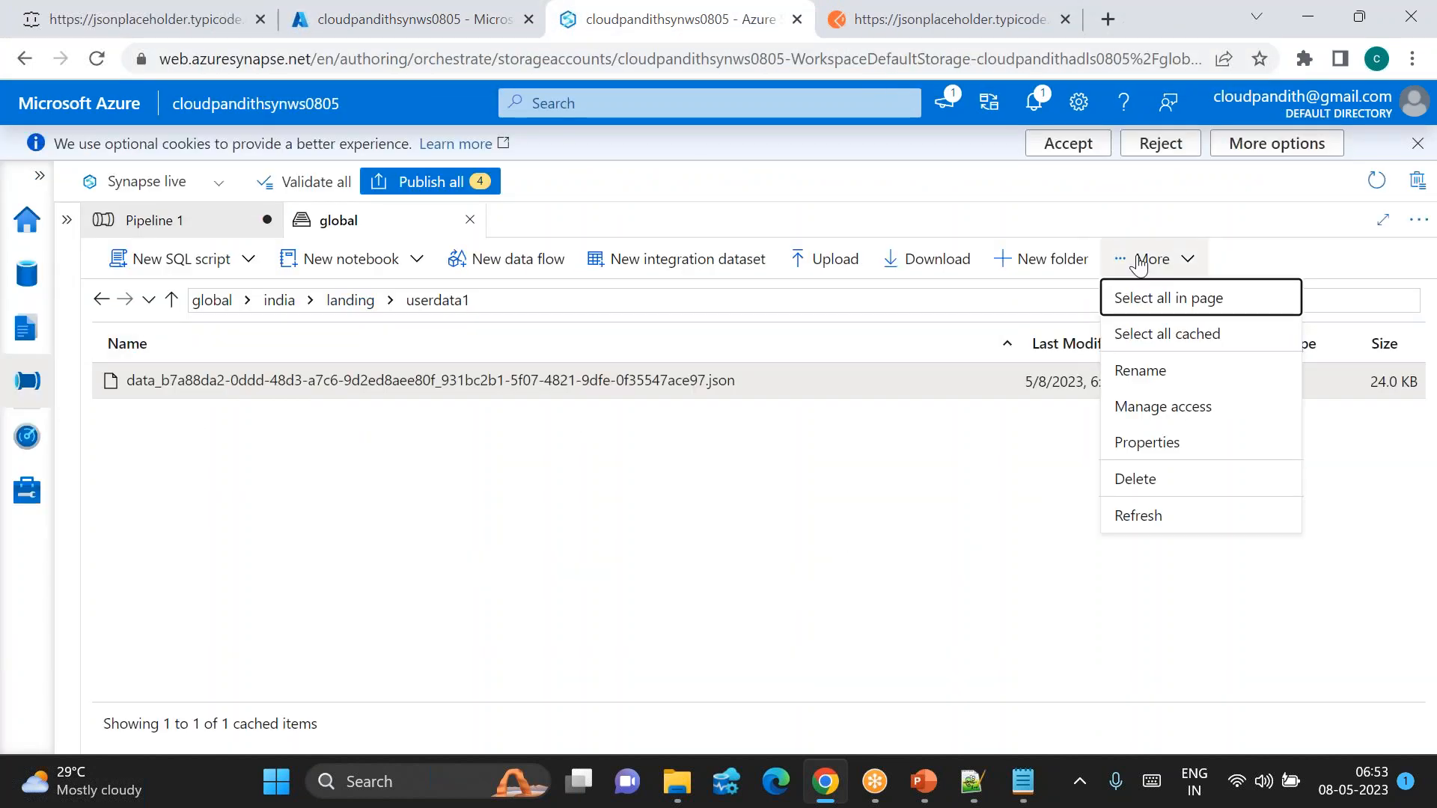
click(1130, 480)
click(583, 494)
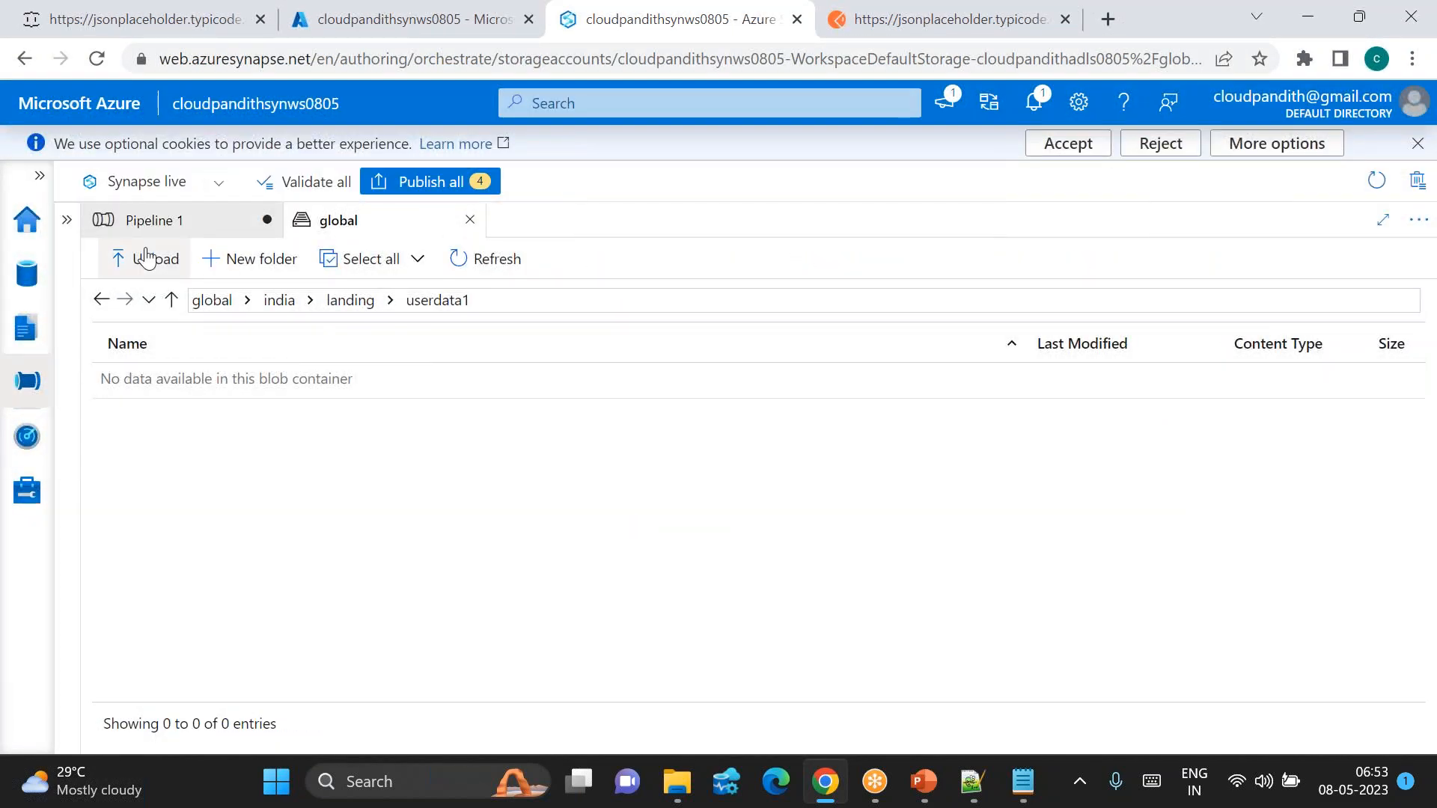
Step: Show the pipelines list and create a new pipeline from the Integrate + menu
click(68, 222)
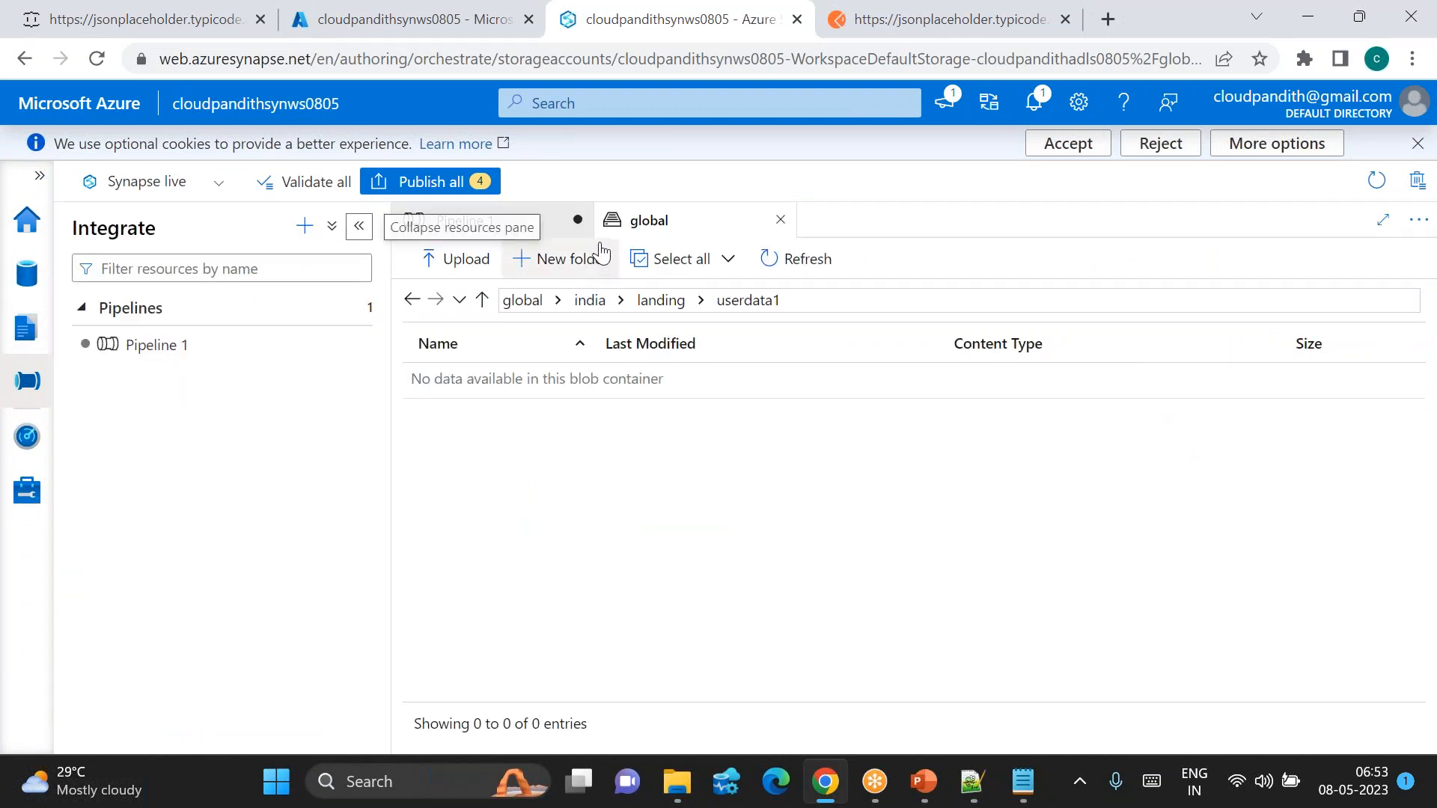
click(481, 221)
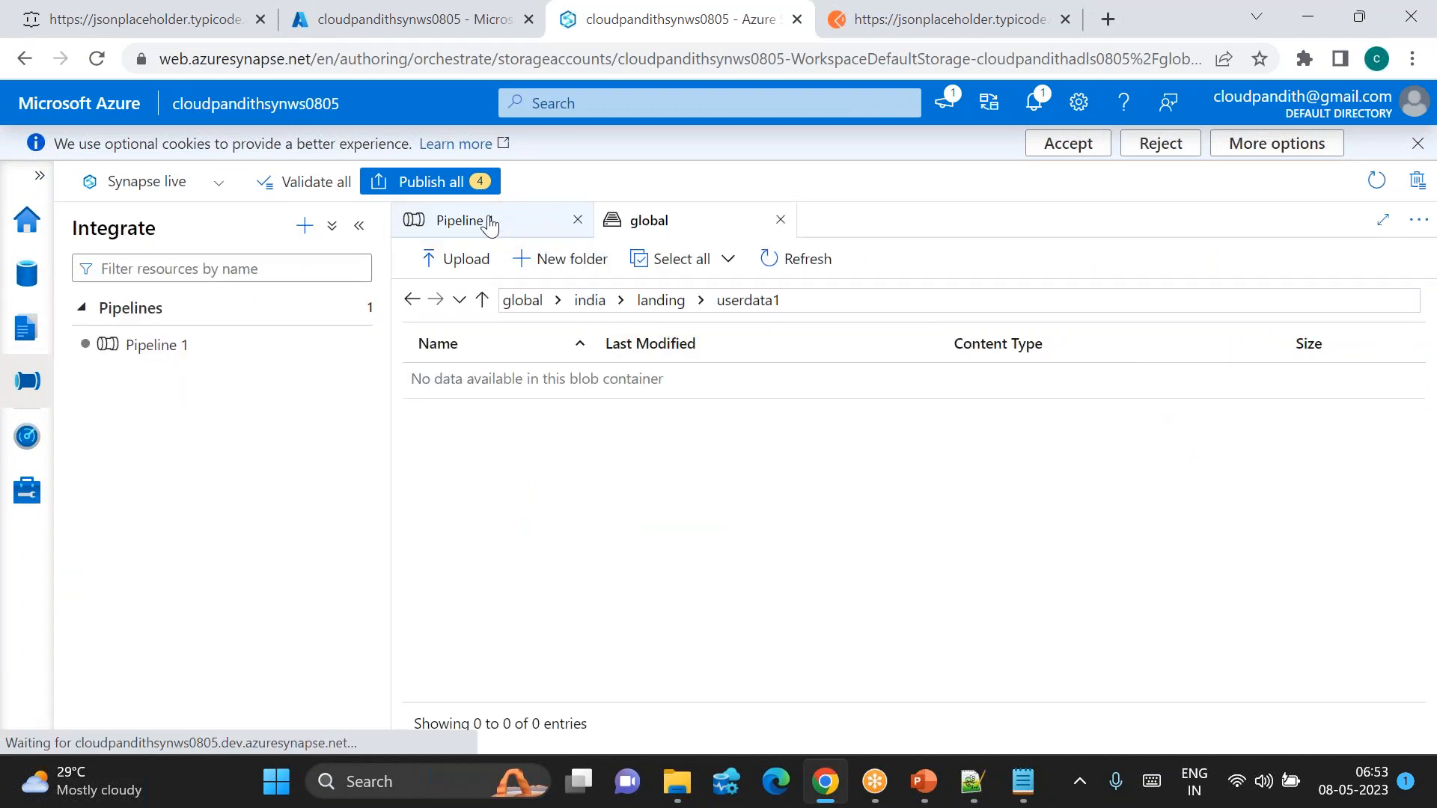
click(304, 225)
click(333, 266)
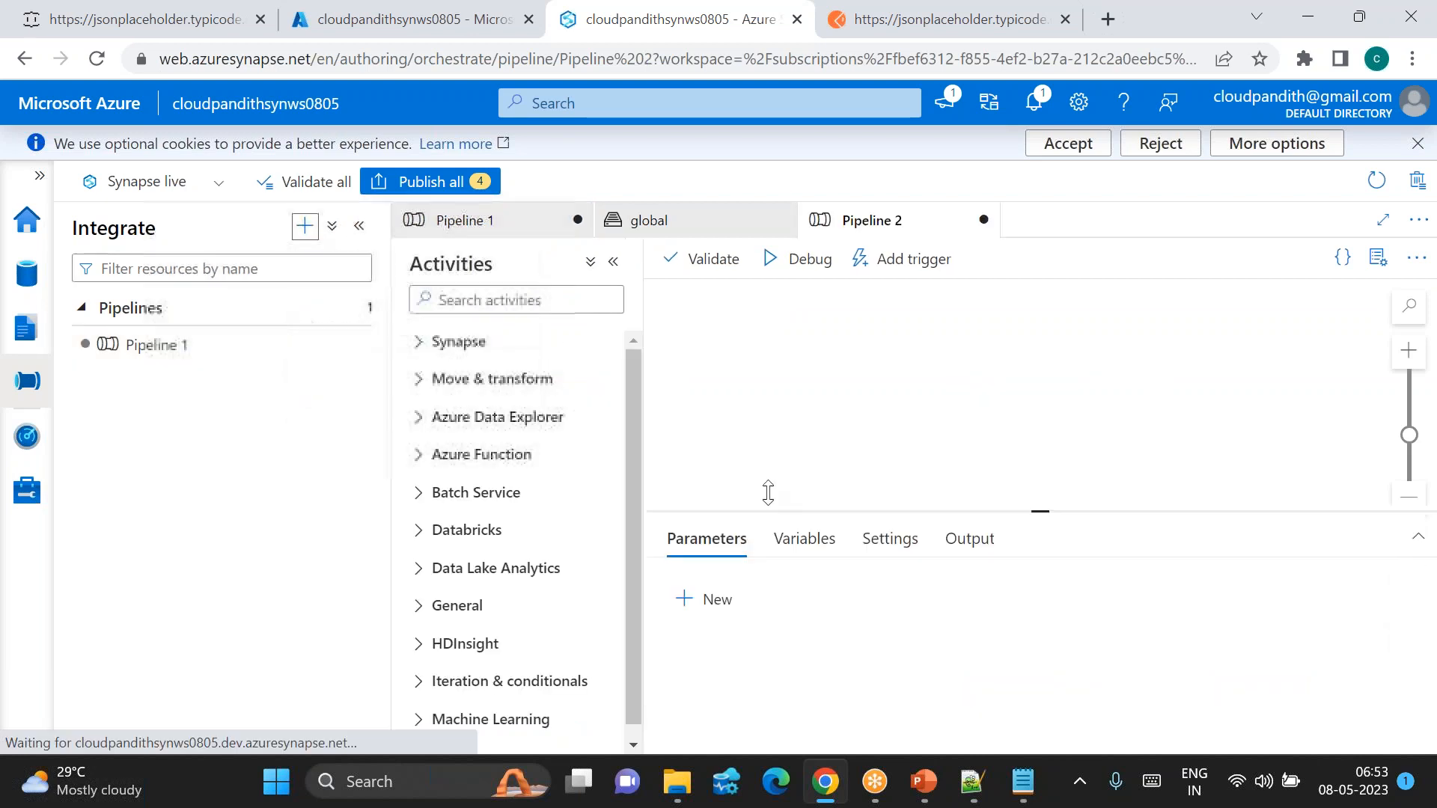
Step: Rename the new pipeline to pl_limitedid and hide its Properties pane
triple_click(1304, 427)
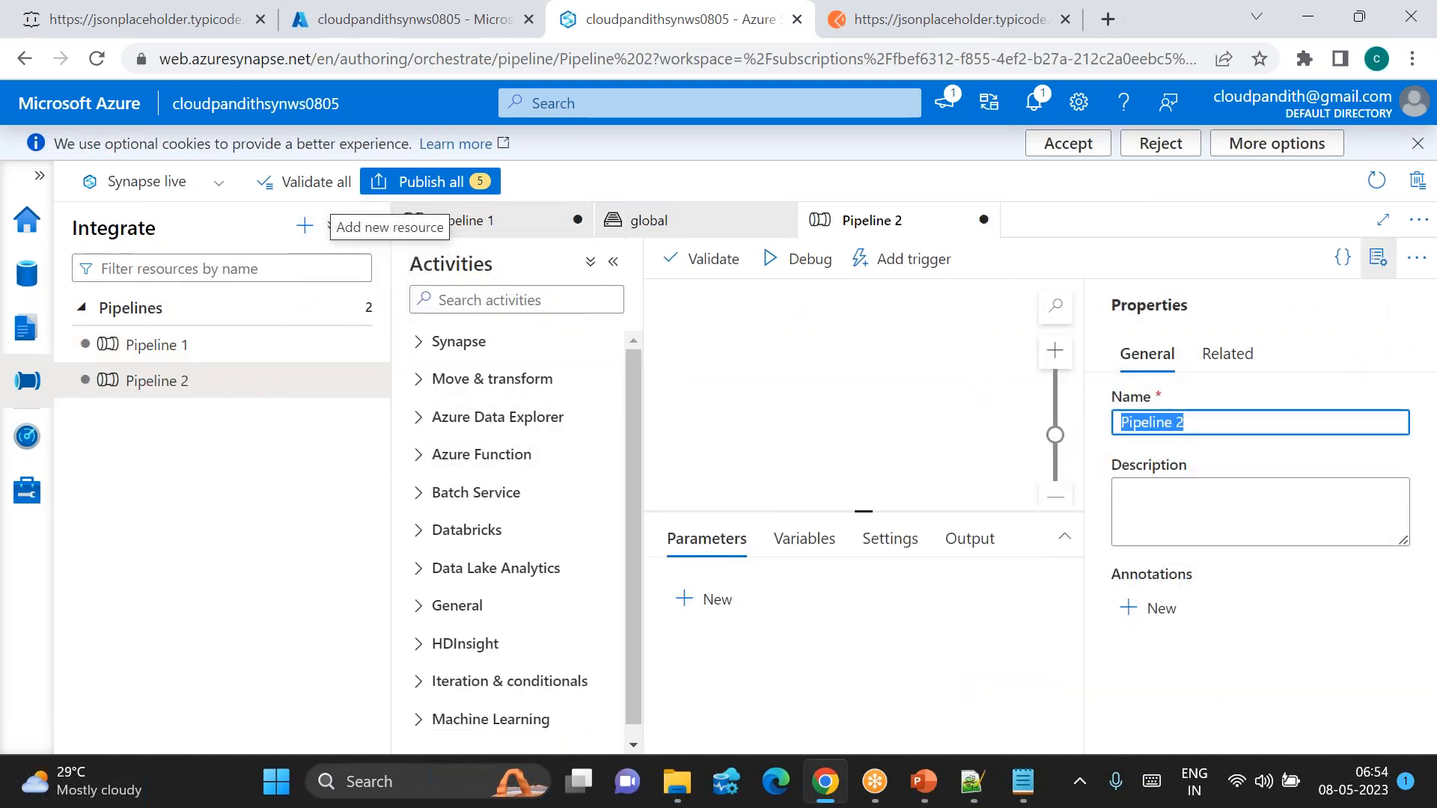
key(BackSpace)
text(pl)
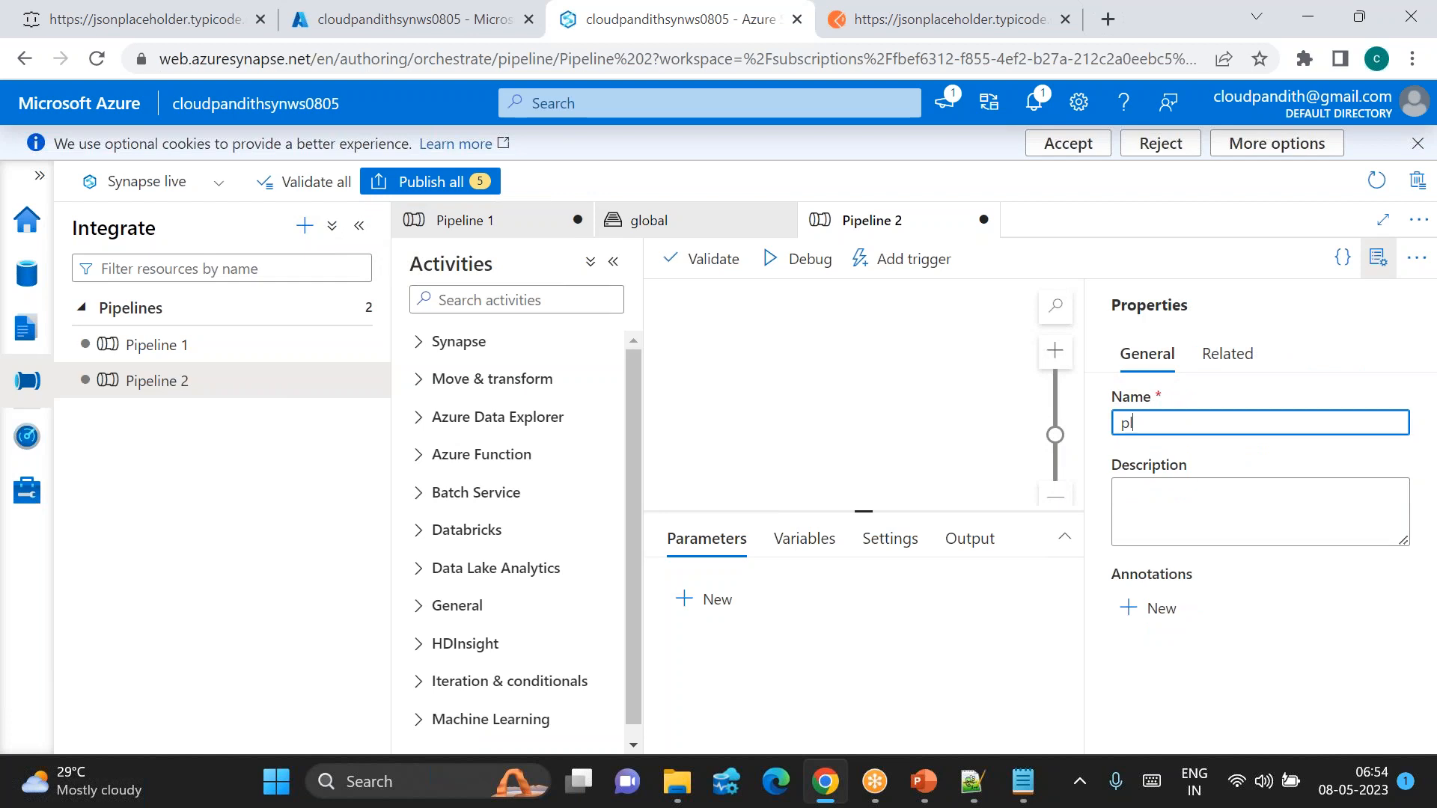
text(-)
key(BackSpace)
text(_li)
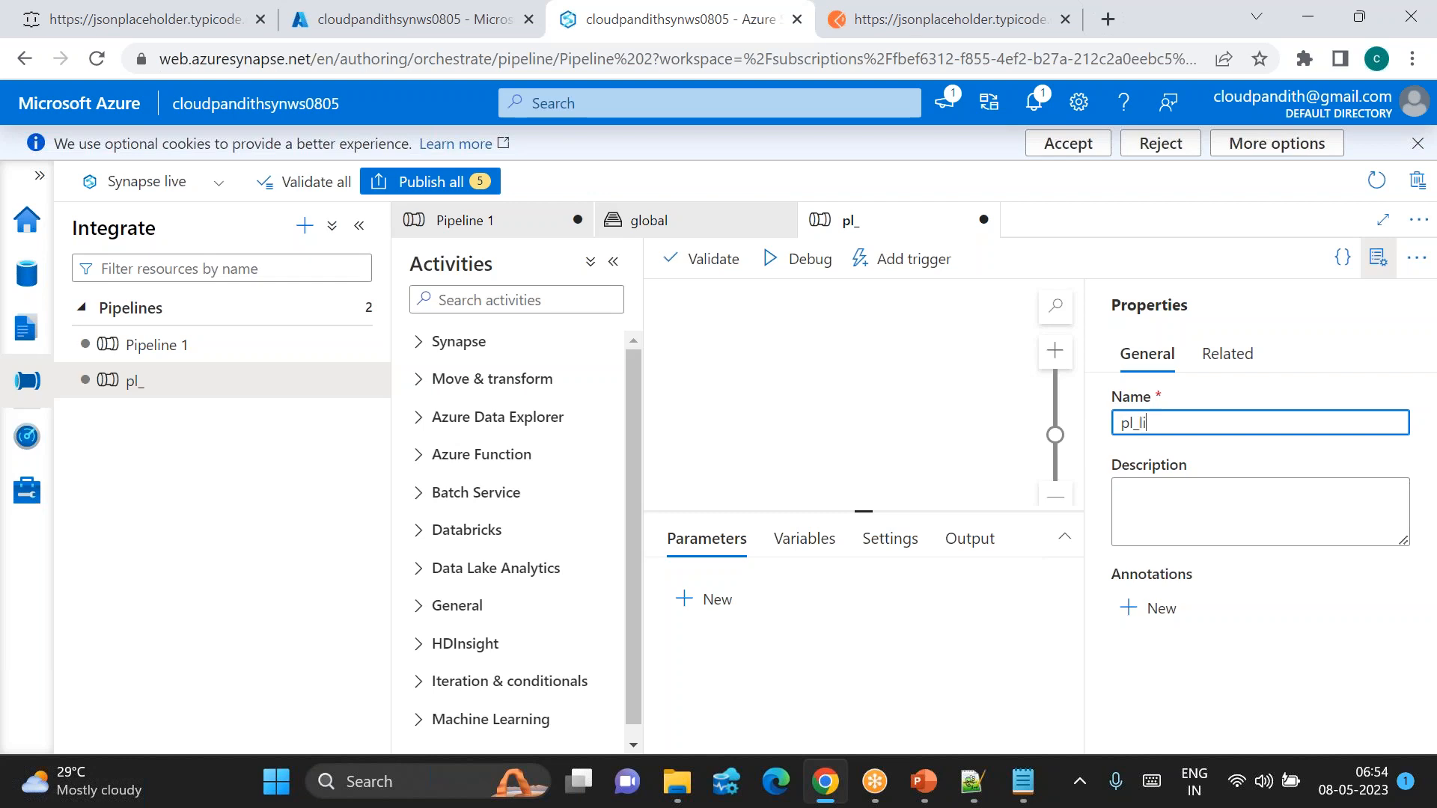
text(mitedid)
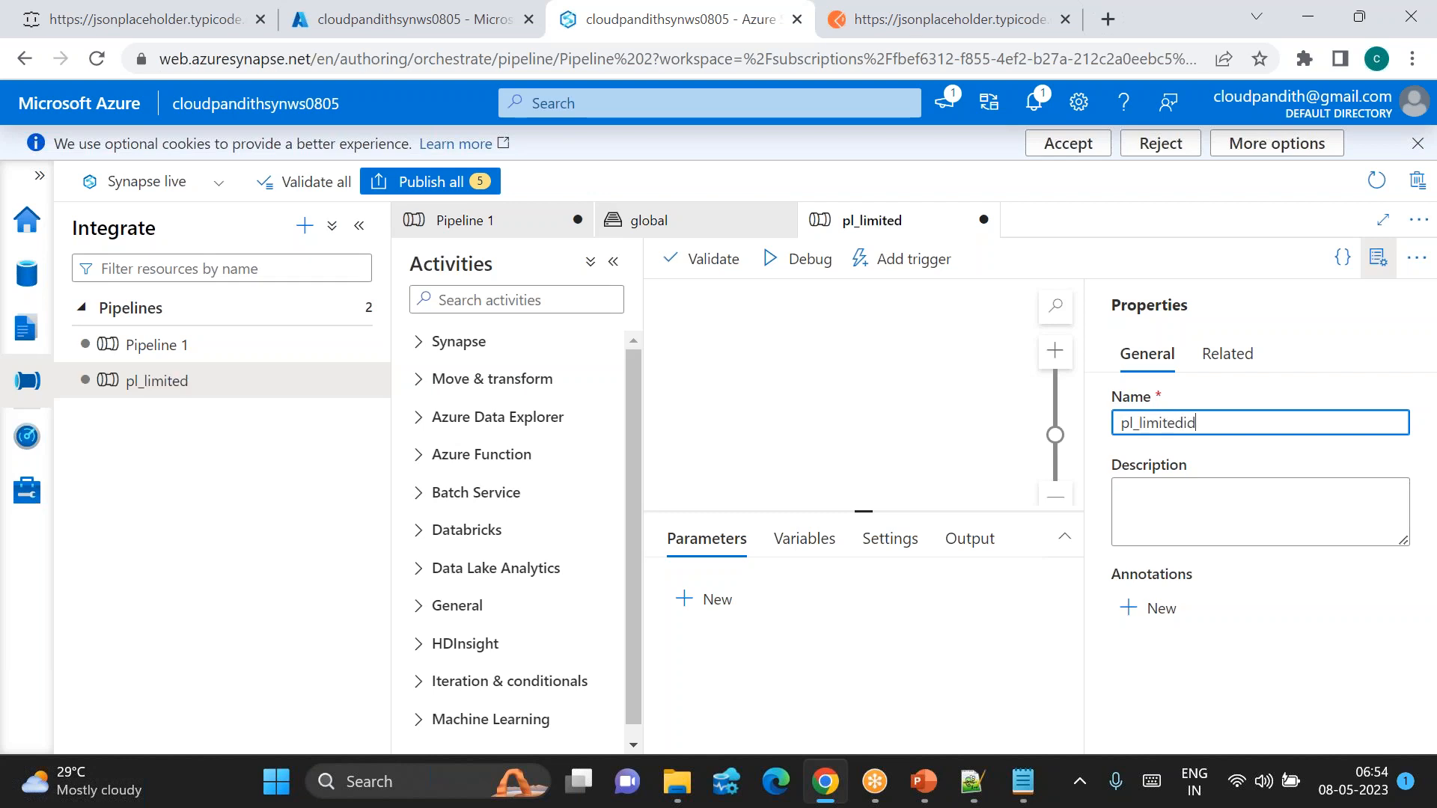
click(1381, 271)
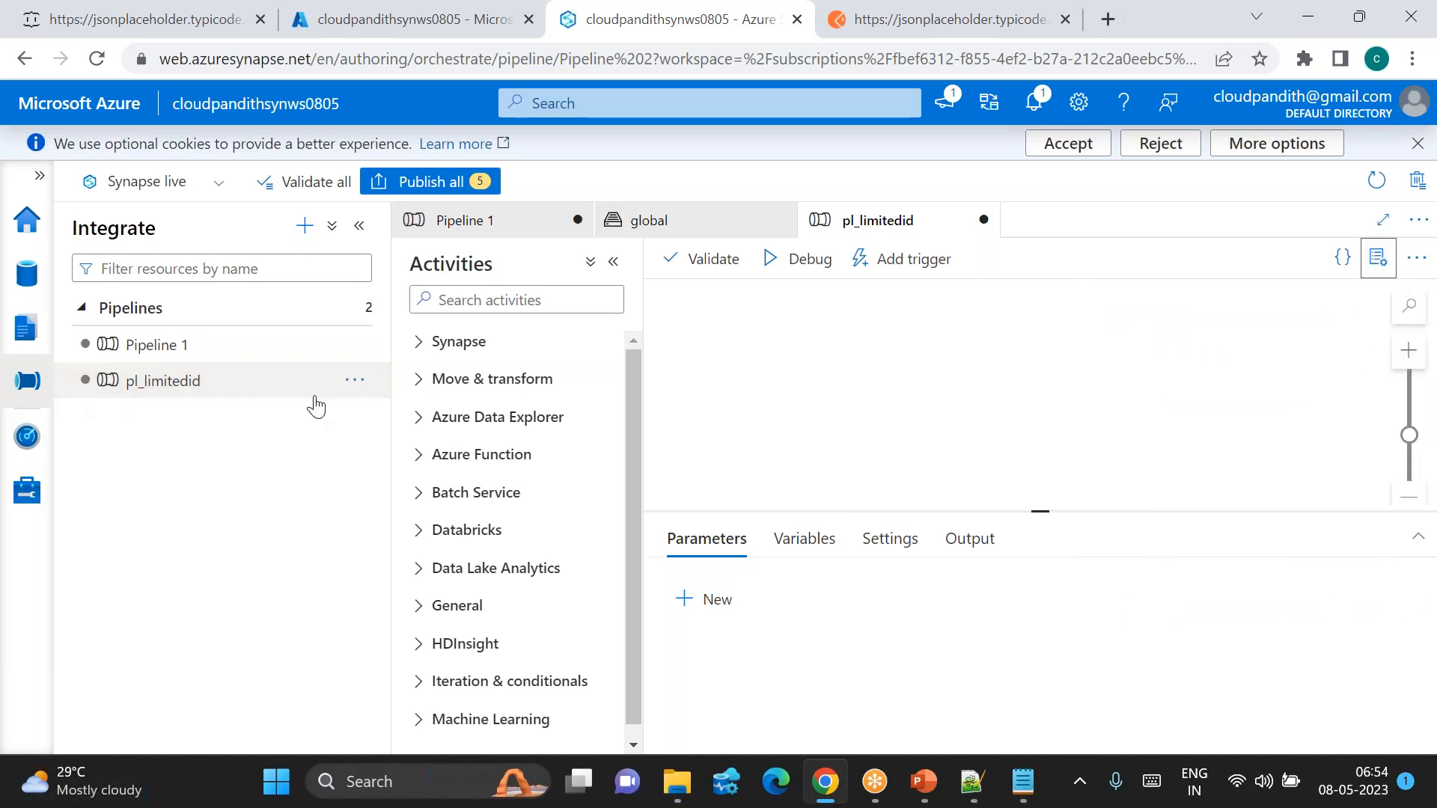
Step: Add three pipeline variables and name the first one pl_var_startnum
click(465, 301)
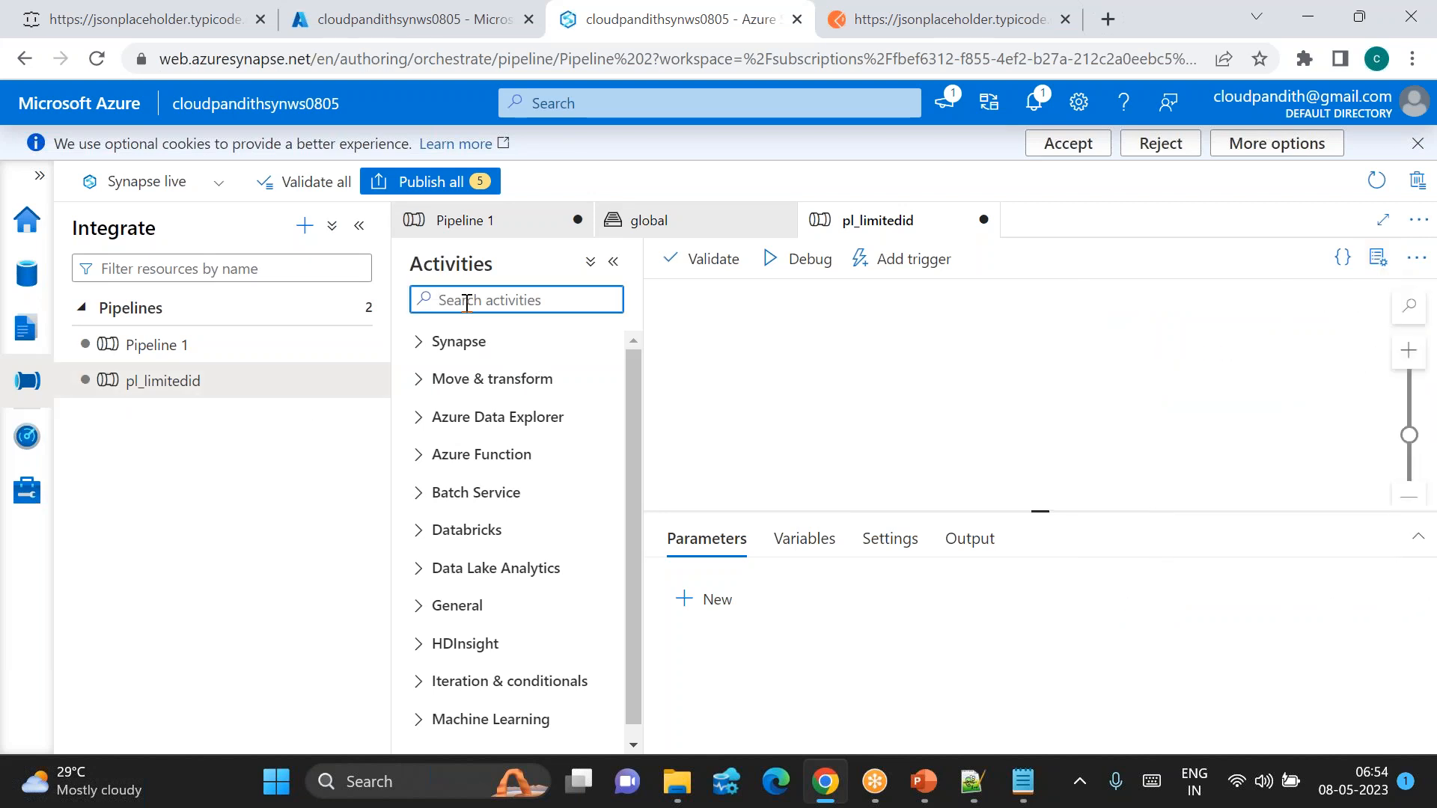
click(820, 550)
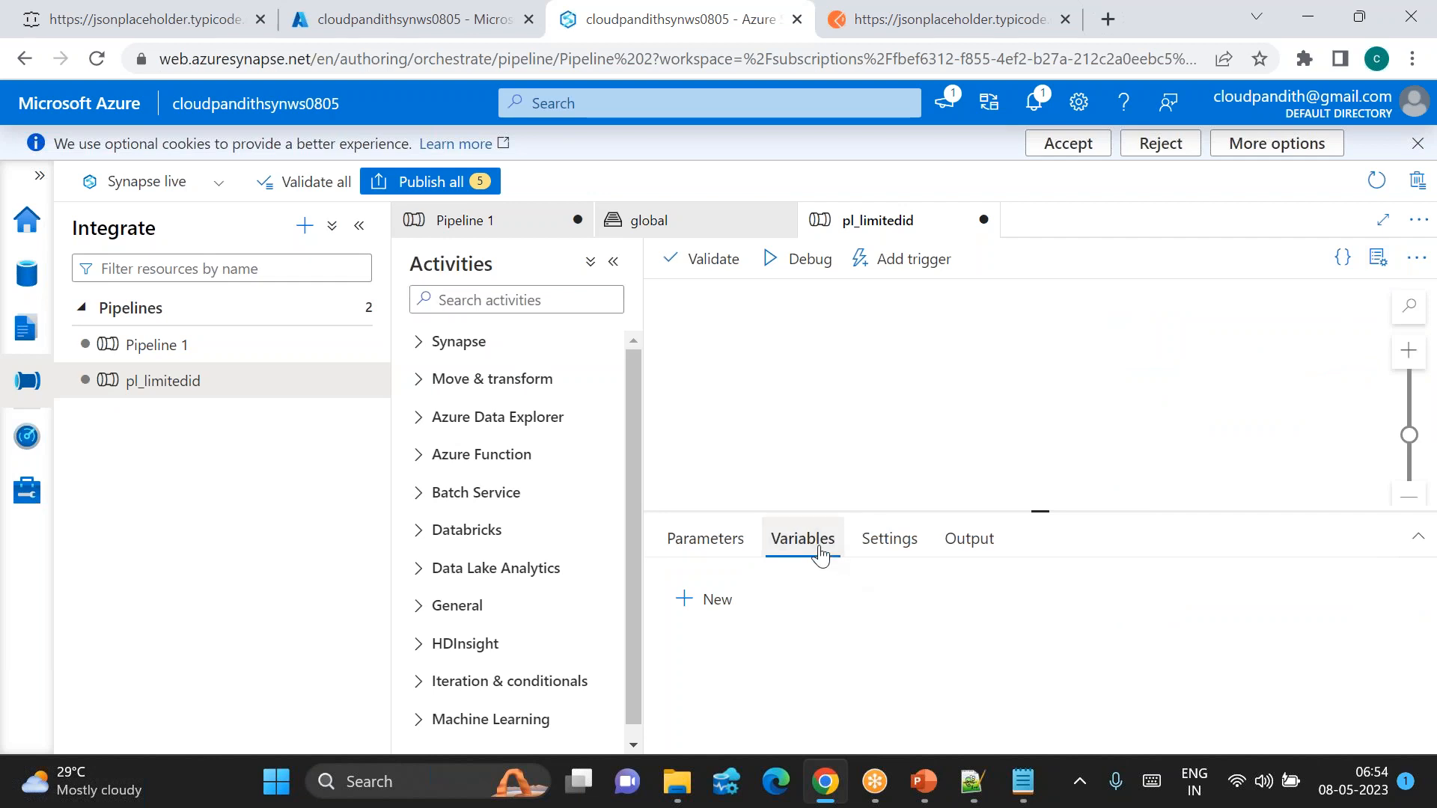
click(717, 601)
double_click(717, 599)
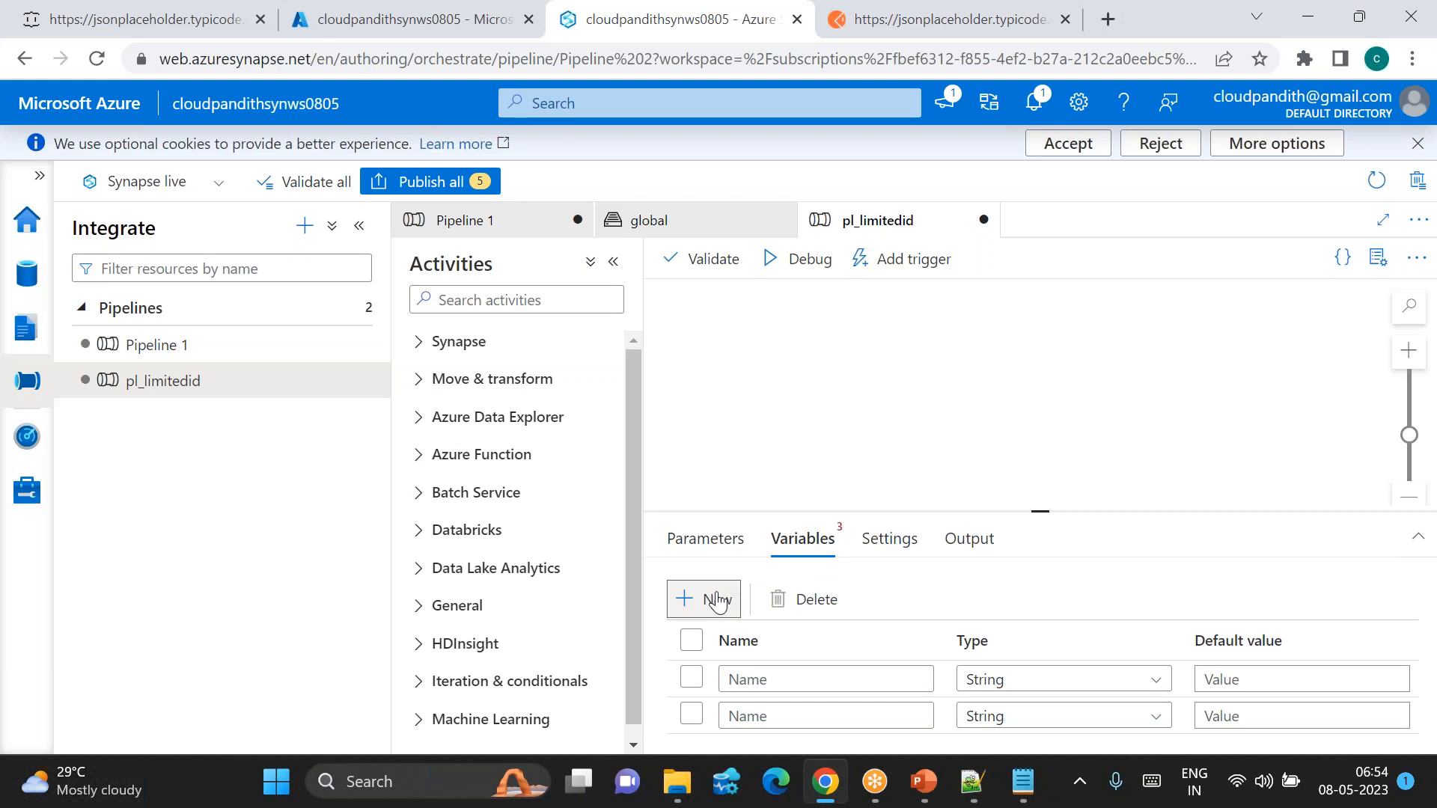
click(717, 599)
click(779, 624)
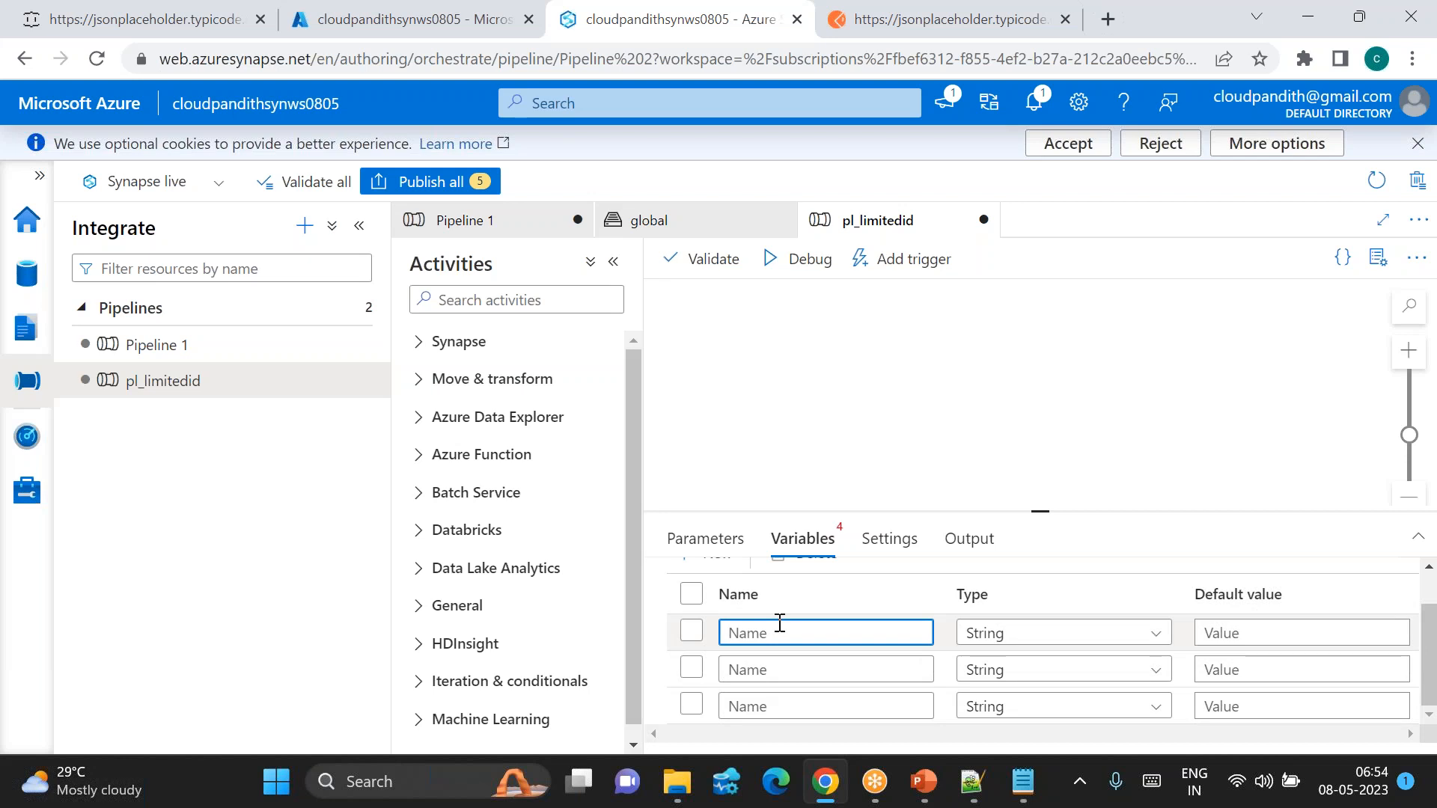
text(pl)
text(_var_start)
text(ting)
key(BackSpace)
key(BackSpace)
key(BackSpace)
key(BackSpace)
text(num)
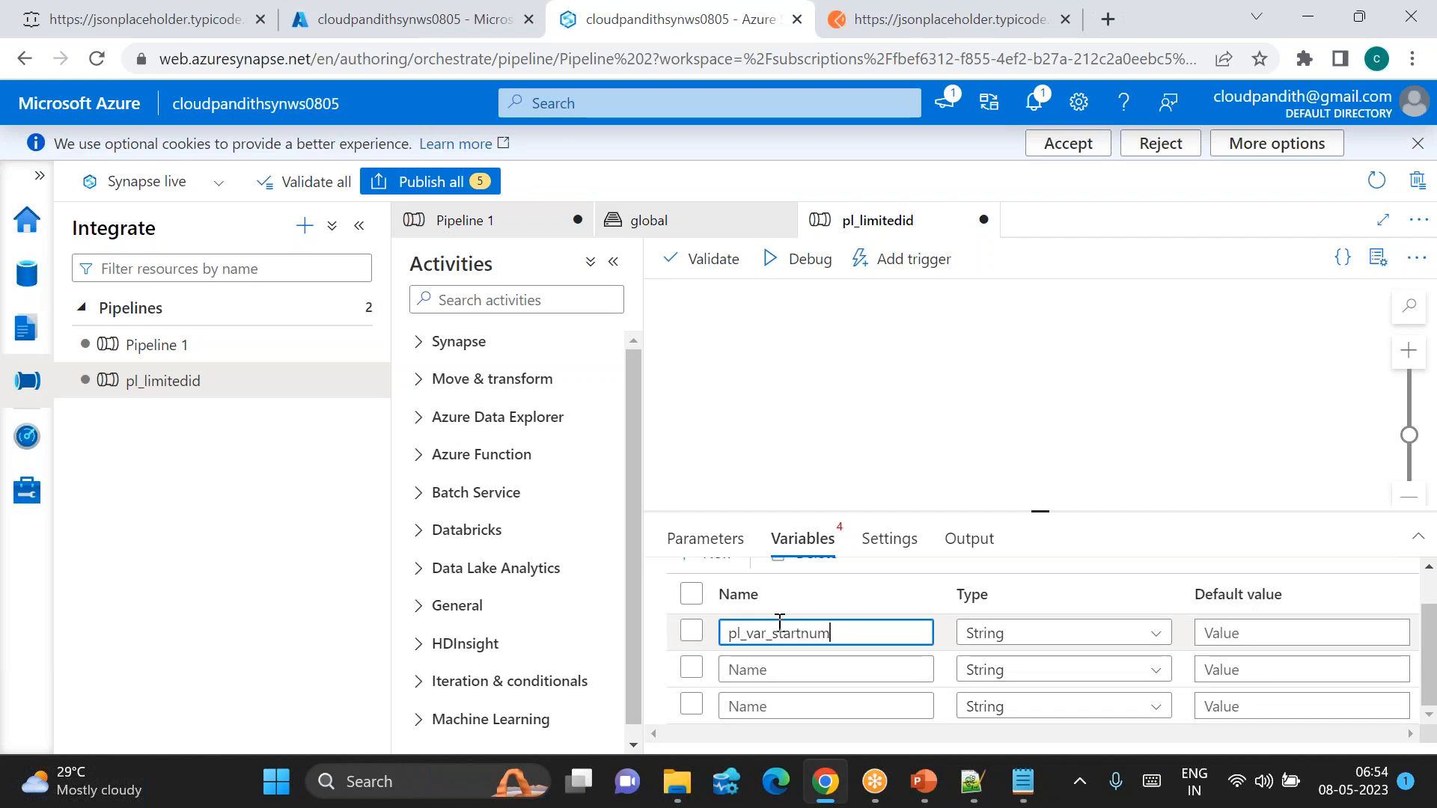
Step: Name the second variable pl_var_endnum and the third pl_var_temp
double_click(791, 629)
key(ctrl+c)
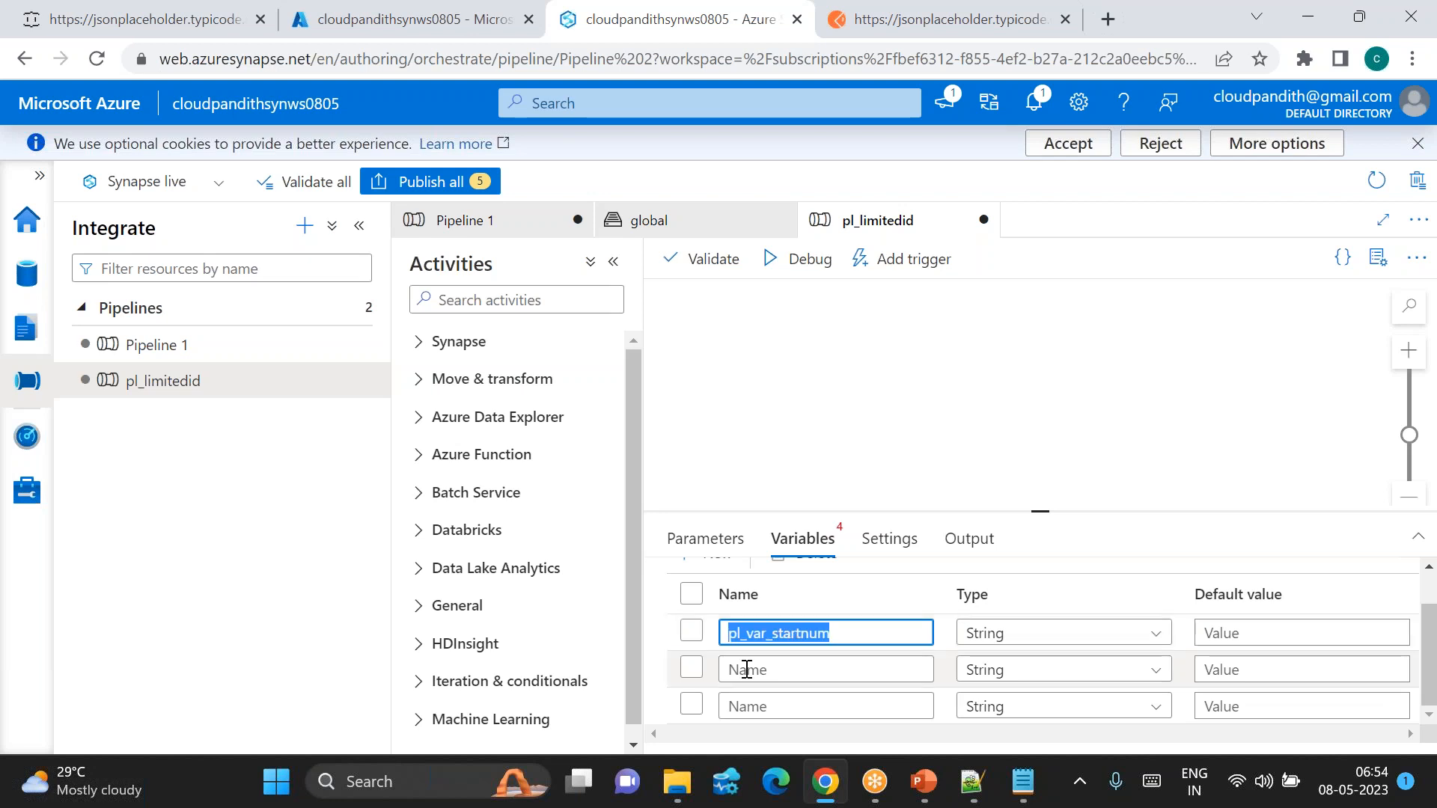
click(746, 668)
key(ctrl+v)
key(BackSpace)
key(BackSpace)
key(BackSpace)
key(BackSpace)
key(BackSpace)
key(BackSpace)
key(BackSpace)
key(BackSpace)
text(endnum)
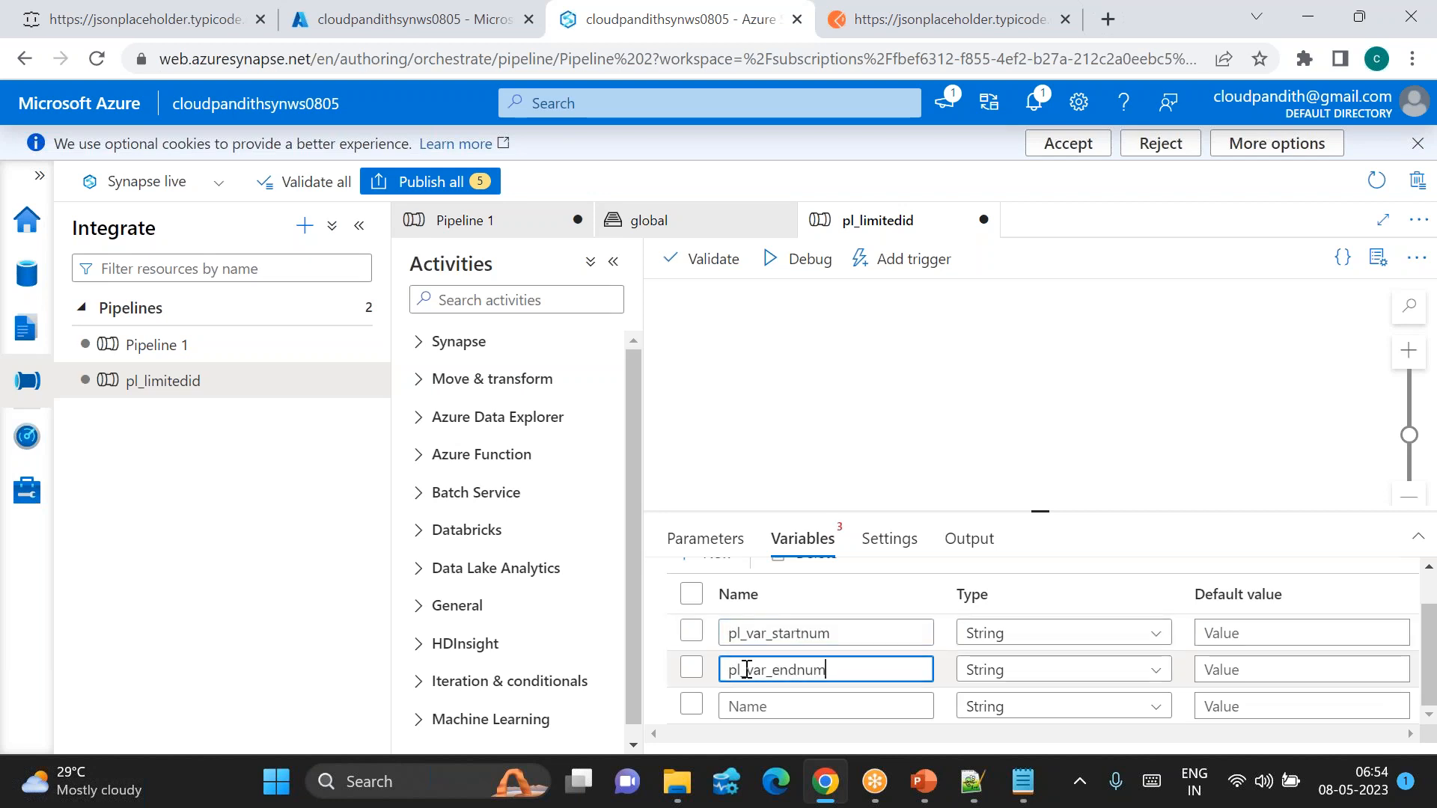
double_click(746, 668)
key(ctrl+c)
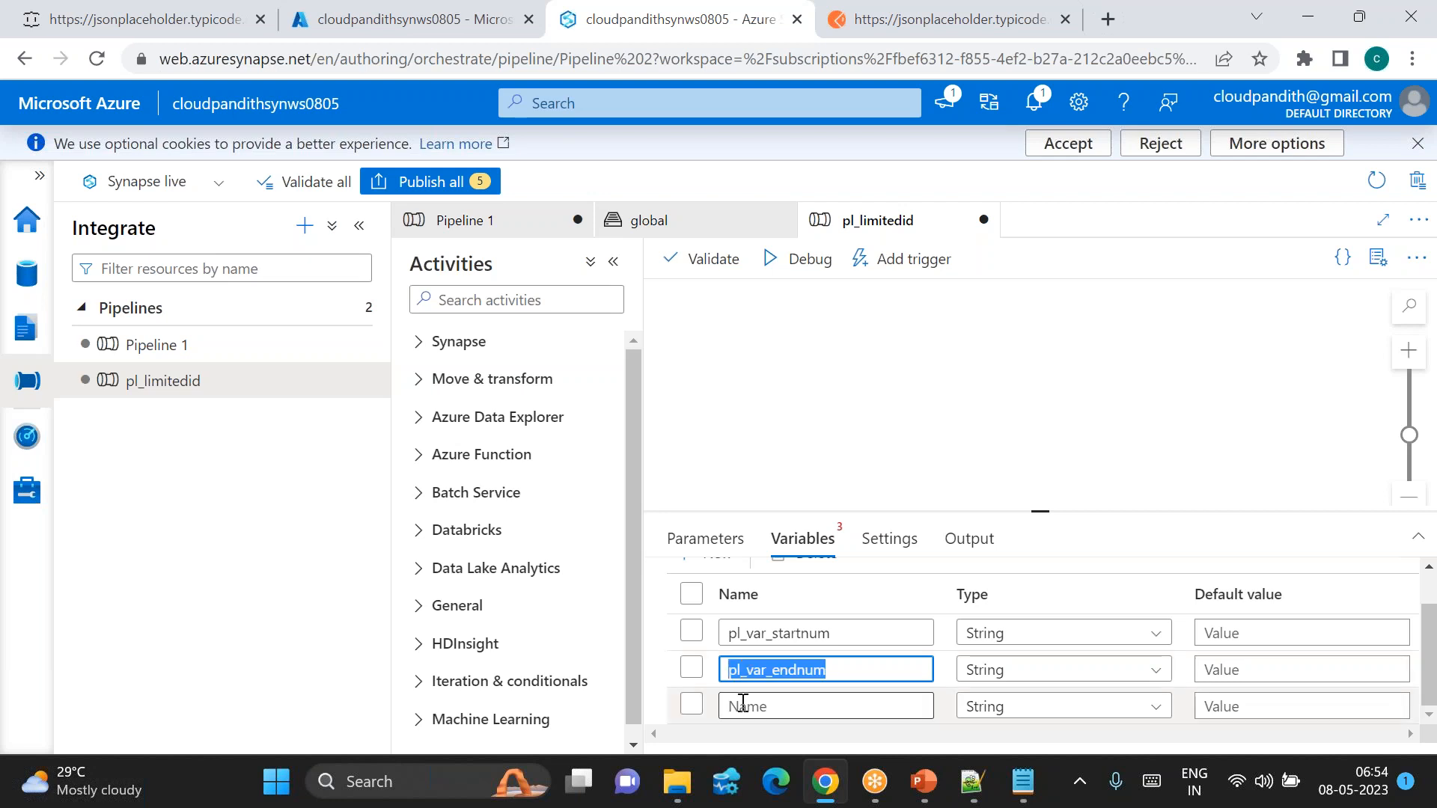
click(743, 705)
key(ctrl+v)
key(BackSpace)
key(BackSpace)
key(BackSpace)
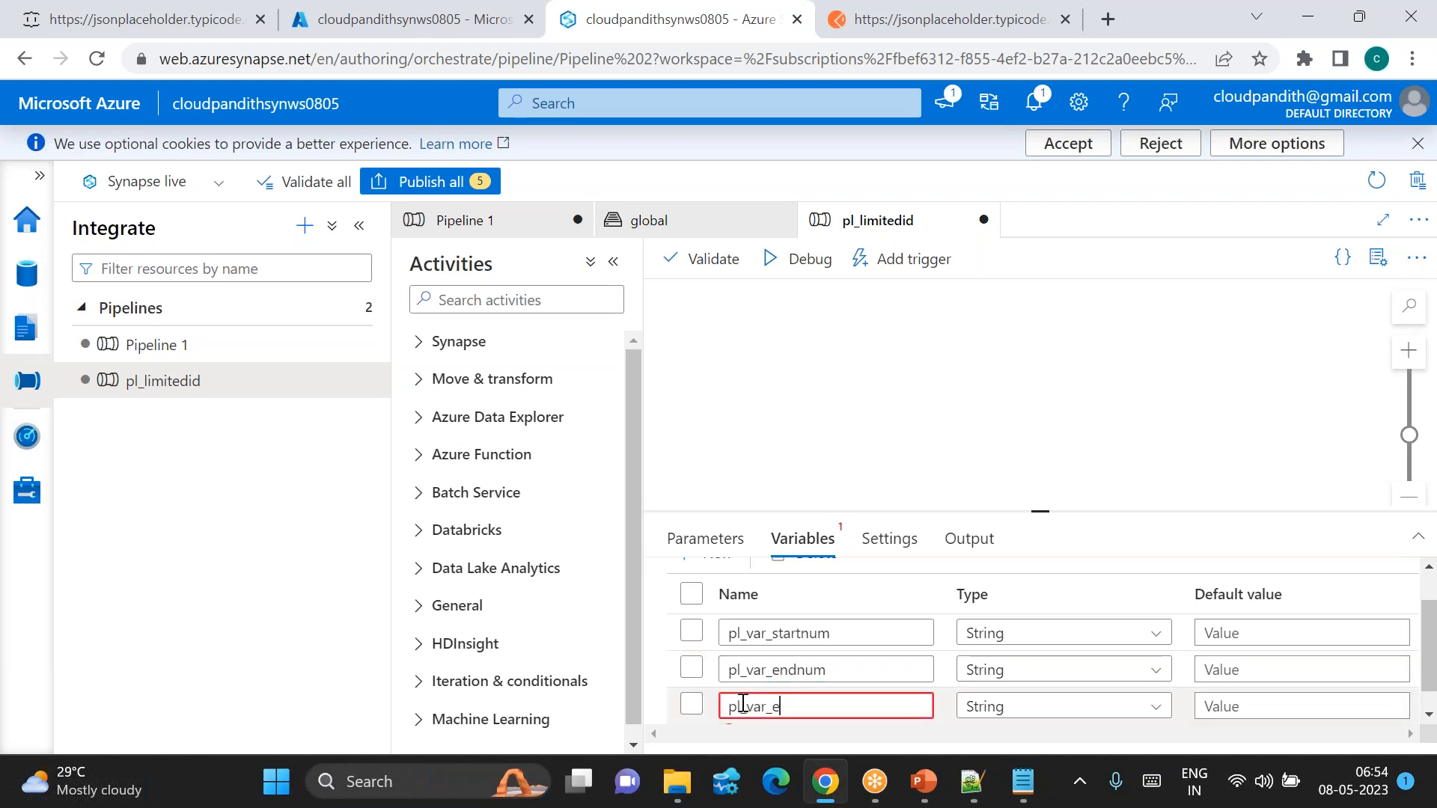
text(temp)
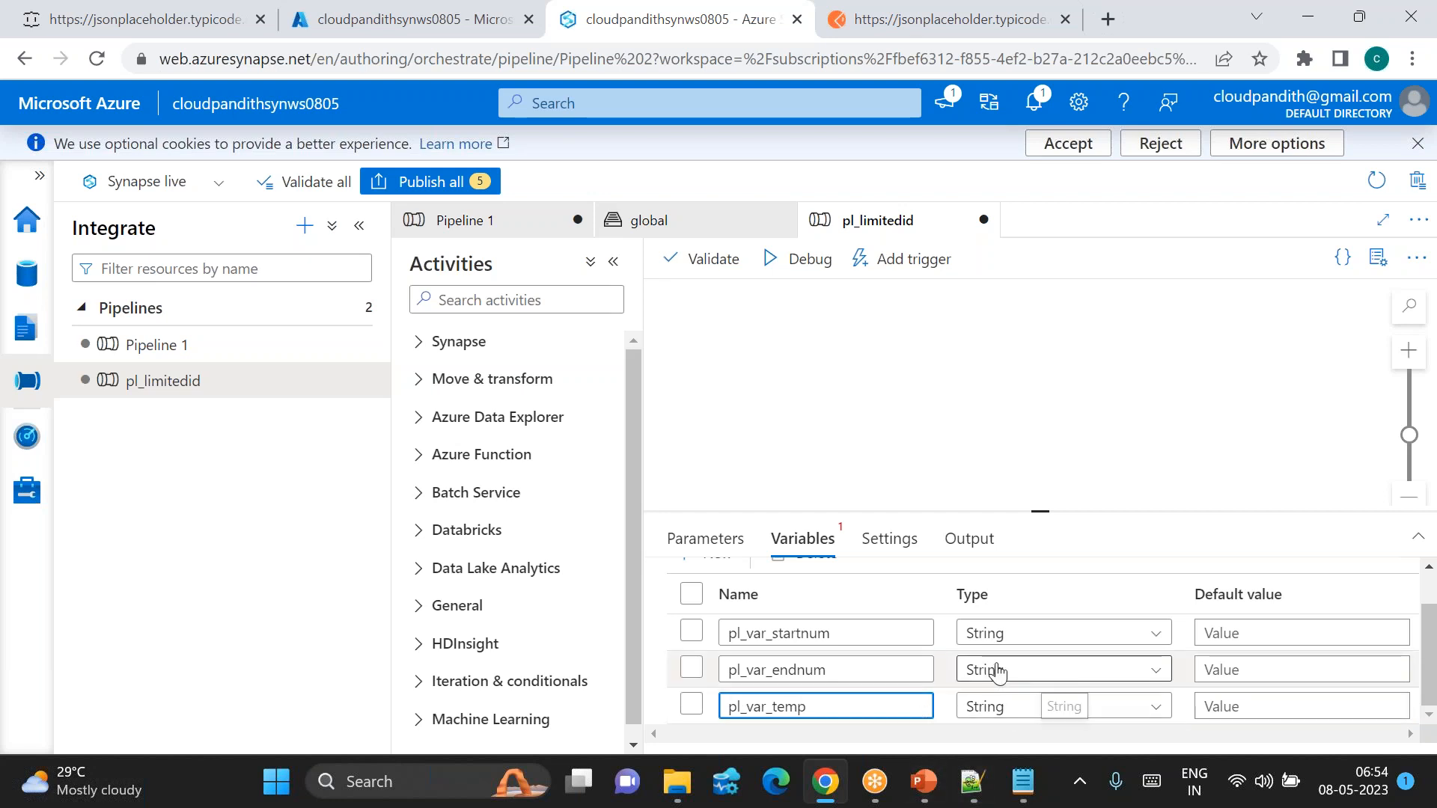
Step: Keep the String type and set defaults 20, 30 and 0 for the three variables
click(992, 637)
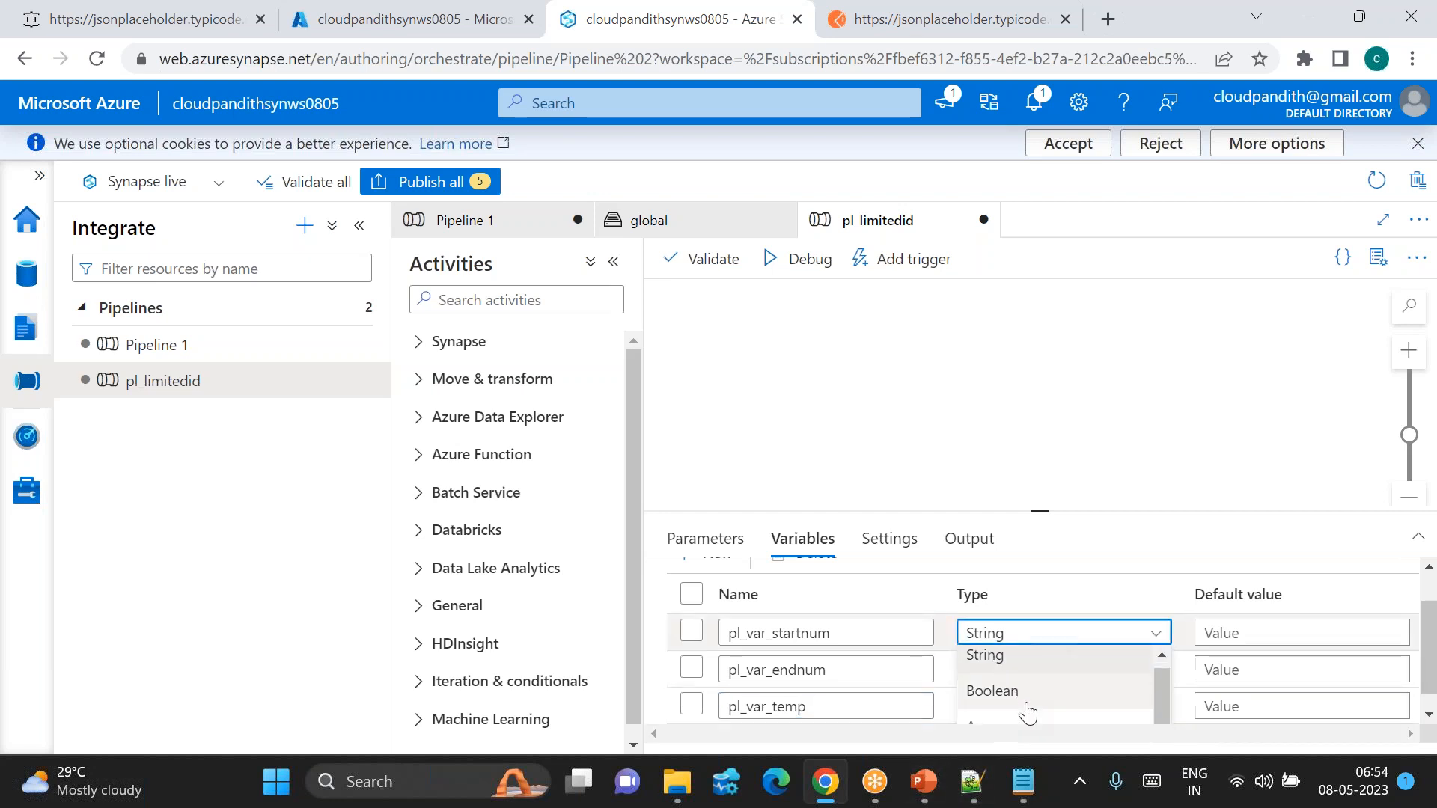
click(999, 665)
click(1229, 629)
text(20)
click(1238, 659)
text(30)
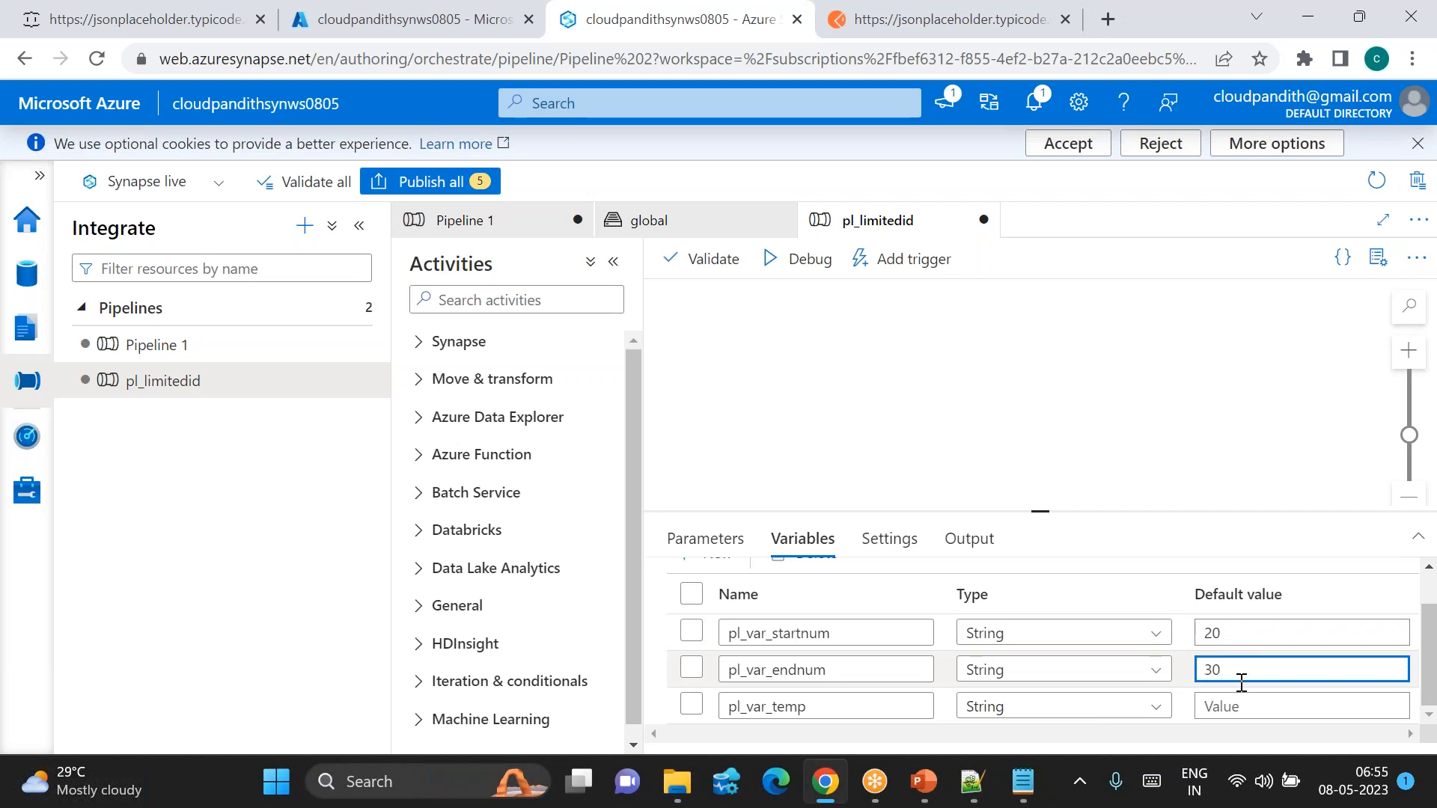
click(1227, 706)
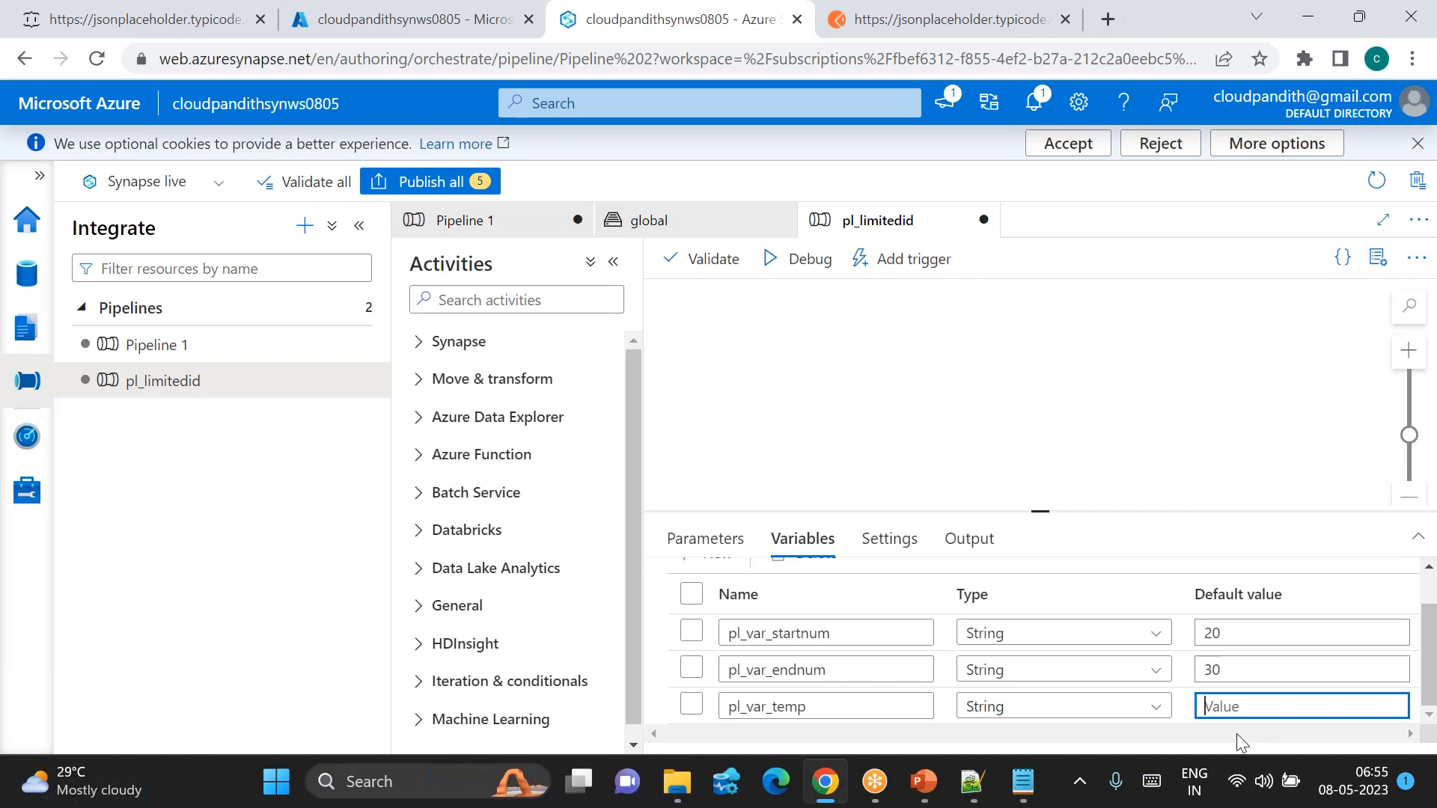
text(0)
Step: Add a Boolean variable pl_var_untflag with default value false
drag(1039, 512, 1022, 413)
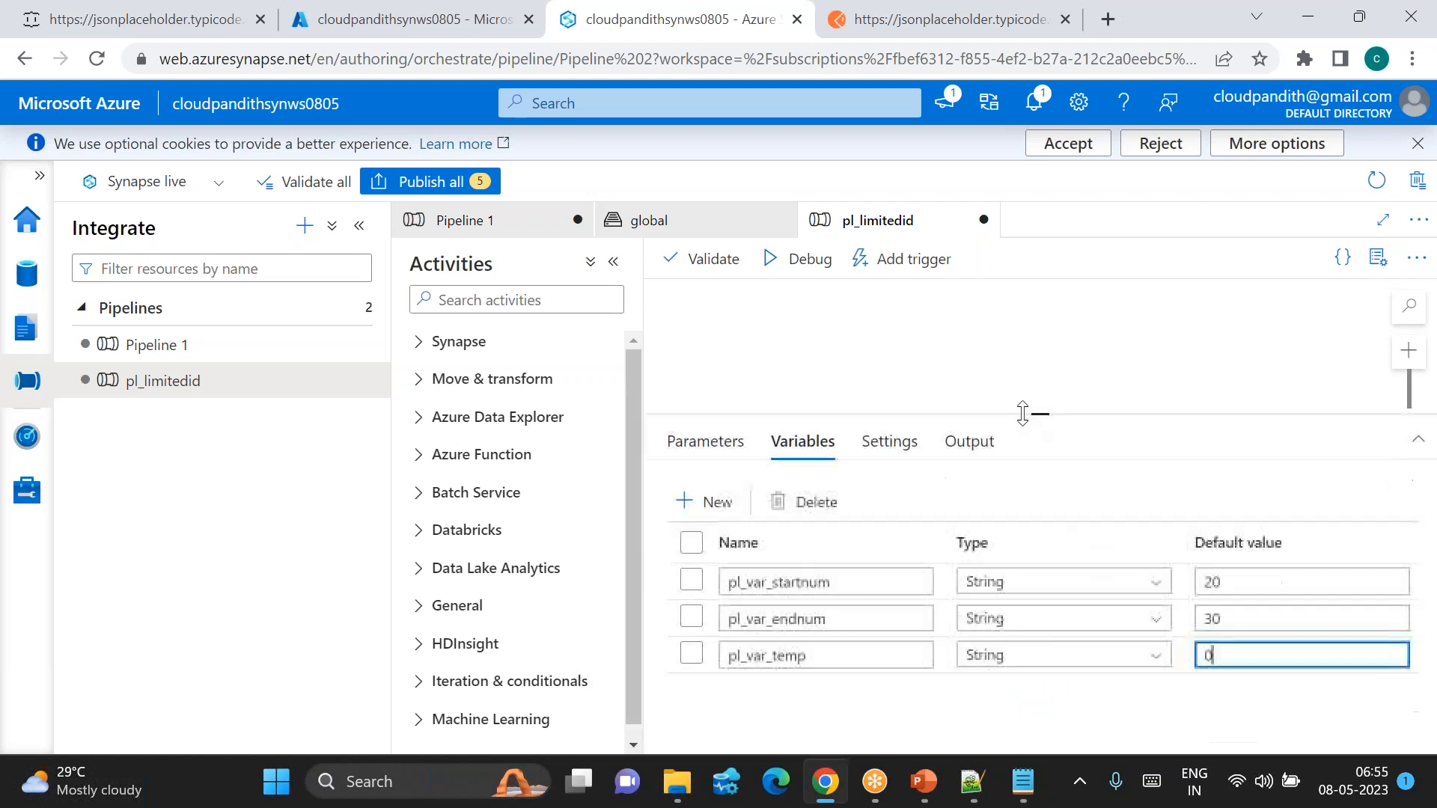
click(709, 502)
click(760, 690)
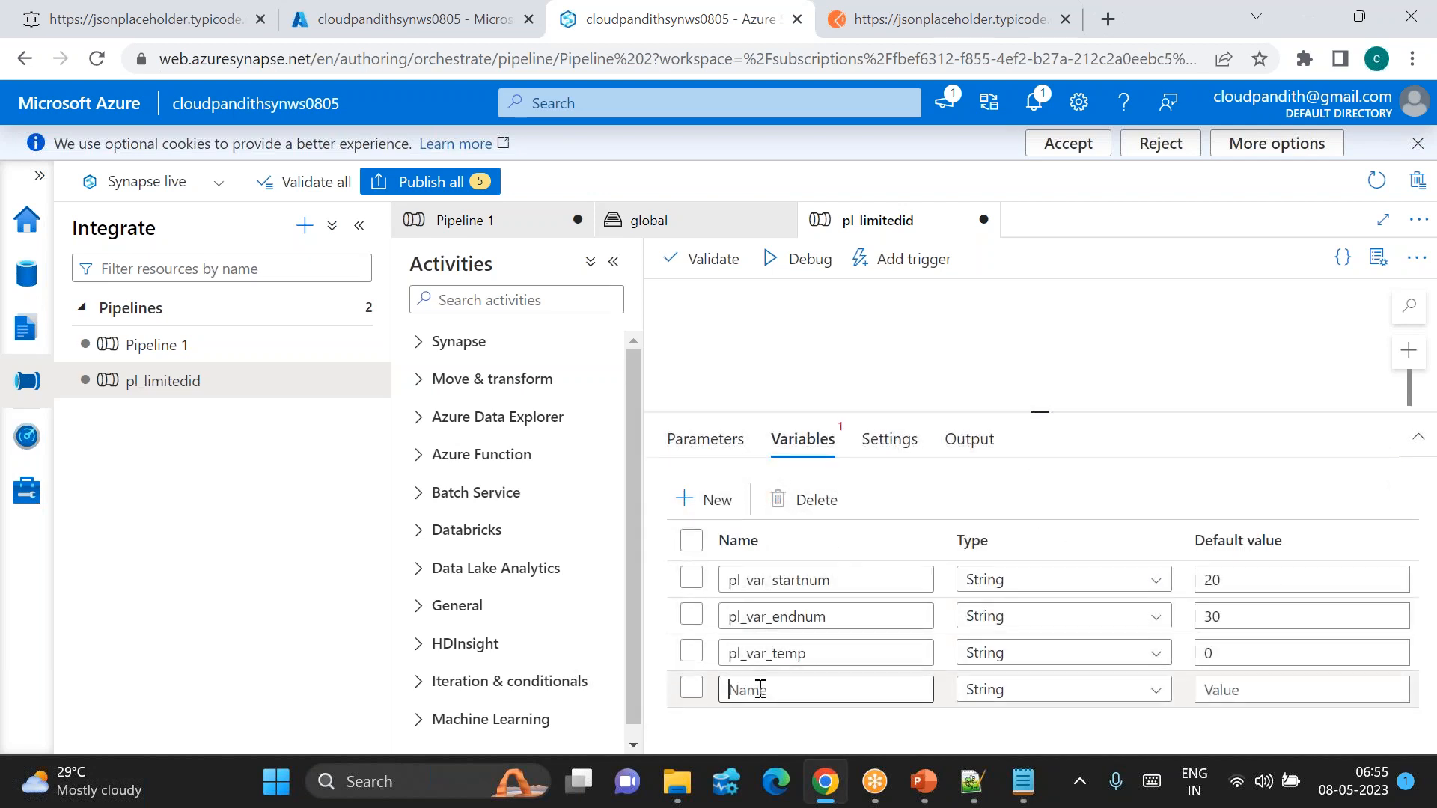
text(pl_var)
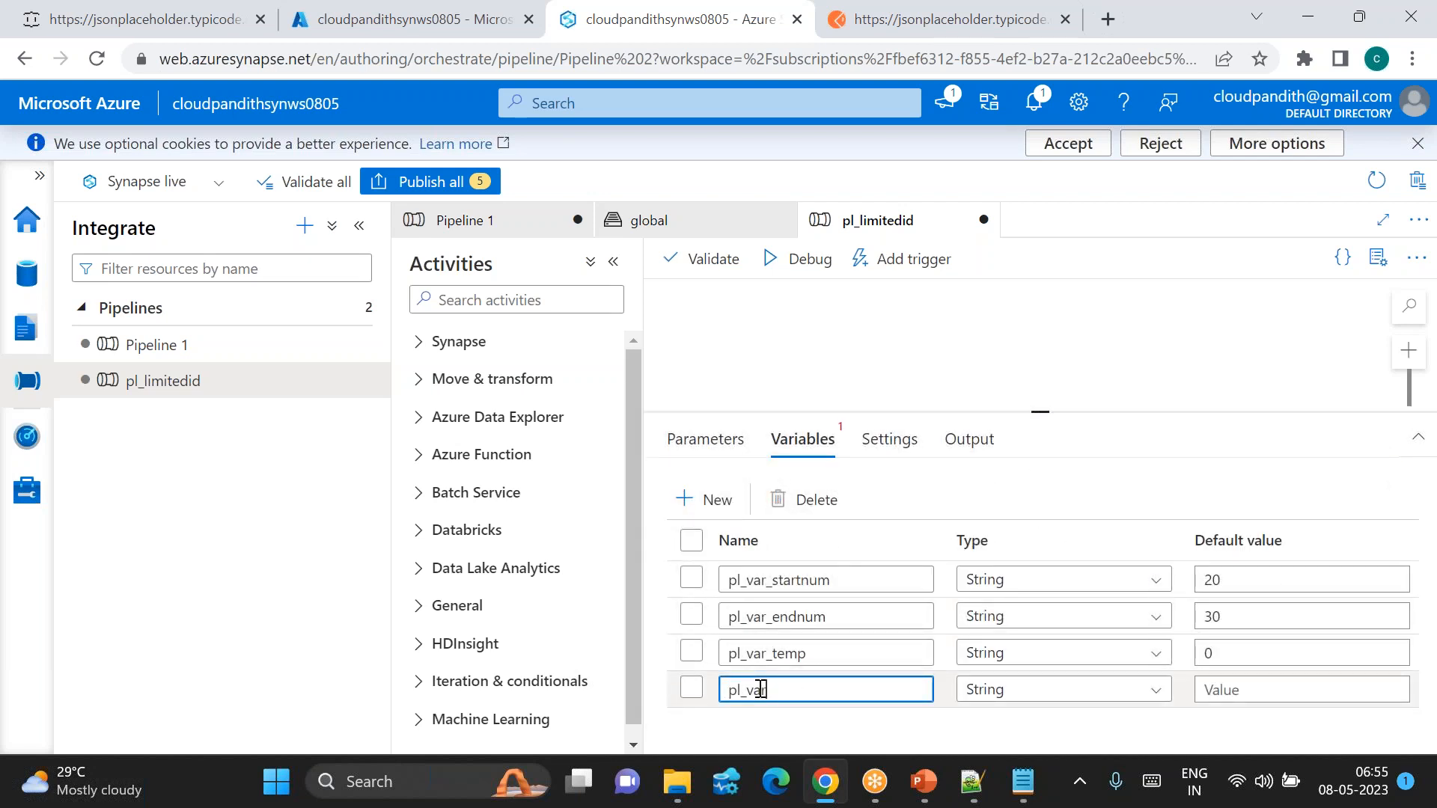
text(_untflag)
click(1246, 689)
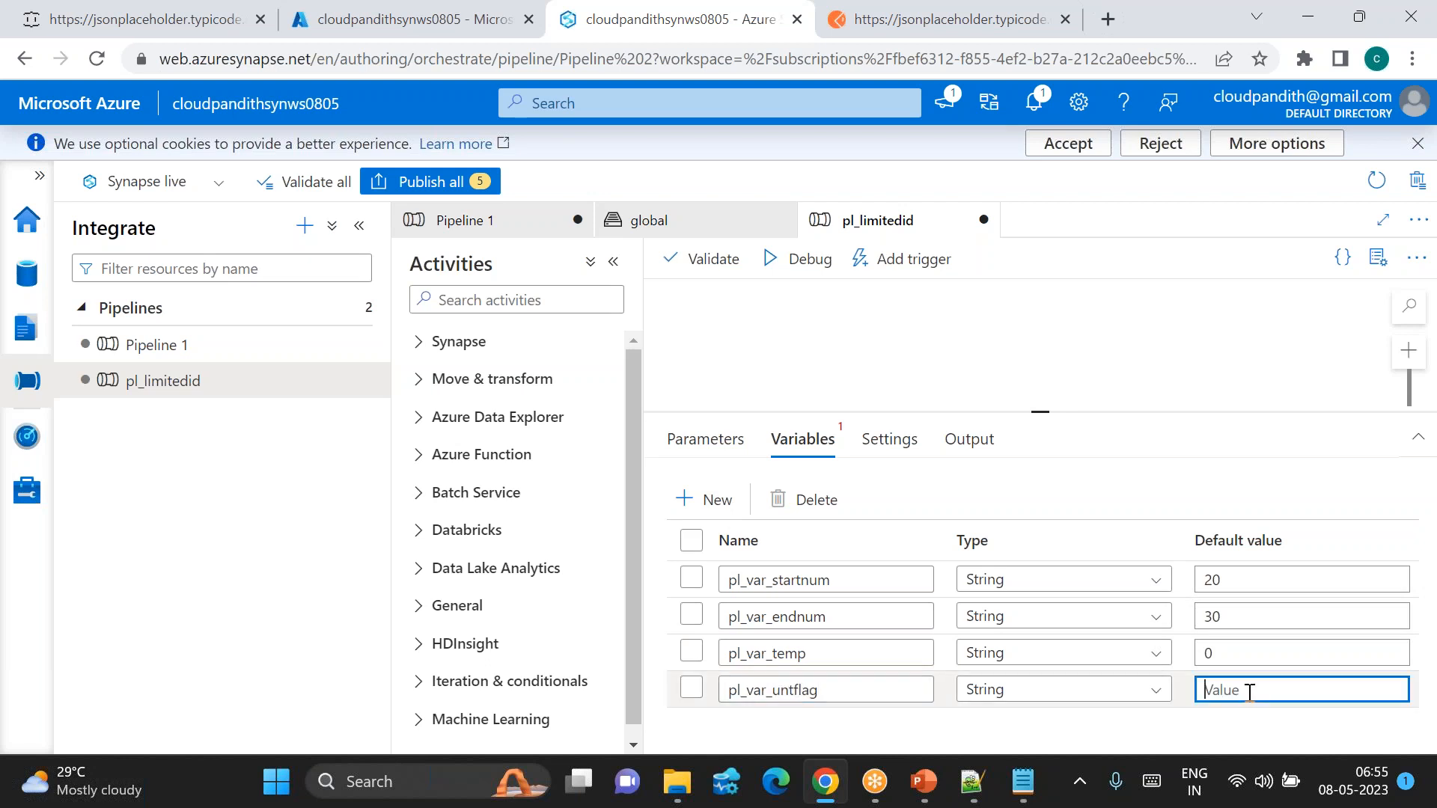
click(1115, 689)
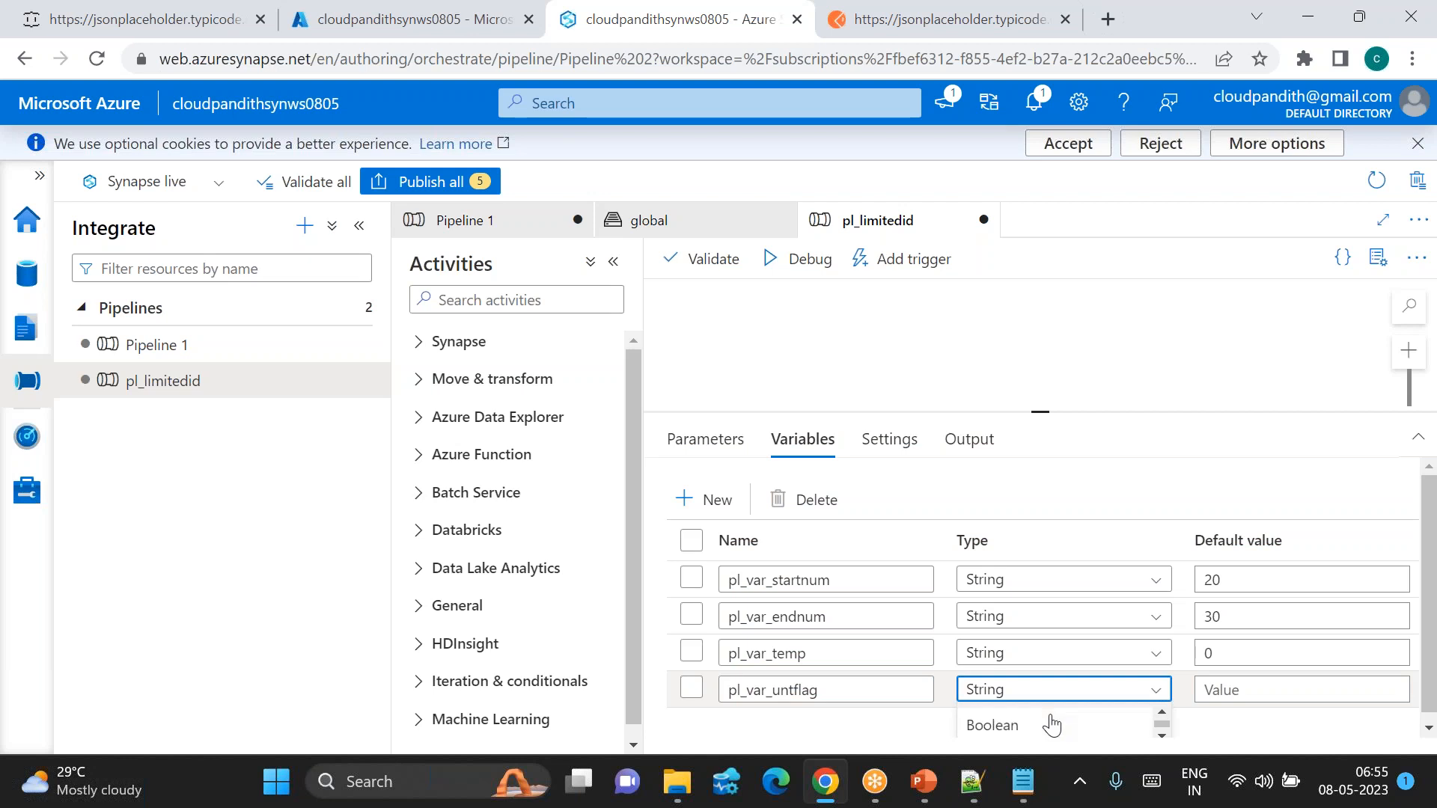
scroll(1050, 491, down, 1)
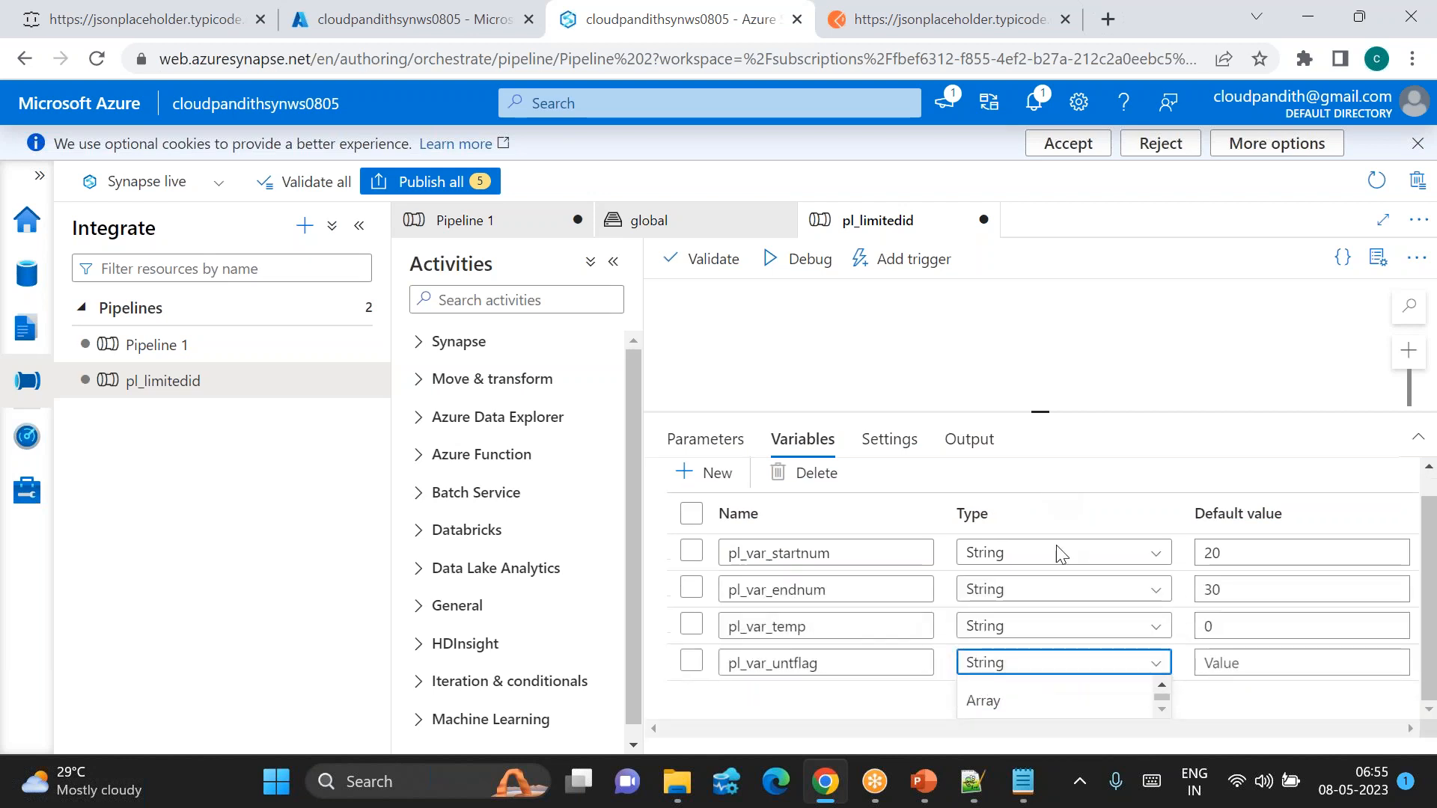
click(1011, 702)
click(1243, 695)
text(false)
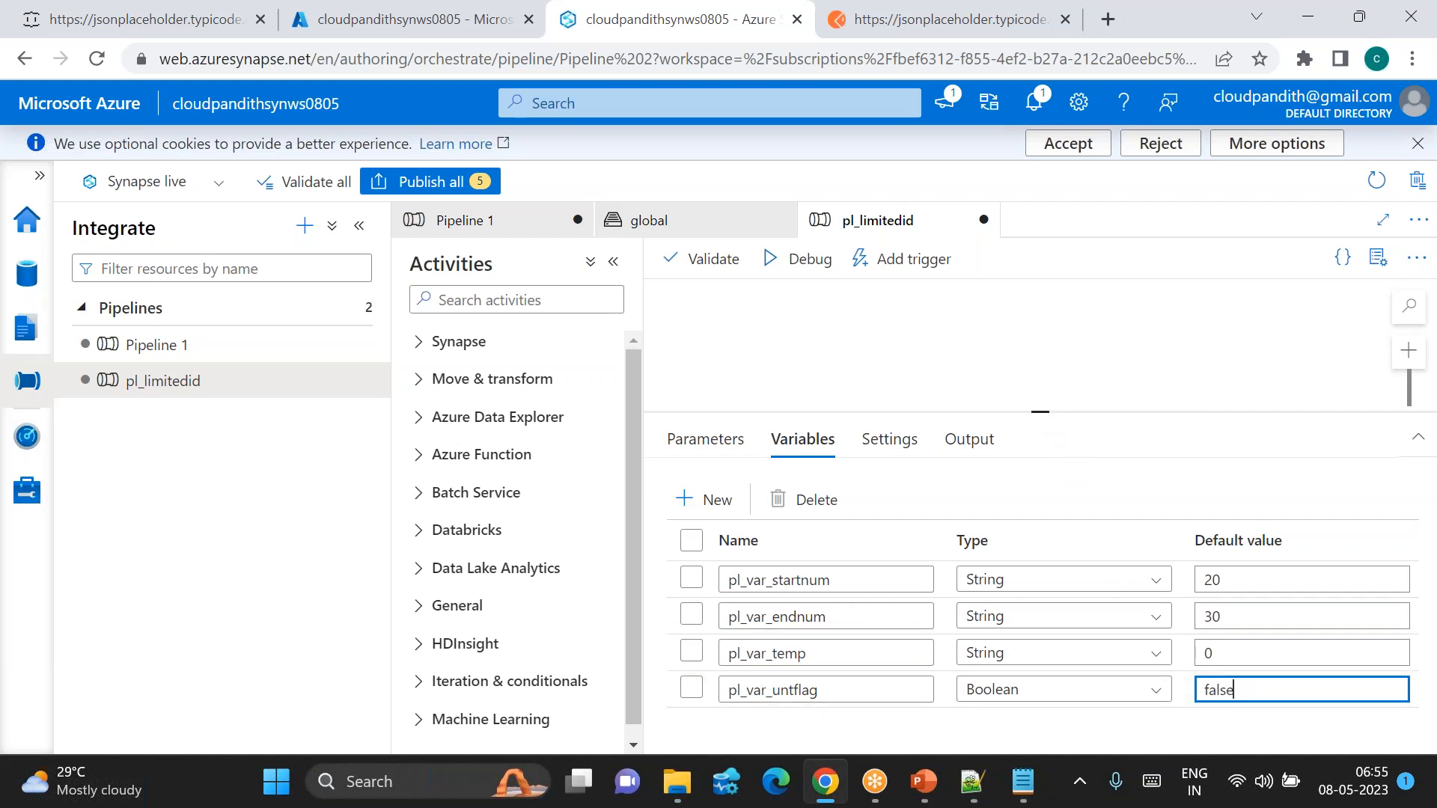
drag(1048, 411, 1048, 461)
click(487, 301)
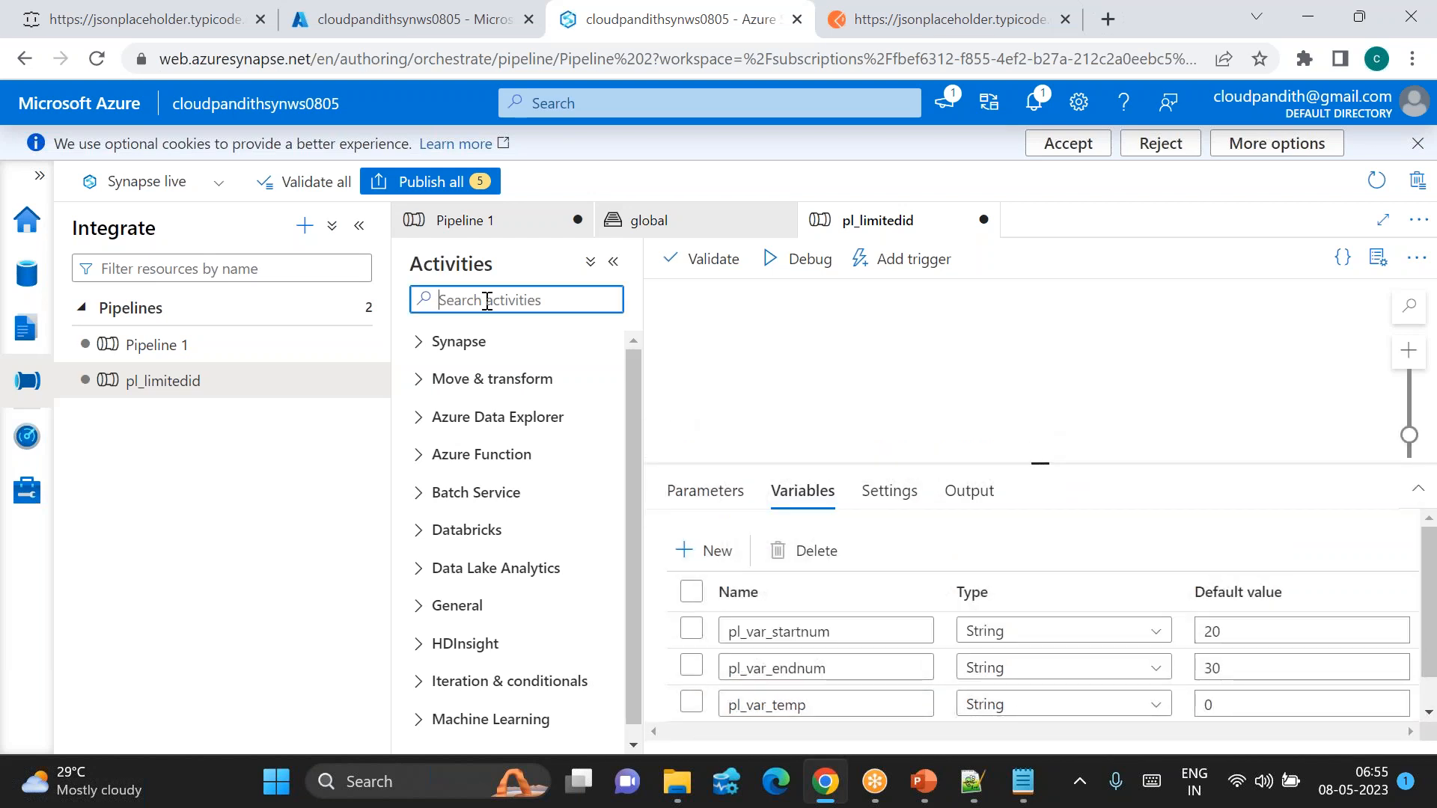
text(unti)
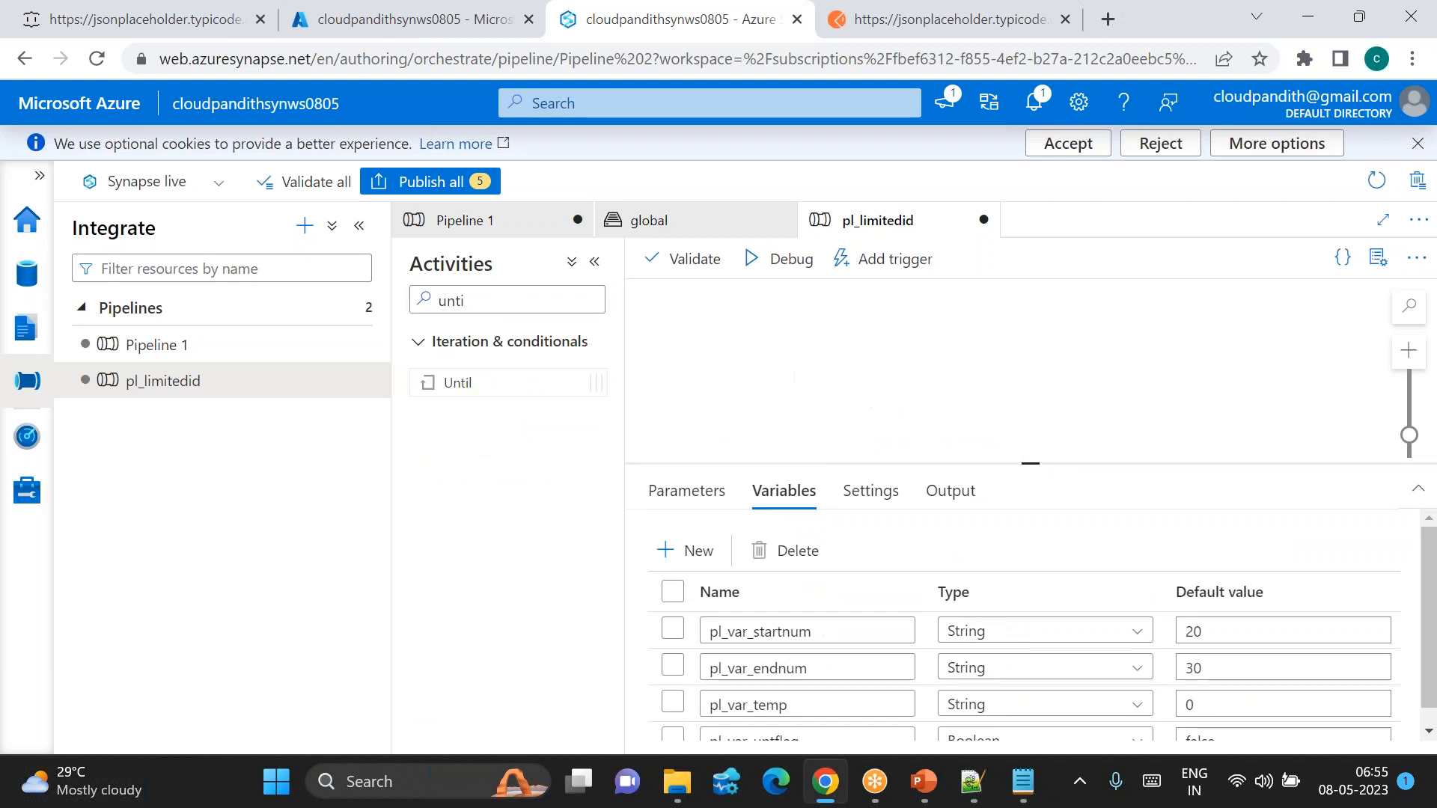
drag(457, 383, 794, 352)
click(756, 490)
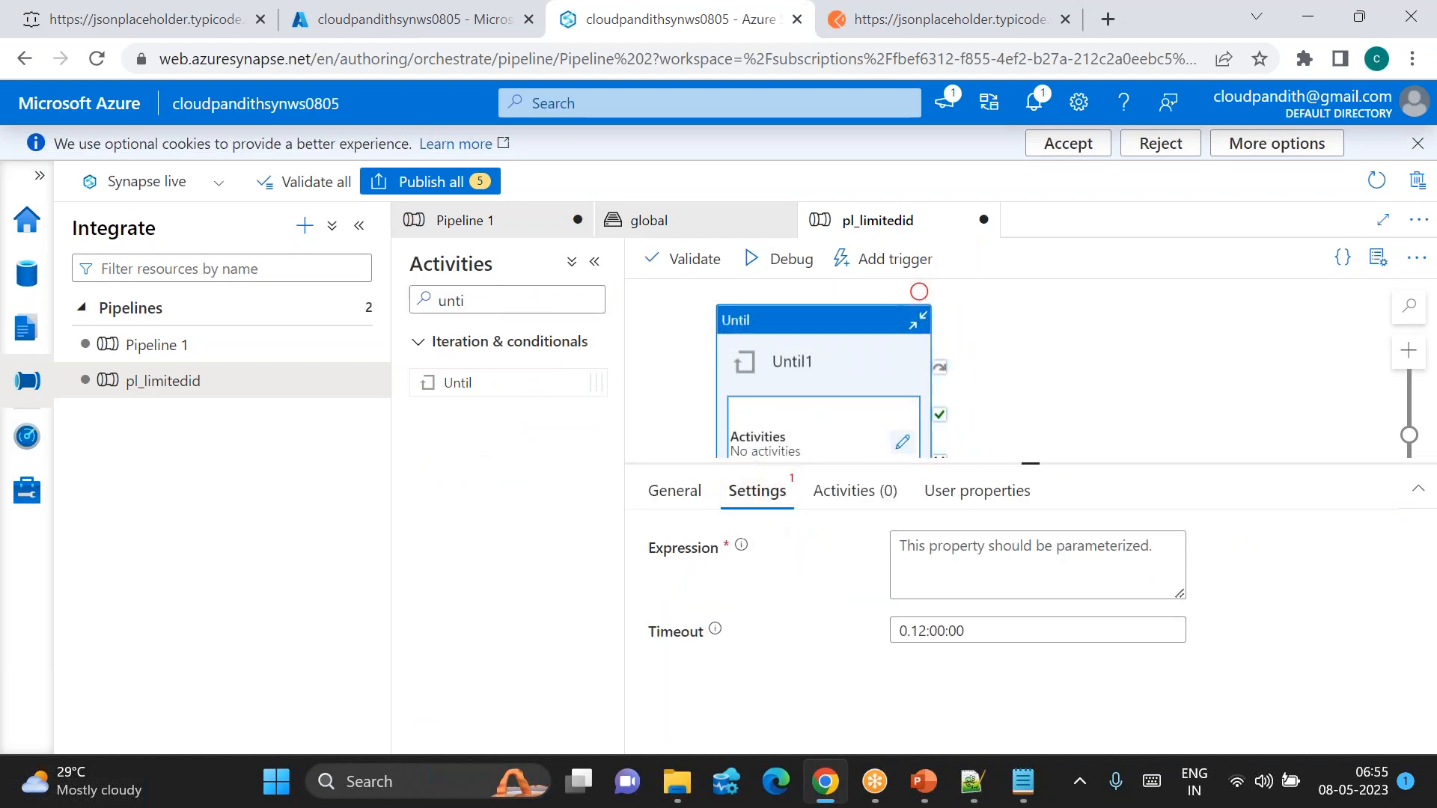
click(957, 556)
click(952, 613)
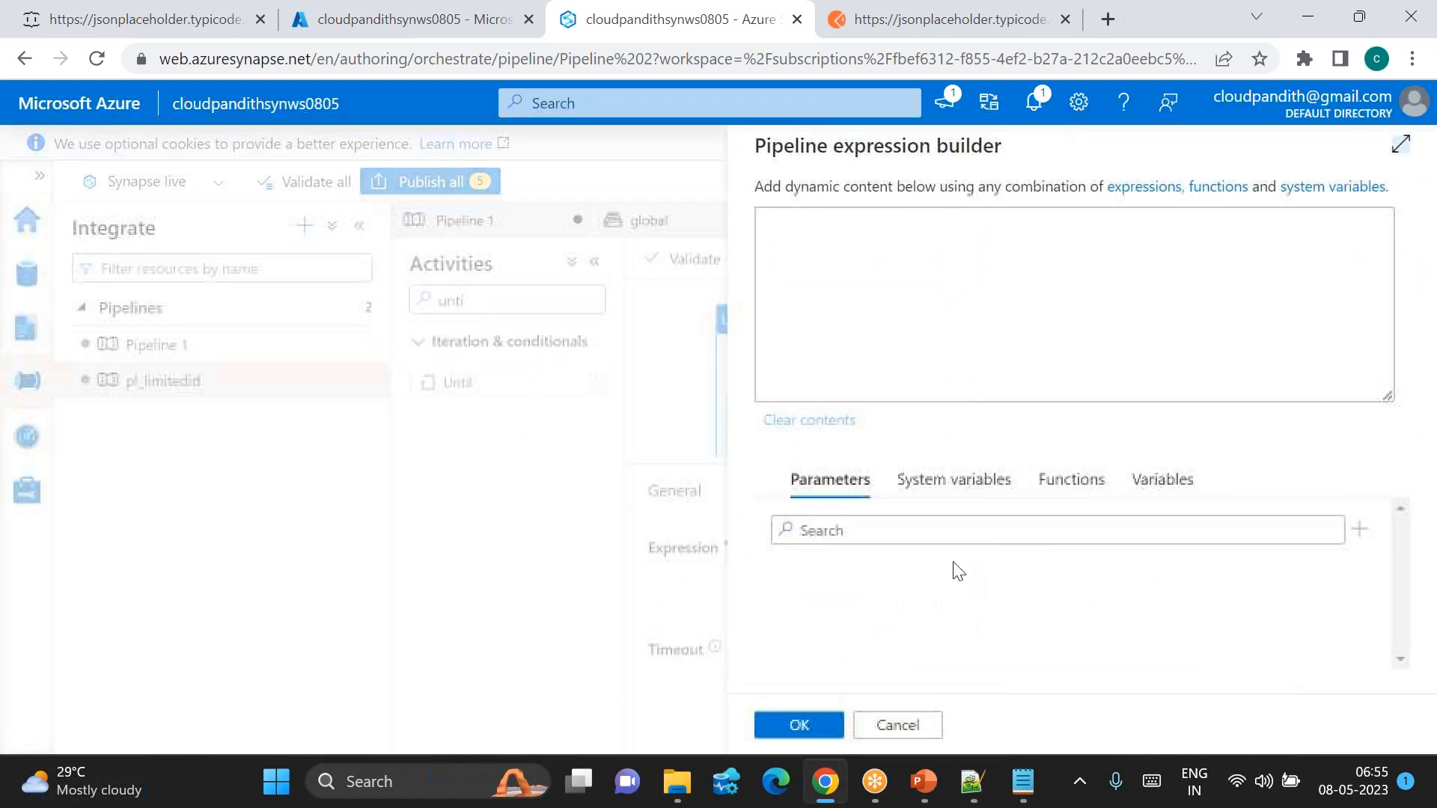
click(1159, 481)
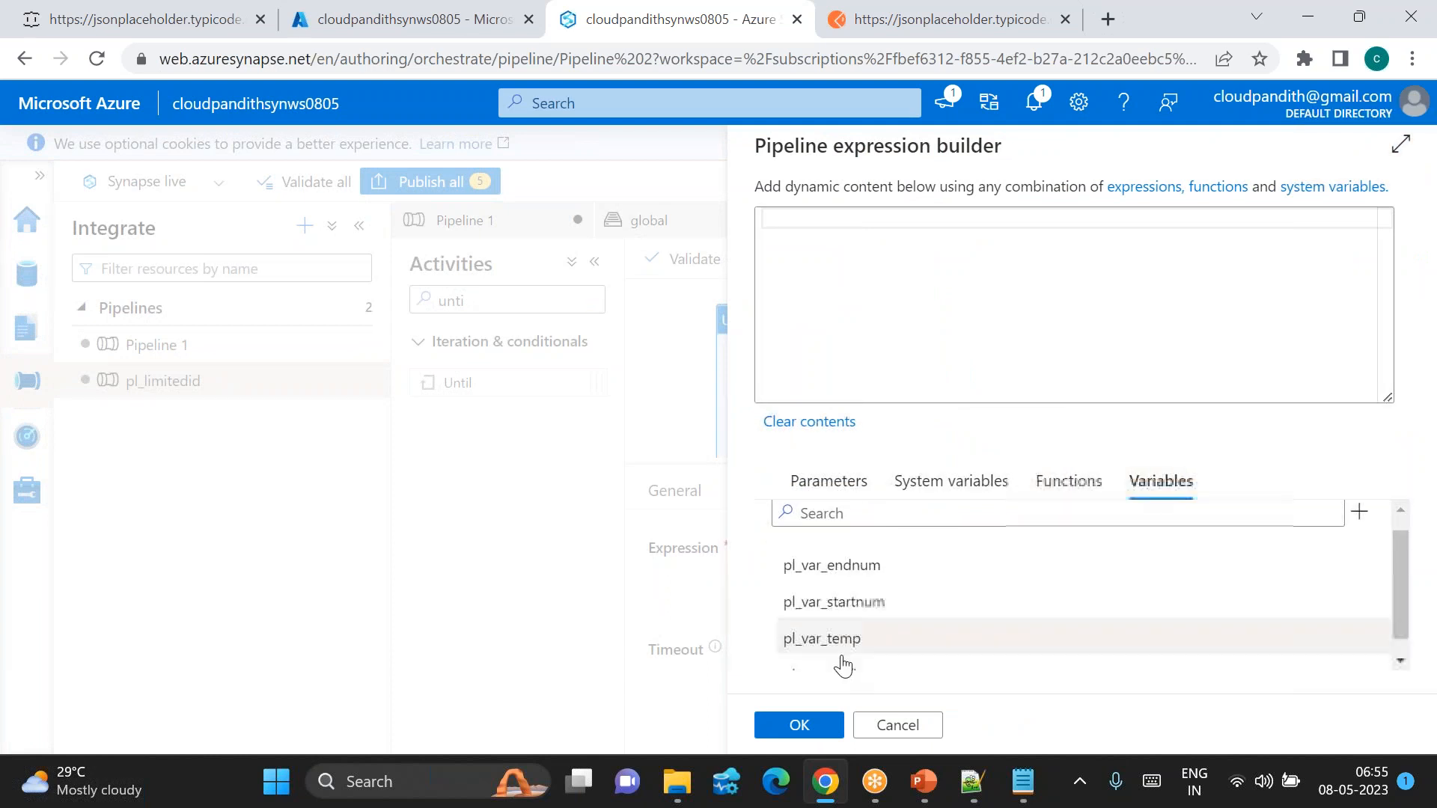
scroll(842, 664, down, 1)
click(823, 656)
click(816, 724)
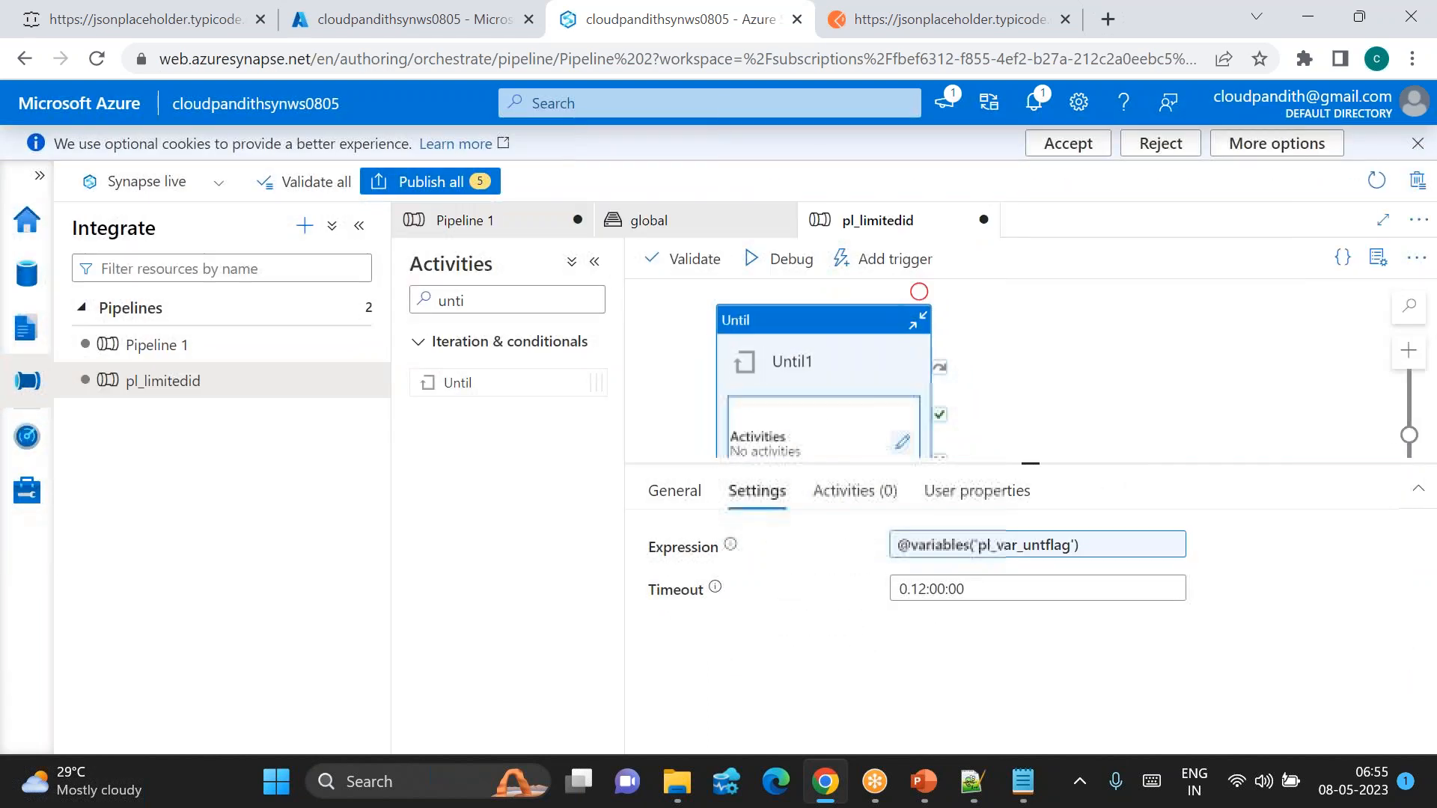
Step: Open Until1's inner canvas and clear the activities search box
click(902, 441)
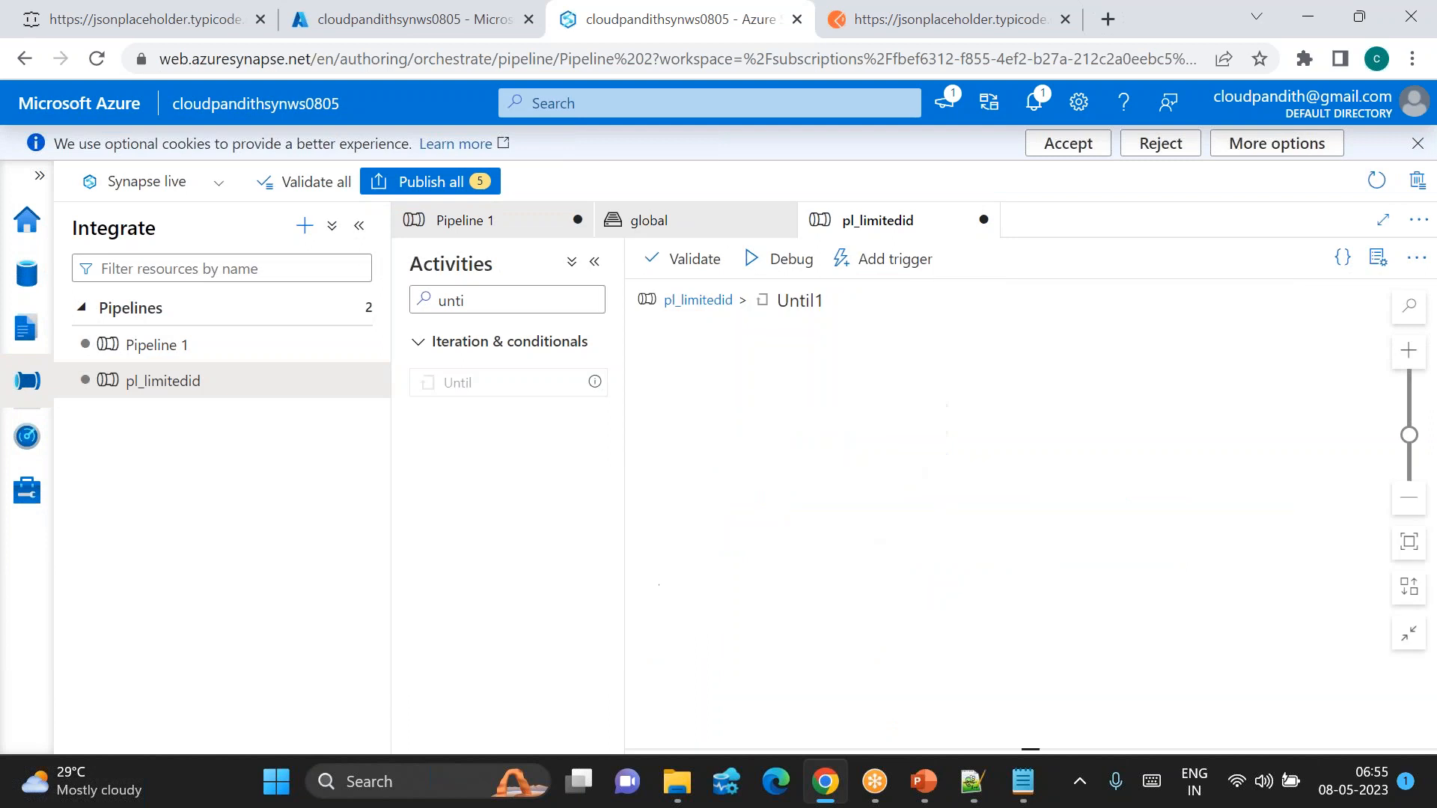
click(509, 301)
key(ctrl+a)
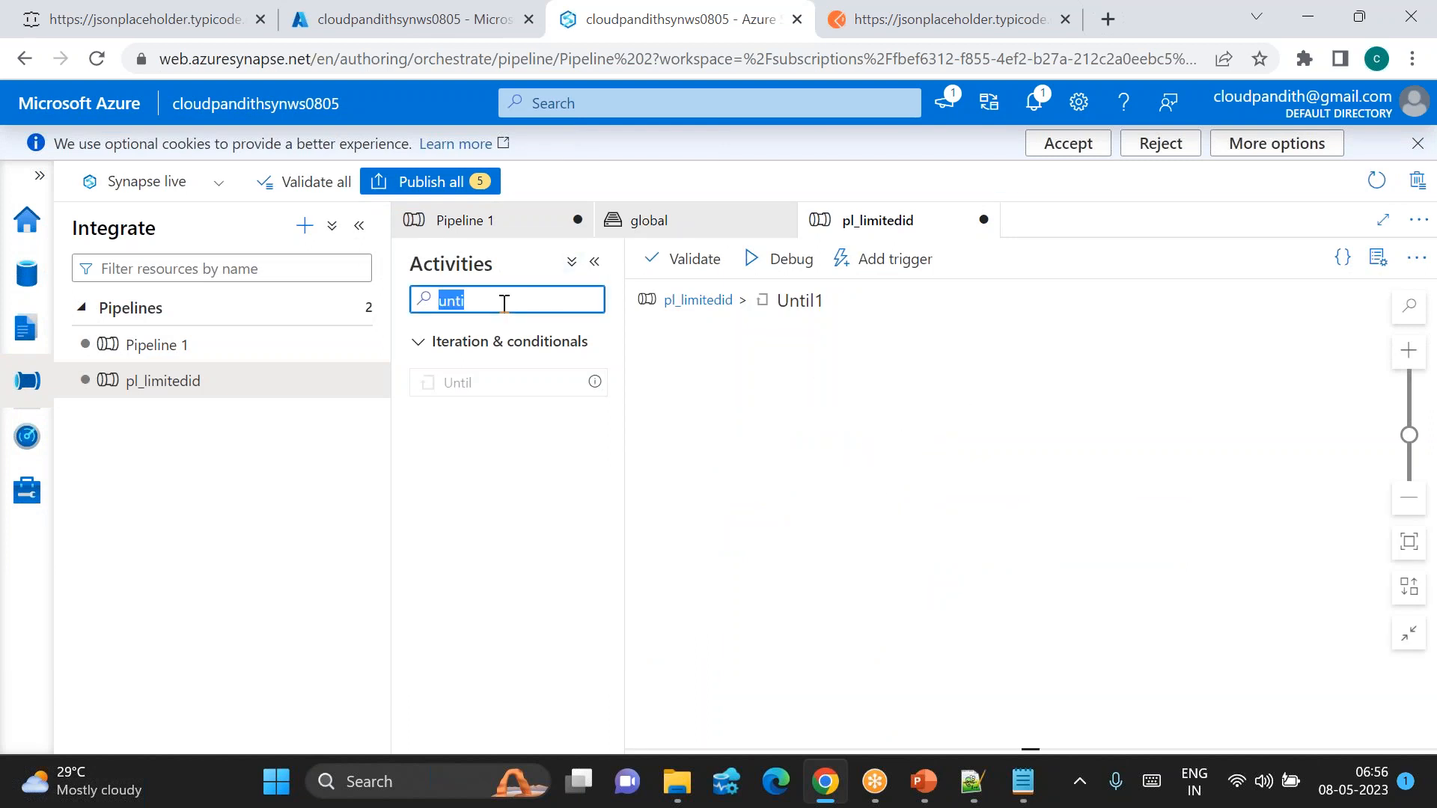
key(BackSpace)
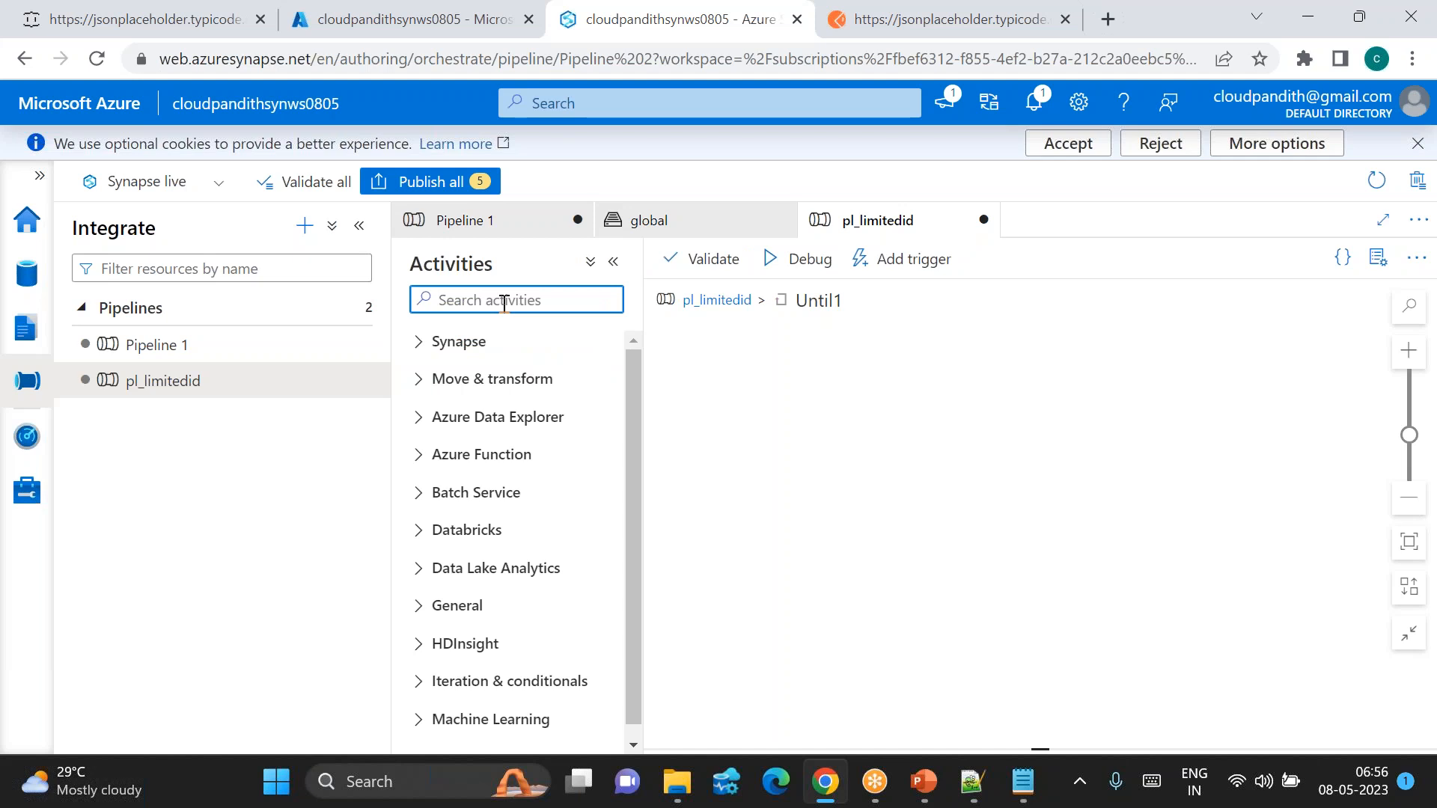
Step: Add a Copy data activity inside Until1 with DS_RESTAPI as its source dataset
text(copy)
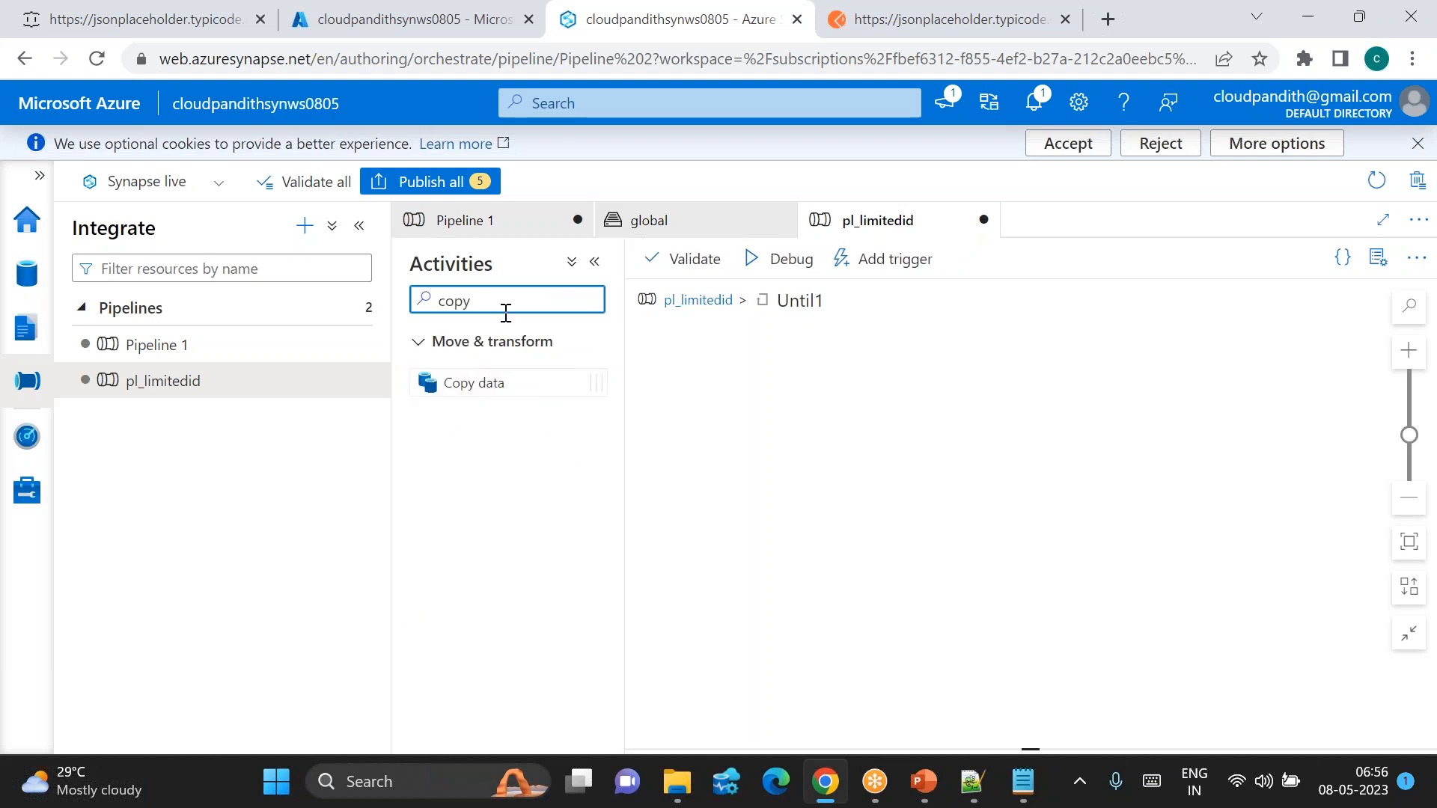
drag(455, 372, 891, 423)
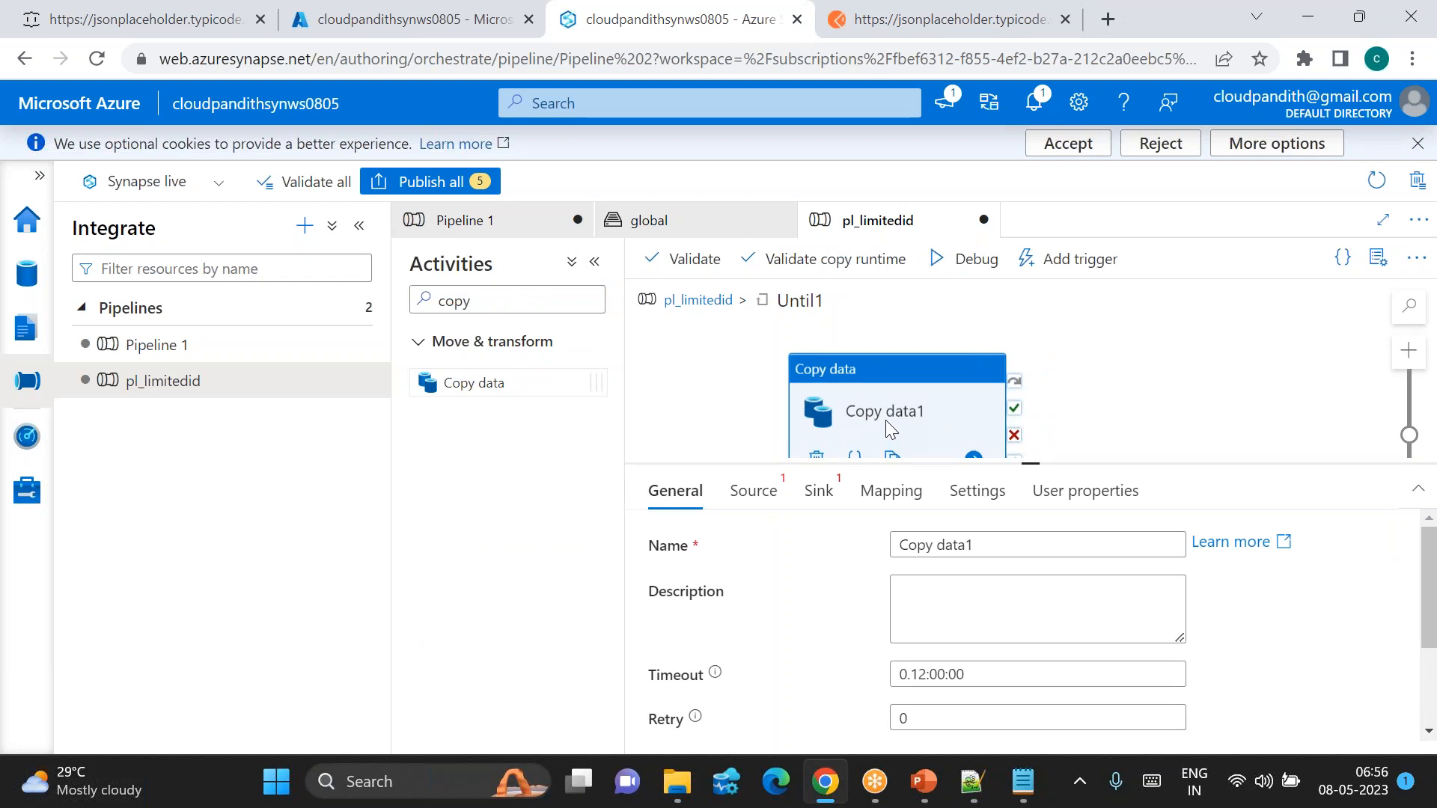
click(755, 491)
click(967, 546)
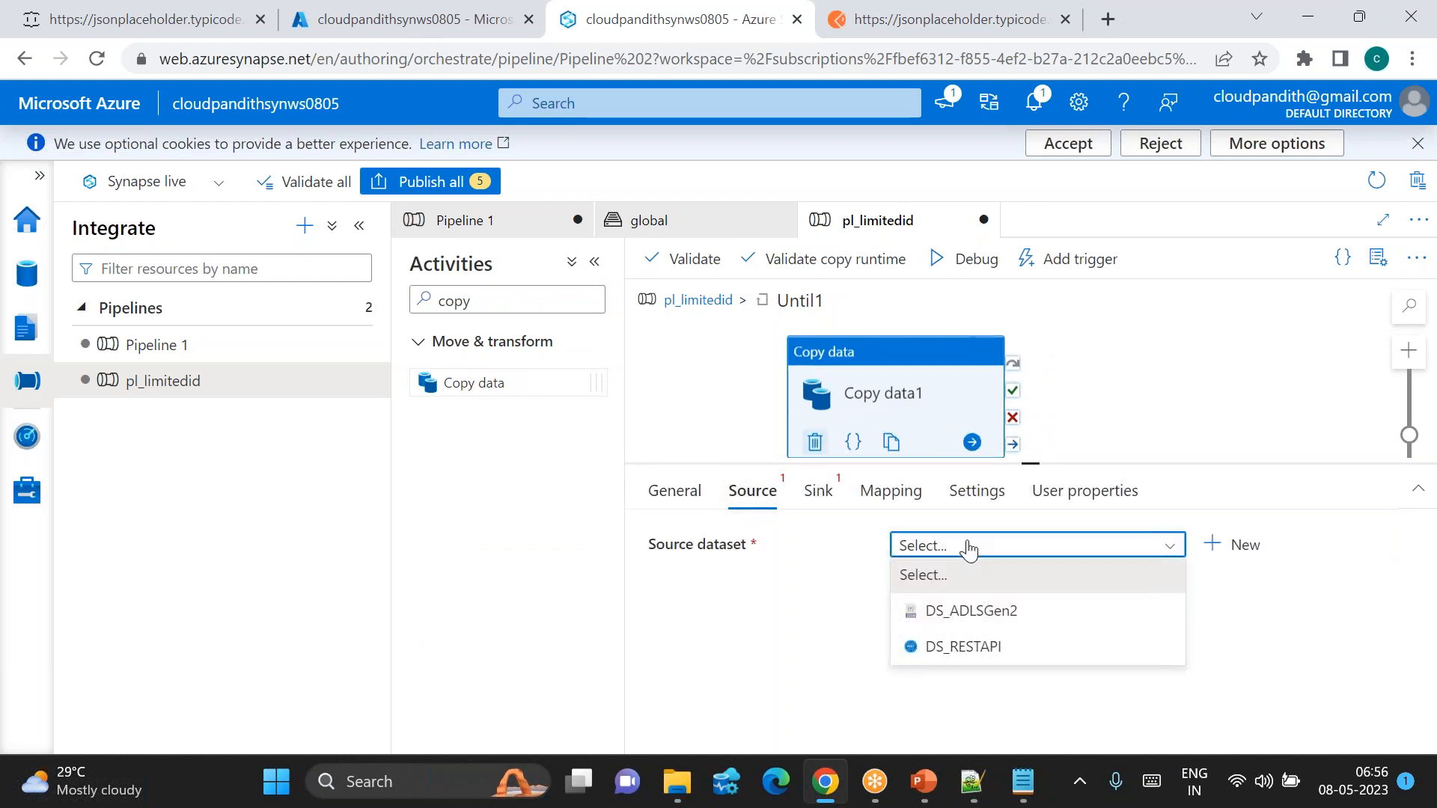
click(997, 645)
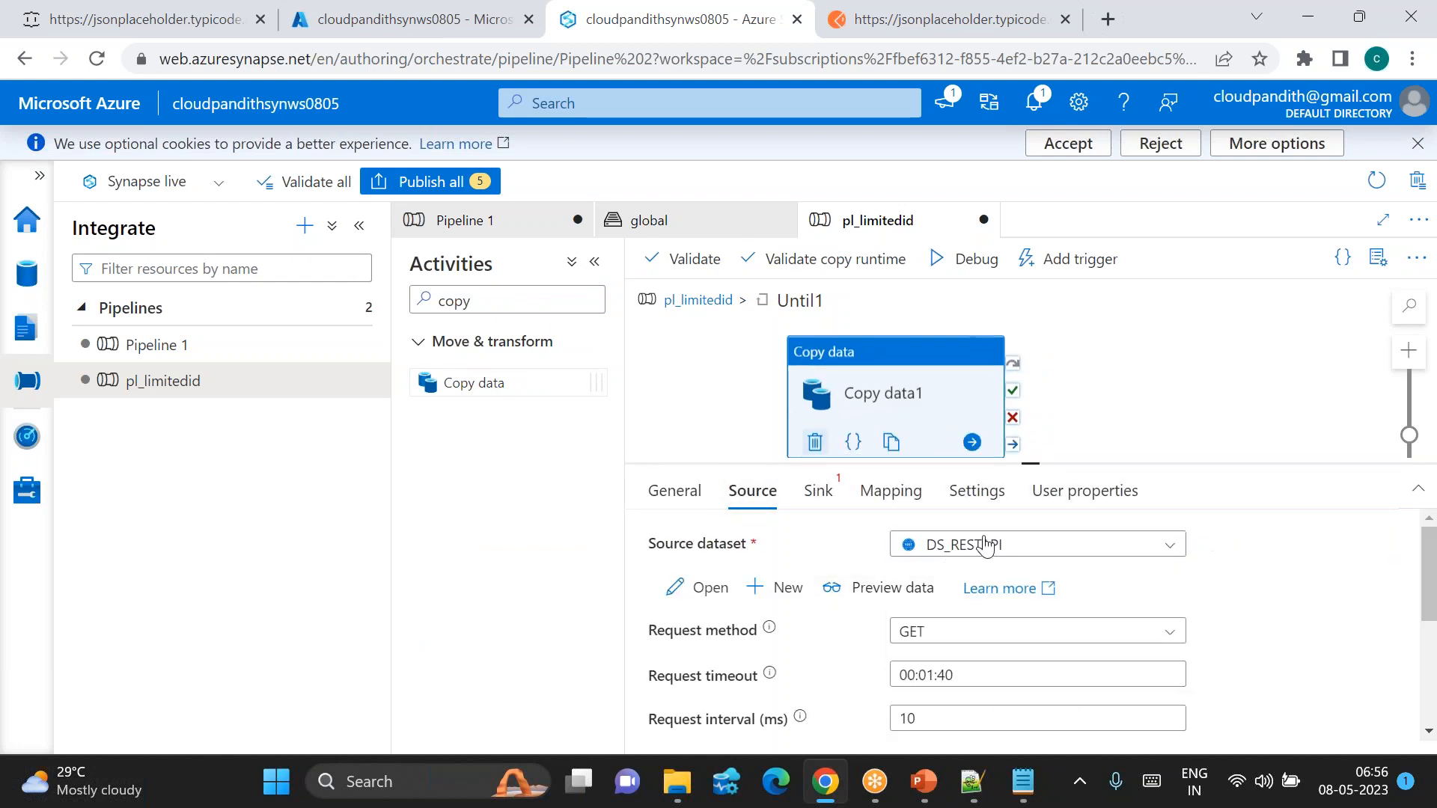
Step: Set DS_ADLSGen2 as the sink dataset, then open DS_RESTAPI from the Source tab
click(817, 490)
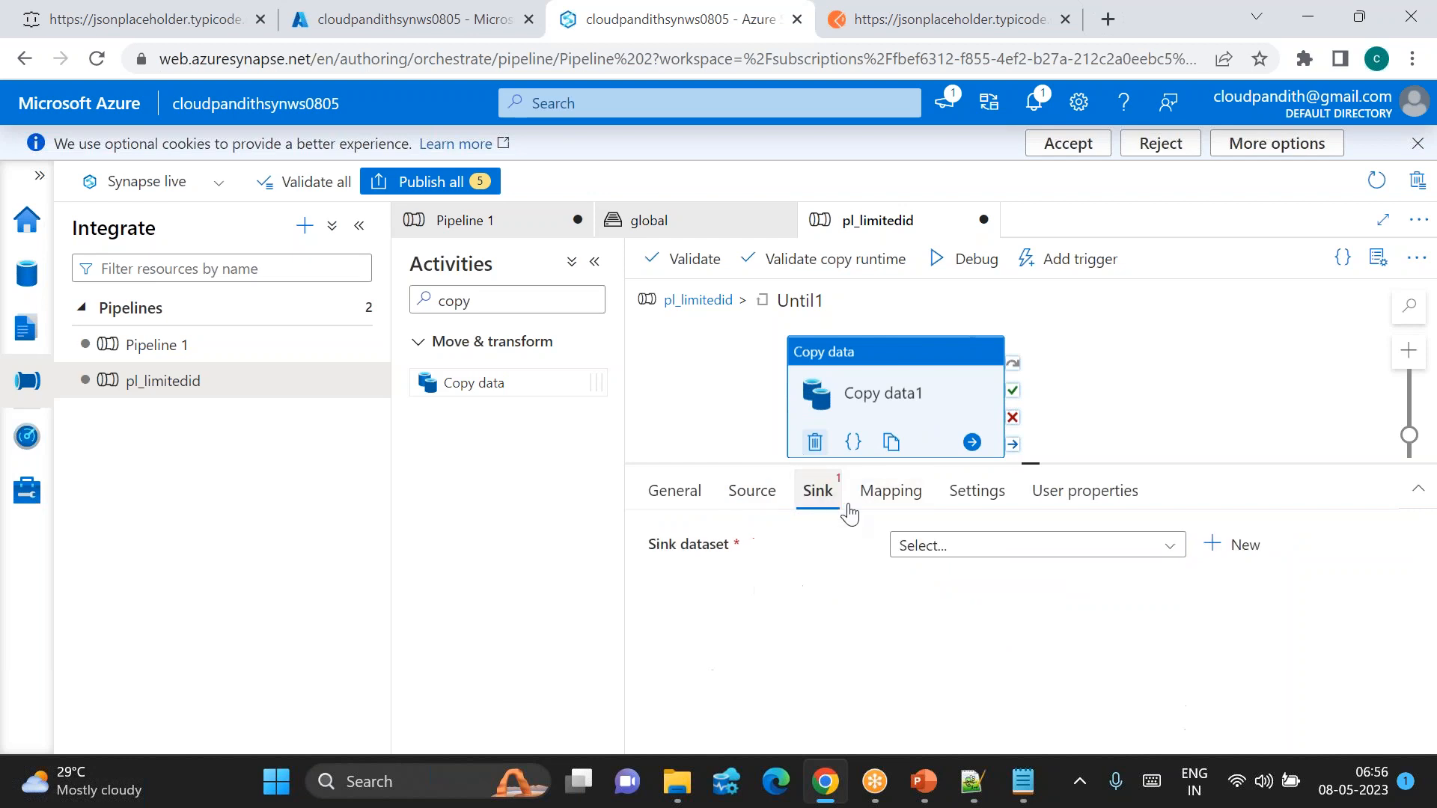
click(941, 554)
click(988, 612)
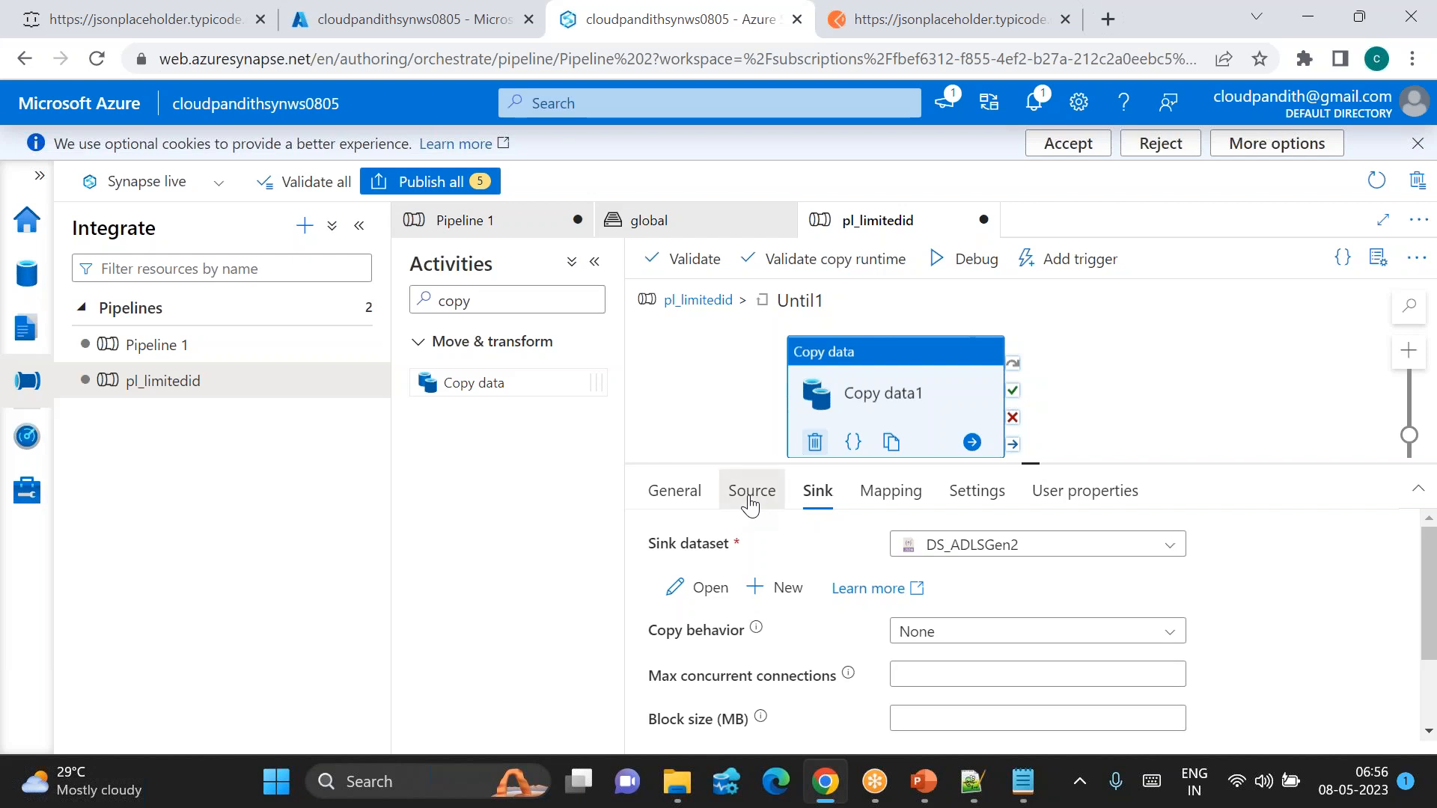
click(751, 502)
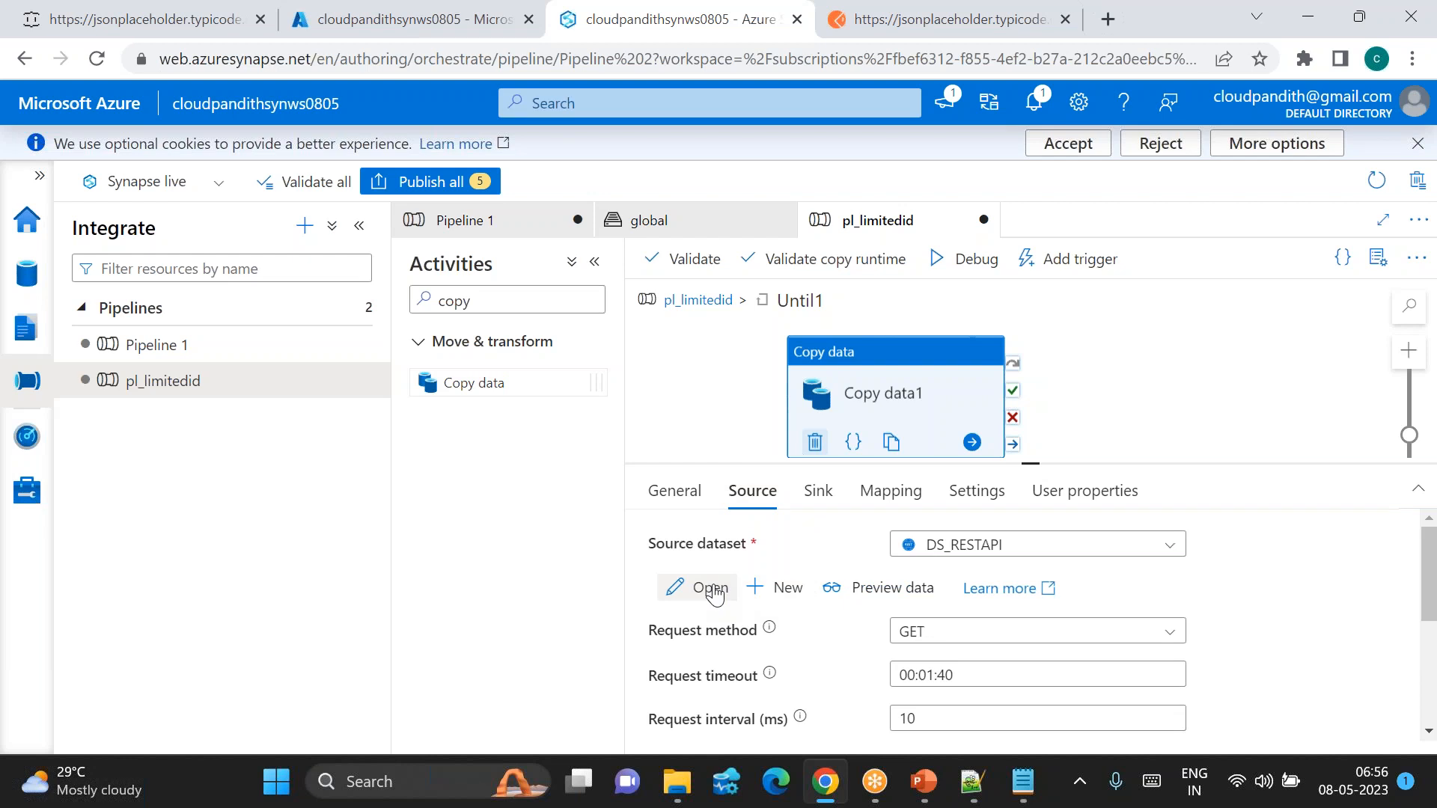
click(713, 590)
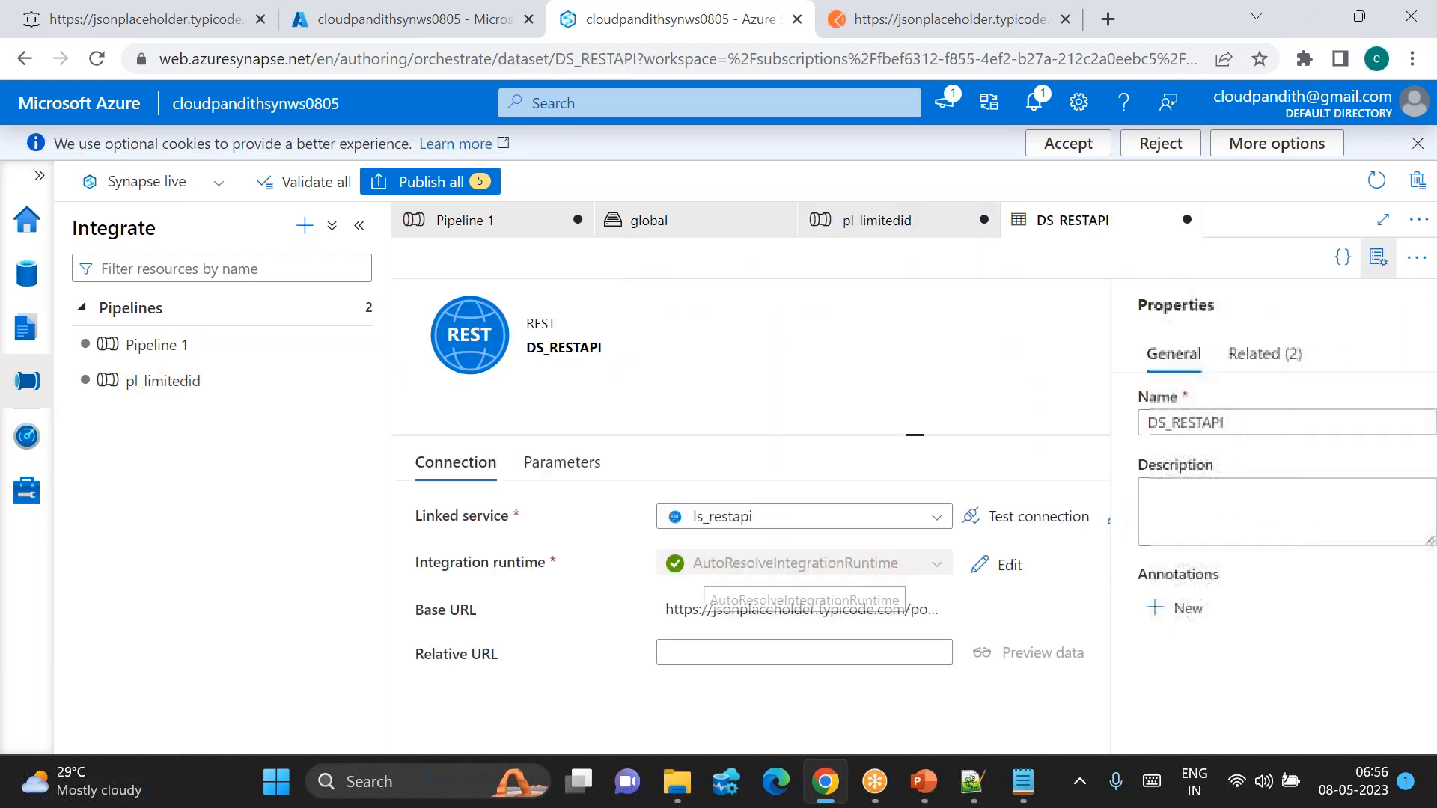
Step: Add a String parameter named ds_param_id to DS_RESTAPI
click(1390, 260)
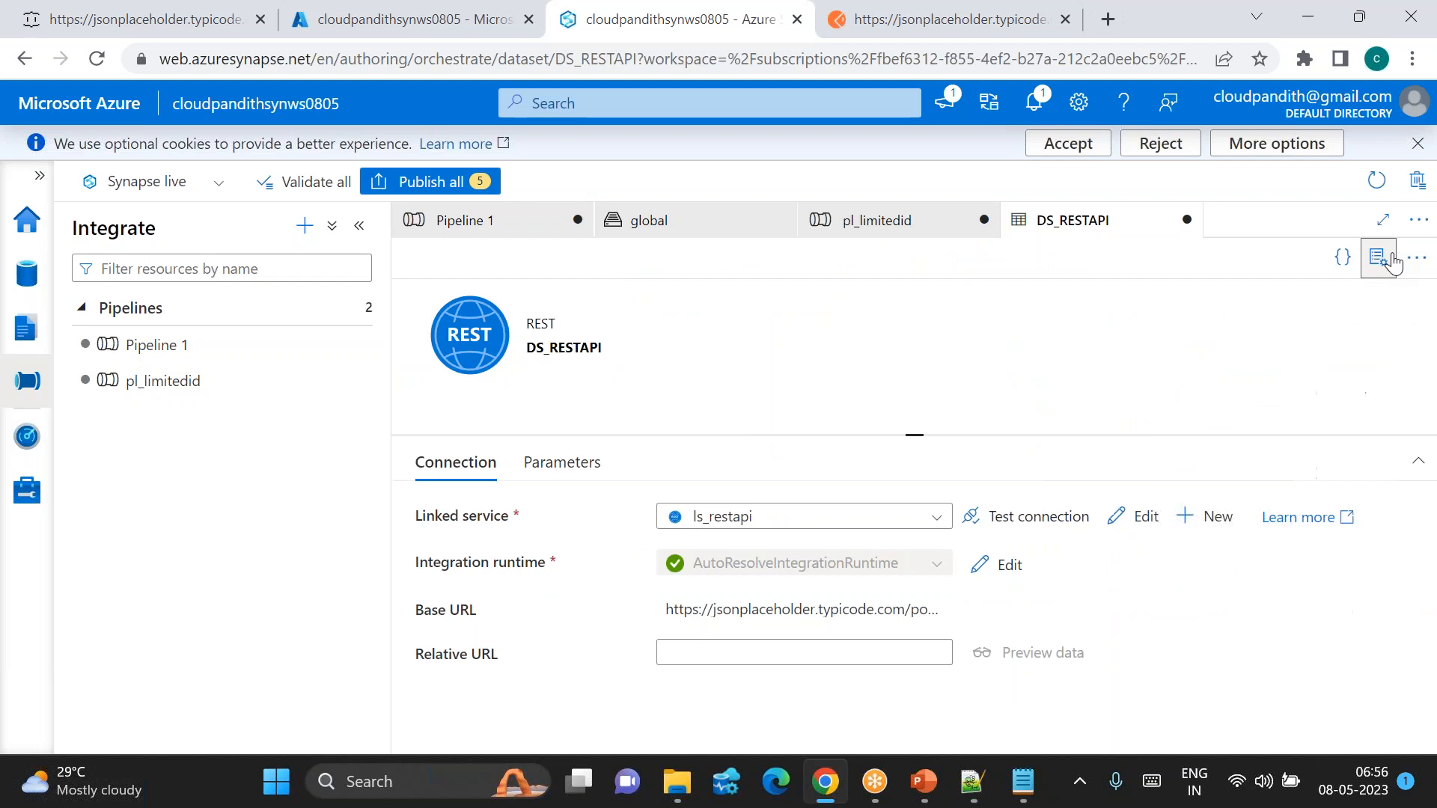
click(560, 462)
click(461, 524)
text(ds_param_id)
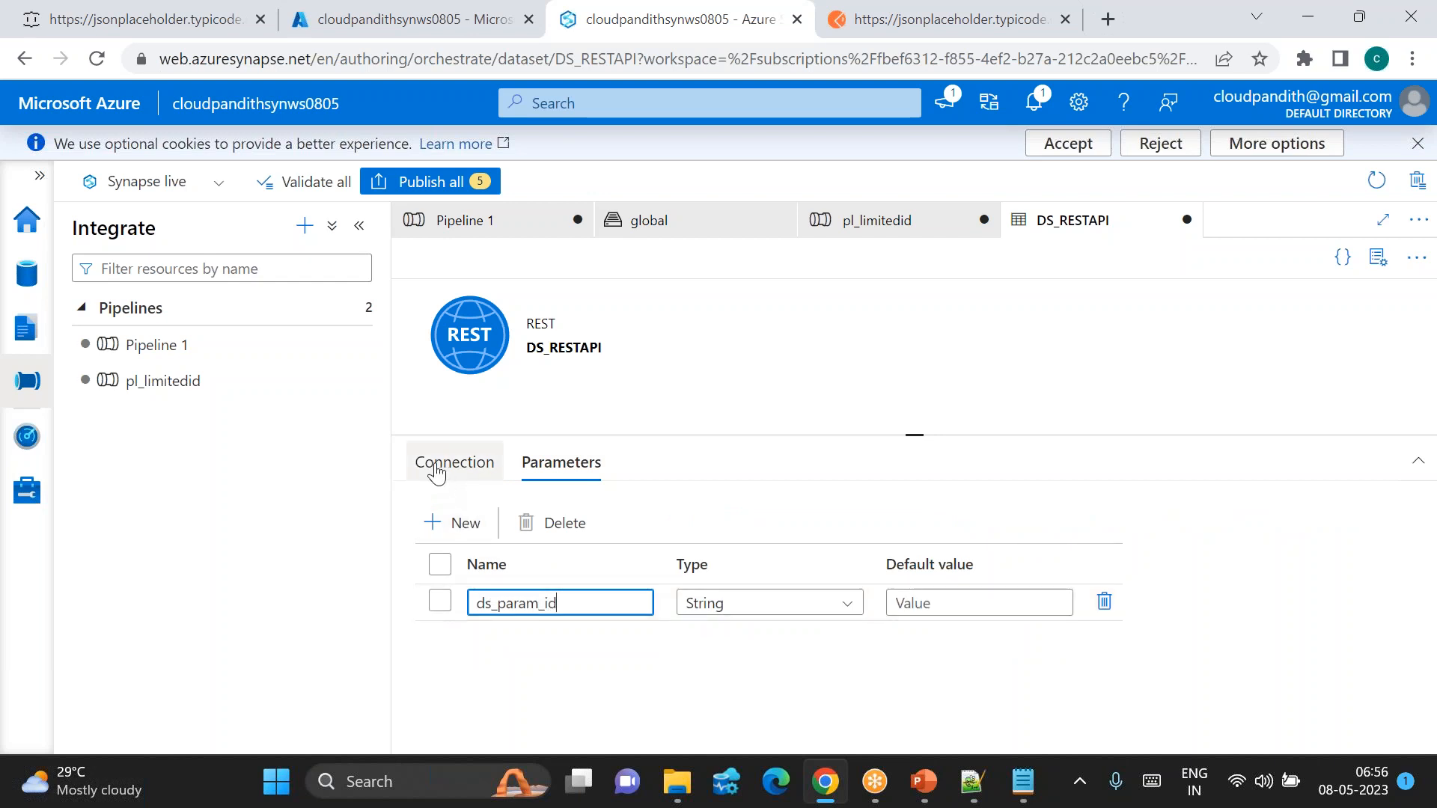
click(436, 470)
click(718, 653)
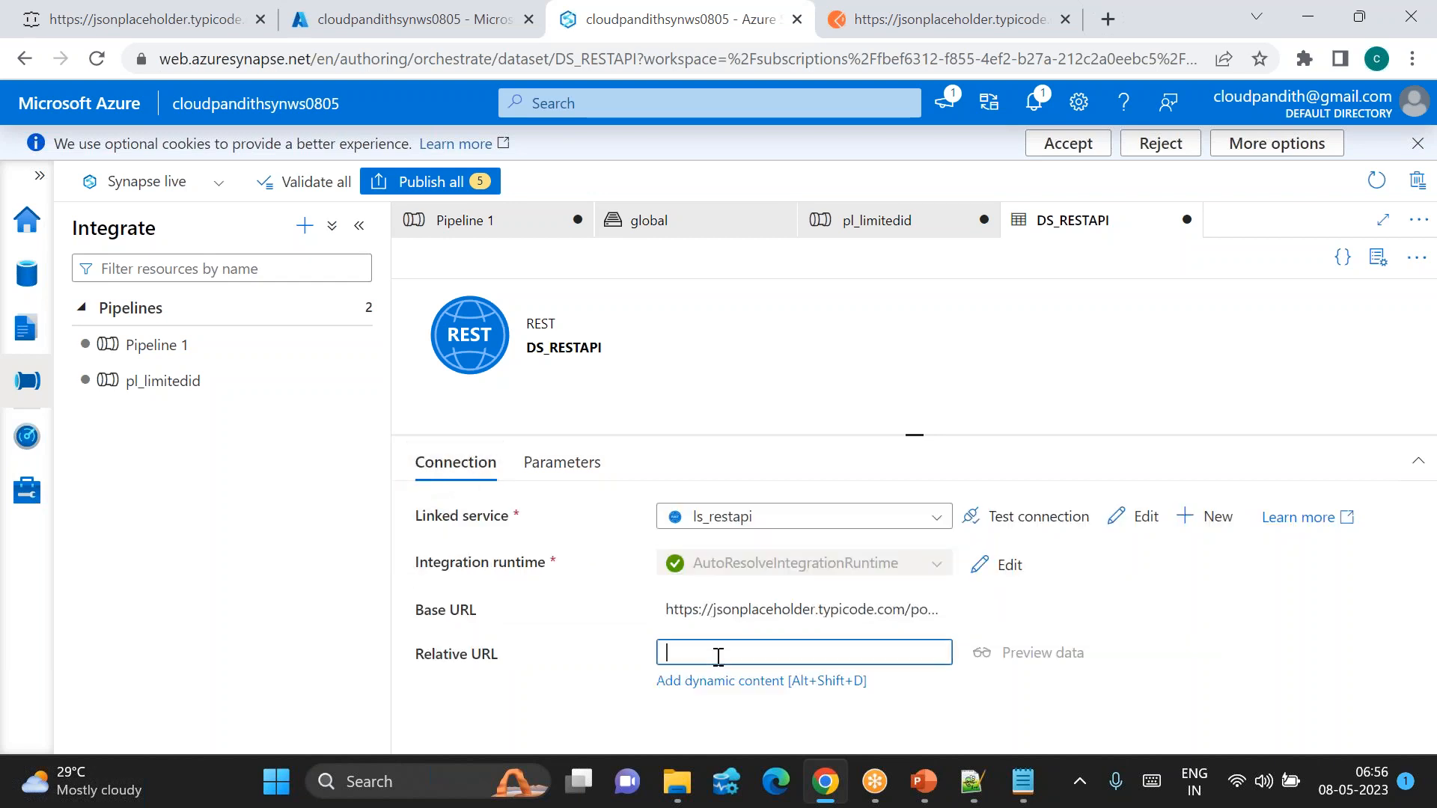
click(715, 682)
click(859, 597)
click(797, 724)
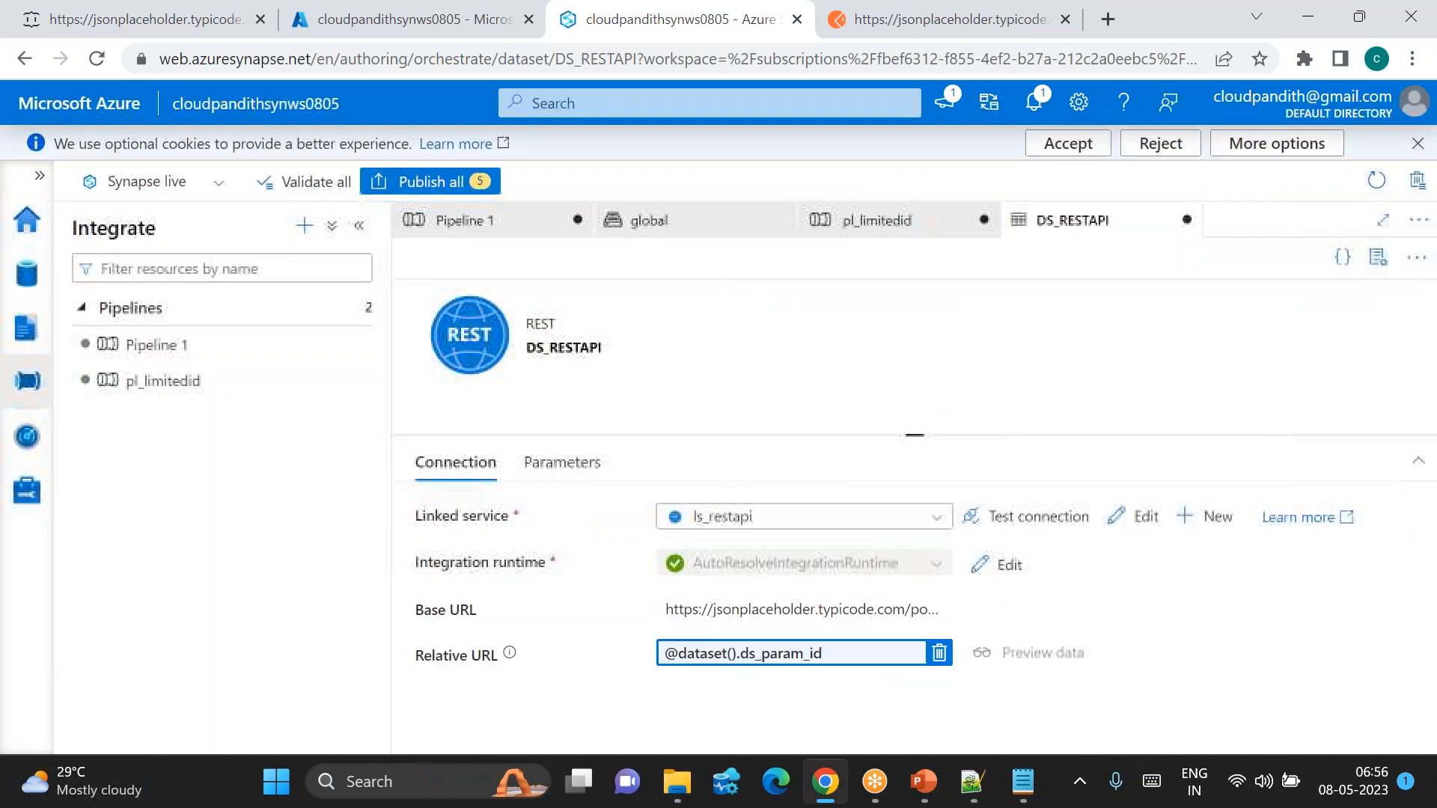
click(922, 609)
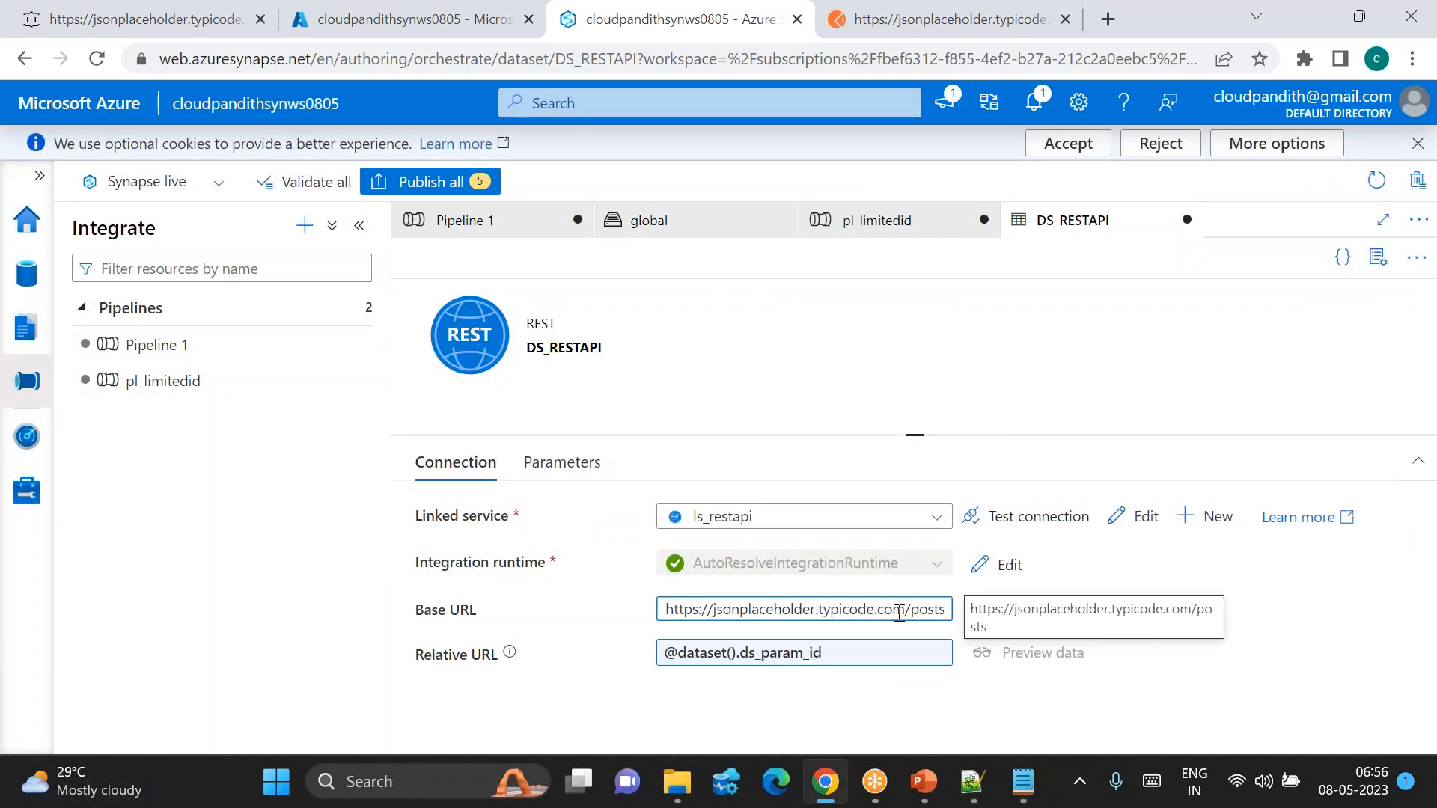
drag(919, 609, 793, 610)
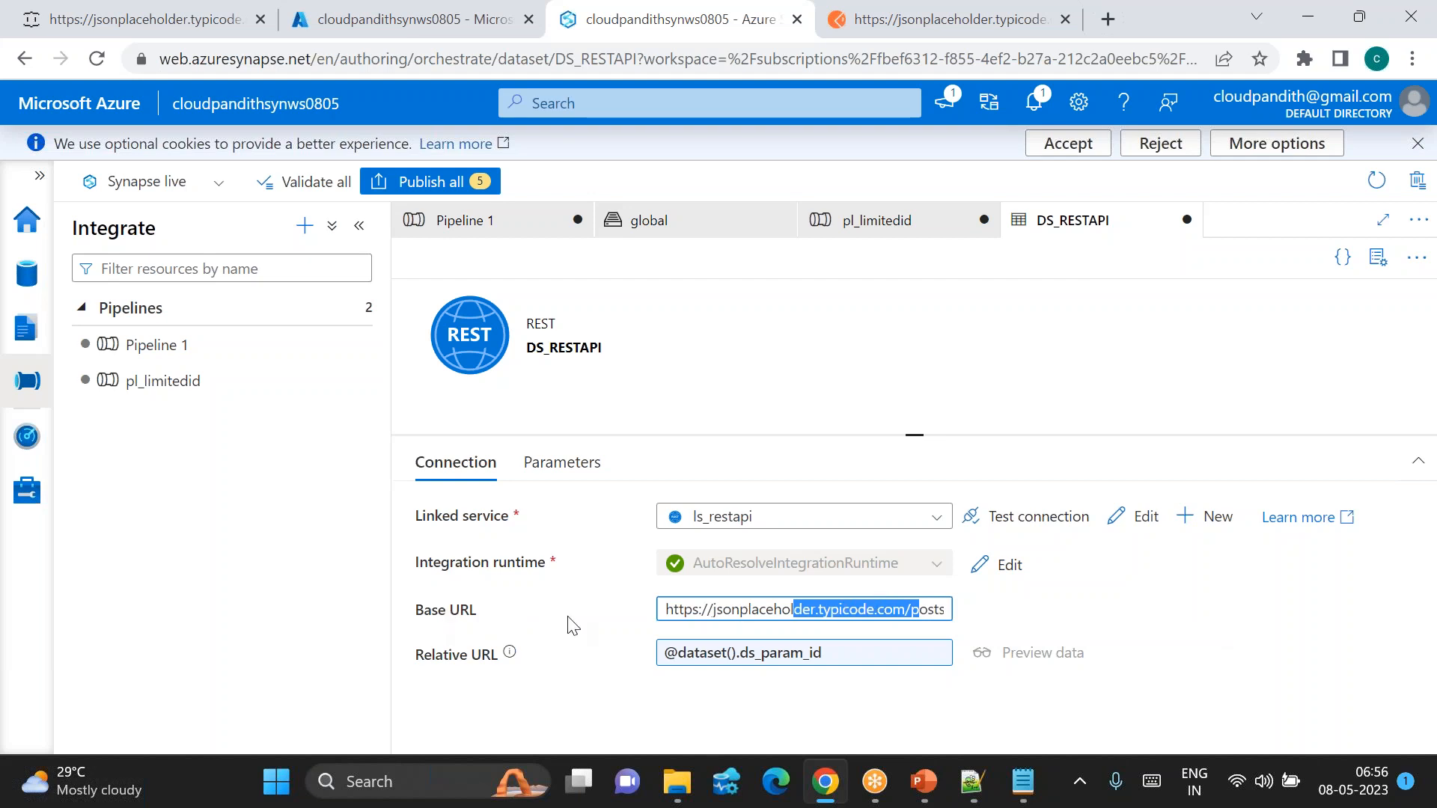
Step: Change the jsonplaceholder address from post 30 to posts/1, then return to Synapse Studio
click(168, 9)
click(474, 60)
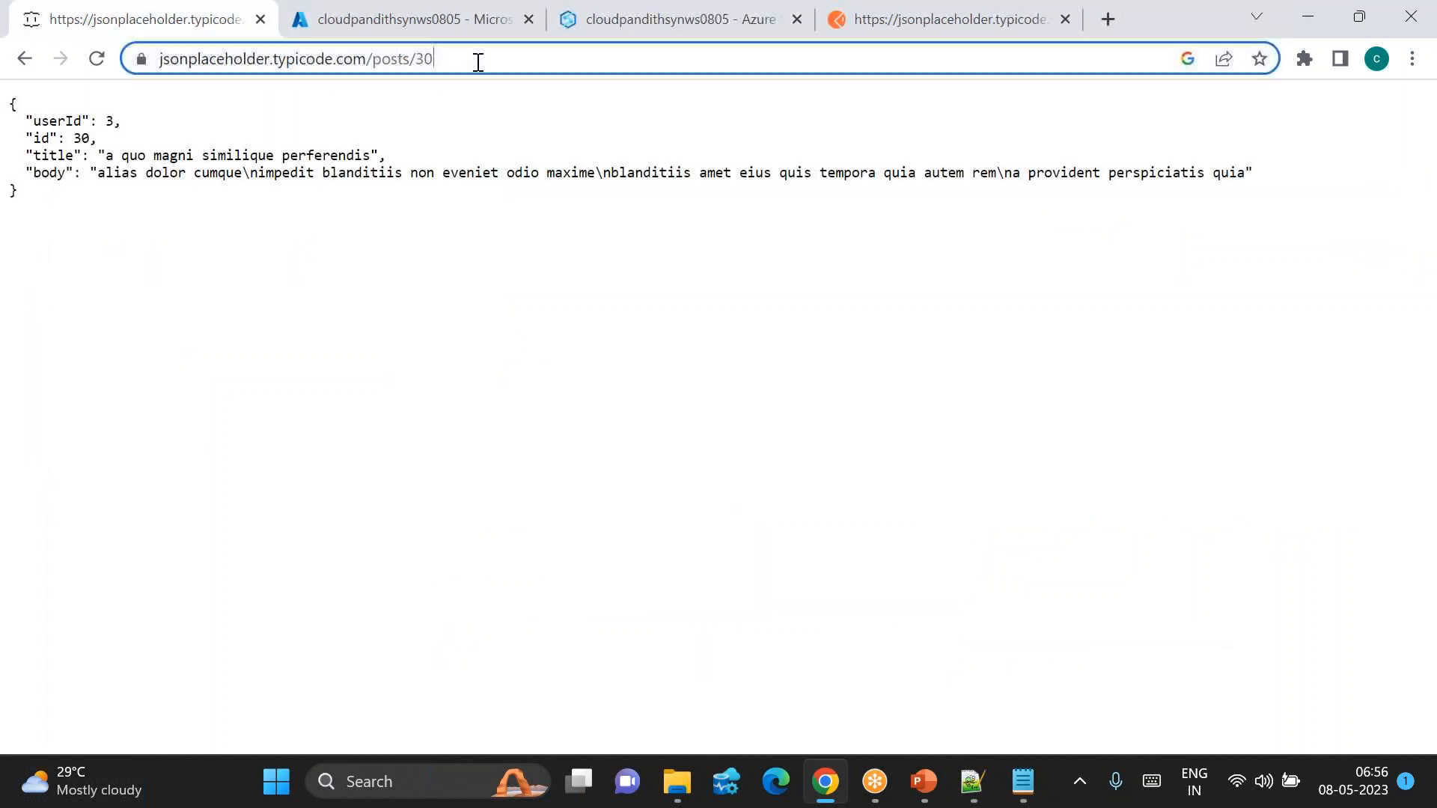
click(477, 60)
key(BackSpace)
key(BackSpace)
key(BackSpace)
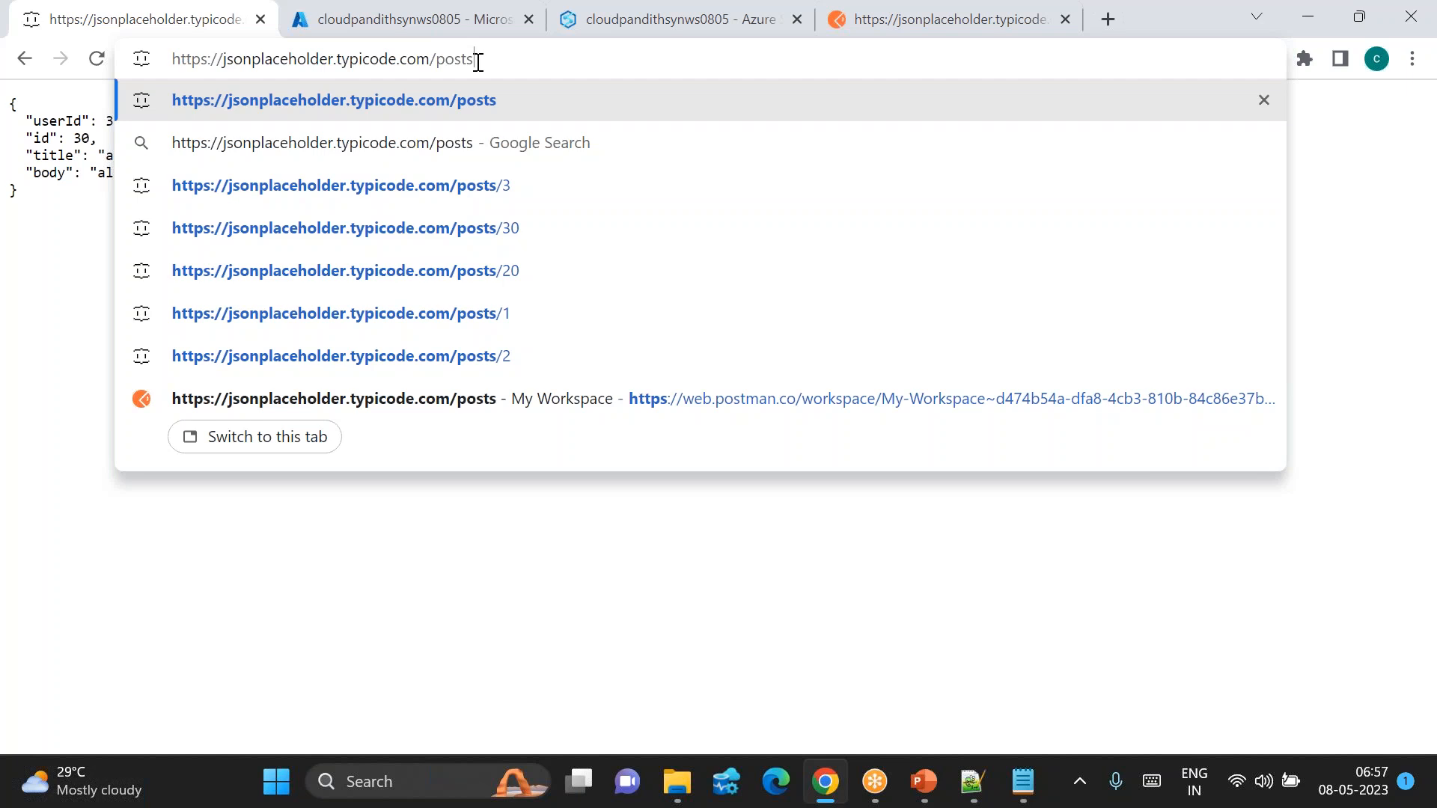
text(/1)
key(Return)
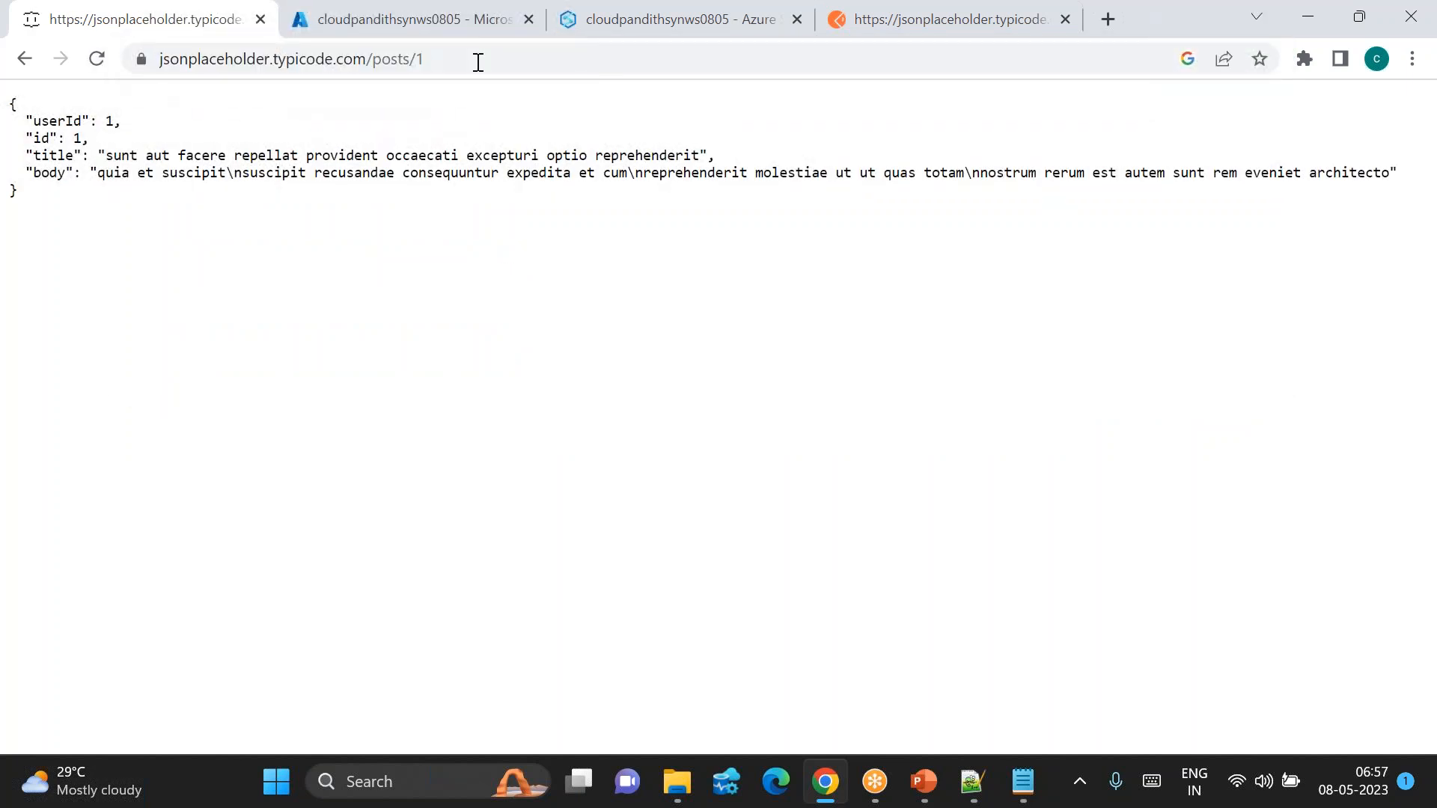
click(583, 35)
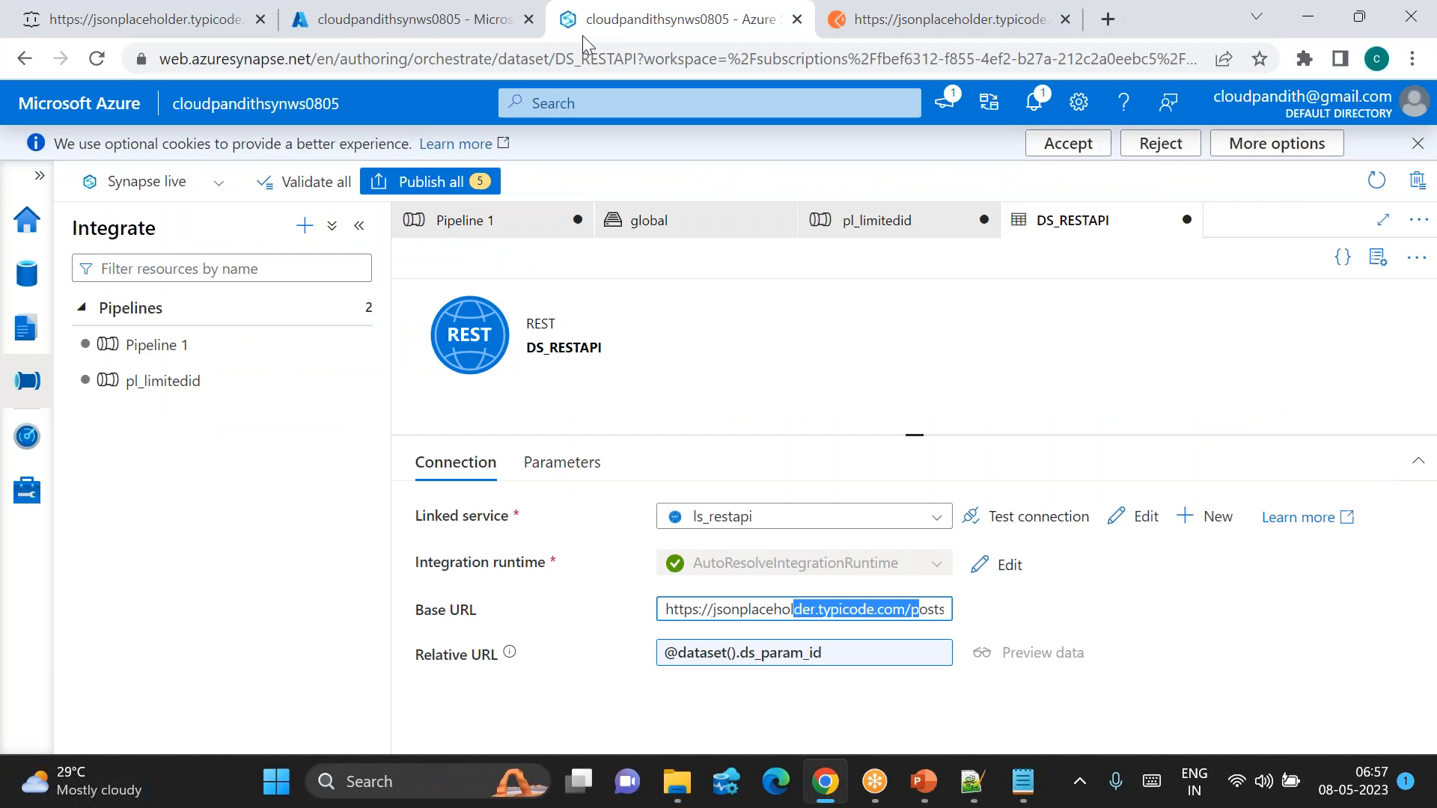
click(867, 228)
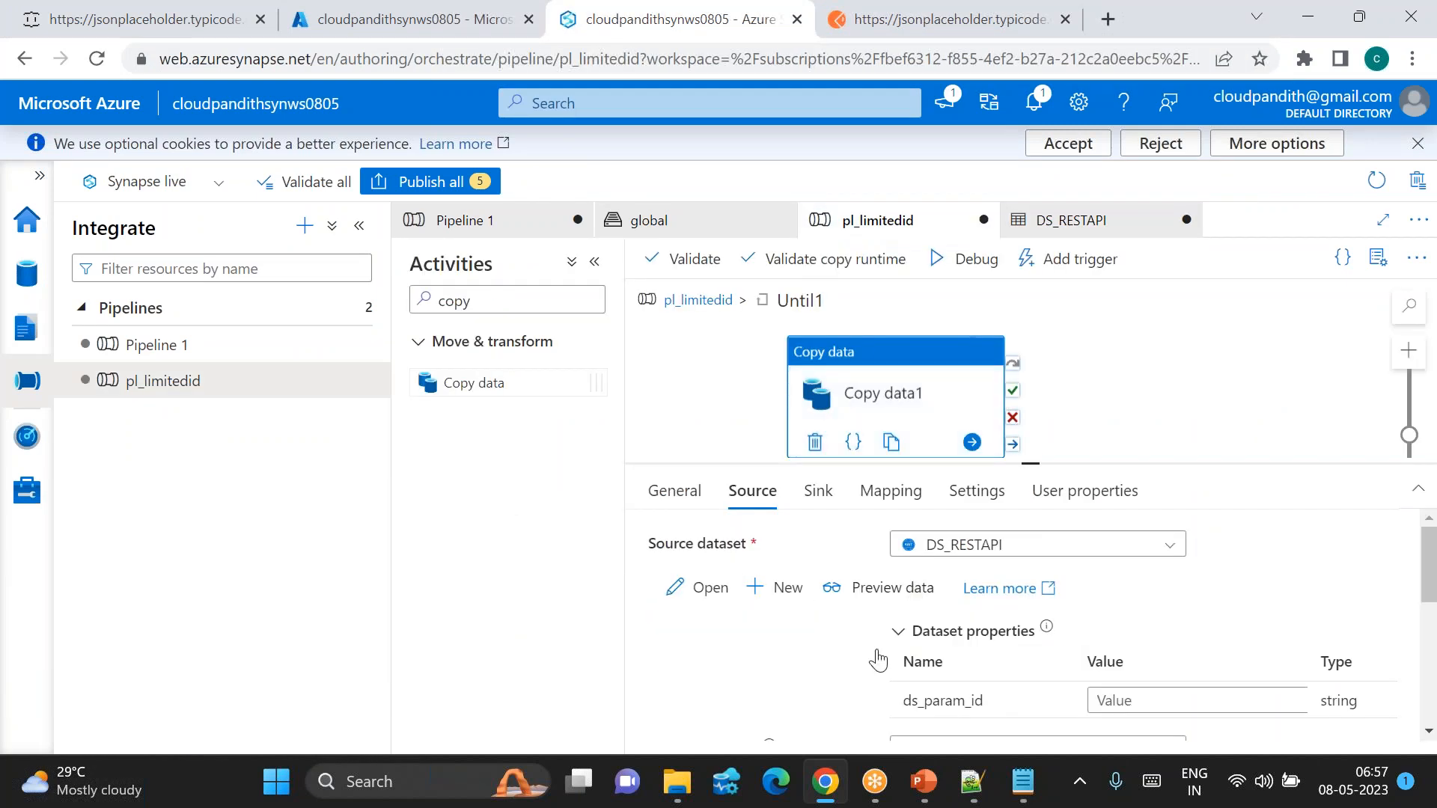
scroll(885, 628, down, 1)
click(1123, 656)
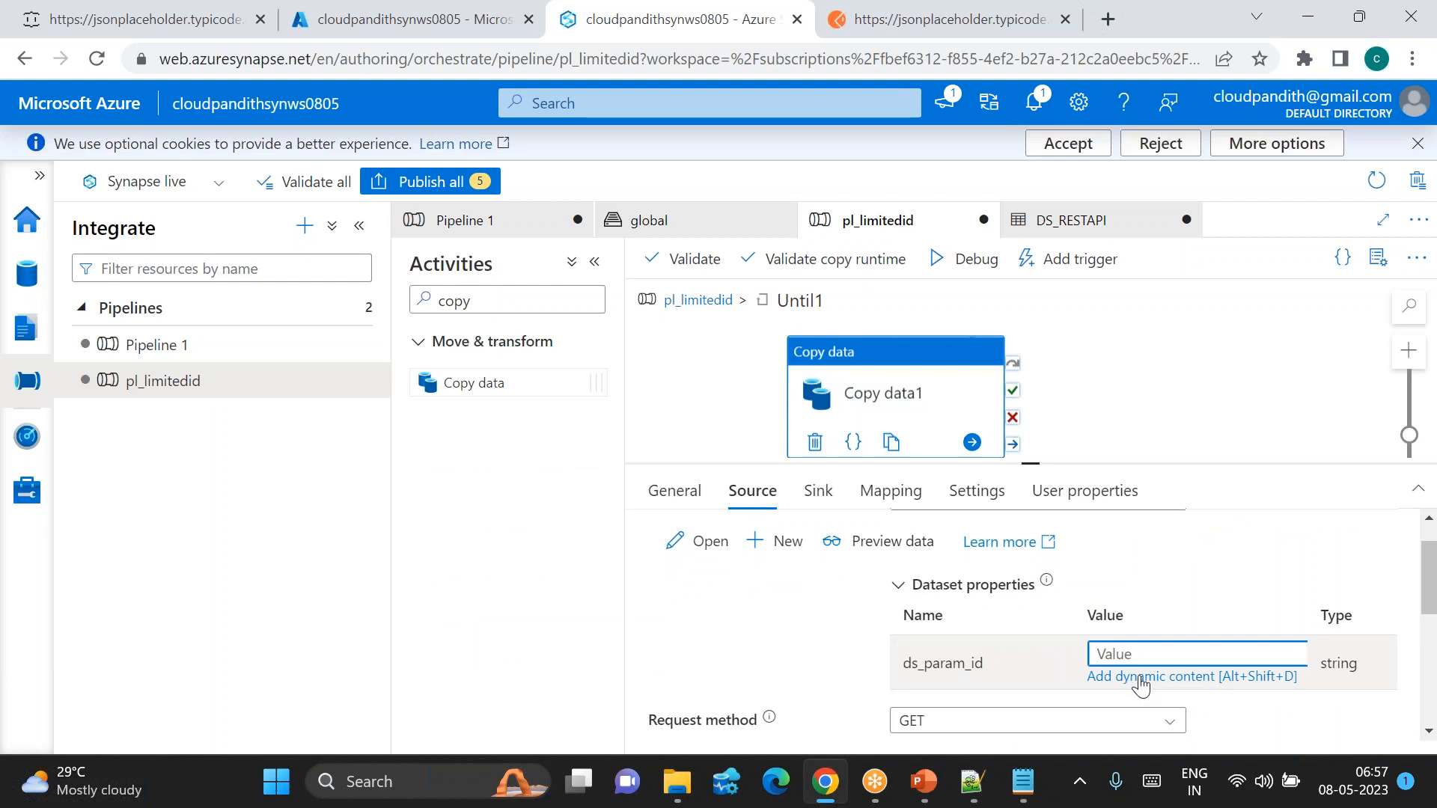
click(1135, 677)
click(1156, 498)
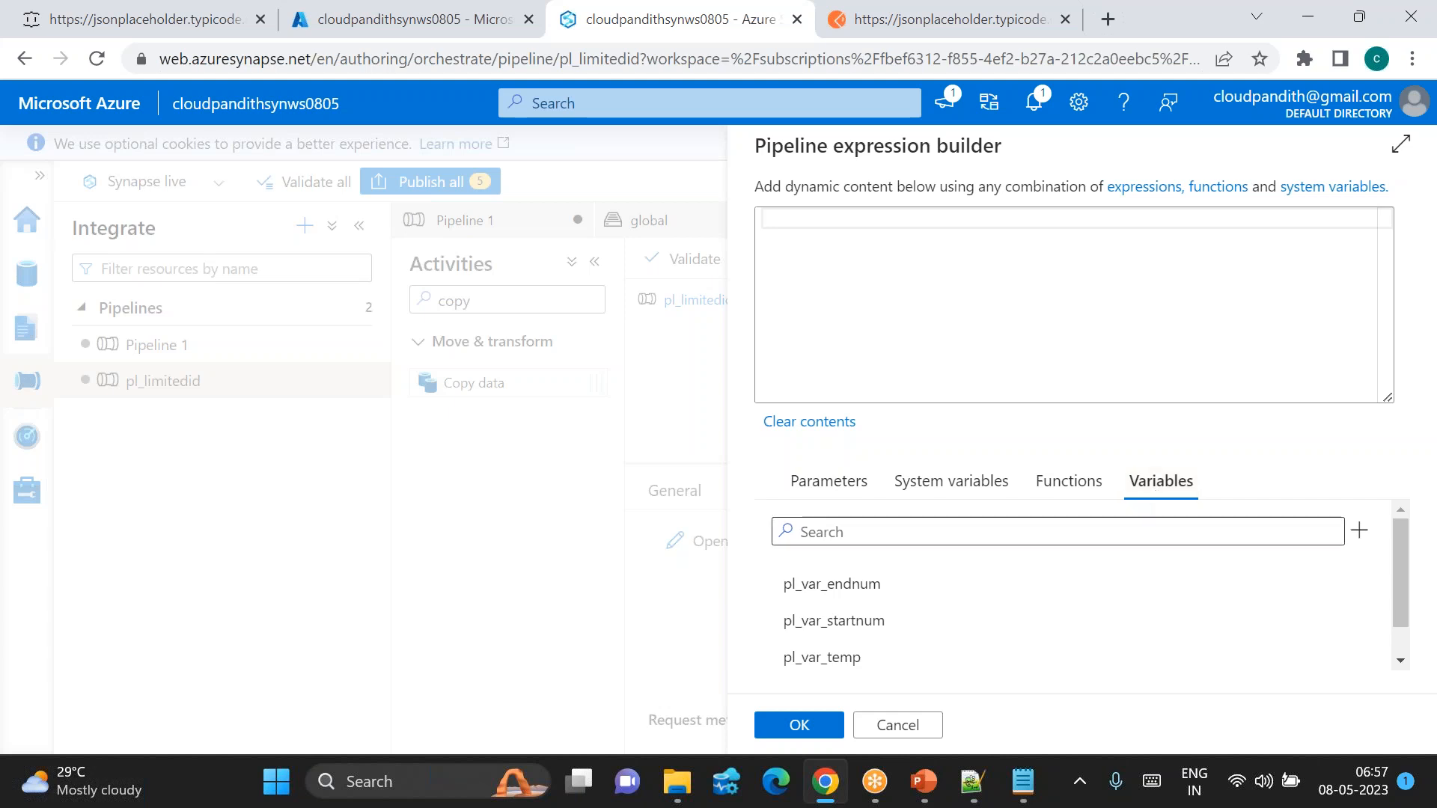
click(883, 627)
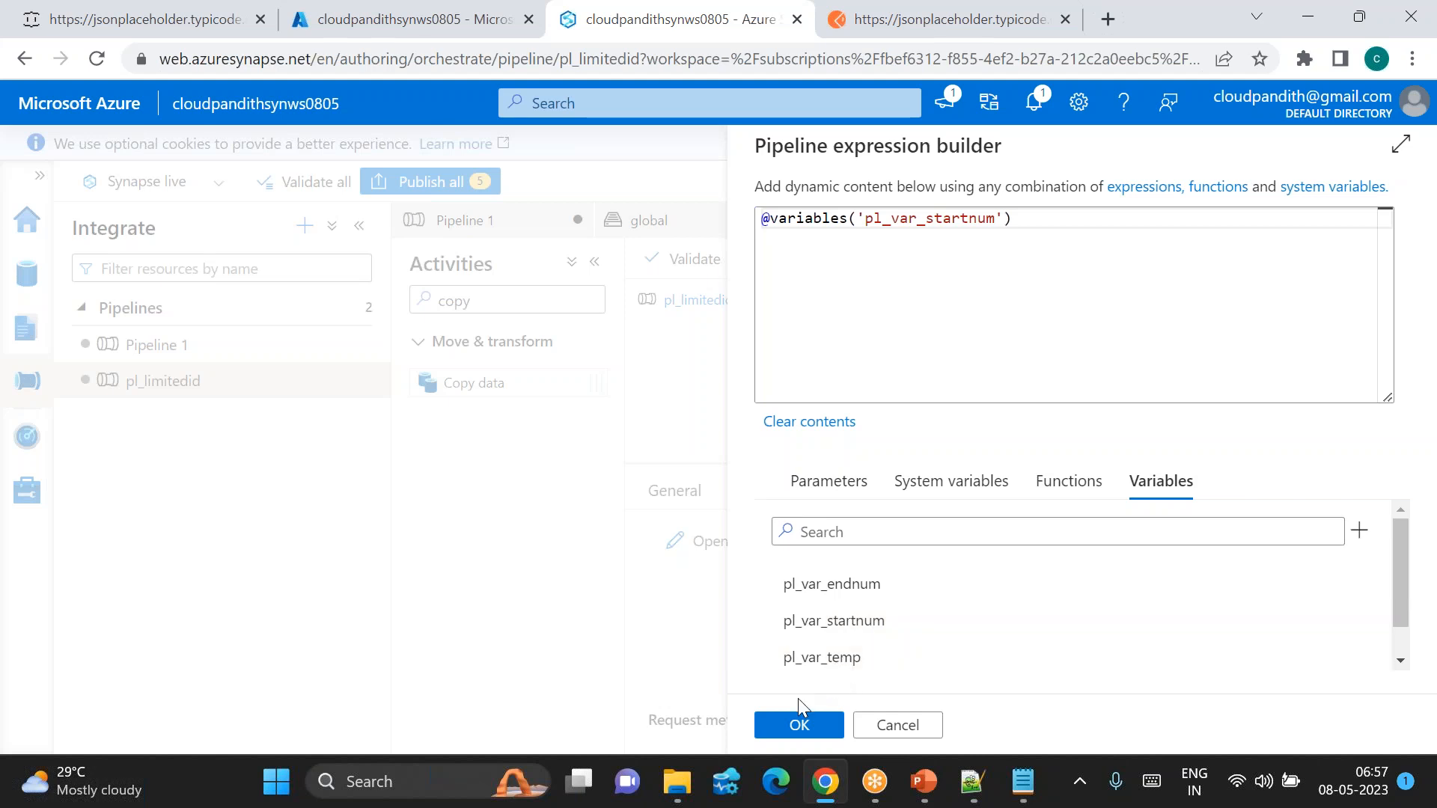
click(789, 725)
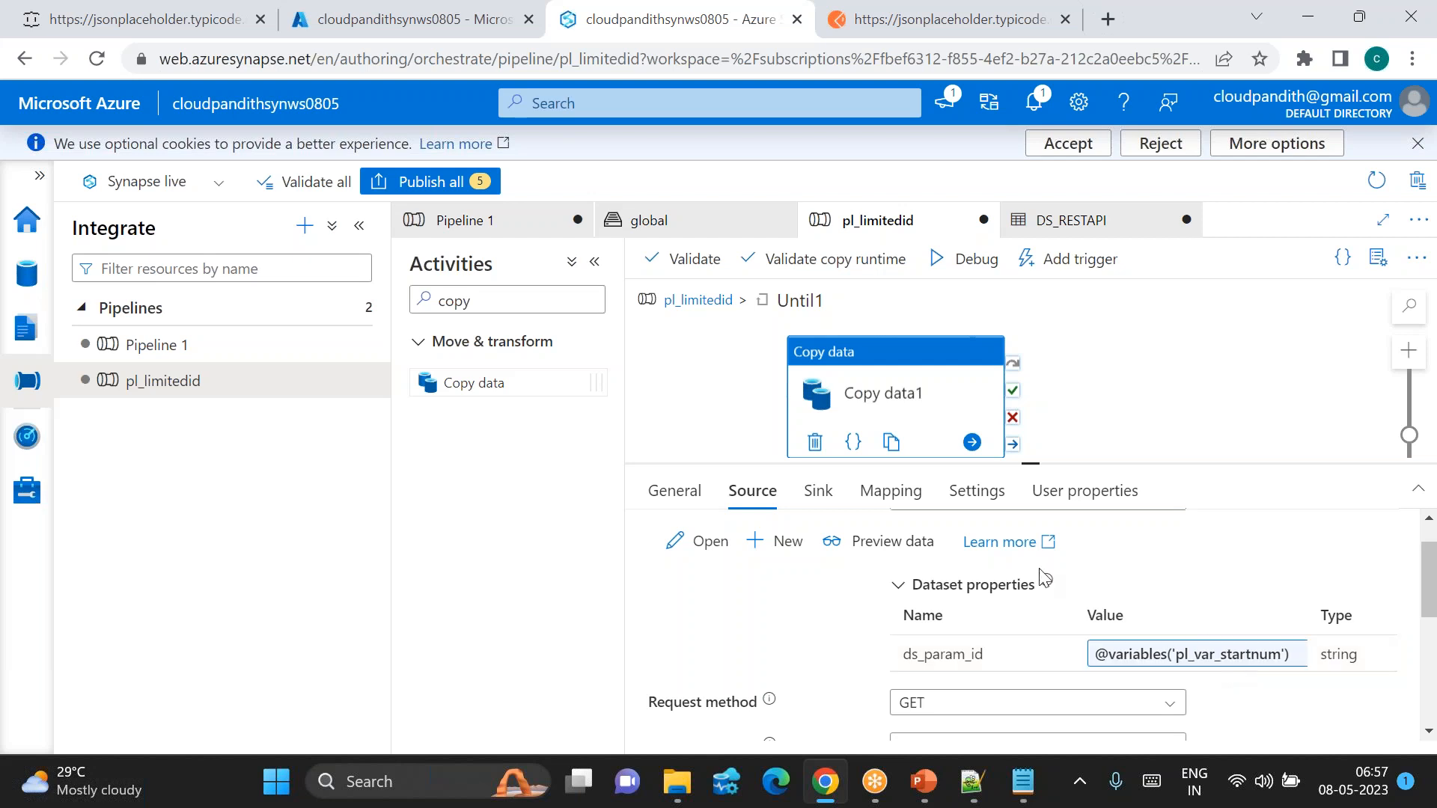
click(818, 498)
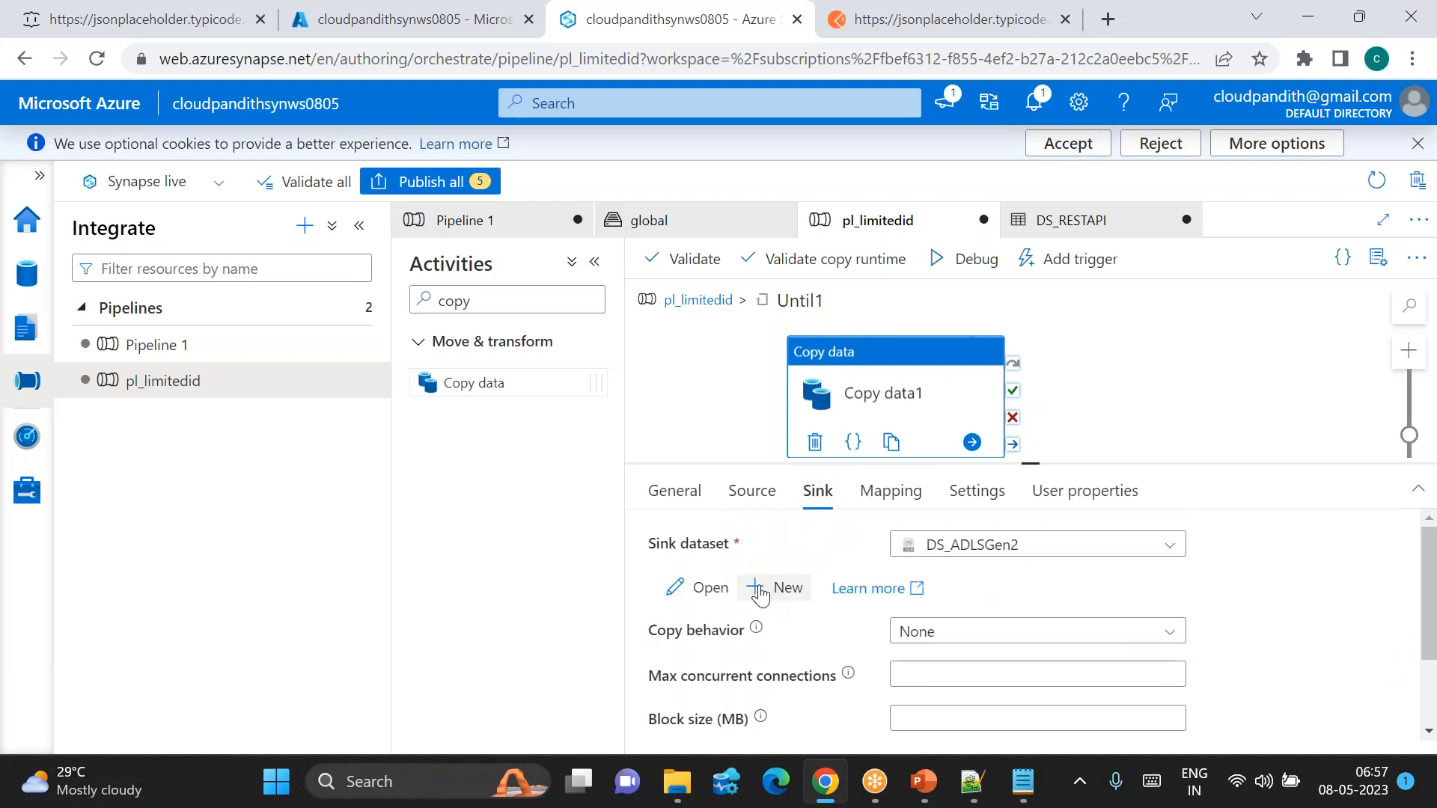
Step: Add a parameter named ds_param_id to the DS_ADLSGen2 dataset
click(710, 588)
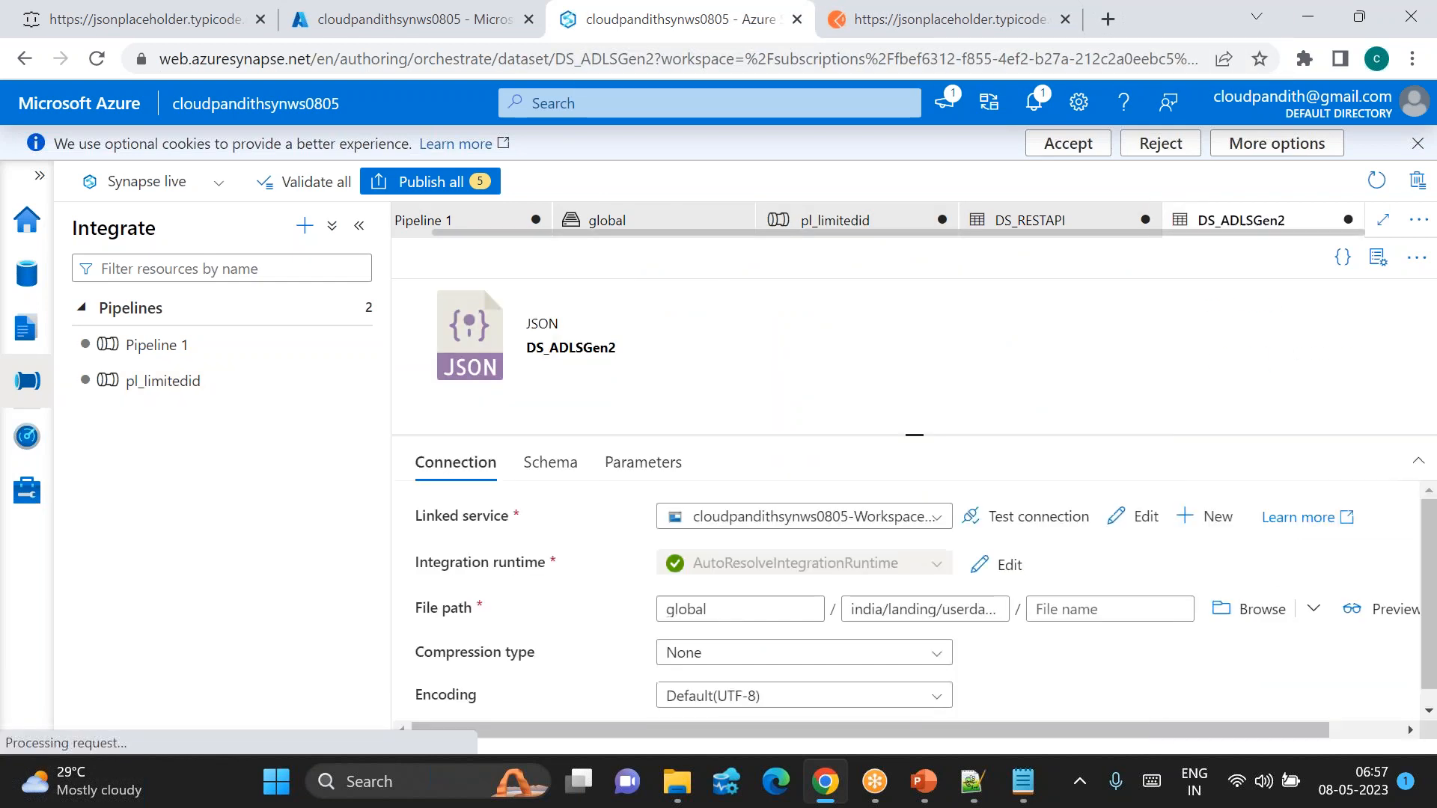
click(1377, 257)
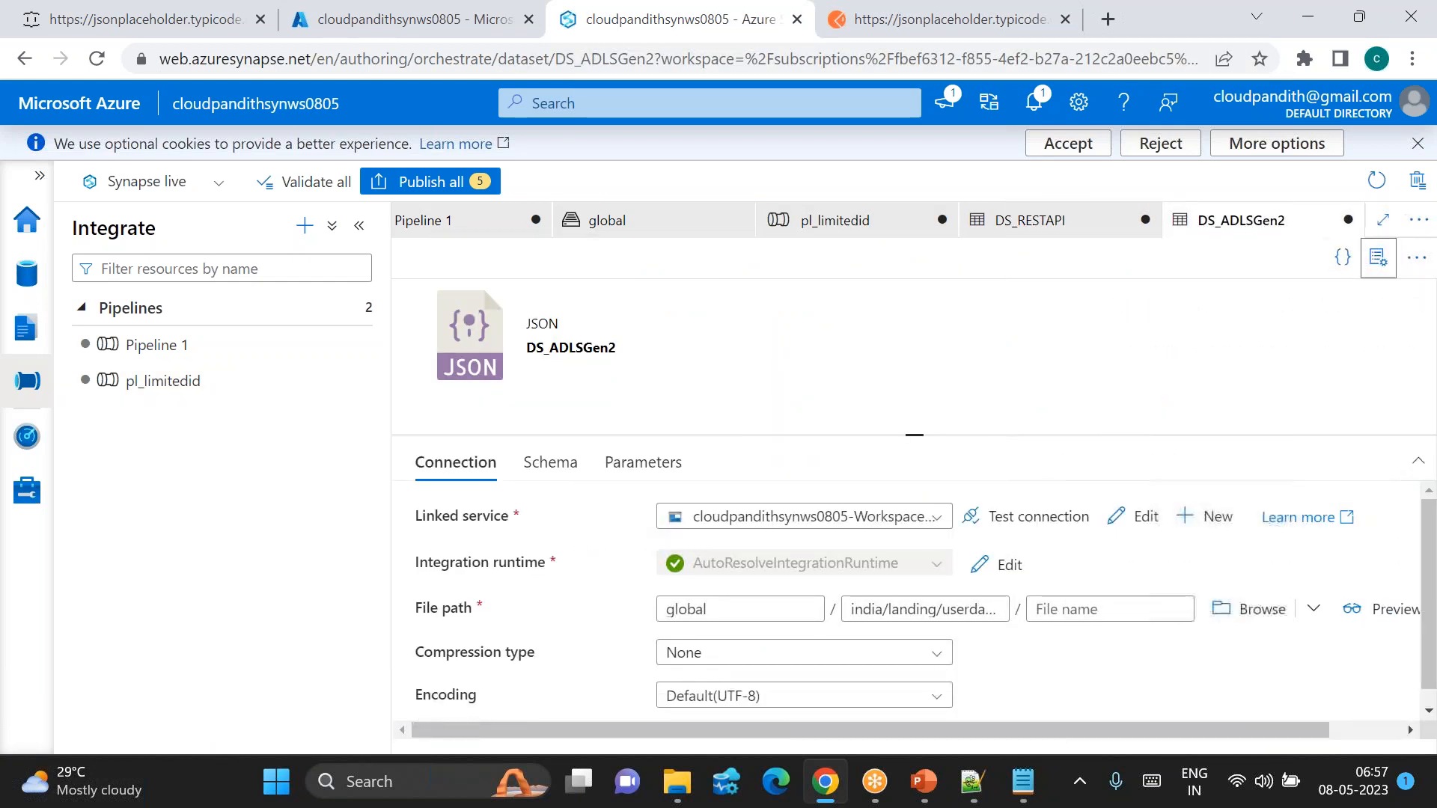
click(613, 465)
click(451, 523)
click(485, 601)
text(ds_param_id)
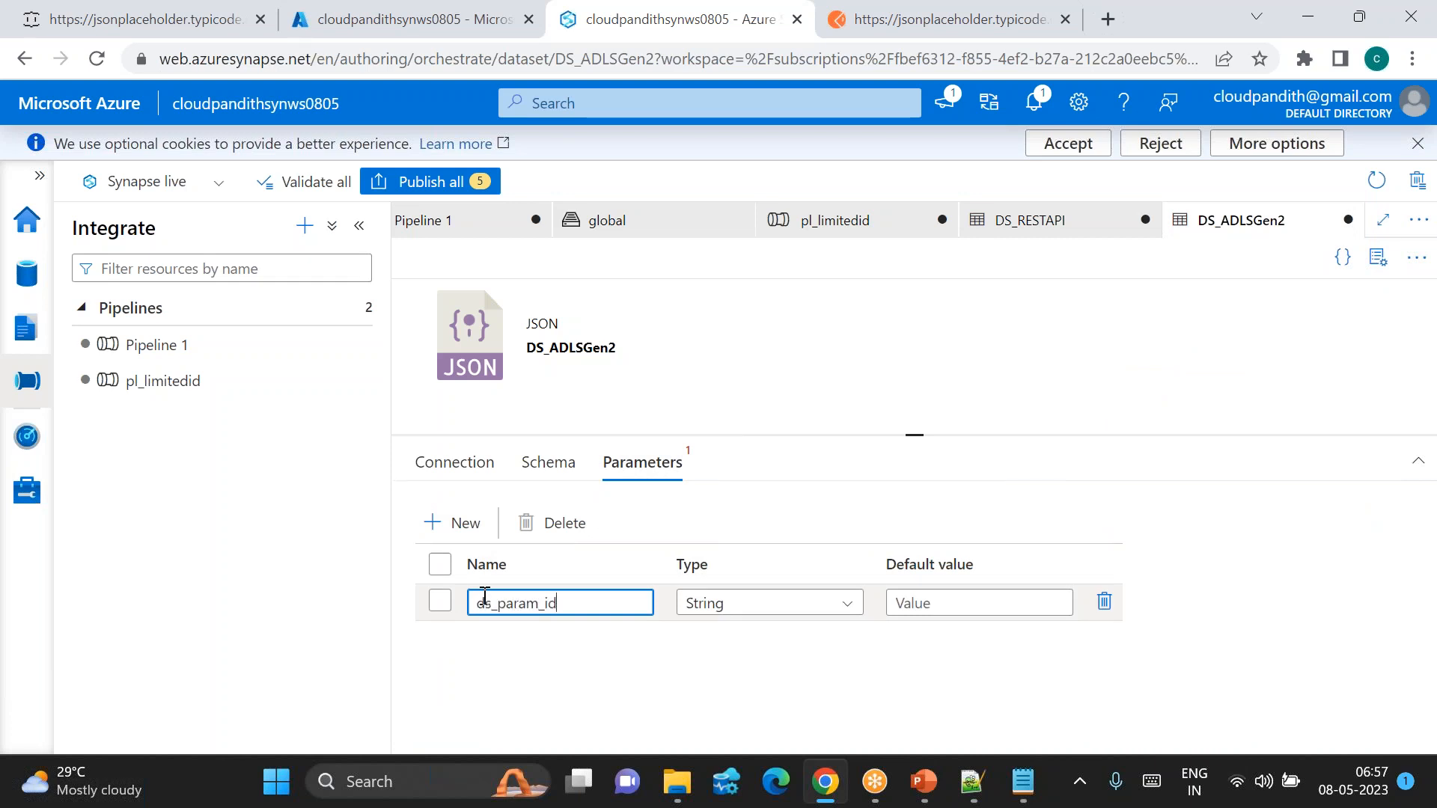
click(449, 466)
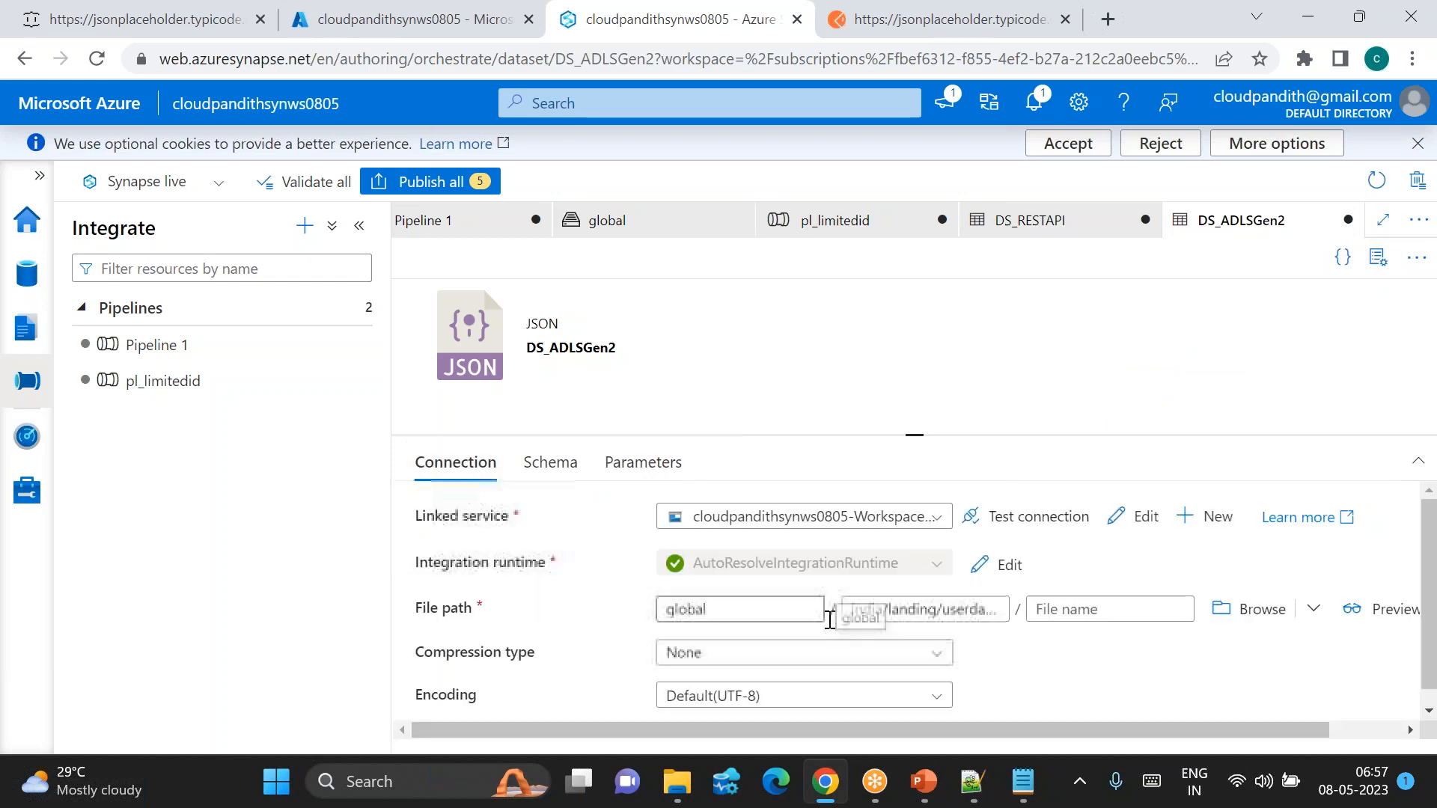
click(953, 612)
key(ctrl+a)
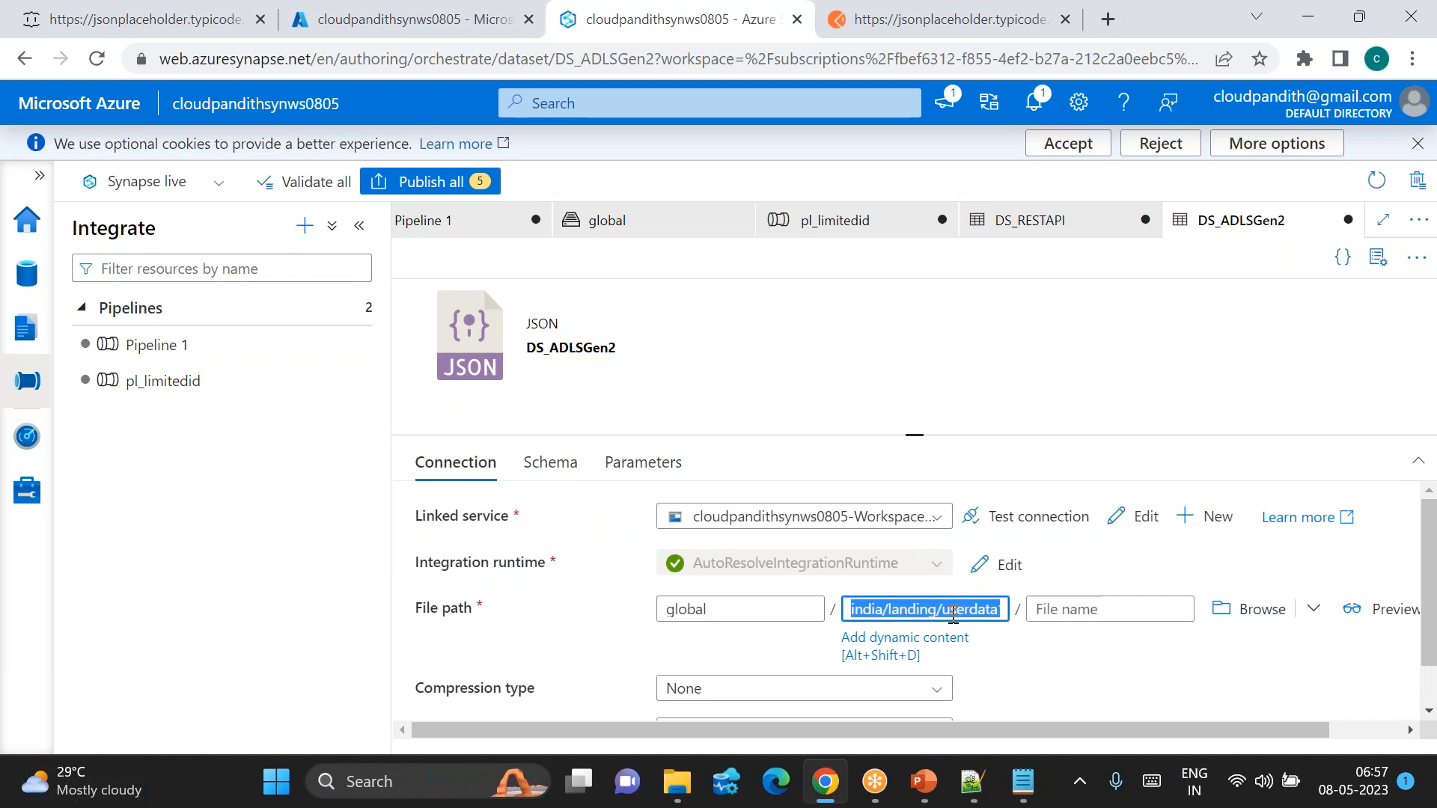
click(891, 642)
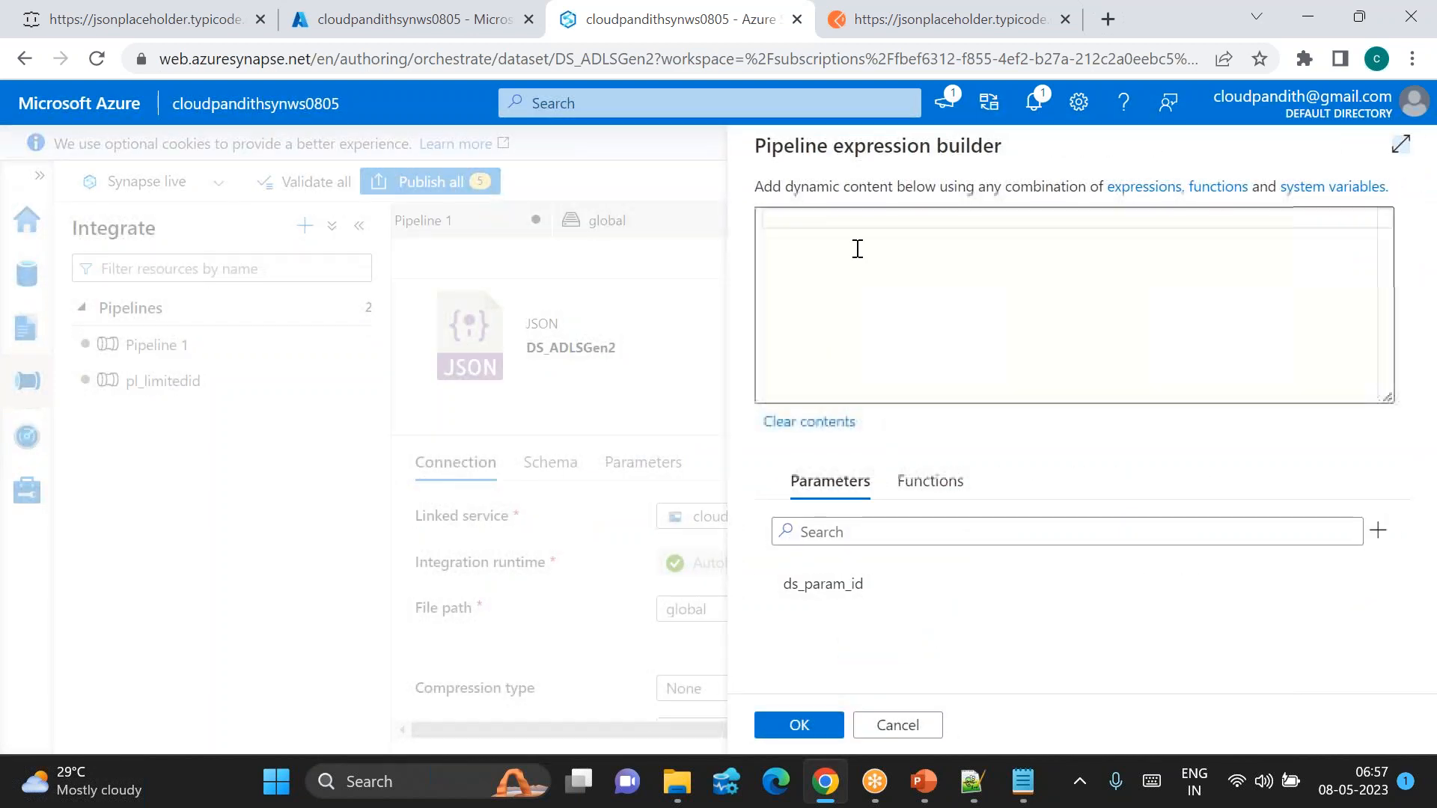
text(india/landing/userdata1)
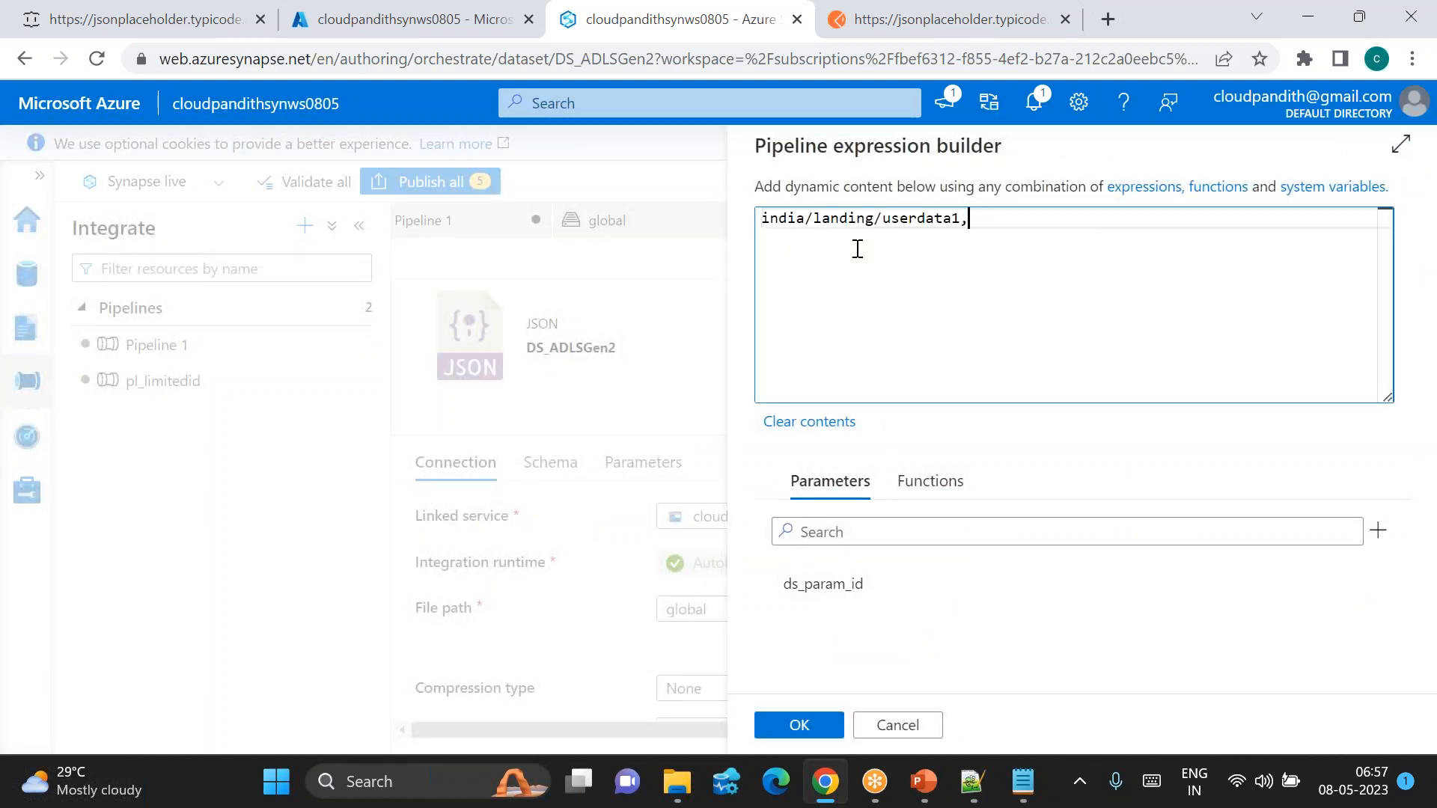
text(/)
text(')
text(@concat()
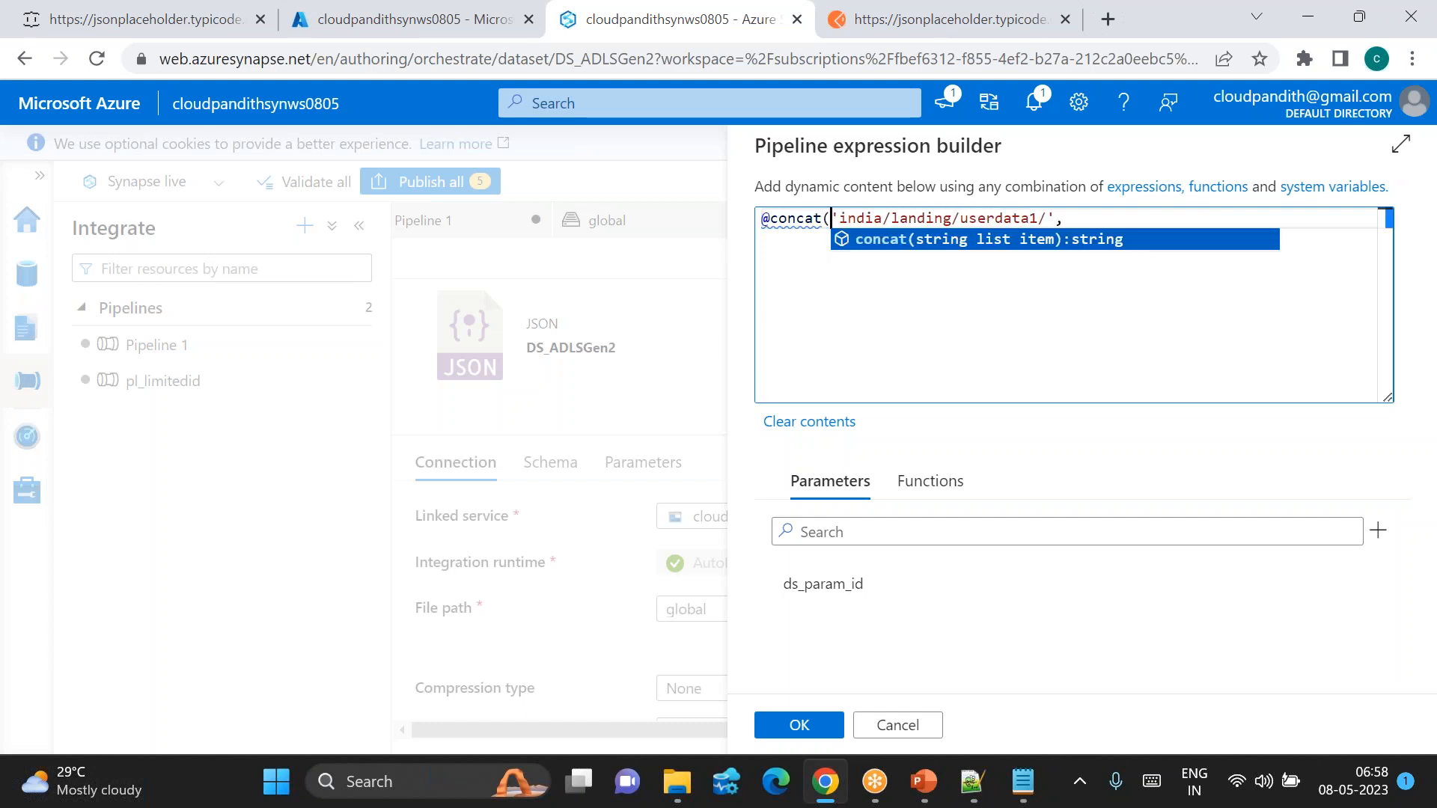
key(End)
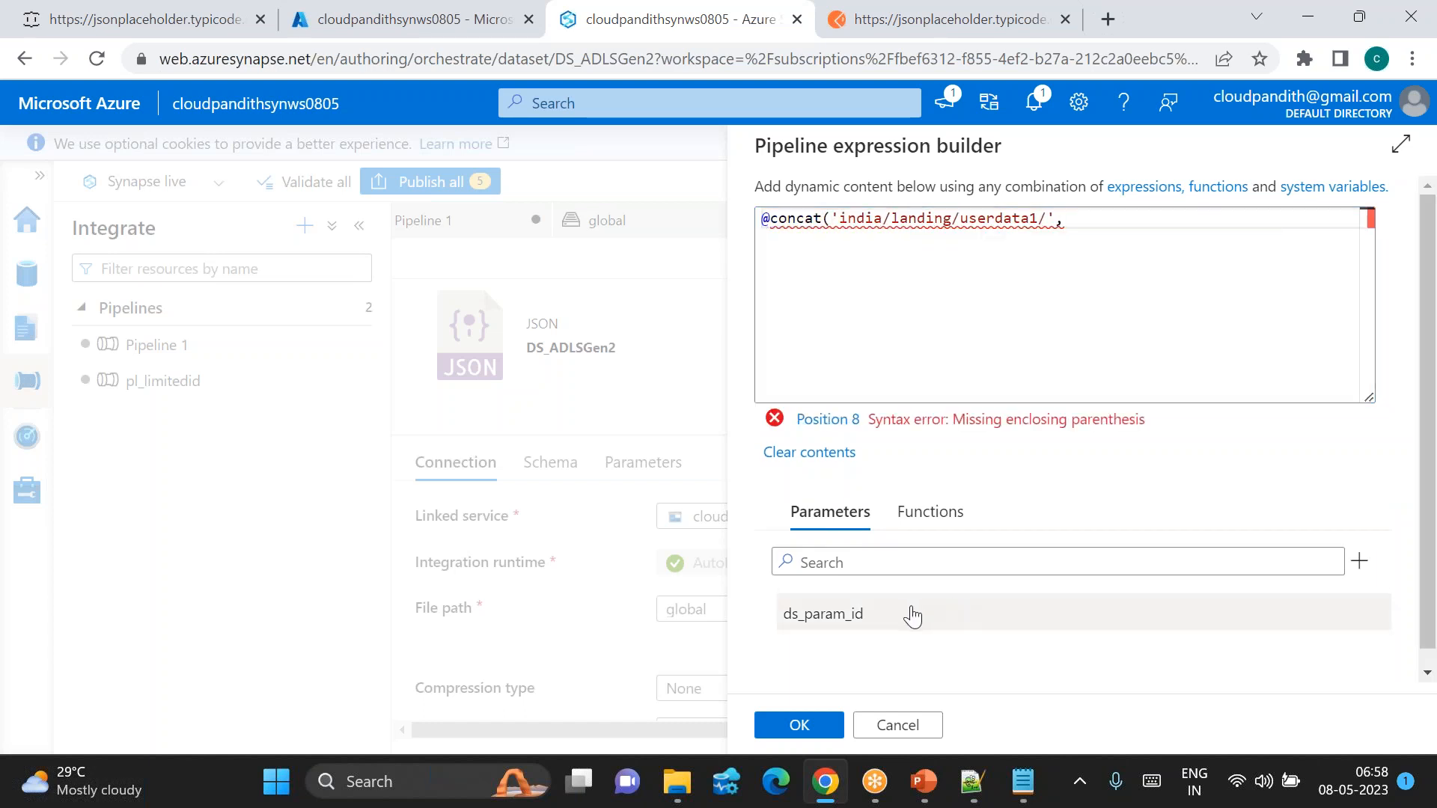
click(909, 614)
click(1272, 217)
text().ds_param_id))
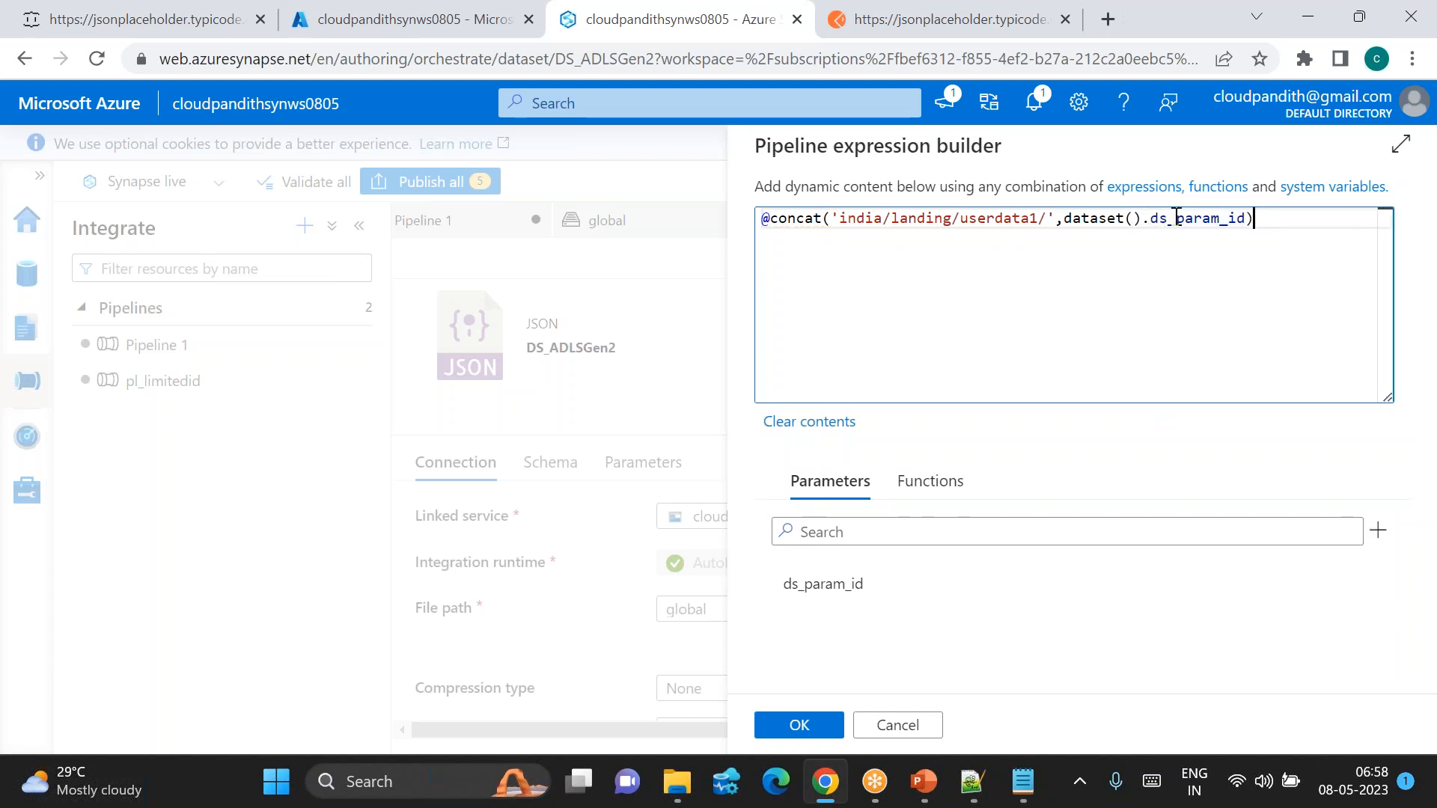
double_click(1177, 217)
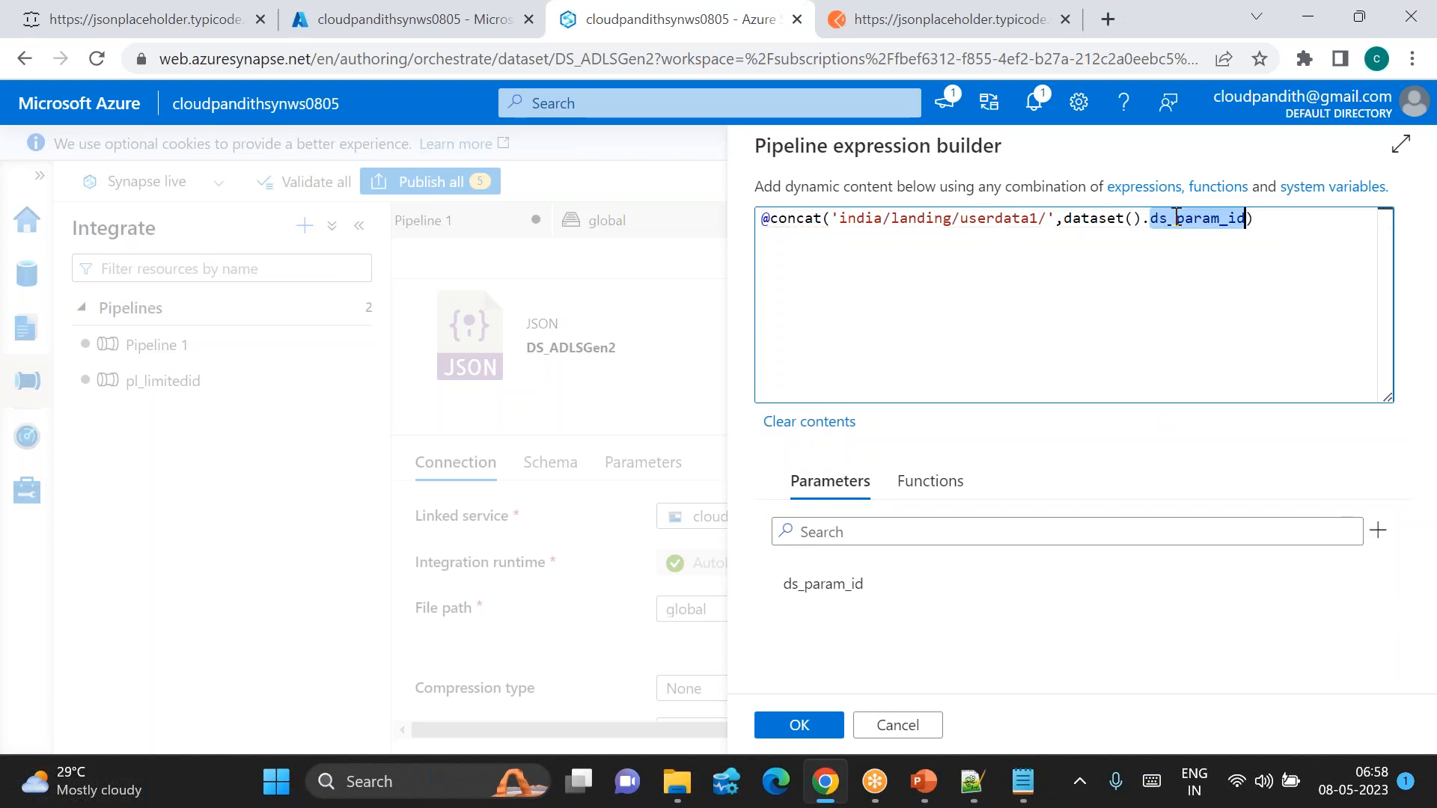
click(799, 725)
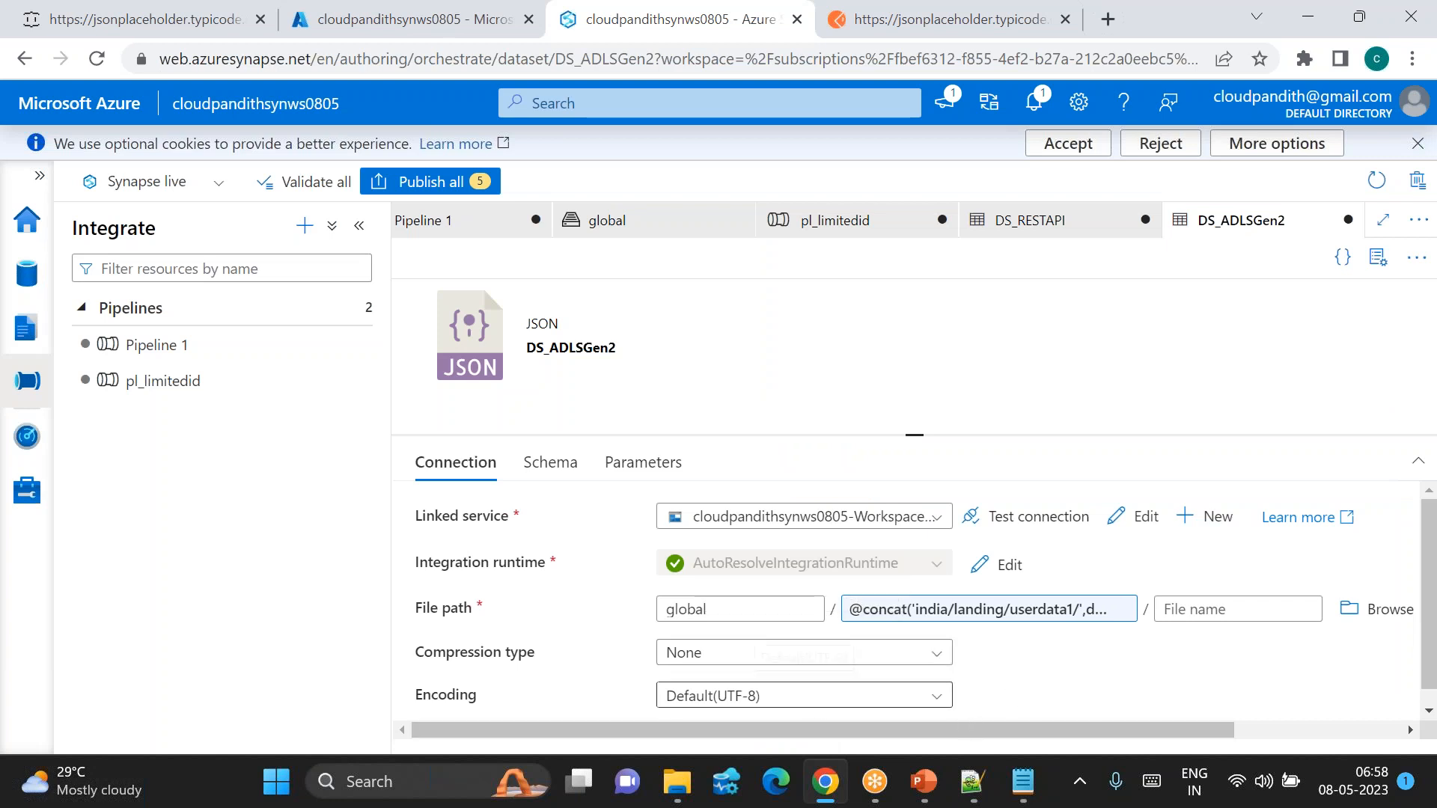
click(868, 223)
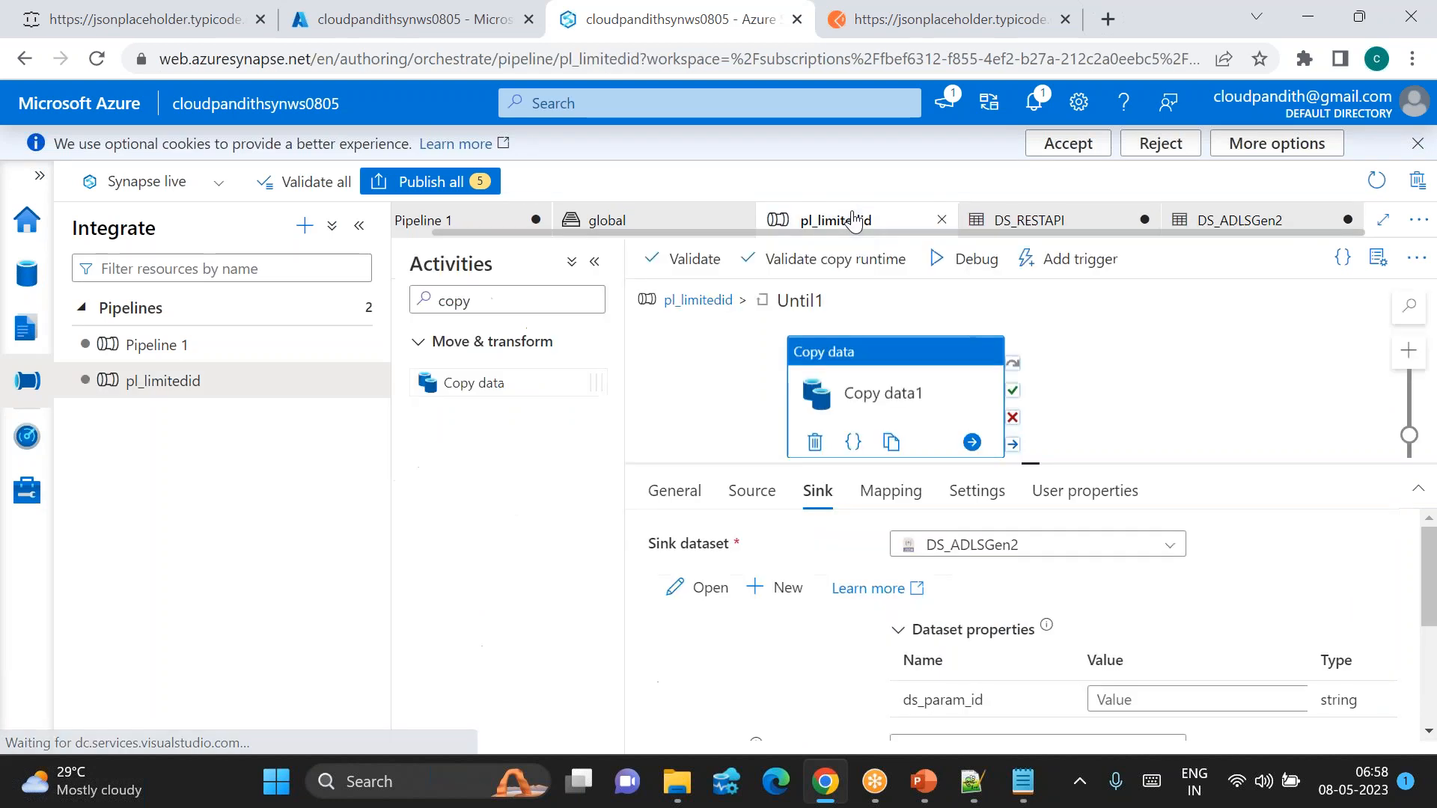
click(1108, 698)
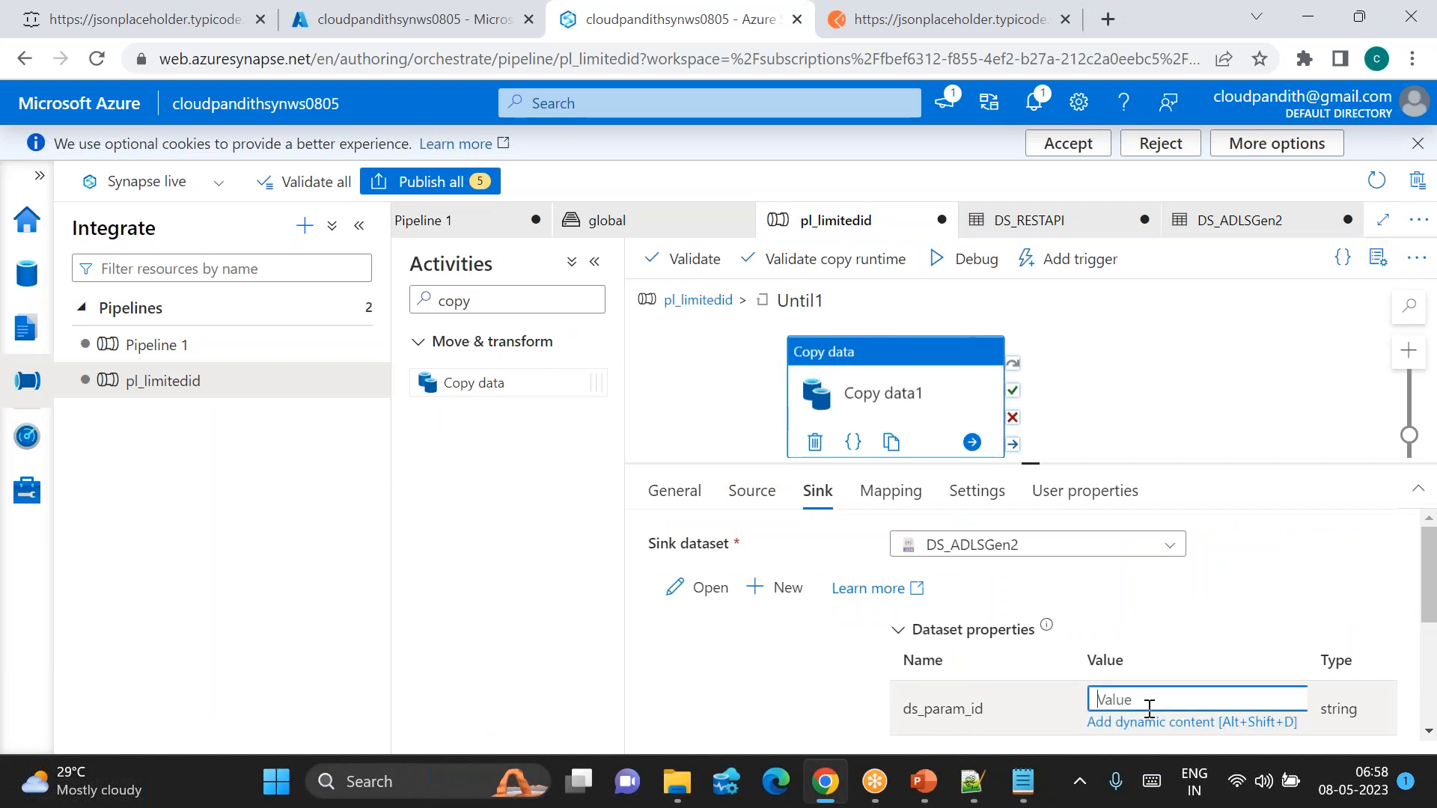
click(1137, 723)
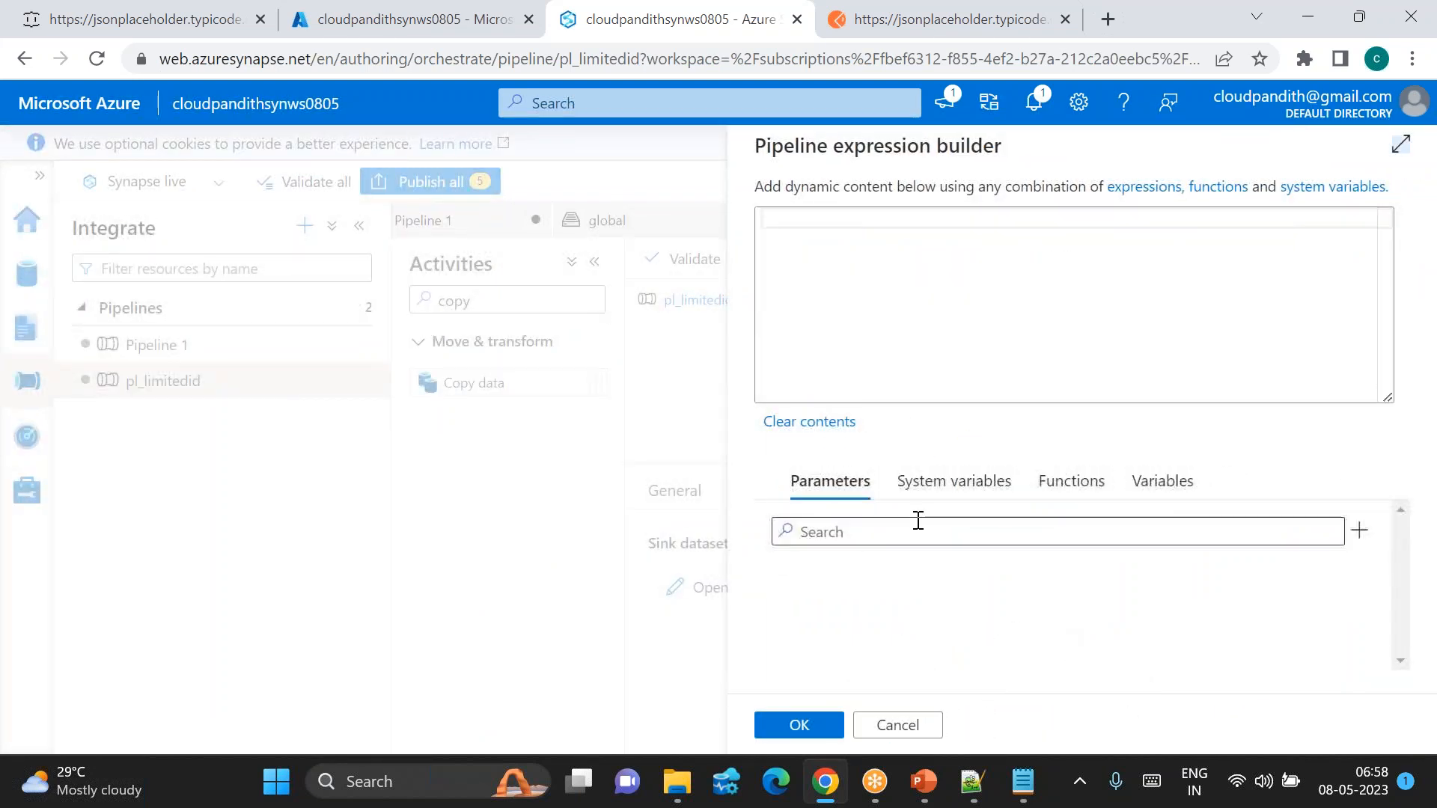
click(1137, 482)
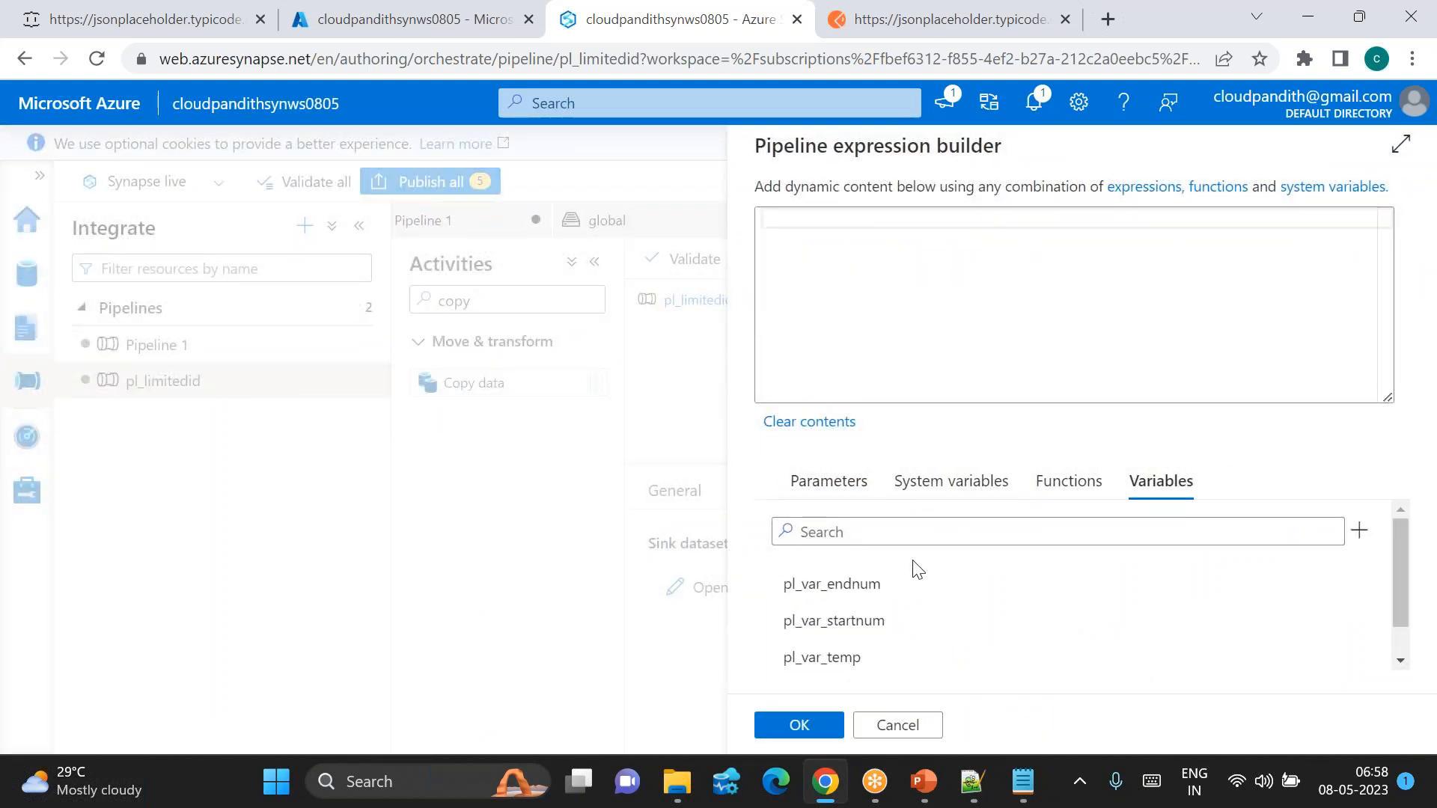
click(853, 622)
click(804, 725)
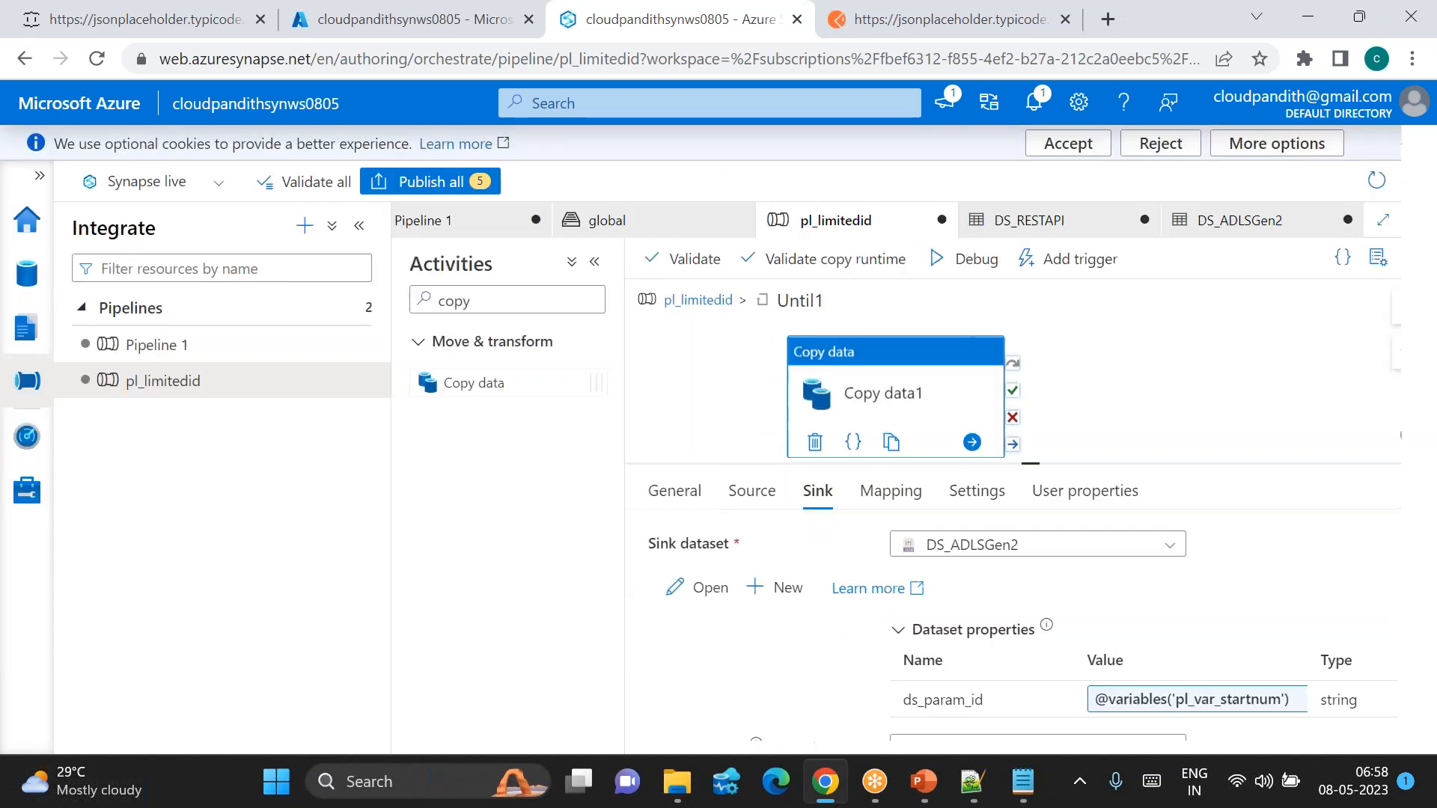
drag(892, 375, 830, 370)
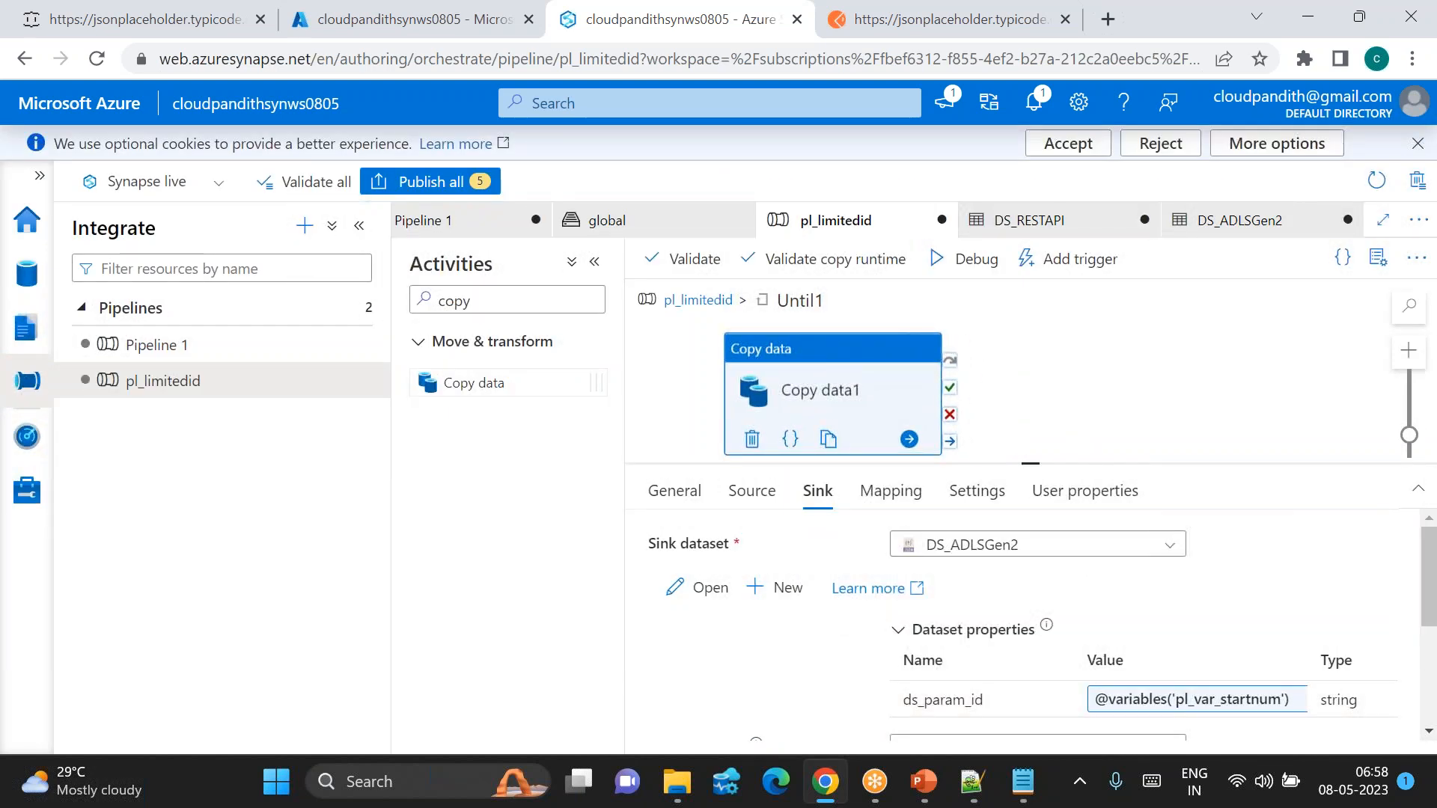
drag(489, 300, 412, 312)
Step: Add an If Condition activity to Until1, running after Copy data1 succeeds
key(BackSpace)
text(if)
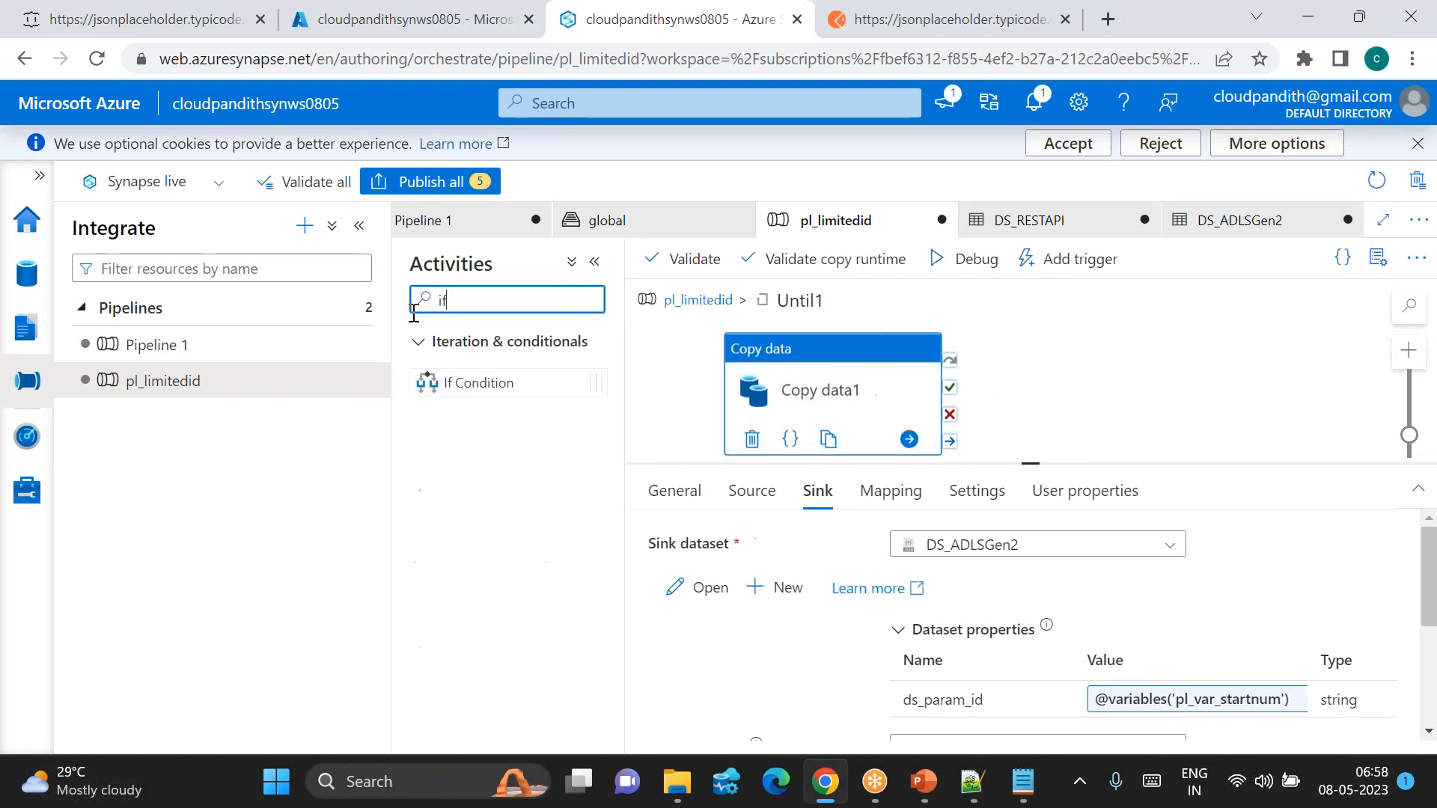
drag(468, 382, 1071, 398)
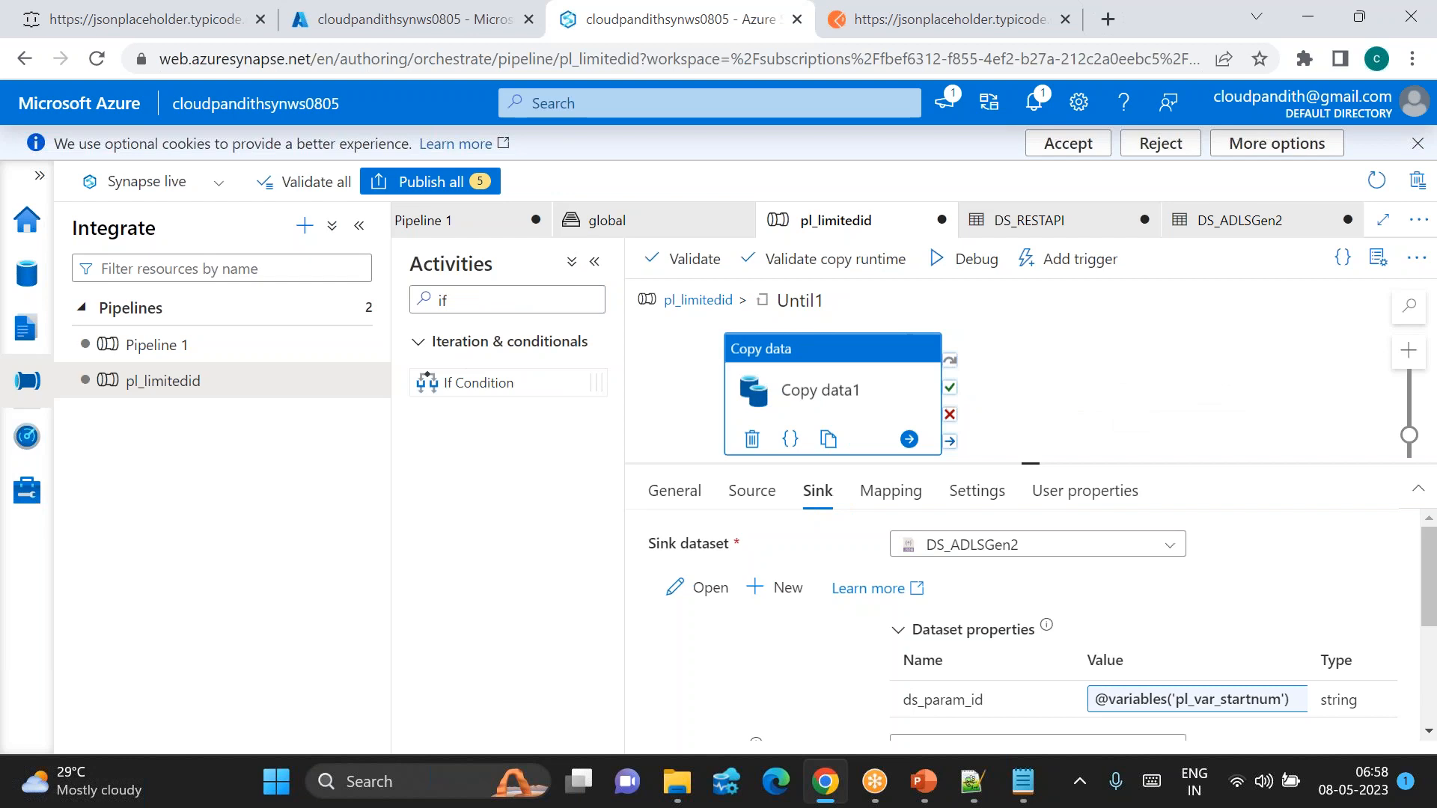
drag(949, 406, 1103, 389)
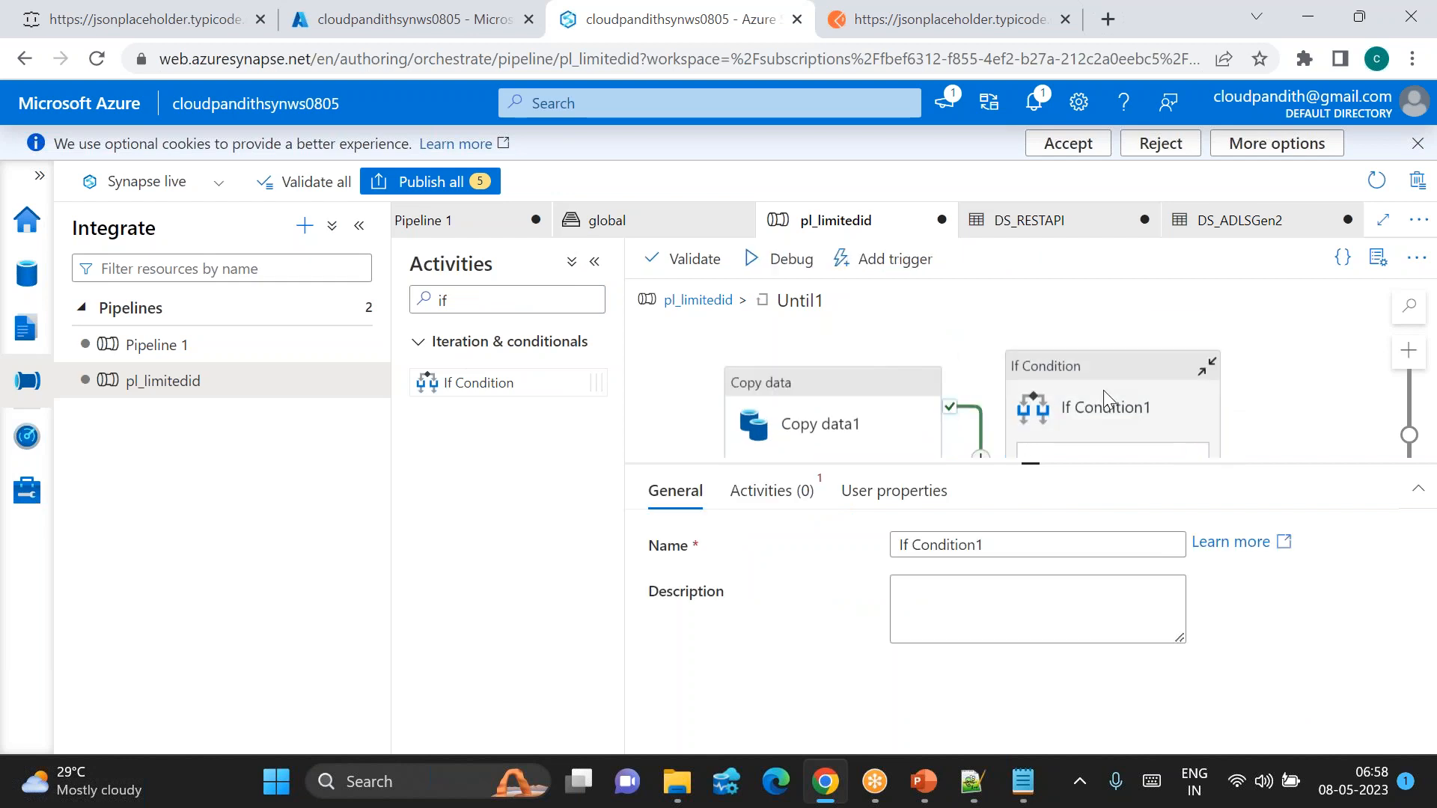
click(1108, 398)
click(771, 490)
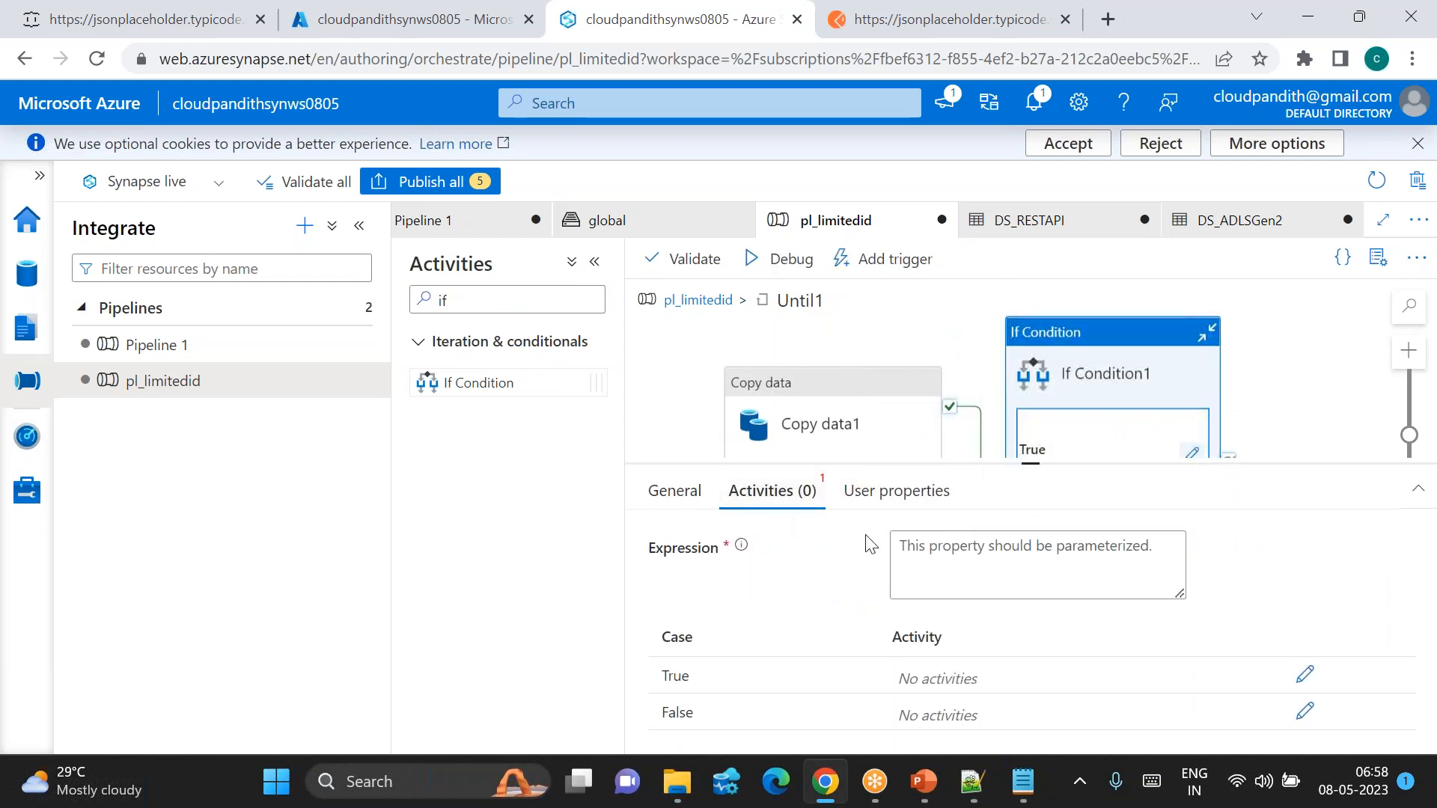
click(989, 557)
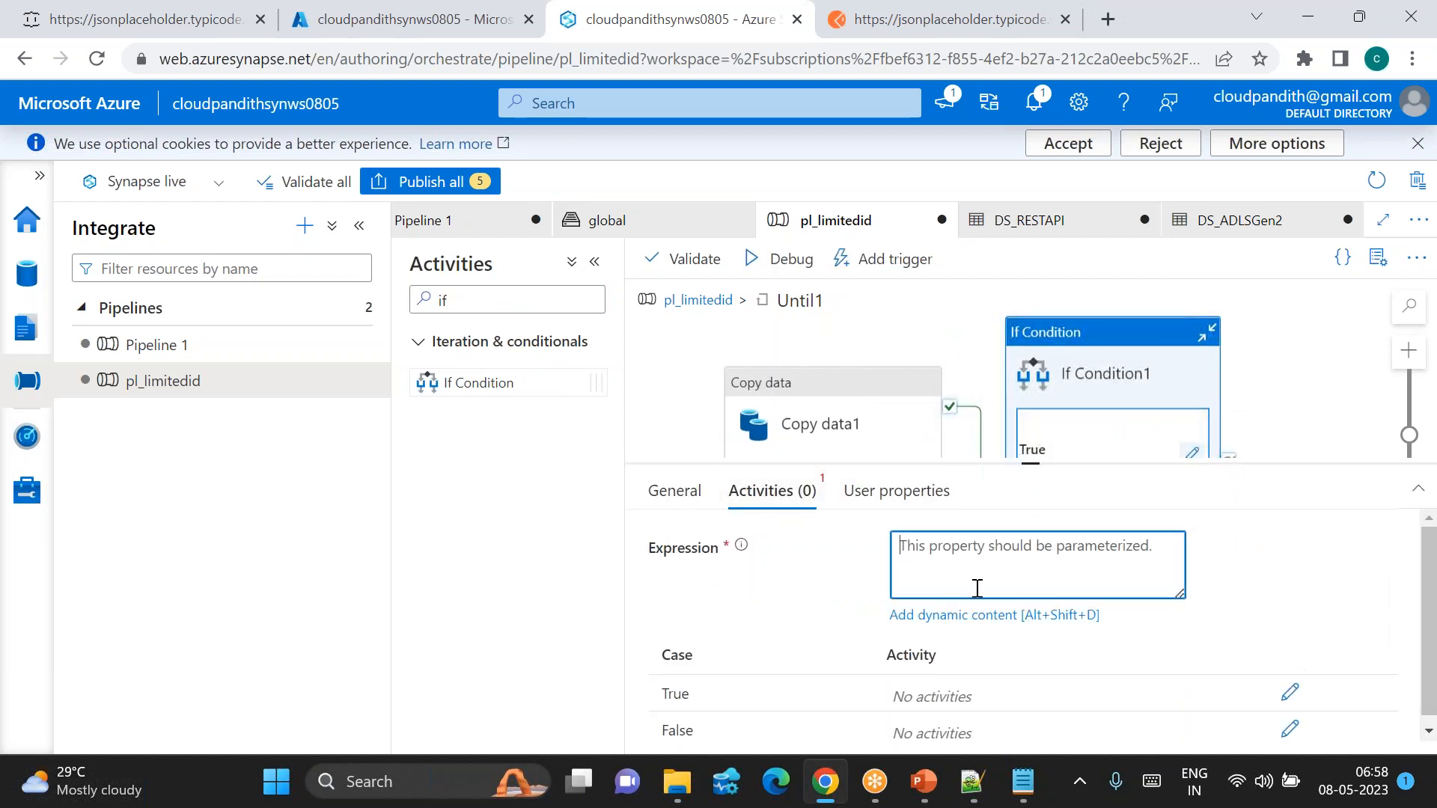
click(946, 616)
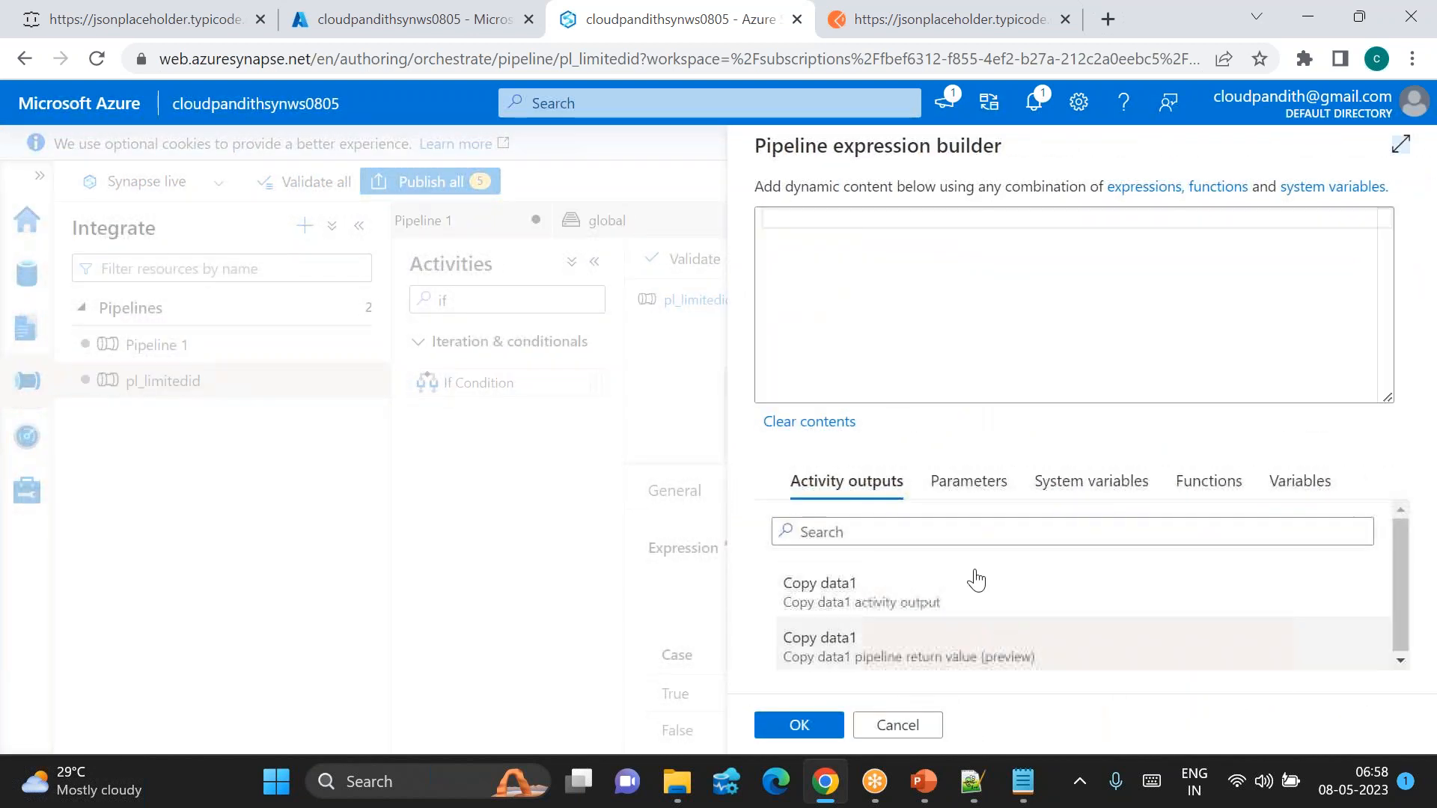
click(1284, 488)
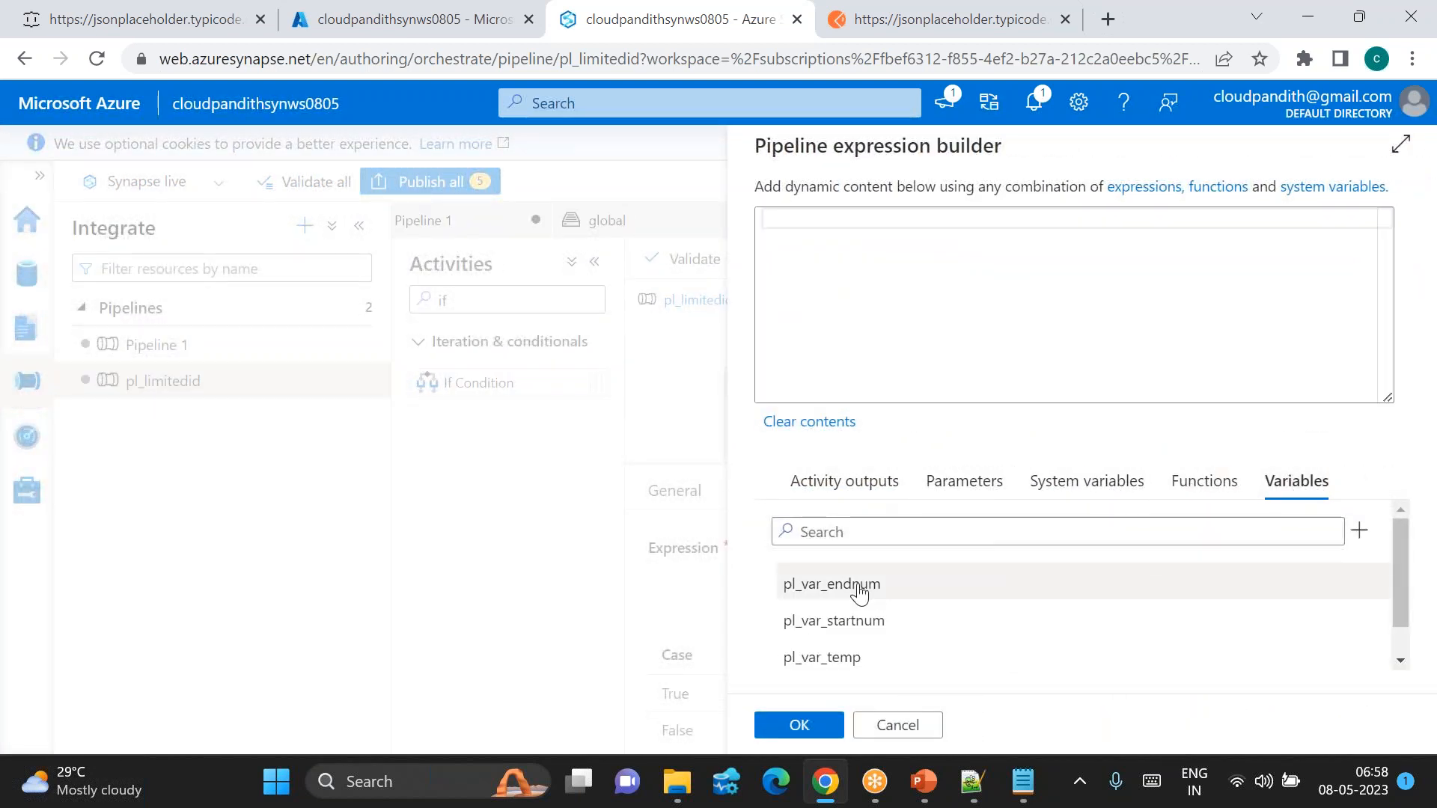
click(832, 620)
click(775, 220)
text(equals()
key(End)
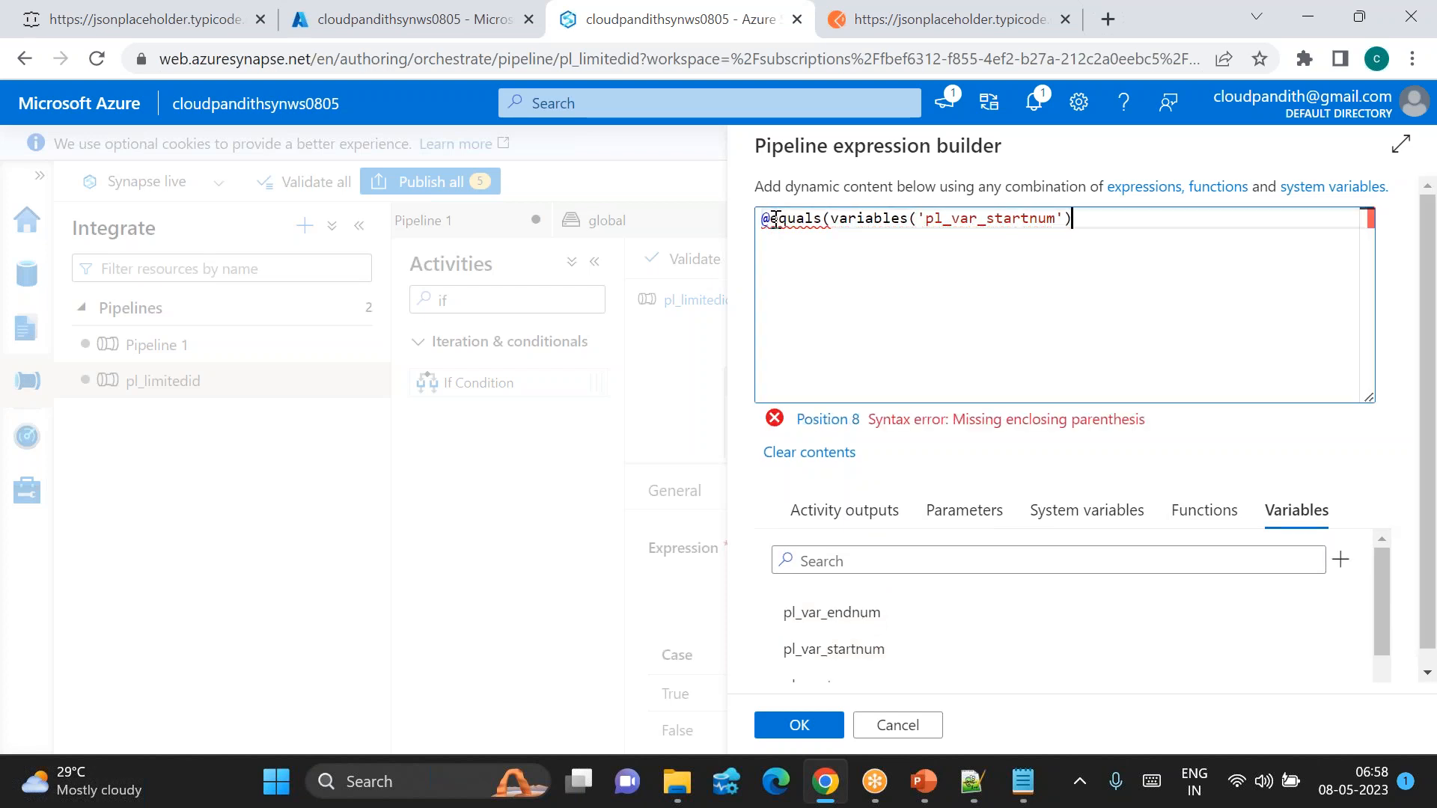
text(,)
click(831, 614)
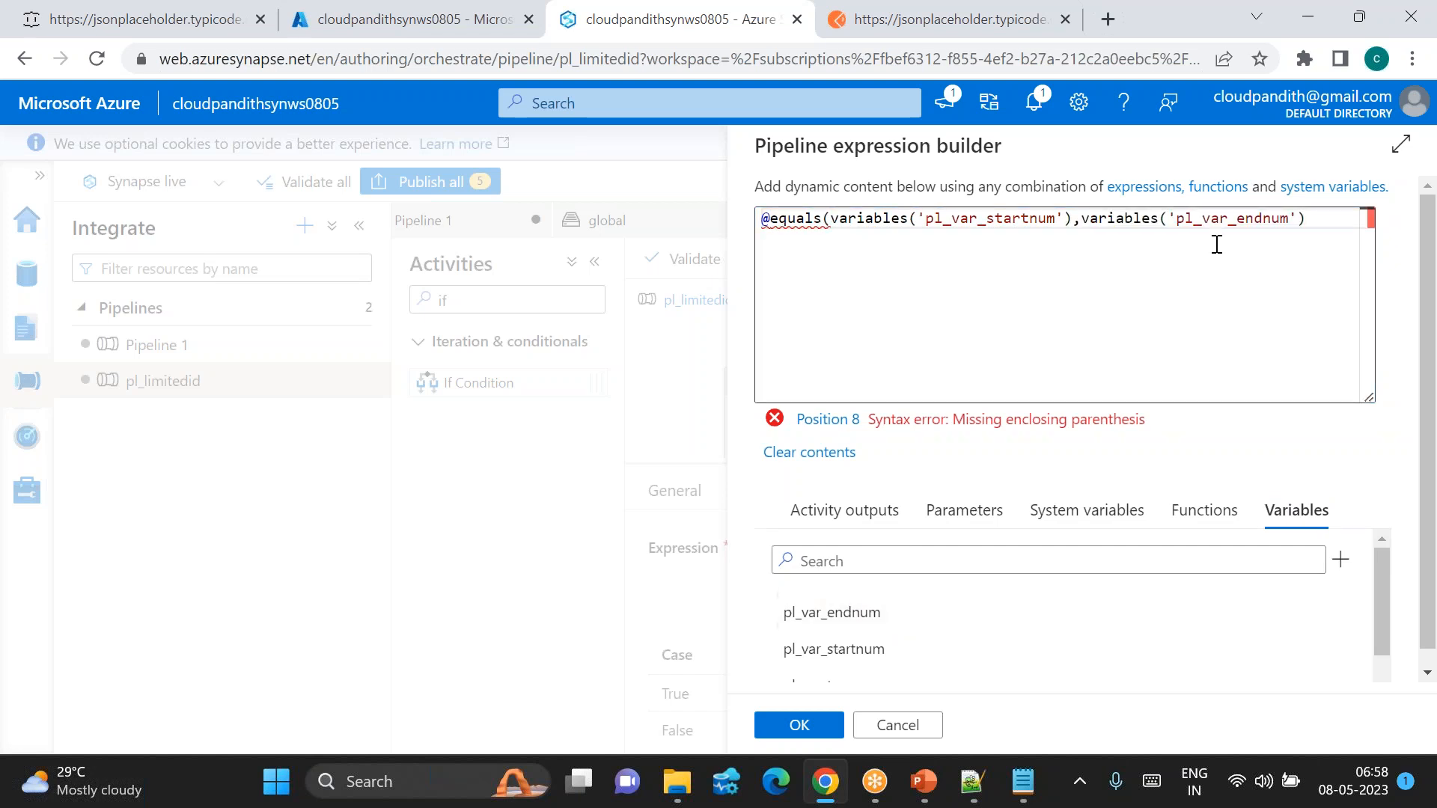
click(1330, 216)
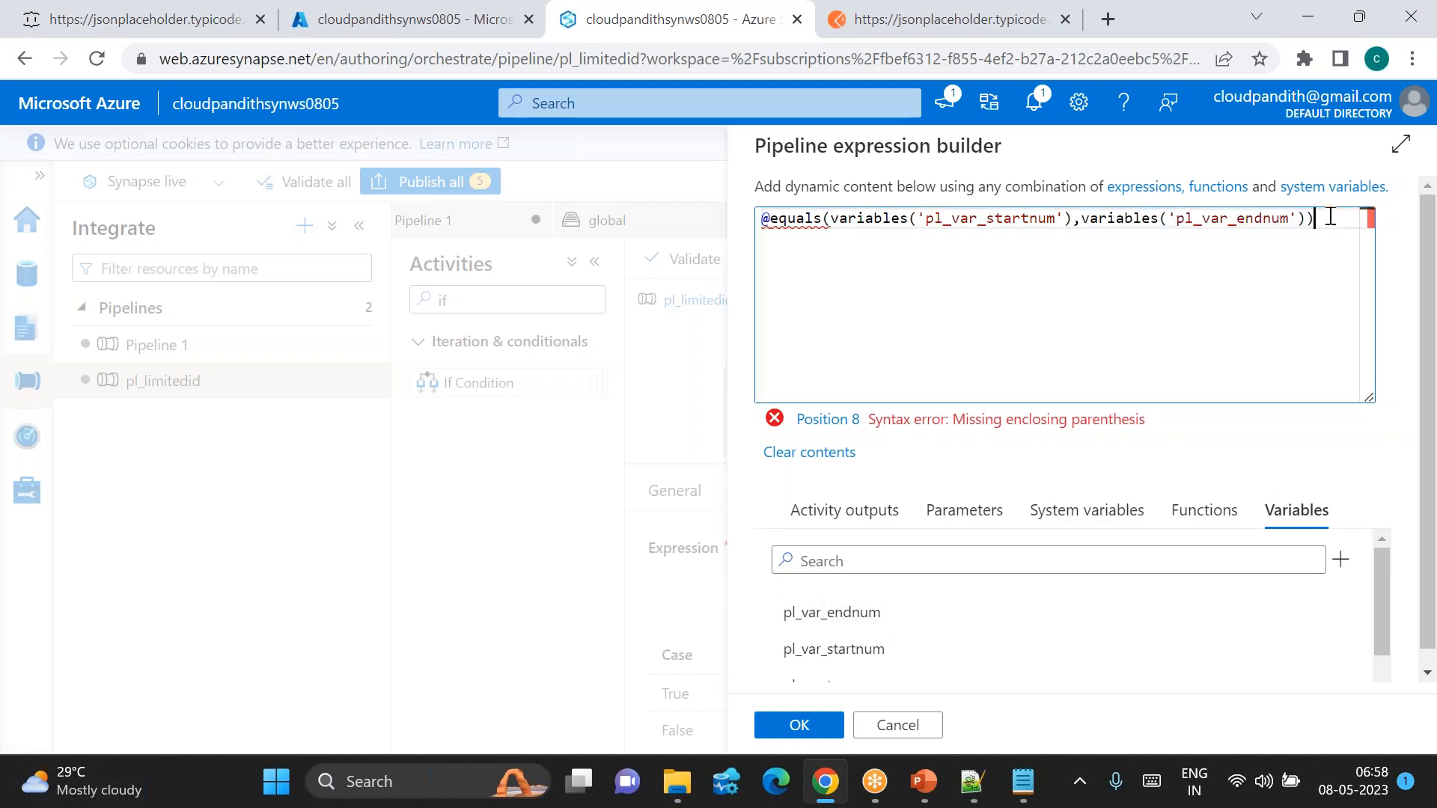
click(808, 726)
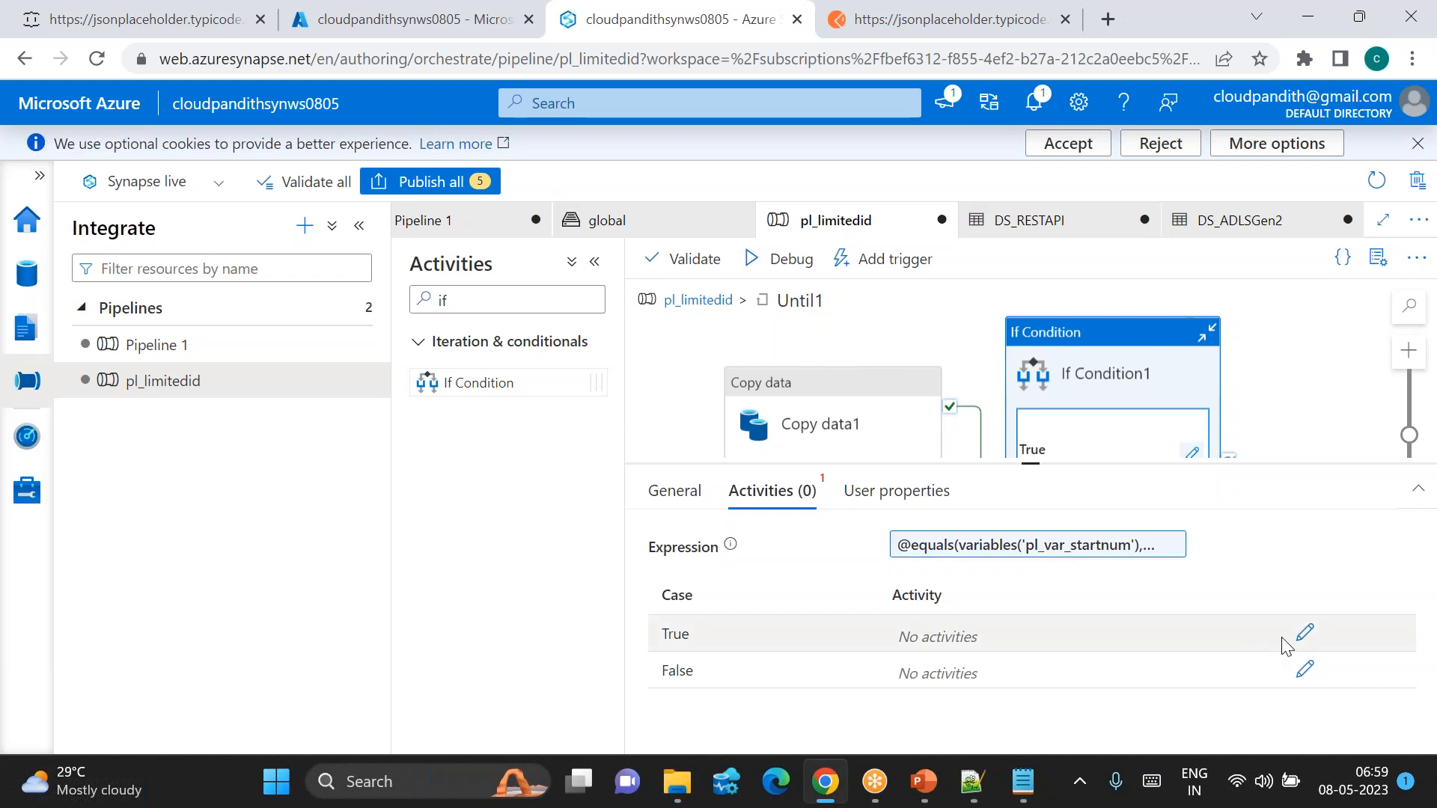
Step: Add Set variable1 to the True branch, setting pl_var_untflag to true
click(1306, 637)
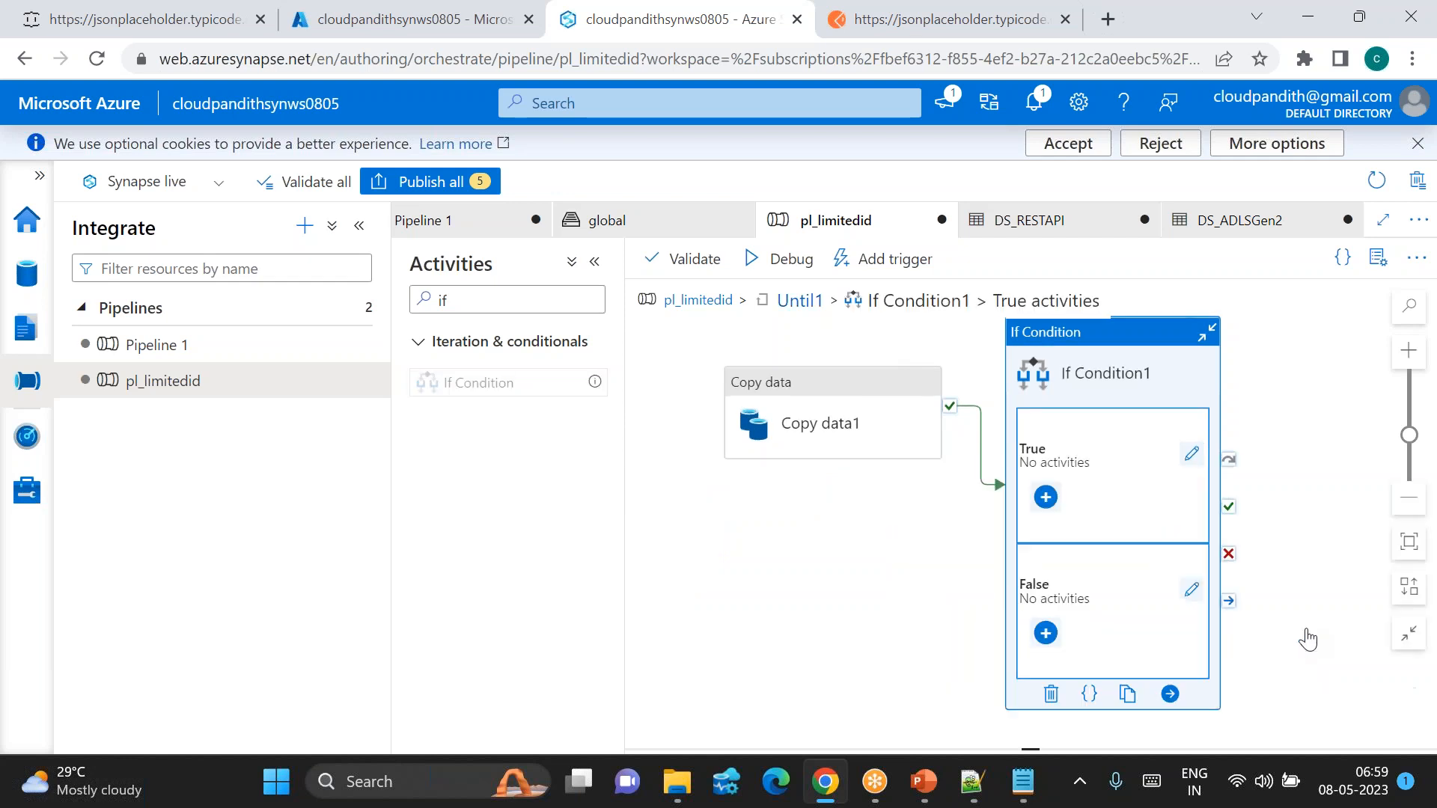
click(497, 303)
drag(496, 309, 418, 300)
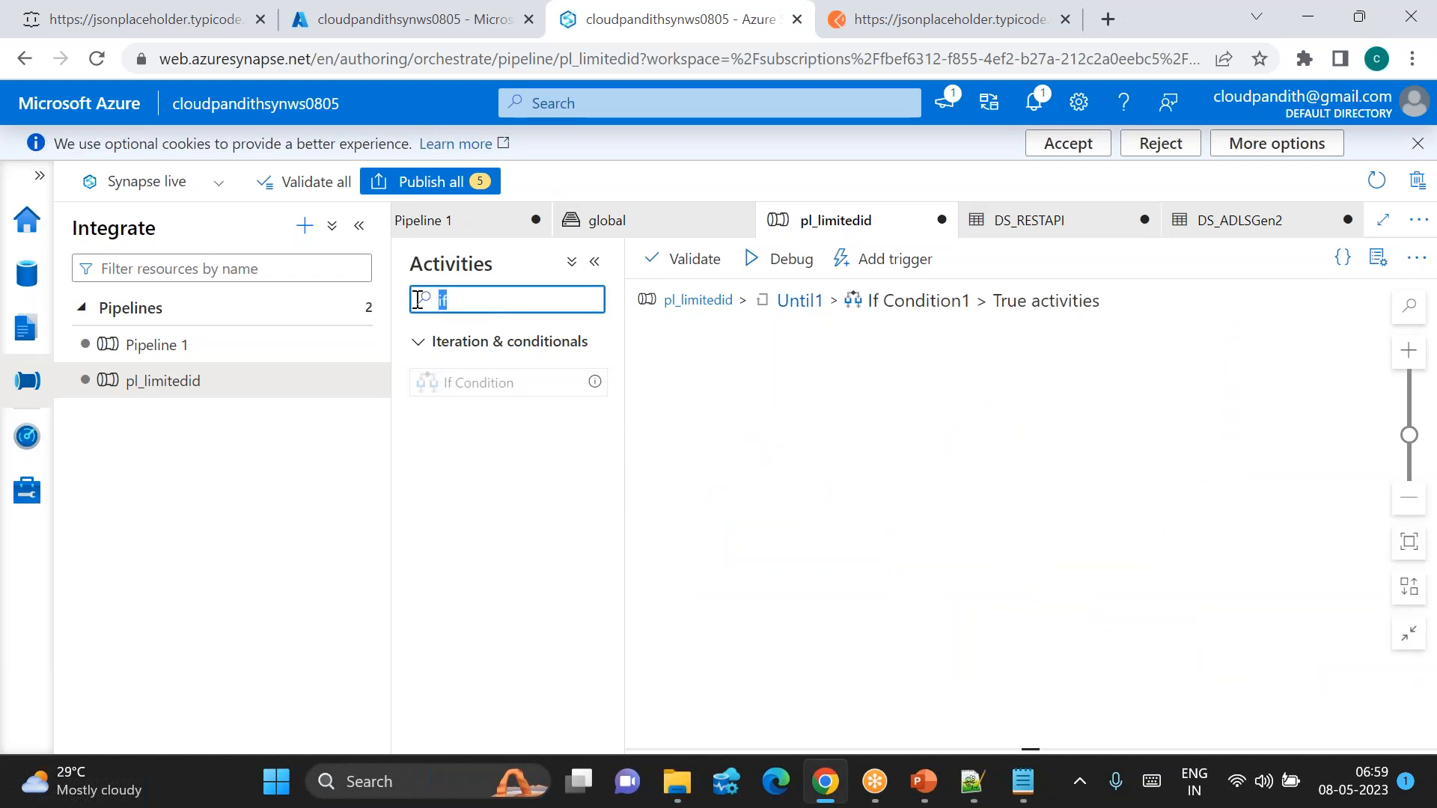
key(BackSpace)
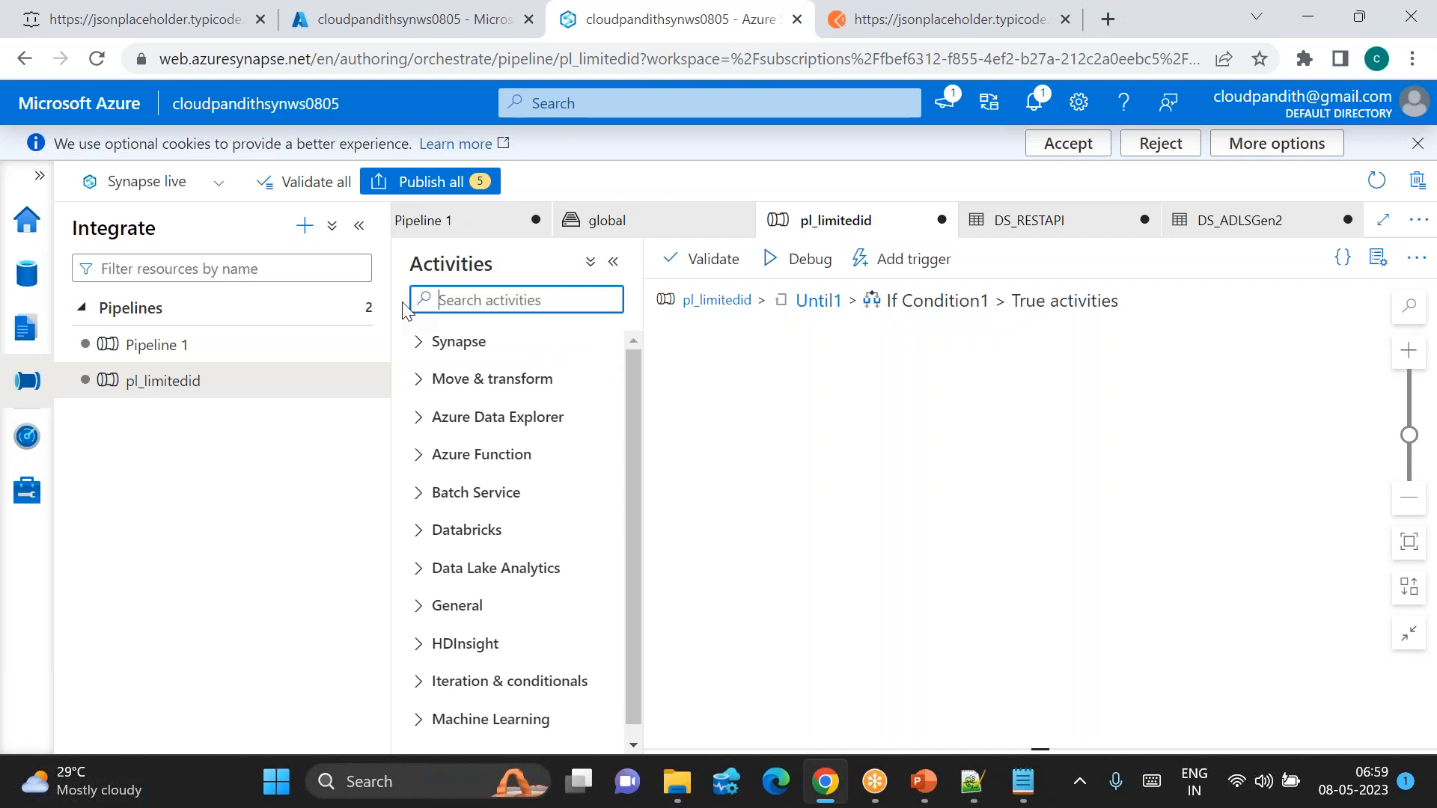
text(set)
drag(481, 382, 996, 417)
click(757, 491)
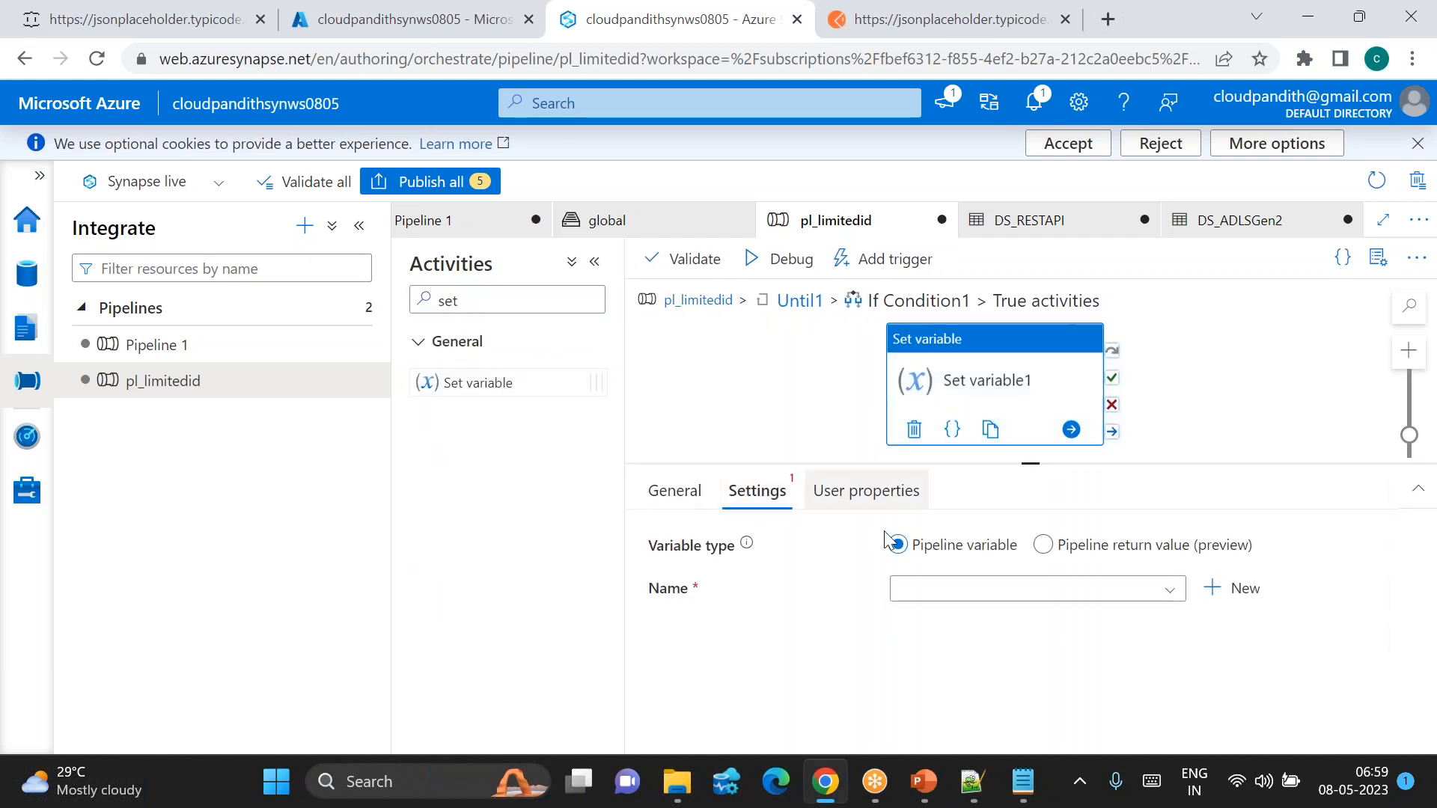
click(975, 592)
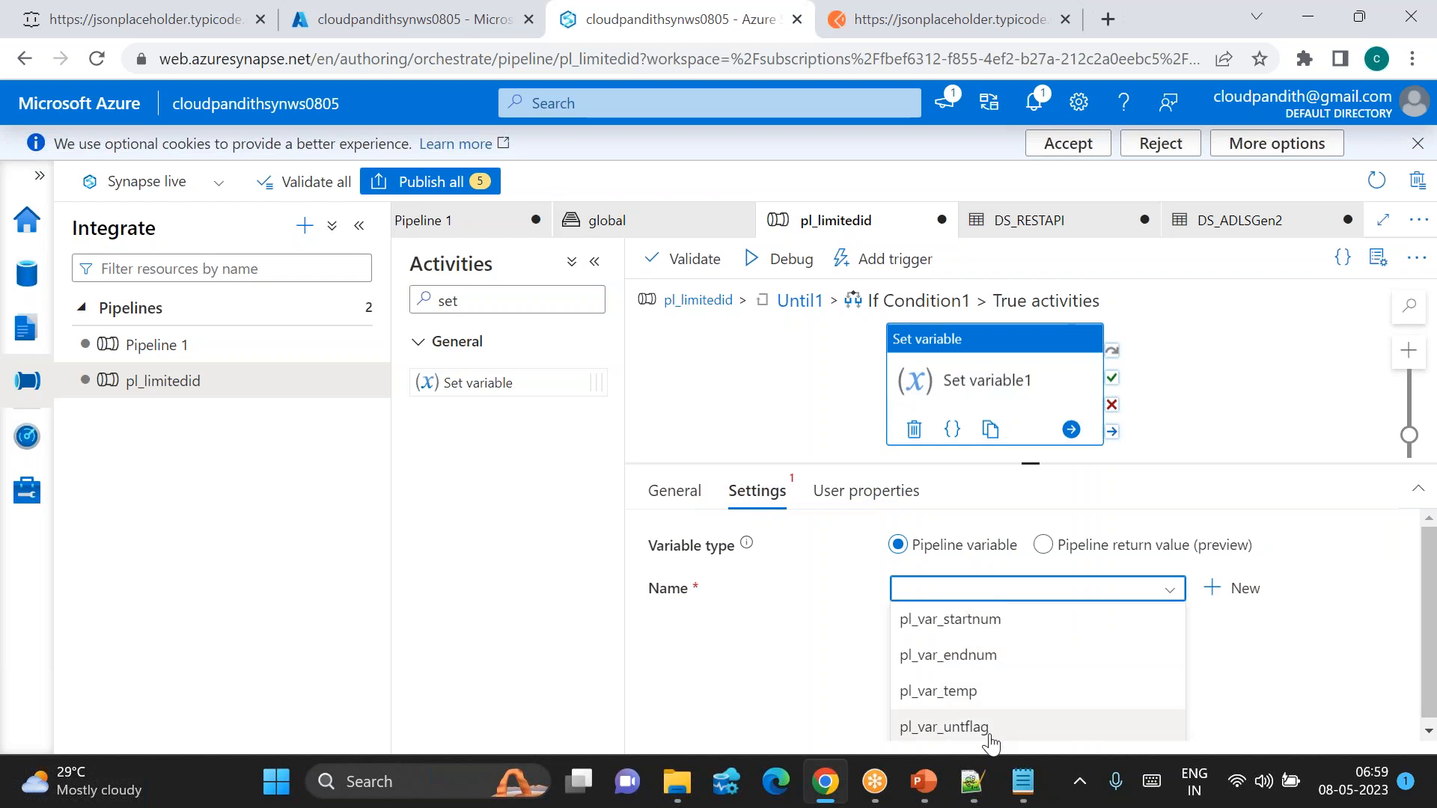
click(982, 727)
click(972, 649)
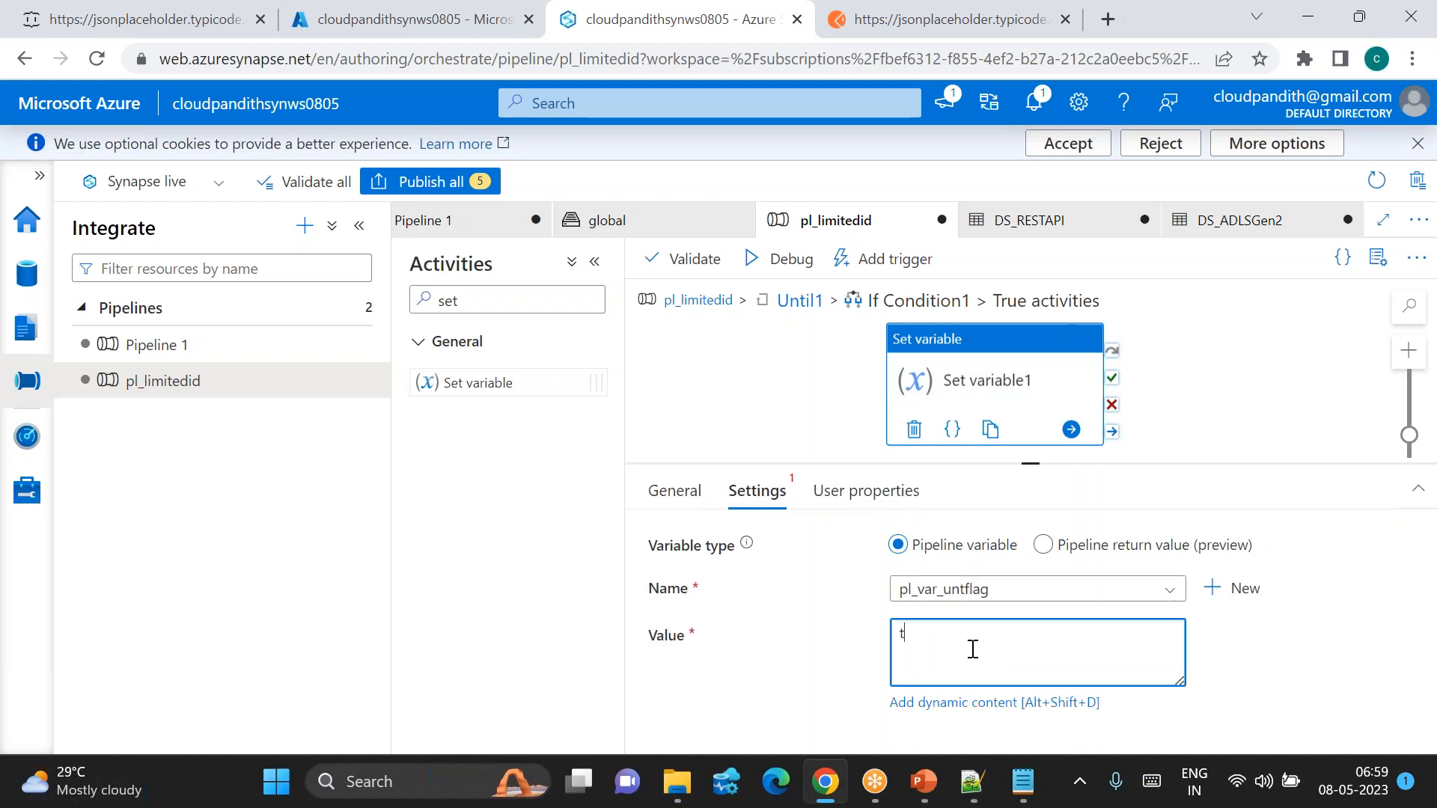
Step: Return to the Until1 canvas and open If Condition1's False branch
click(799, 300)
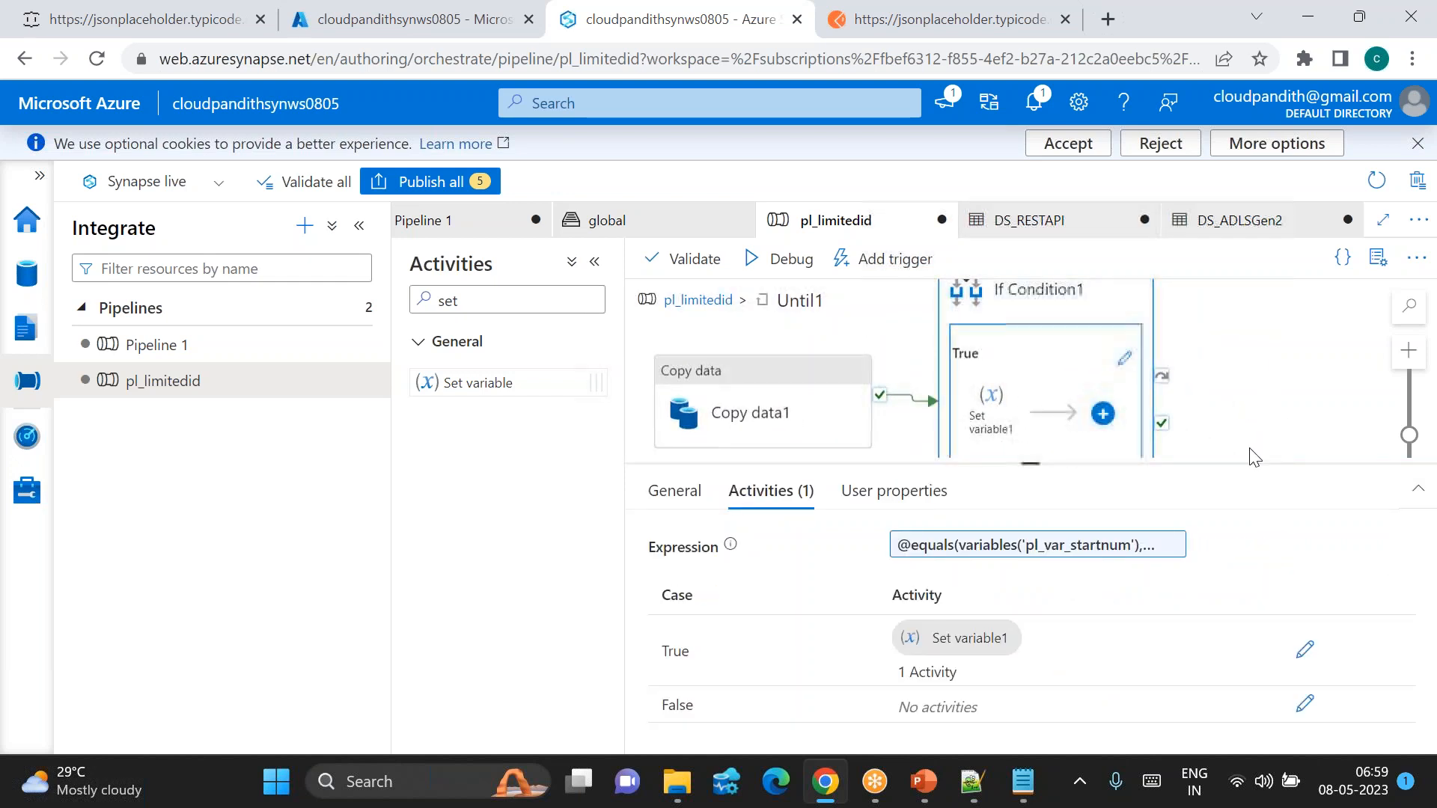
drag(1042, 464, 1081, 576)
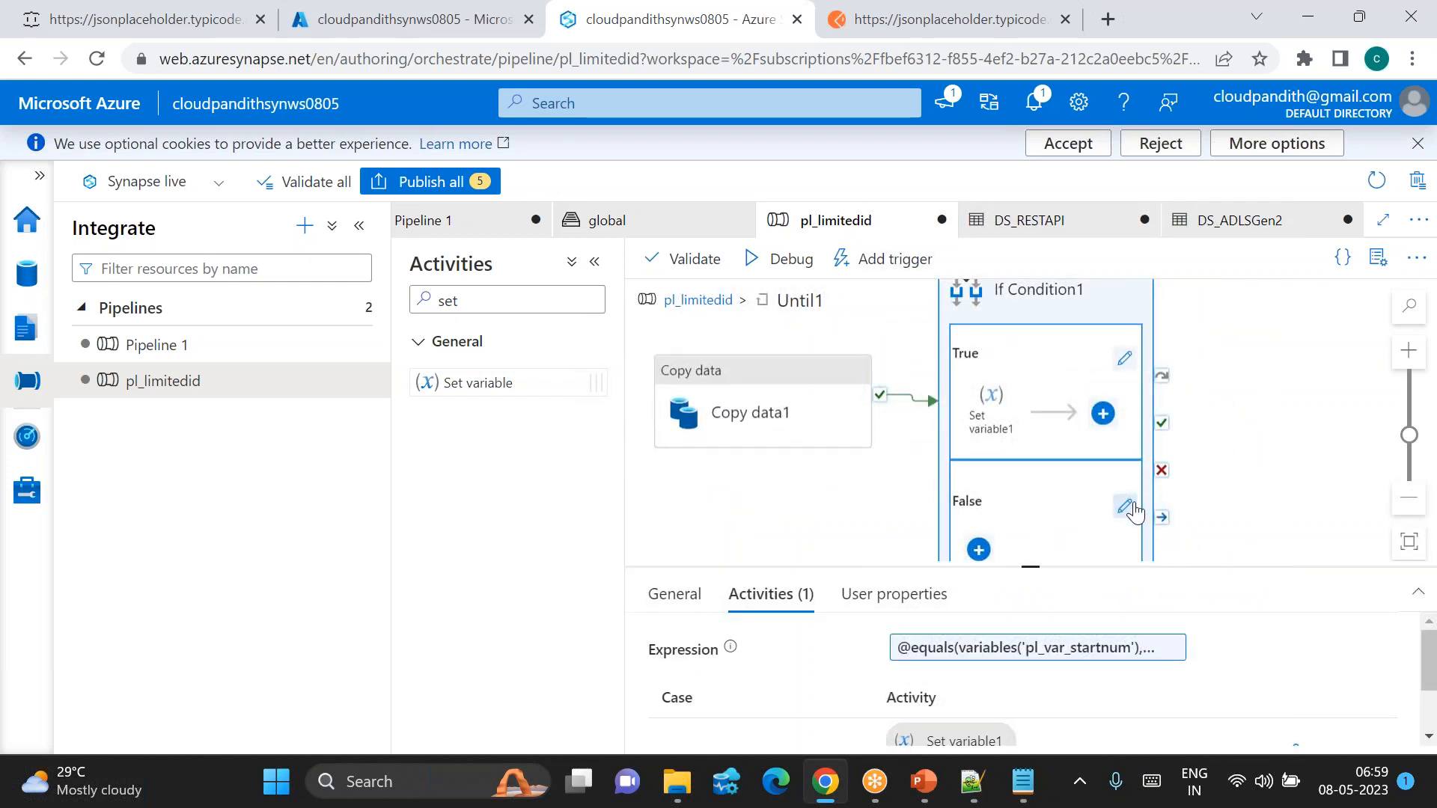
click(1124, 507)
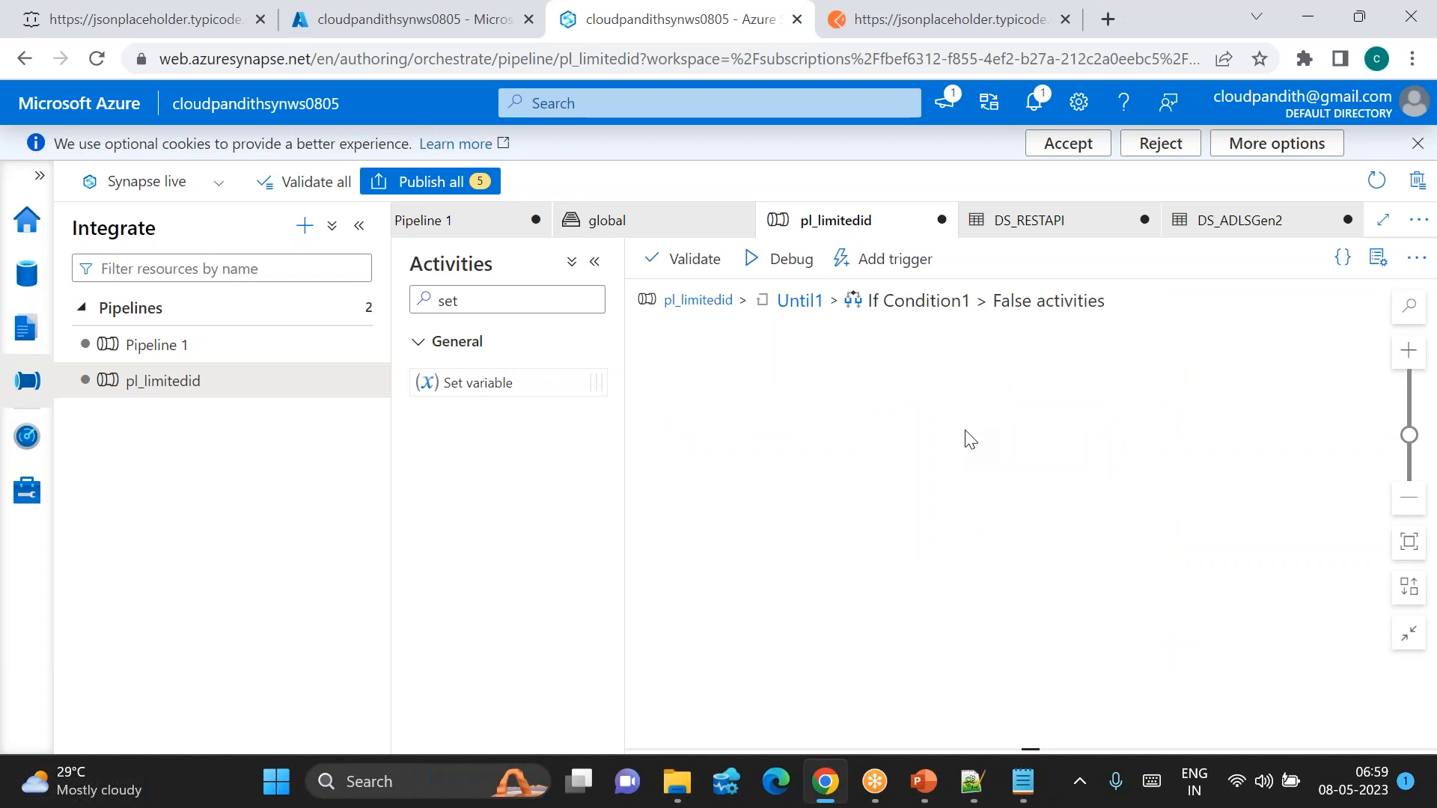
Step: Add Set variable2 to the False branch and open its settings
click(524, 305)
drag(483, 379, 926, 396)
drag(892, 376, 835, 451)
click(775, 599)
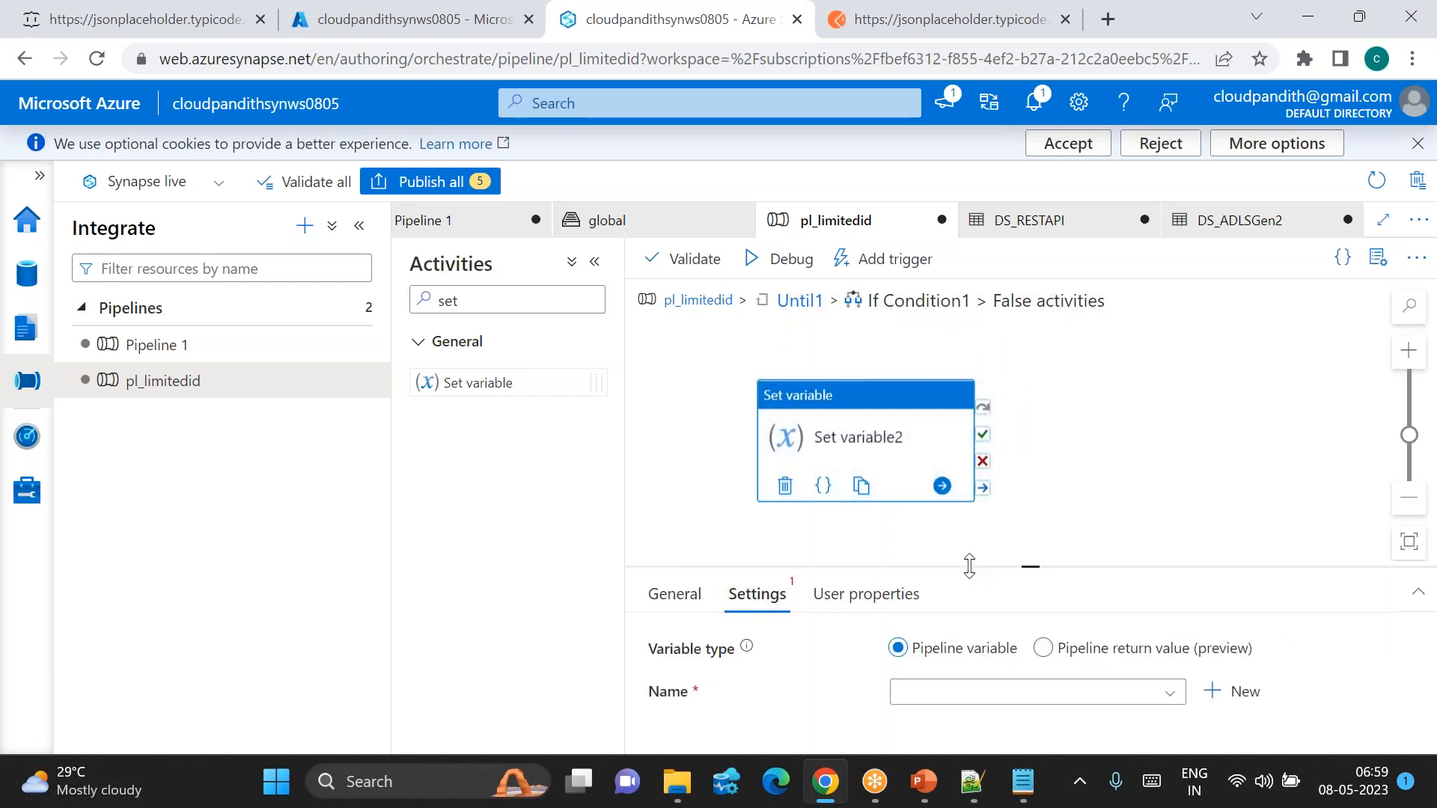
drag(1030, 567, 1031, 518)
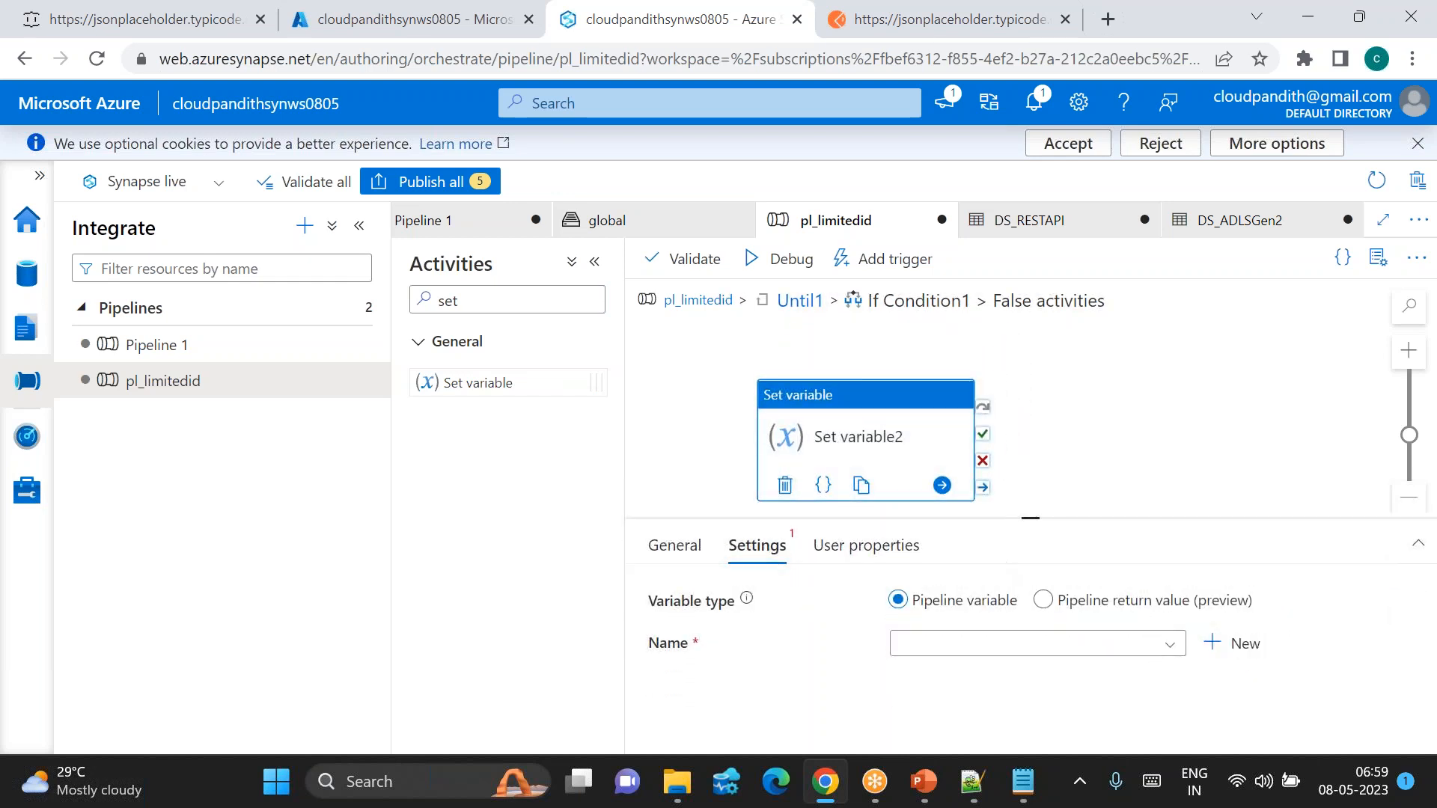
Step: Try assigning pl_var_startnum an add expression built from its own value plus 1
click(958, 642)
scroll(965, 733, up, 1)
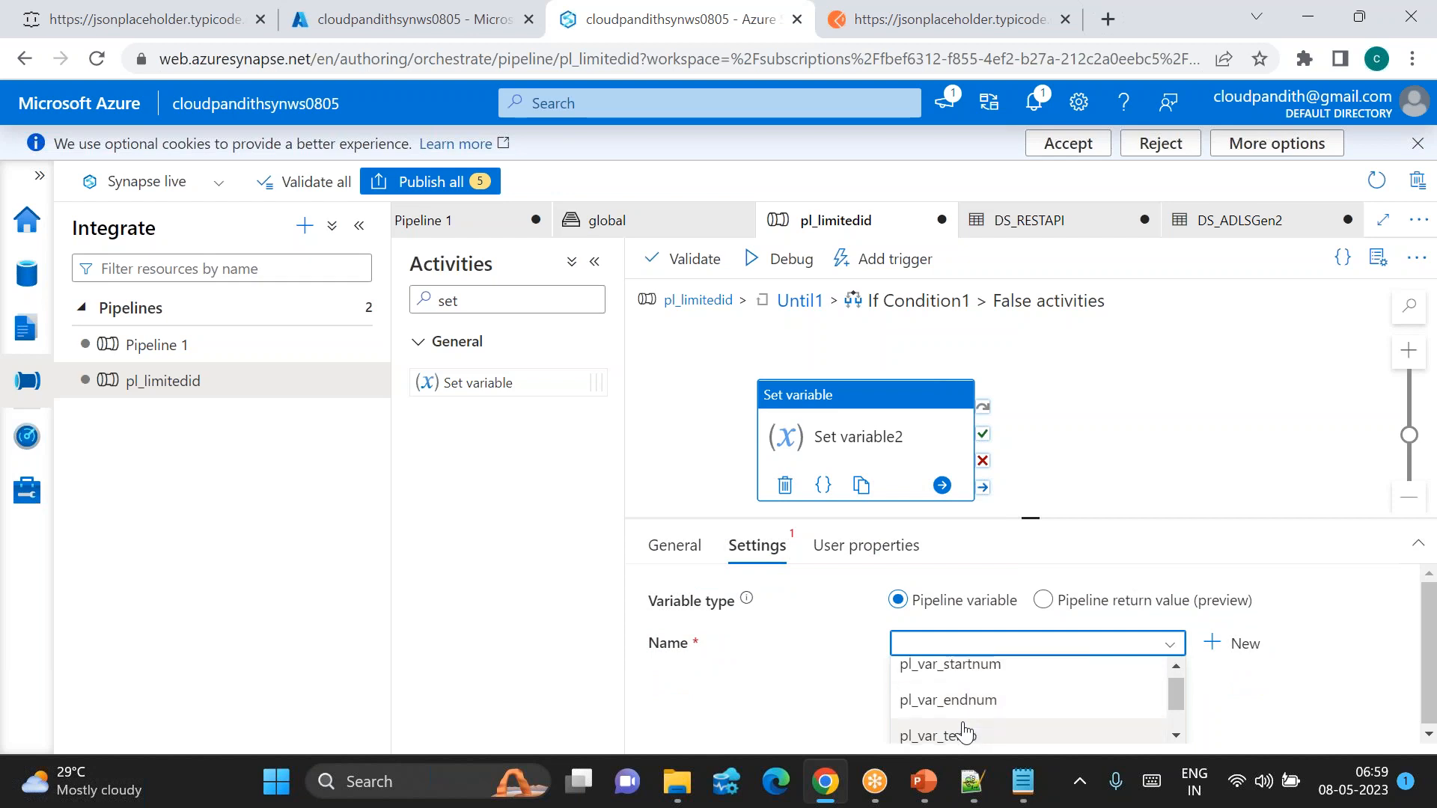
click(973, 669)
click(980, 707)
click(957, 725)
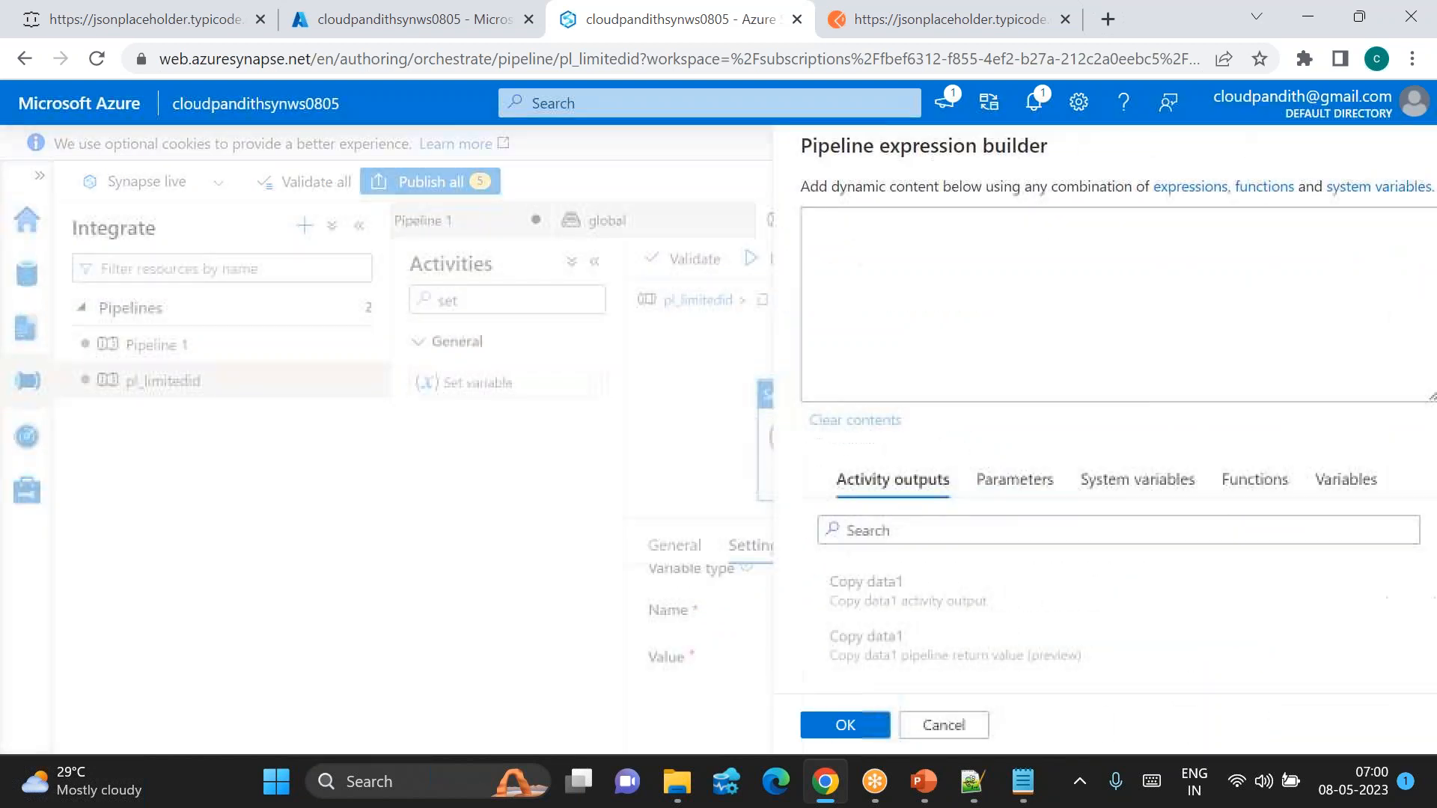
click(1208, 481)
click(1307, 499)
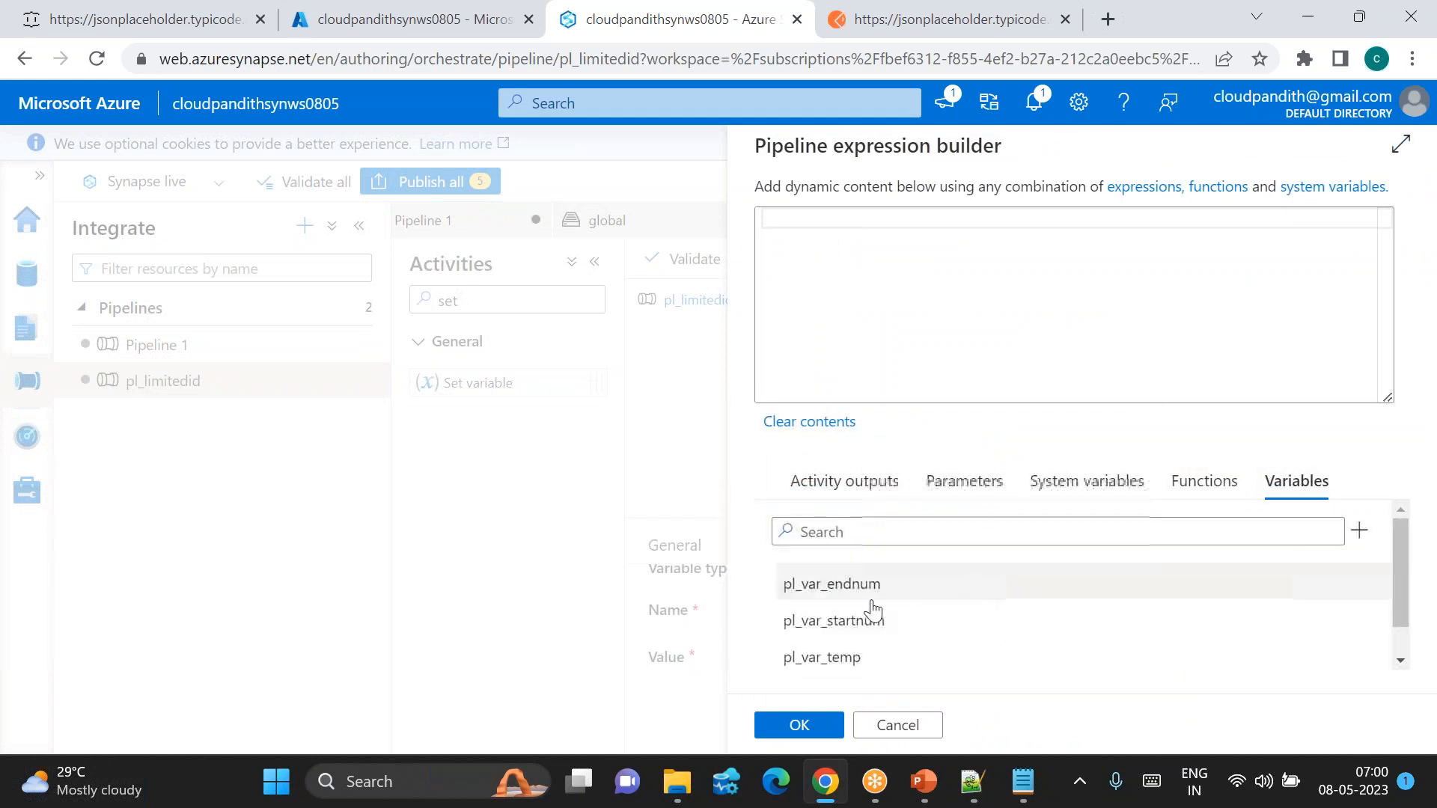
click(848, 625)
click(1049, 222)
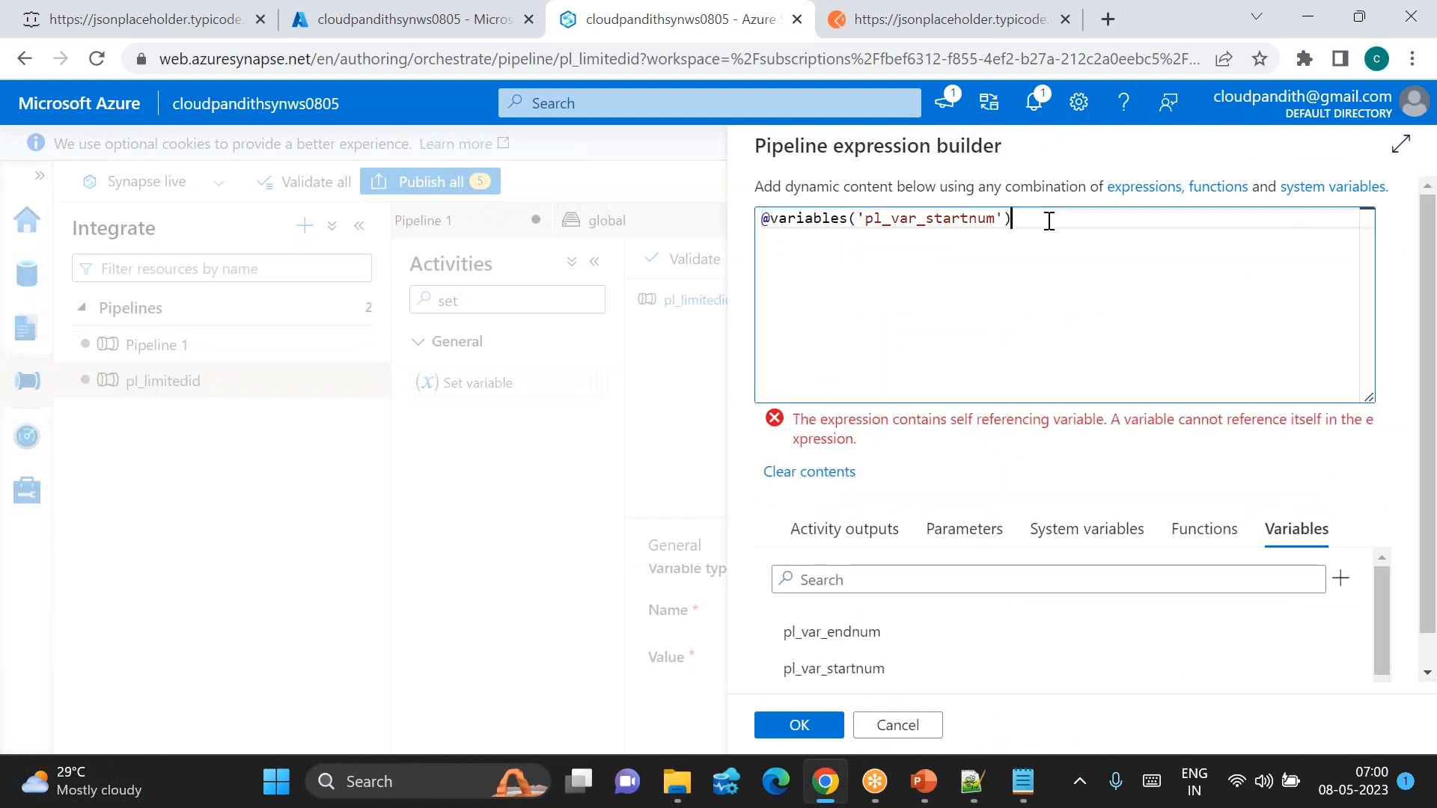
text(,1)
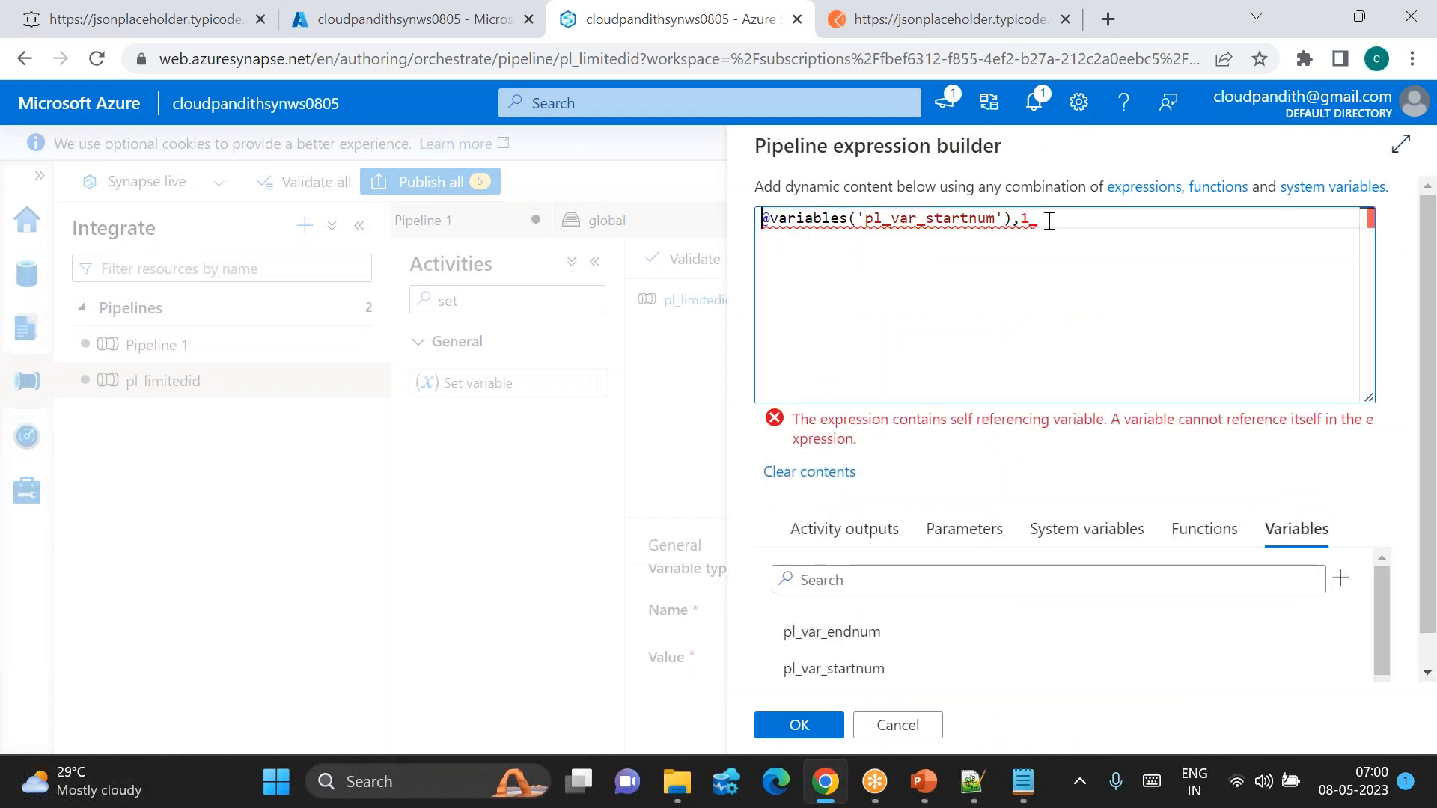
text(add()
key(BackSpace)
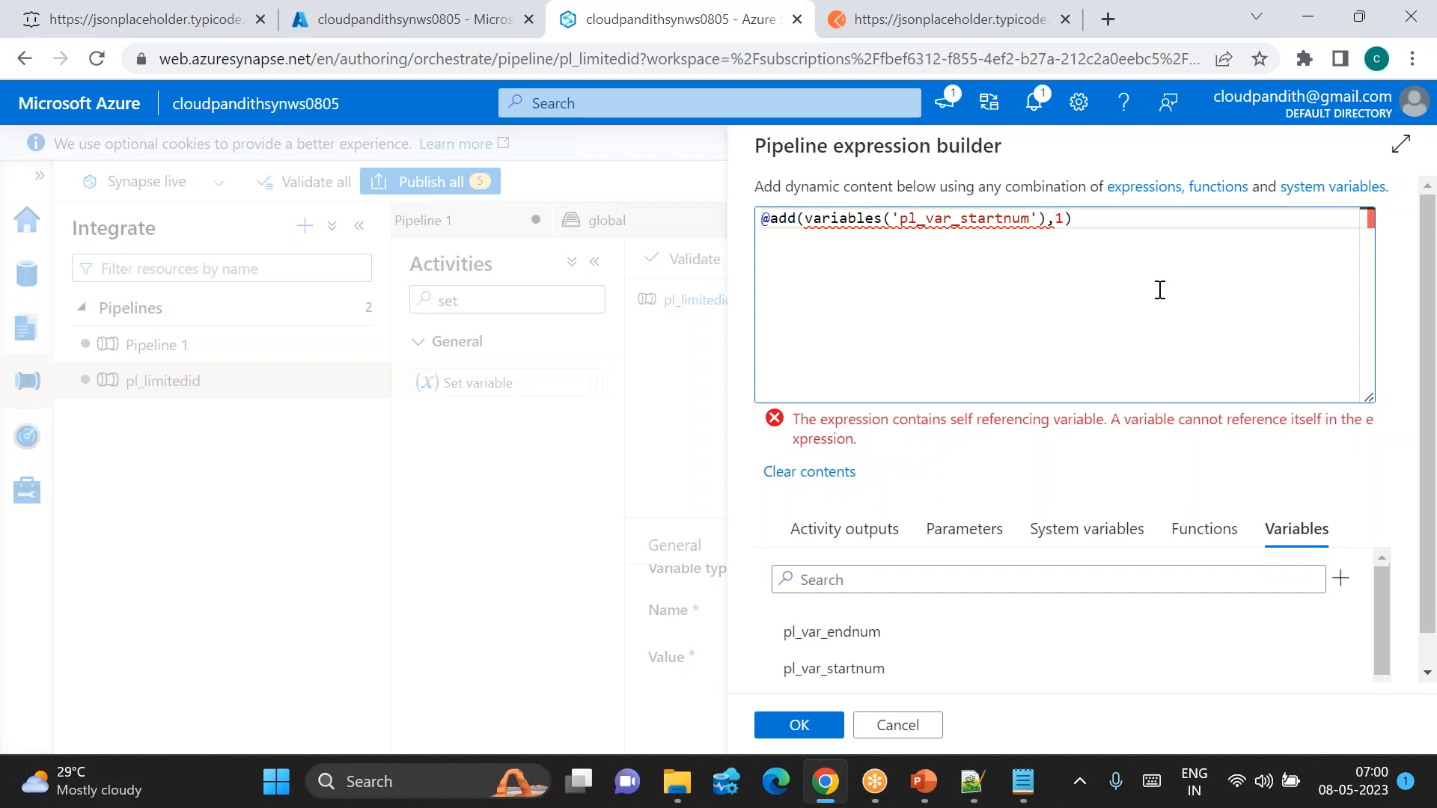
Step: Note the self-referencing variable error and discard that expression
drag(833, 422, 995, 419)
click(1054, 419)
drag(1095, 418, 958, 425)
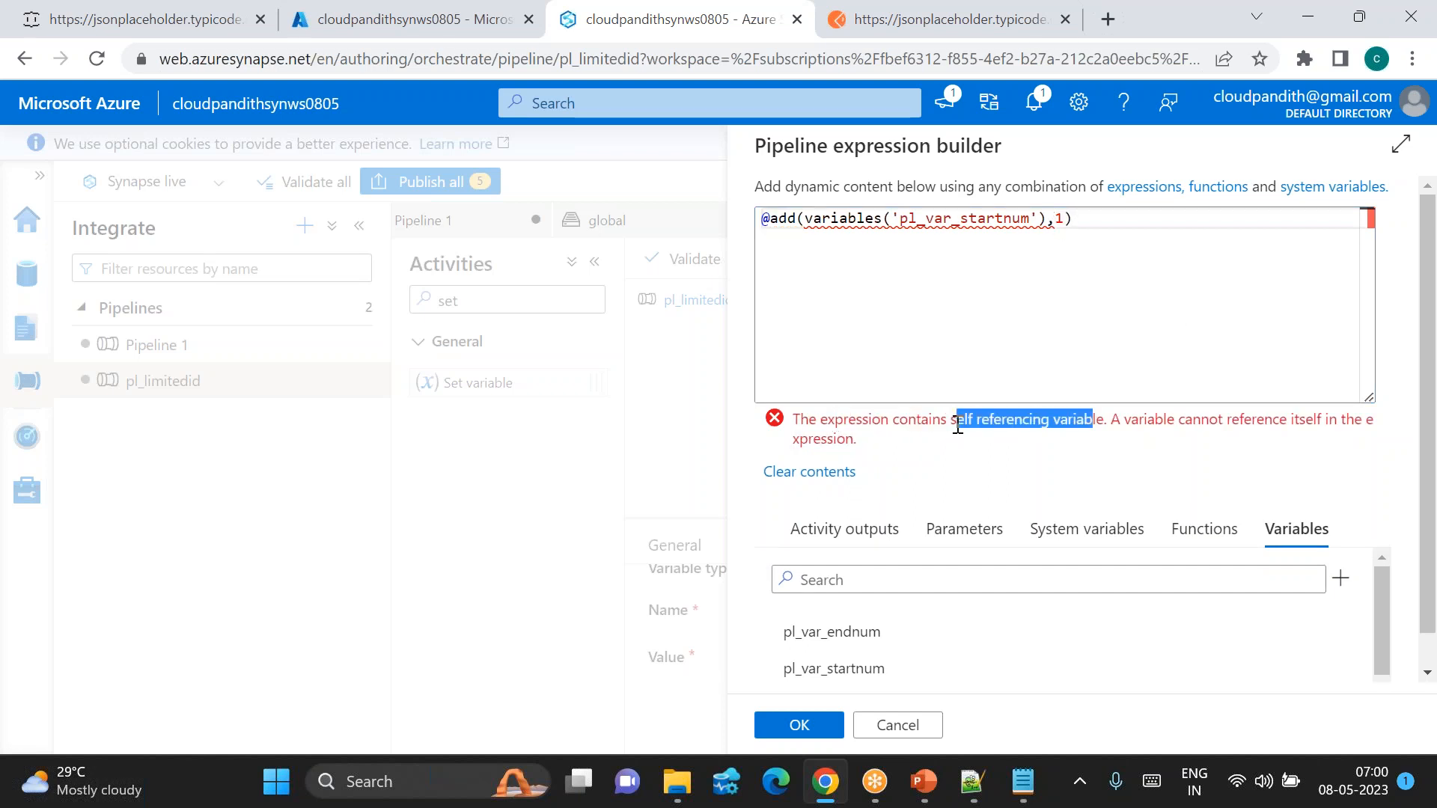
mouse_move(899, 218)
mouse_down()
mouse_move(1029, 218)
mouse_move(895, 218)
mouse_up()
click(1054, 219)
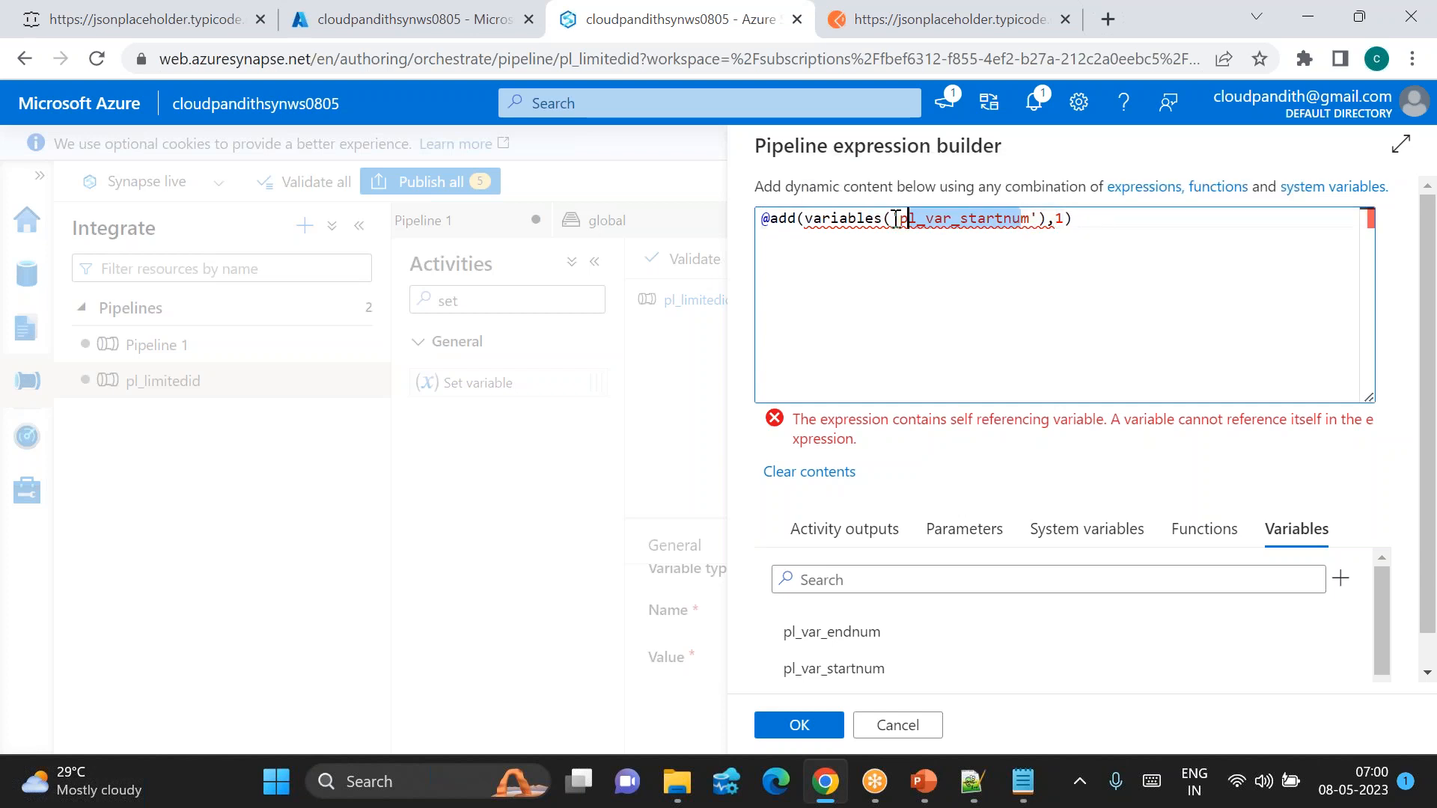
click(1054, 219)
click(898, 725)
Step: Choose pl_var_temp and build the value add(int(variables('pl_var_startnum')),1)
click(980, 634)
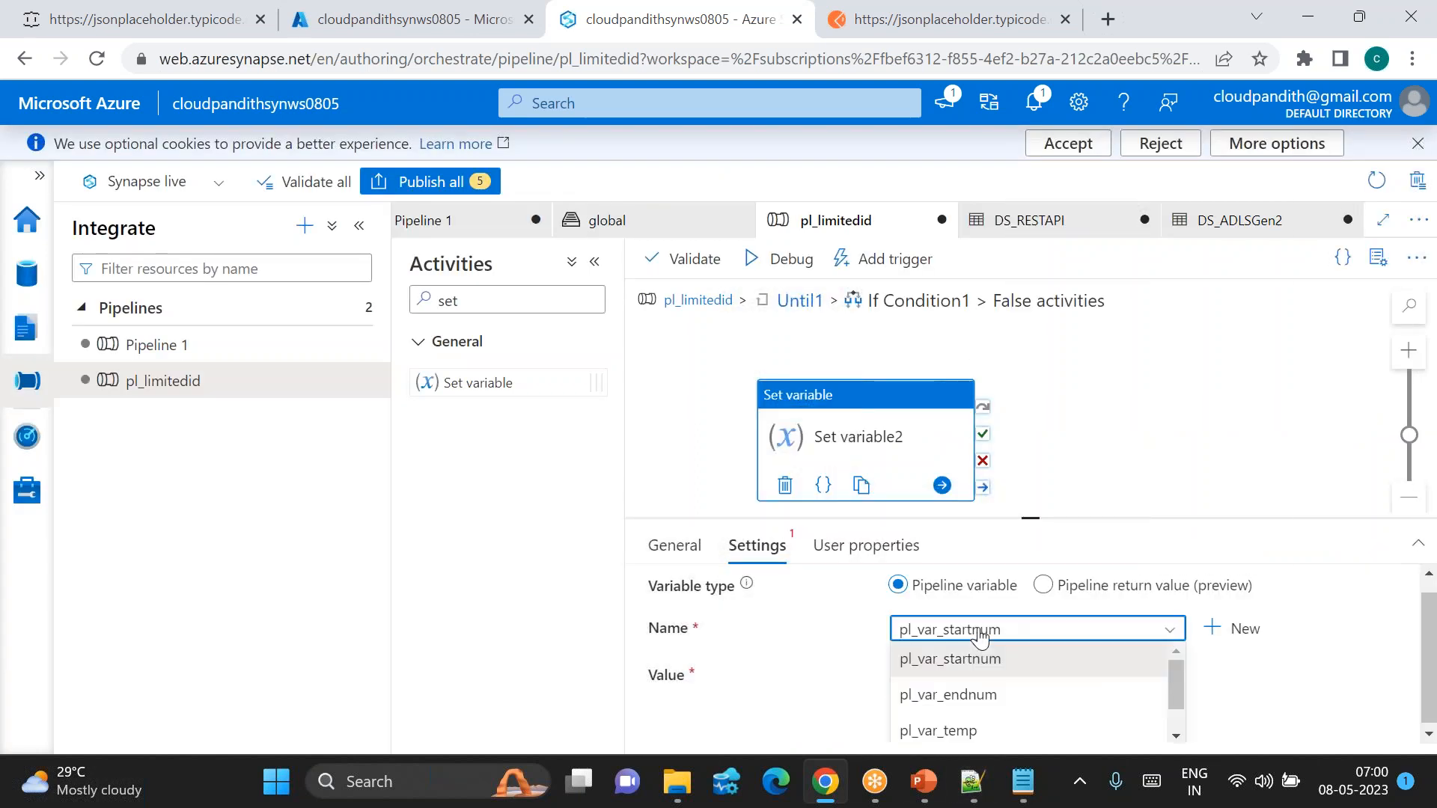
click(965, 731)
click(951, 682)
click(943, 741)
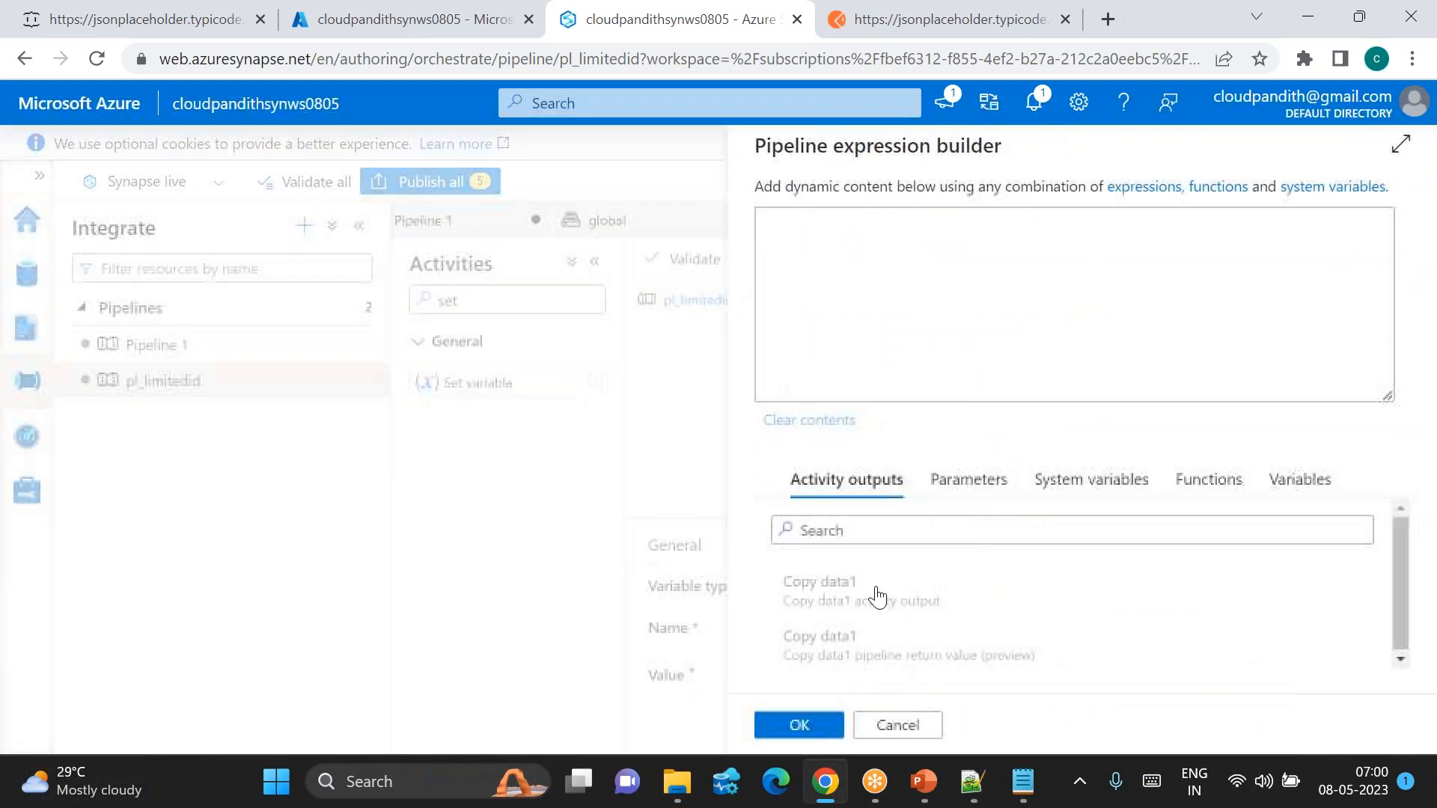
click(1305, 481)
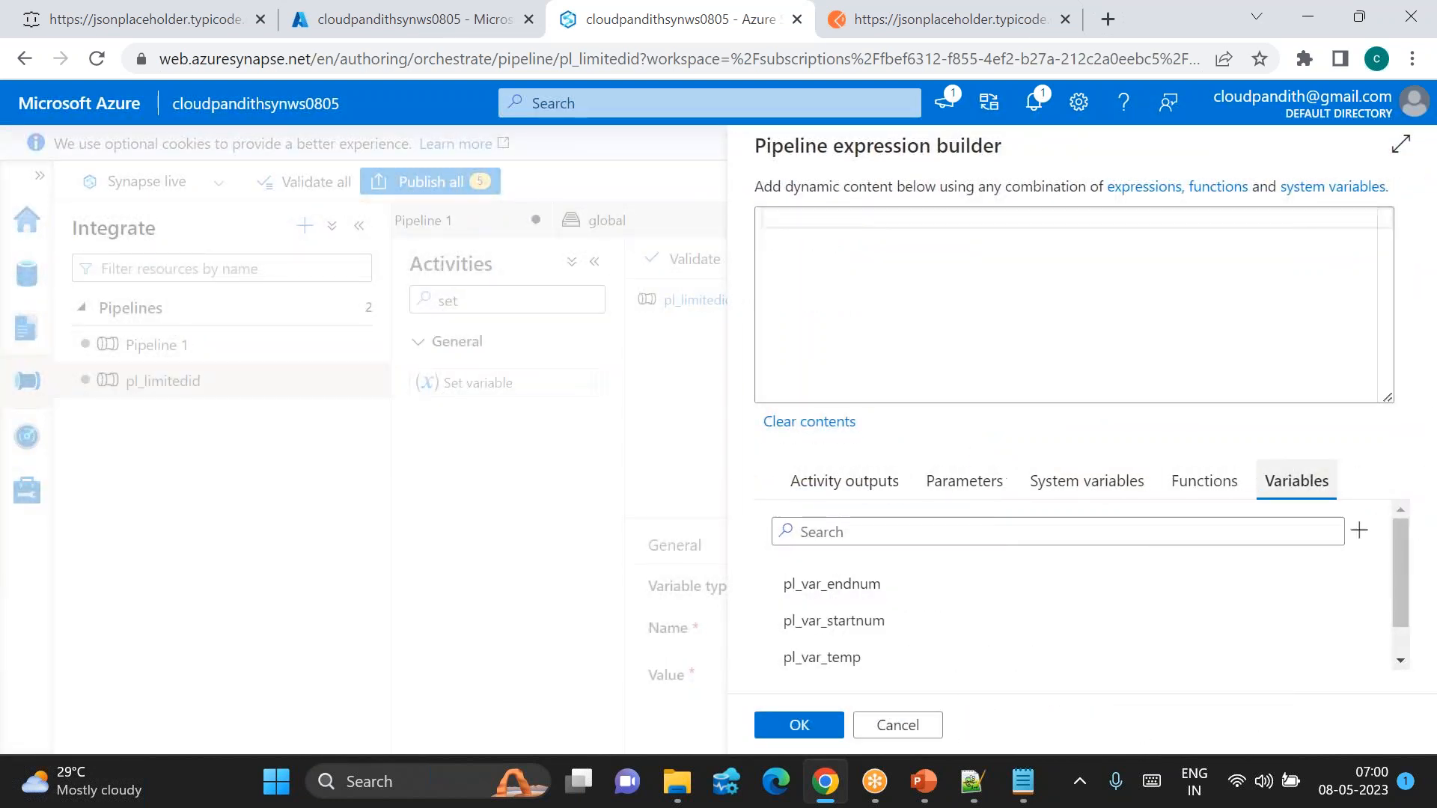
click(870, 627)
click(772, 221)
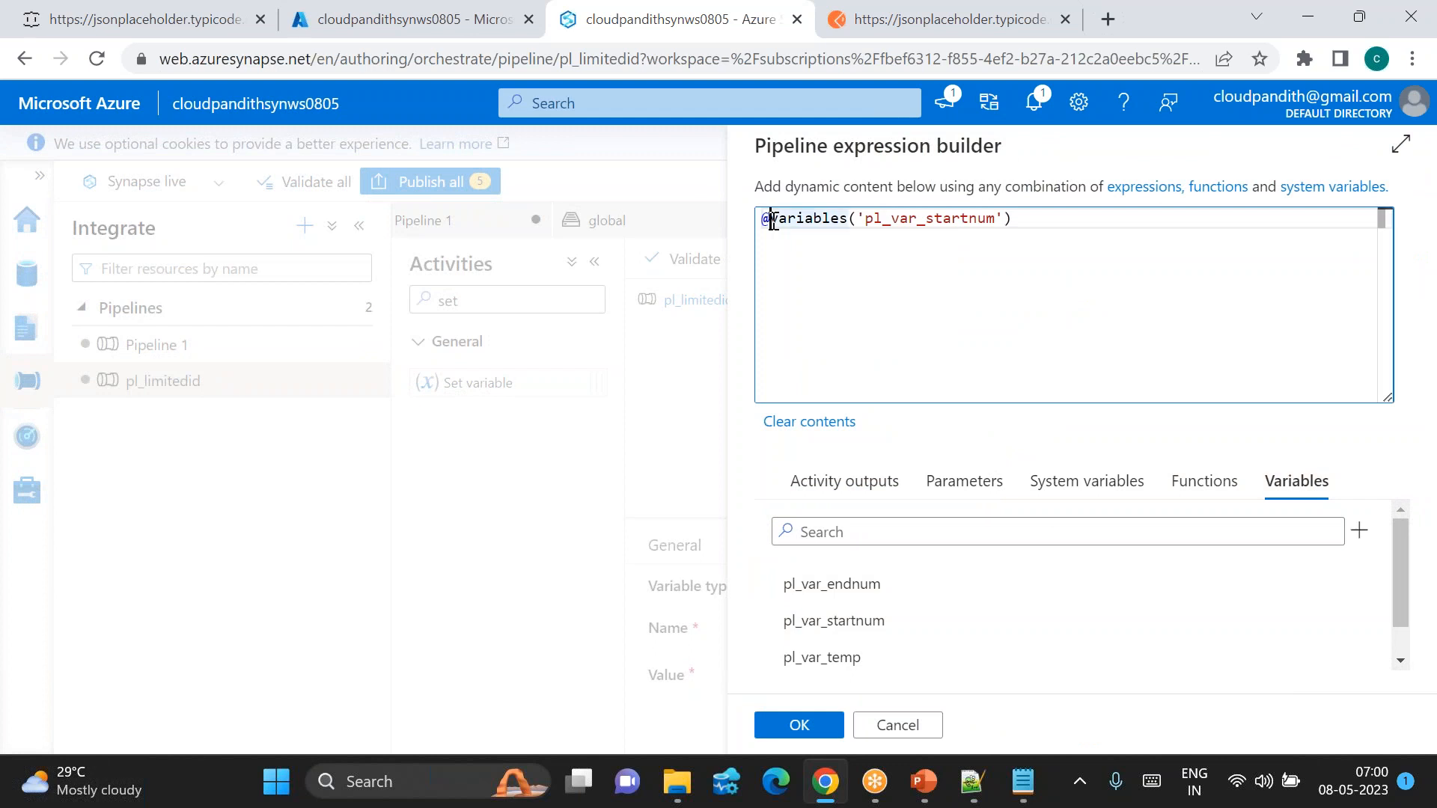
text(add()
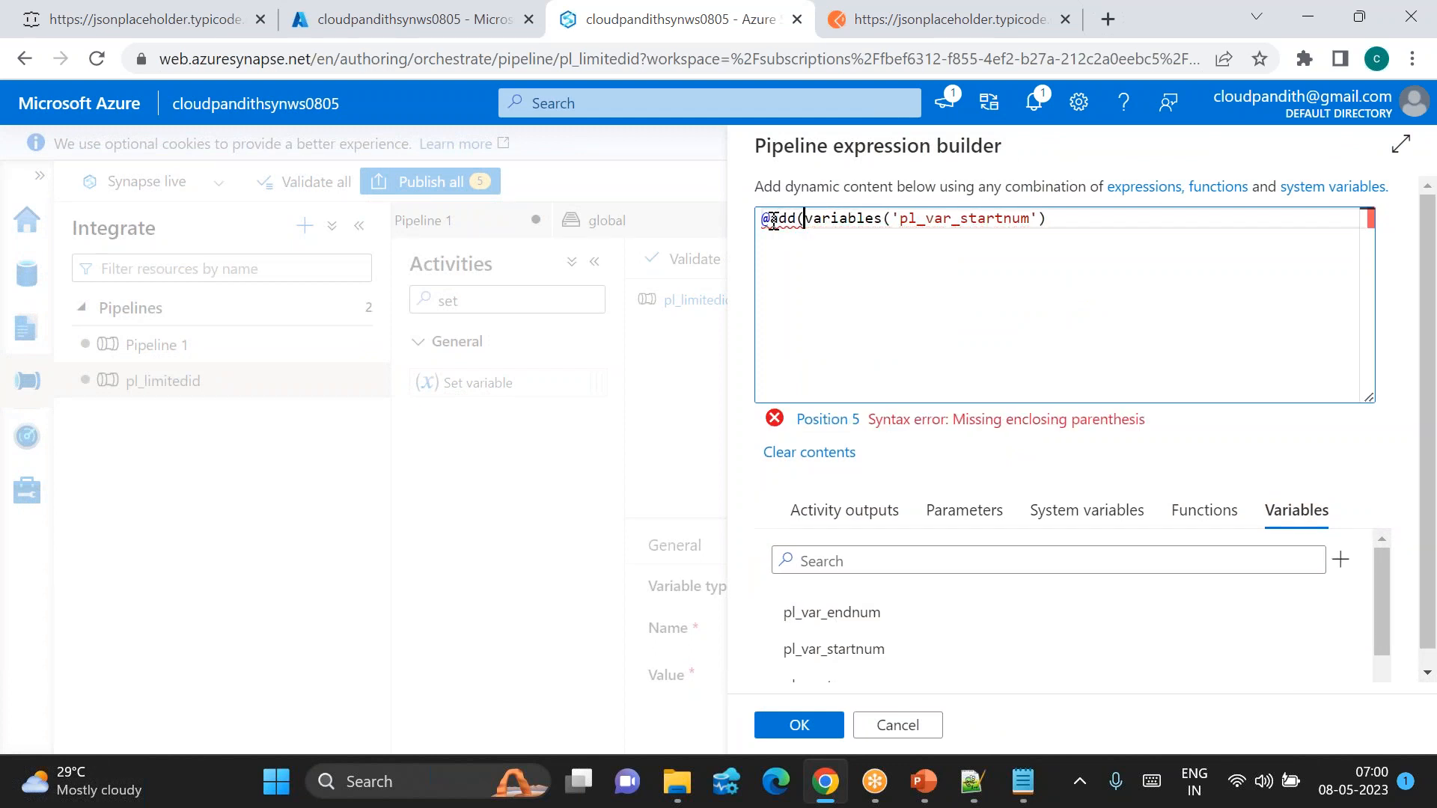
text(,1))
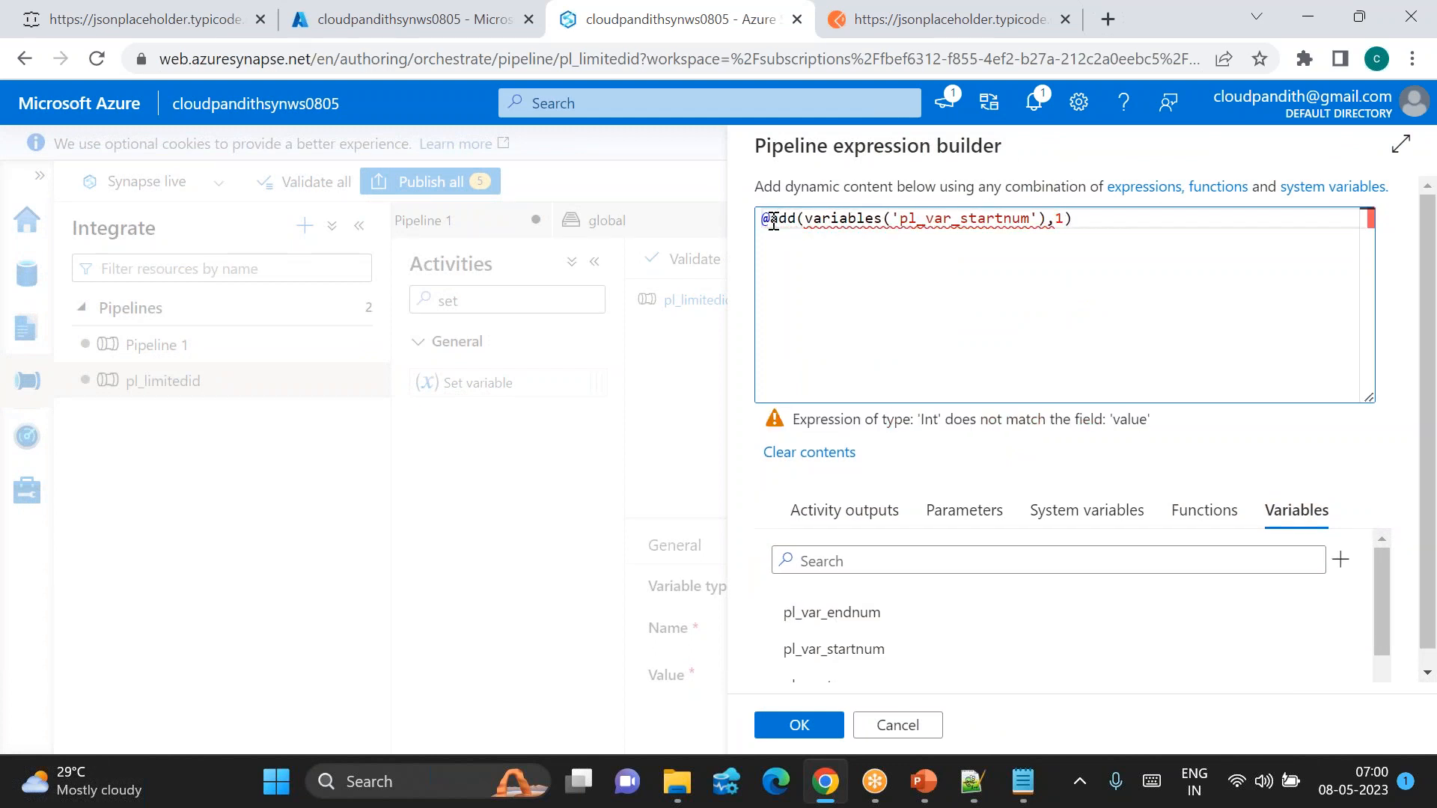
drag(836, 219, 1011, 218)
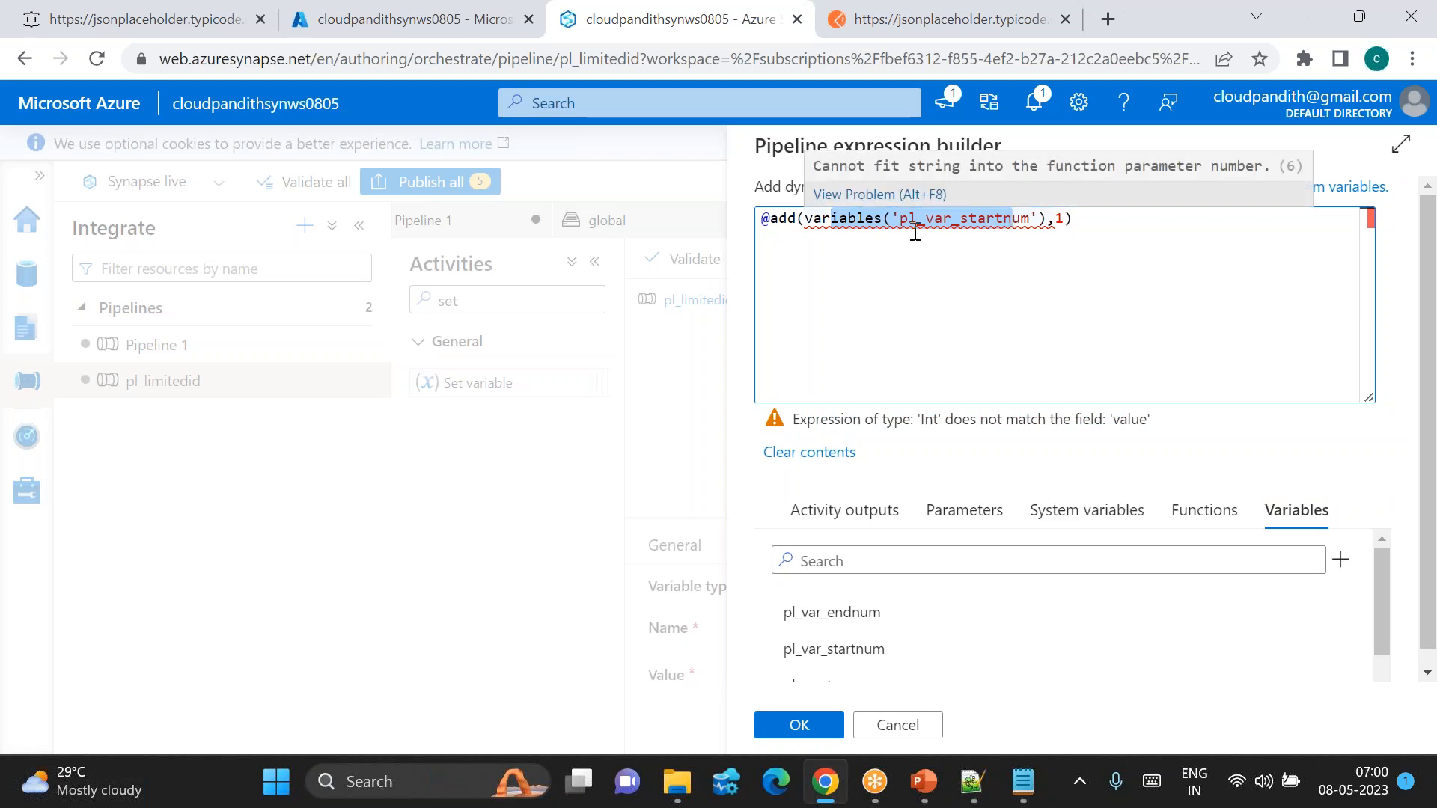
drag(804, 219, 1040, 219)
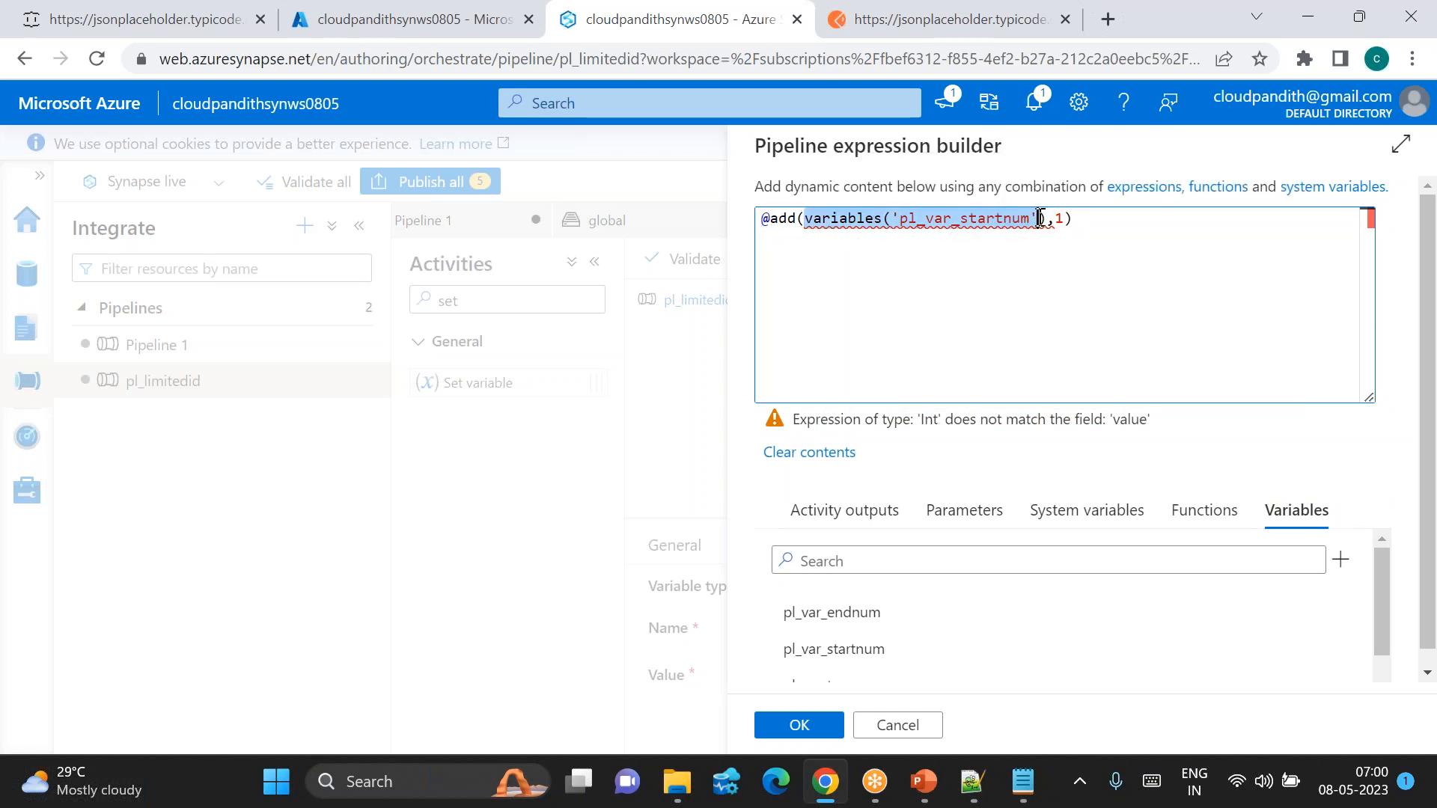
click(806, 219)
text(int()
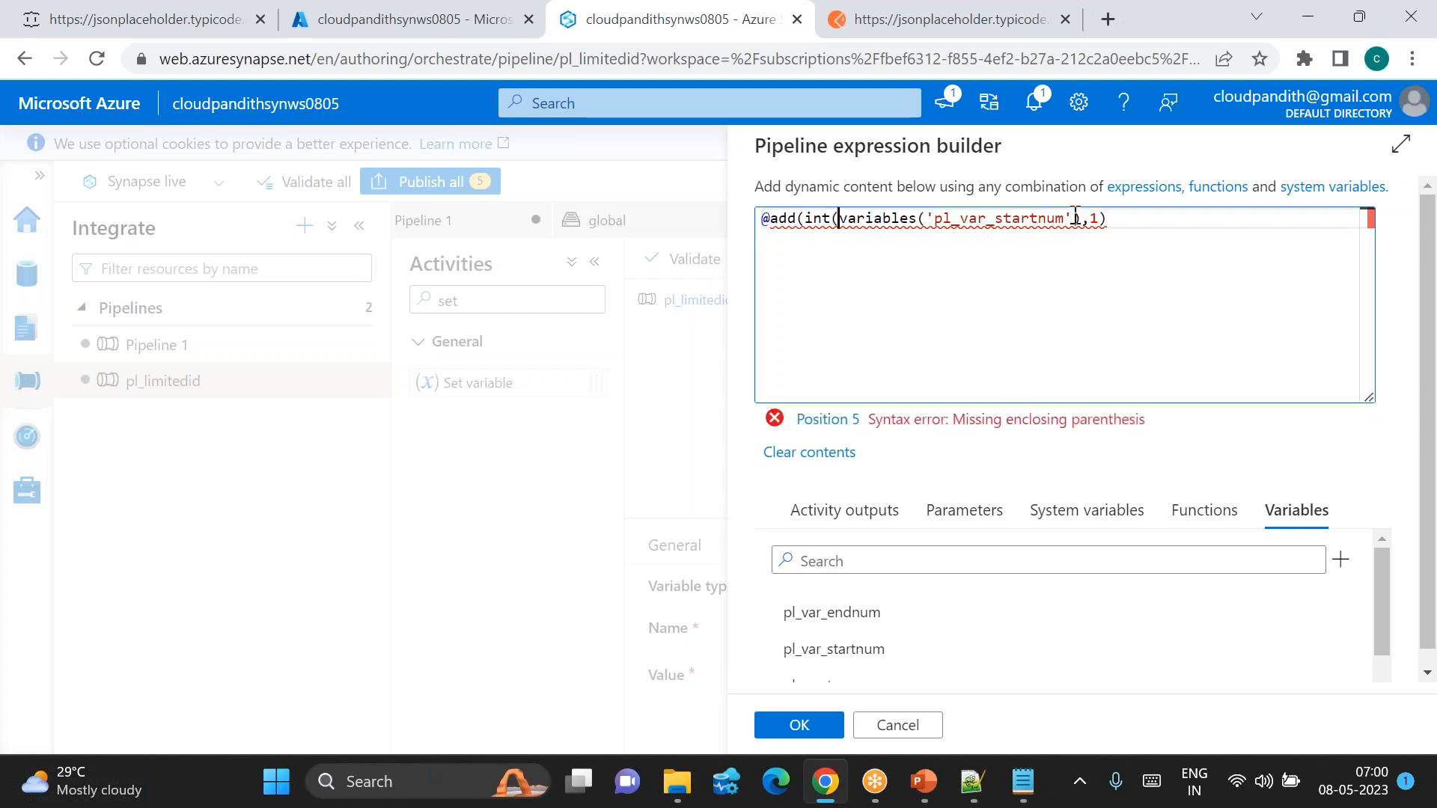
click(1082, 218)
text())
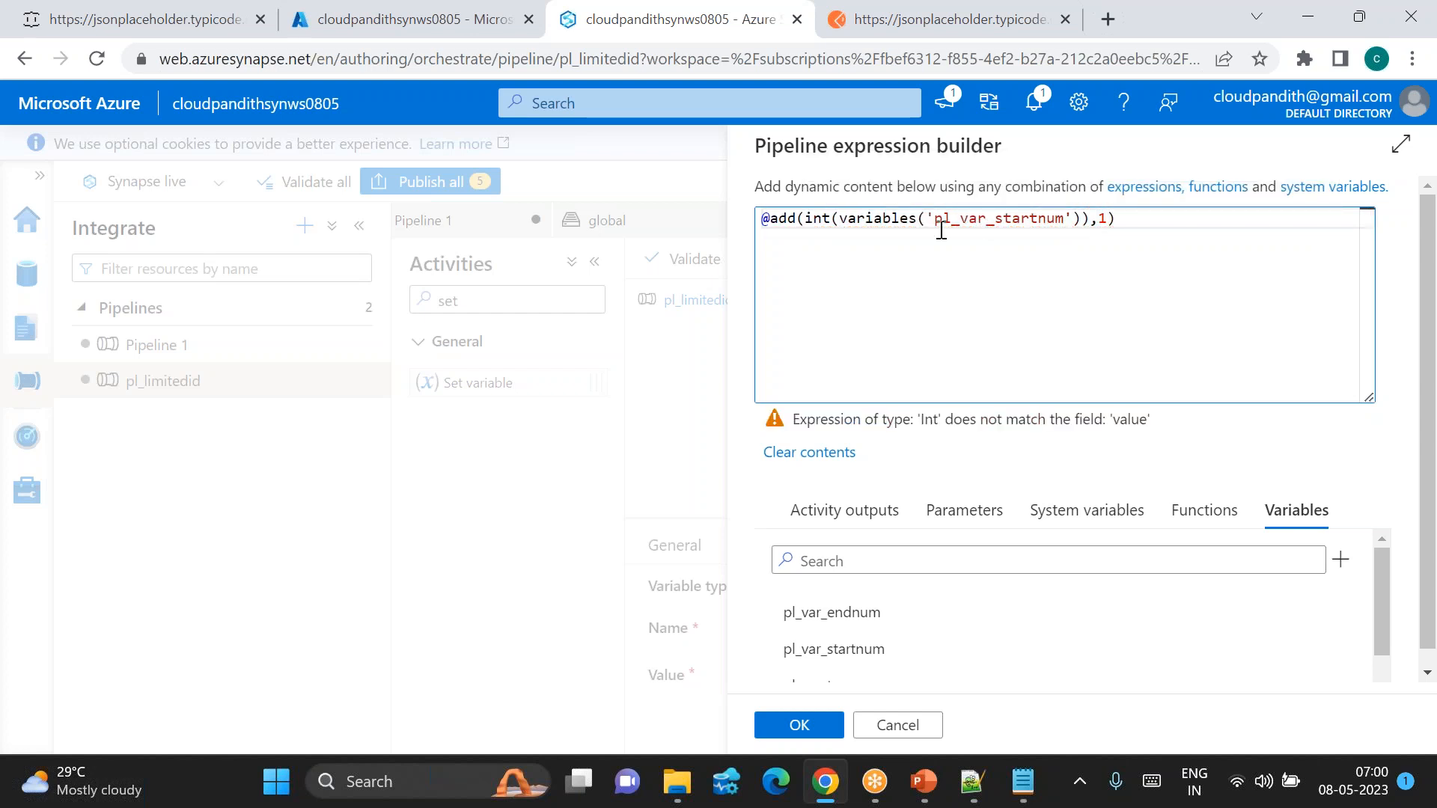
drag(852, 218, 1049, 218)
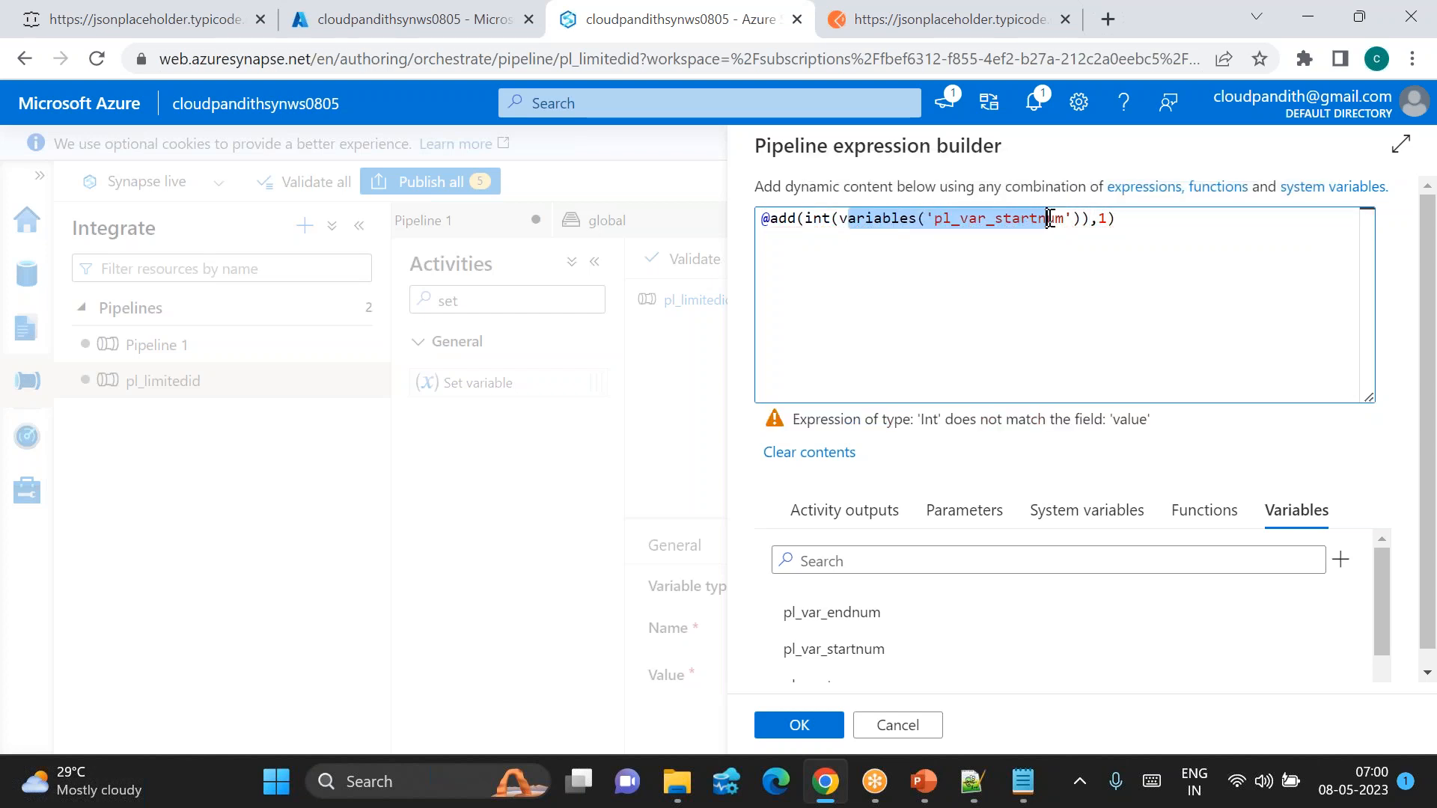
click(1110, 217)
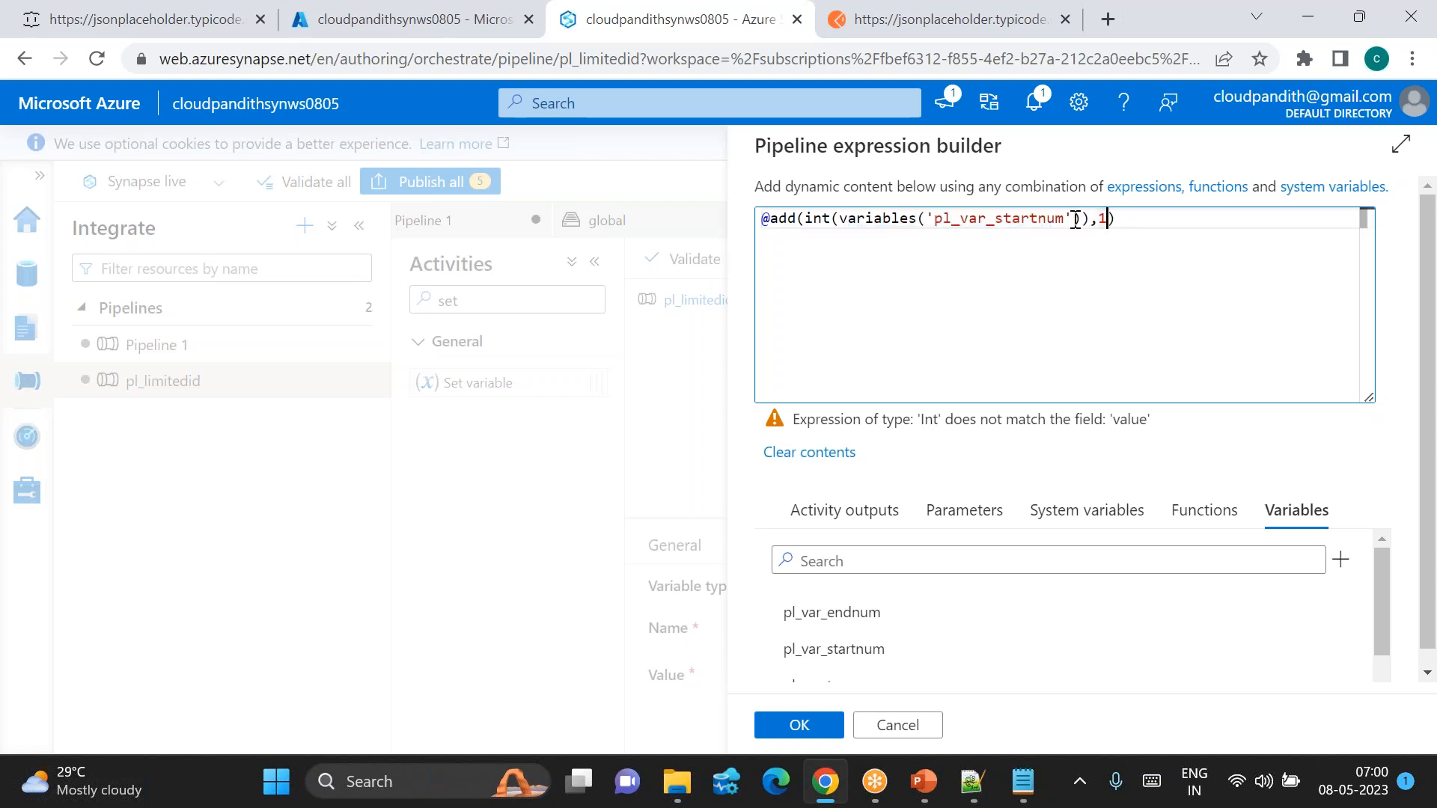
drag(772, 216, 804, 218)
drag(913, 230, 1161, 224)
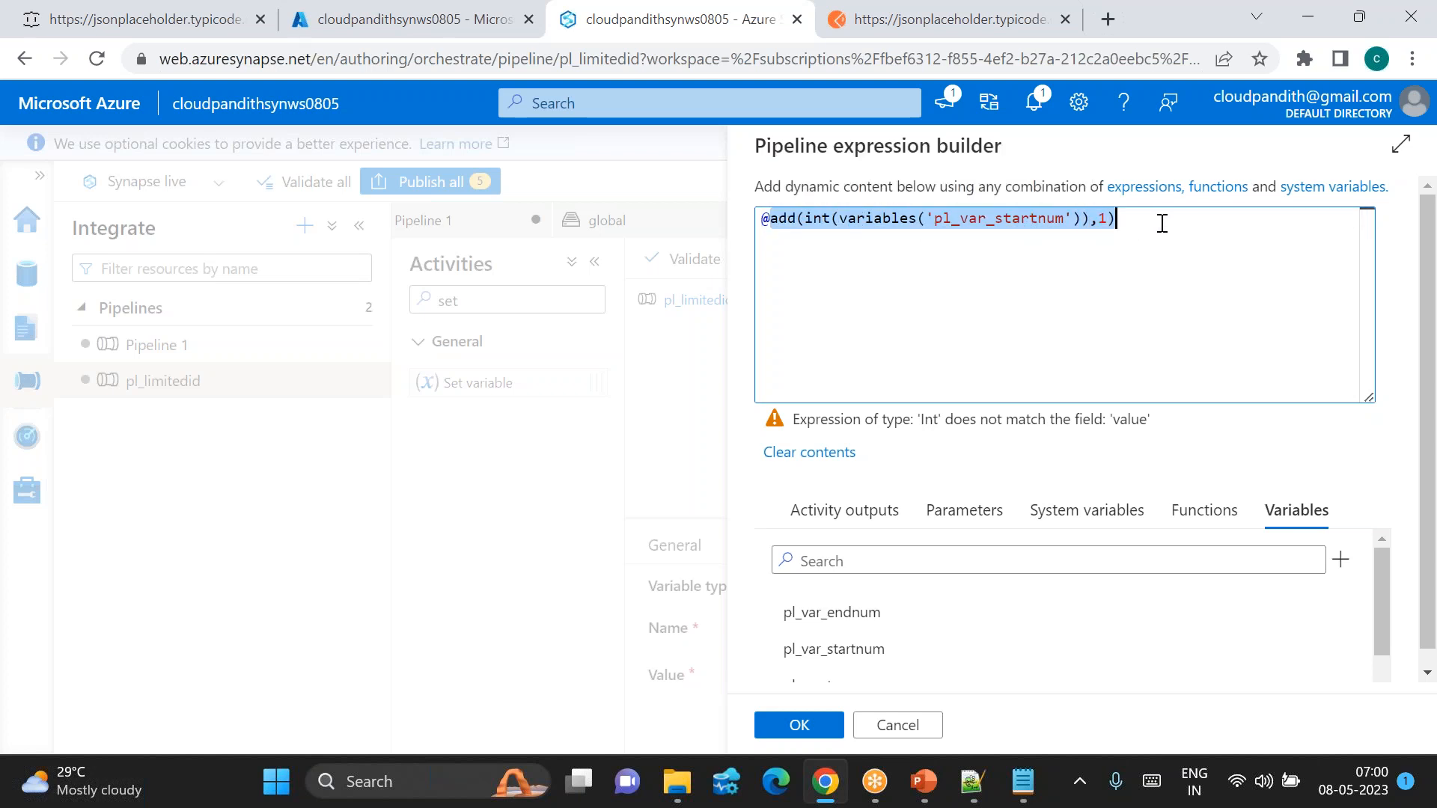
click(1161, 224)
key(Right)
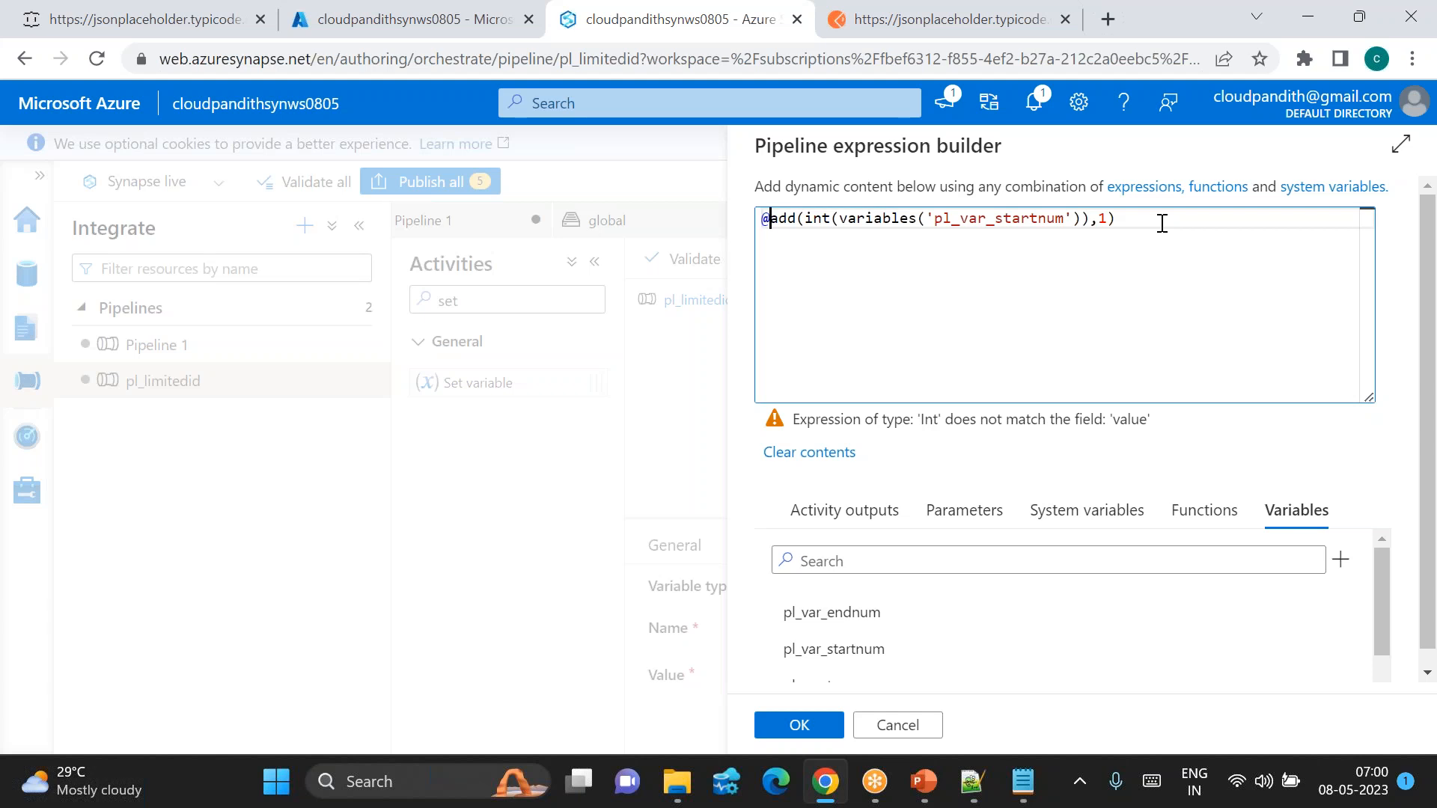
text(S)
key(BackSpace)
text(string()
key(End)
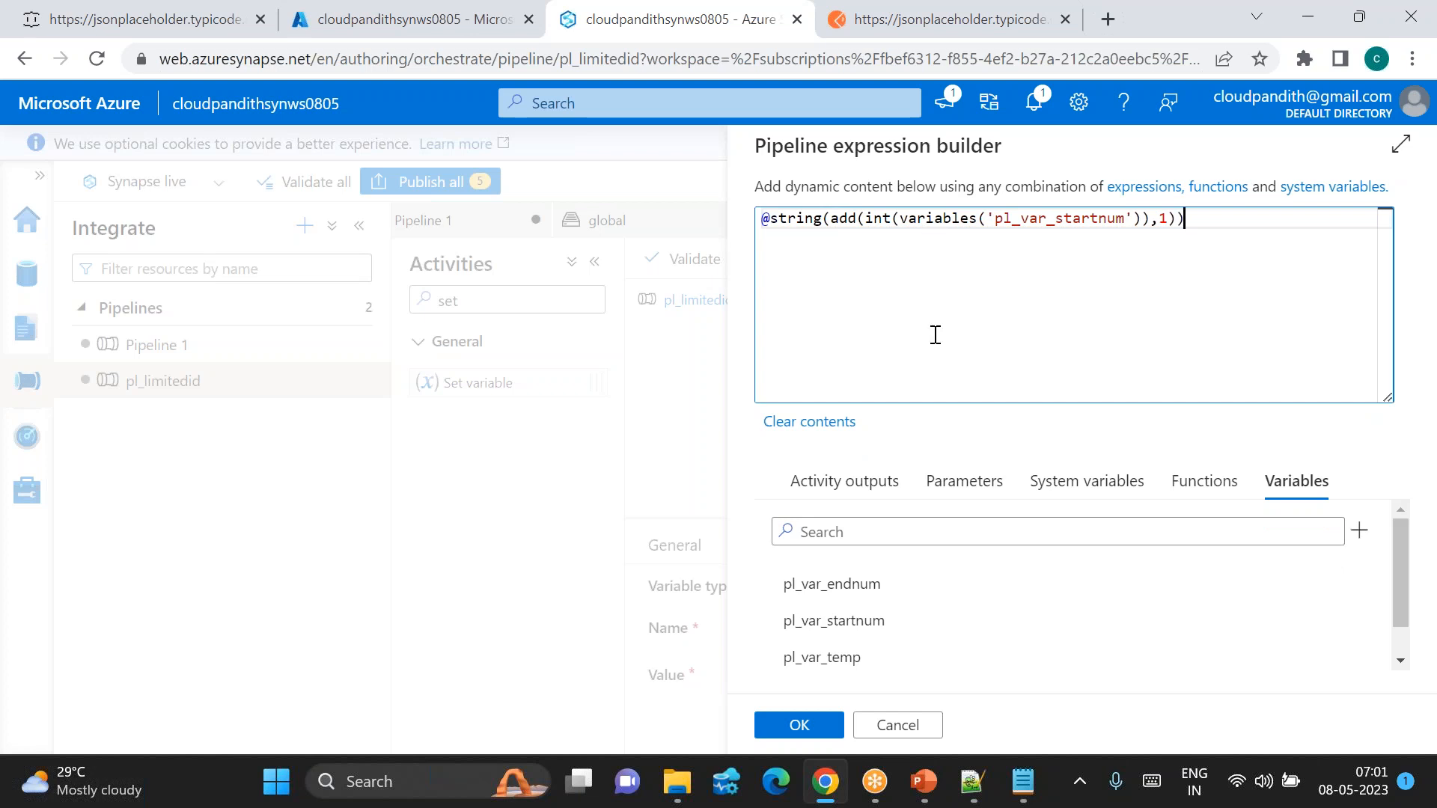
click(799, 725)
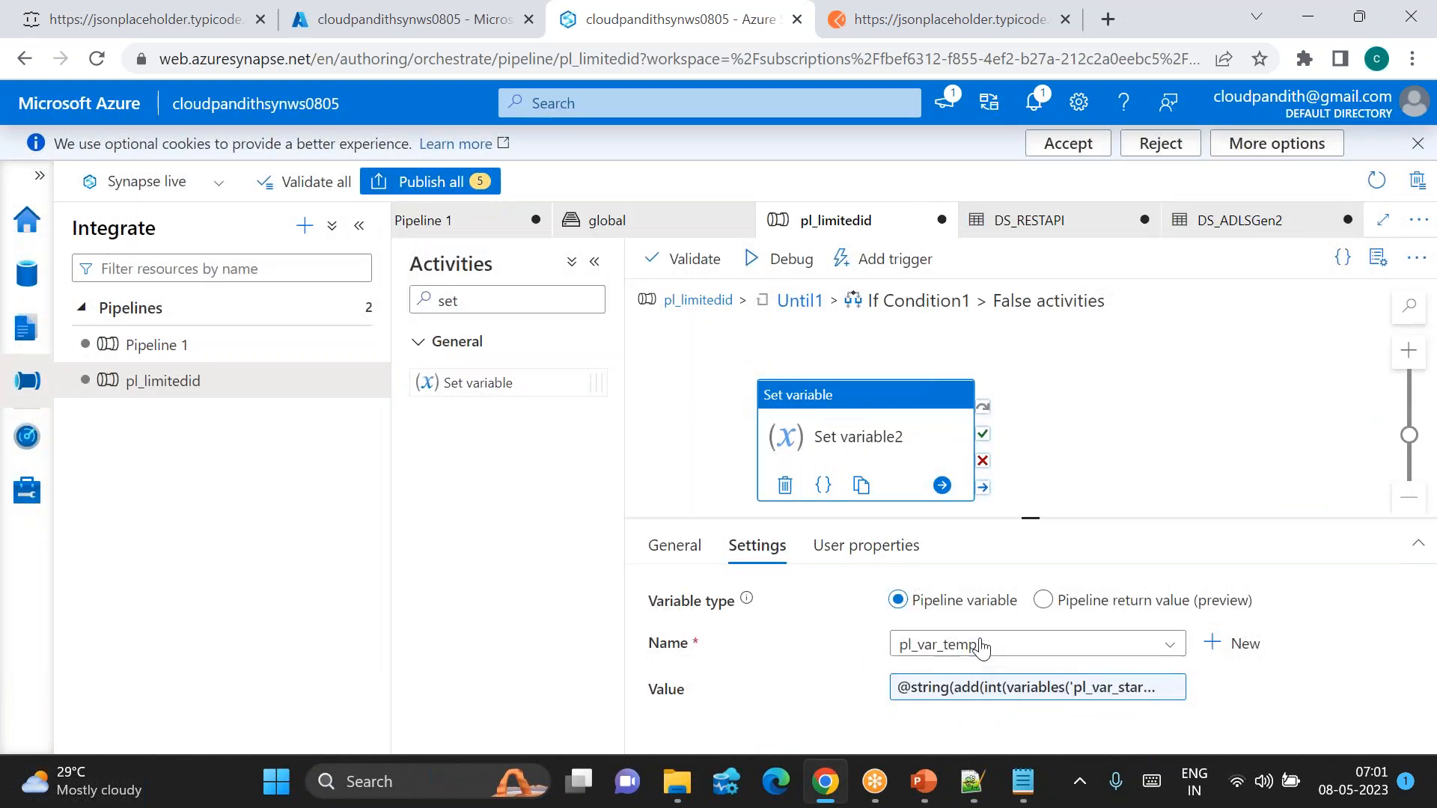
drag(481, 381, 1145, 430)
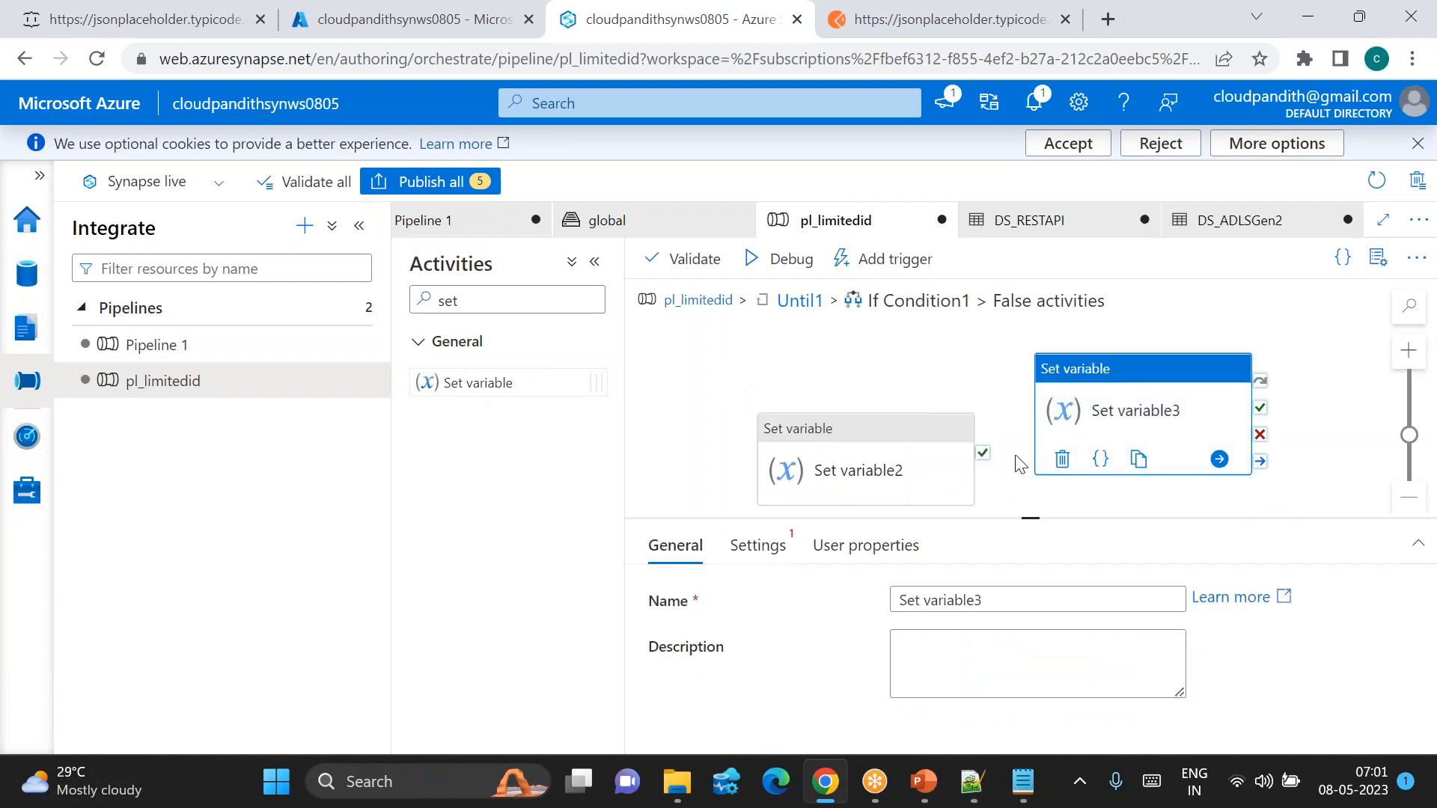
drag(983, 459, 1096, 420)
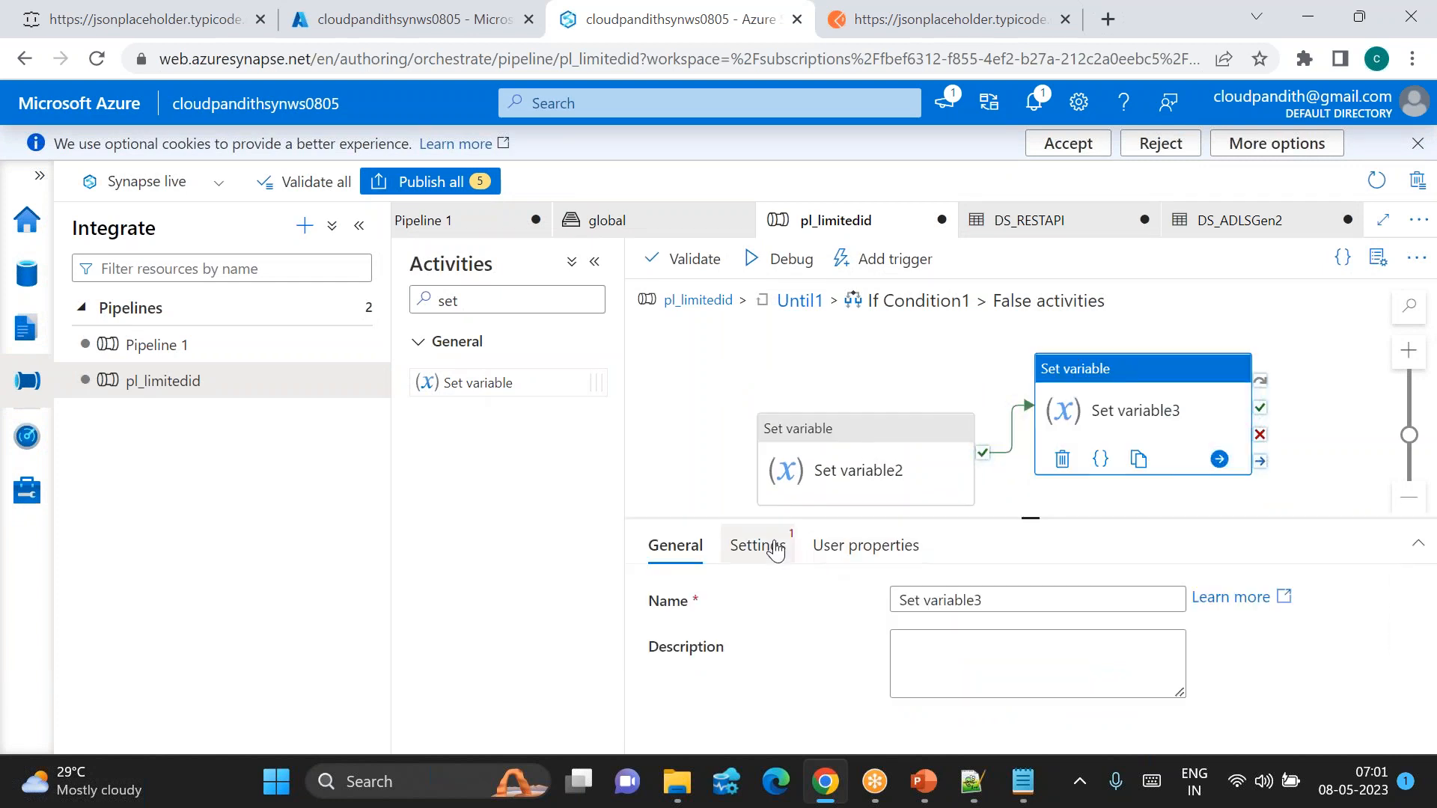
click(775, 552)
click(991, 645)
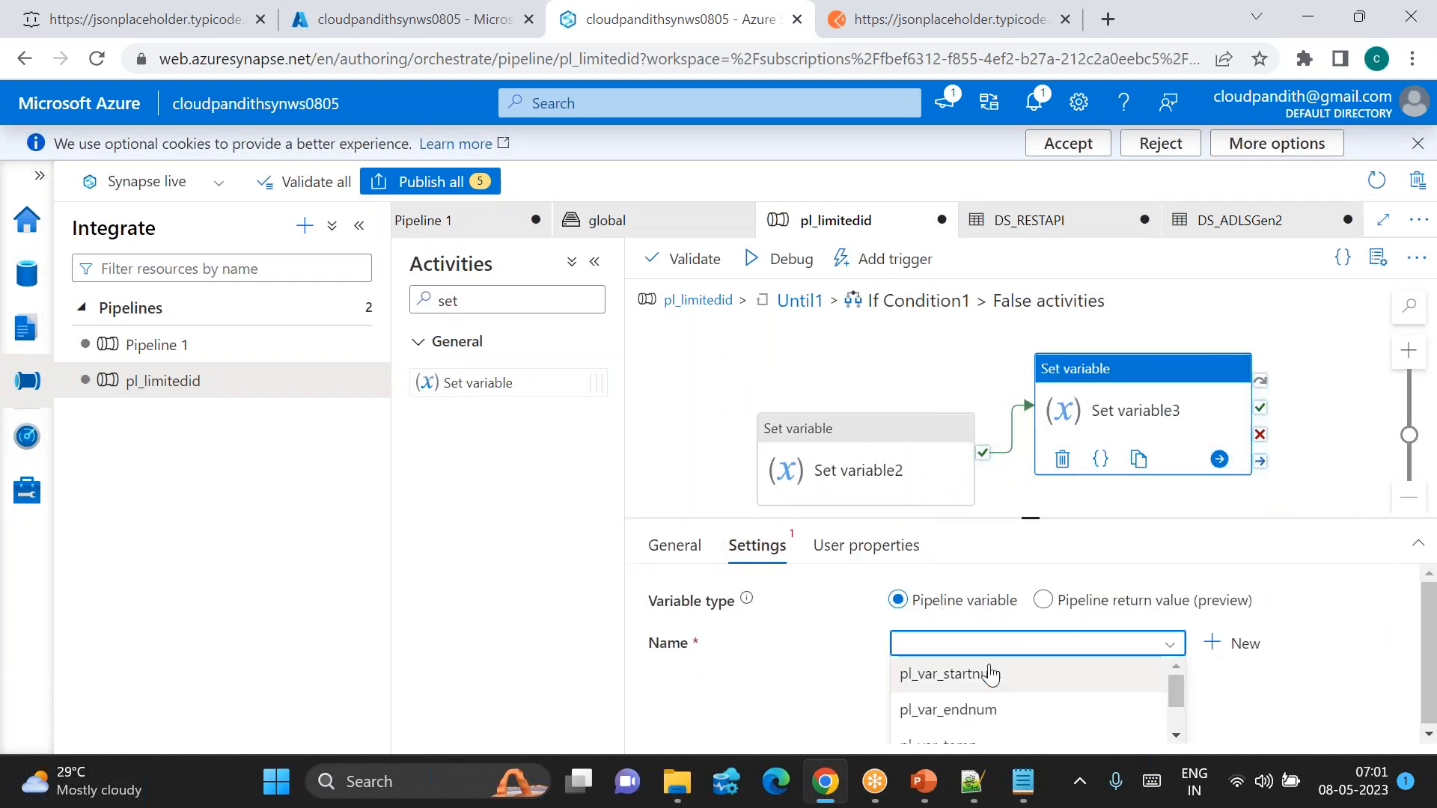
click(986, 690)
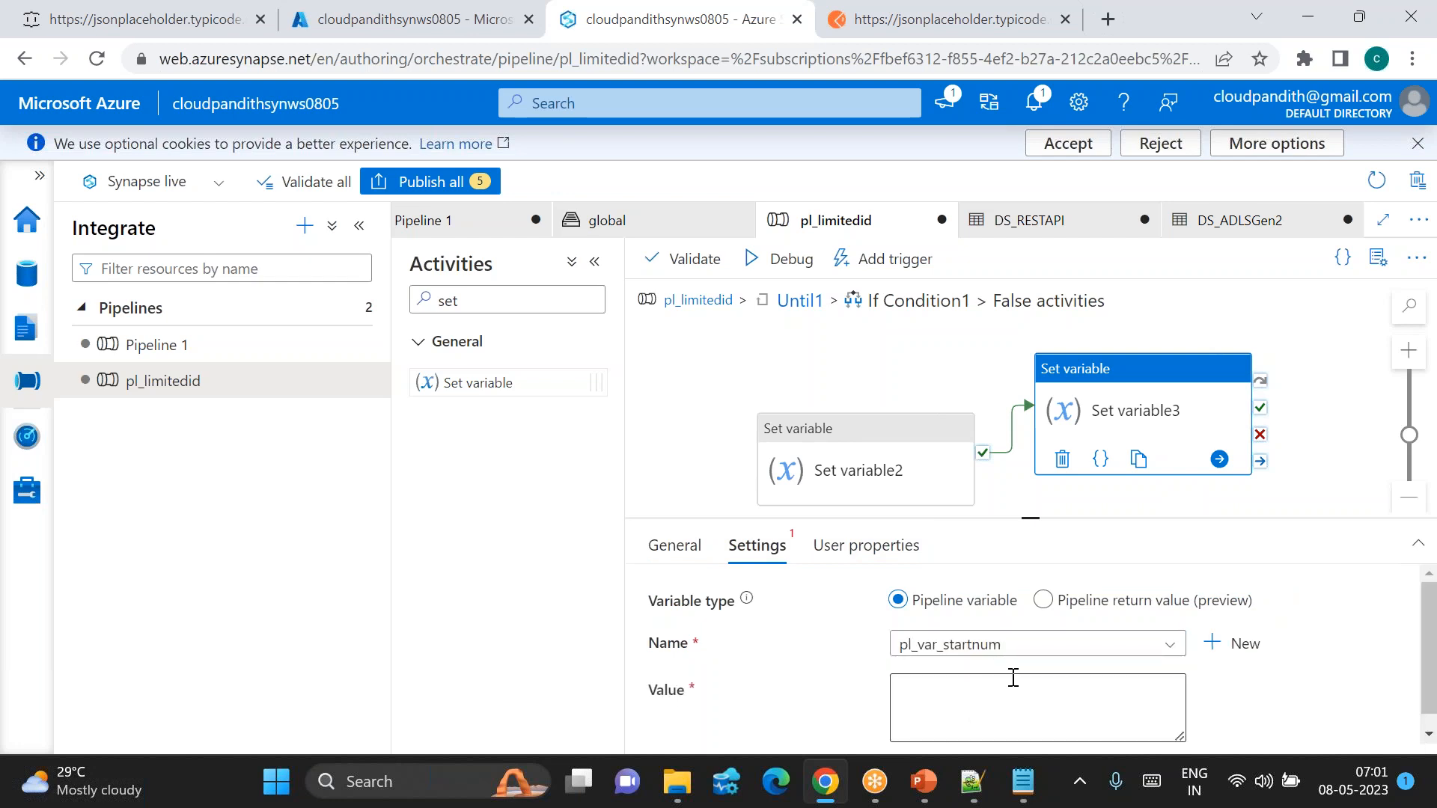
click(942, 692)
click(944, 723)
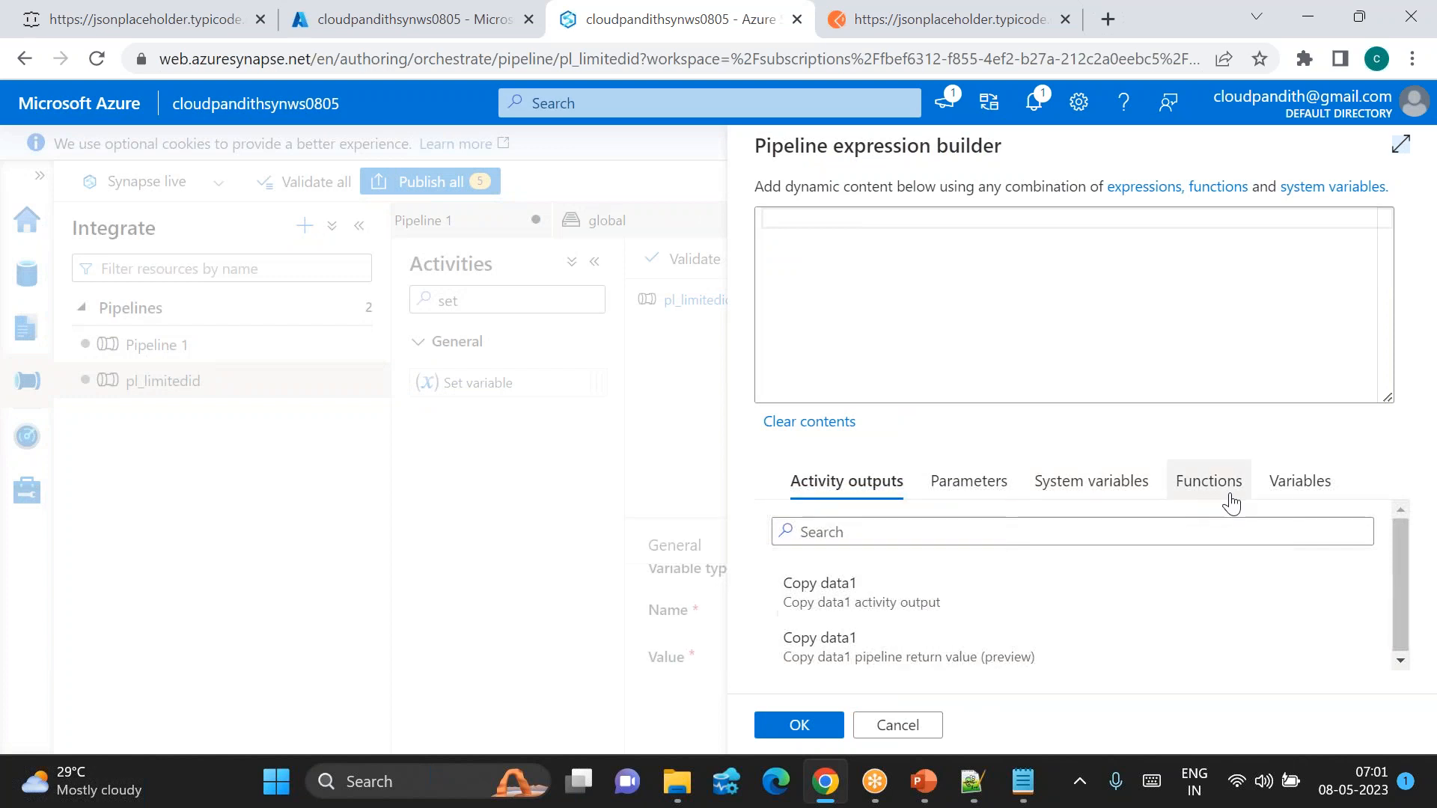
click(1294, 488)
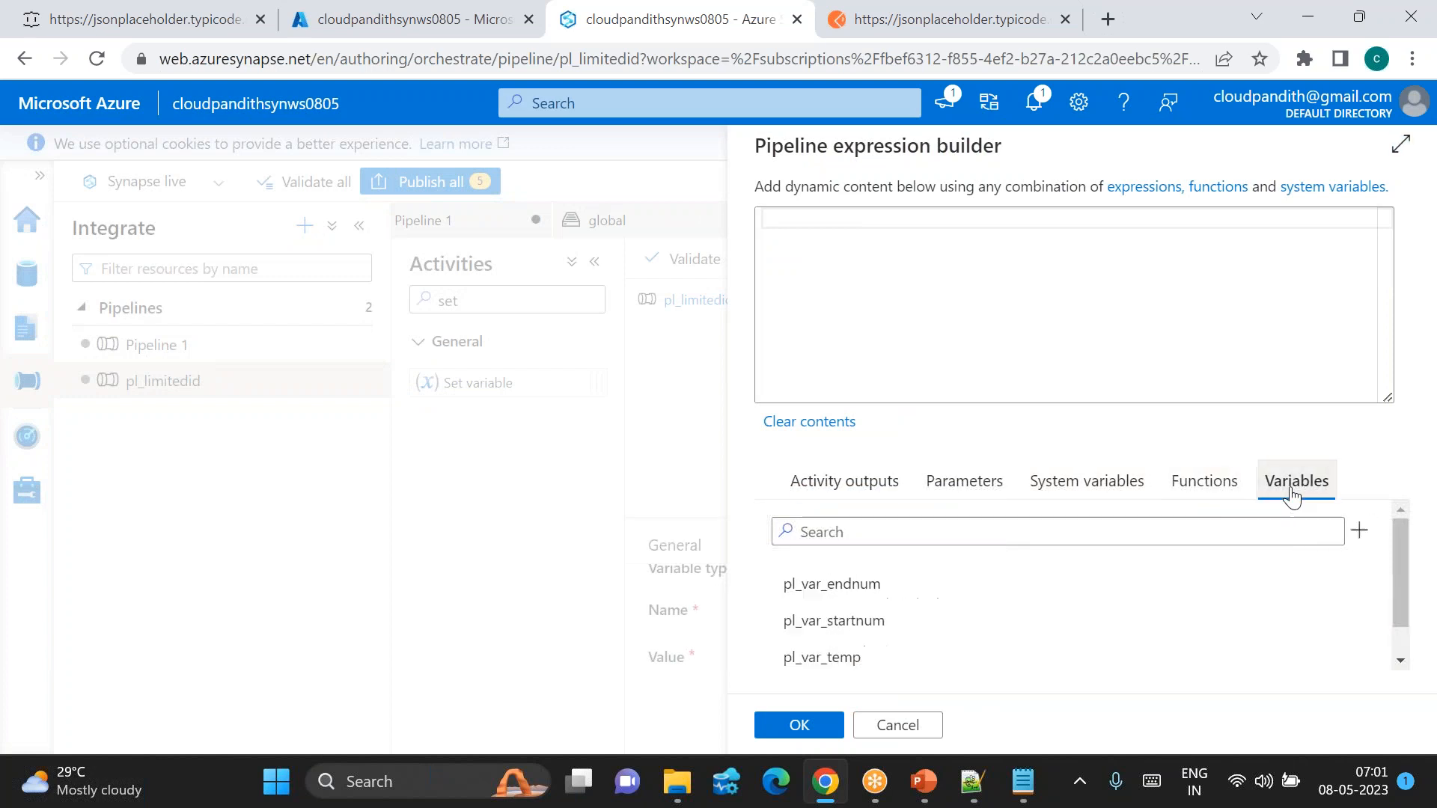
click(860, 657)
click(798, 725)
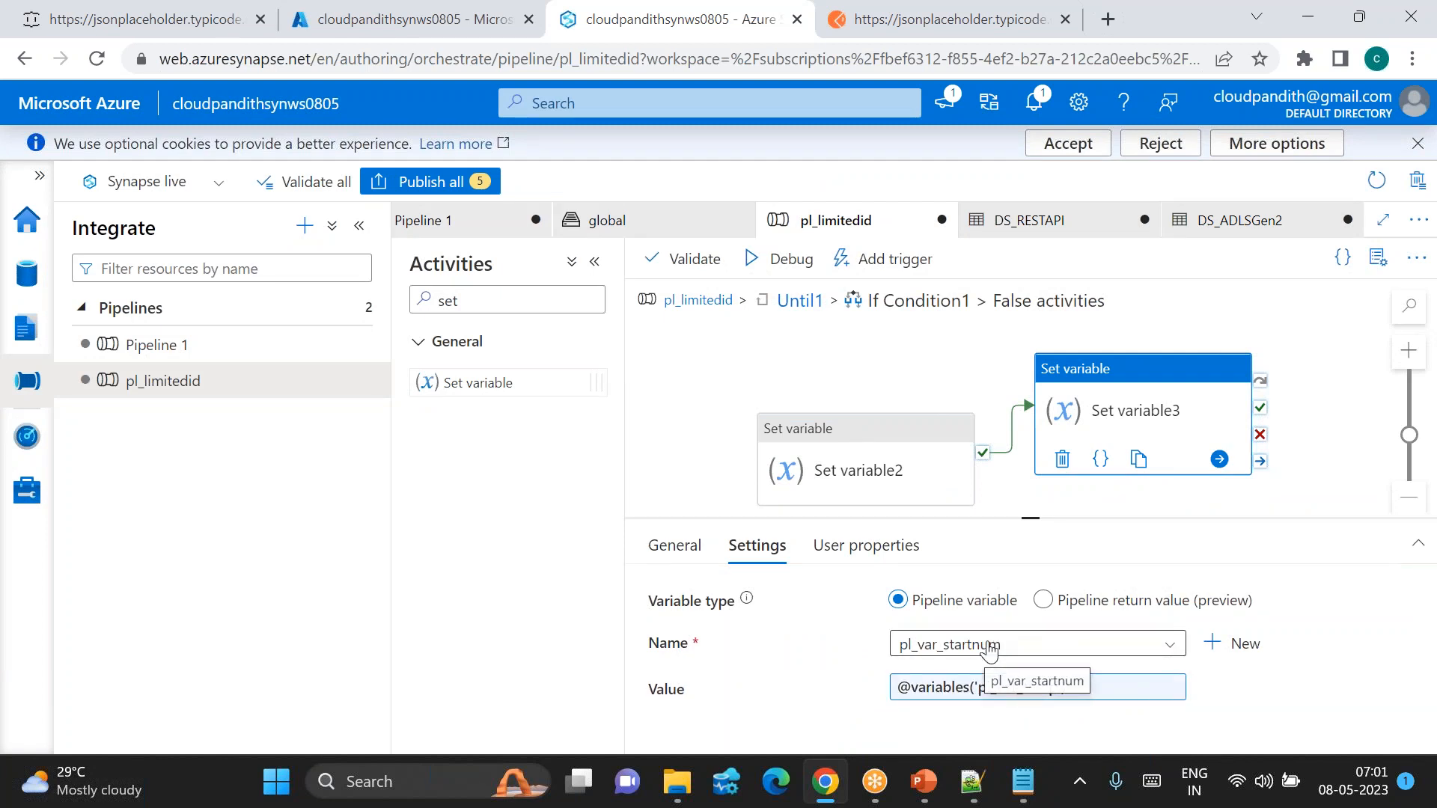
Step: Review Copy data1 and If Condition1 in Until1, then move Until1 right on pl_limitedid
click(799, 301)
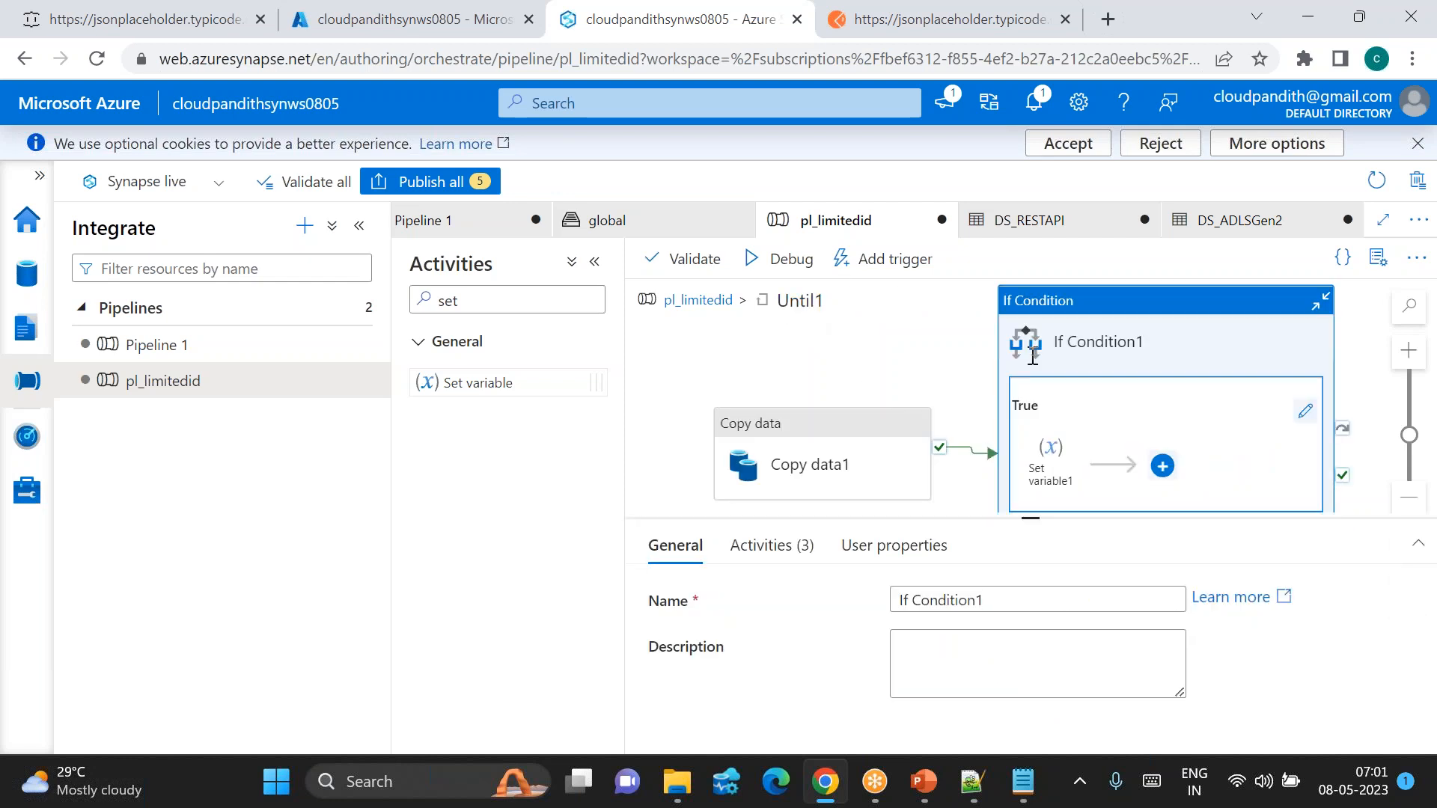
click(823, 464)
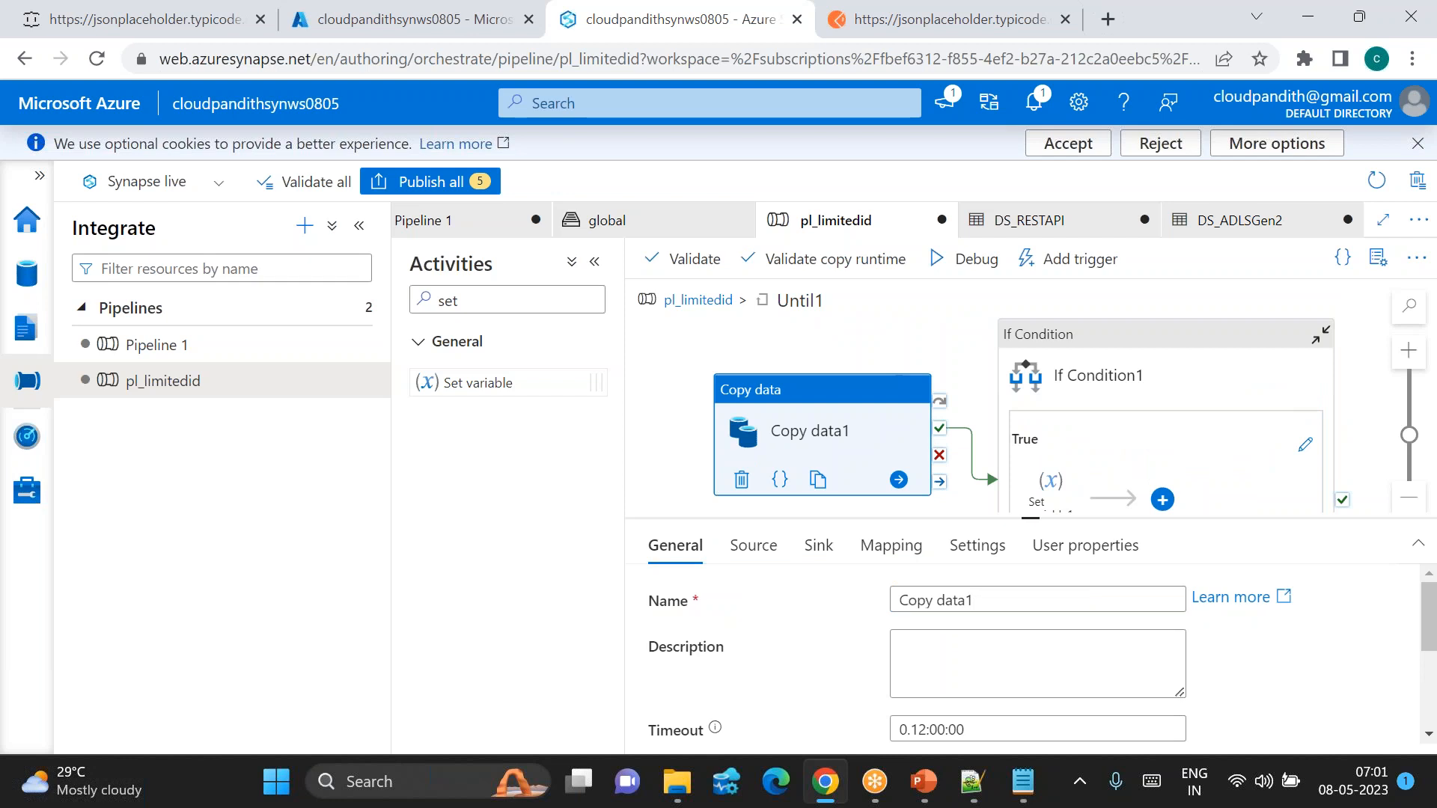
click(1141, 398)
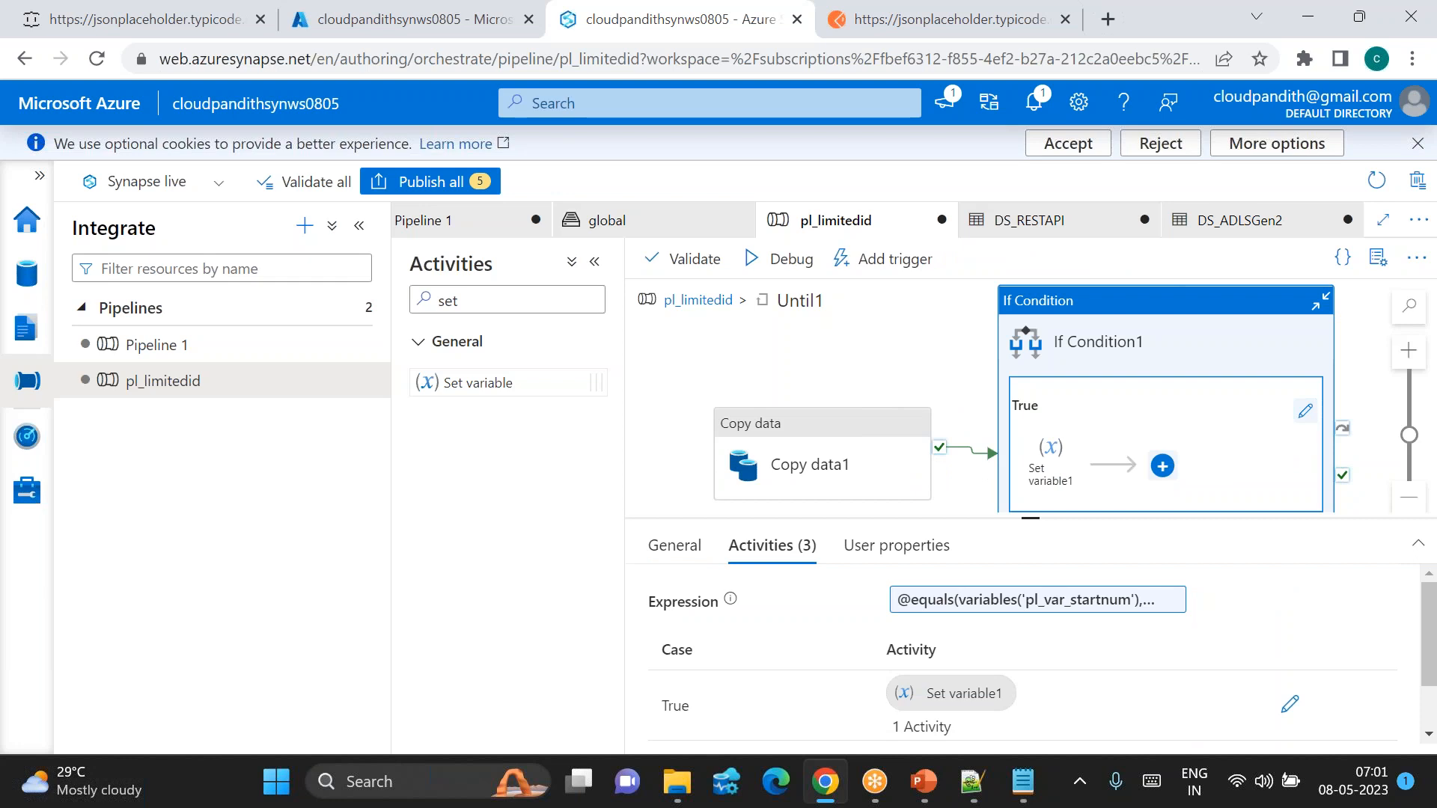
scroll(1145, 407, down, 3)
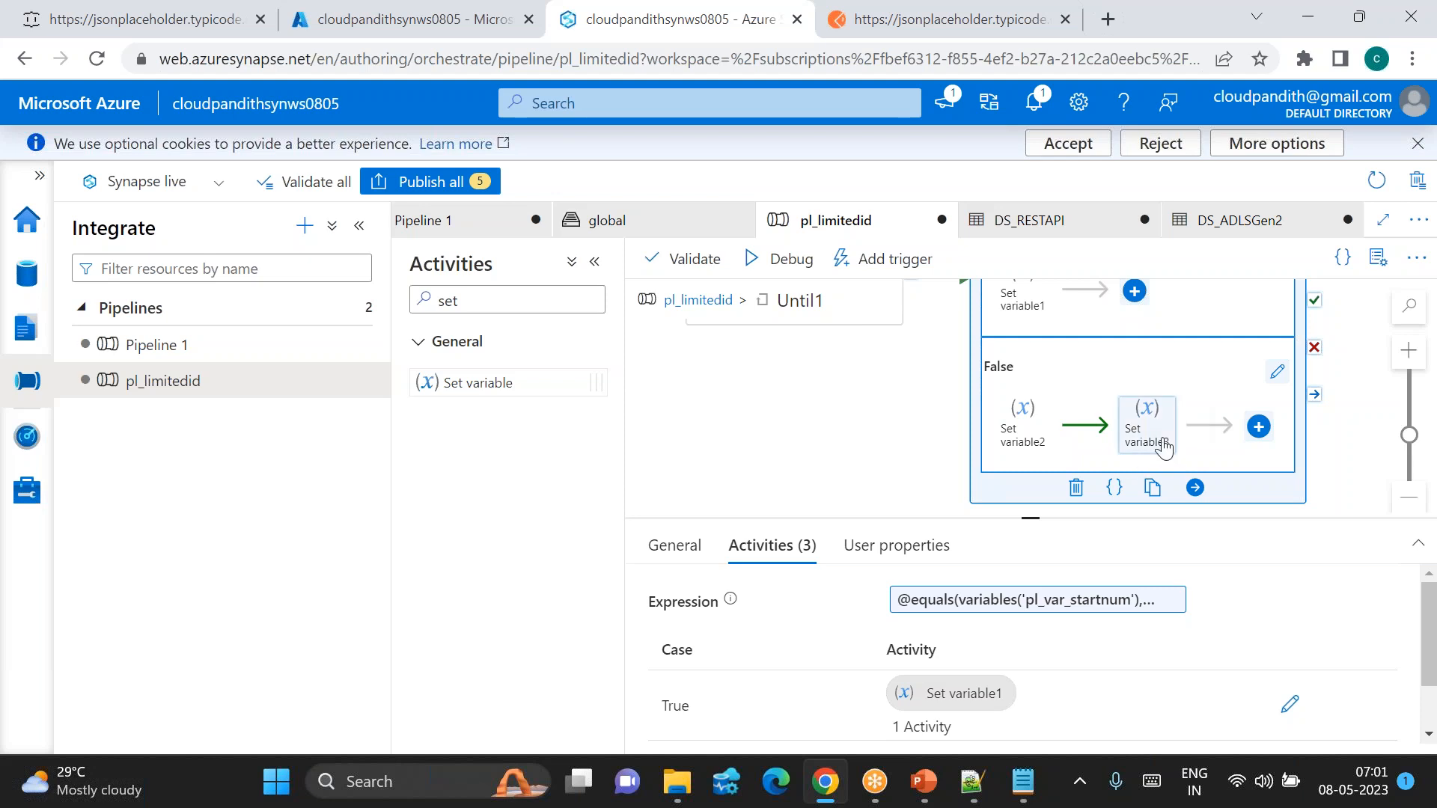
scroll(1162, 447, up, 3)
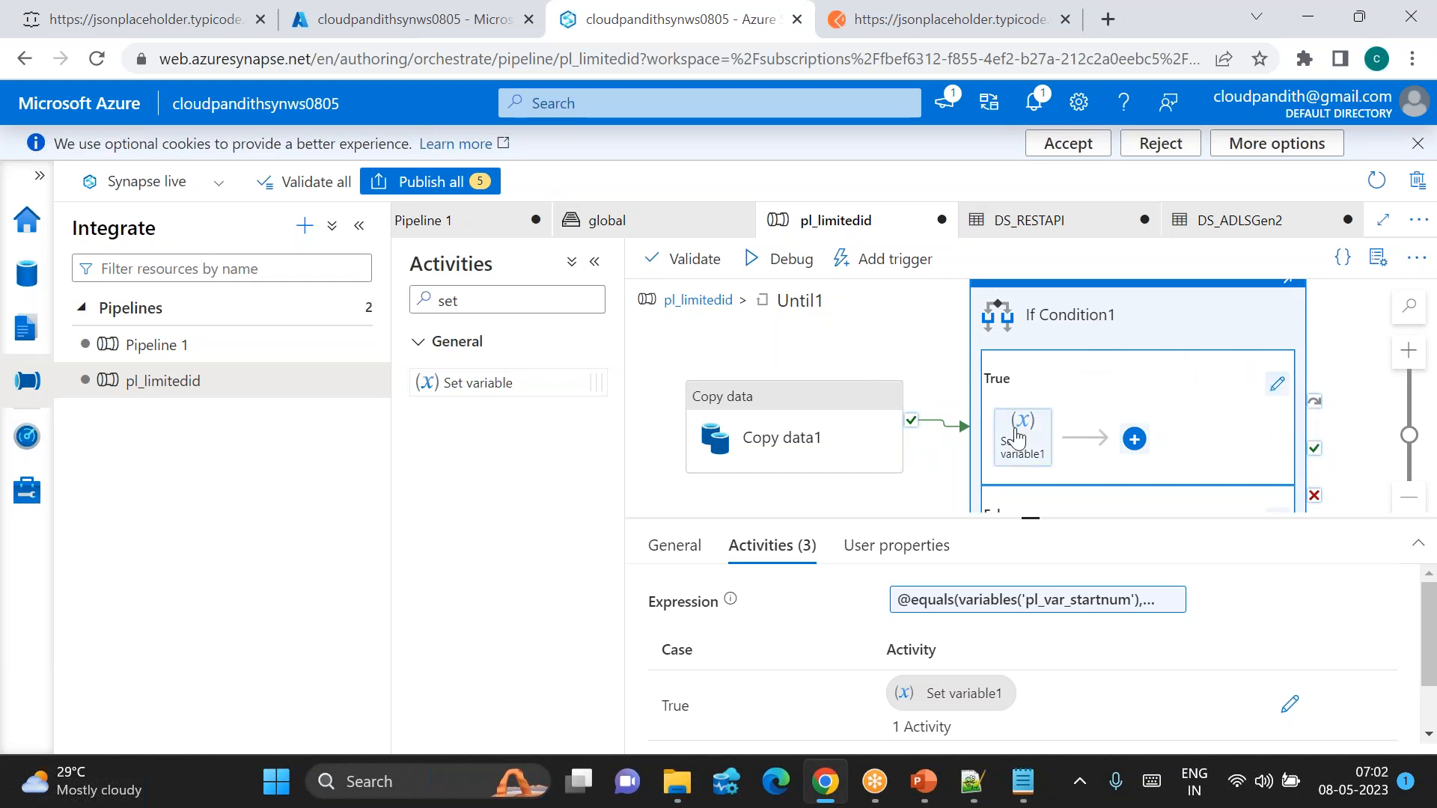
click(692, 301)
drag(821, 396, 1046, 388)
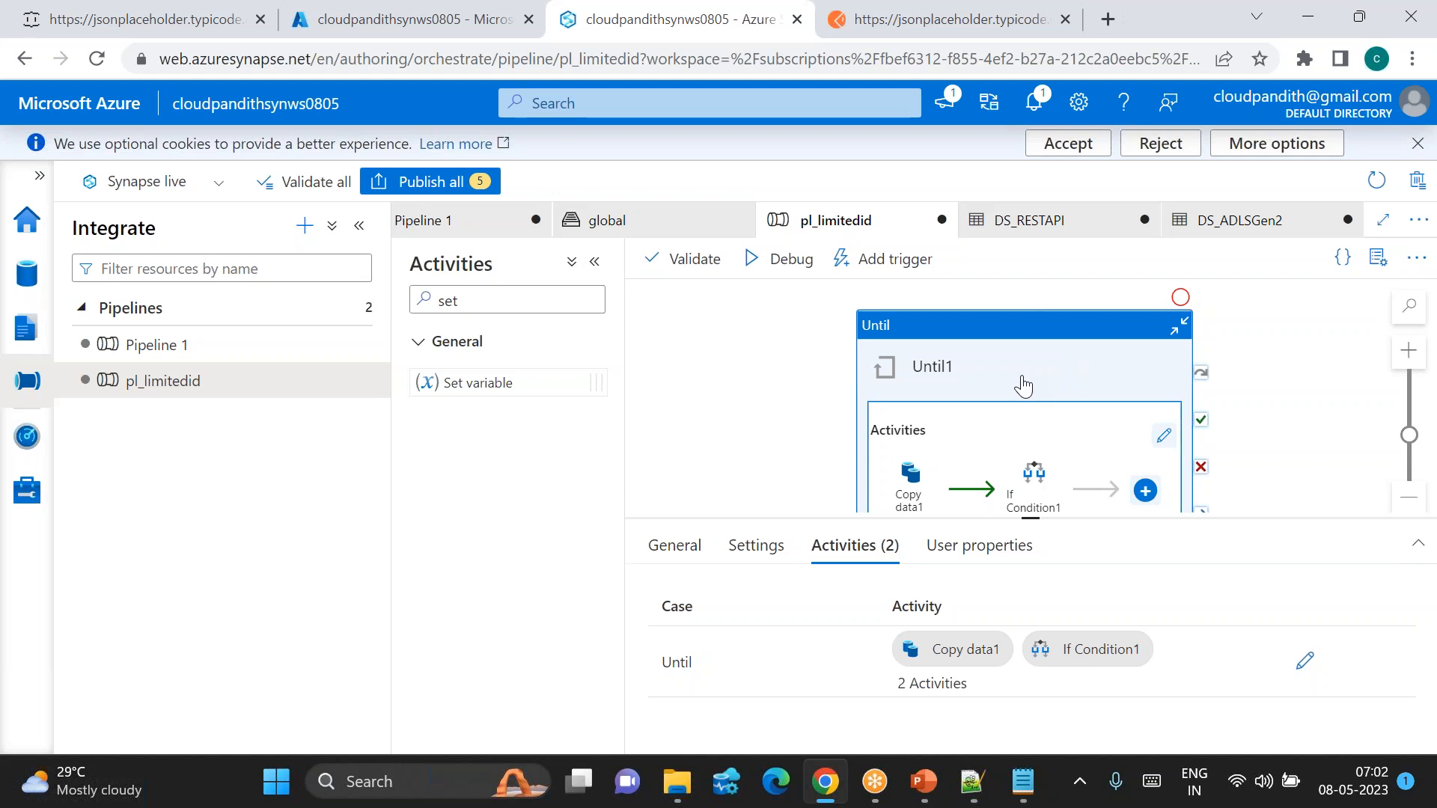
Step: Add a Copy data activity beside Until1, then delete the new Copy data2
drag(1003, 378, 834, 372)
drag(482, 304, 423, 300)
key(BackSpace)
text(cop)
drag(539, 380, 1205, 396)
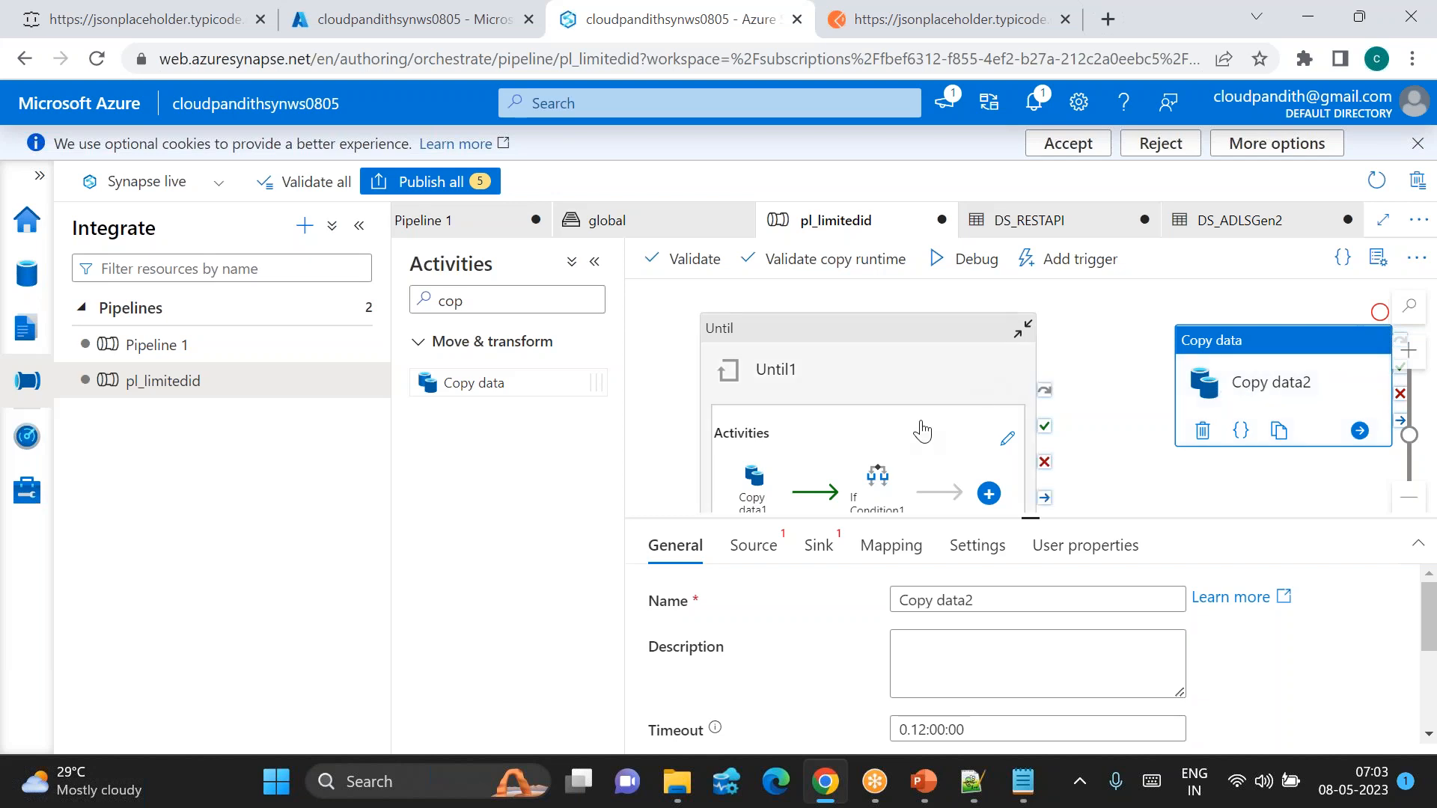
click(1203, 431)
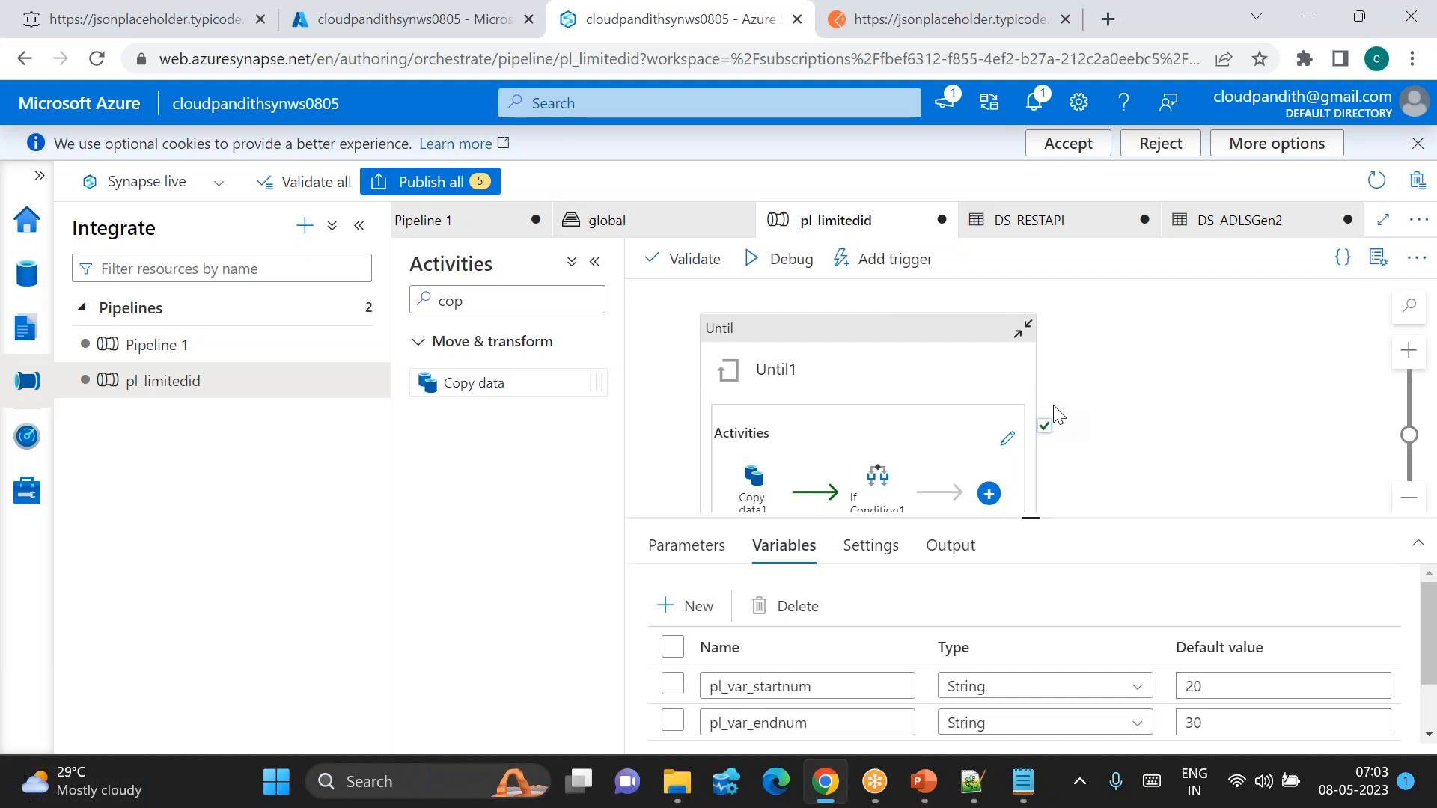
Step: Start a pl_limitedid debug run, refresh its activity runs and check Copy data1's input
mouse_move(1043, 518)
mouse_down()
mouse_move(1006, 403)
mouse_move(1003, 417)
mouse_up()
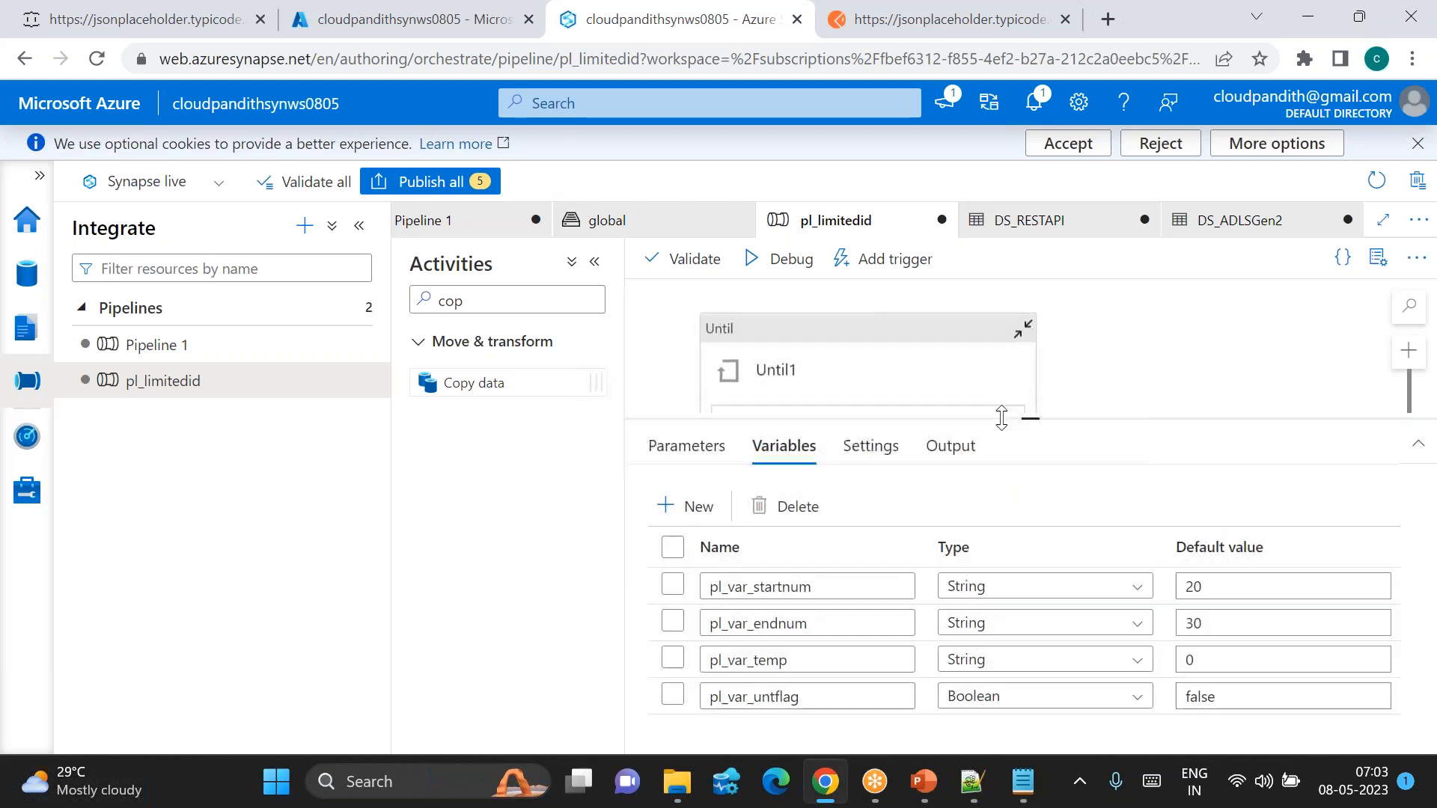
click(792, 271)
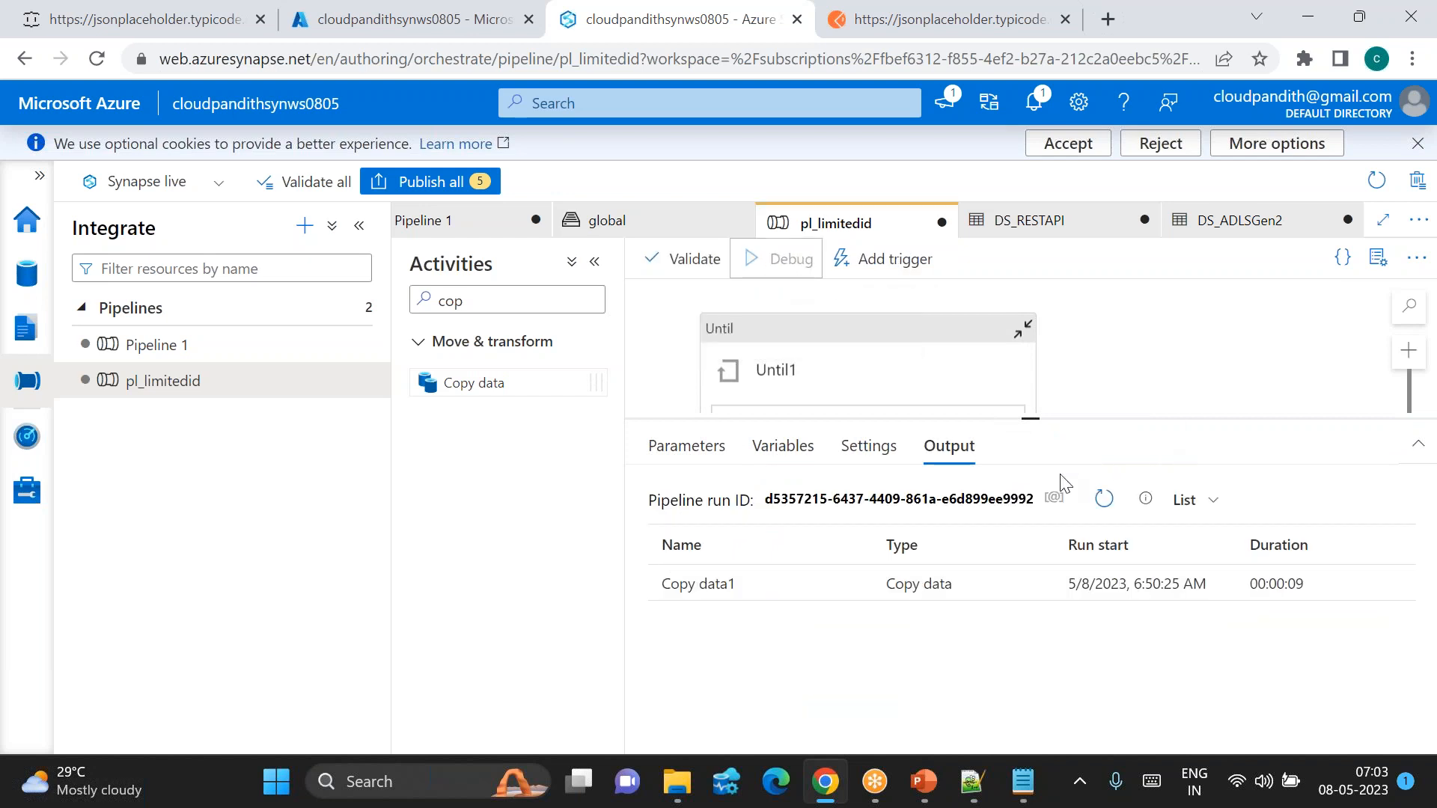
click(1105, 500)
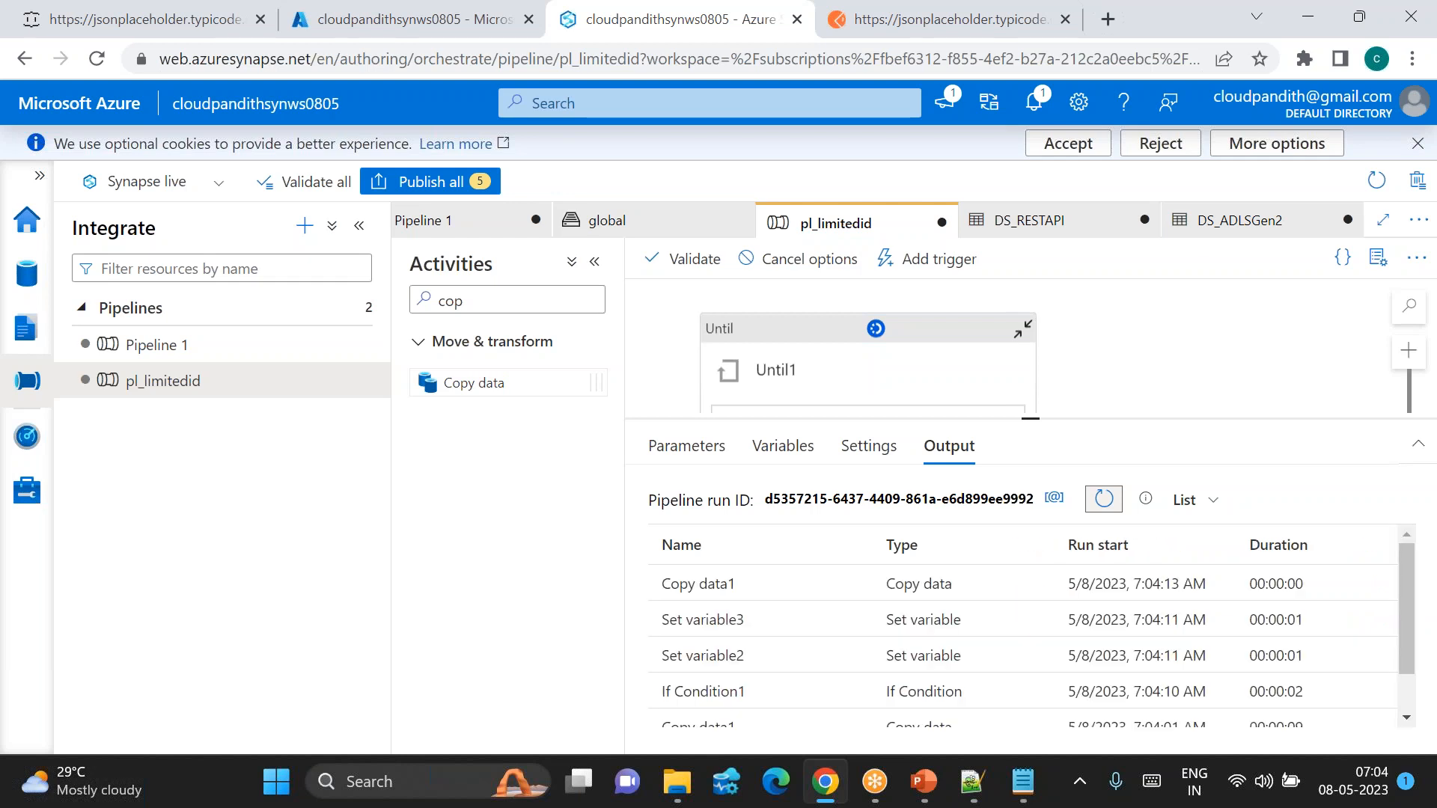
scroll(841, 637, down, 1)
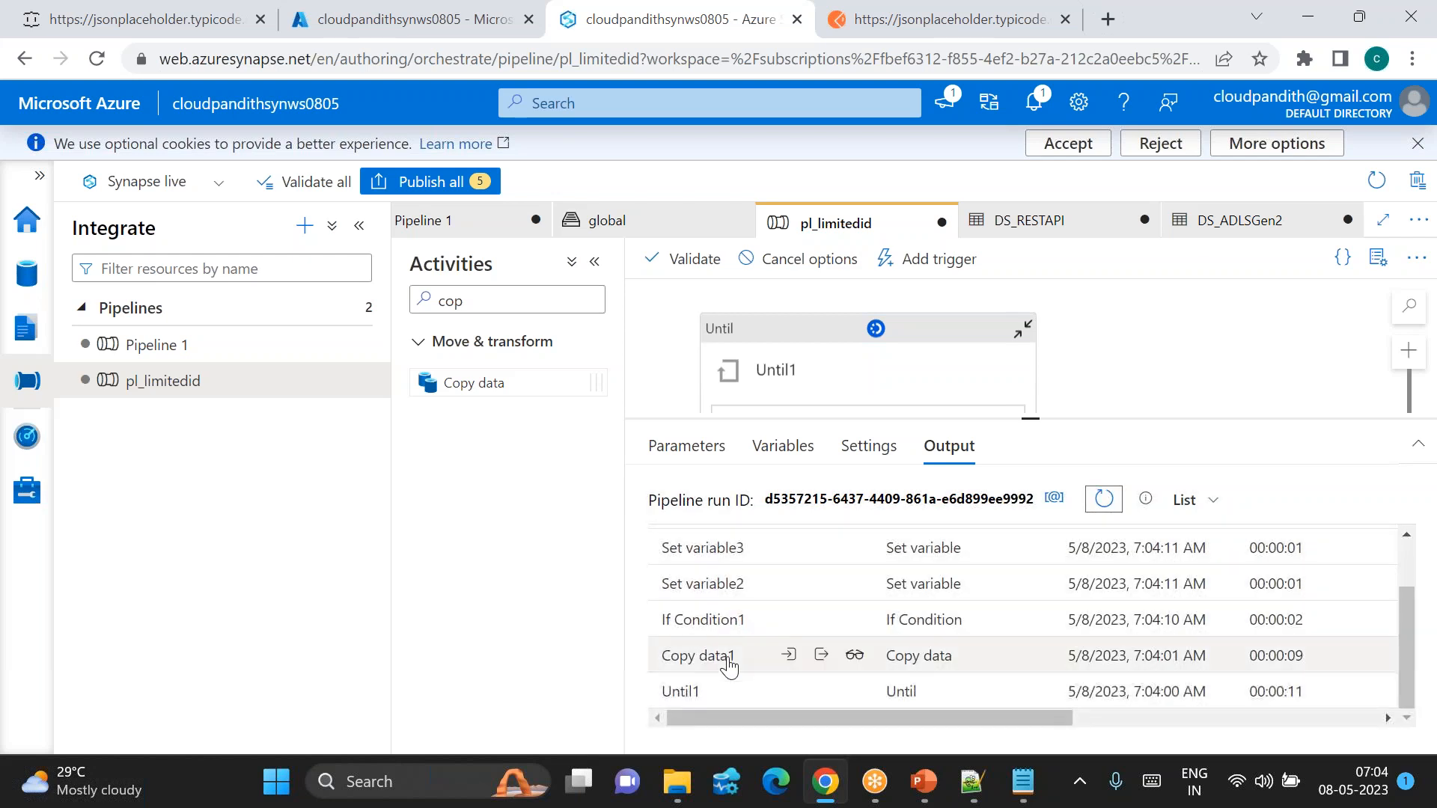
scroll(730, 666, down, 2)
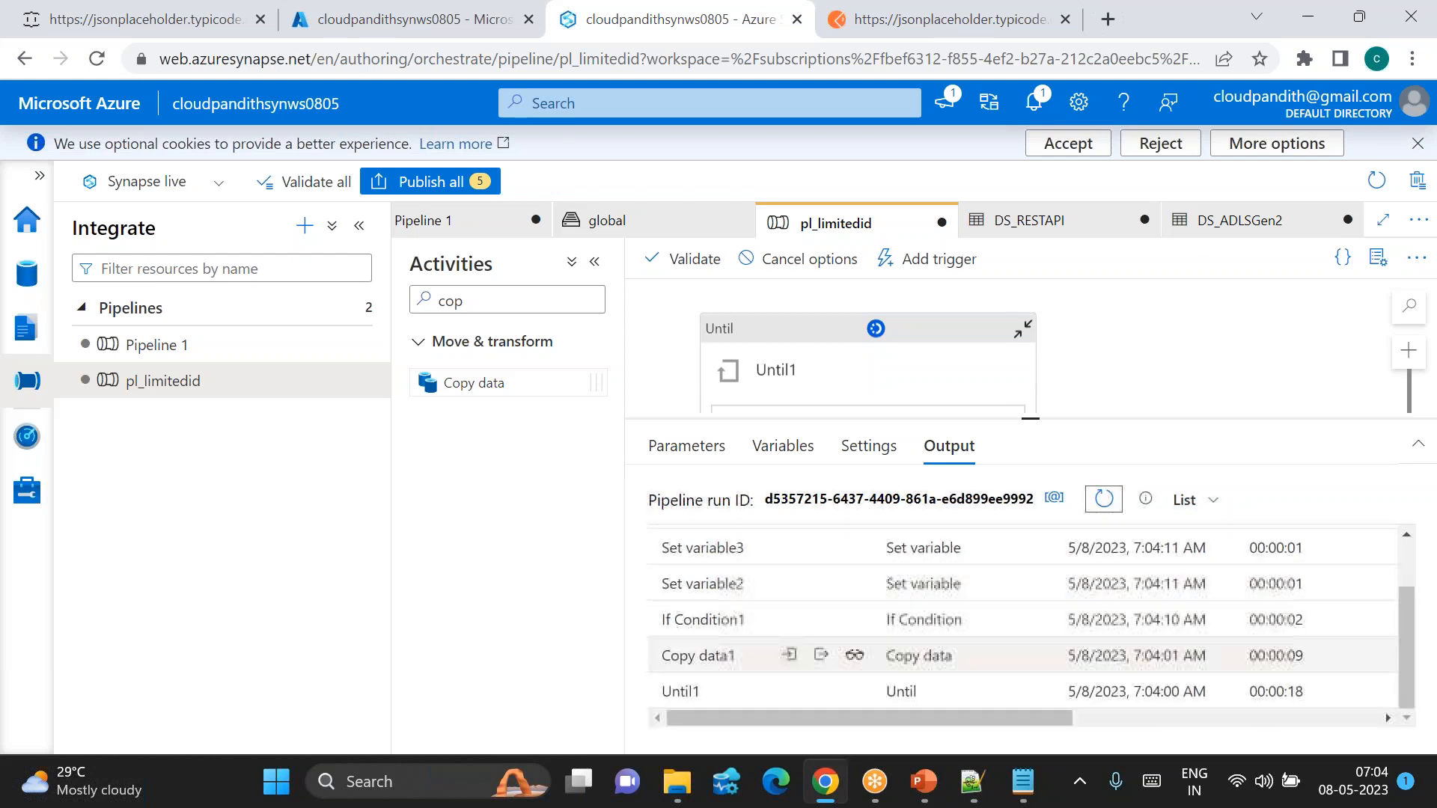
click(789, 655)
key(Escape)
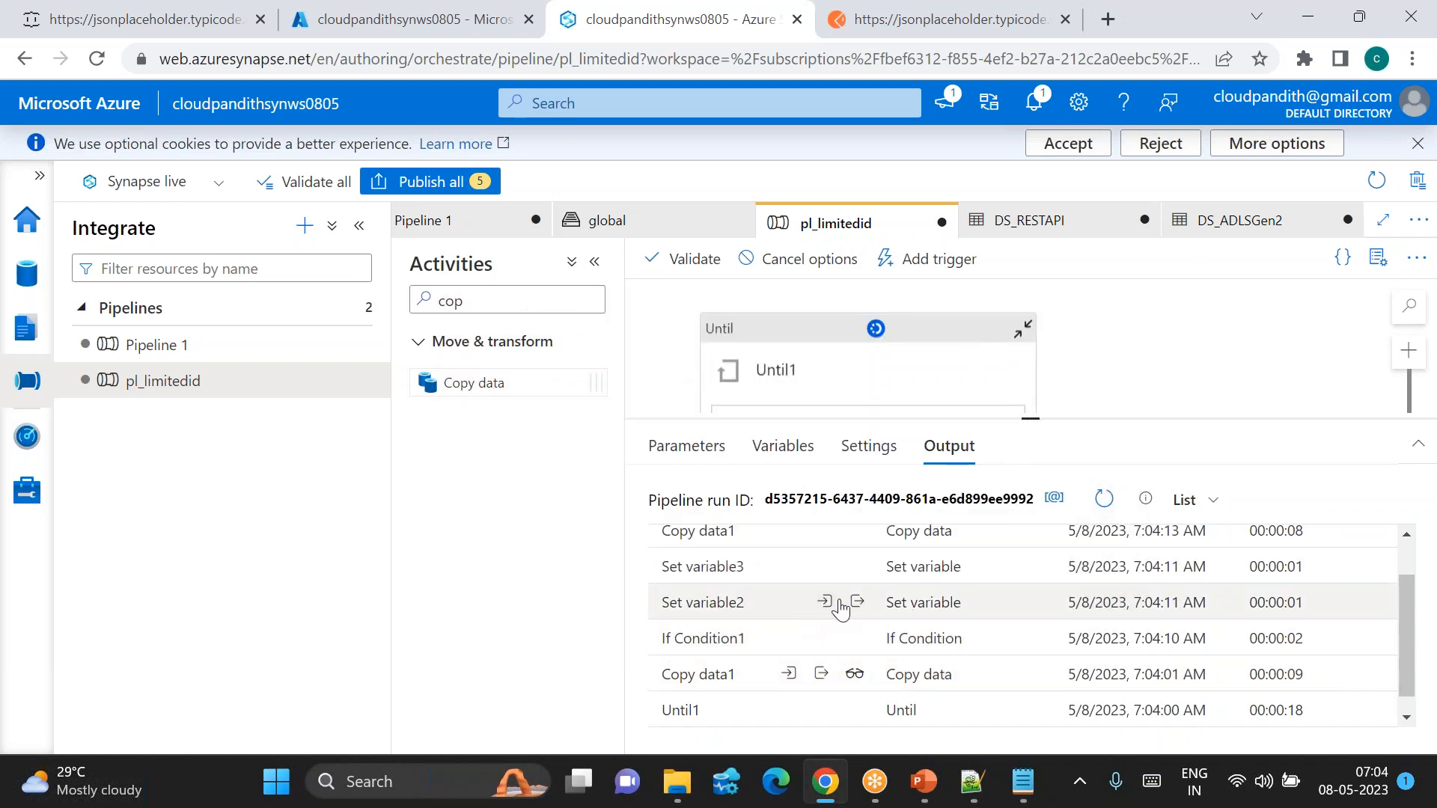
Step: Inspect Set variable3's output value for the current loop iteration
click(856, 565)
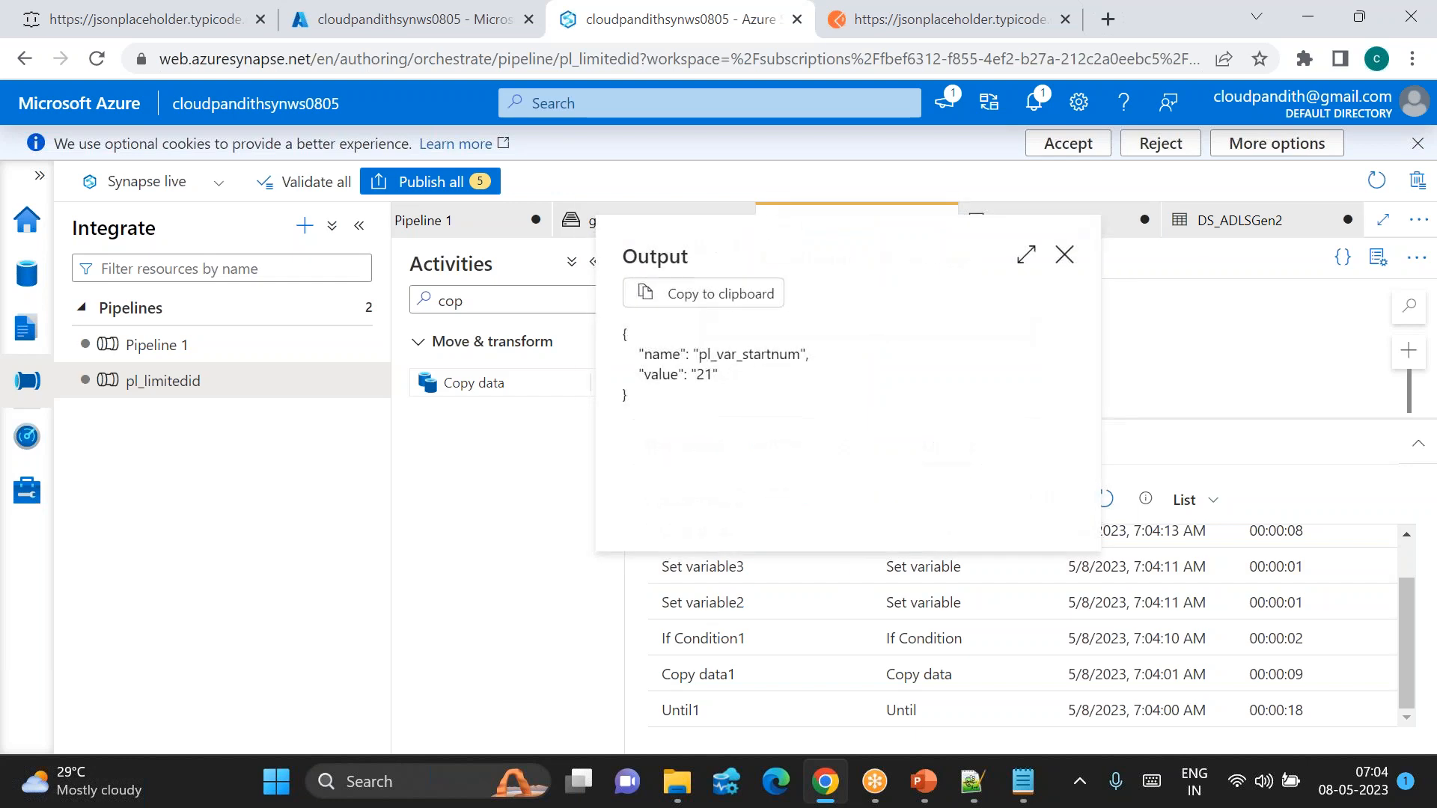
click(855, 565)
click(856, 566)
click(856, 565)
scroll(856, 566, up, 1)
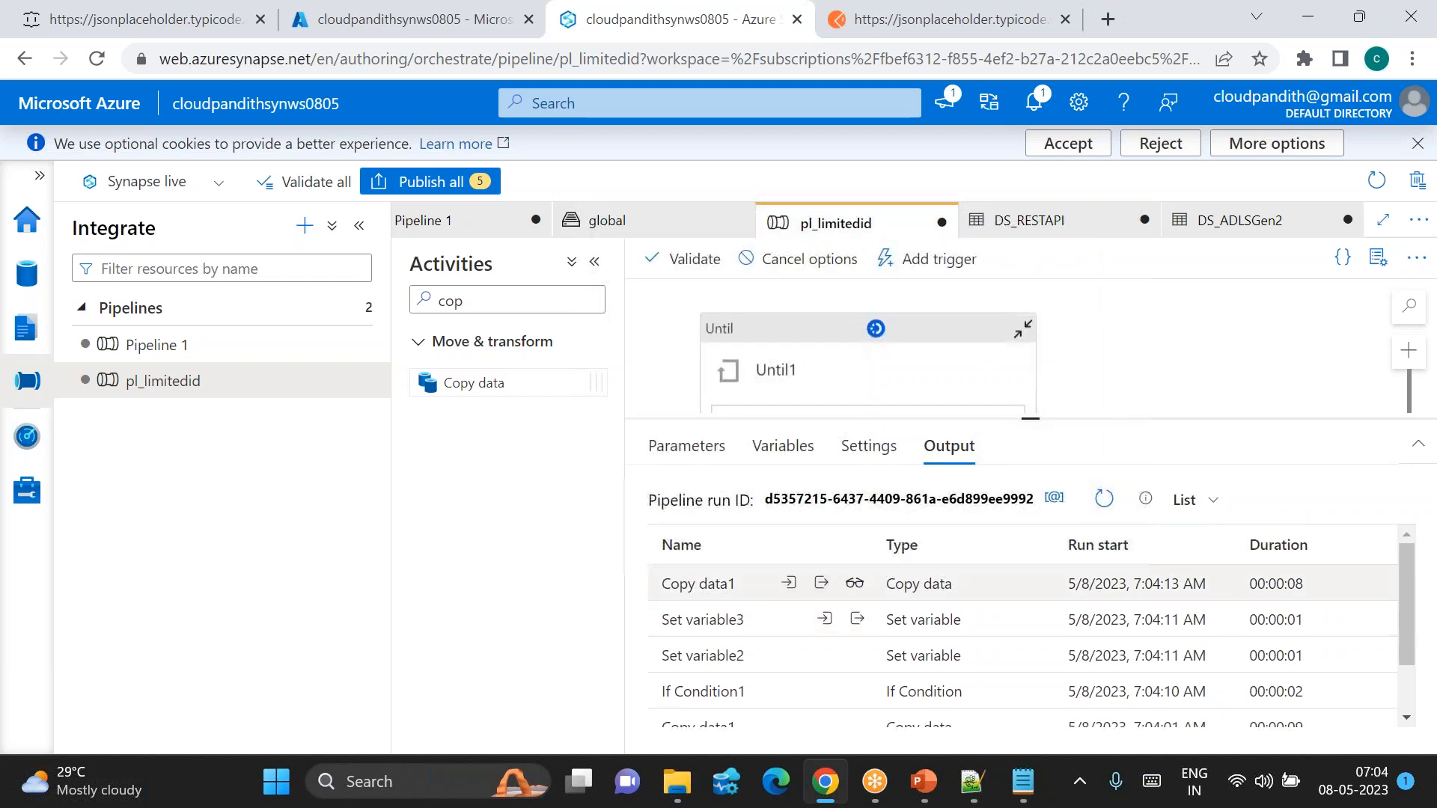
Step: Refresh the runs and compare Set variable3 outputs for the latest, earlier and first iterations
click(1103, 499)
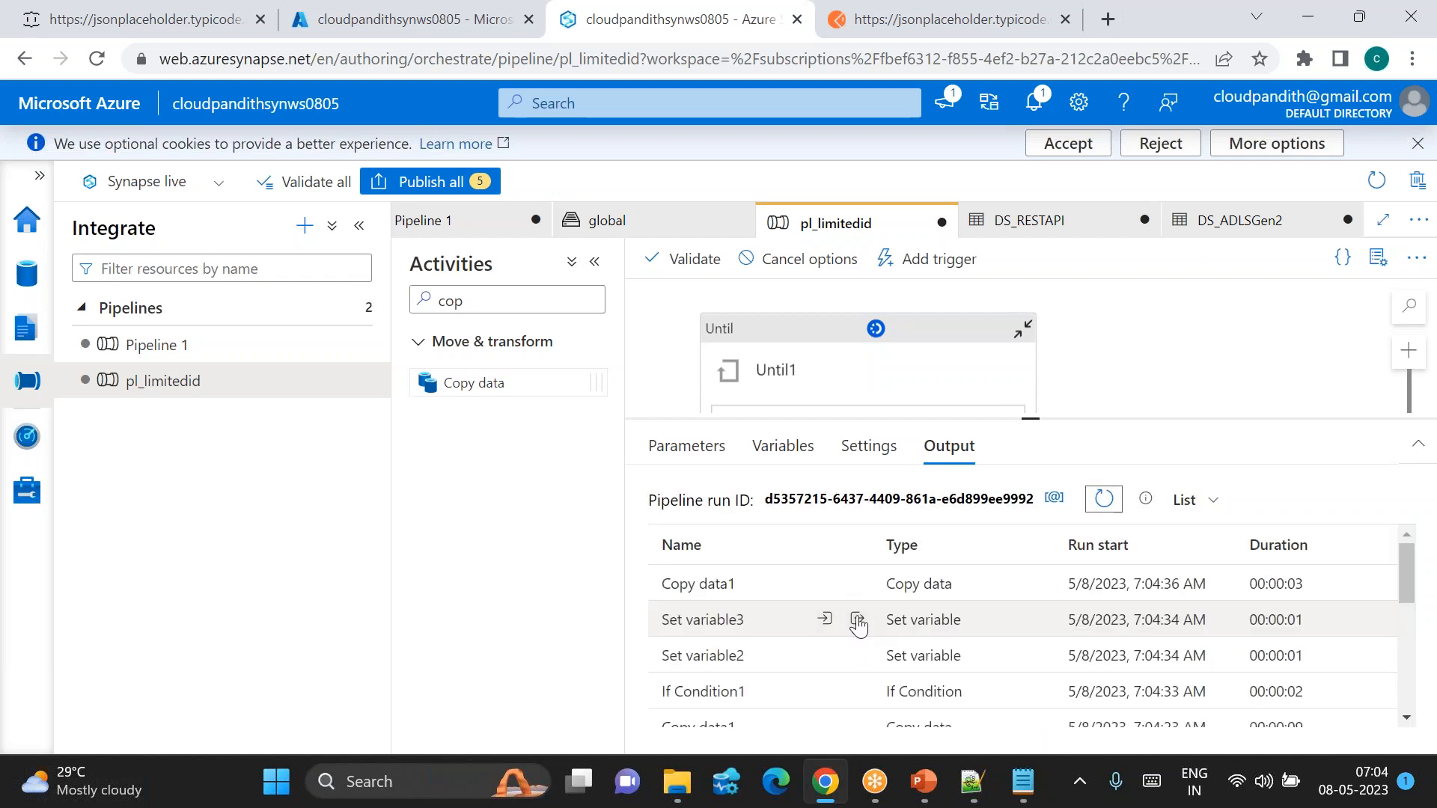
click(857, 621)
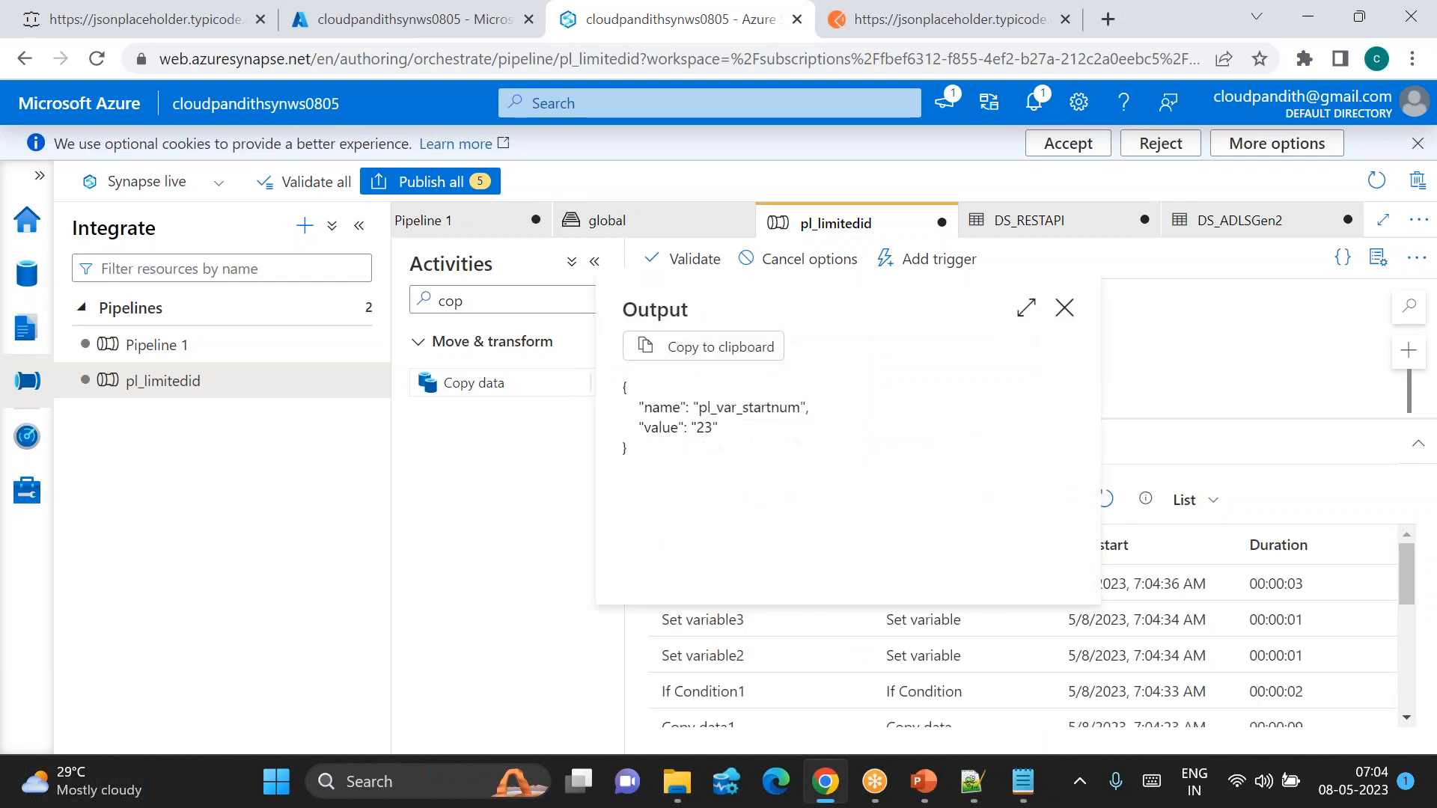
key(Escape)
scroll(850, 609, down, 3)
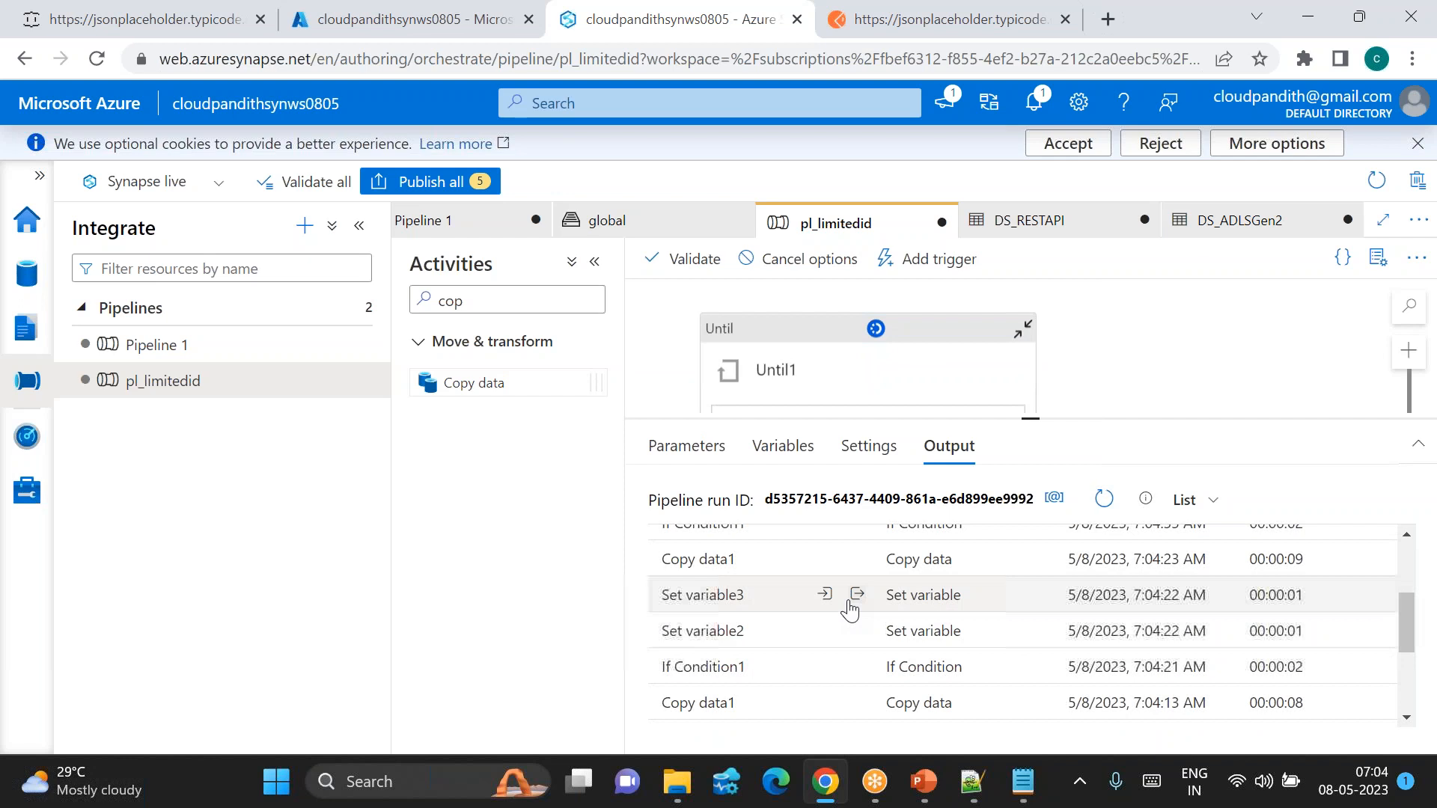
click(857, 596)
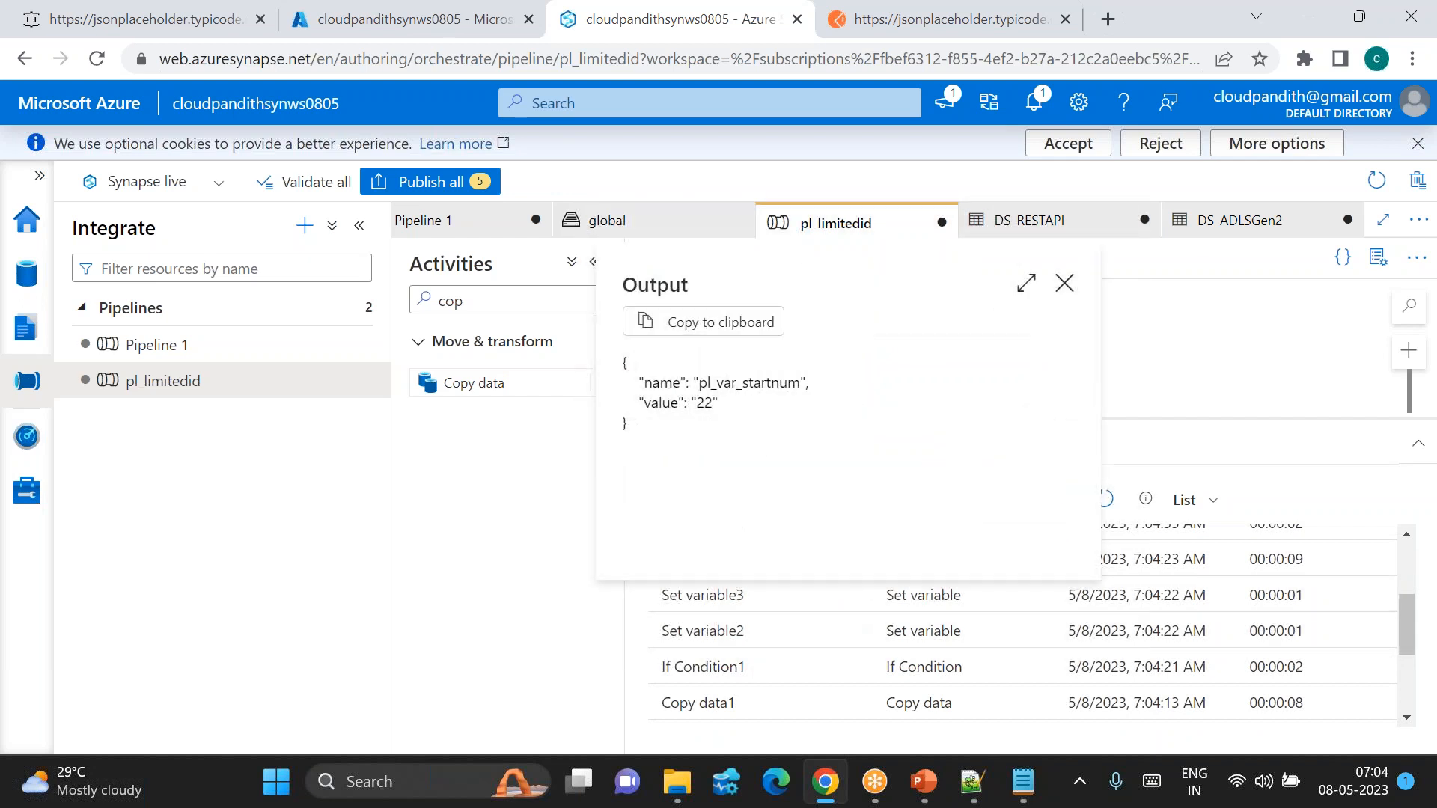
key(Escape)
scroll(856, 596, down, 2)
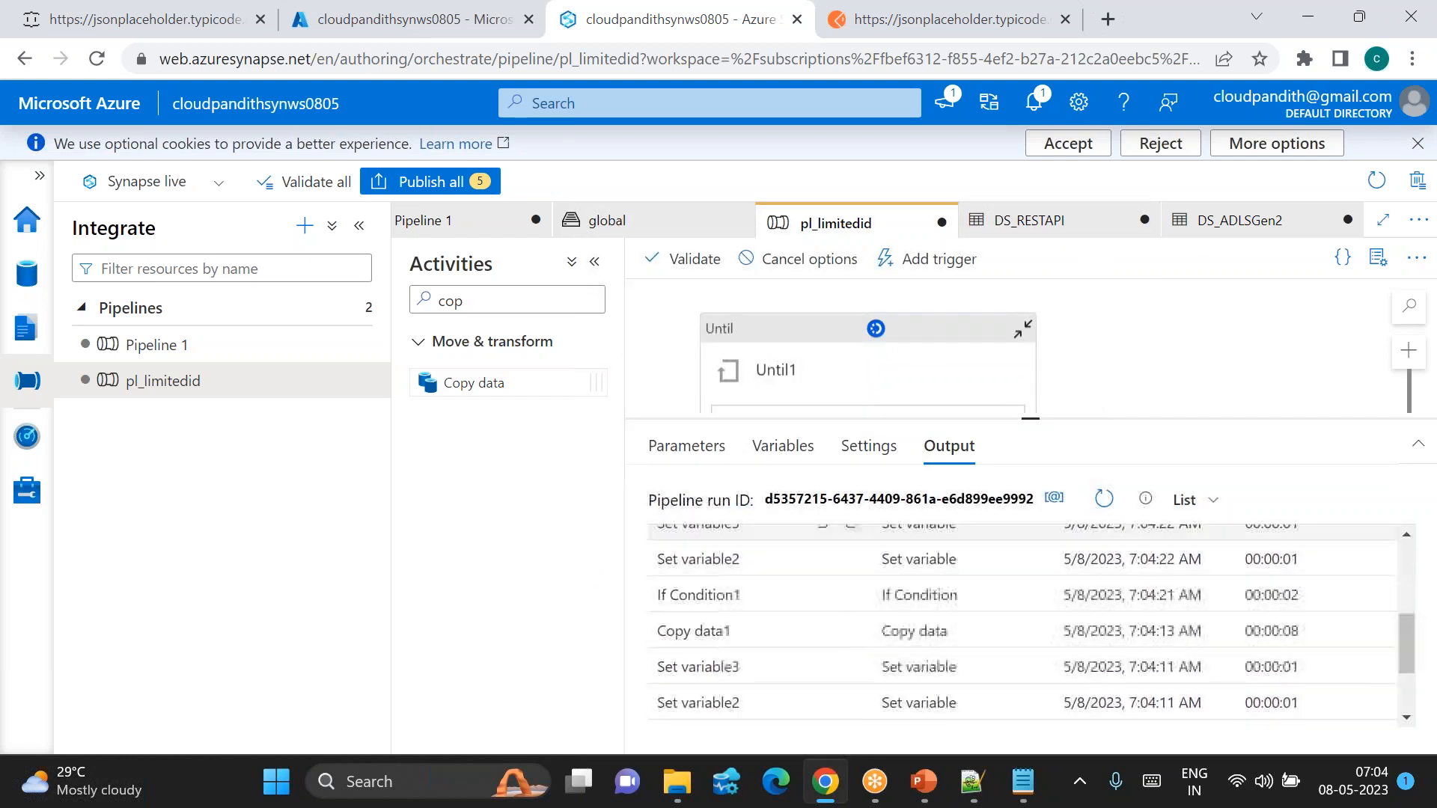
scroll(853, 599, down, 2)
click(853, 601)
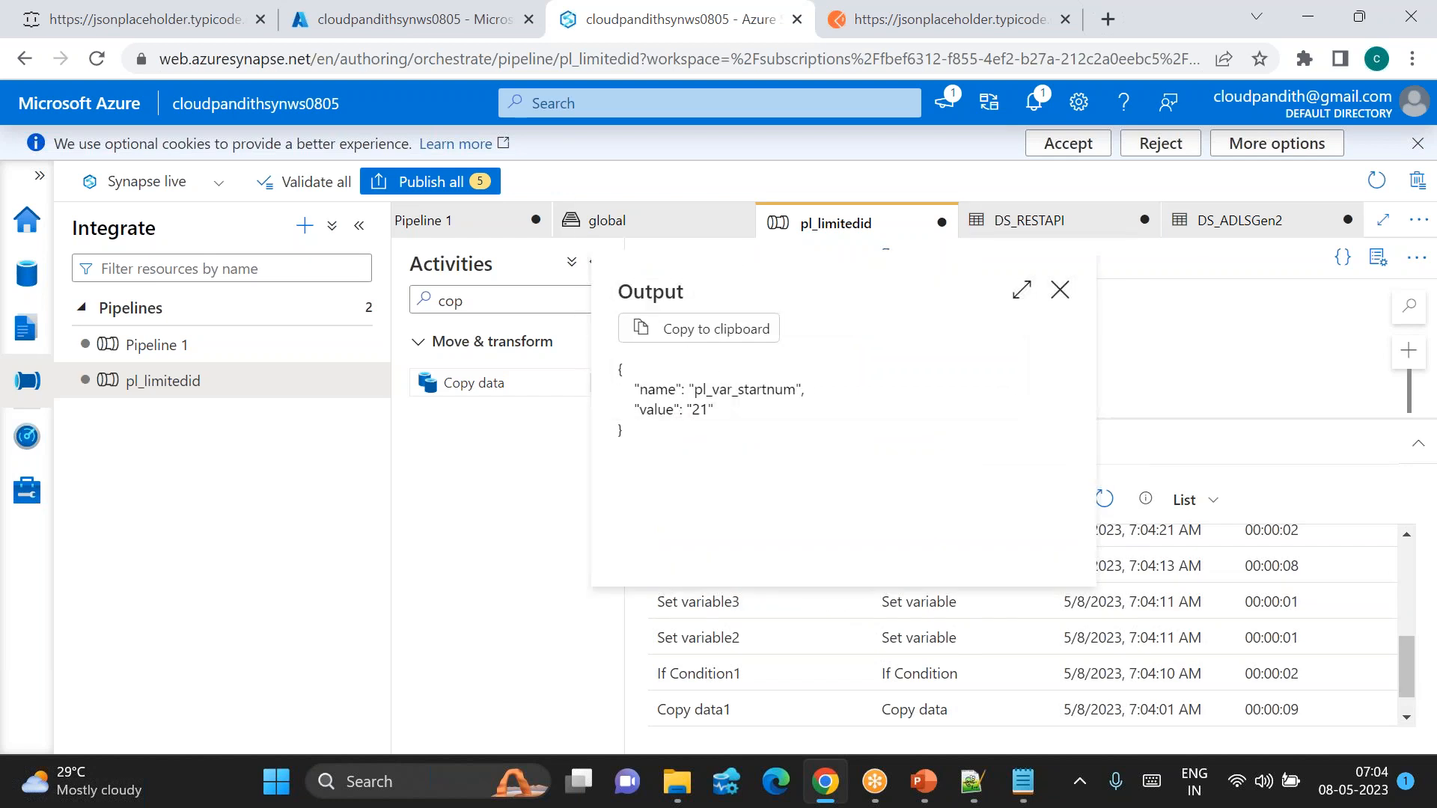
key(Escape)
Step: Refresh again, check the newest pl_var_startnum value, and refresh twice more
scroll(850, 609, up, 1)
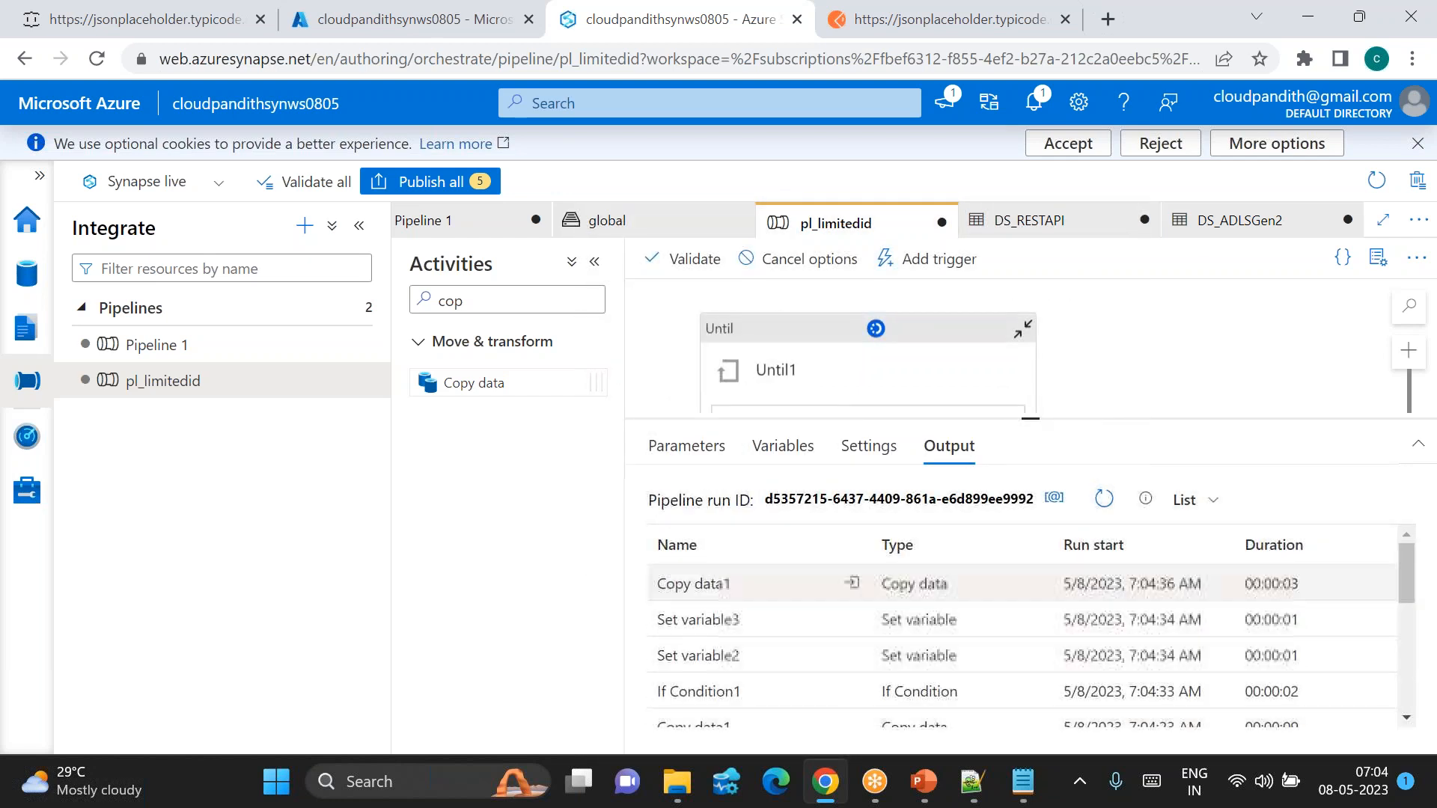
click(1101, 500)
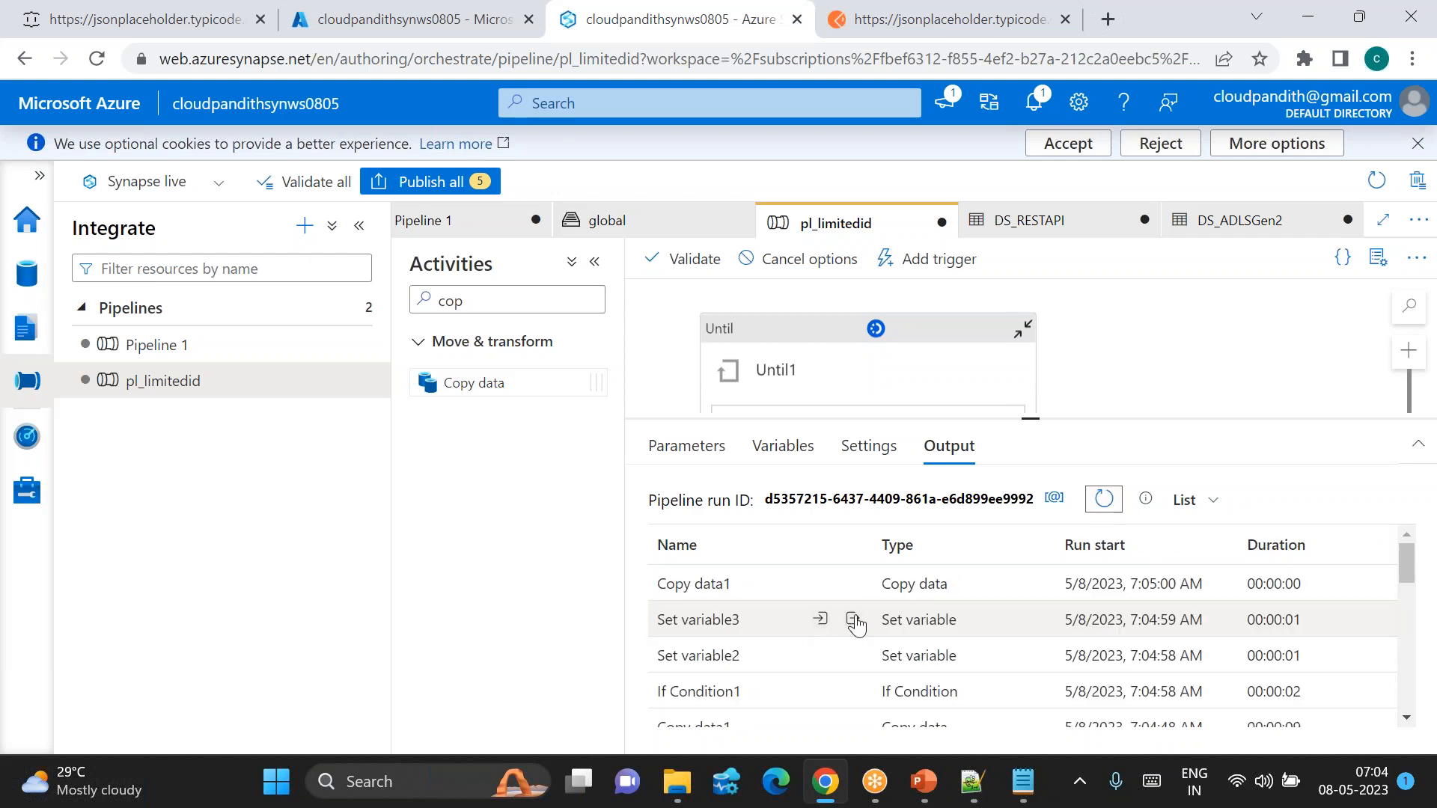
click(852, 618)
key(Escape)
click(1104, 498)
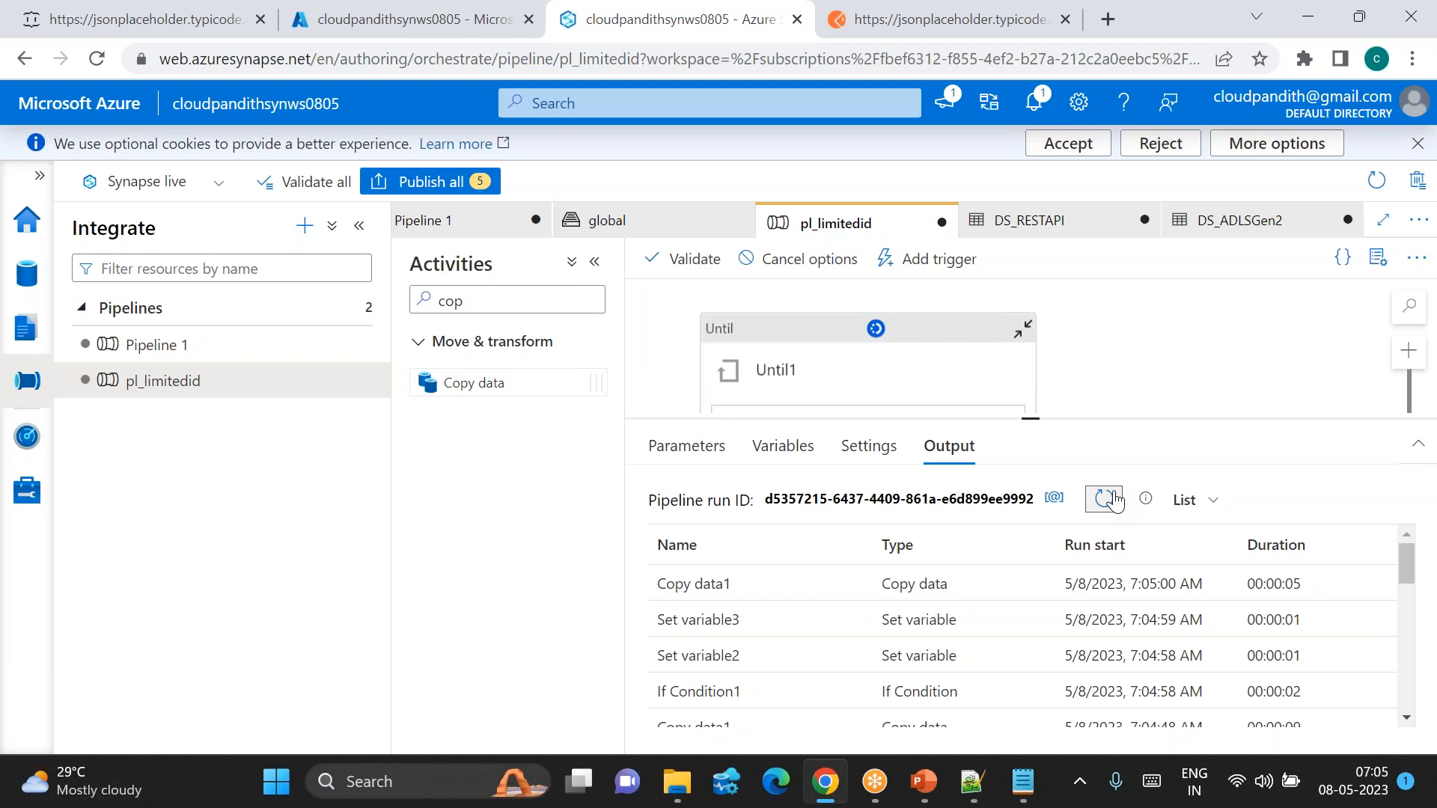
click(1104, 498)
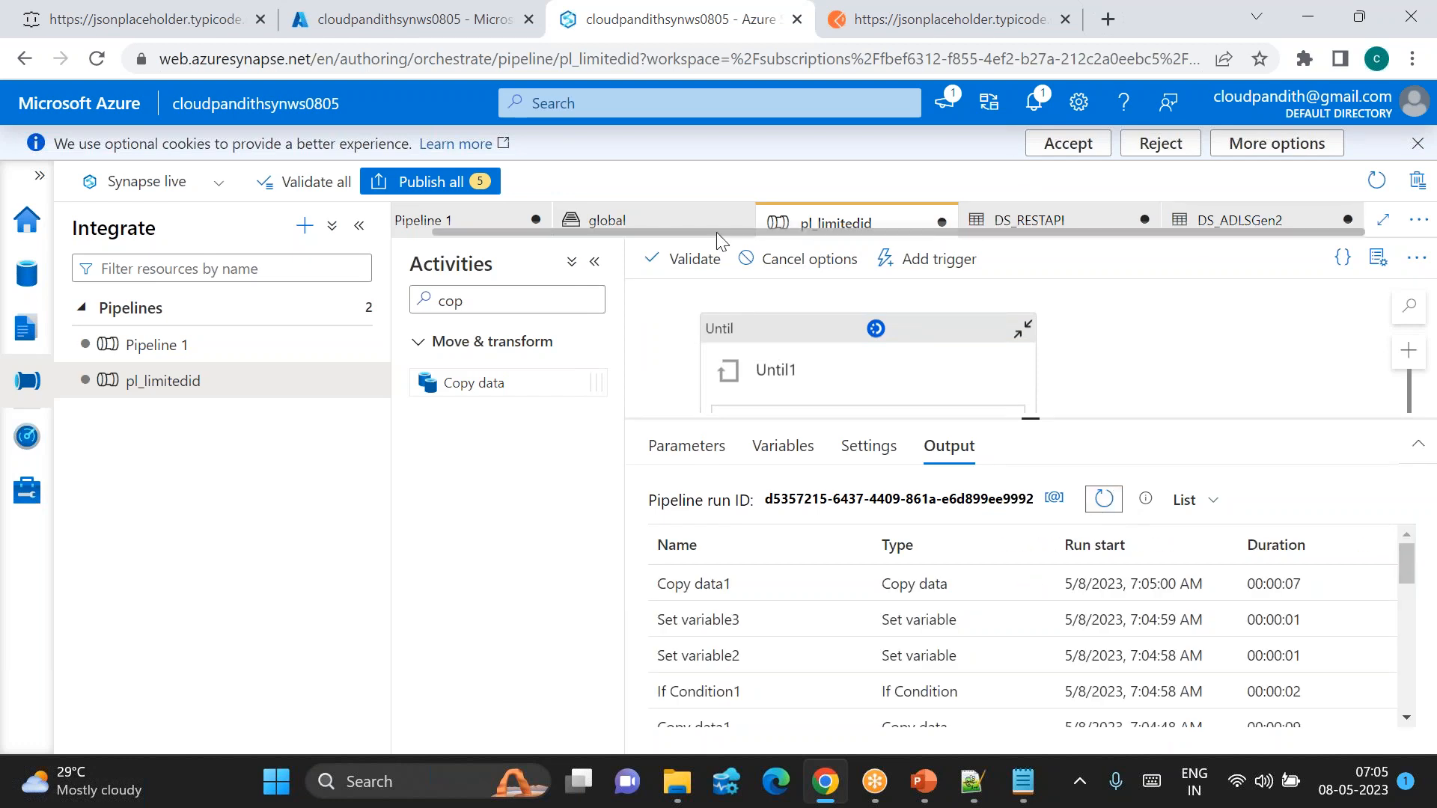
Step: Refresh the userdata1 folder listing repeatedly until folders 27 and 28 appear
click(637, 222)
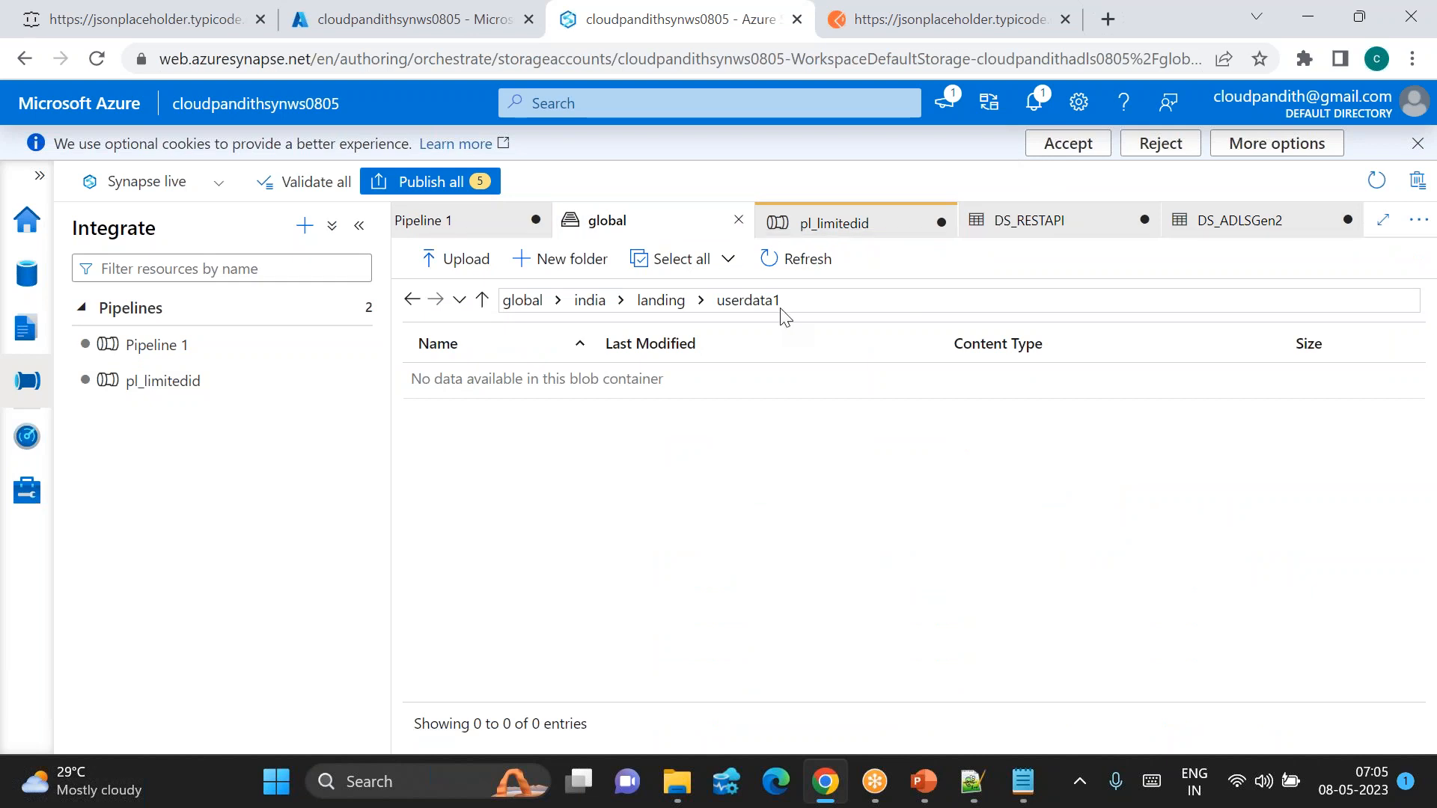
click(813, 262)
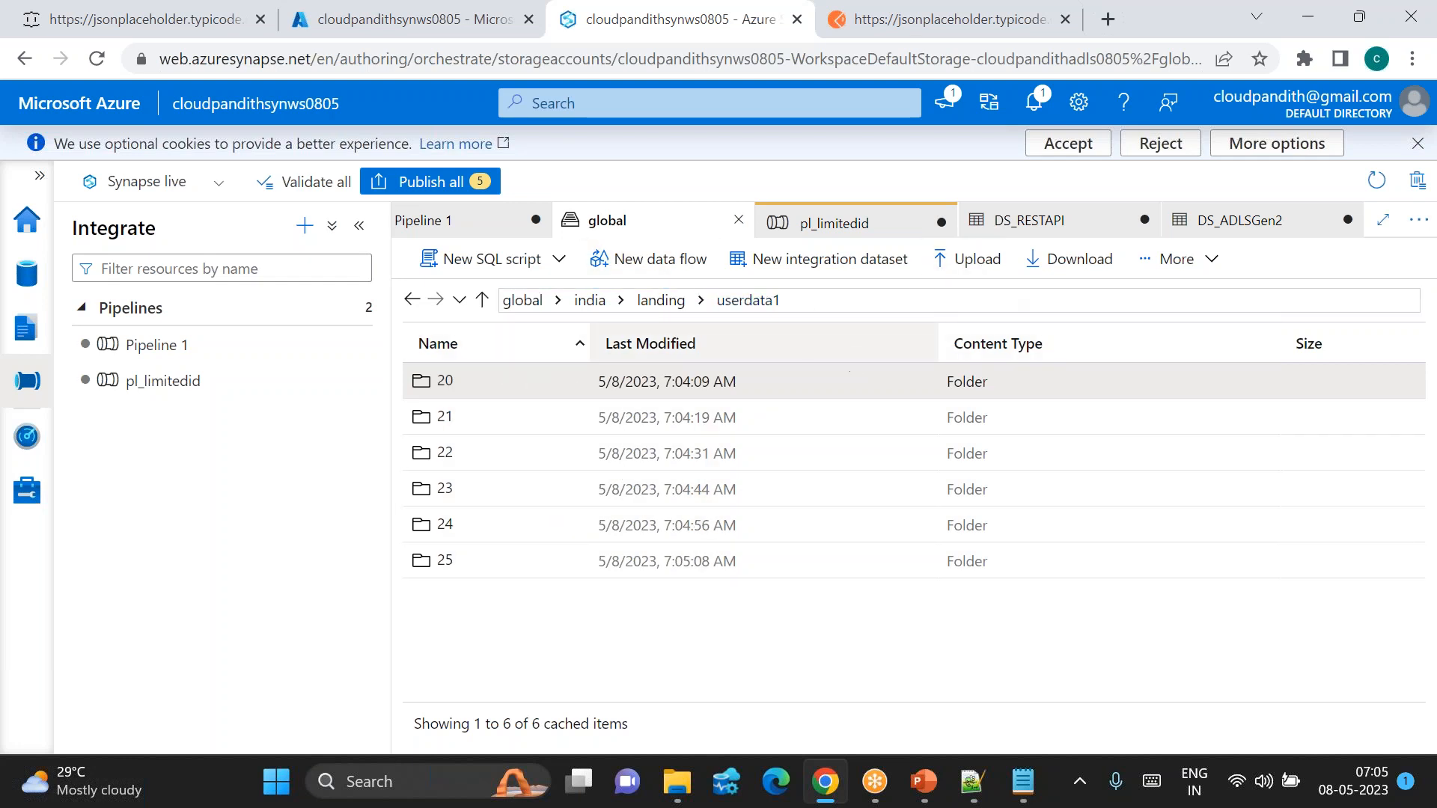
click(1172, 258)
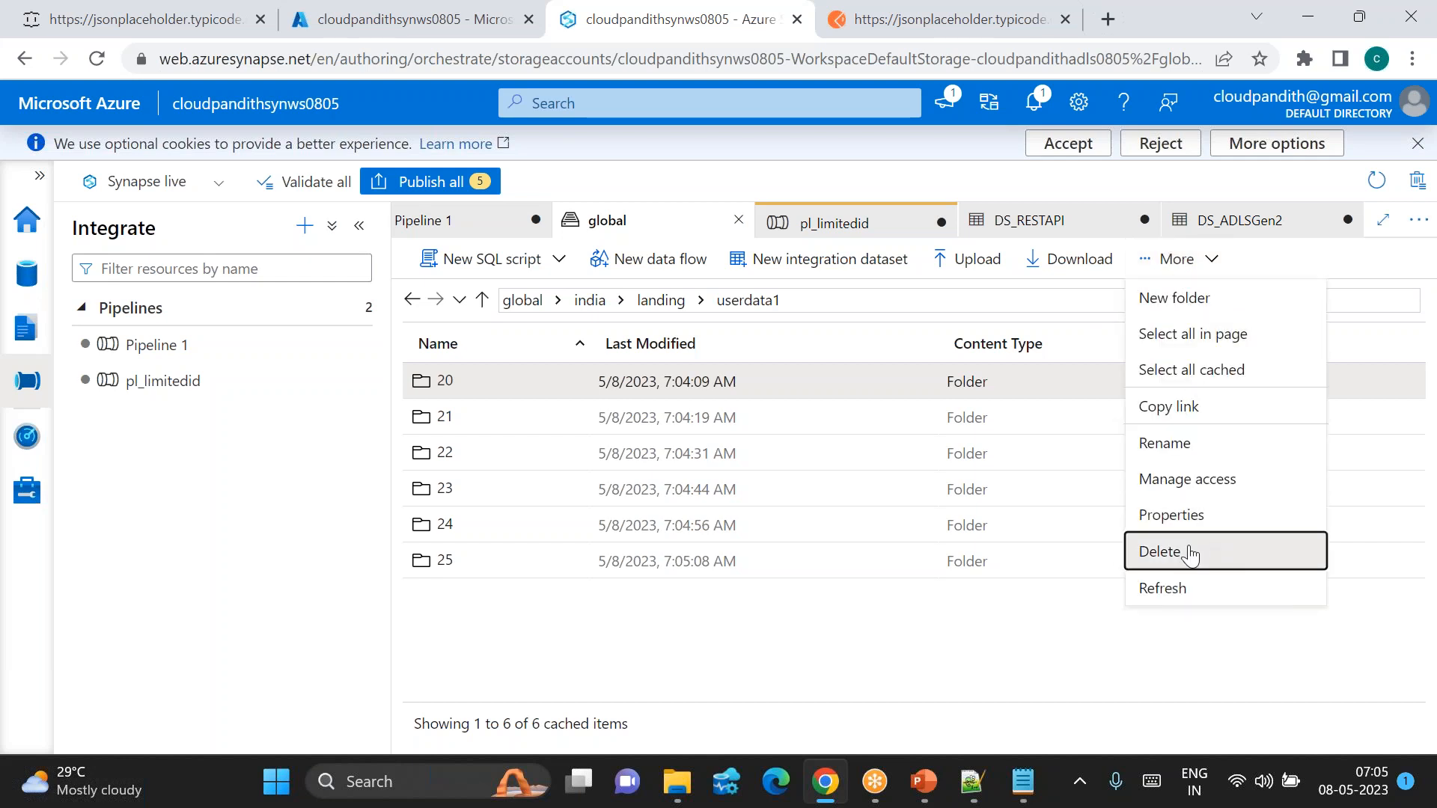
click(1168, 587)
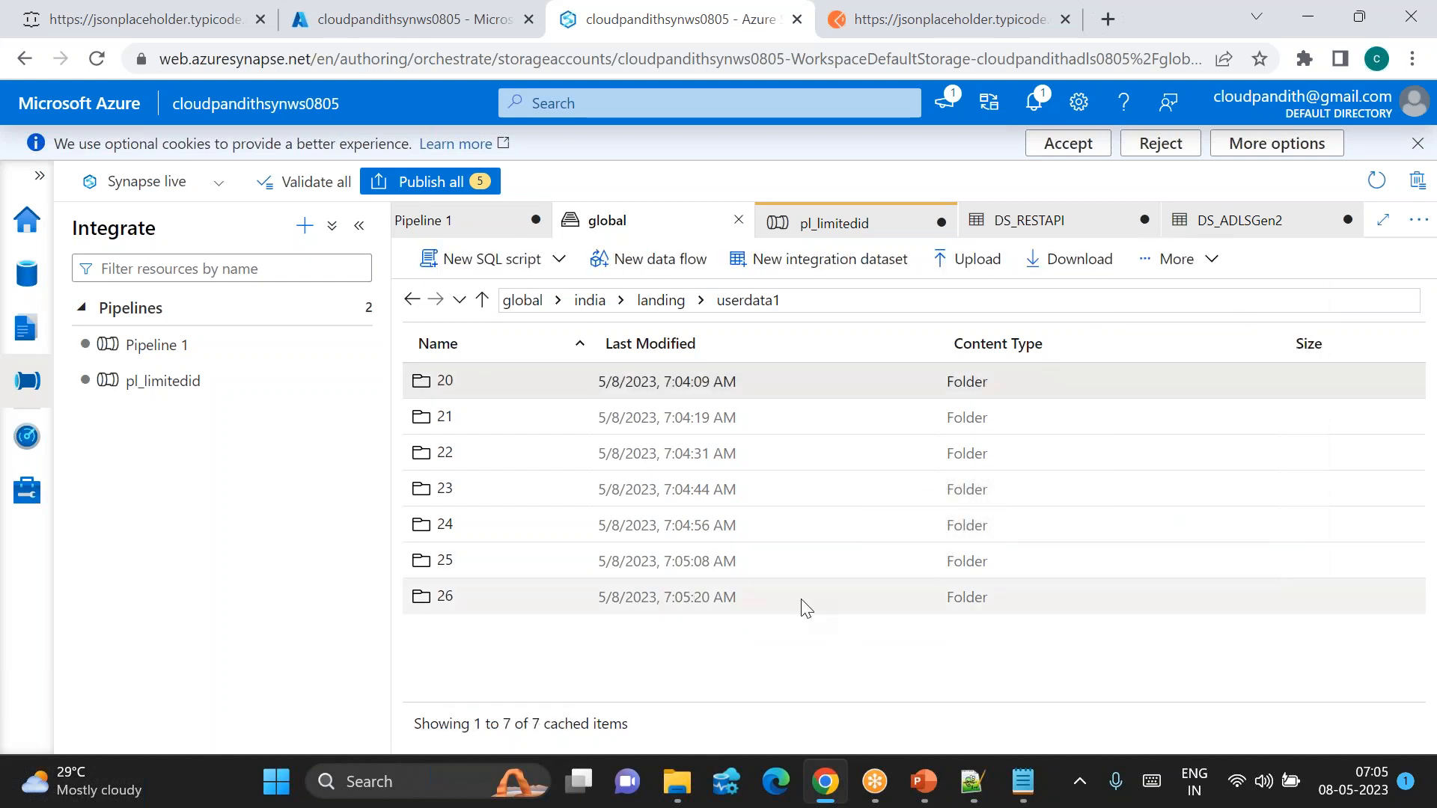
click(1171, 259)
click(1181, 591)
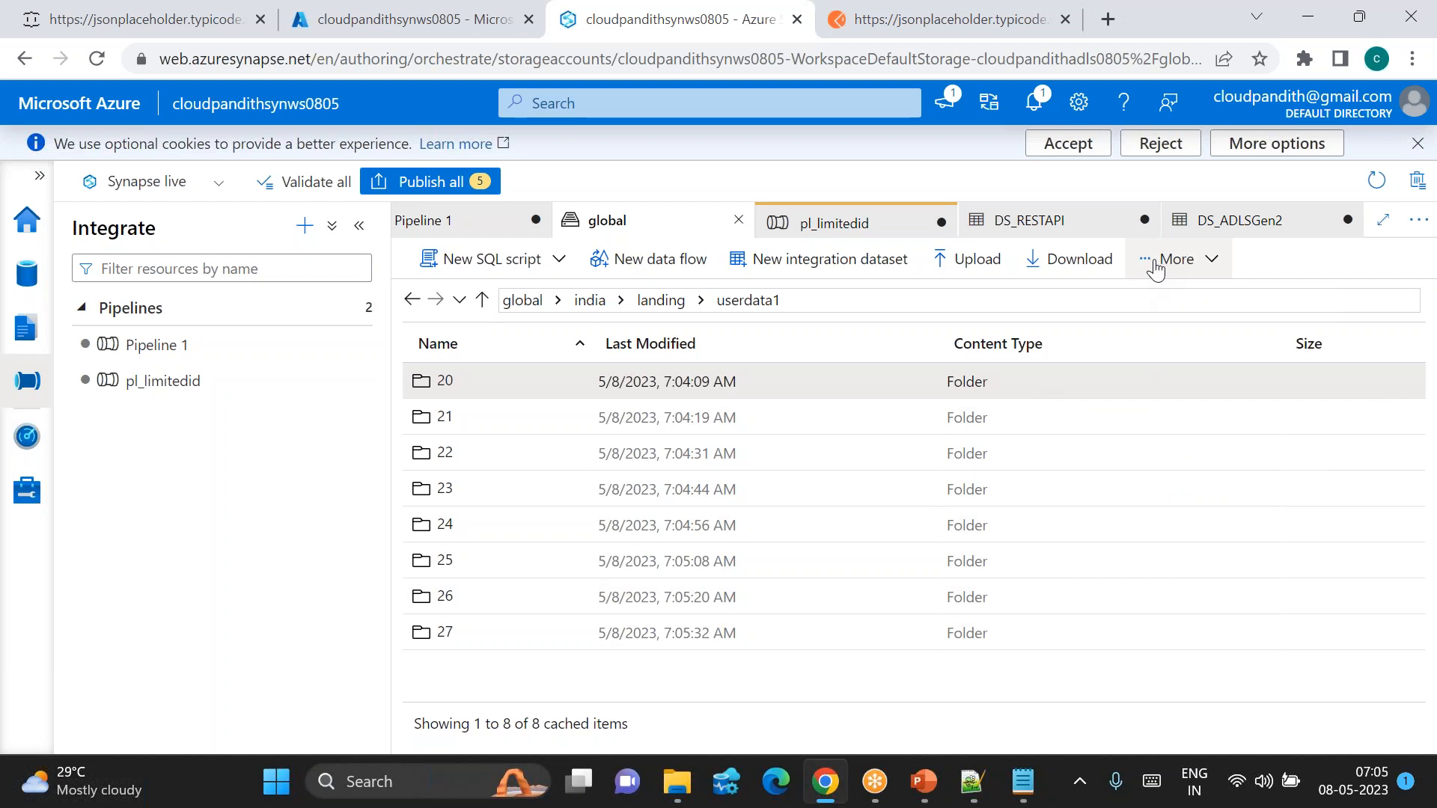
click(1171, 259)
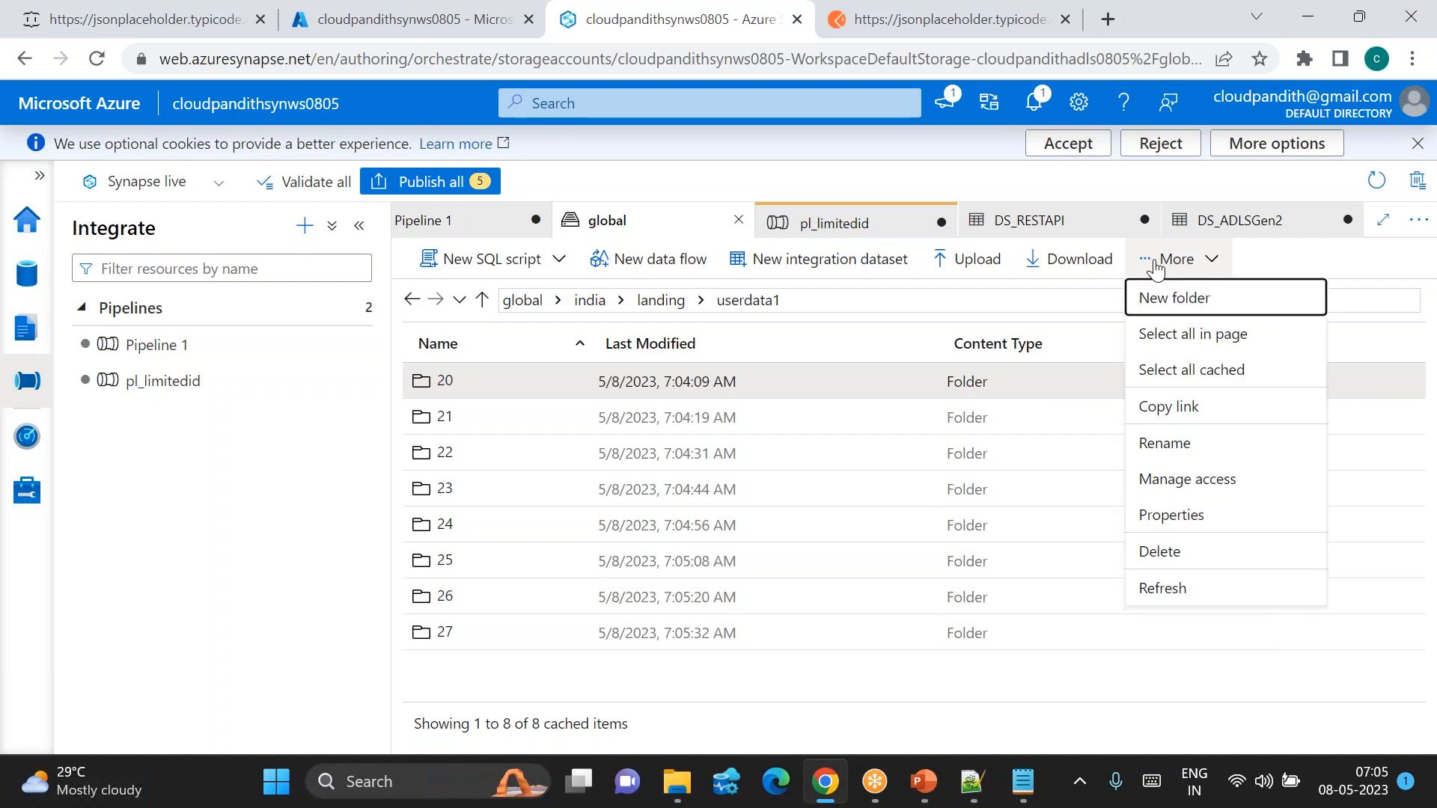
click(1199, 588)
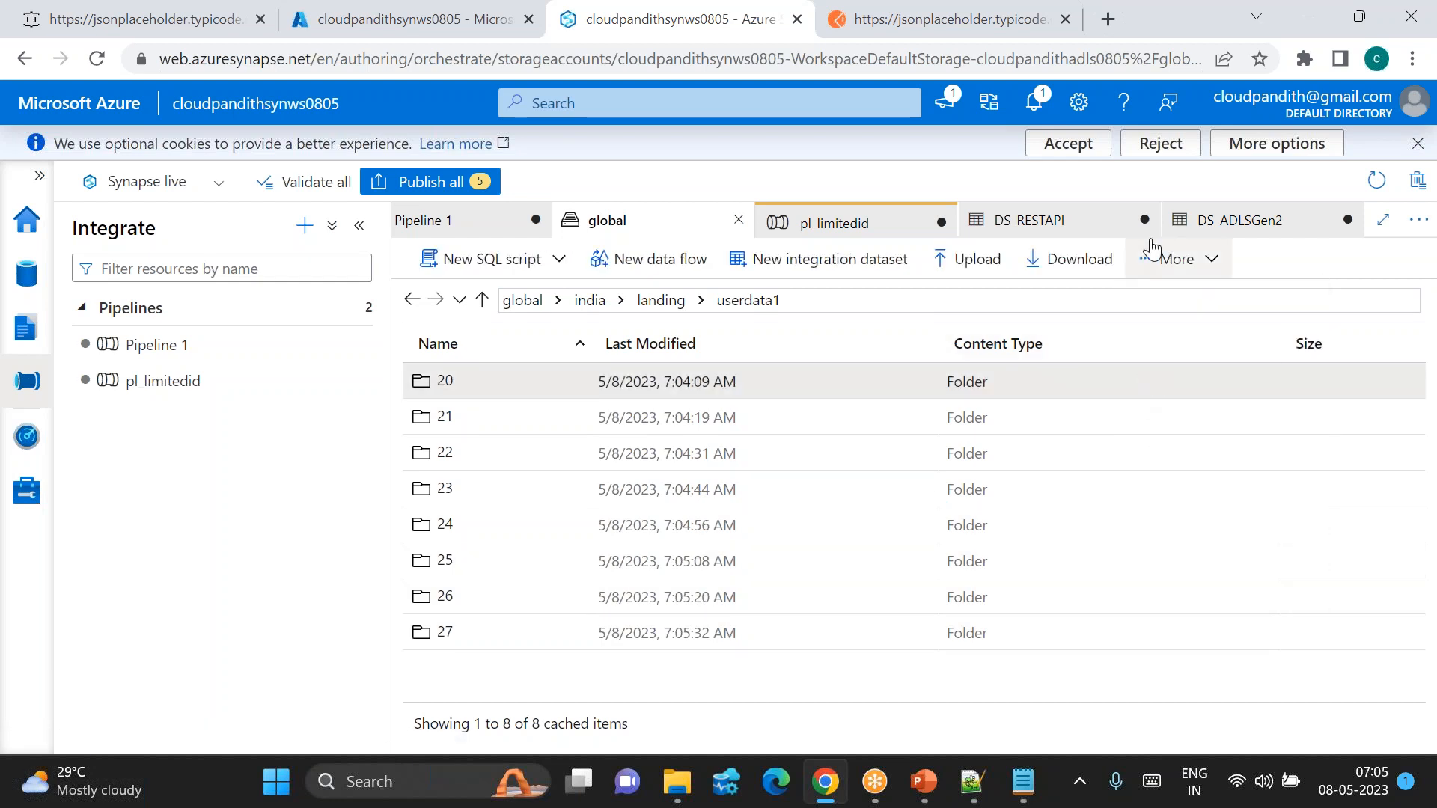
click(1149, 259)
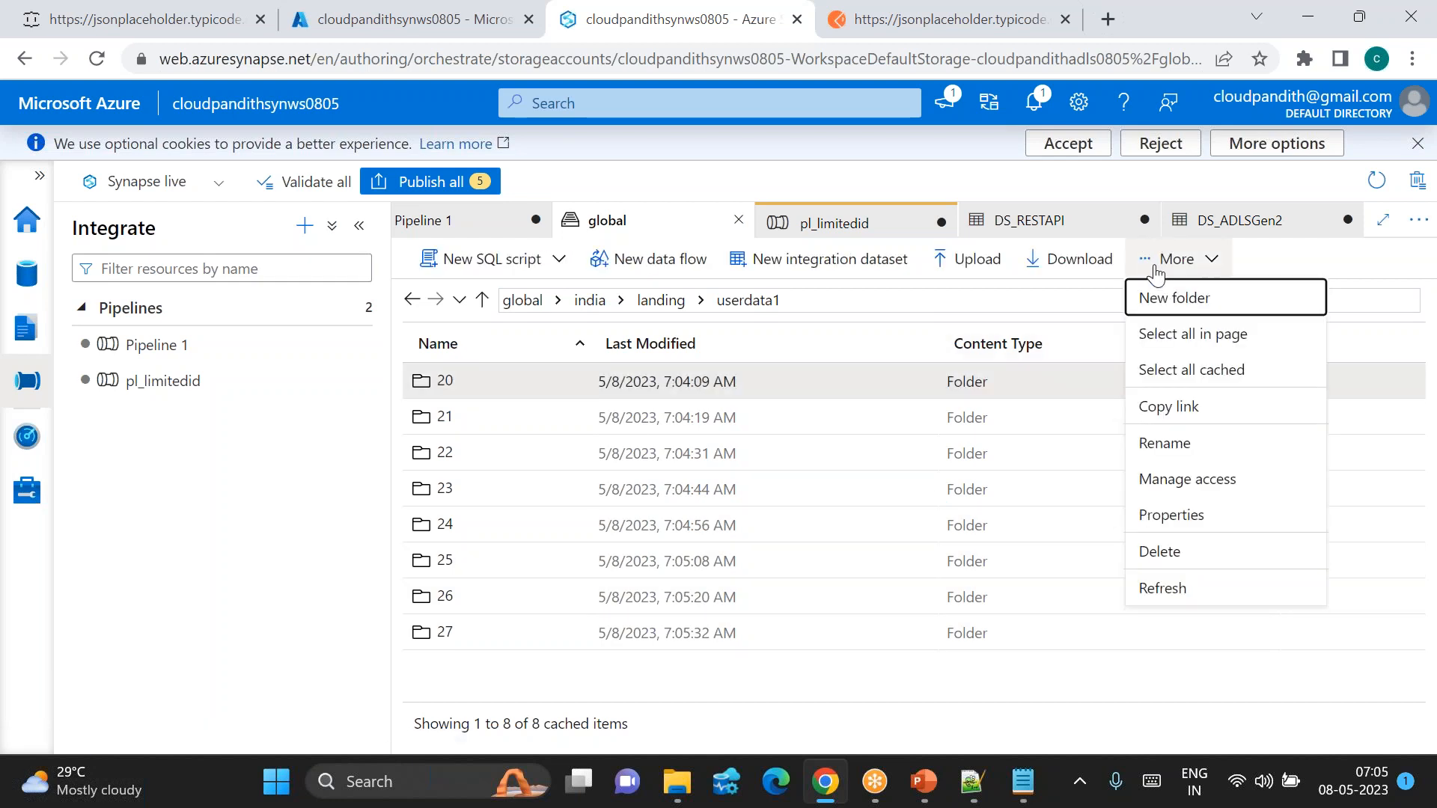
click(1203, 589)
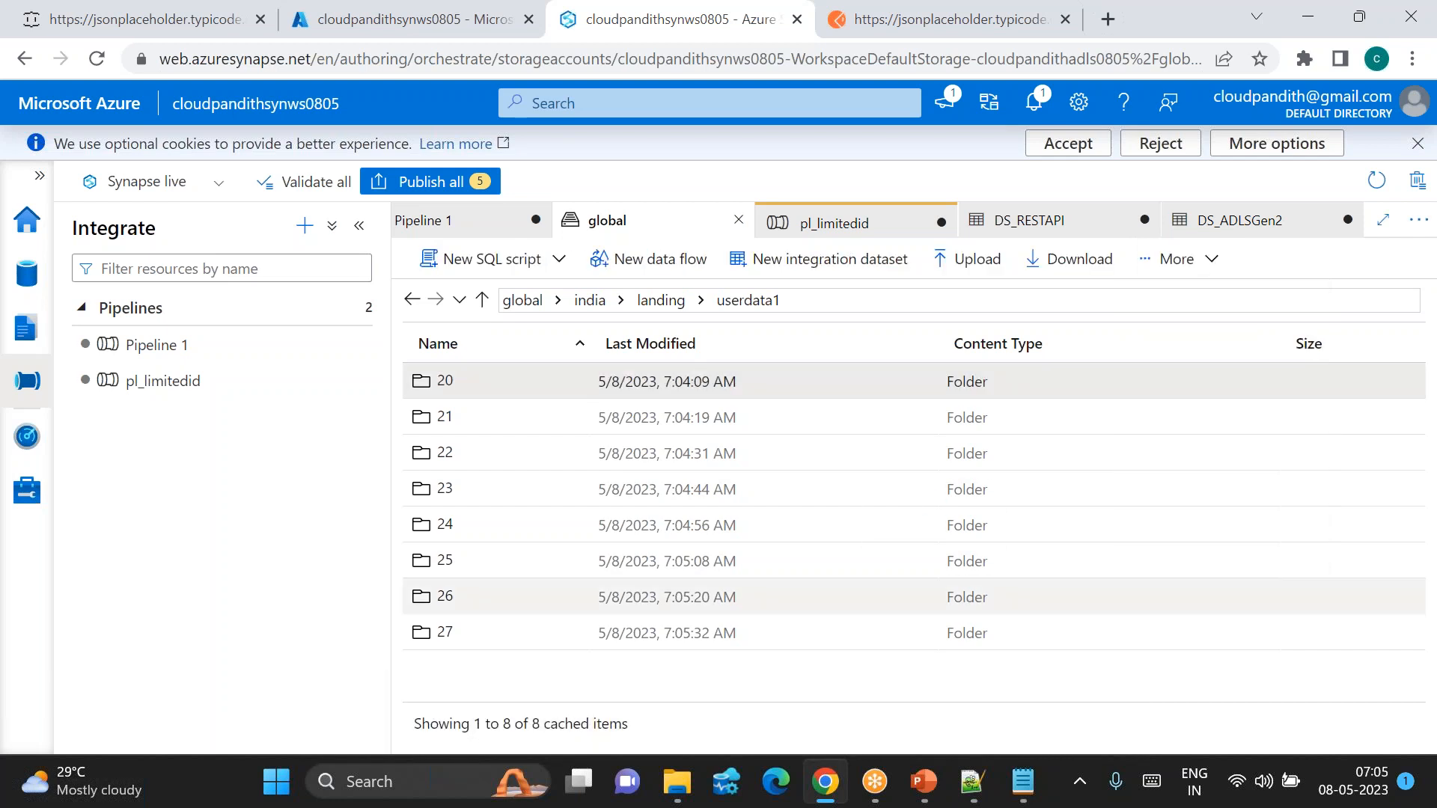
click(1149, 258)
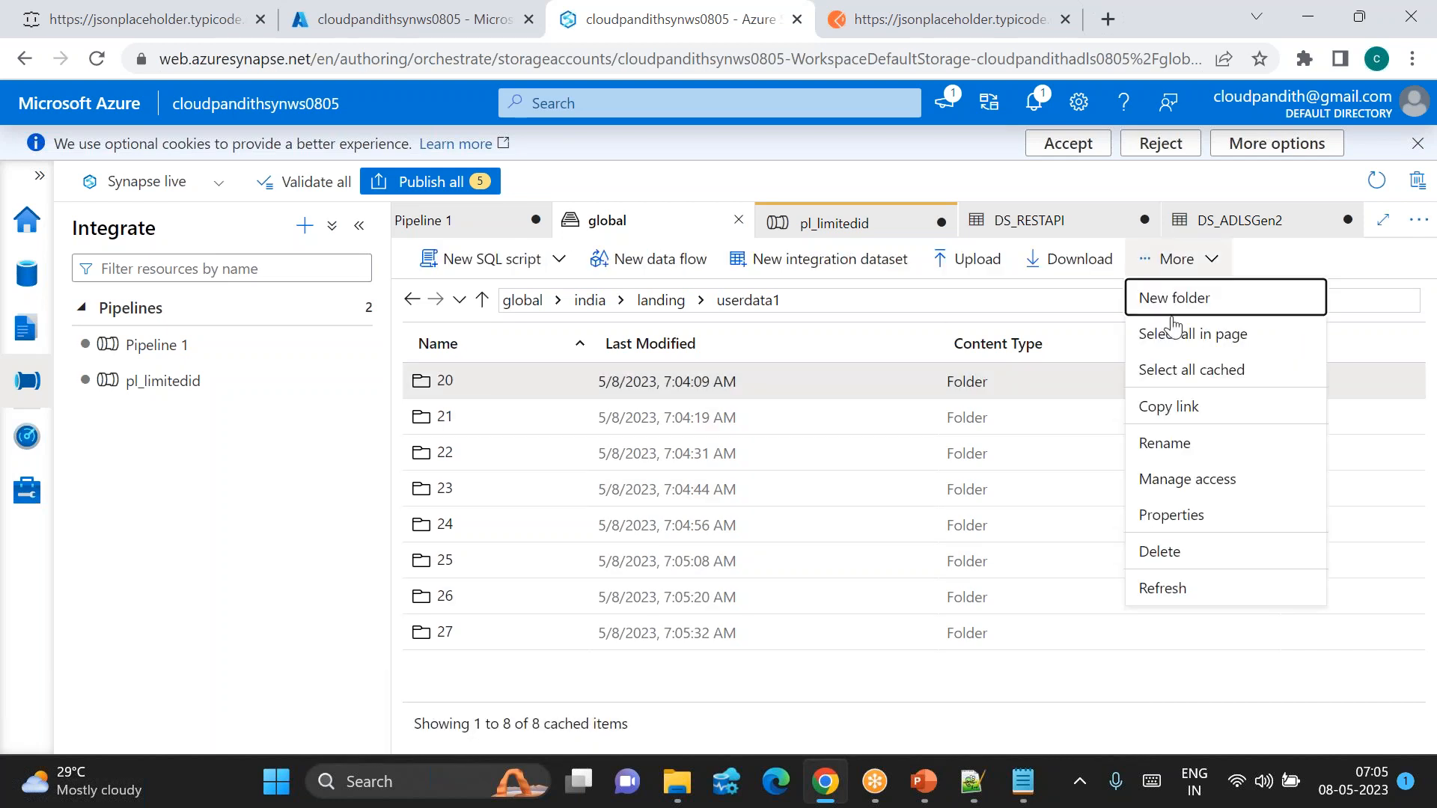
click(1229, 596)
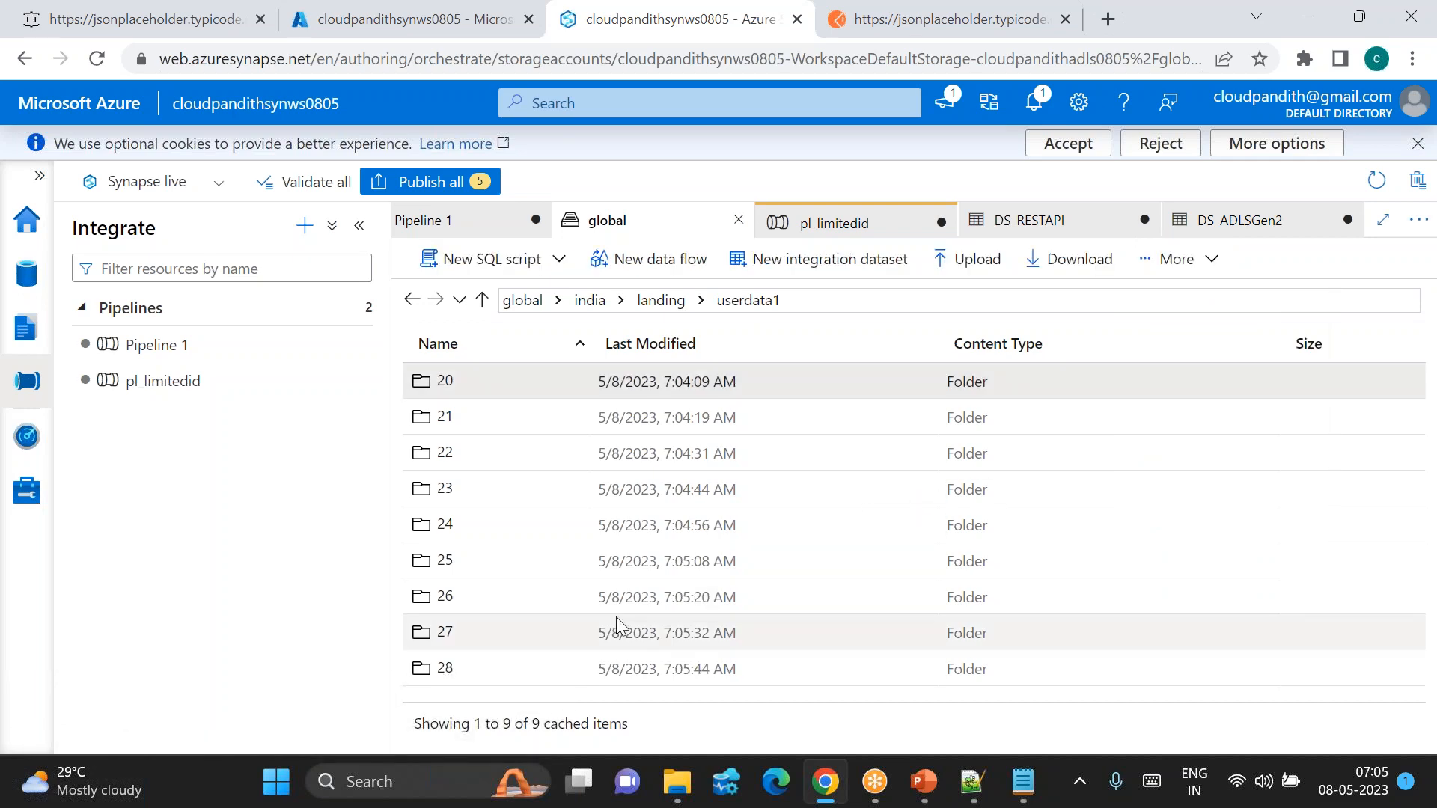
Step: Return from the Azure portal to the pl_limitedid pipeline in Synapse Studio
click(358, 30)
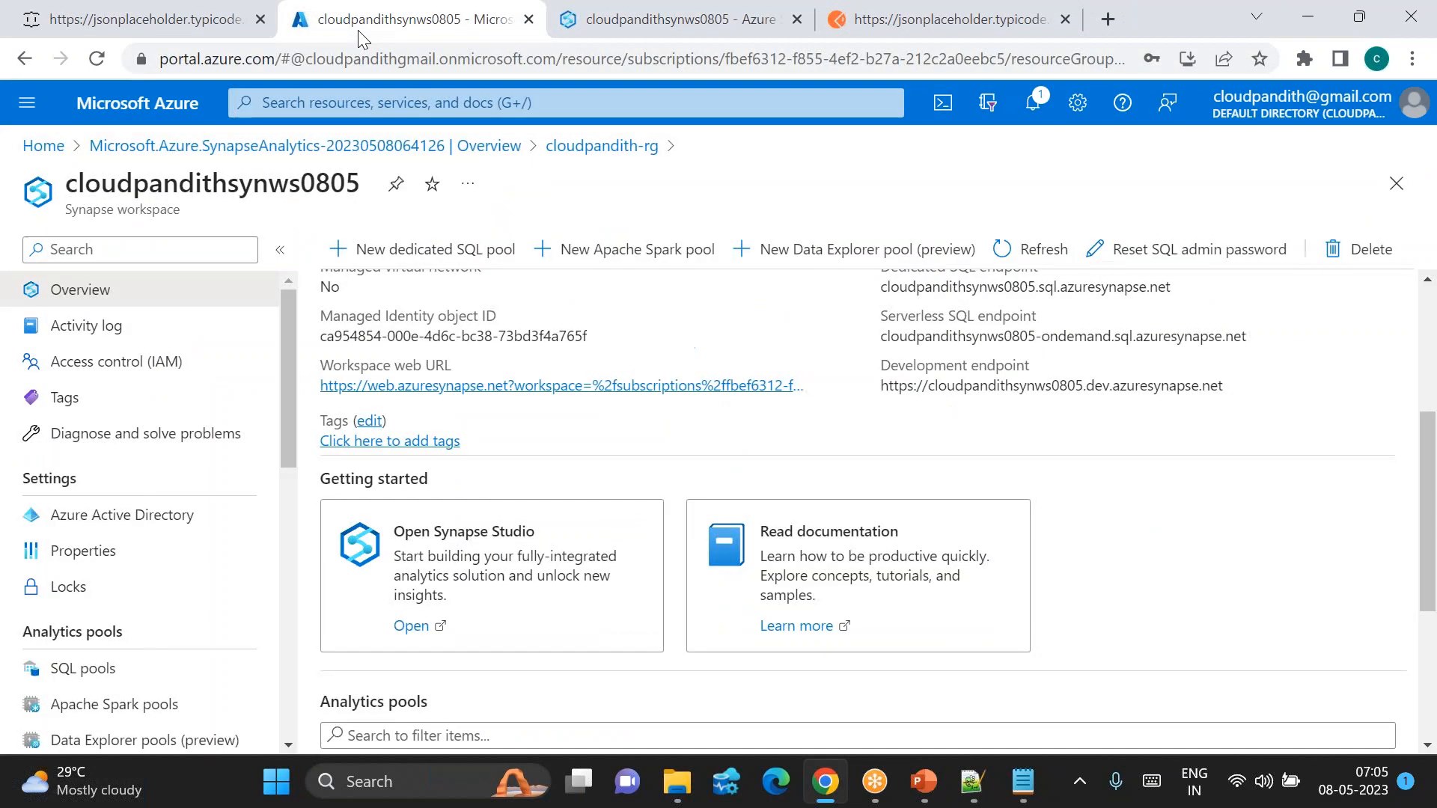
click(652, 30)
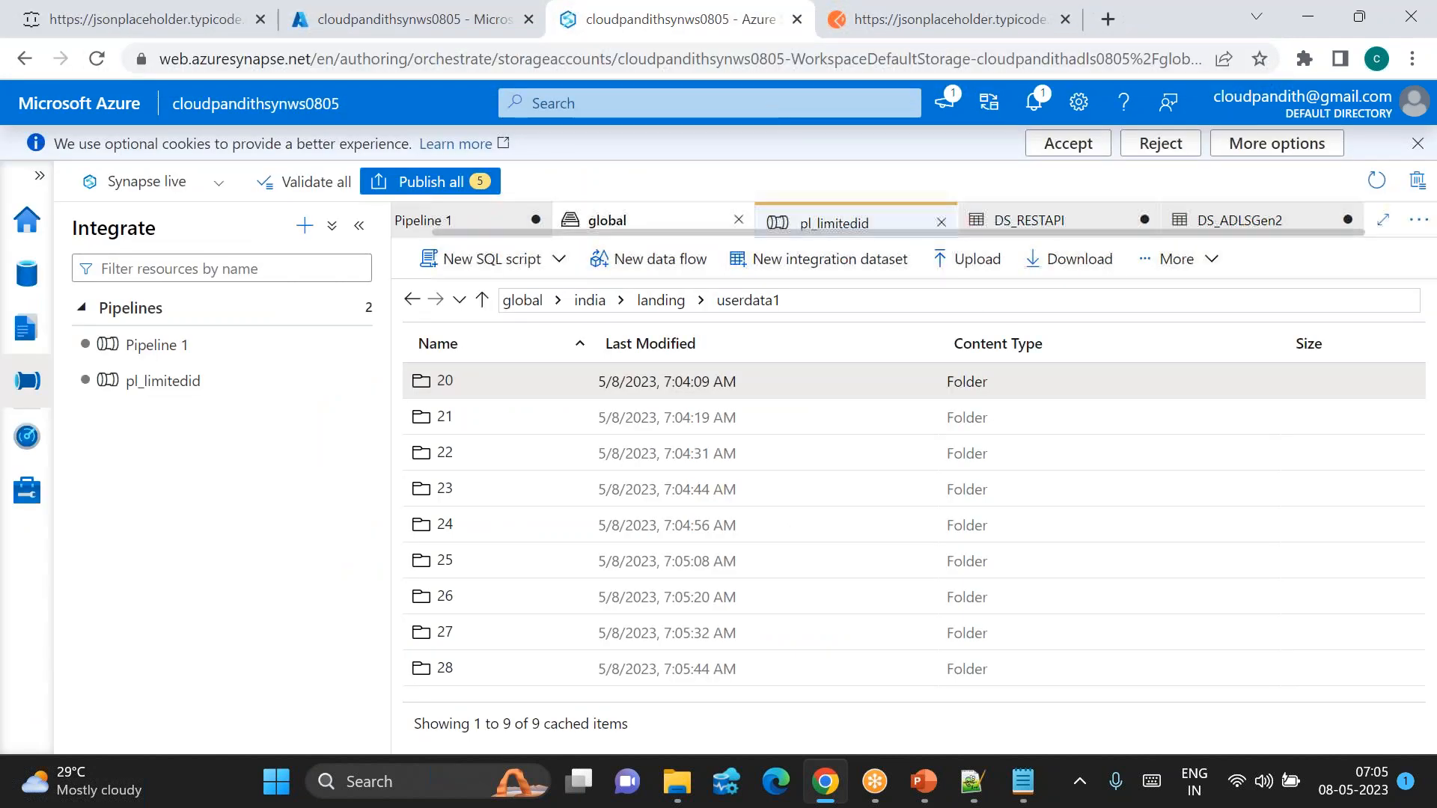
click(856, 222)
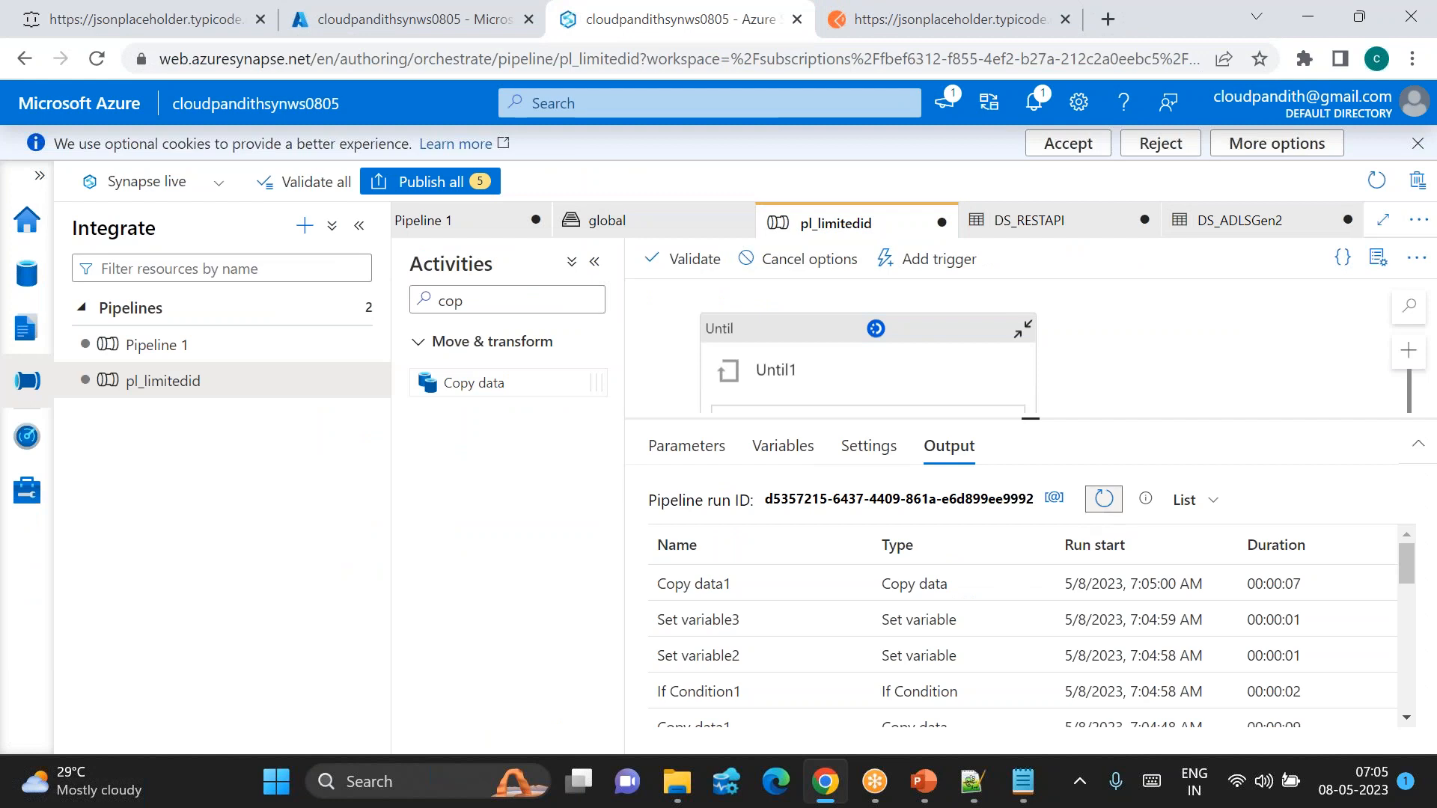
Step: Refresh the activity runs and inspect a Set variable activity's output value
click(1104, 498)
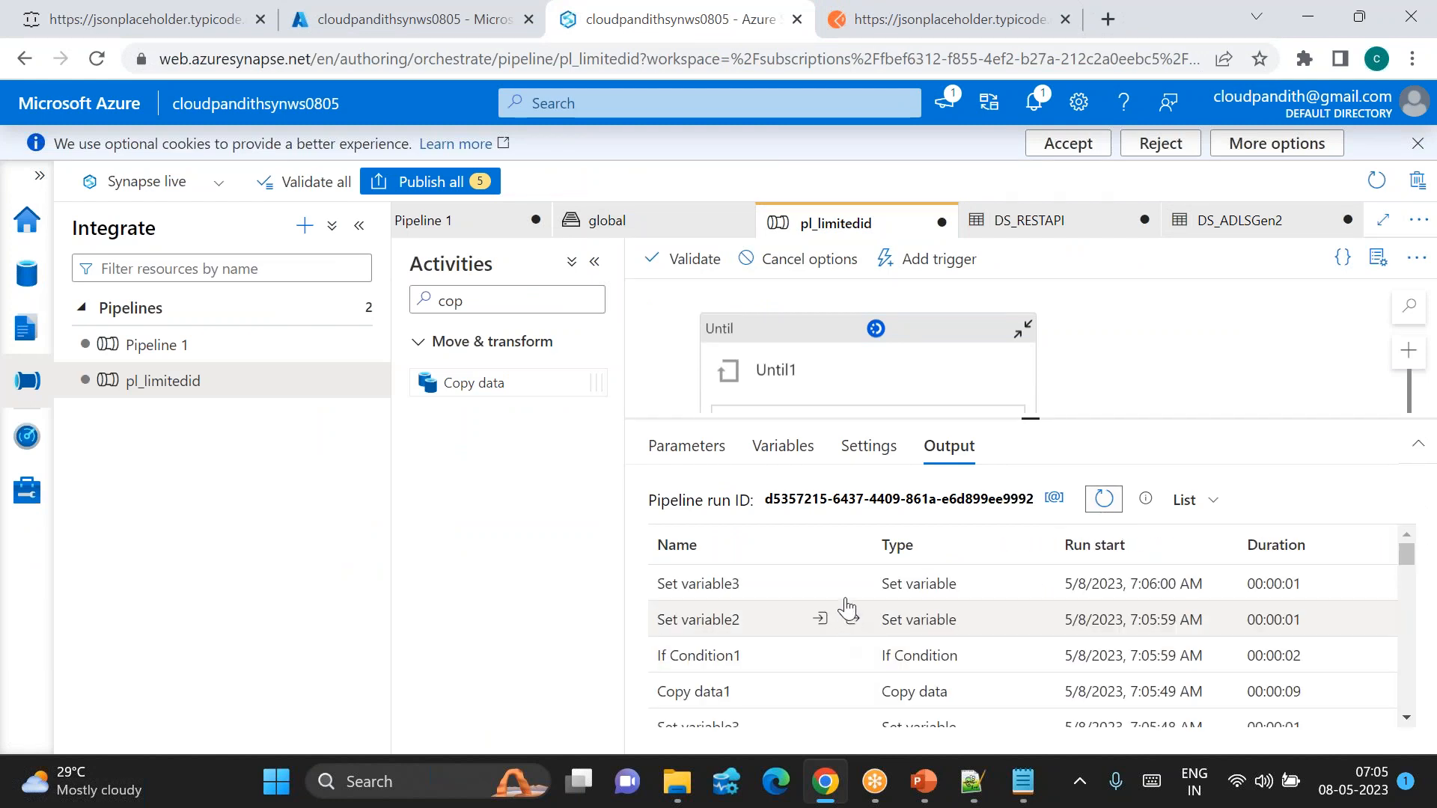
click(853, 583)
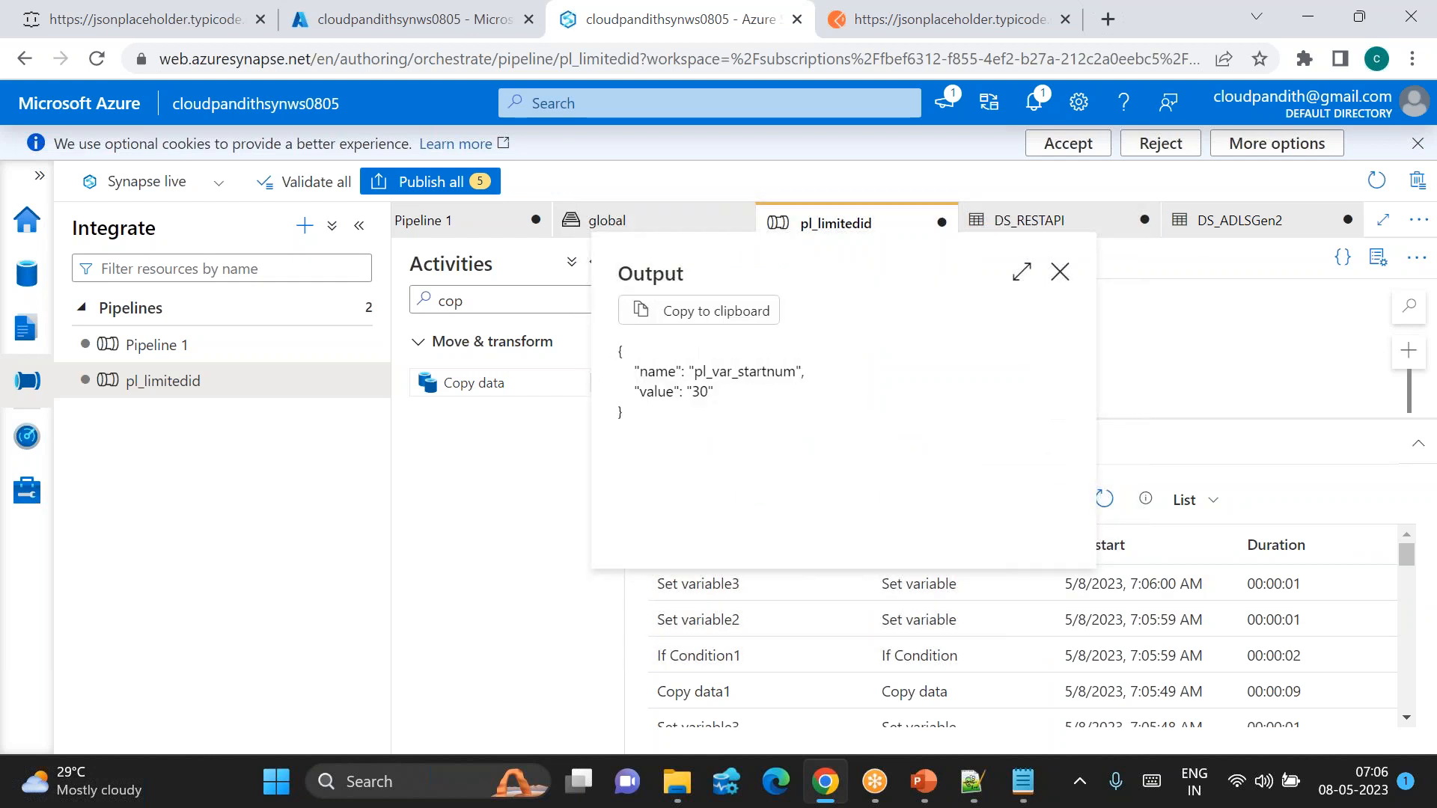
click(1058, 269)
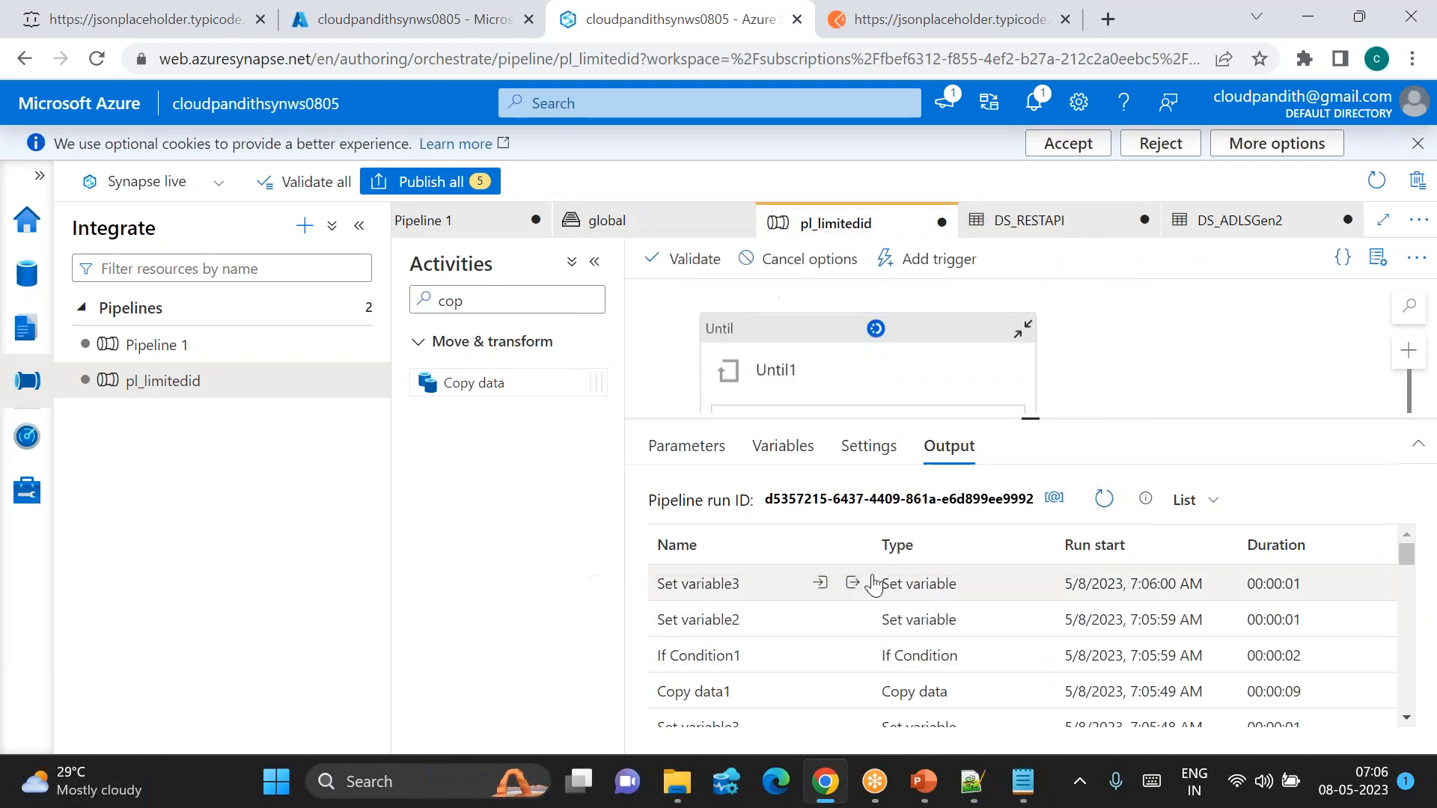
Step: Keep refreshing the debug output until Until1 finishes after 00:02:24
click(1104, 499)
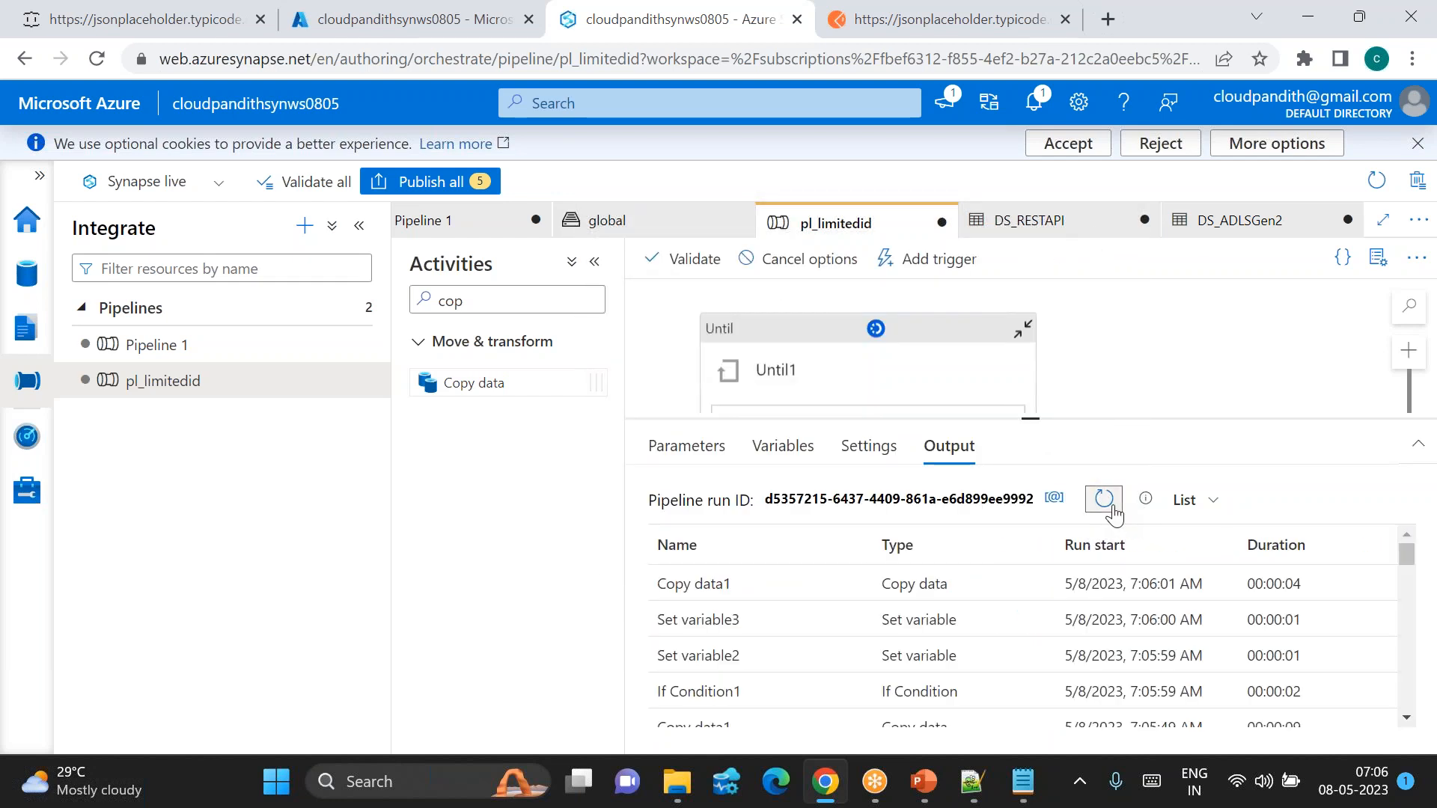
click(1110, 506)
click(1111, 506)
click(1110, 506)
click(1112, 507)
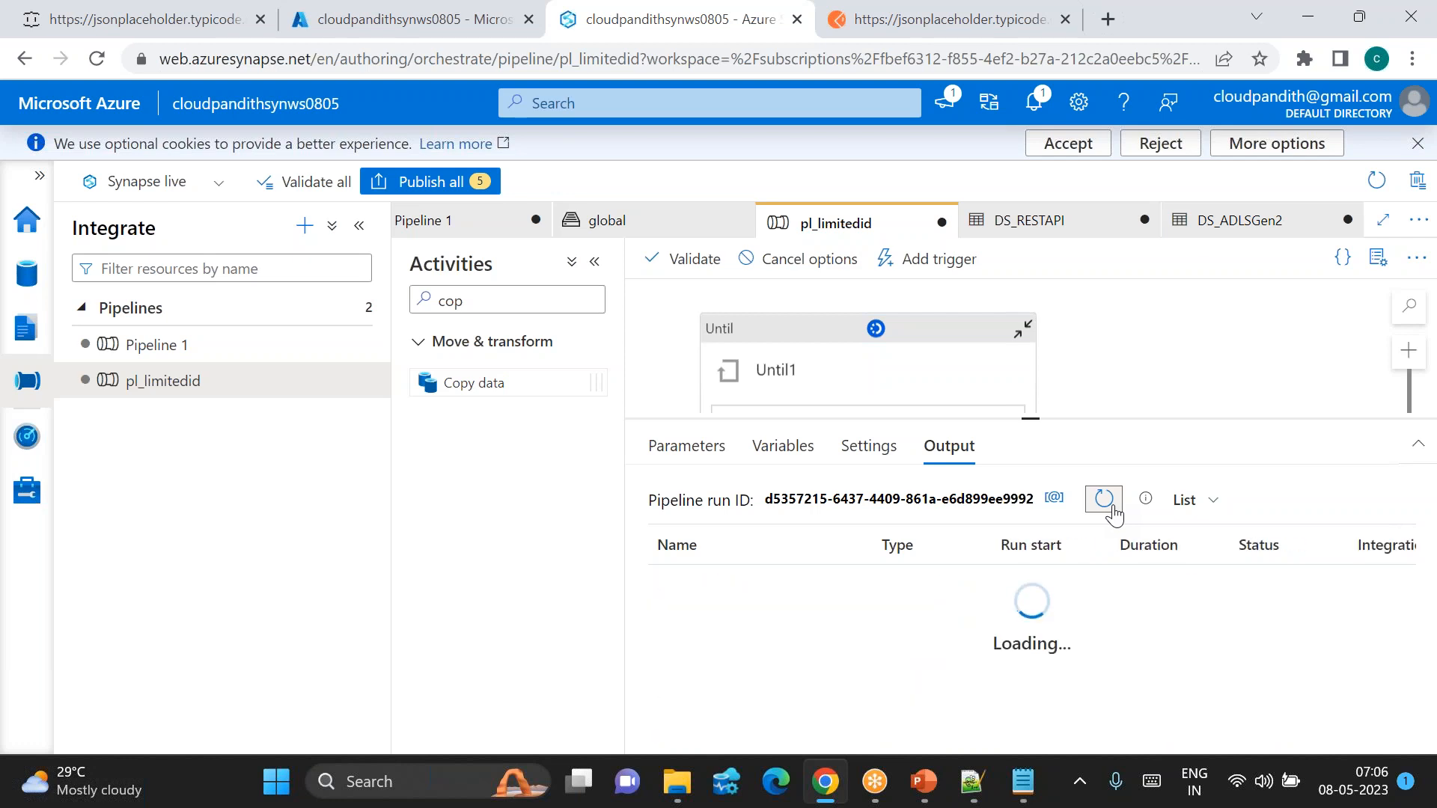
click(1112, 507)
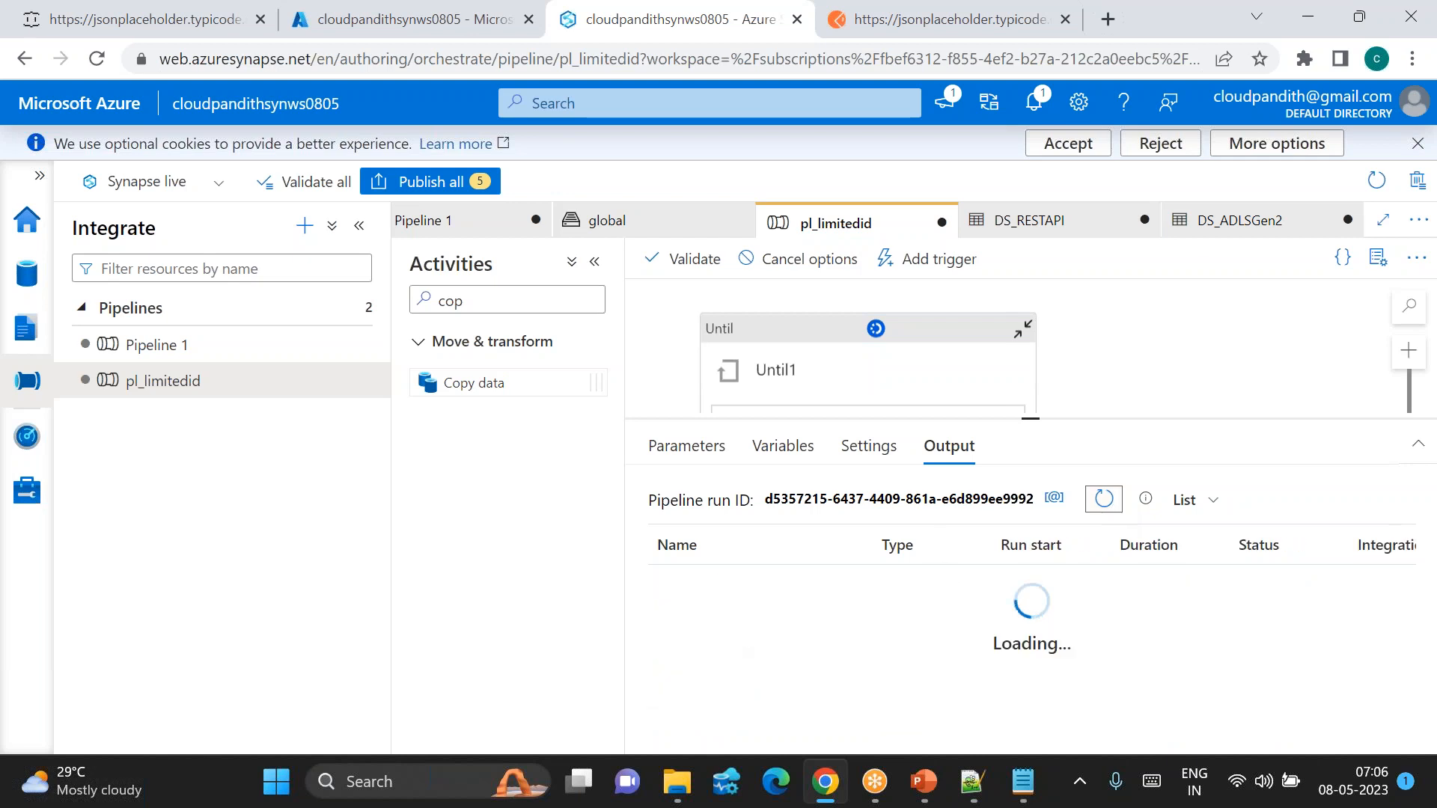
click(1105, 510)
click(1105, 499)
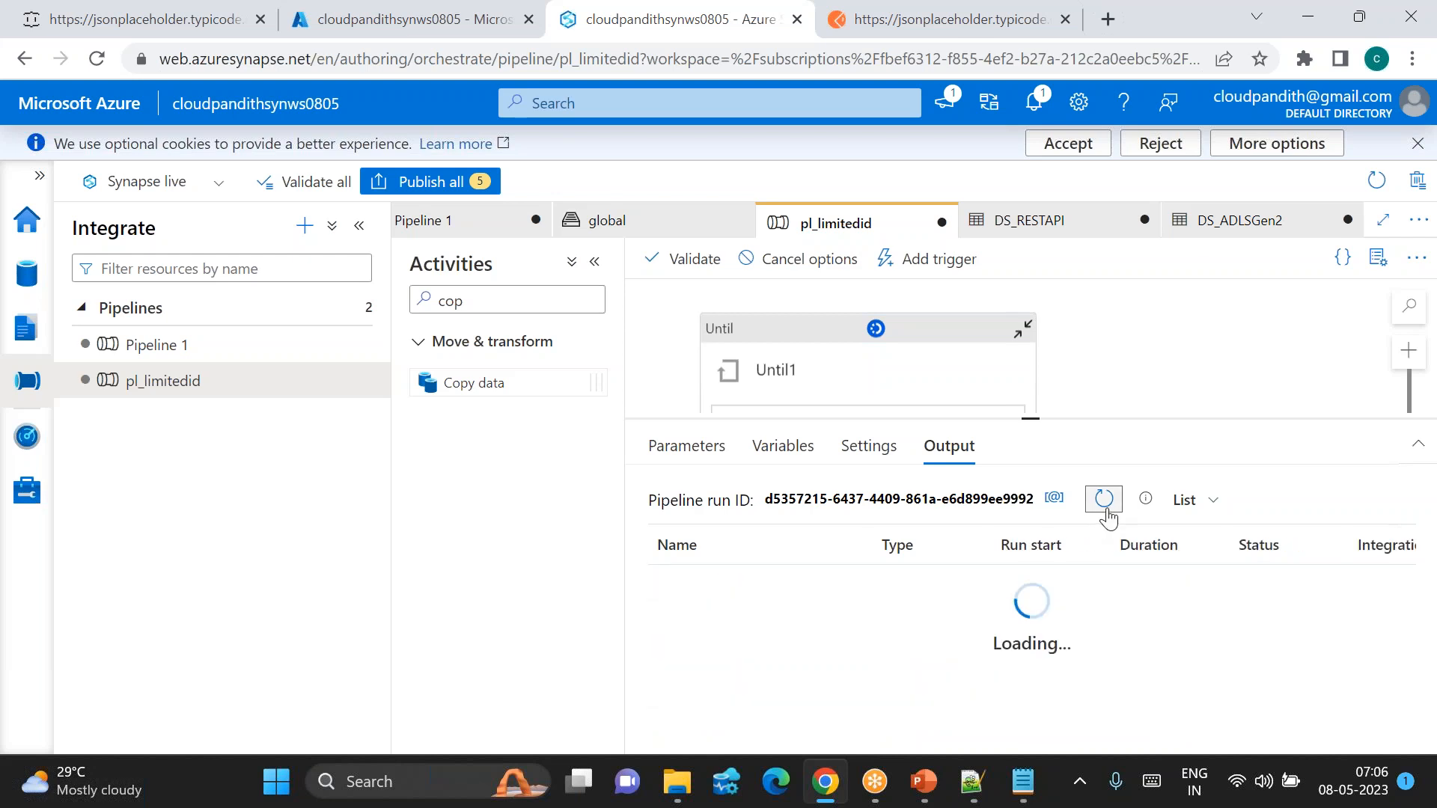
click(1105, 511)
click(1105, 510)
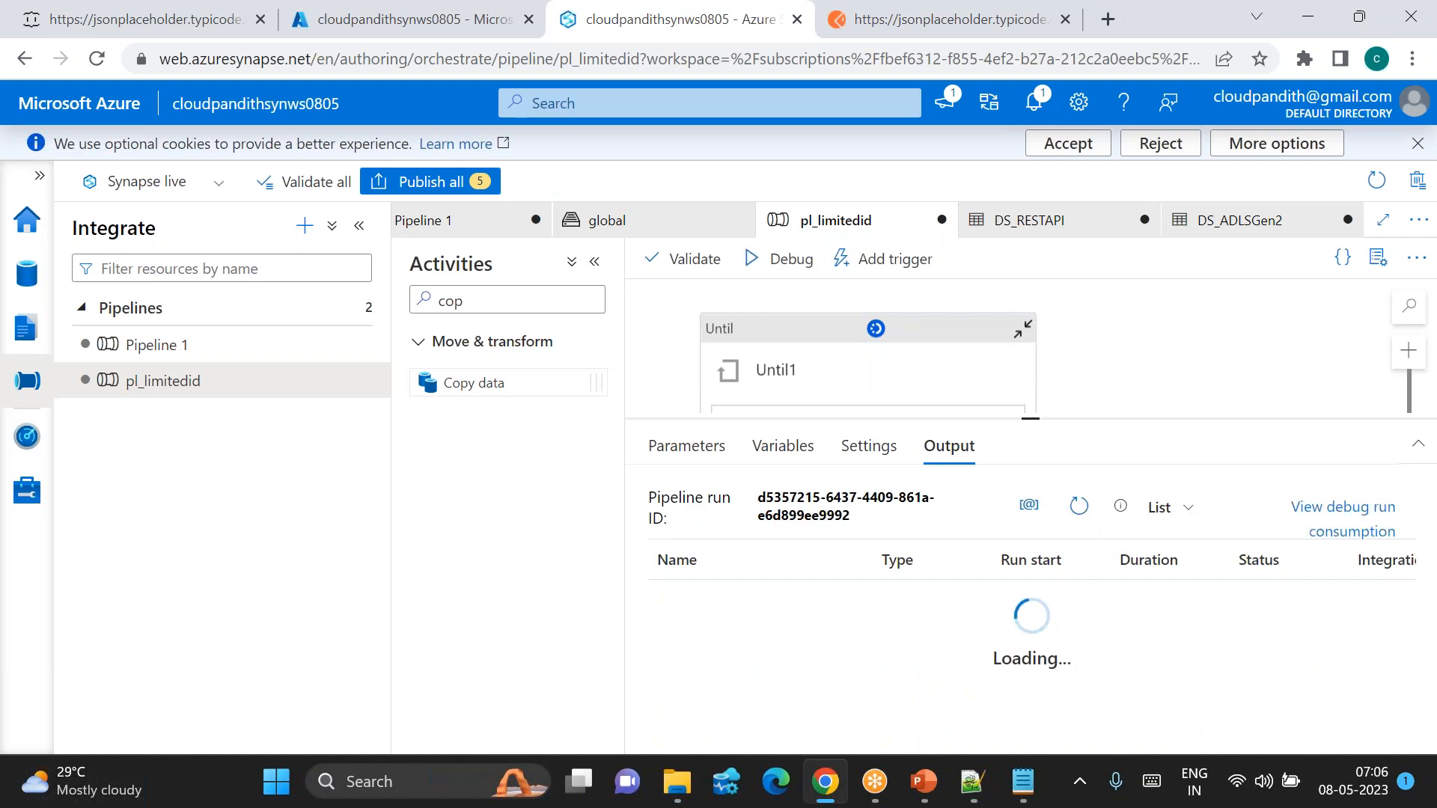
click(1078, 506)
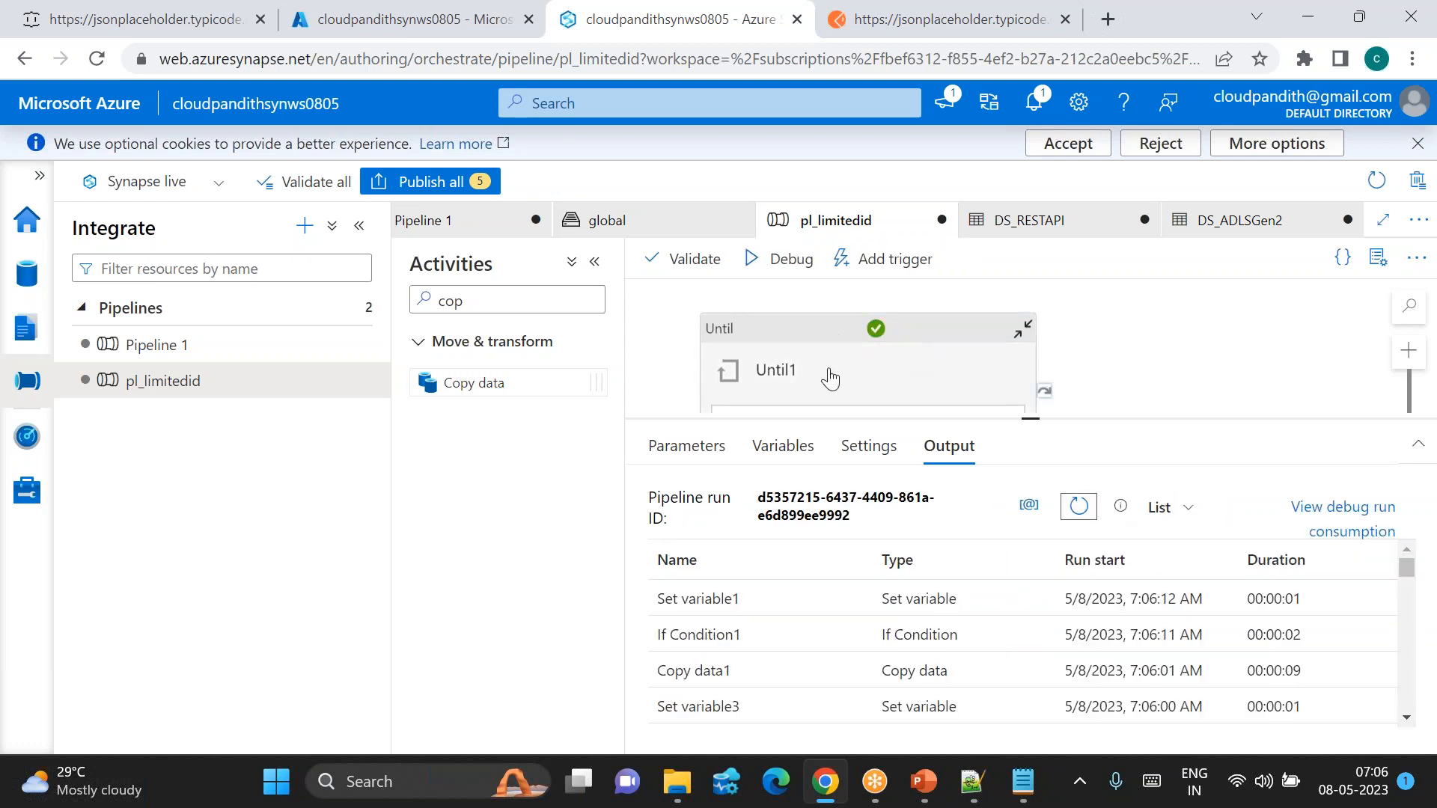
Step: Review the succeeded activity run statuses, then return to the global storage browser
scroll(805, 704, down, 3)
scroll(804, 704, right, 5)
scroll(804, 703, up, 3)
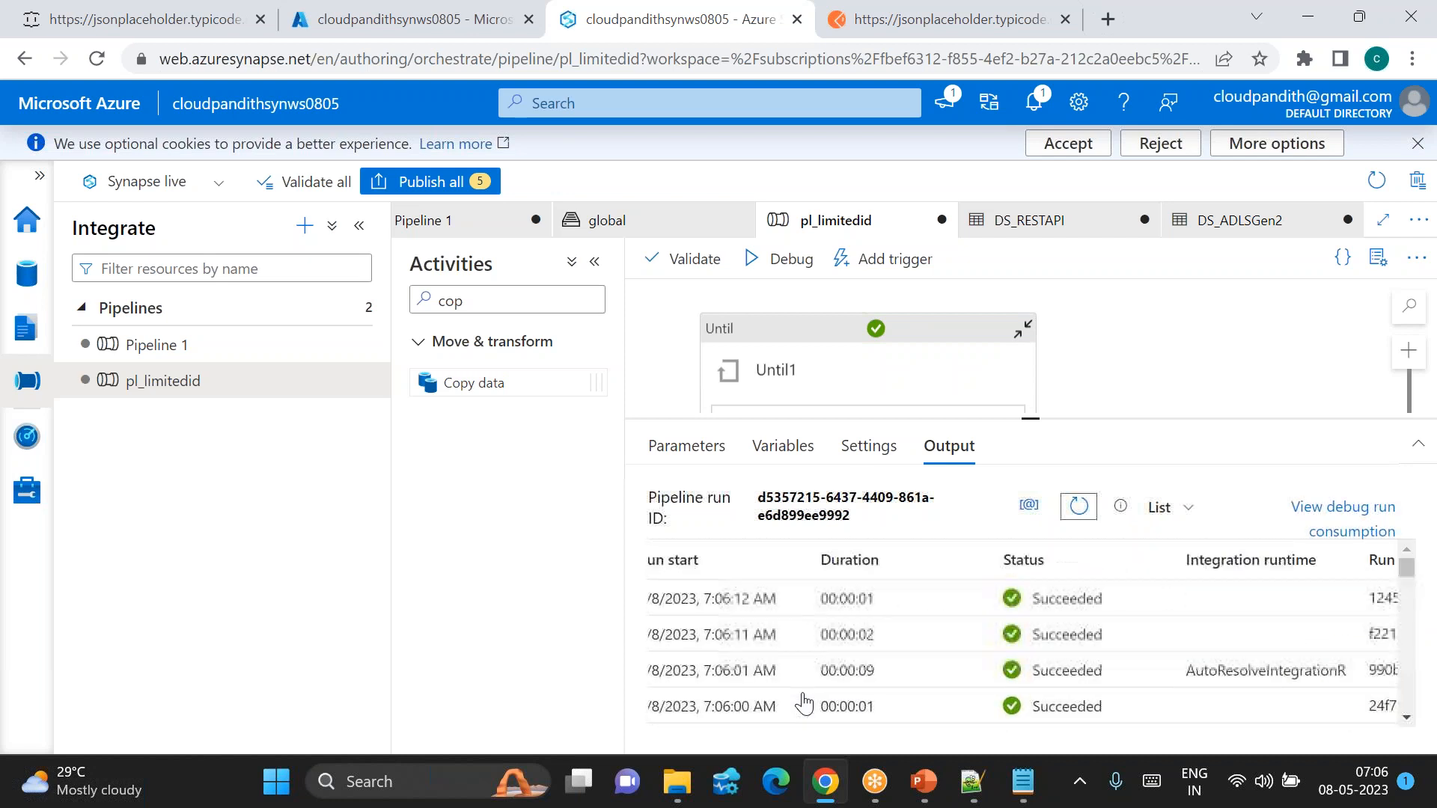
scroll(805, 703, down, 5)
scroll(804, 703, left, 5)
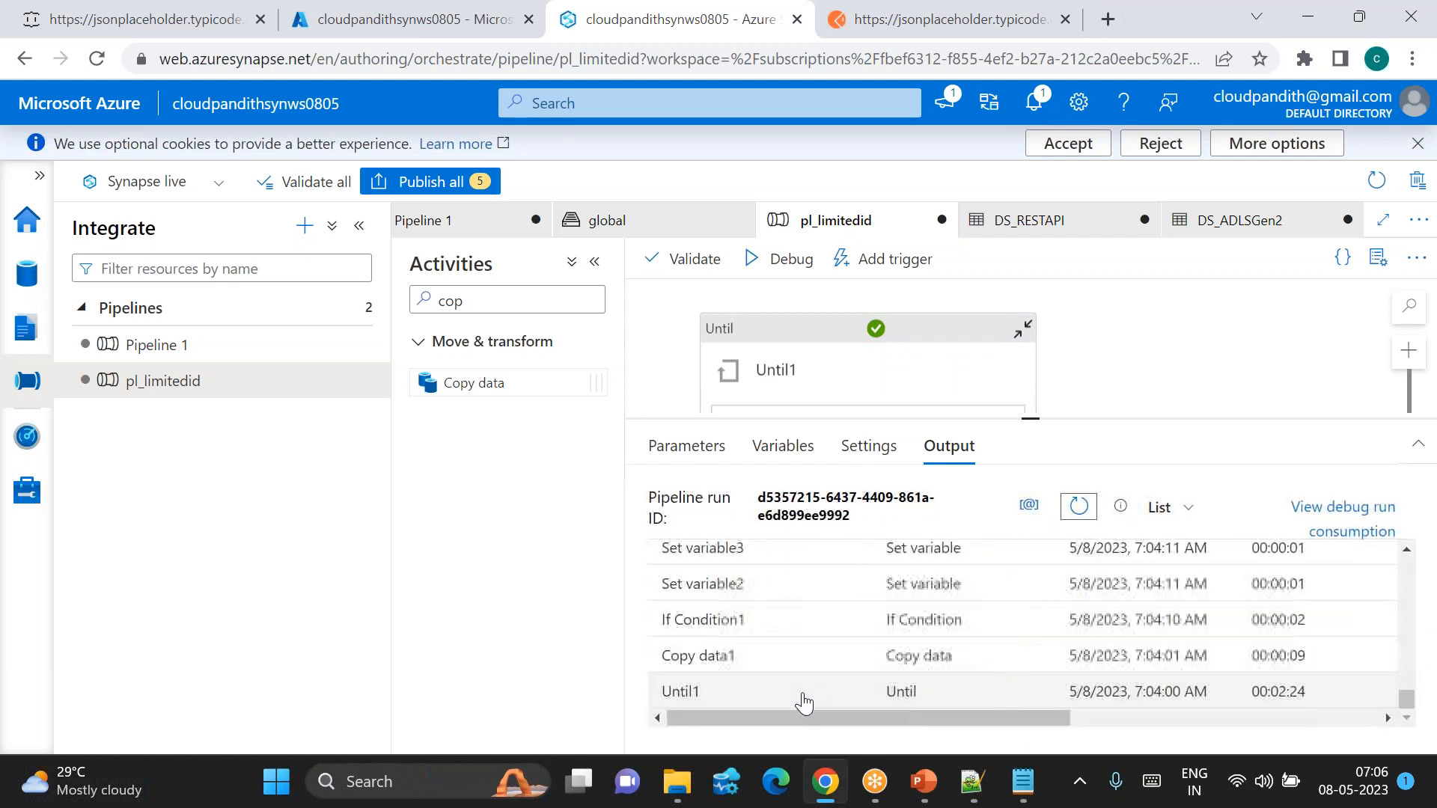
scroll(801, 699, up, 10)
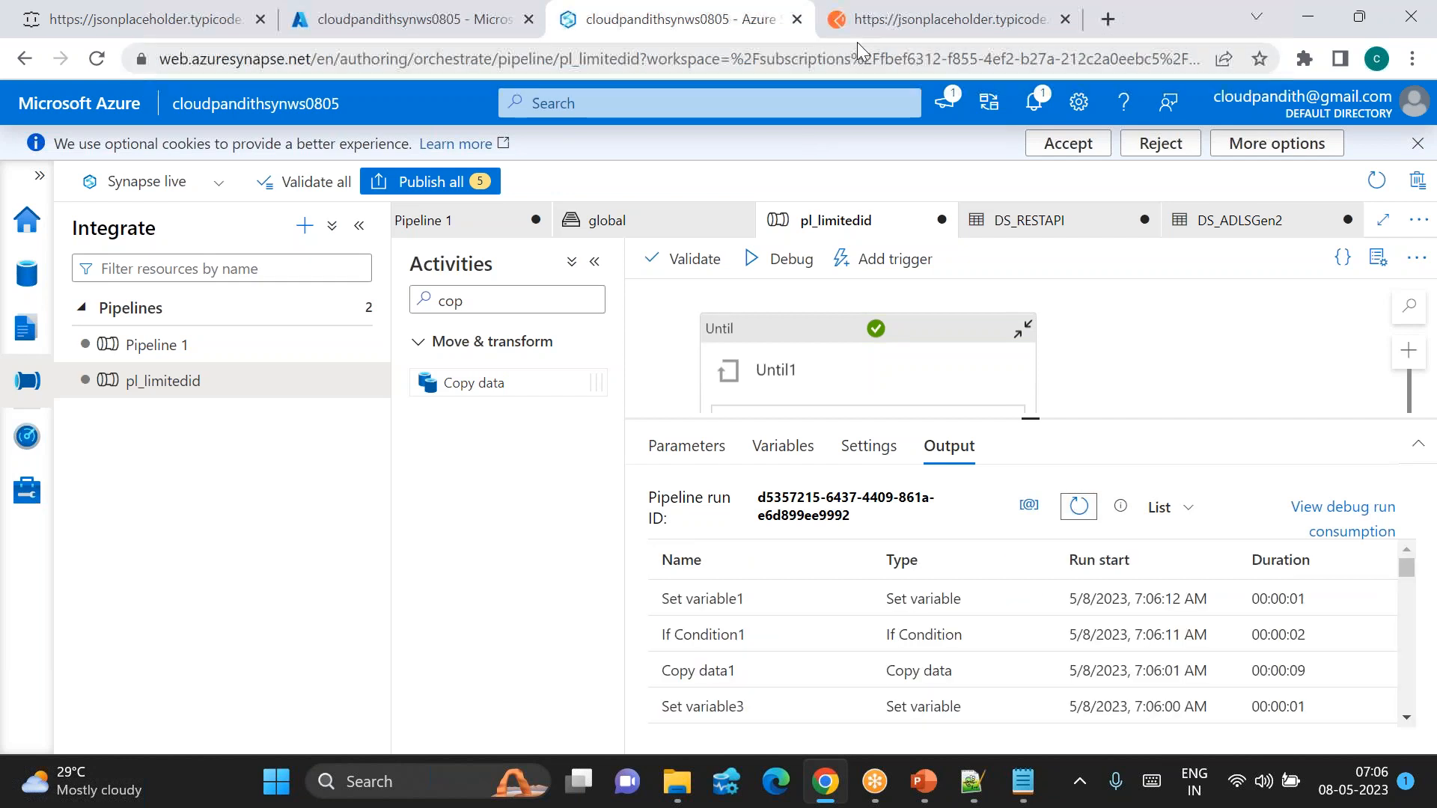
mouse_move(859, 33)
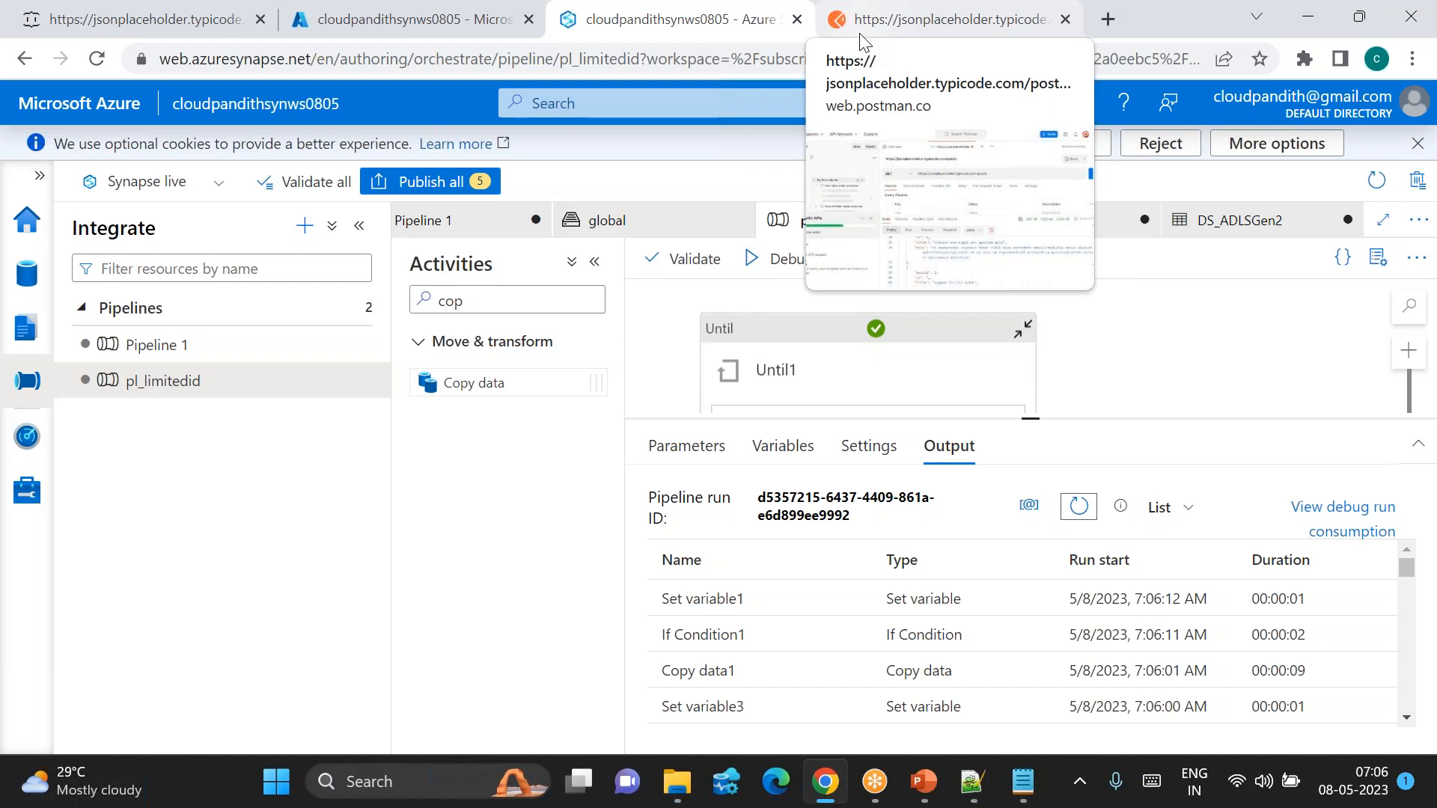
click(665, 220)
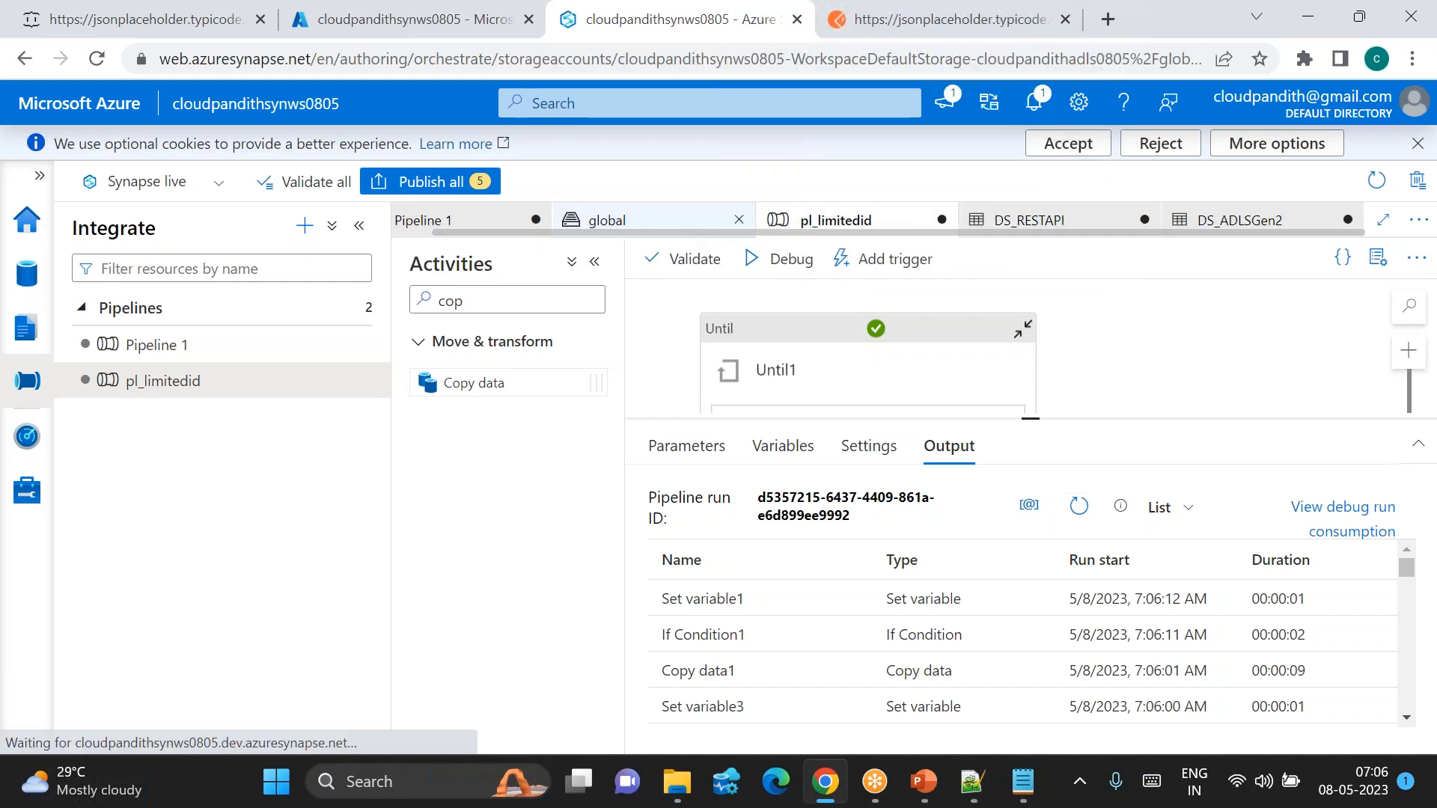
Step: Reload the userdata1 folder listing and scroll through its subfolders
click(1165, 258)
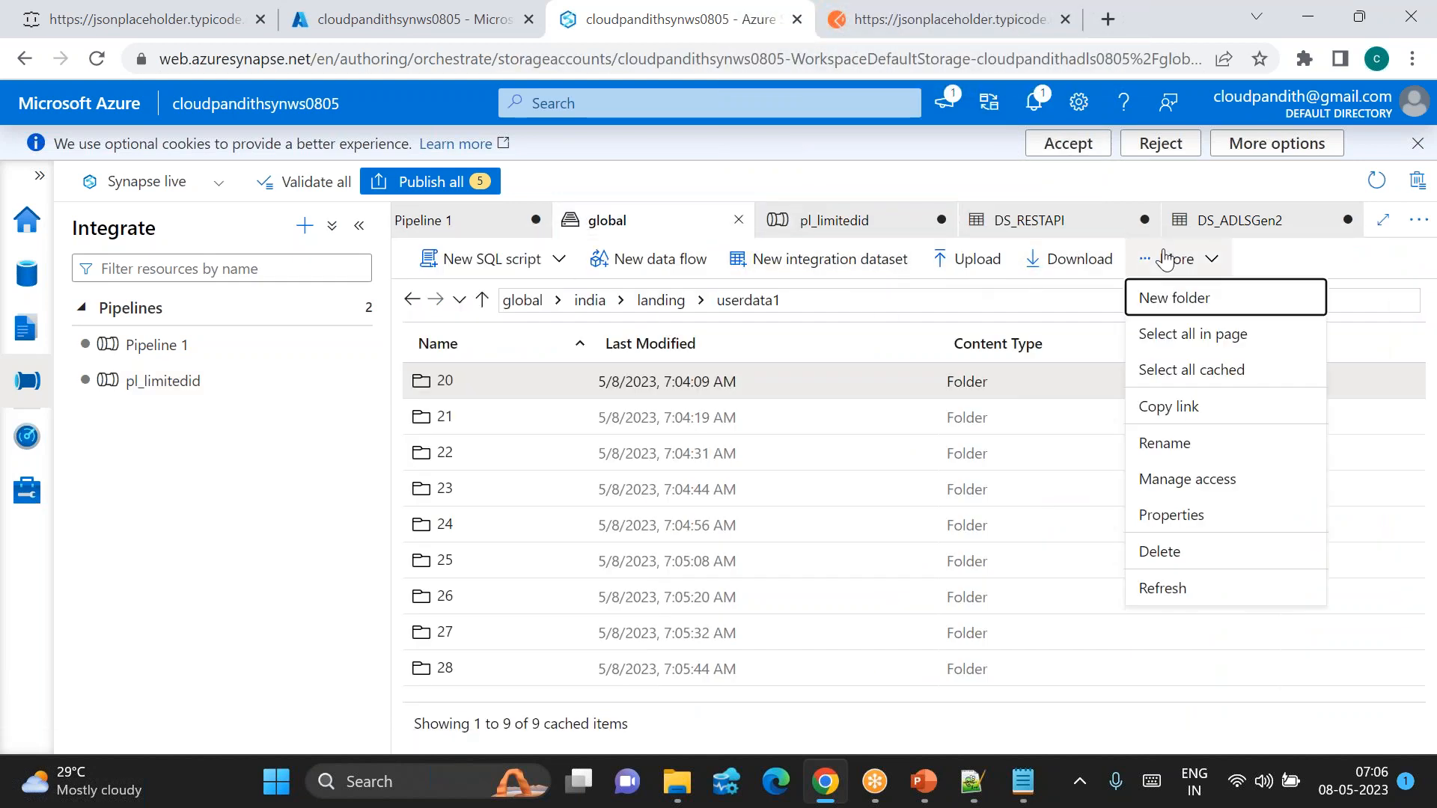
click(1162, 588)
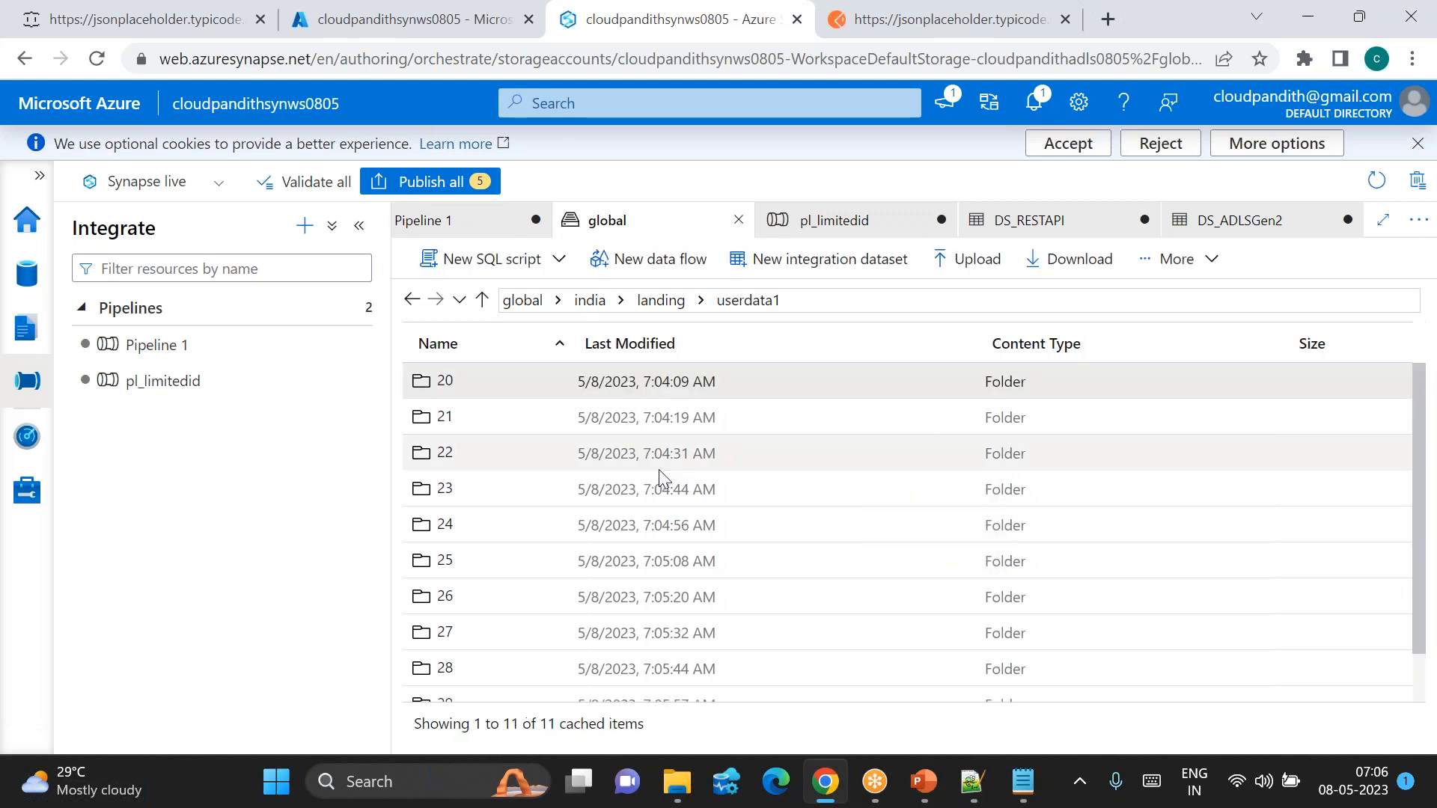
scroll(660, 477, down, 2)
scroll(421, 542, up, 2)
scroll(428, 524, down, 2)
scroll(428, 524, up, 2)
scroll(430, 524, down, 2)
scroll(428, 524, up, 2)
scroll(425, 531, down, 2)
scroll(425, 531, up, 2)
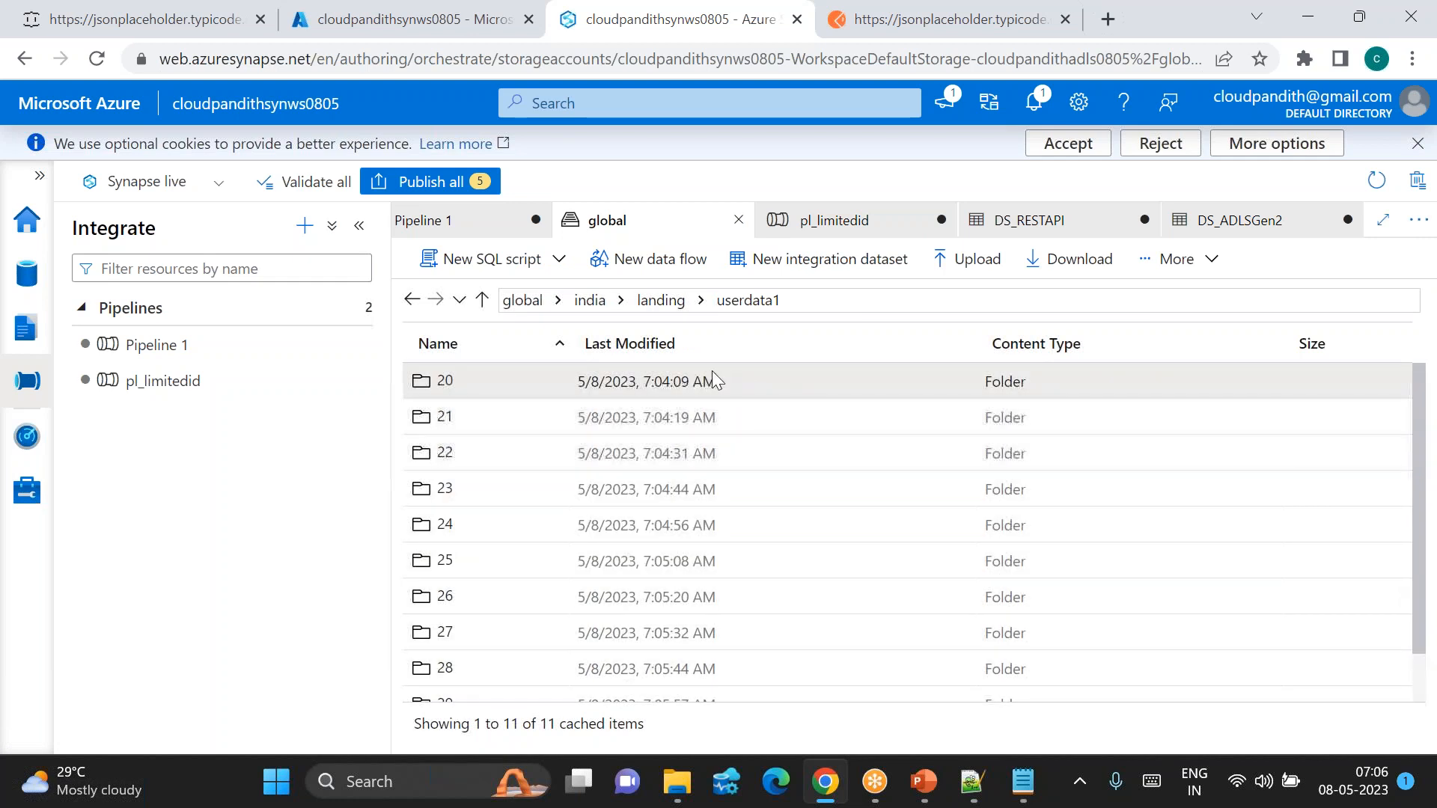
Step: Download the JSON file from landing/userdata1/20 and open it
click(658, 303)
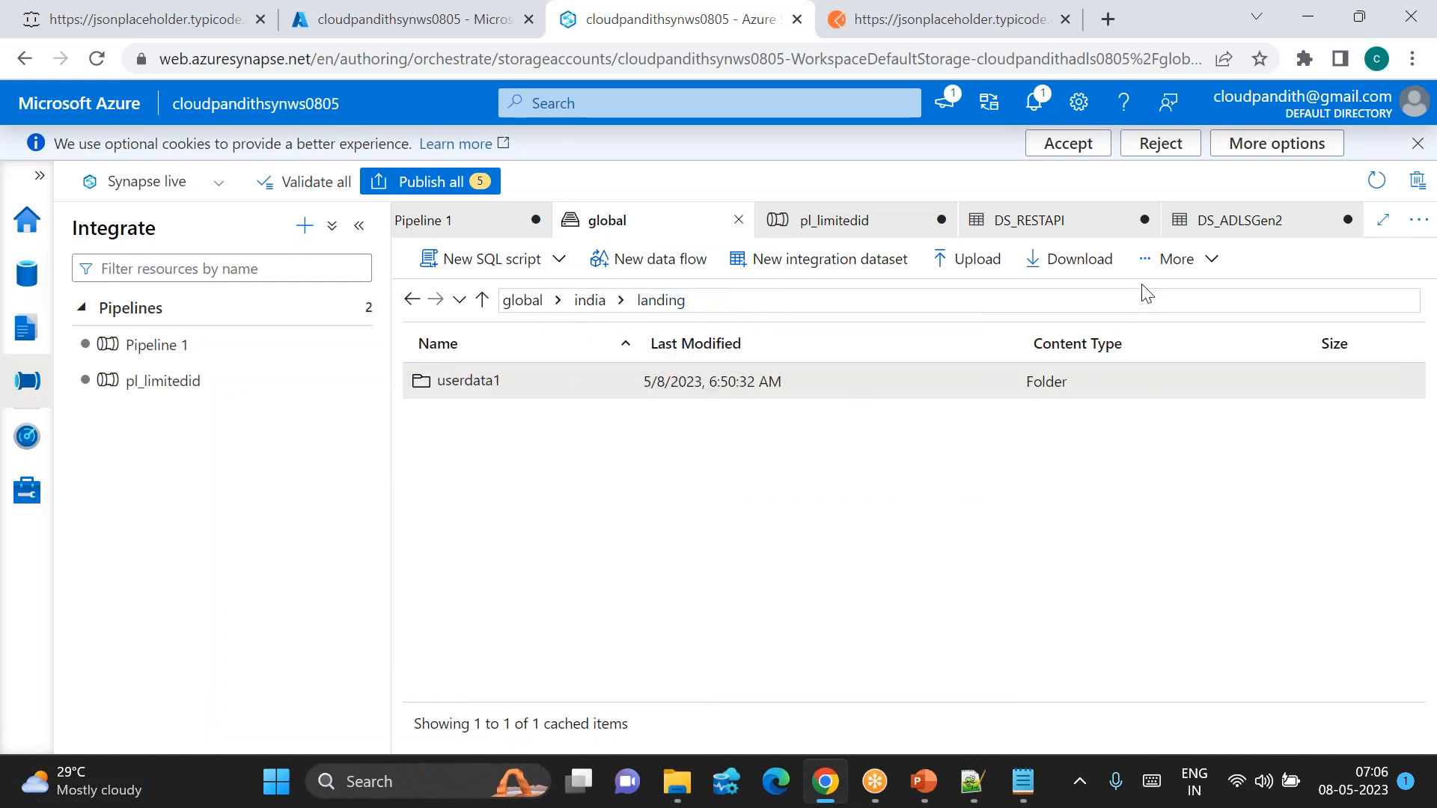
double_click(531, 383)
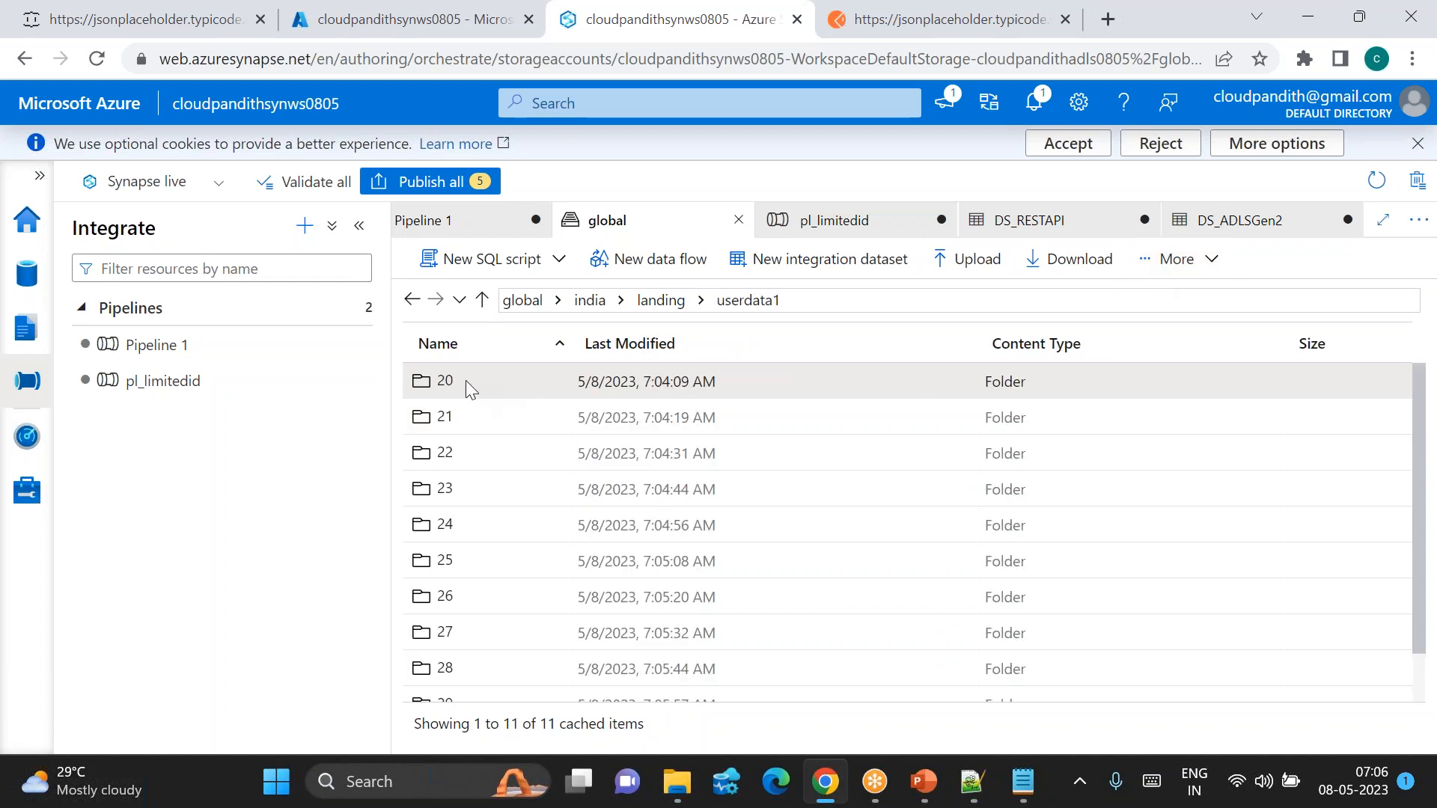
double_click(466, 382)
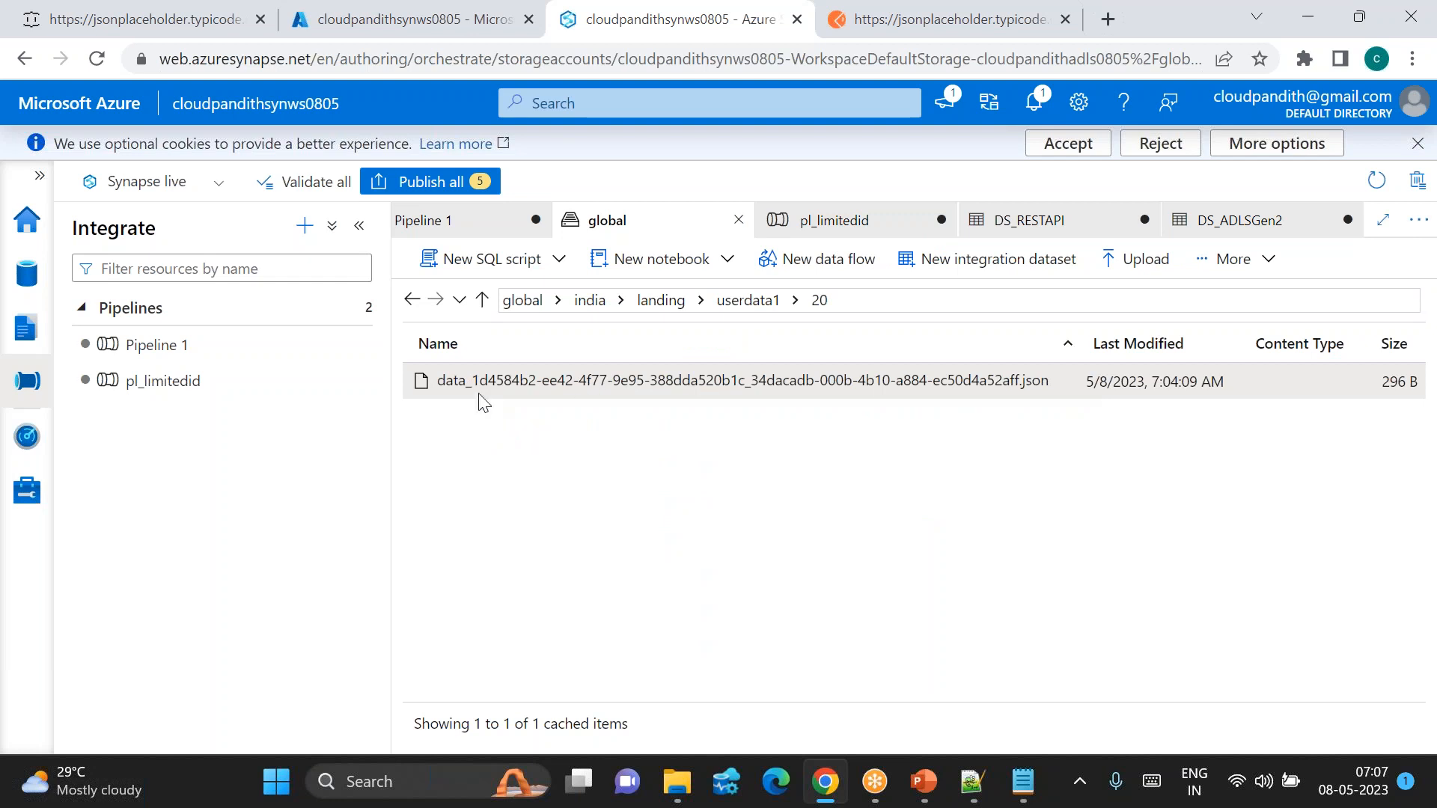
click(1227, 259)
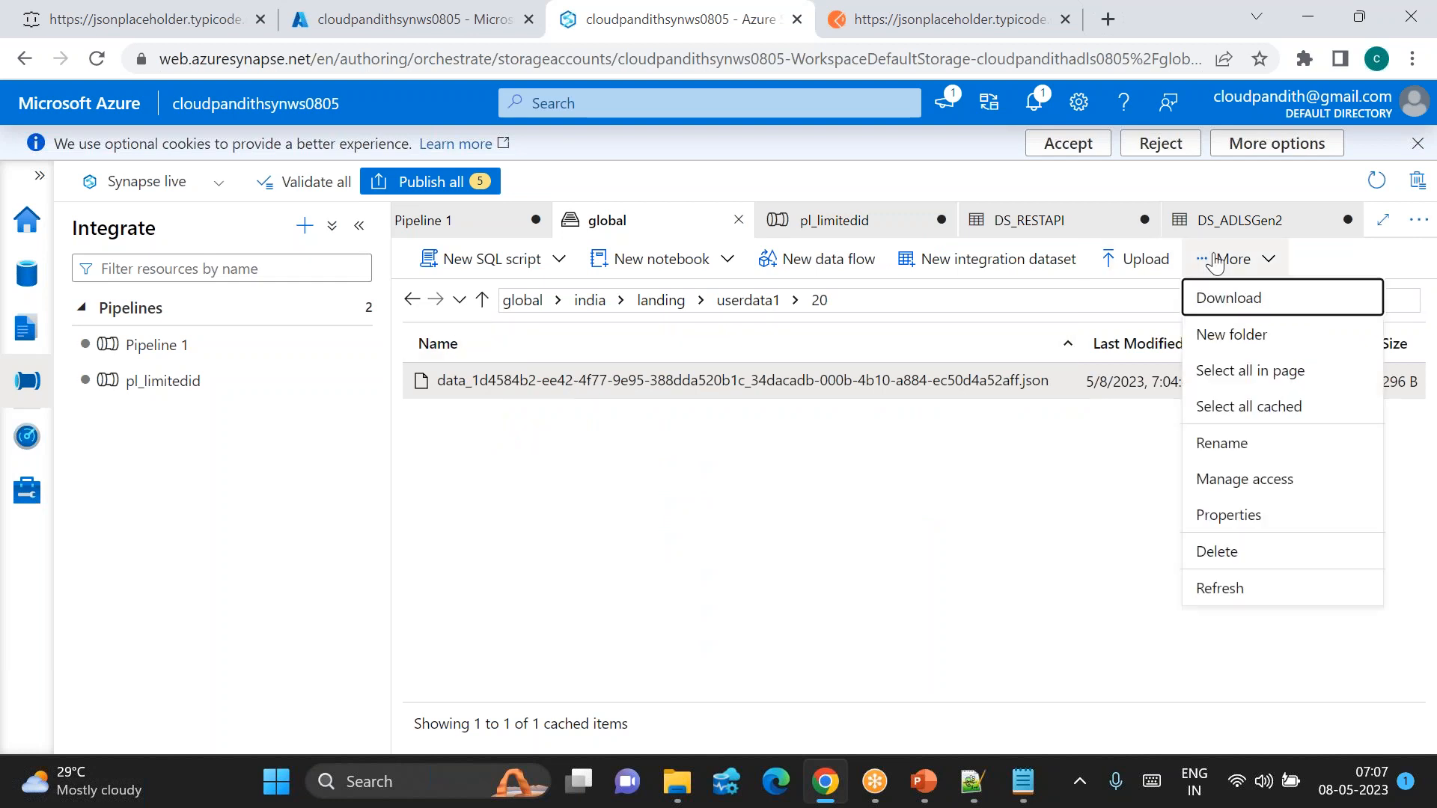
click(1231, 298)
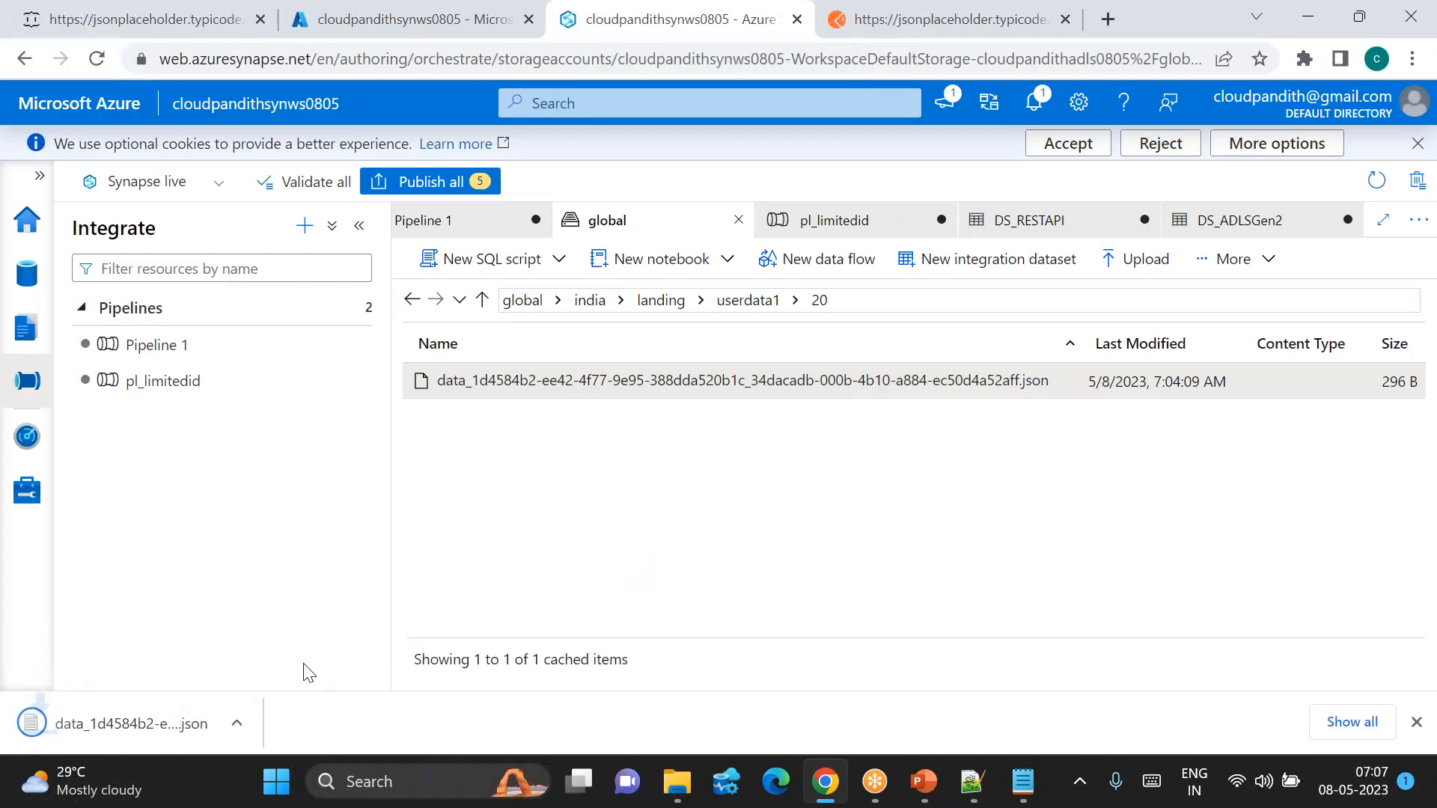
click(236, 727)
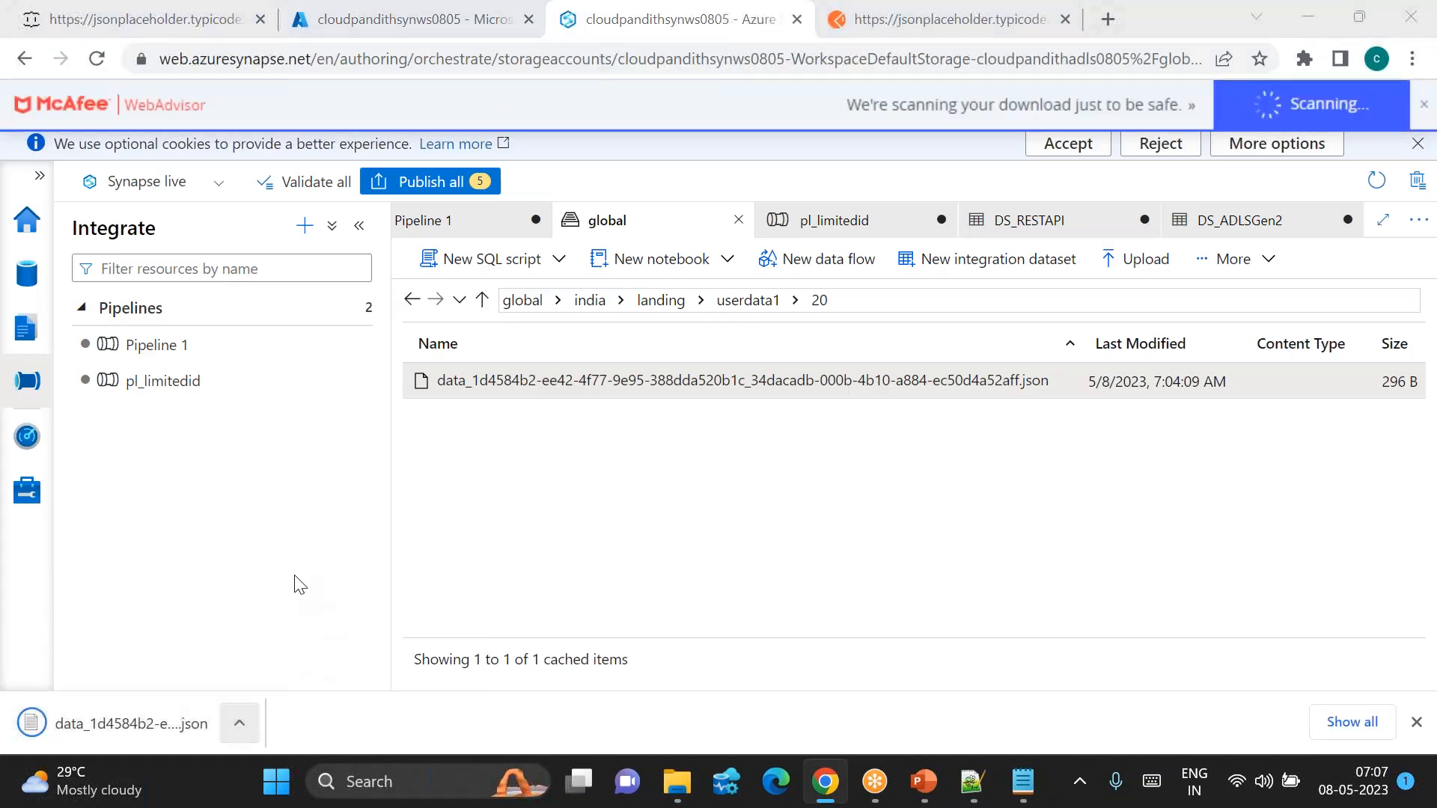
click(237, 738)
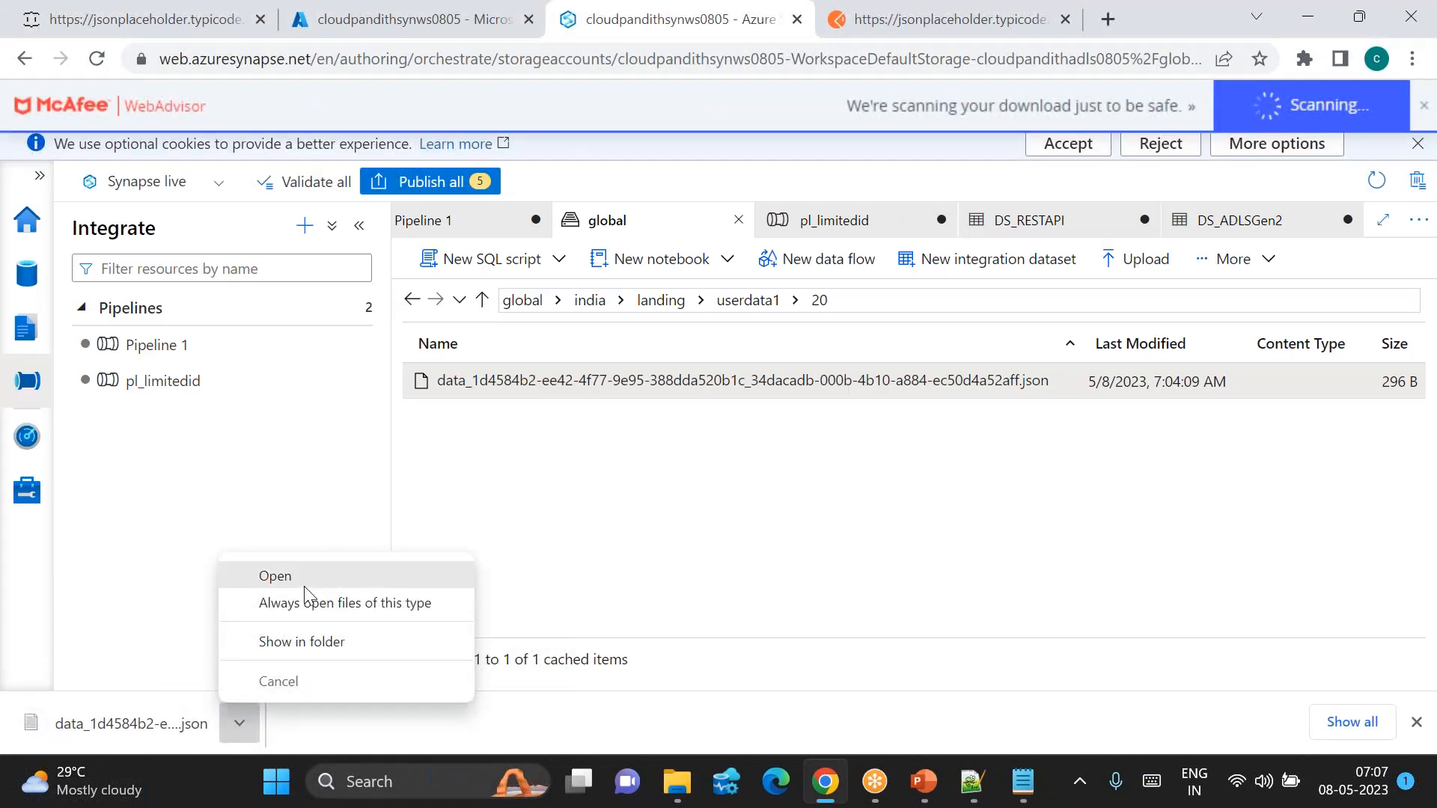
click(305, 587)
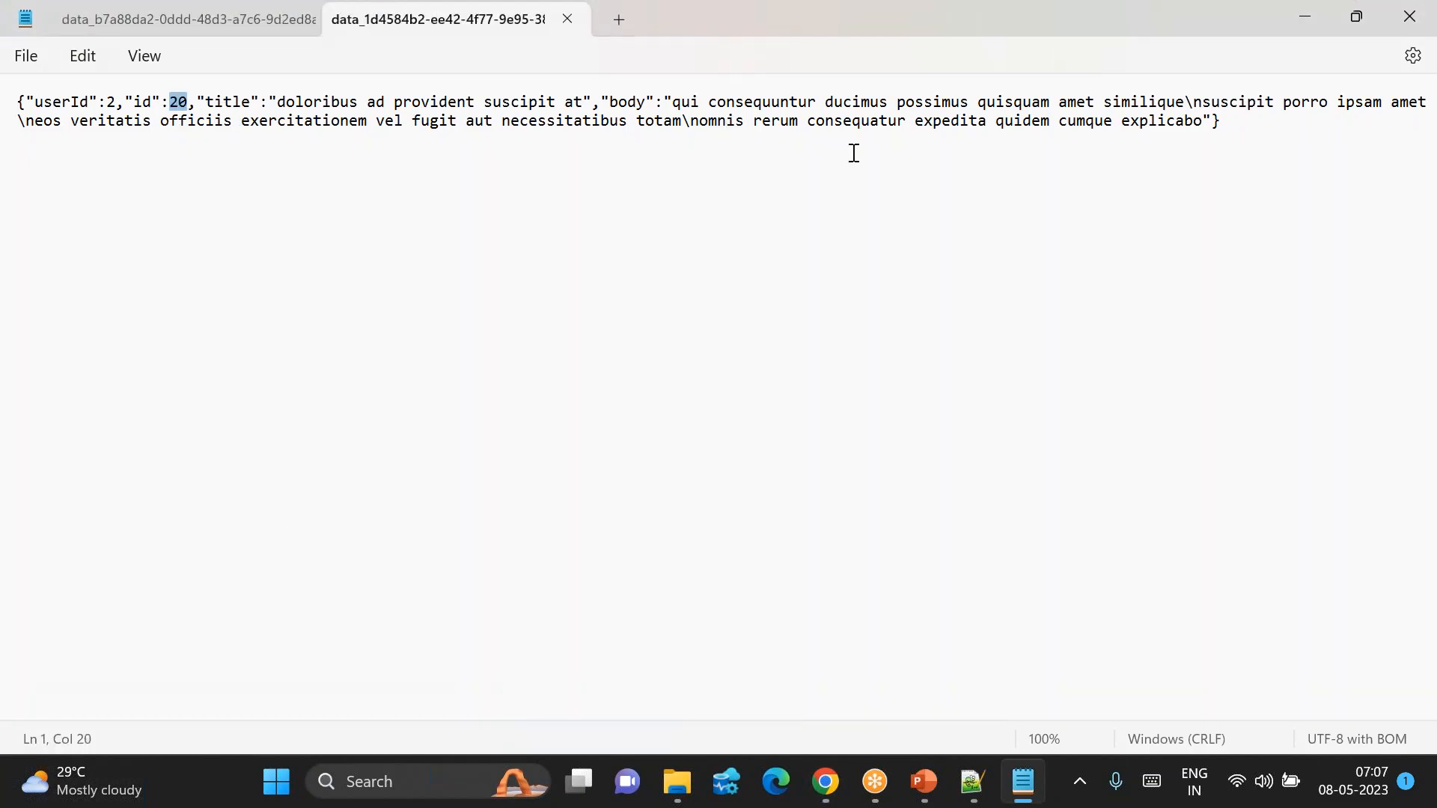
Step: Compare with the earlier 100-record file in Notepad, open a new tab, and return to Synapse
click(282, 18)
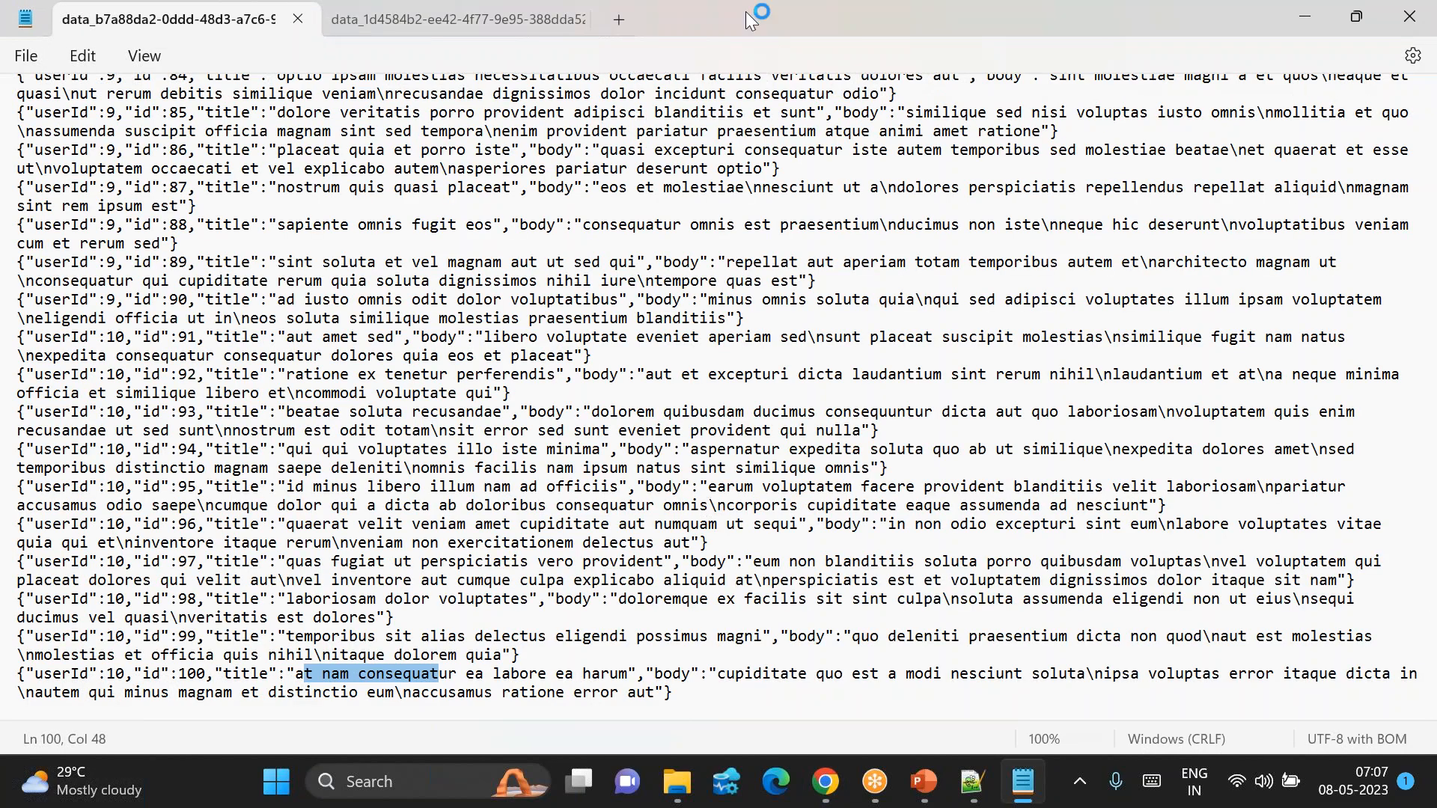
click(620, 22)
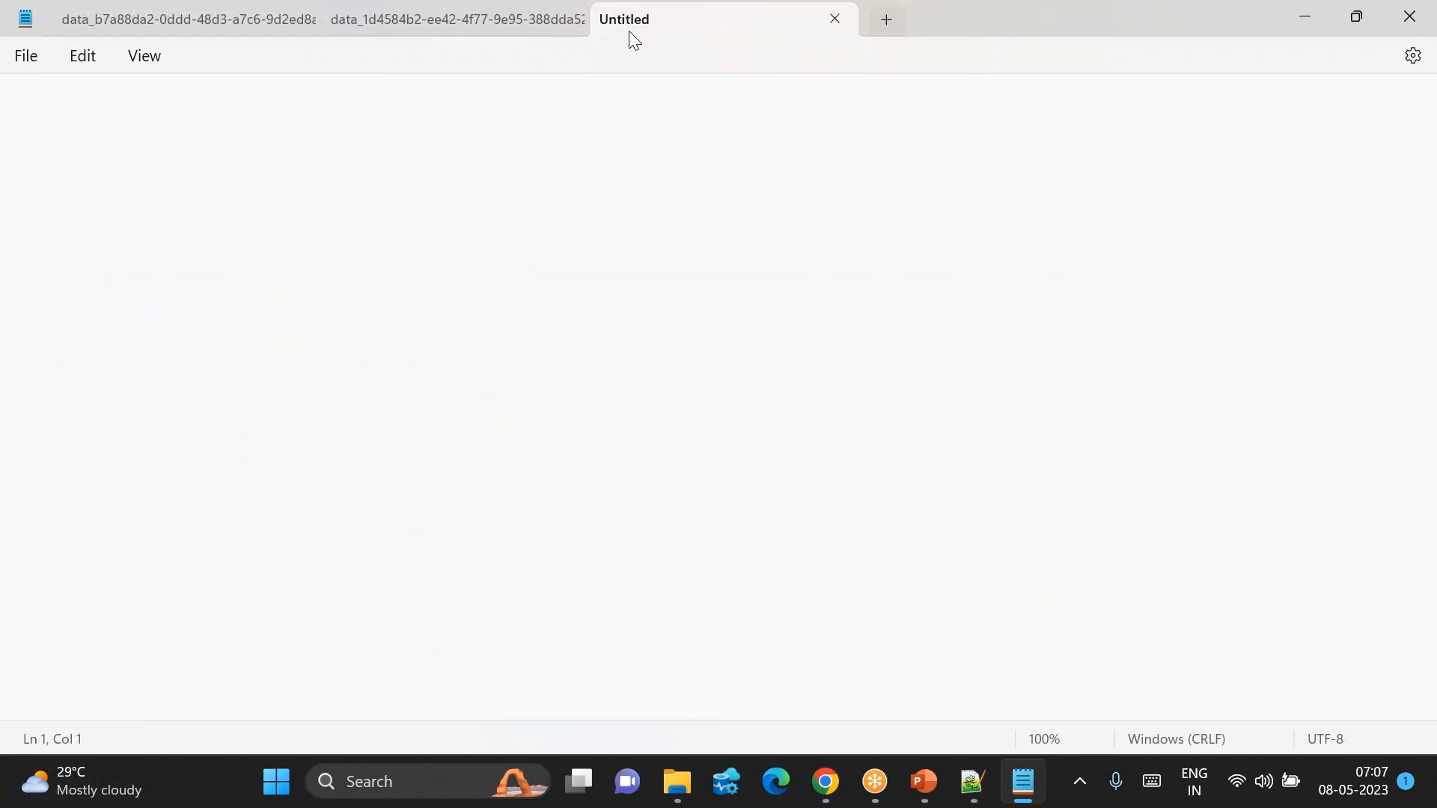
click(827, 782)
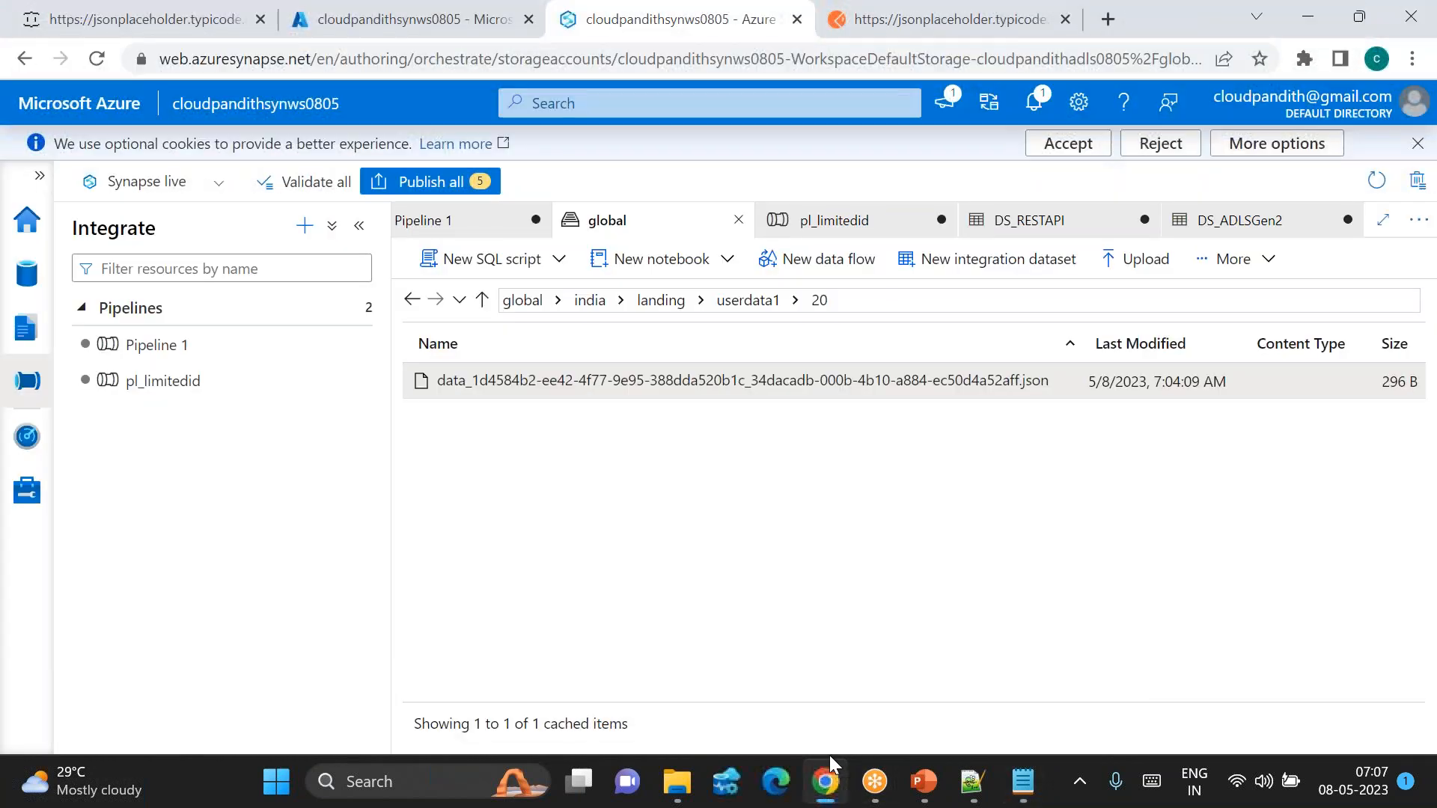
Step: Delete the userdata1 folder from india/landing, leaving it empty, and return to pl_limitedid
click(756, 300)
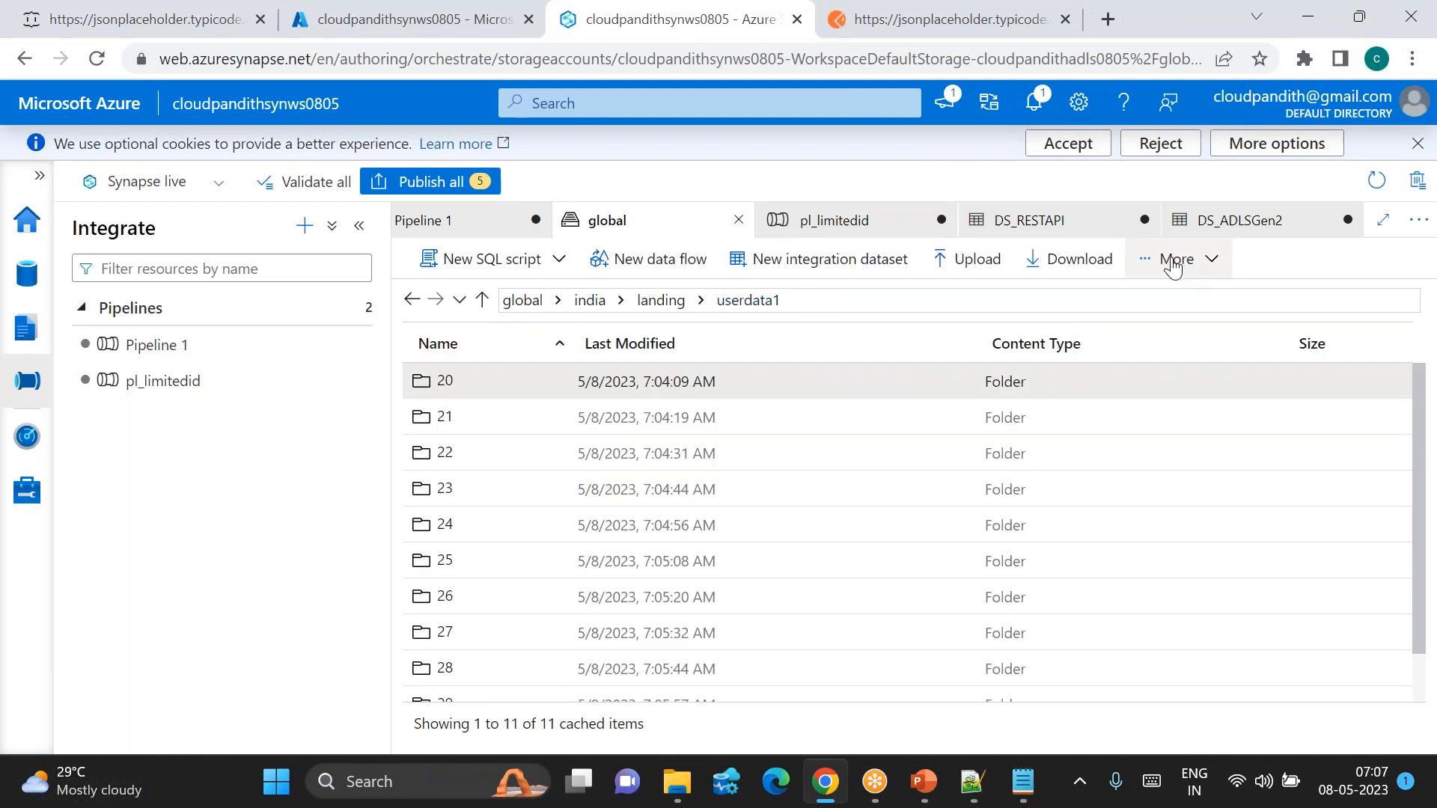
click(1172, 259)
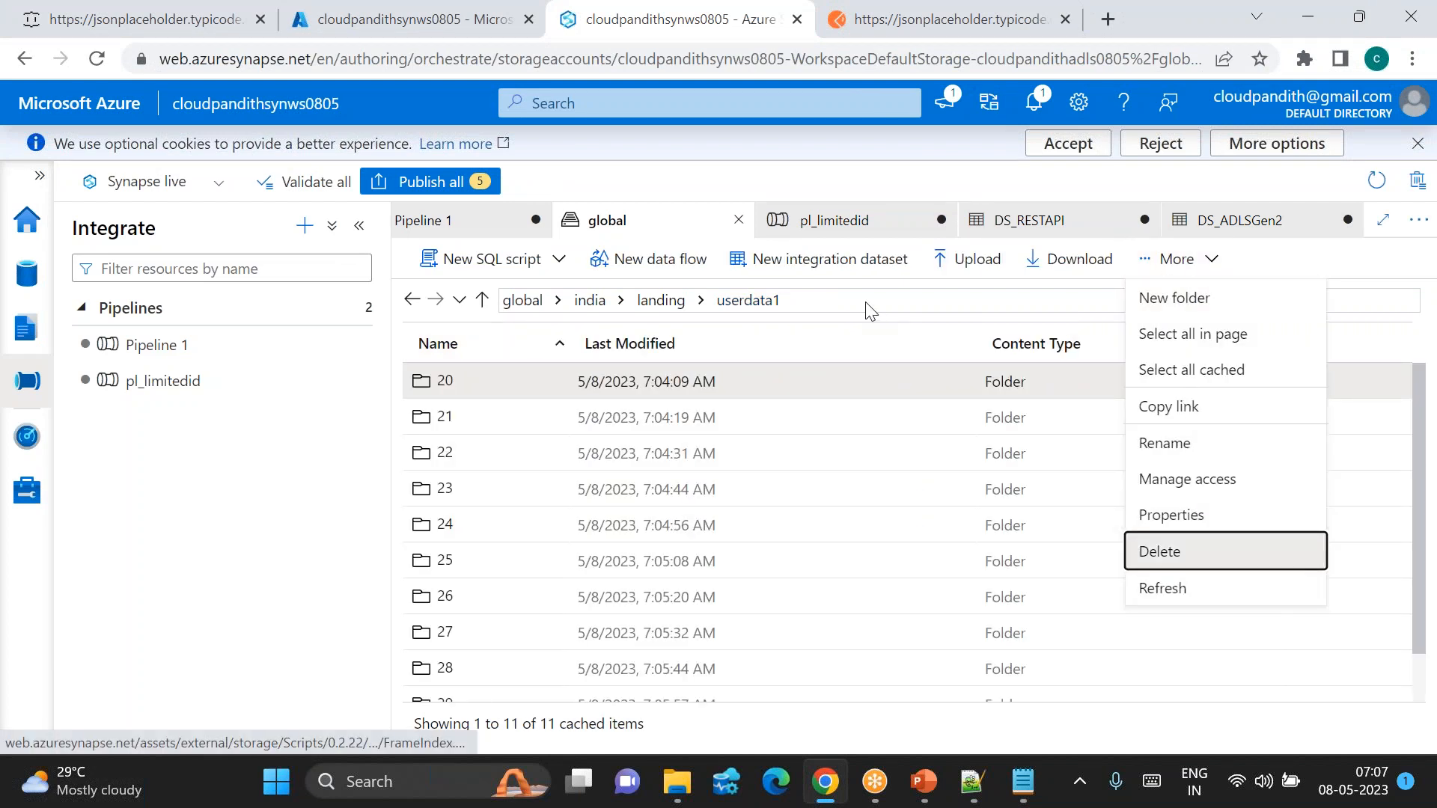
click(657, 305)
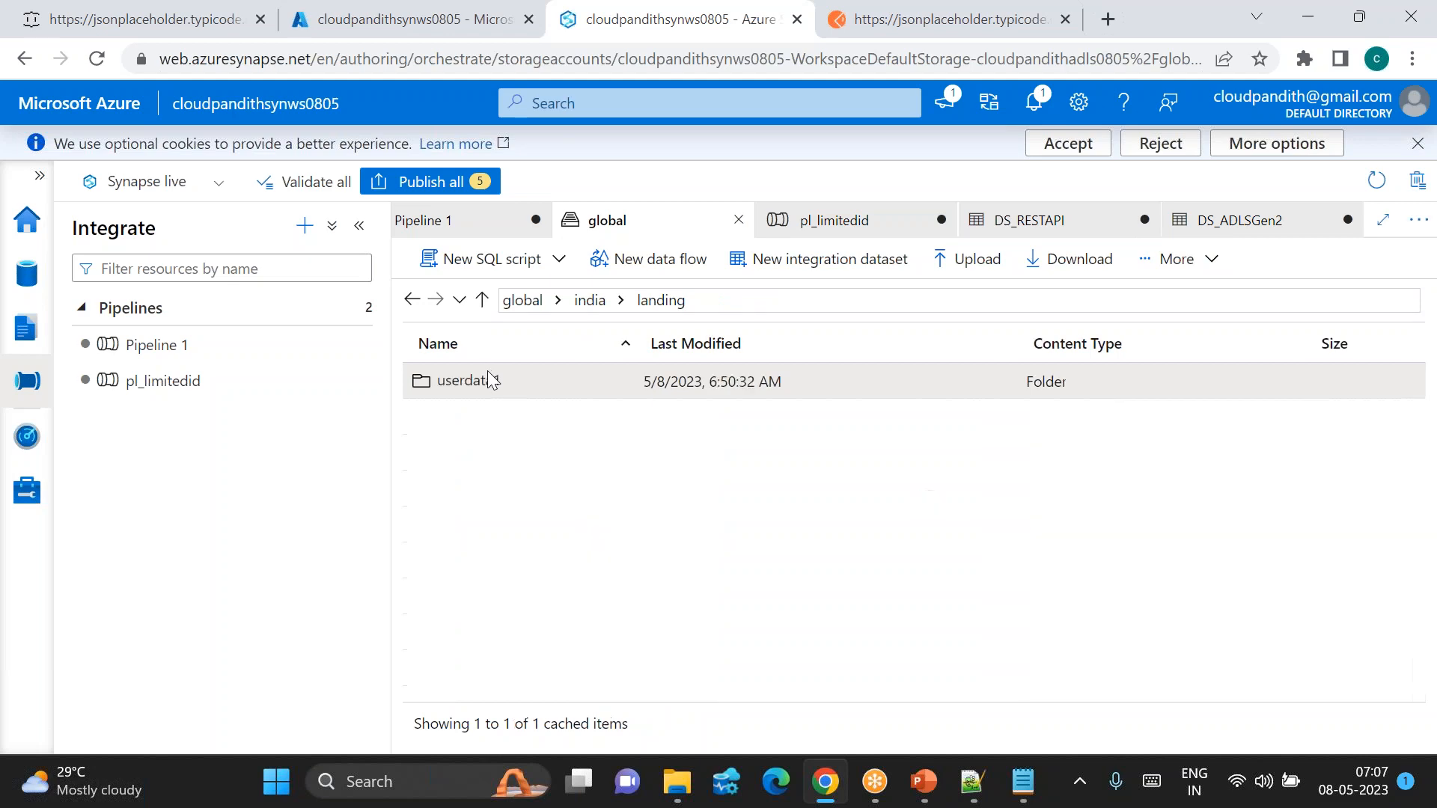
click(1148, 262)
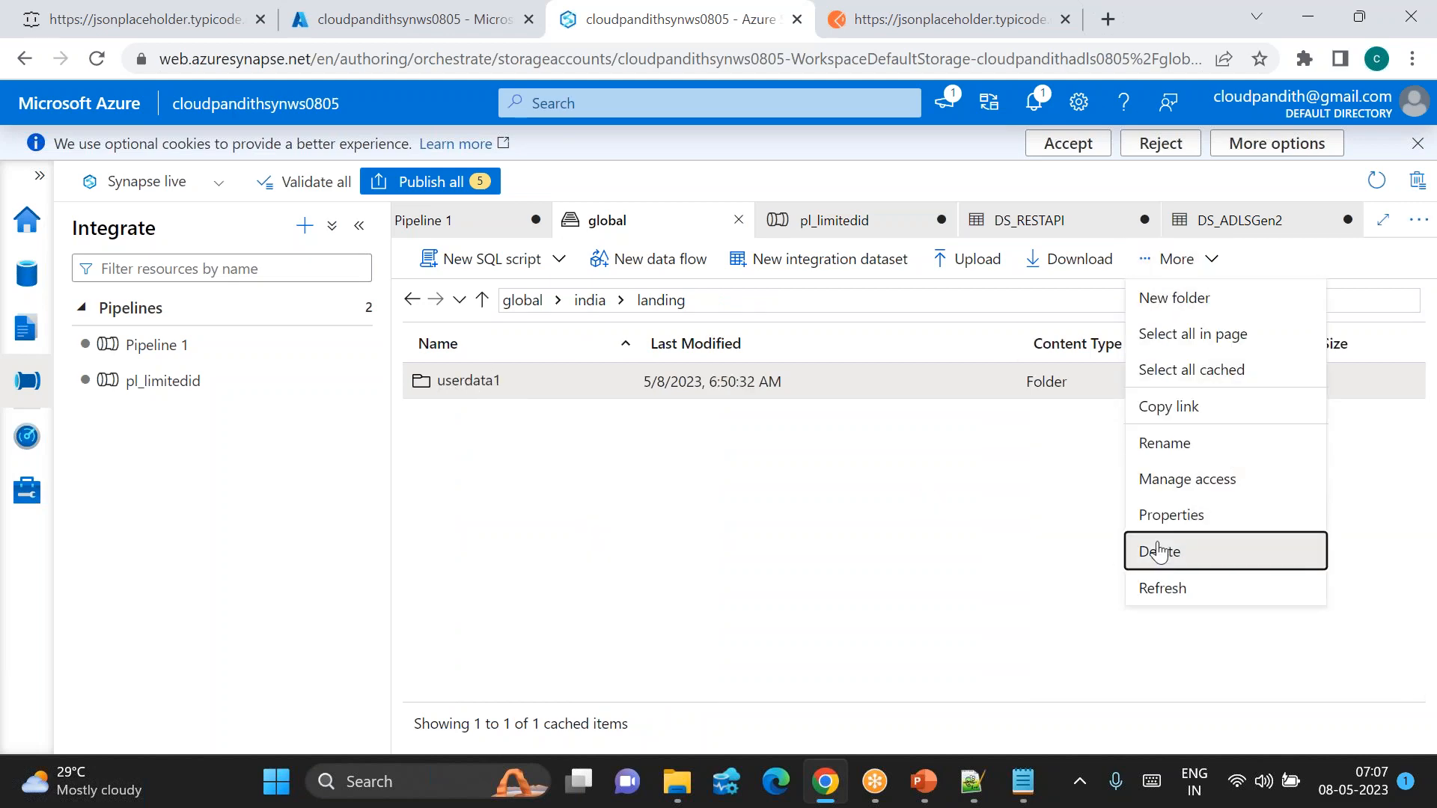
click(1147, 548)
click(598, 497)
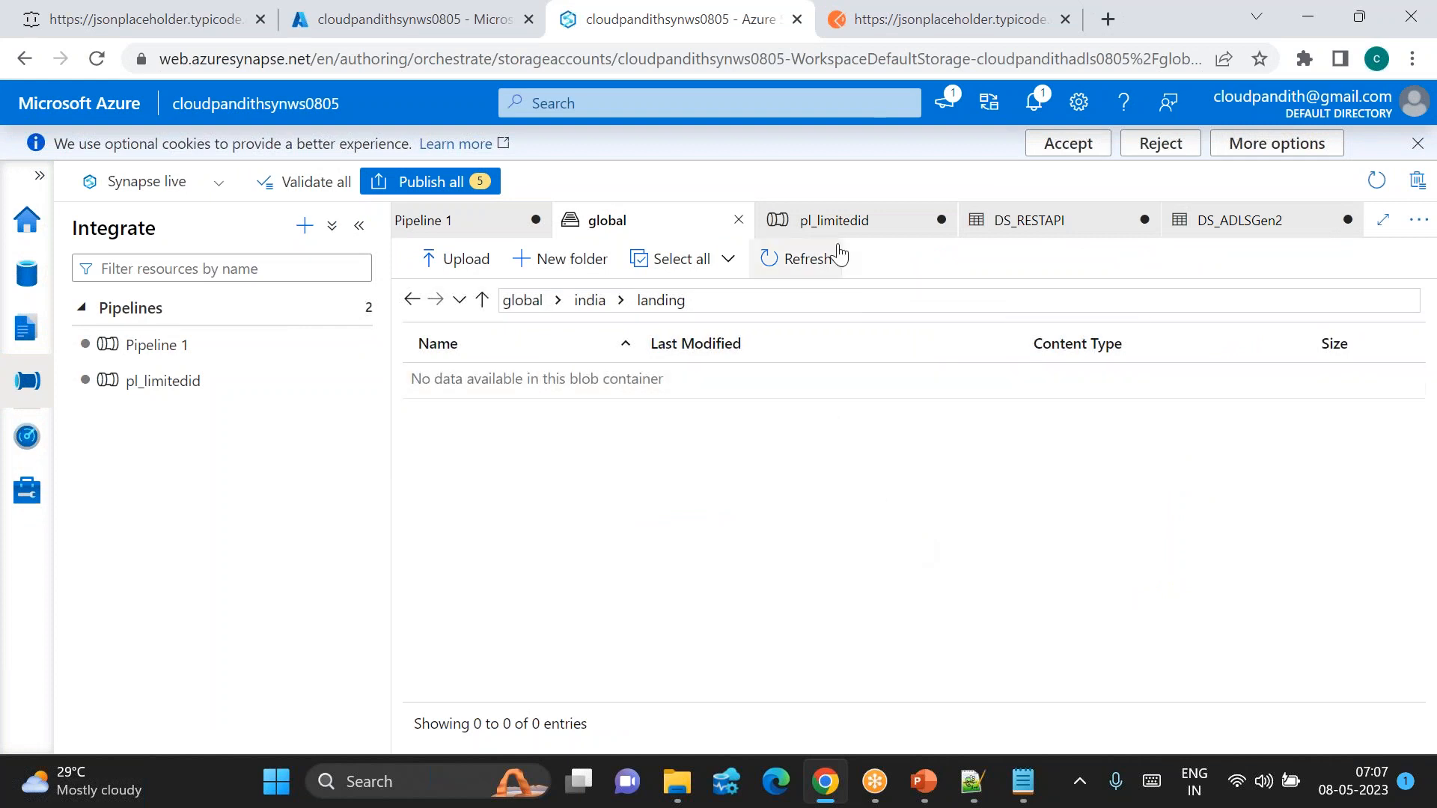
click(841, 219)
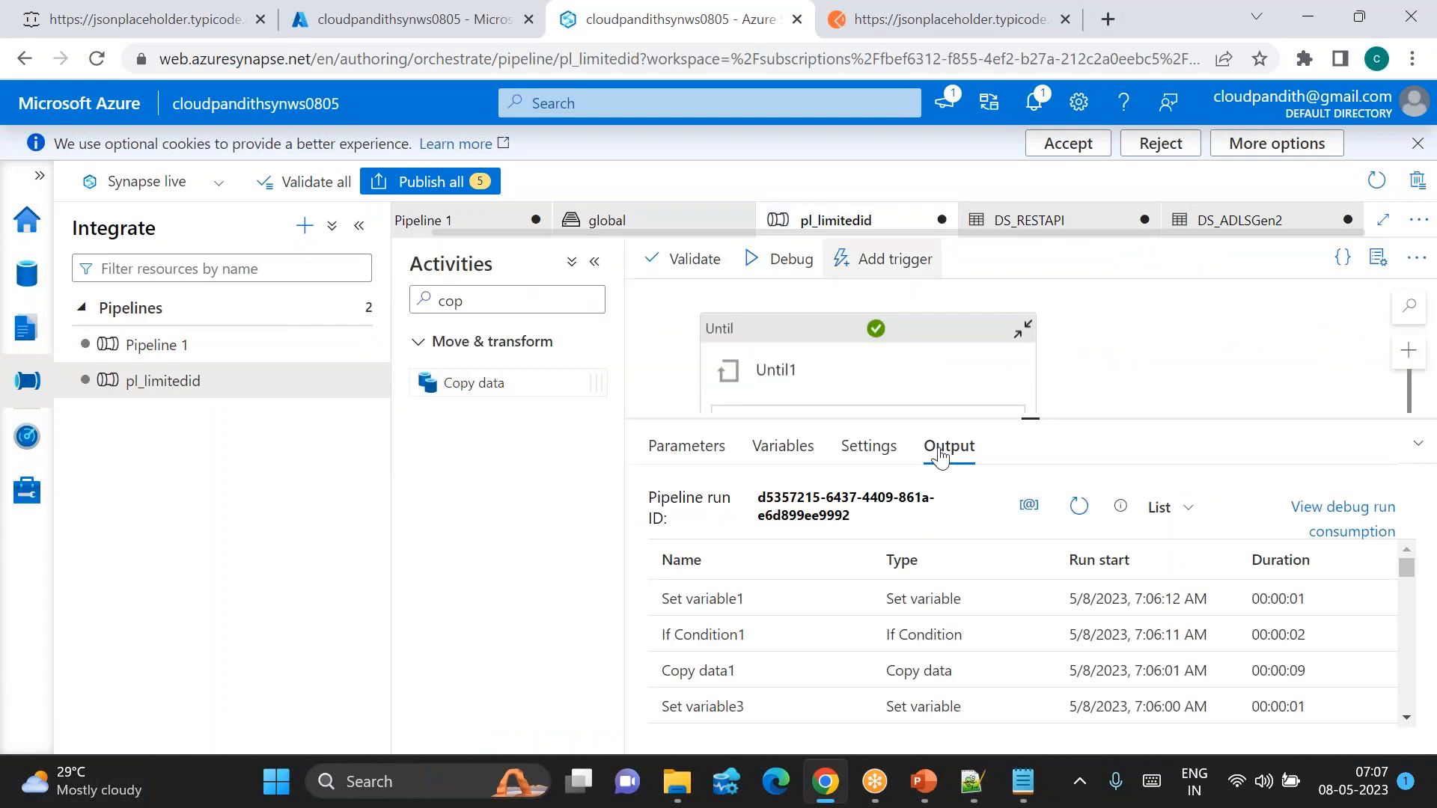
Step: Open the DS_ADLSGen2 sink dataset of Copy data1 inside the Until1 loop
click(1026, 410)
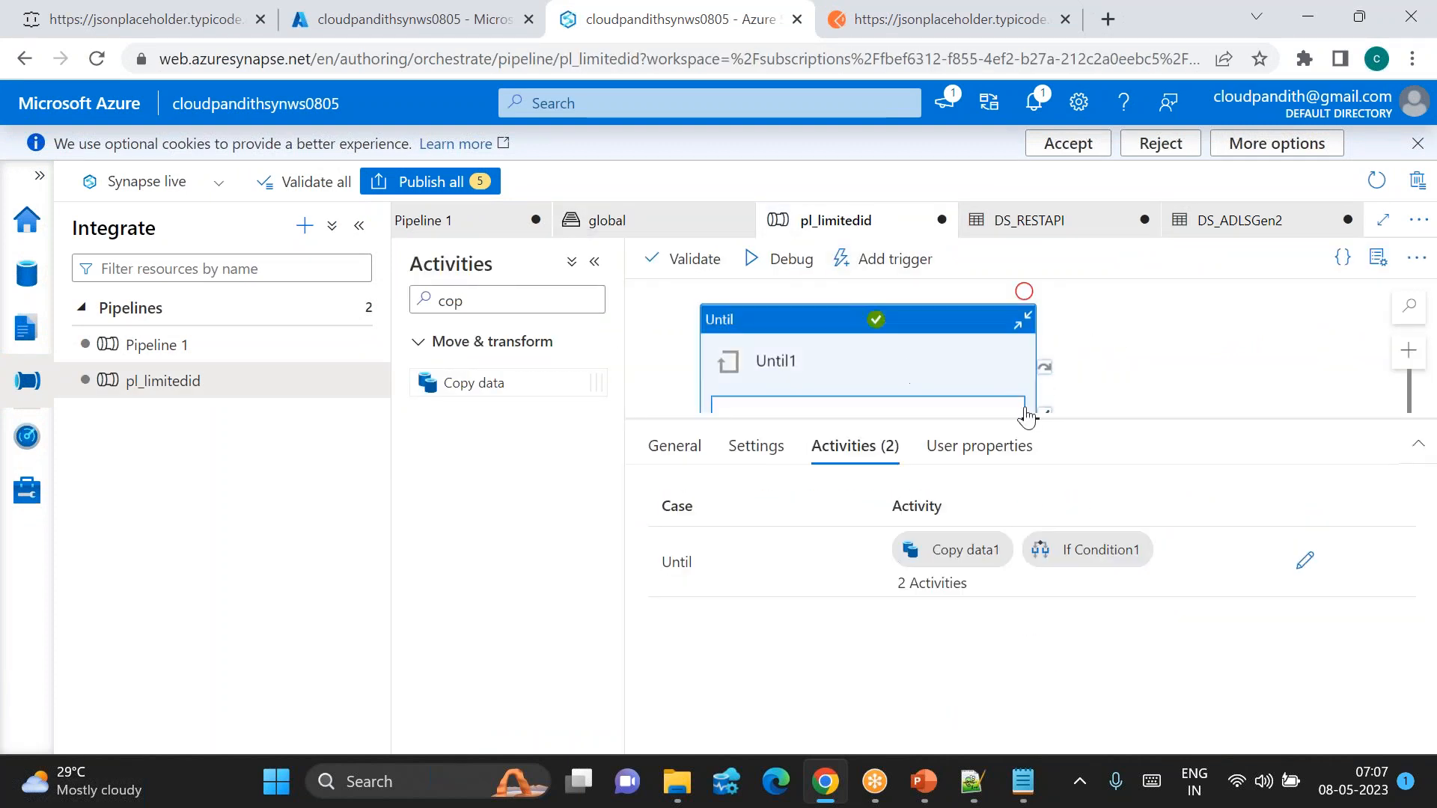
drag(1032, 419, 1033, 573)
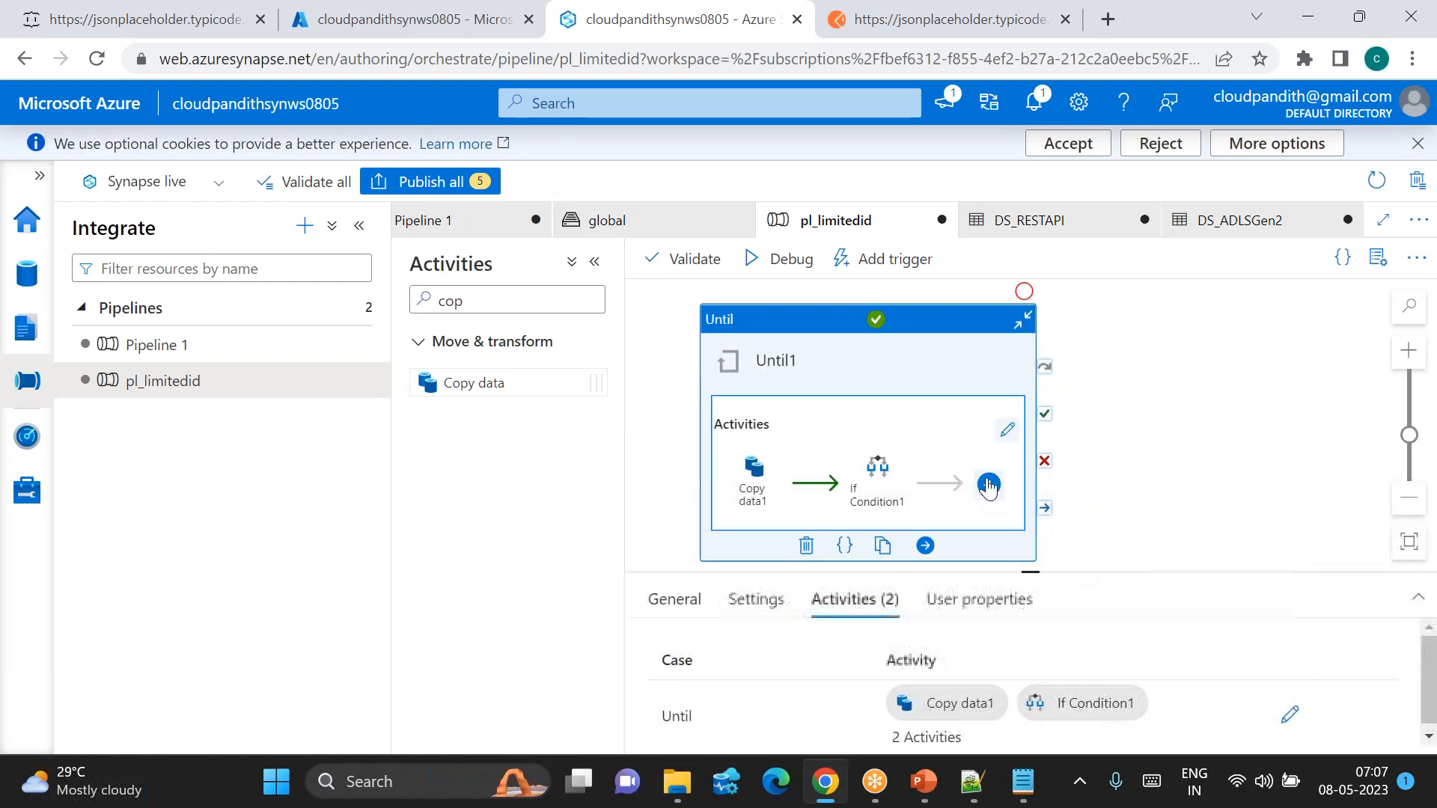
click(1007, 431)
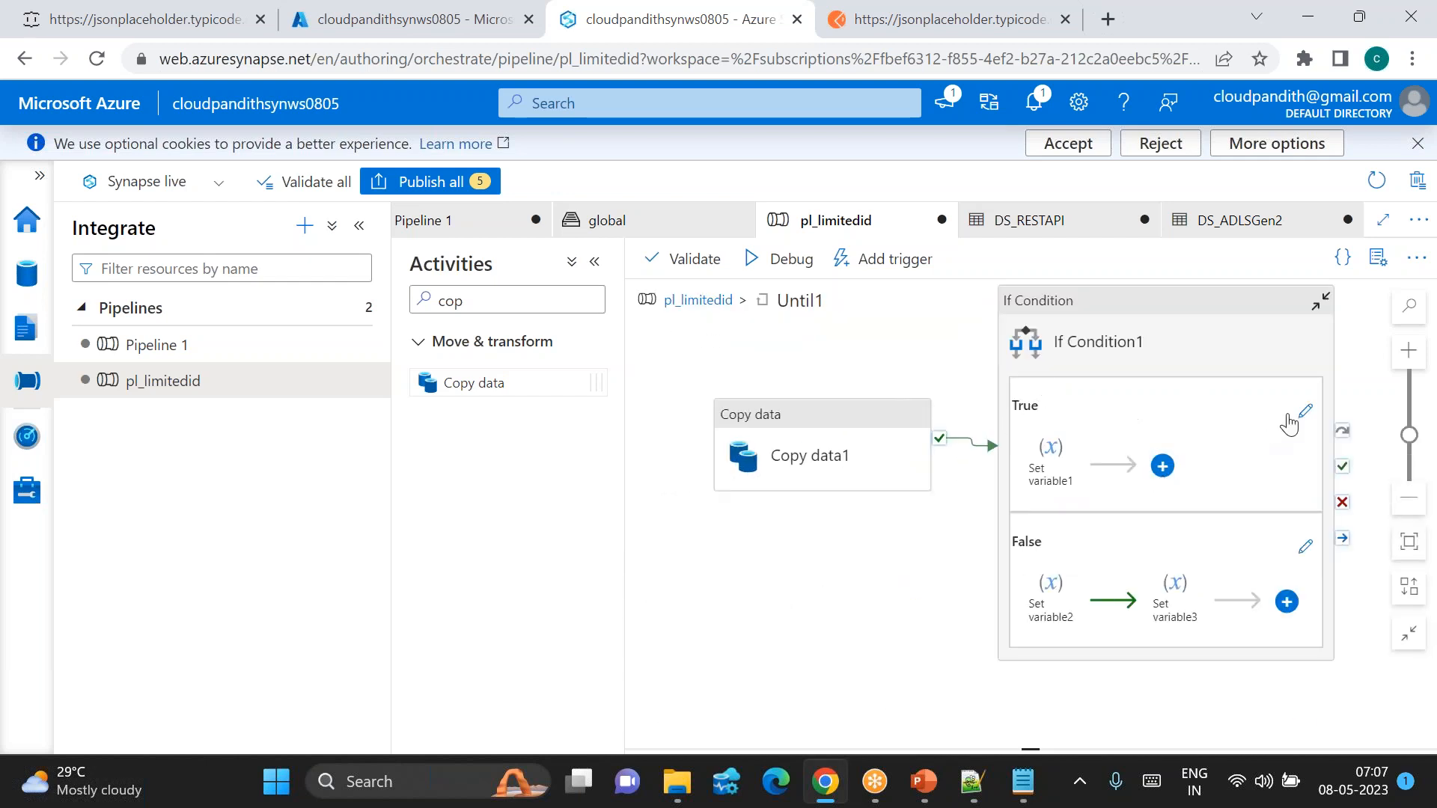
click(799, 446)
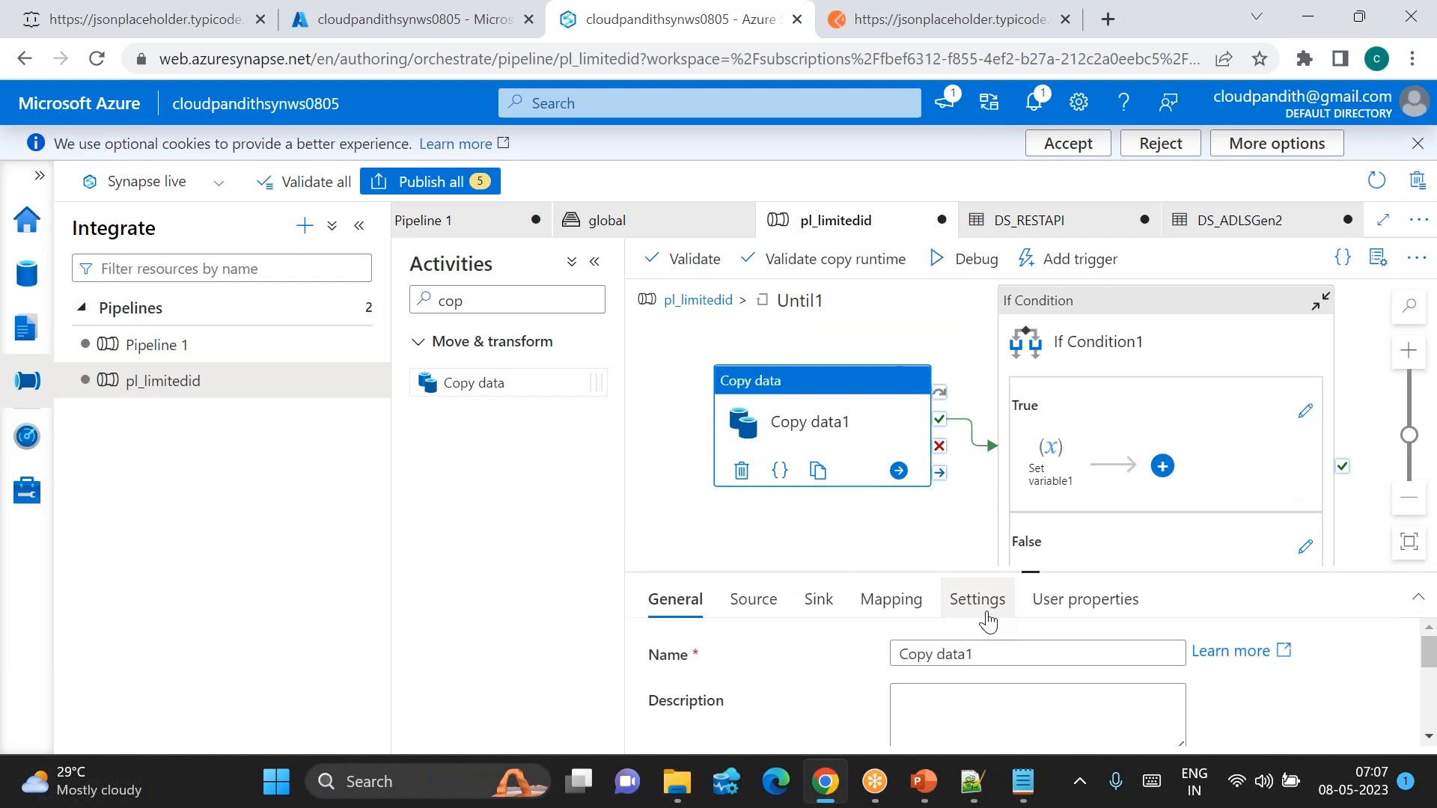
drag(1037, 573, 1033, 384)
click(817, 412)
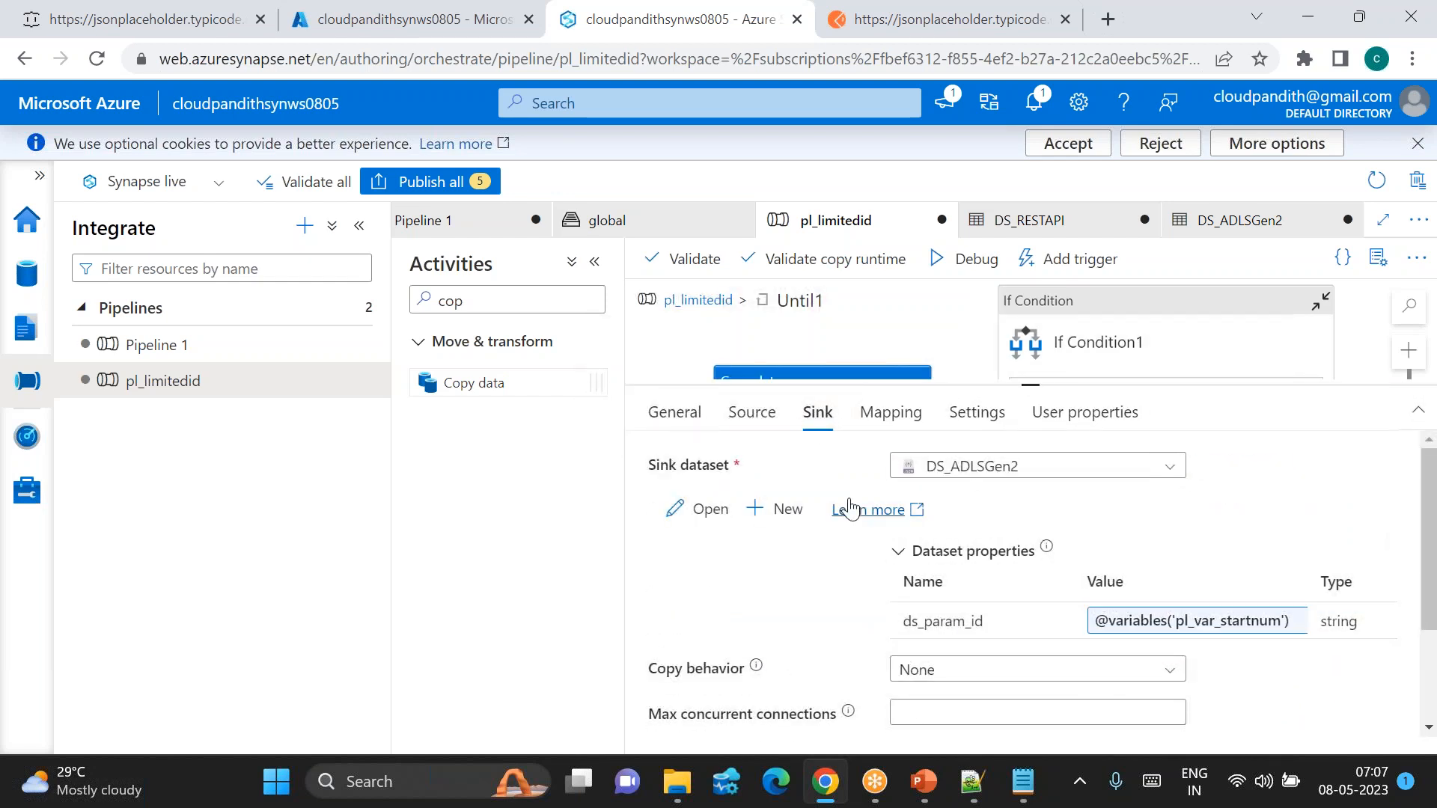
click(710, 511)
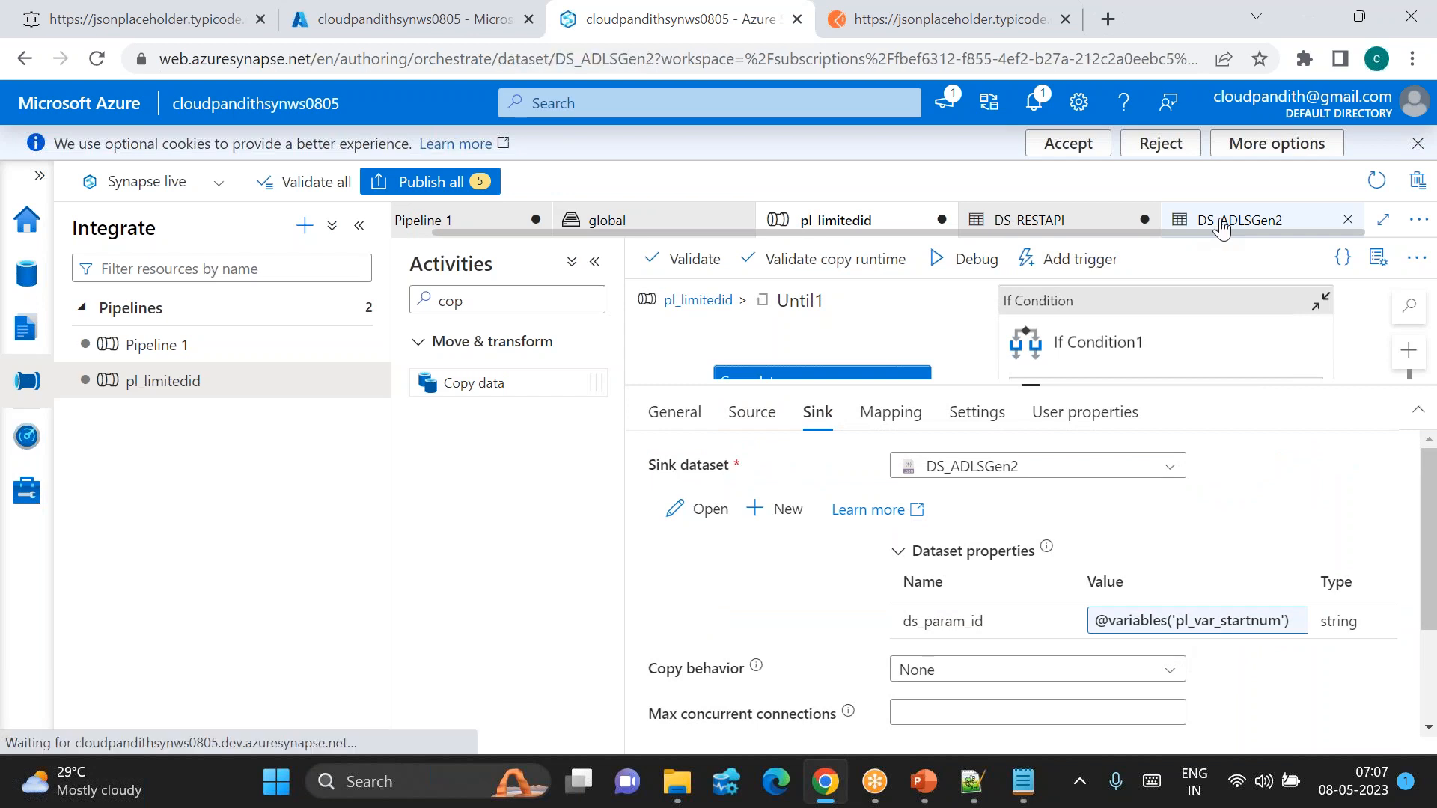
Step: Delete the ds_param_id parameter and set the file path to india/landing/userdata1/
click(641, 461)
click(440, 564)
click(554, 523)
click(456, 464)
click(973, 610)
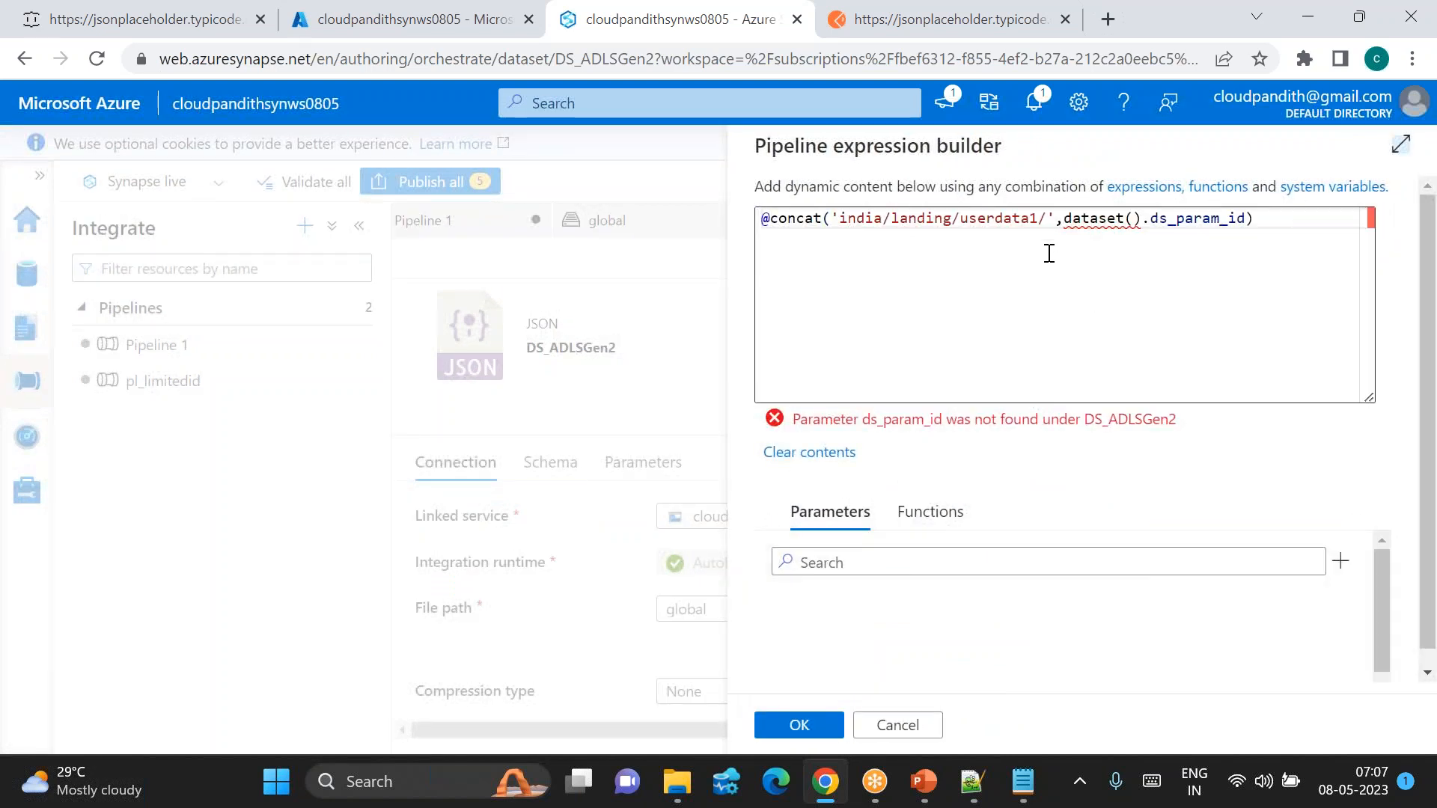
drag(1057, 217, 1263, 217)
key(BackSpace)
key(BackSpace)
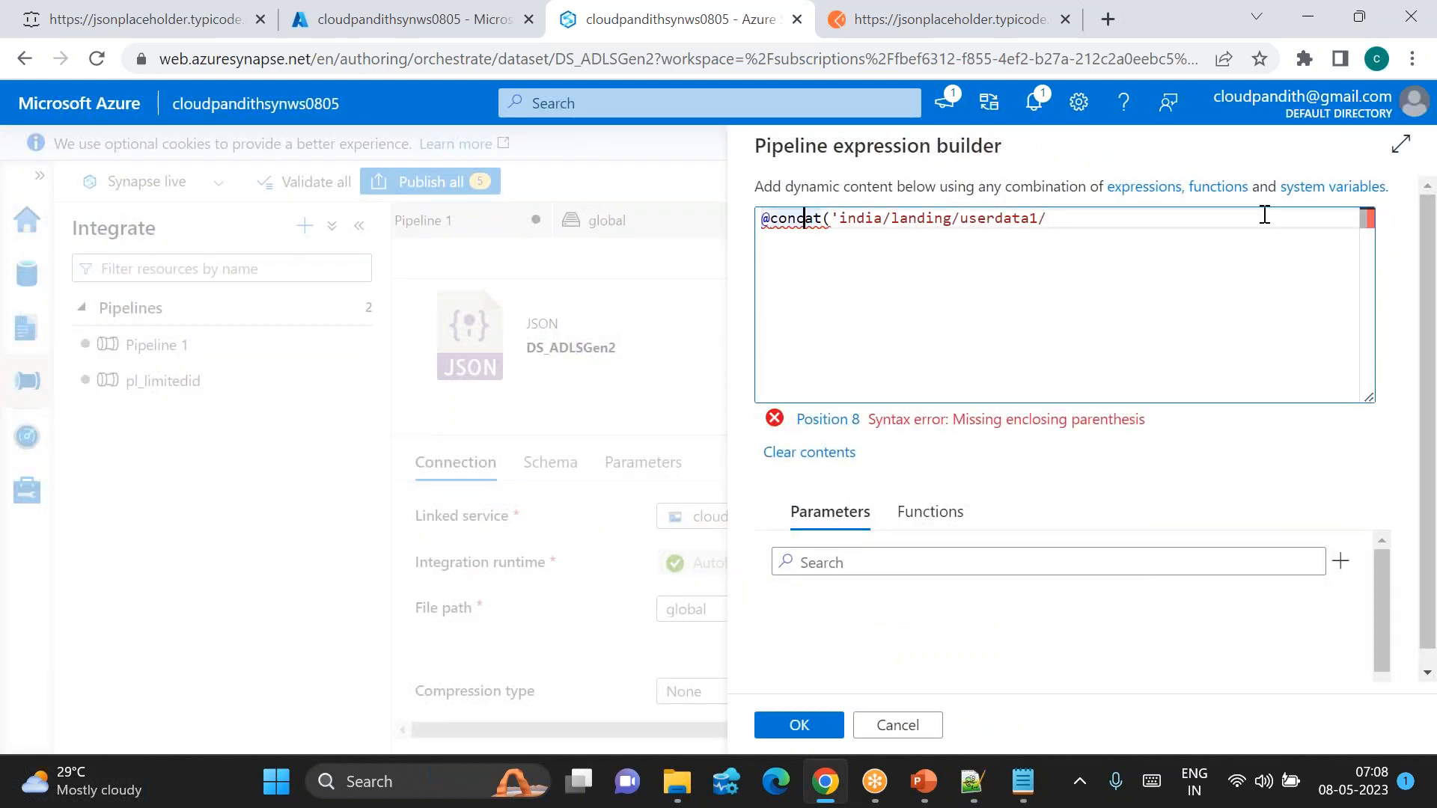
key(shift+Home)
key(BackSpace)
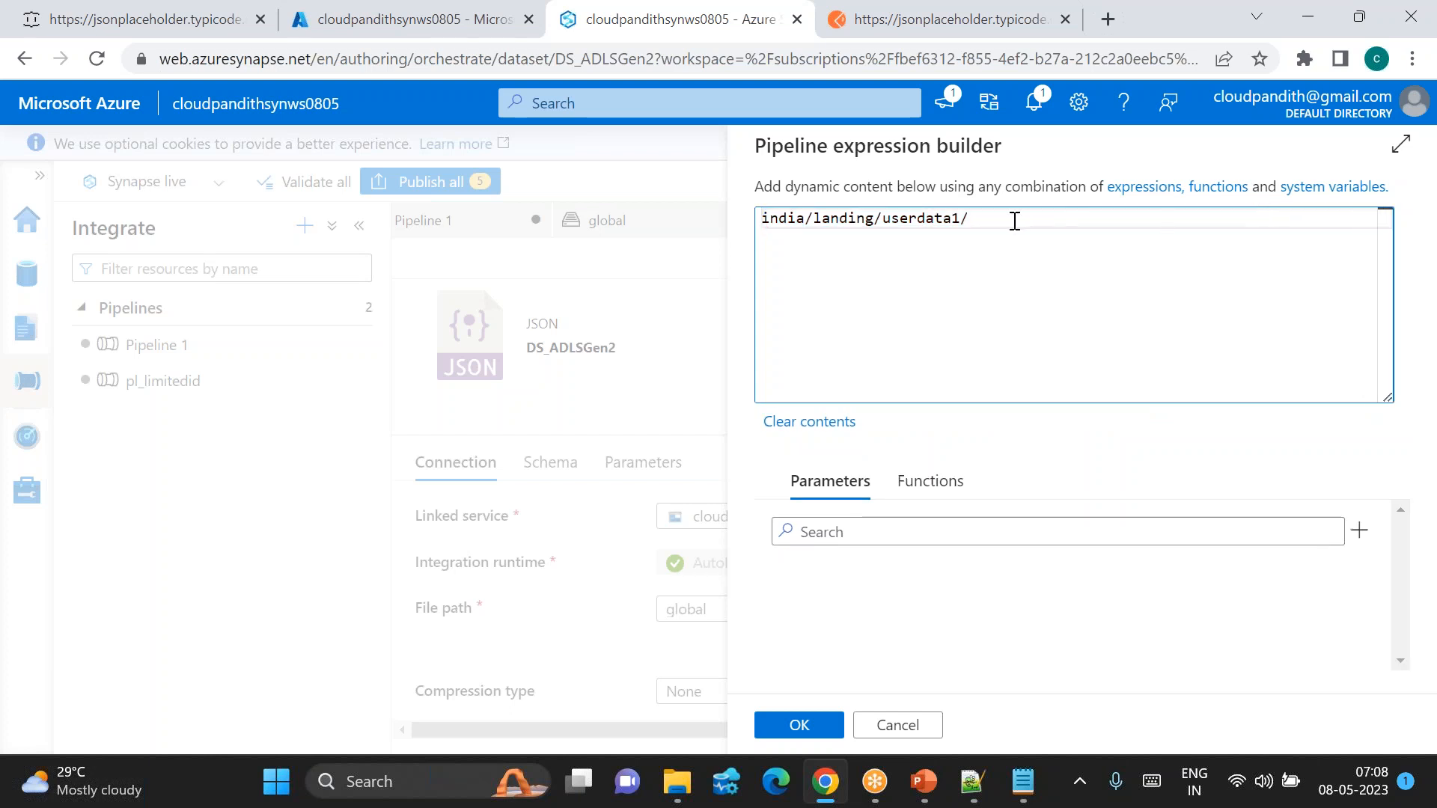
click(811, 731)
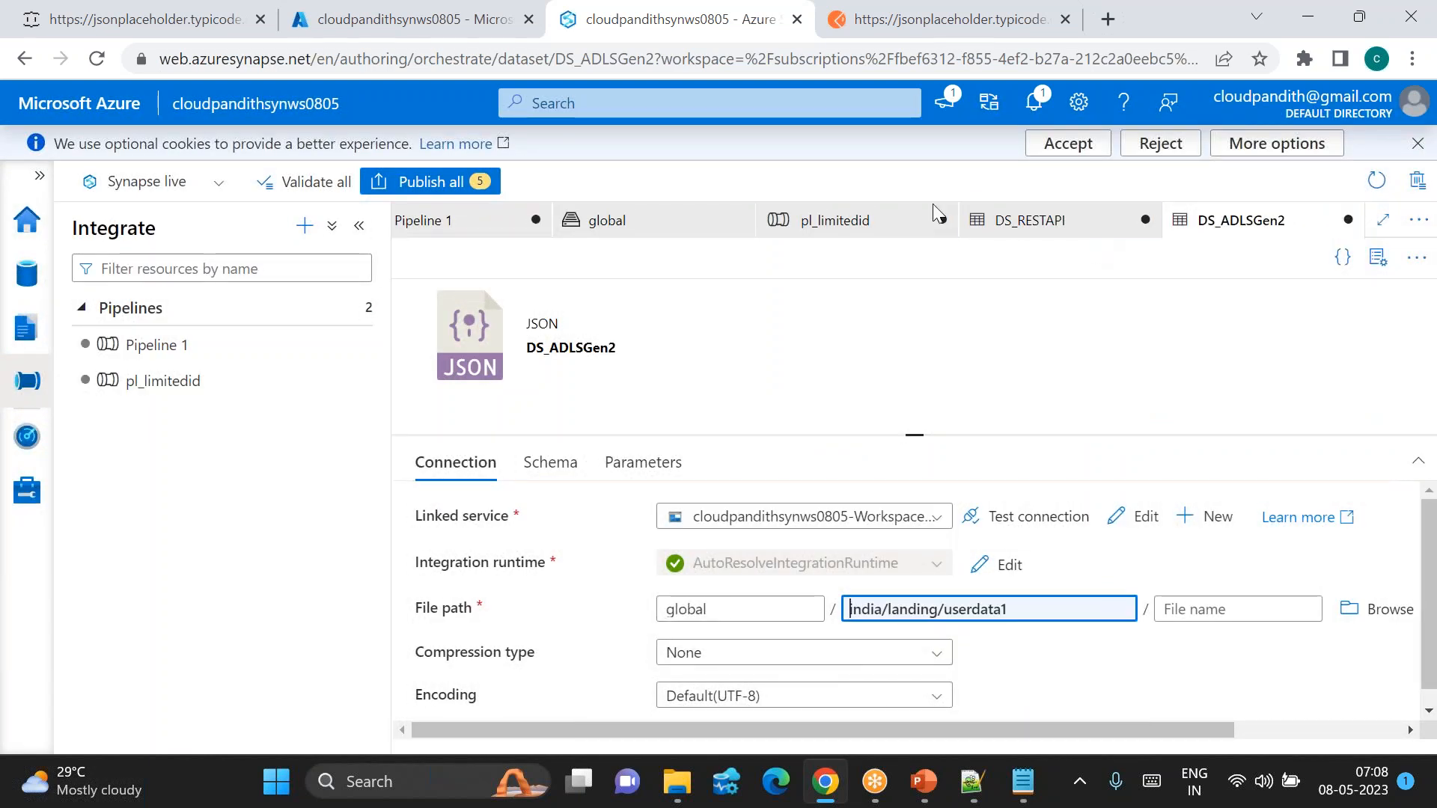
click(857, 217)
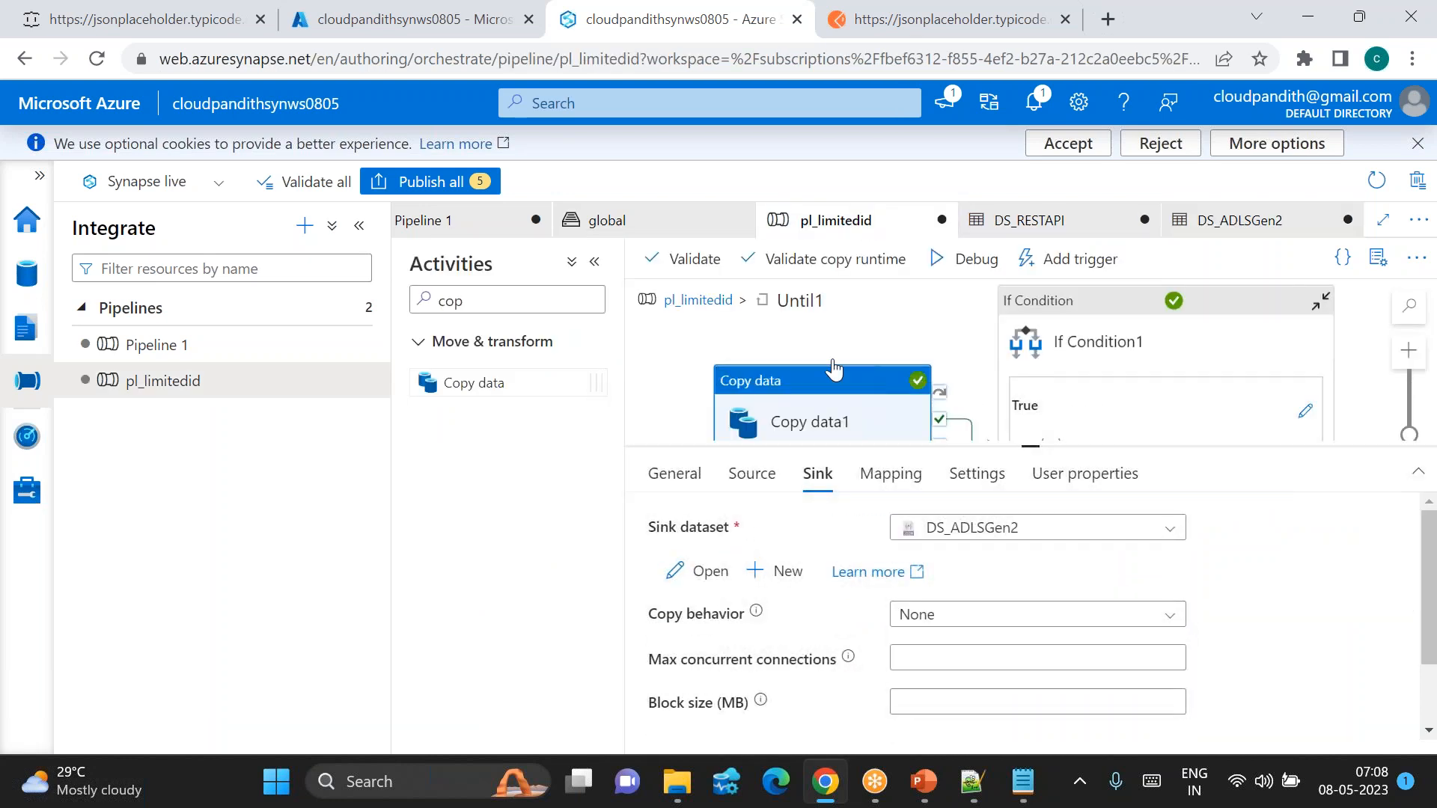
Step: In the pipeline's Variables, set pl_var_startnum's default to 40 and clear pl_var_endnum's old value
click(696, 300)
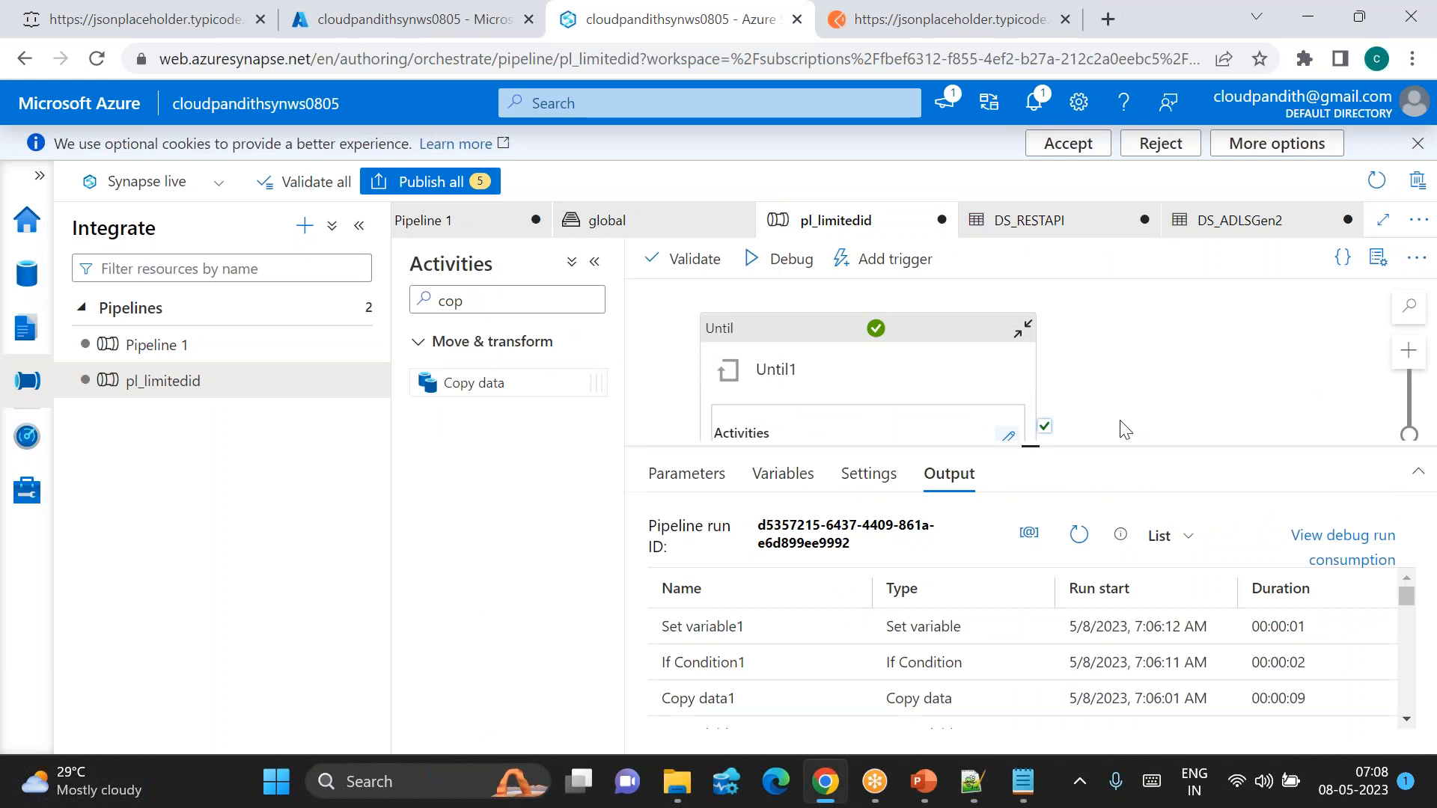
click(1286, 345)
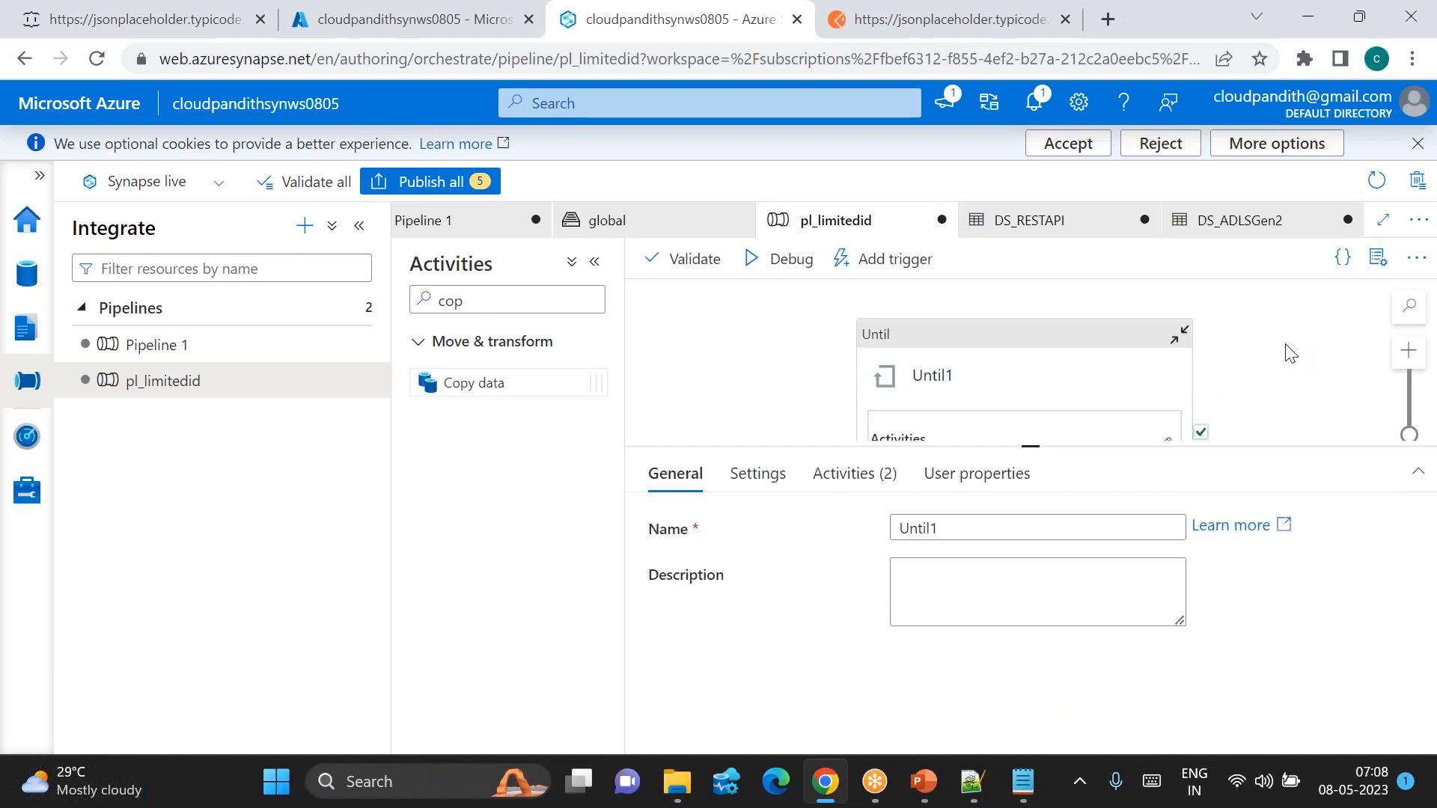
click(684, 473)
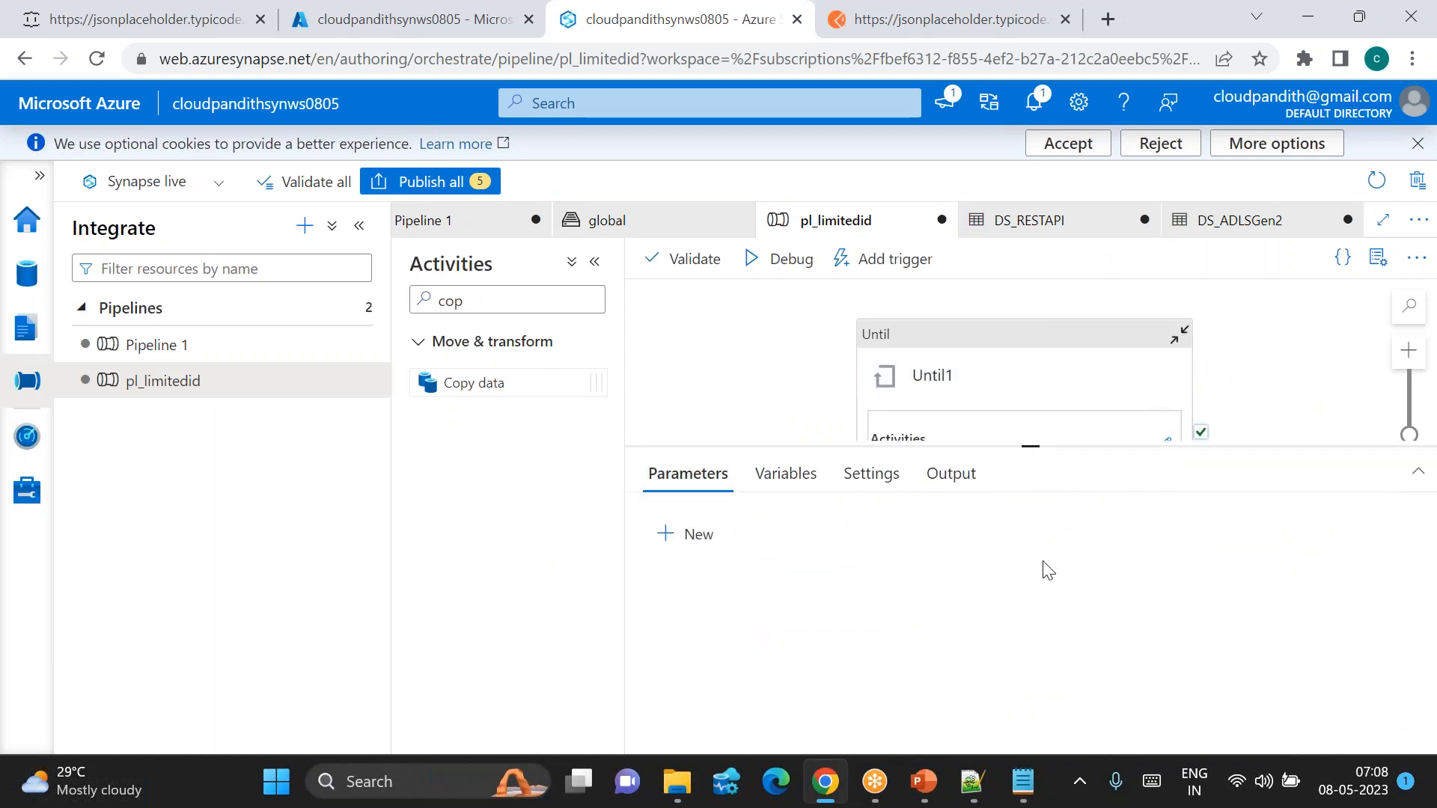
click(790, 473)
click(1232, 650)
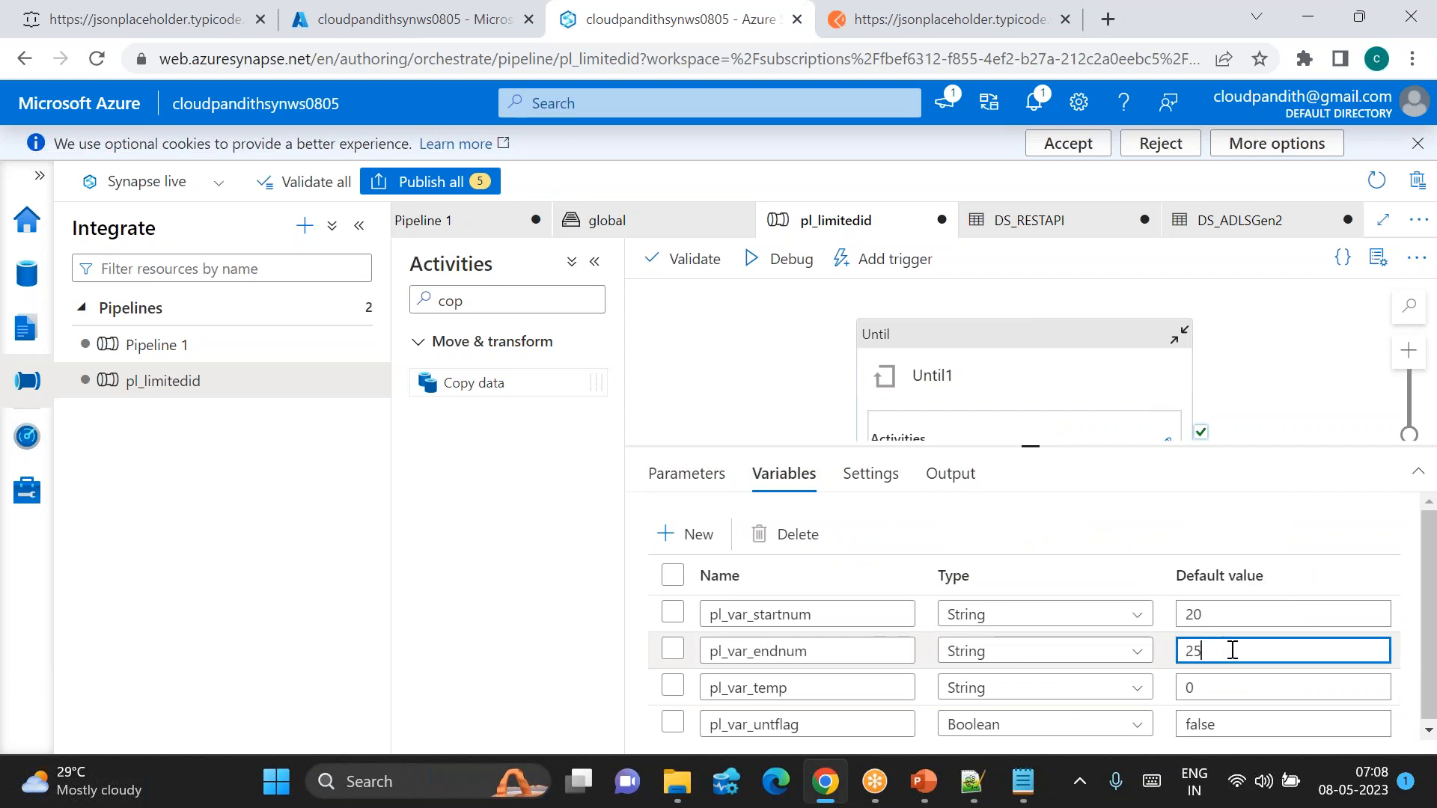
click(1227, 613)
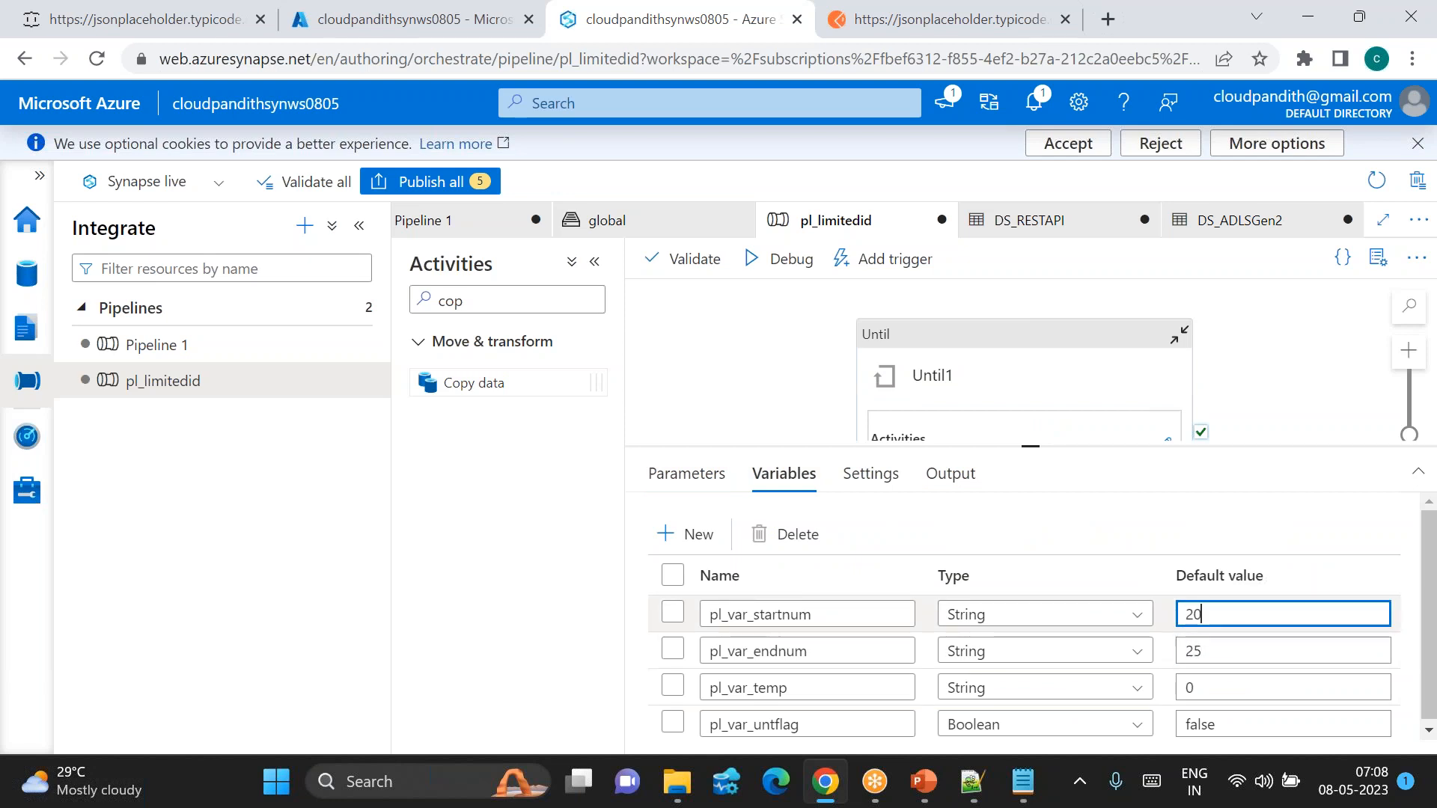
text(40)
click(1207, 651)
key(BackSpace)
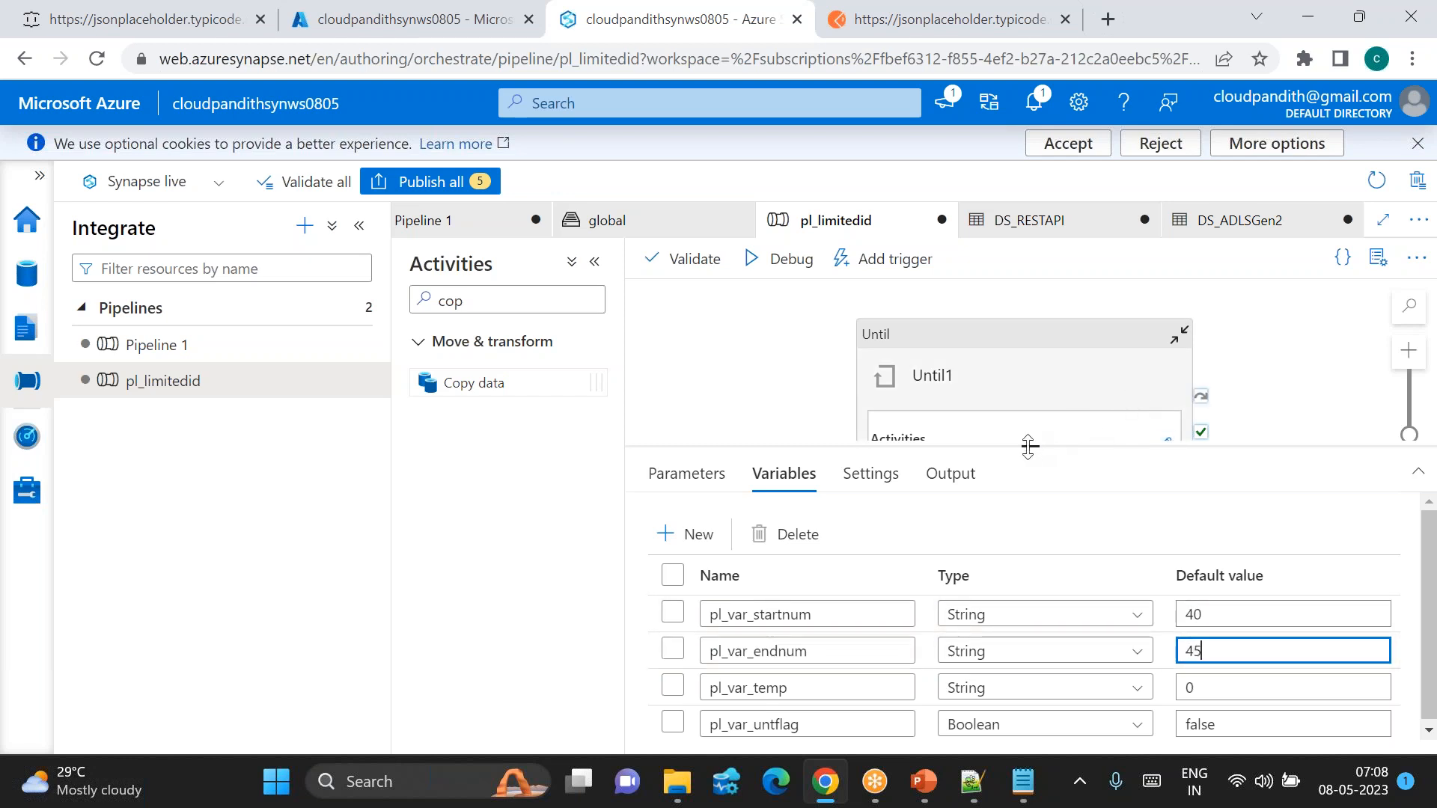
Step: Recheck the start and end number default values after enlarging the canvas
drag(1028, 447, 1029, 567)
scroll(1161, 644, down, 2)
scroll(1161, 644, up, 2)
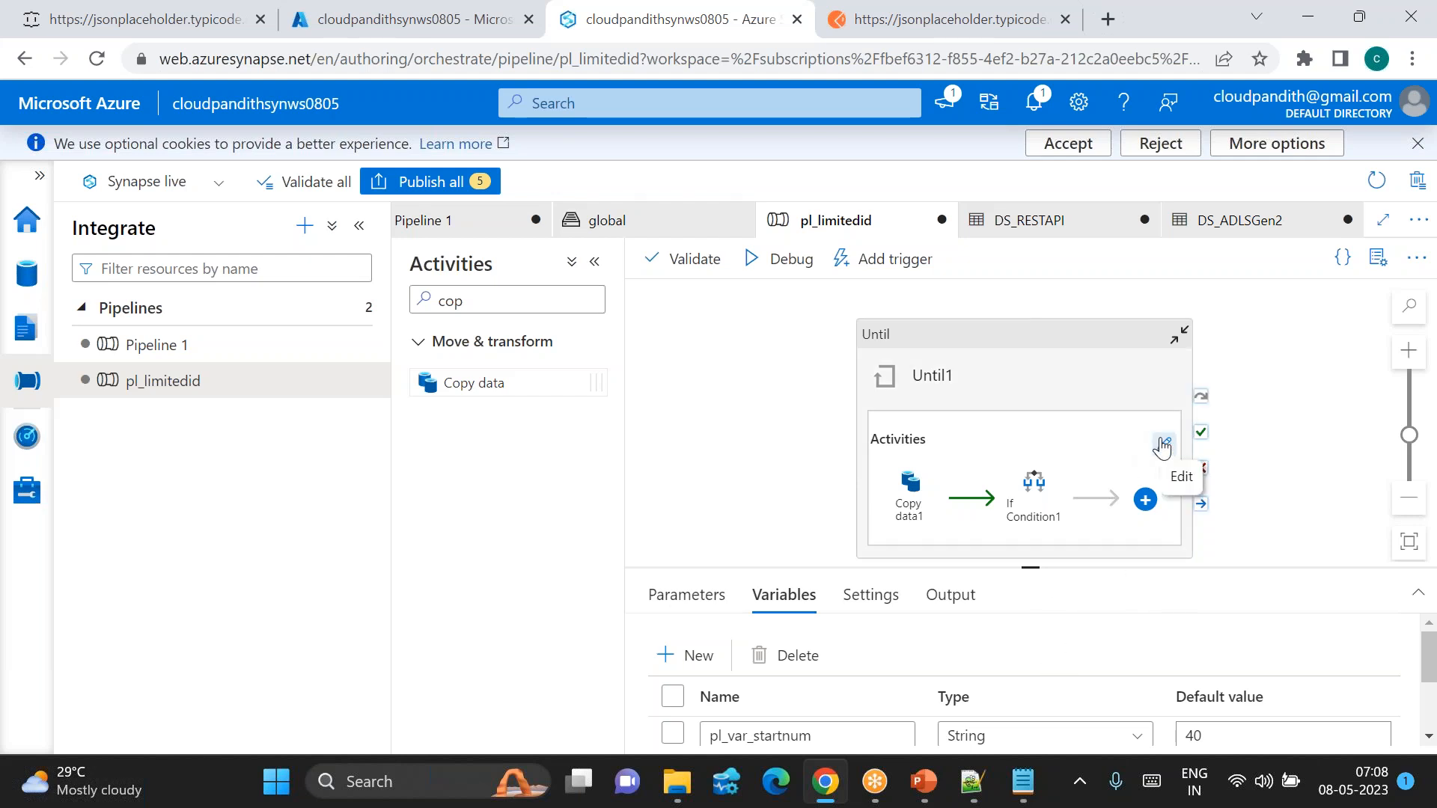
scroll(1122, 662, down, 3)
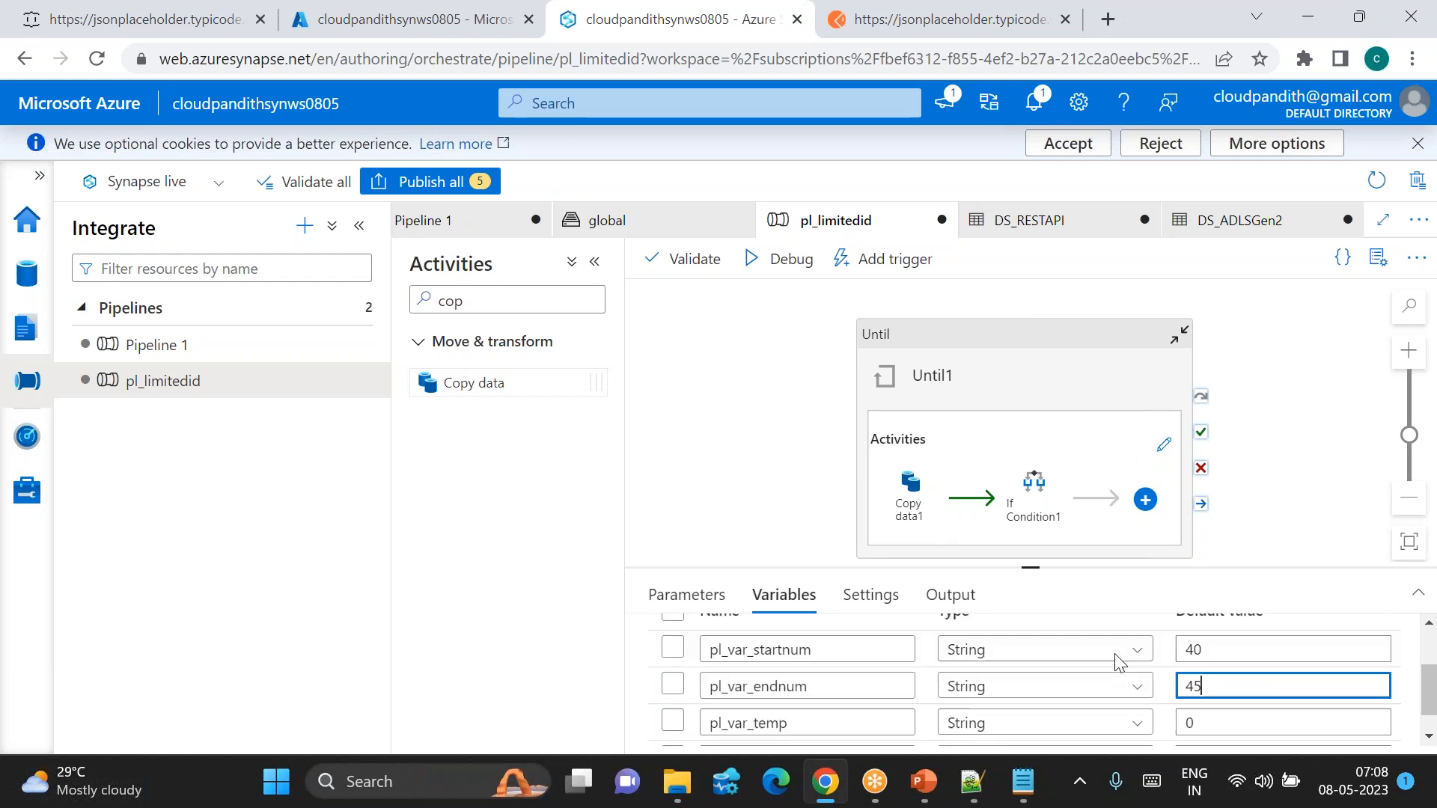
scroll(1122, 664, up, 1)
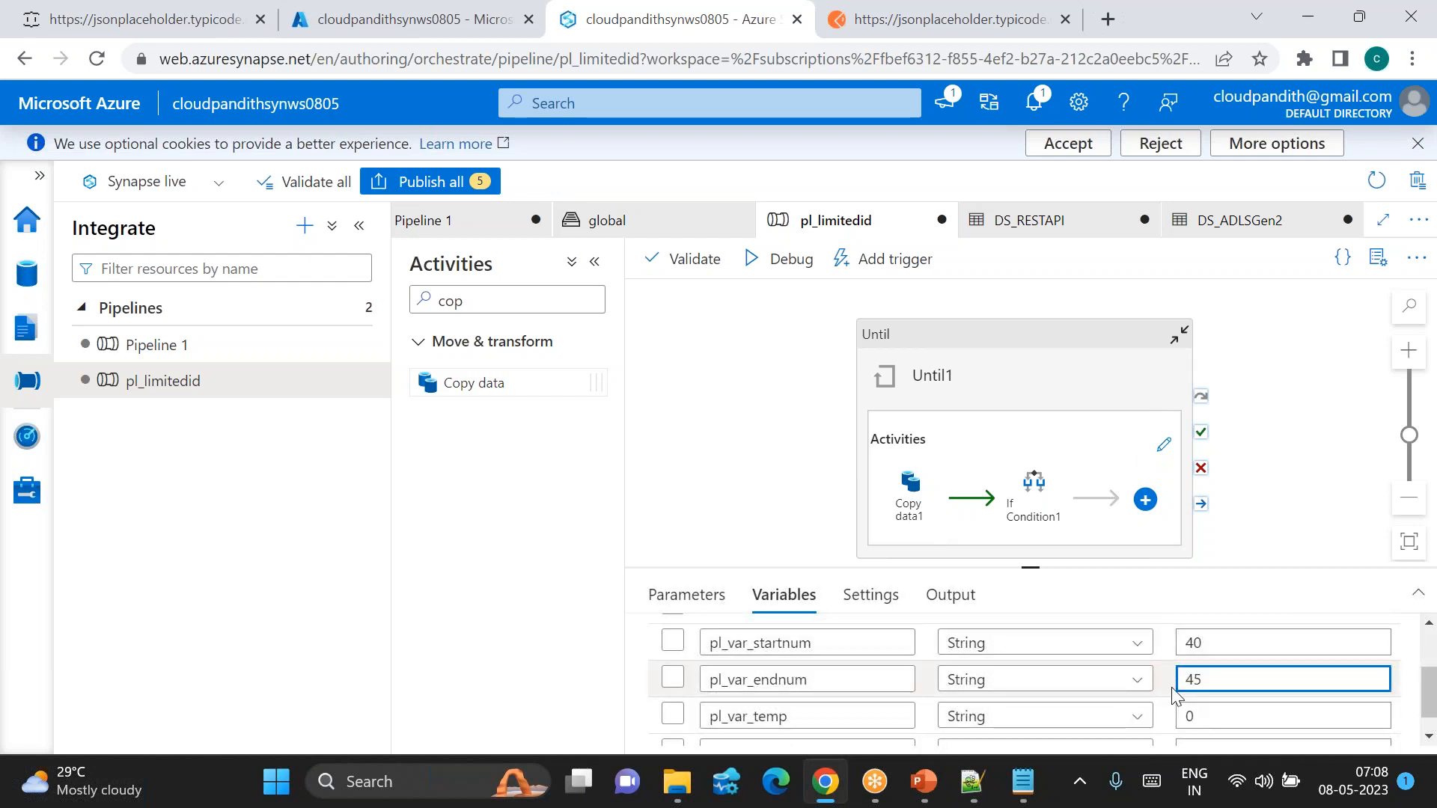
click(1199, 642)
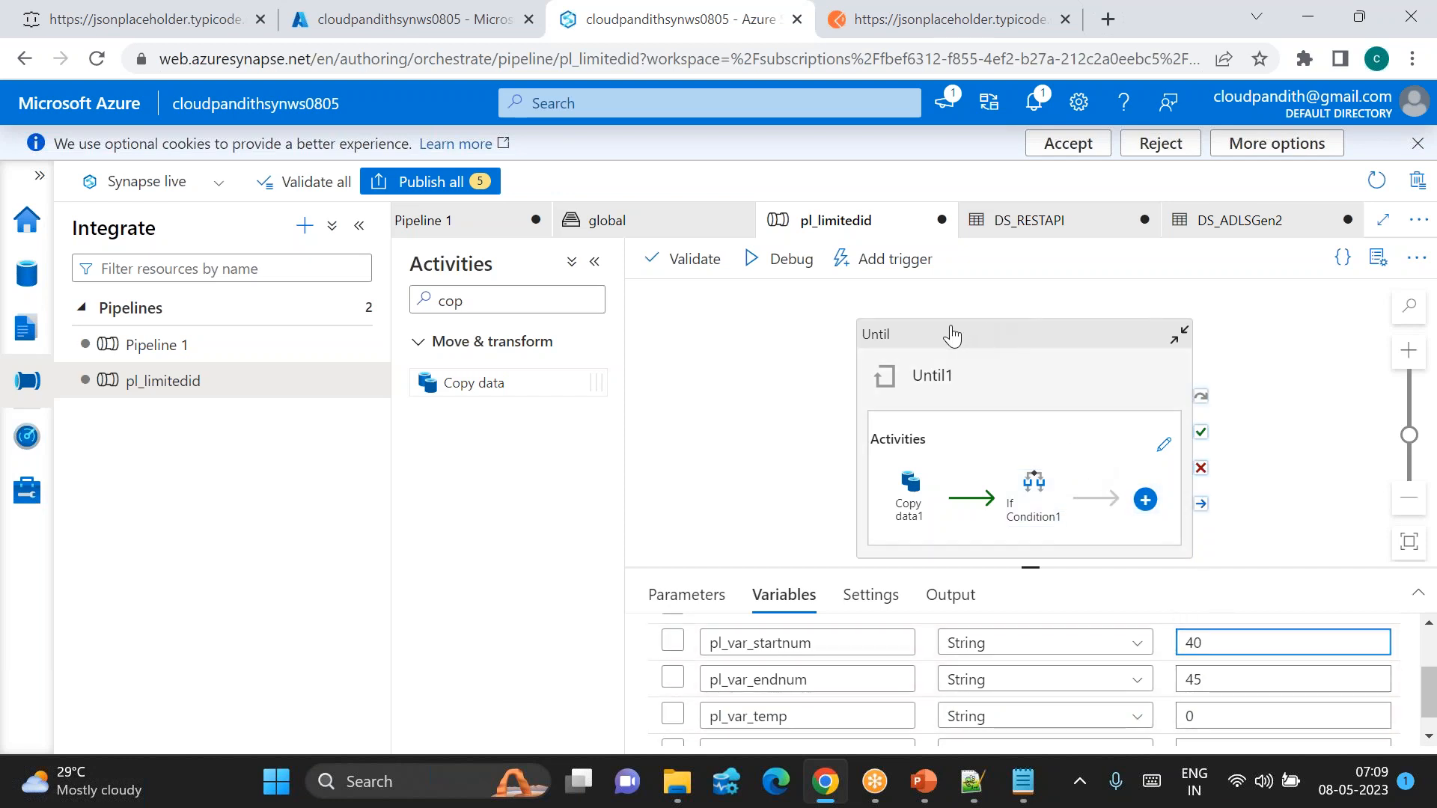
Step: Add a Copy data2 activity that runs after Until1 succeeds
drag(949, 334, 852, 327)
drag(440, 382, 1242, 423)
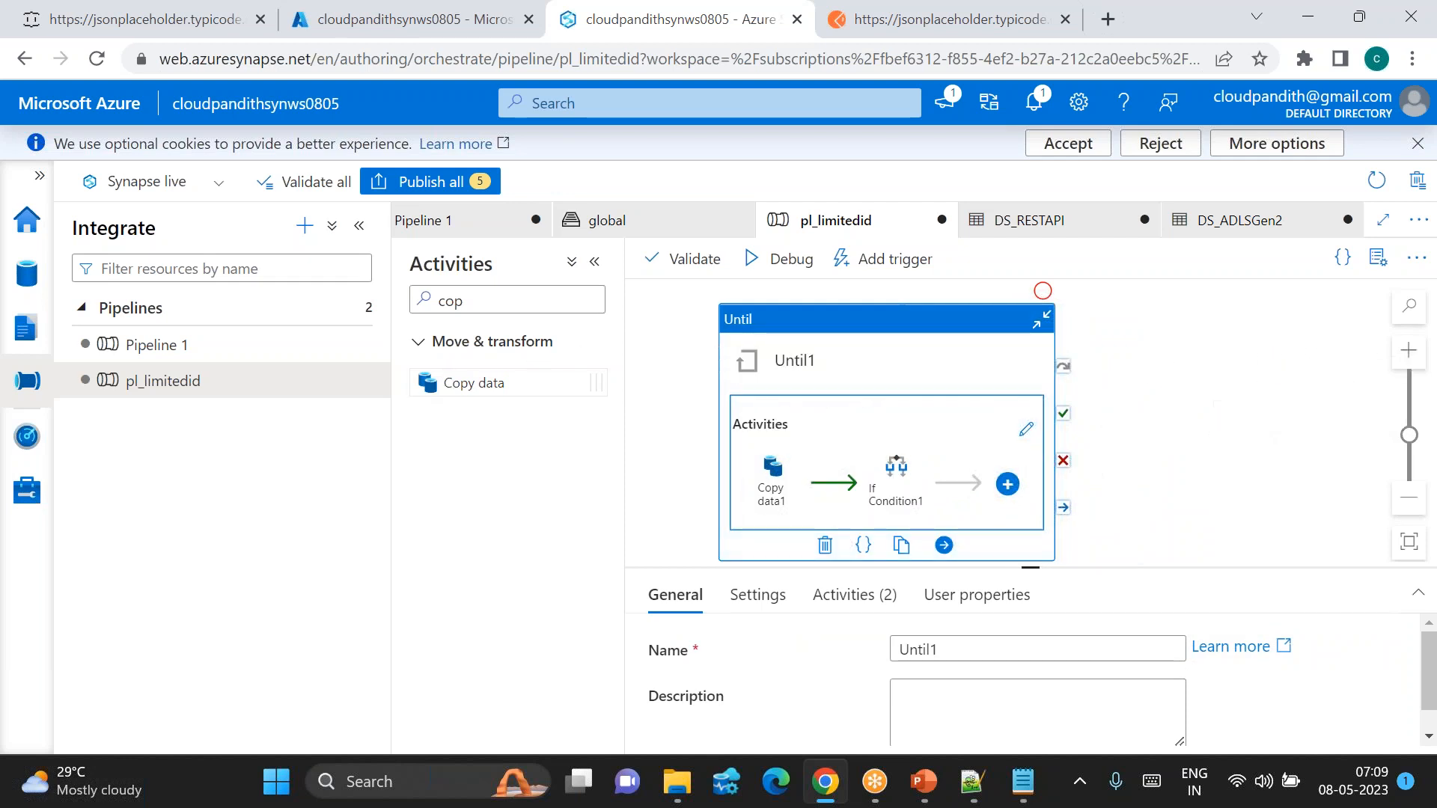
drag(1063, 430, 1235, 416)
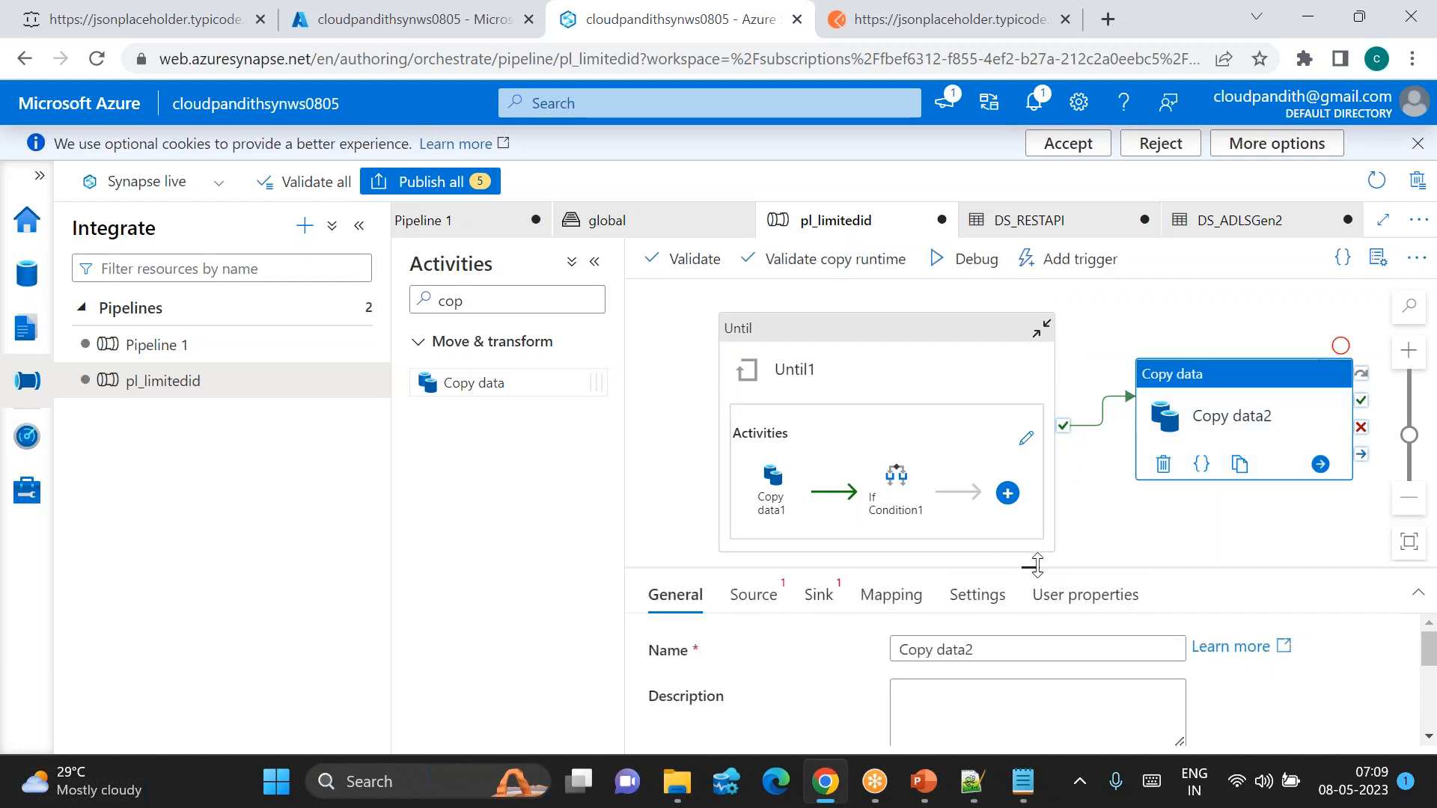
drag(1036, 576, 1036, 430)
Step: Set Copy data2's source to DS_ADLSGen2 with a wildcard file path
click(753, 449)
click(975, 519)
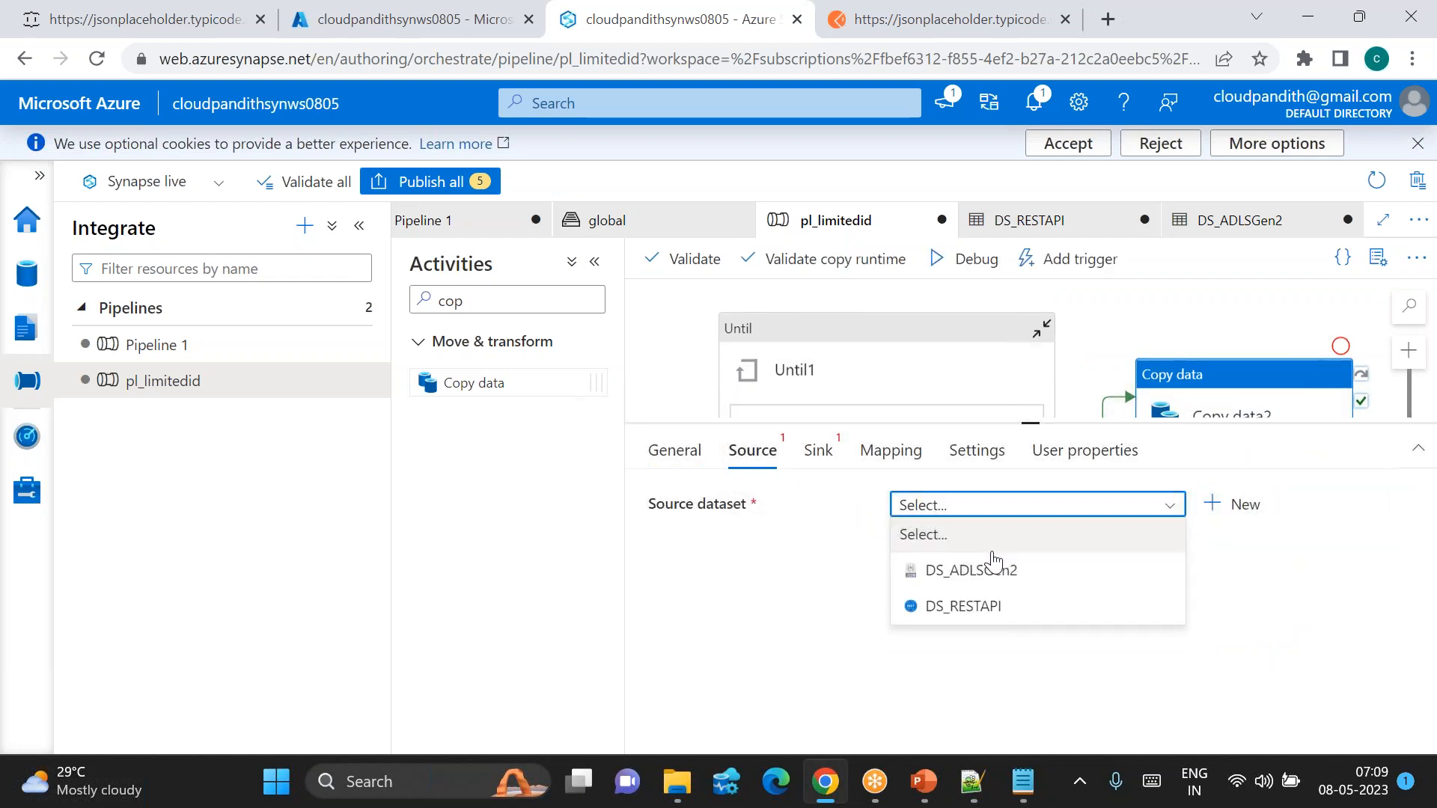
click(995, 570)
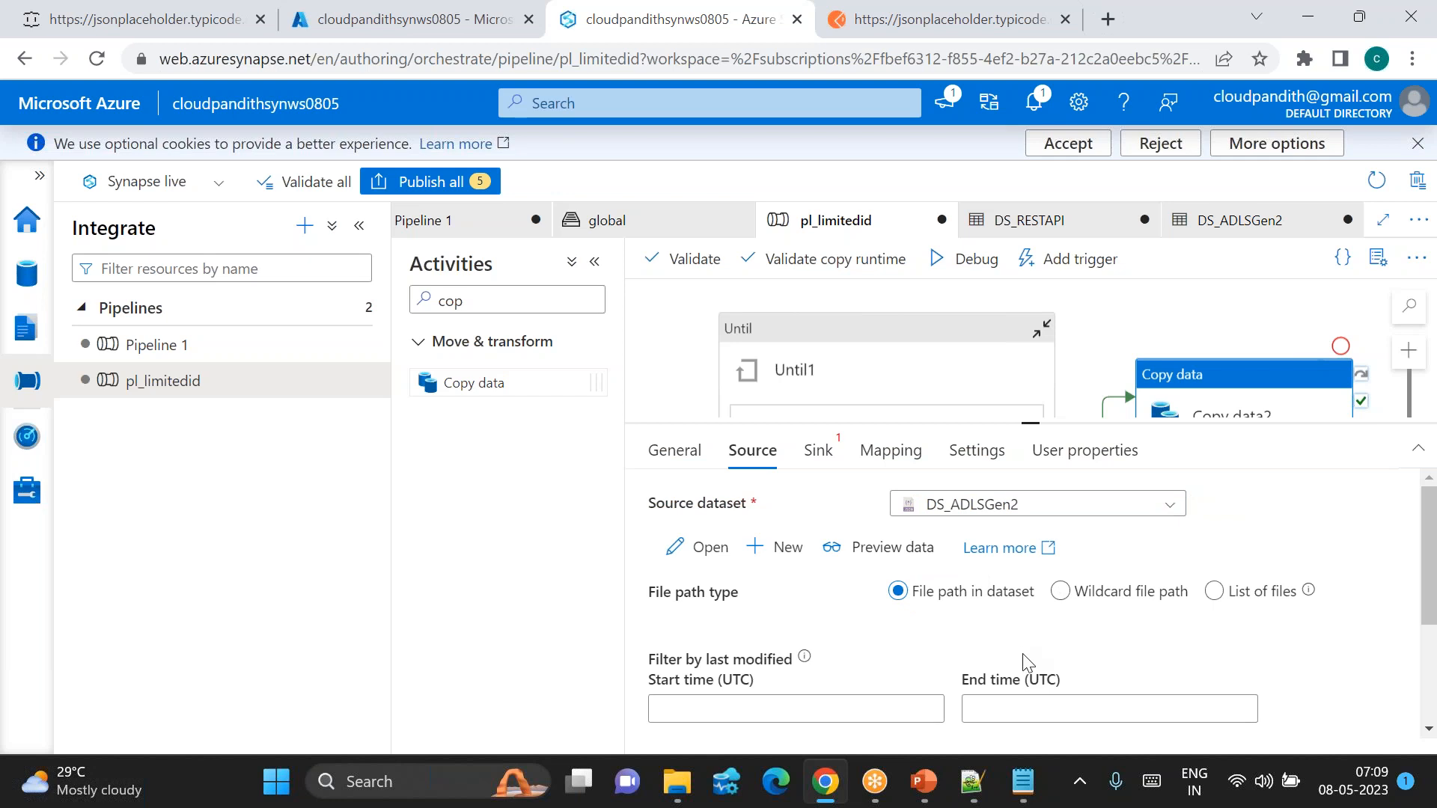
click(1060, 592)
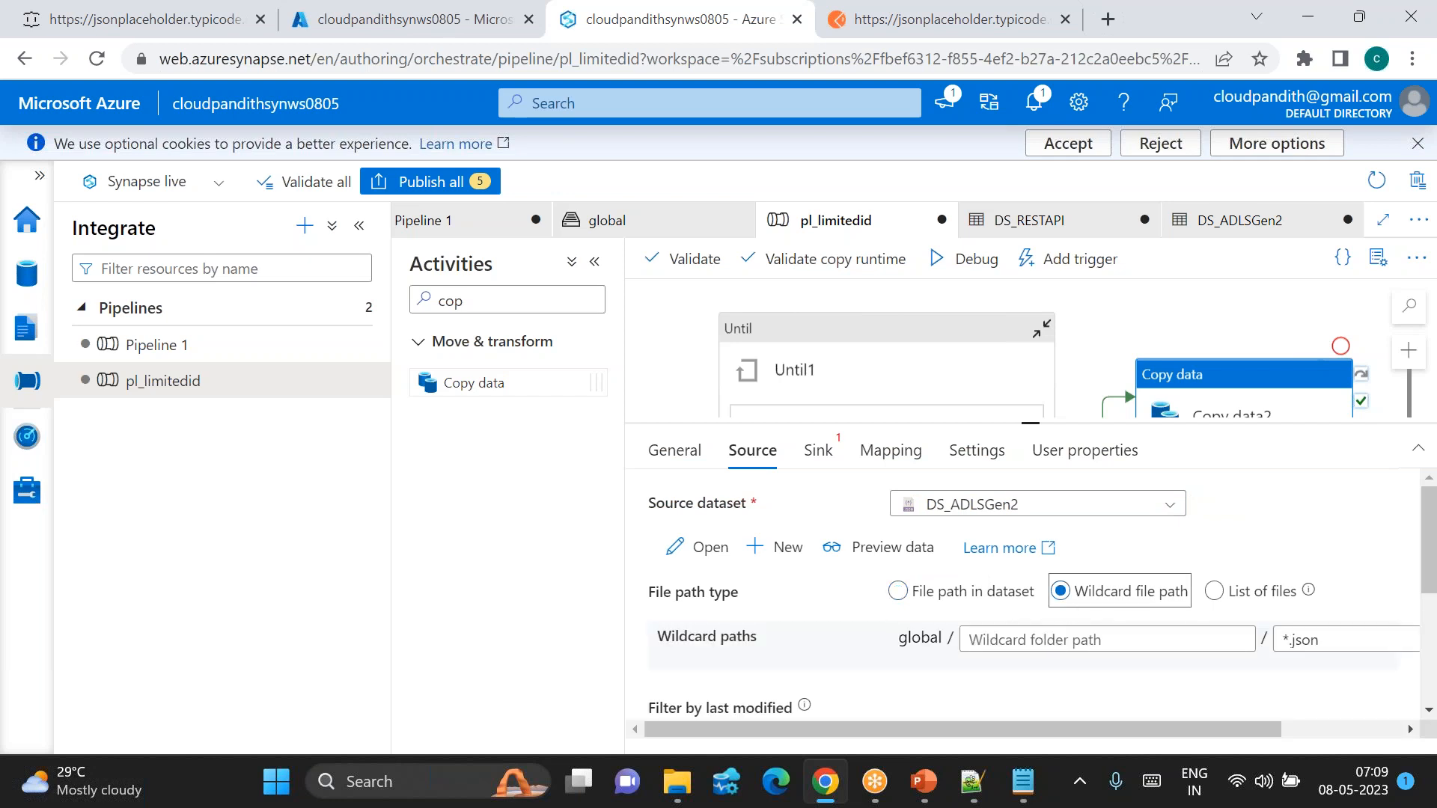
scroll(1073, 674, down, 1)
scroll(1074, 682, up, 1)
click(816, 451)
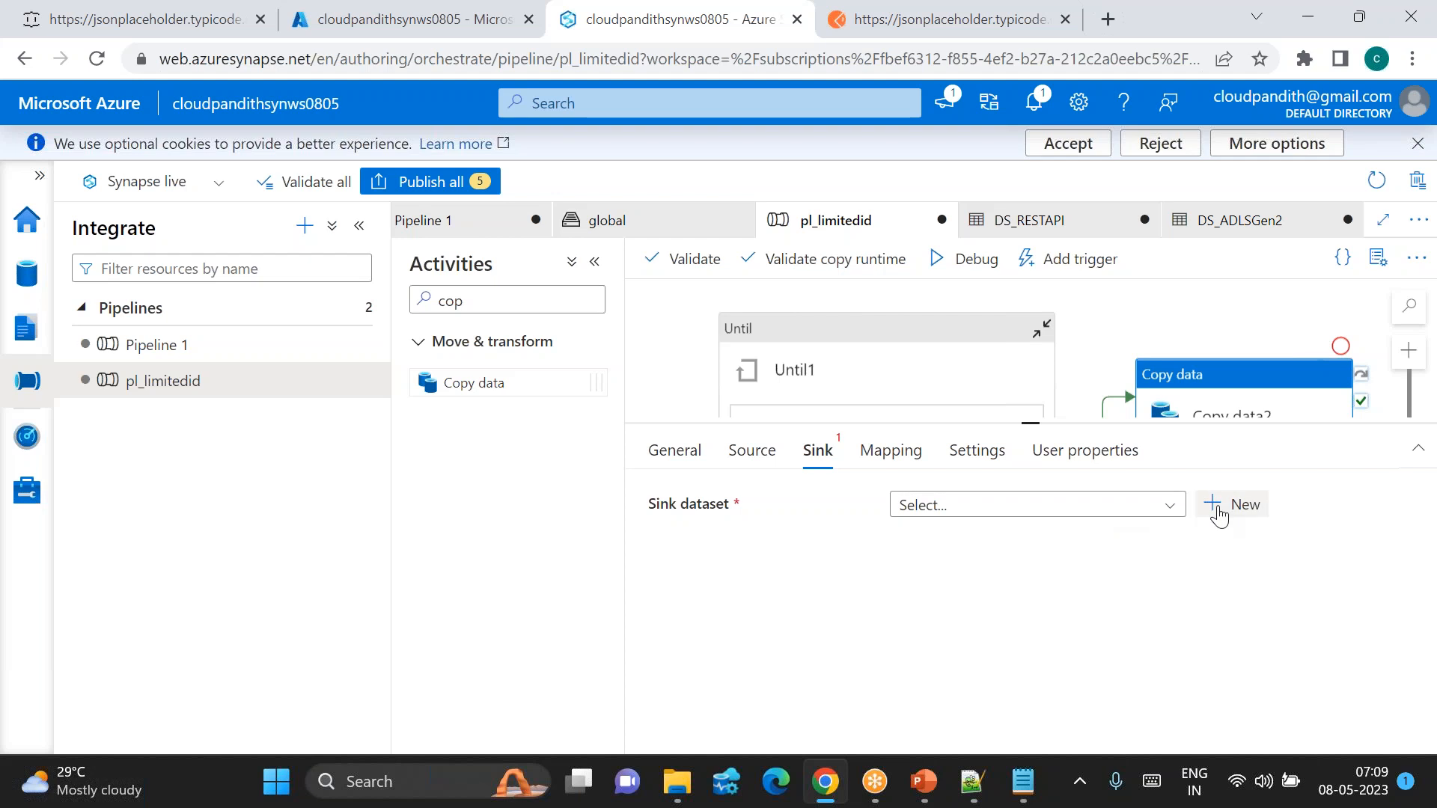
Step: Start a new Azure Data Lake Storage Gen2 JSON sink dataset named ds_adlsgen2_merge
click(1218, 515)
text(2)
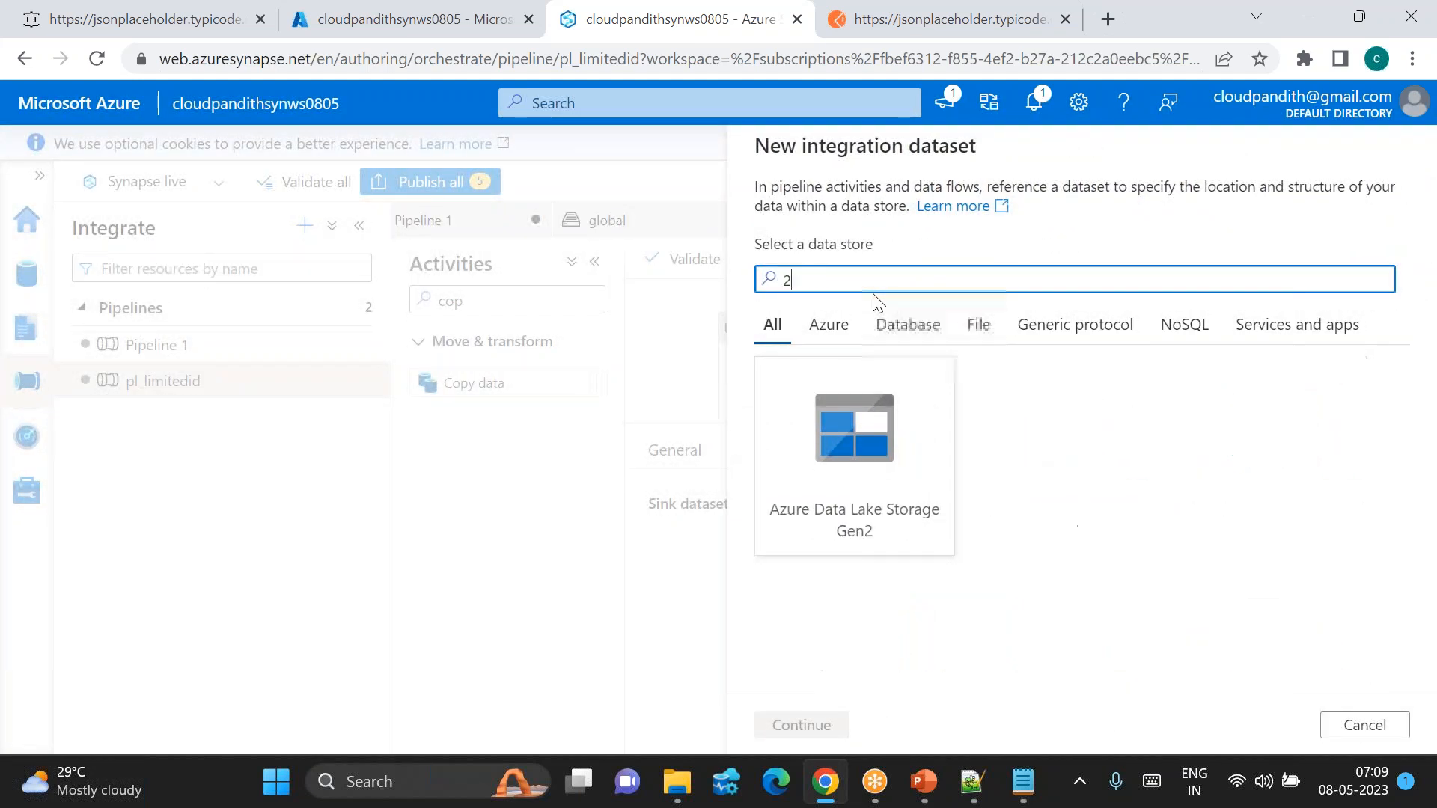
double_click(853, 449)
double_click(1290, 311)
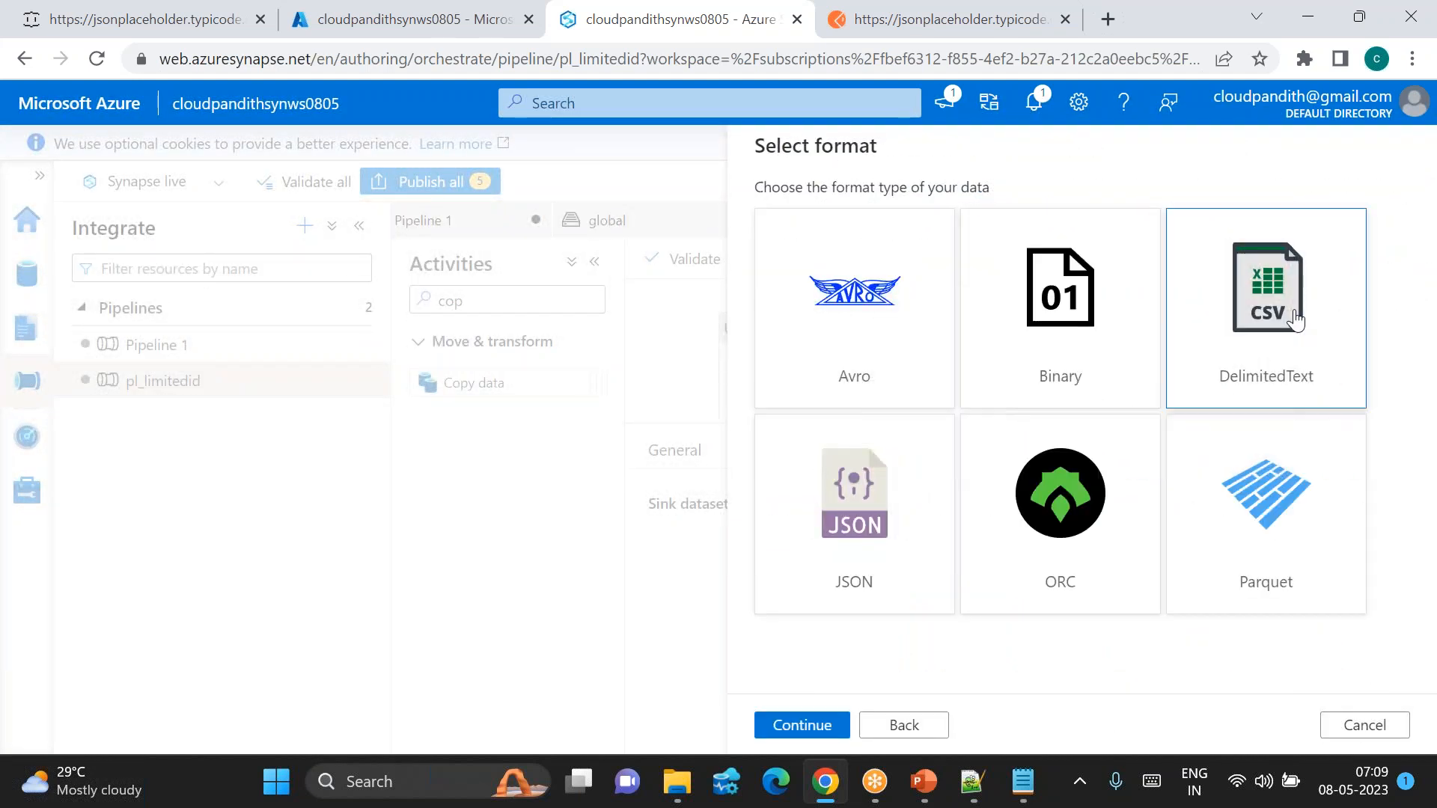
click(935, 730)
double_click(907, 476)
click(891, 215)
key(ctrl+a)
text(ds_adlsgen2_mer)
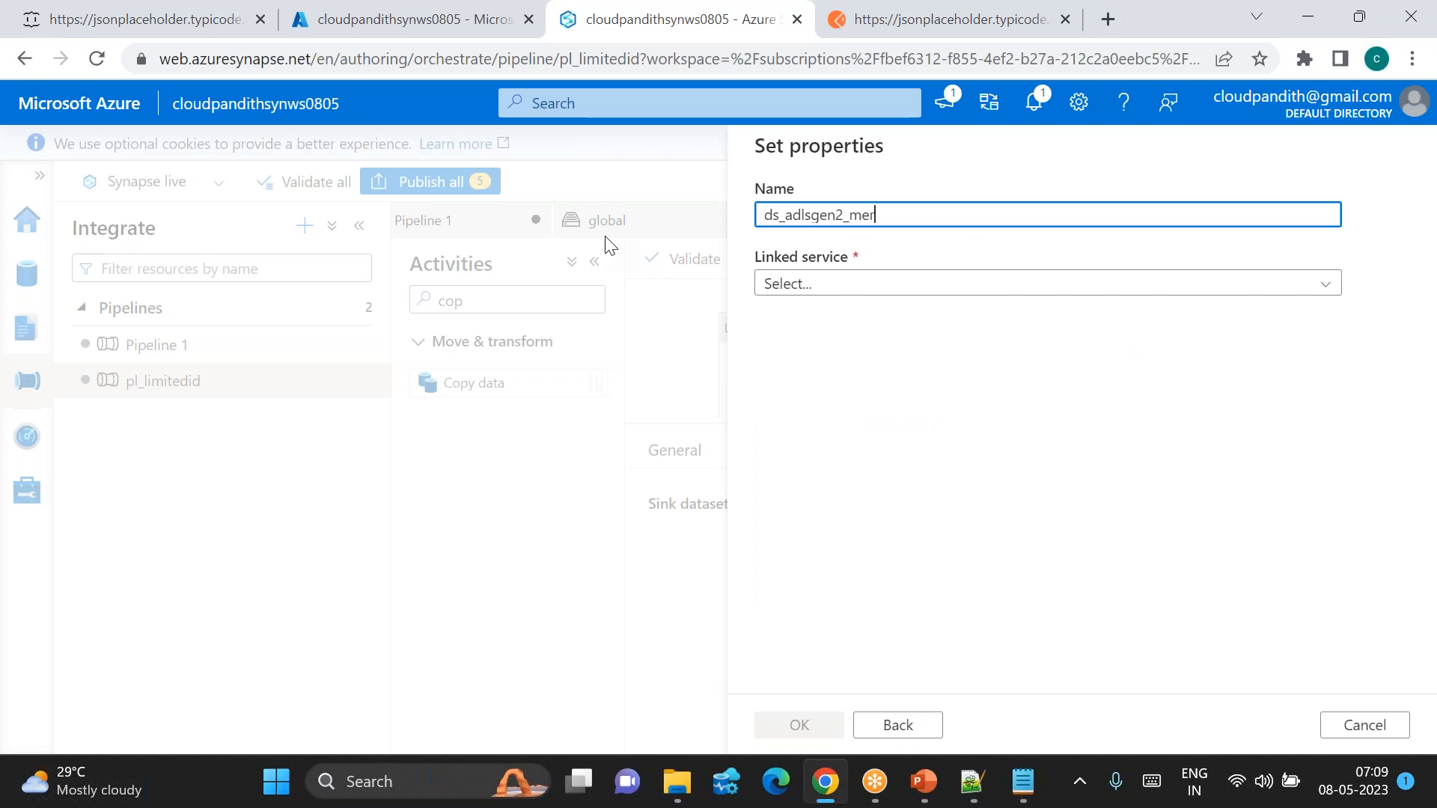
Step: Link it to WorkspaceDefaultStorage at global/india/landing/mergeduserdata with schema import set to None
click(853, 284)
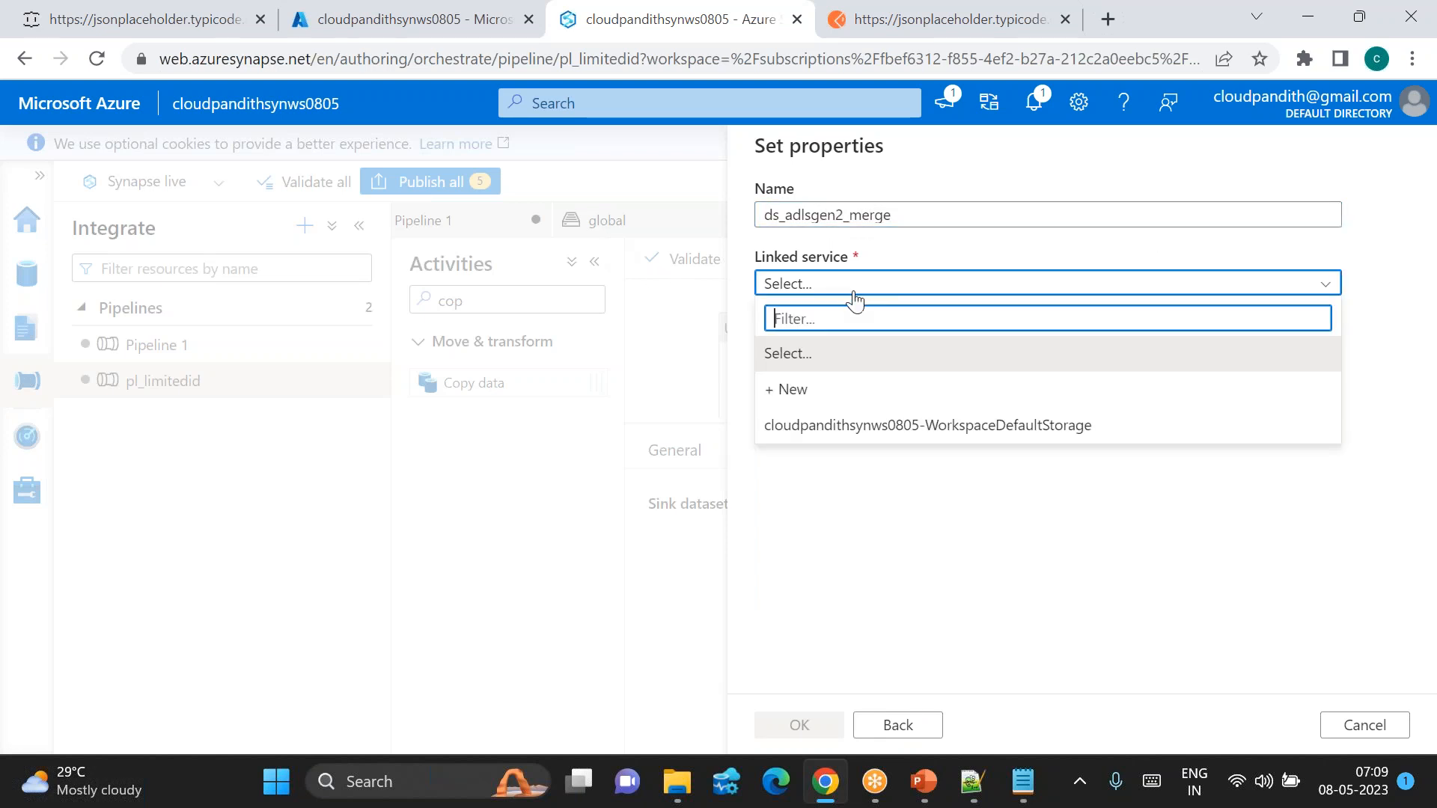
click(840, 425)
click(794, 419)
text(global)
key(Tab)
text(i)
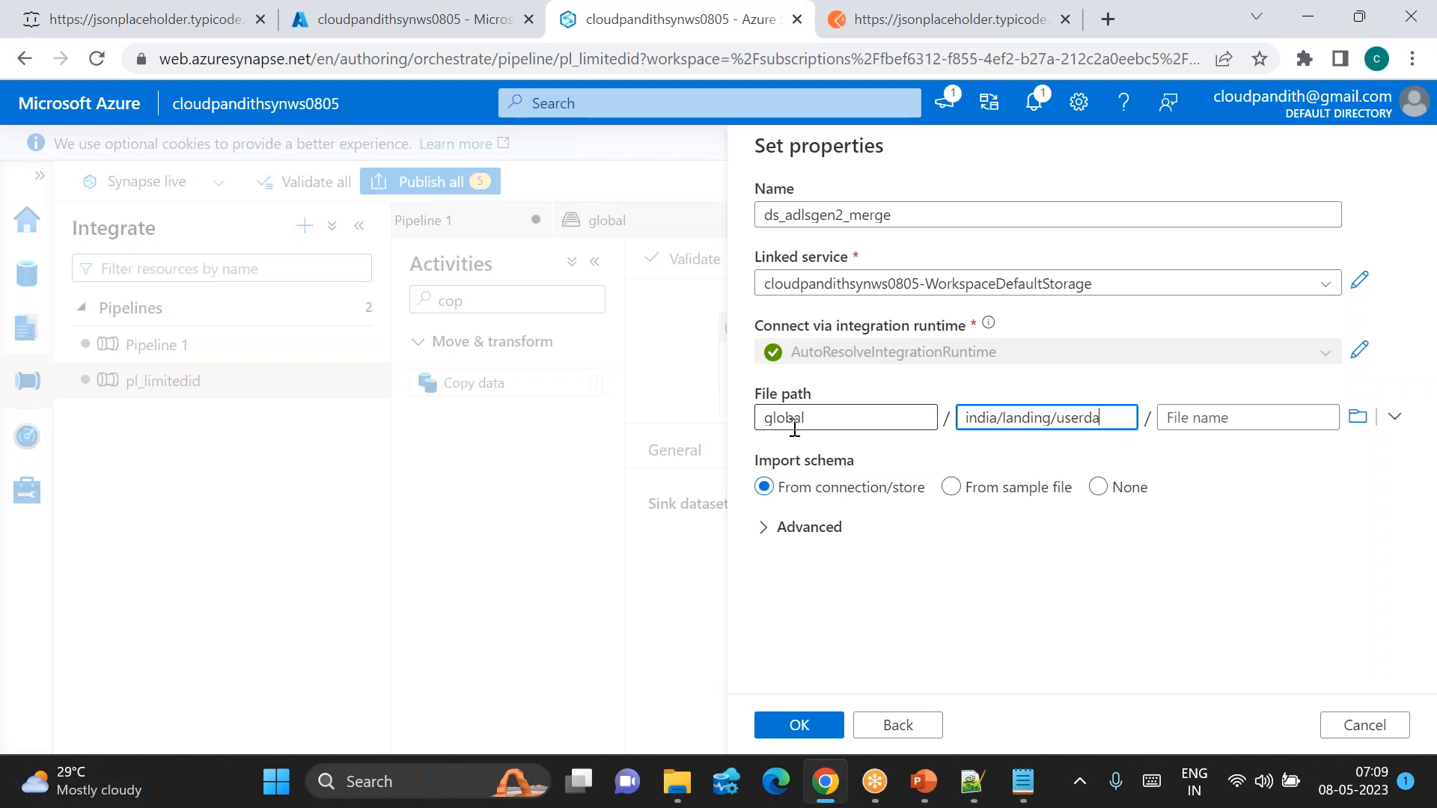
text(ndia/landing/userdatame)
text(e)
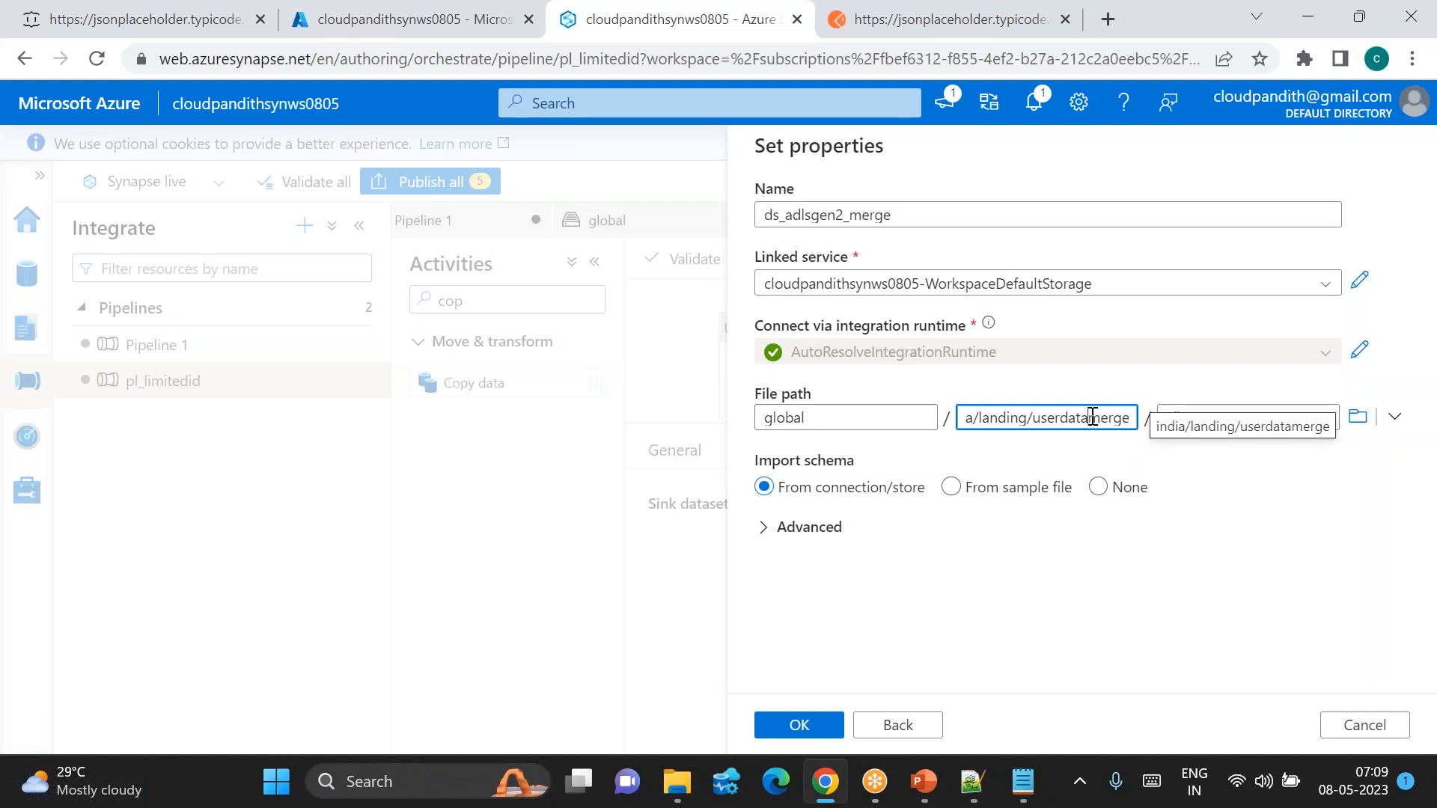
drag(1089, 418, 1136, 417)
key(BackSpace)
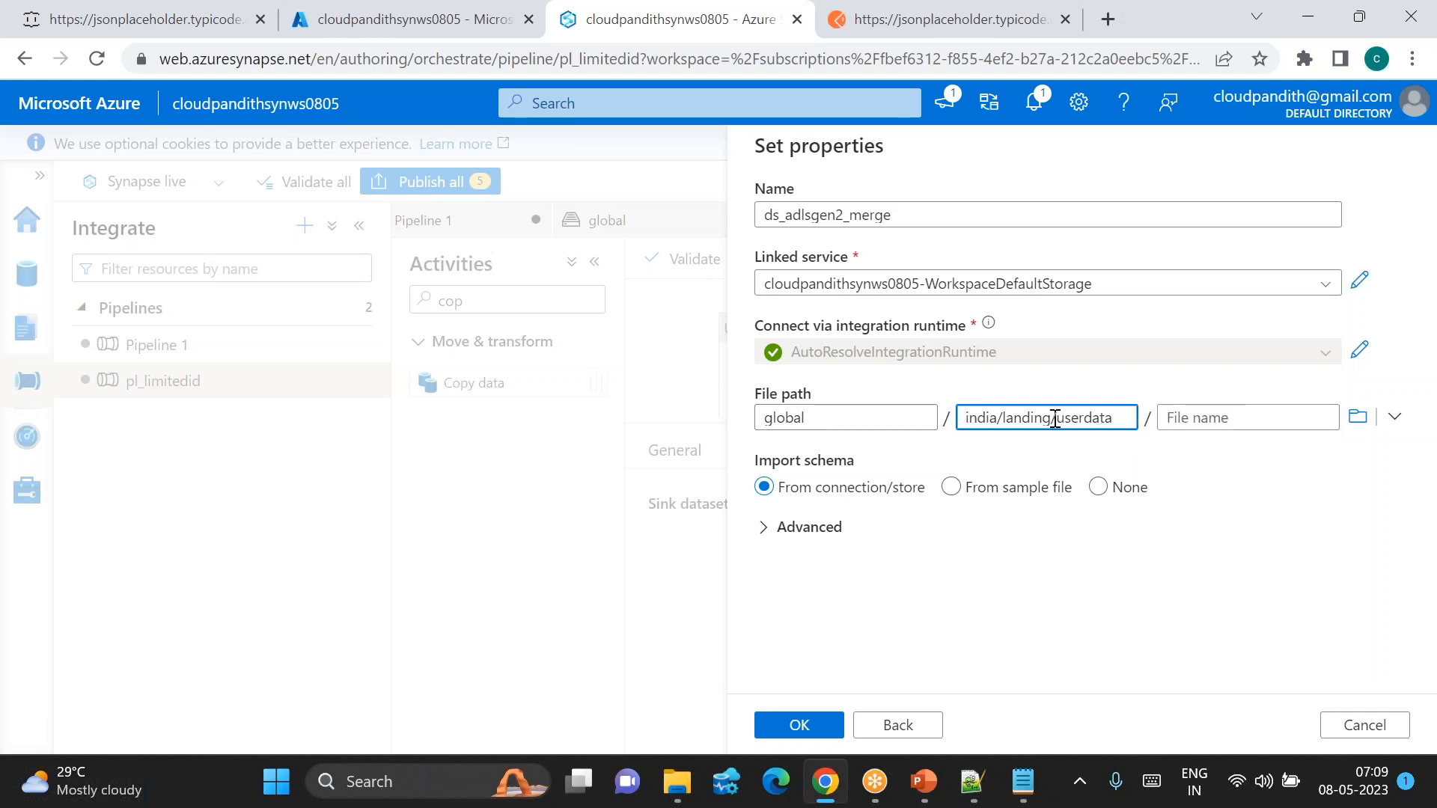
click(1055, 418)
text(merged)
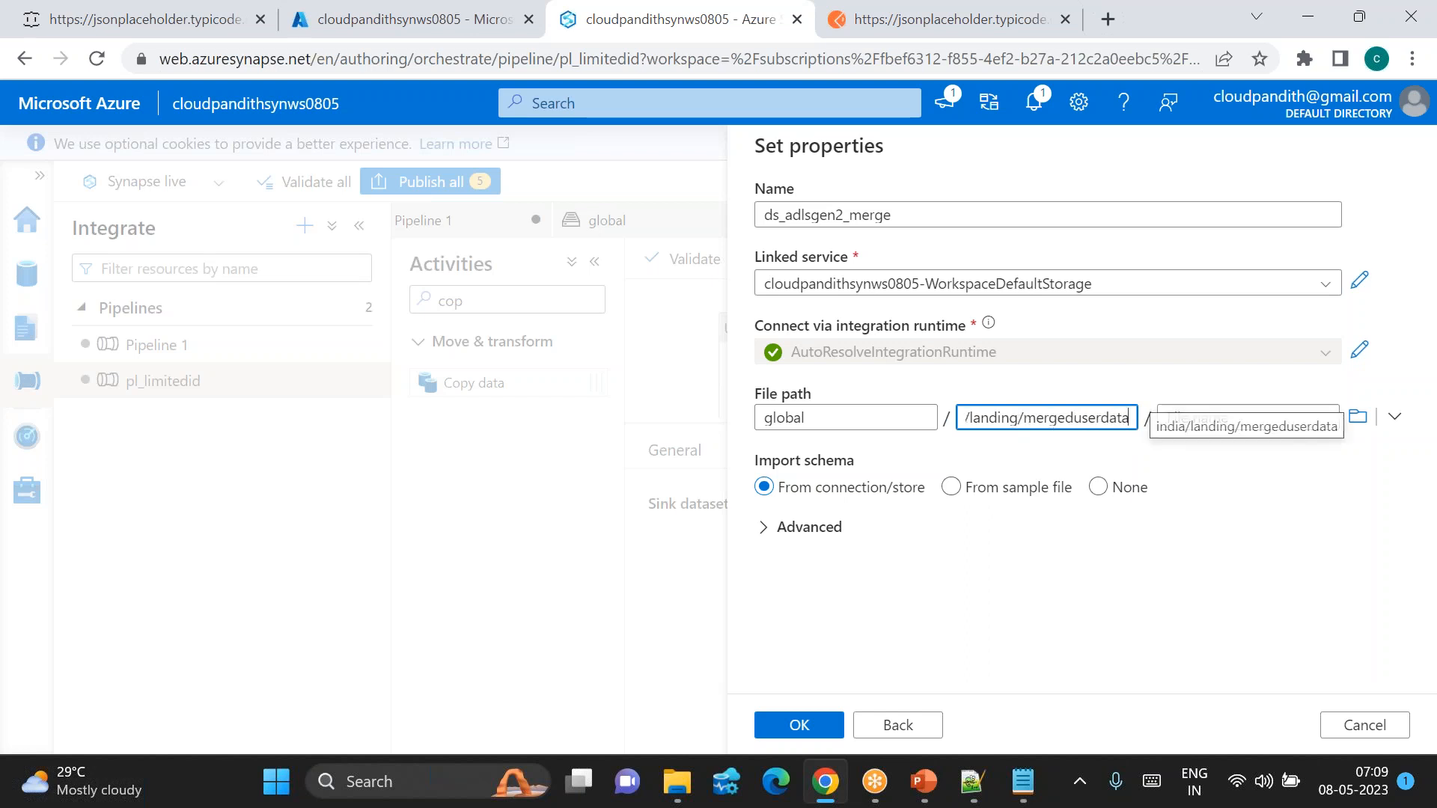
click(1099, 488)
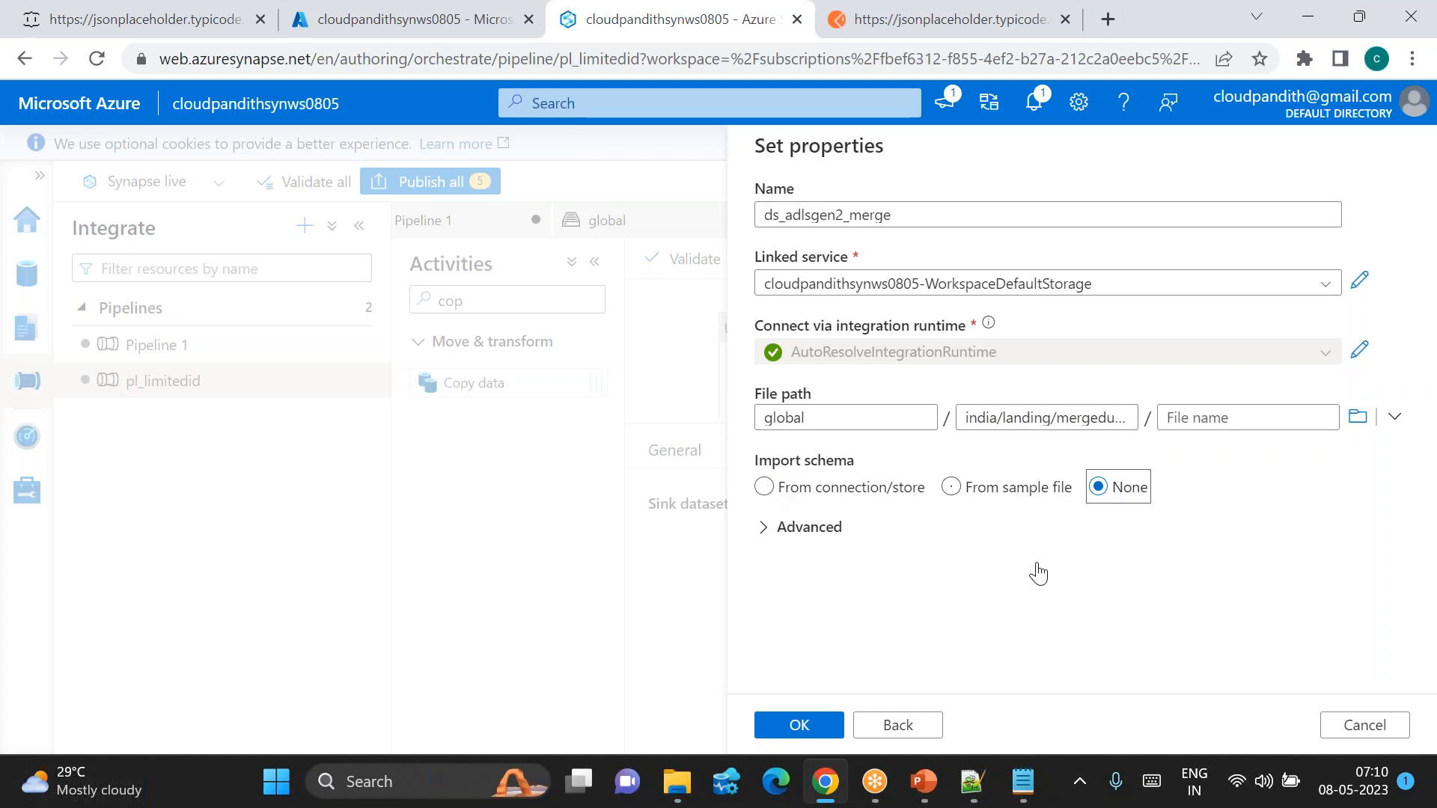
Step: Create ds_adlsgen2_merge, set Copy data2's copy behavior to Merge files, and debug pl_limitedid
click(799, 725)
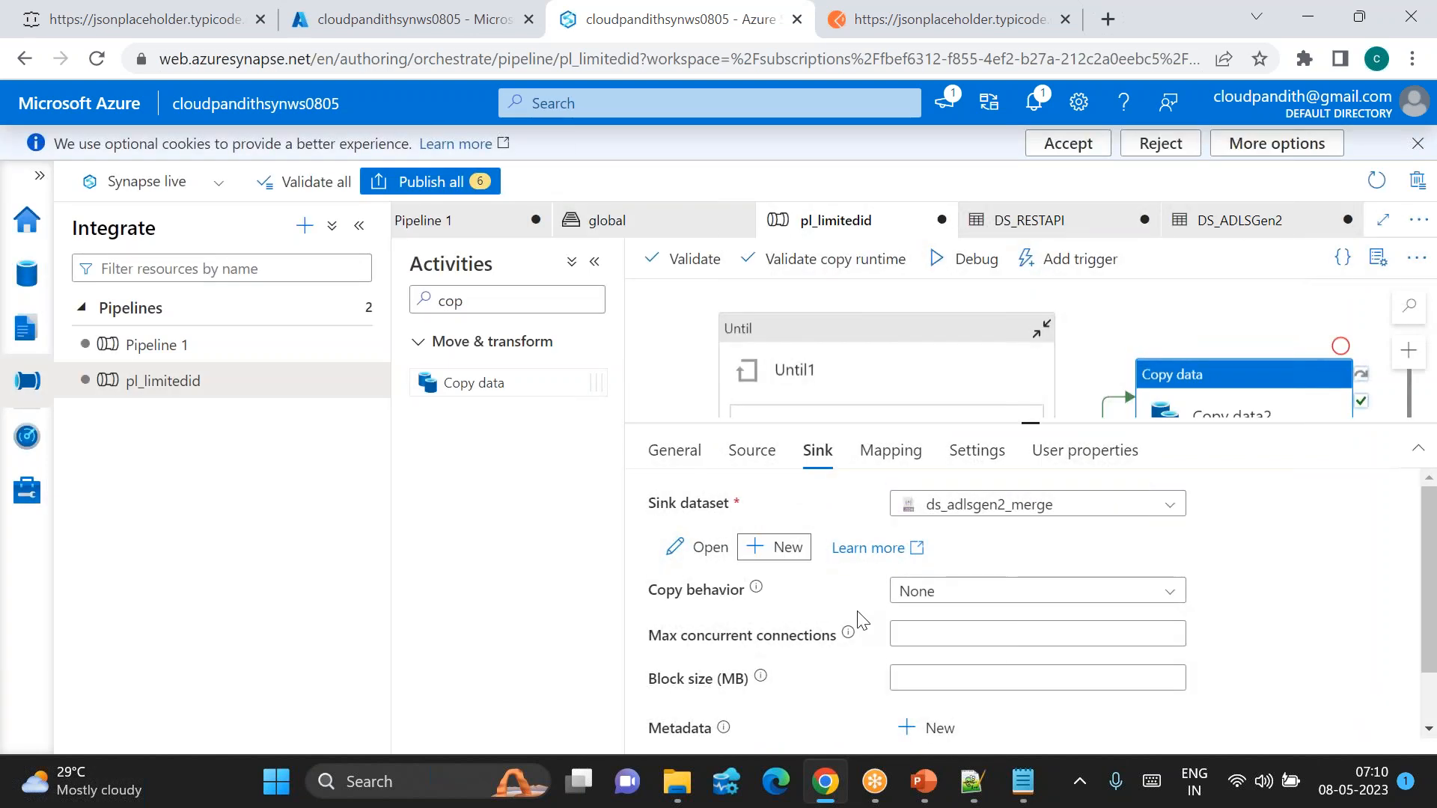
click(1028, 593)
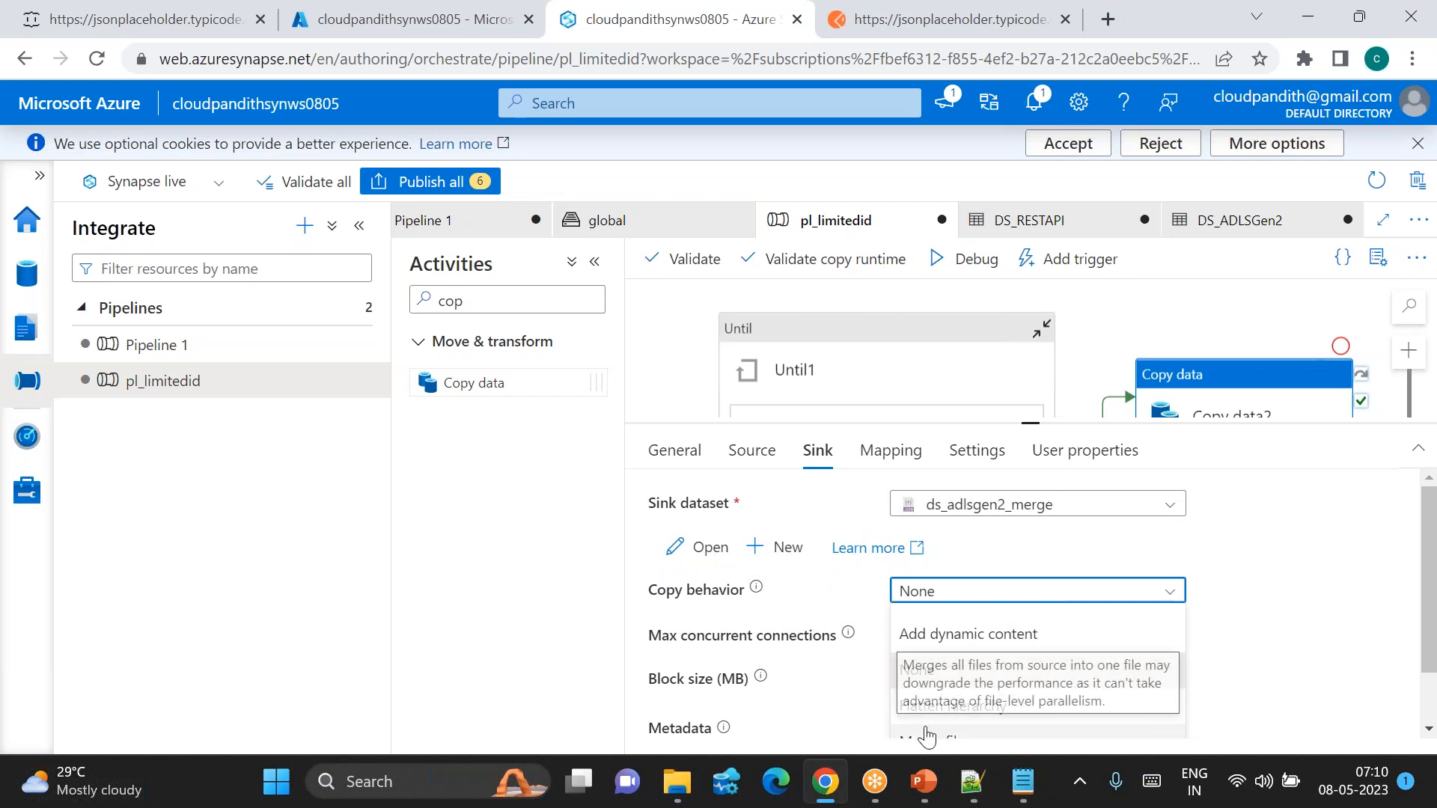
scroll(923, 722, down, 1)
click(944, 677)
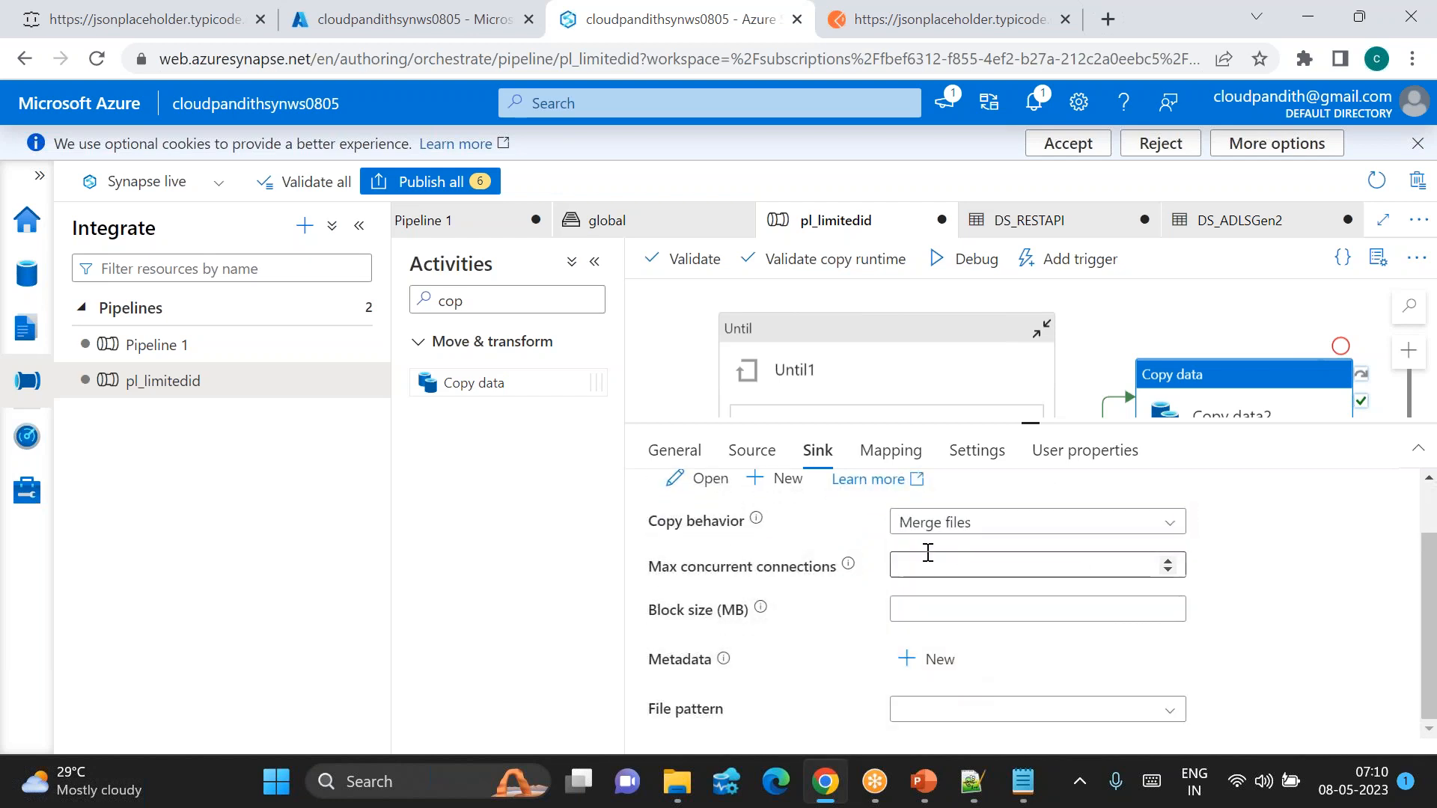
scroll(942, 599, up, 1)
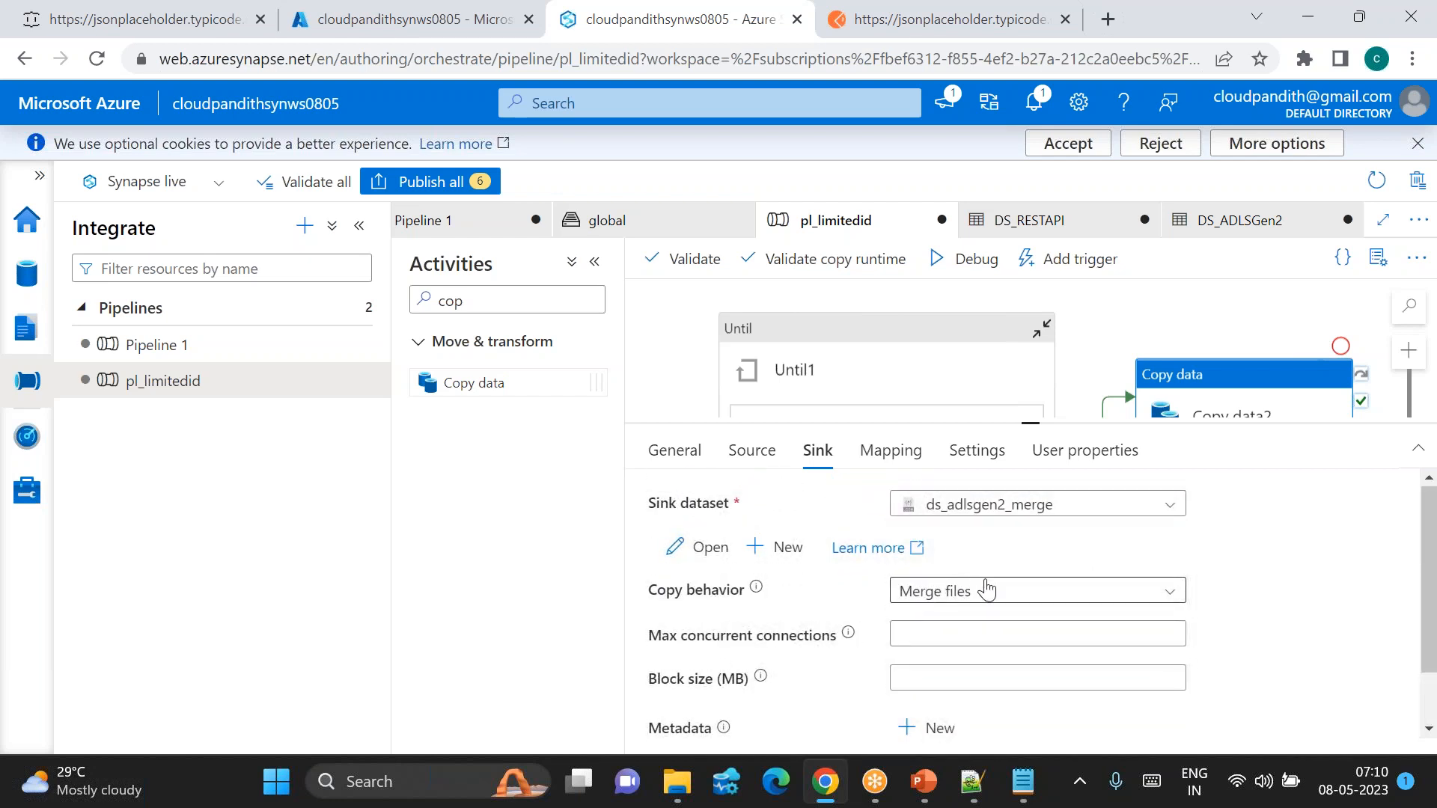
click(960, 257)
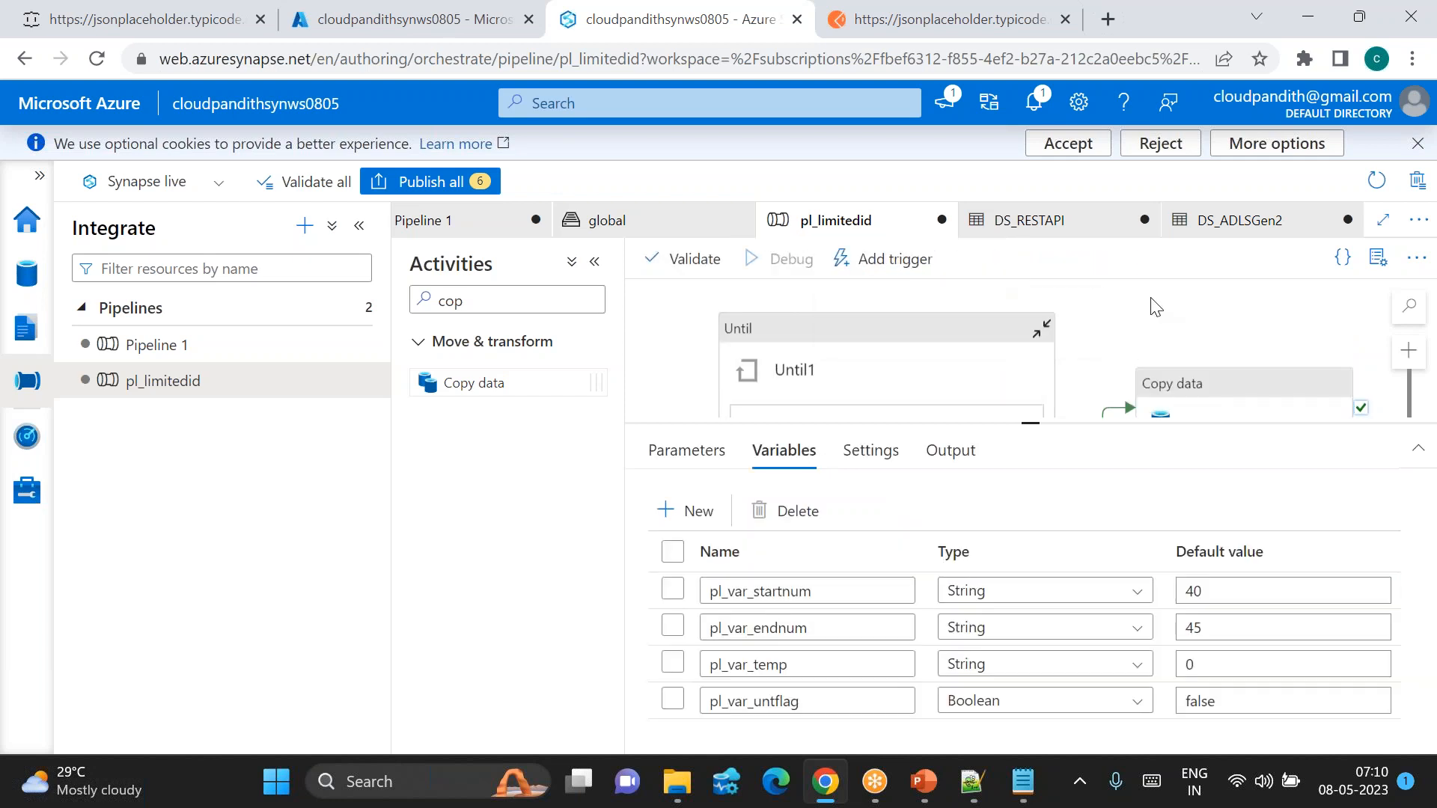
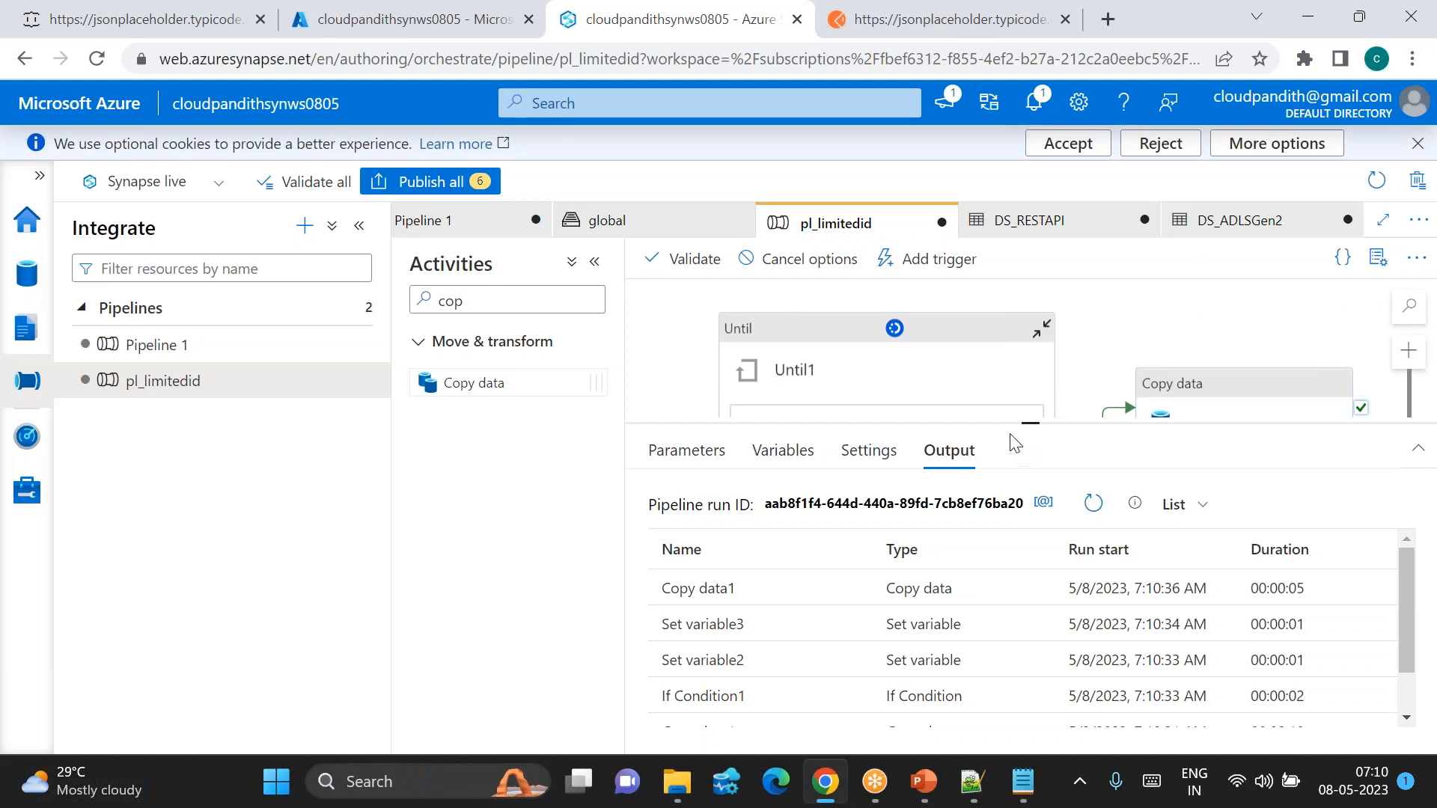
Step: Keep refreshing the pl_limitedid debug output while Copy data1, the loop and If Condition1 run to completion
drag(1033, 421, 1033, 379)
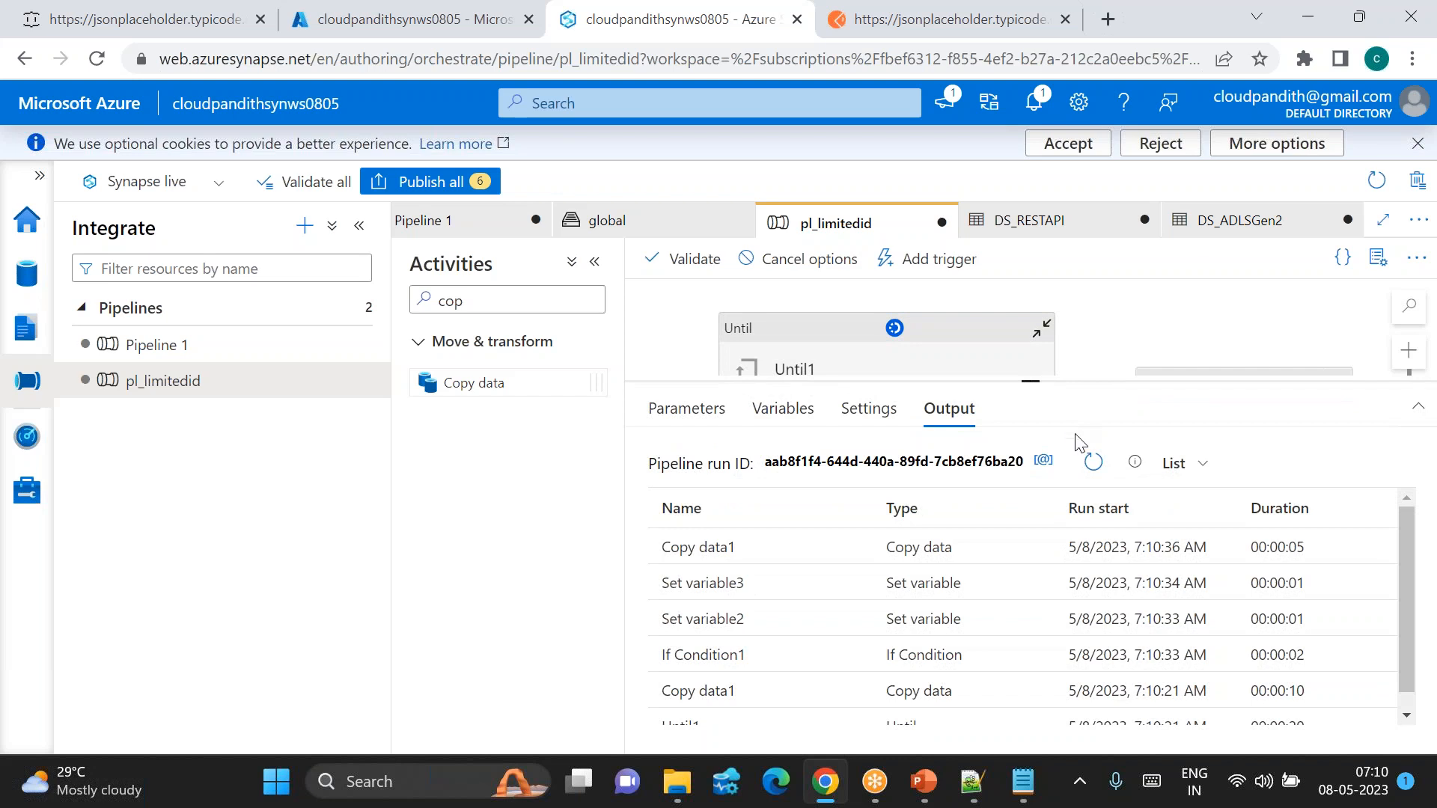
click(1093, 463)
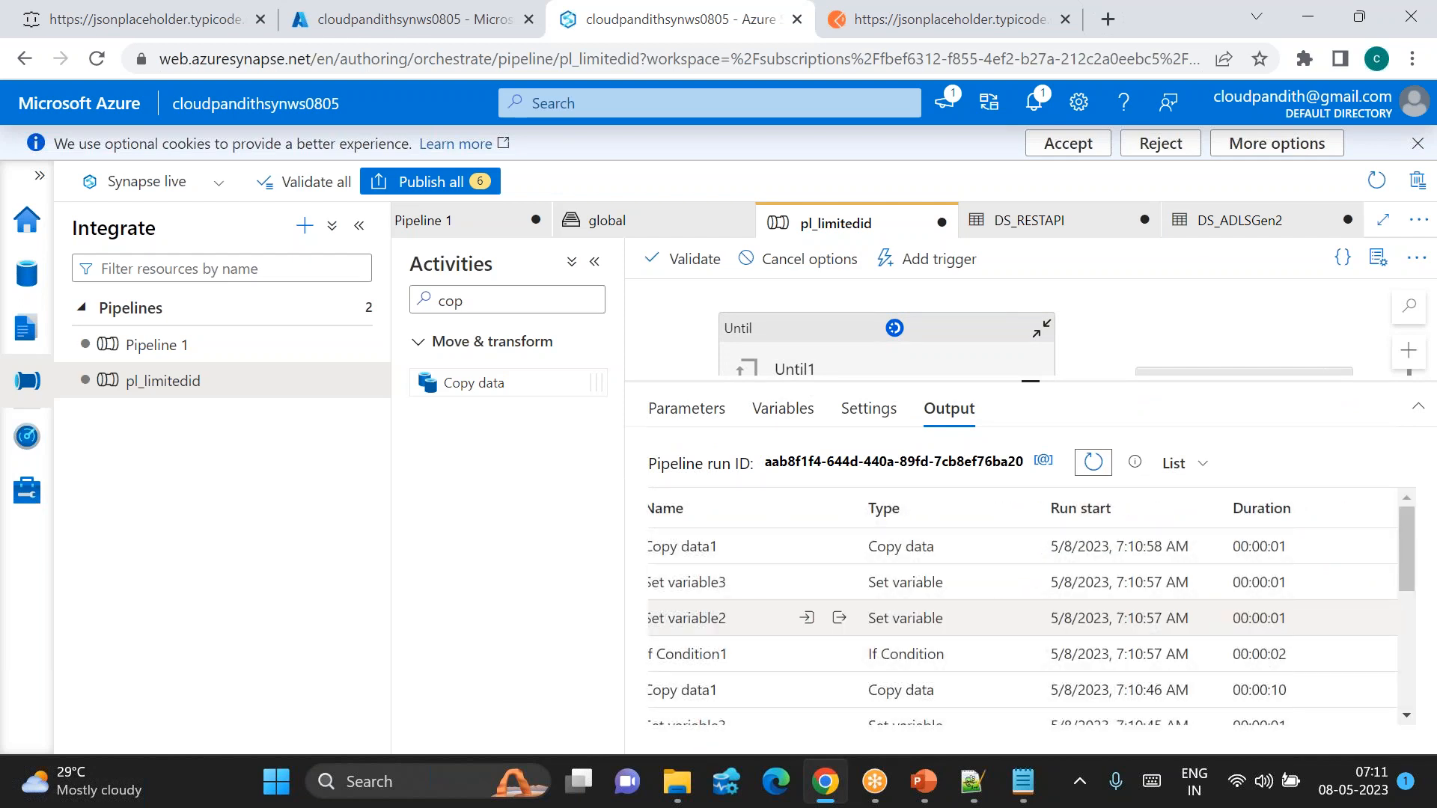
click(359, 226)
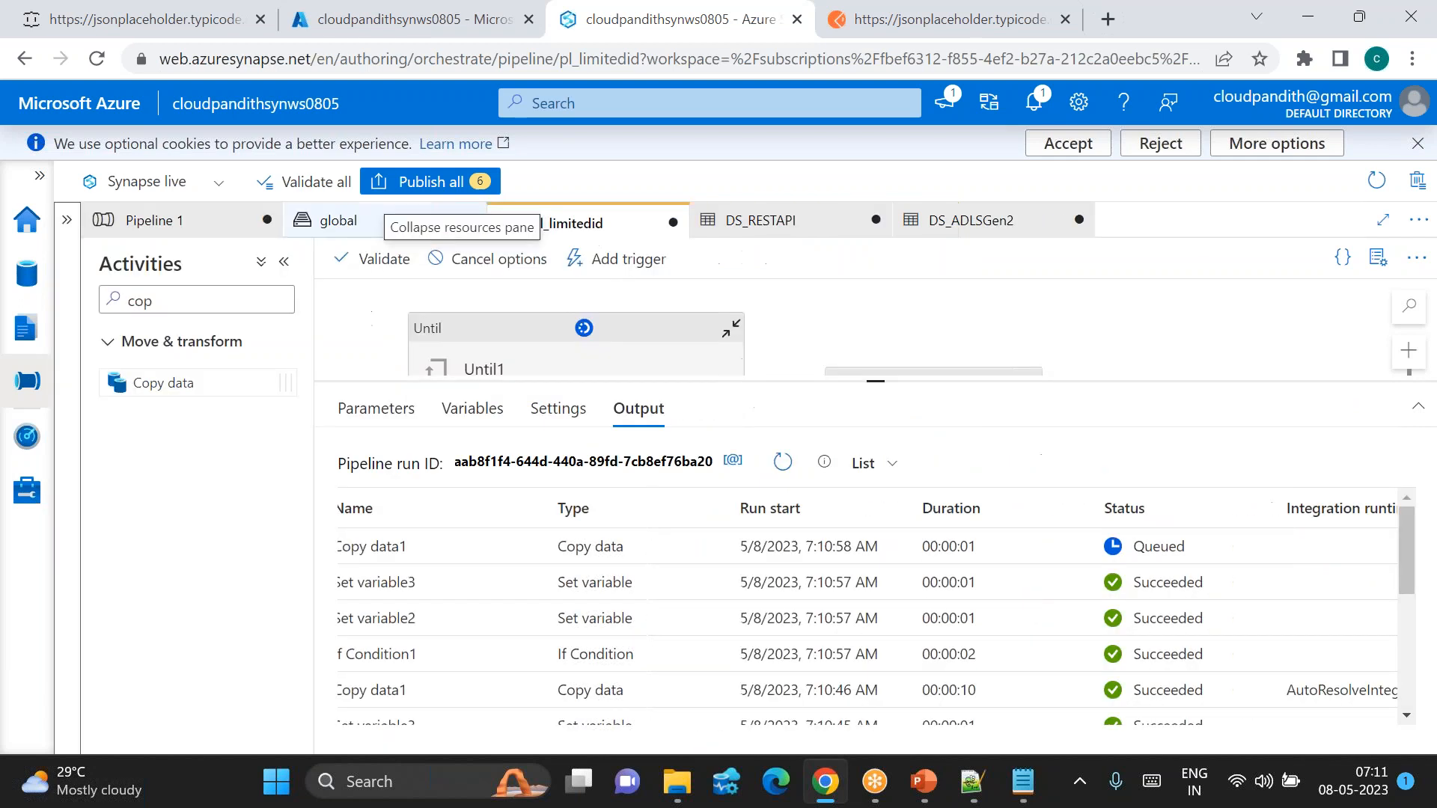
click(783, 463)
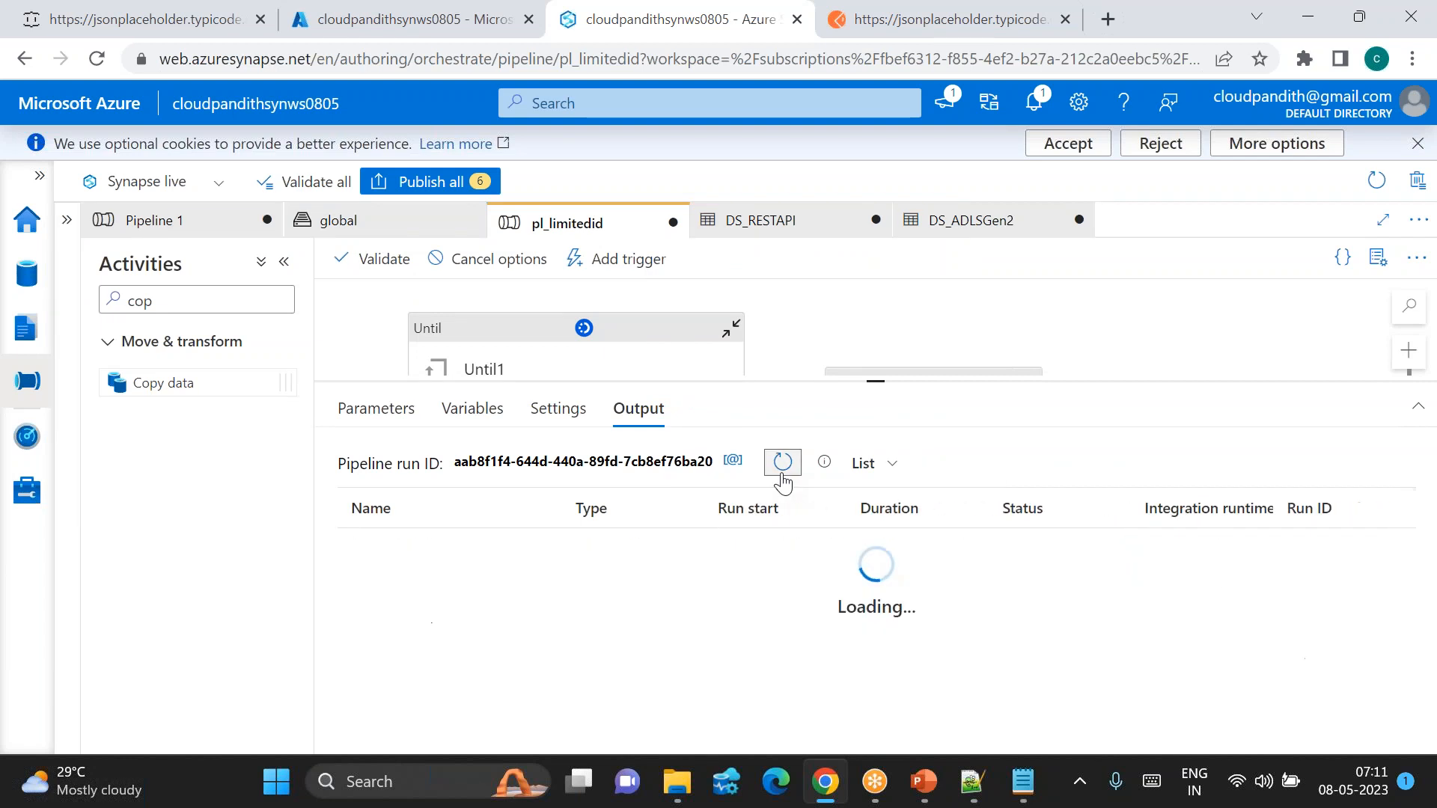
click(783, 476)
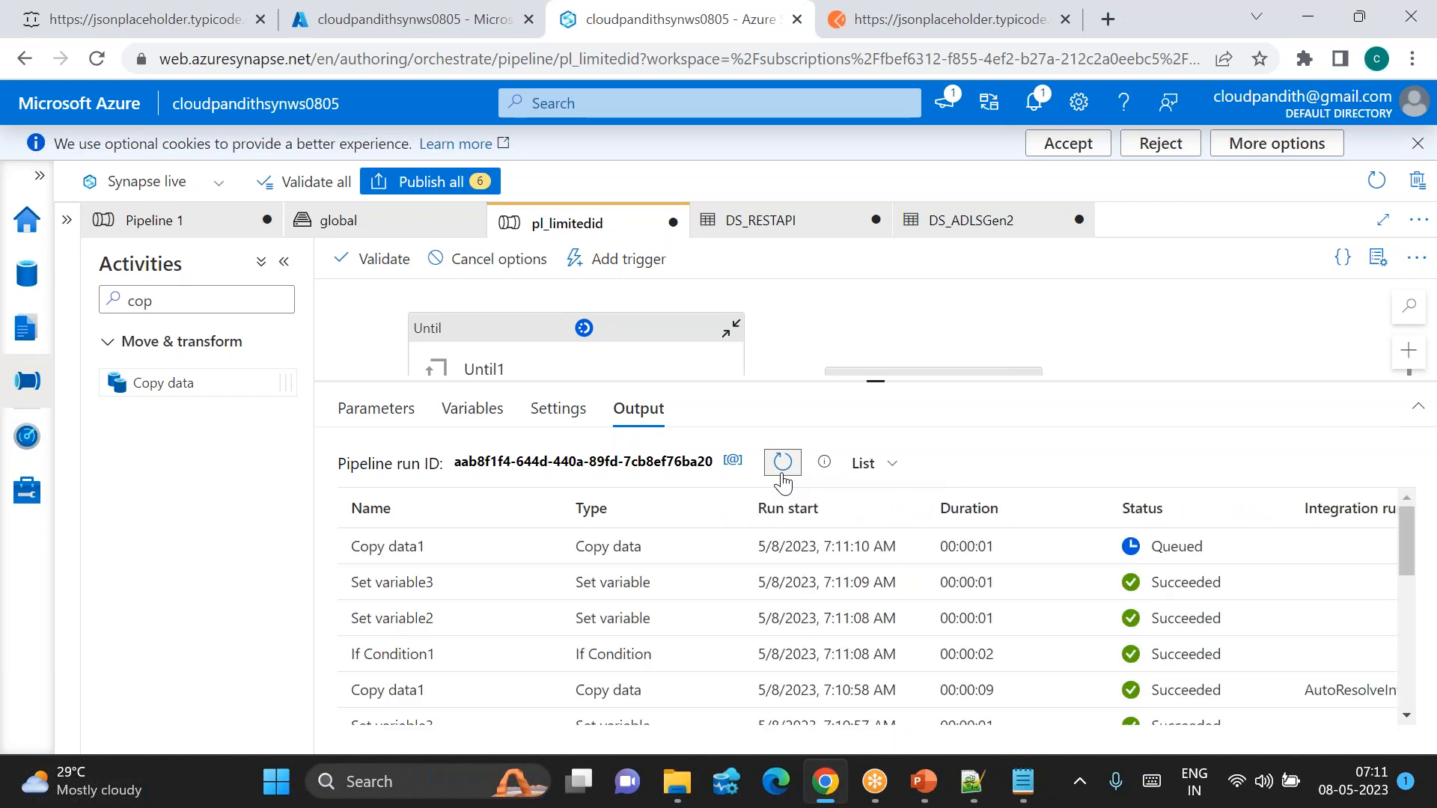
click(783, 462)
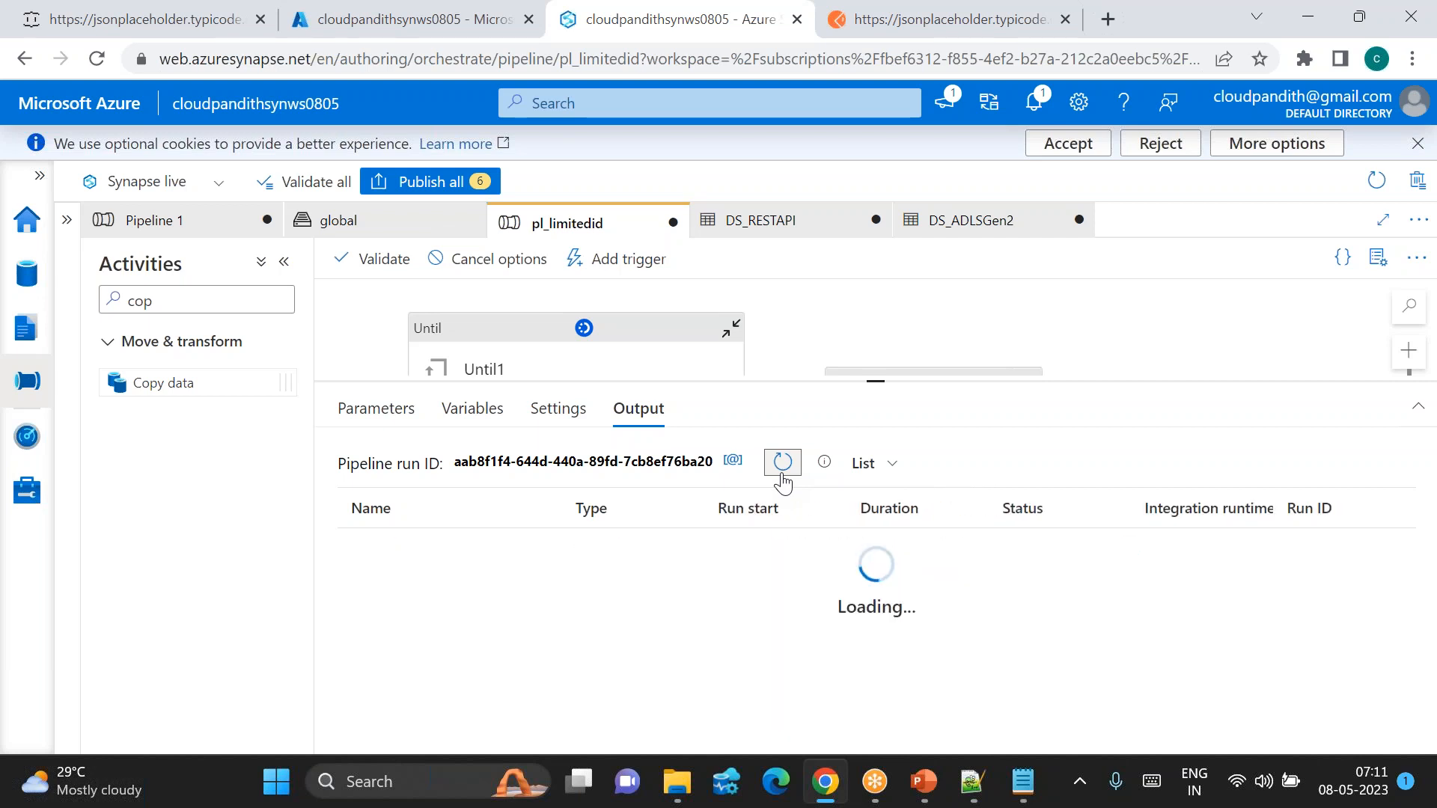
click(783, 462)
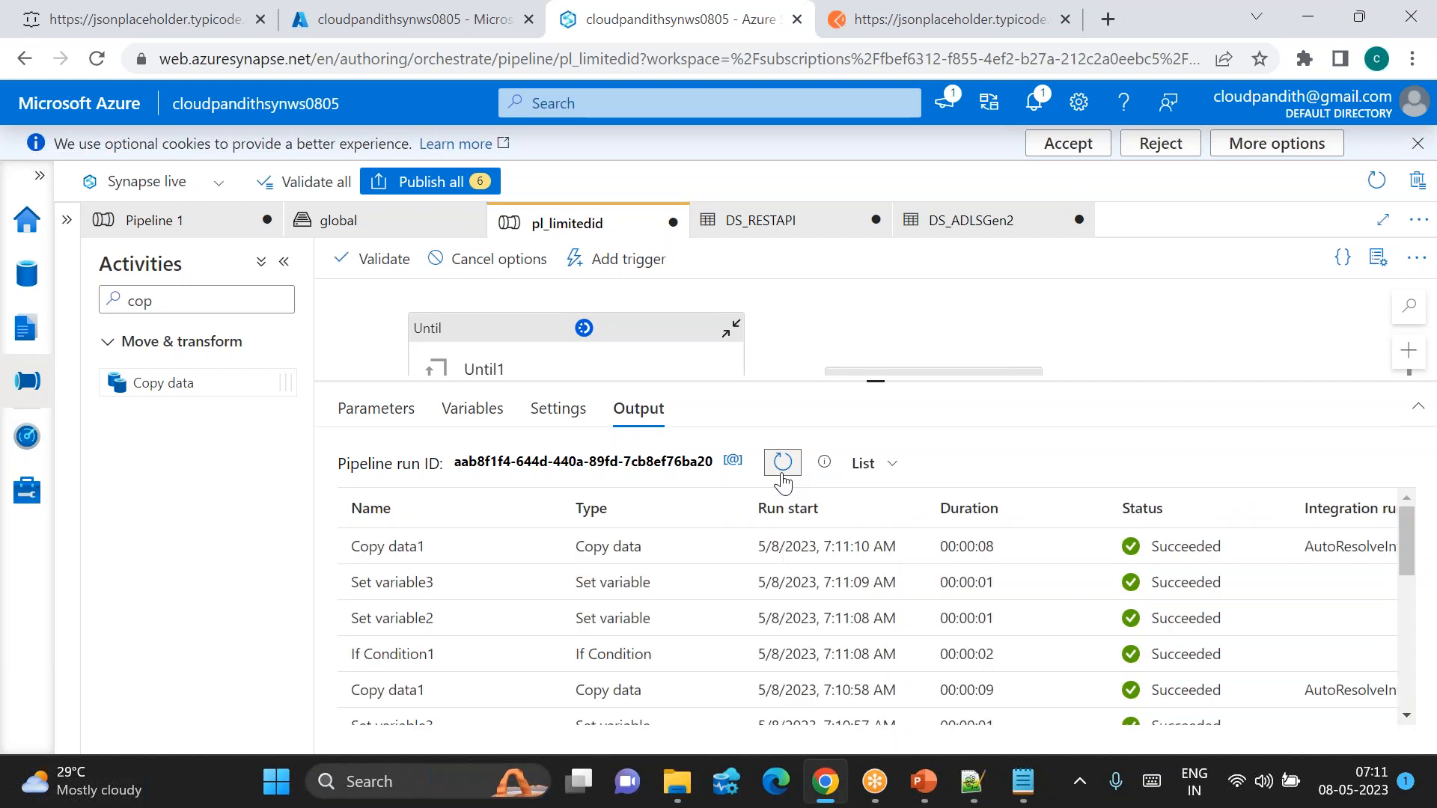
click(783, 462)
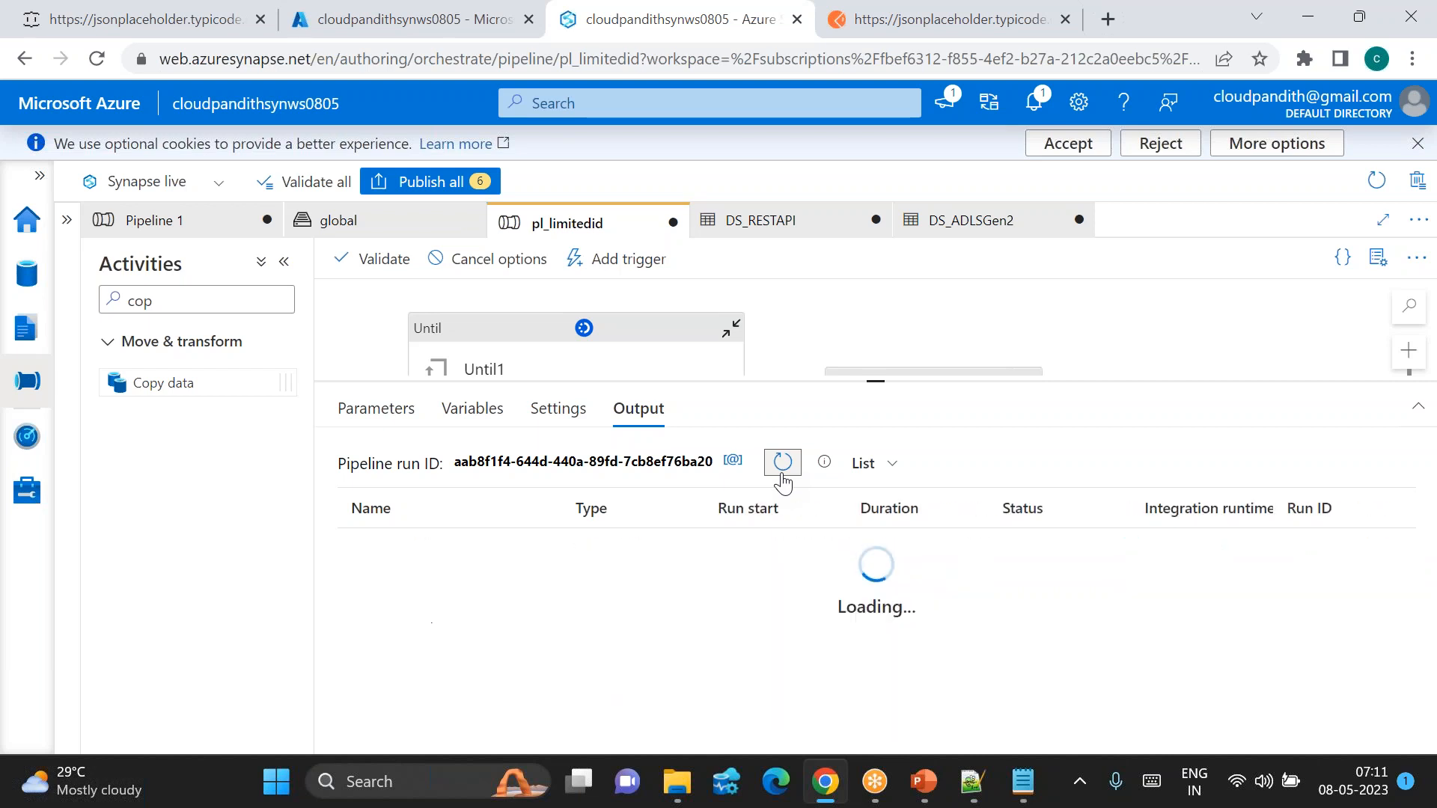
click(782, 463)
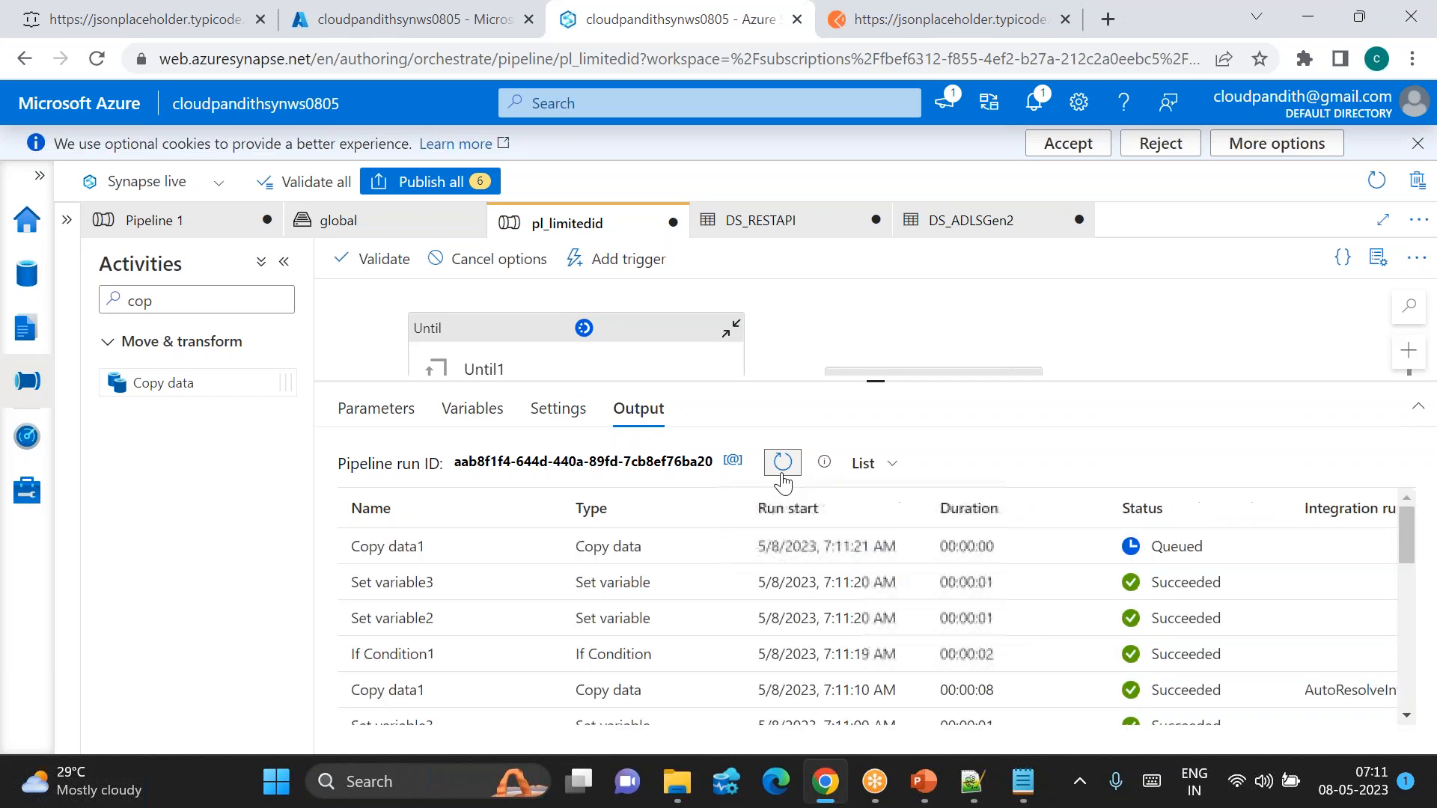
click(782, 473)
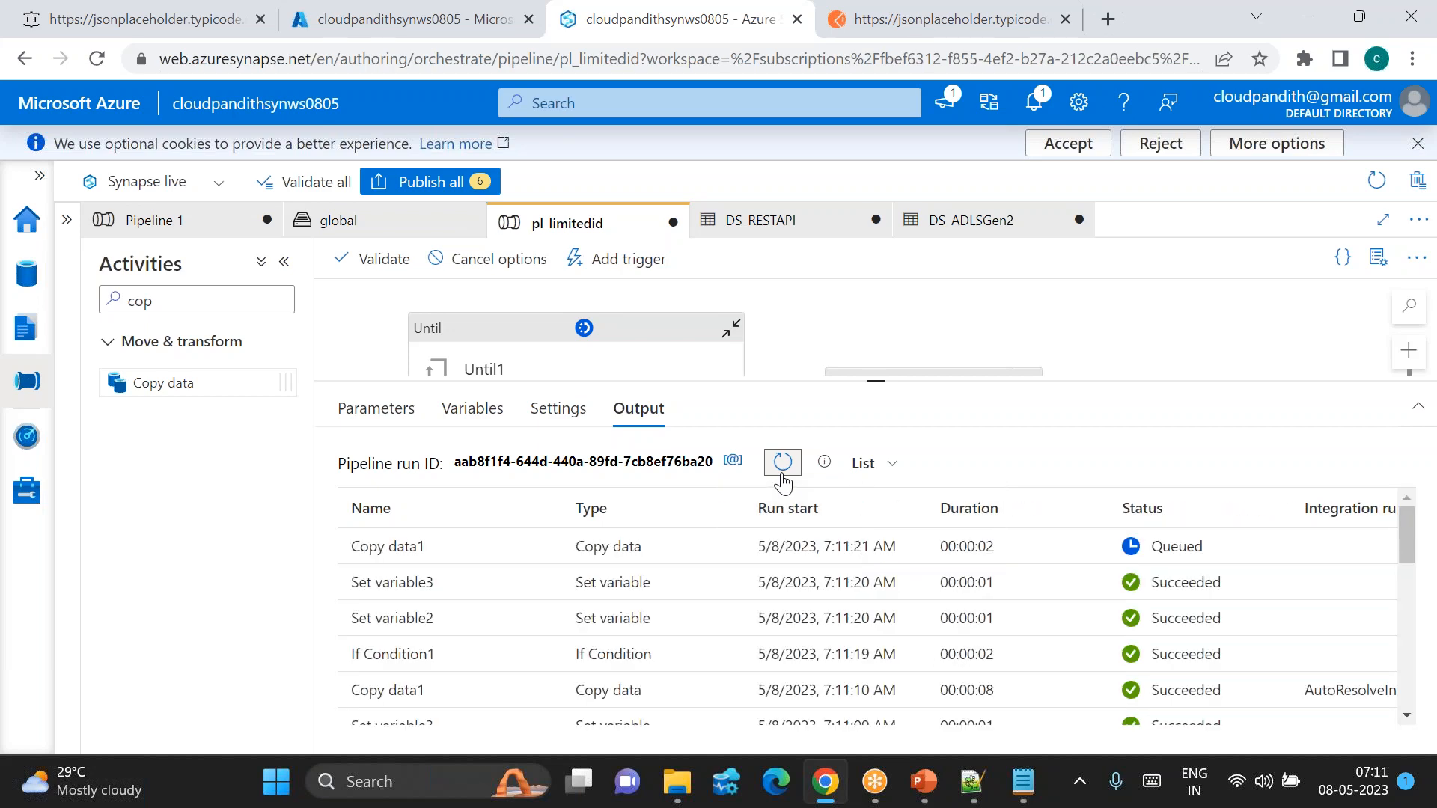
click(782, 479)
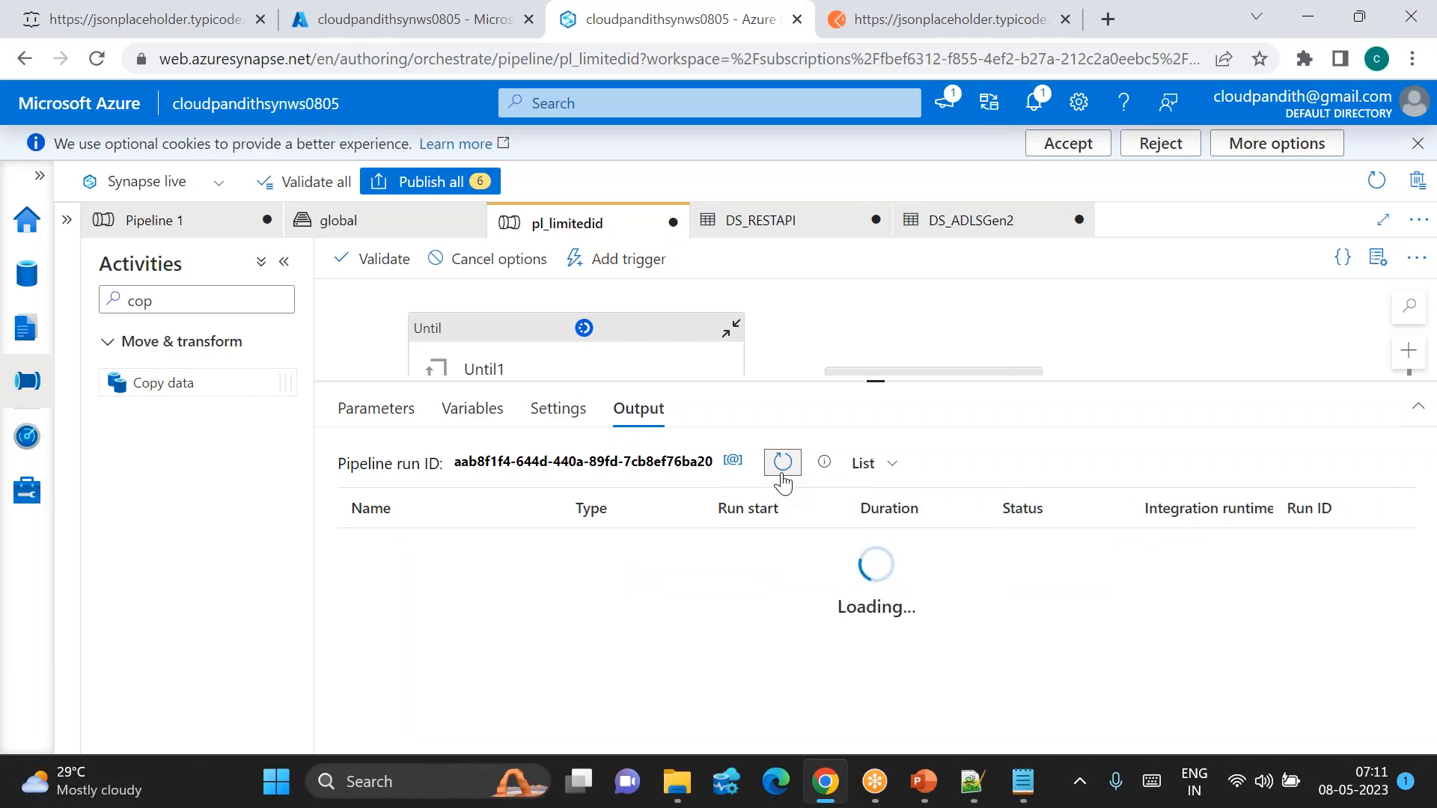
click(783, 479)
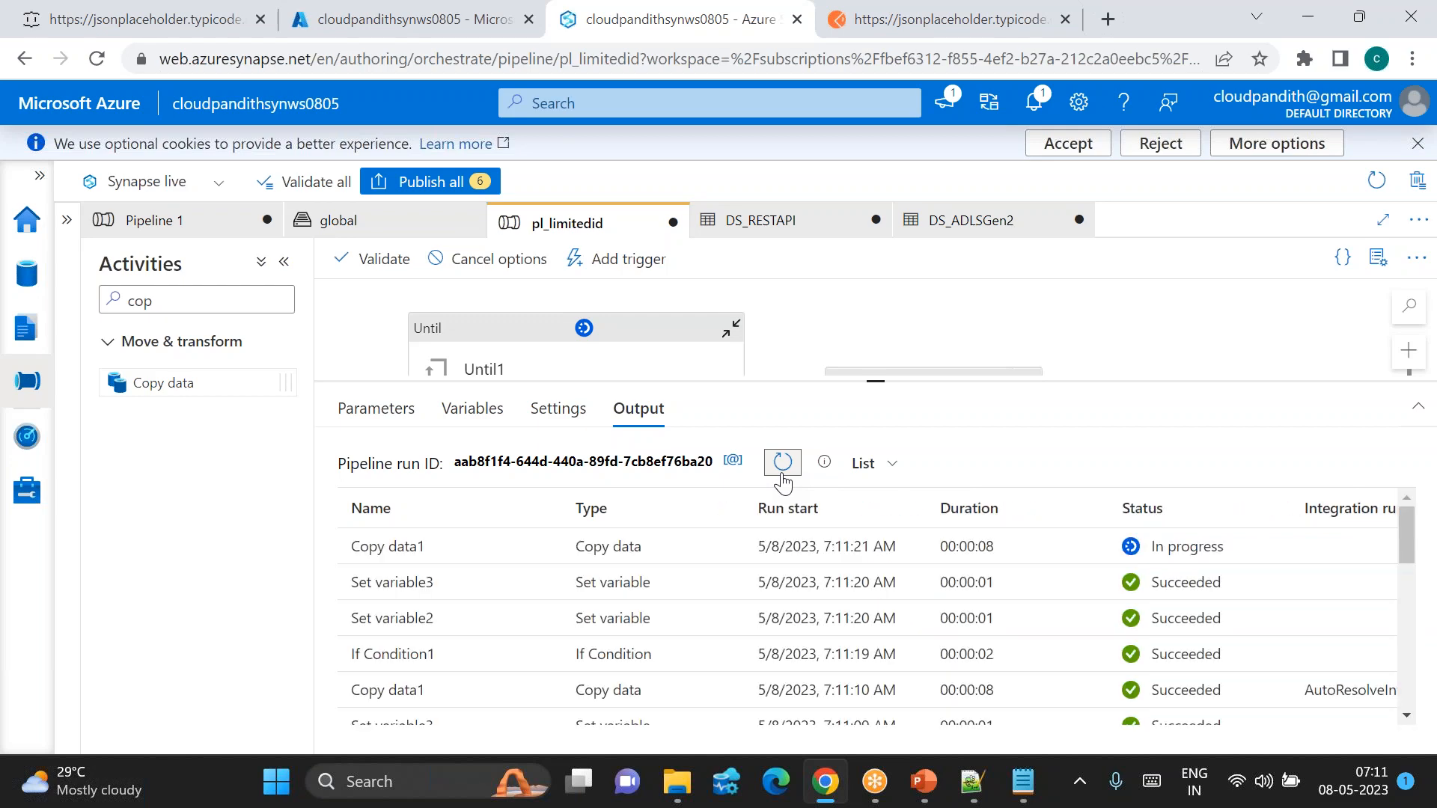
click(783, 479)
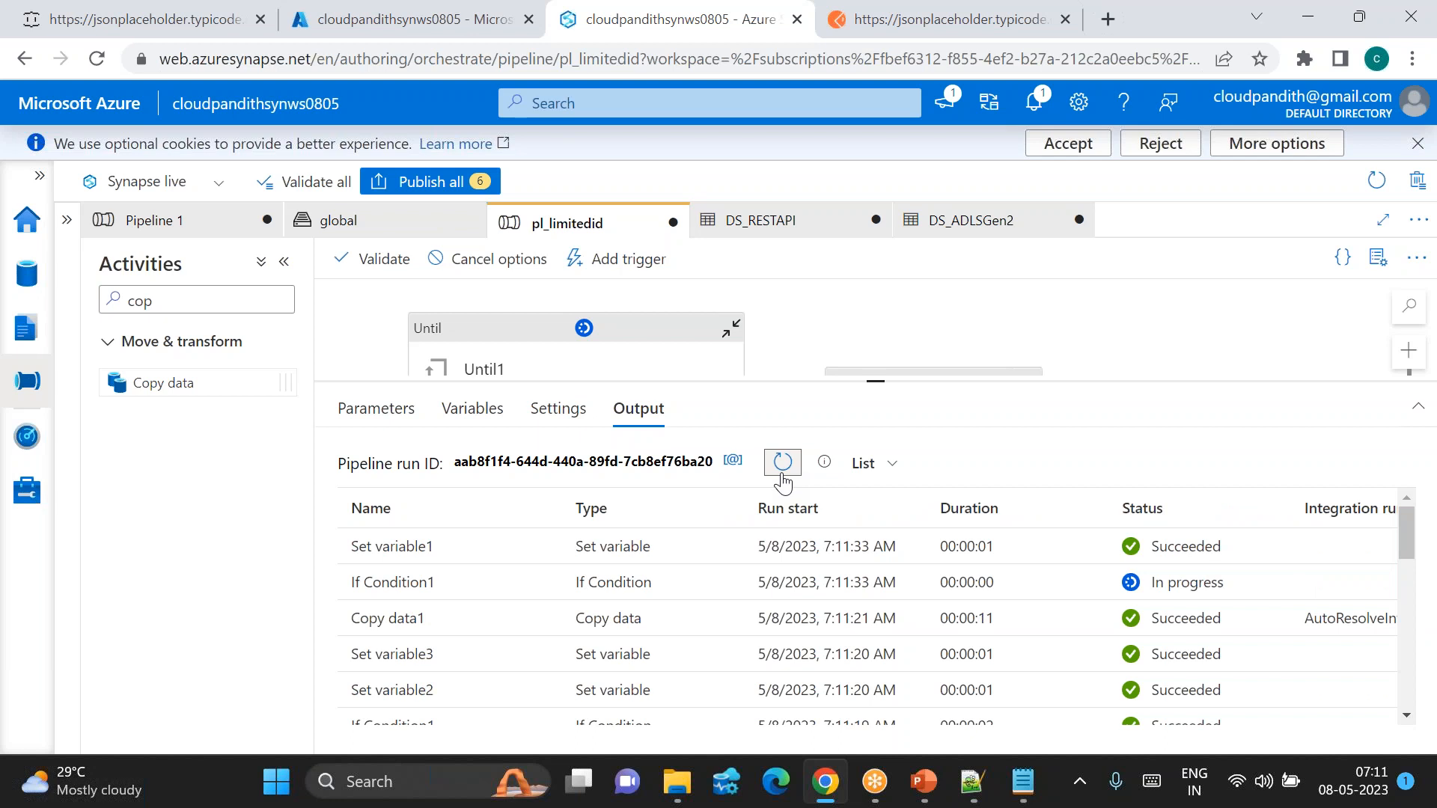
click(782, 479)
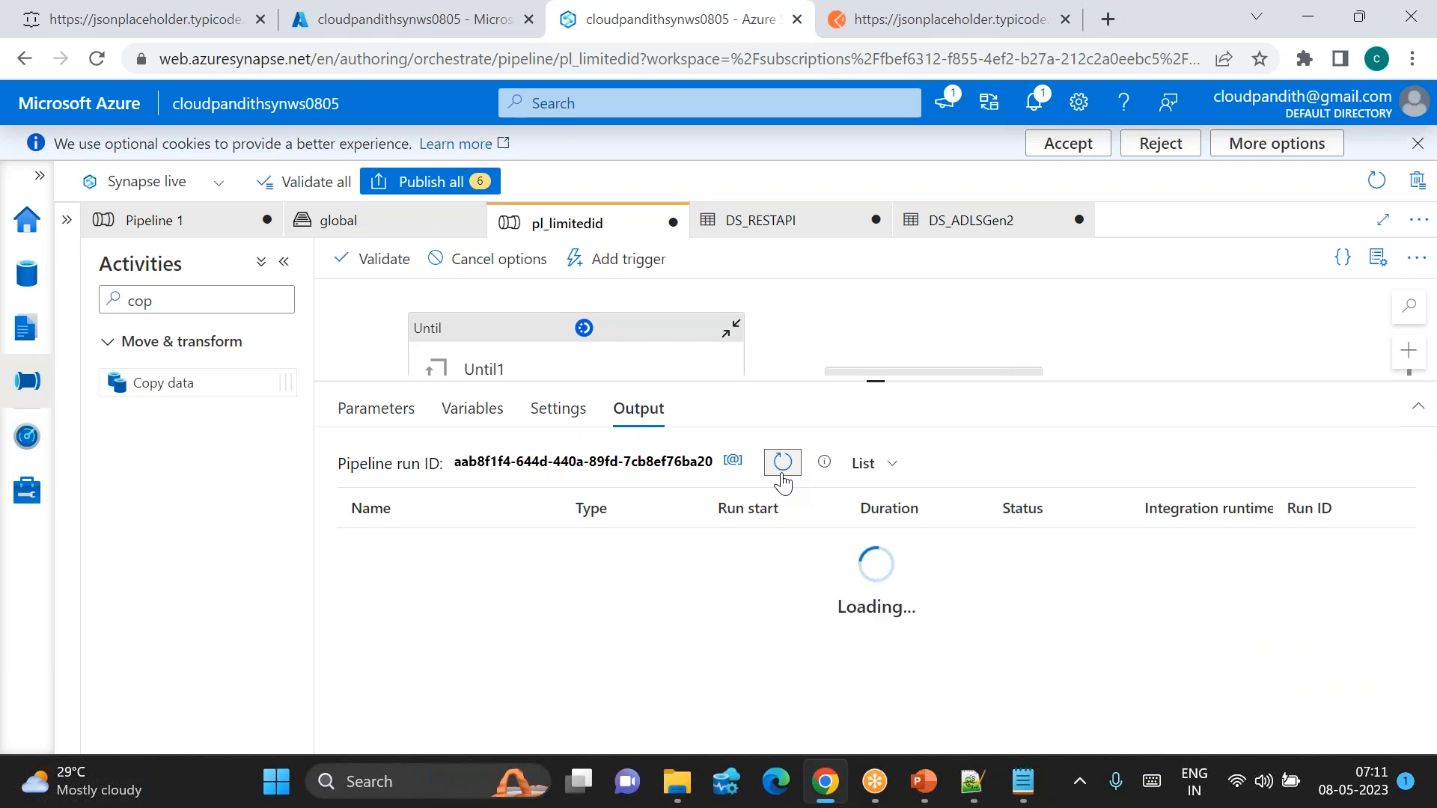
click(782, 479)
click(783, 479)
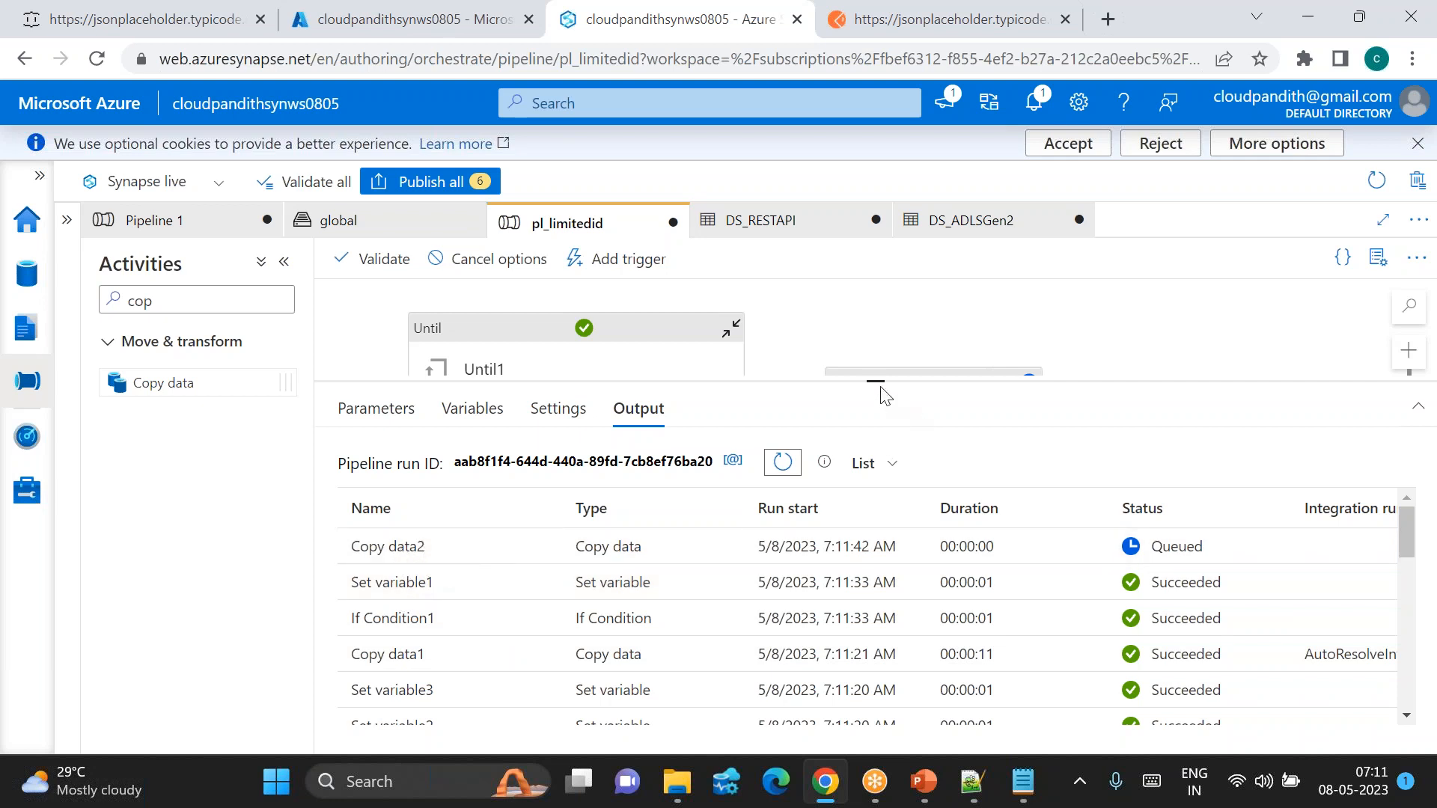
Step: Confirm Copy data2 succeeded and its copy details show 6 files read and 1 file written
drag(880, 387, 881, 494)
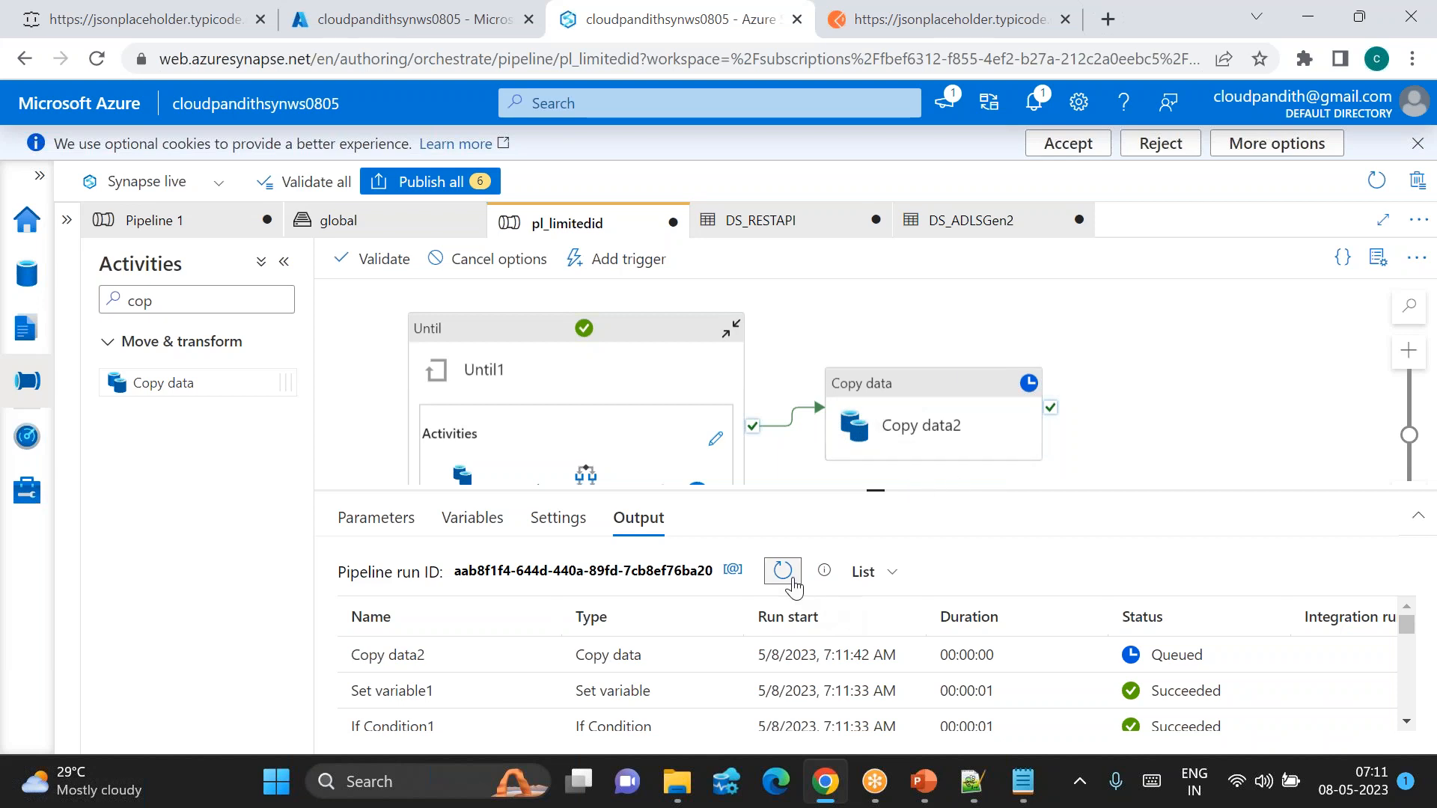
click(783, 573)
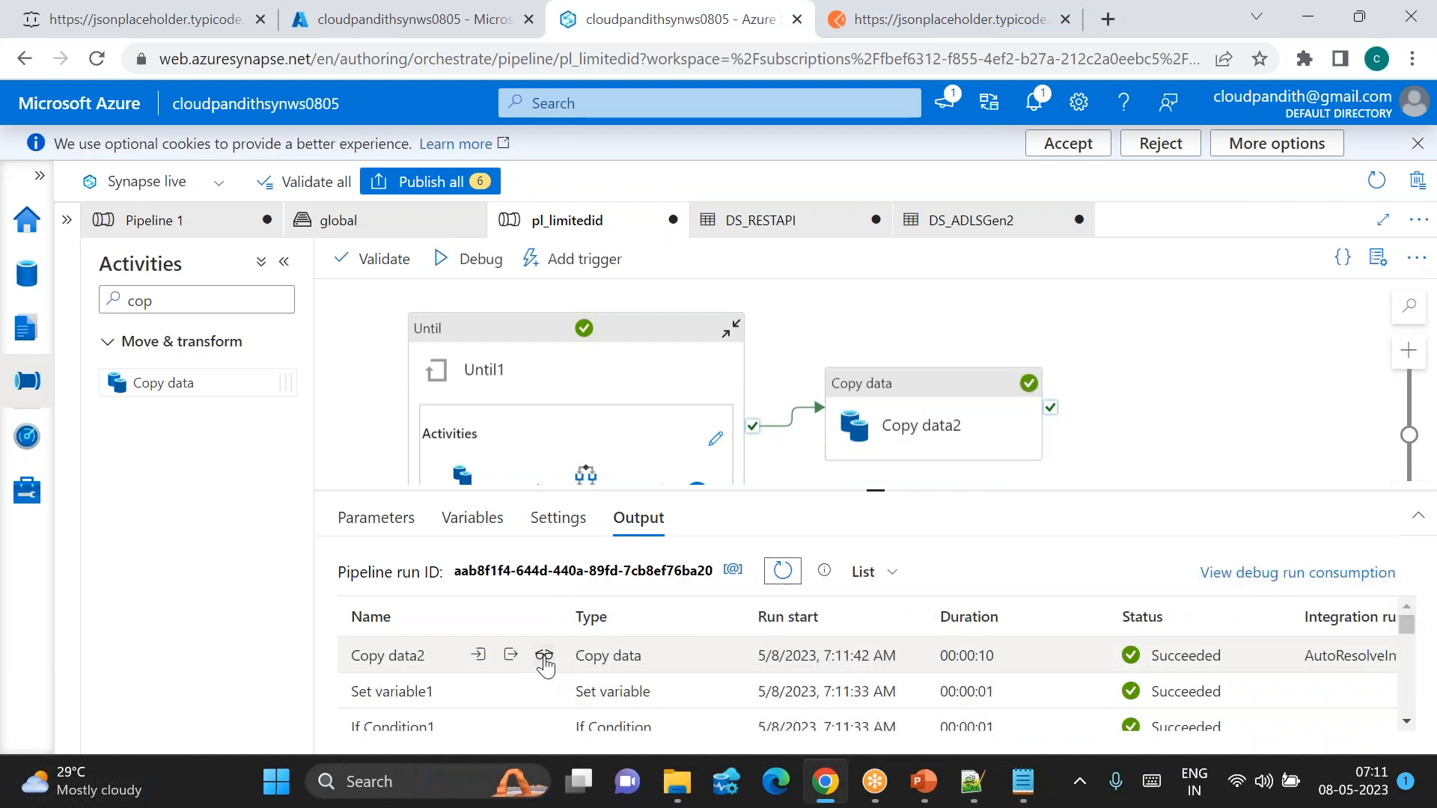
click(578, 656)
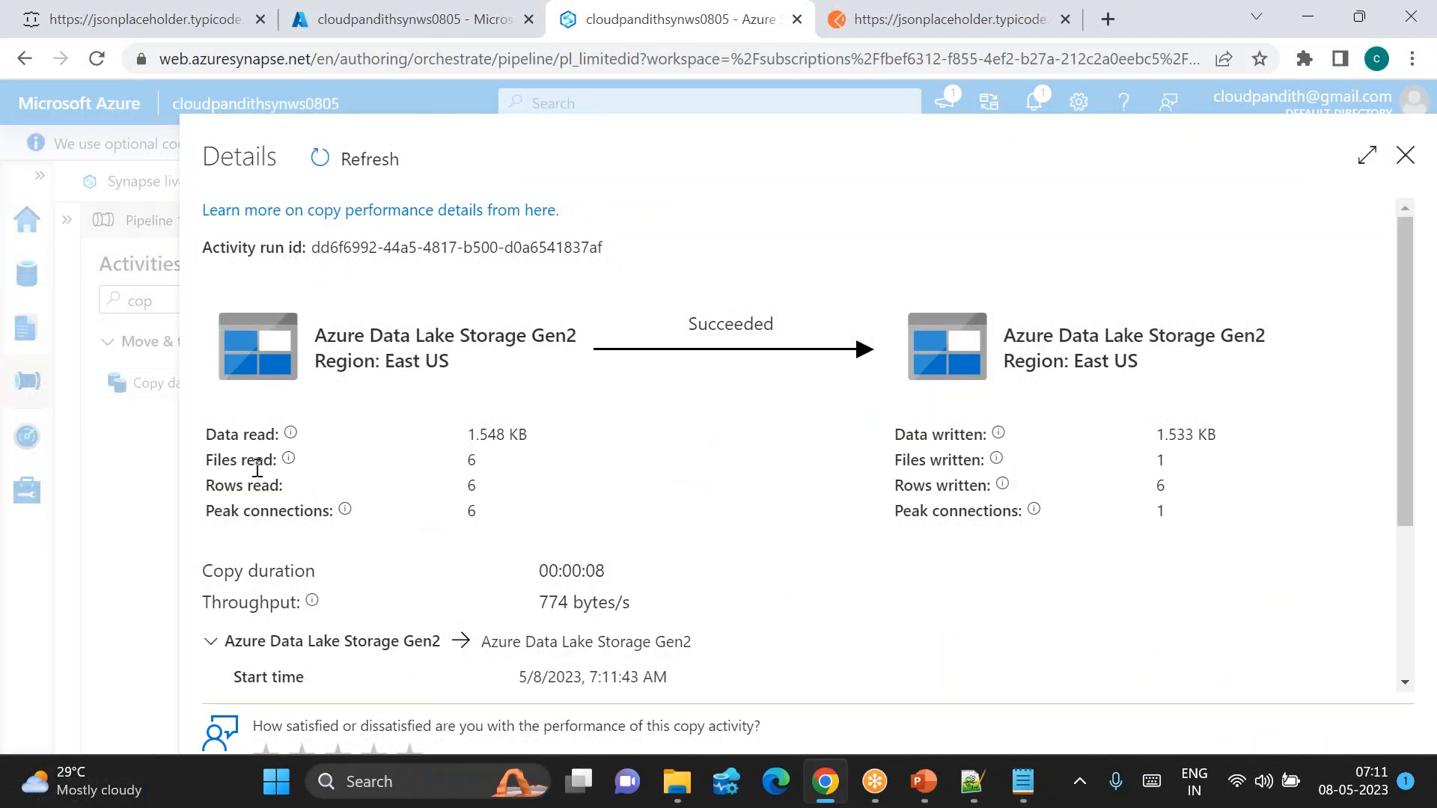
double_click(472, 459)
double_click(1160, 459)
click(1405, 155)
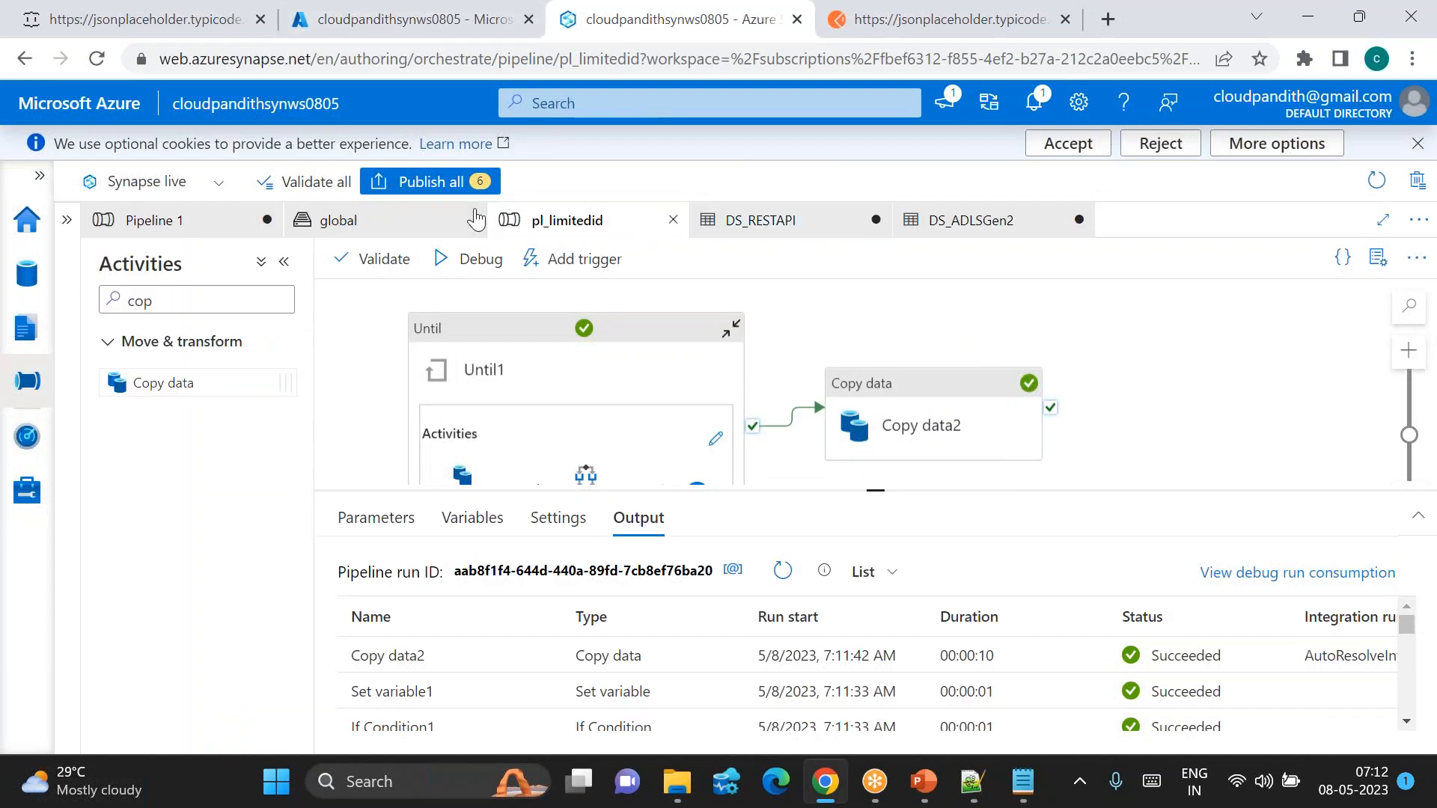
Step: Browse the refreshed global container's landing folder into mergeduserdata
click(340, 220)
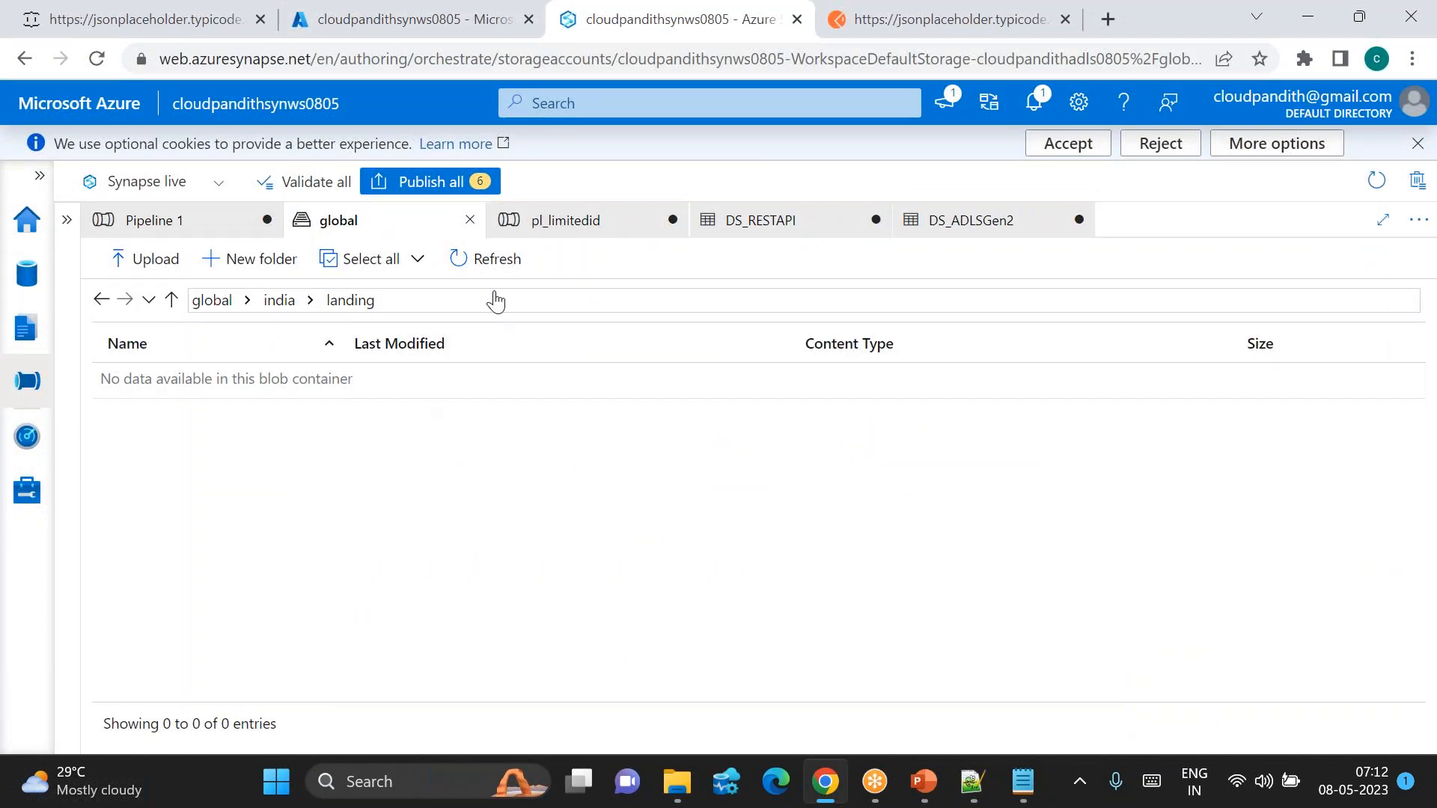
click(501, 266)
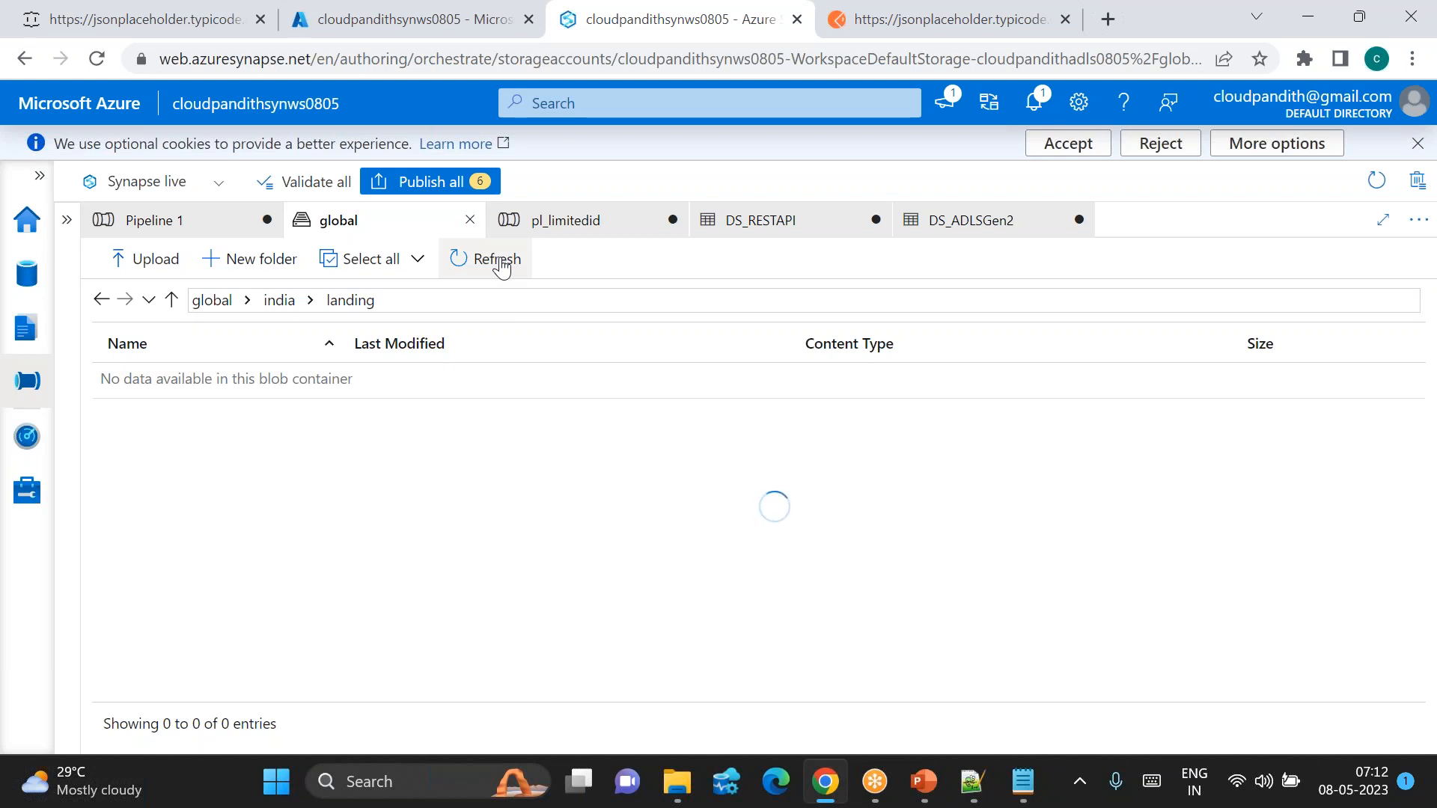
click(378, 308)
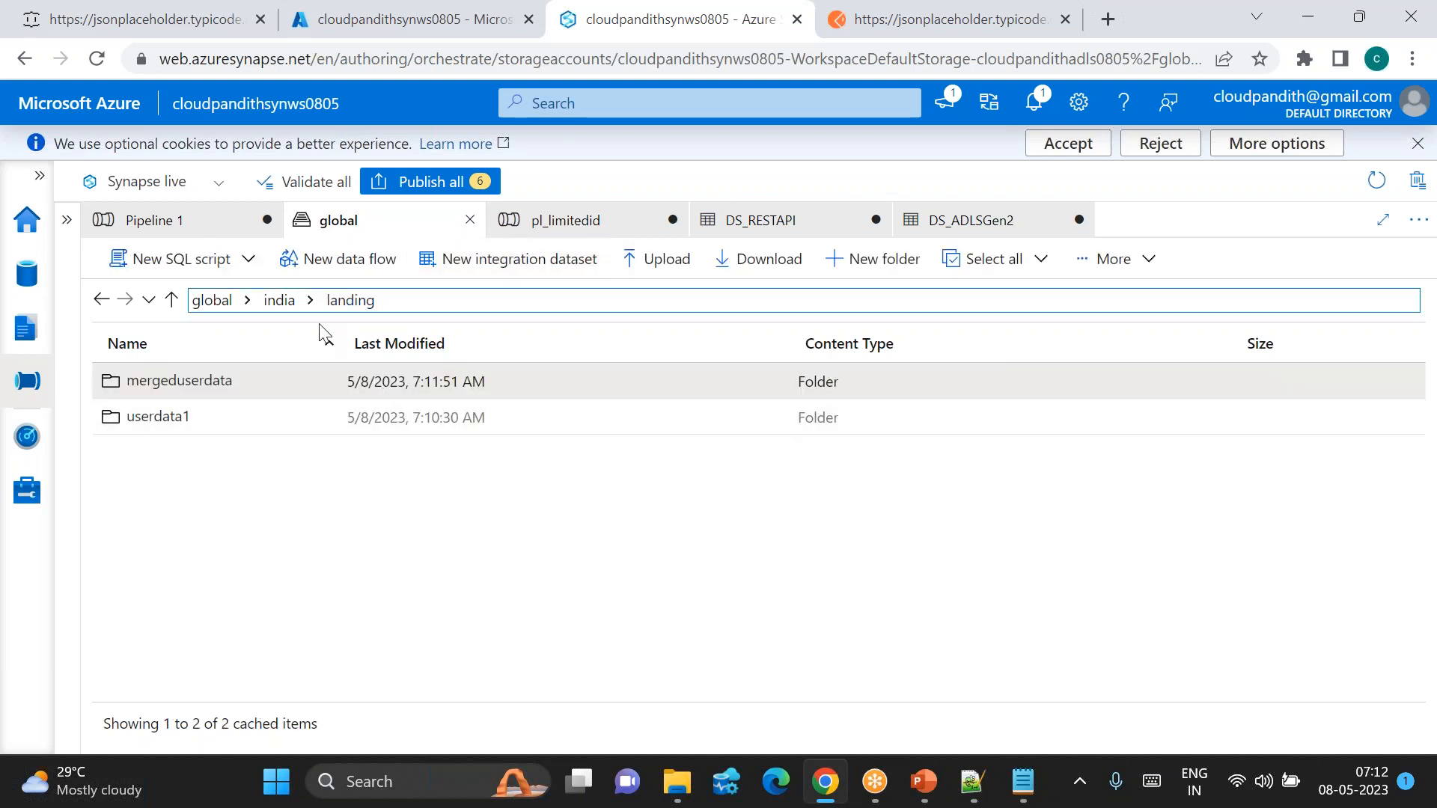
double_click(181, 386)
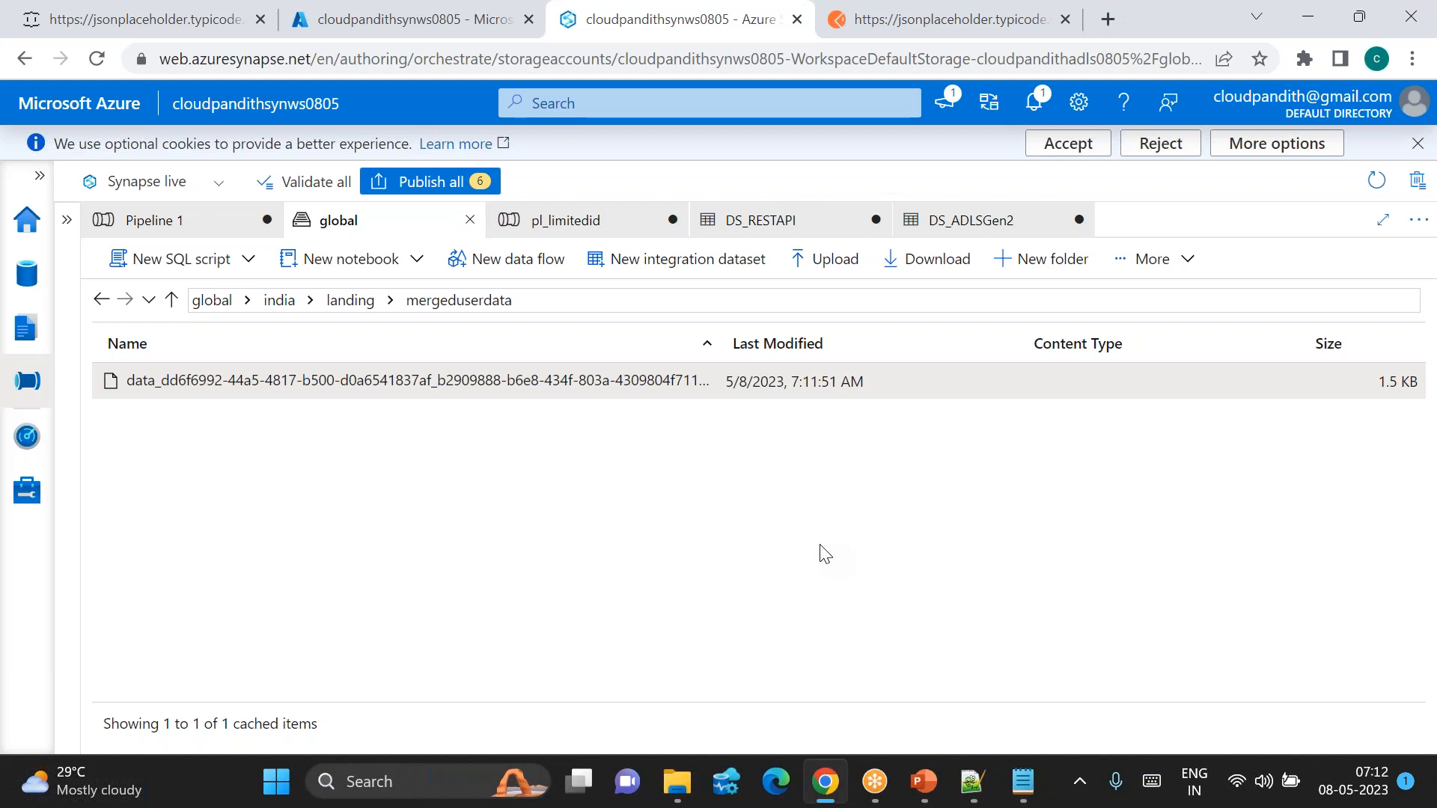
Step: Download the merged JSON file and open it in Notepad
click(1152, 258)
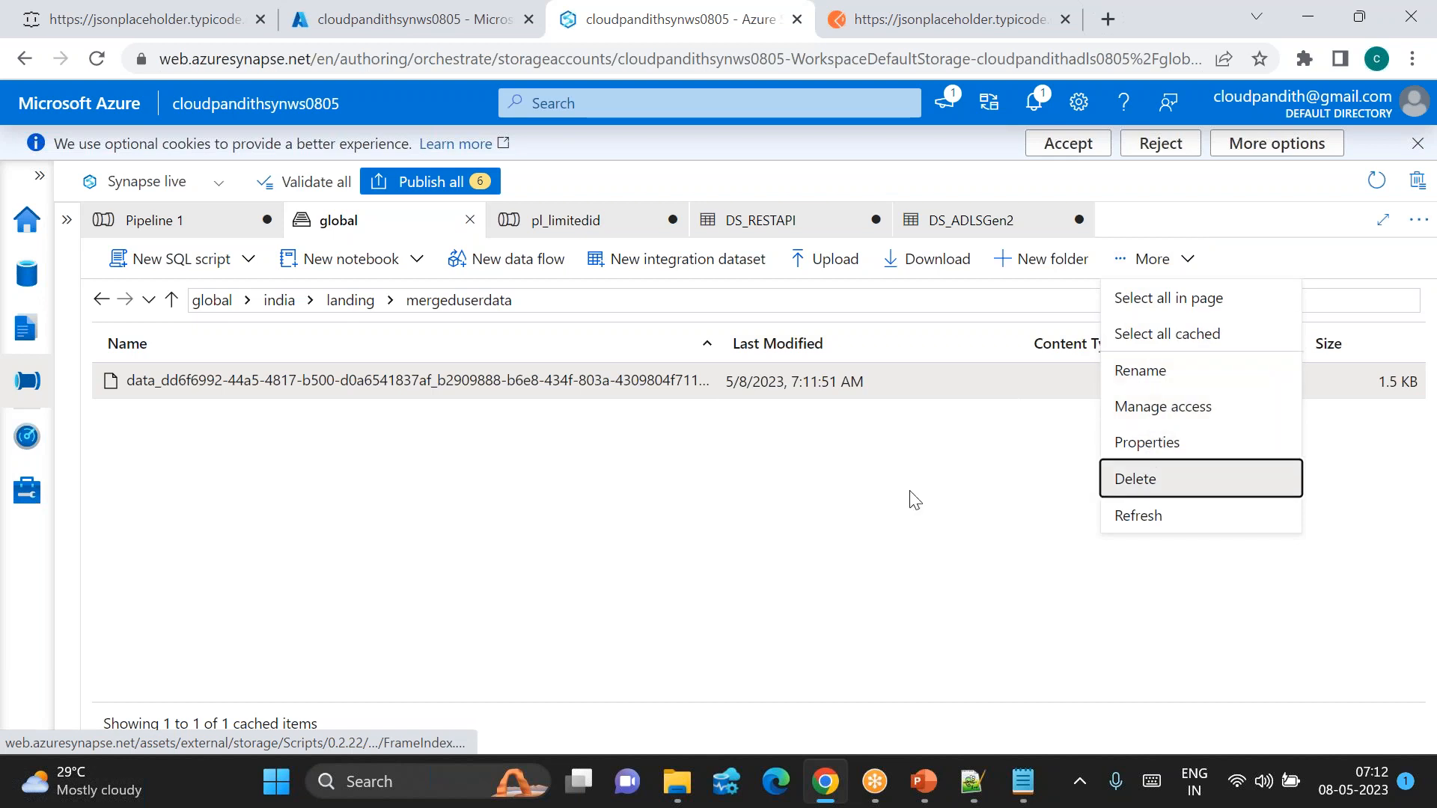
click(850, 481)
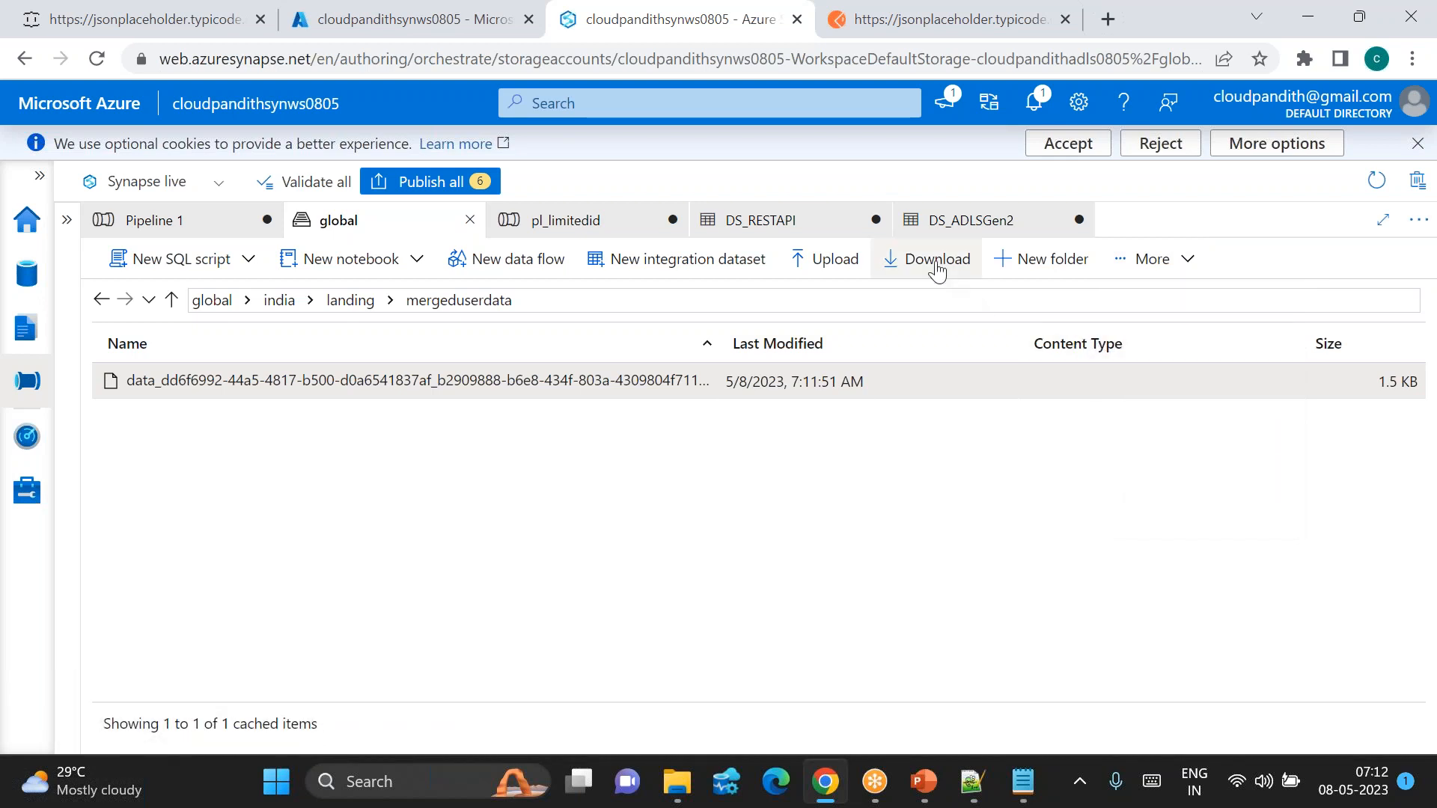
click(936, 260)
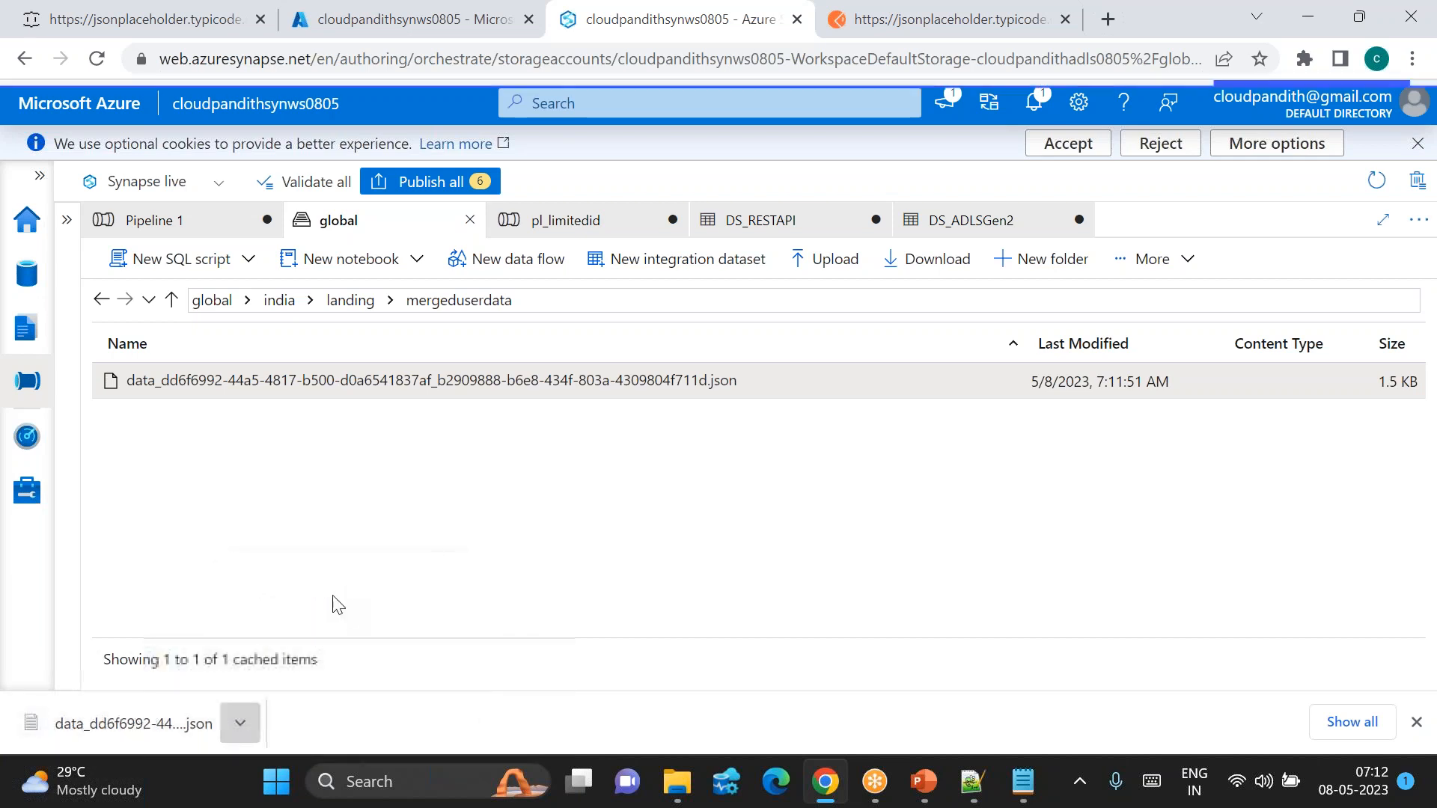
click(253, 723)
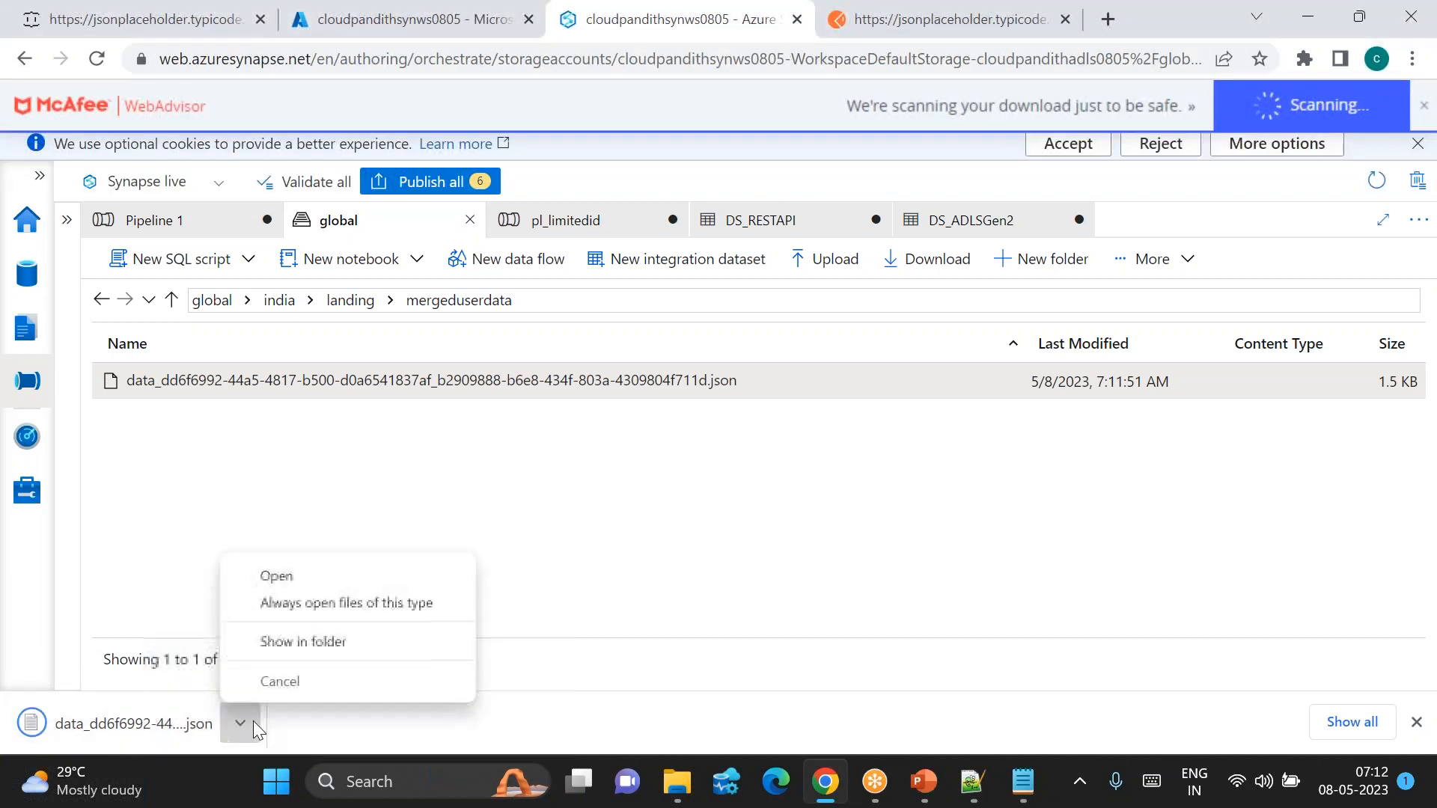
click(316, 581)
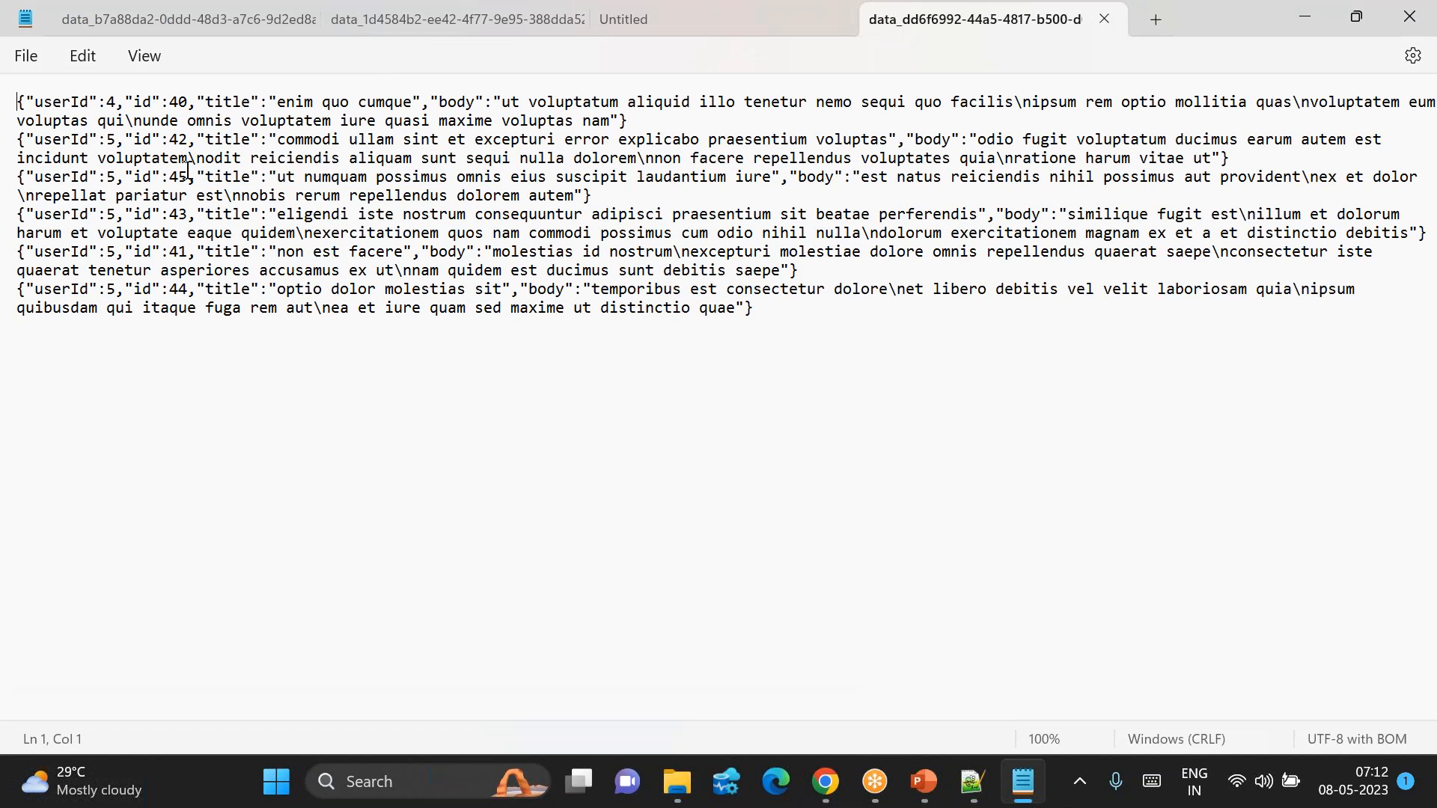
Step: Inspect the merged file's six post records, ids 40 through 45, then return to Synapse Studio
double_click(183, 100)
double_click(178, 252)
double_click(181, 141)
click(177, 216)
double_click(178, 289)
double_click(183, 176)
drag(151, 103, 242, 306)
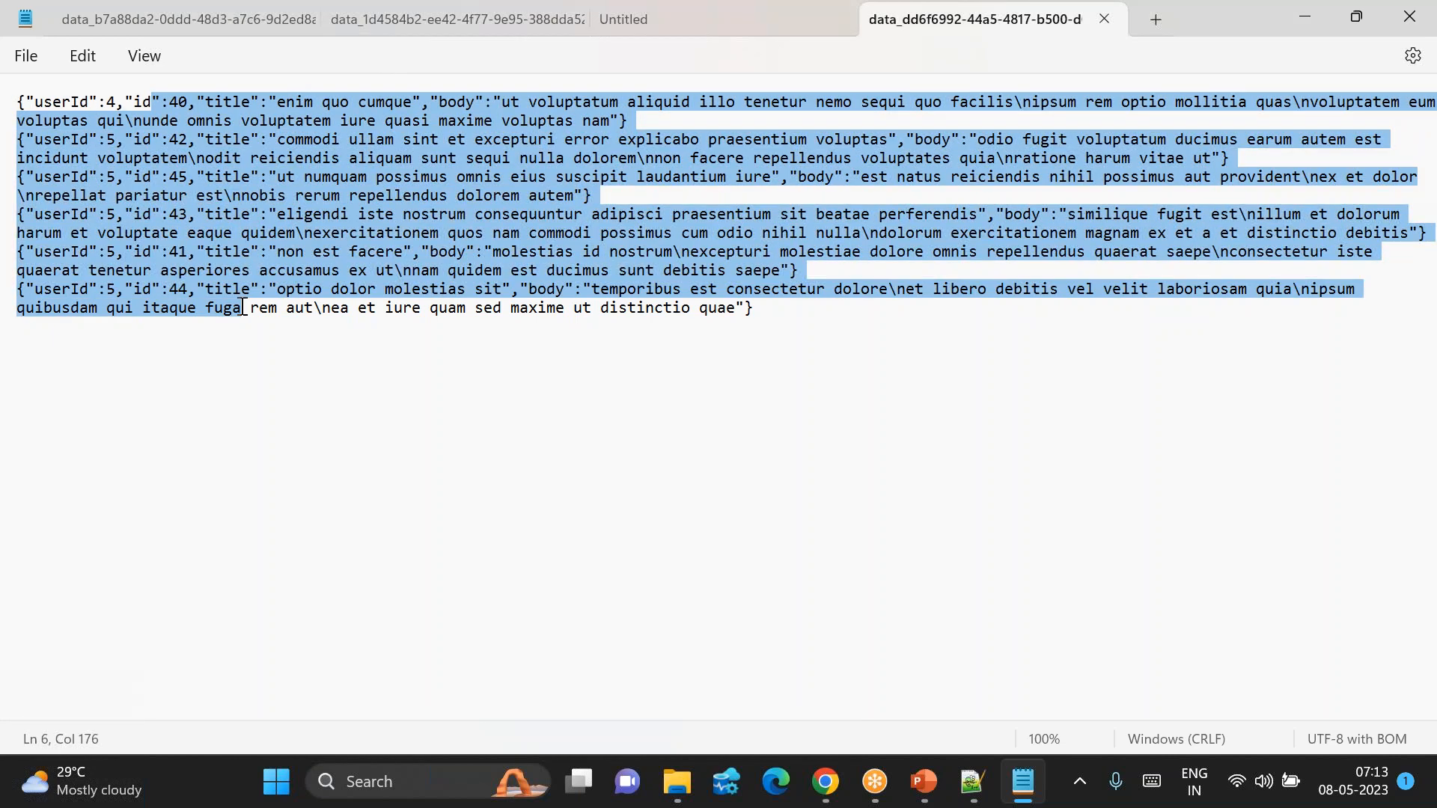
click(763, 344)
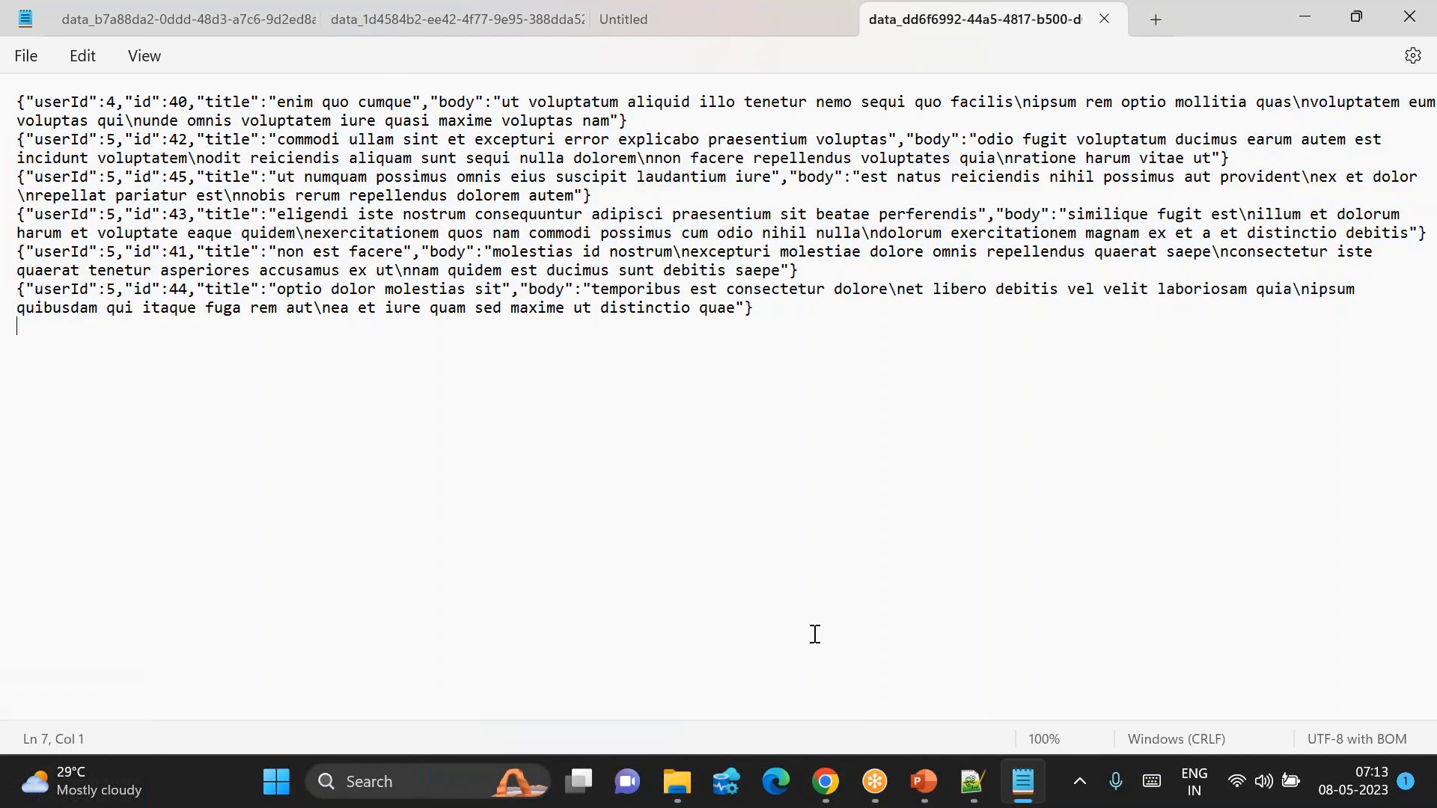
click(770, 684)
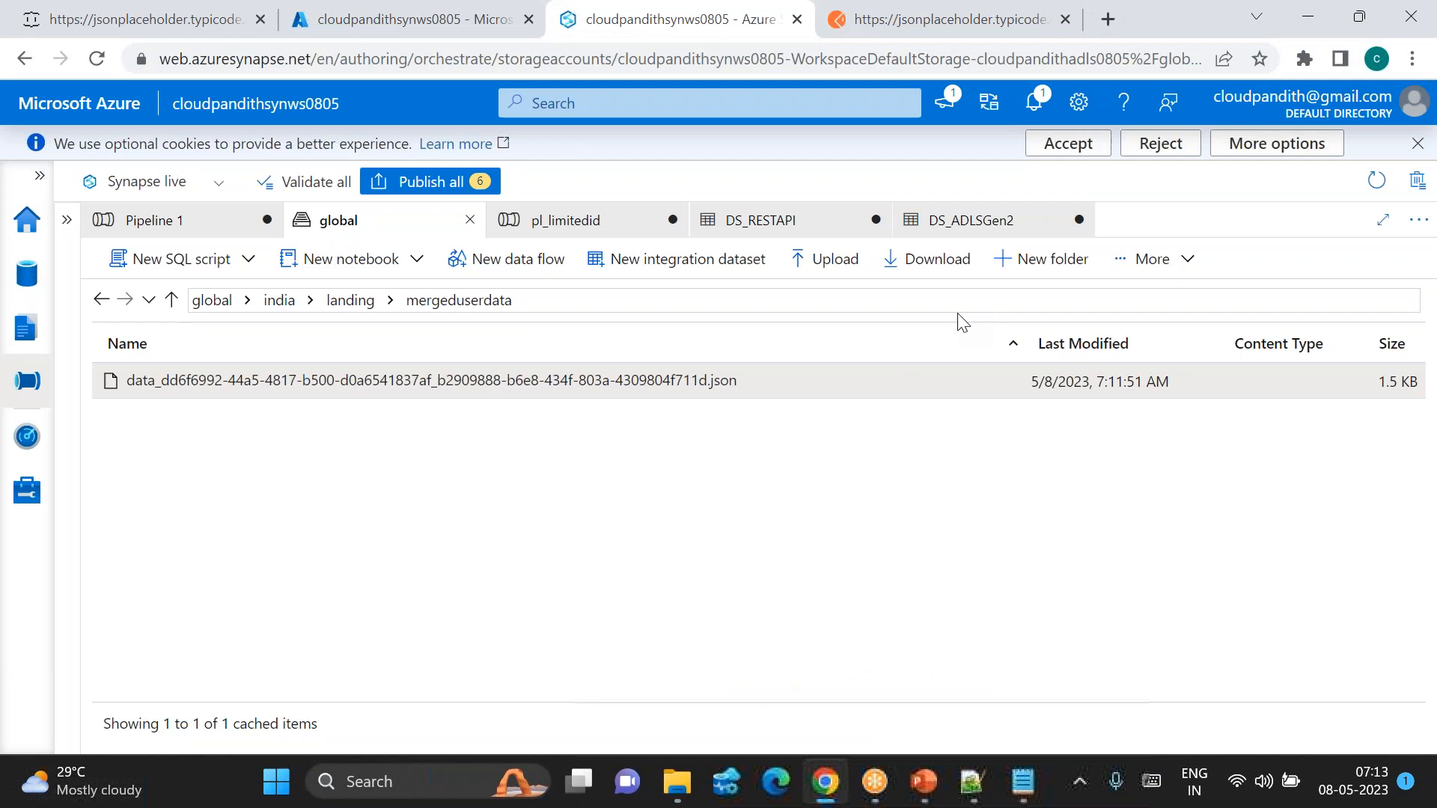
Step: Check the userdata1 folder under landing, then return to the pl_limitedid pipeline
click(367, 302)
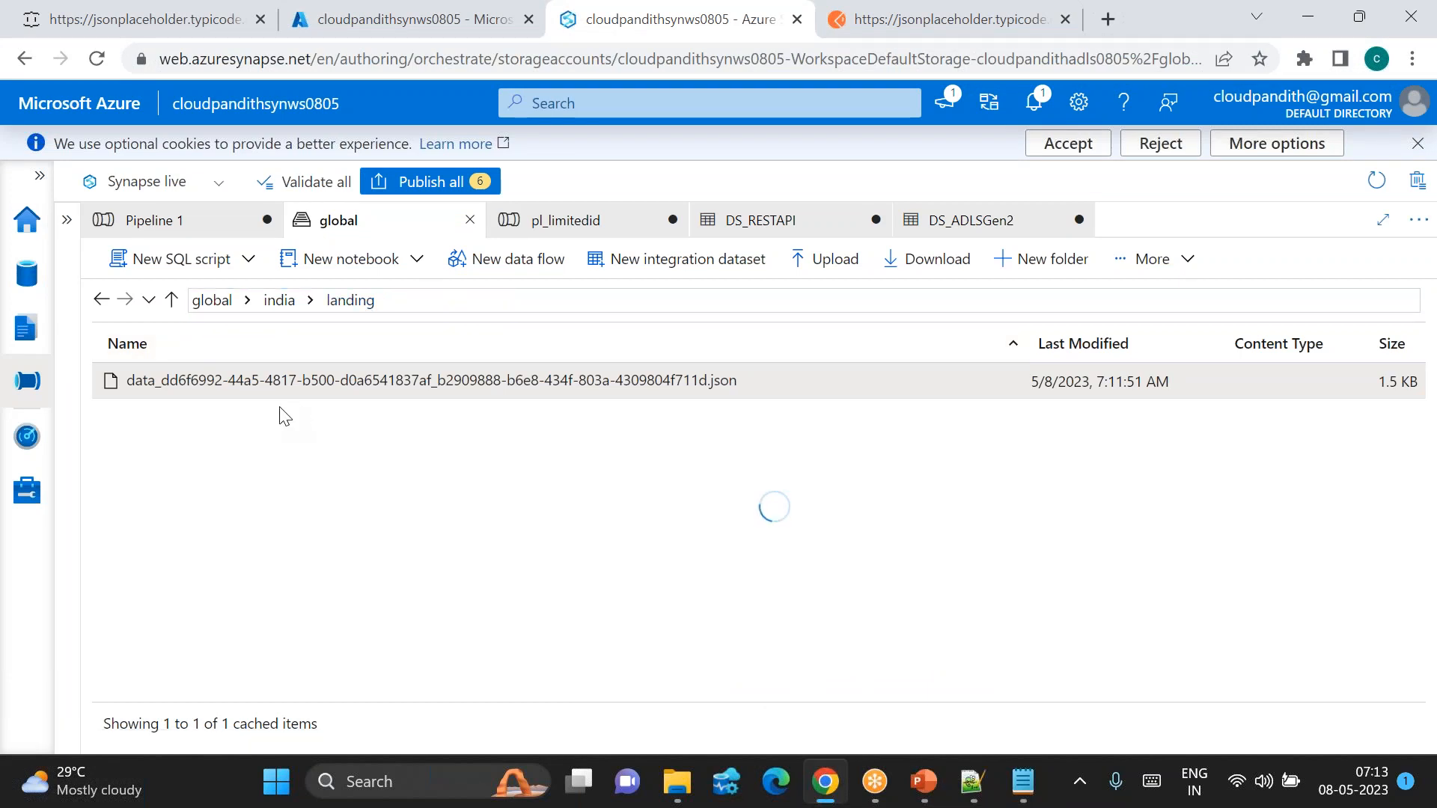
double_click(215, 413)
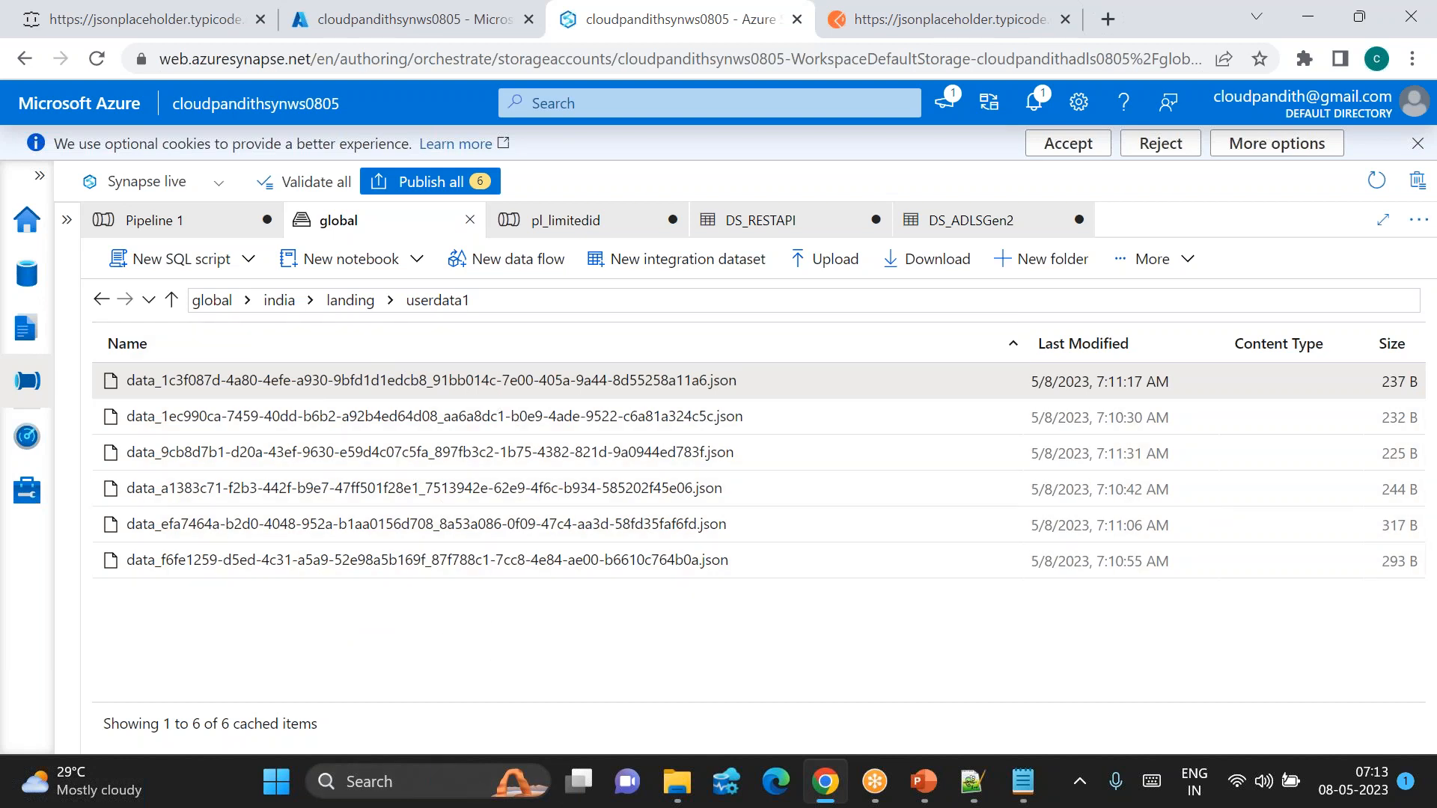
click(349, 302)
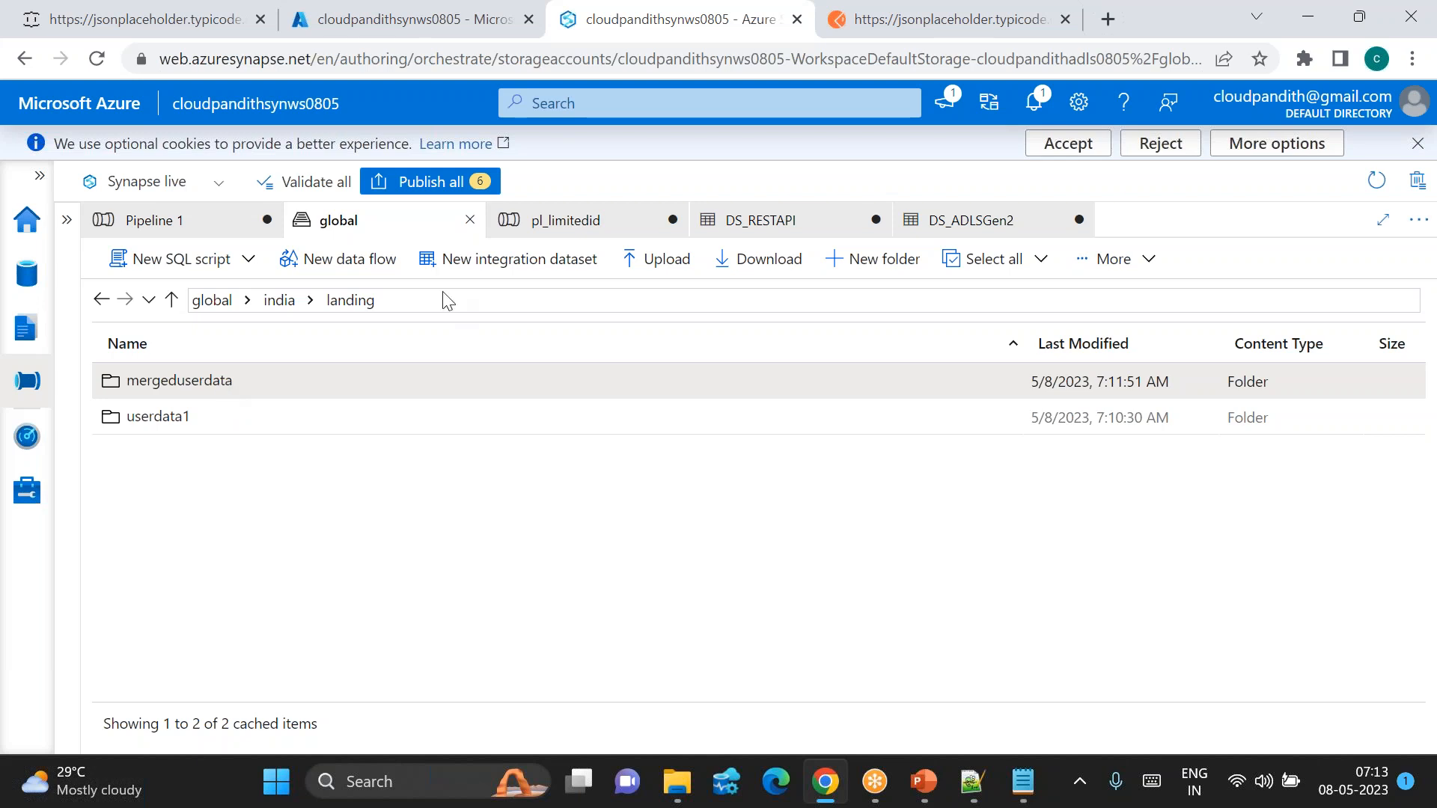
click(576, 227)
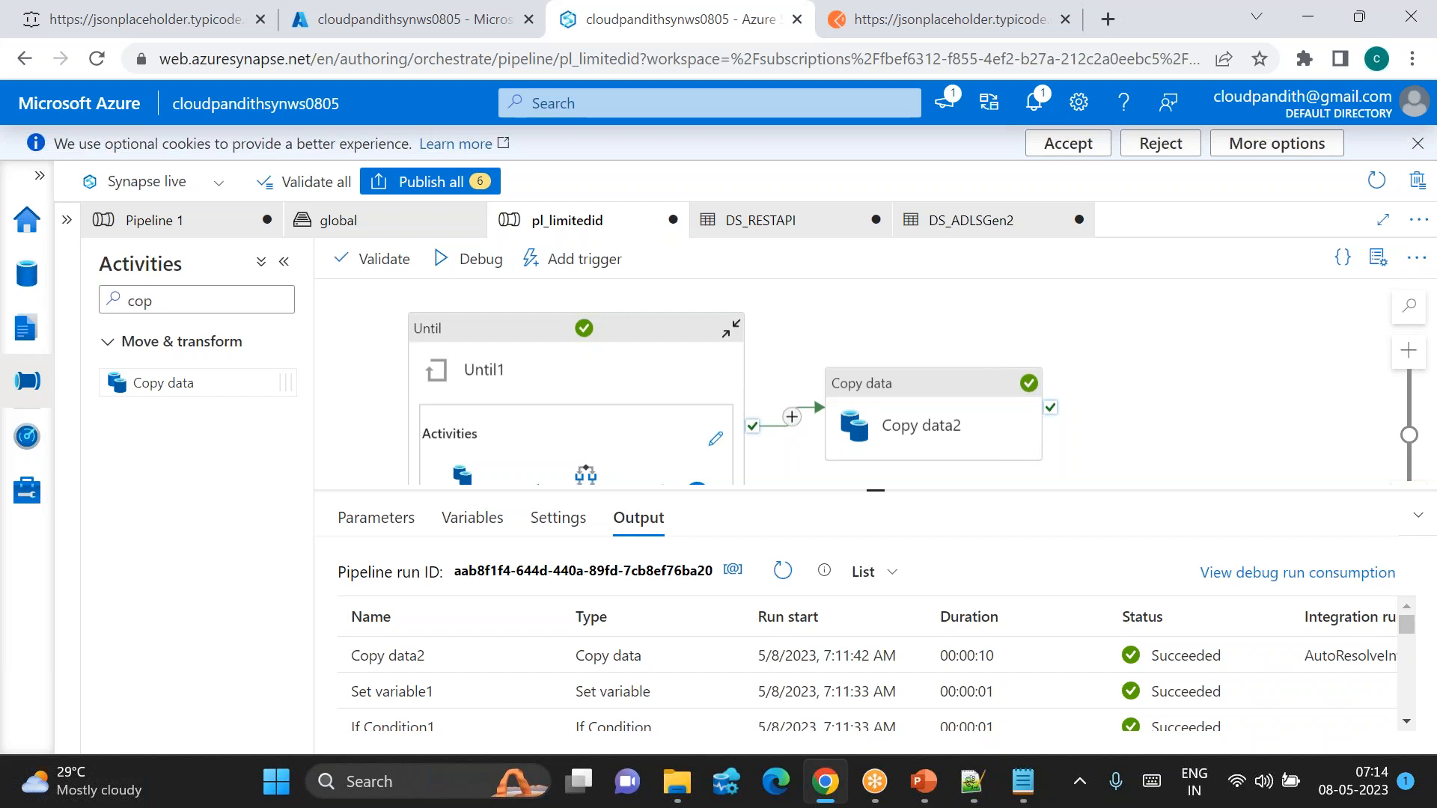
Step: Enlarge the debug Output list to show Copy data1 and Copy data2 Succeeded in 11 and 10 seconds
click(982, 27)
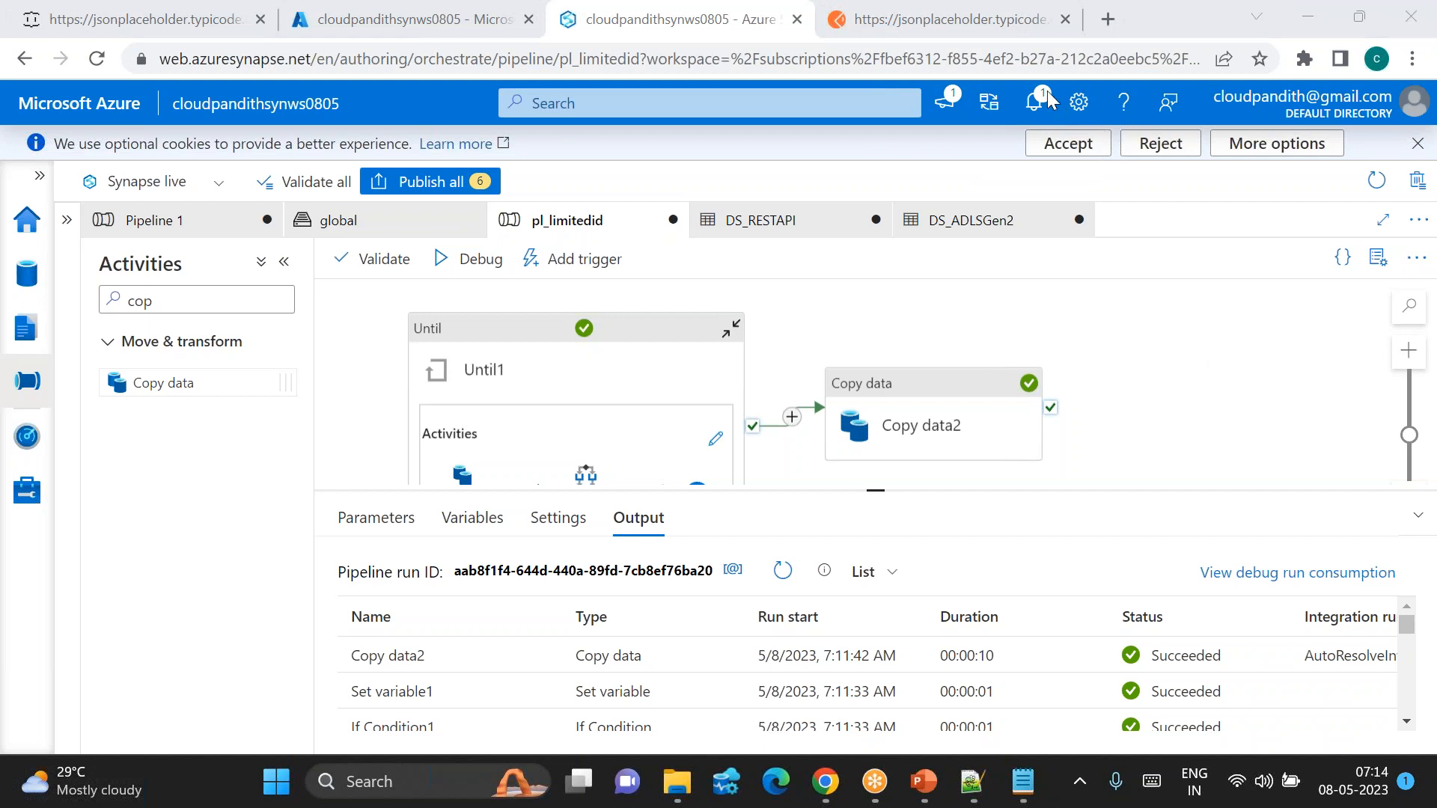
drag(875, 490, 876, 387)
right_click(886, 537)
click(886, 536)
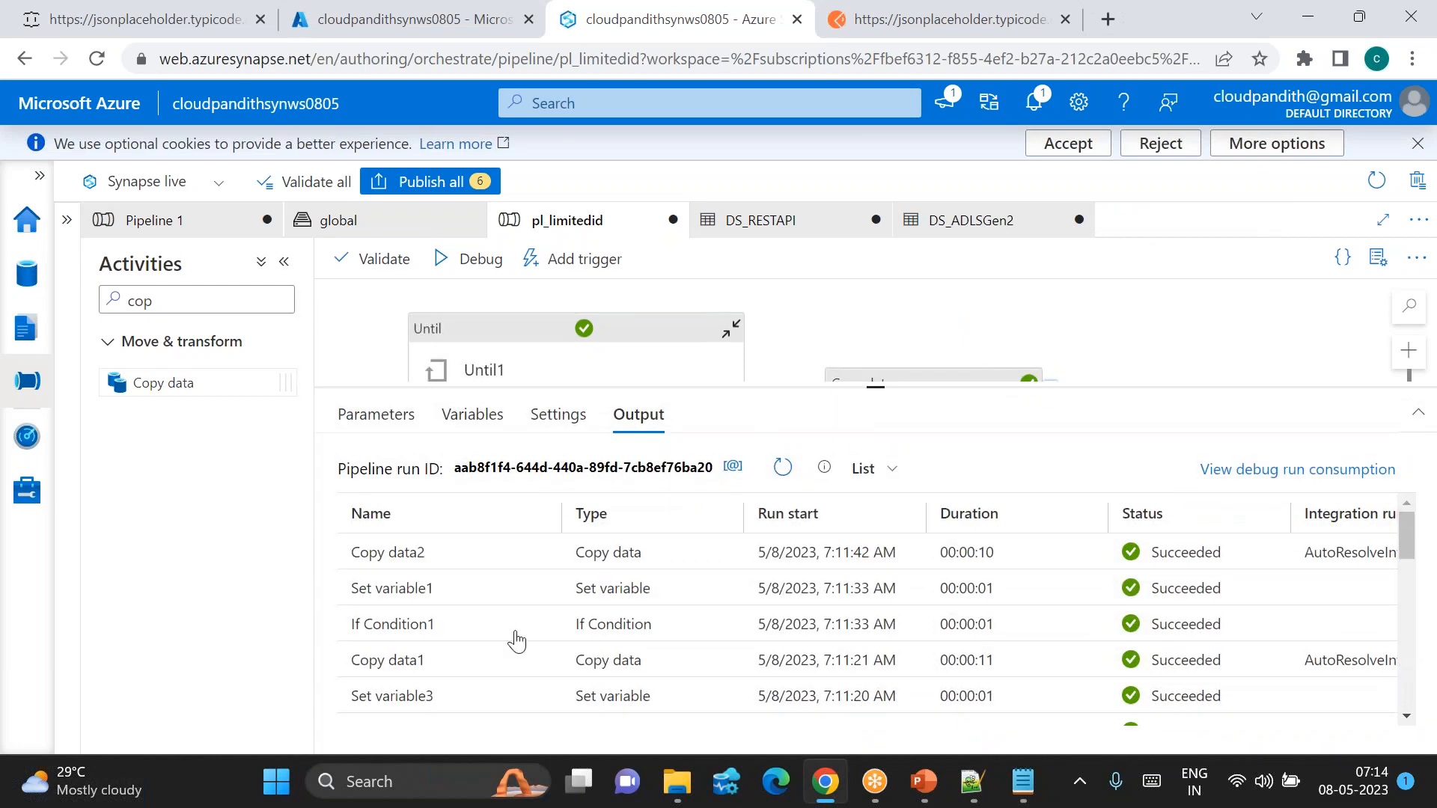
scroll(509, 651, down, 3)
scroll(509, 655, up, 3)
mouse_move(508, 656)
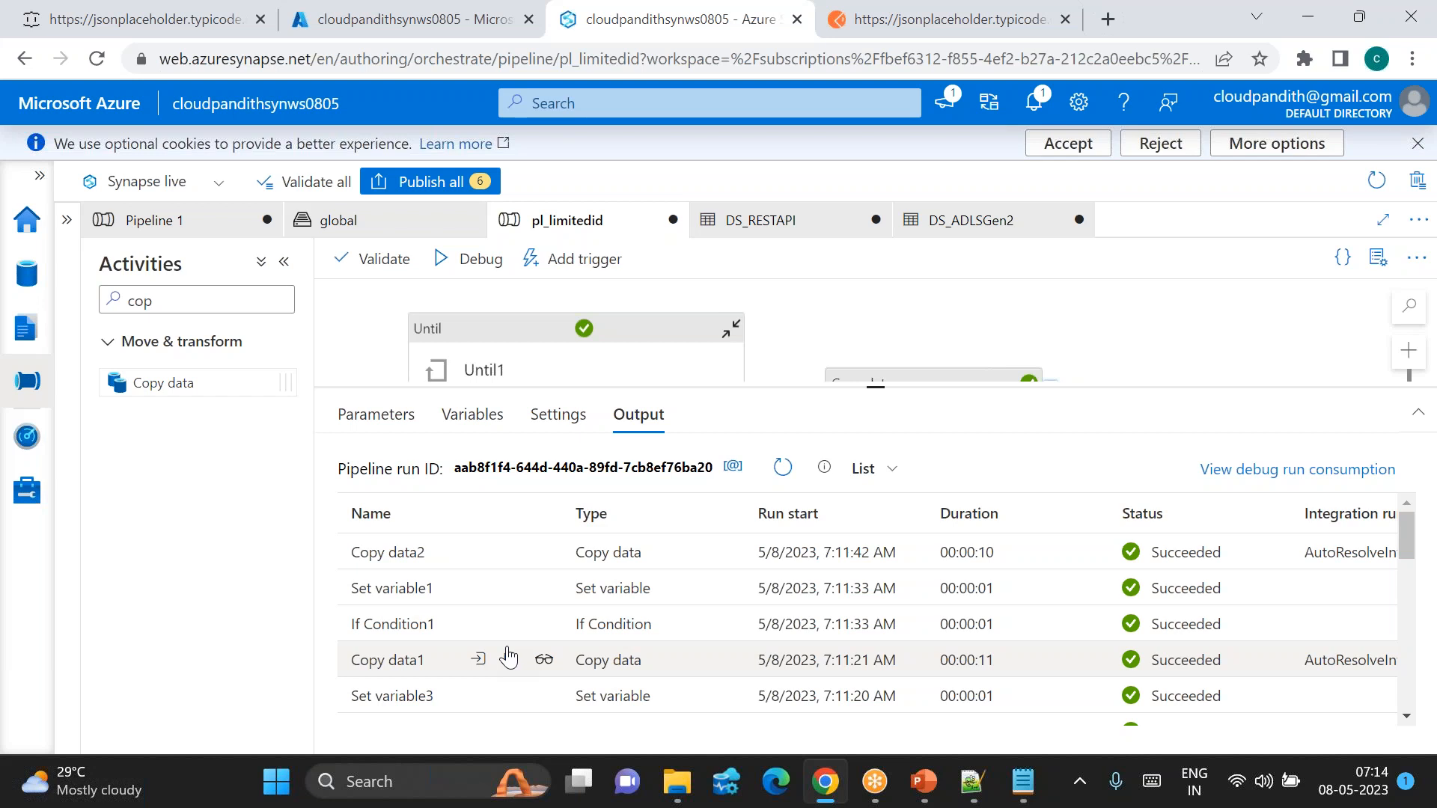
Step: Load the full JSONPlaceholder /posts list and duplicate that tab
click(186, 17)
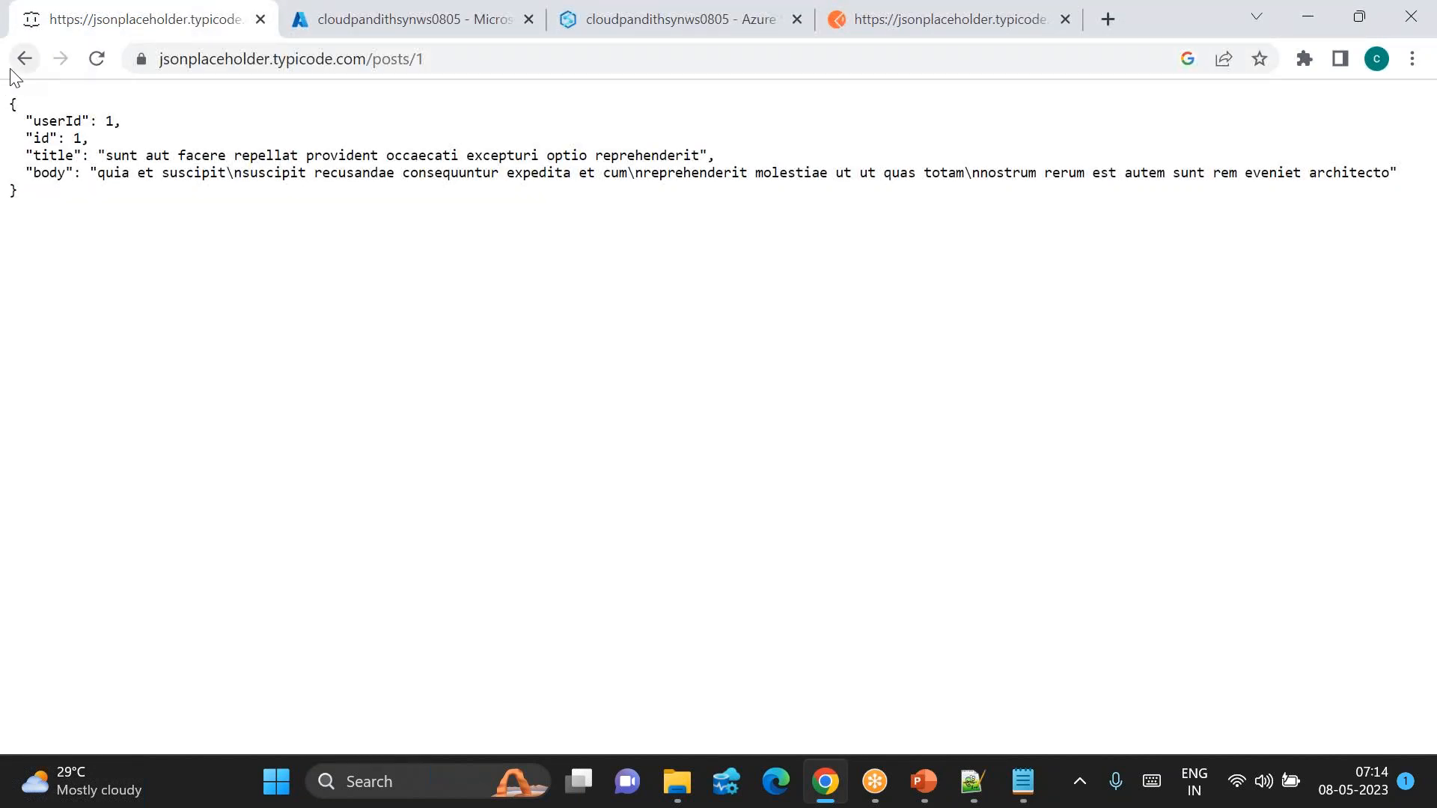
click(448, 58)
key(End)
key(BackSpace)
key(BackSpace)
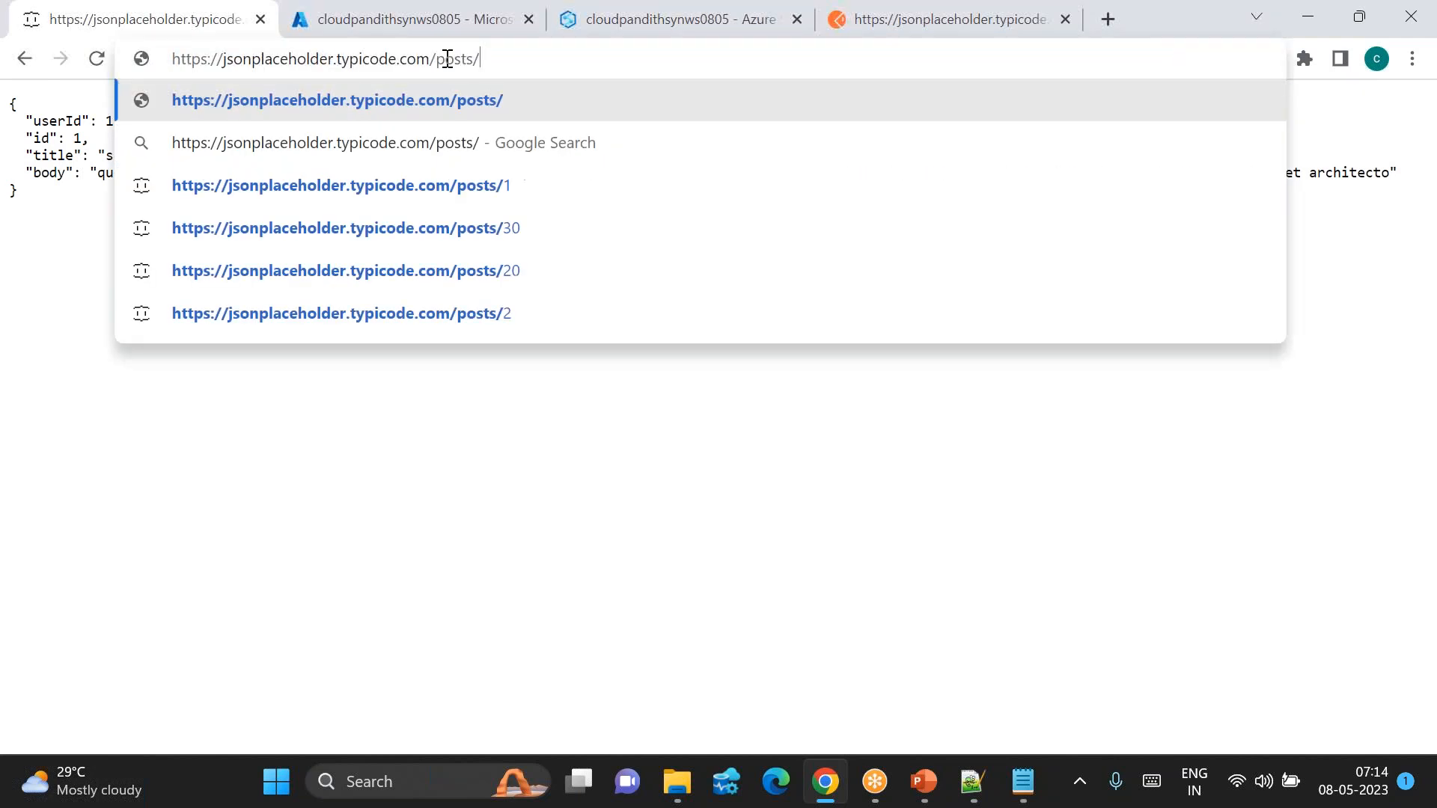
key(Return)
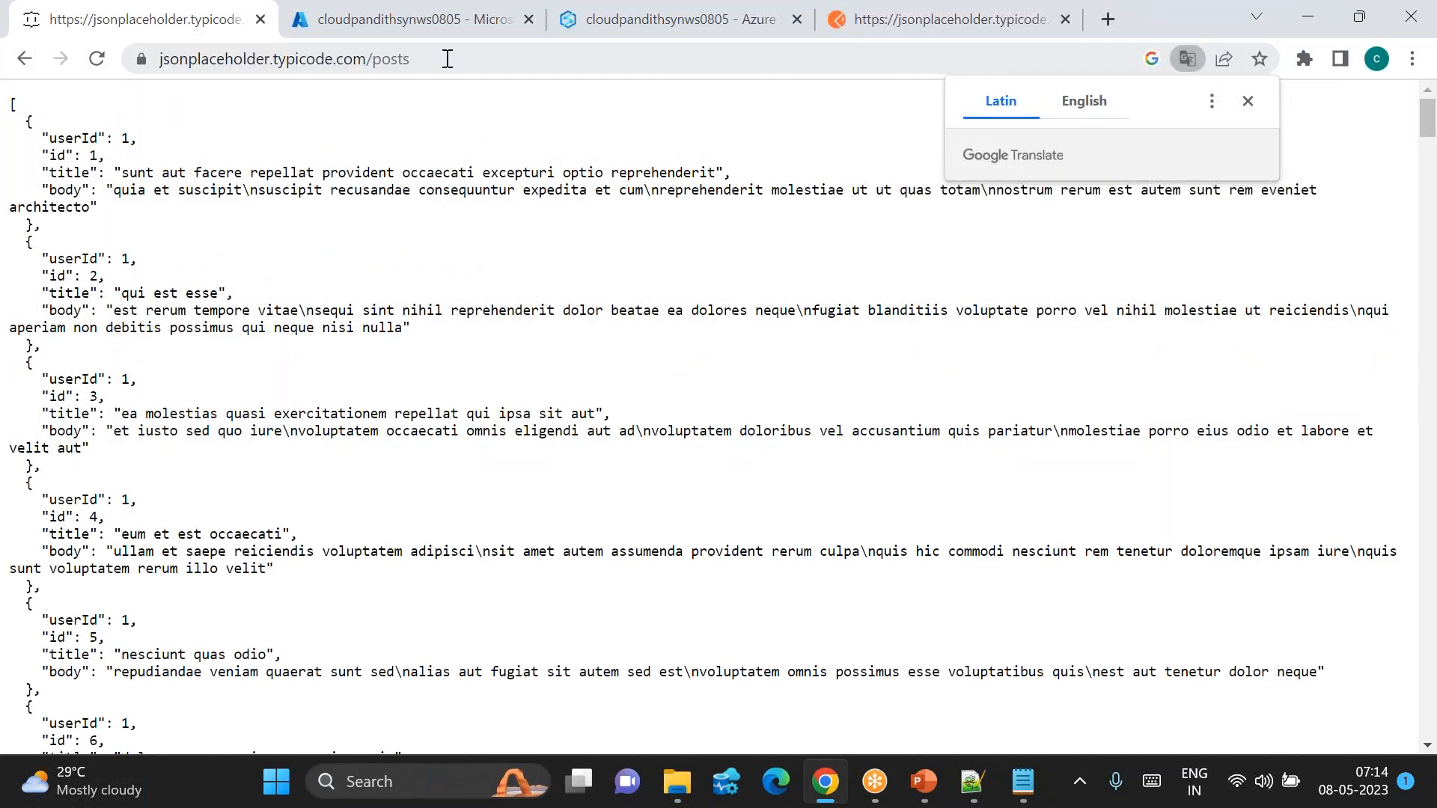
click(447, 58)
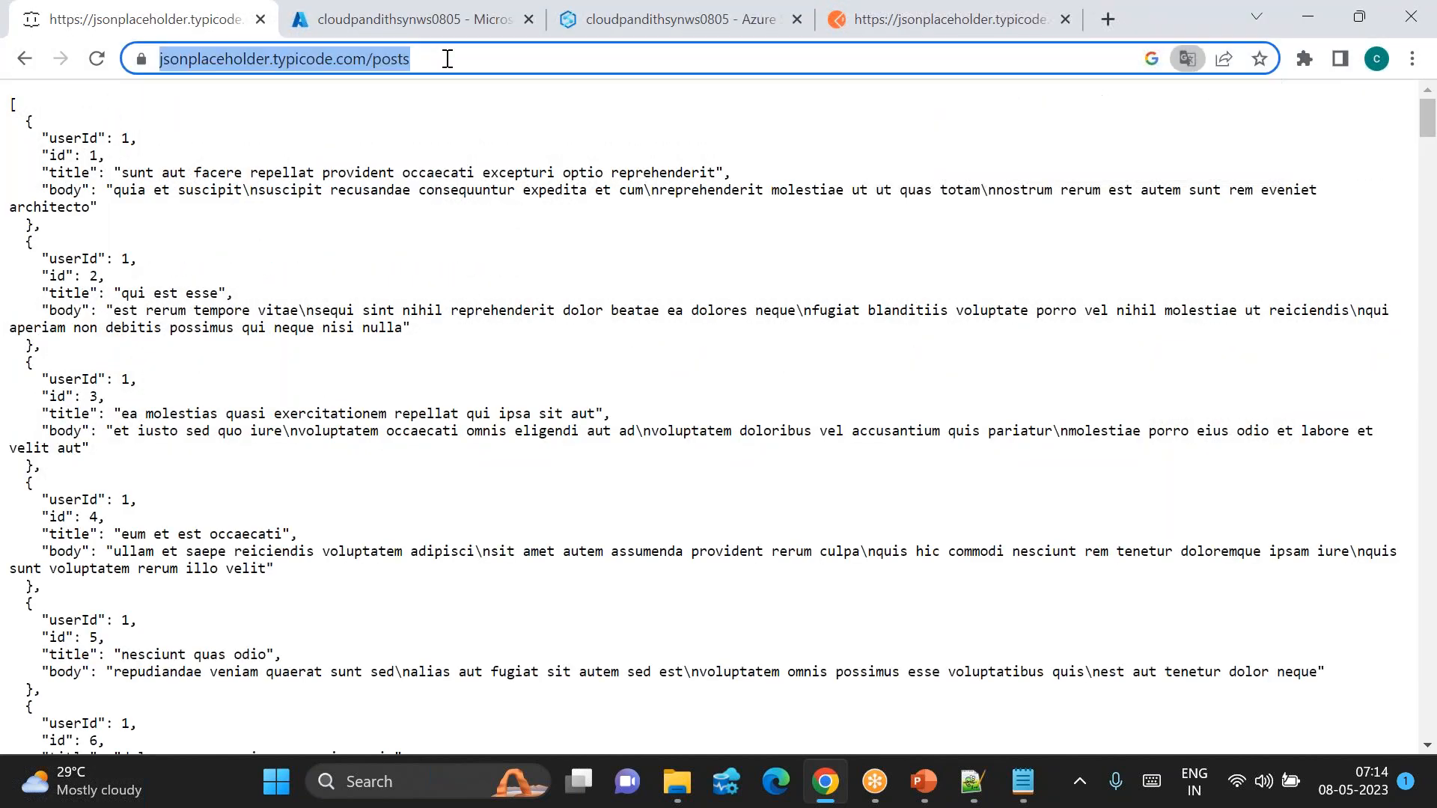
right_click(163, 12)
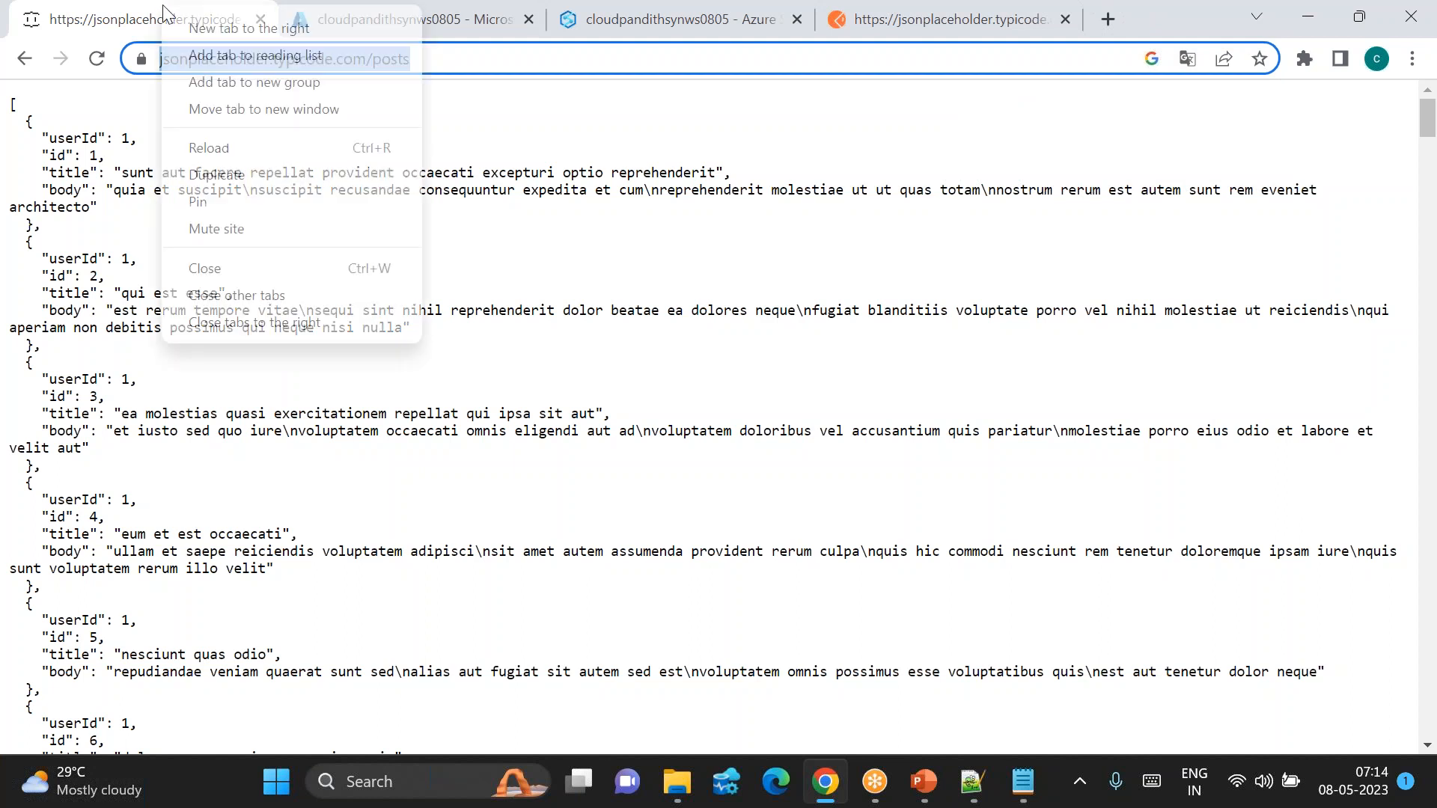
click(219, 174)
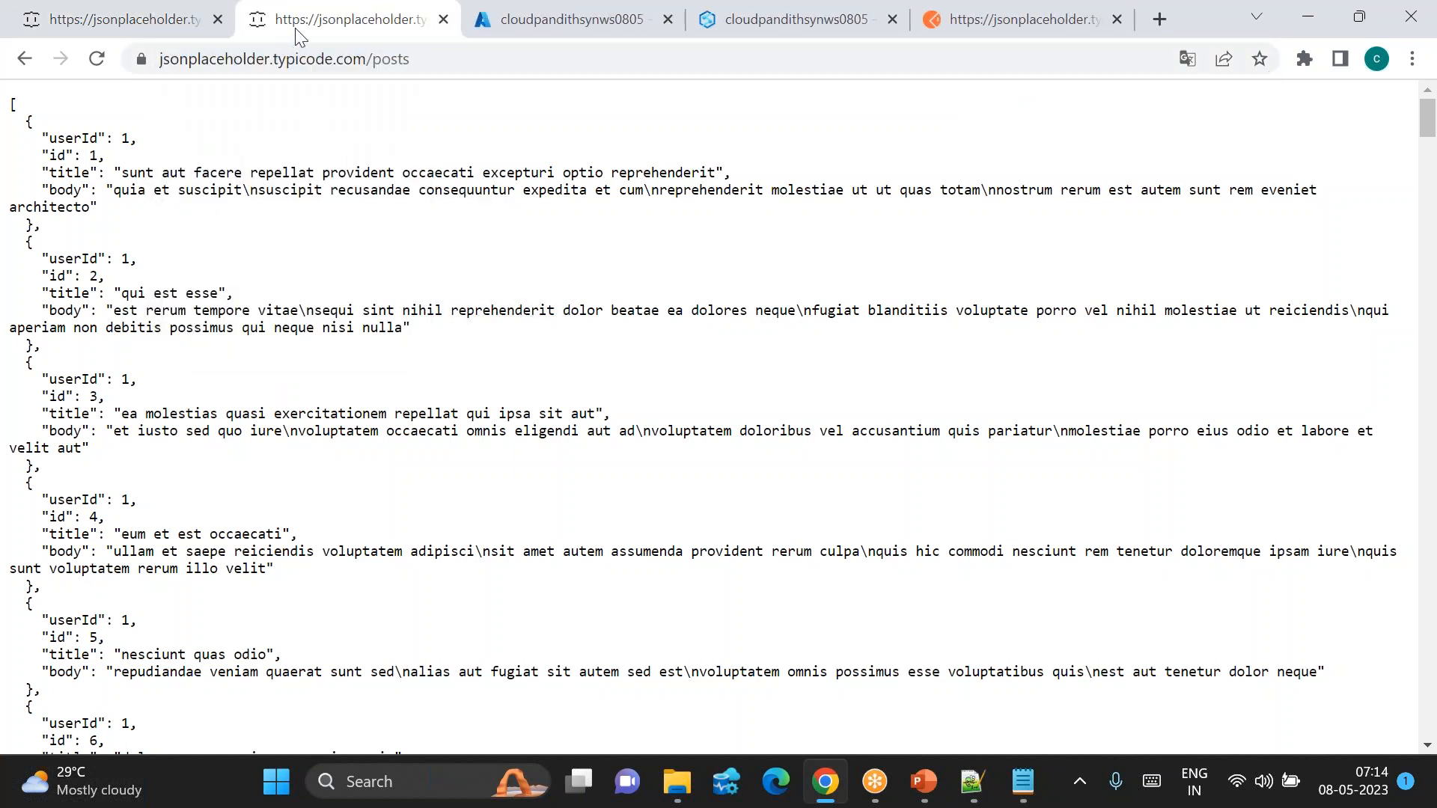
Step: Go back through the first tab's history to the JSONPlaceholder home page
click(191, 22)
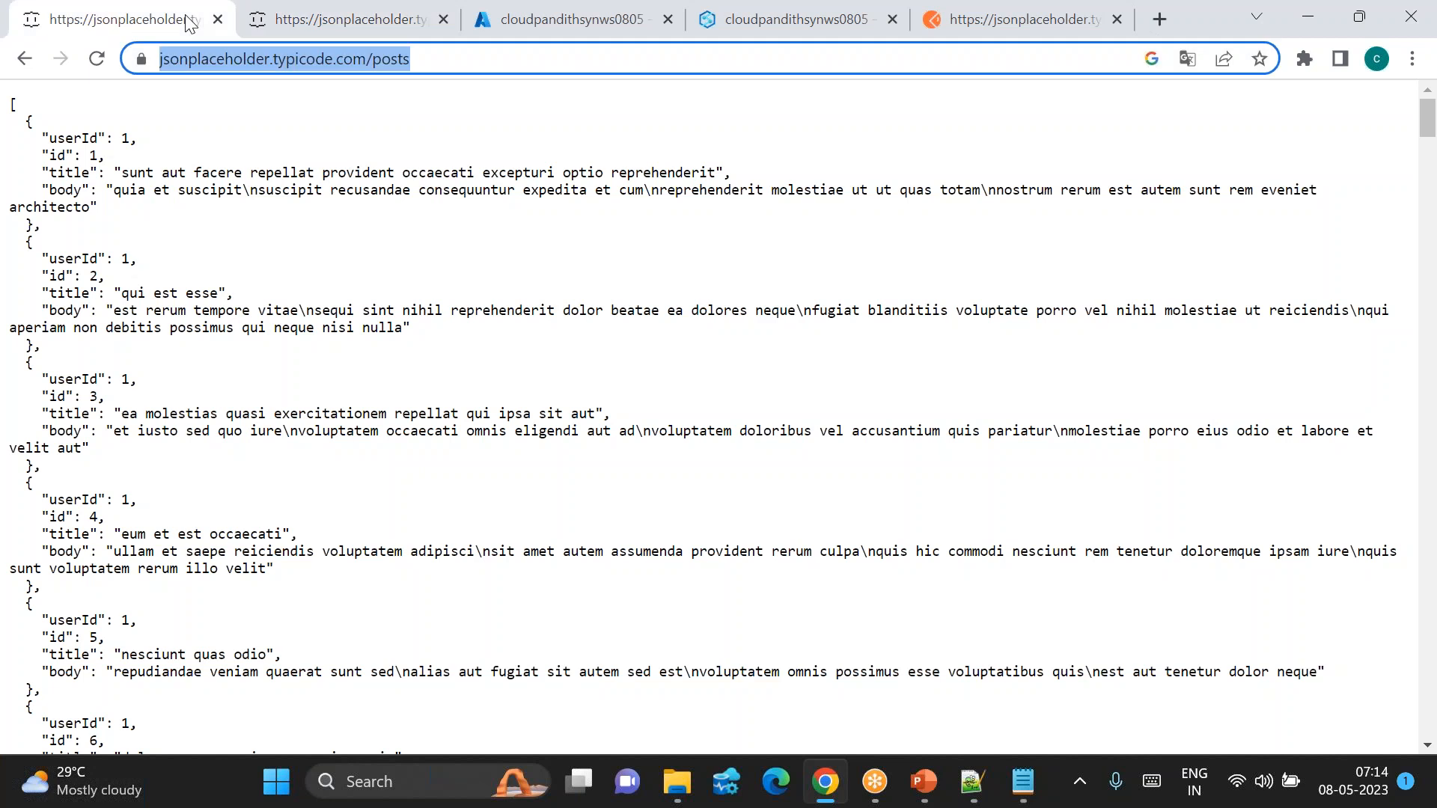
click(26, 66)
click(25, 66)
click(26, 66)
click(25, 66)
click(26, 66)
click(25, 66)
click(25, 66)
click(26, 65)
click(25, 66)
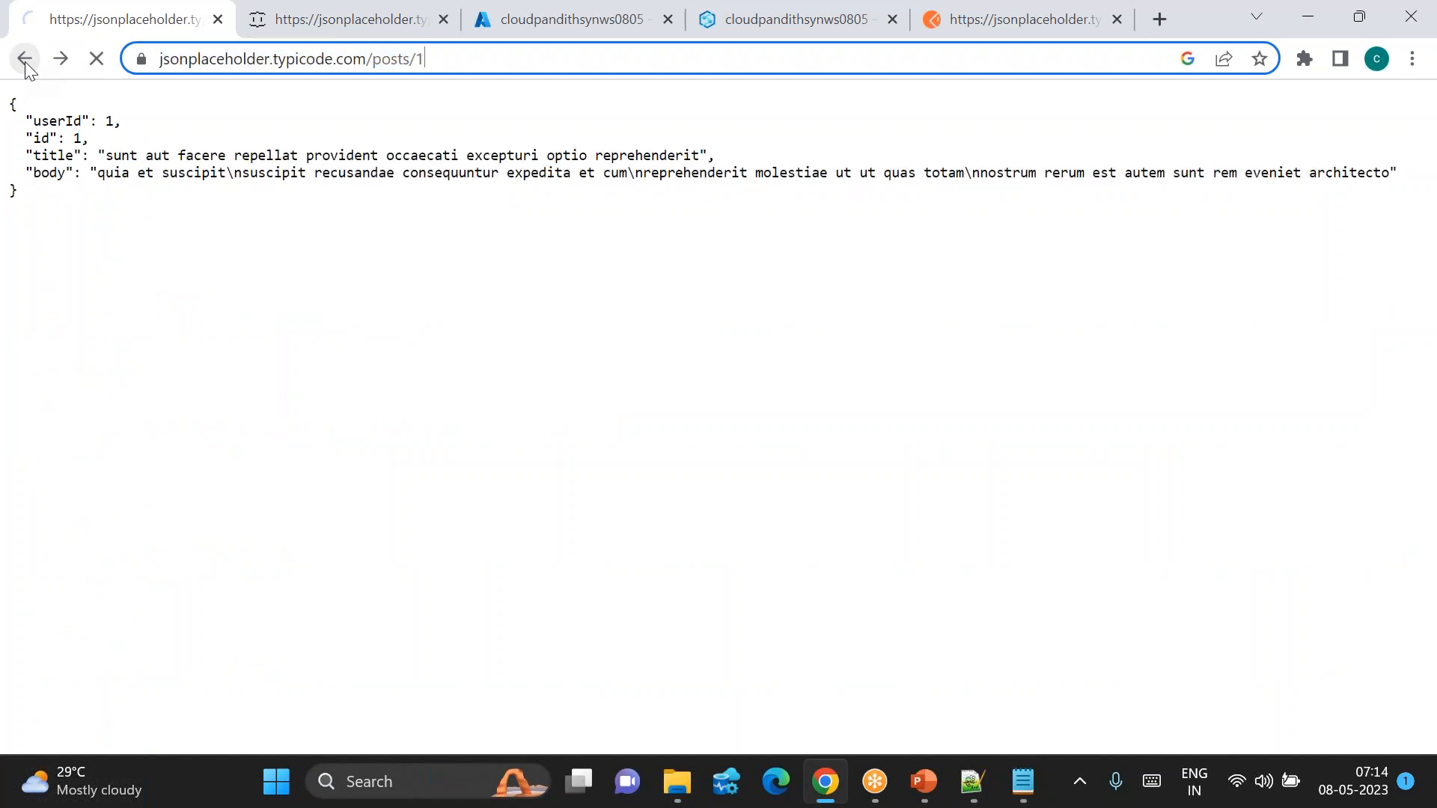
click(25, 66)
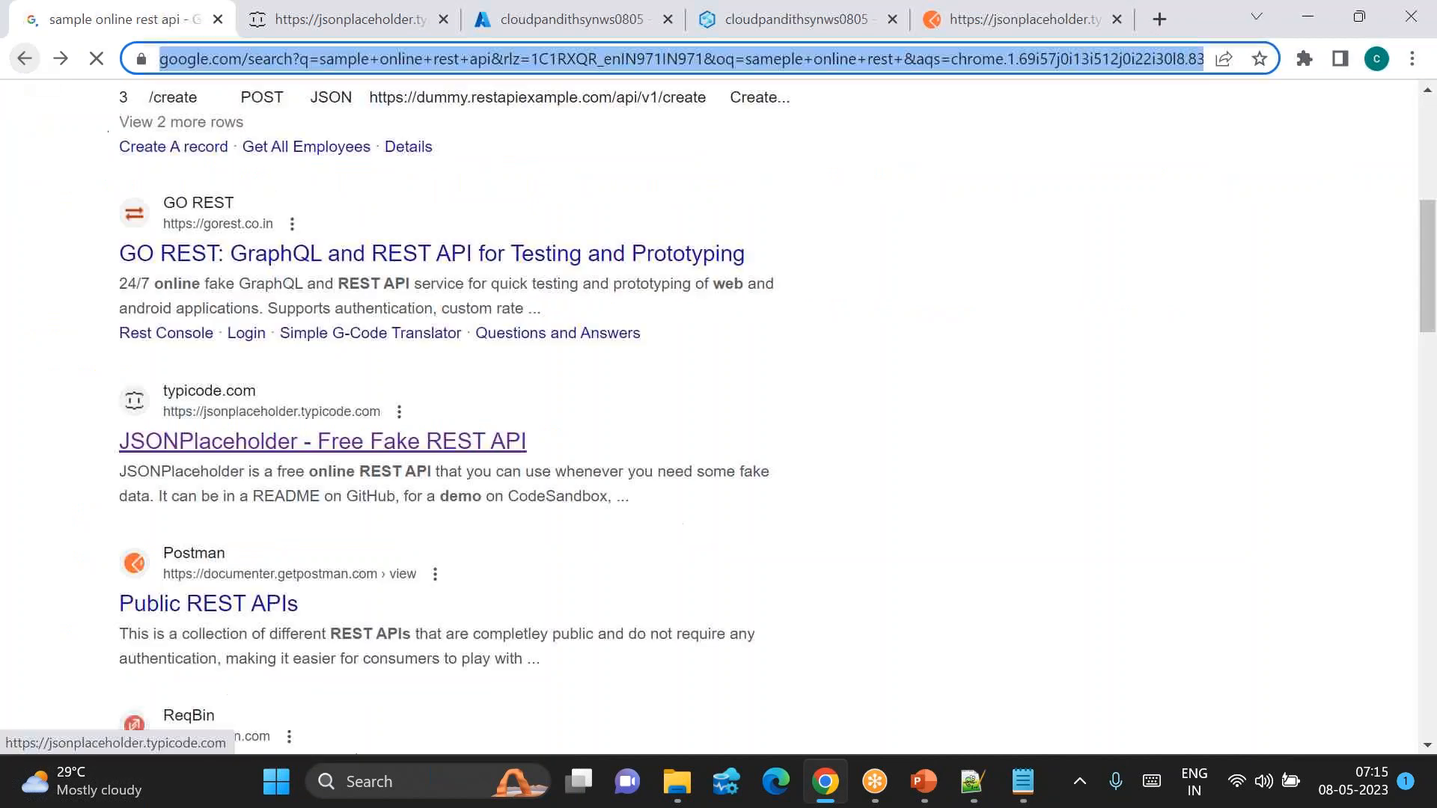
click(258, 443)
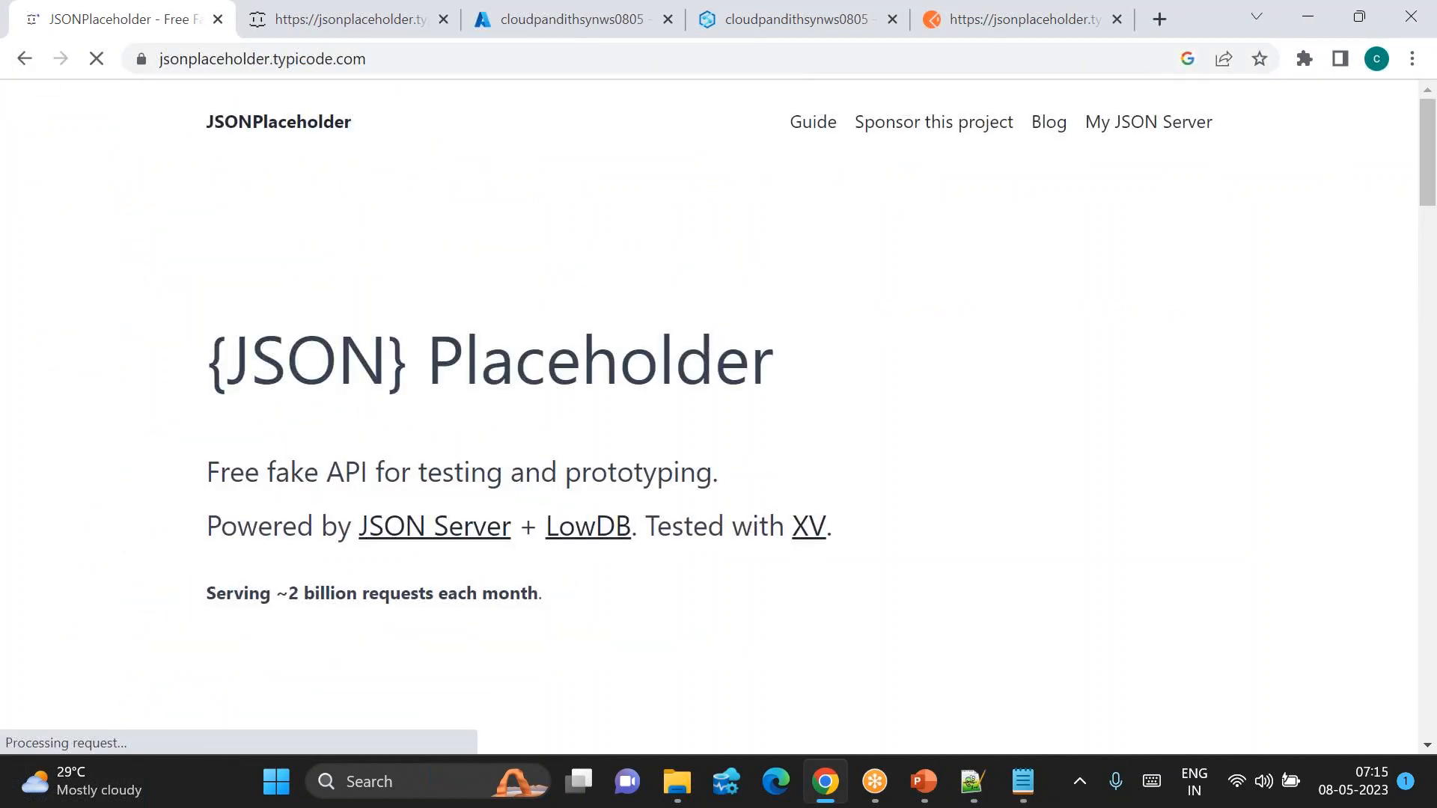
Step: View the /comments resource from the home page's Resources list, then return to the /posts tab
scroll(719, 412, down, 2)
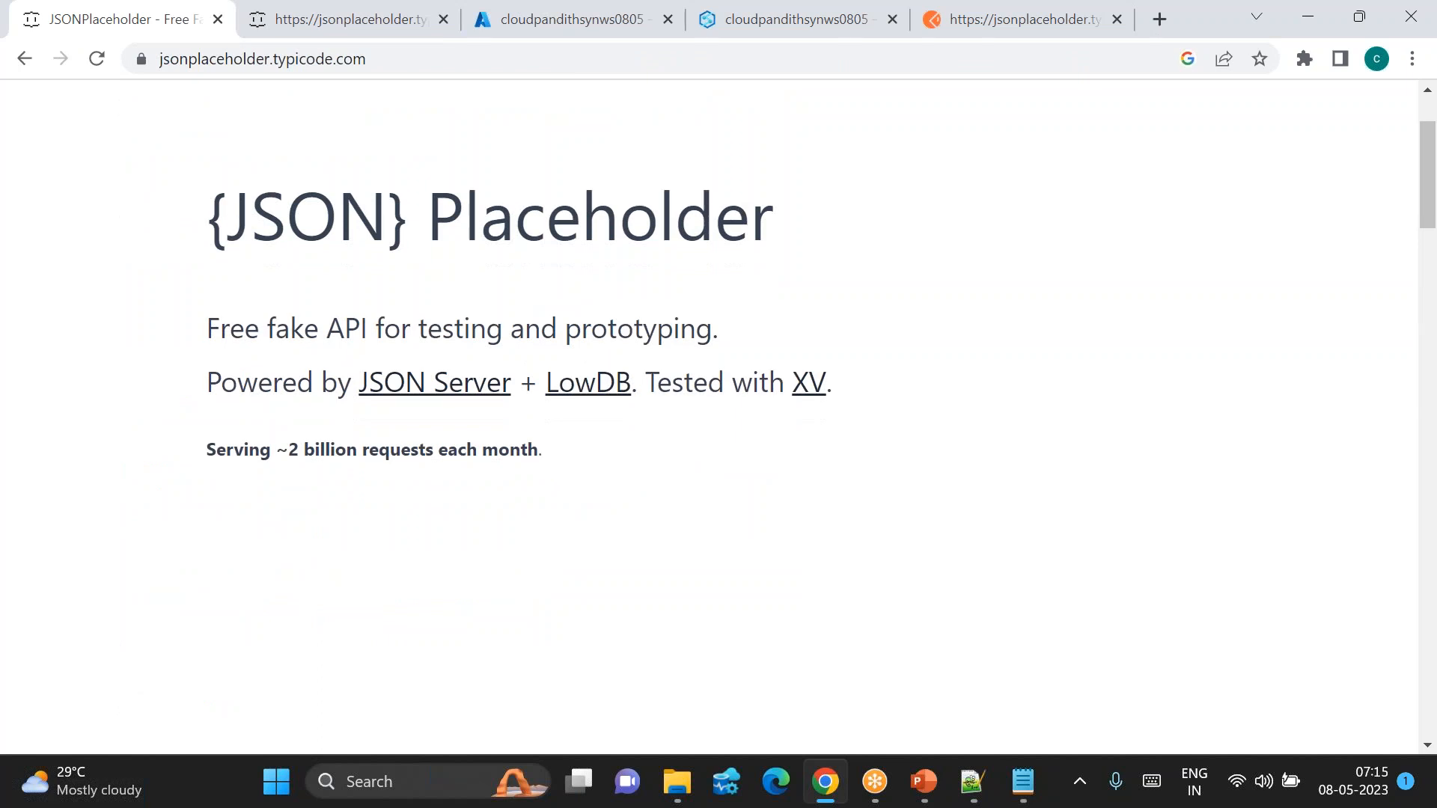
scroll(168, 536, down, 5)
scroll(168, 536, down, 13)
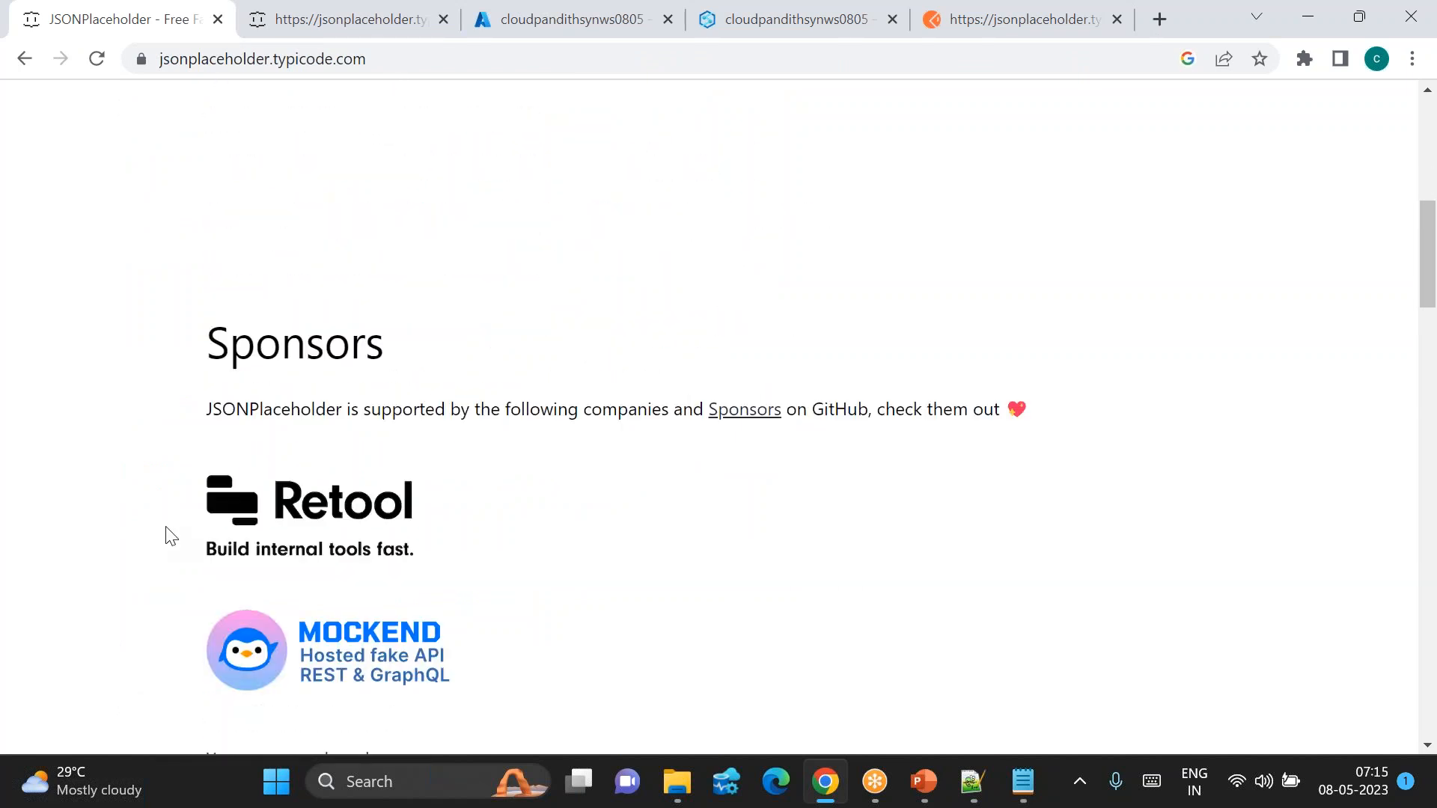
scroll(168, 536, down, 8)
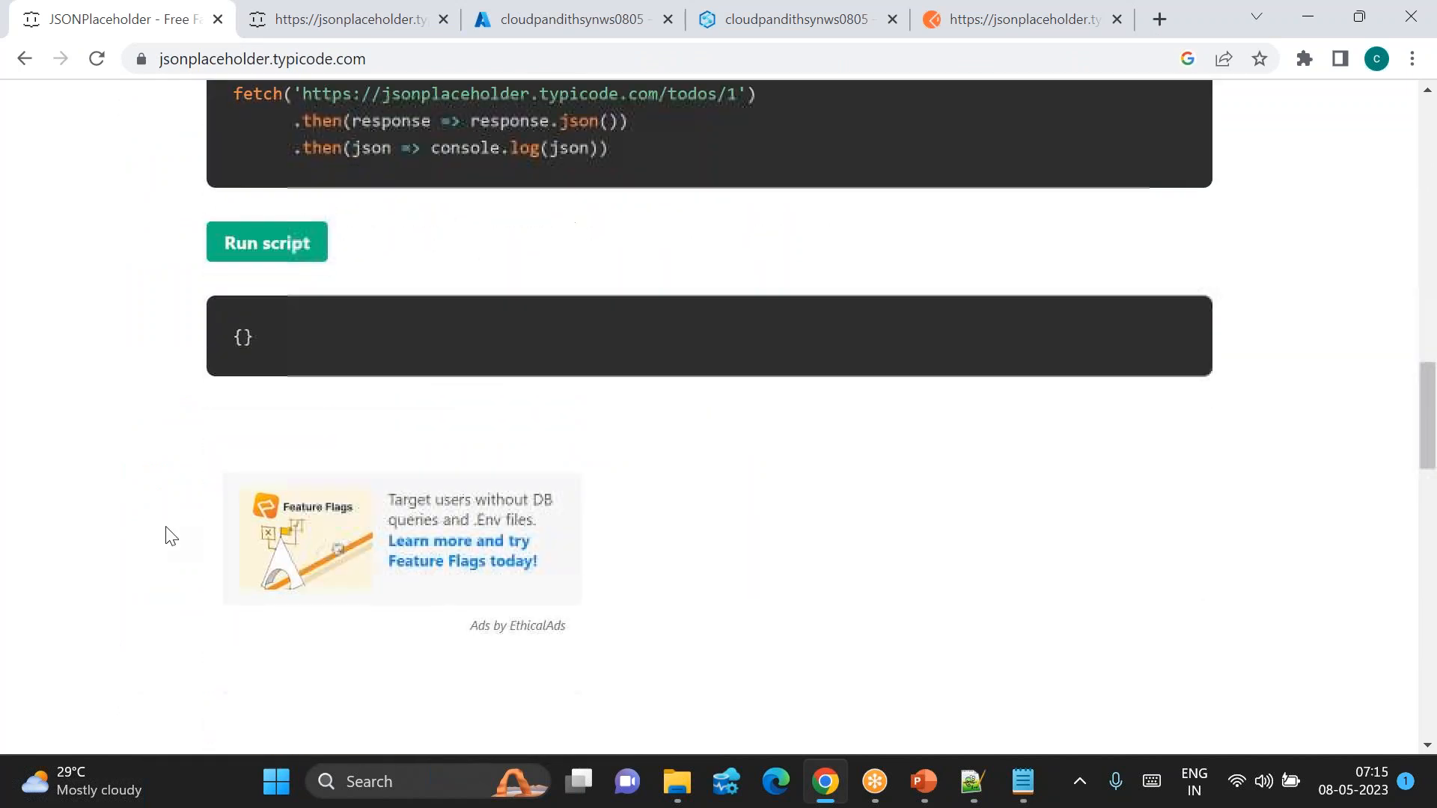
scroll(171, 536, down, 2)
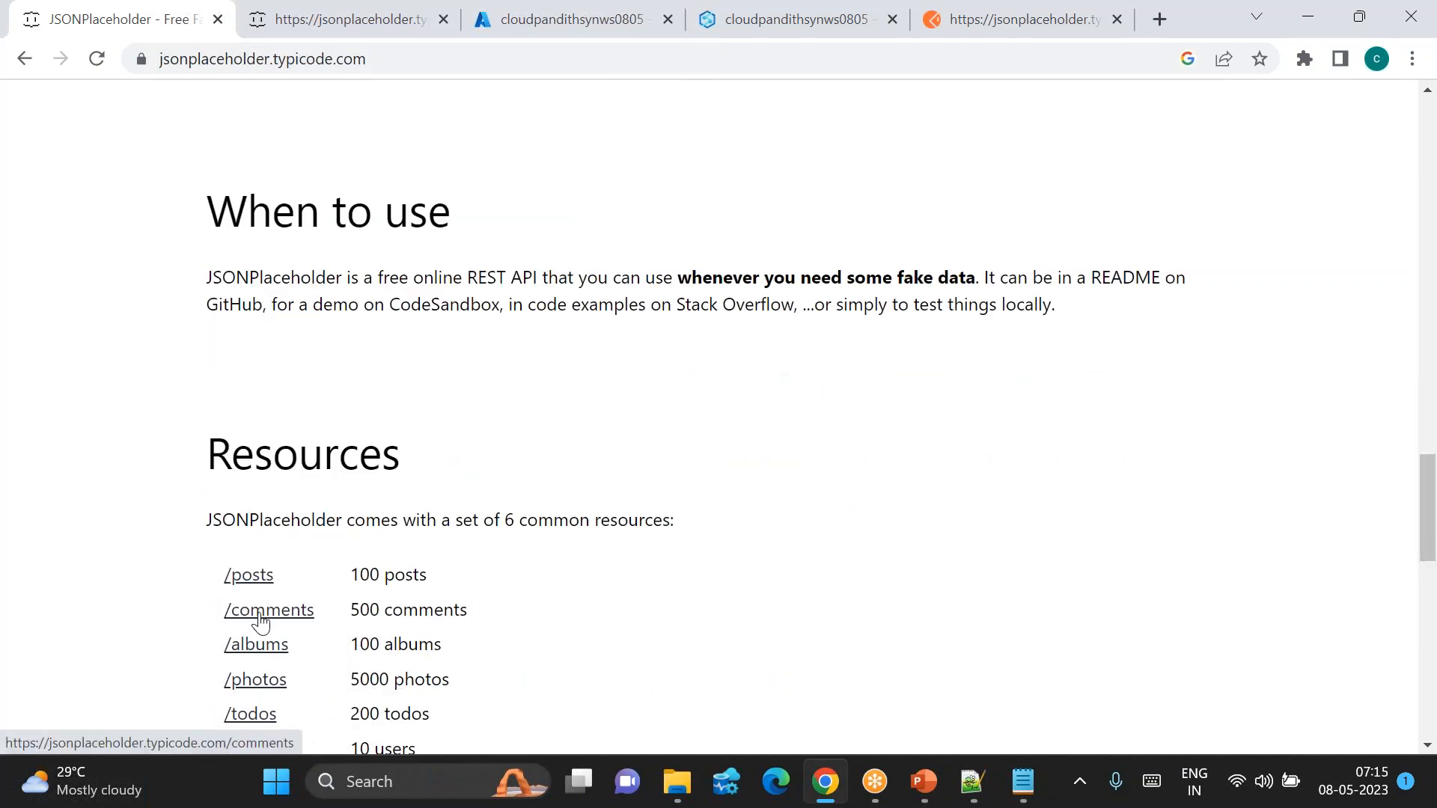
click(259, 622)
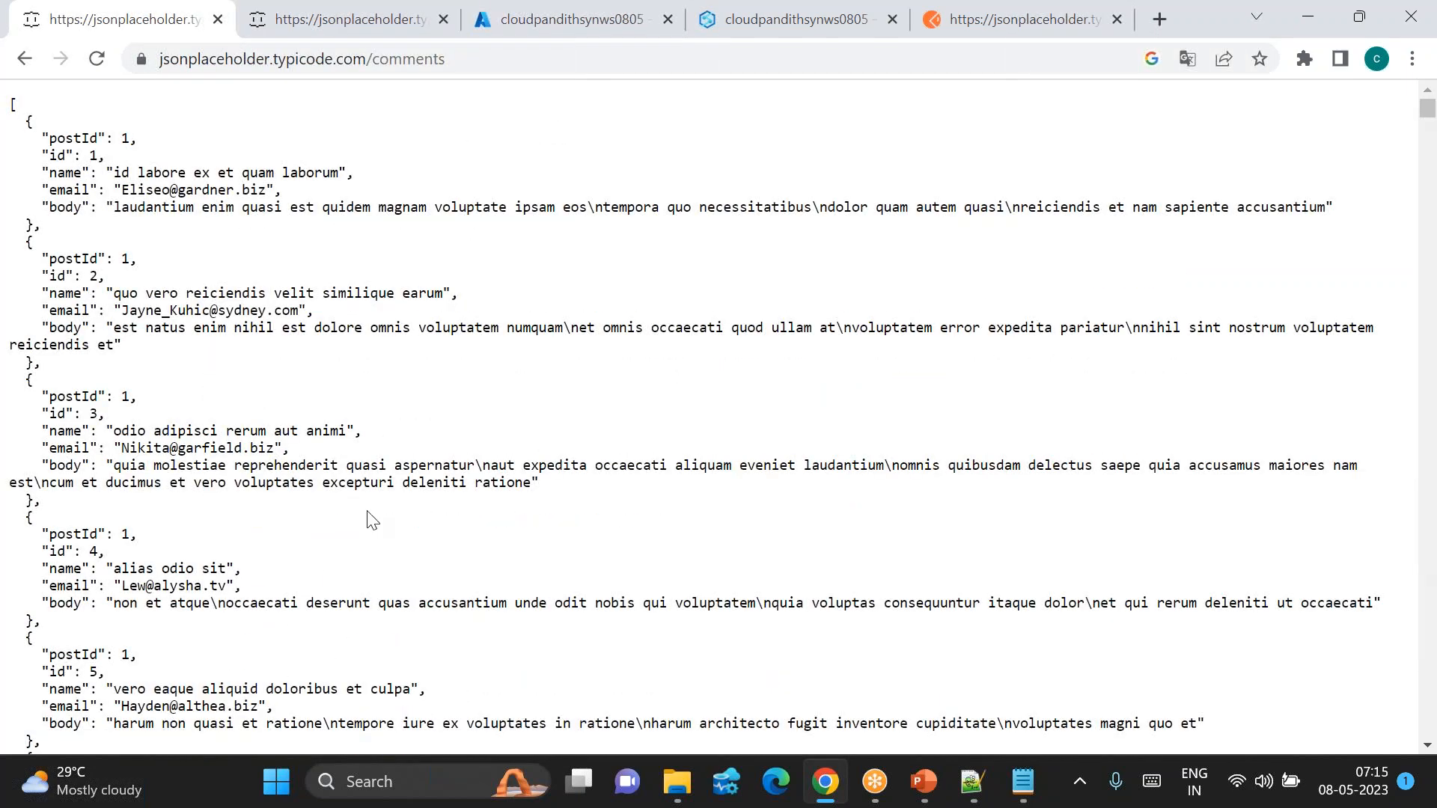
click(338, 32)
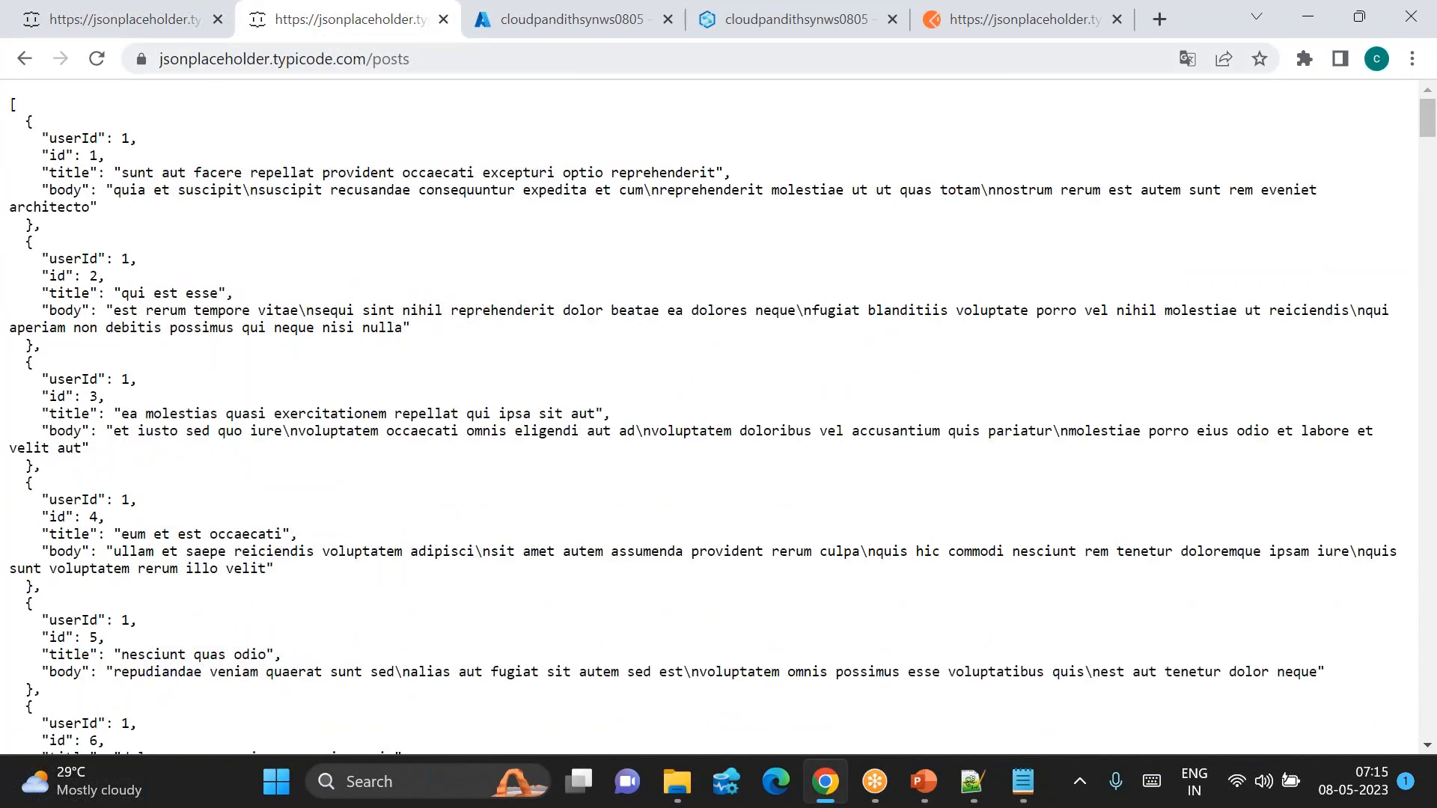
click(75, 24)
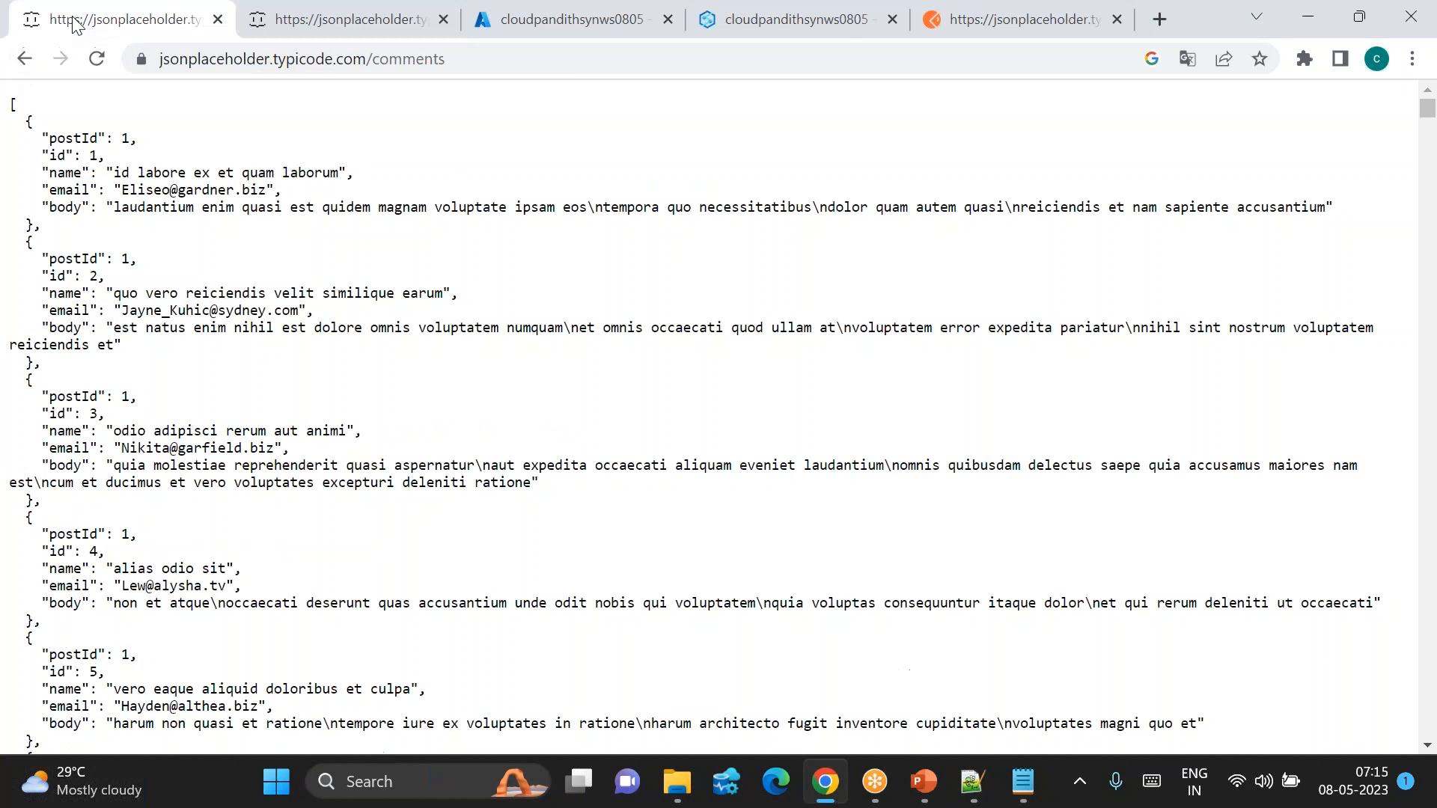
click(24, 60)
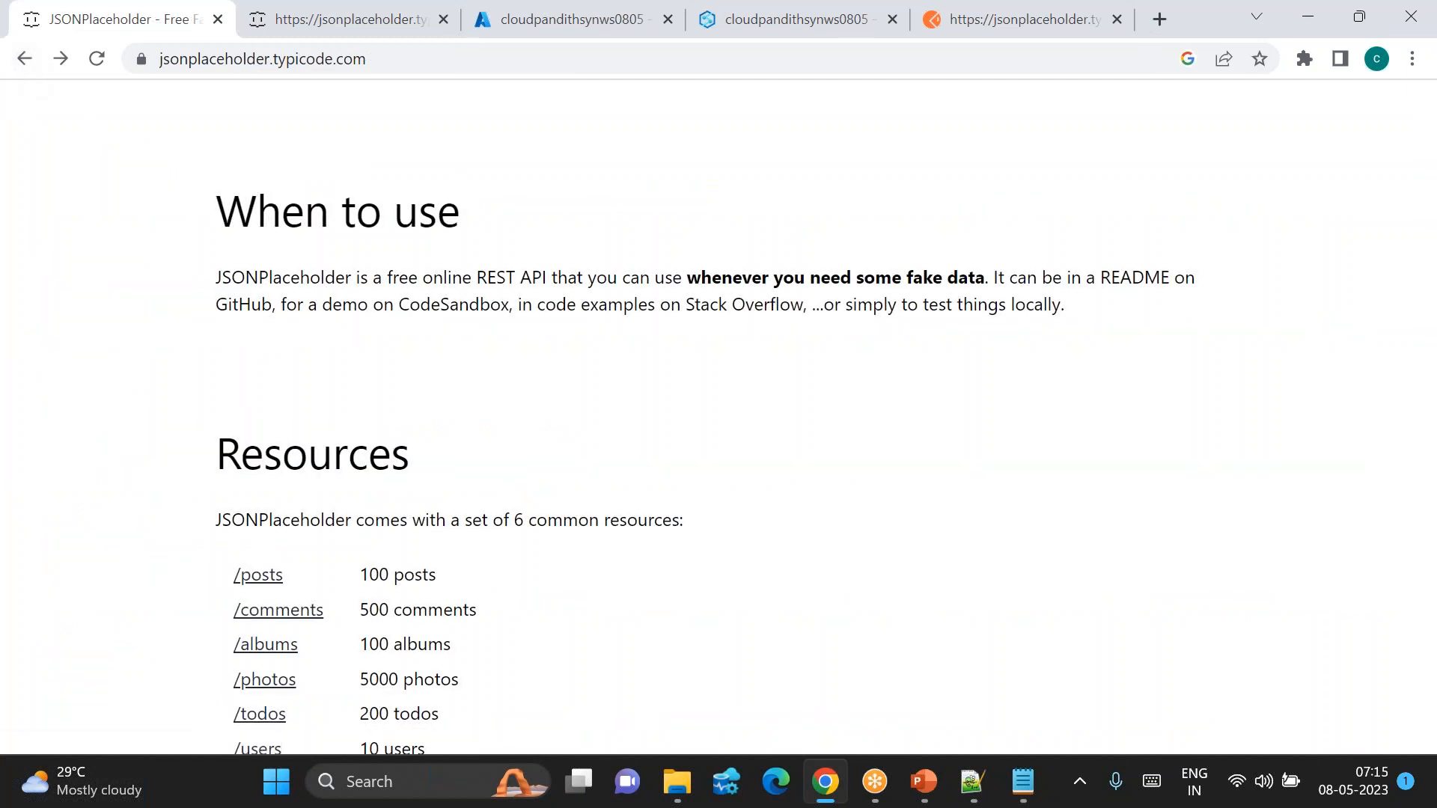
scroll(283, 596, down, 1)
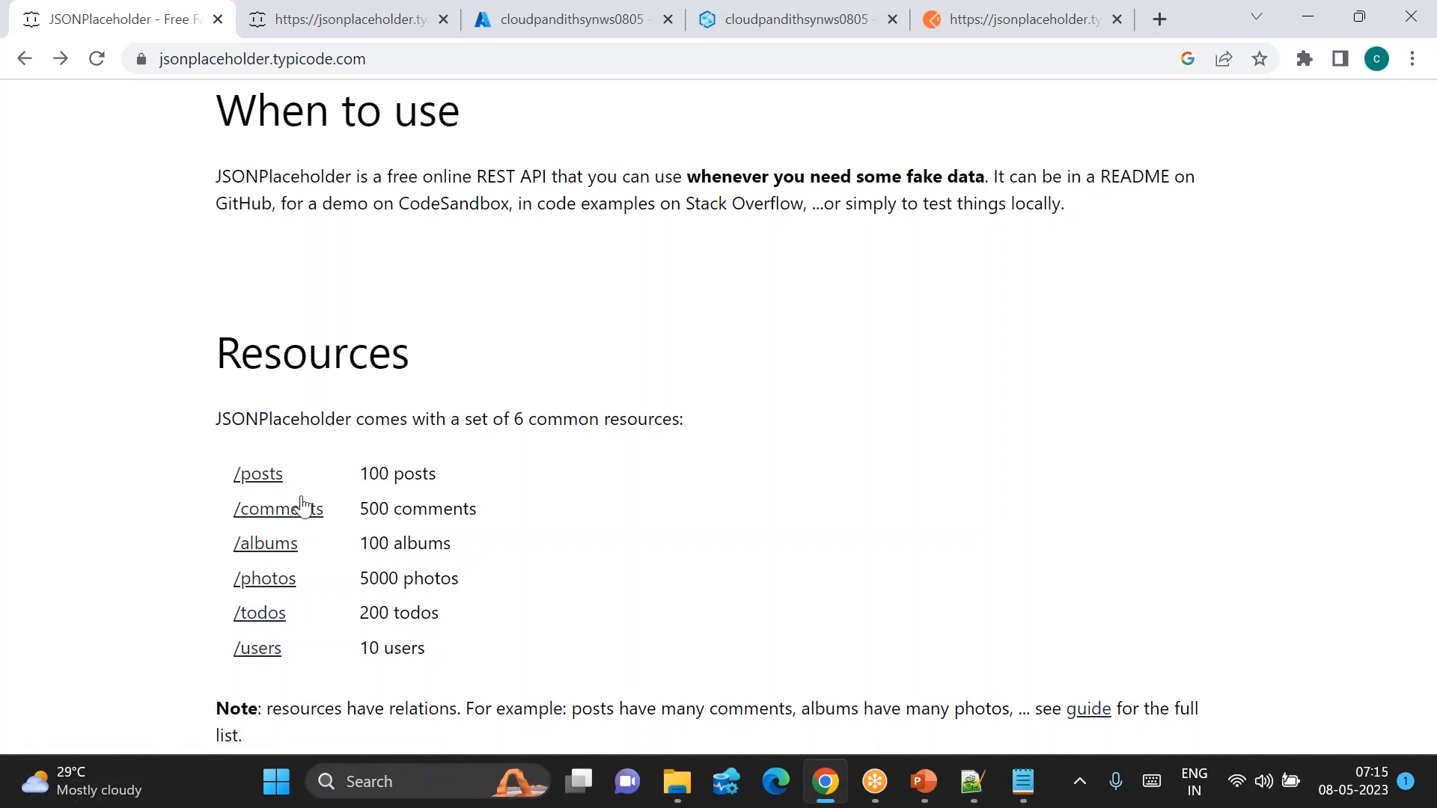
click(337, 20)
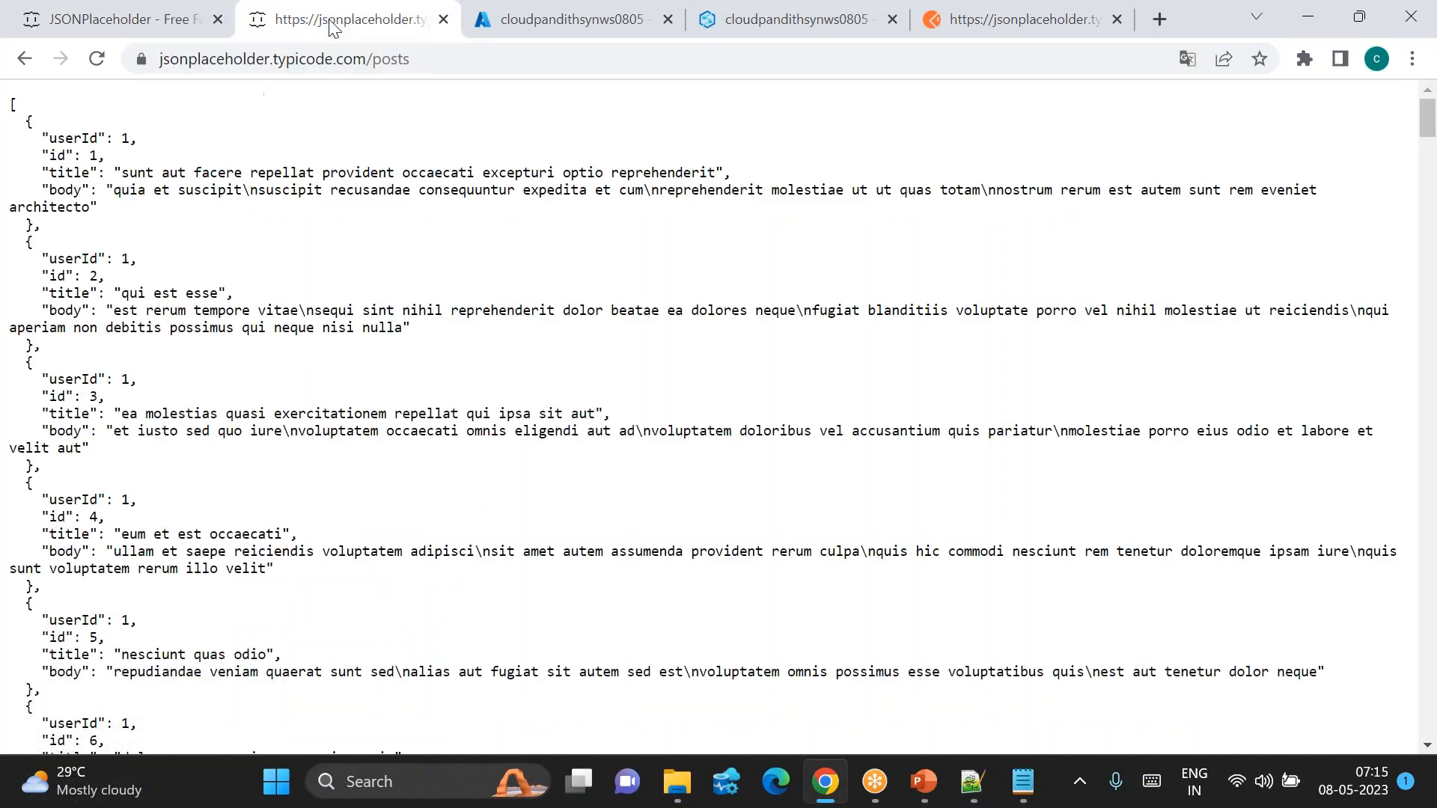
Step: Add the /posts and /comments URLs as new lines in the Notepad++ note new 130
click(285, 58)
key(ctrl+c)
mouse_move(971, 781)
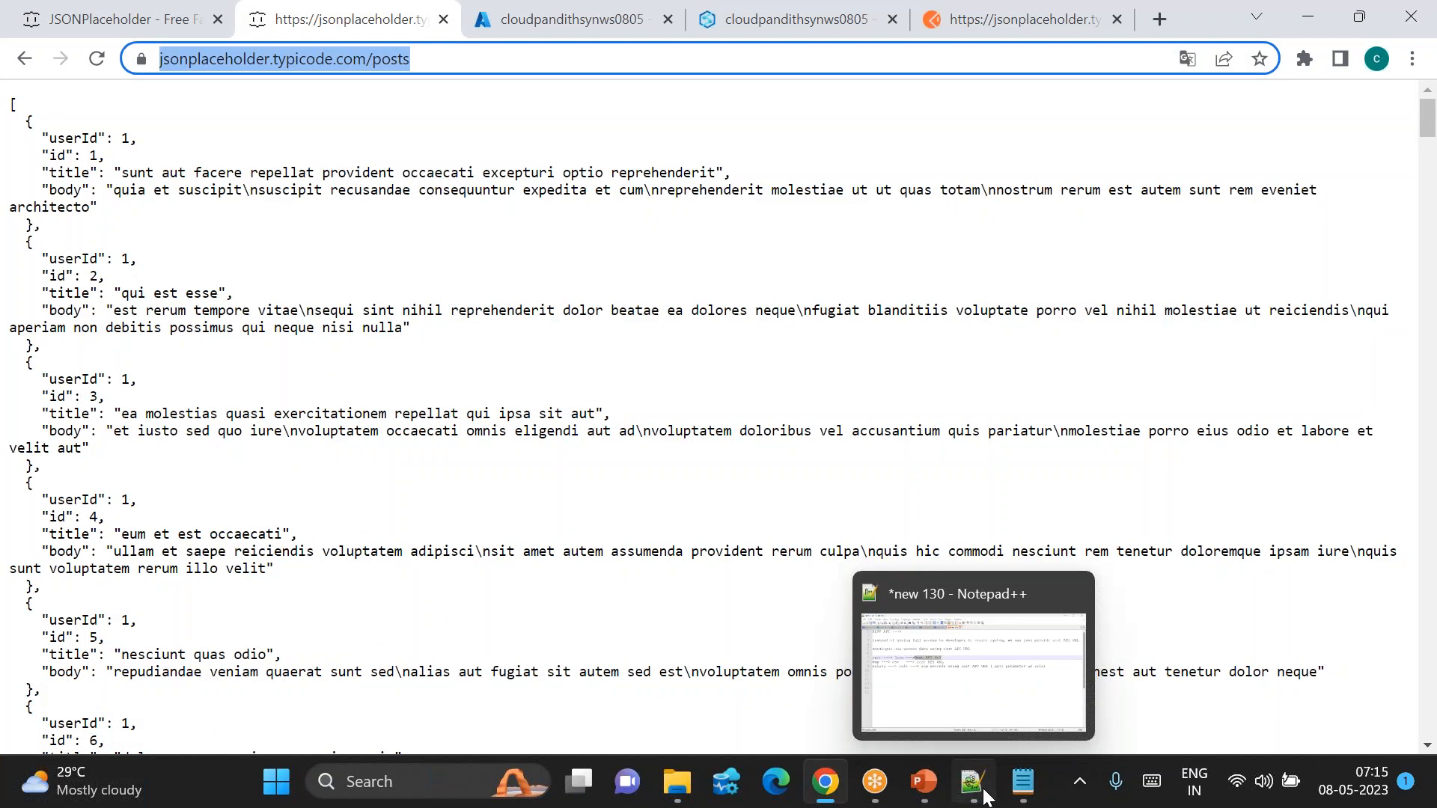
click(965, 658)
click(520, 386)
key(Return)
key(Return)
key(ctrl+v)
key(Return)
key(alt+Tab)
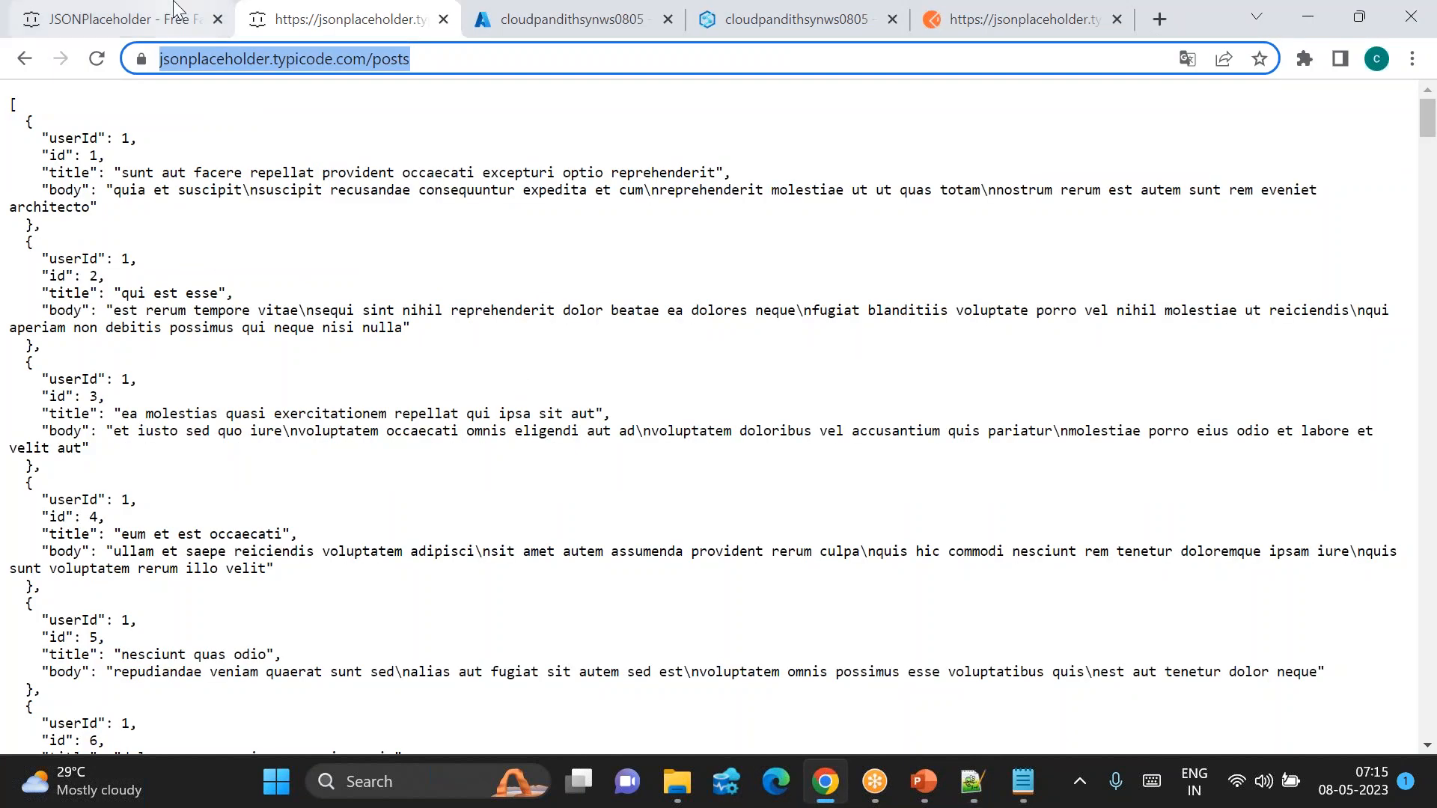
click(189, 18)
right_click(287, 518)
click(365, 332)
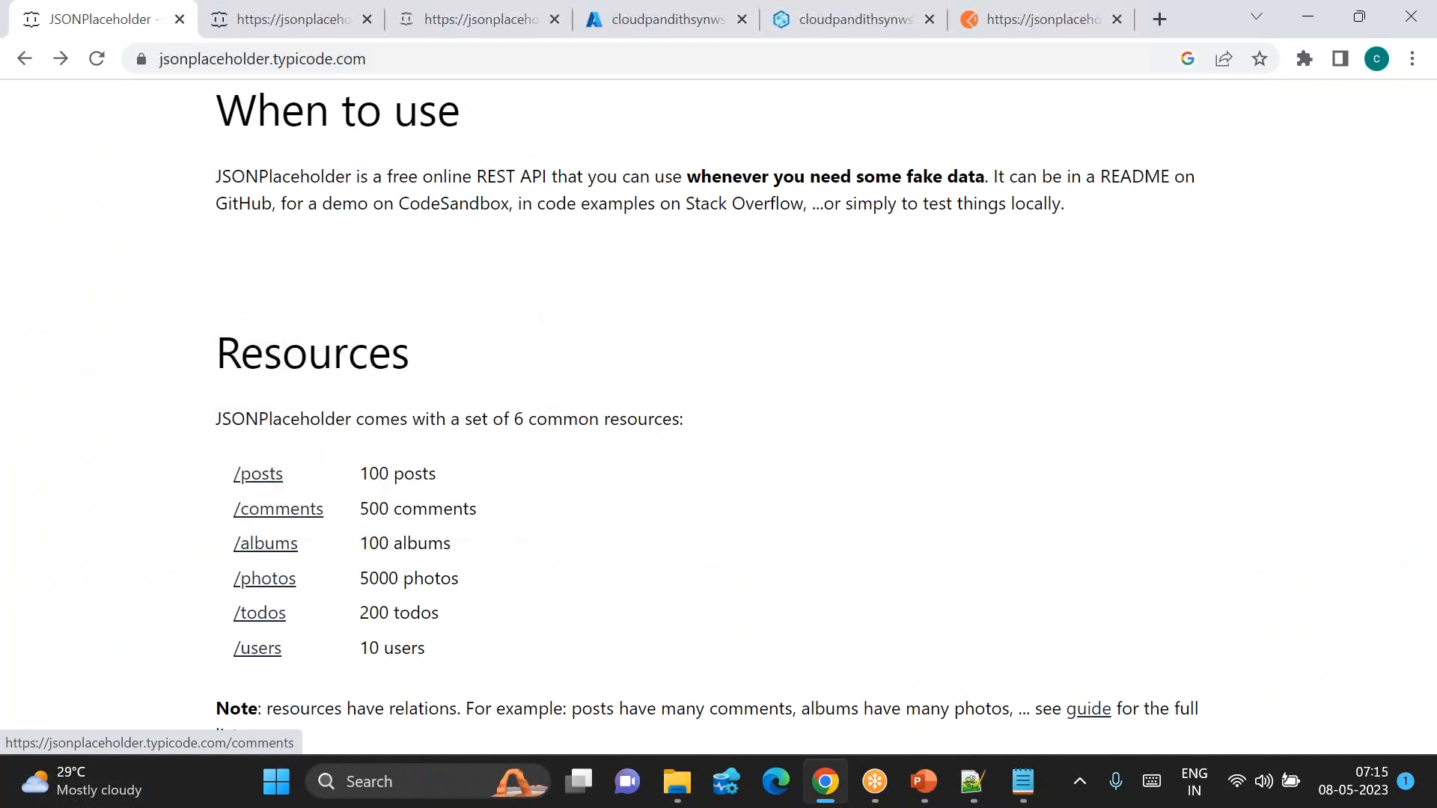
click(407, 31)
click(395, 59)
key(ctrl+c)
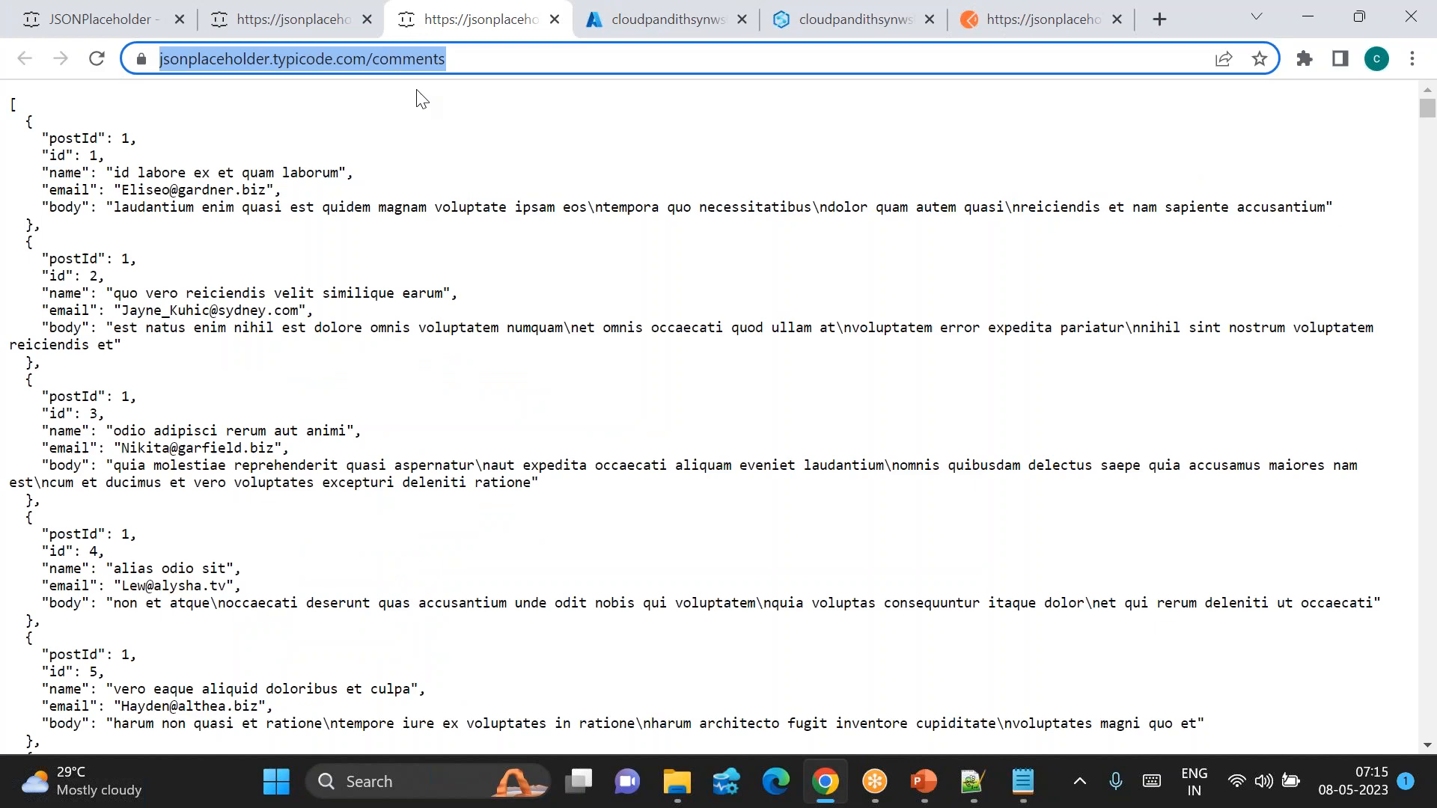
click(965, 795)
key(ctrl+v)
key(Return)
key(alt+Tab)
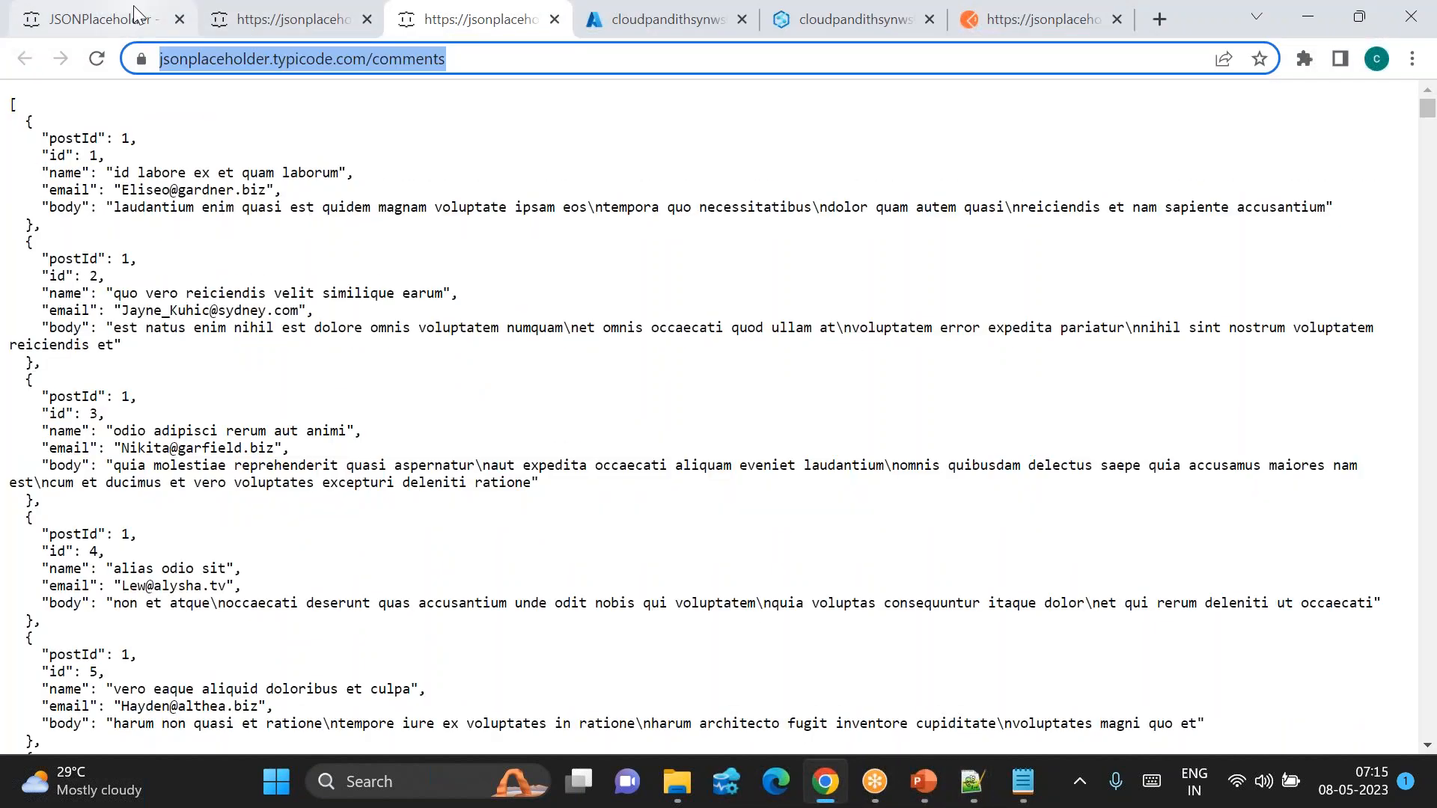
Step: Add the /albums and /photos URLs on lines 15 and 16 of the notes
click(134, 11)
click(270, 544)
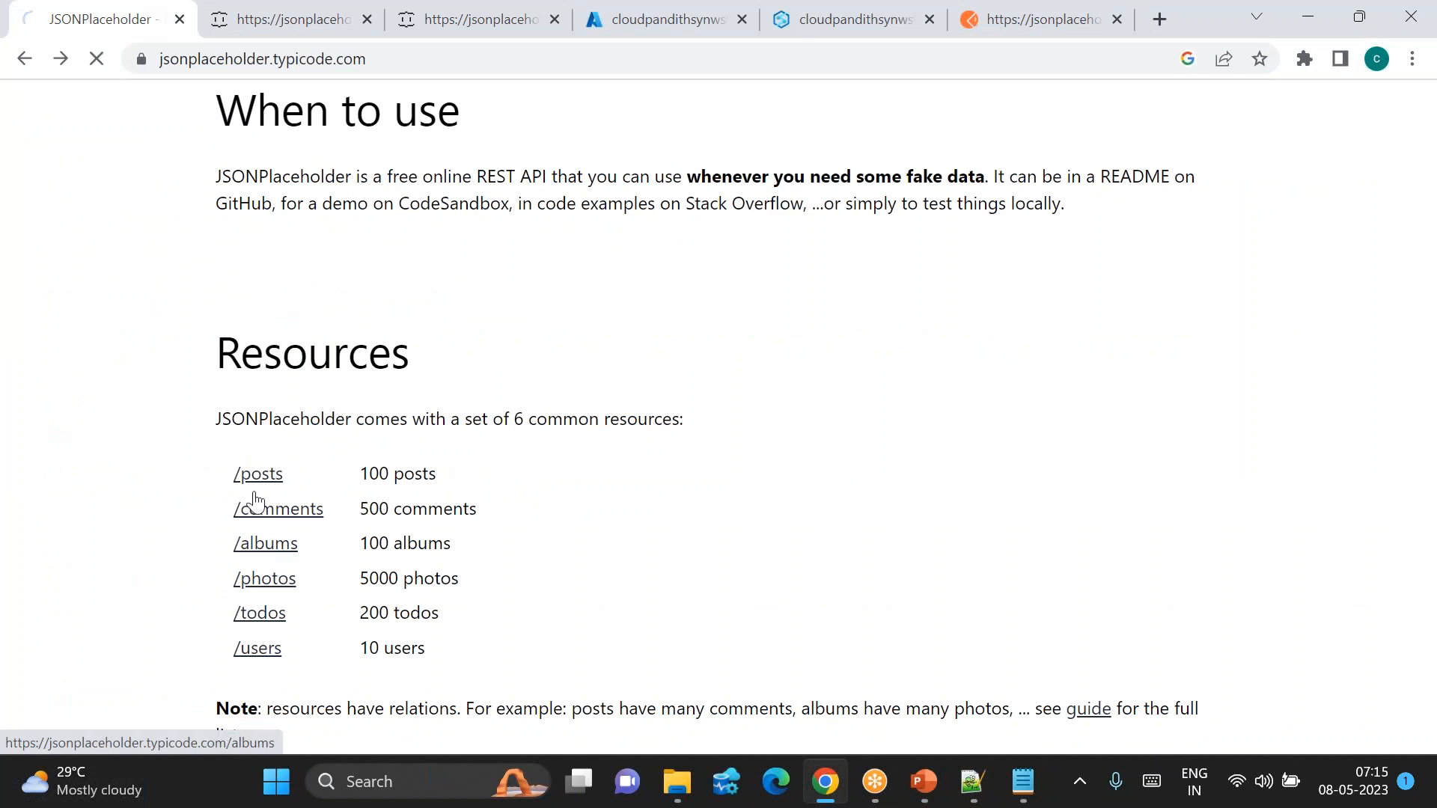
click(437, 60)
key(ctrl+c)
key(alt+Tab)
key(ctrl+v)
key(alt+Tab)
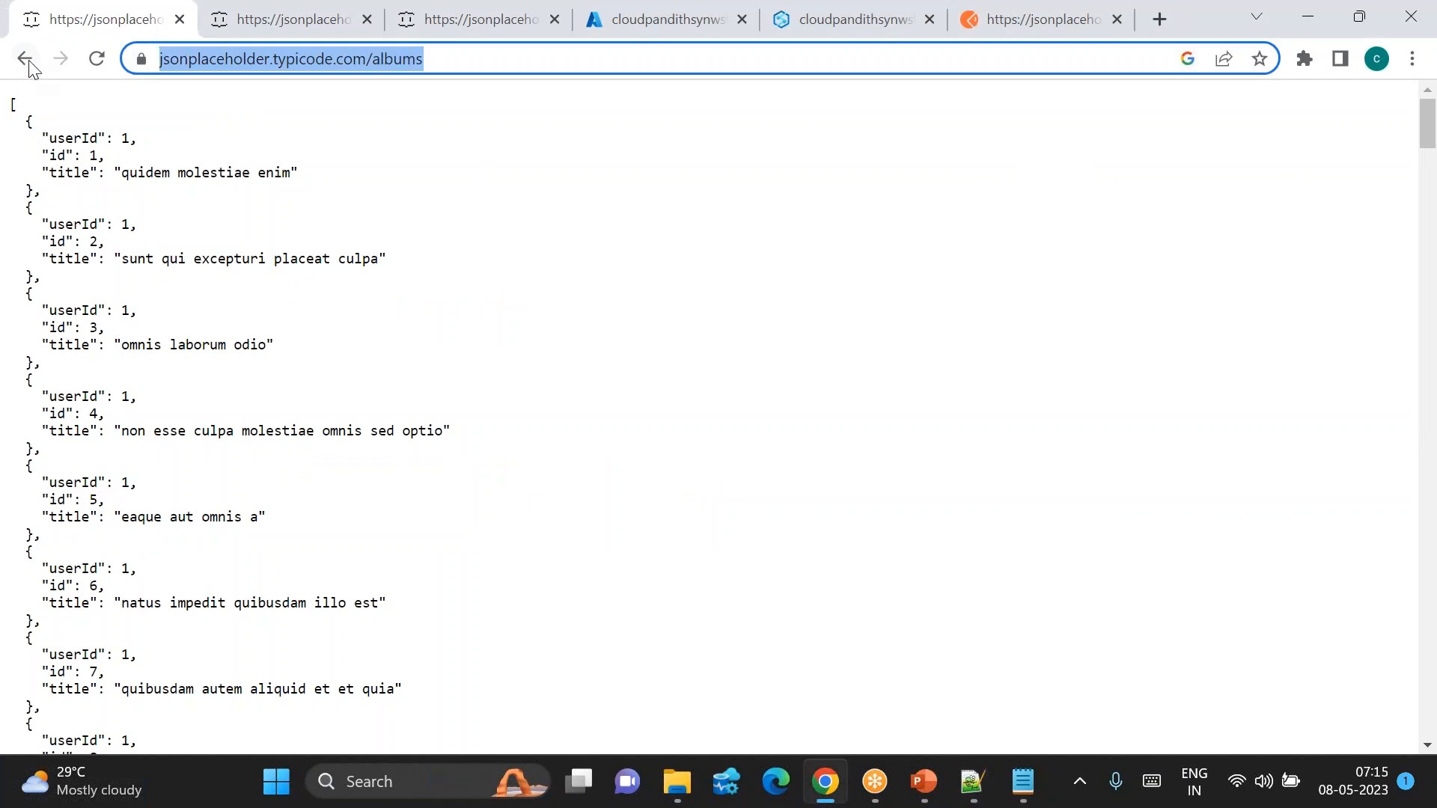
click(25, 59)
click(255, 578)
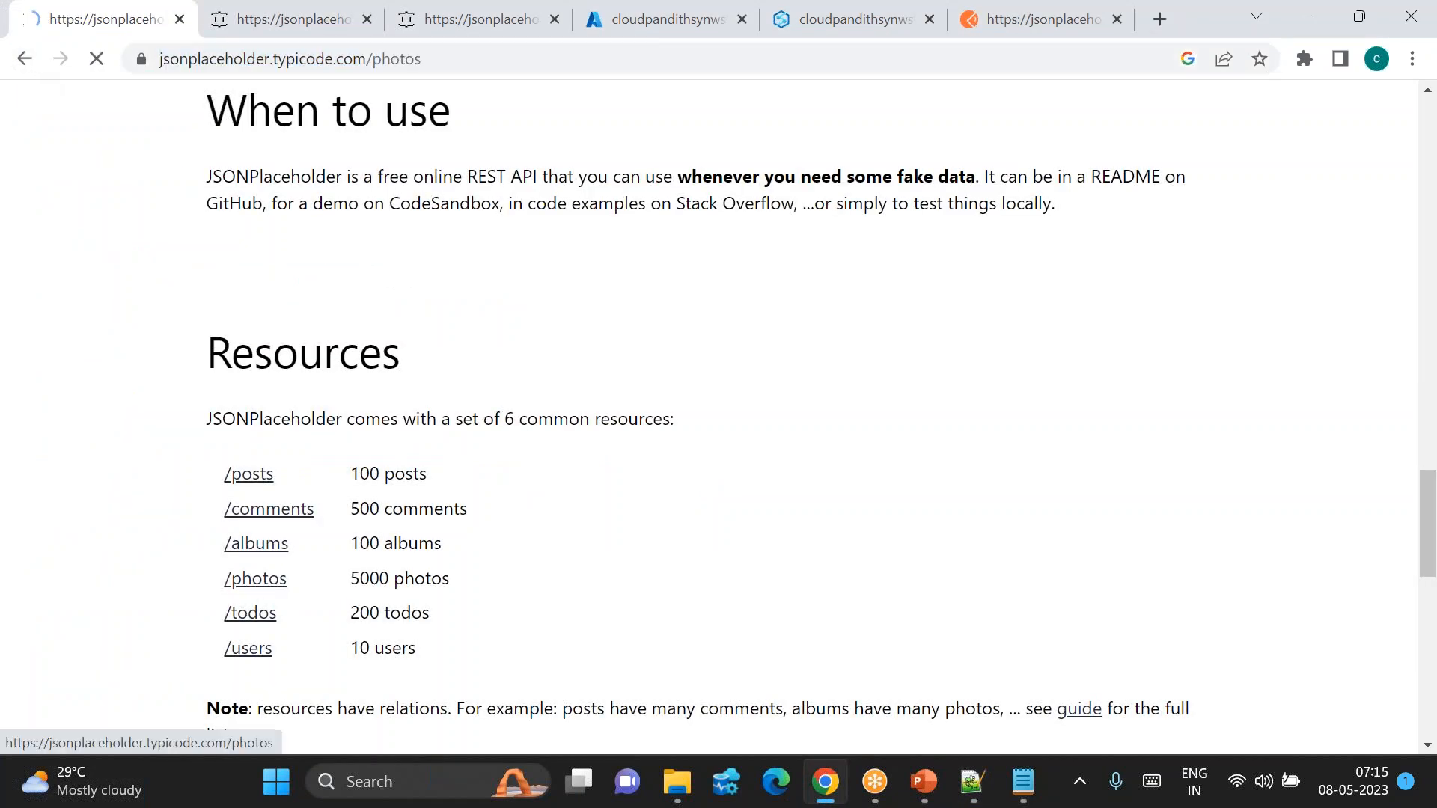
click(443, 59)
key(ctrl+c)
key(alt+Tab)
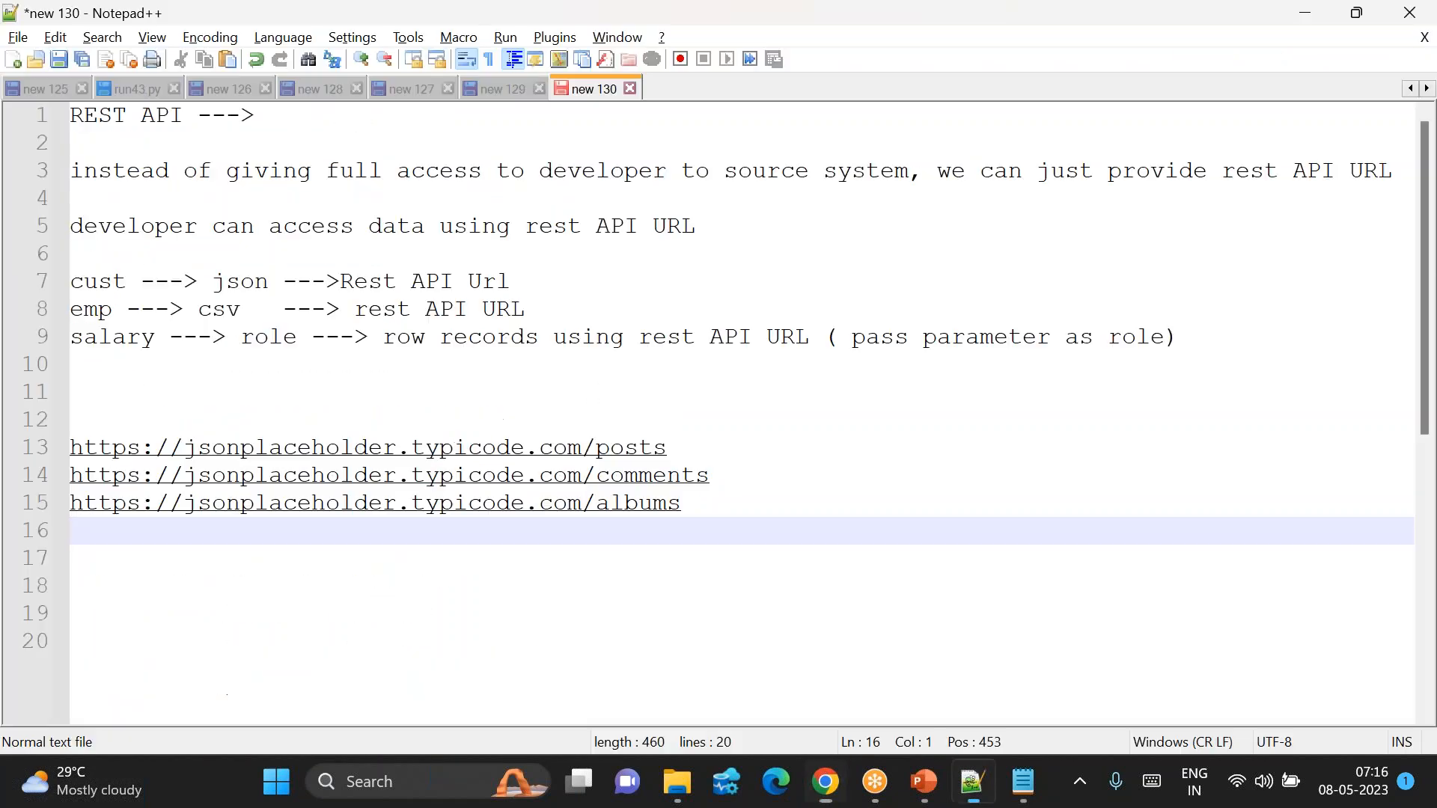
key(ctrl+v)
click(373, 557)
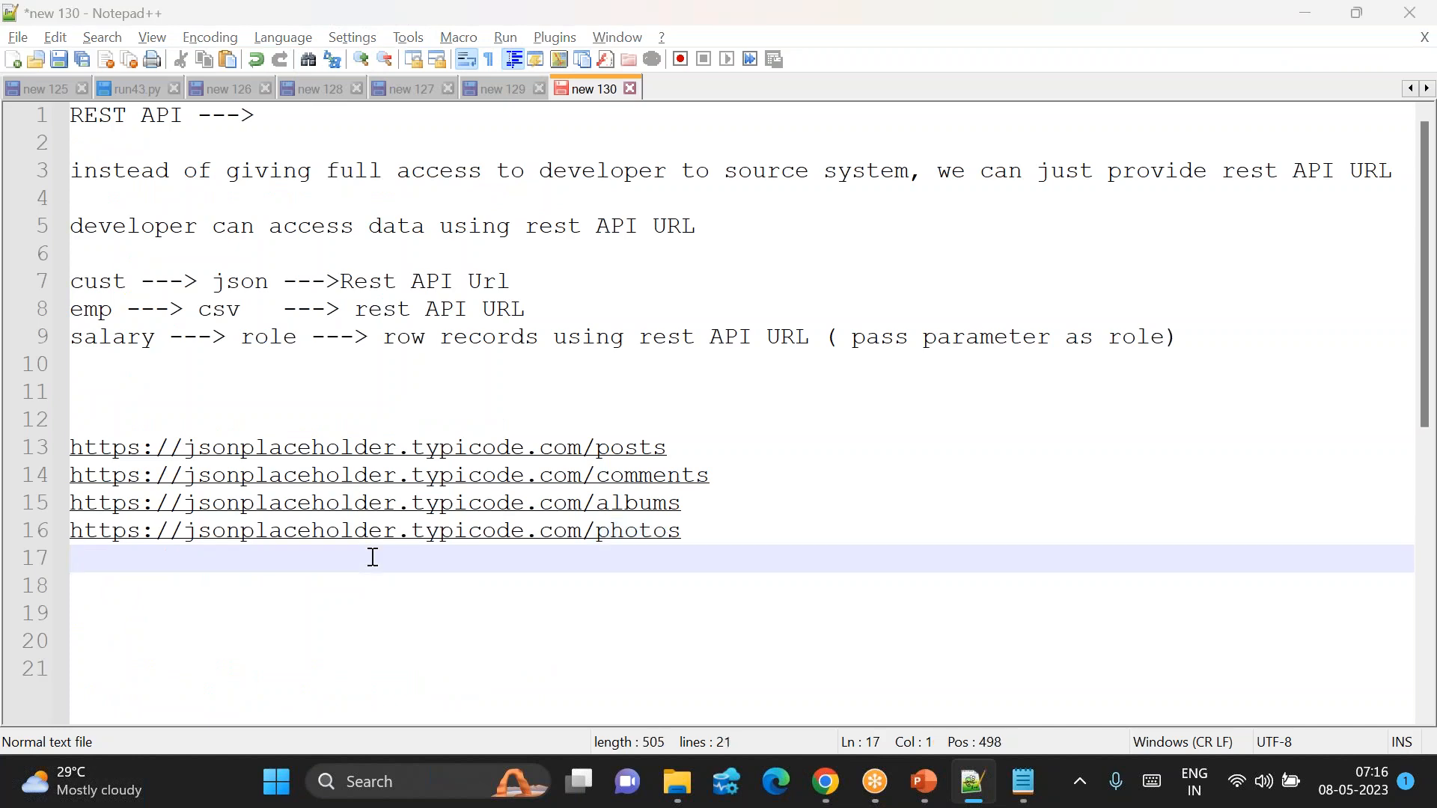
key(alt+Tab)
Step: Add the /todos and /users URLs on lines 17 and 18 of the notes
click(23, 60)
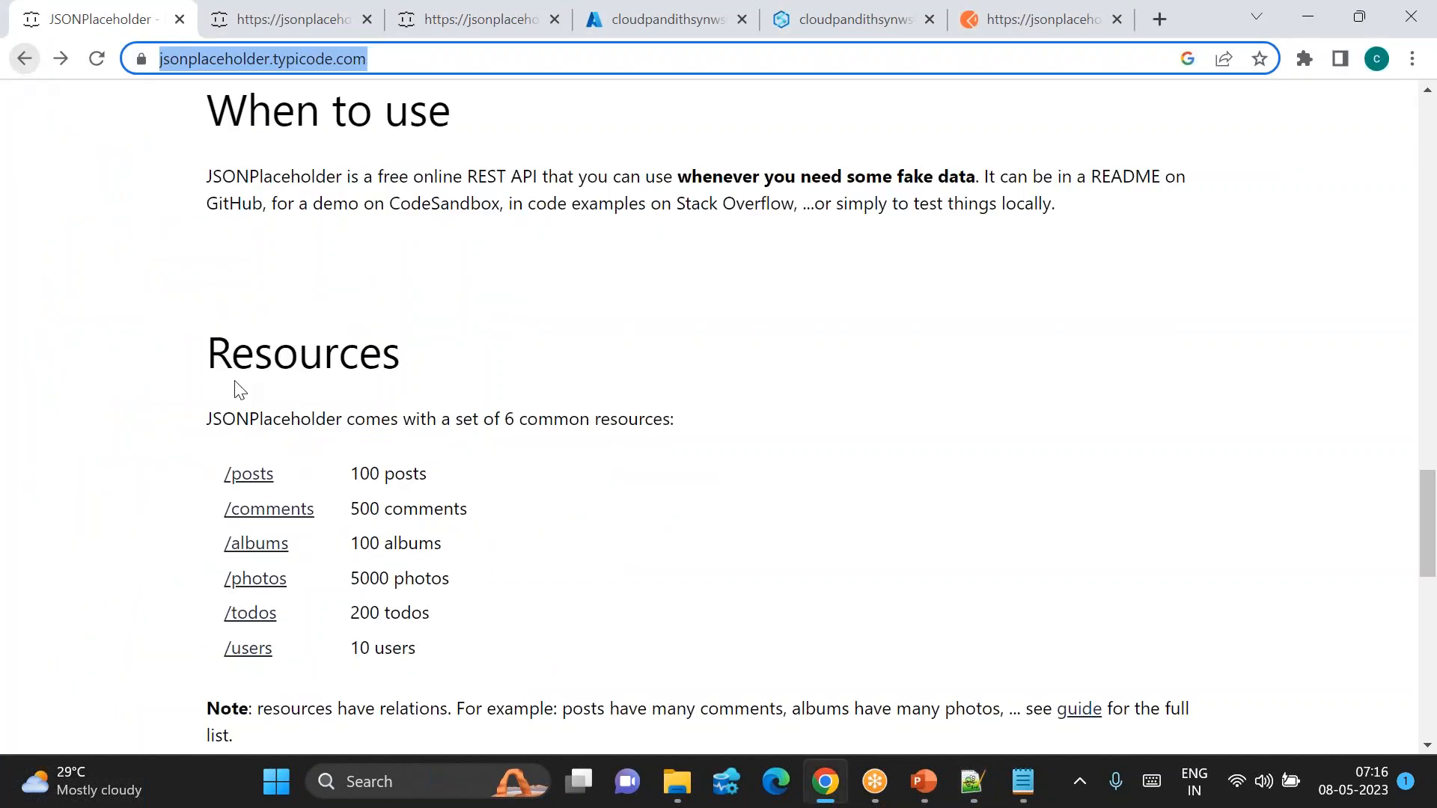
click(247, 615)
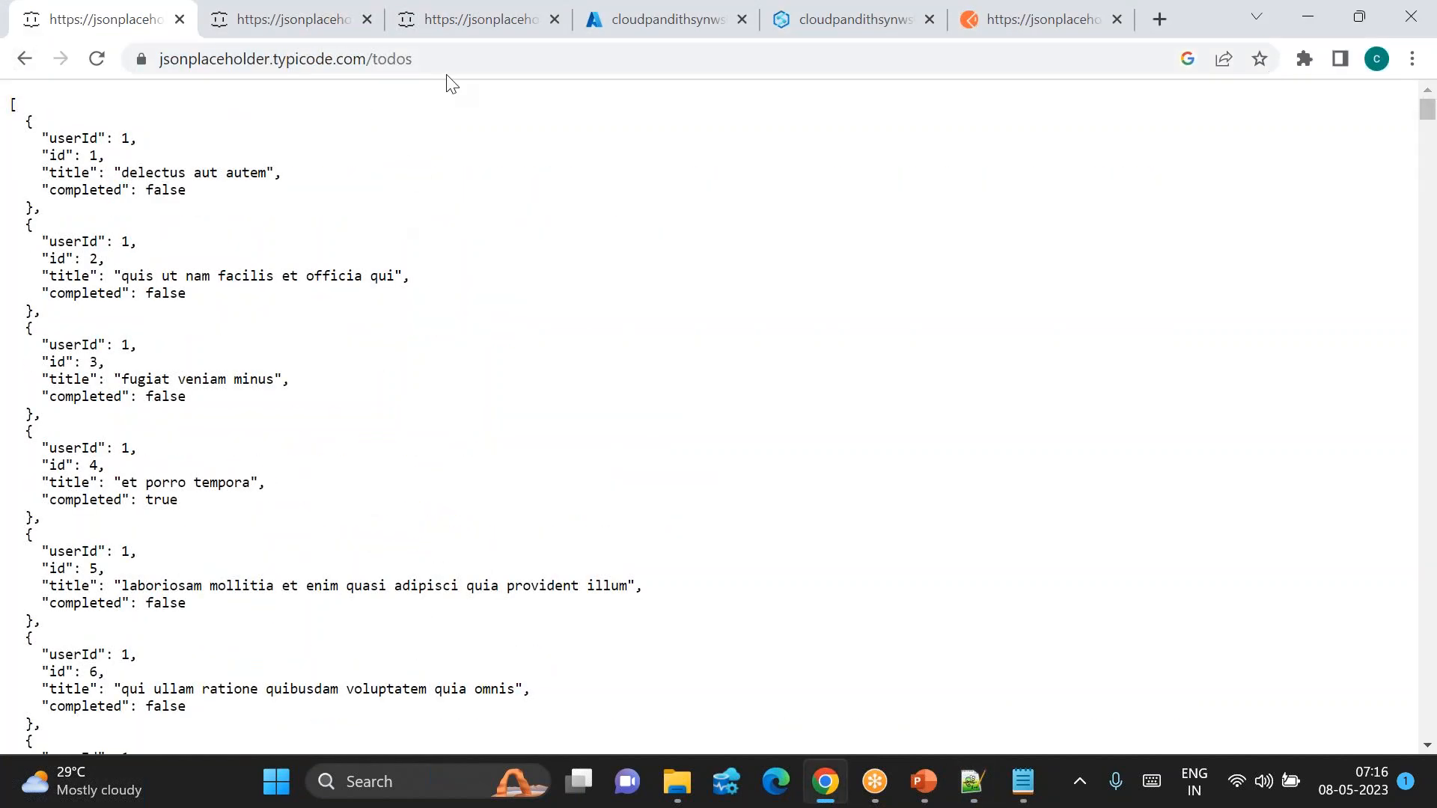
double_click(494, 59)
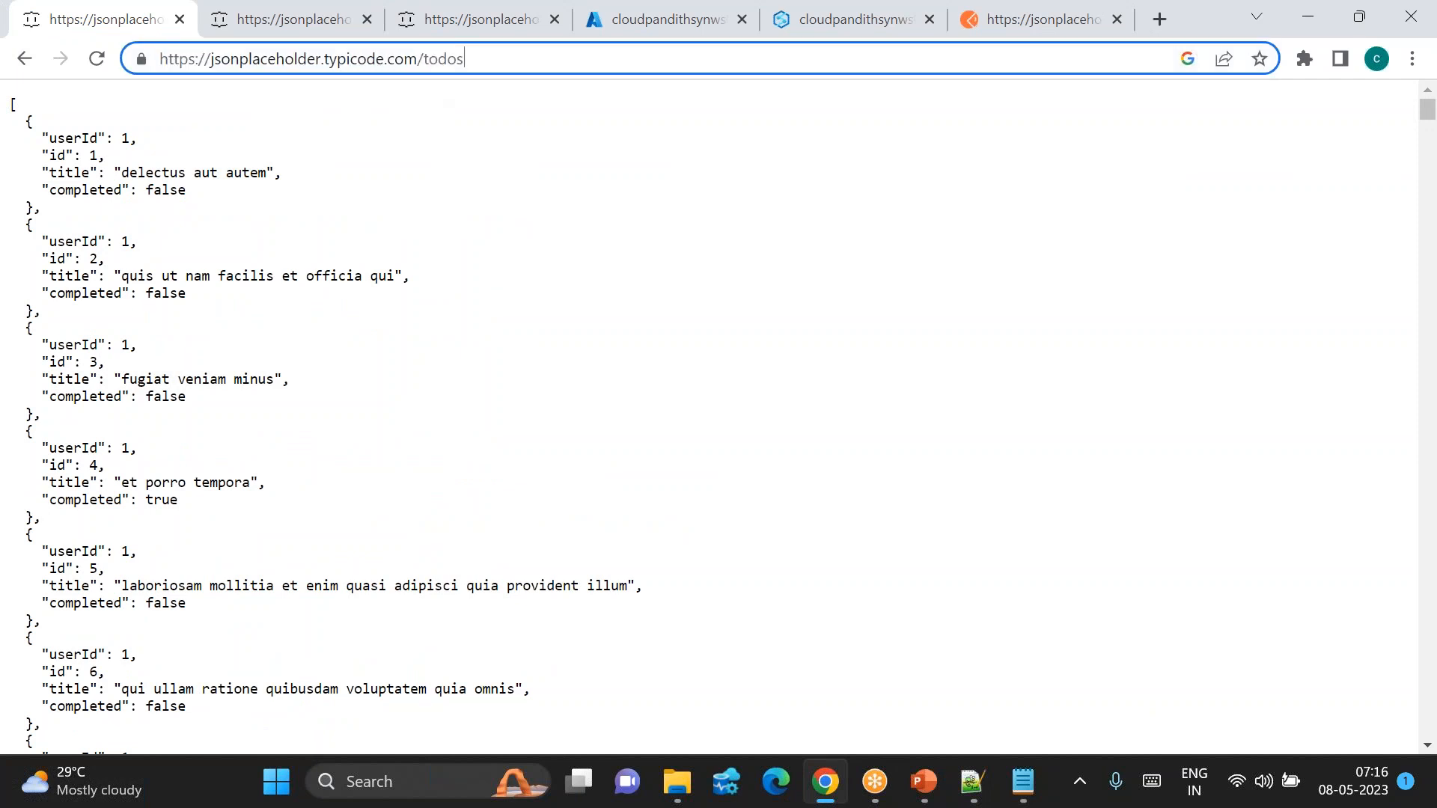
key(ctrl+a)
key(alt+Tab)
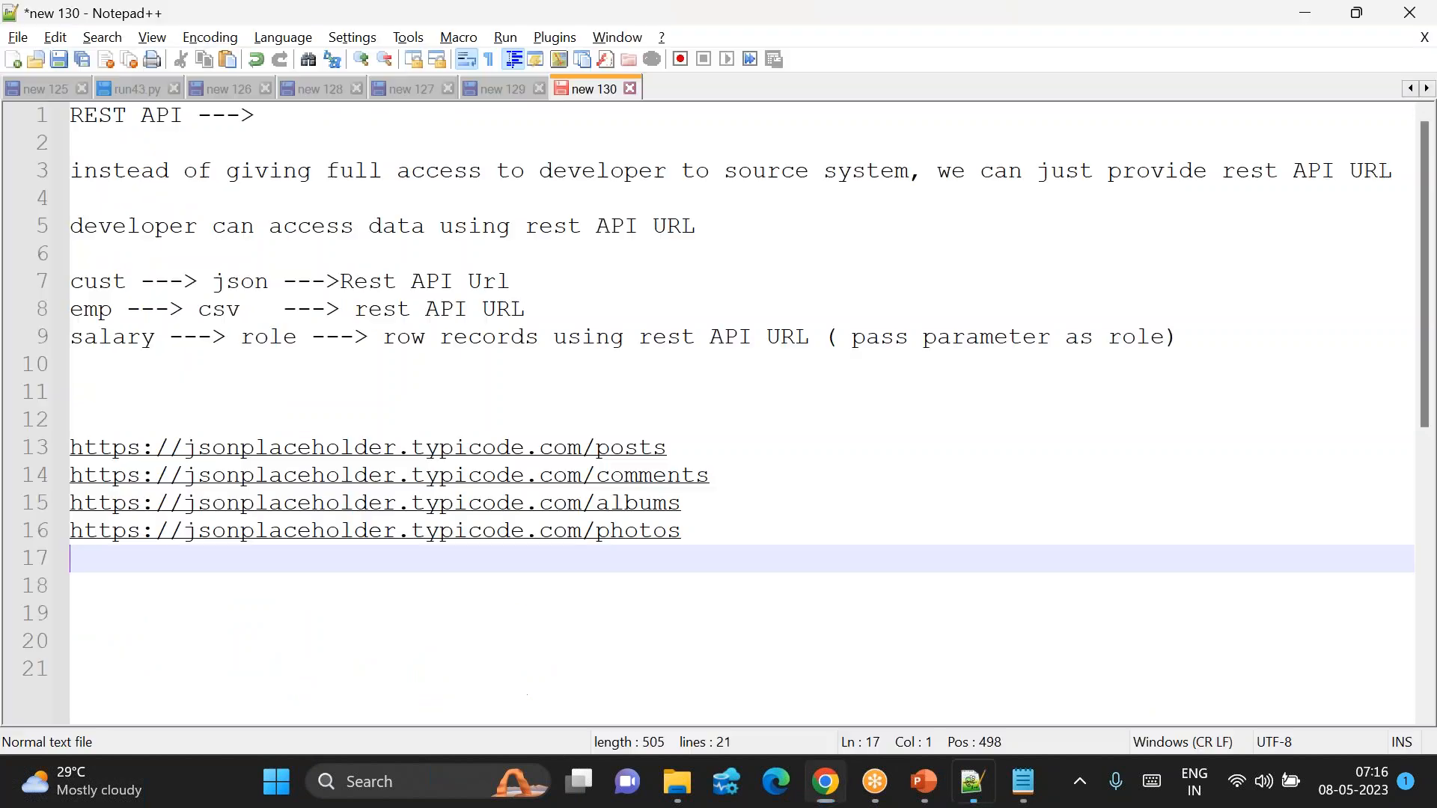
key(ctrl+v)
key(Return)
key(alt+Tab)
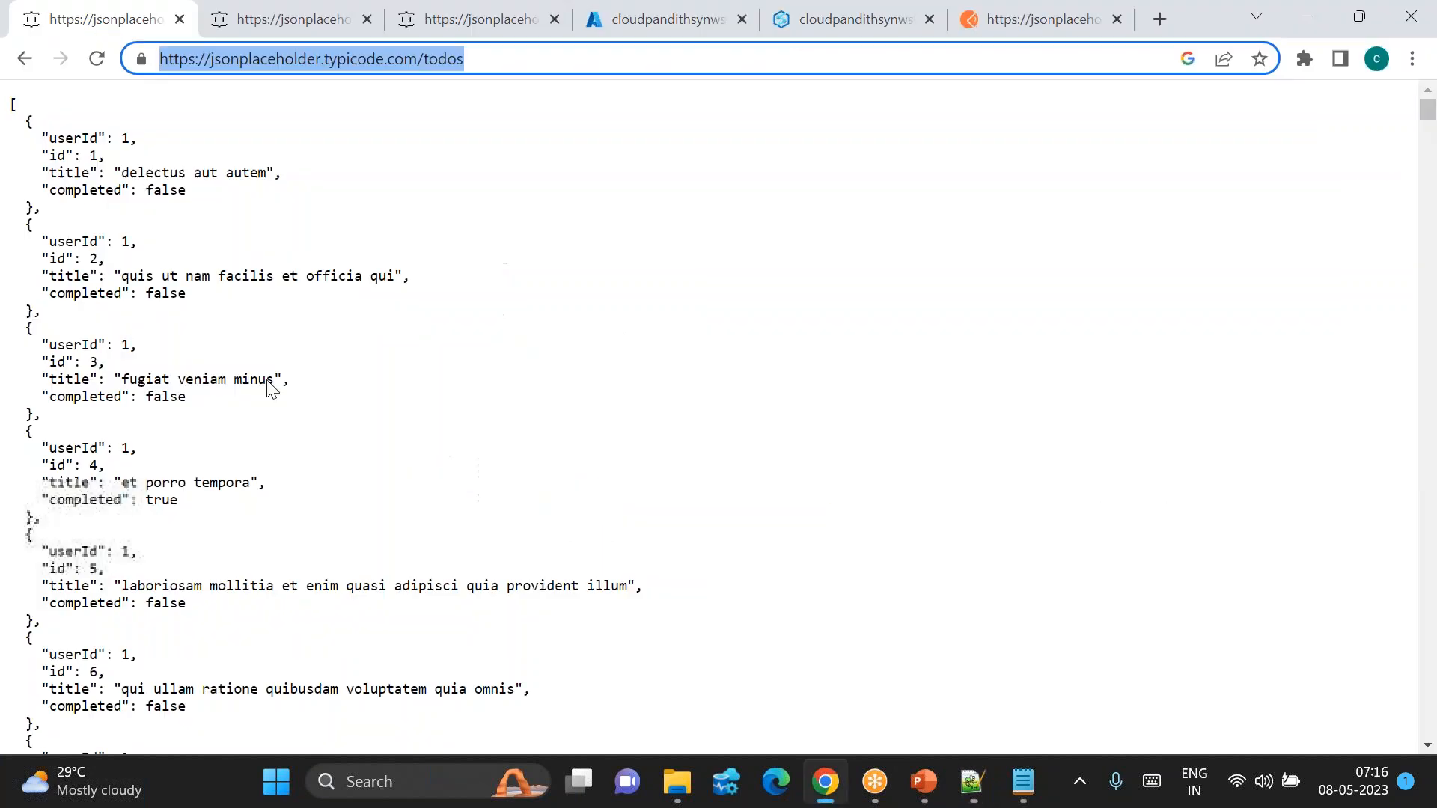
click(36, 66)
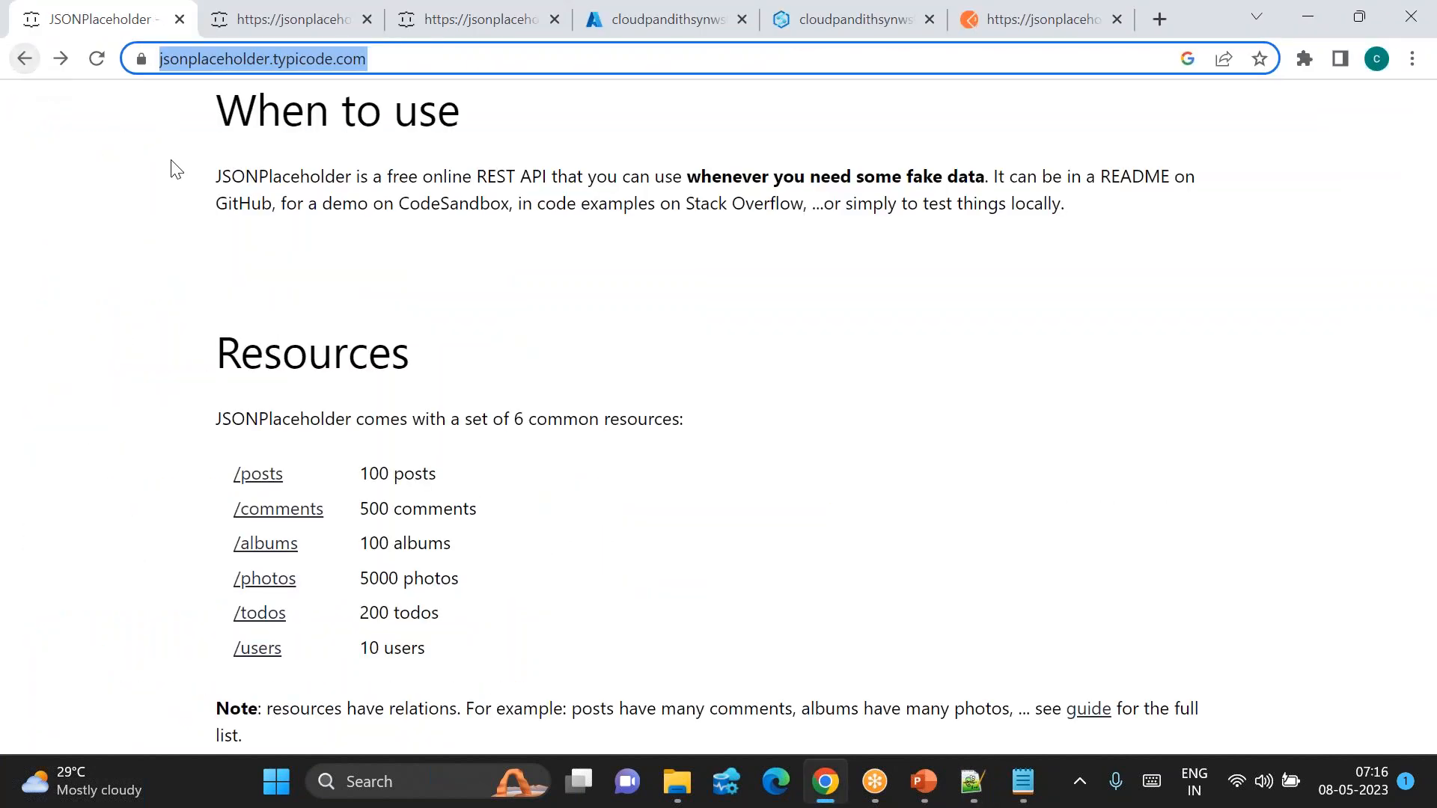
click(268, 650)
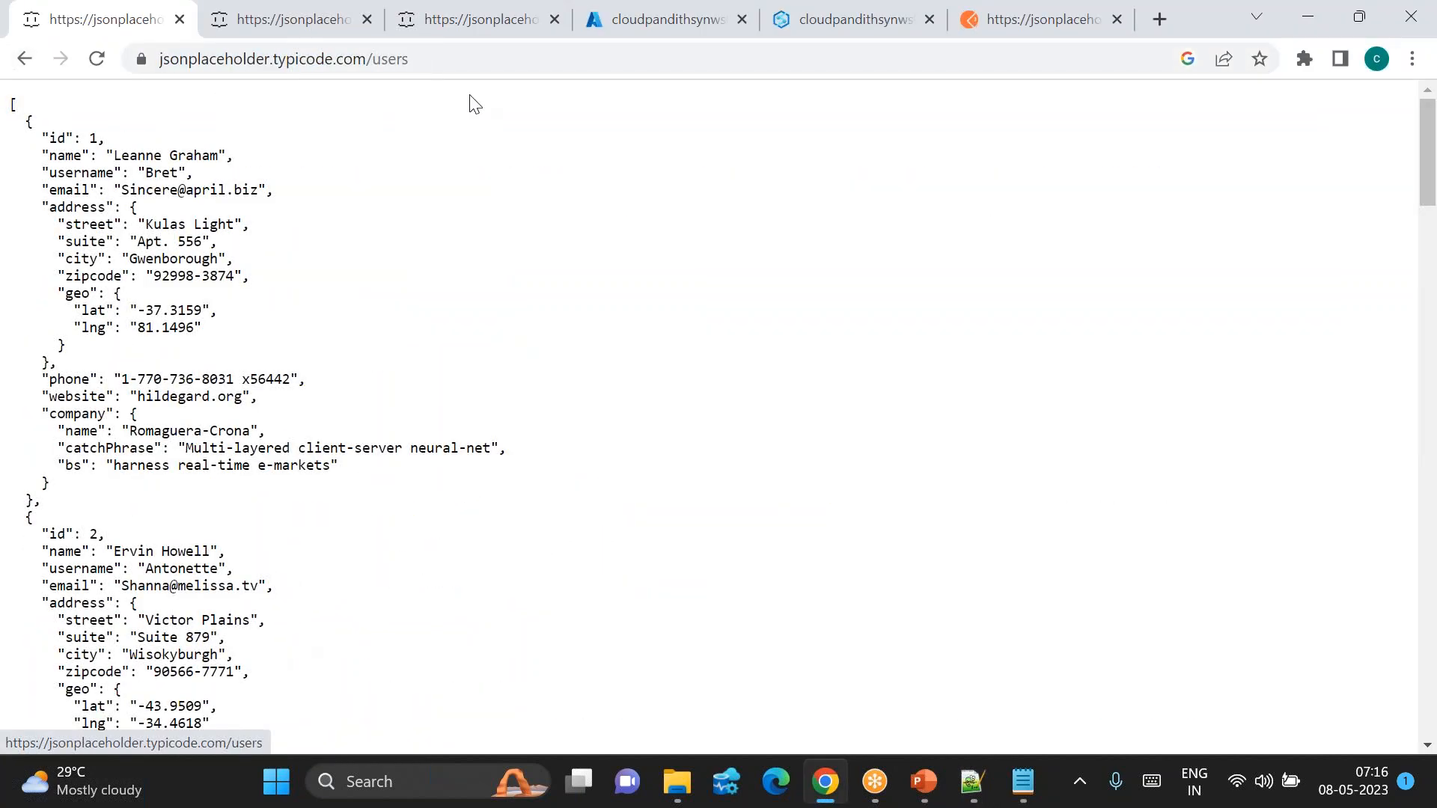
click(447, 65)
key(ctrl+c)
key(alt+Tab)
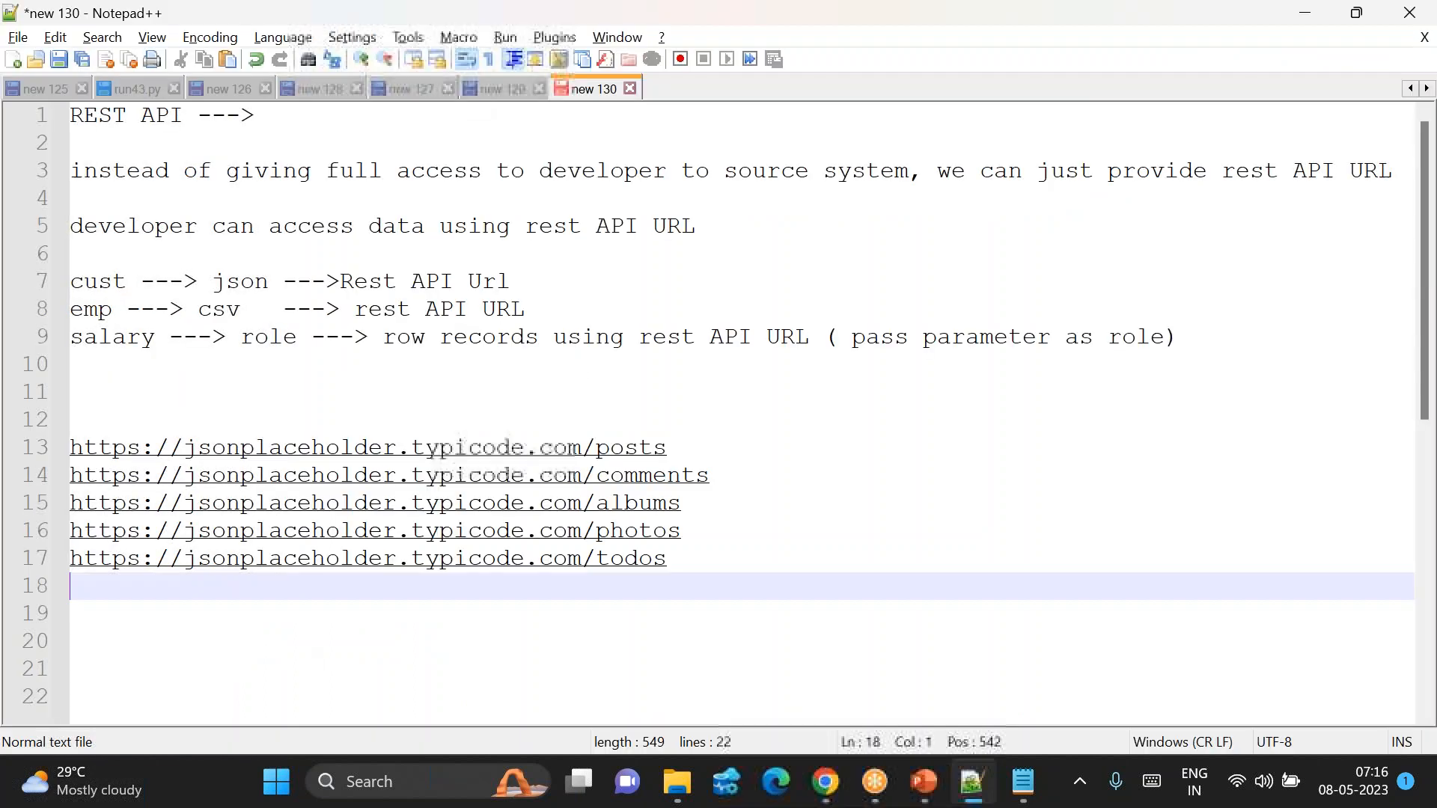
key(ctrl+v)
key(Return)
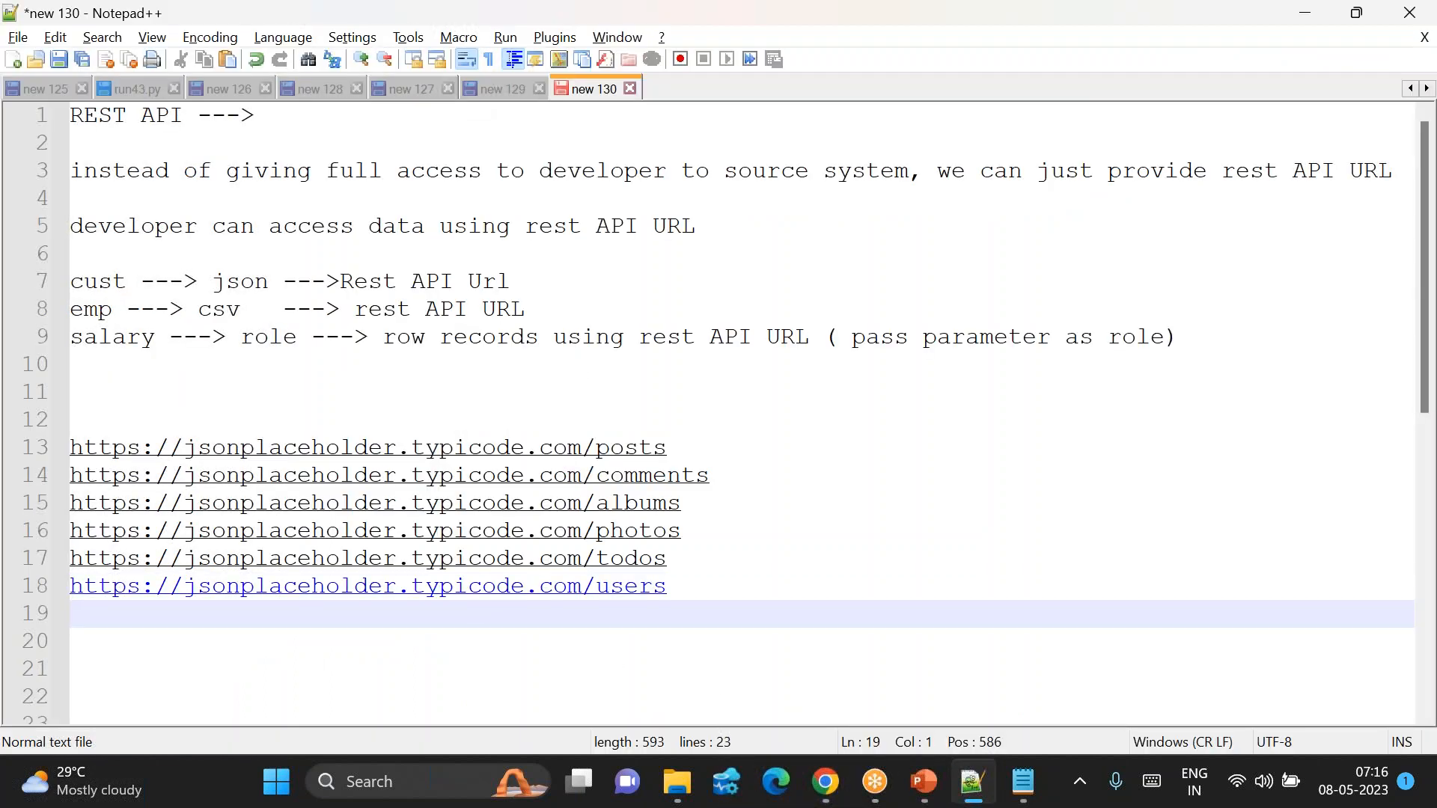
Step: Write the header restURL,sinkcontainer,sinkfolder on line 12
click(156, 416)
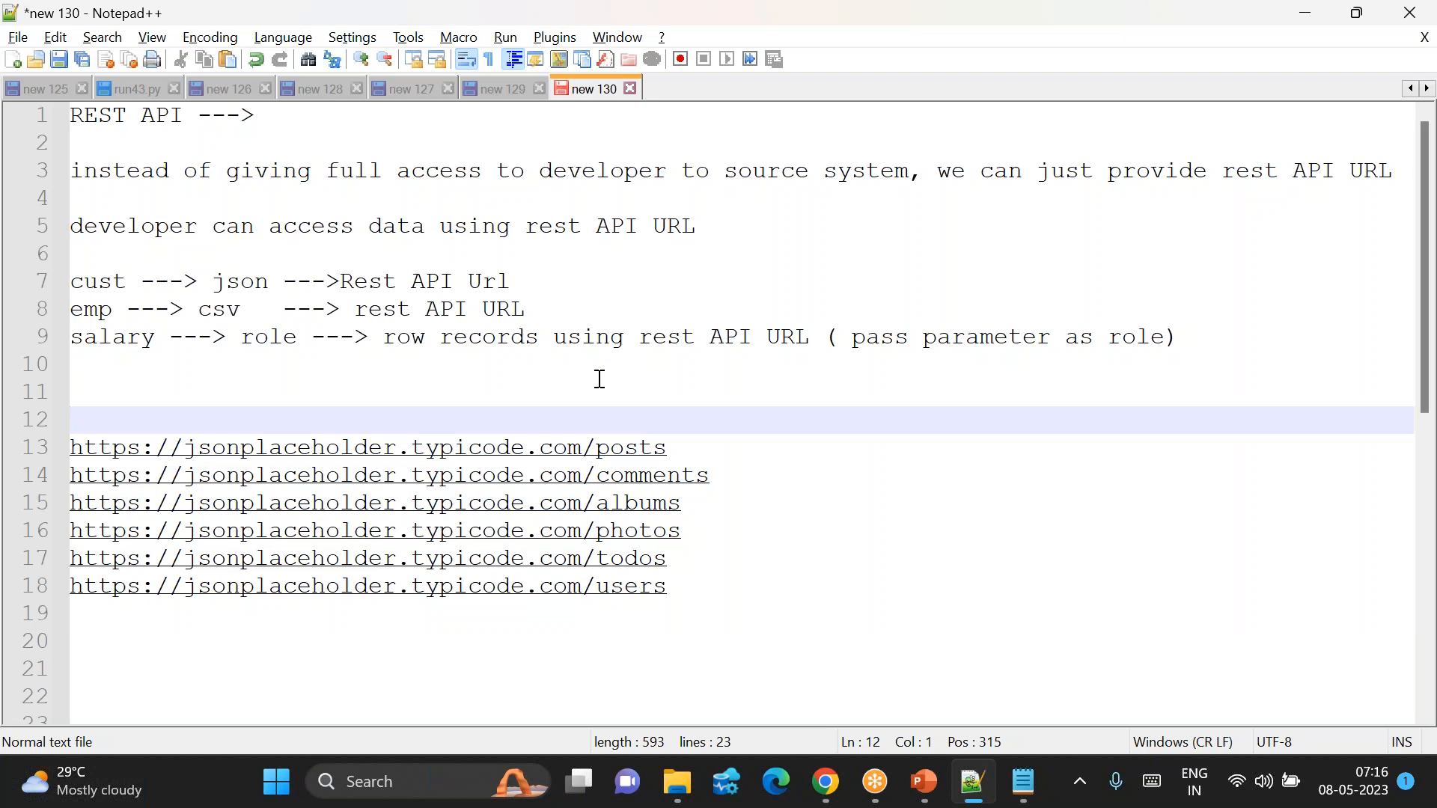
text(restURL,sinc)
text(ntainer,sinkfolder)
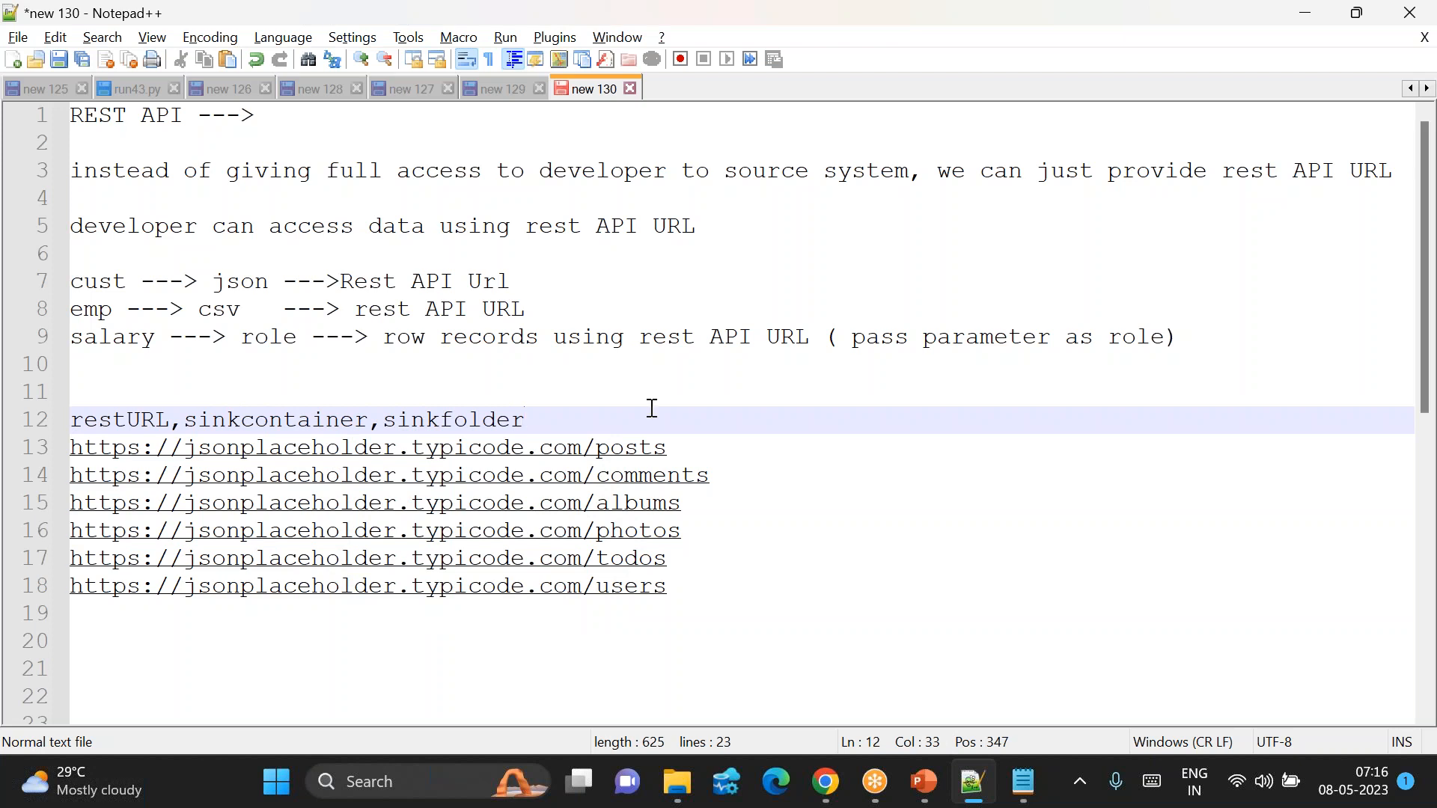
Step: Append ,global,india/landing/posts to the /posts URL row on line 13
click(708, 449)
text(,global,')
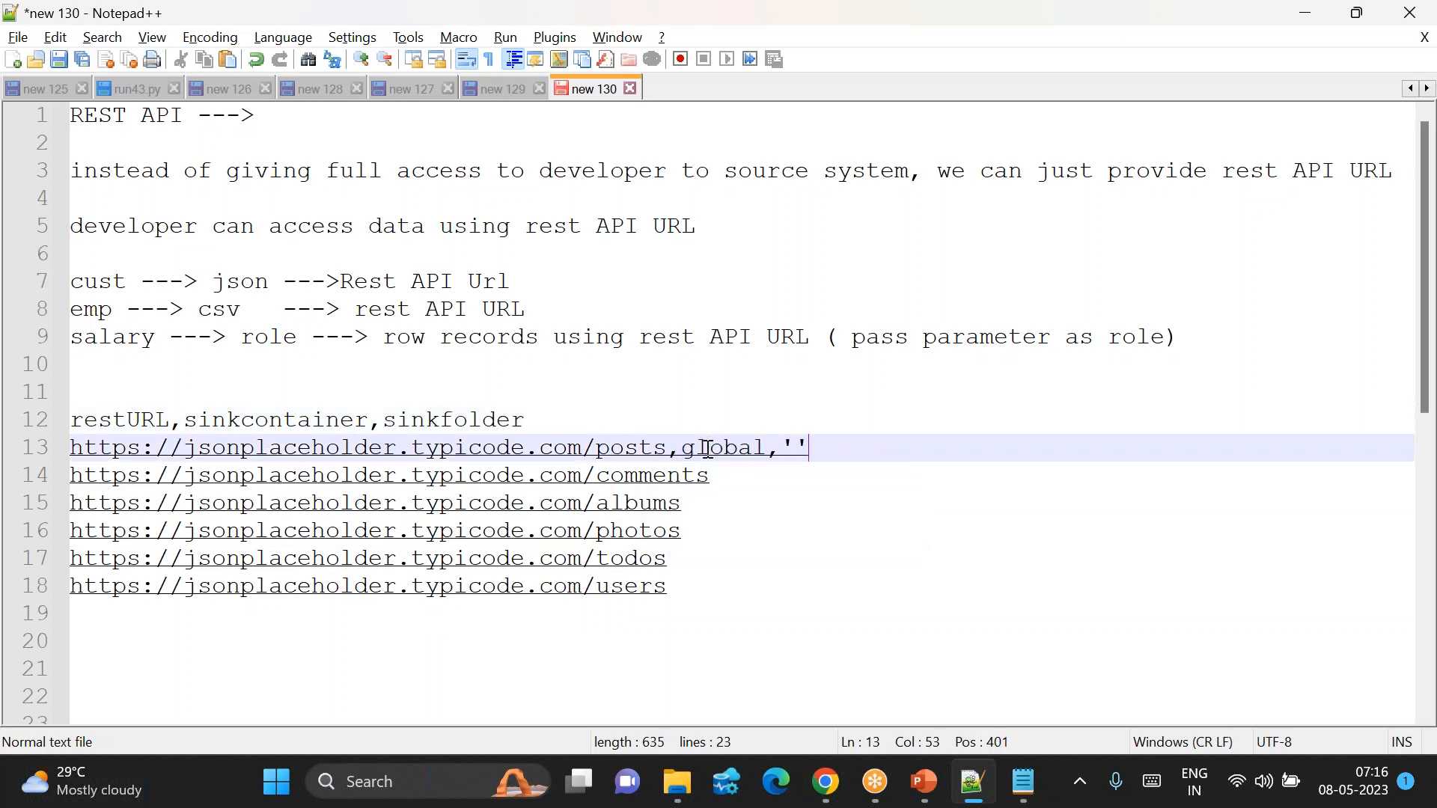
key(Left)
key(BackSpace)
text(india/landing)
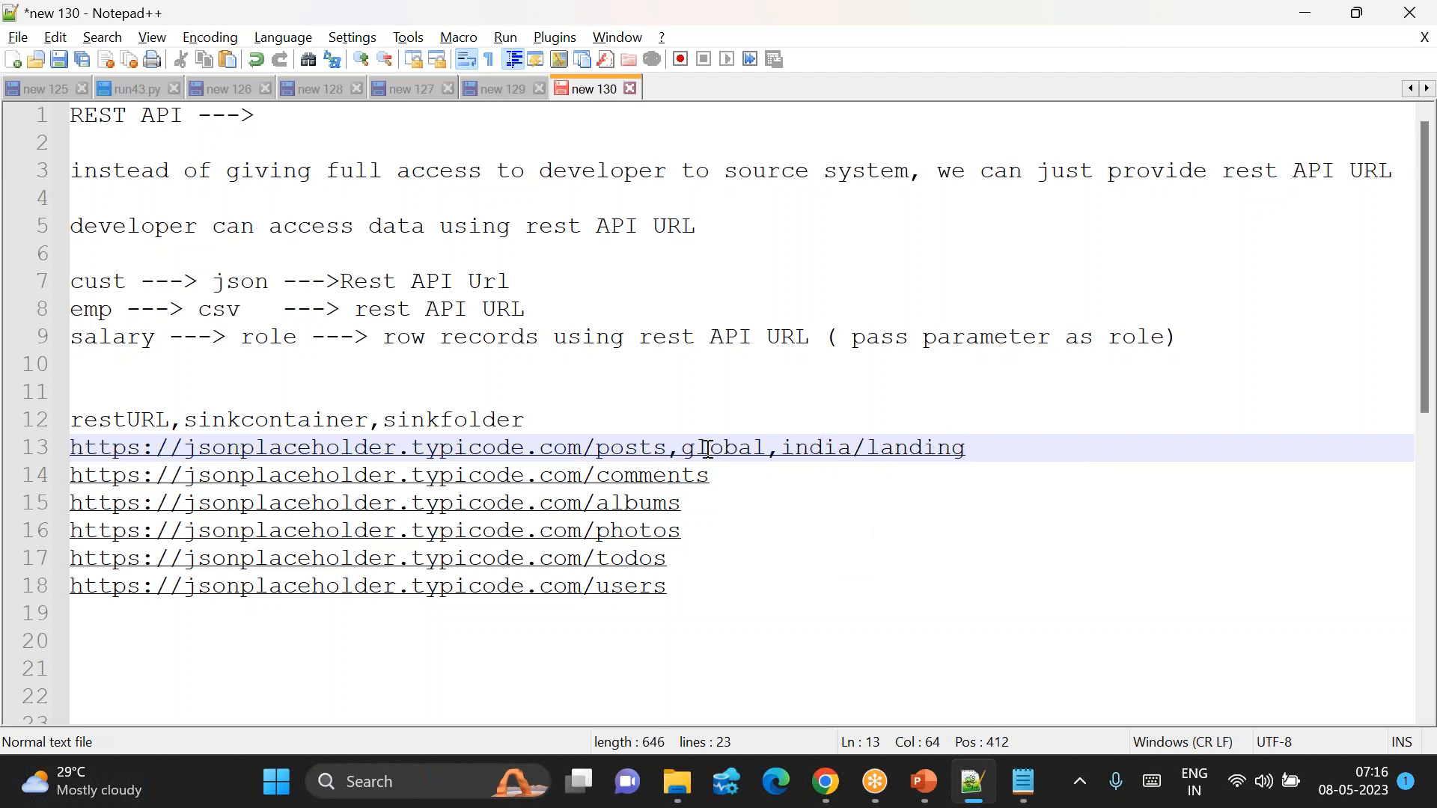
text(/posts)
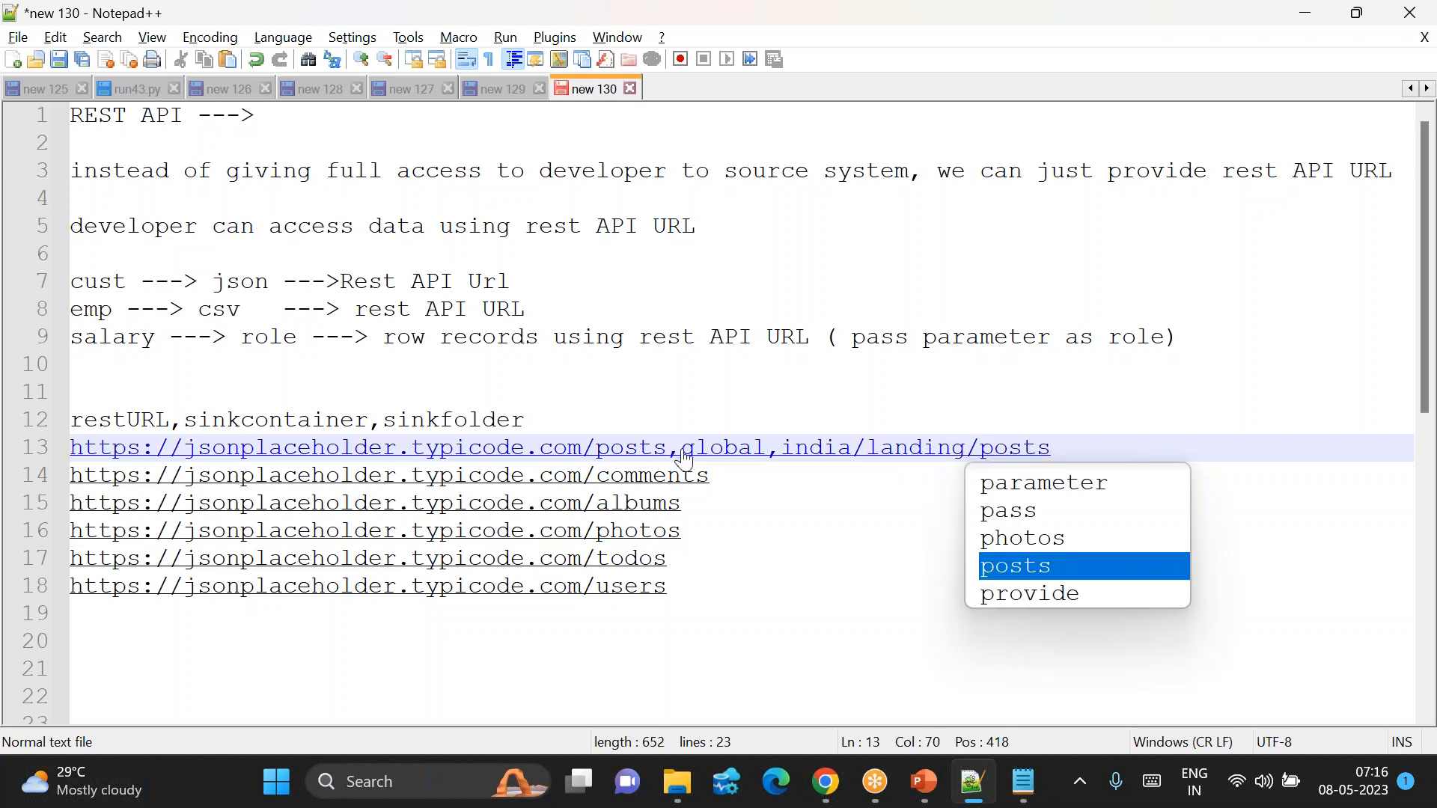
drag(668, 449, 1081, 454)
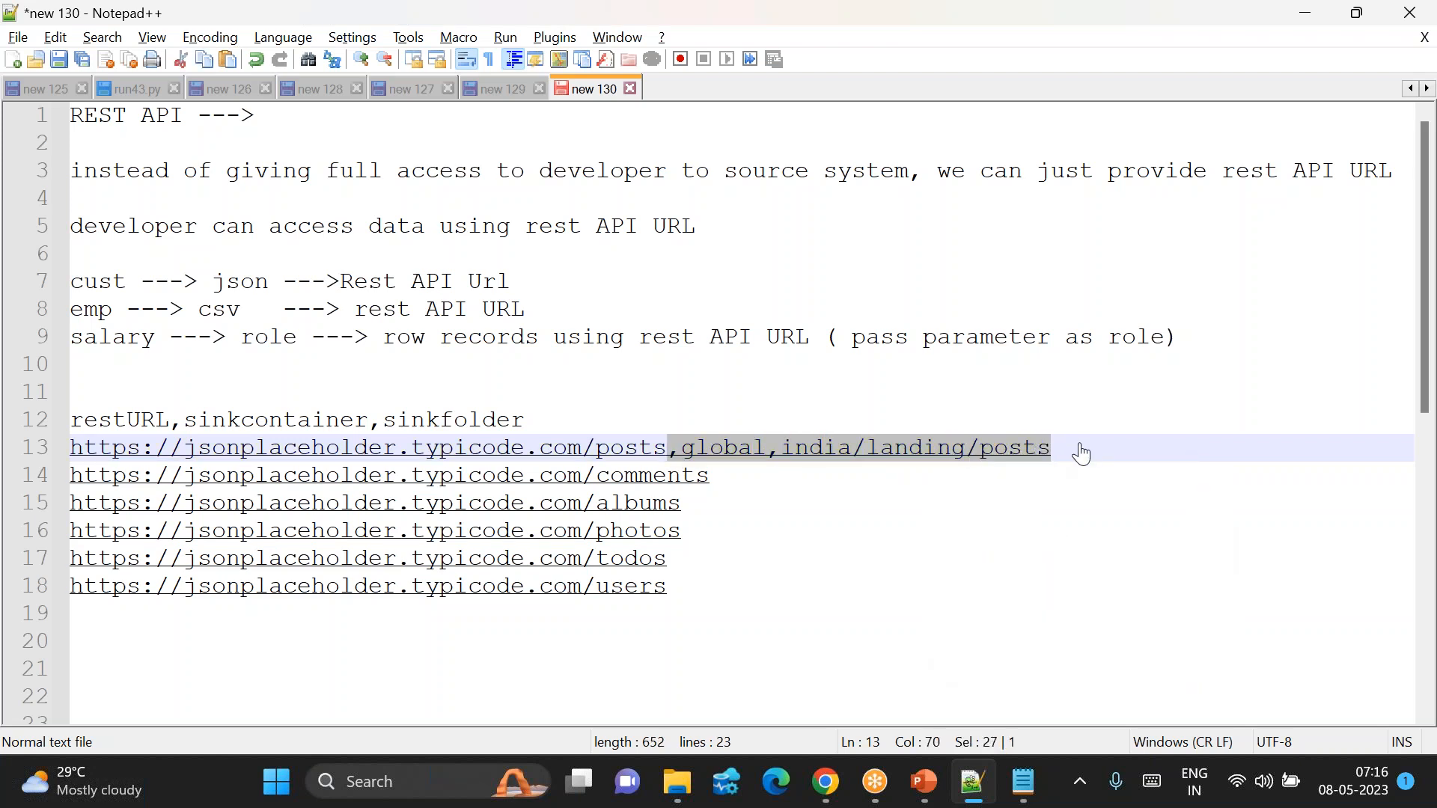
Step: Append the copied global container and india/landing folder suffix to the comments, albums, photos, todos and users URL rows
click(750, 476)
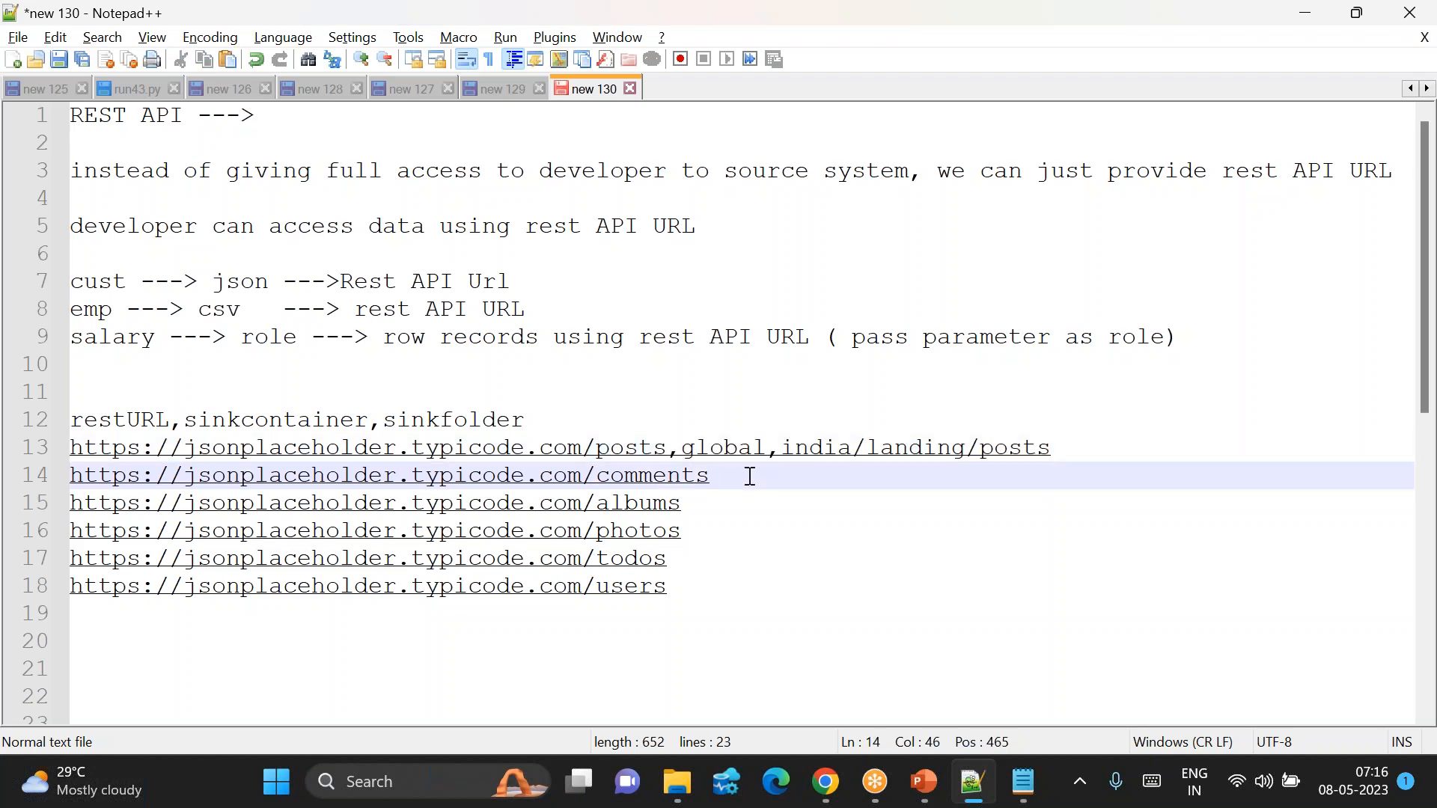
key(ctrl+v)
click(713, 500)
key(ctrl+v)
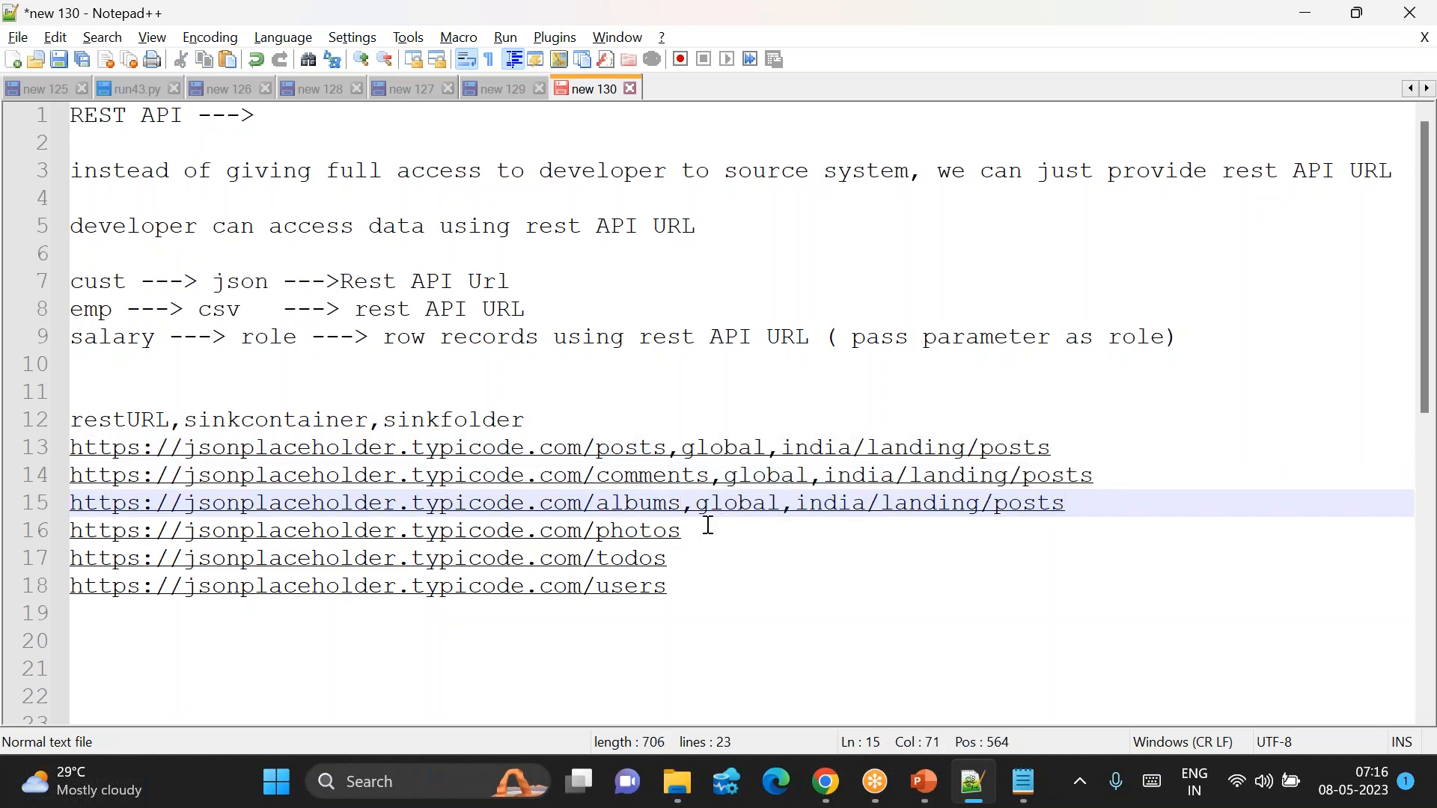
click(707, 528)
key(ctrl+v)
click(689, 557)
key(ctrl+v)
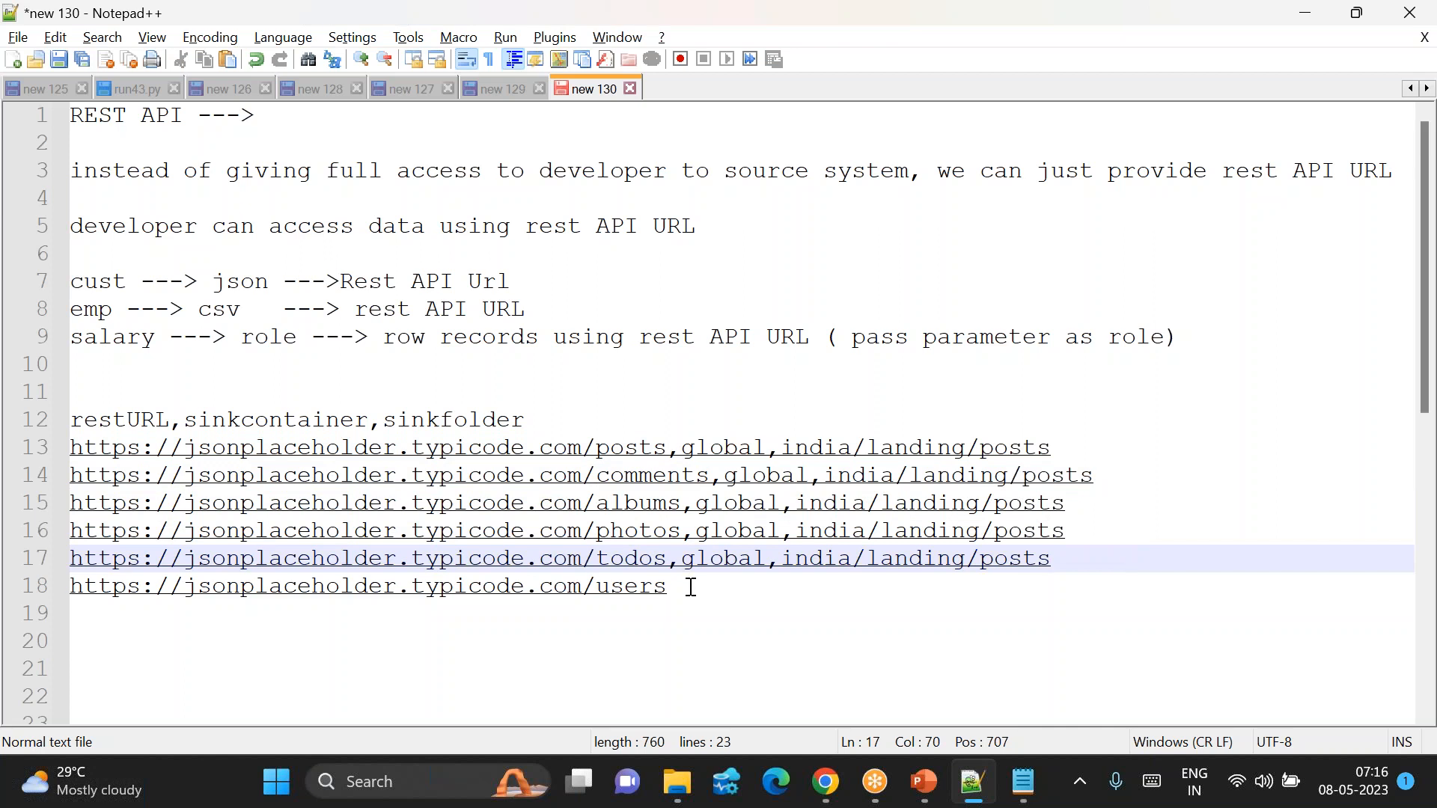
click(690, 586)
key(ctrl+v)
shift+click(690, 587)
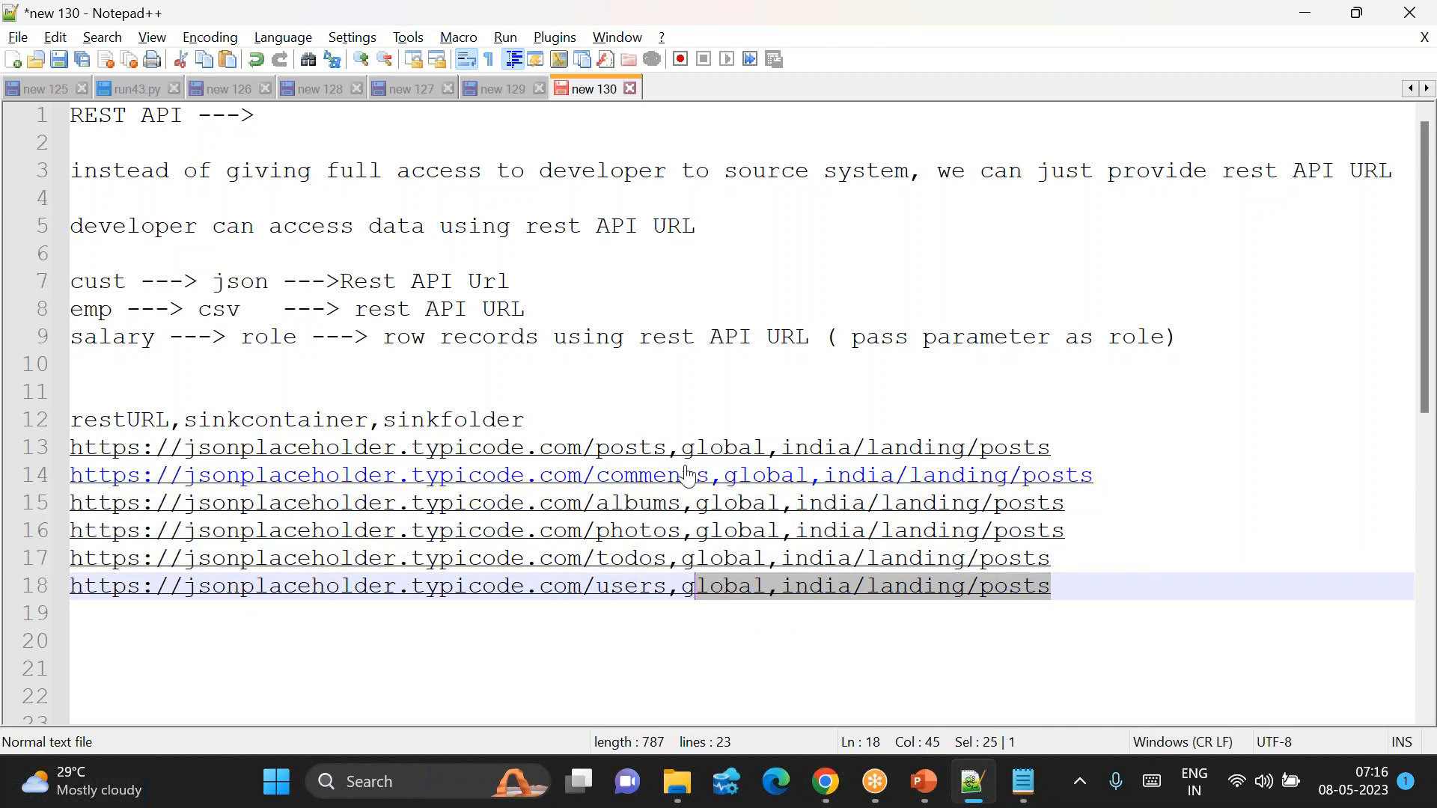
Step: Replace 'posts' with comments, users and todos in those rows' folder paths
click(1114, 476)
key(BackSpace)
key(BackSpace)
key(BackSpace)
key(BackSpace)
key(BackSpace)
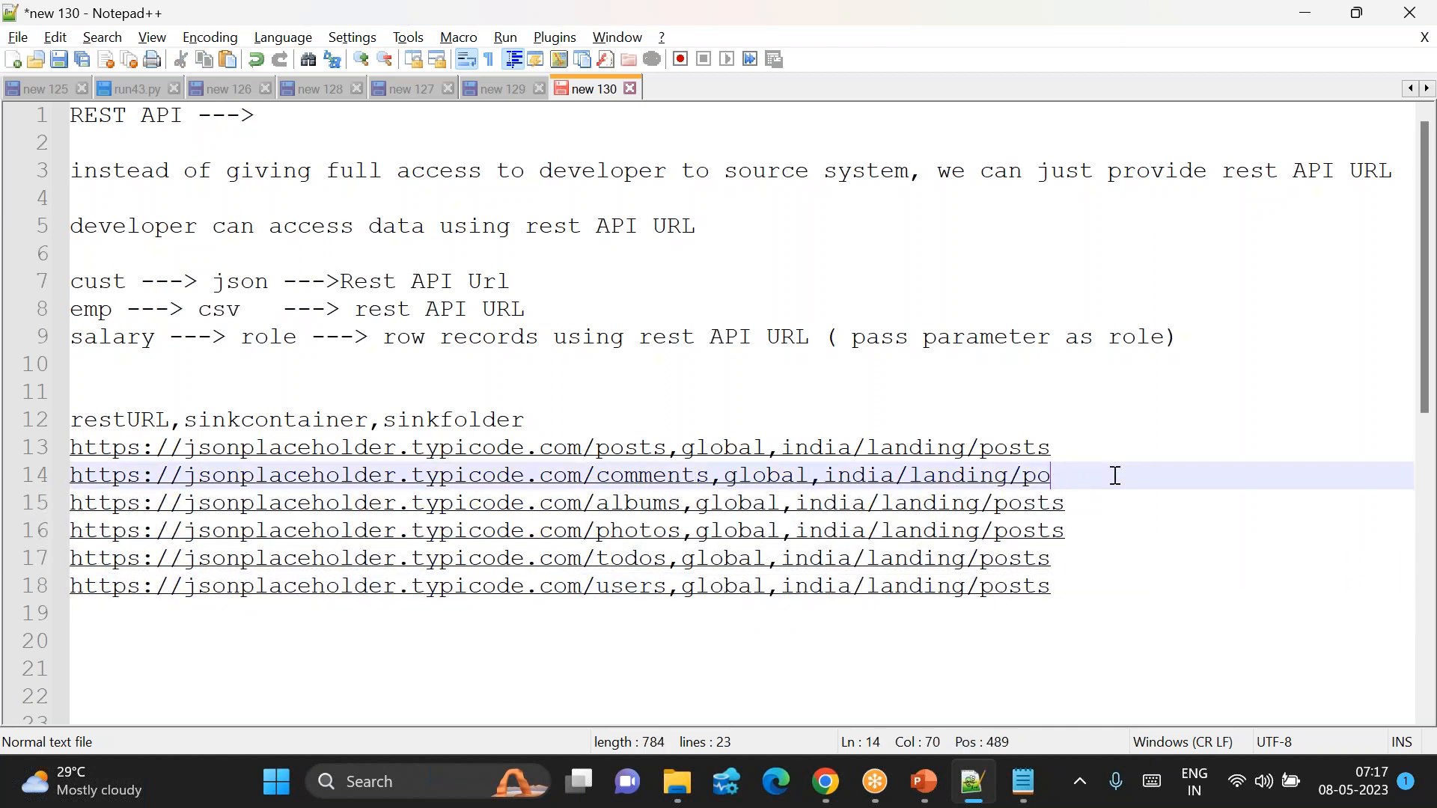
text(comments)
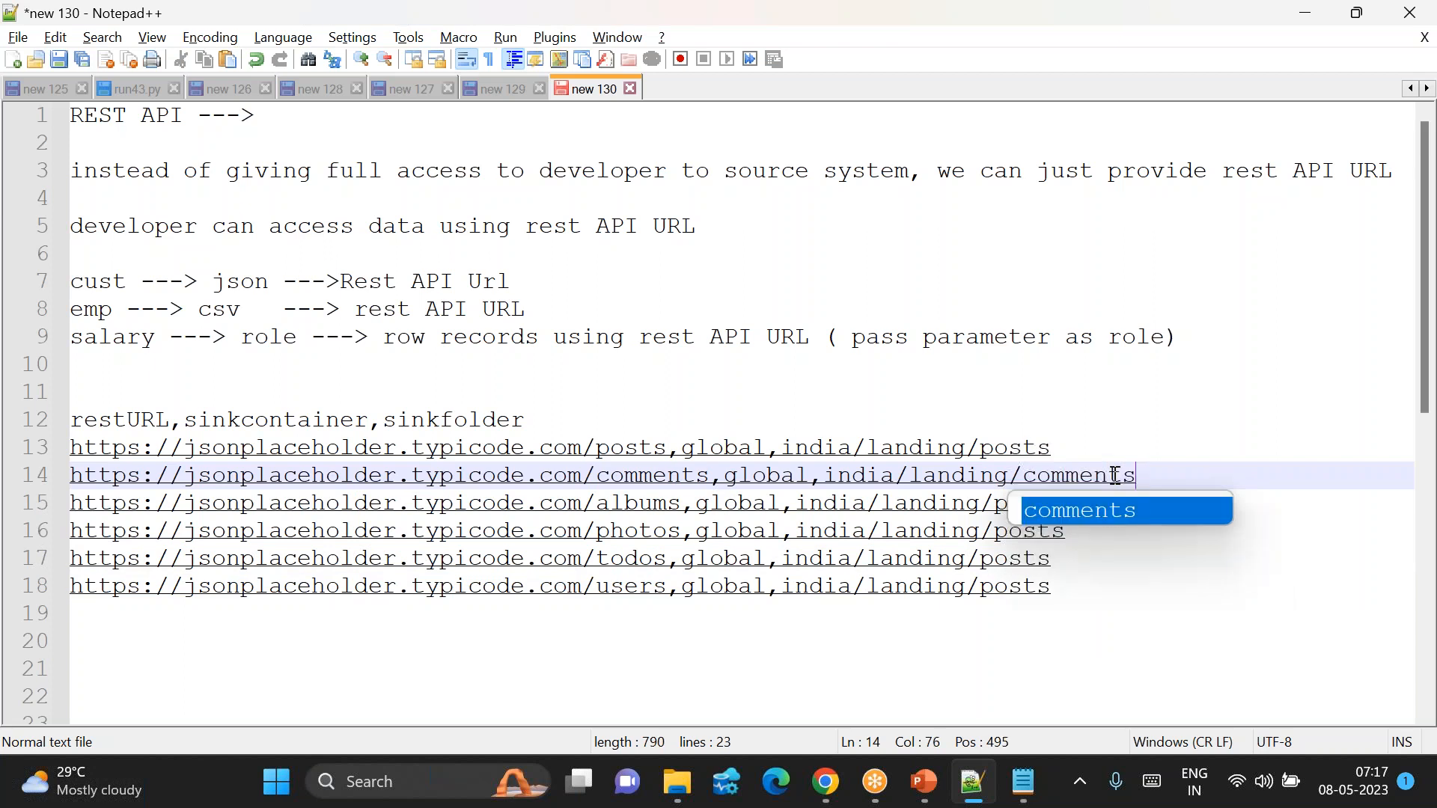
click(1074, 587)
key(BackSpace)
key(BackSpace)
key(BackSpace)
key(BackSpace)
key(BackSpace)
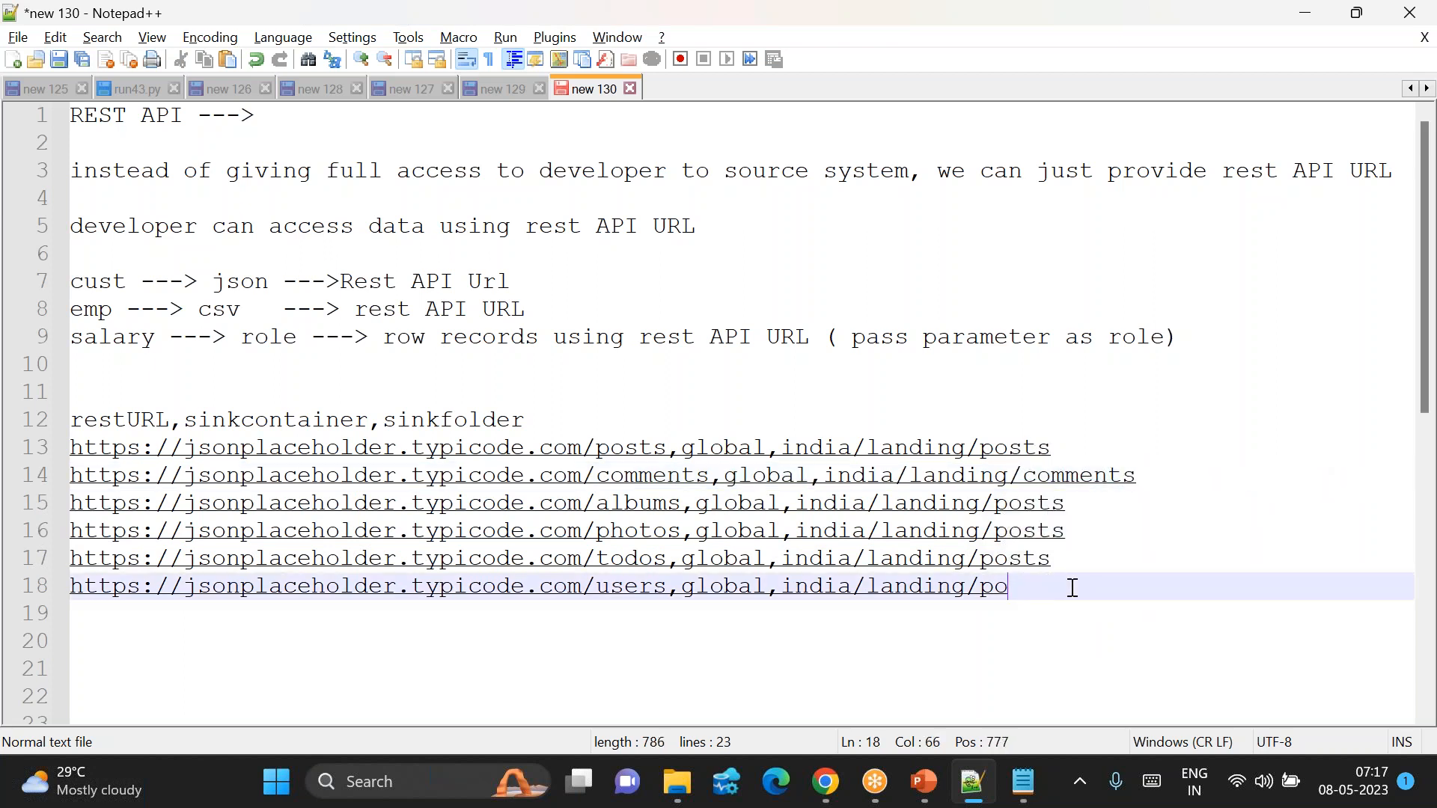
text(users)
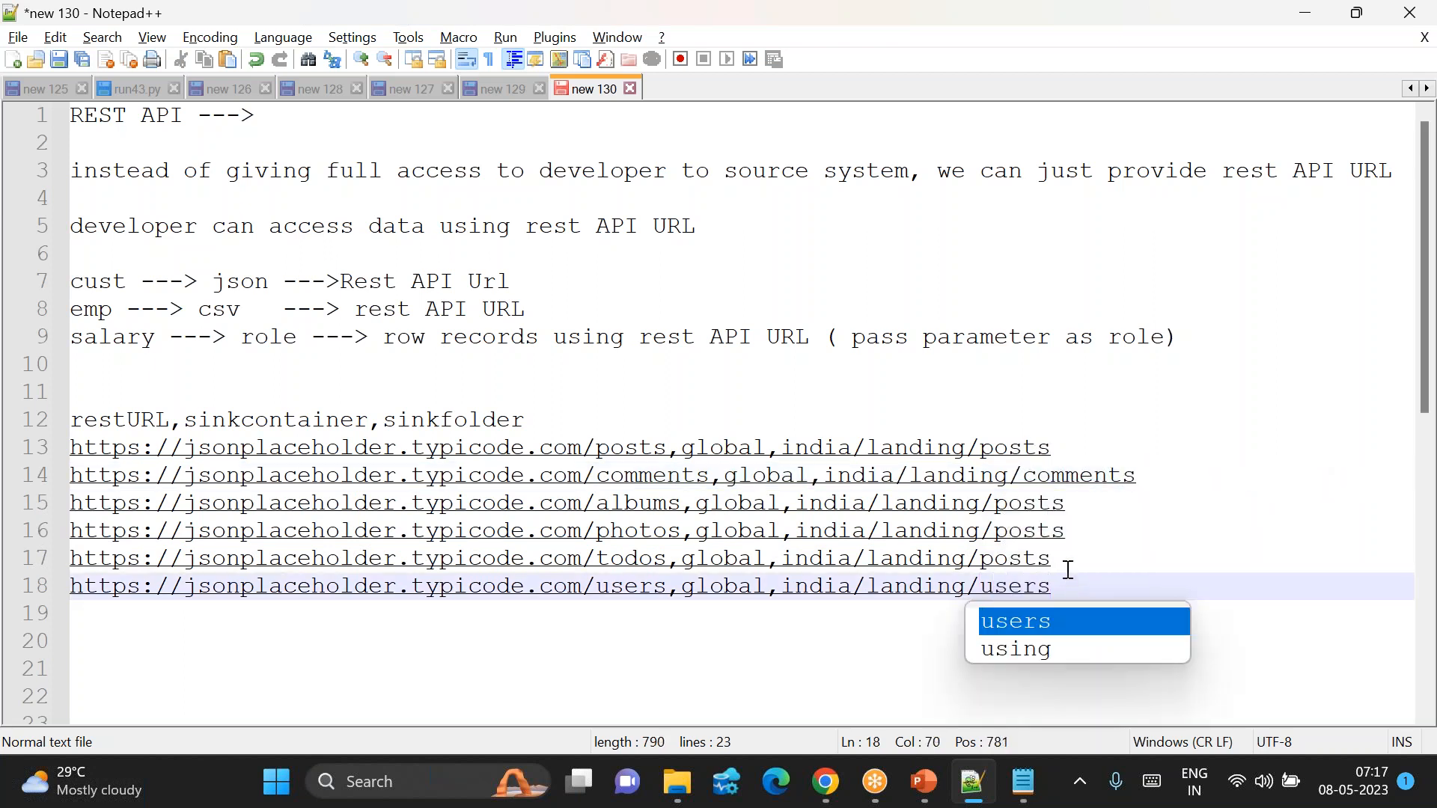
click(1063, 557)
key(BackSpace)
key(BackSpace)
key(BackSpace)
text(todos)
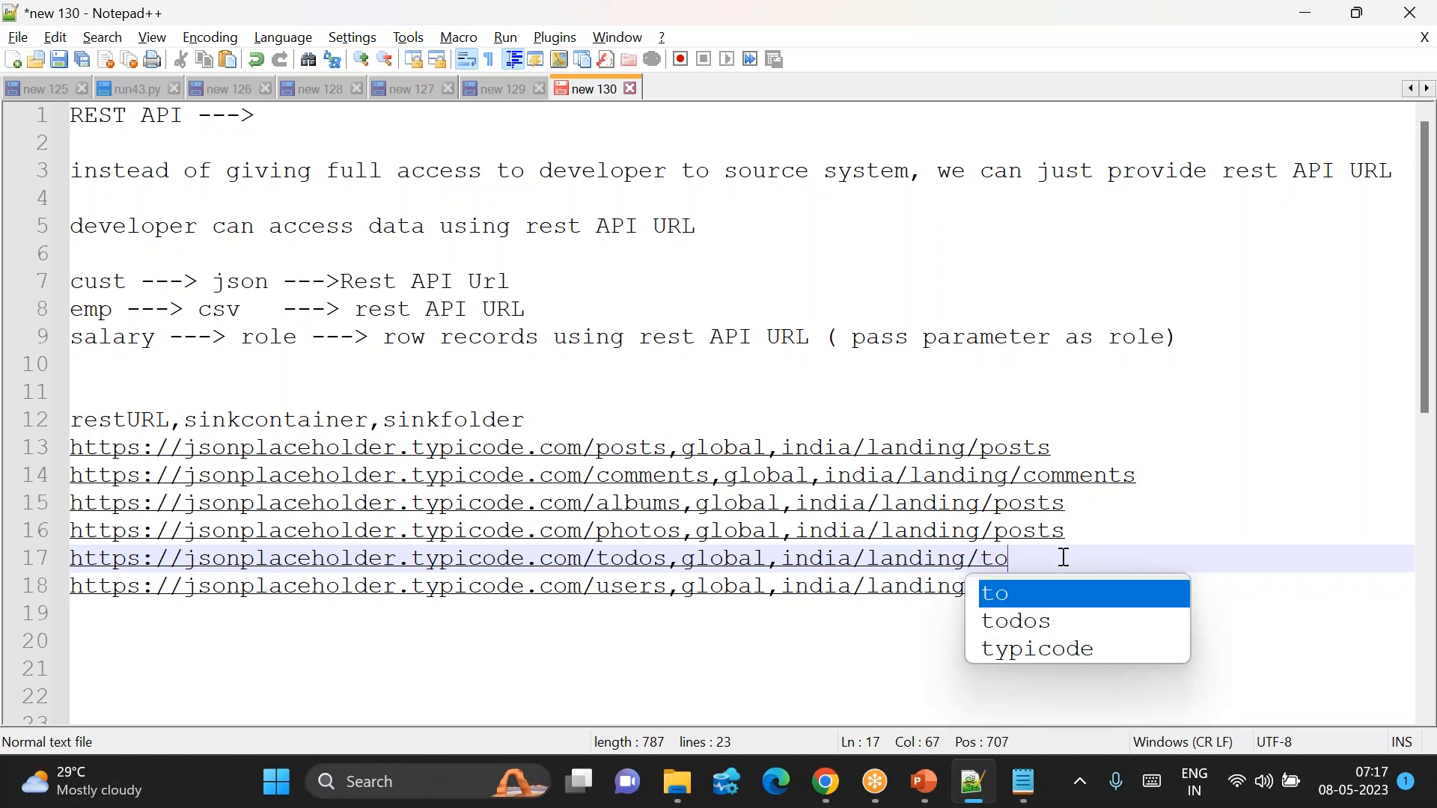
Step: Replace 'posts' with photos and albums, then select the header and URL rows 12–18
click(1092, 523)
key(BackSpace)
key(BackSpace)
key(BackSpace)
key(BackSpace)
text(photos)
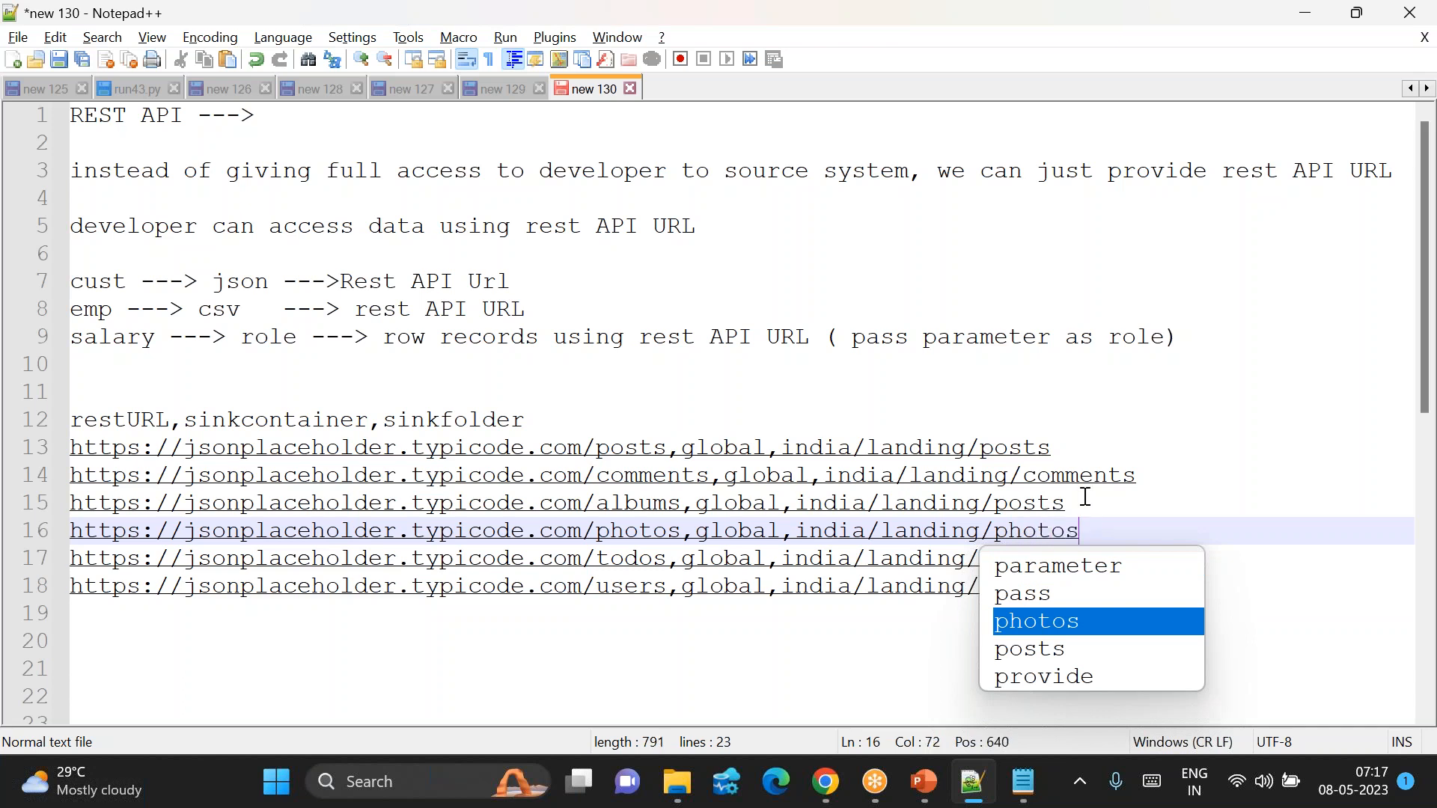
click(1085, 497)
key(BackSpace)
key(BackSpace)
key(BackSpace)
text(album)
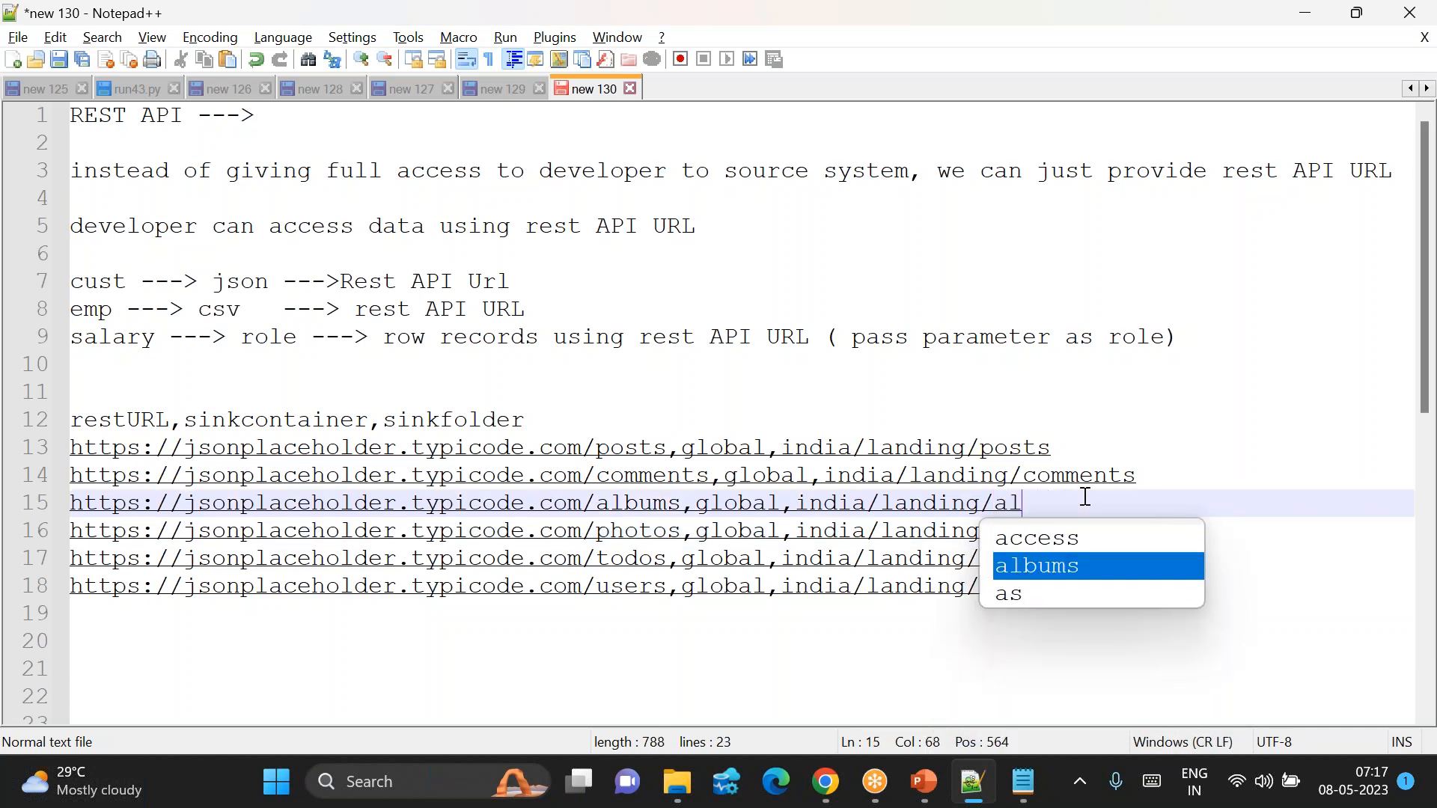
click(876, 671)
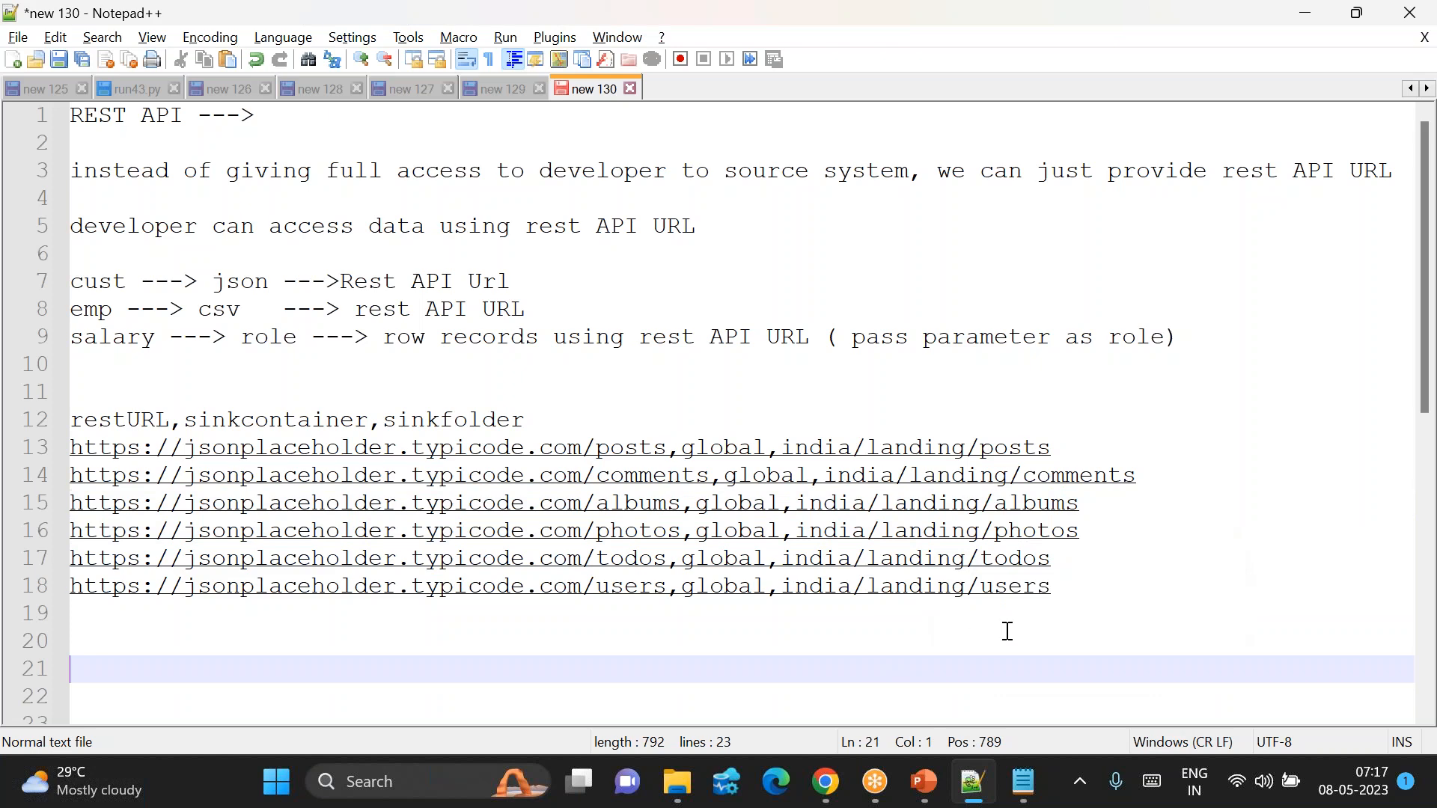
drag(1092, 584, 70, 419)
Step: Delete the old URL lines and paste the restURL/sinkcontainer/sinkfolder list into a new document
key(Delete)
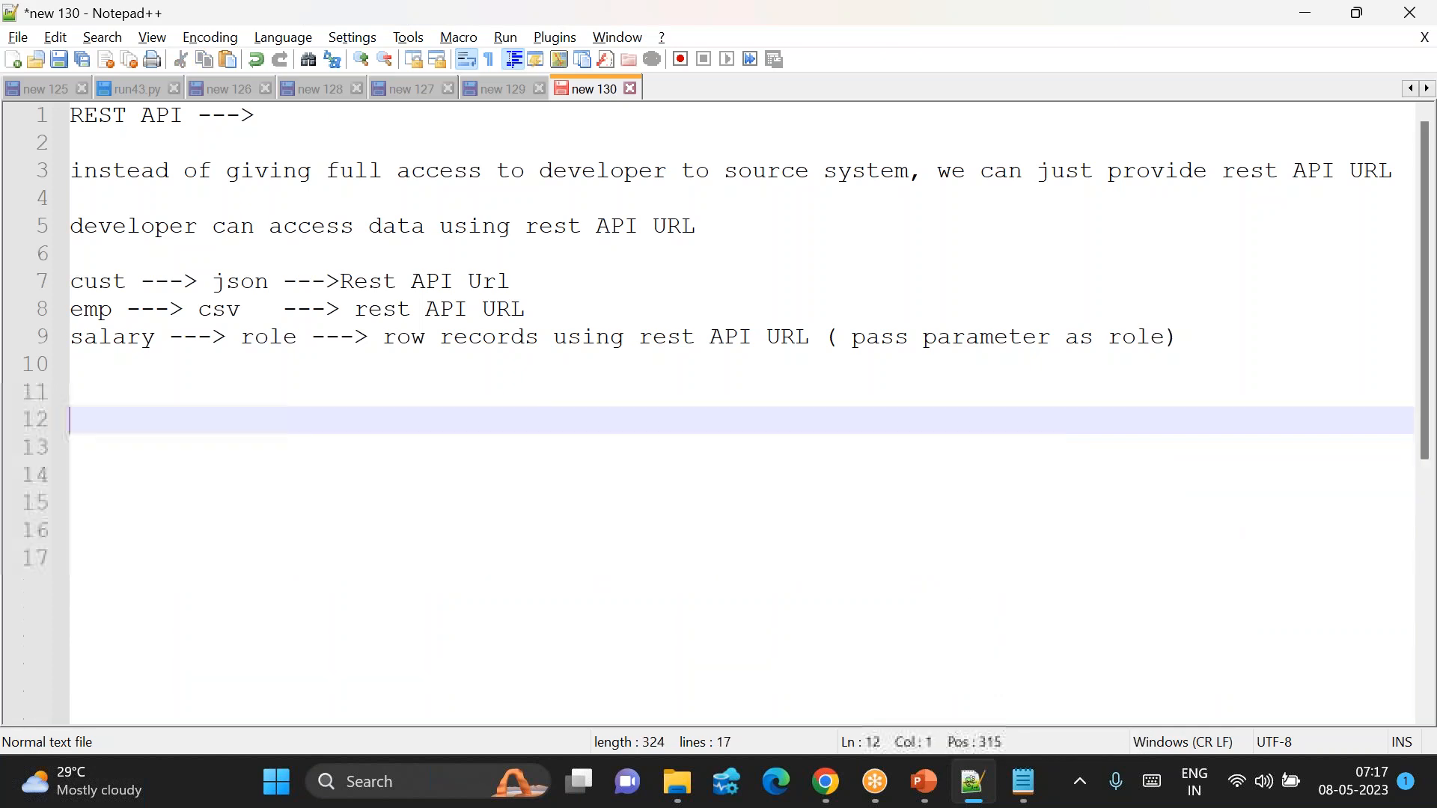
click(13, 60)
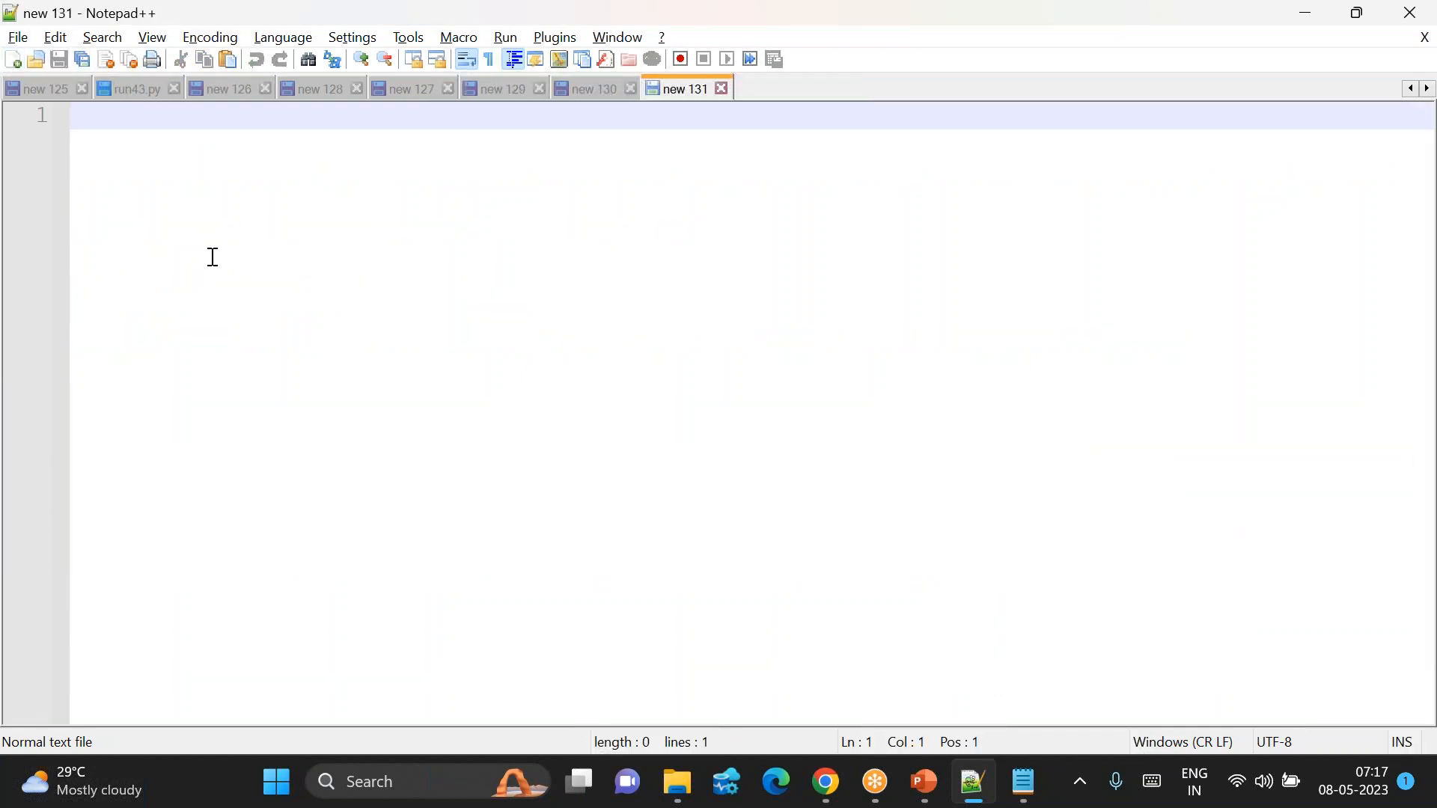
key(ctrl+v)
drag(98, 115, 522, 112)
click(552, 117)
double_click(555, 119)
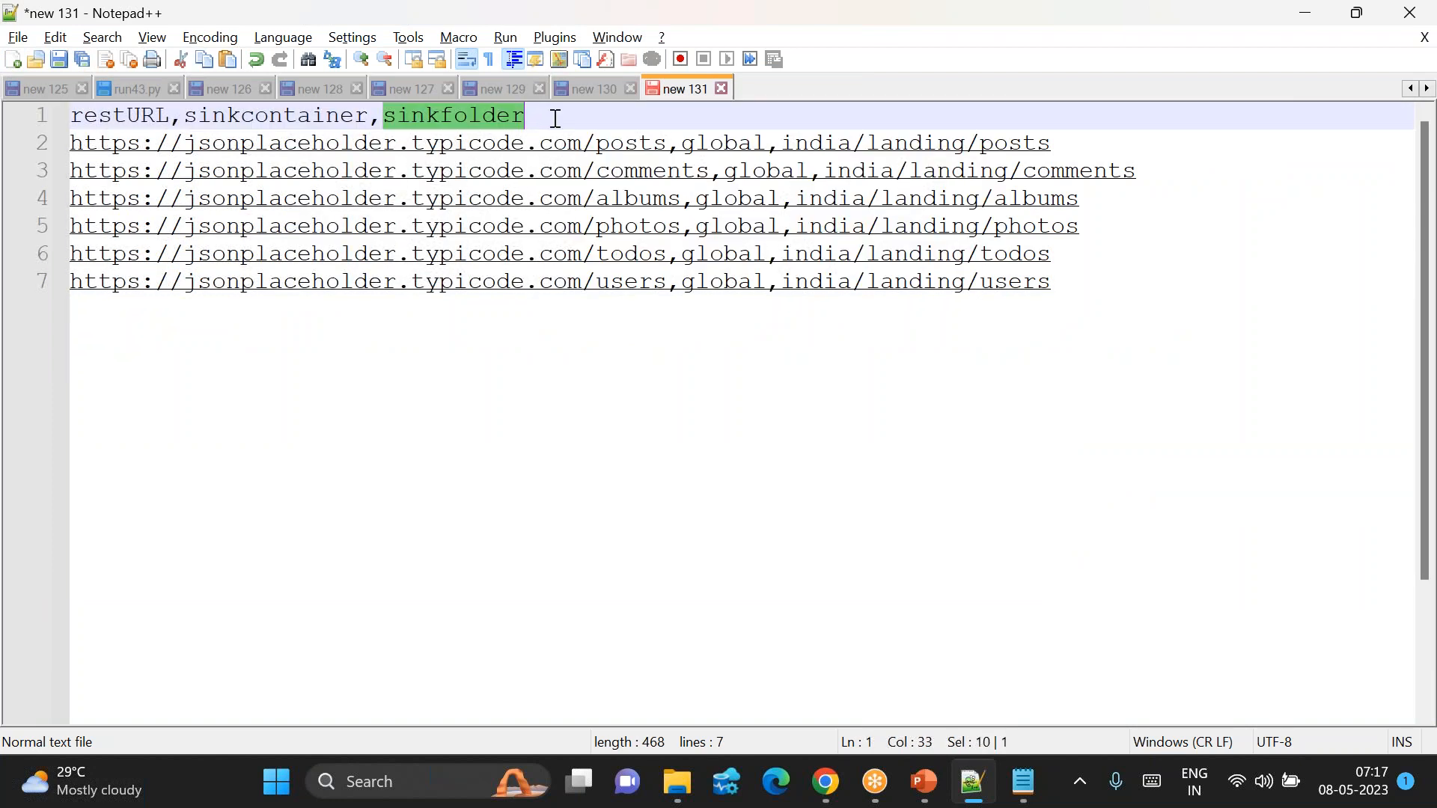
triple_click(128, 116)
click(128, 116)
double_click(259, 118)
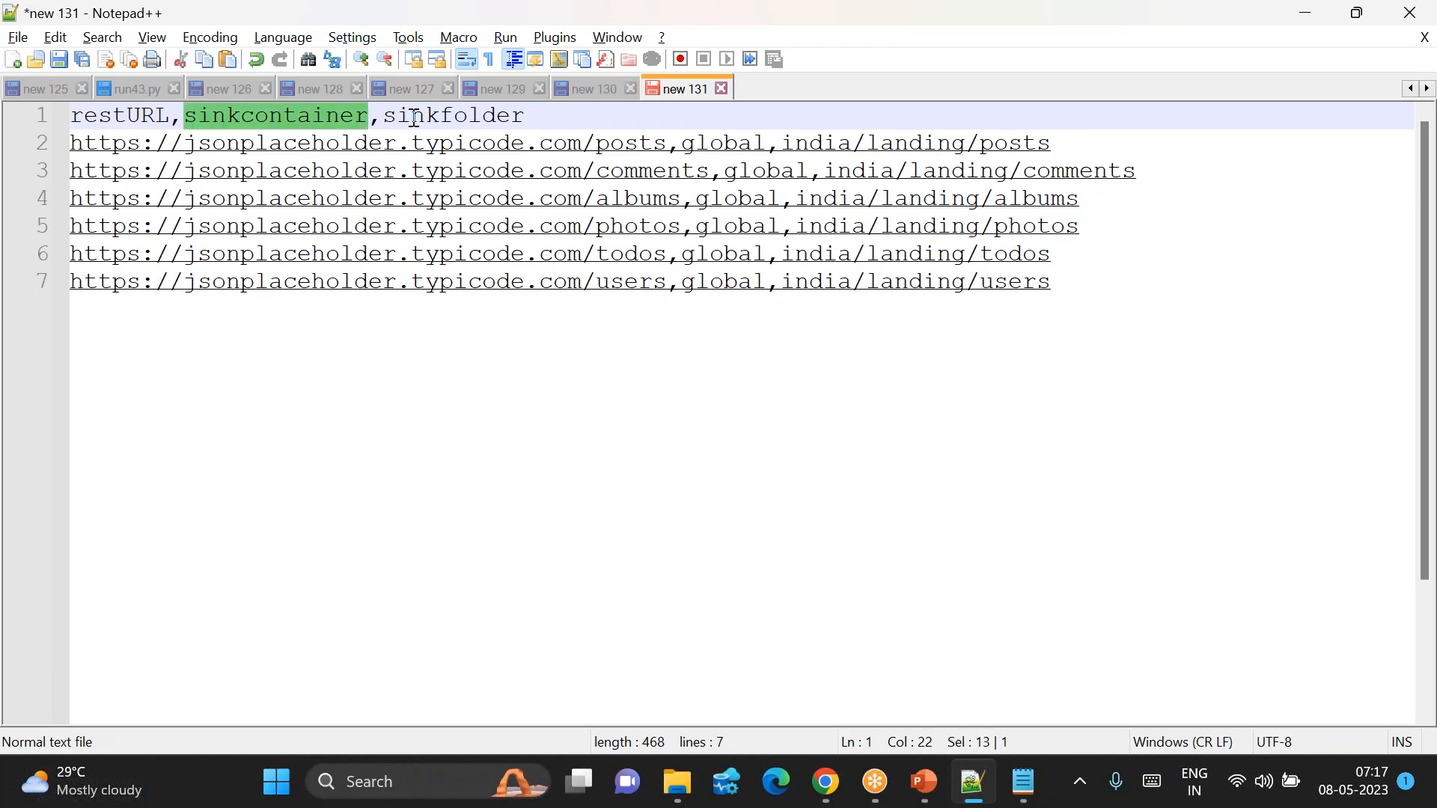
double_click(438, 116)
Step: Save the list as fileconfig.csv on the Desktop using the All types file type
click(18, 37)
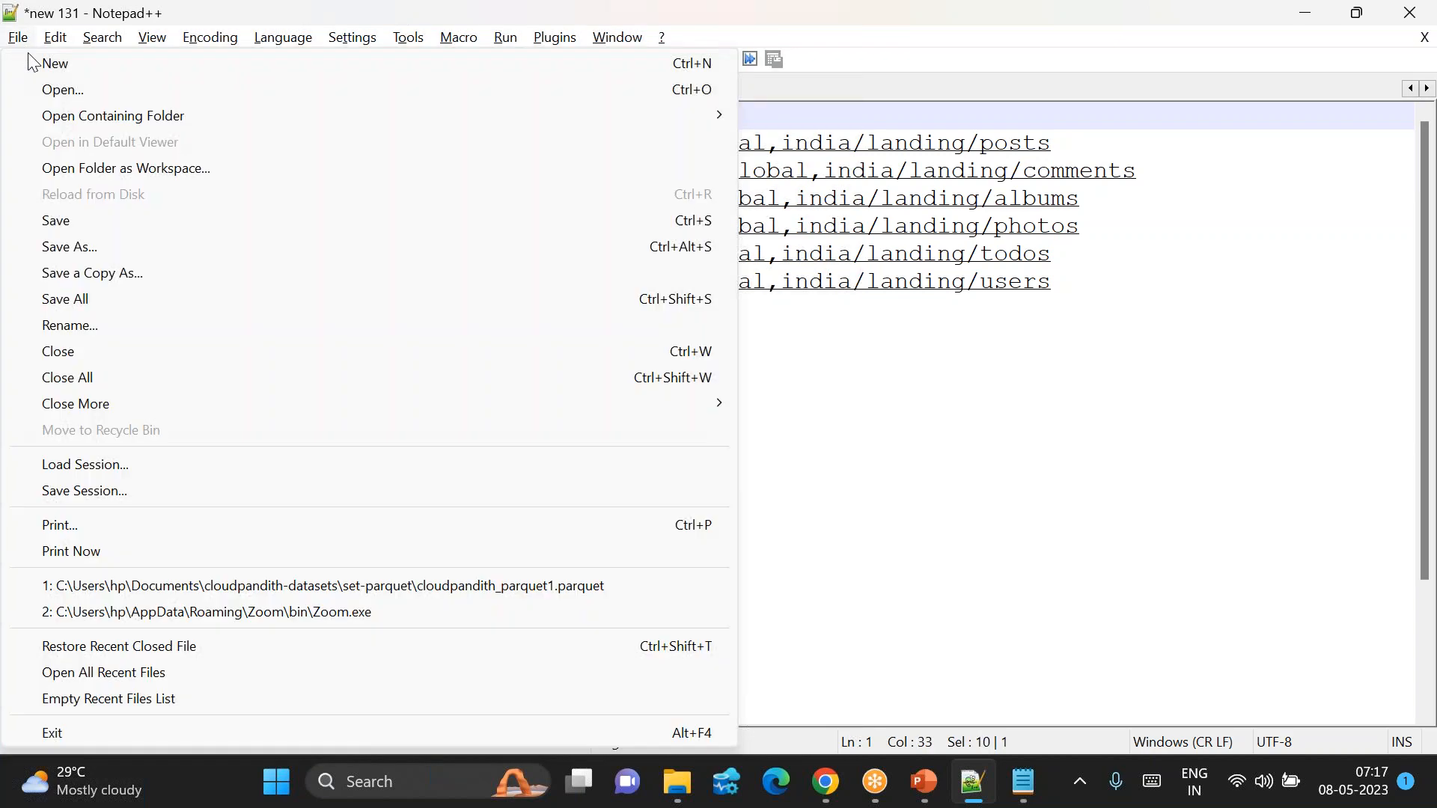
click(73, 246)
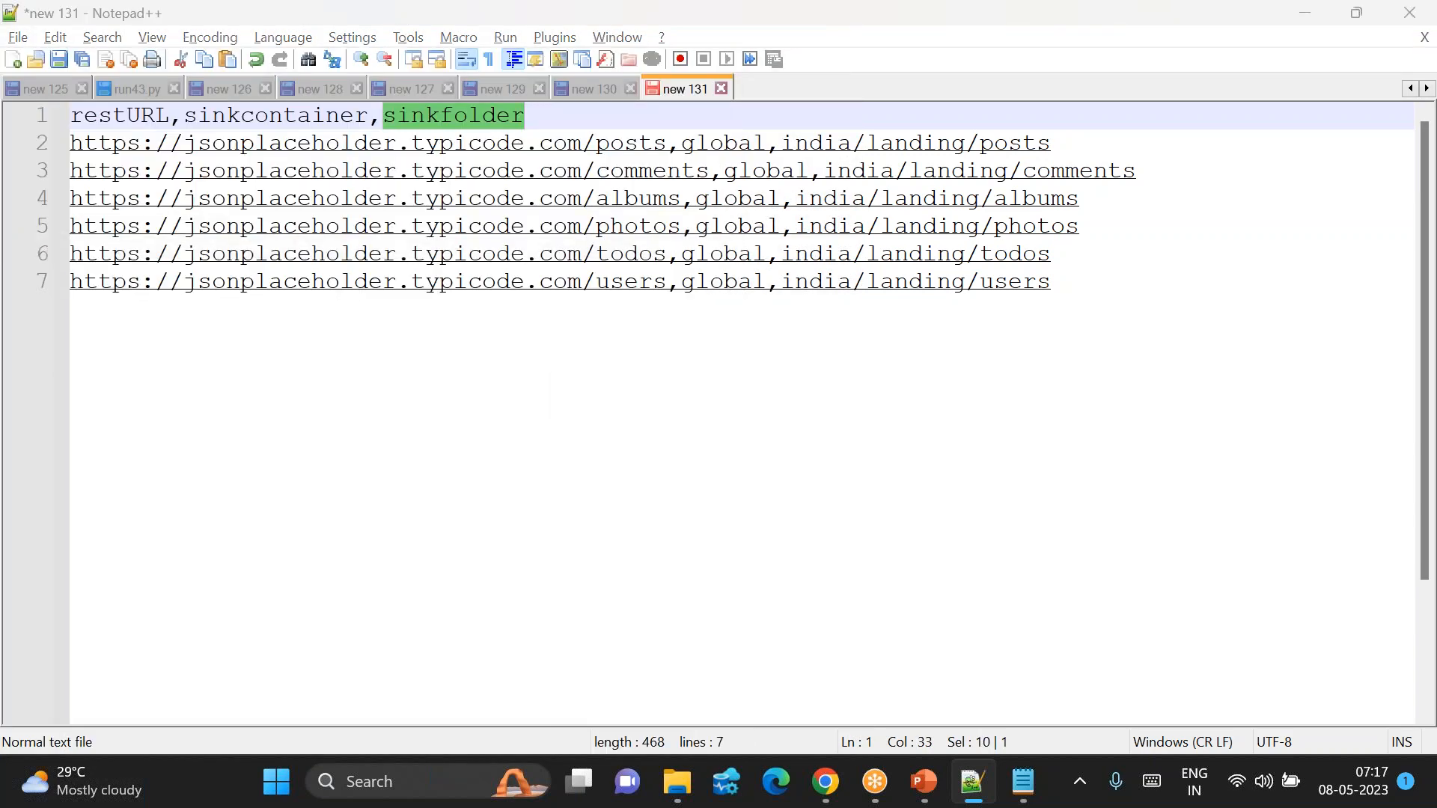
text(fileconfig.csv)
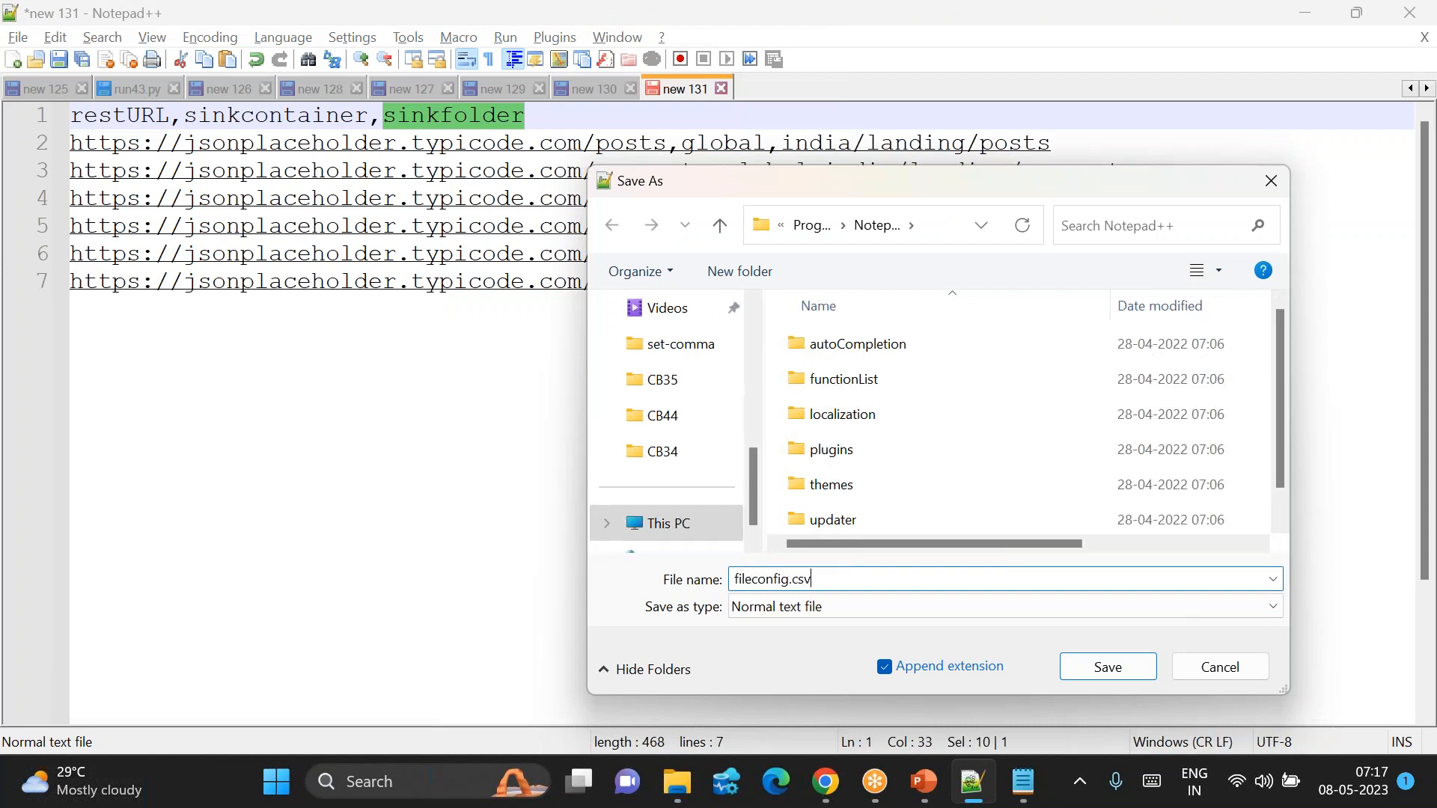
click(793, 608)
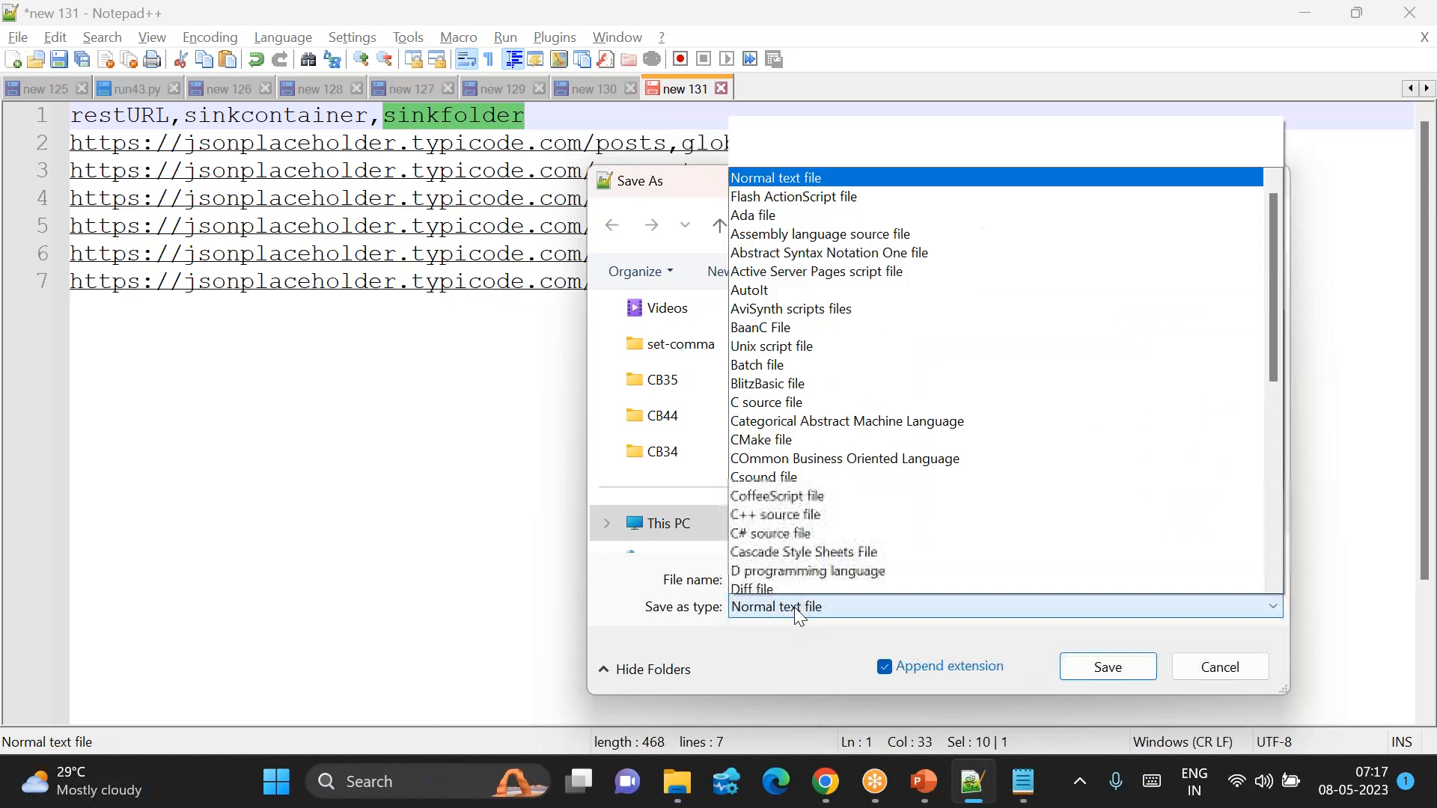
scroll(835, 115, up, 1)
click(766, 39)
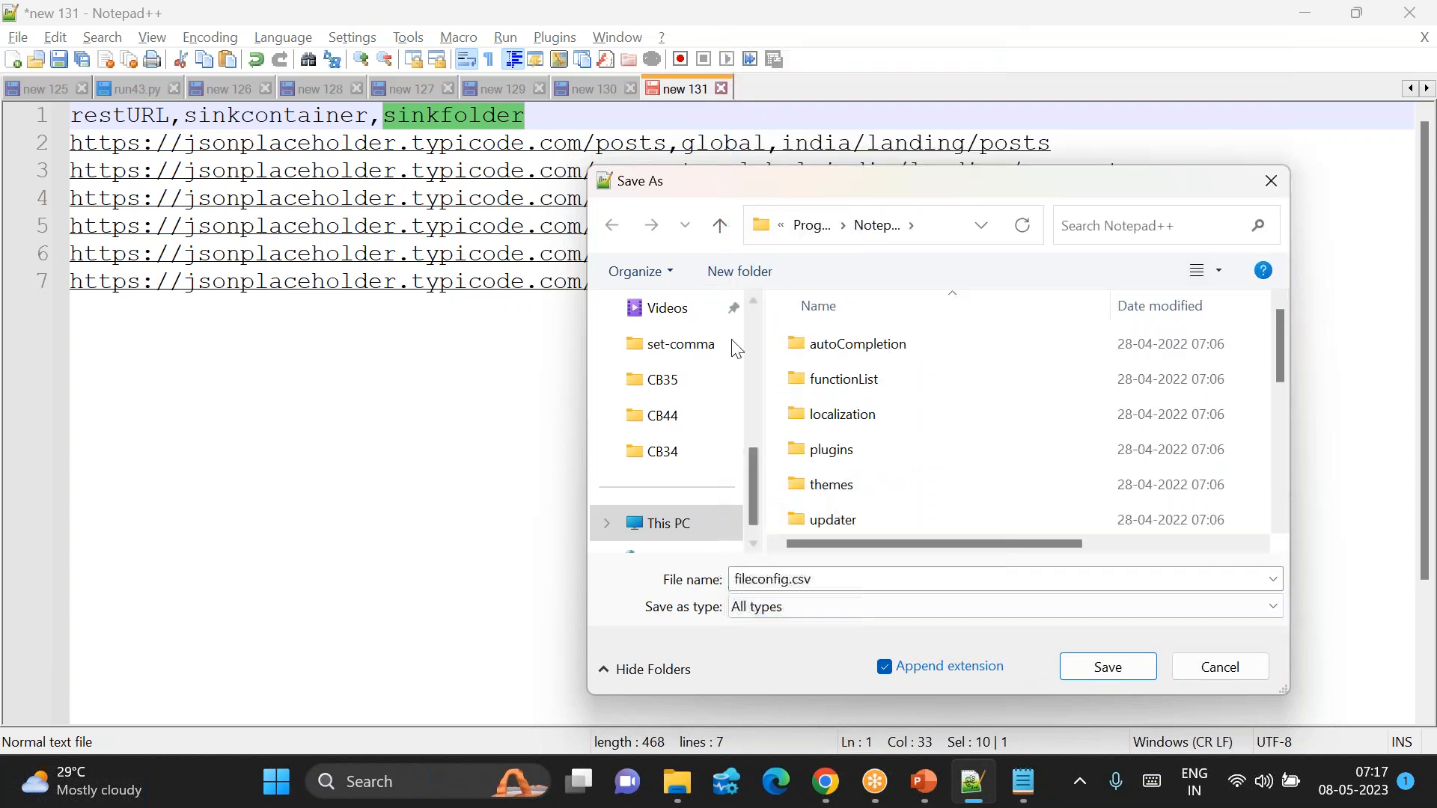
scroll(690, 501, up, 3)
click(674, 415)
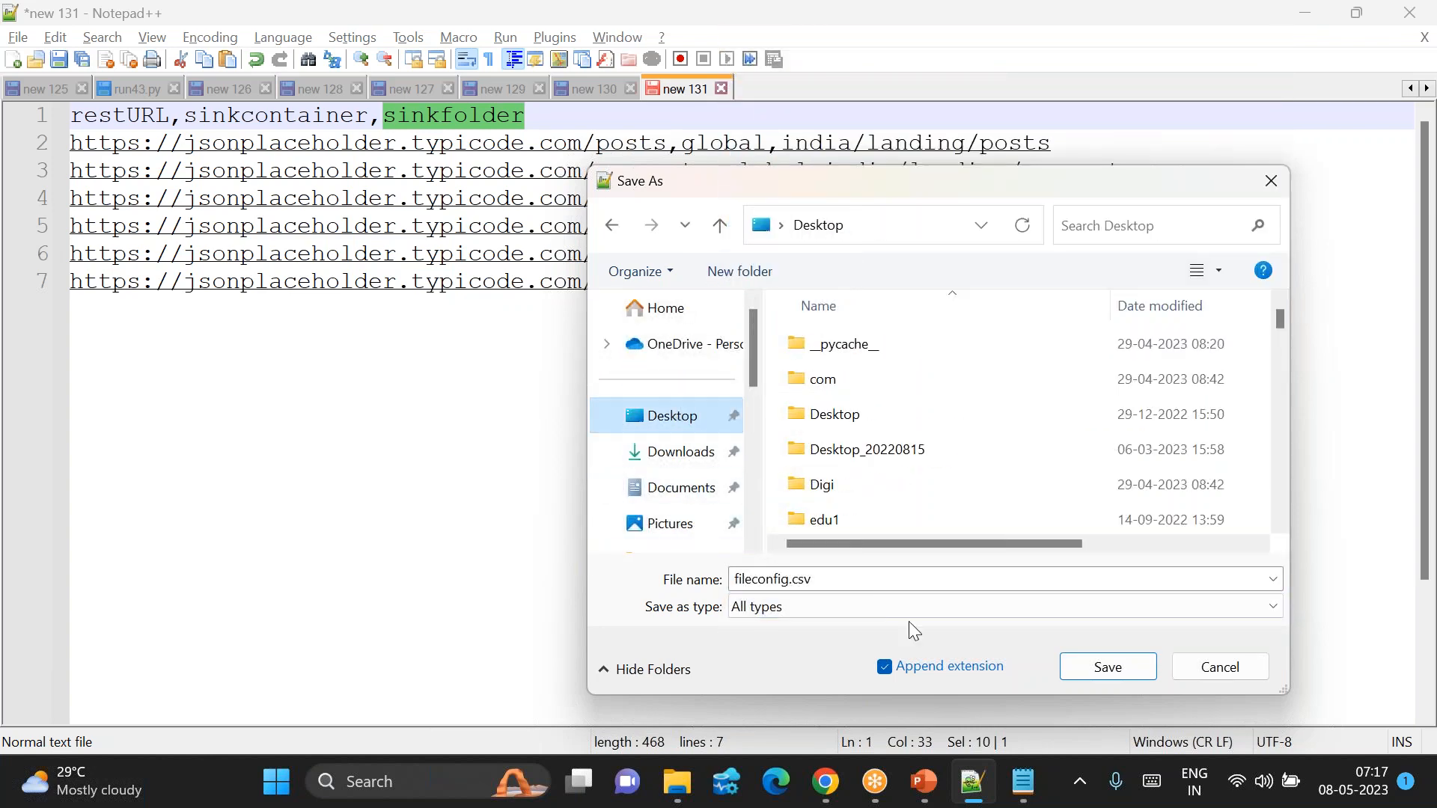
click(1103, 674)
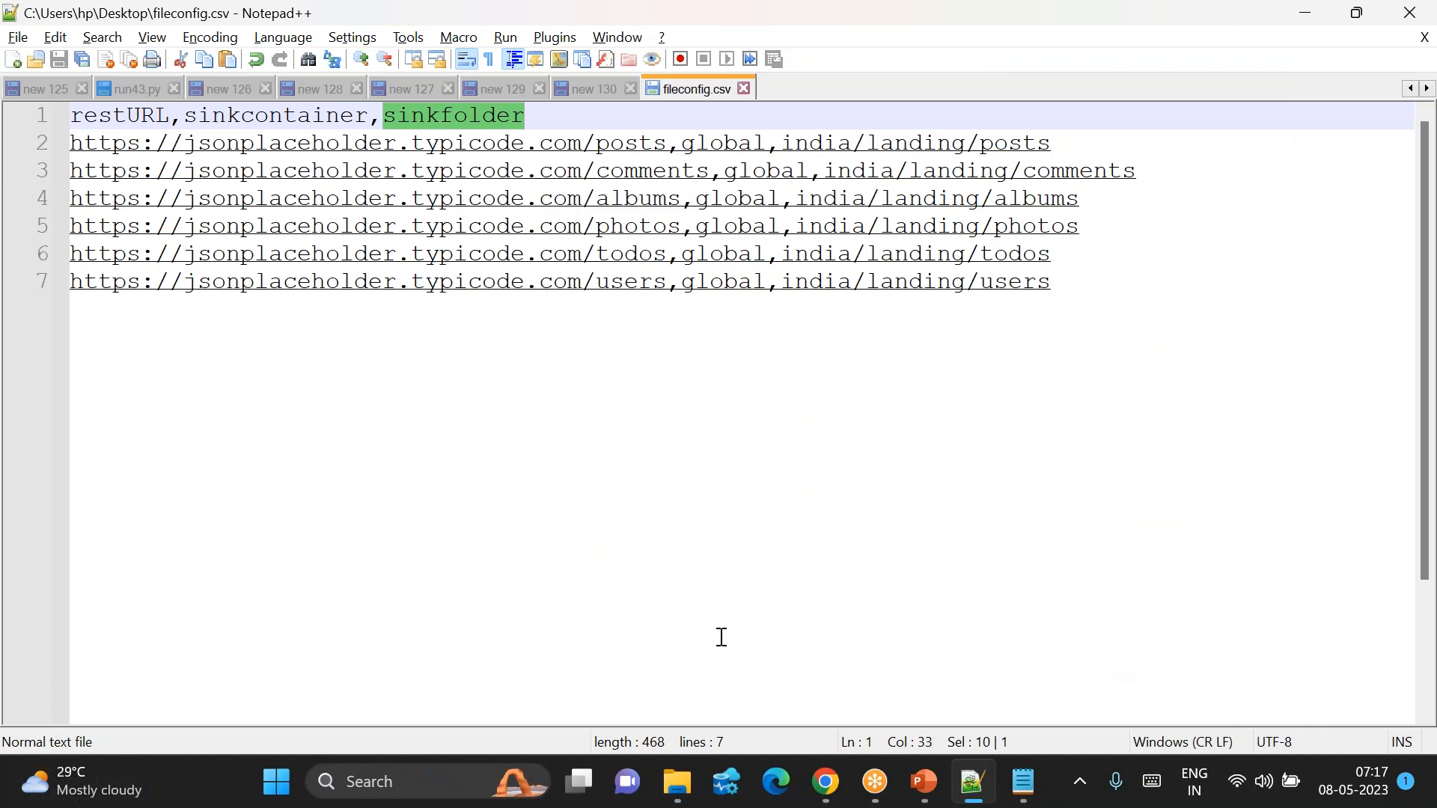
click(827, 781)
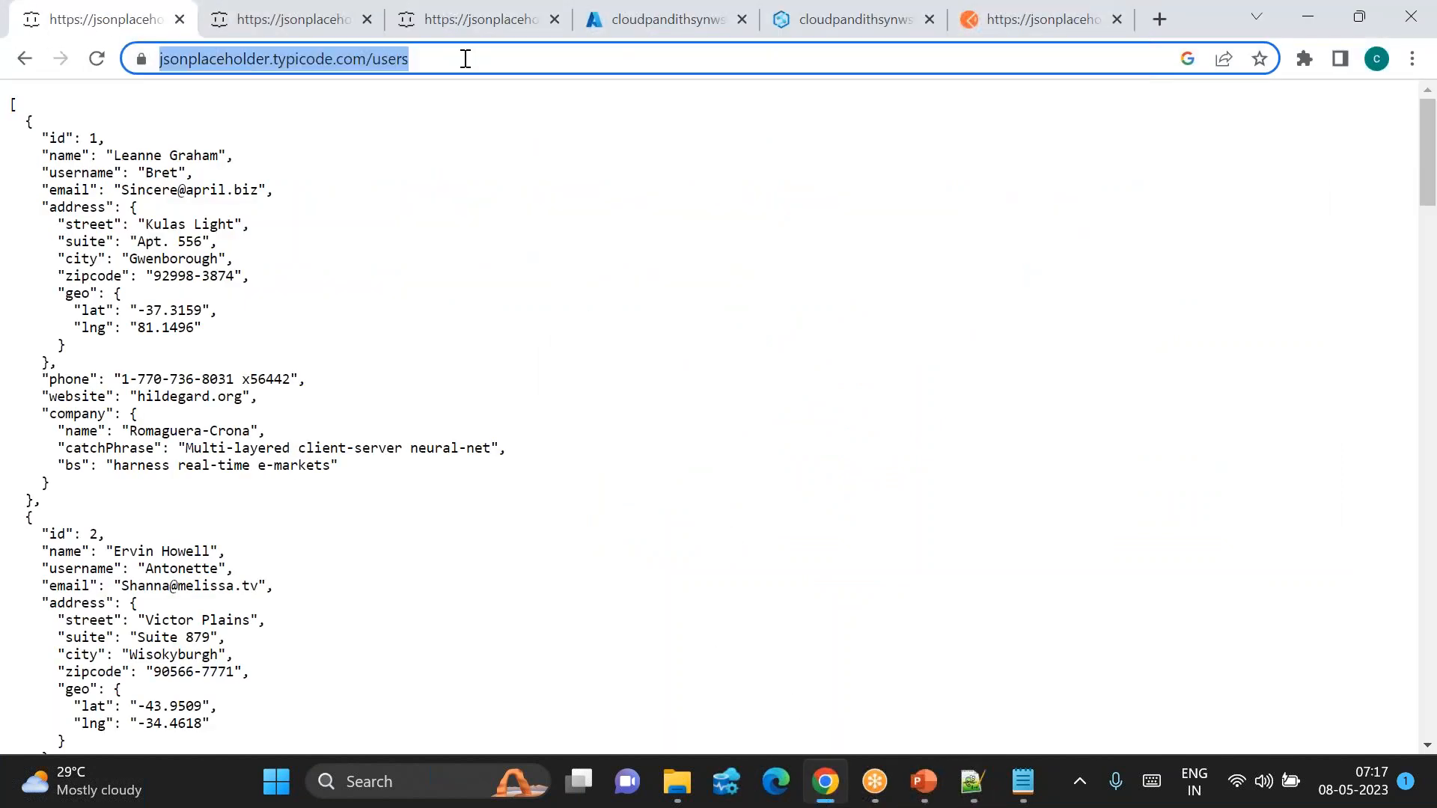
Step: Close the three jsonplaceholder tabs and open the india folder in the global container
click(179, 18)
click(179, 19)
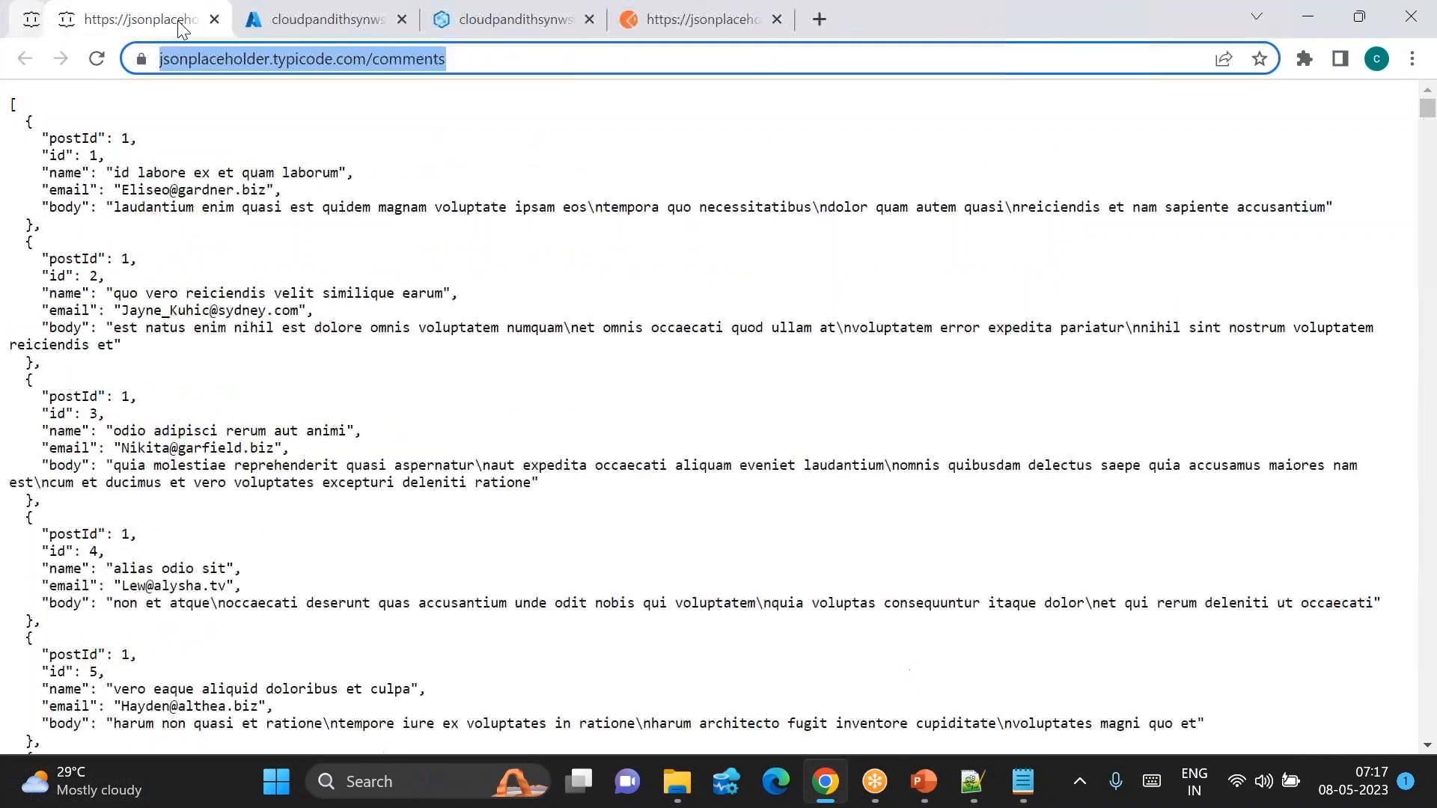
click(180, 18)
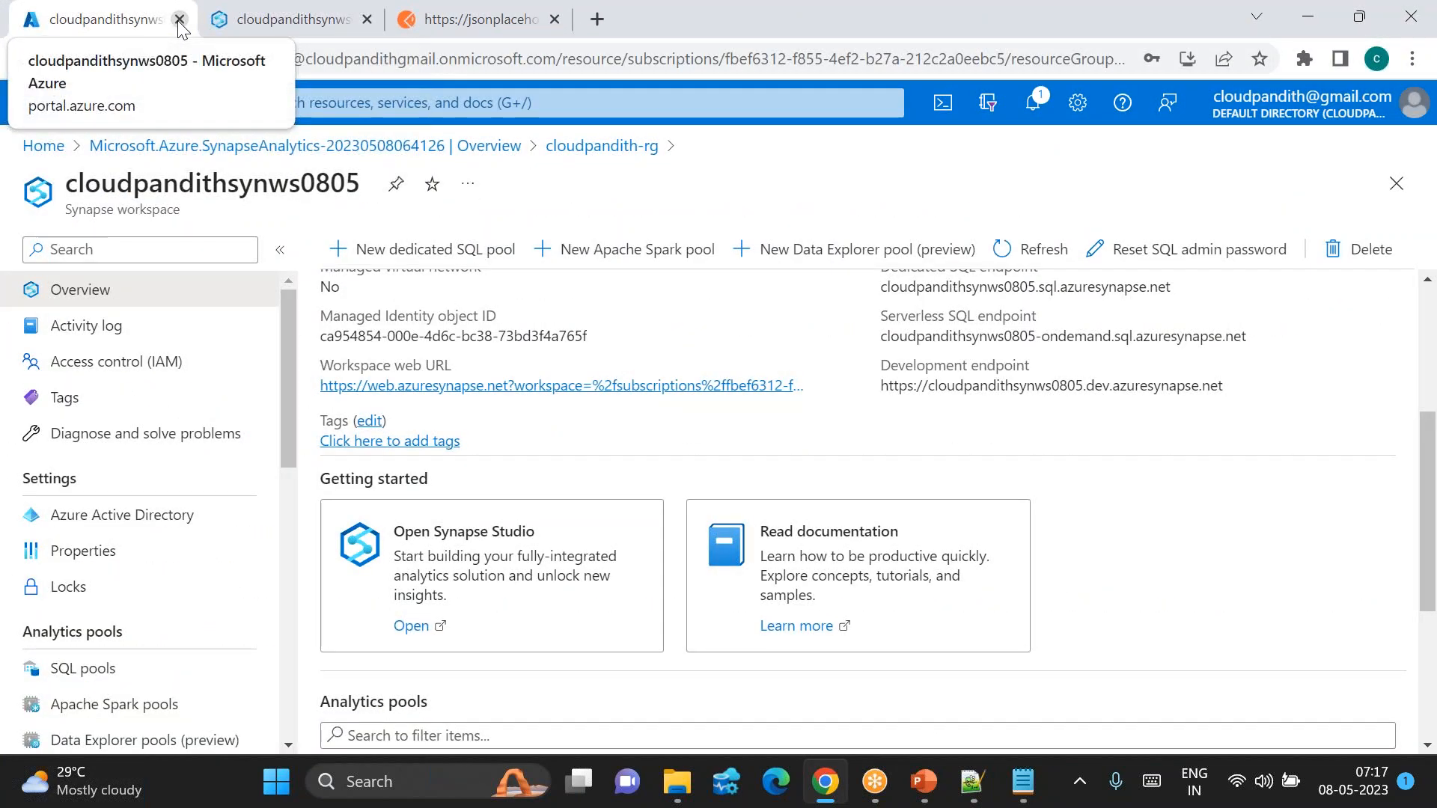
click(247, 22)
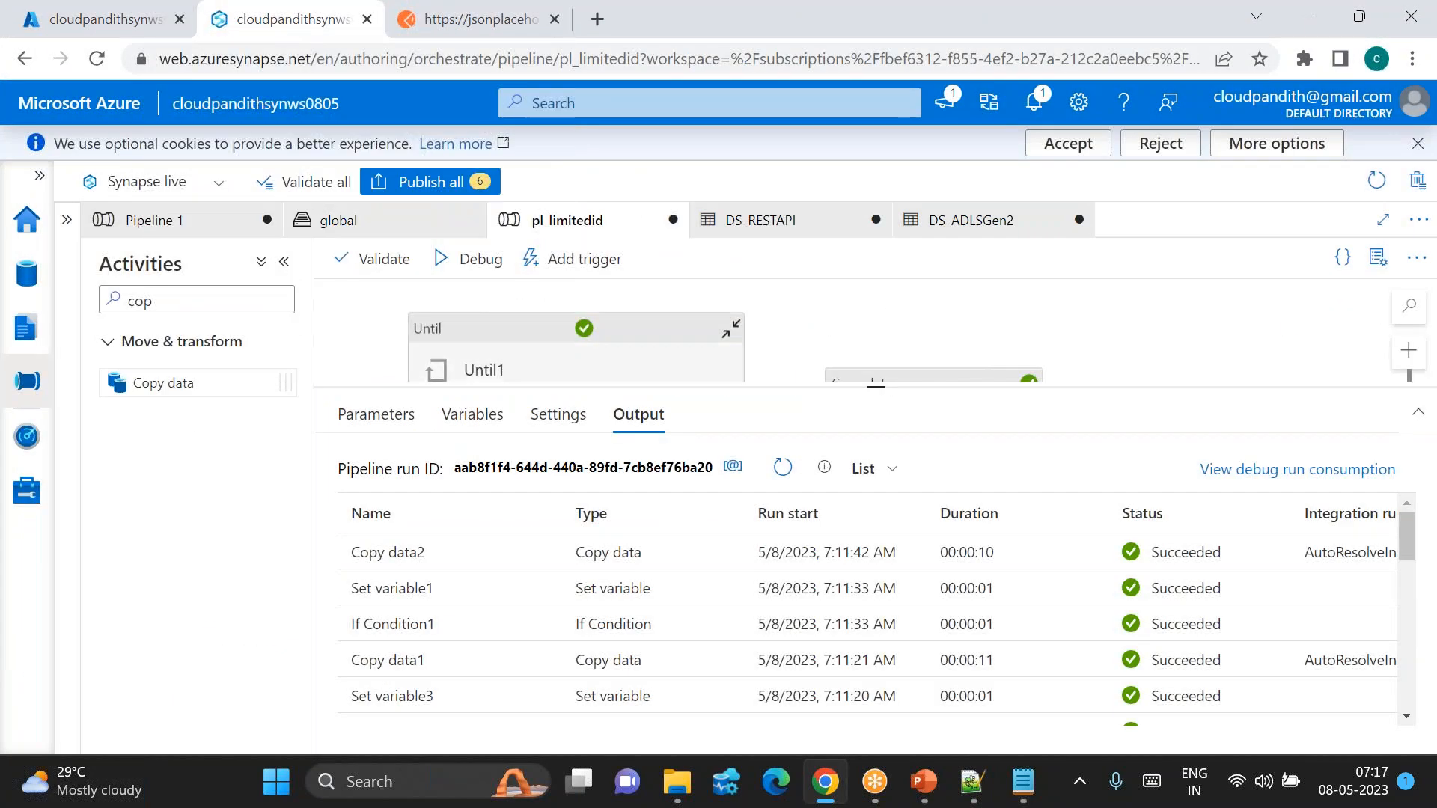
click(404, 224)
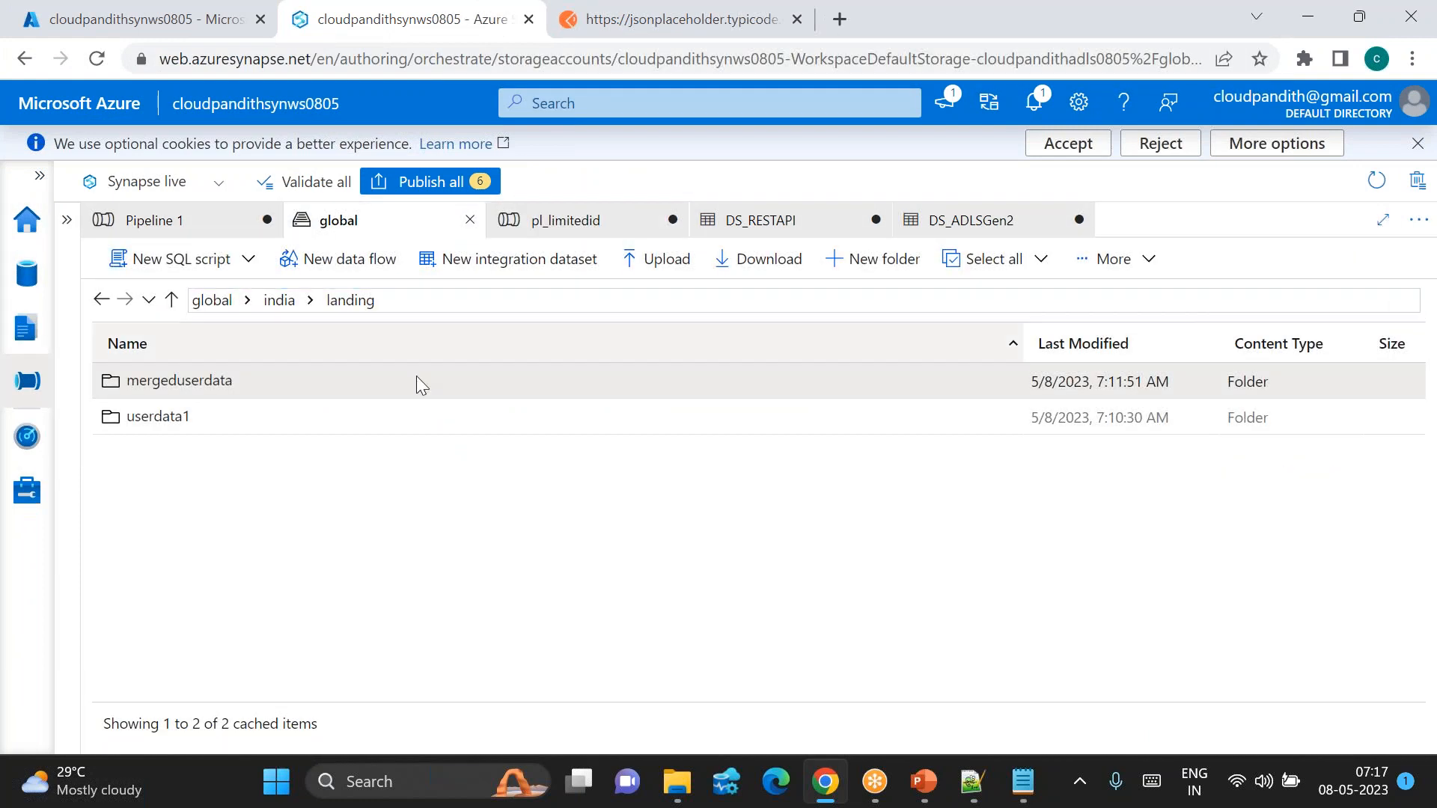
click(225, 301)
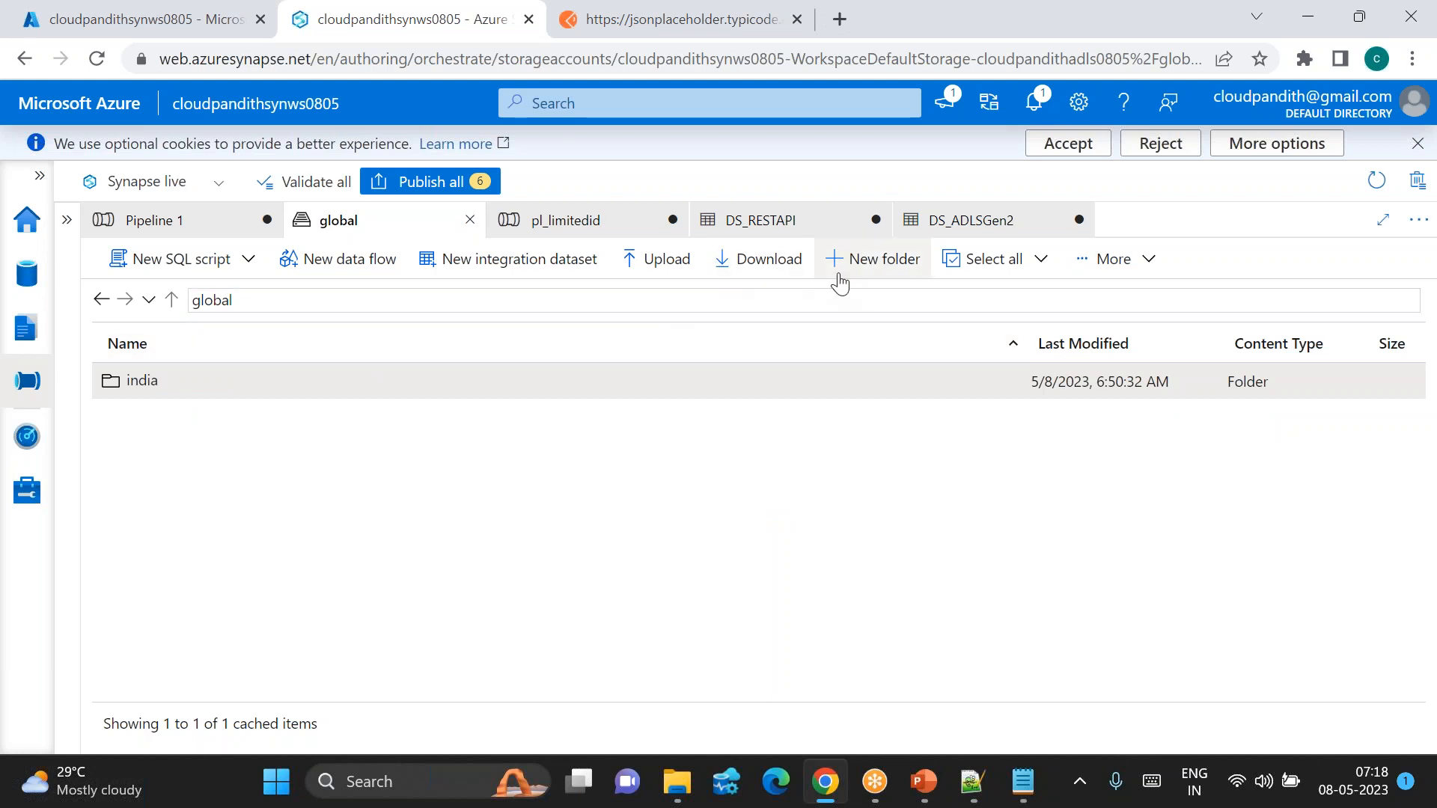
double_click(192, 387)
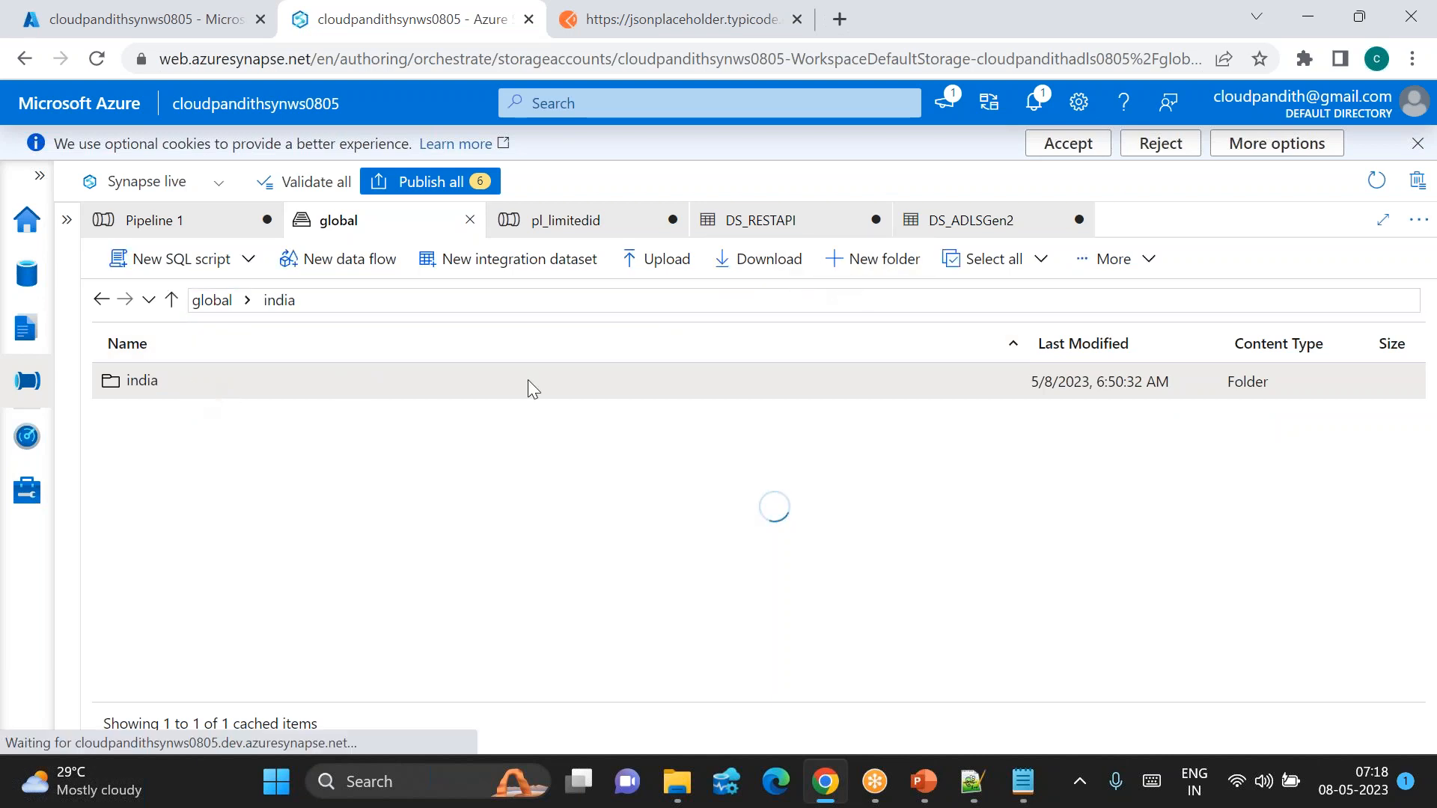
Step: Create a new folder named config inside india and open it
click(878, 259)
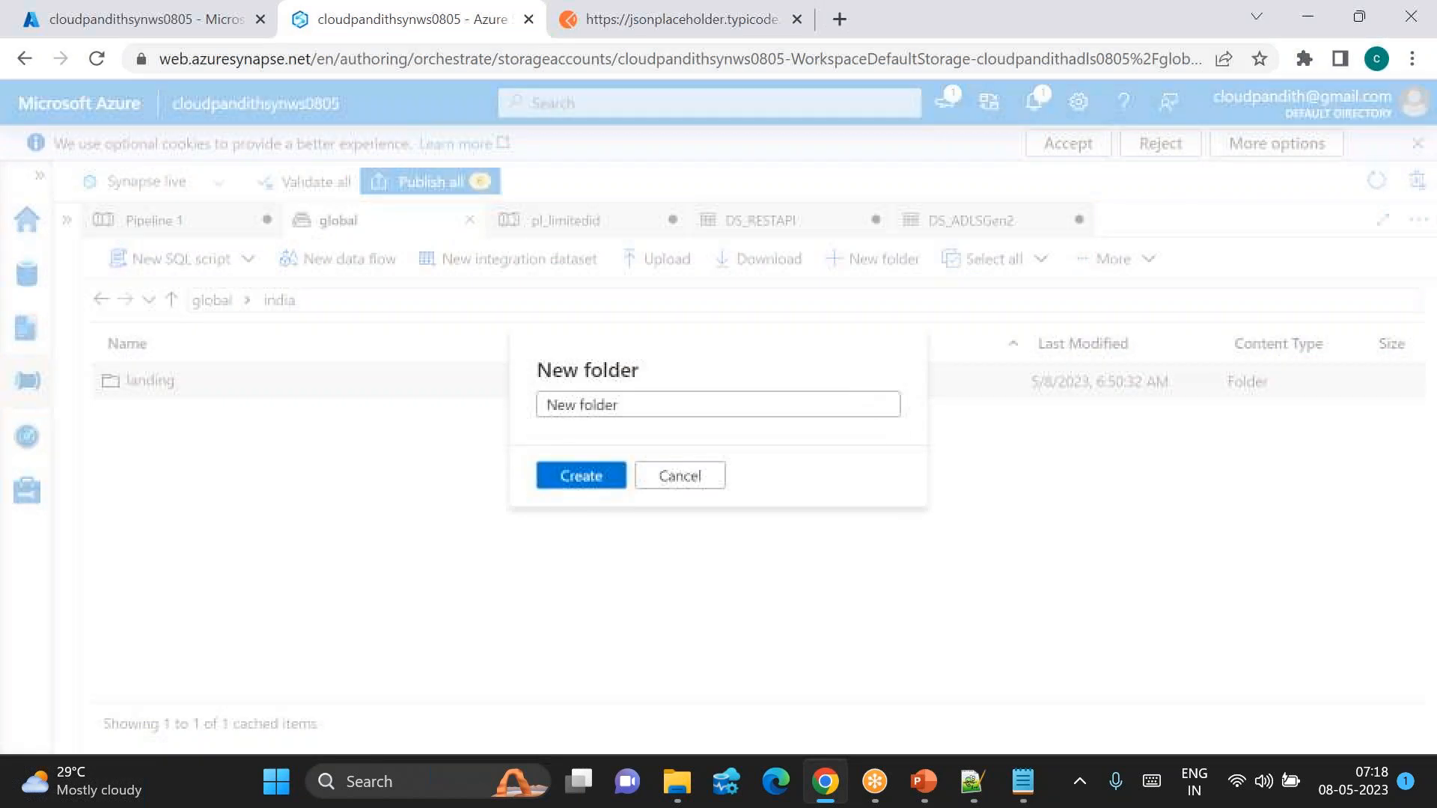
drag(576, 371, 576, 405)
click(577, 397)
key(ctrl+a)
text(con)
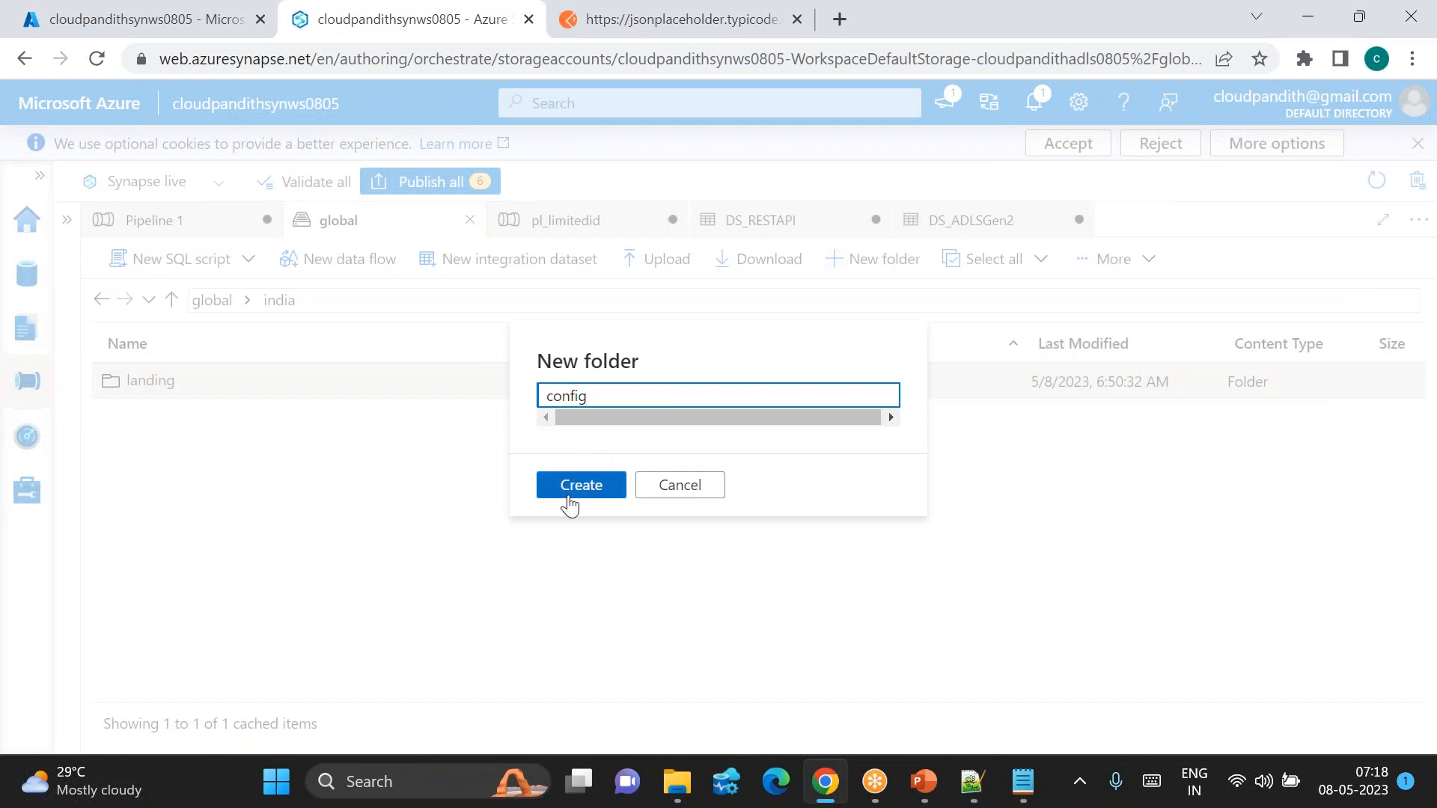
click(568, 501)
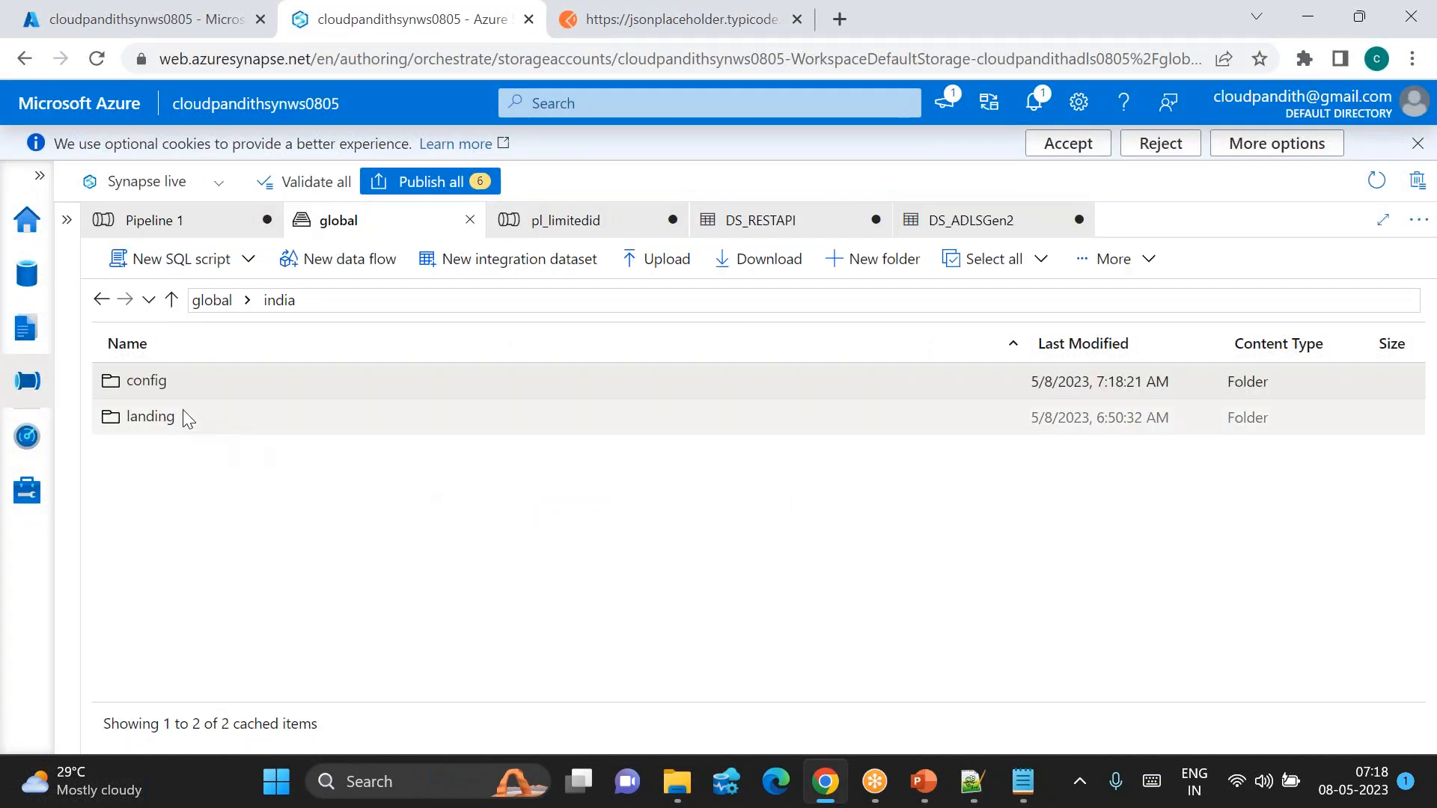
double_click(150, 381)
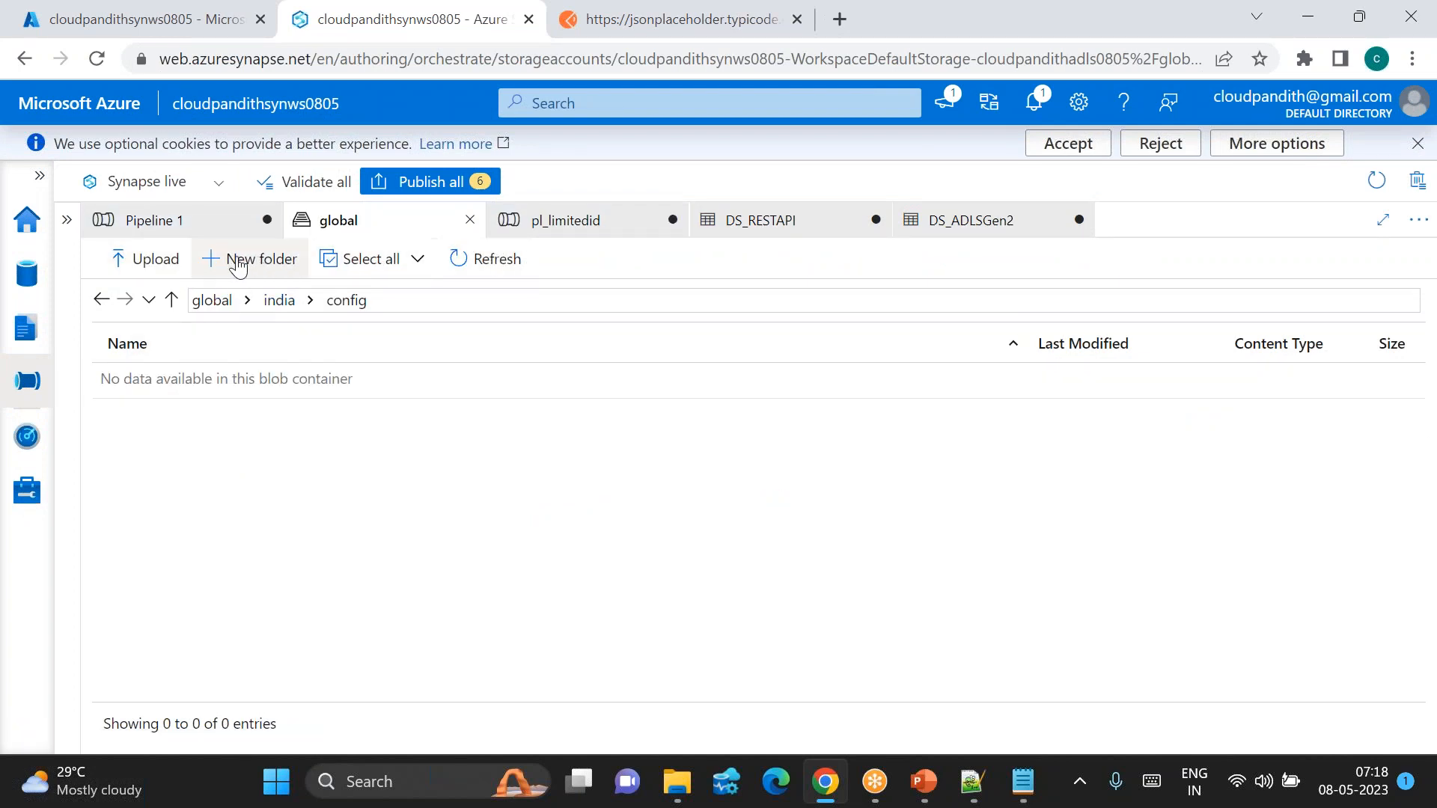
Step: Upload Desktop\fileconfig.csv into global/india/config, then return to the india folder listing
click(146, 258)
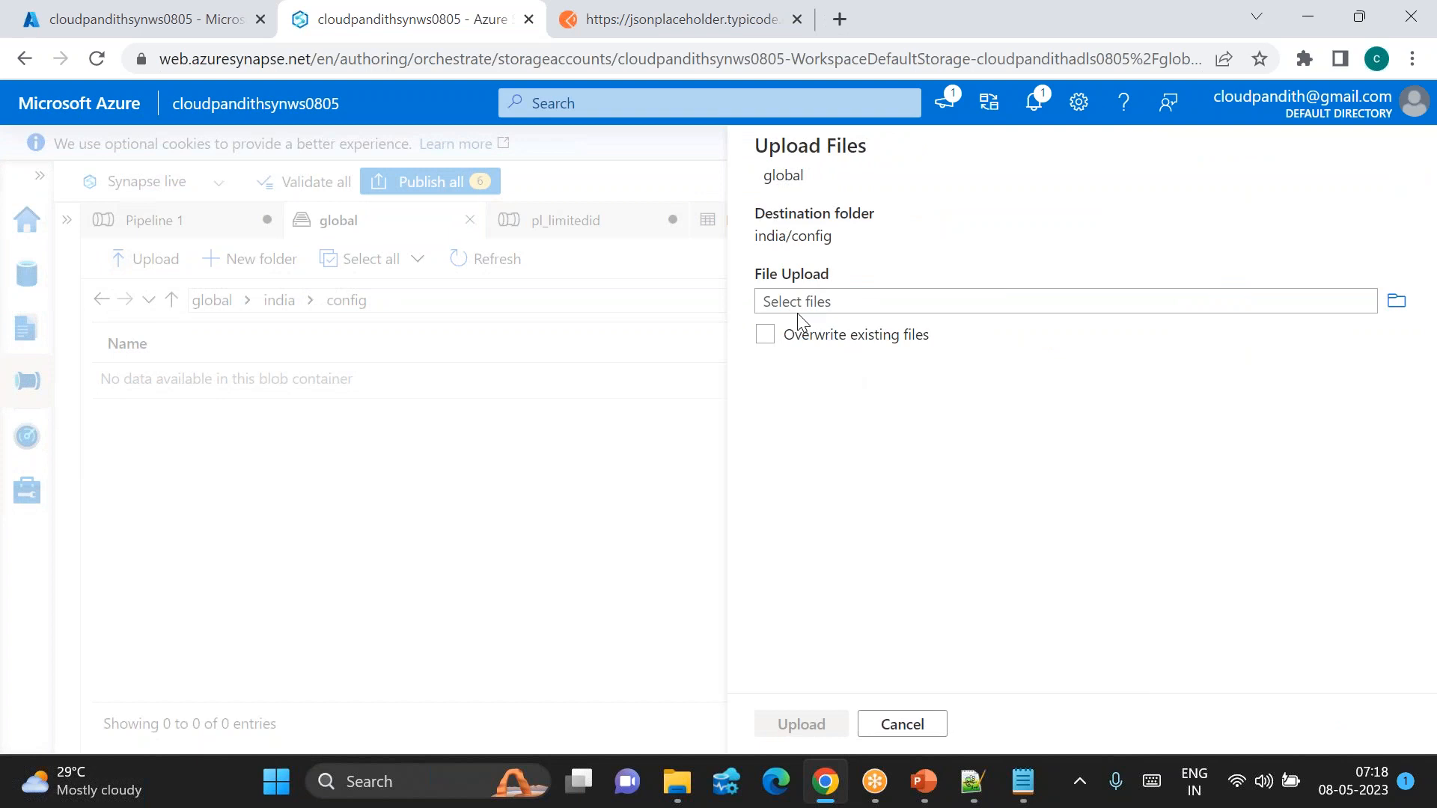
click(794, 302)
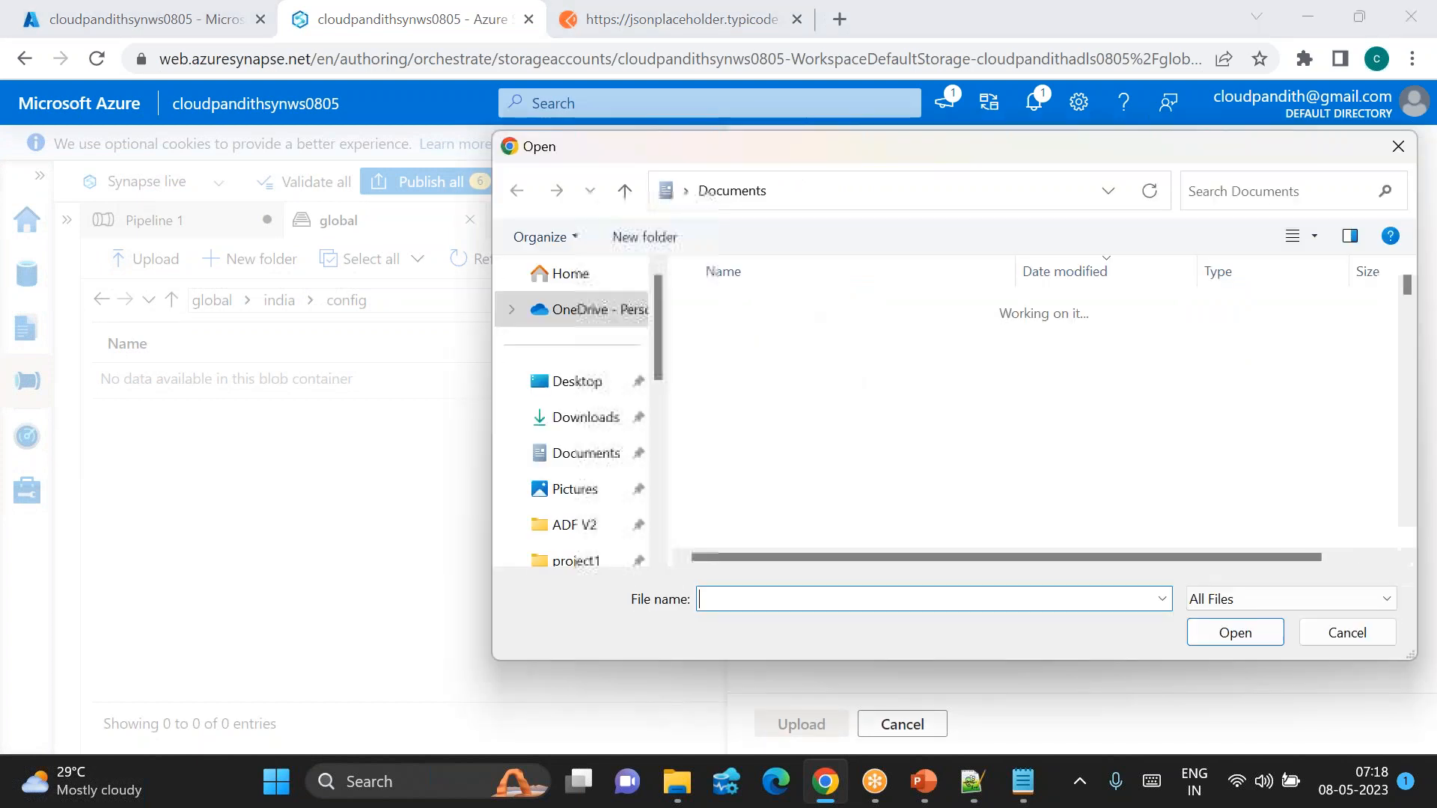
click(576, 381)
click(751, 596)
text(file)
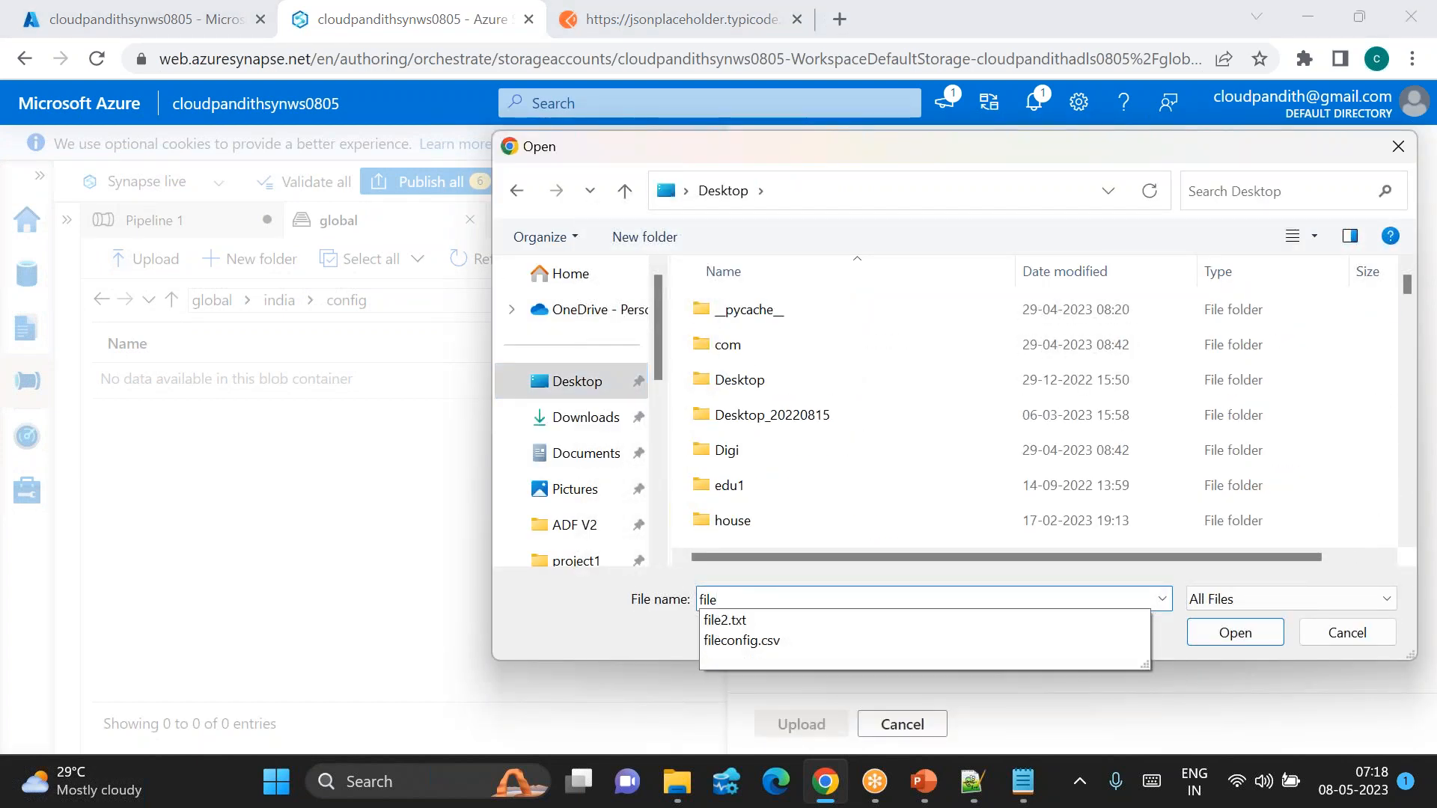
click(770, 640)
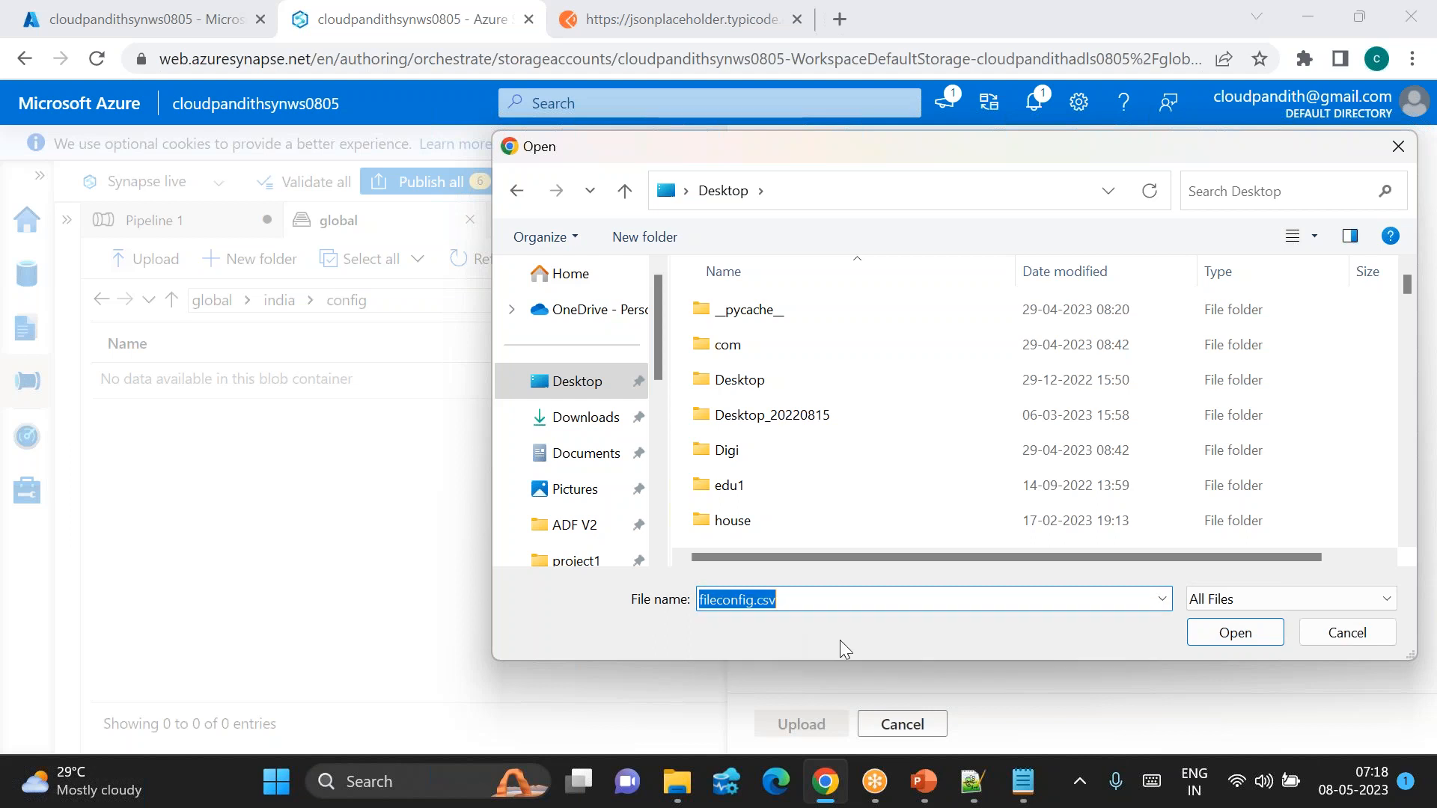
click(1248, 643)
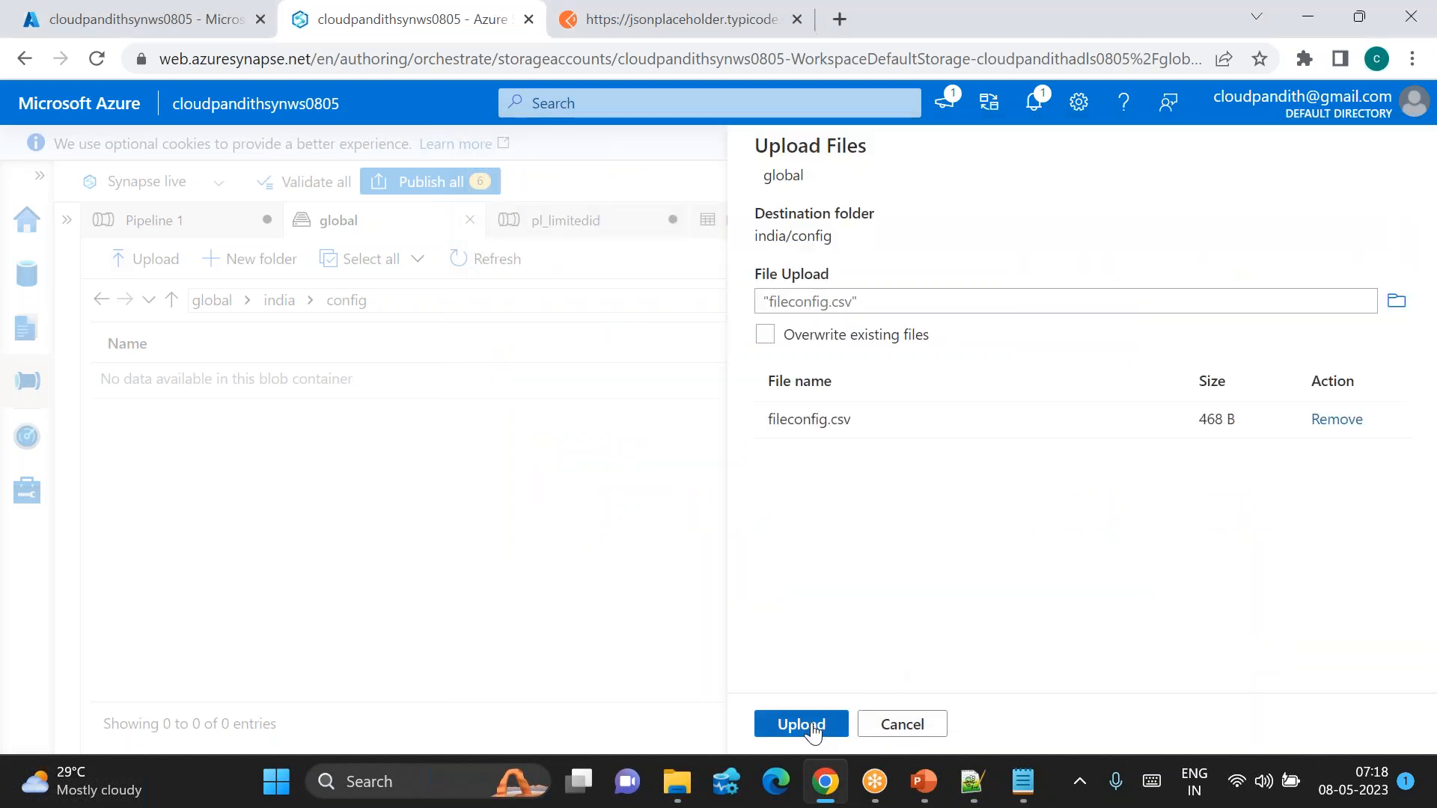
click(804, 722)
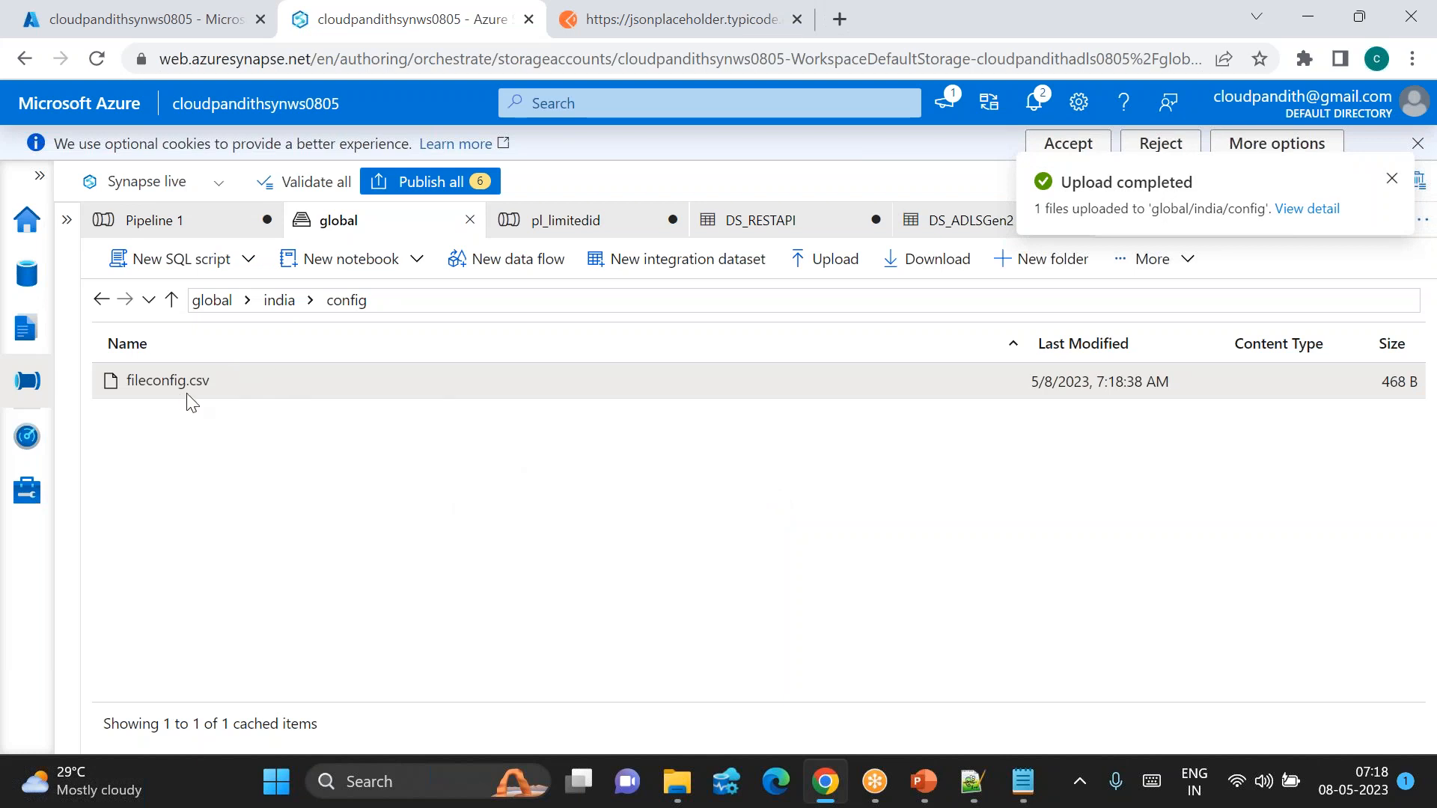
click(285, 302)
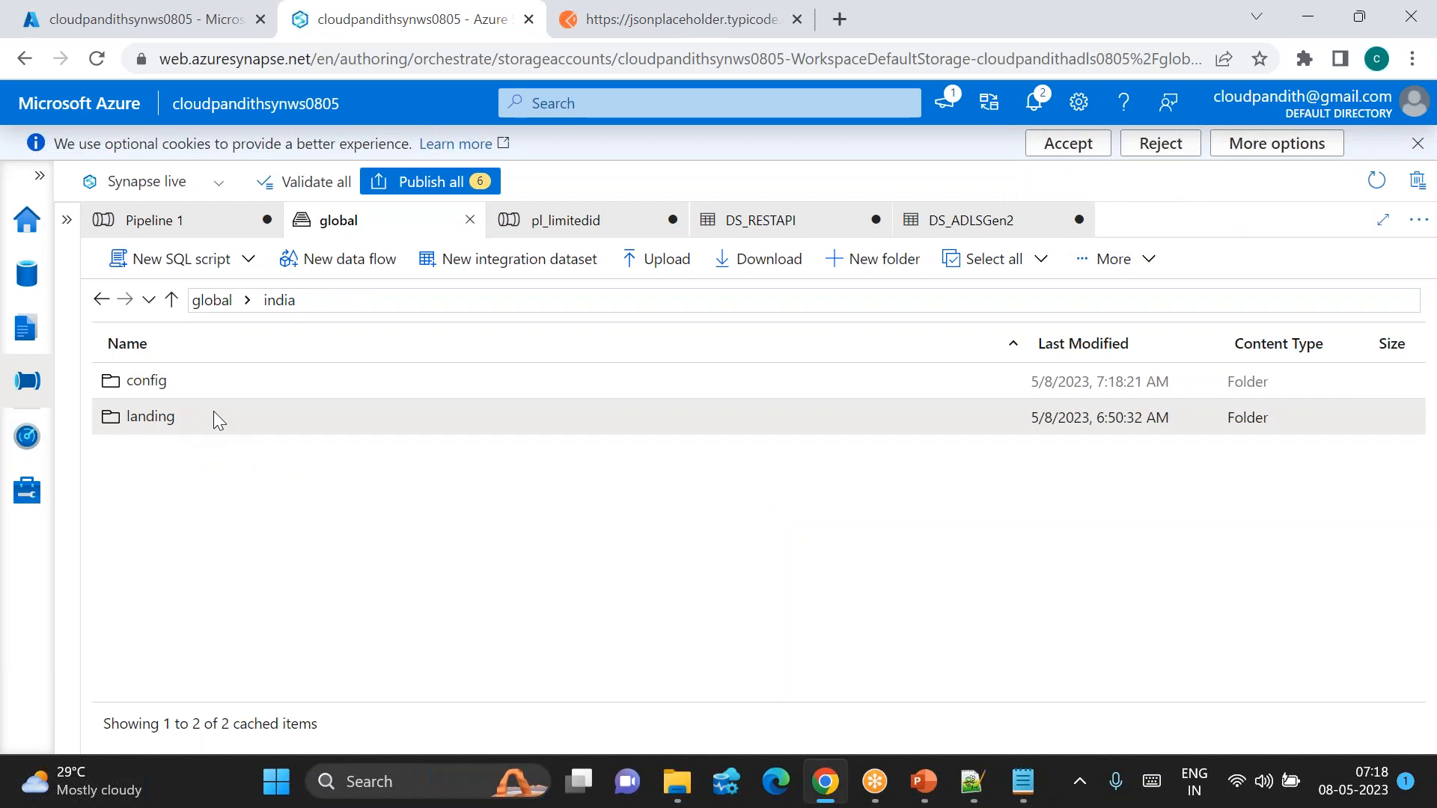
Step: Delete the landing folder from global/india via More > Delete and confirm
click(1107, 259)
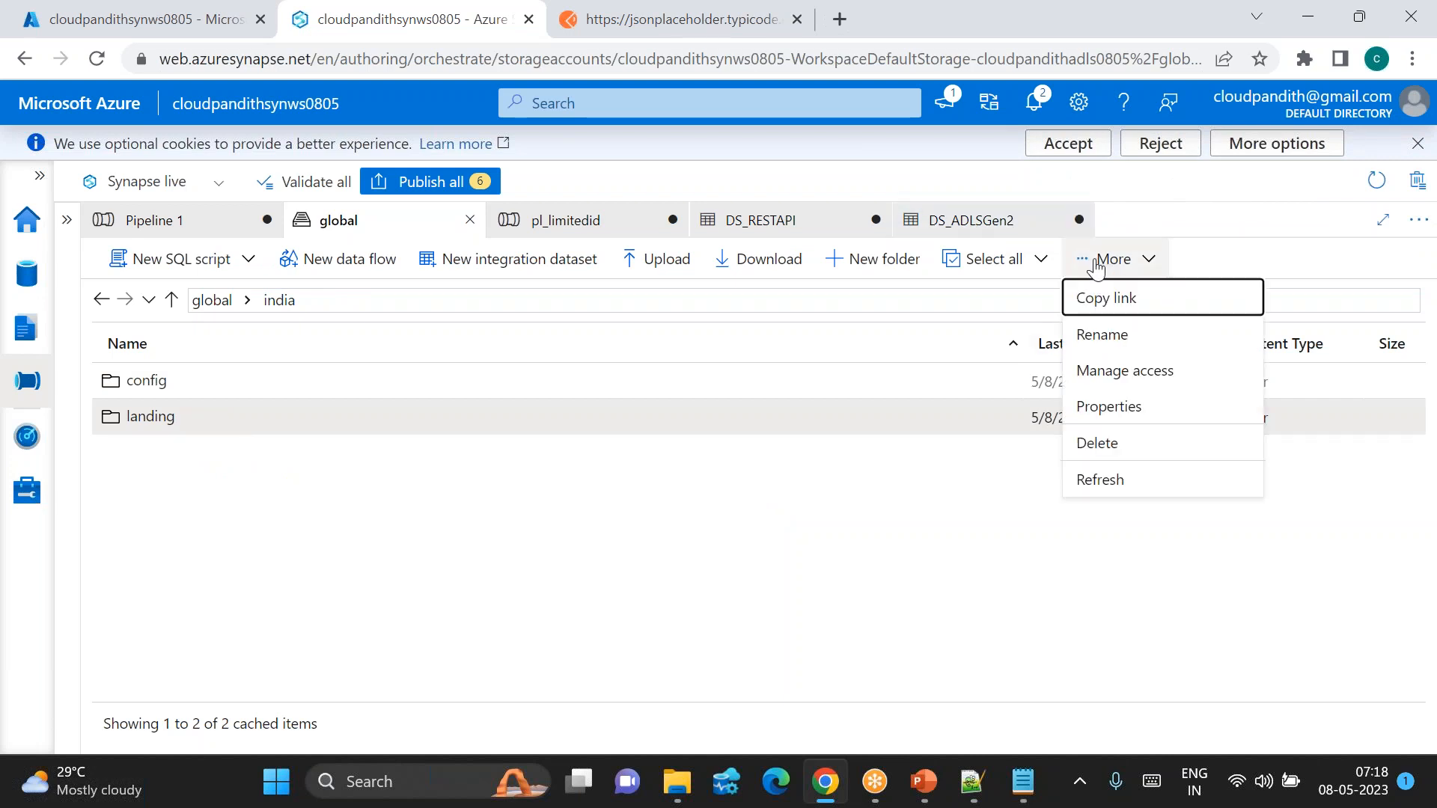
click(1122, 444)
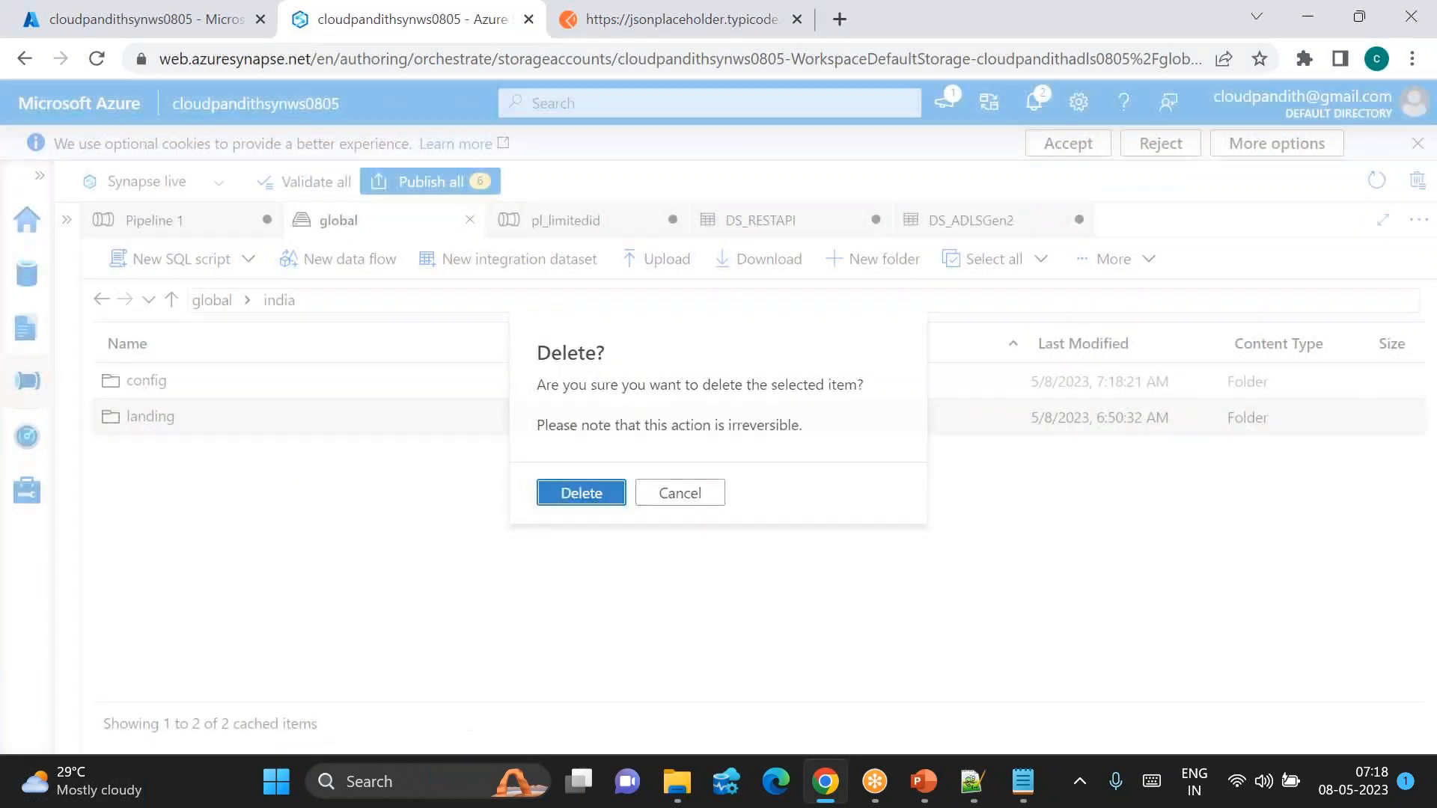
click(581, 493)
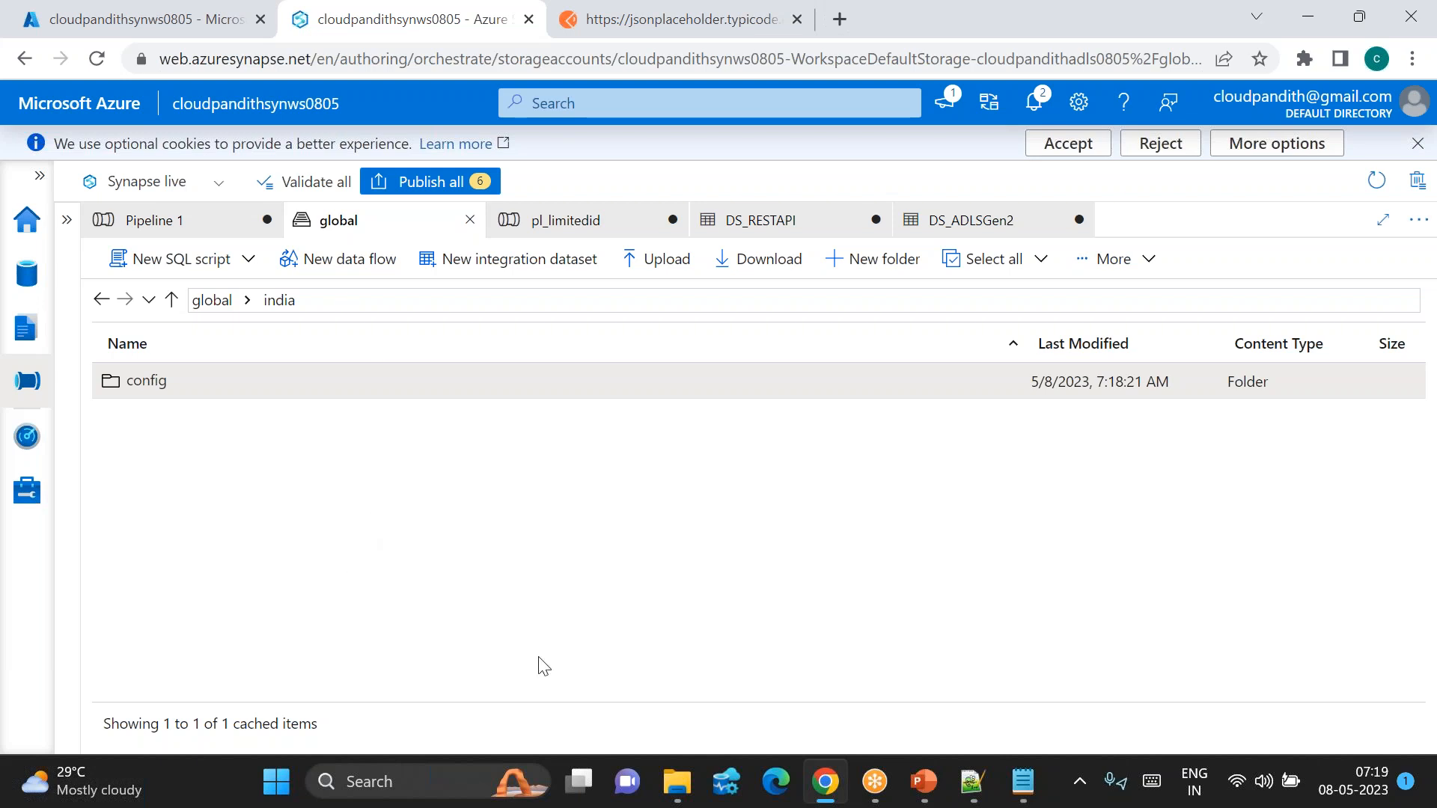
Step: Create a new empty pipeline, Pipeline 2, with the properties pane and resources list collapsed
click(178, 224)
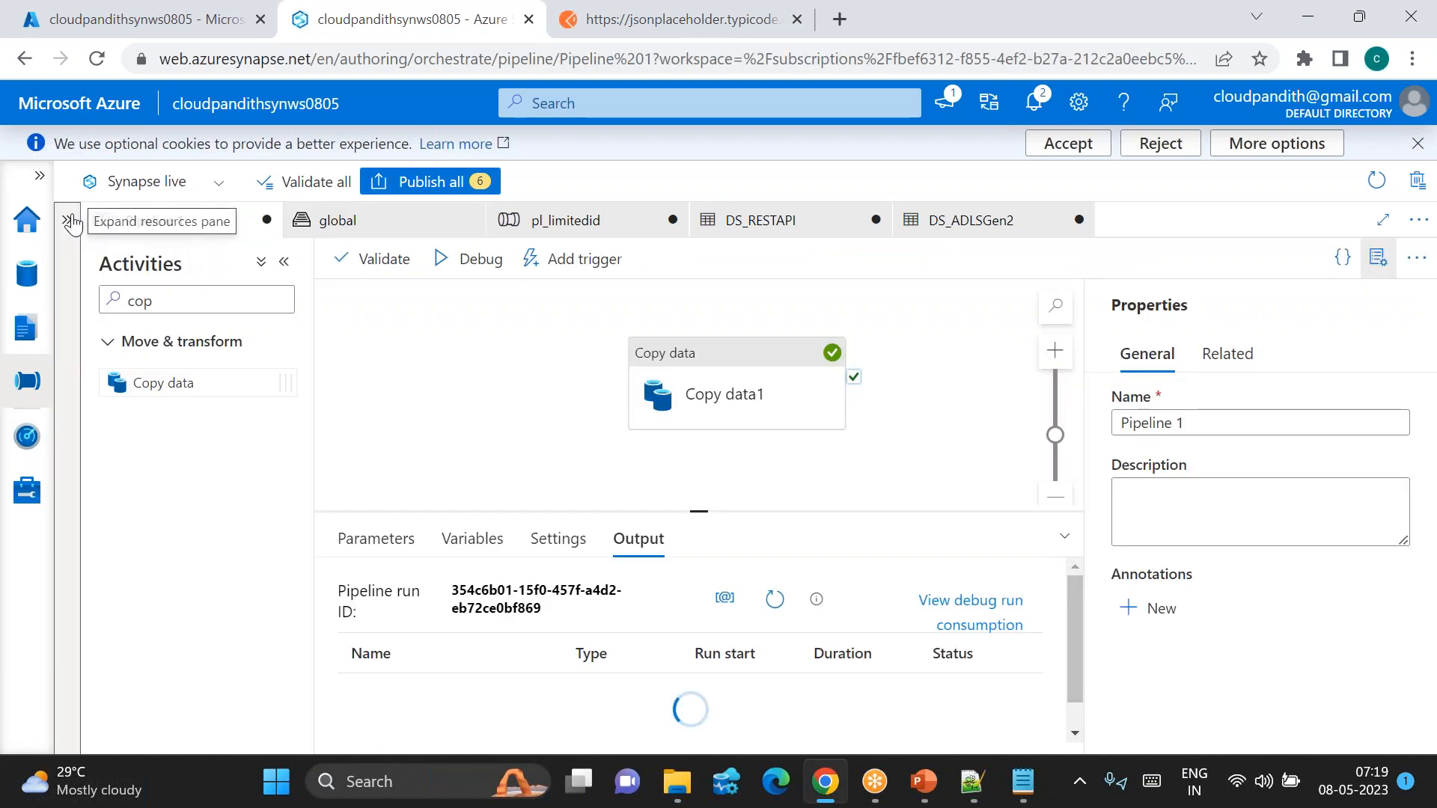
click(71, 223)
click(306, 227)
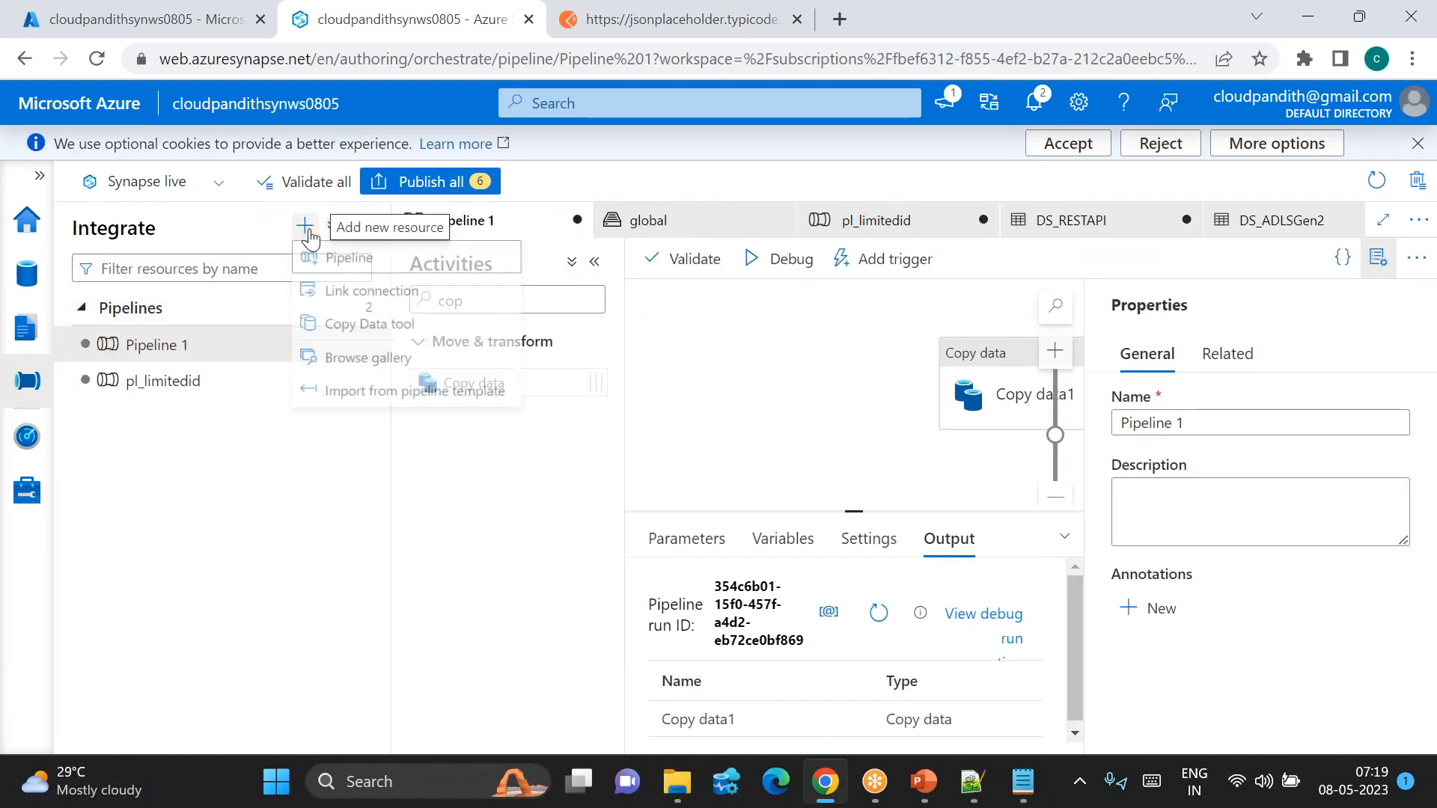
click(363, 275)
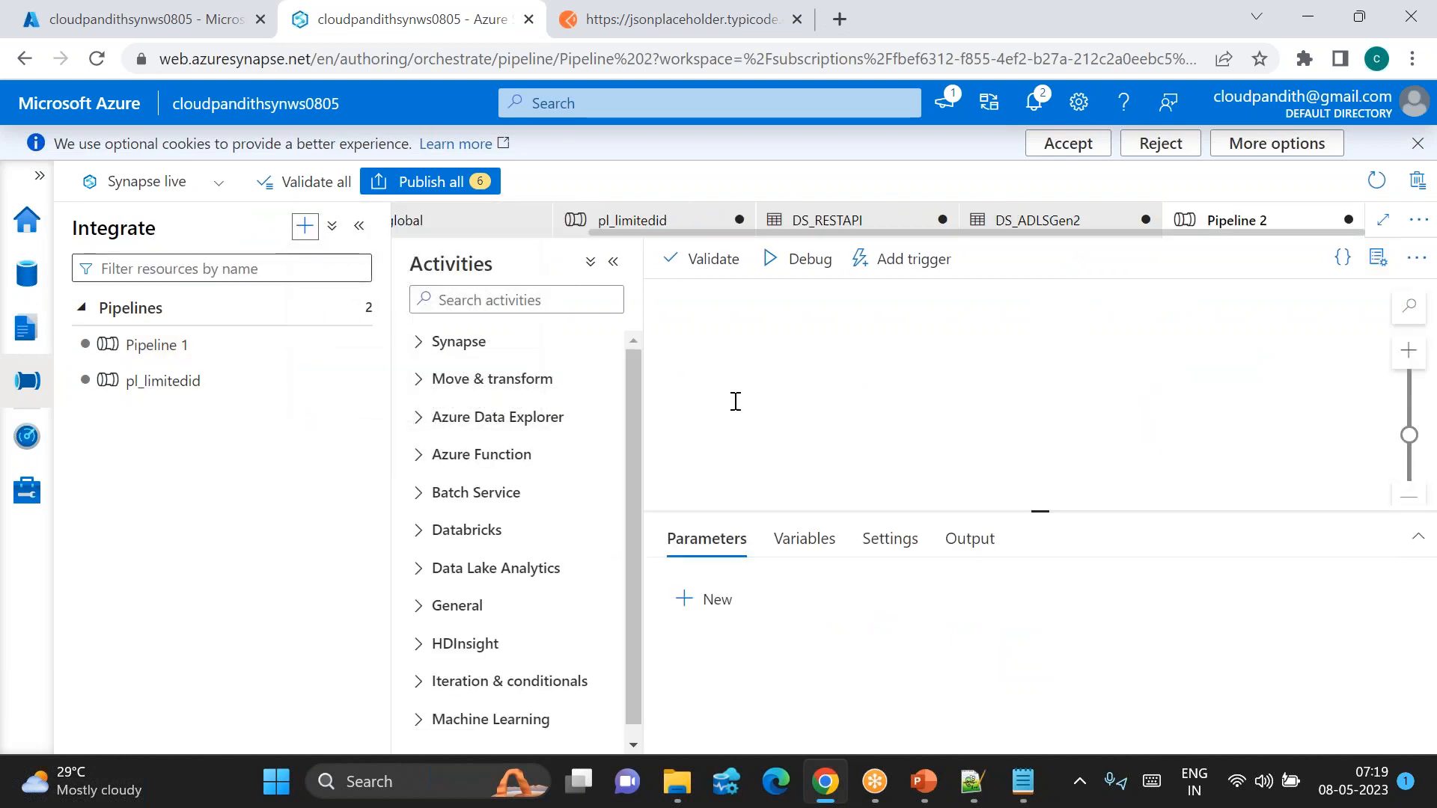
click(1378, 258)
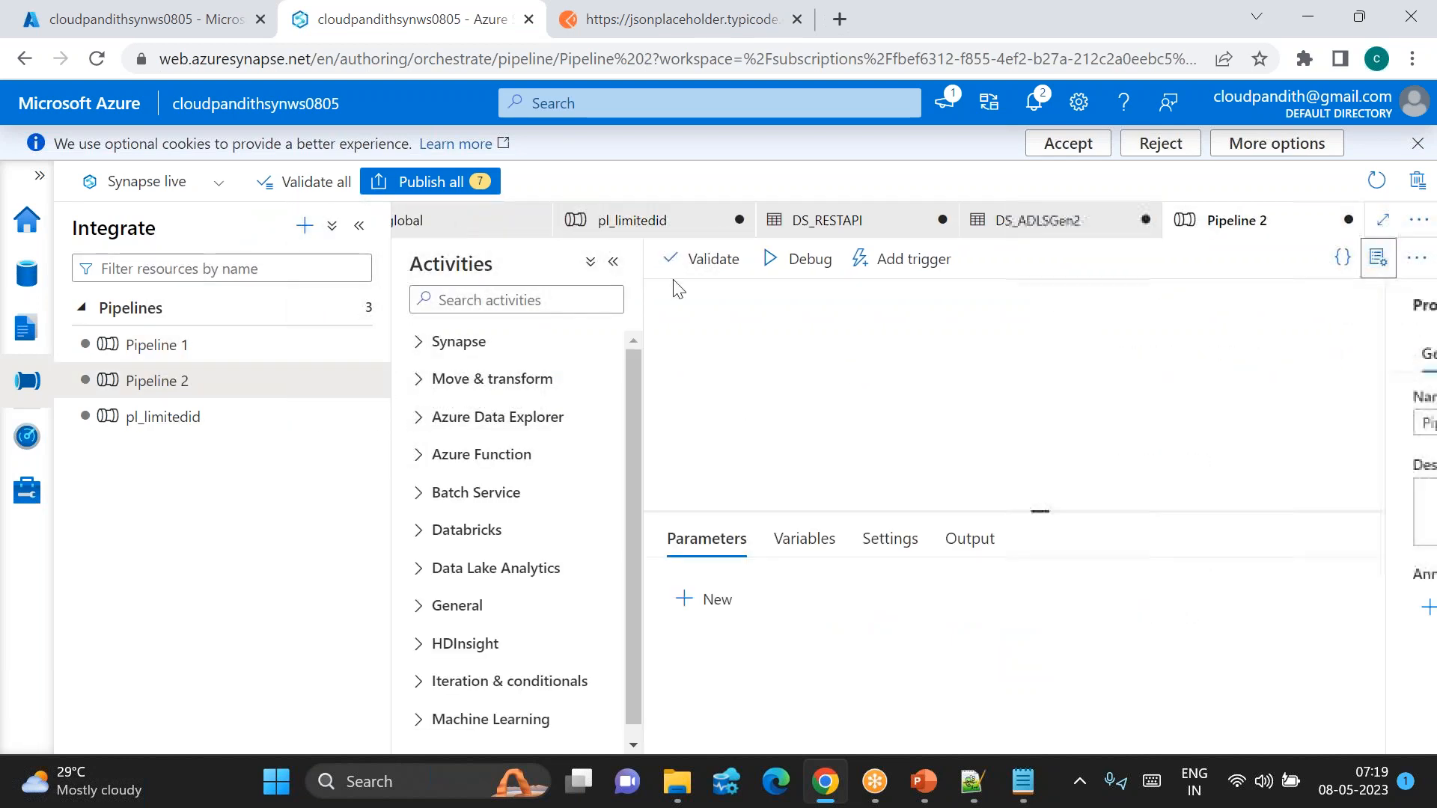
click(361, 227)
Step: Add a Lookup activity, Lookup1, and switch off First row only in its settings
click(253, 297)
text(look)
drag(186, 364, 503, 347)
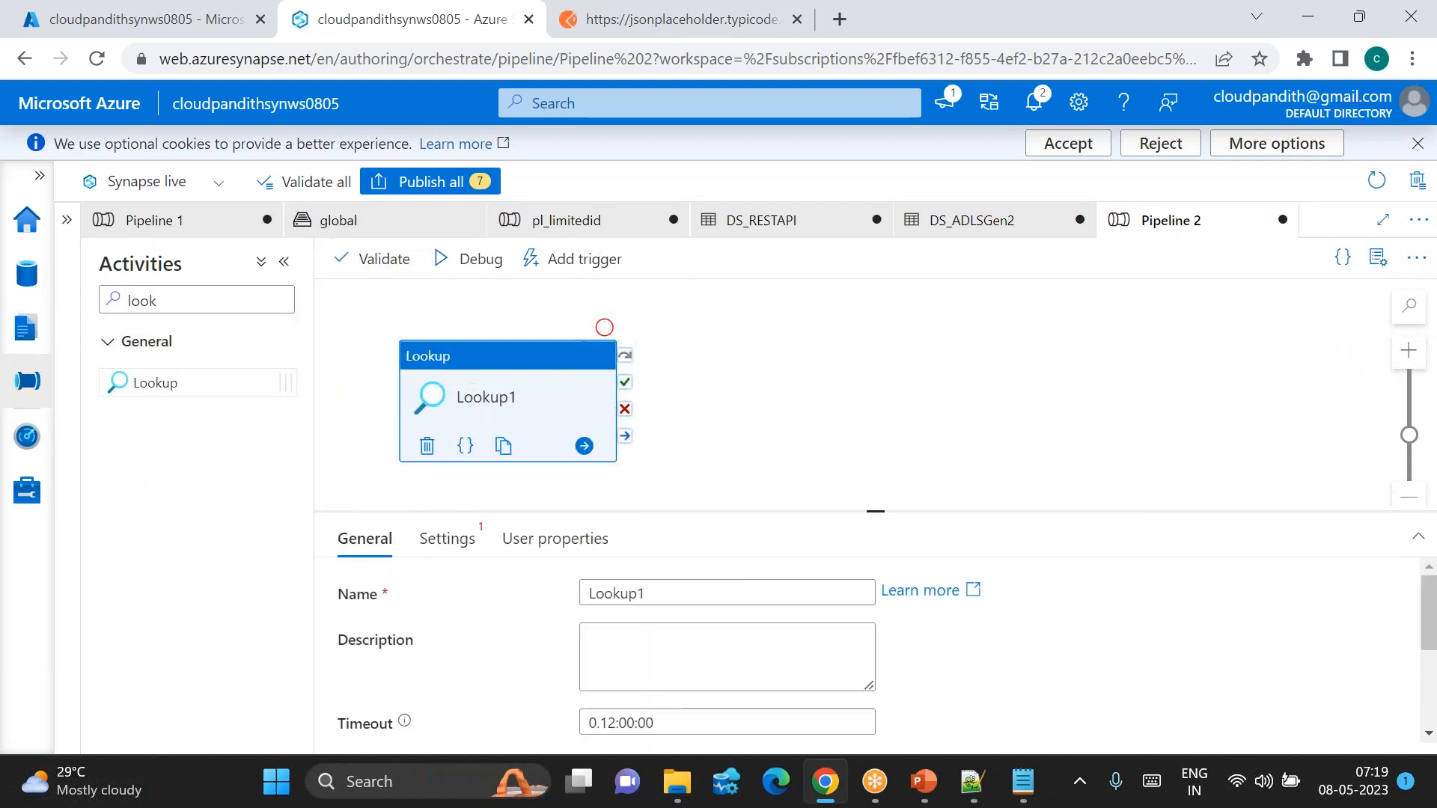
click(448, 539)
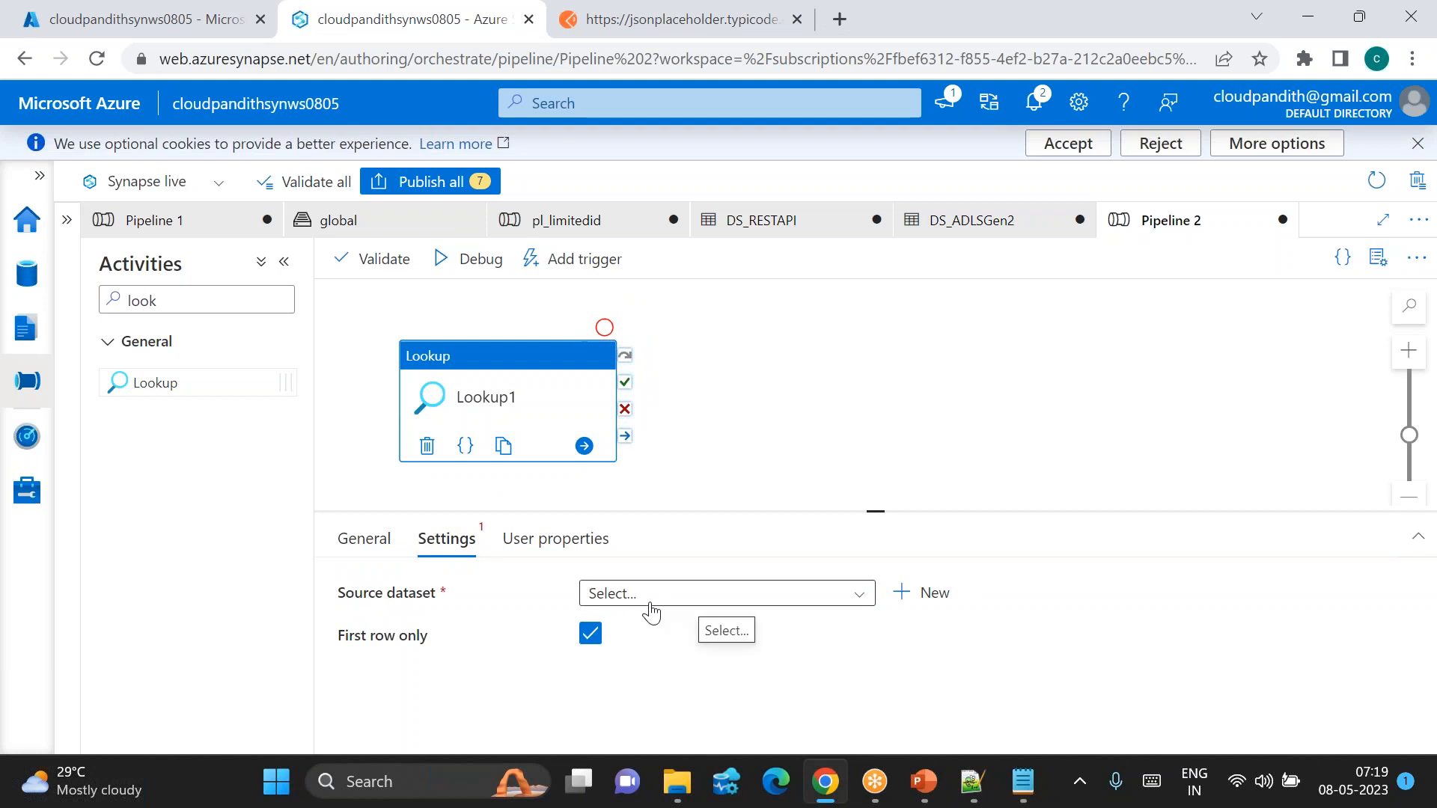
click(590, 633)
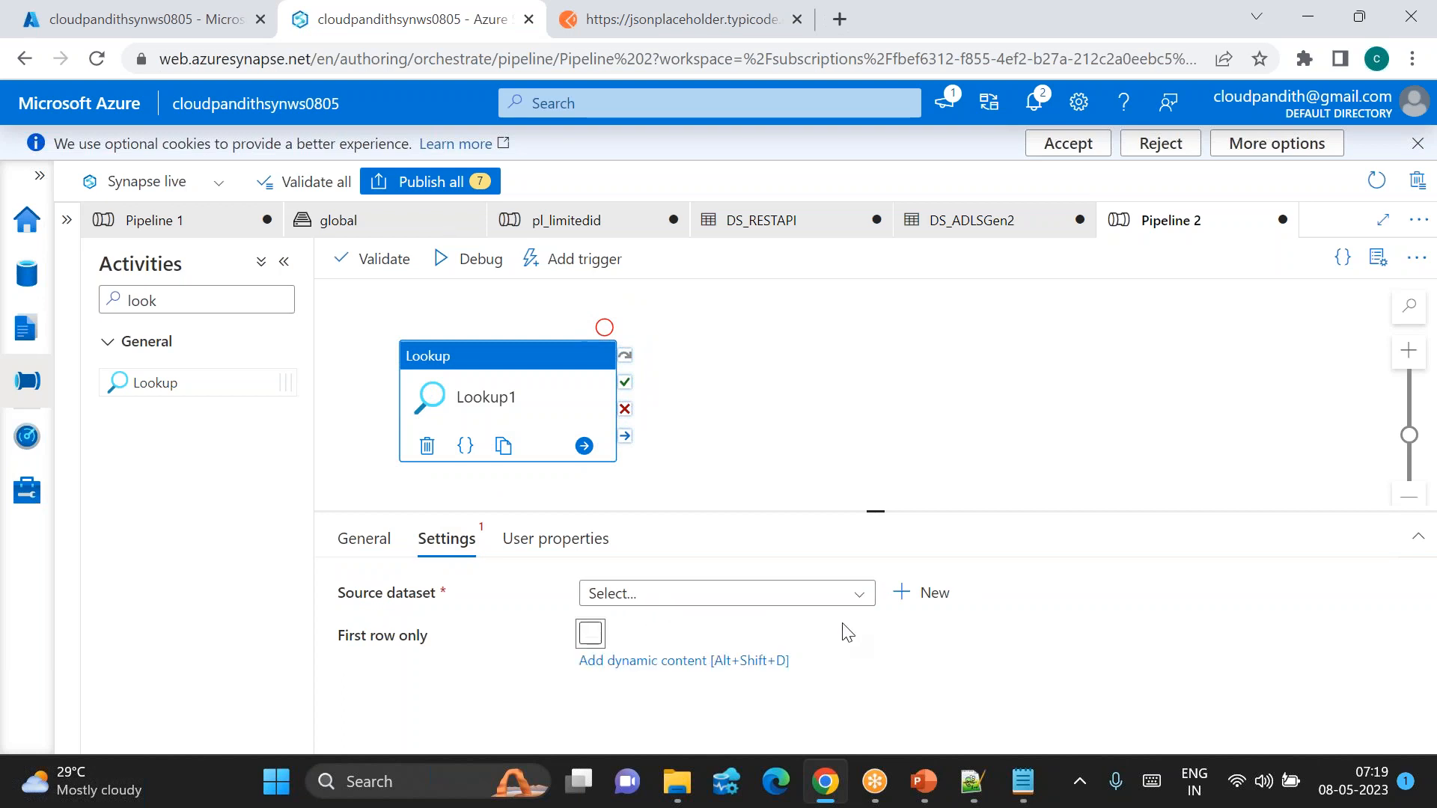
click(928, 593)
Step: Define an ADLS Gen2 DelimitedText dataset DS_ADLSGen2_LKP on the default storage with first row as header
click(814, 280)
text(2)
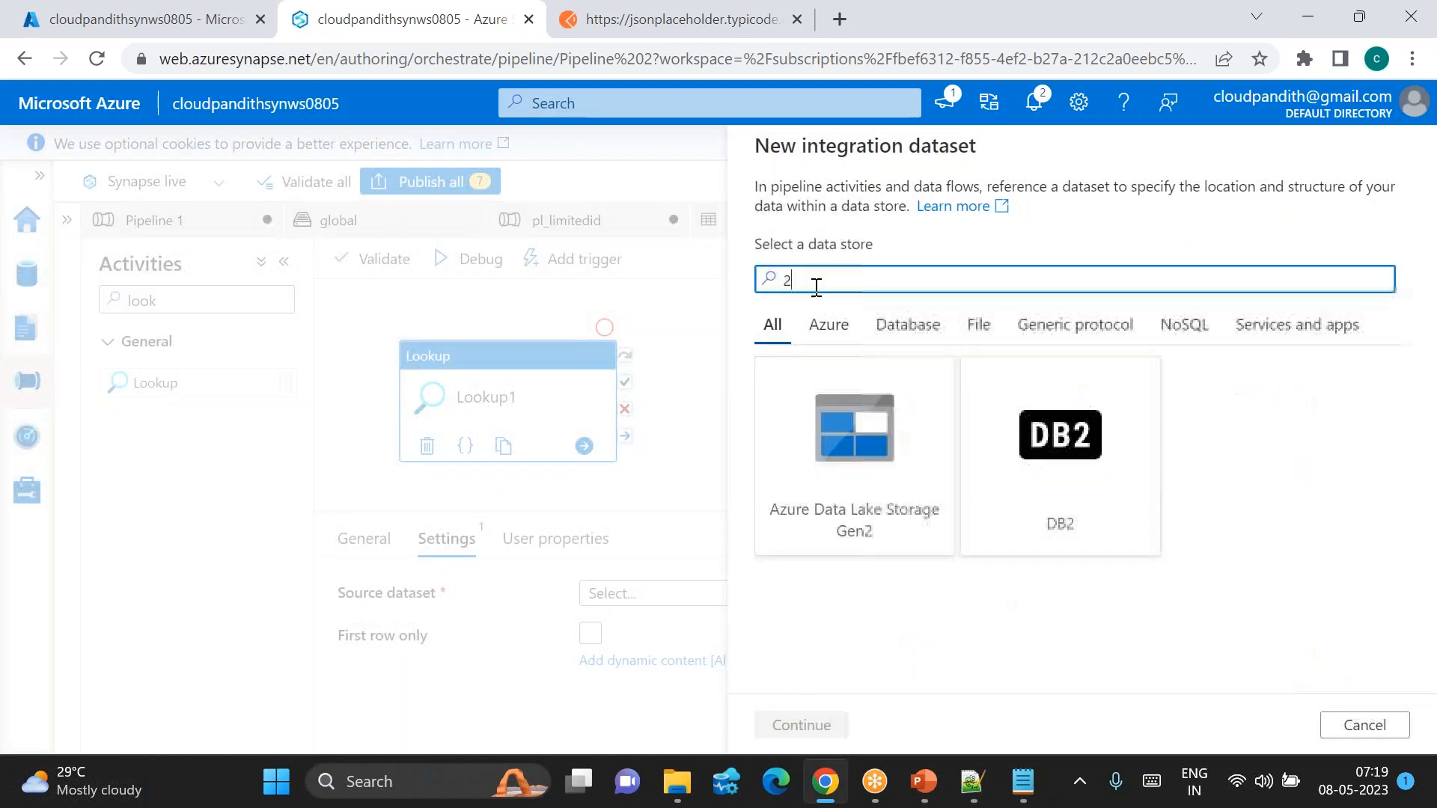
double_click(840, 487)
click(1040, 318)
double_click(1040, 318)
drag(891, 212, 651, 212)
text(DS_ADLSGen2_LKP)
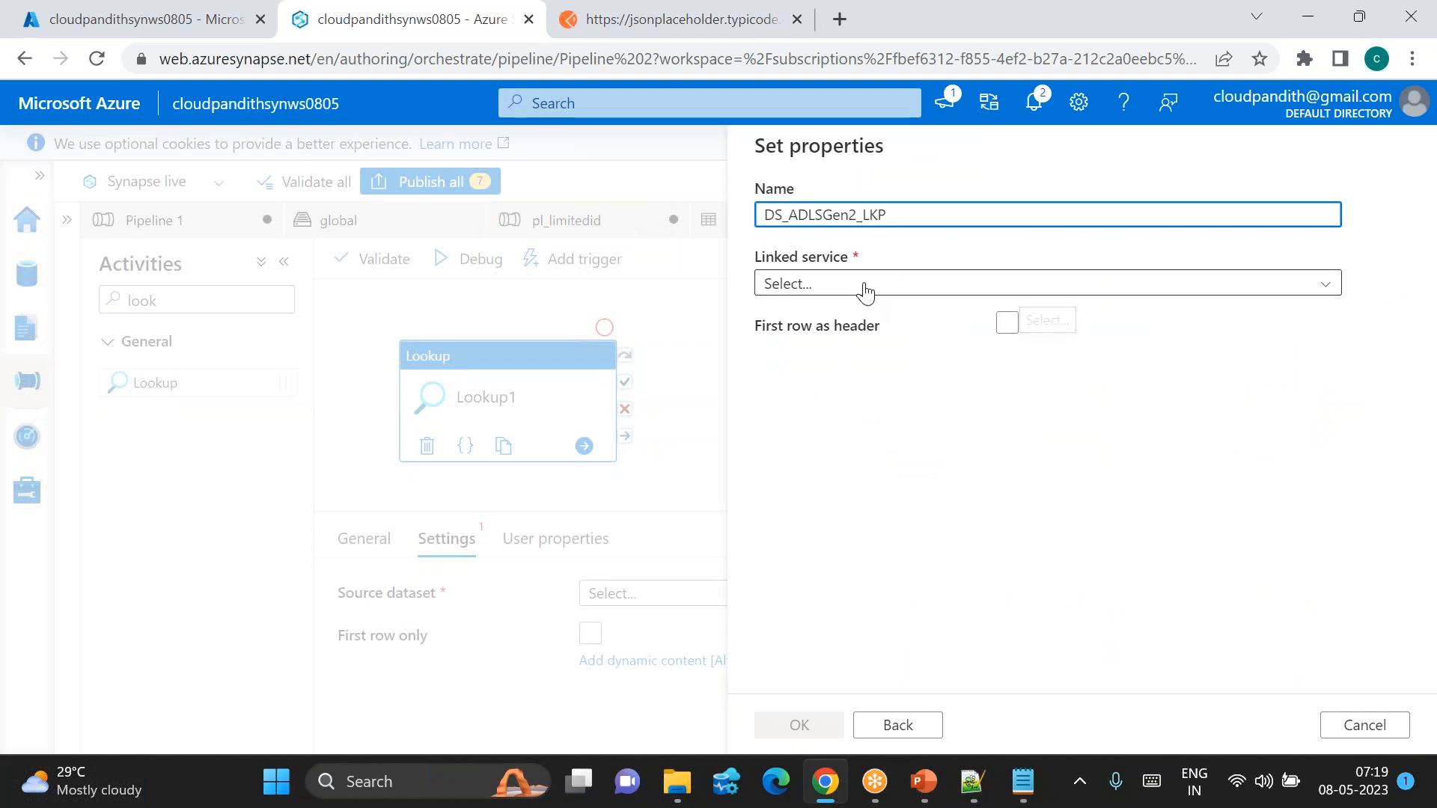
click(860, 286)
click(848, 441)
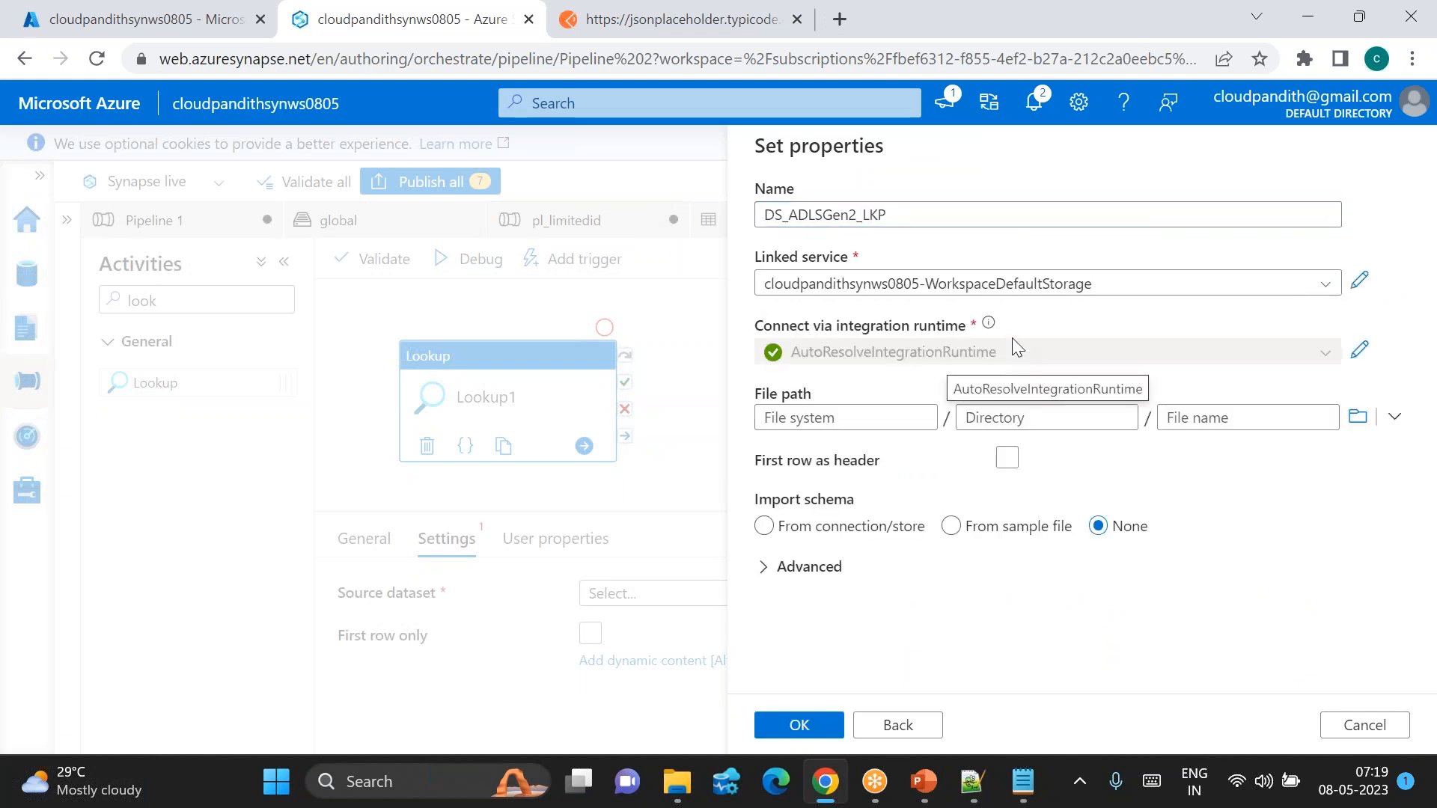
click(1007, 459)
Step: Point the dataset at global/india/config/fileconfig.csv, create it, and start a debug run
click(1355, 419)
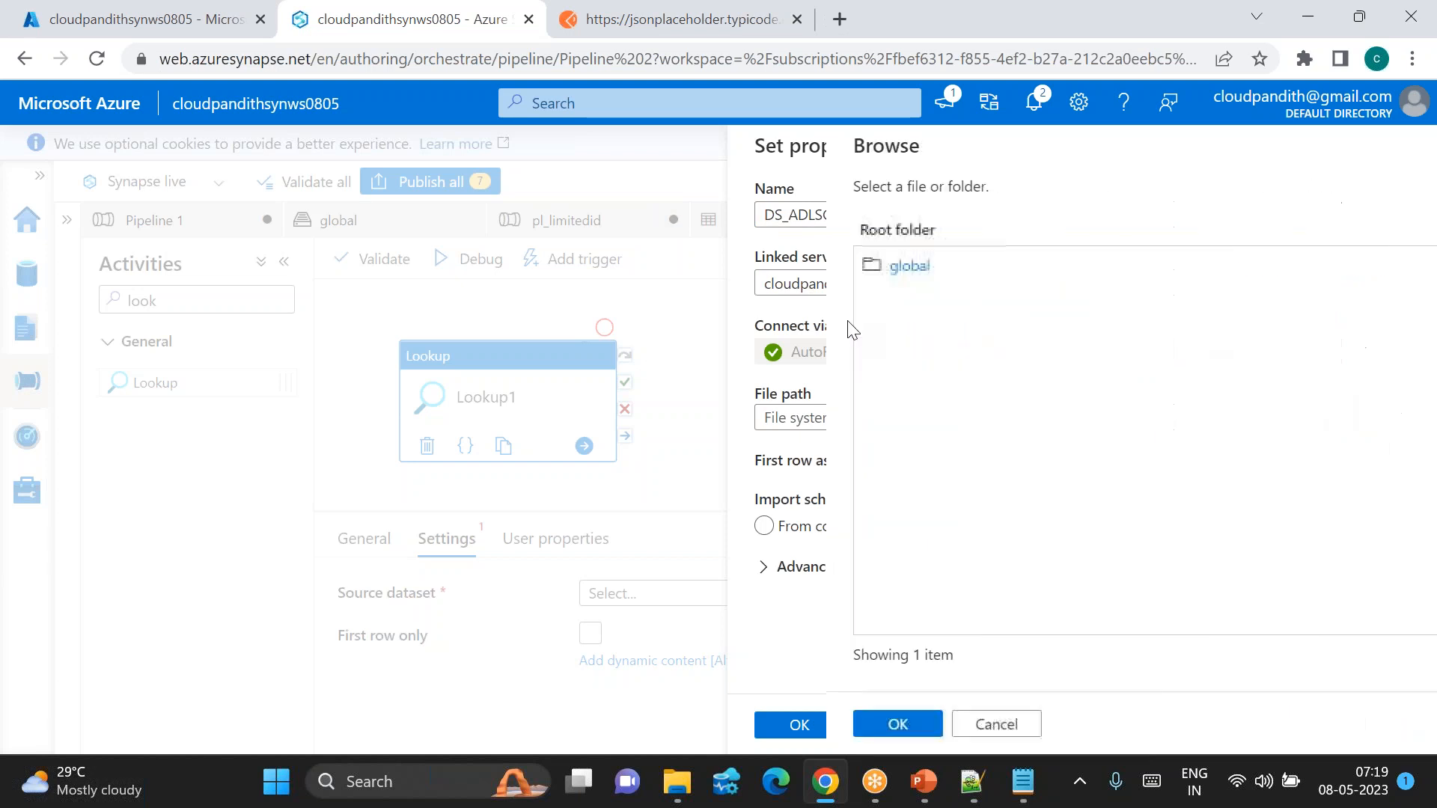
double_click(821, 273)
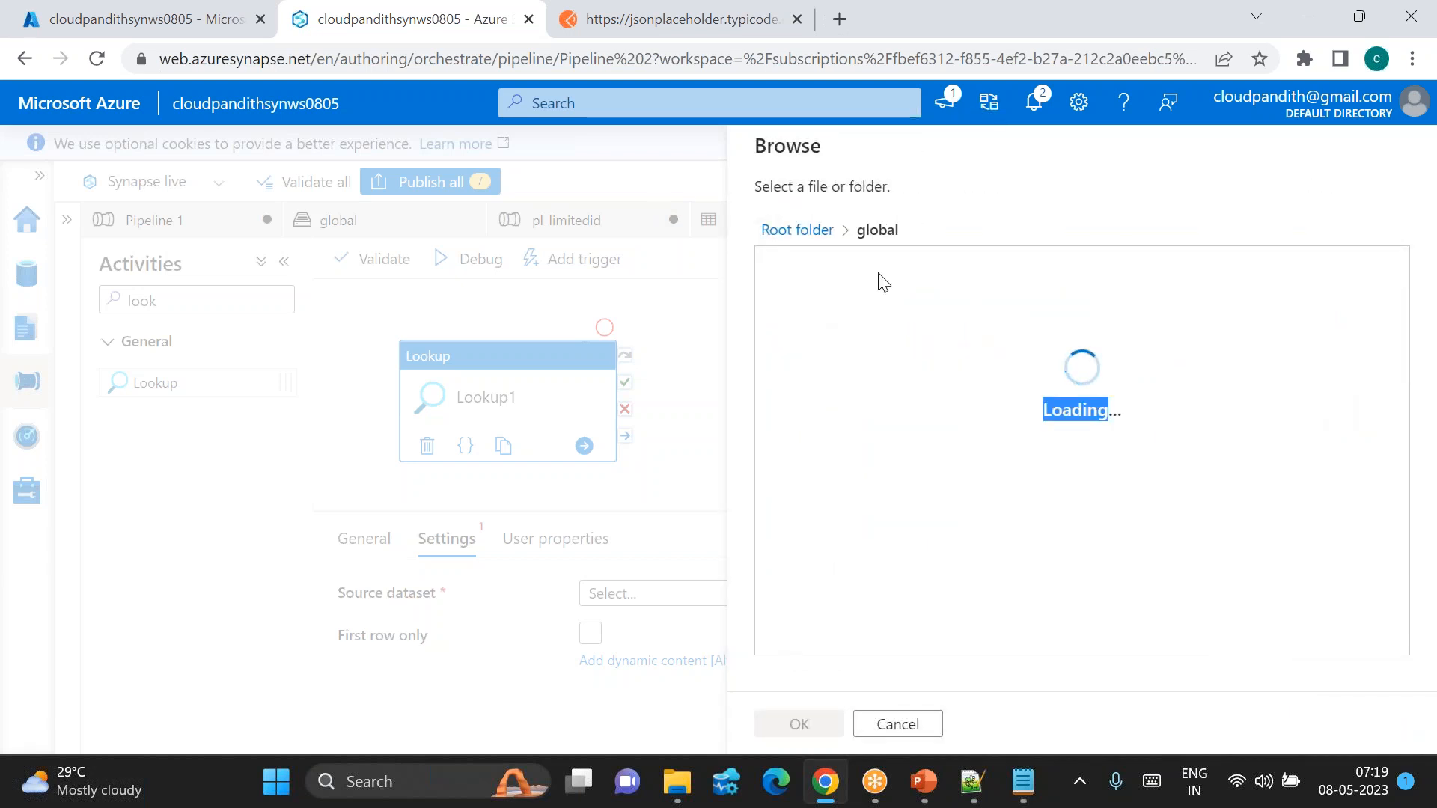
double_click(809, 269)
double_click(808, 267)
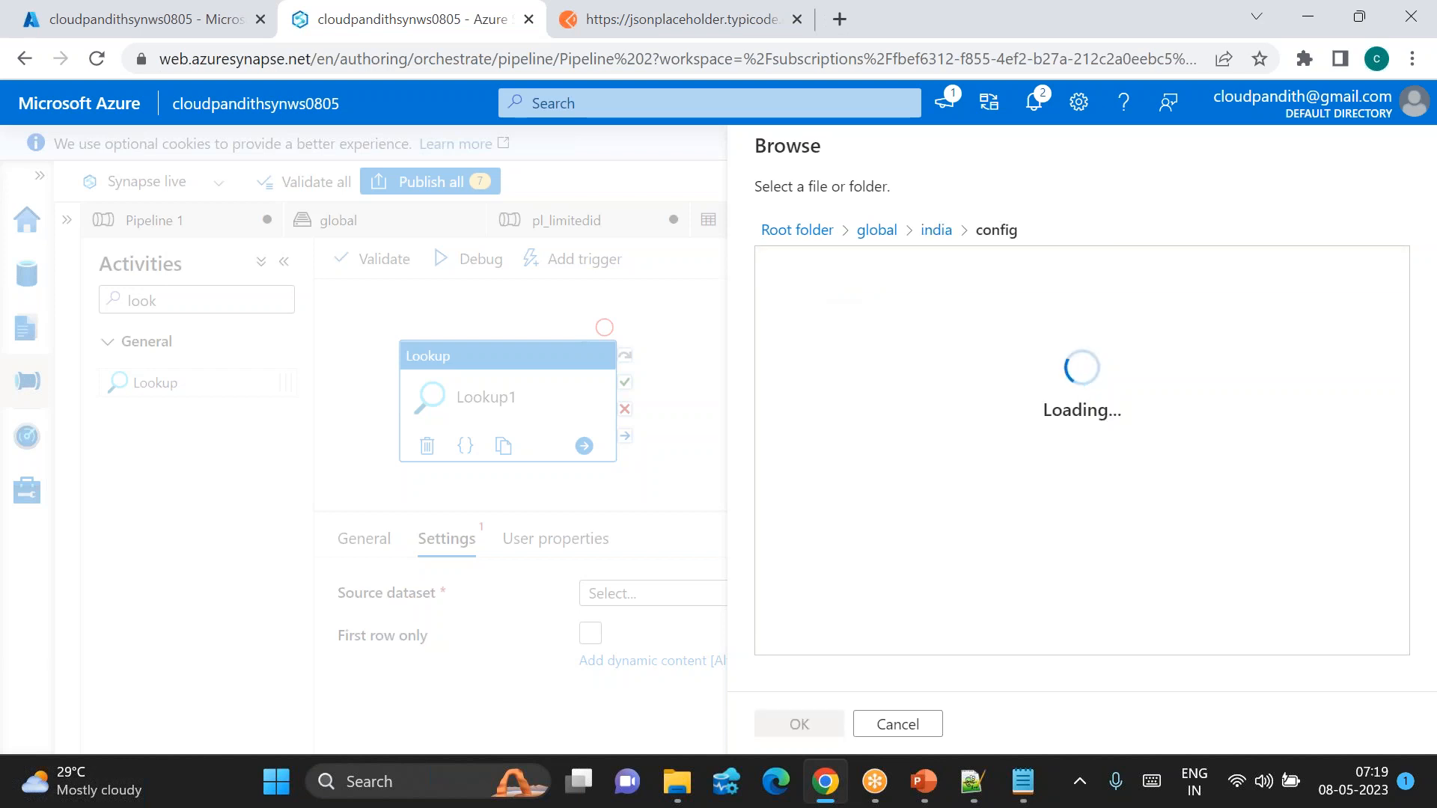
click(838, 269)
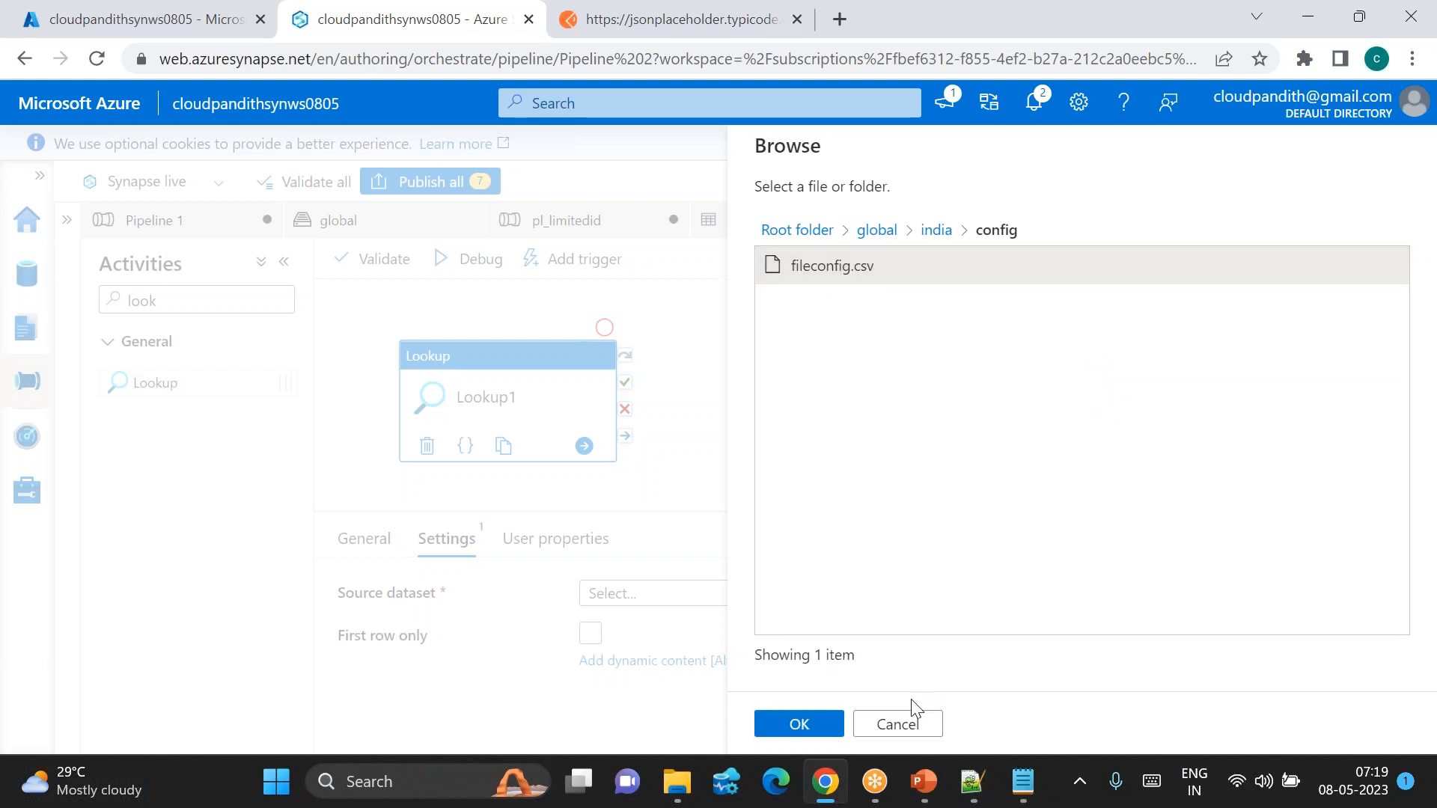
click(799, 725)
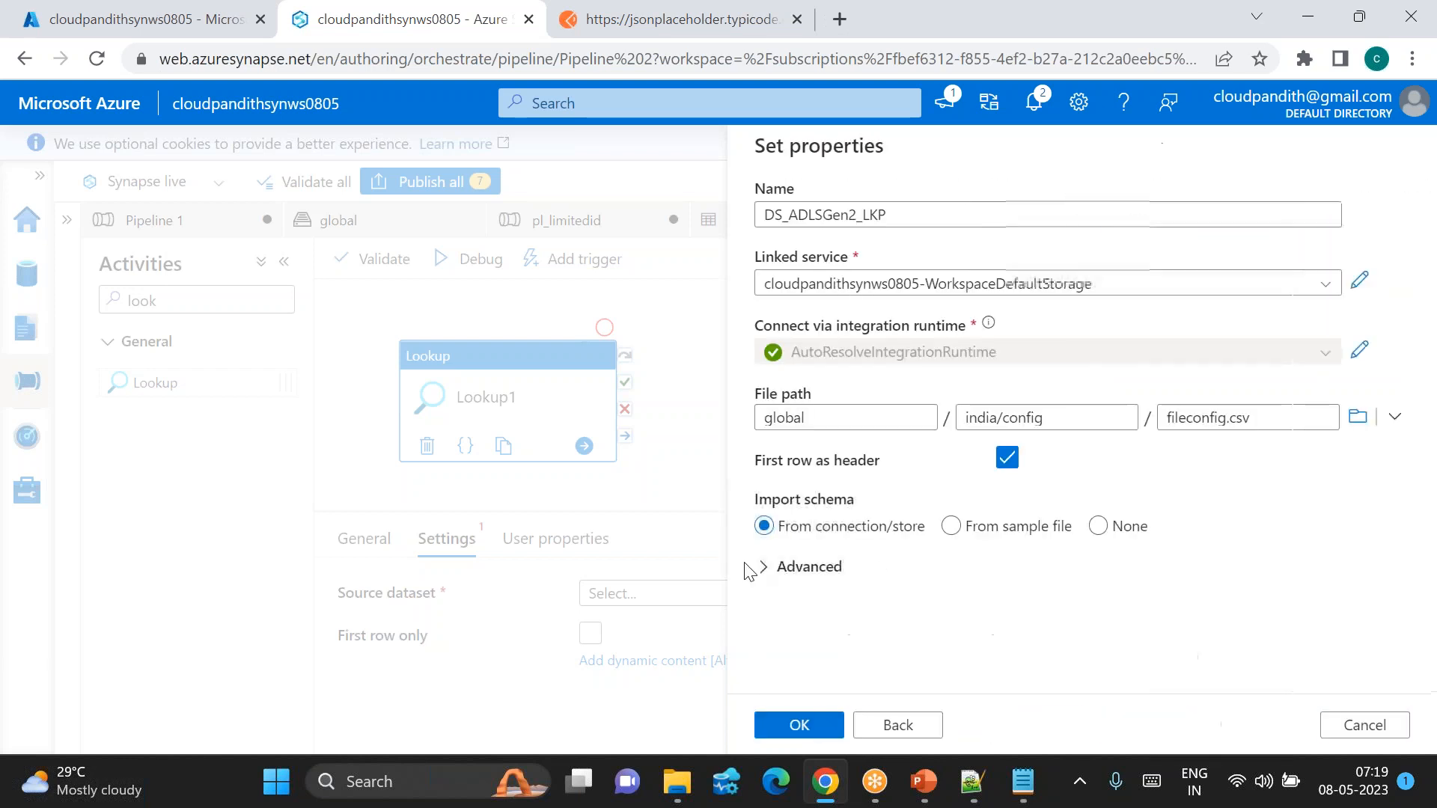
click(798, 728)
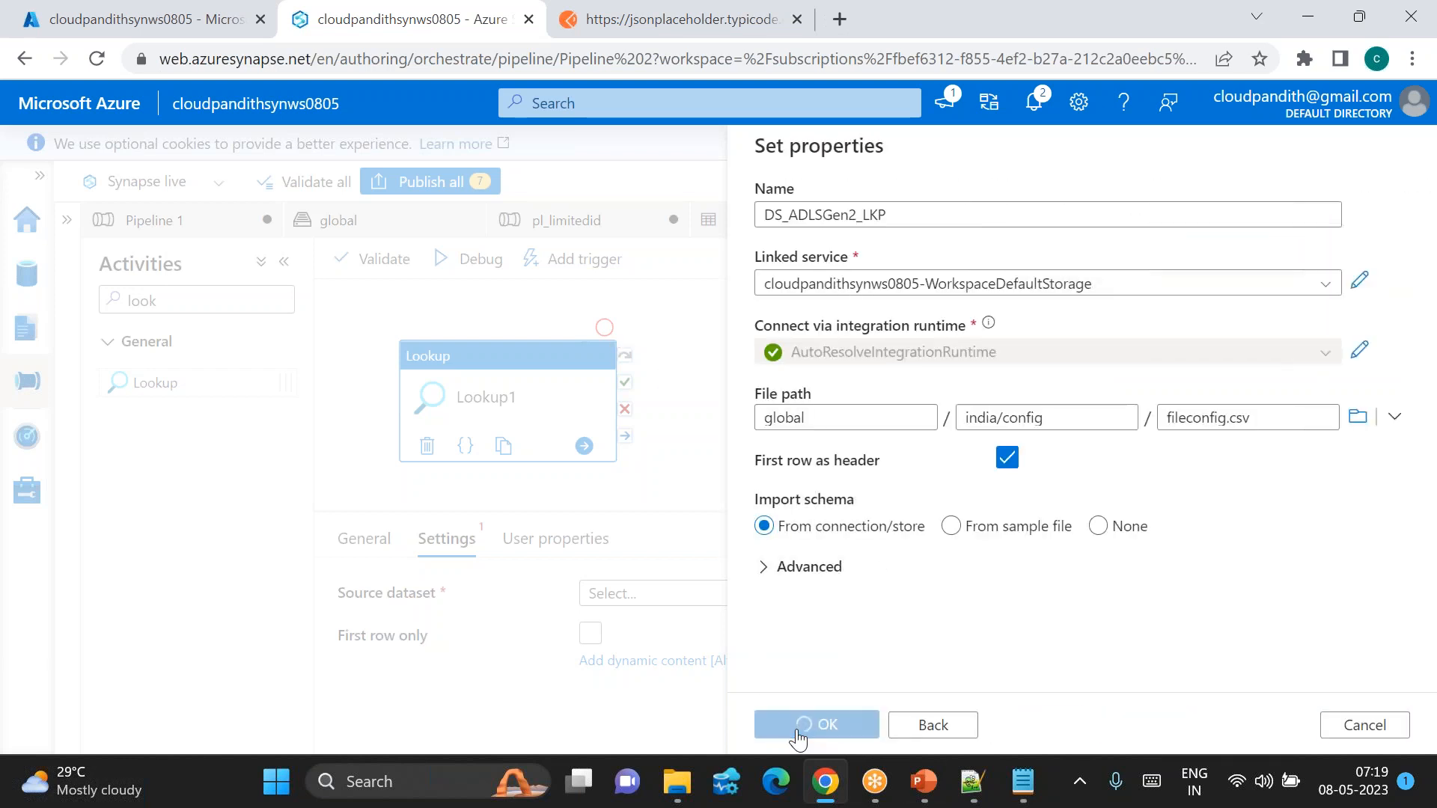
click(478, 268)
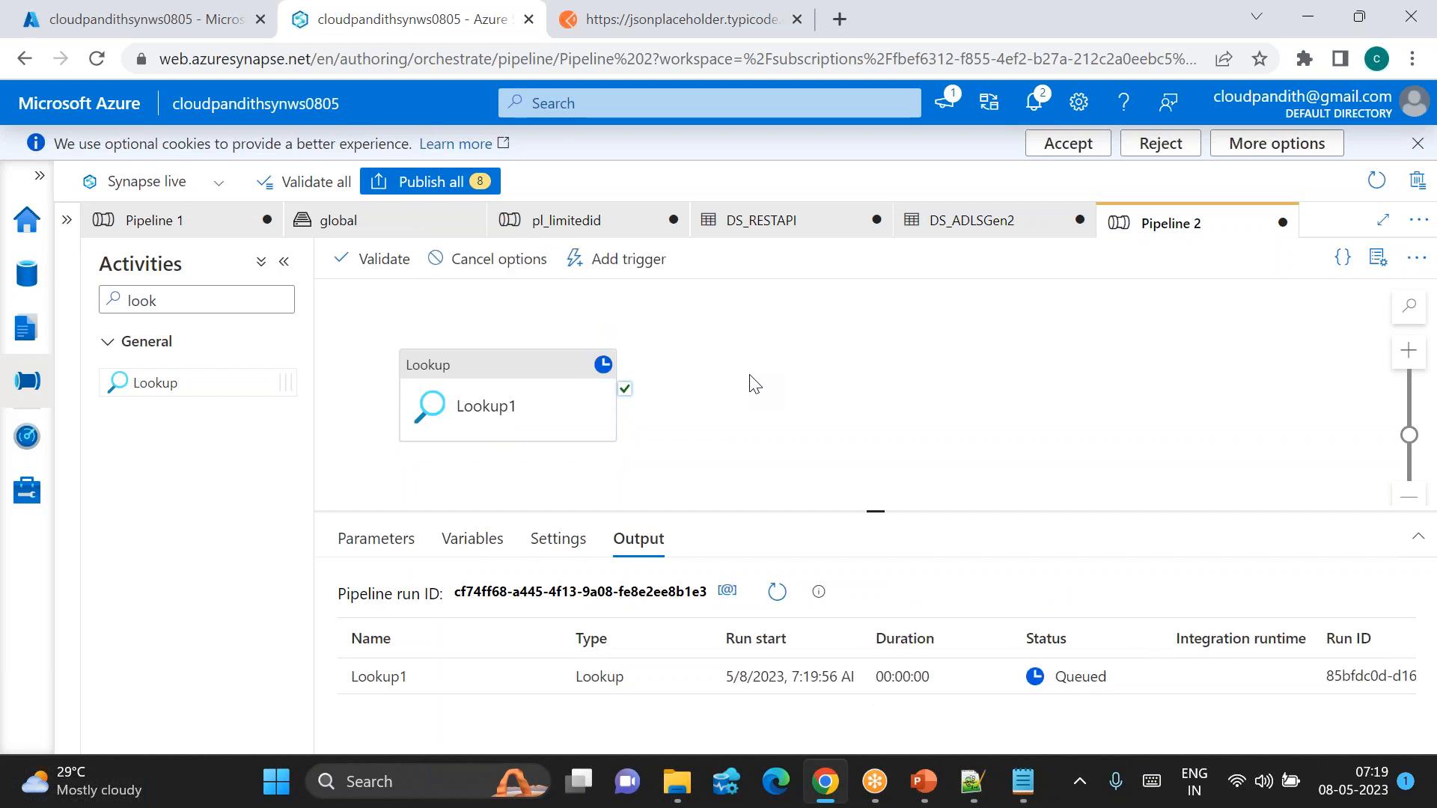
Step: Refresh the Output tab repeatedly until the Lookup1 debug run succeeds
click(774, 593)
click(775, 592)
click(776, 594)
click(776, 594)
click(775, 594)
drag(879, 522, 872, 479)
click(776, 558)
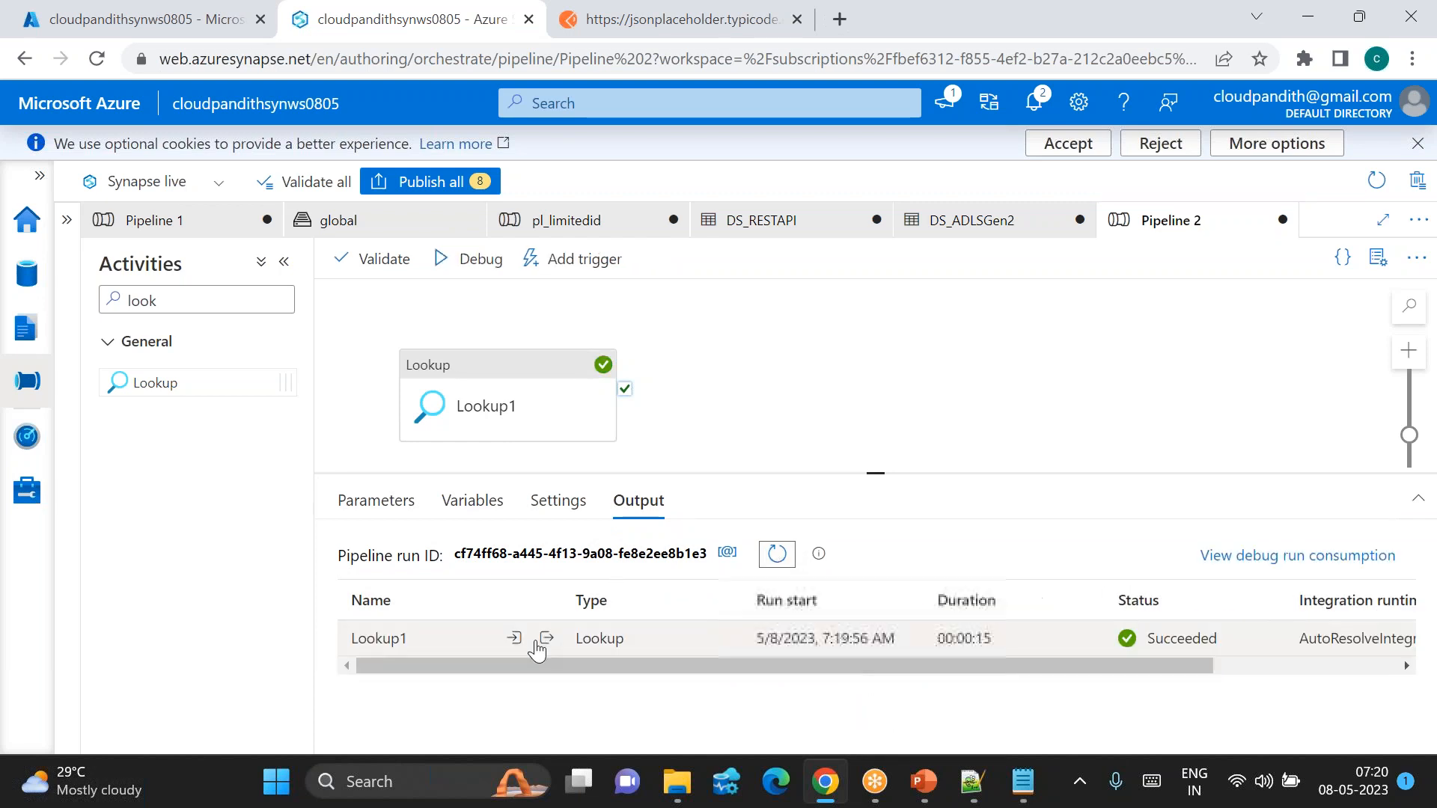
Step: Open Lookup1's output full-size and select its six-entry value array
click(520, 641)
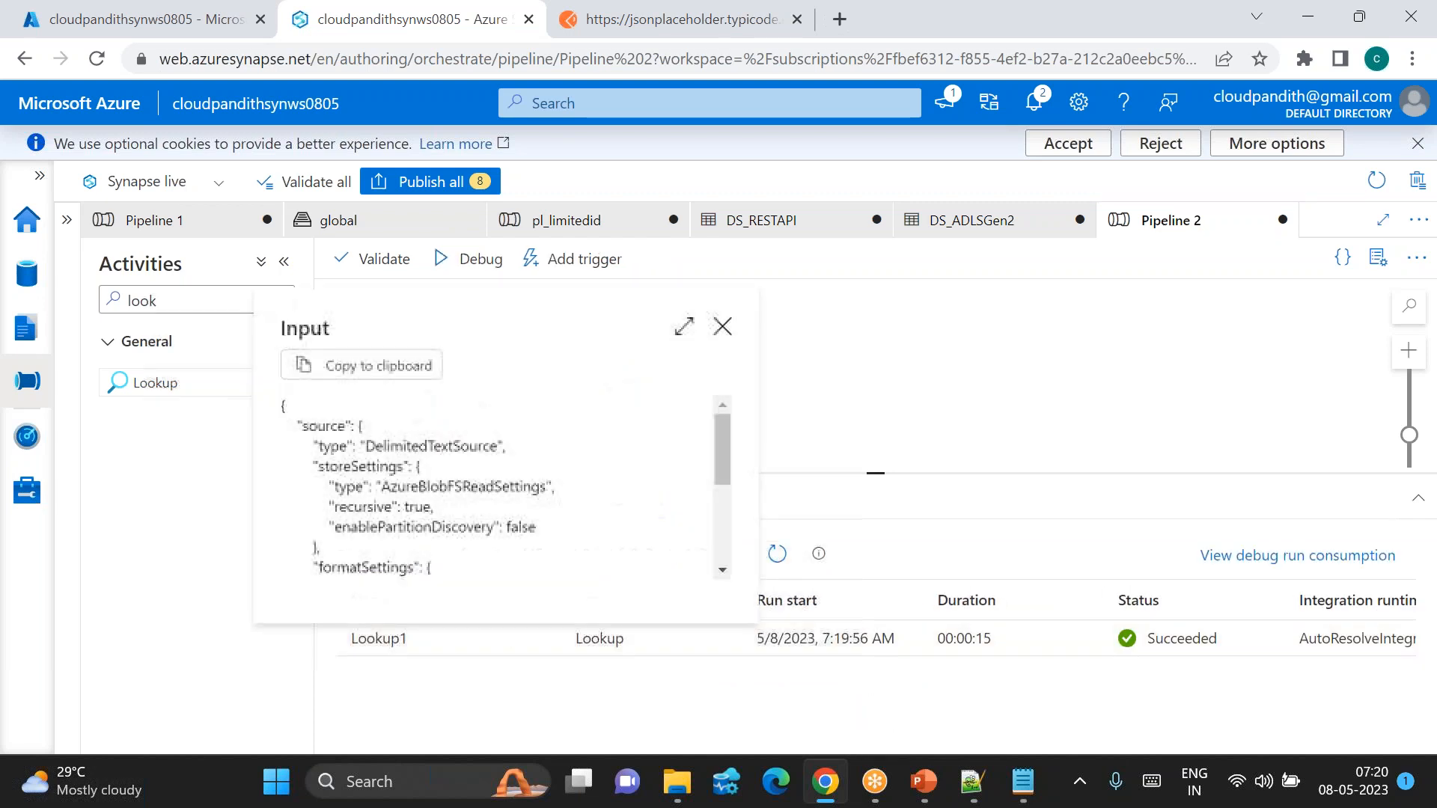
click(548, 644)
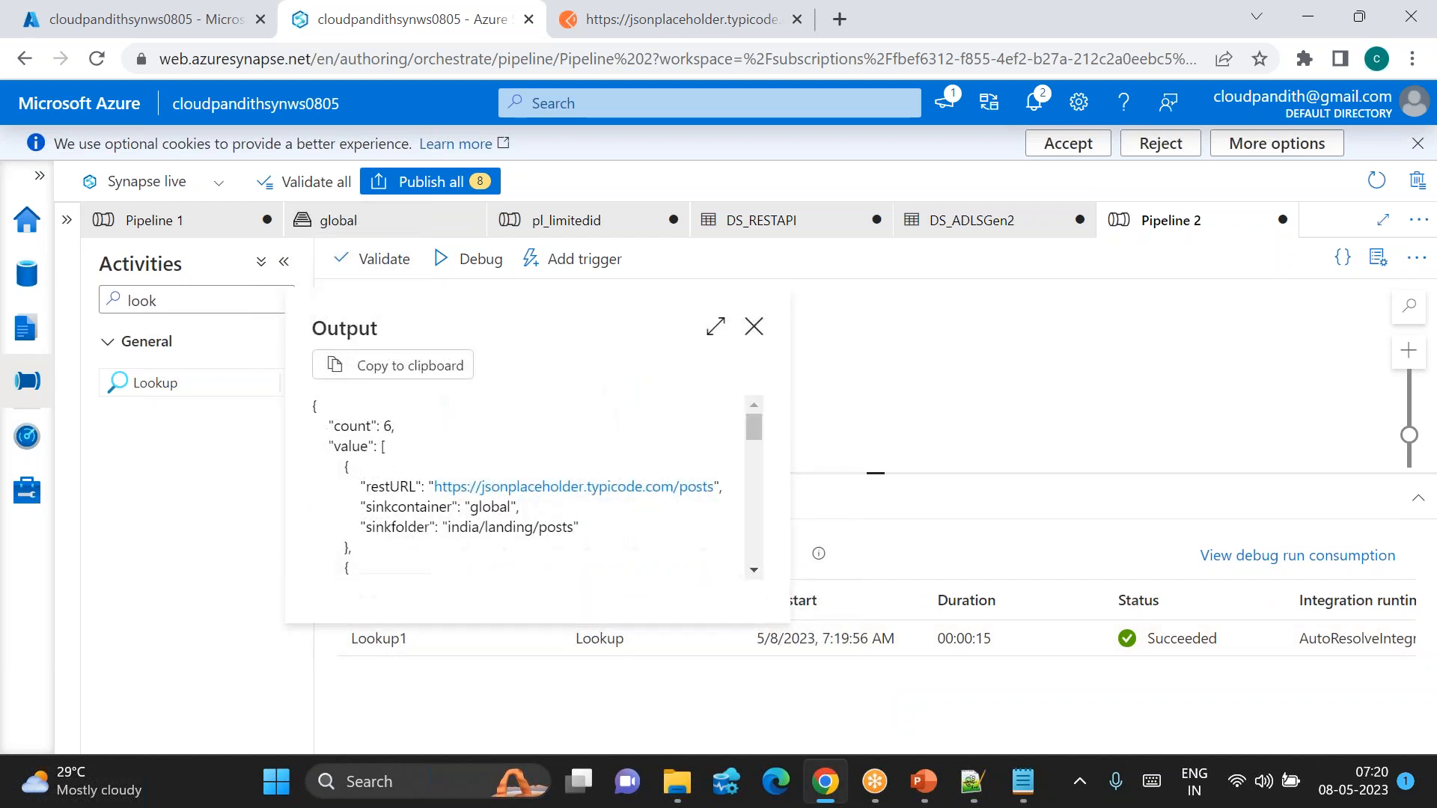
click(711, 326)
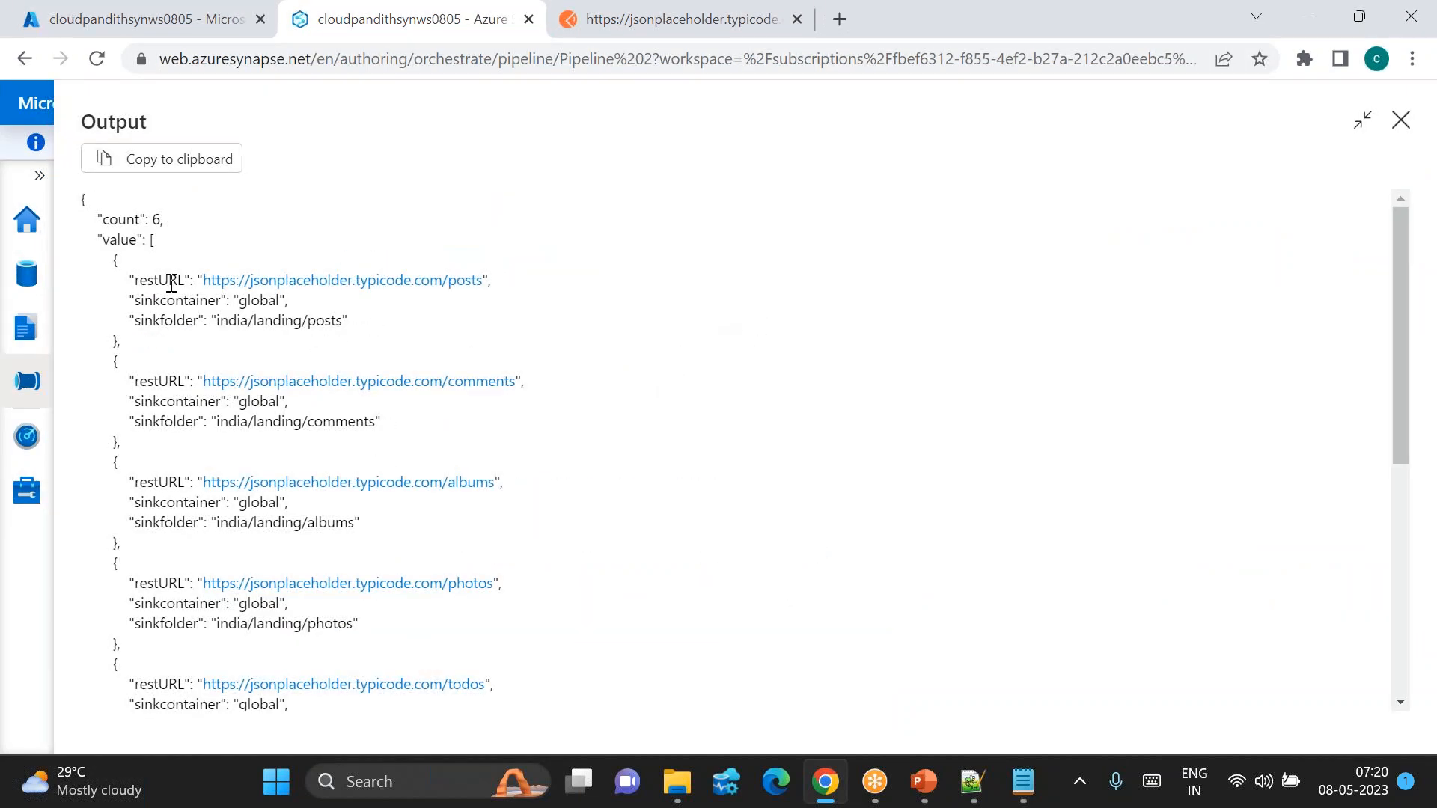
drag(108, 254, 149, 397)
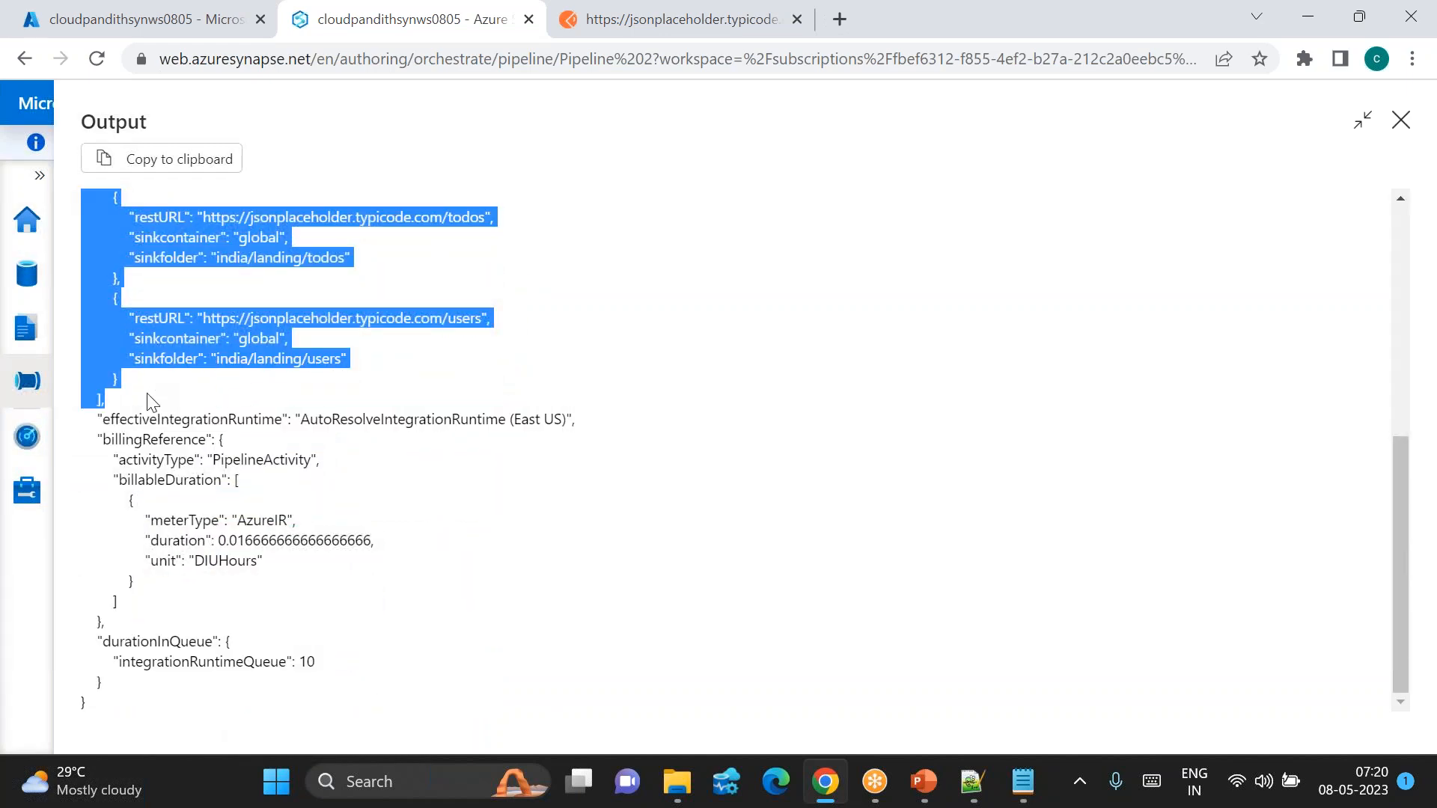
Step: Paste Lookup1's JSON value array on a new line below the CSV rows of fileconfig.csv
click(972, 779)
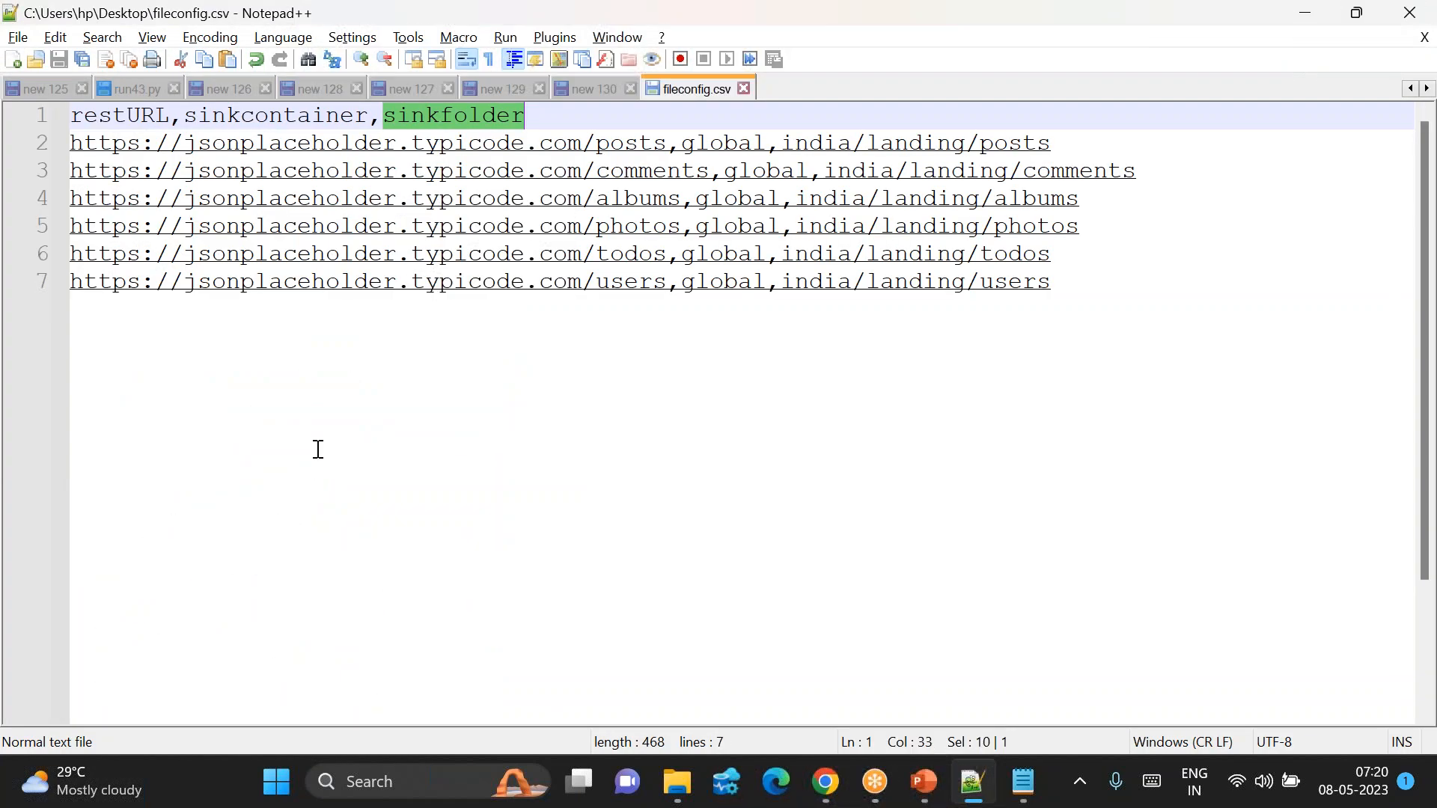
key(ctrl+End)
key(Return)
key(Return)
key(Return)
key(ctrl+v)
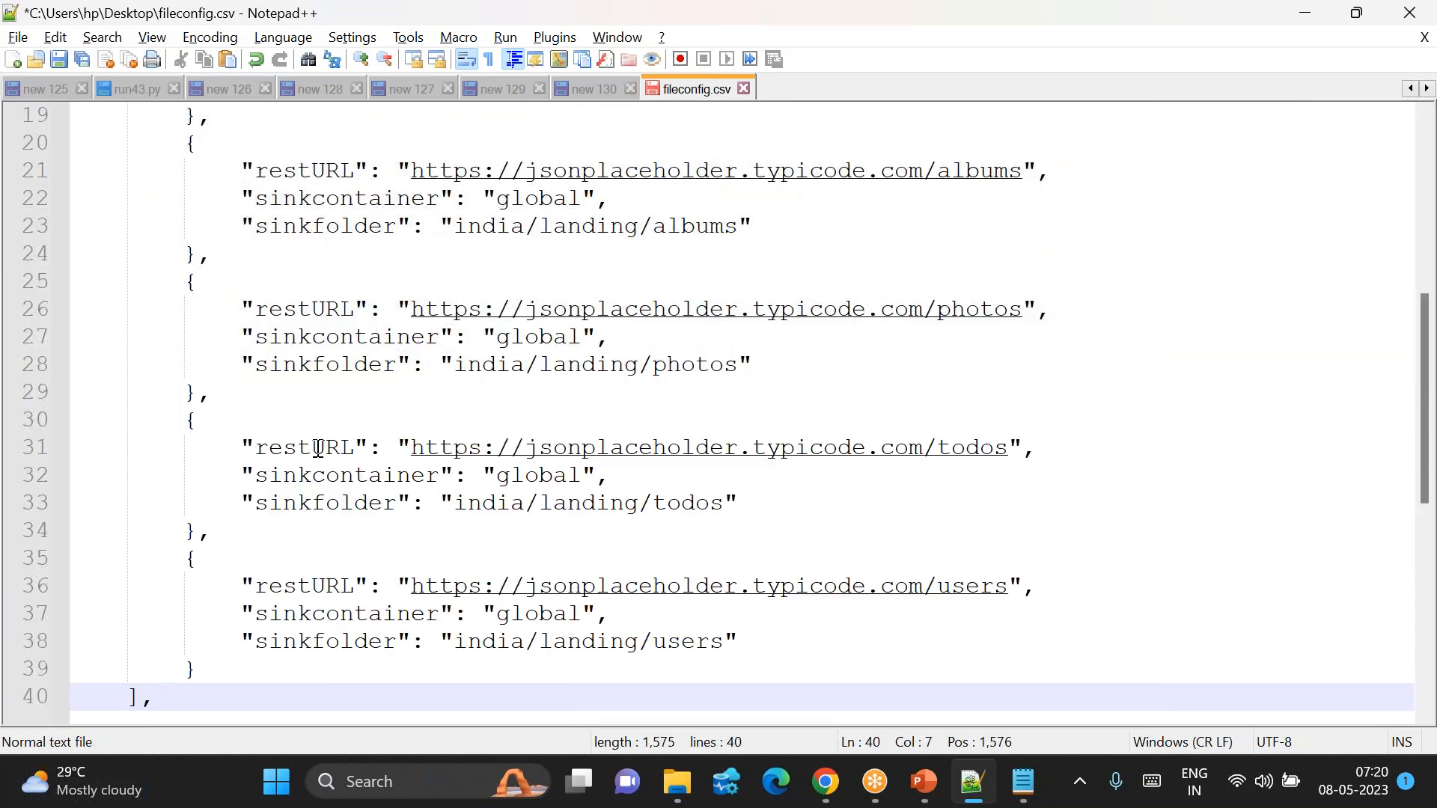
scroll(401, 378, up, 6)
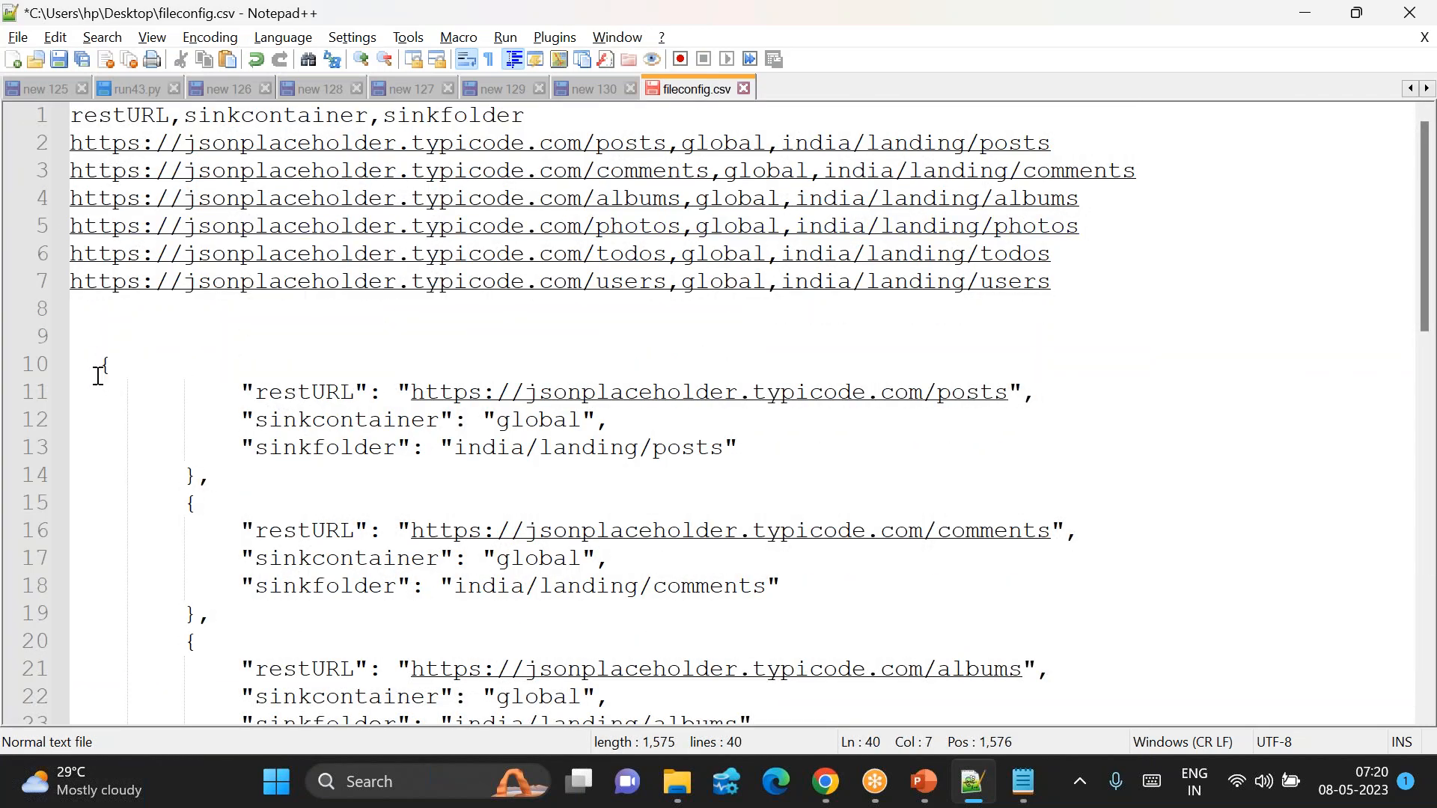
drag(99, 361, 211, 615)
click(272, 636)
key(alt+Tab)
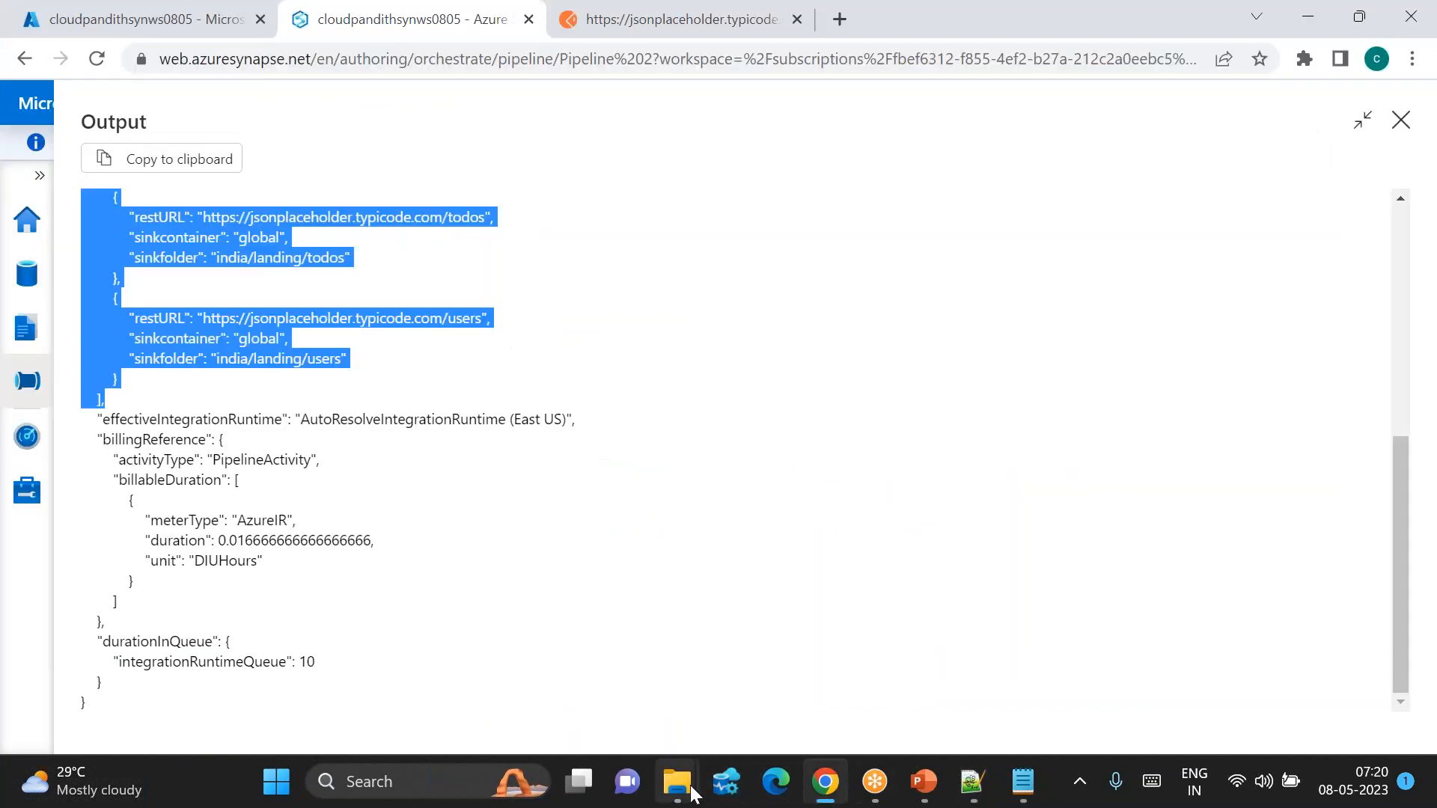
Step: Add a ForEach activity, ForEach1, set to run after Lookup1 succeeds
click(1401, 120)
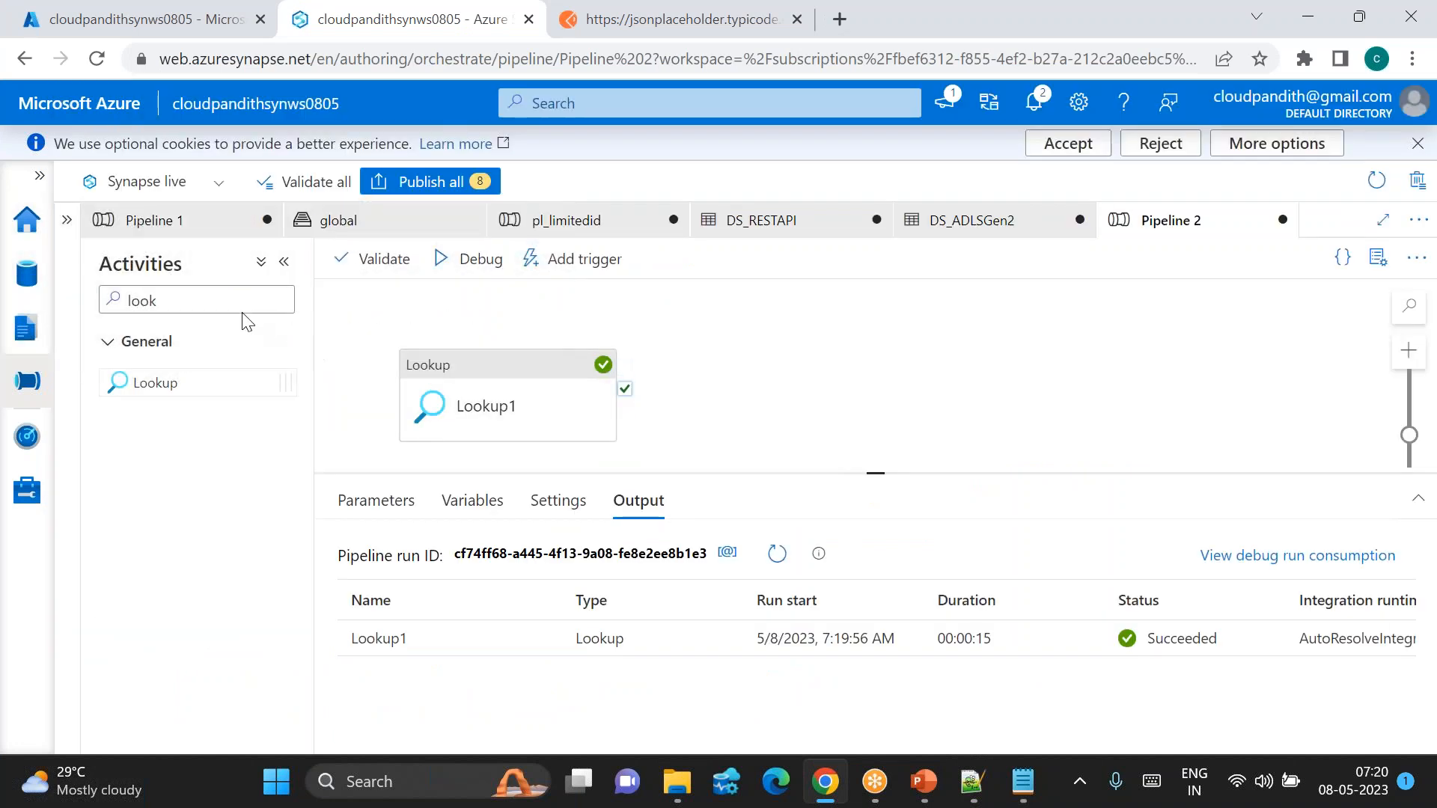
drag(159, 300, 125, 293)
text(for)
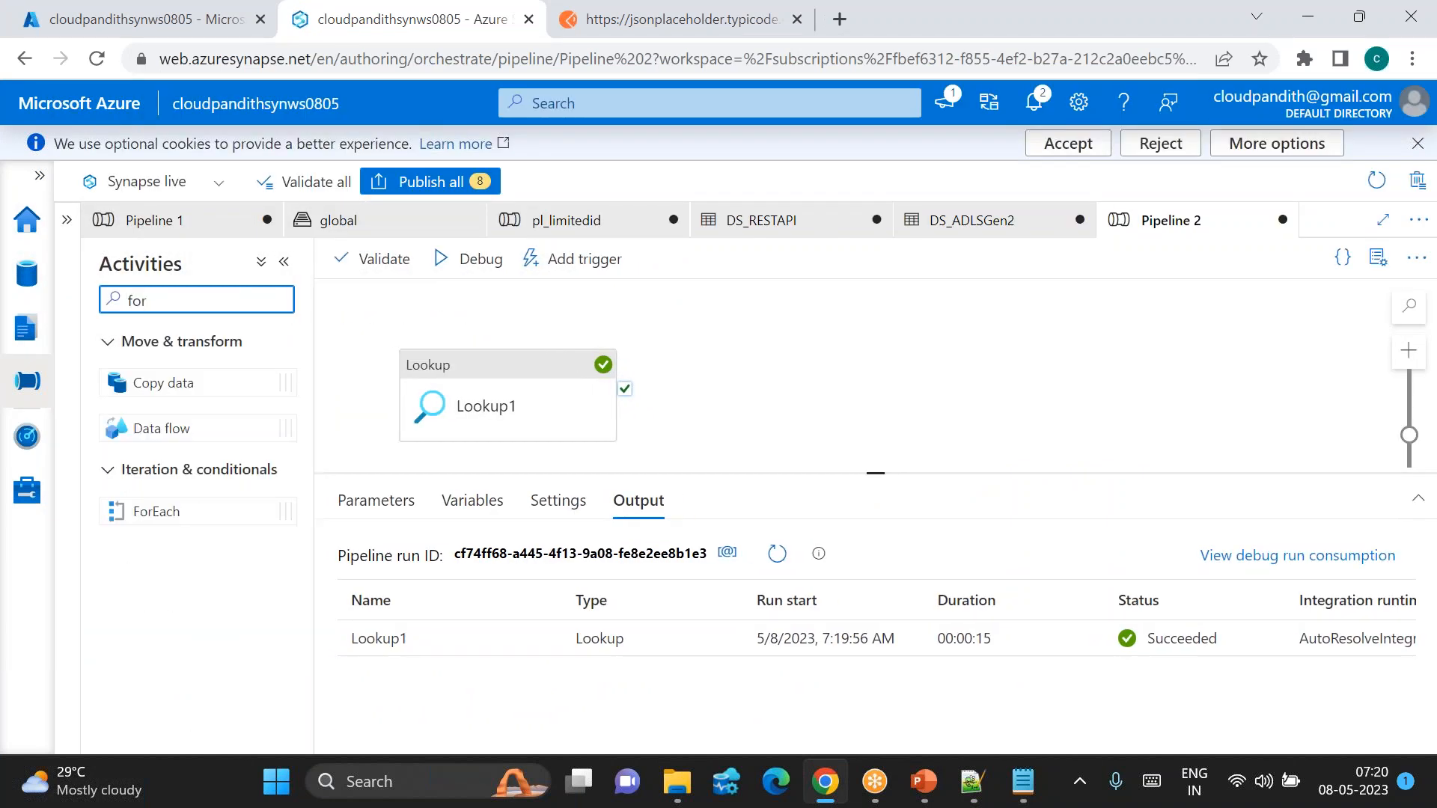
drag(151, 508, 793, 367)
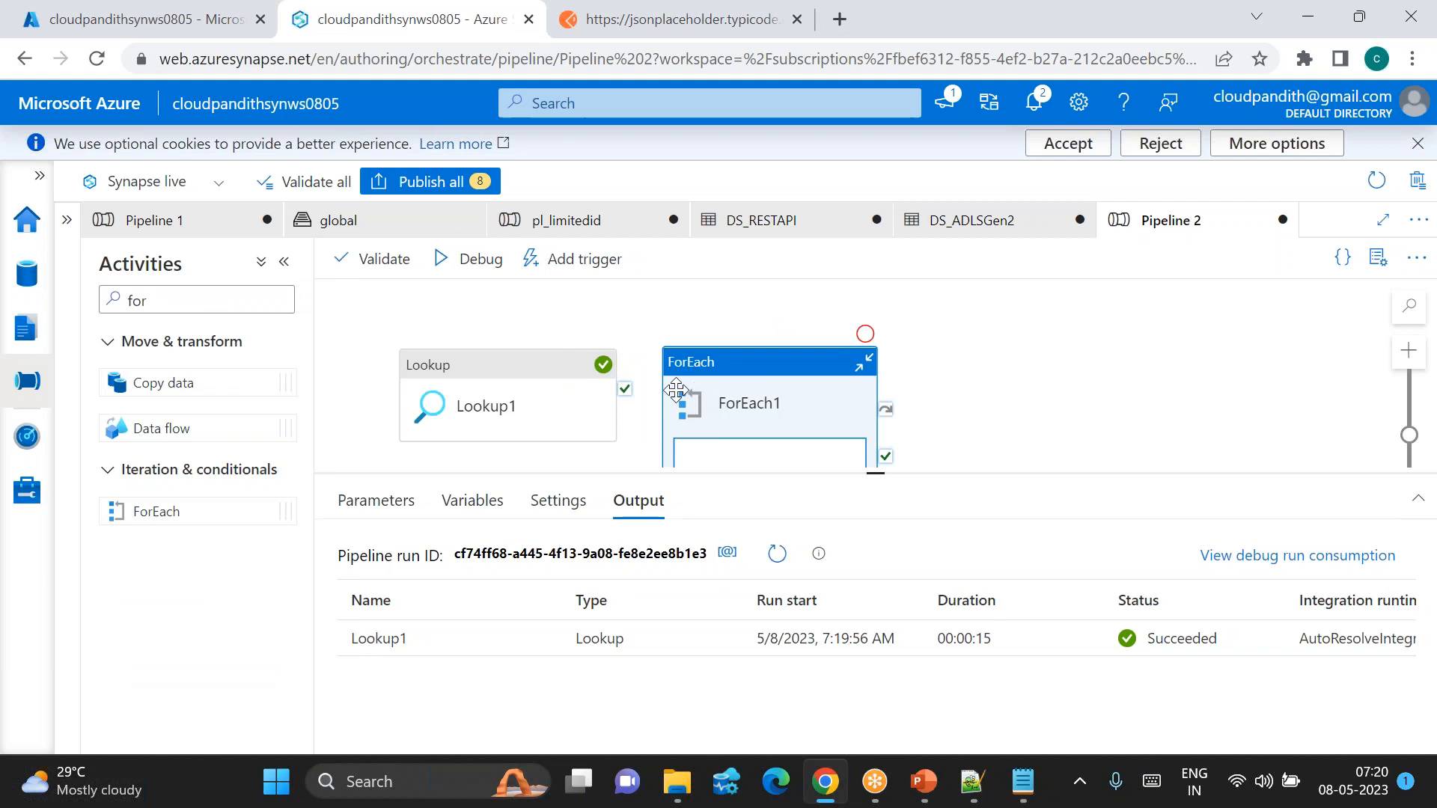
drag(624, 389, 677, 413)
click(760, 410)
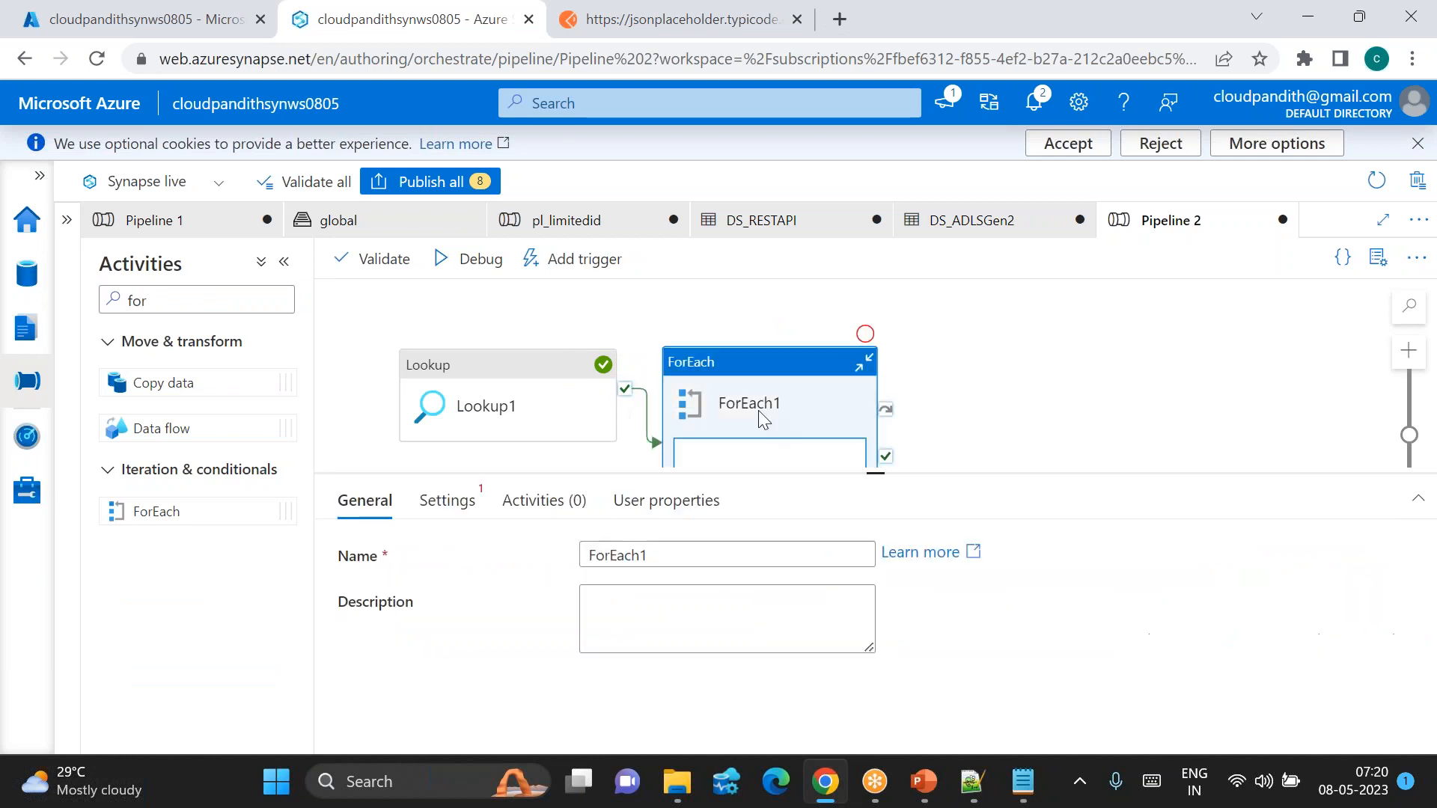
click(443, 509)
click(591, 551)
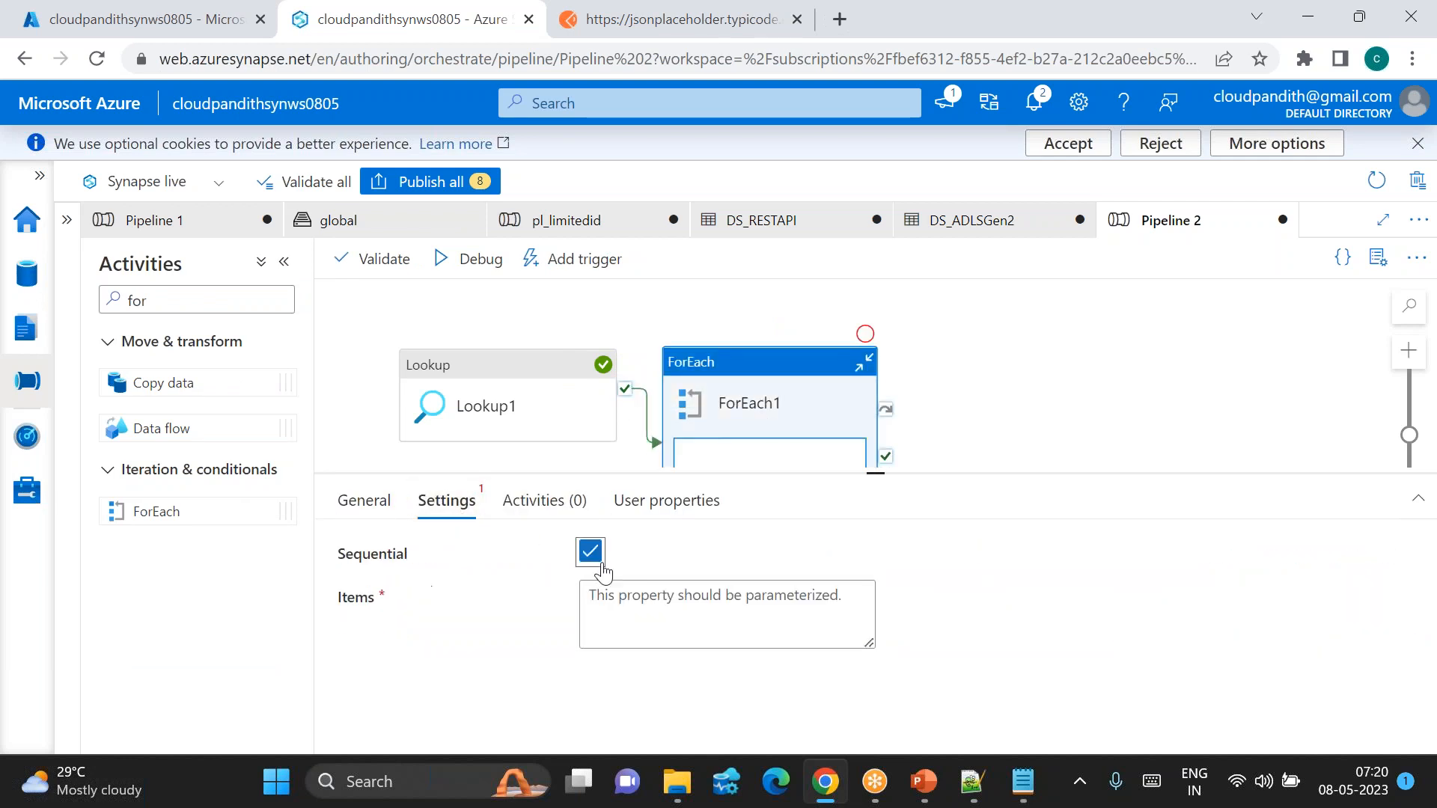
click(632, 618)
click(616, 664)
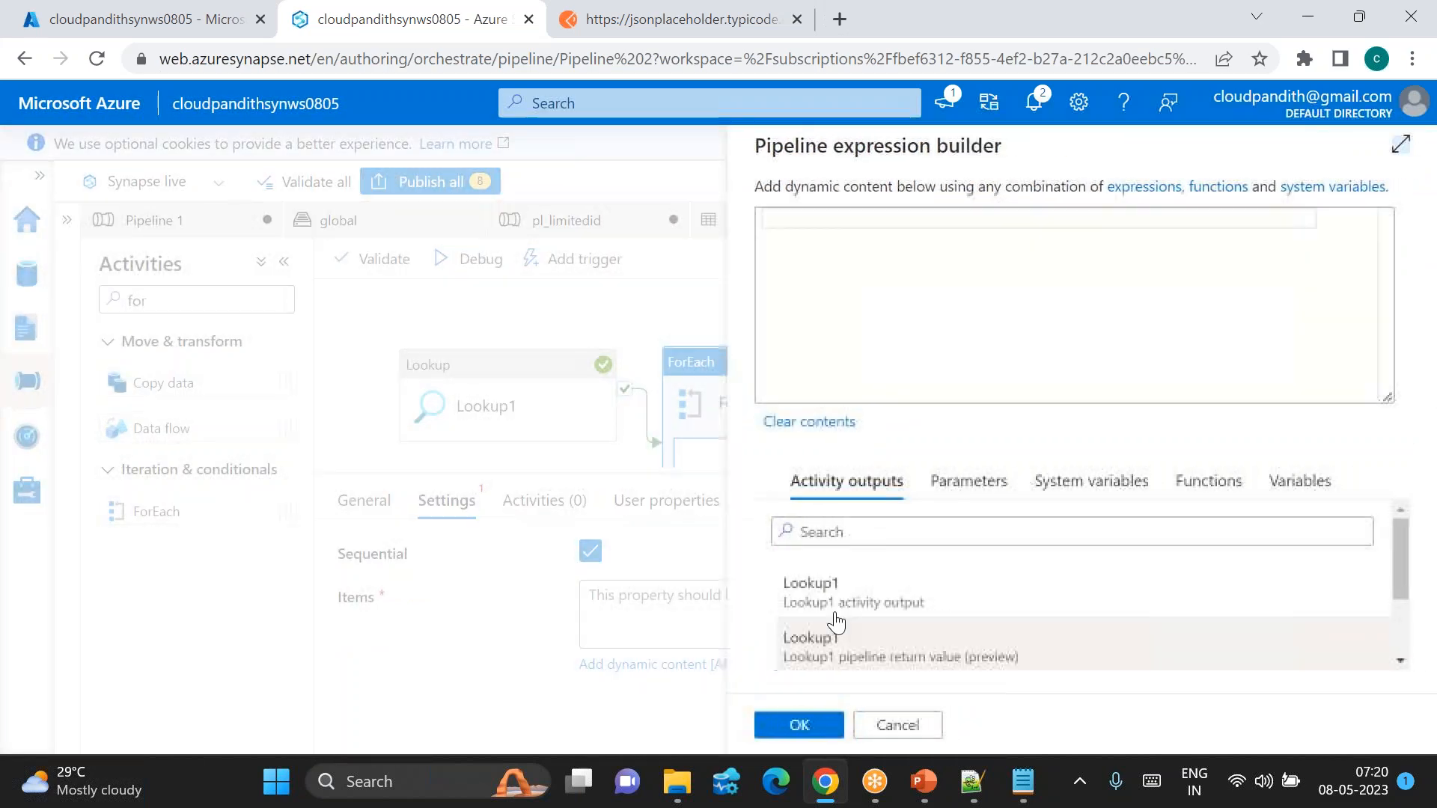
scroll(883, 641, down, 2)
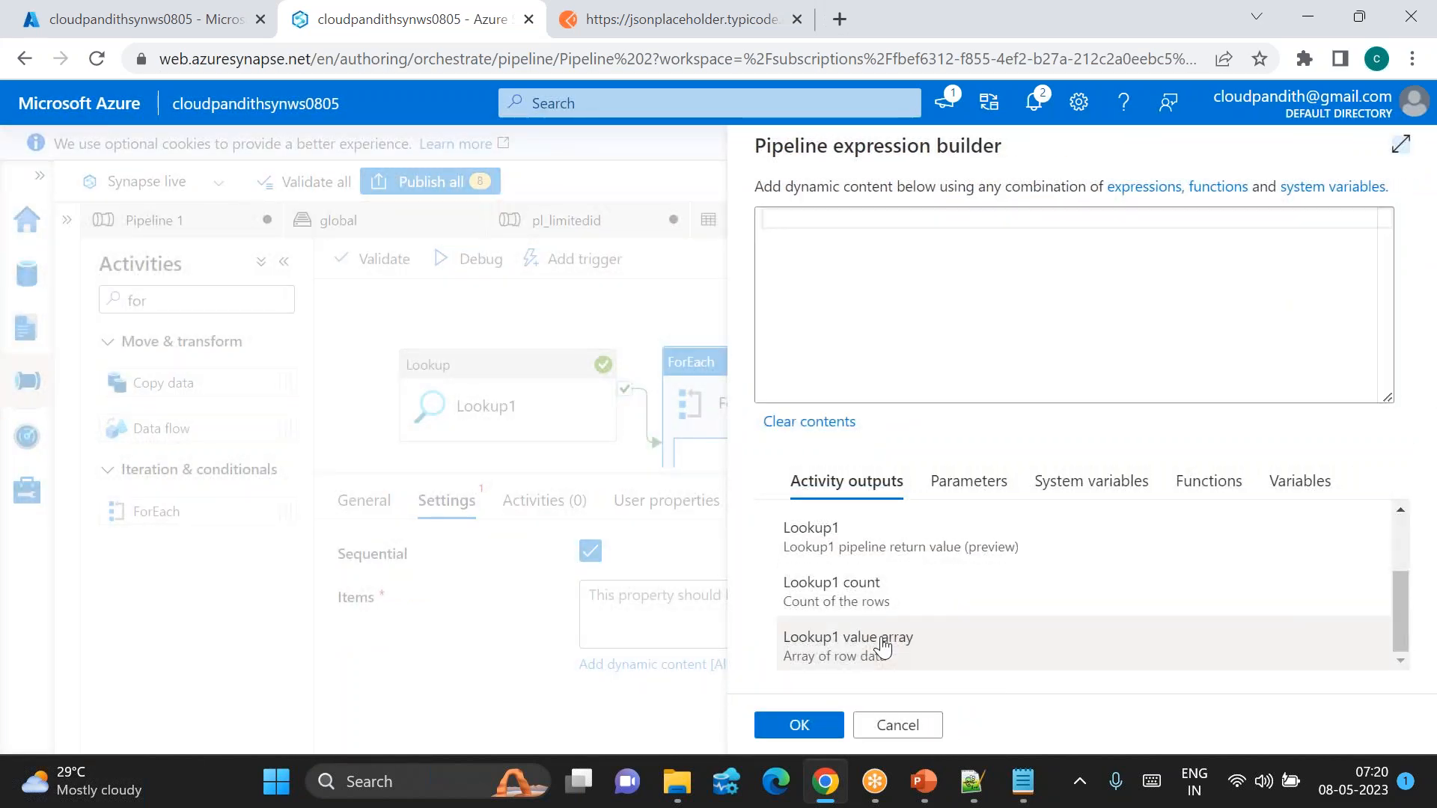
click(883, 645)
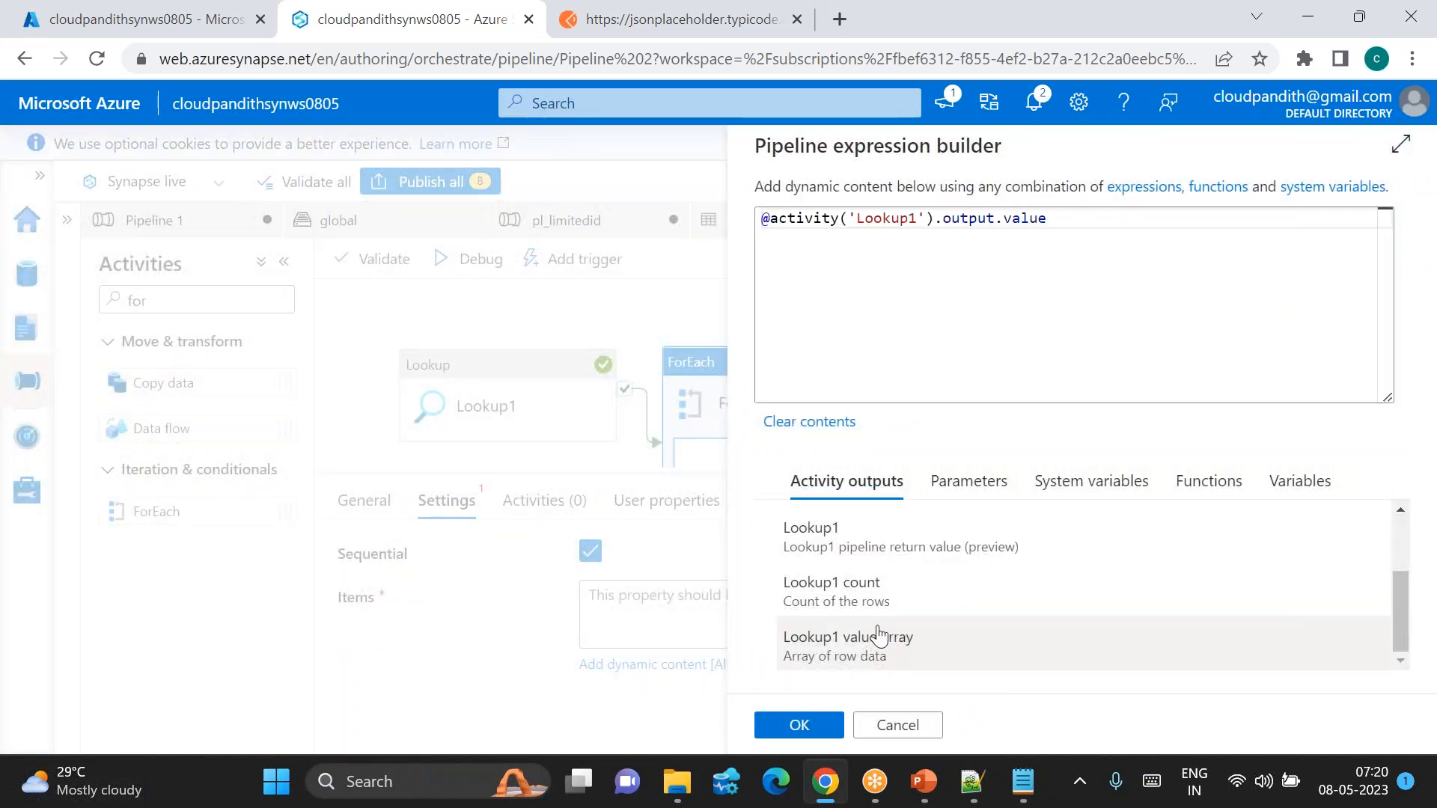
click(799, 725)
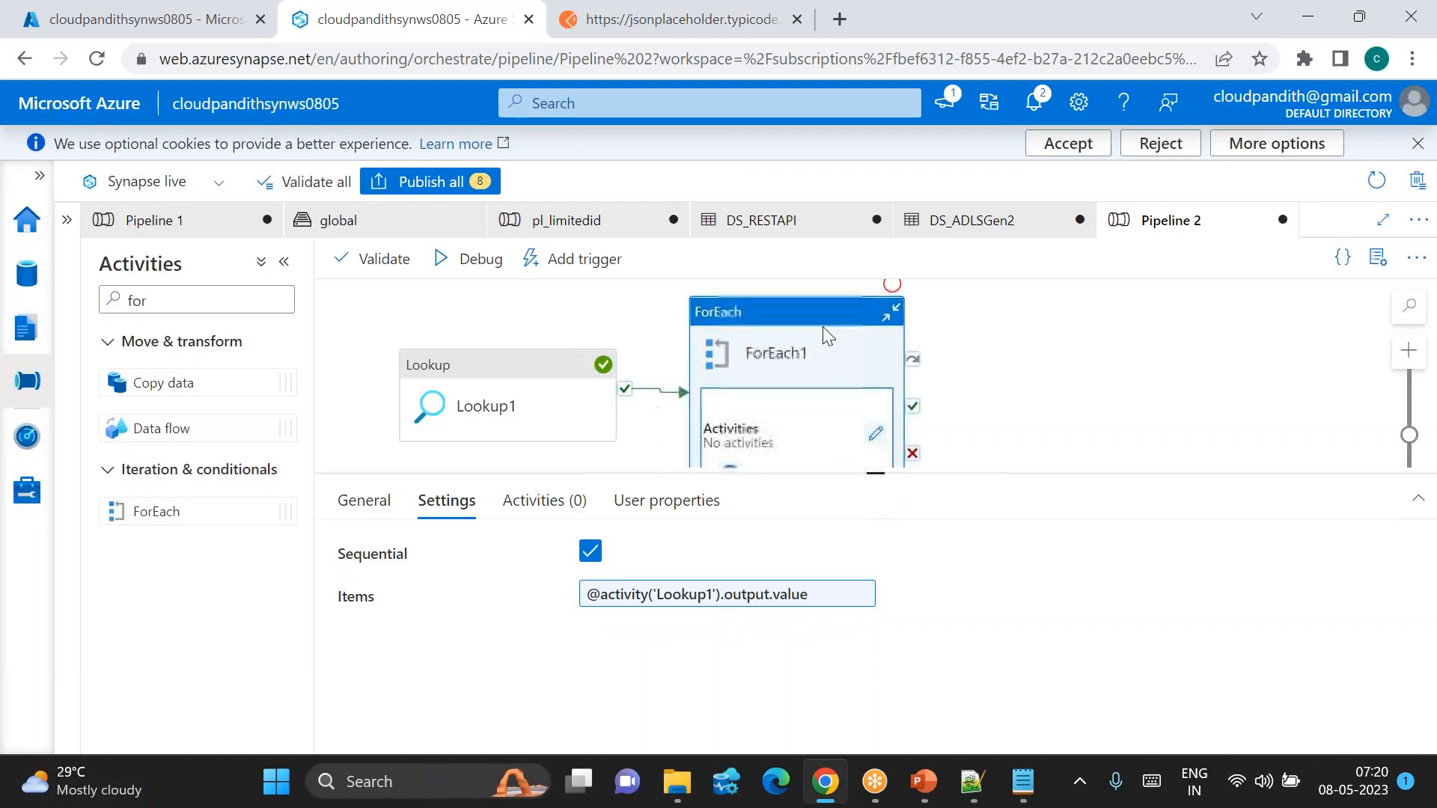
click(879, 441)
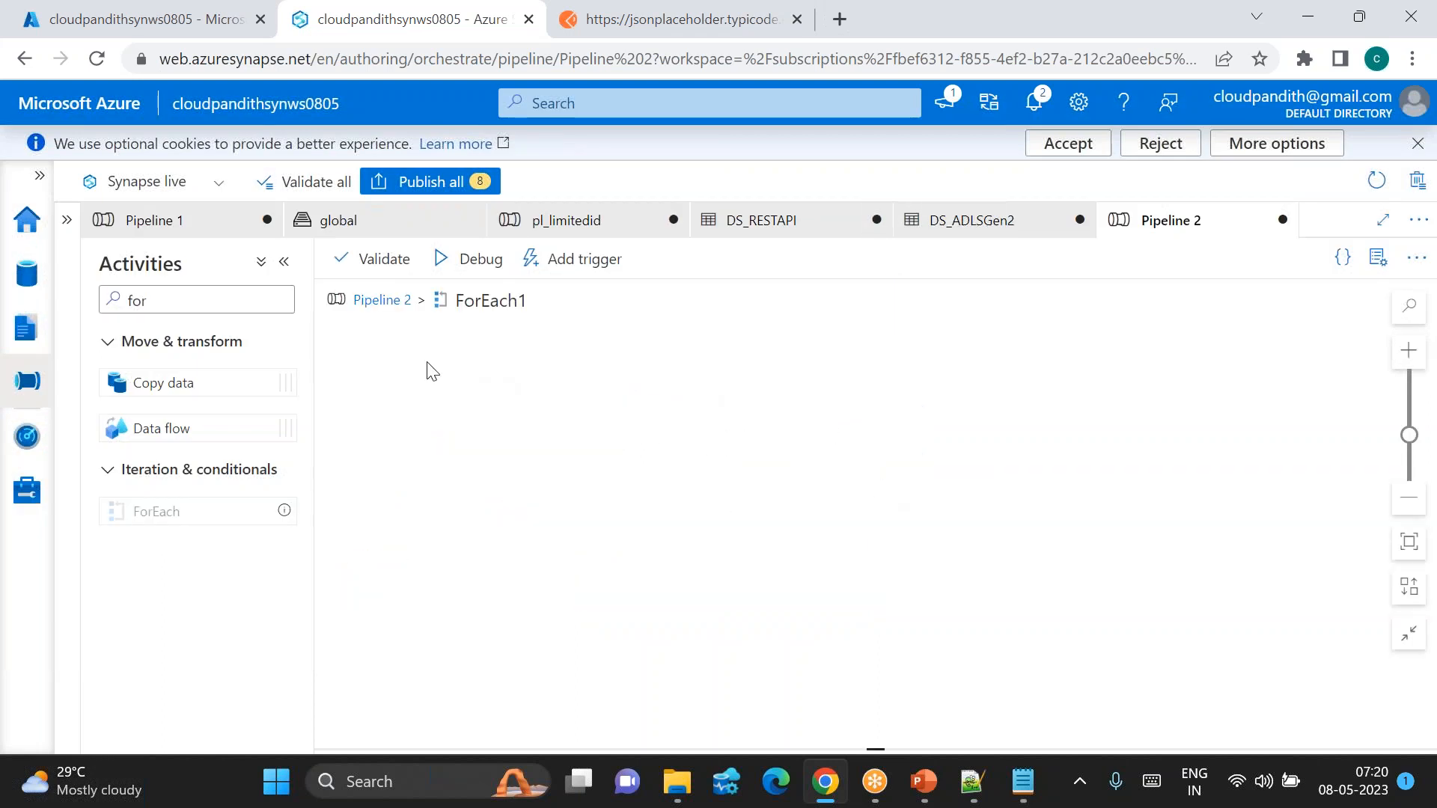
Step: Search the activities for 'cop' and add a Copy data activity inside ForEach1
drag(176, 309, 108, 311)
text(cop)
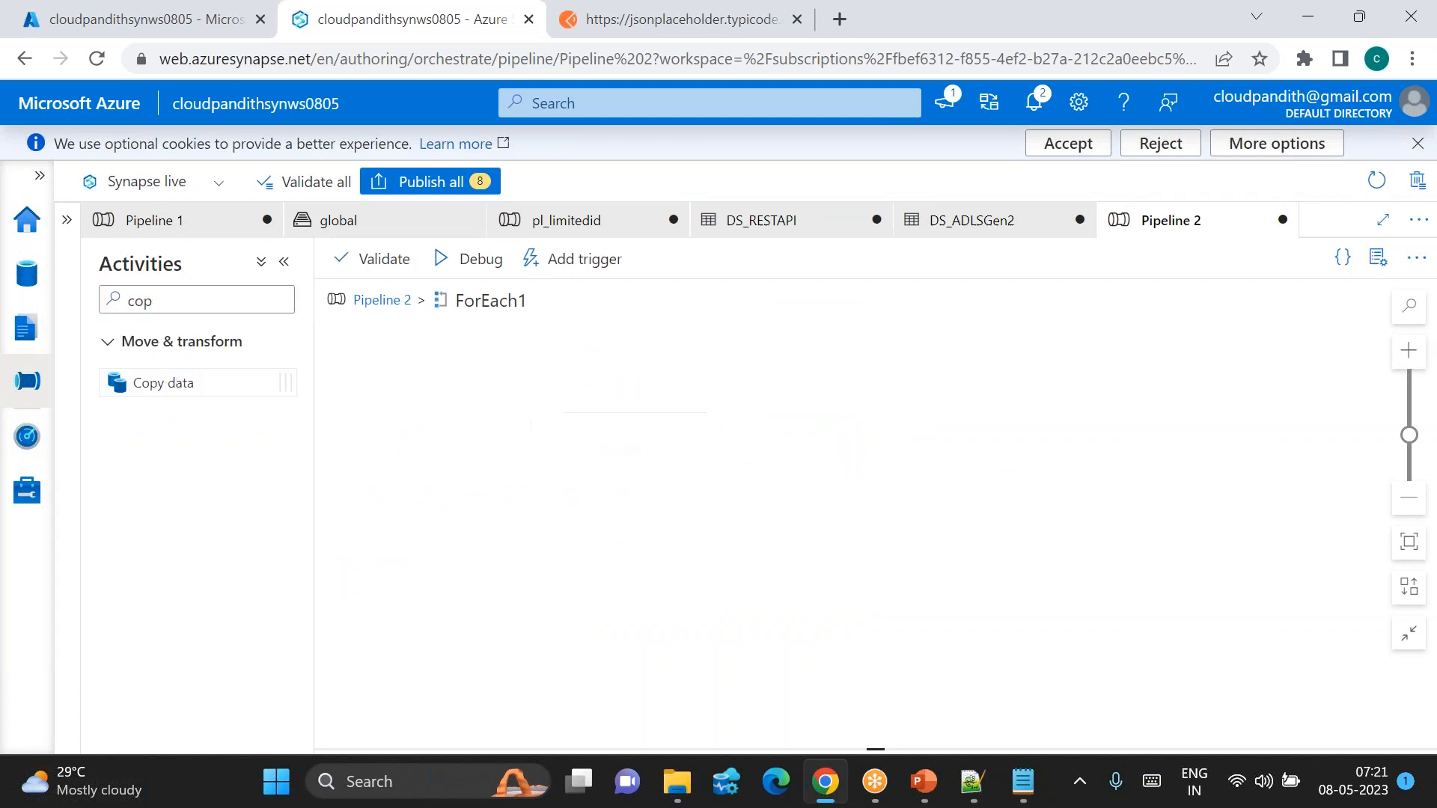
drag(587, 402, 592, 406)
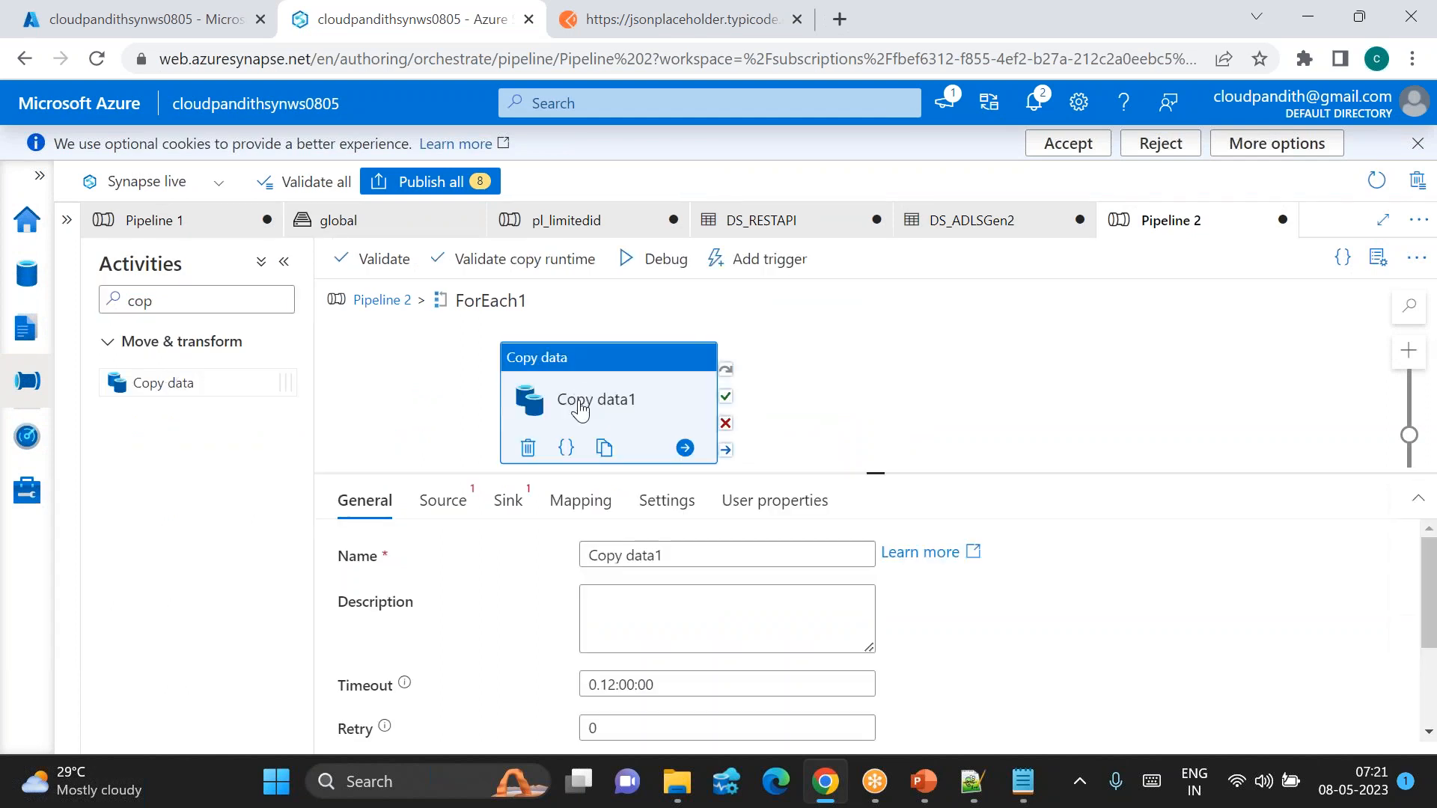
Step: Create a new REST source dataset for Copy data1 named DS_REST_Source
click(438, 500)
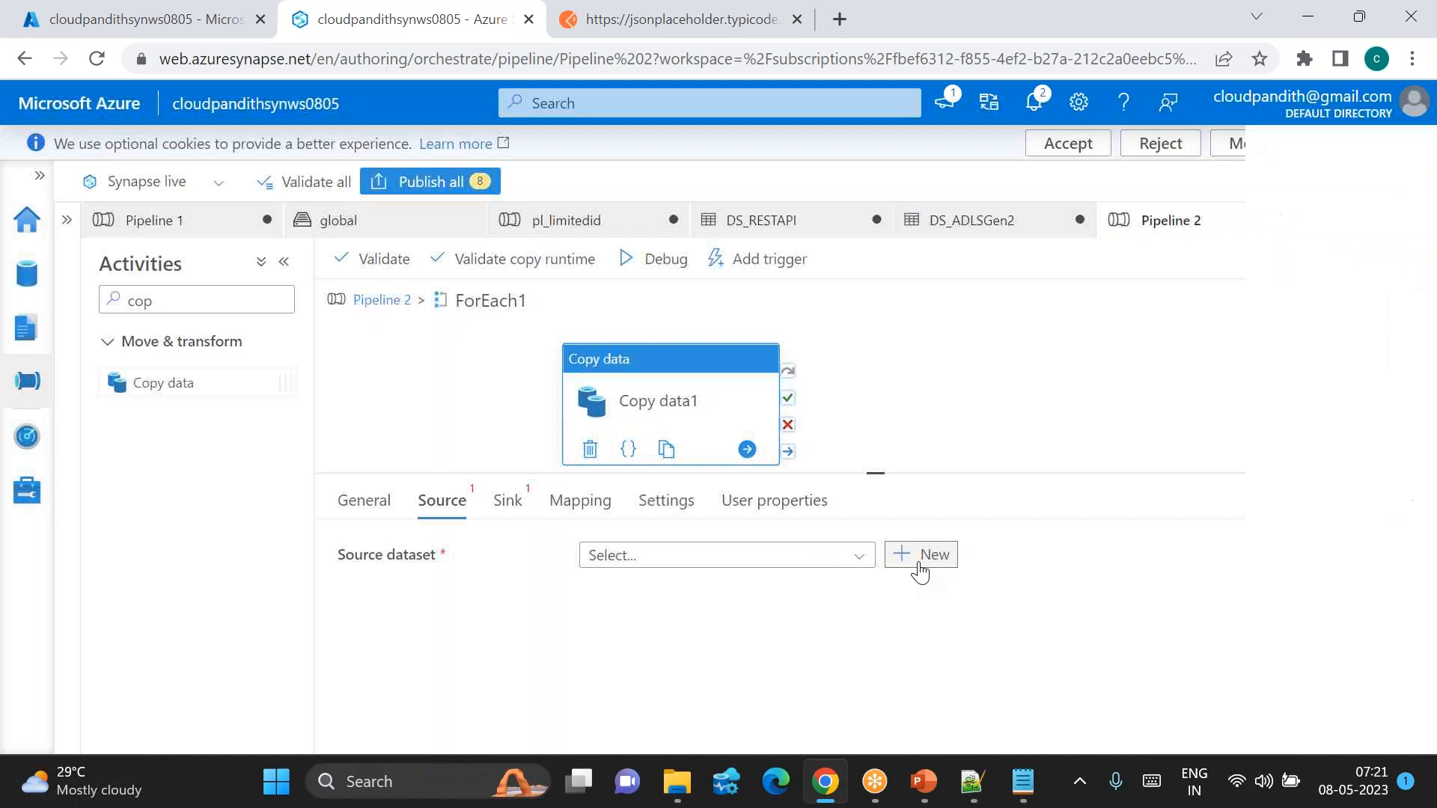
click(921, 556)
text(rest)
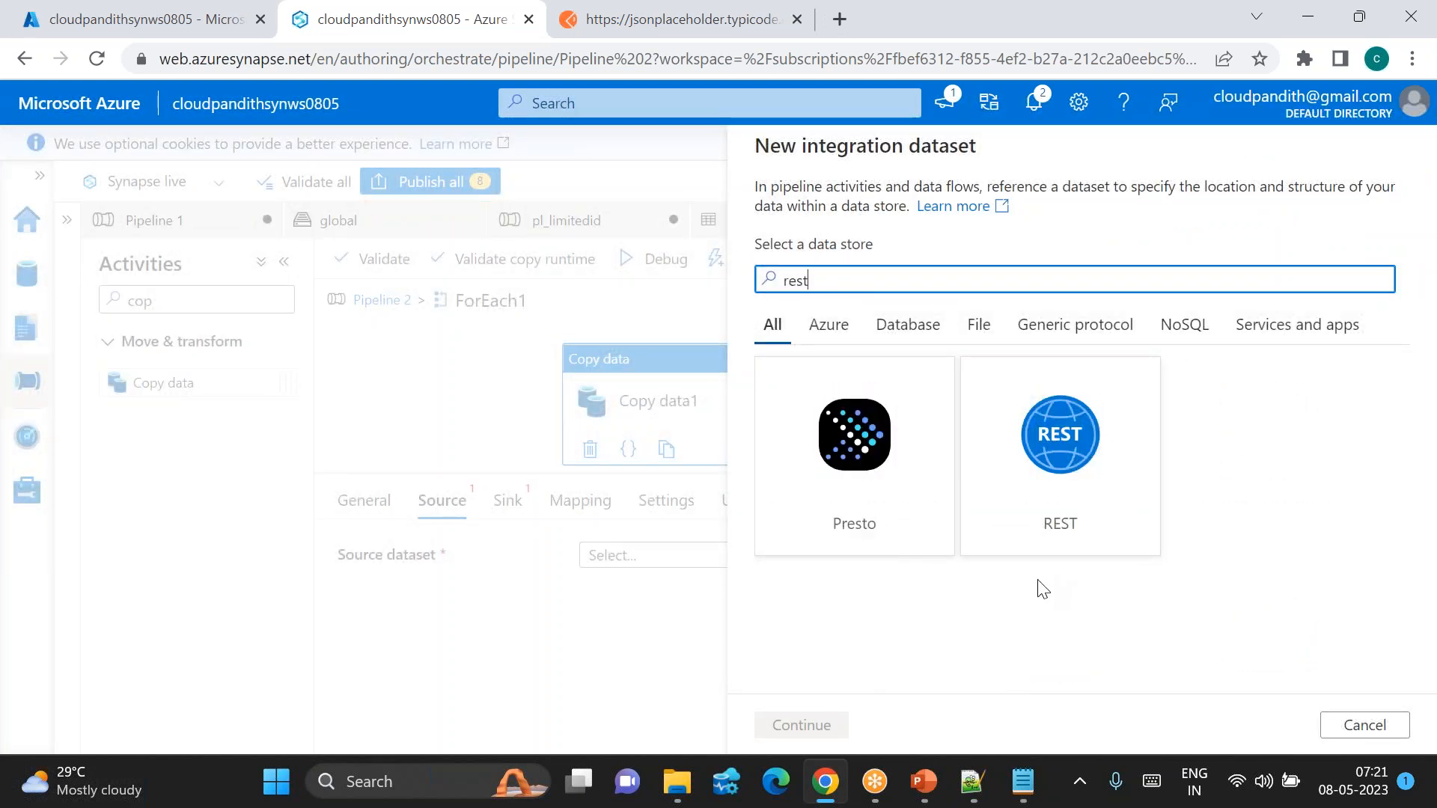
double_click(1081, 486)
drag(897, 216, 658, 236)
text(DS_REST_Source)
Step: Check the dataset's linked service list, then start a new REST linked service
click(811, 292)
click(827, 441)
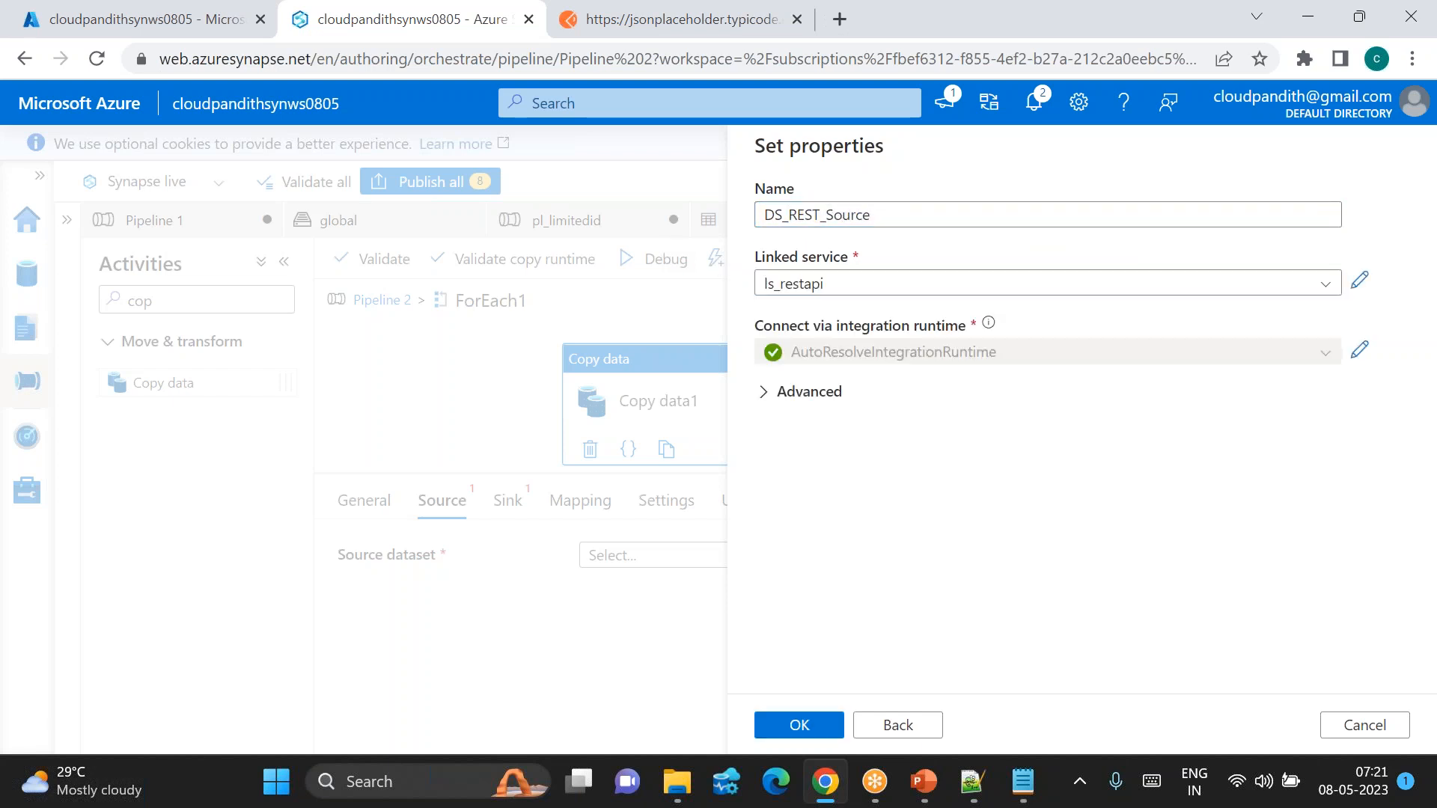
click(827, 290)
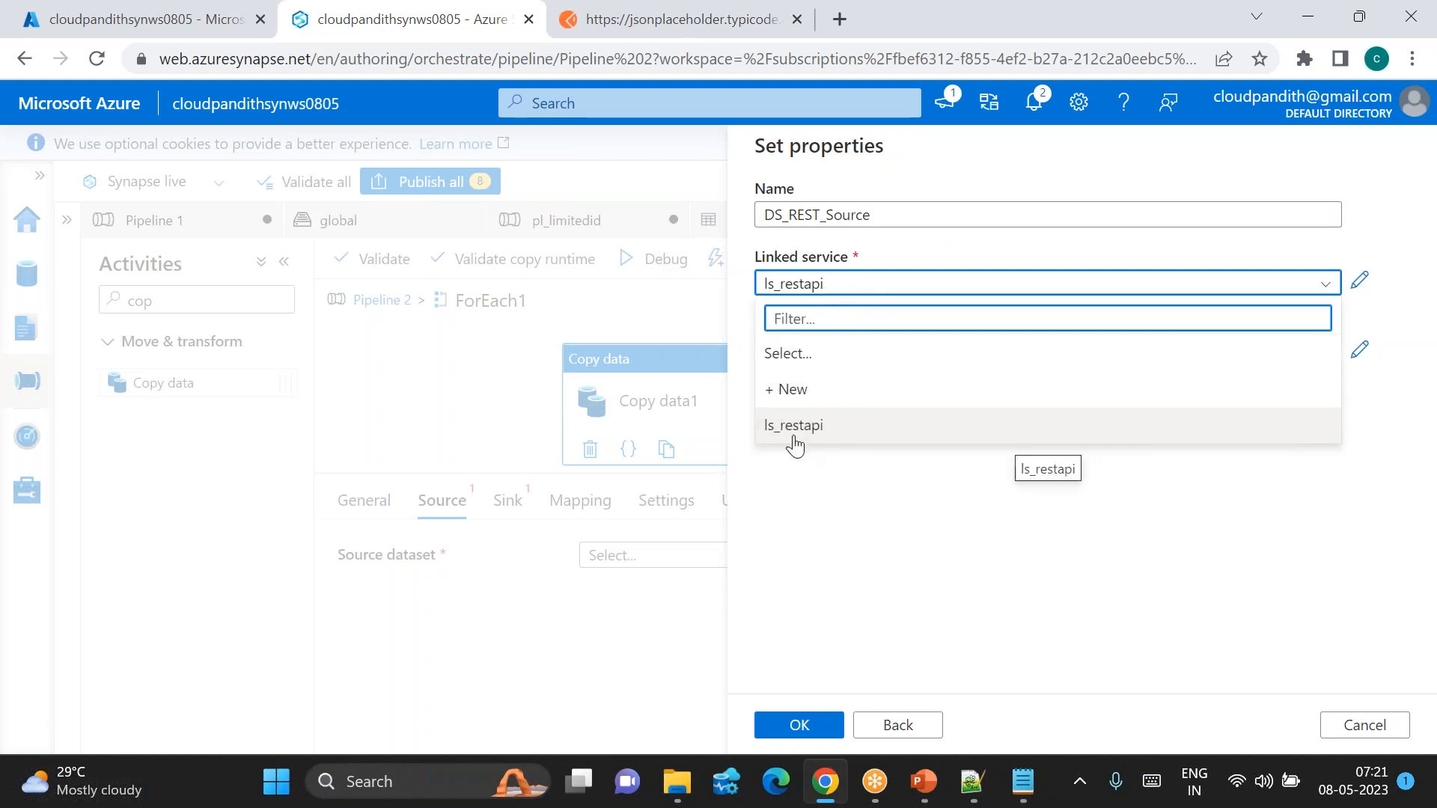
click(785, 393)
Step: Name the new REST linked service ls_restapi_source, checking fileconfig.csv for endpoint details
click(842, 283)
key(ctrl+a)
key(BackSpace)
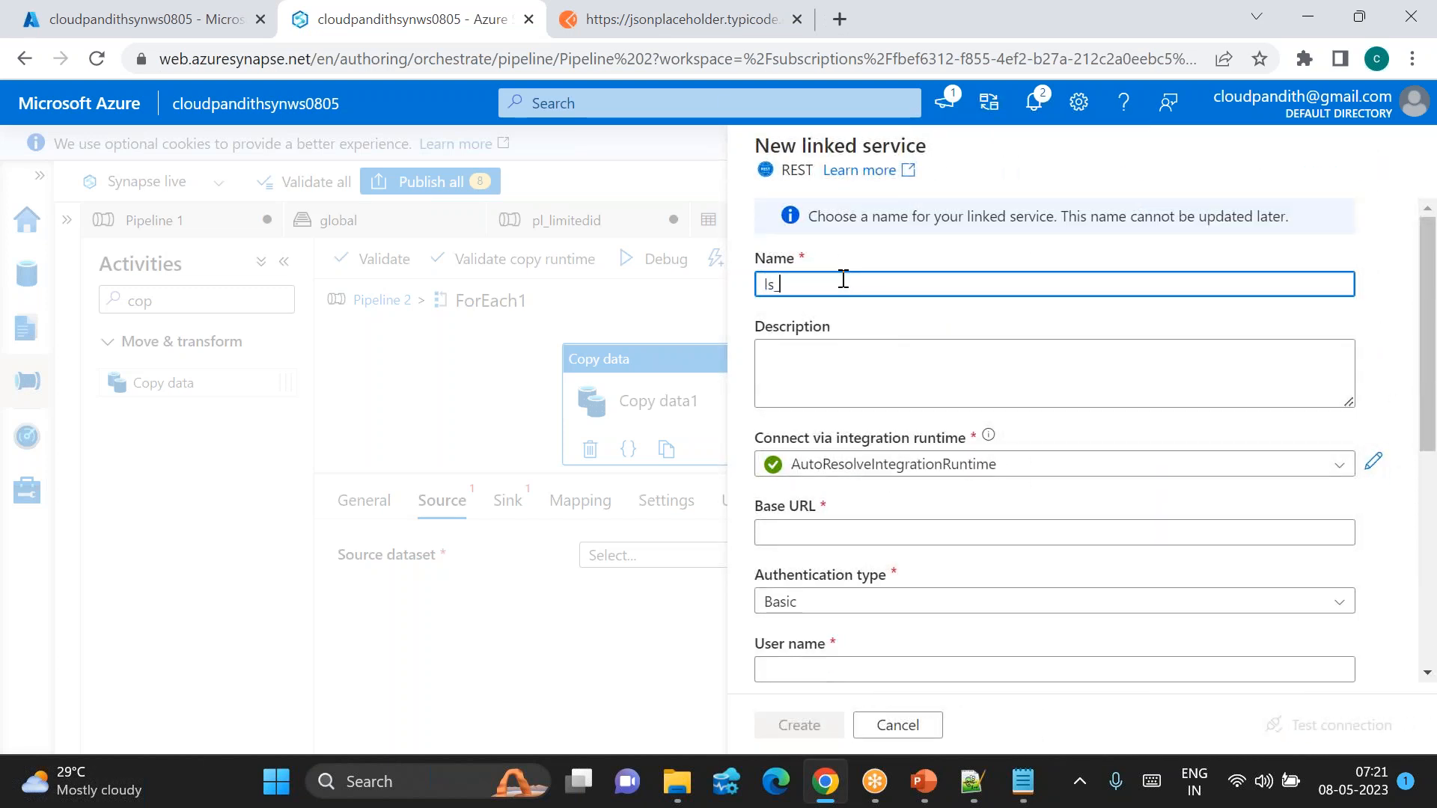
text(ls_restapi_source)
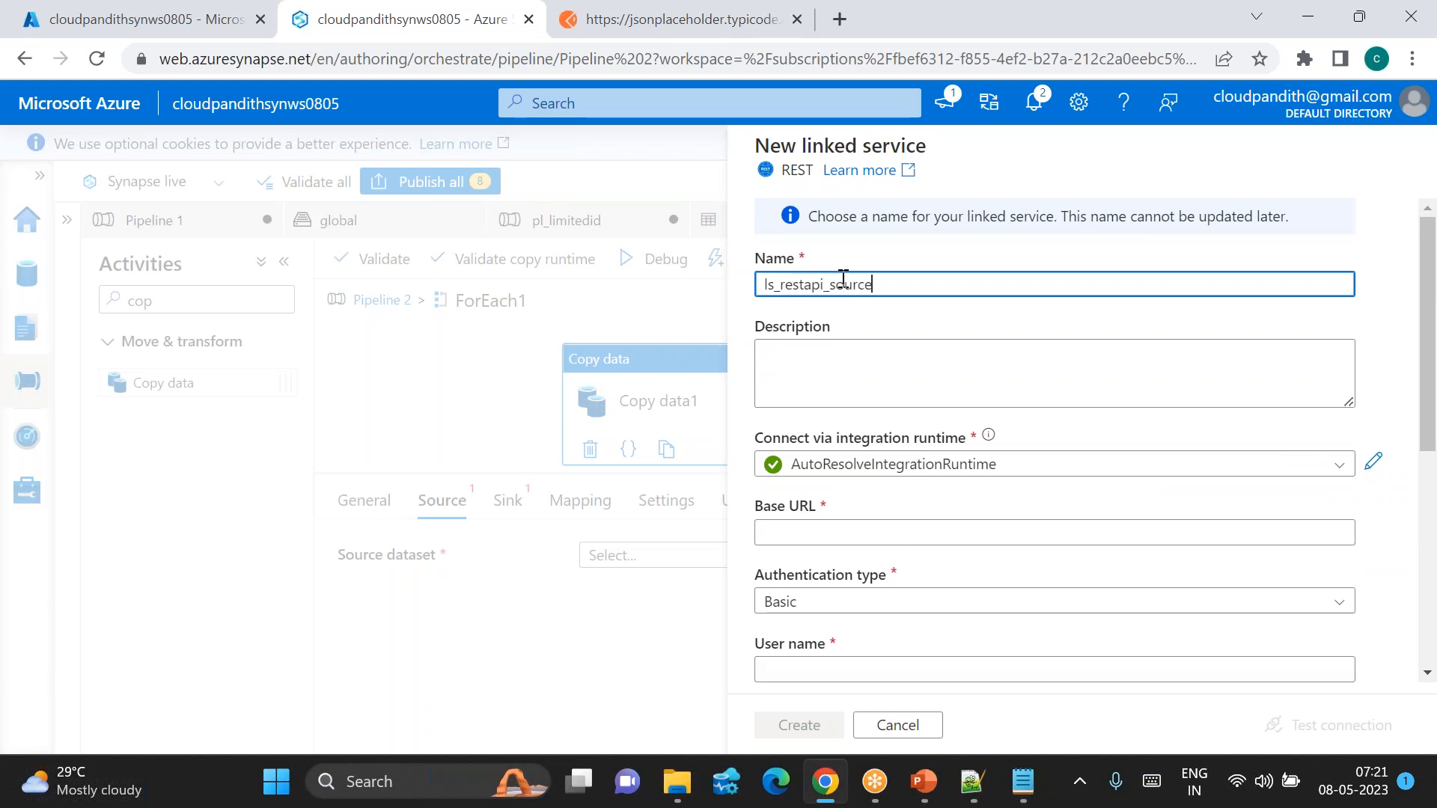
scroll(908, 465, down, 2)
click(834, 413)
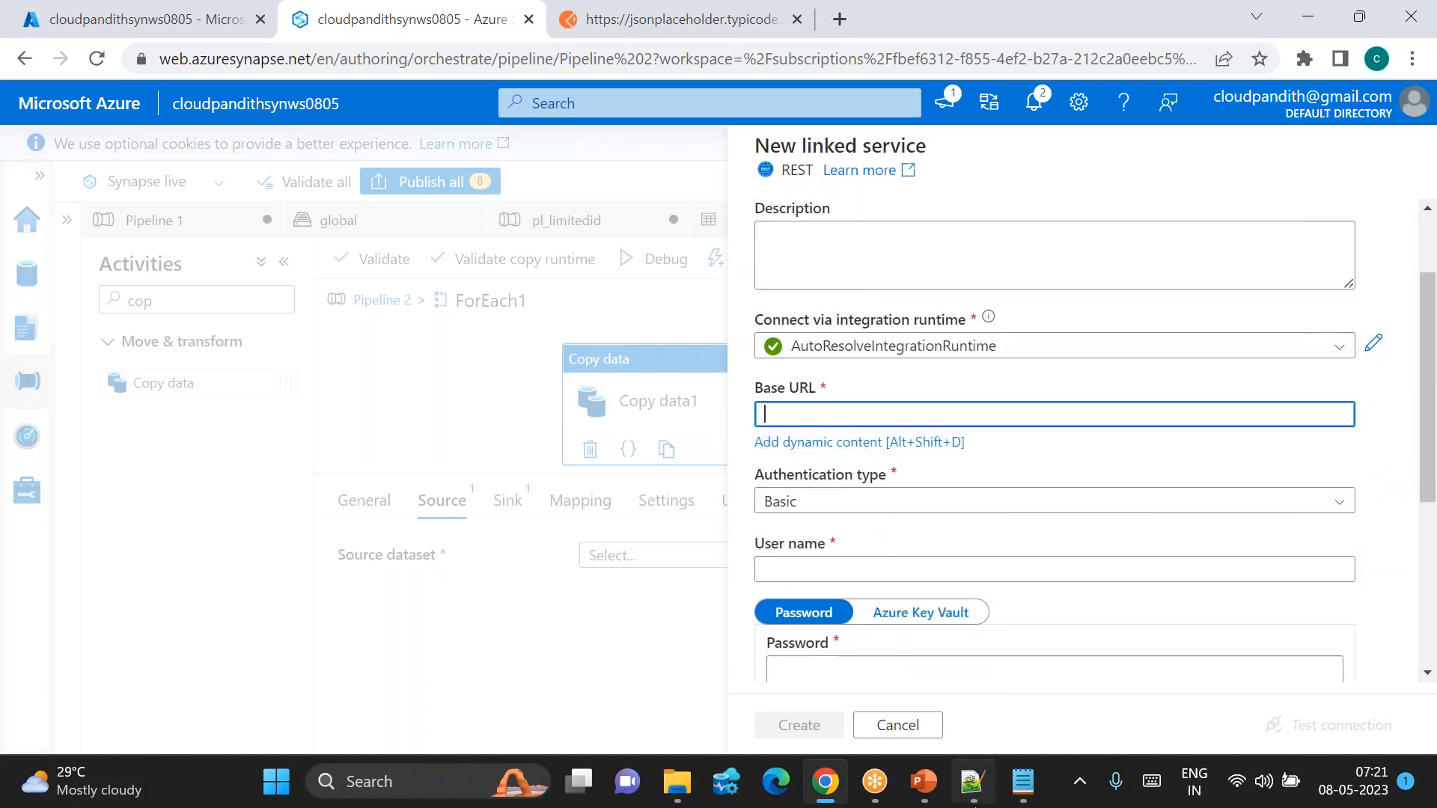
click(972, 781)
key(alt+Tab)
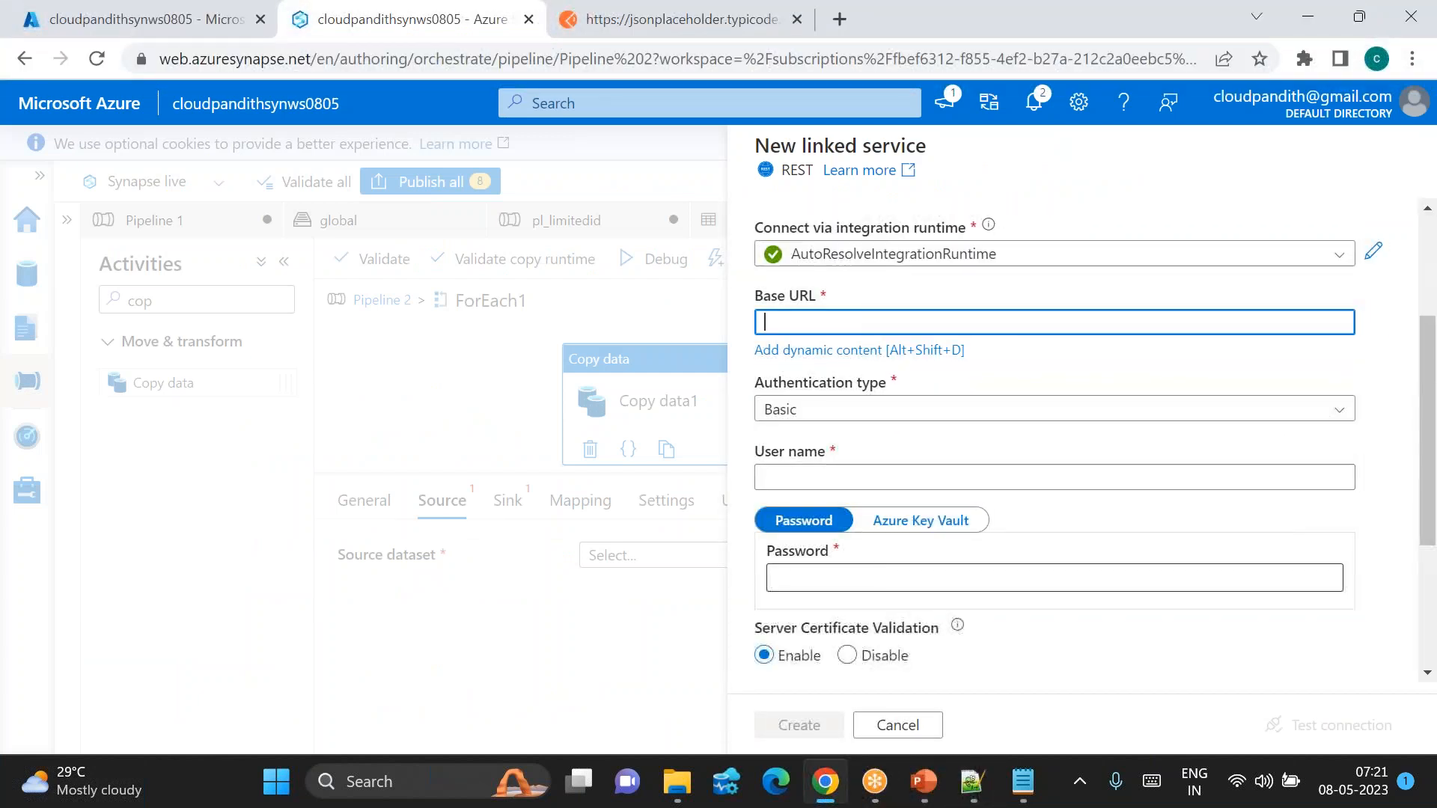
click(811, 406)
Step: Add a linked service parameter named ls_param_url
scroll(983, 603, down, 1)
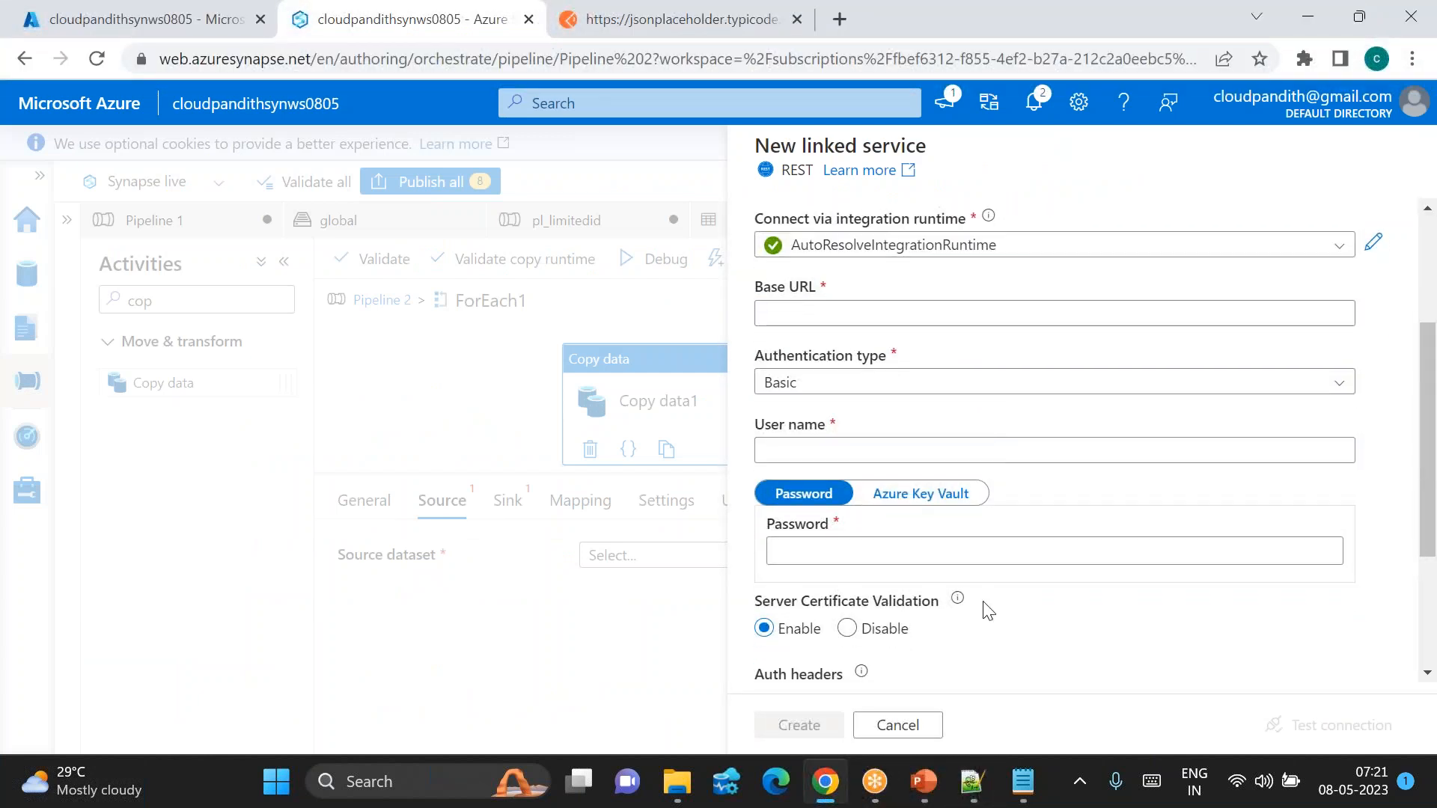
scroll(984, 610, down, 3)
scroll(779, 664, down, 1)
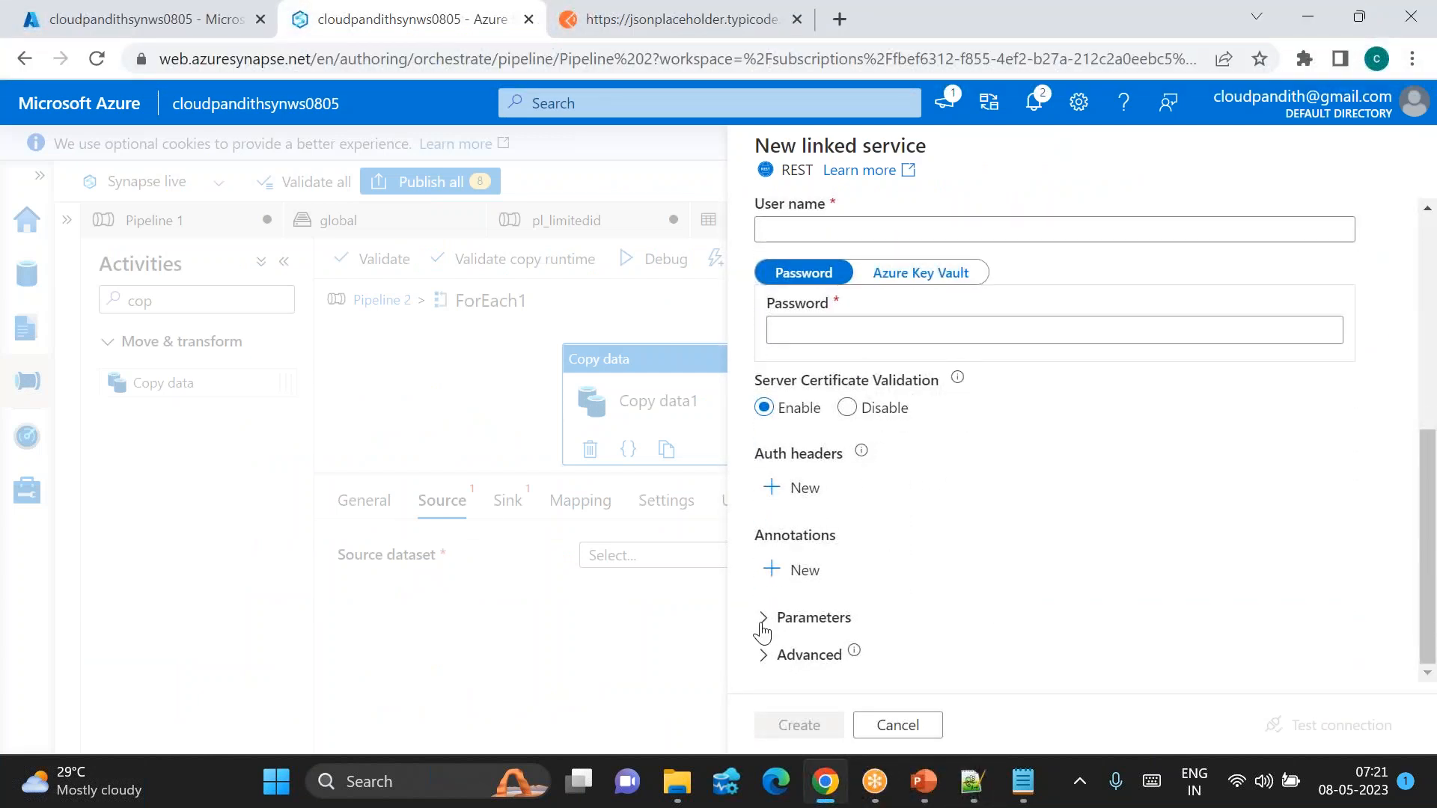
click(763, 627)
scroll(898, 625, down, 1)
click(802, 603)
scroll(887, 637, down, 1)
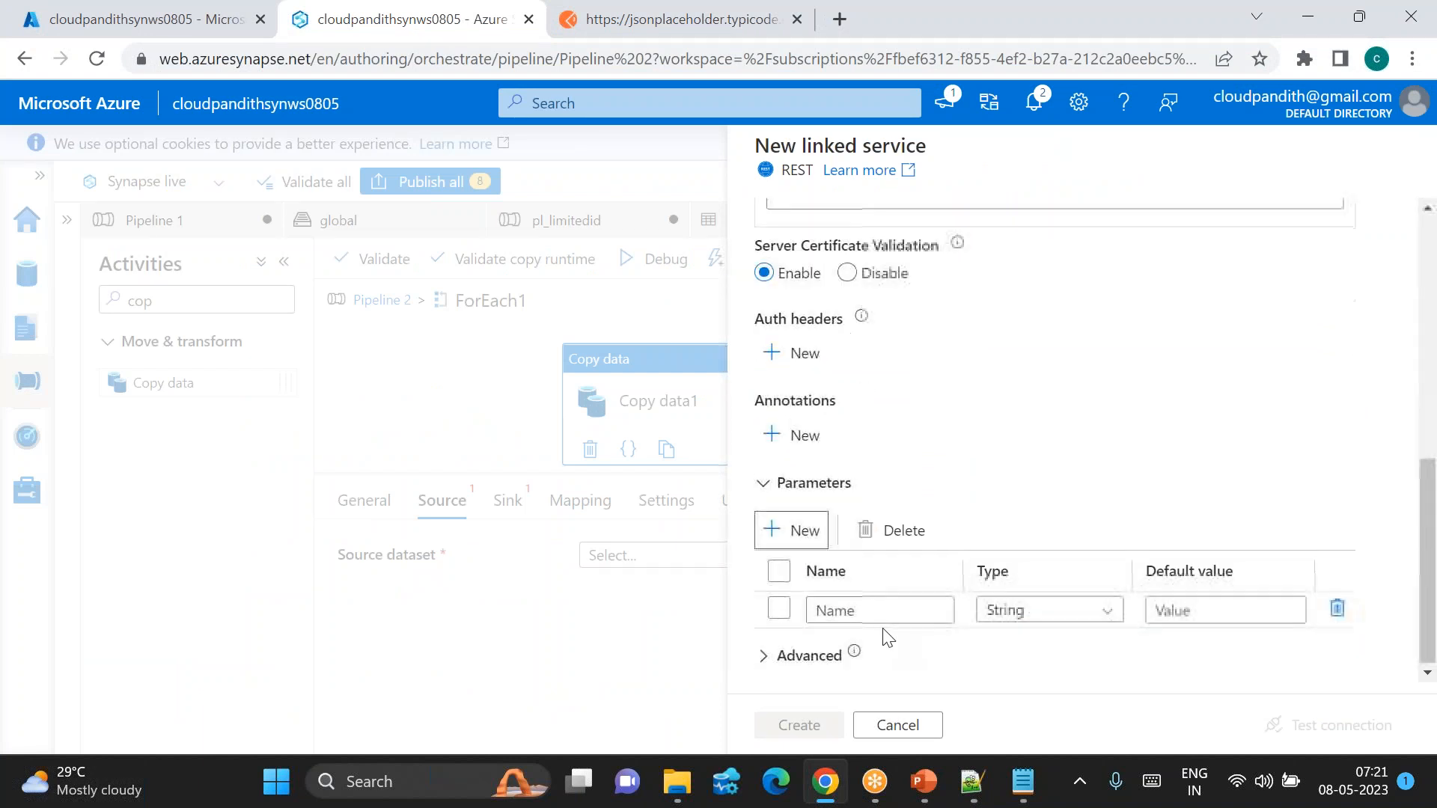
click(854, 607)
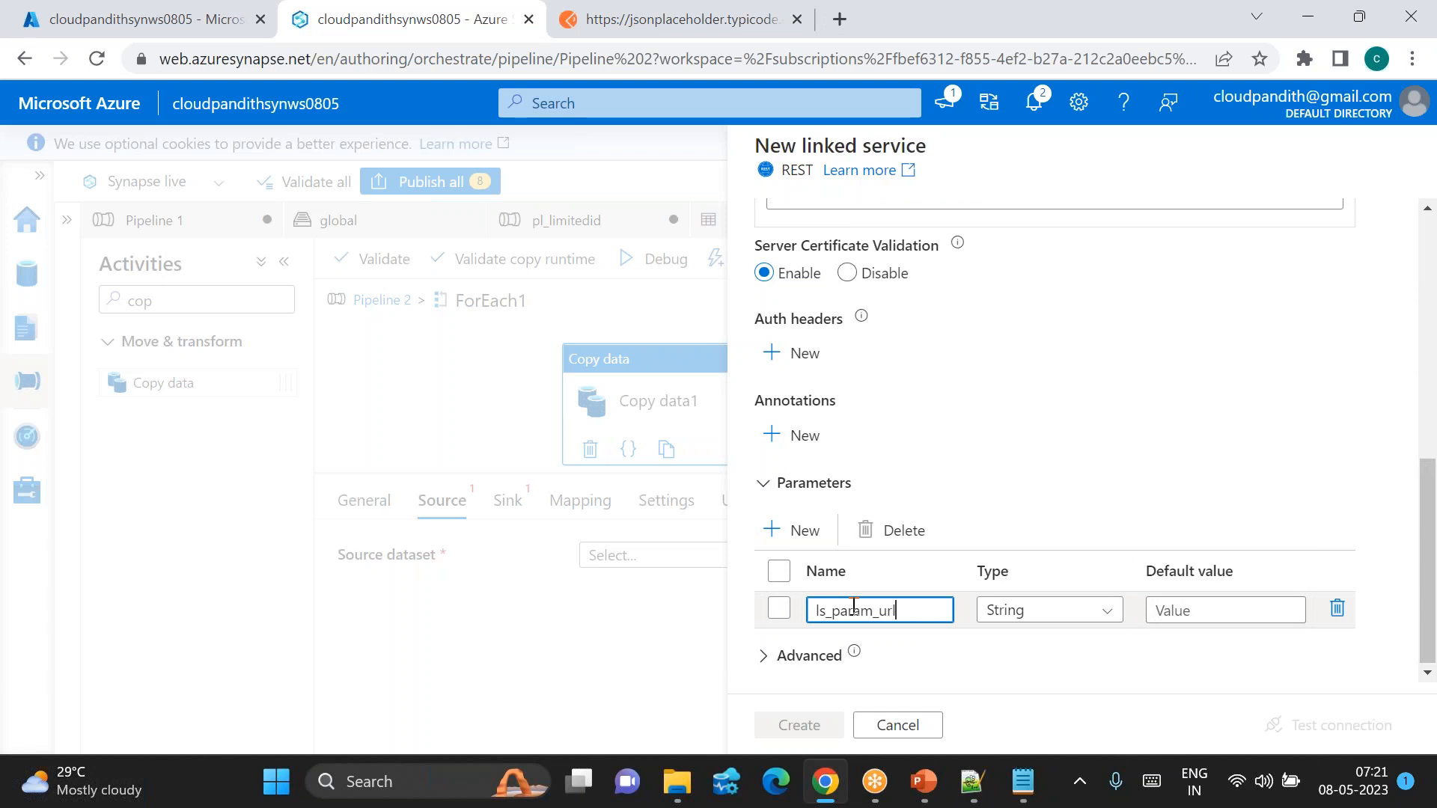
text(ls_param_url)
scroll(980, 569, up, 5)
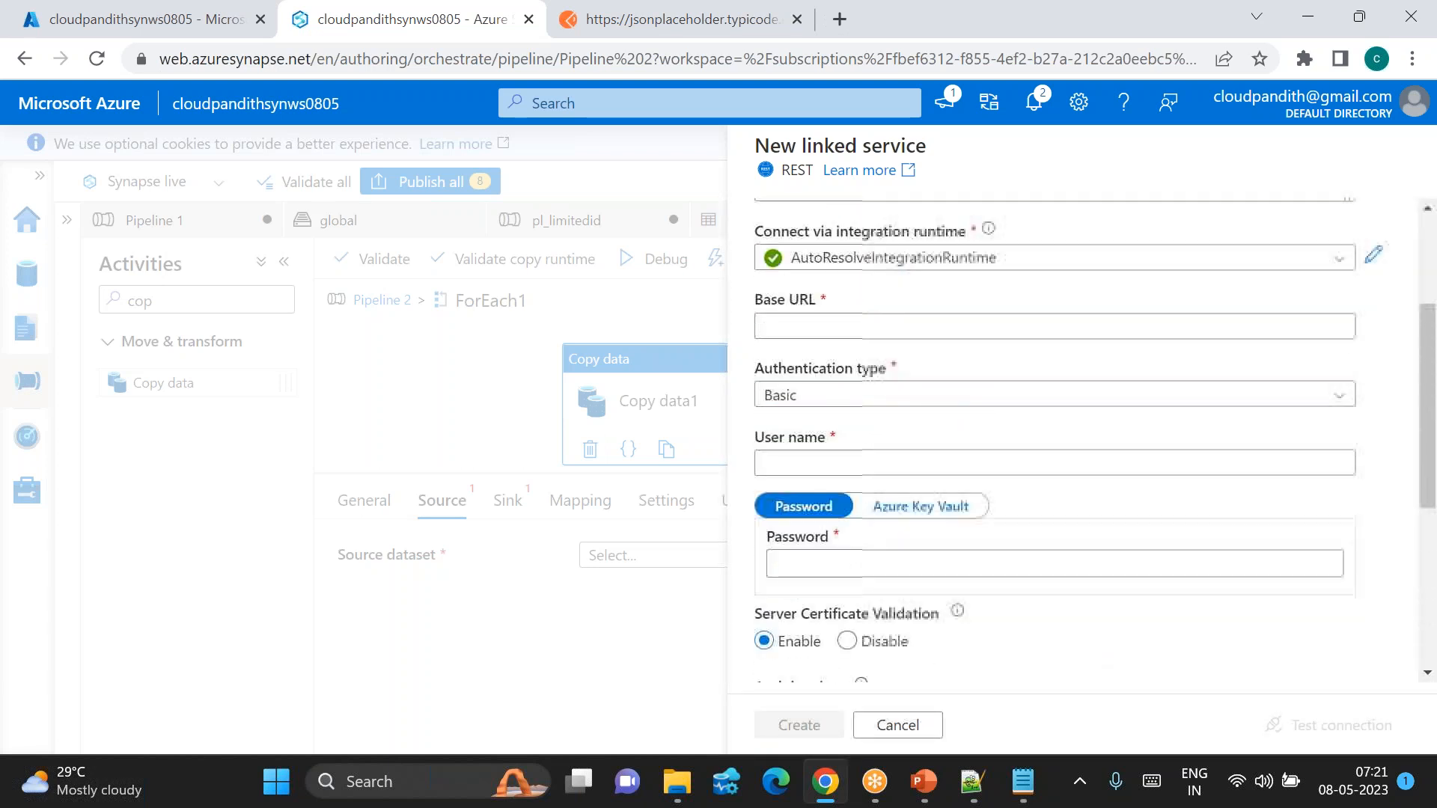
scroll(811, 415, up, 1)
click(810, 408)
click(812, 434)
click(845, 596)
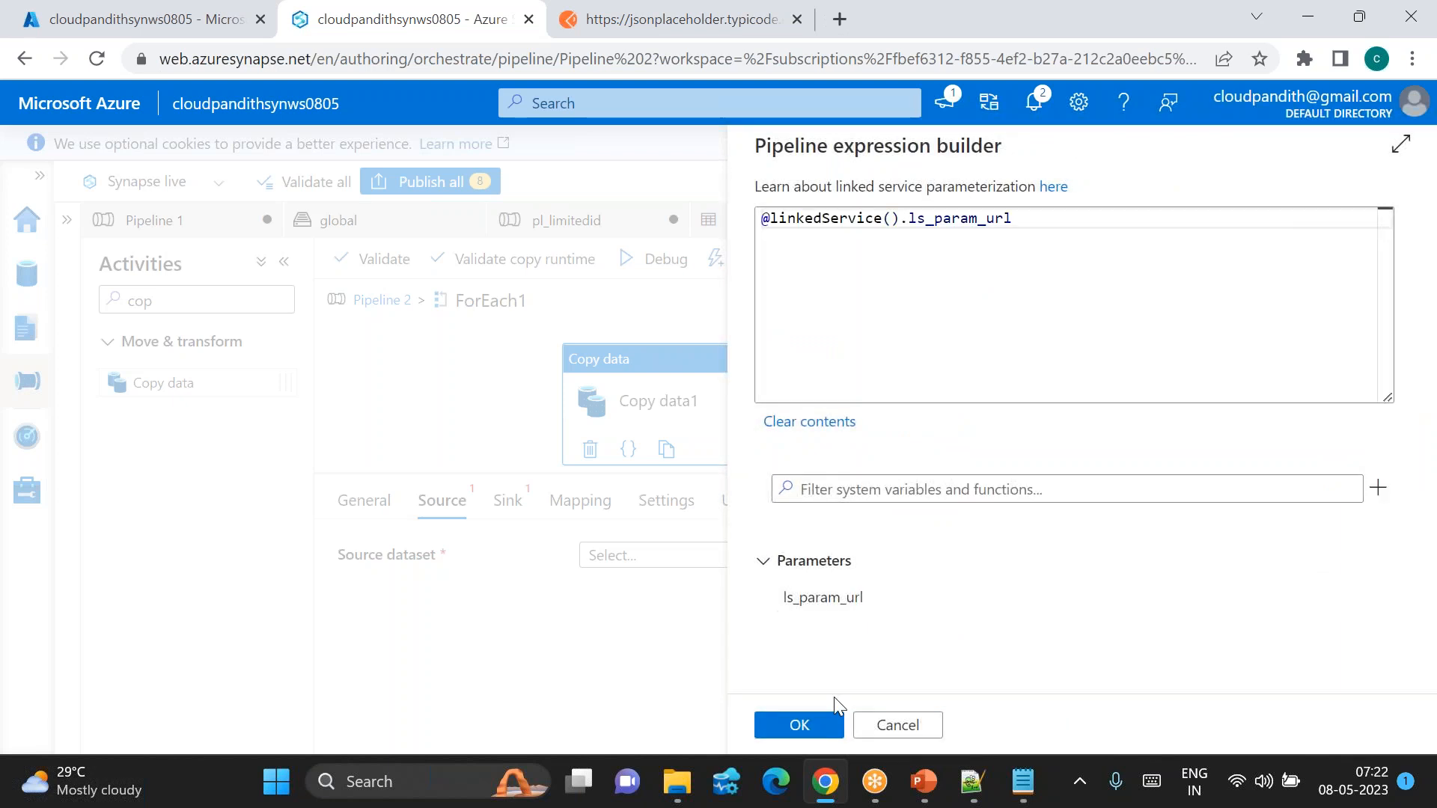
click(799, 725)
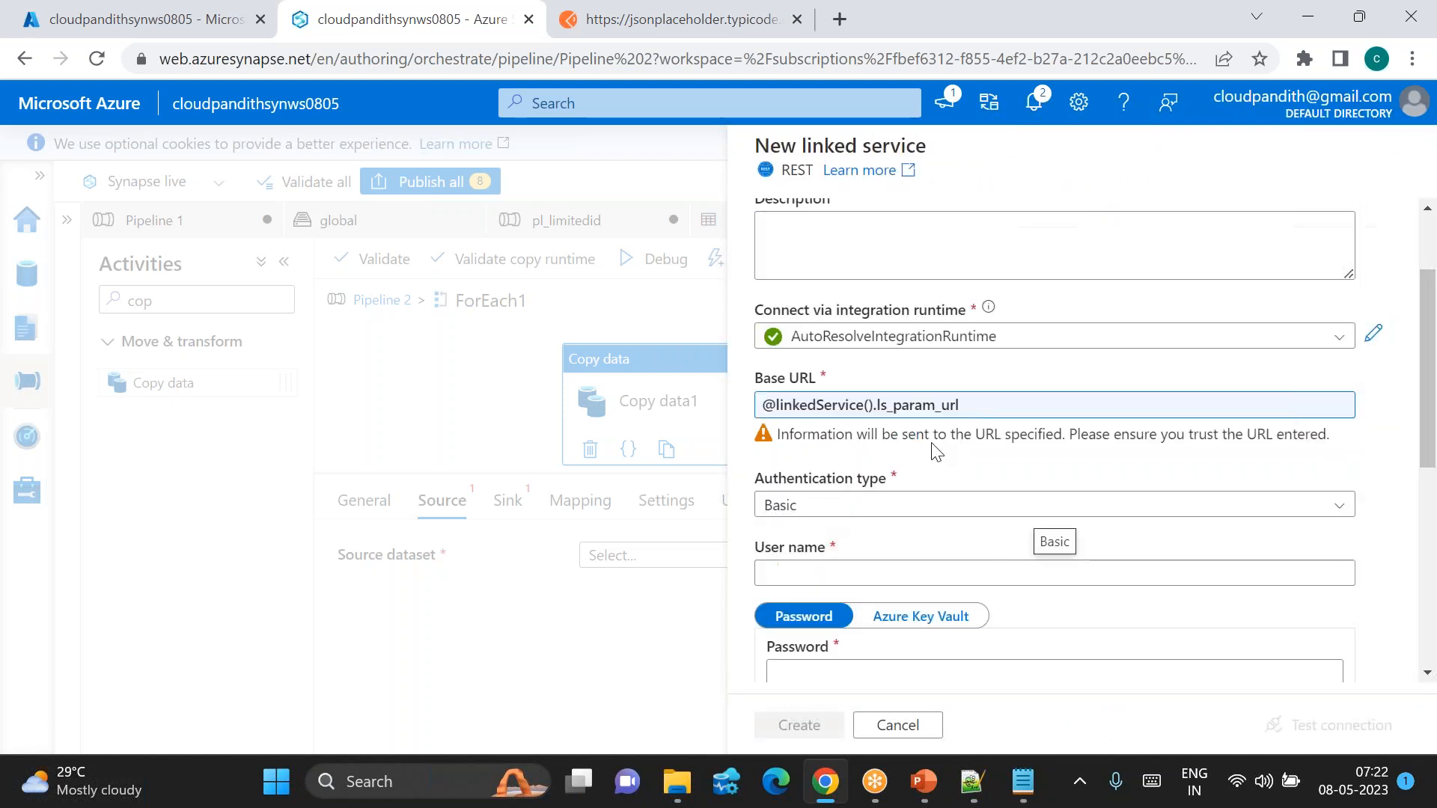
Step: Choose Anonymous authentication and create the ls_restapi_source linked service
click(840, 506)
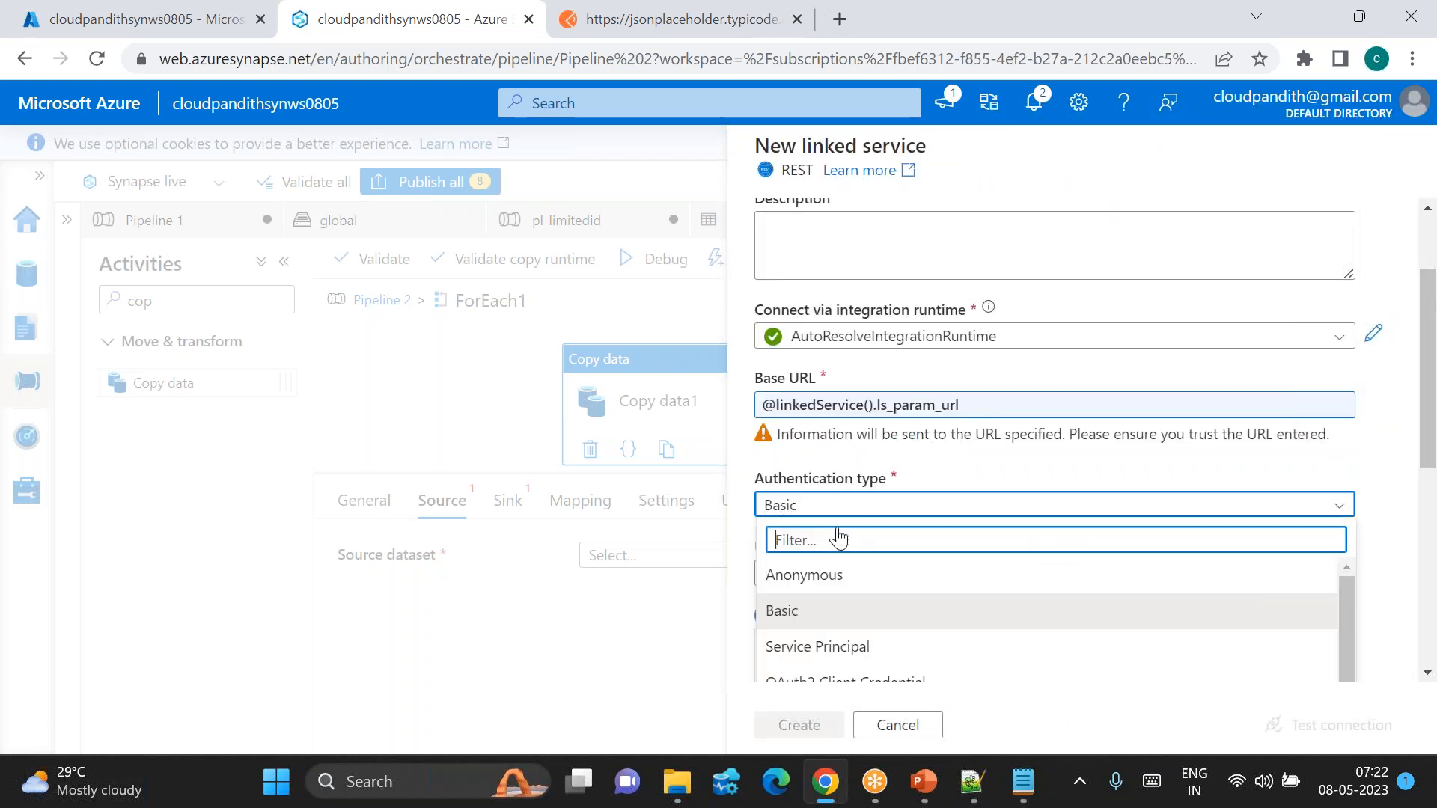
click(802, 572)
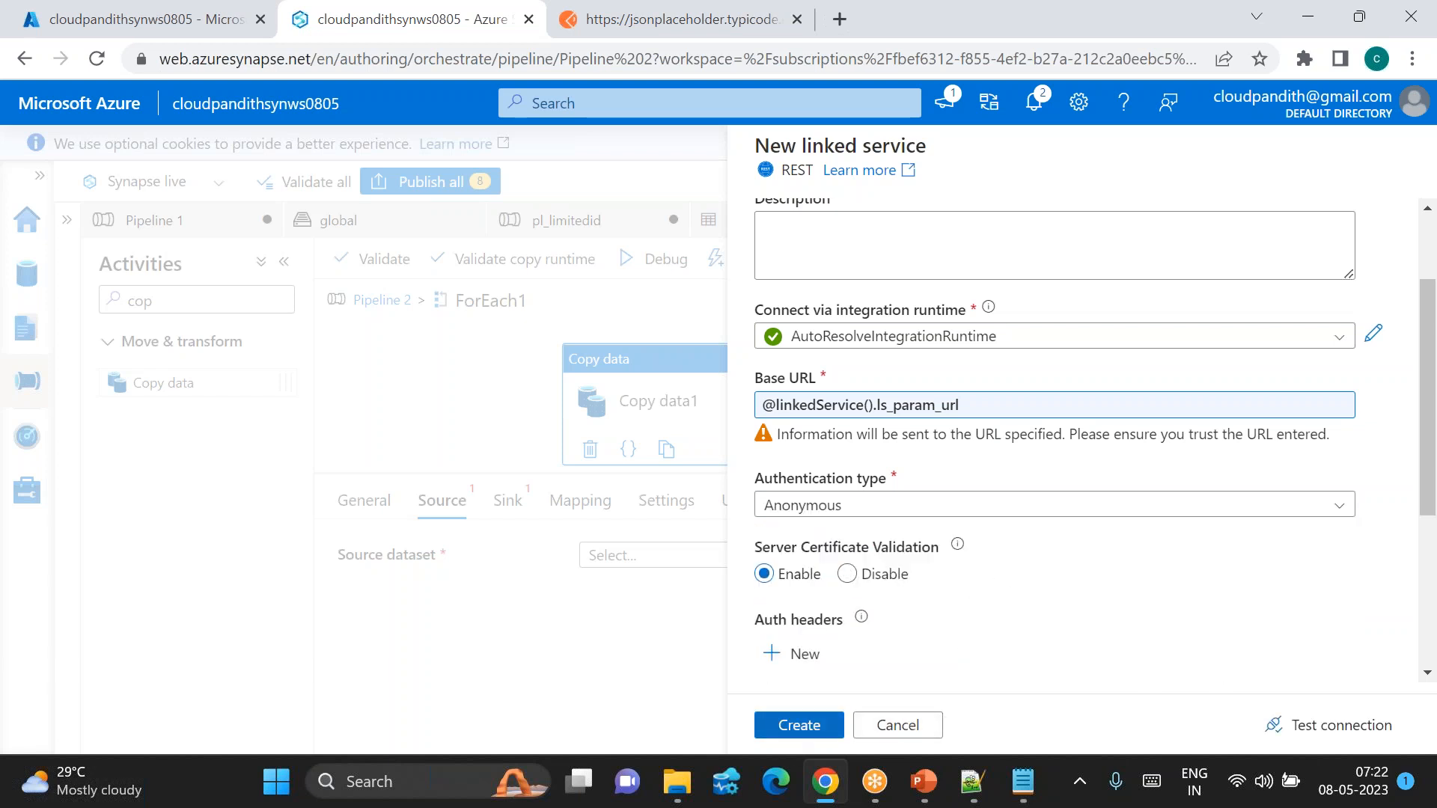
click(789, 726)
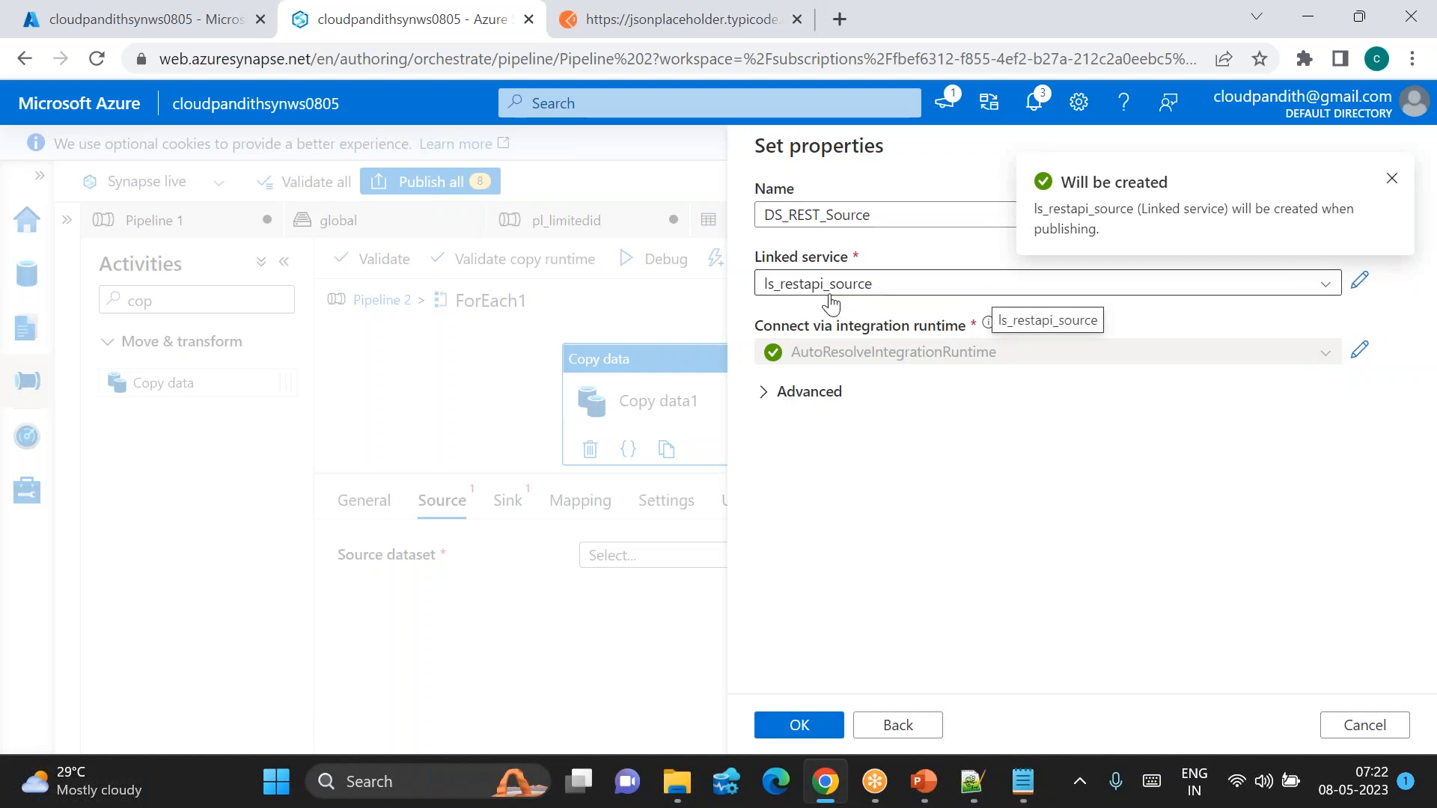
Step: Confirm DS_REST_Source as the copy source and add dataset parameter ds_param_resturl
click(810, 729)
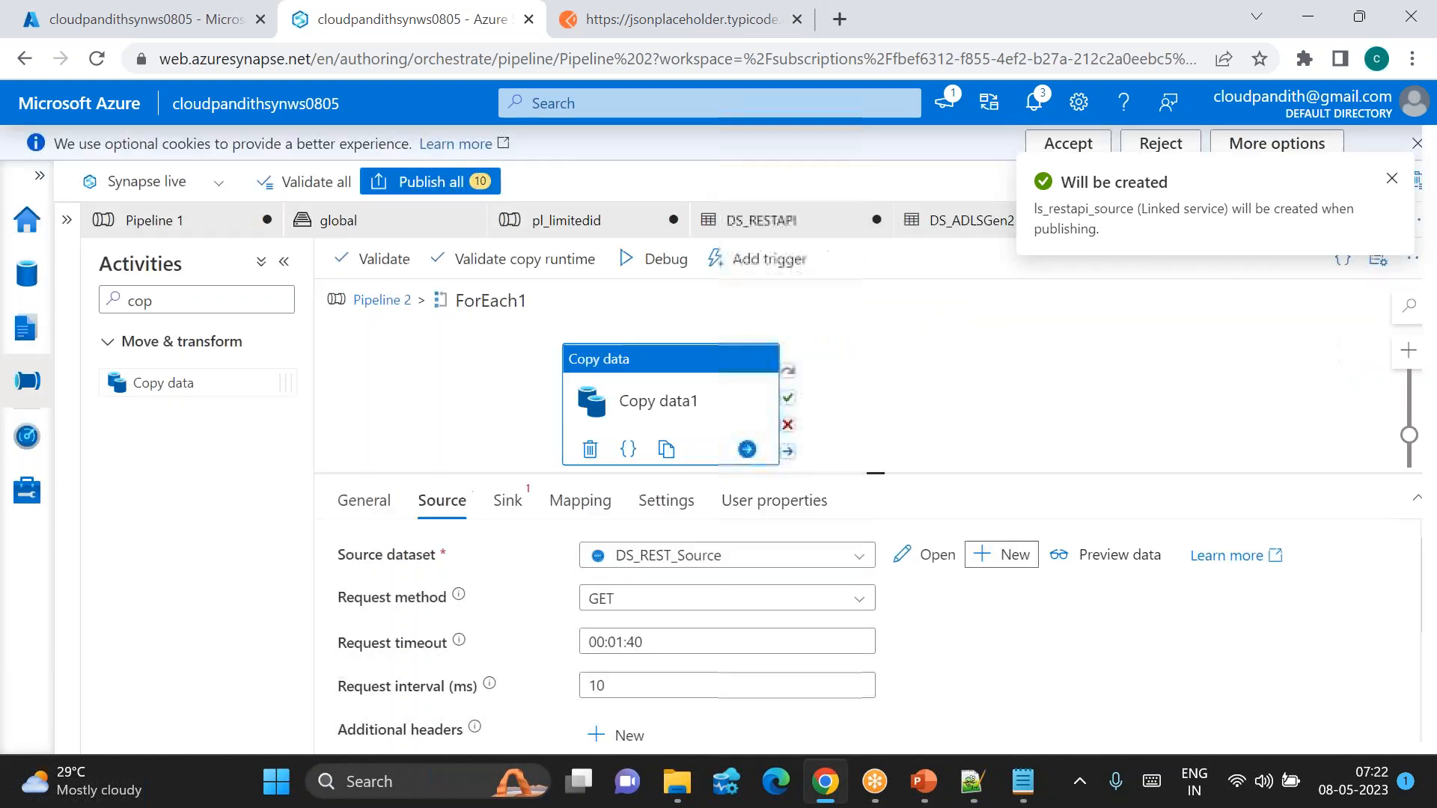
click(938, 570)
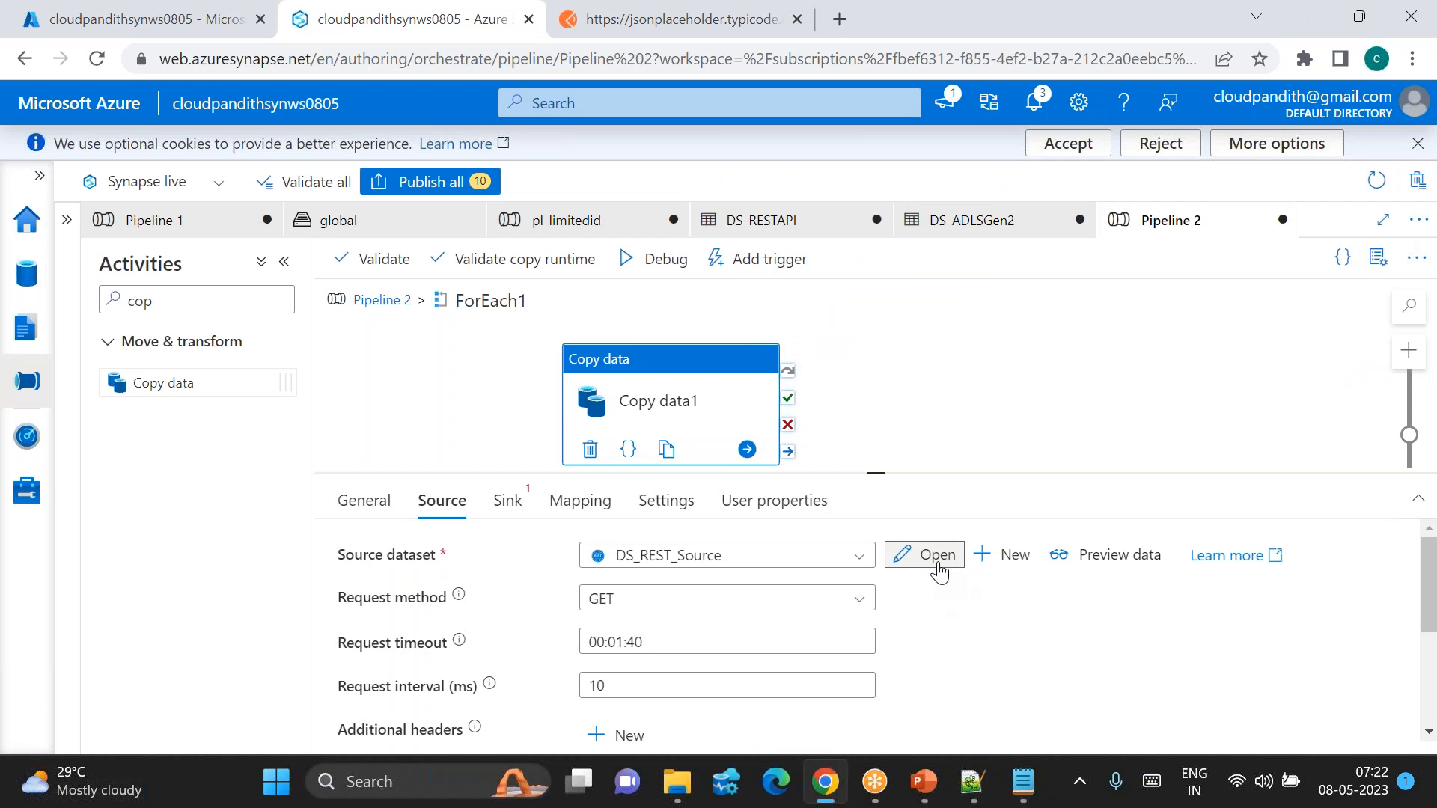
click(588, 619)
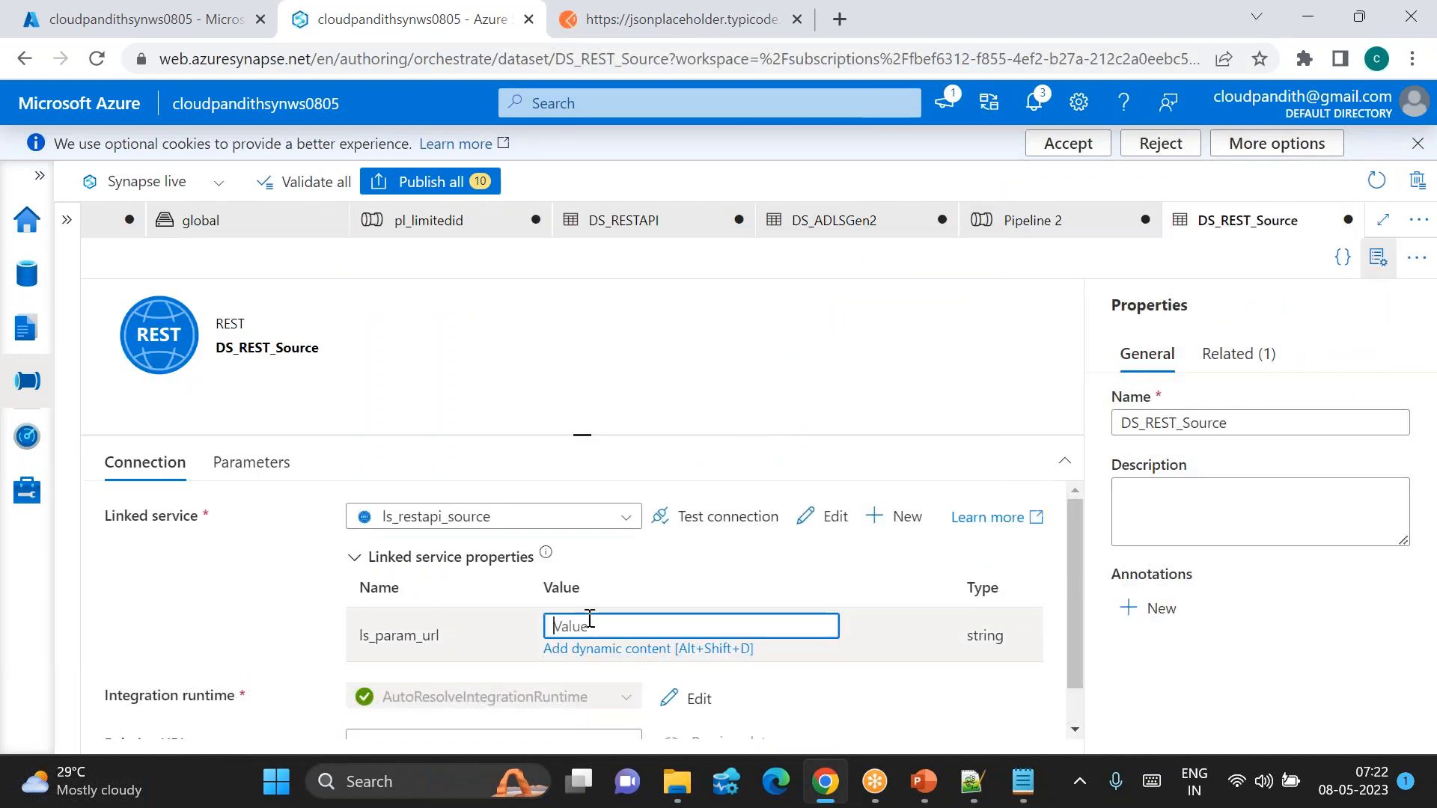
click(263, 468)
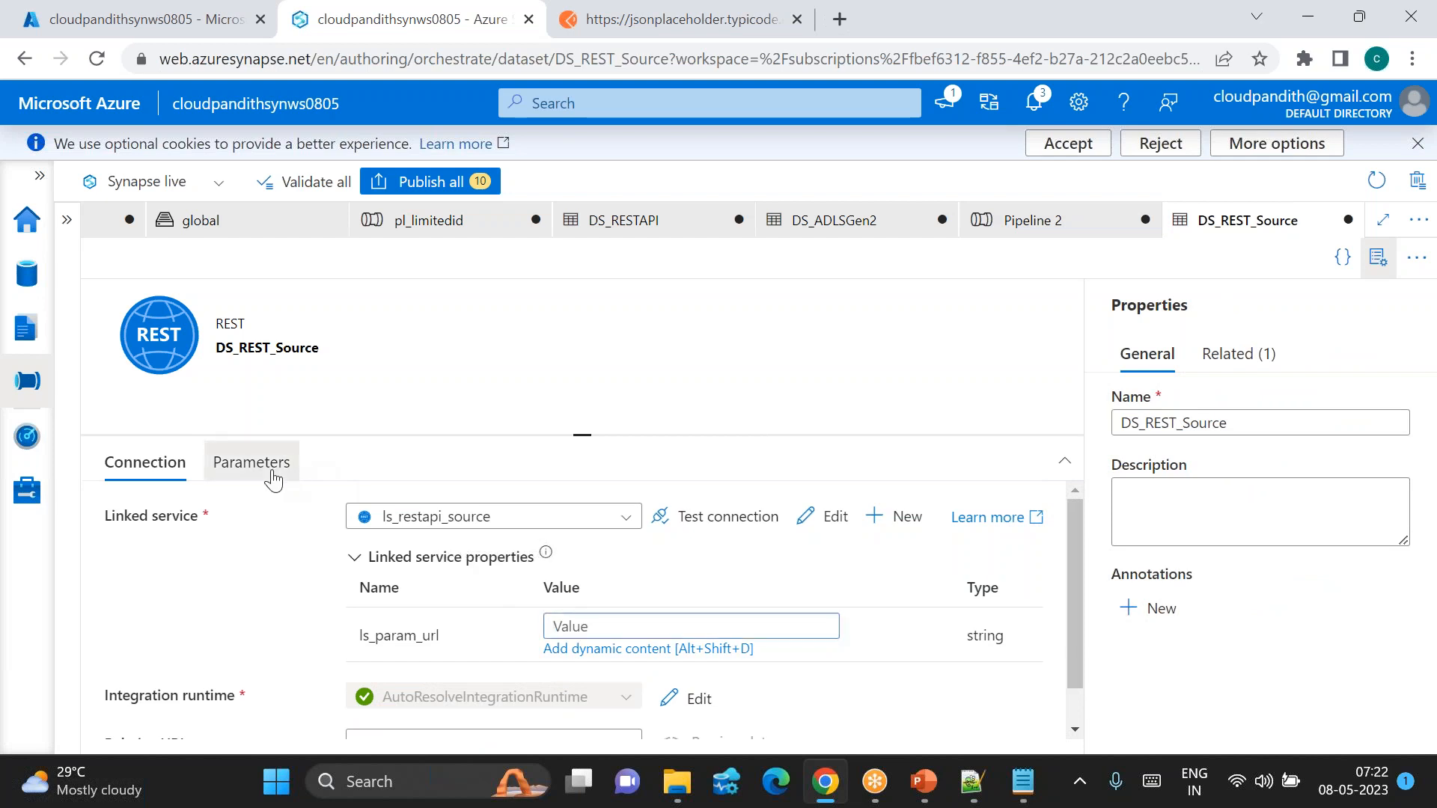
click(152, 524)
click(198, 602)
text(ds_param_rest)
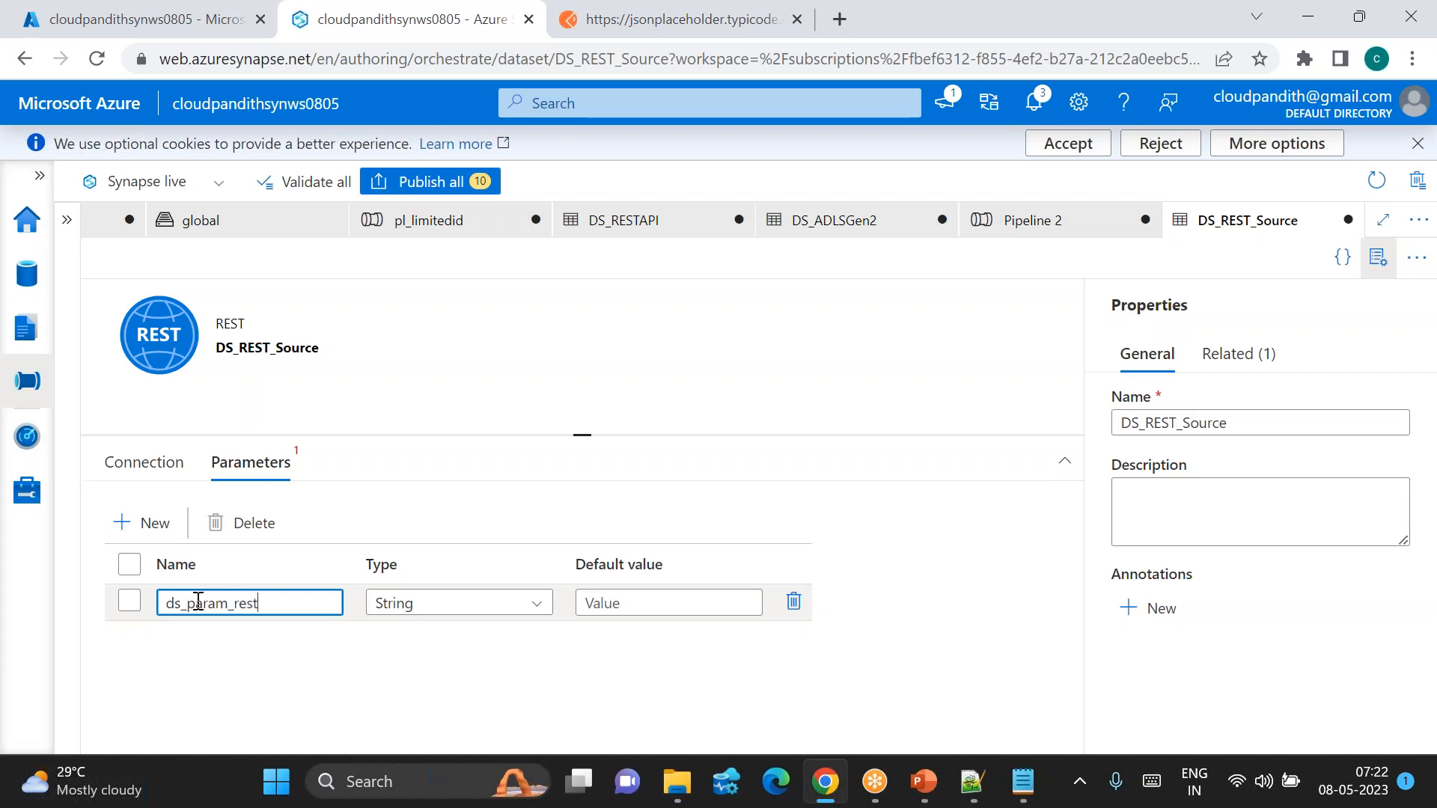
click(144, 462)
click(595, 625)
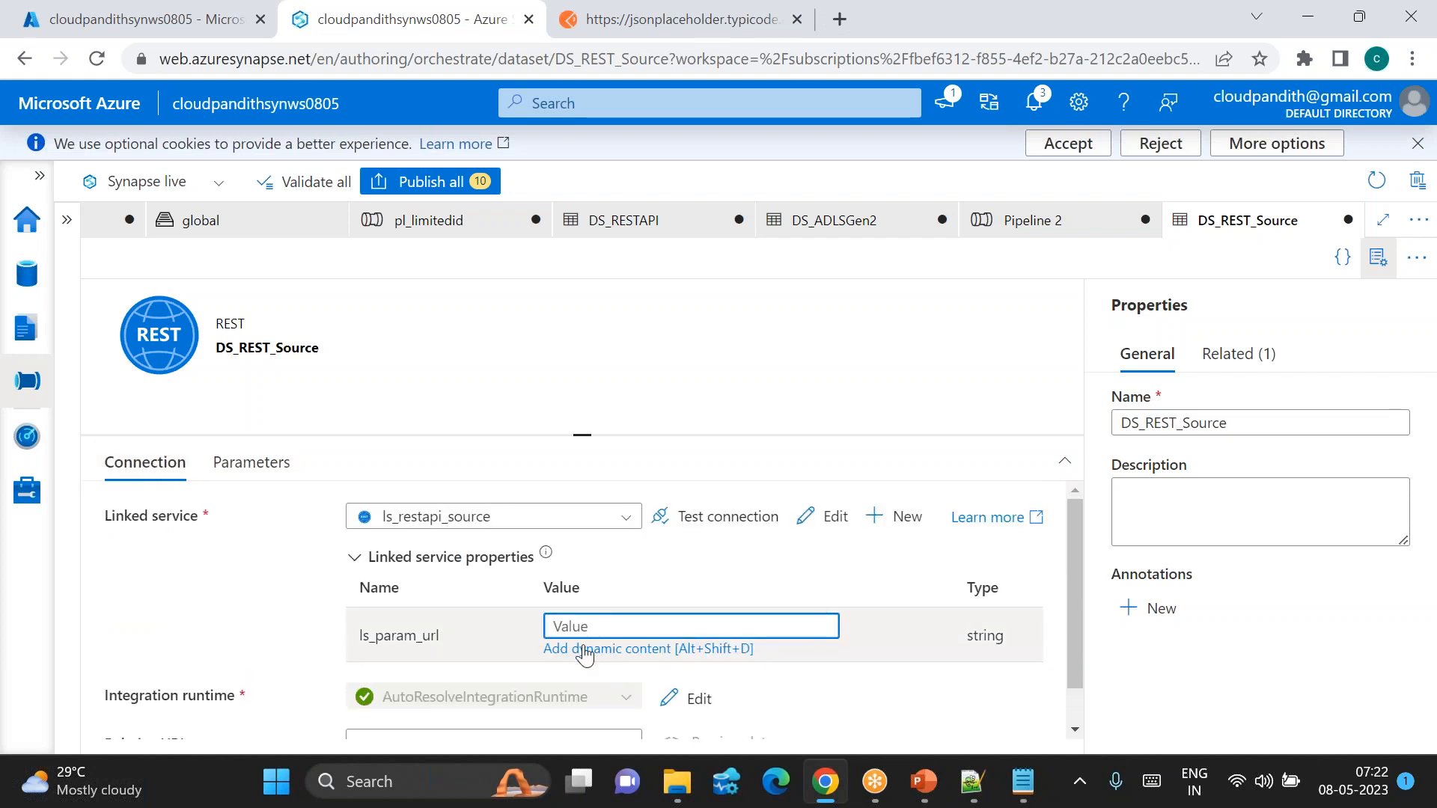
click(585, 649)
click(836, 587)
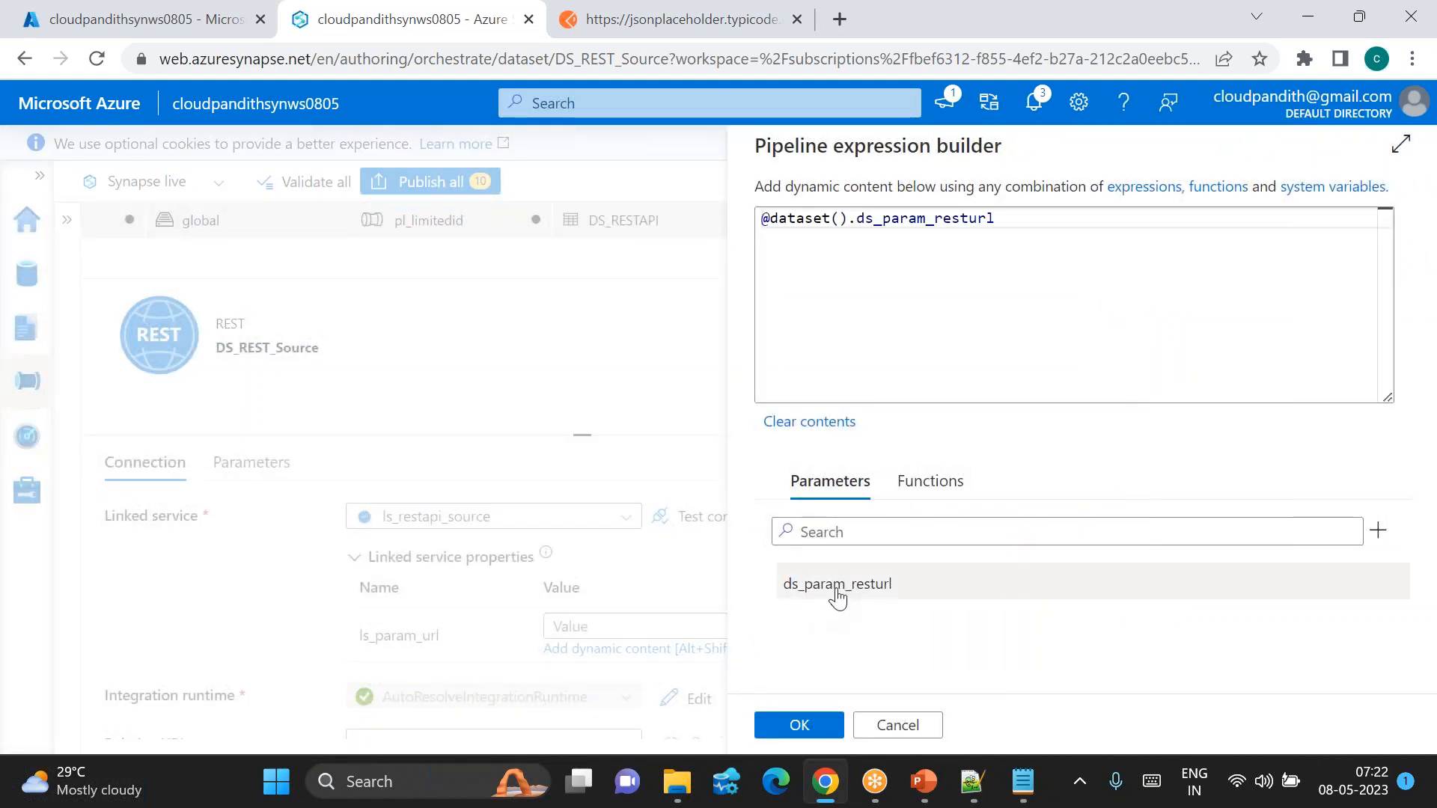
click(796, 724)
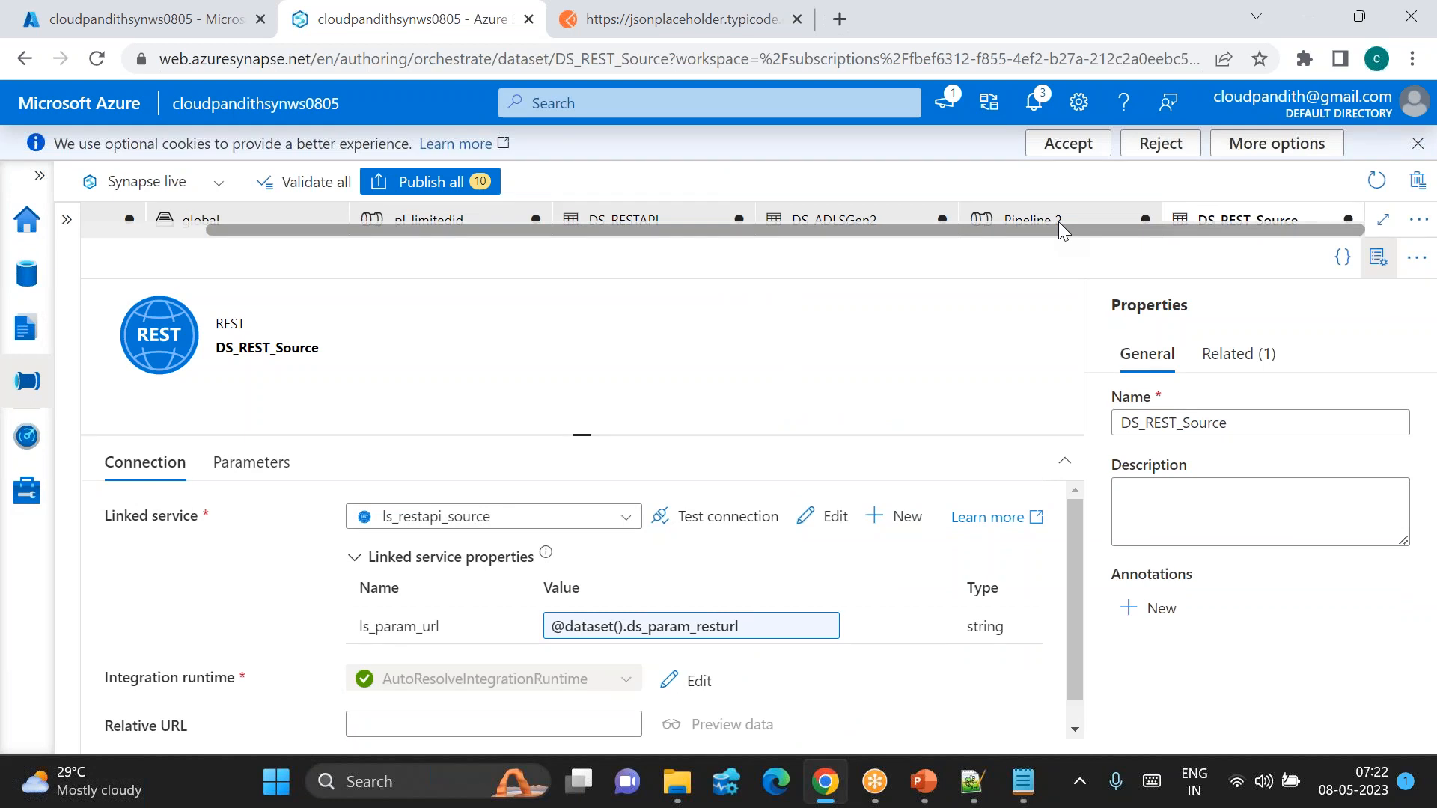
click(1033, 220)
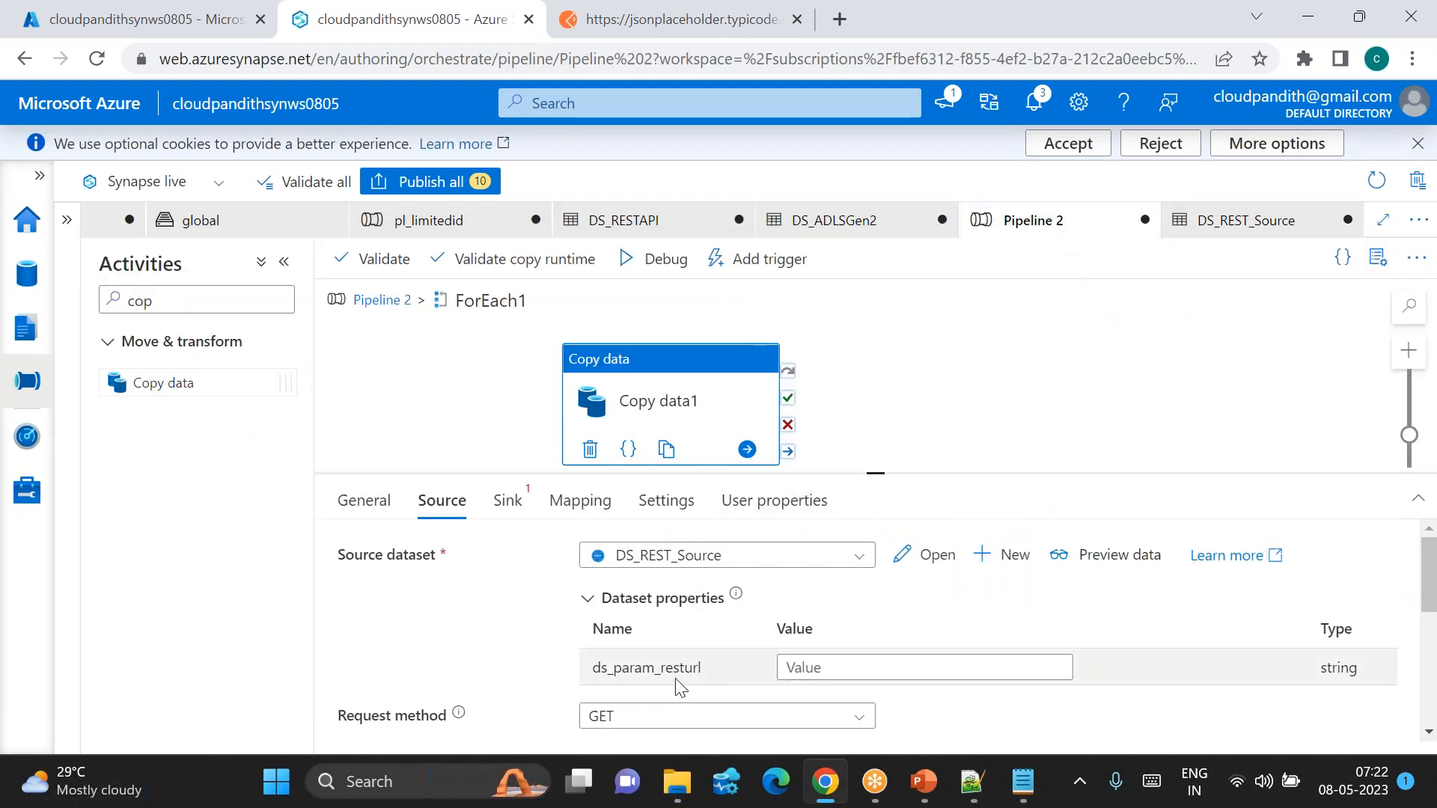
double_click(646, 668)
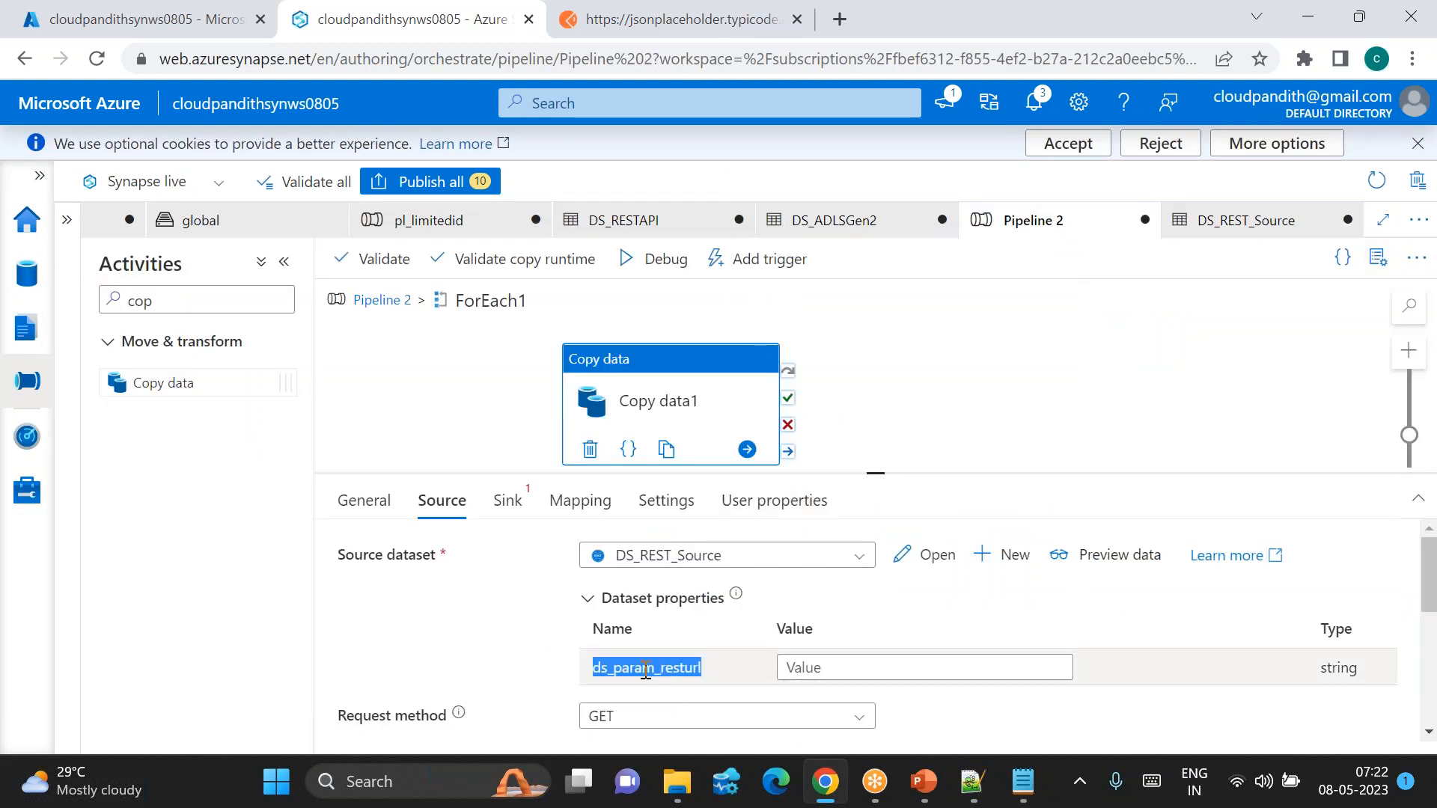
click(824, 666)
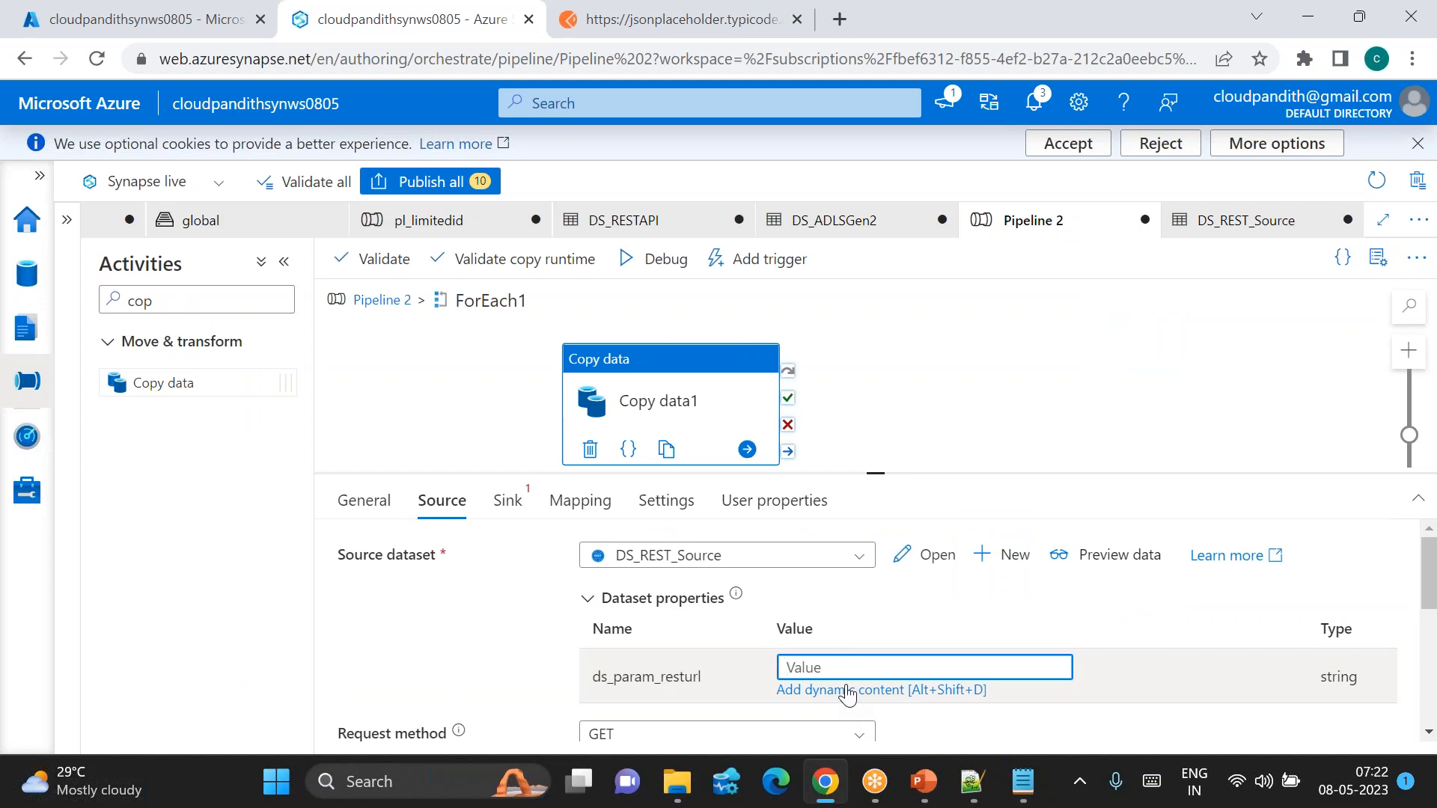
click(971, 781)
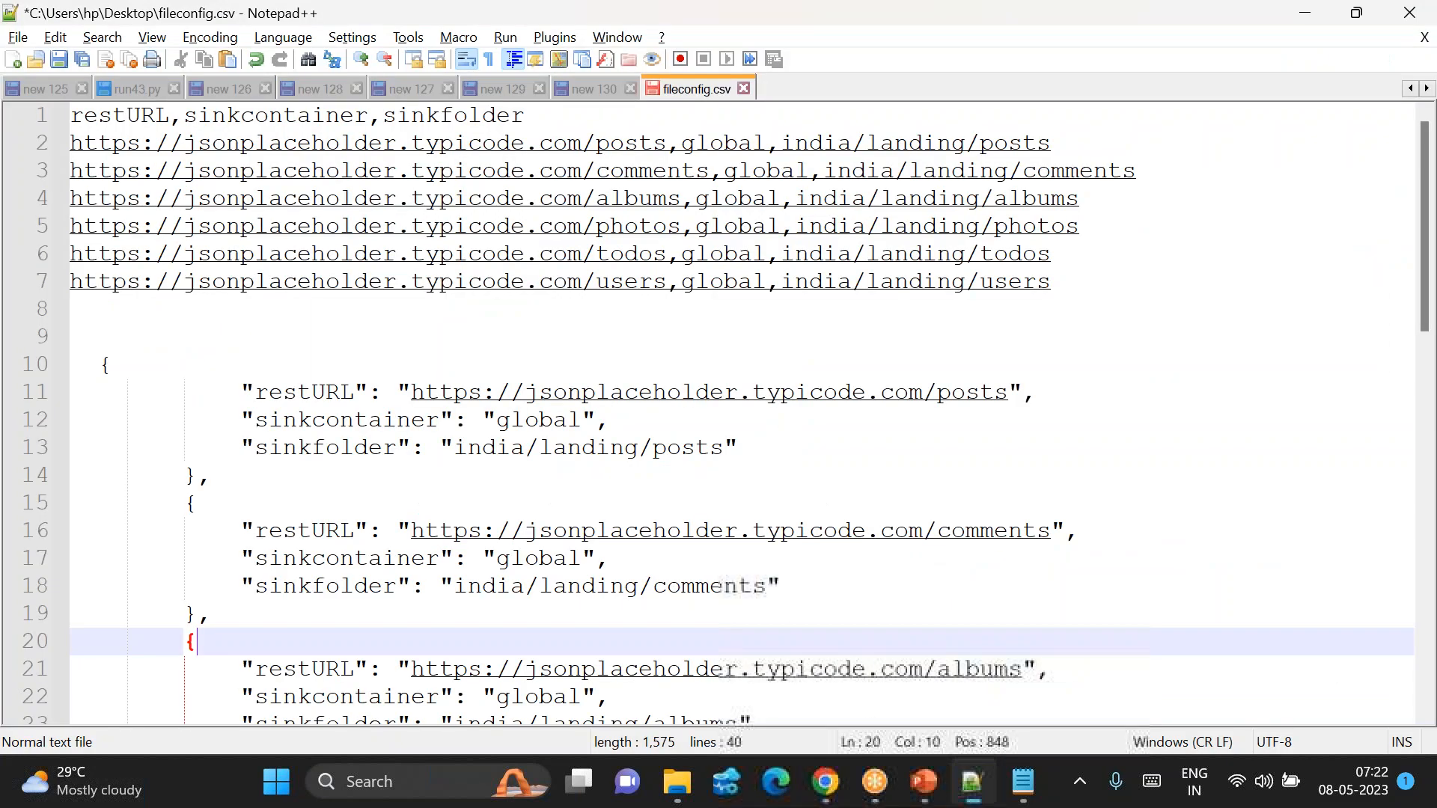
double_click(311, 397)
key(ctrl+c)
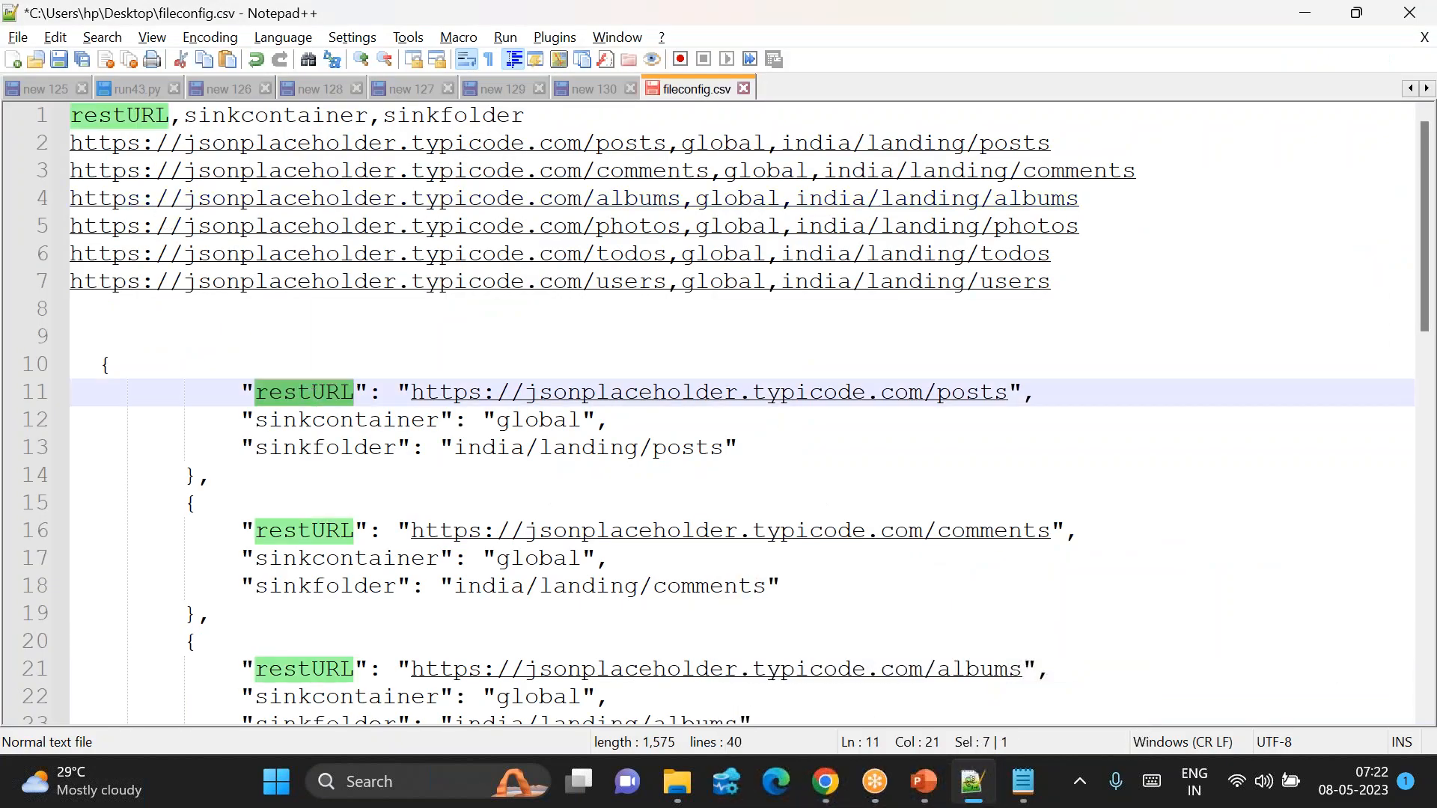
key(alt+Tab)
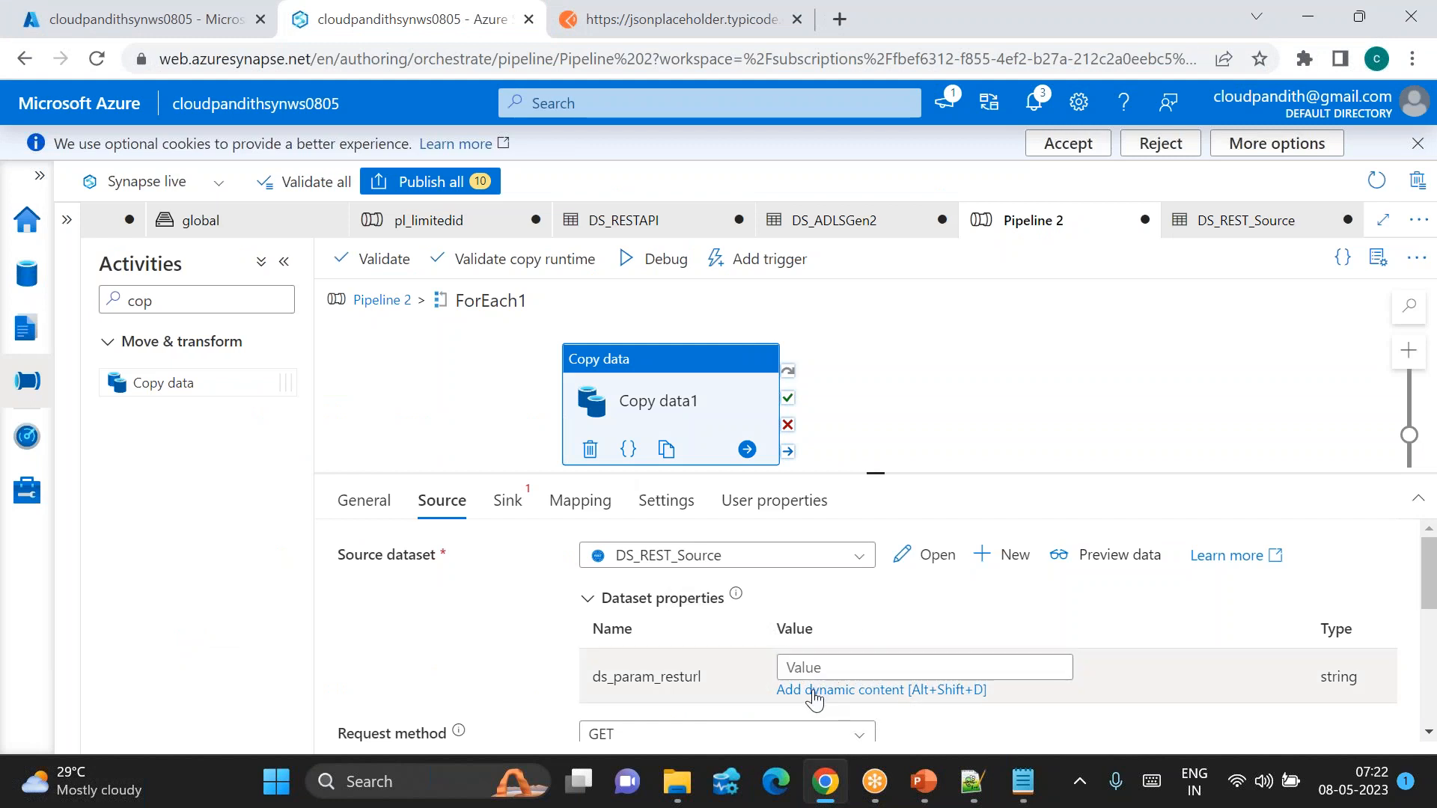
click(814, 690)
click(830, 595)
text(.)
key(ctrl+v)
click(800, 722)
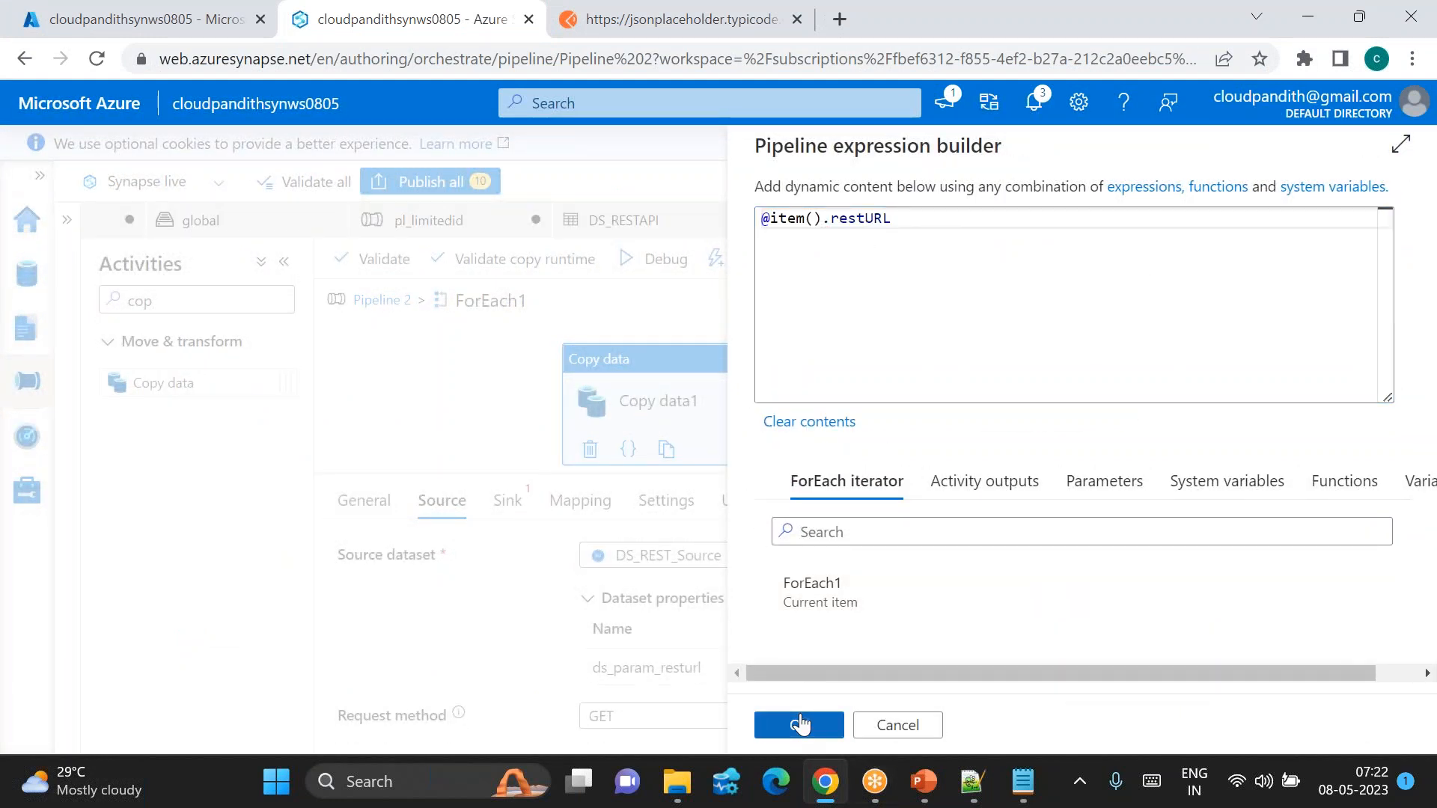
click(509, 501)
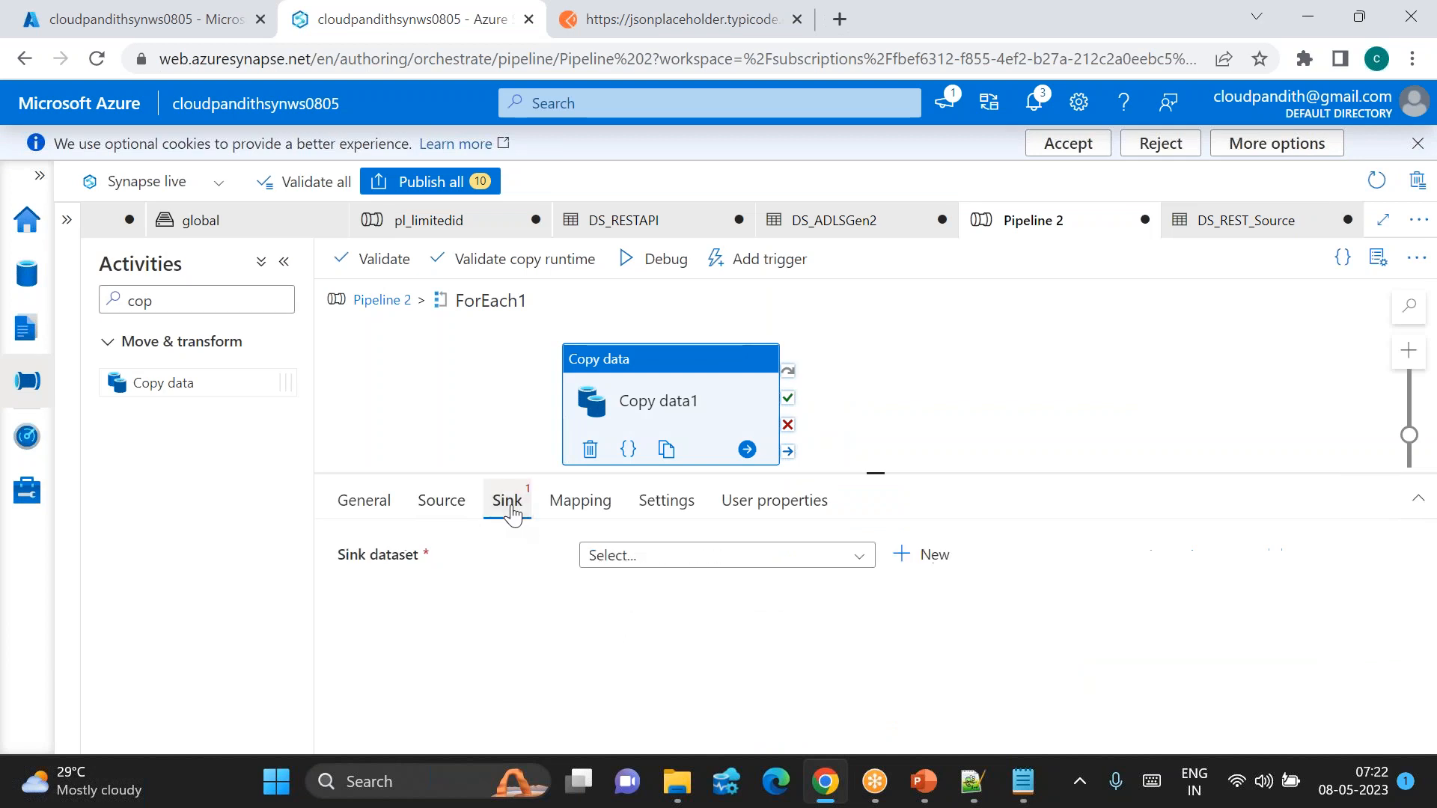
Step: Create ADLS Gen2 DelimitedText sink dataset DS_ADLSGen2_Sink on WorkspaceDefaultStorage with first row as header
click(917, 553)
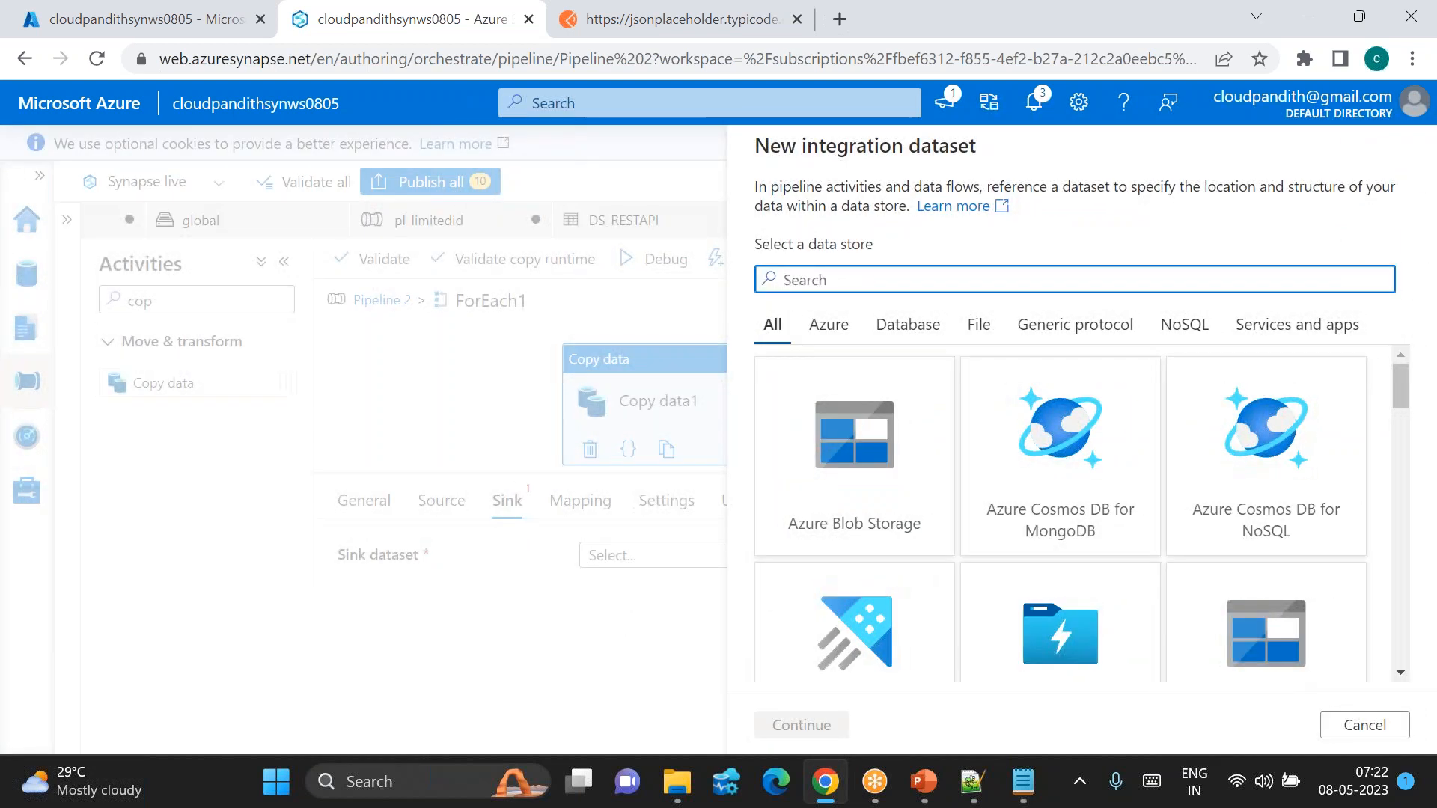
text(2)
double_click(826, 390)
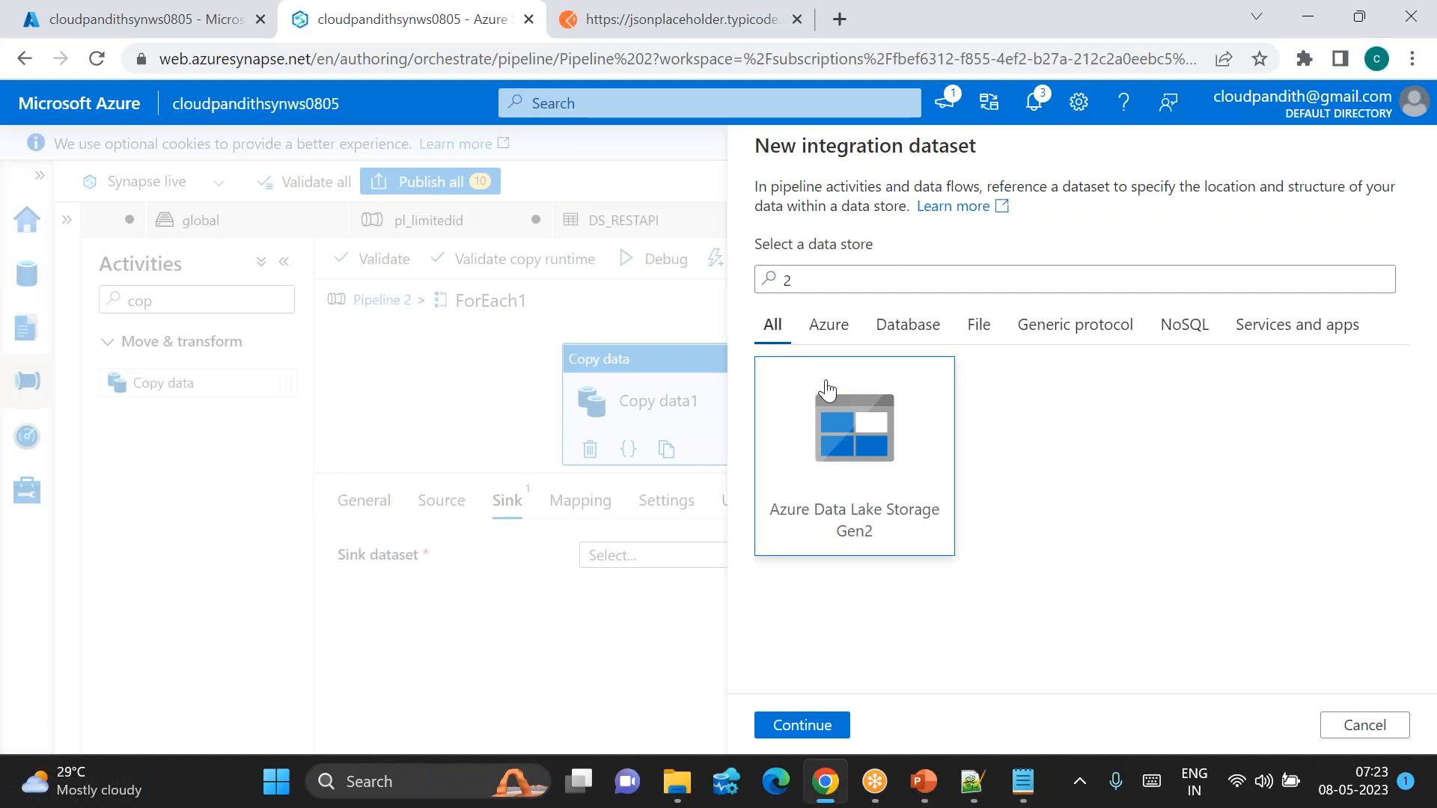
double_click(1260, 270)
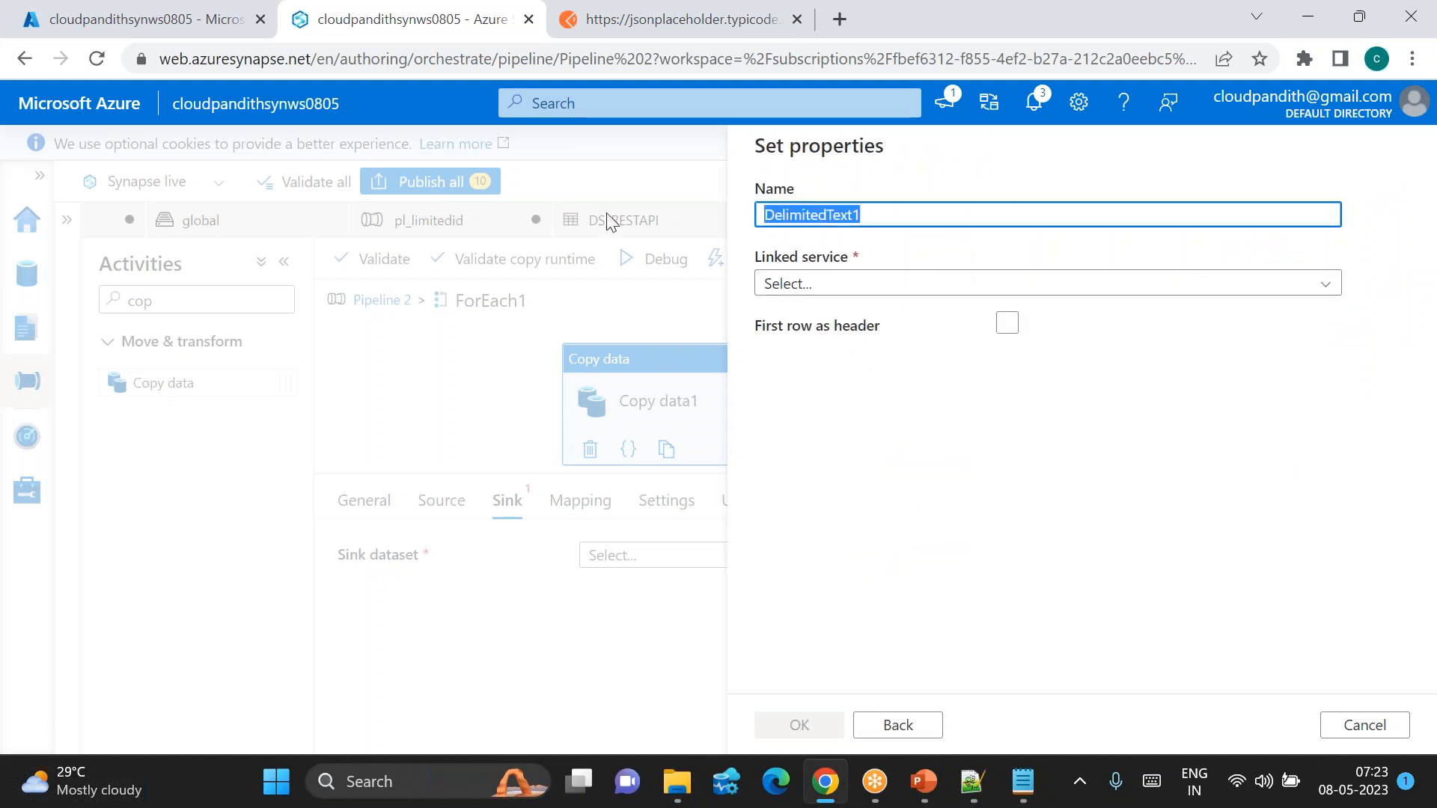
key(BackSpace)
text(DS_ADLSGen2_Sl)
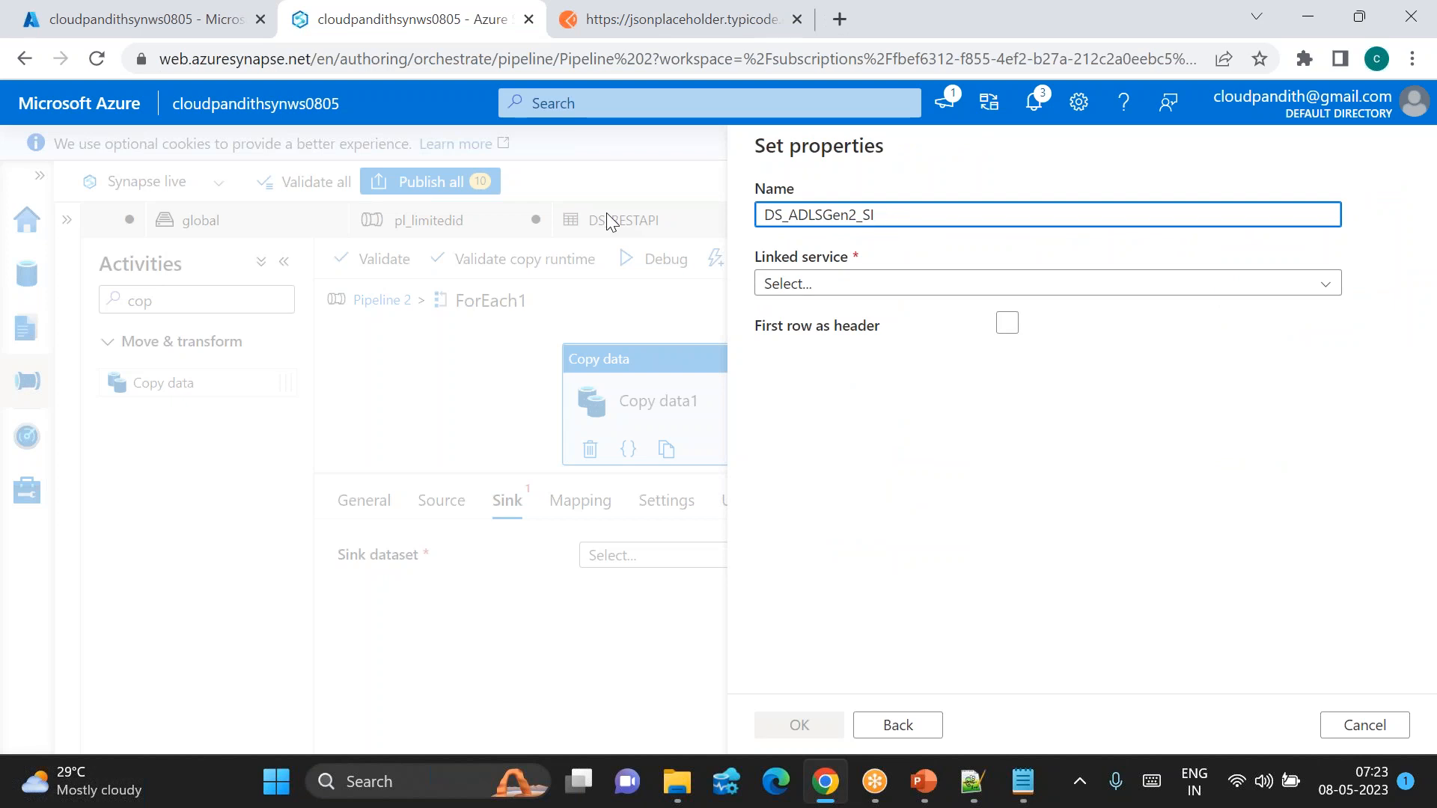
click(821, 288)
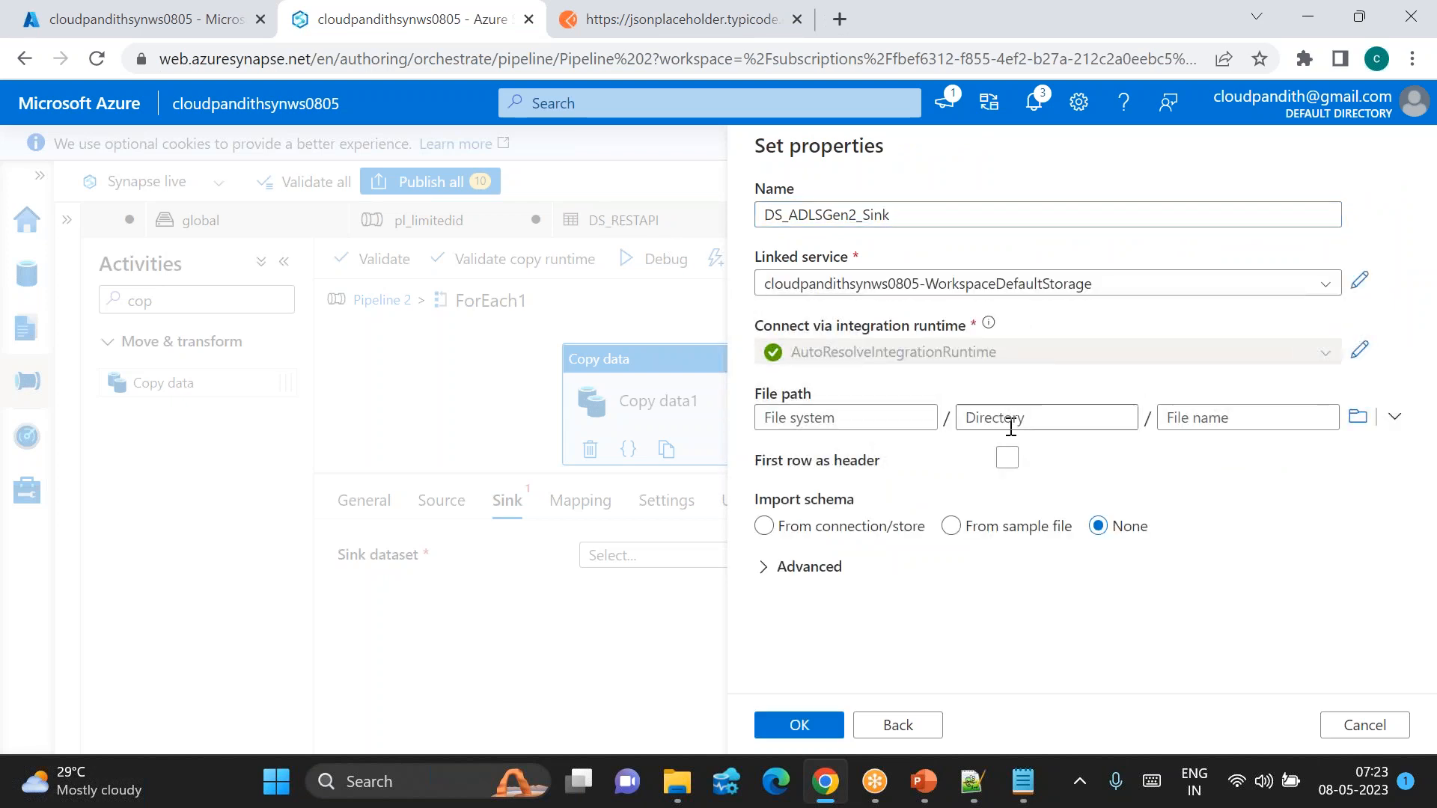
click(1007, 458)
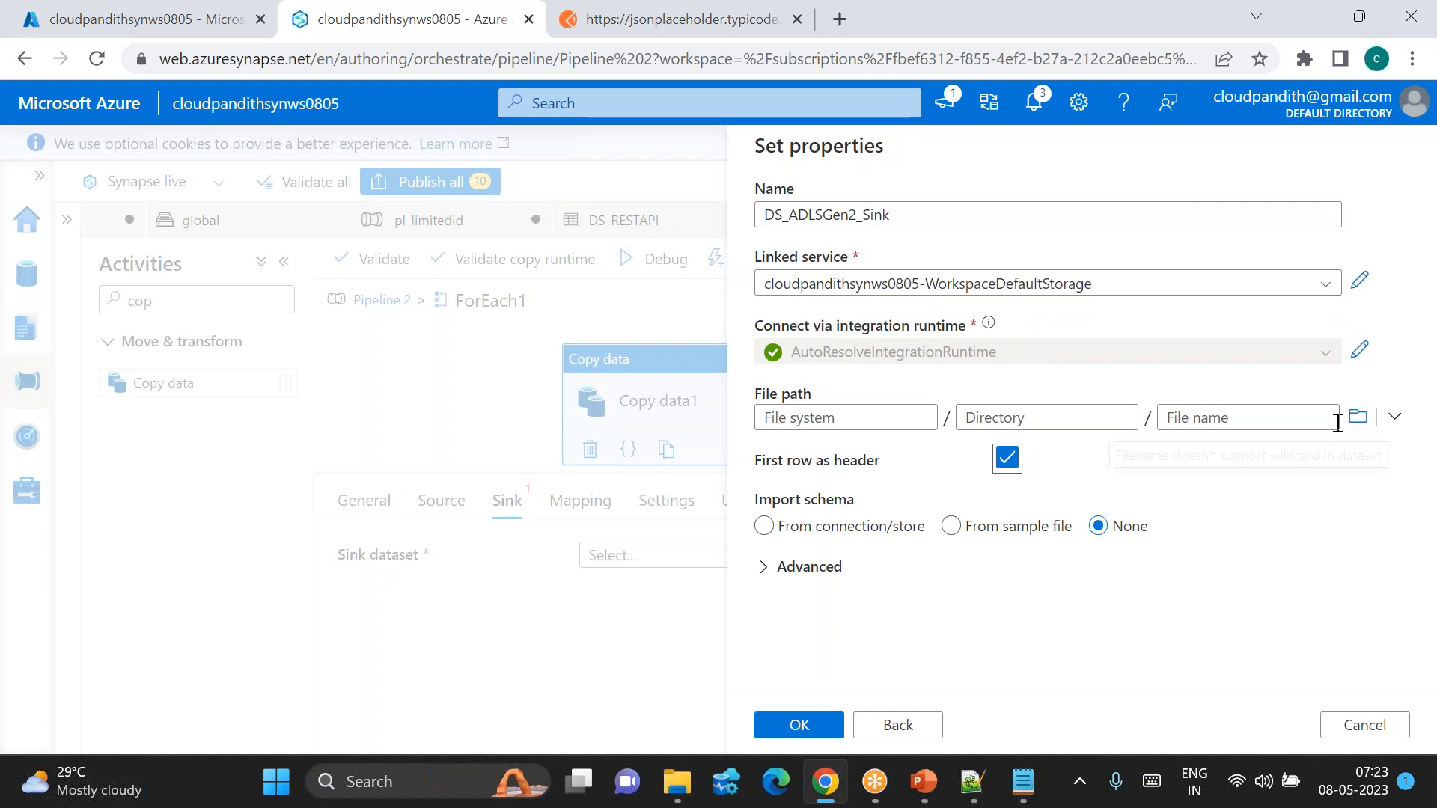
click(806, 724)
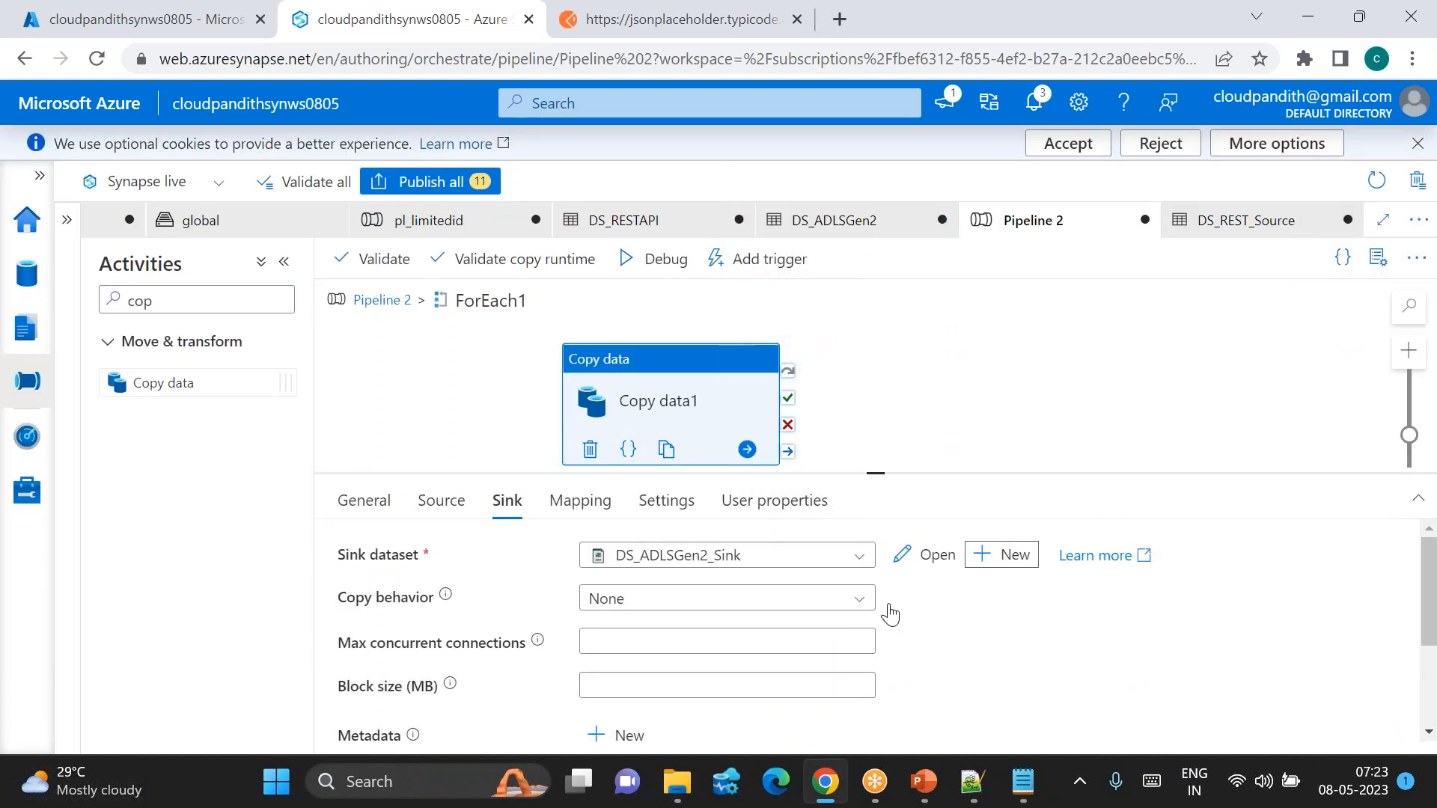
click(928, 554)
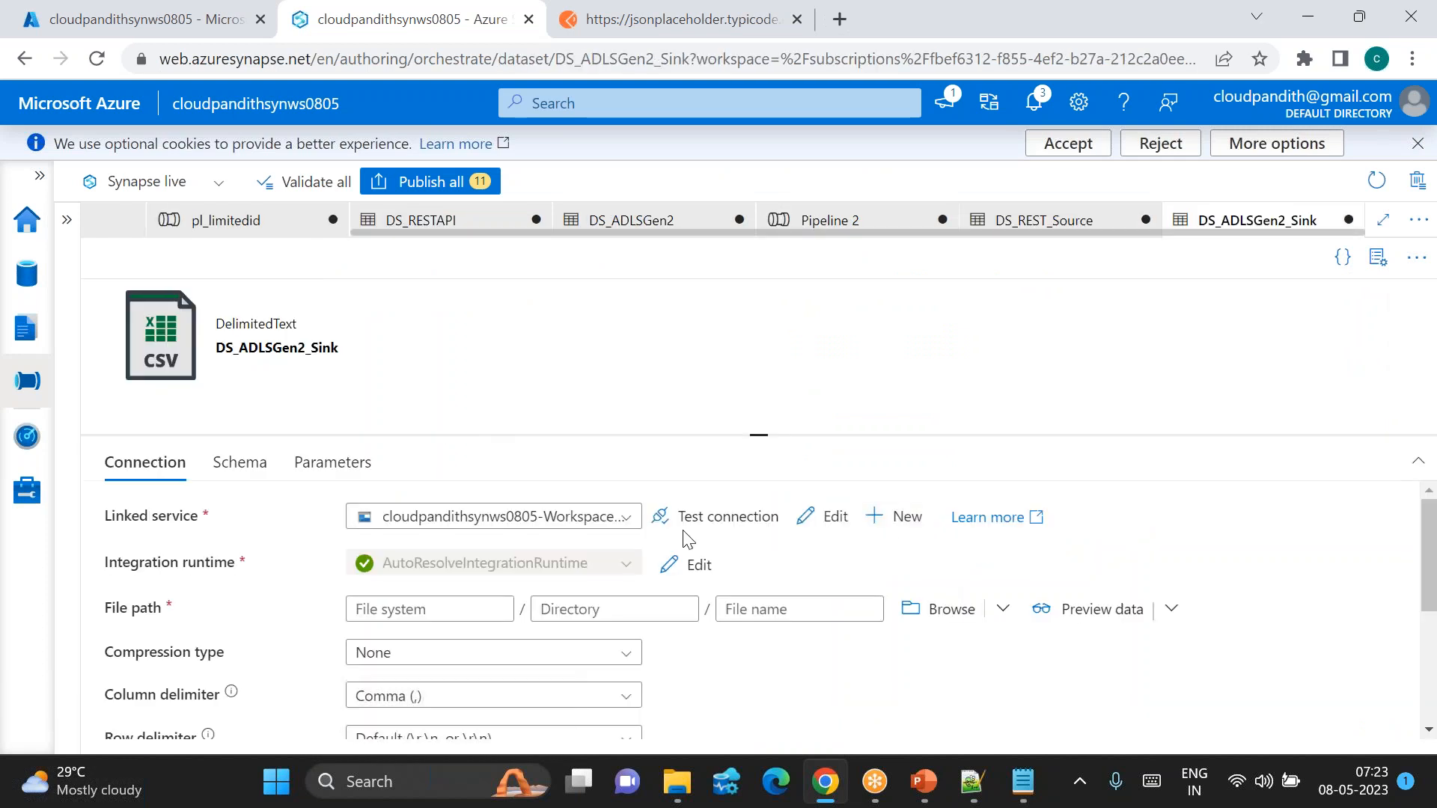
Step: Add two sink dataset parameters, ds_param_sinkcontainer and ds_param_sinkfolder
click(321, 460)
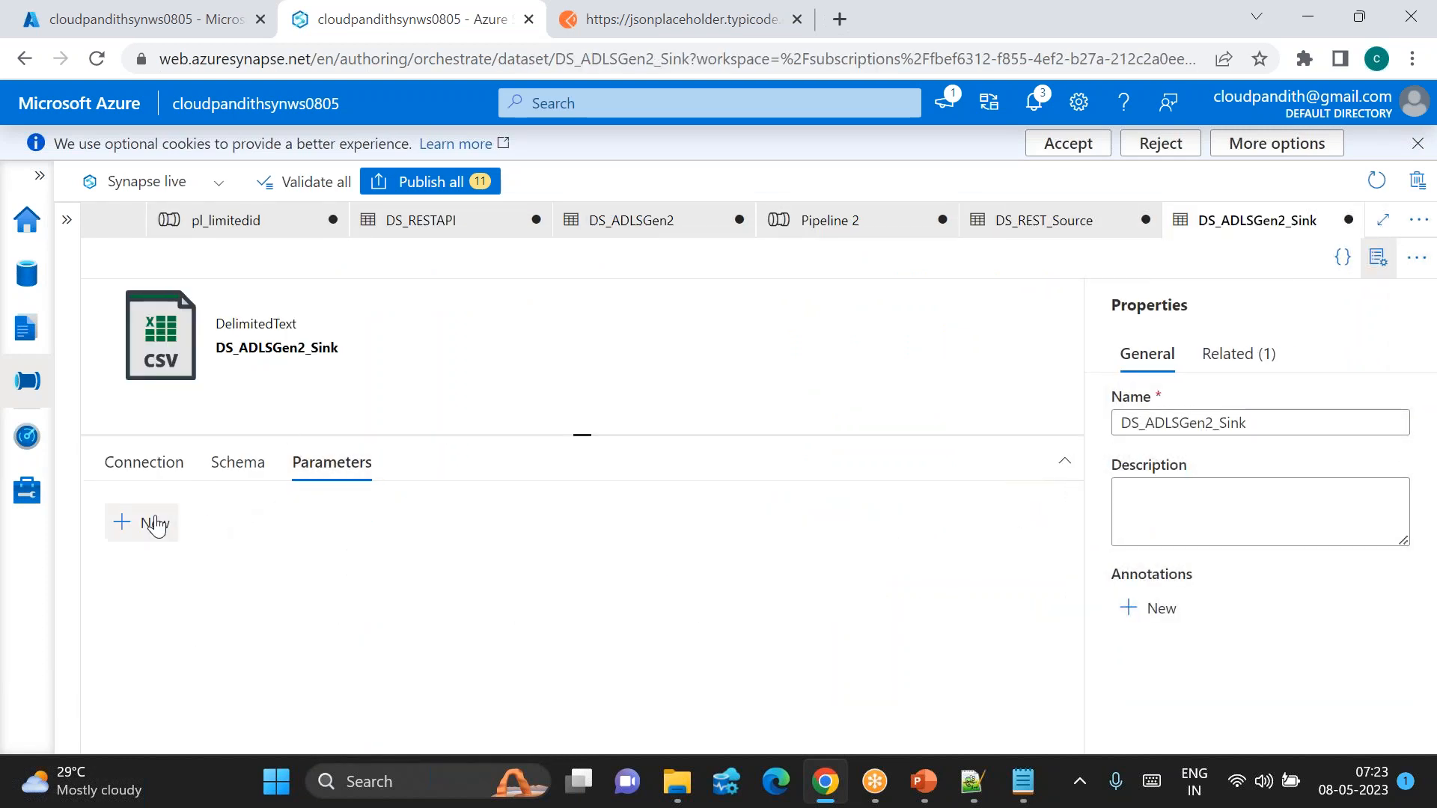
click(155, 524)
click(155, 524)
click(185, 600)
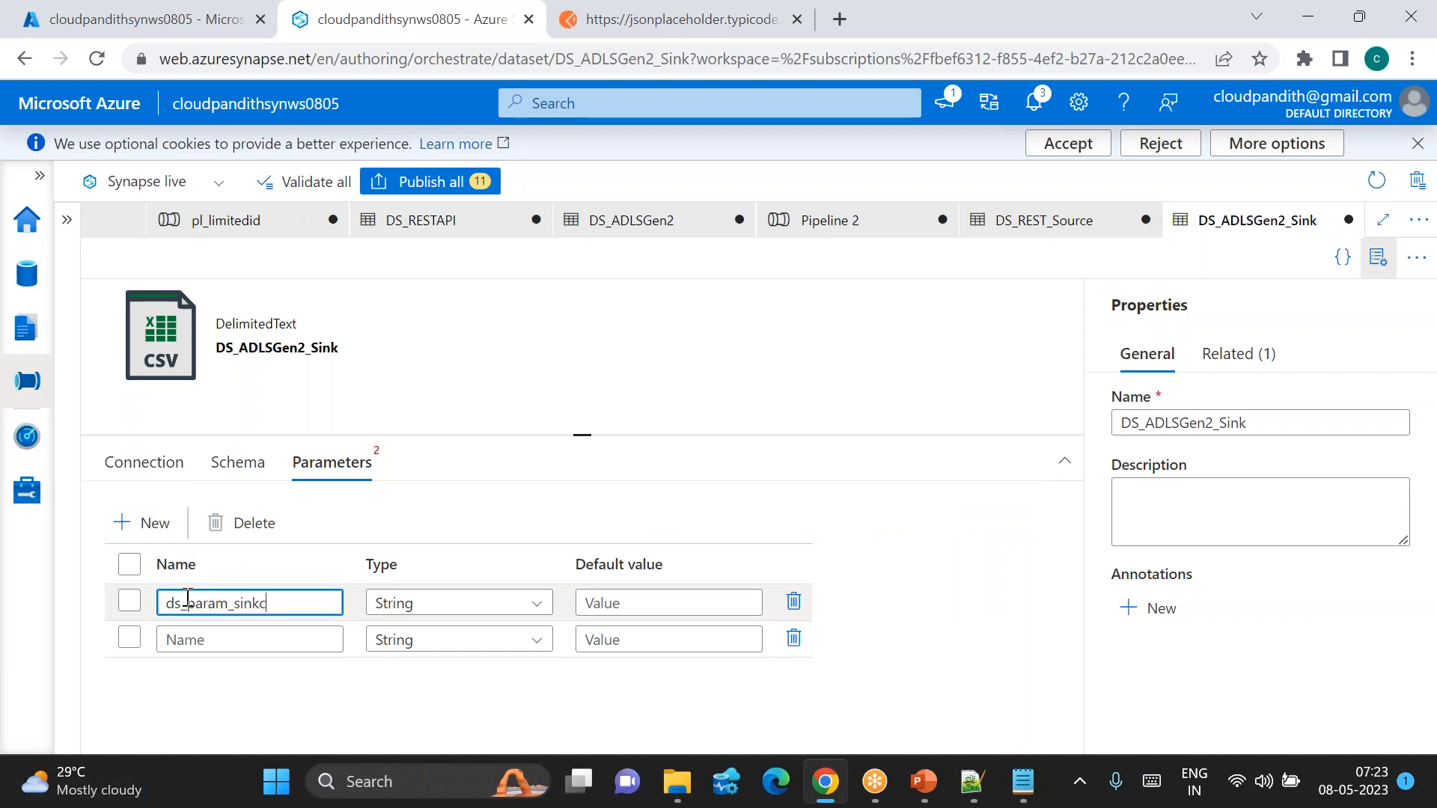
key(ctrl+a)
key(ctrl+c)
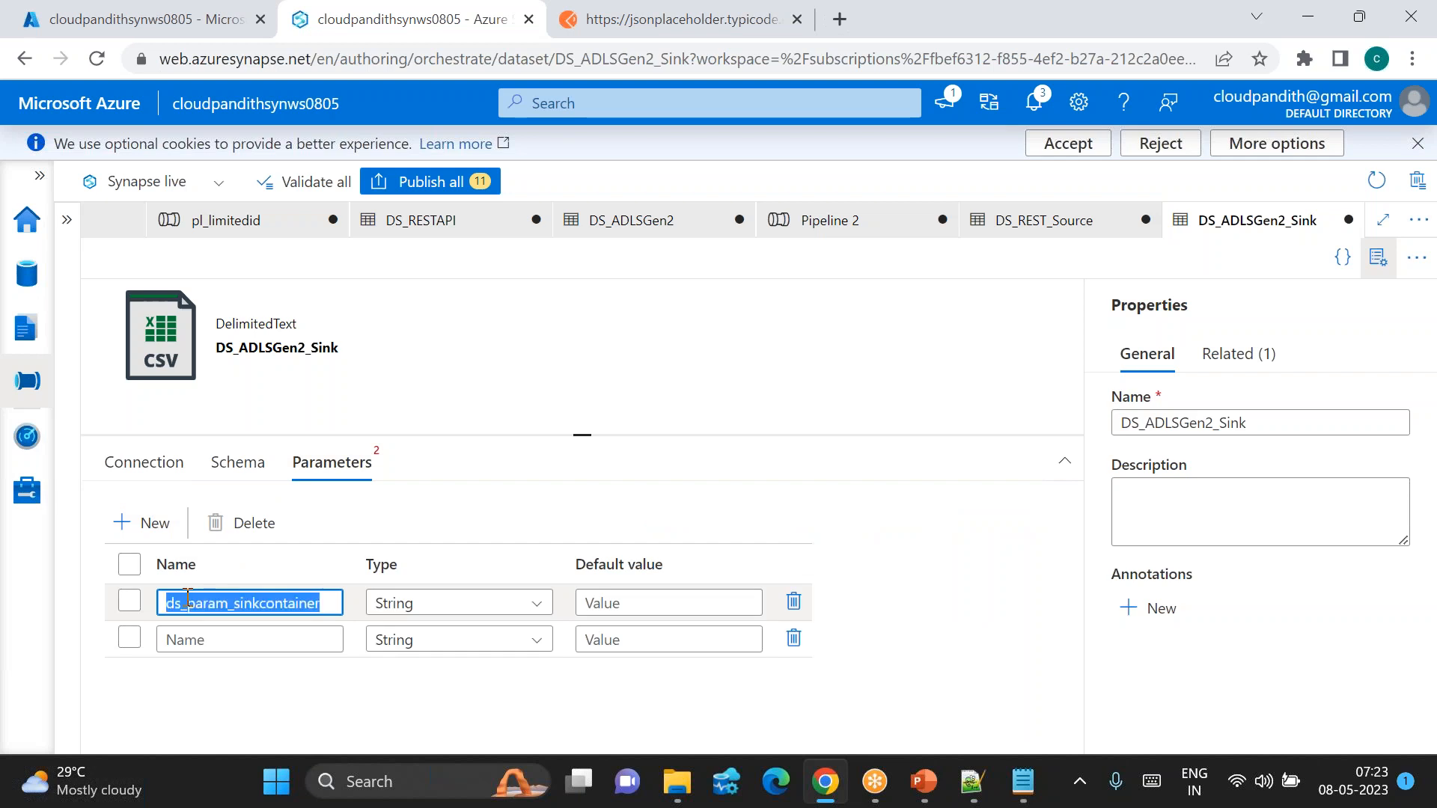
click(214, 641)
key(ctrl+v)
key(BackSpace)
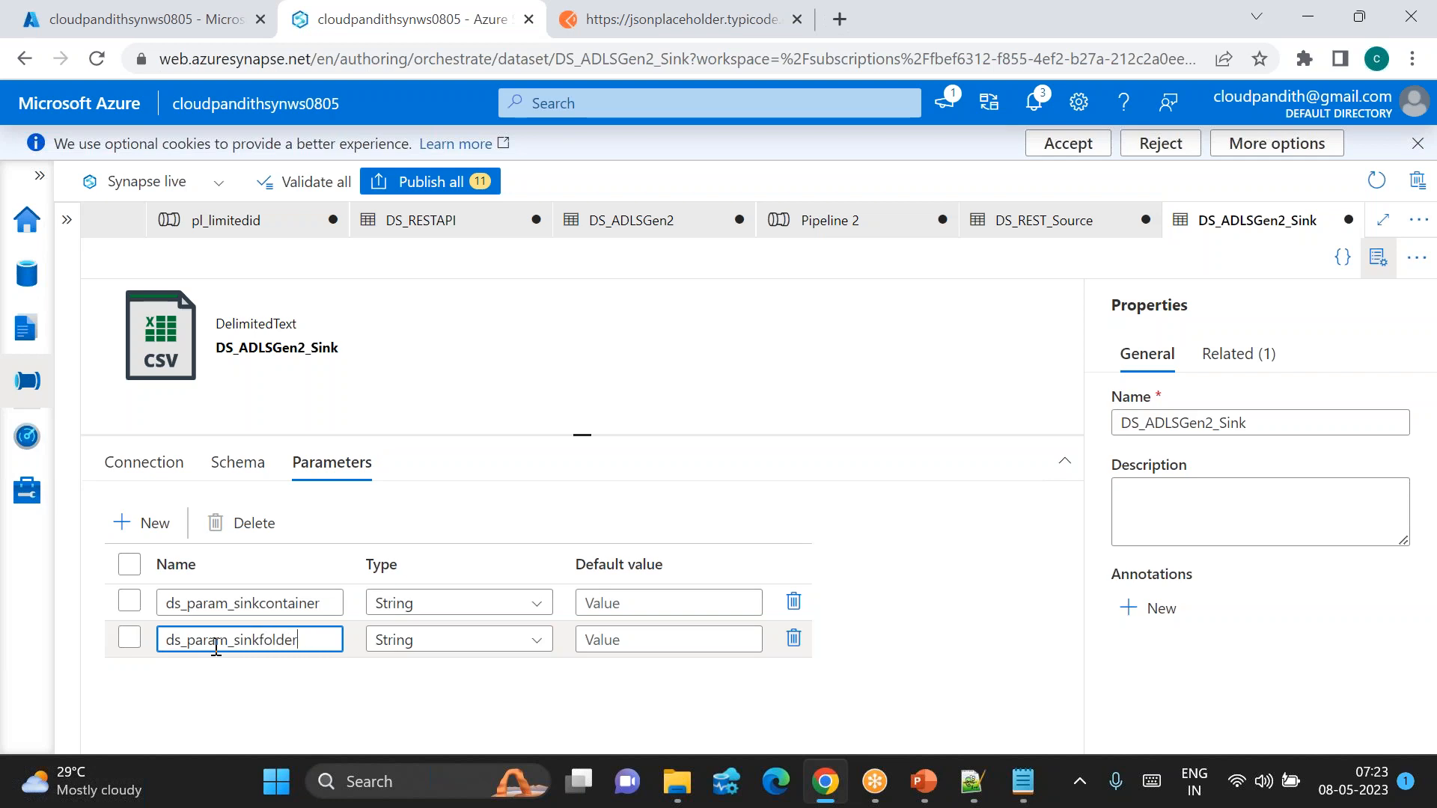
click(113, 464)
click(430, 608)
click(409, 637)
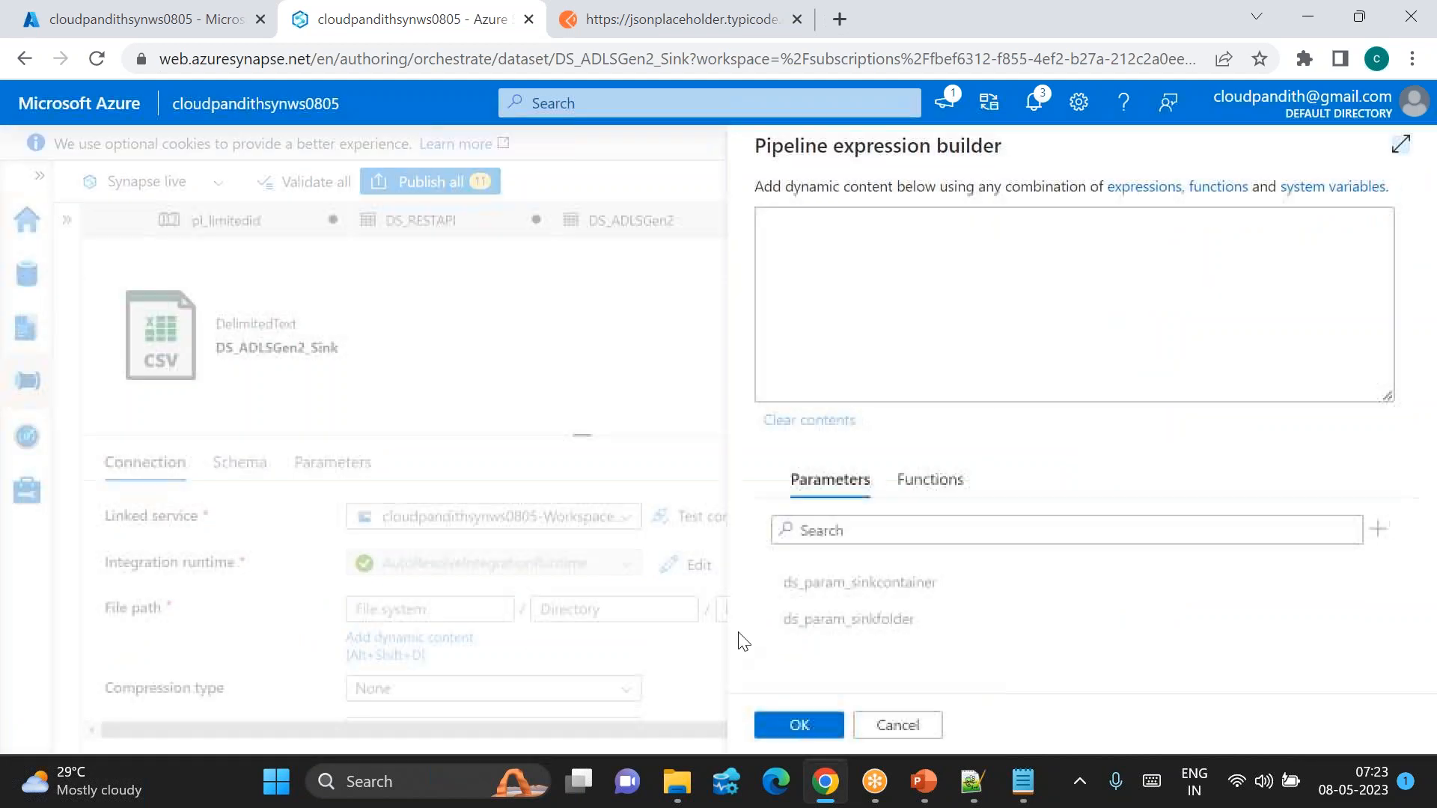
click(881, 593)
click(798, 725)
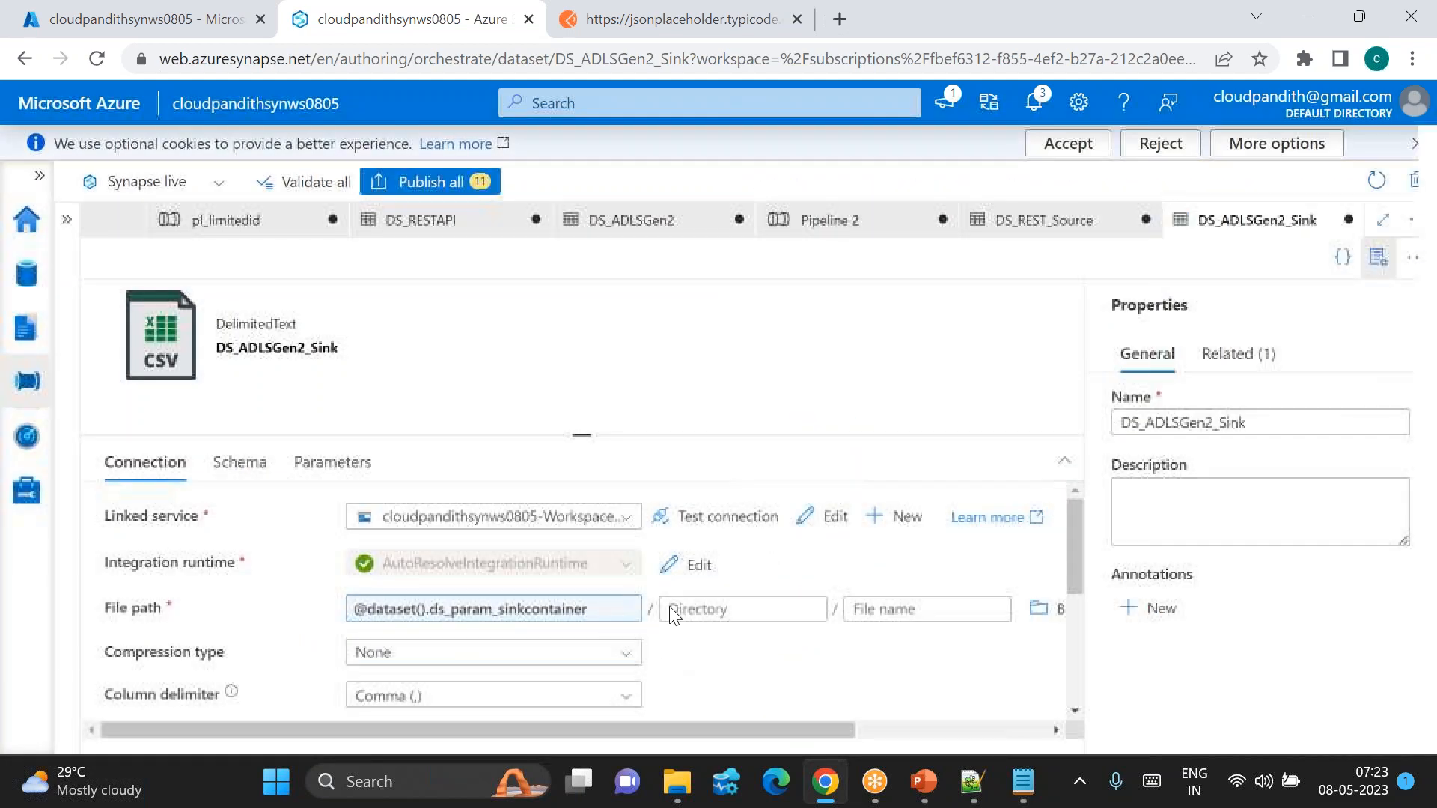
click(674, 615)
click(698, 637)
click(875, 623)
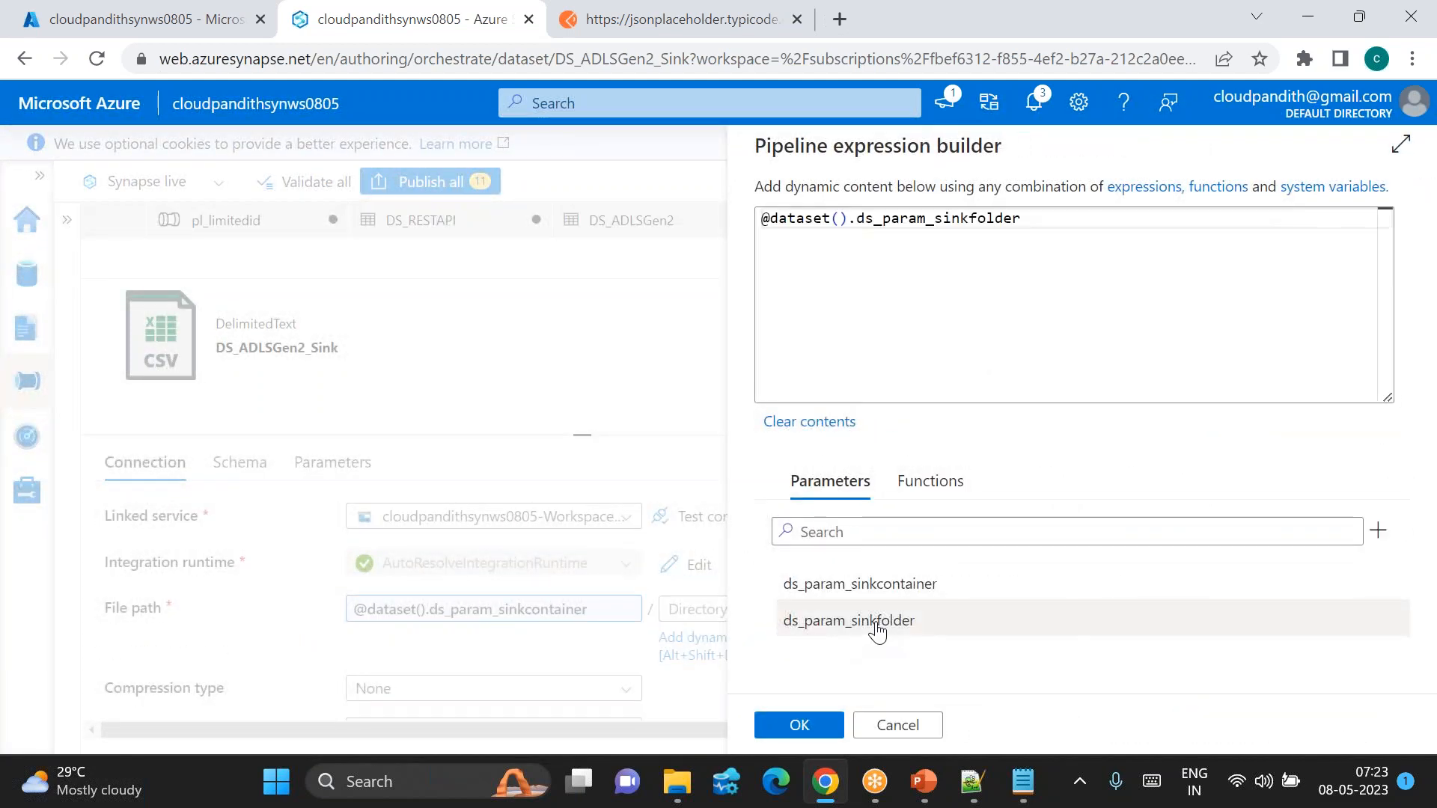
click(798, 725)
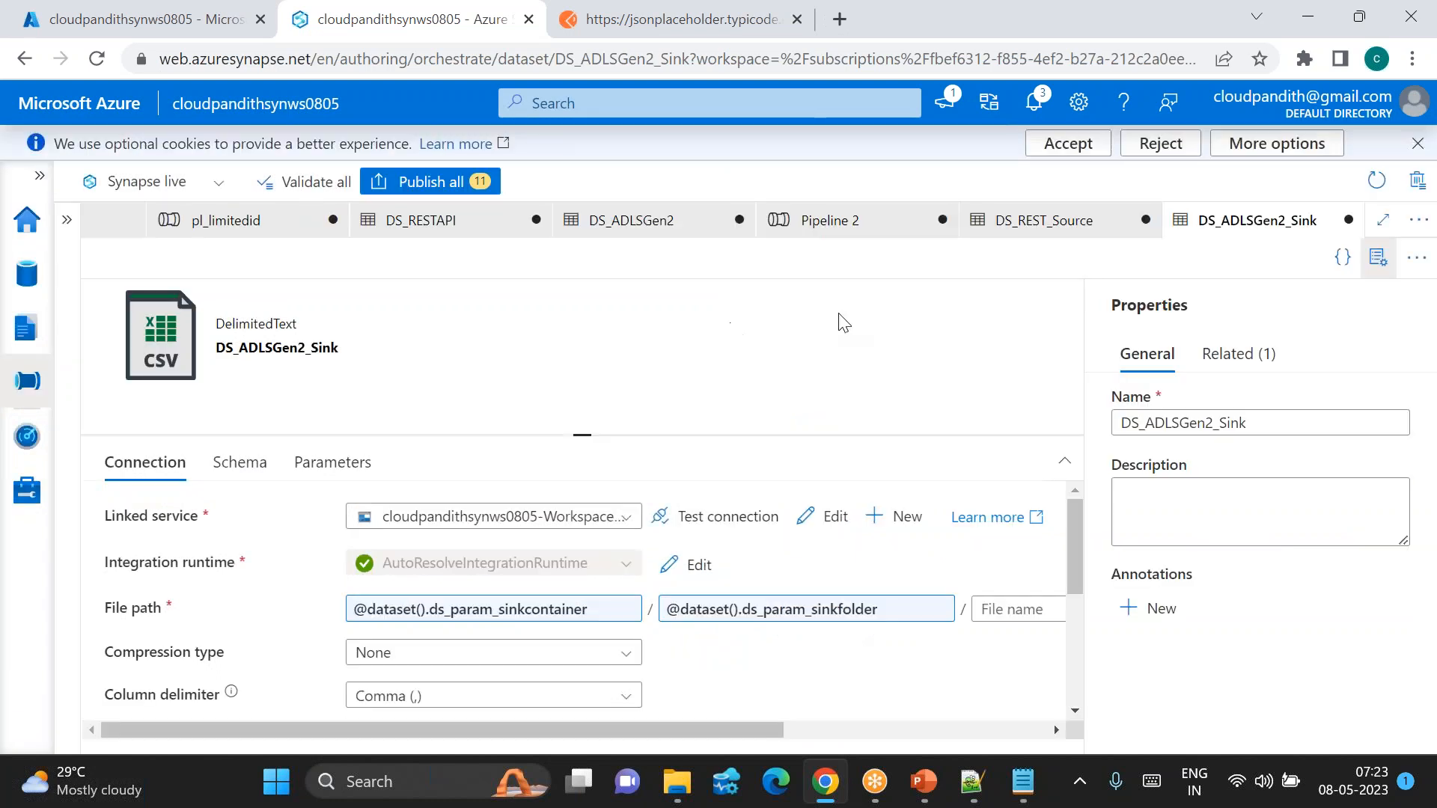
click(823, 220)
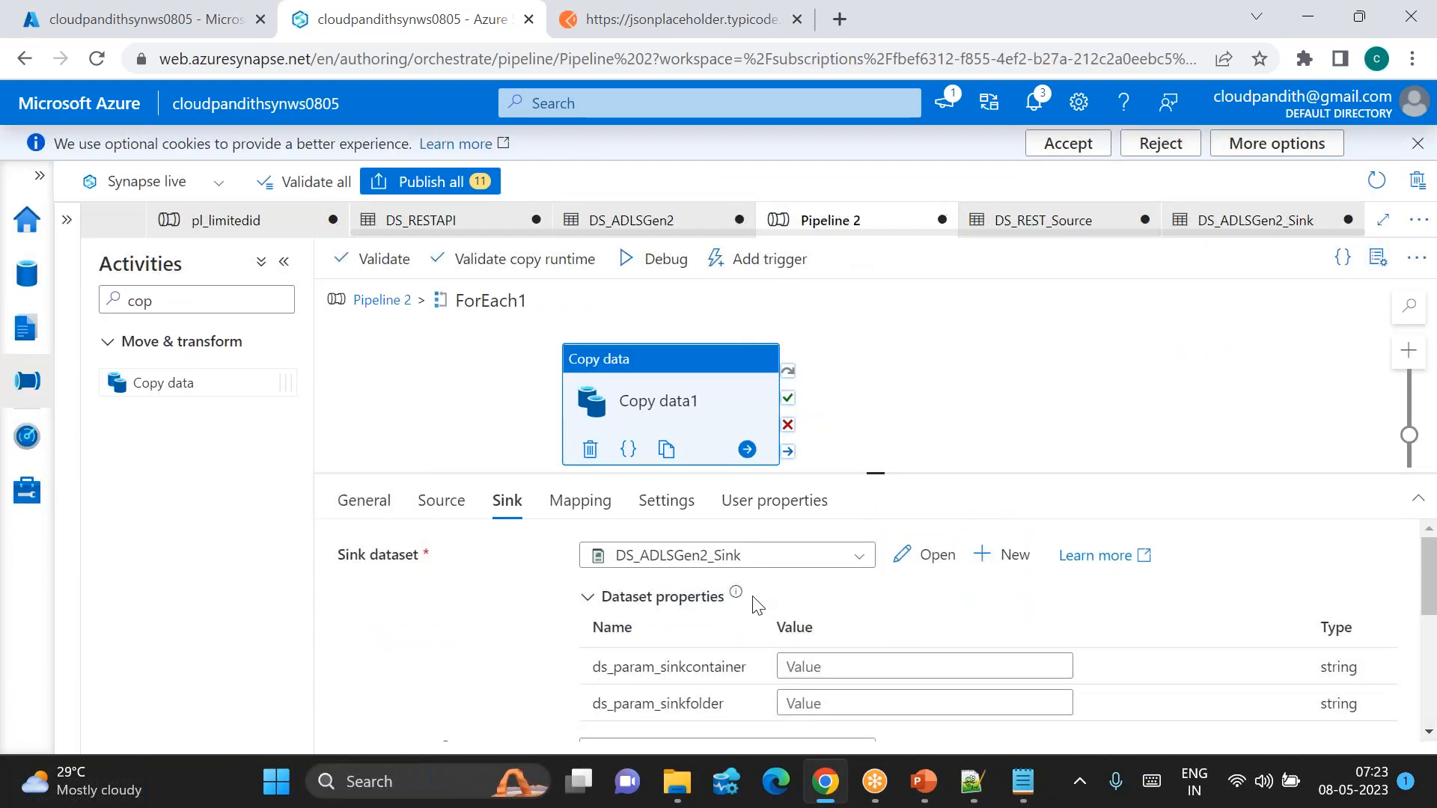
click(838, 666)
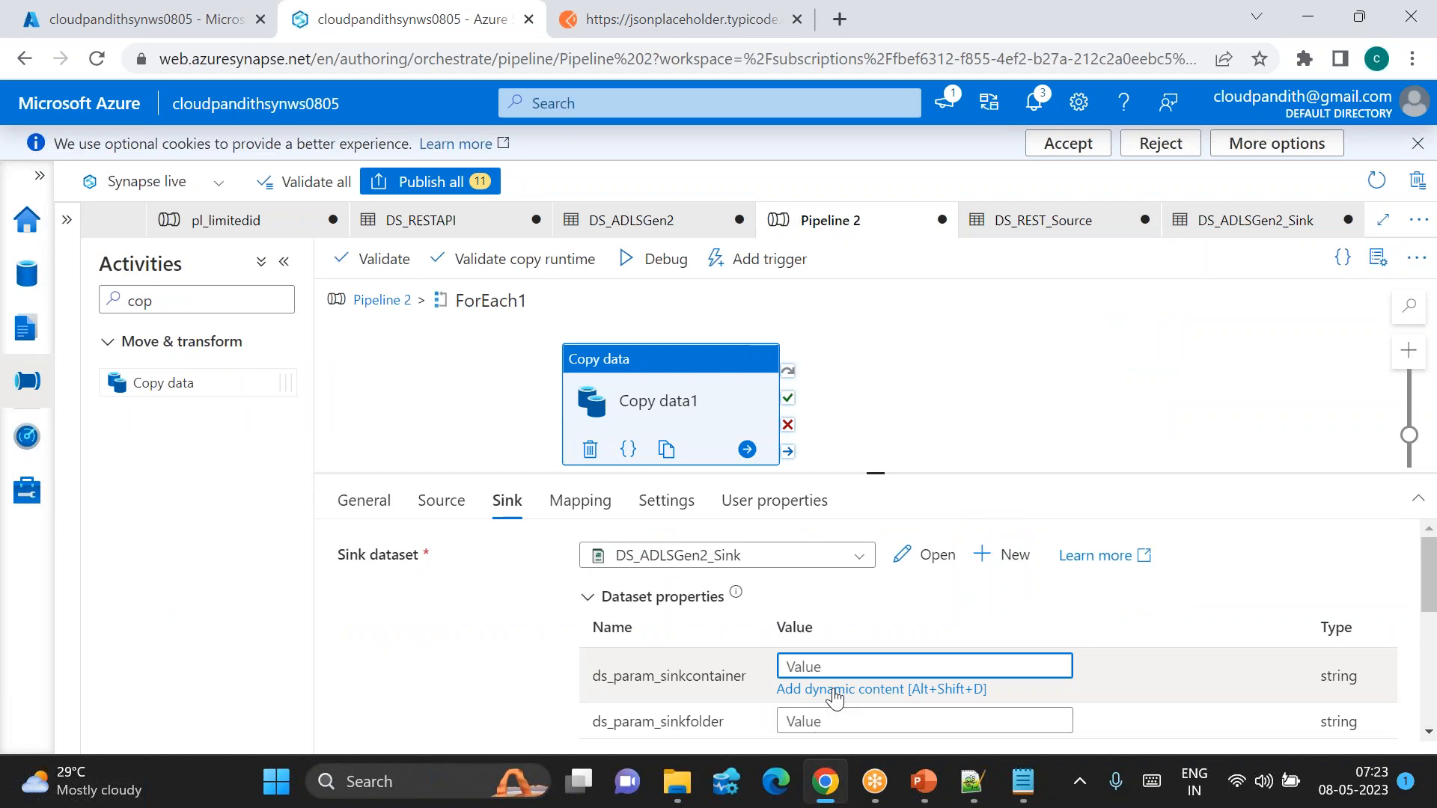
click(835, 689)
click(831, 595)
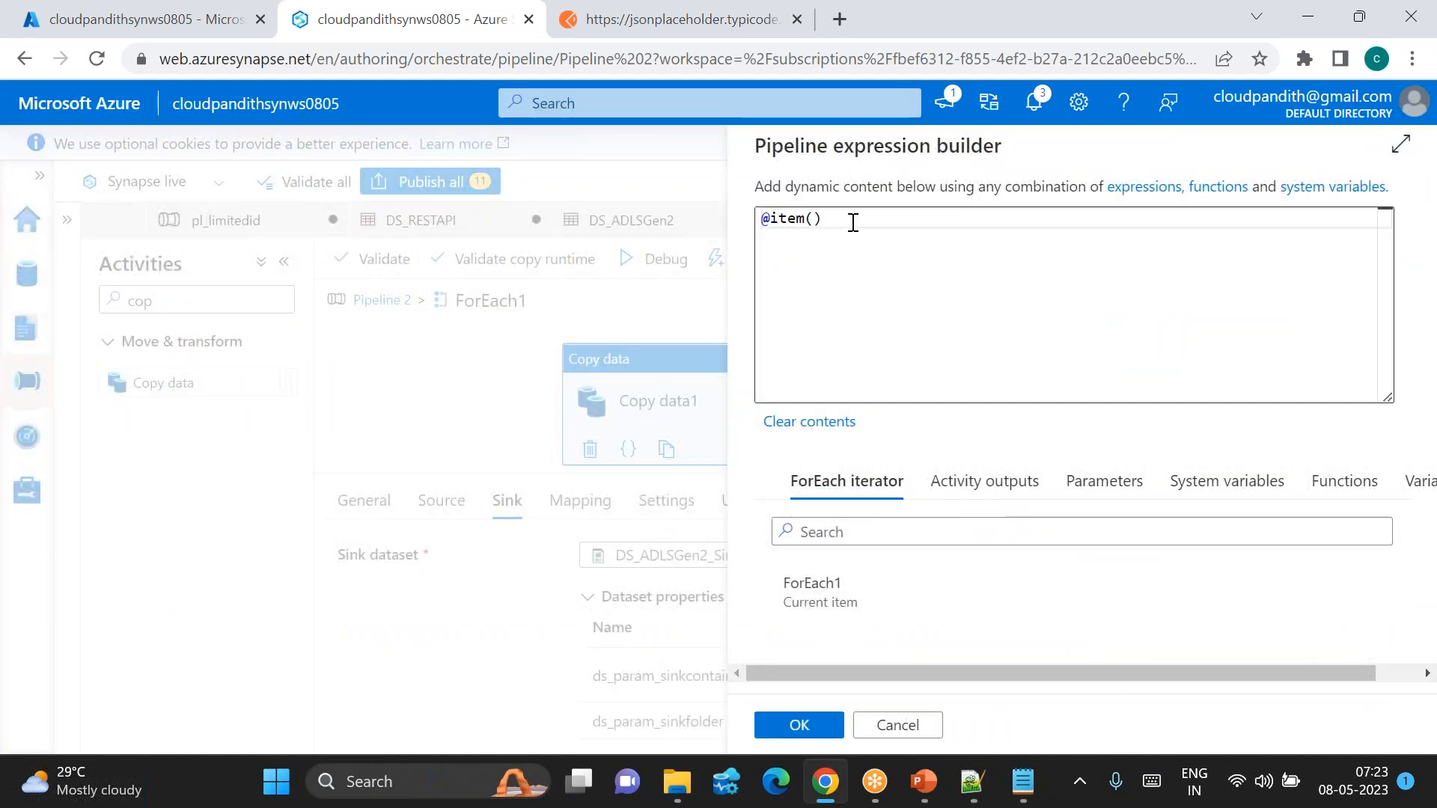
text(.)
click(971, 781)
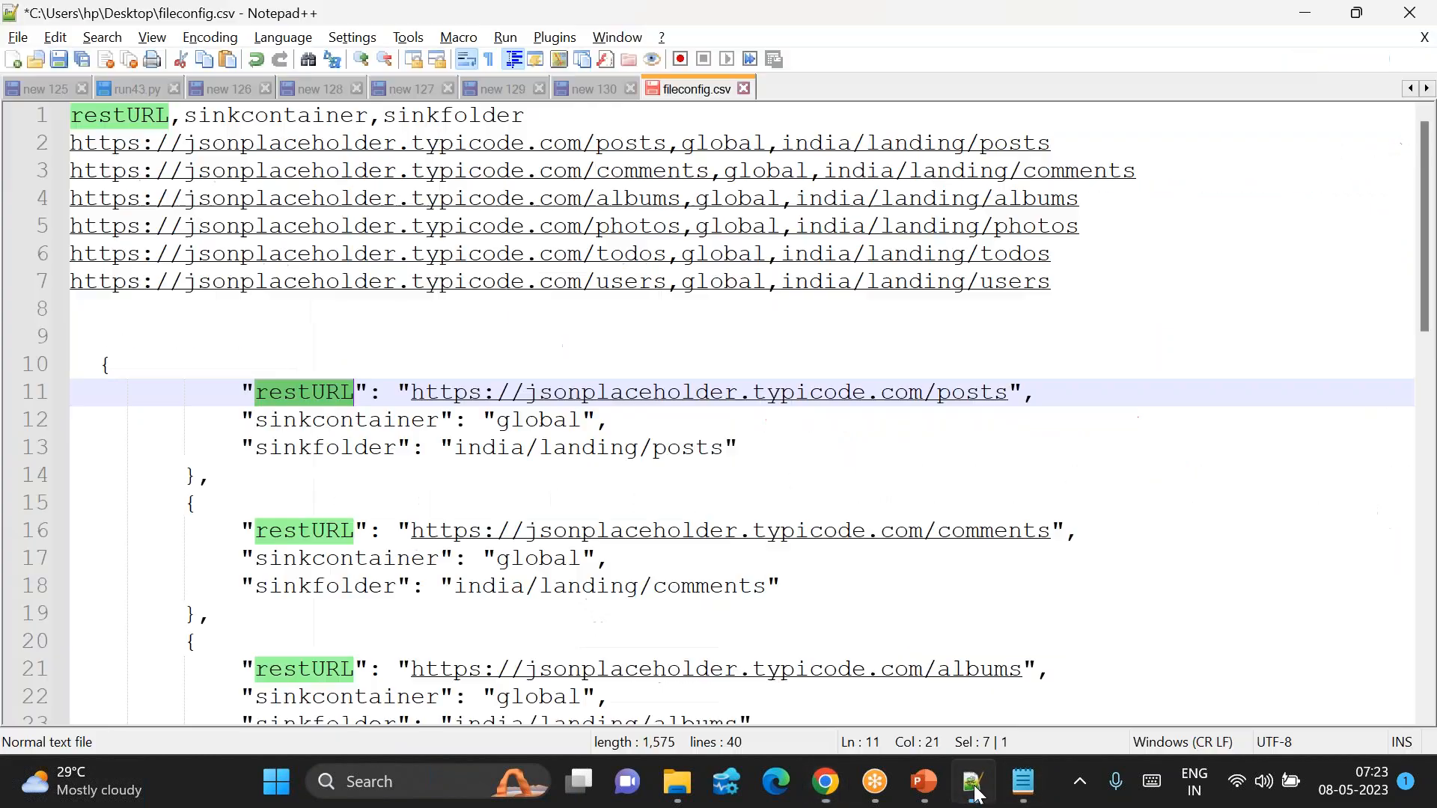
double_click(353, 422)
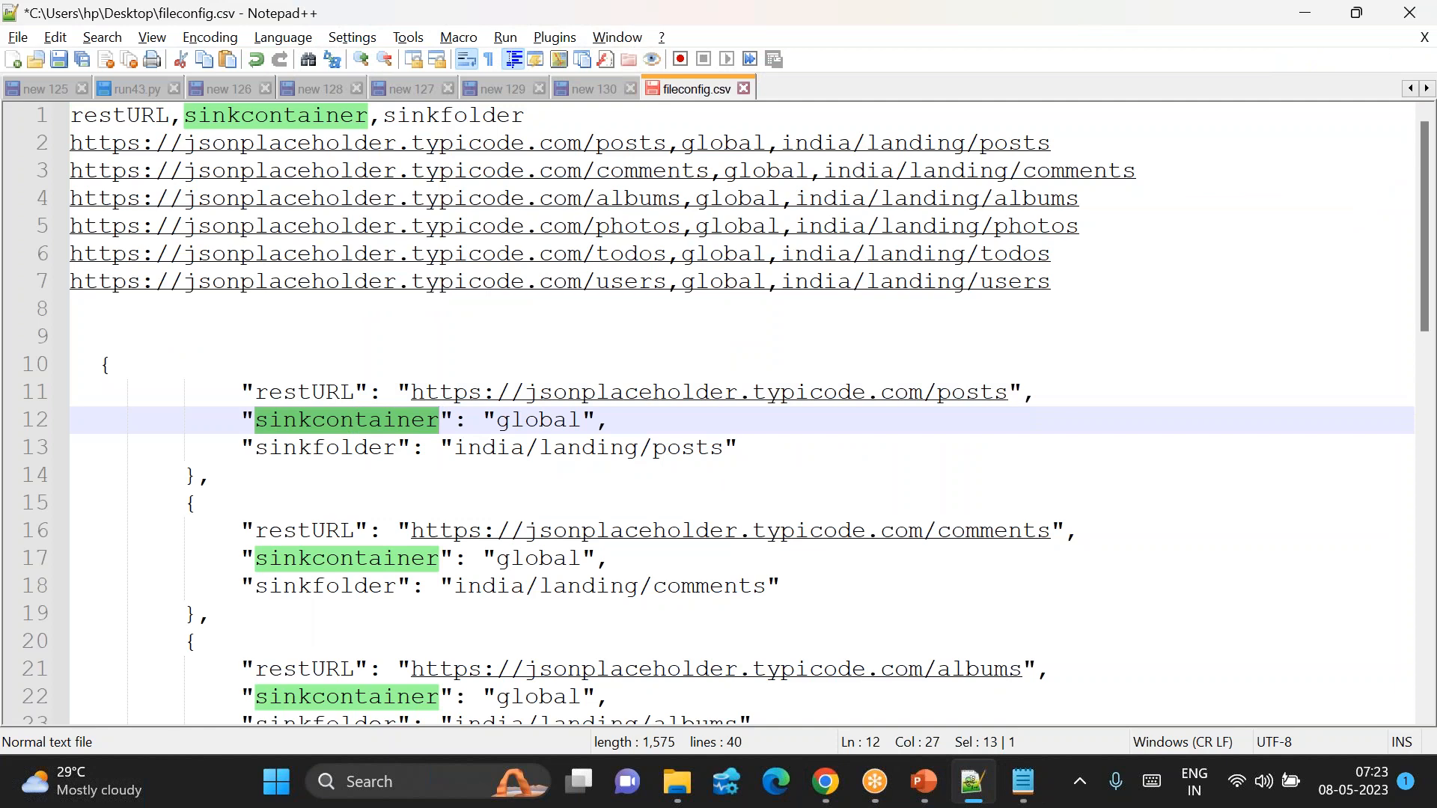
key(ctrl+c)
key(alt+Tab)
key(ctrl+v)
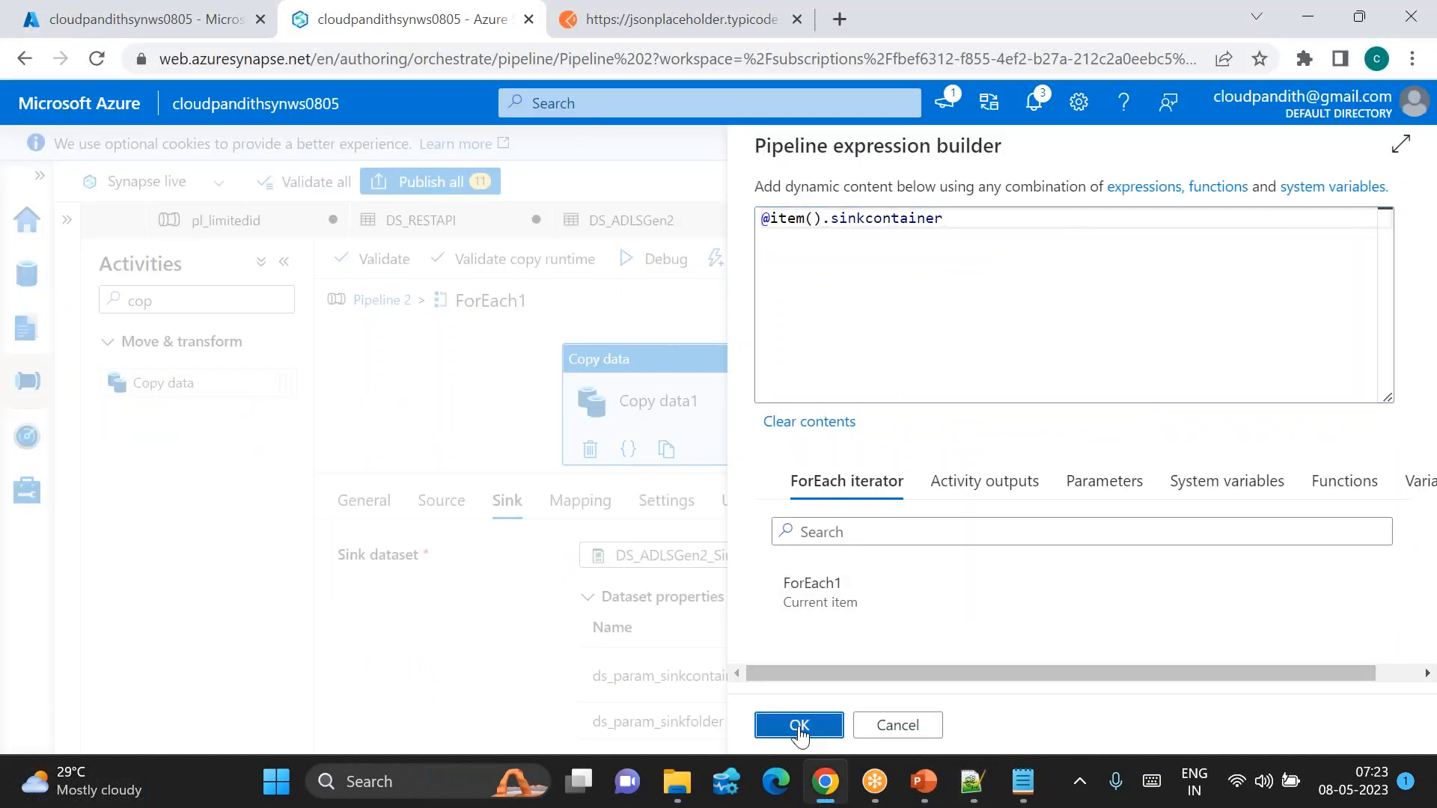
click(799, 725)
click(874, 702)
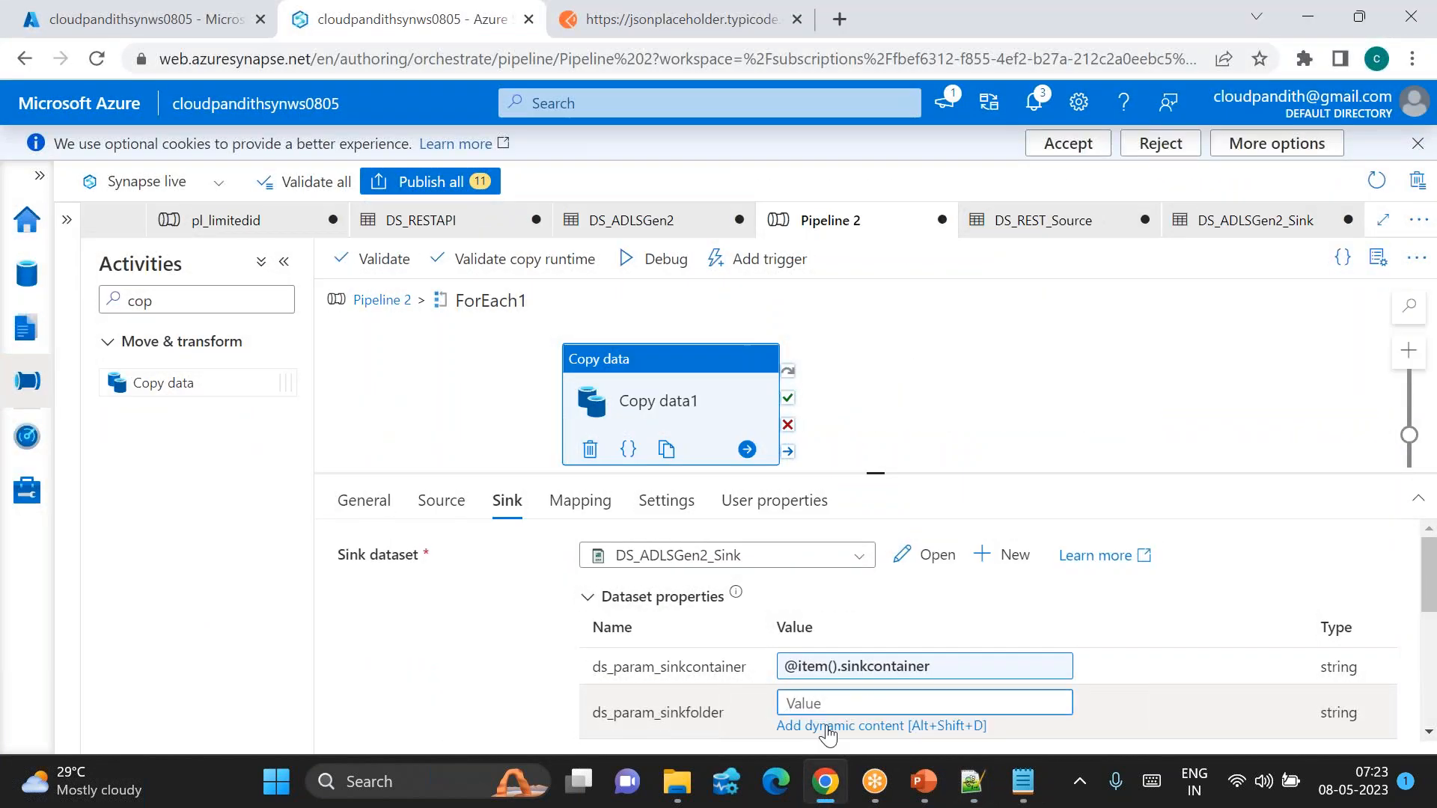
click(827, 727)
click(879, 600)
click(841, 218)
text(.)
key(alt+Tab)
click(342, 449)
double_click(341, 449)
key(alt+Tab)
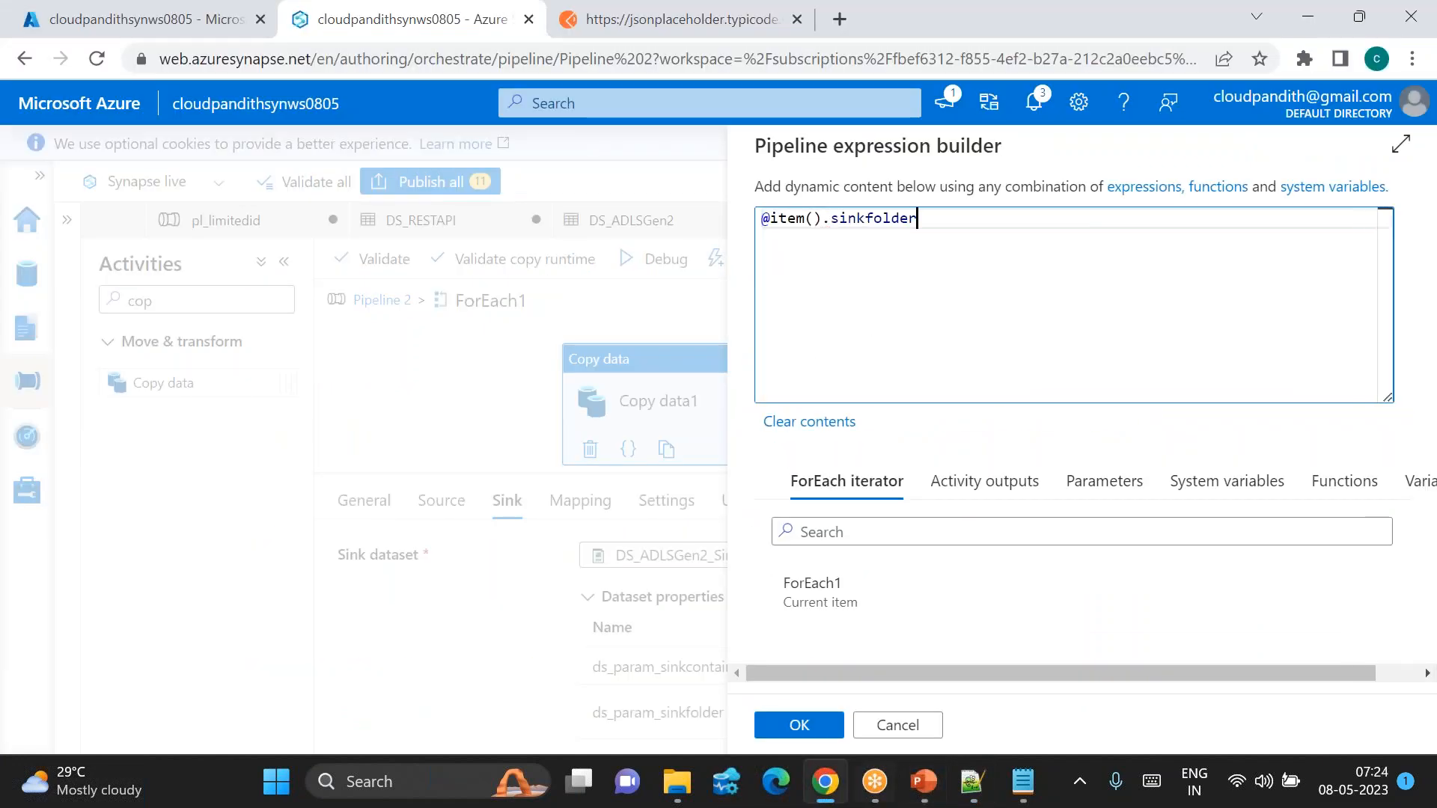
click(798, 723)
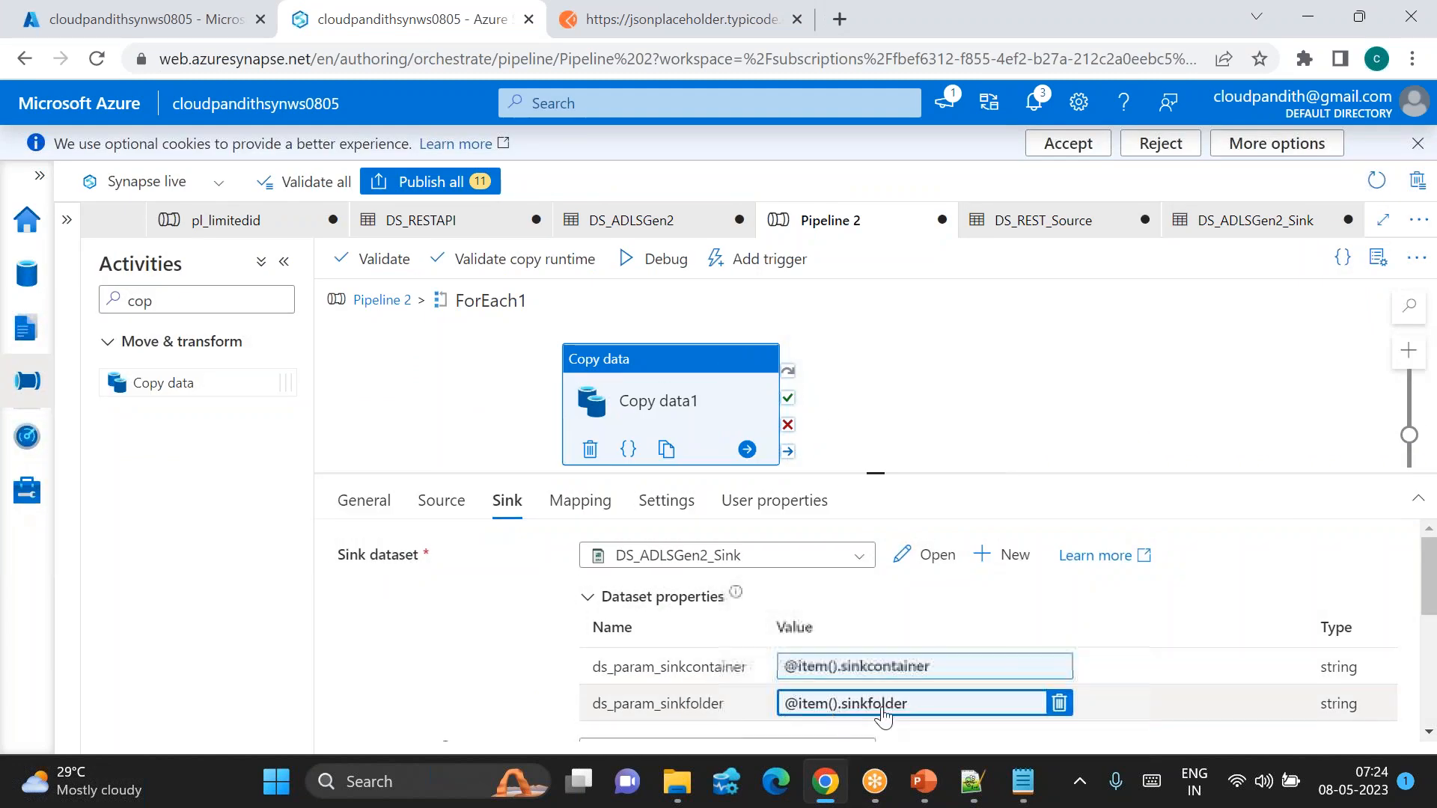
scroll(883, 671, down, 1)
scroll(883, 671, up, 1)
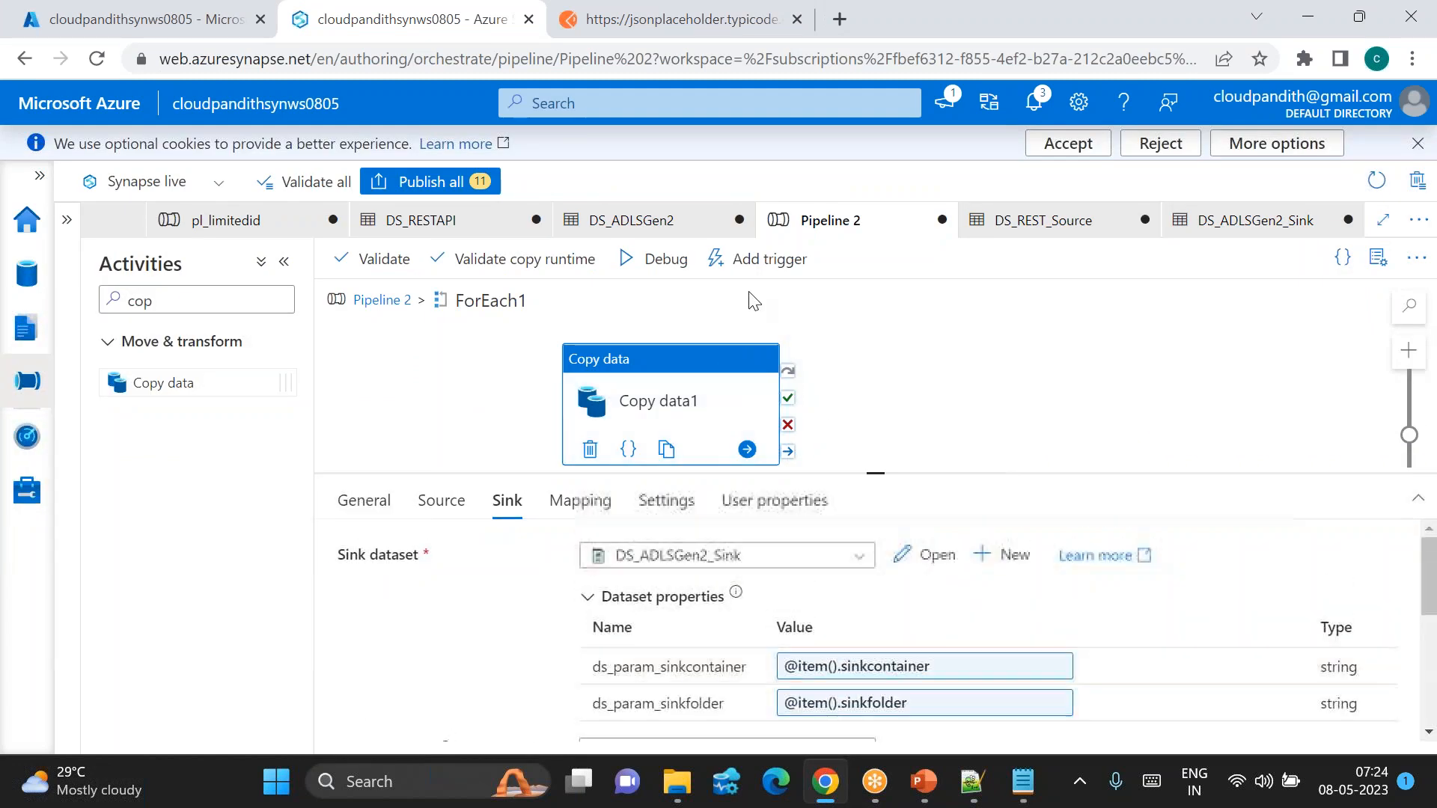
Step: Start a debug run of Pipeline 2 and refresh the activity run status
click(652, 259)
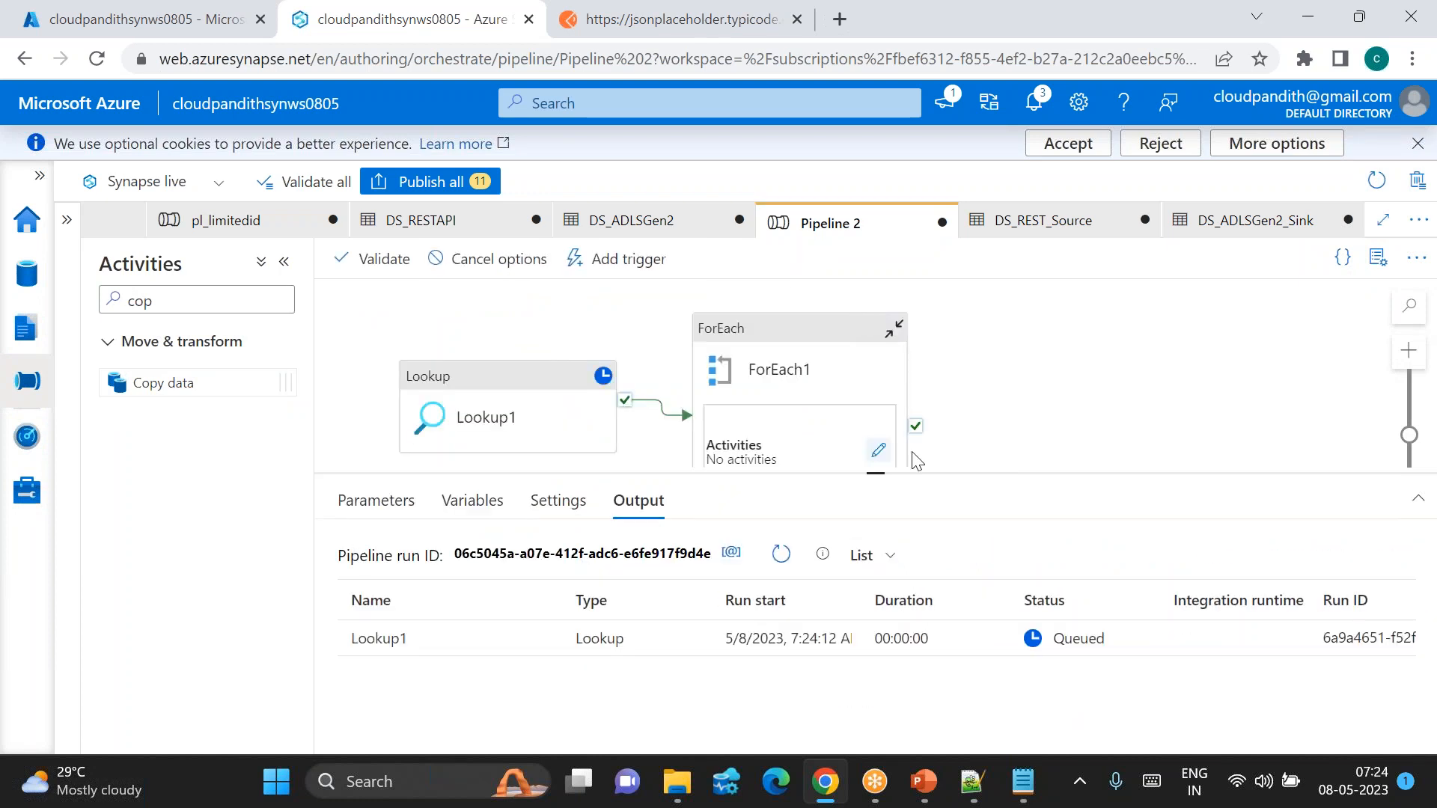
click(781, 556)
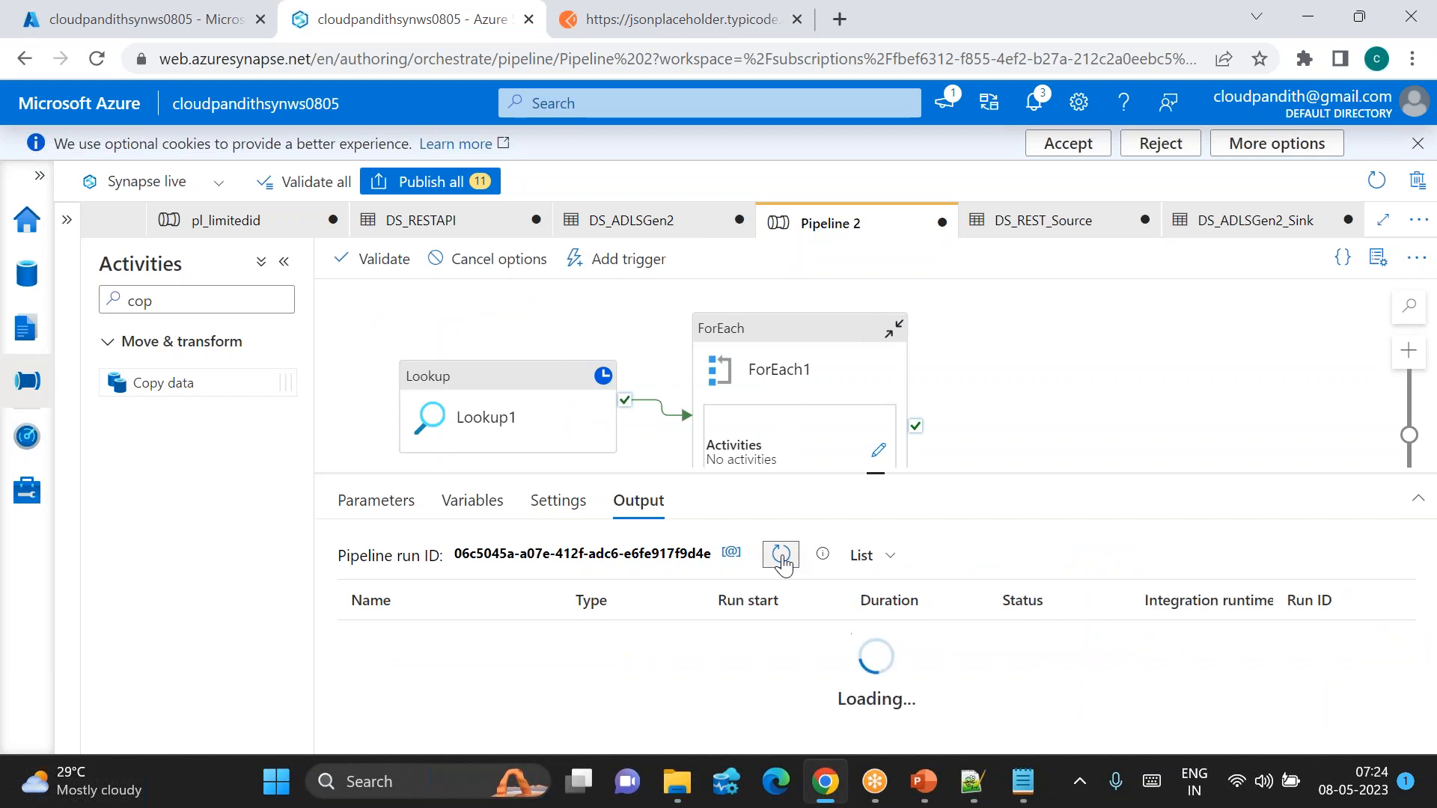
click(781, 556)
drag(887, 488, 886, 343)
Step: Inspect Lookup1's output JSON for the restURL entries, then refresh to follow copy progress
click(548, 575)
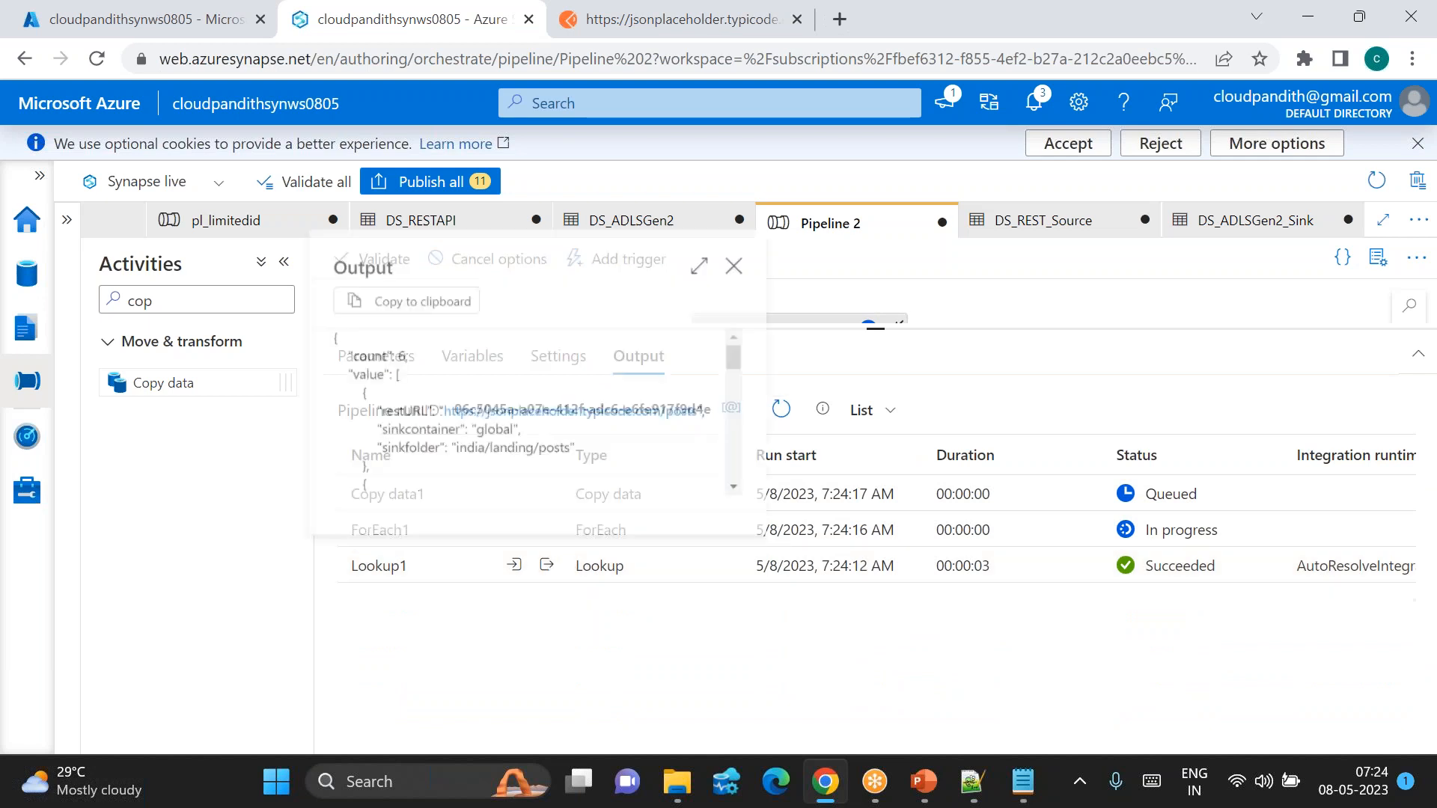
scroll(532, 479, down, 3)
scroll(531, 478, up, 1)
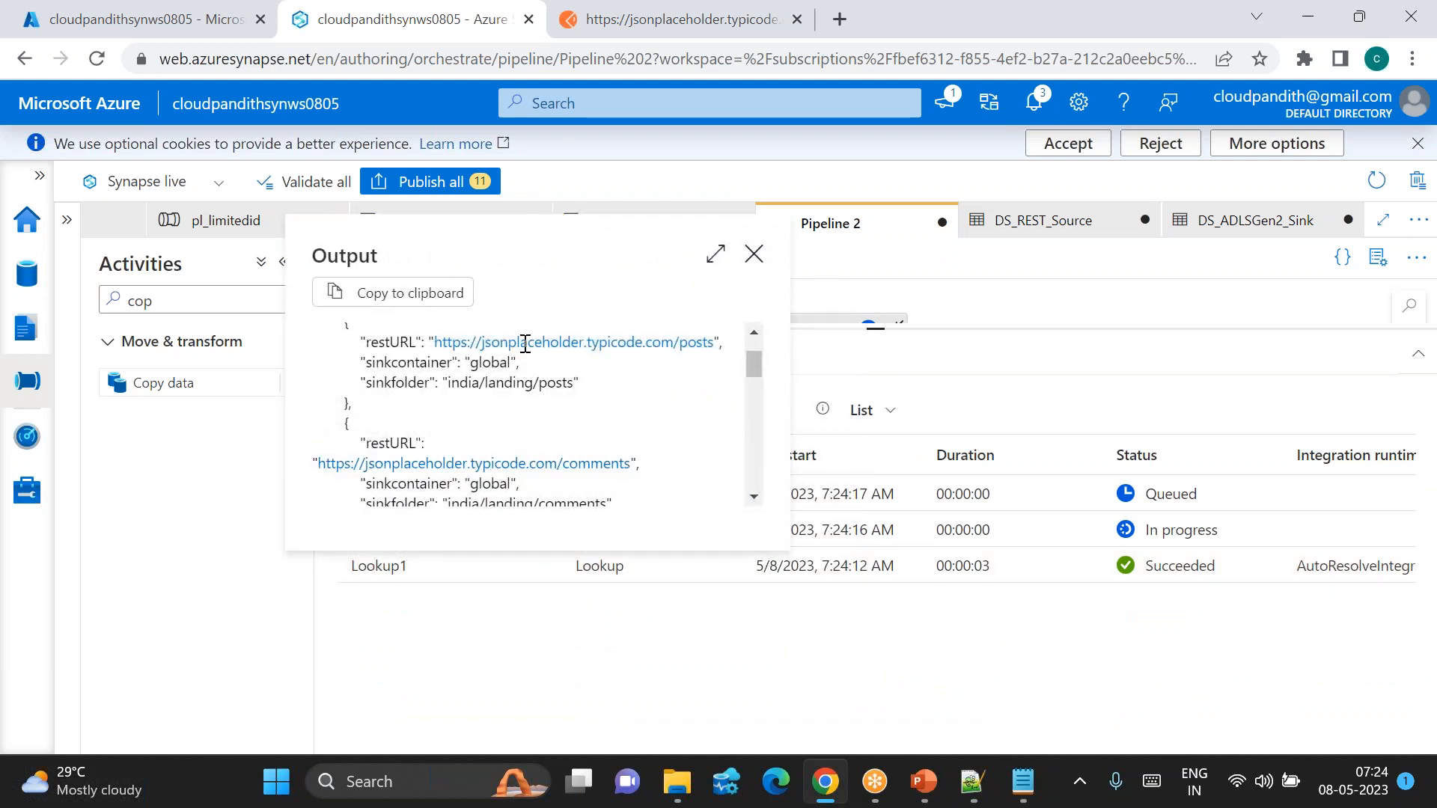
click(753, 252)
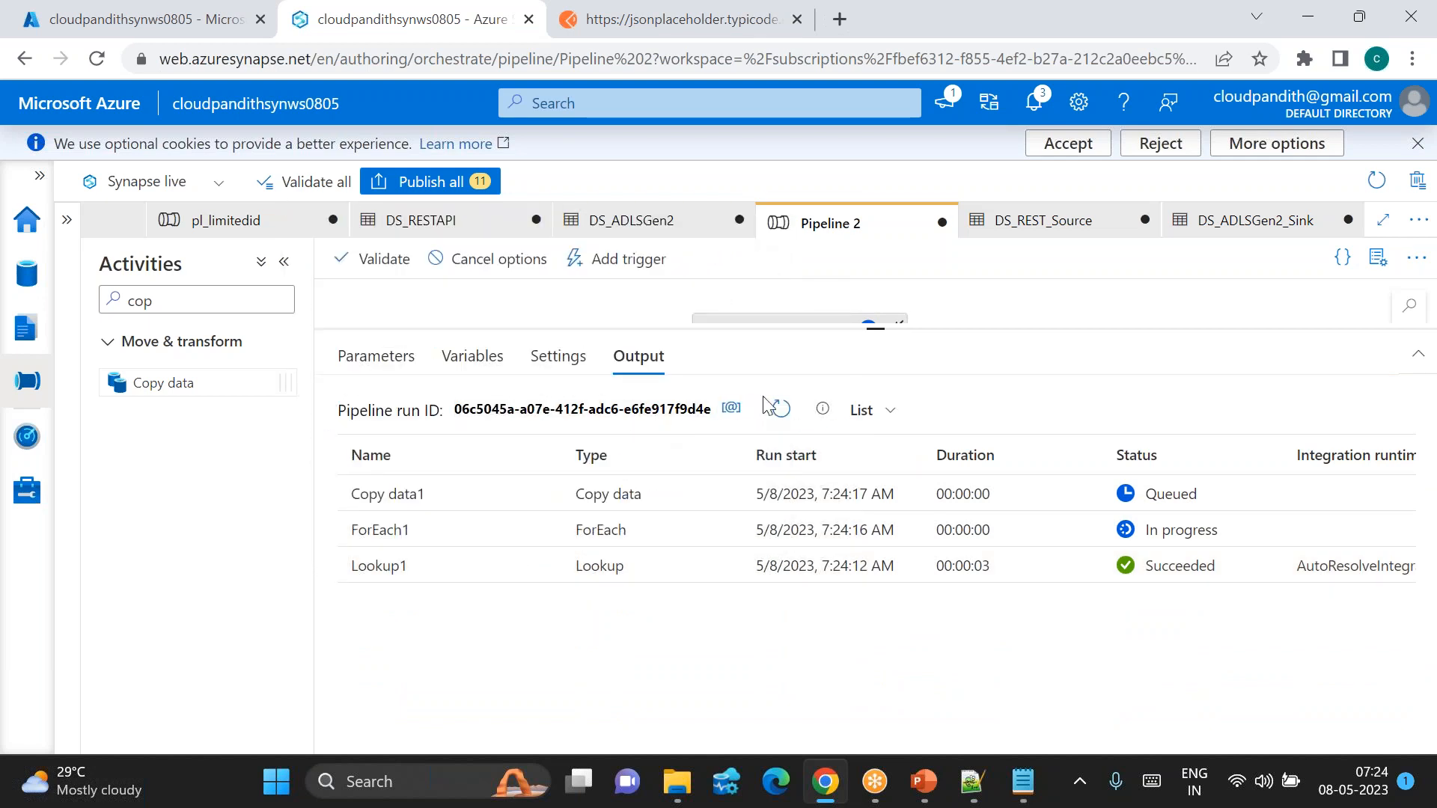
click(779, 419)
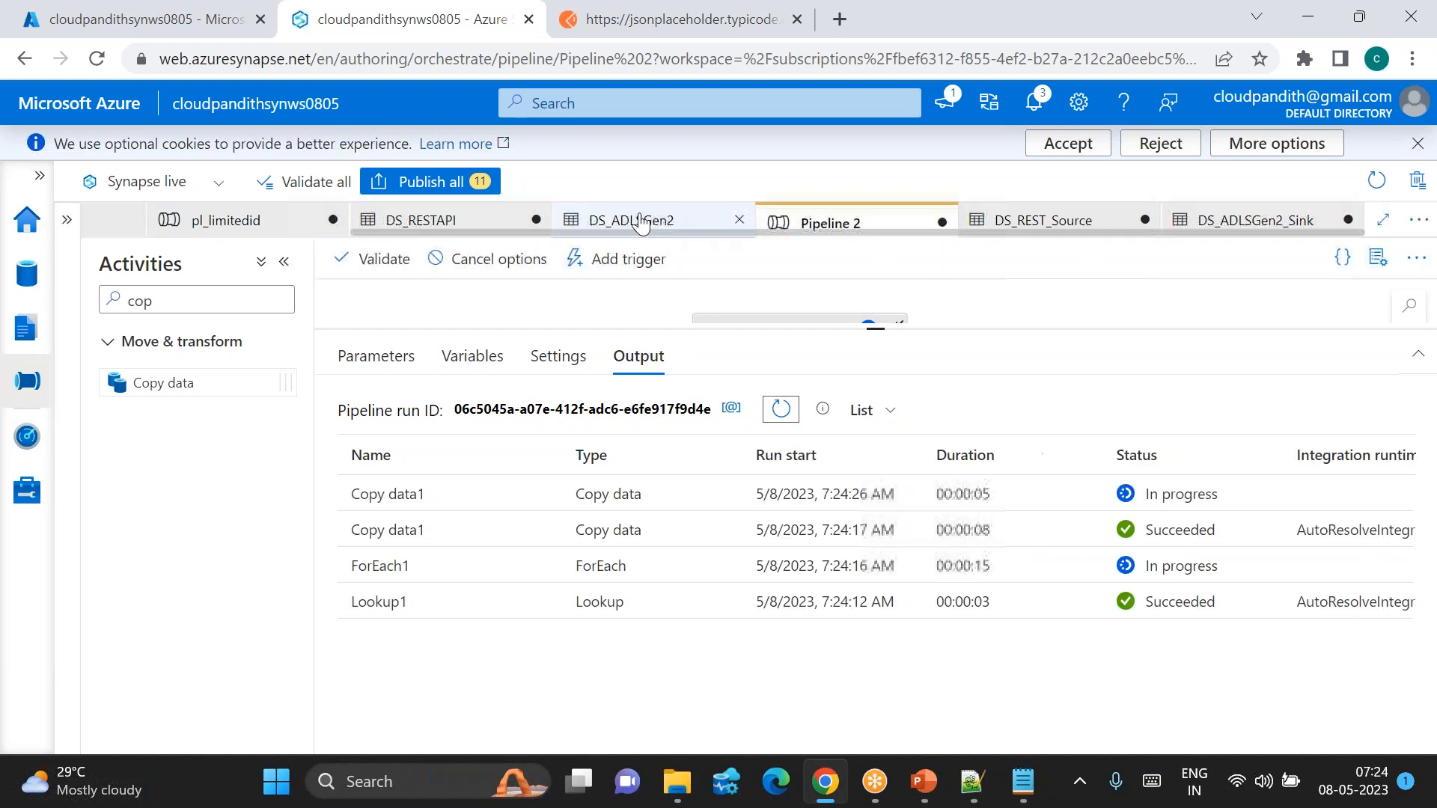
scroll(640, 223, left, 4)
Step: Browse the global container into india/landing and refresh its contents
click(448, 213)
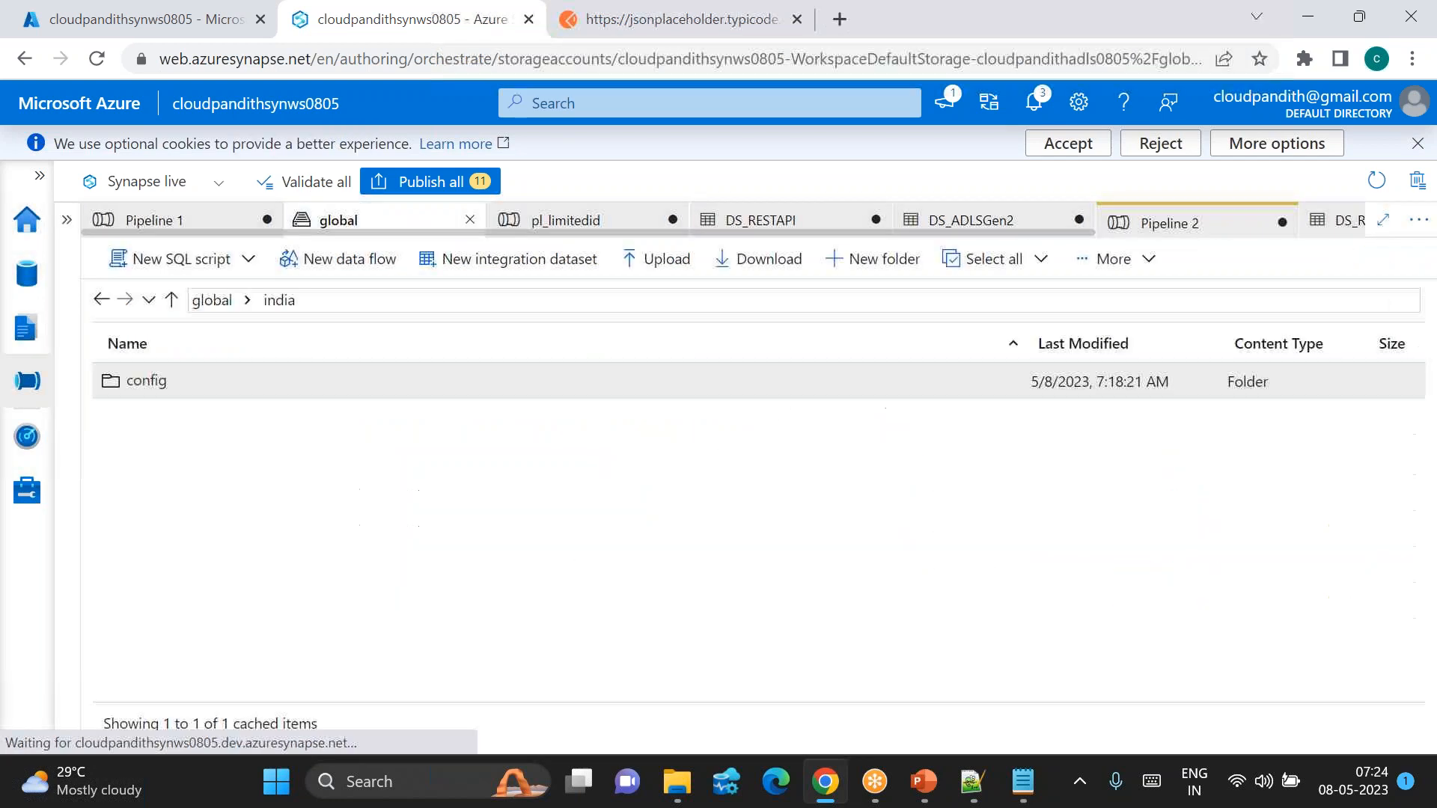
click(1107, 259)
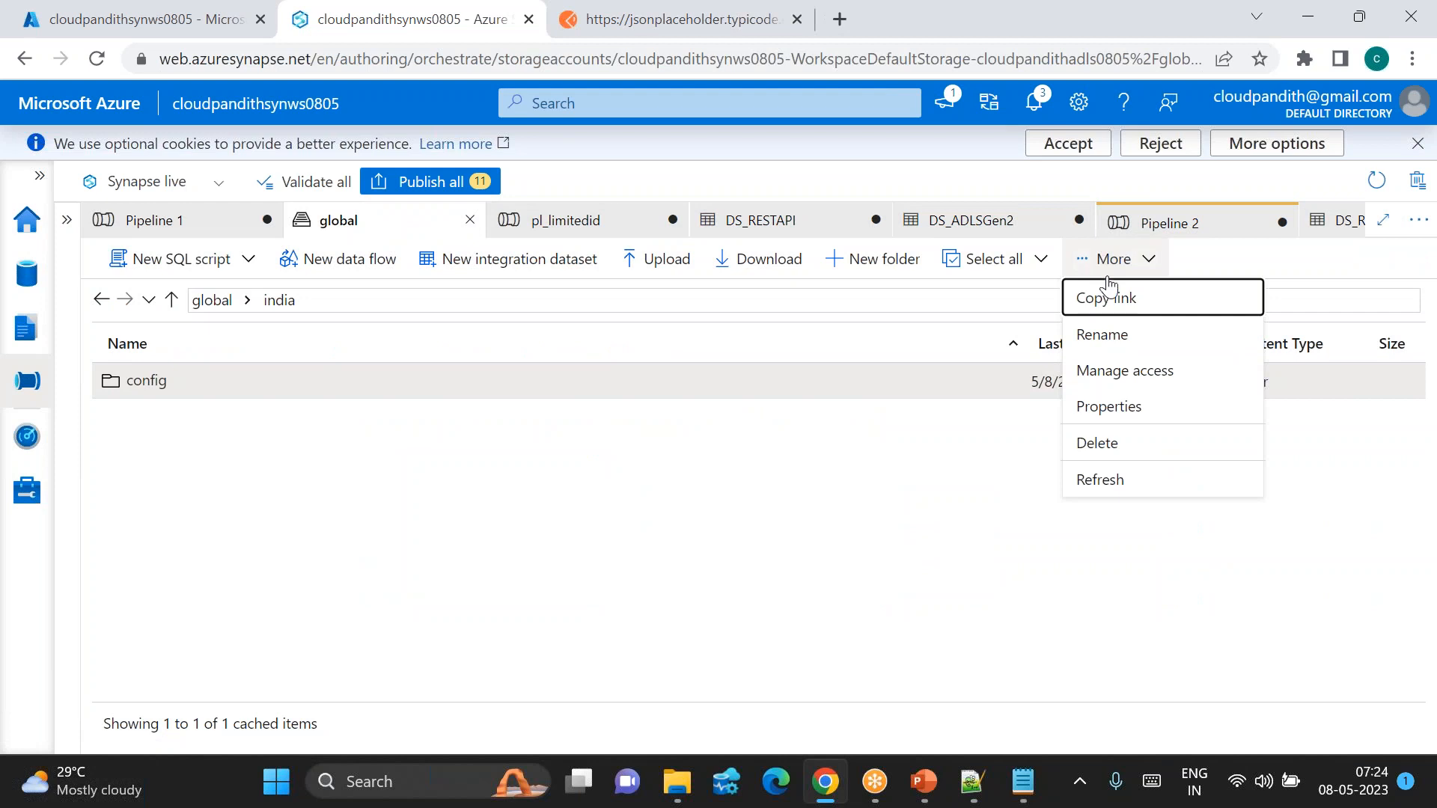
click(1122, 481)
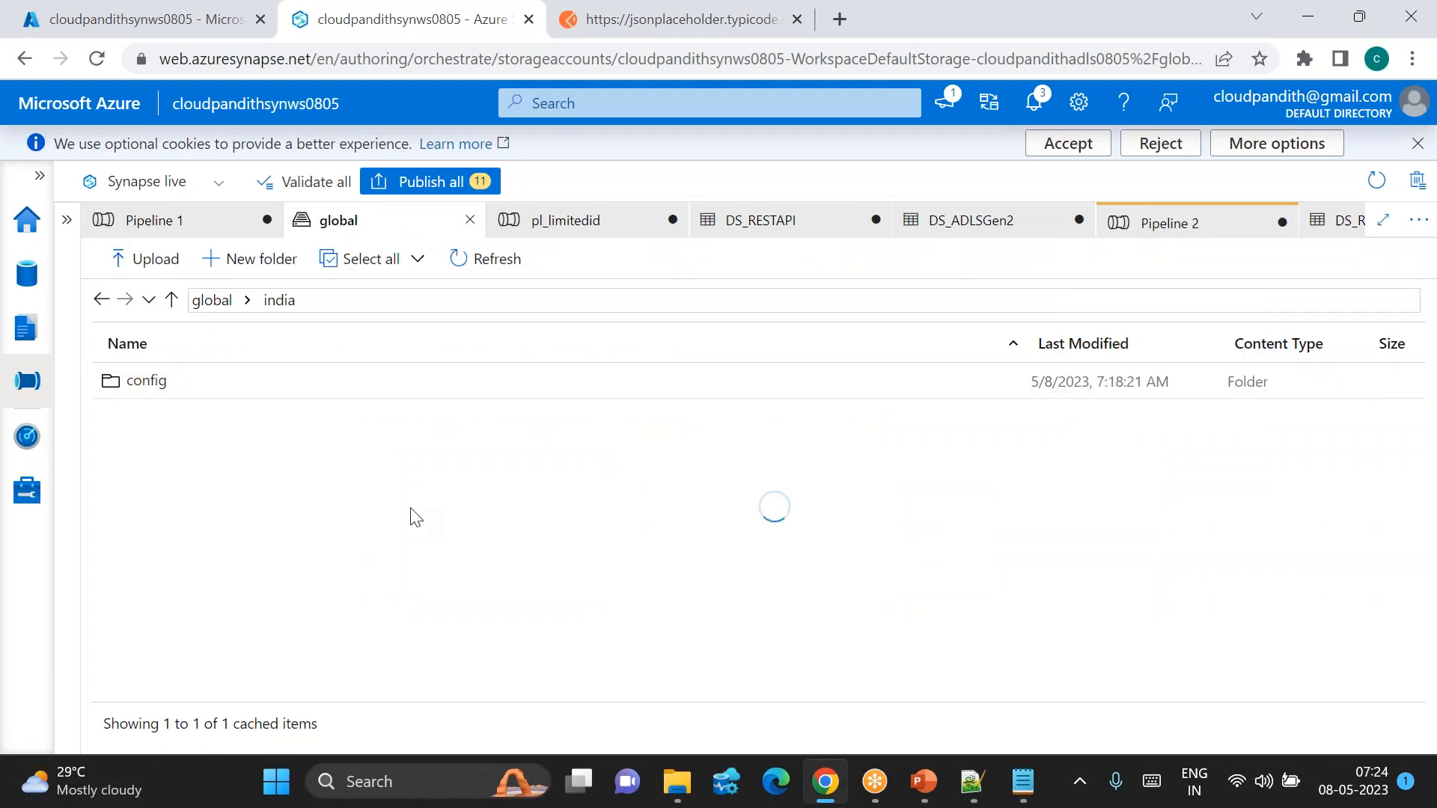
double_click(183, 416)
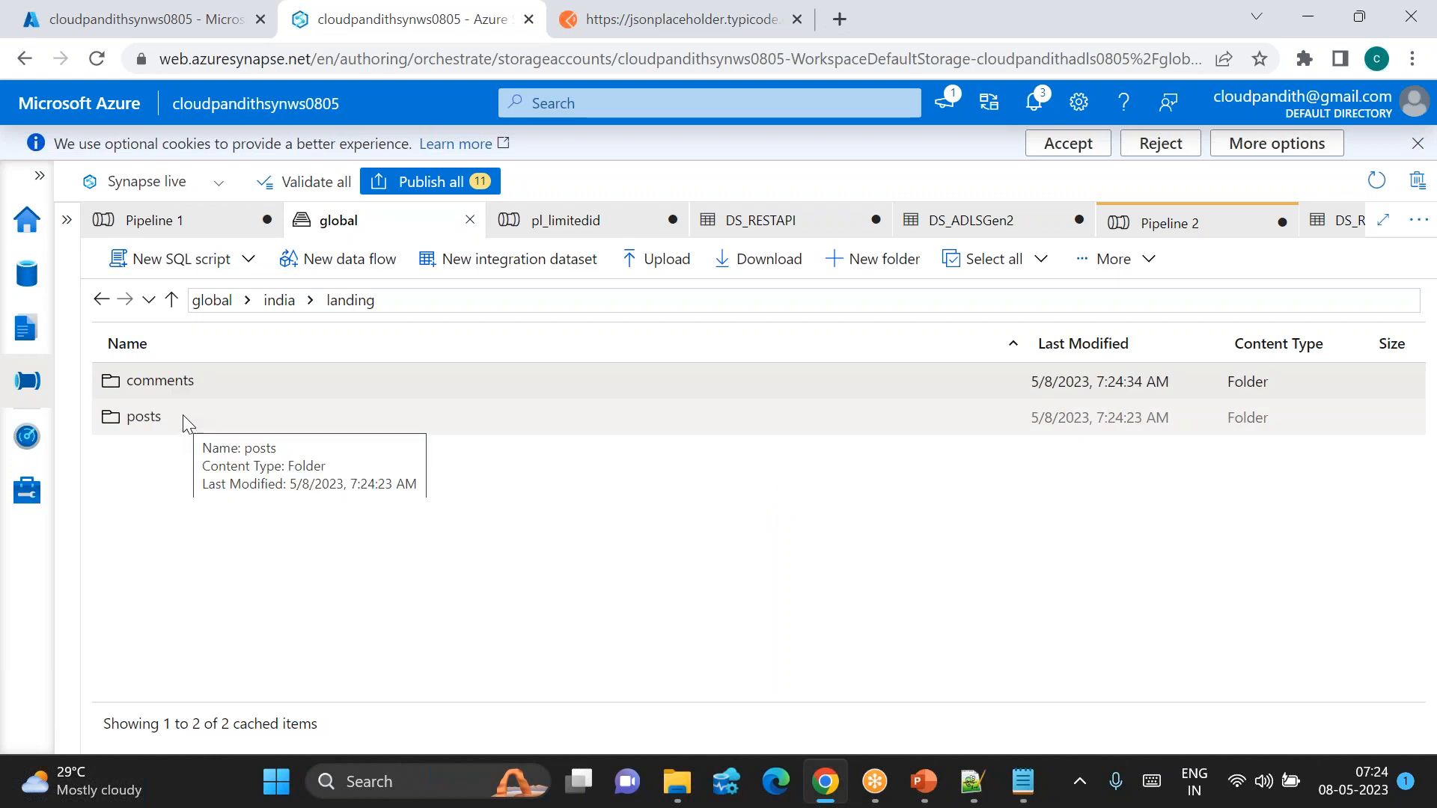
click(1100, 259)
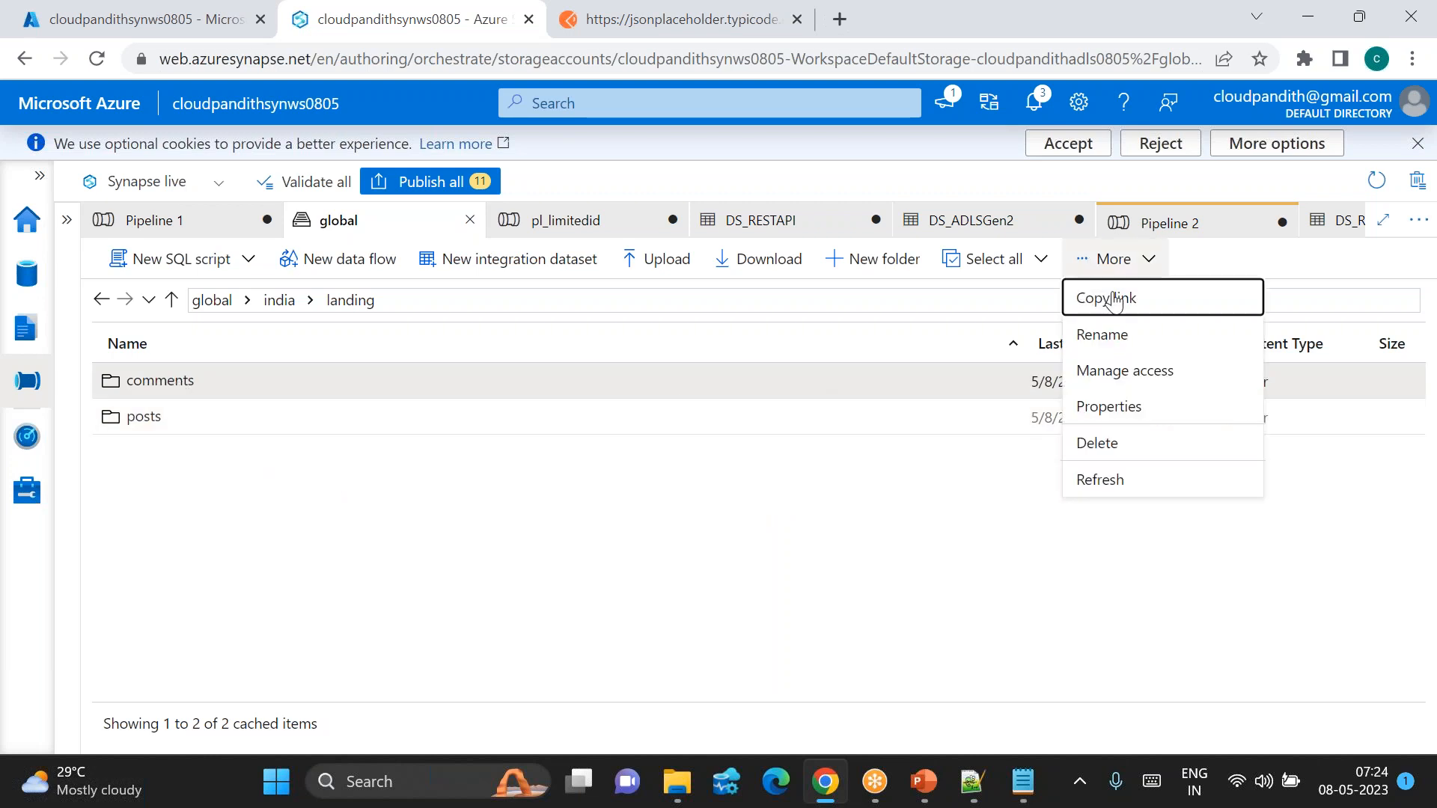
click(1126, 477)
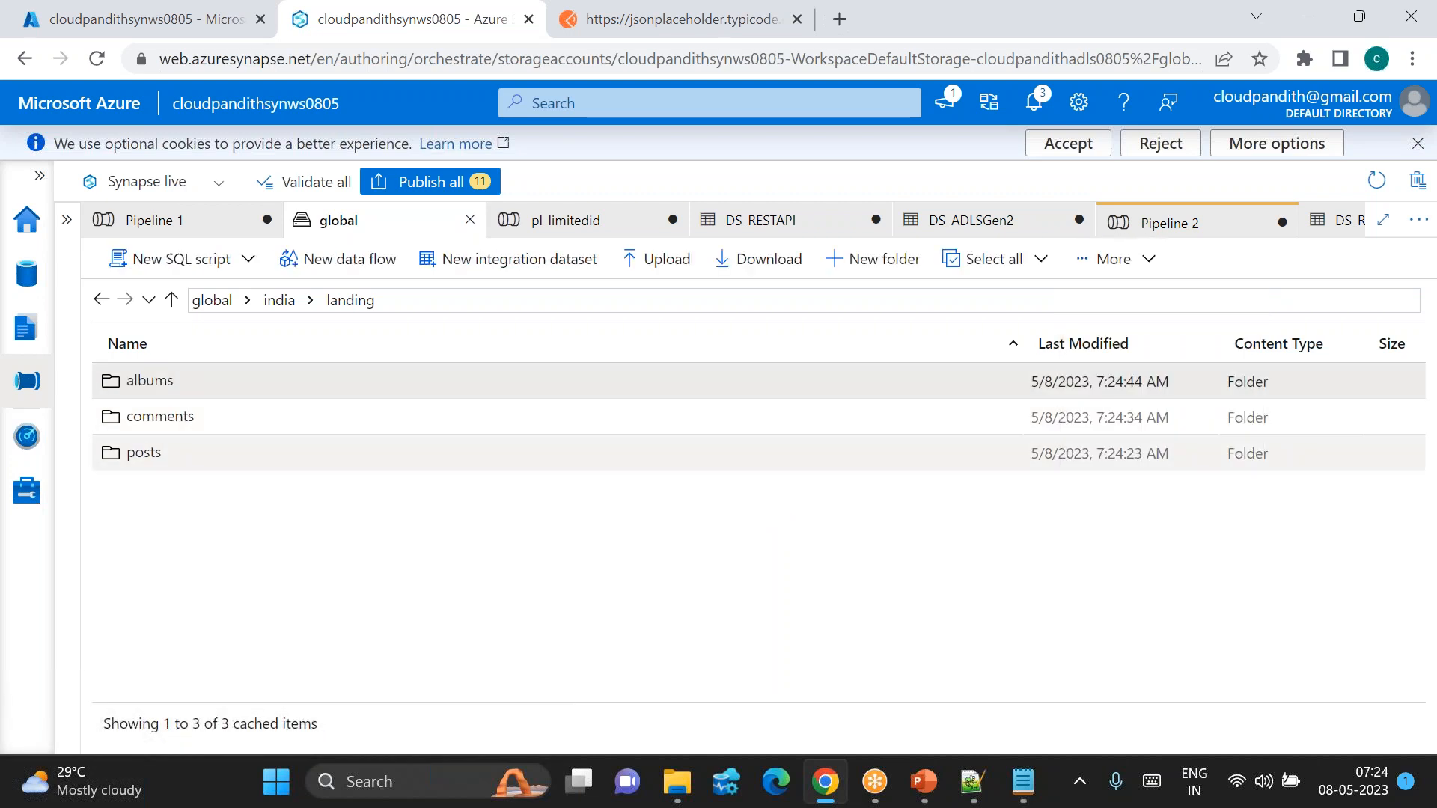
Step: Keep refreshing landing, peeking into albums, until the users folder appears
click(1092, 259)
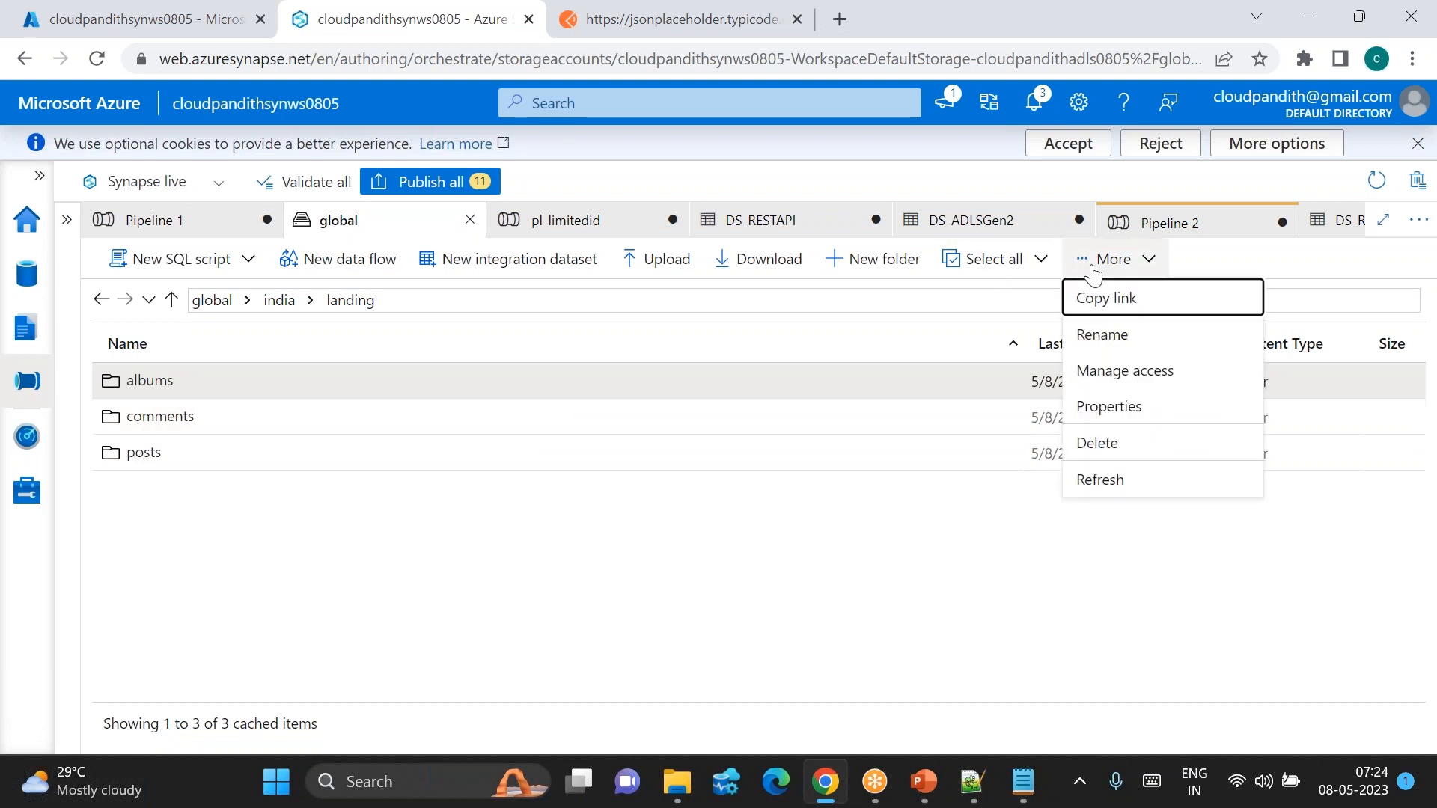
click(1109, 480)
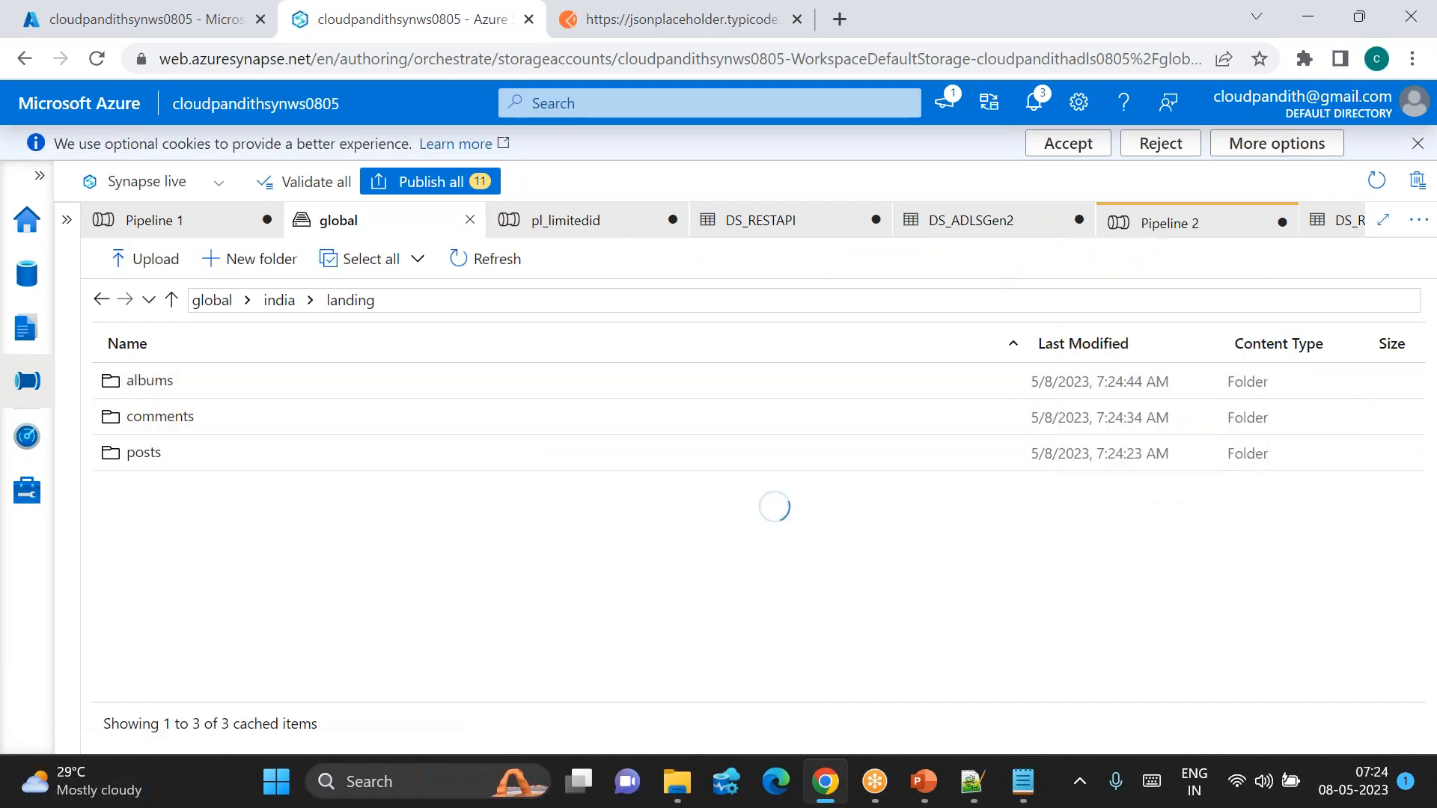
click(1088, 271)
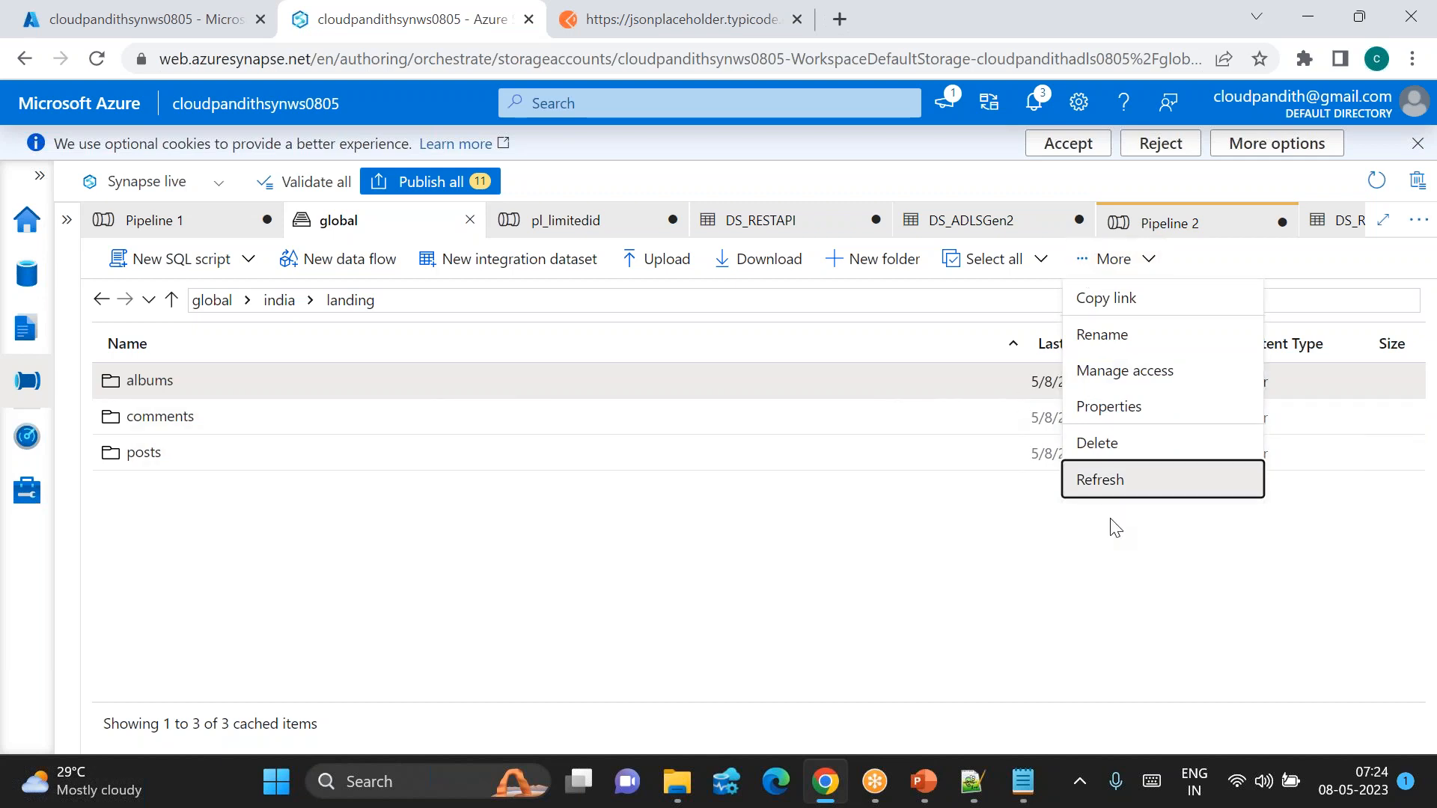
click(1107, 481)
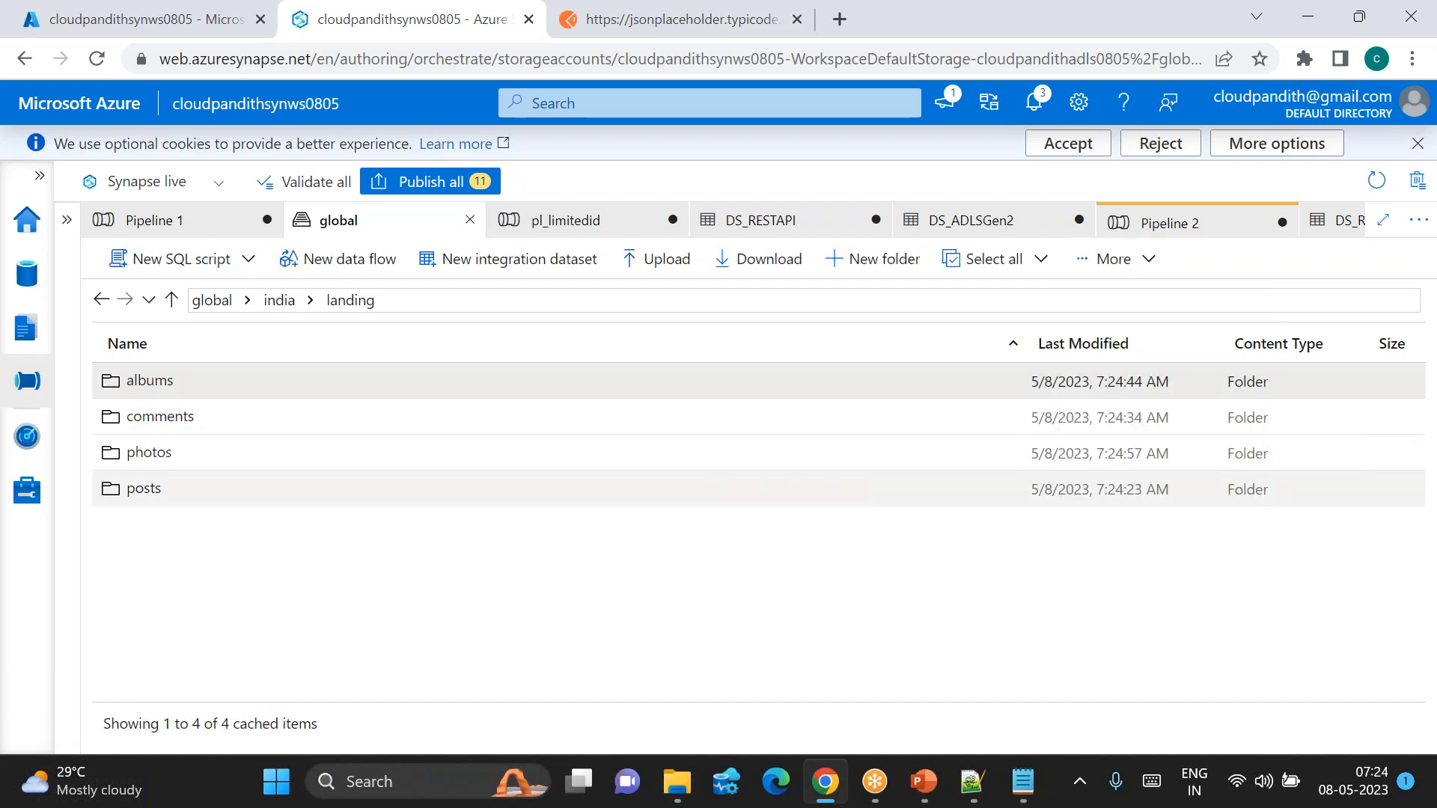
click(1118, 257)
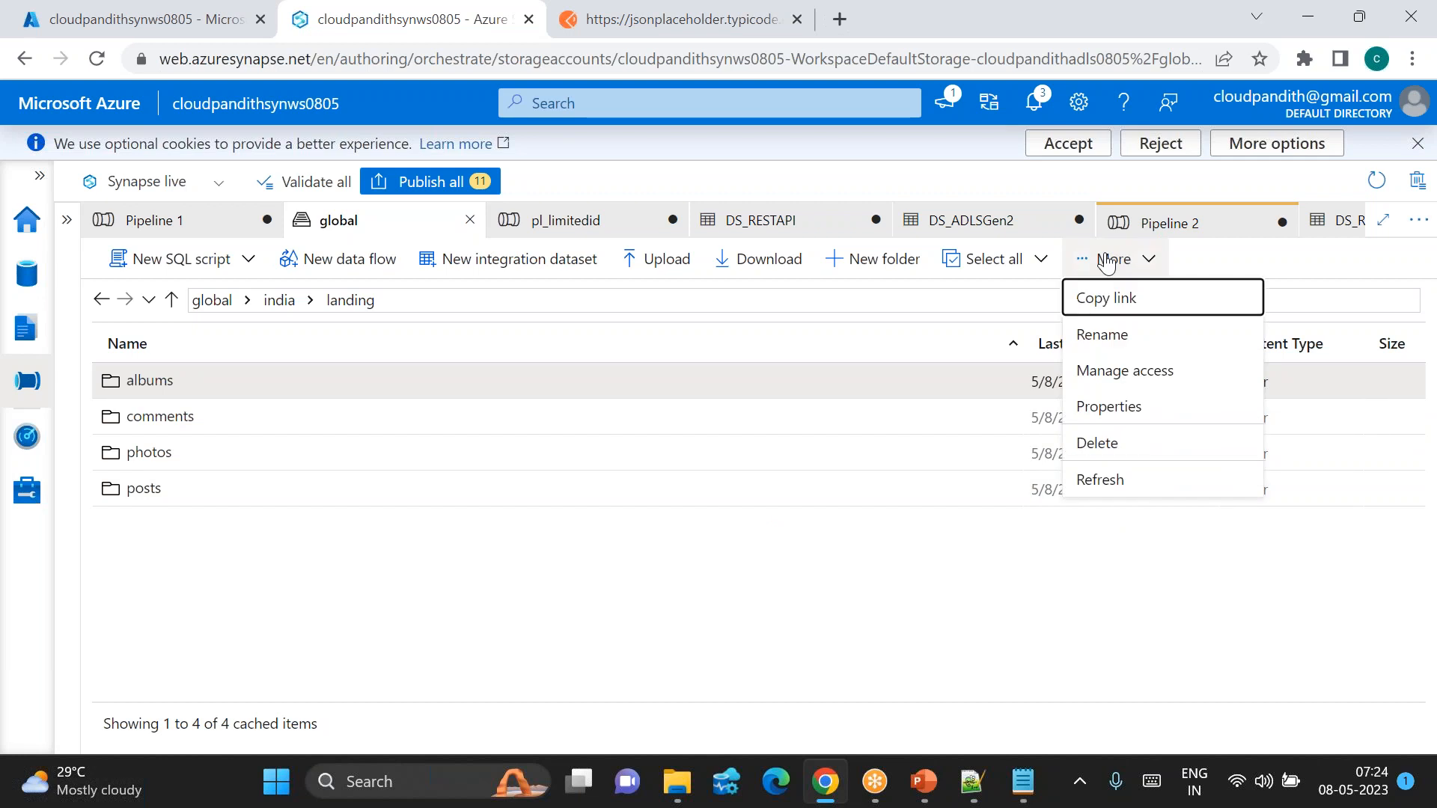
click(1097, 481)
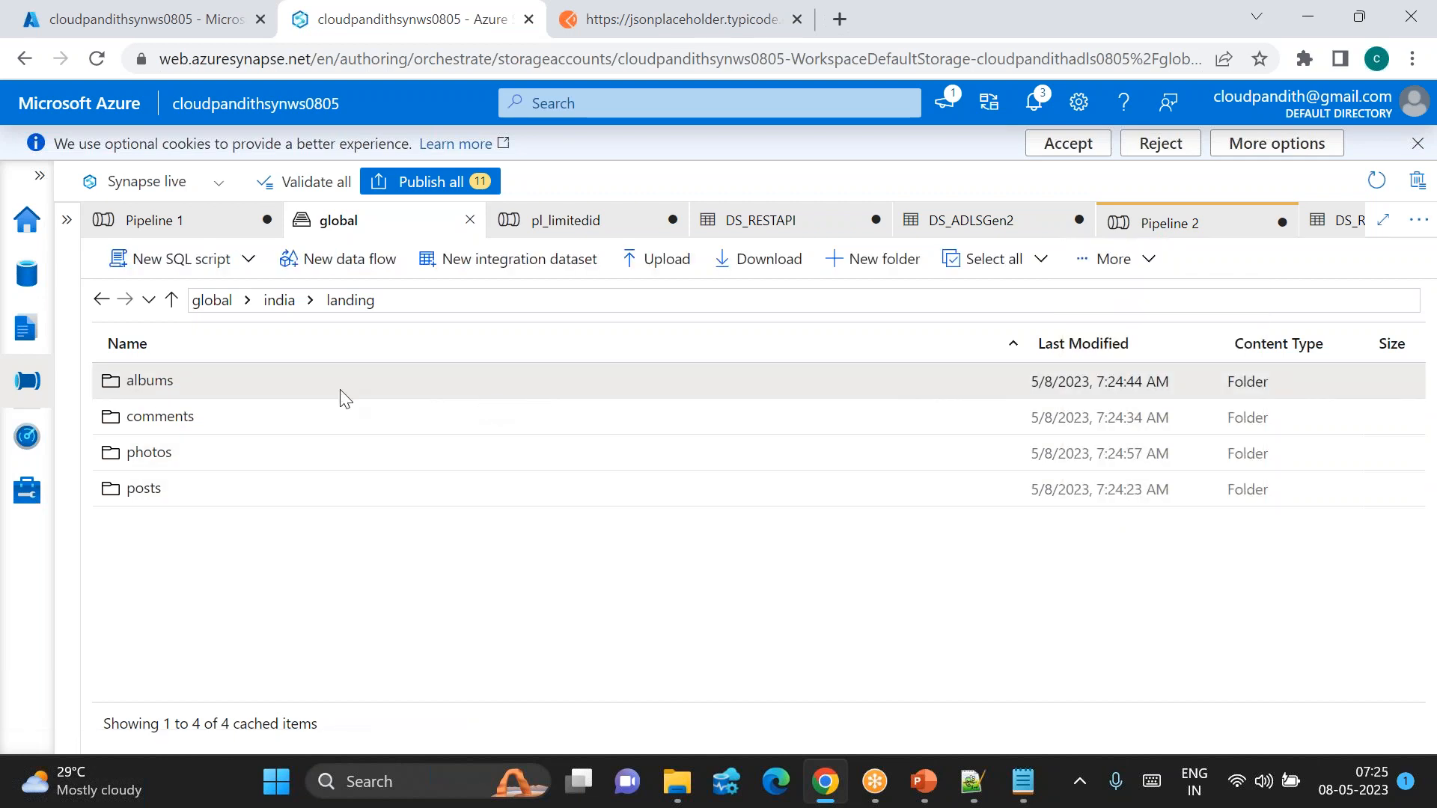
double_click(227, 380)
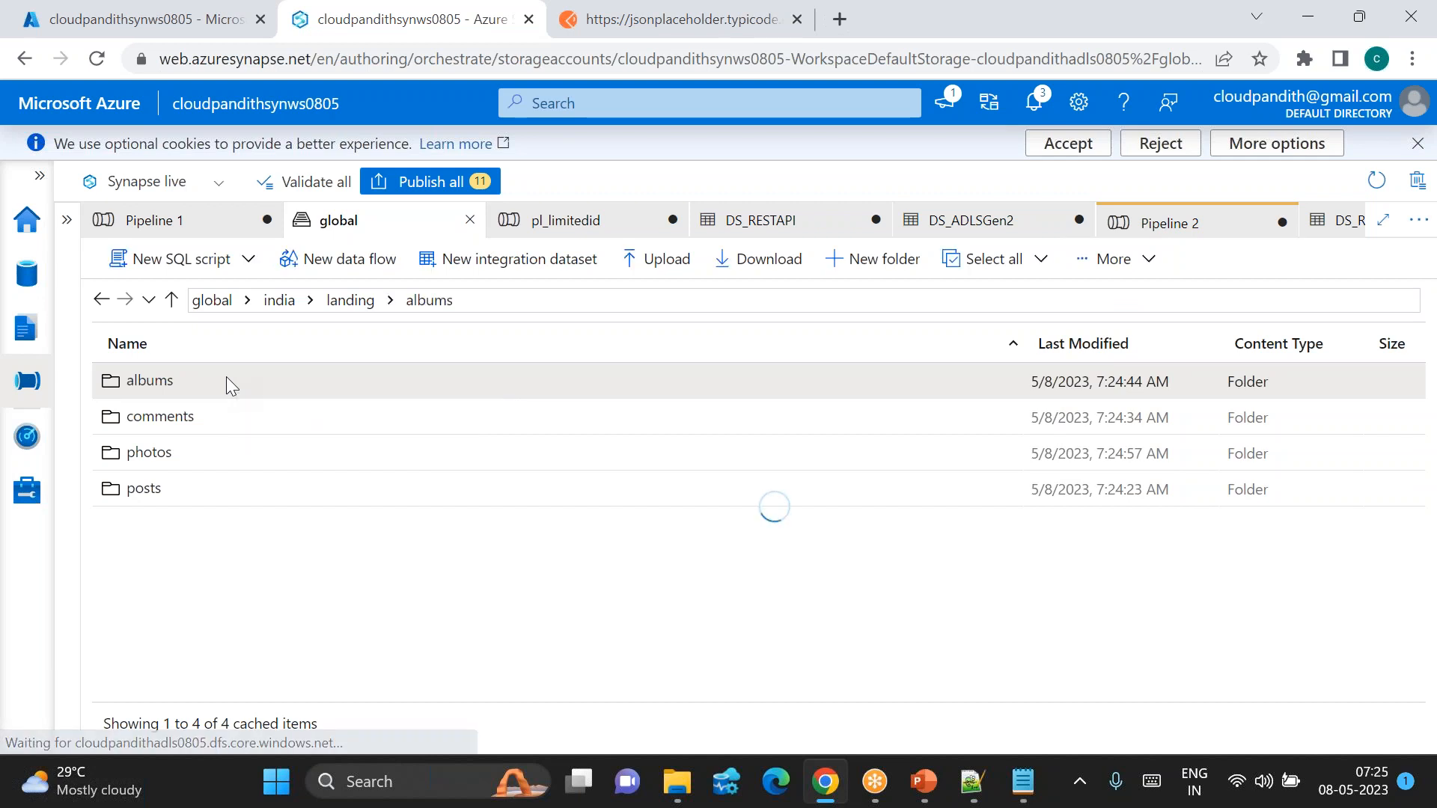
click(346, 301)
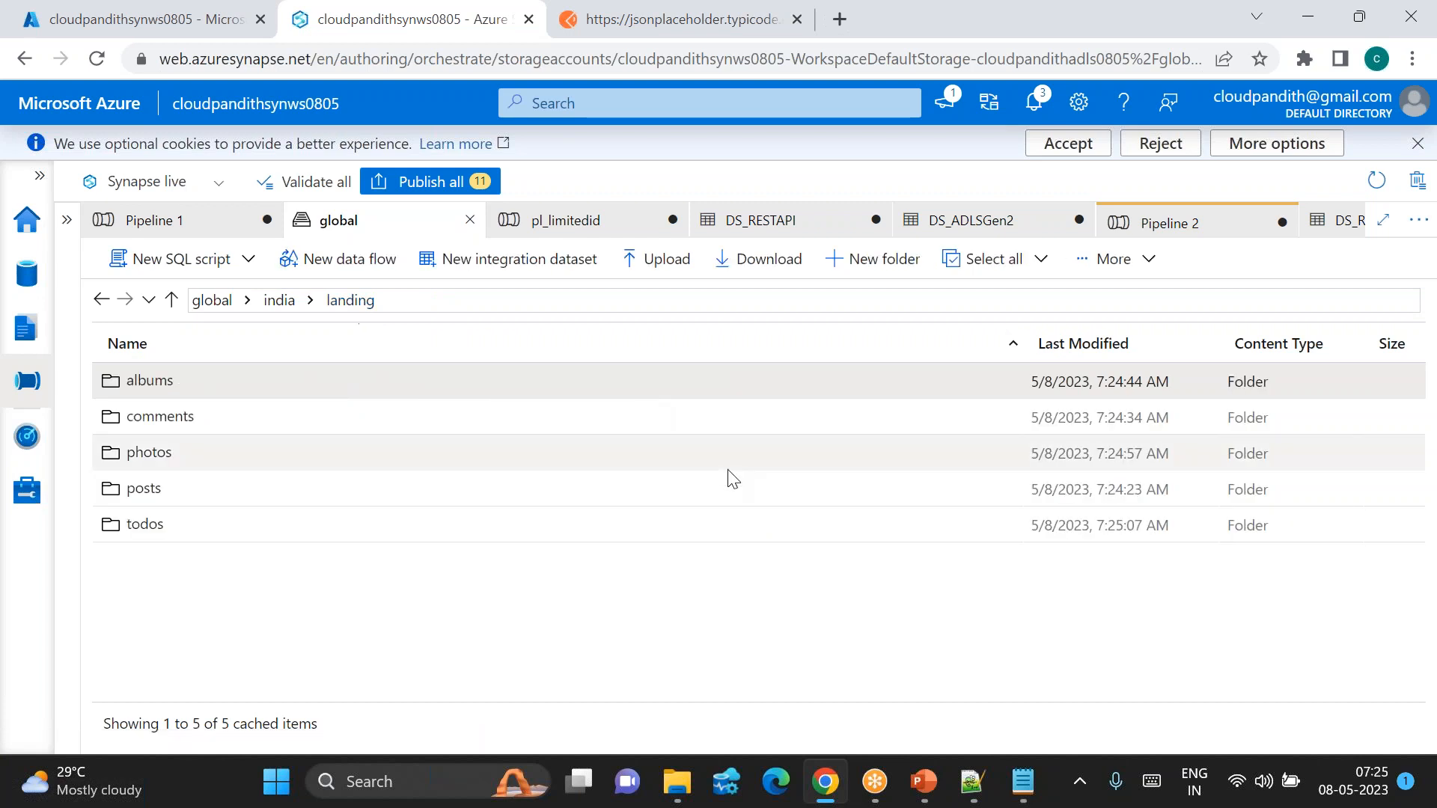
click(1097, 262)
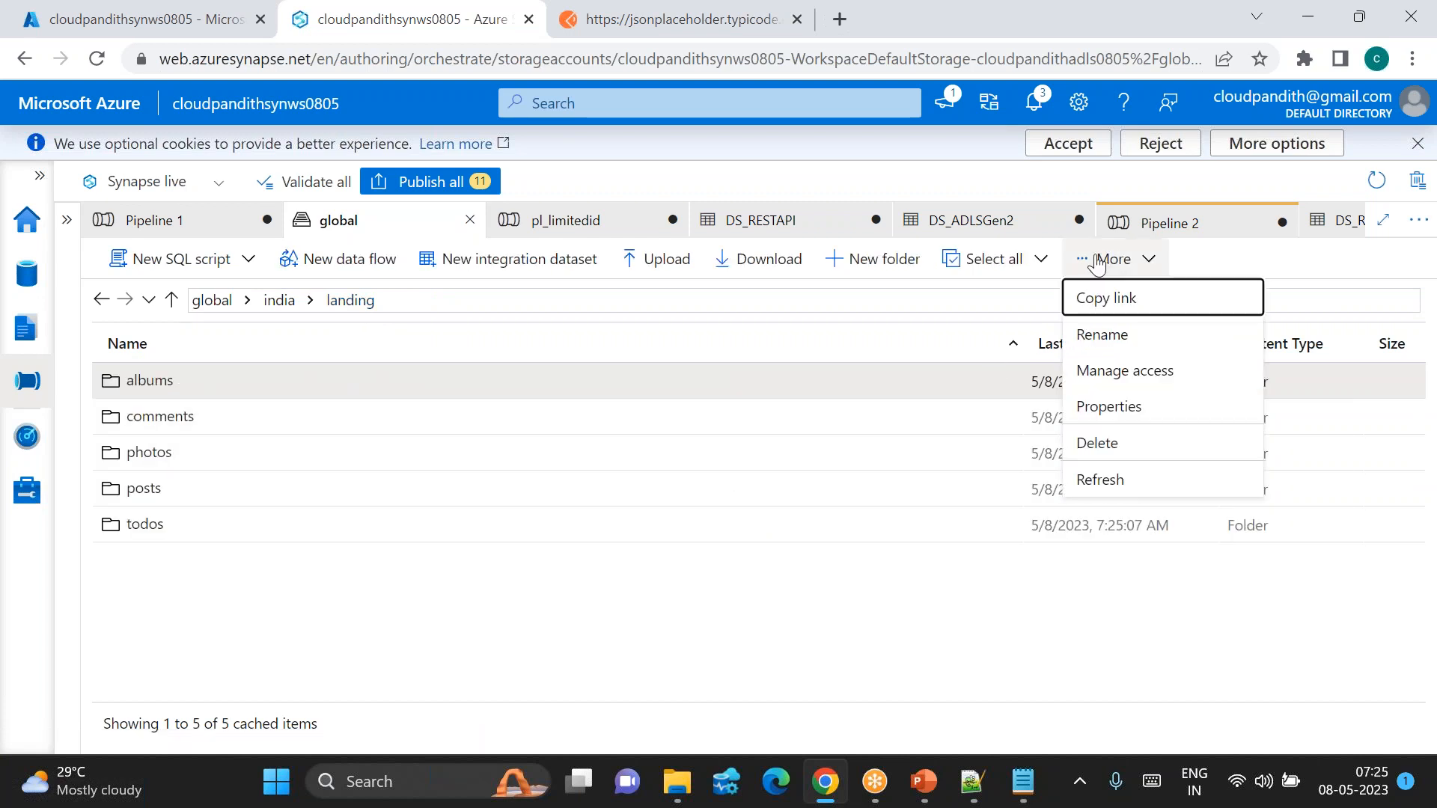
click(1099, 478)
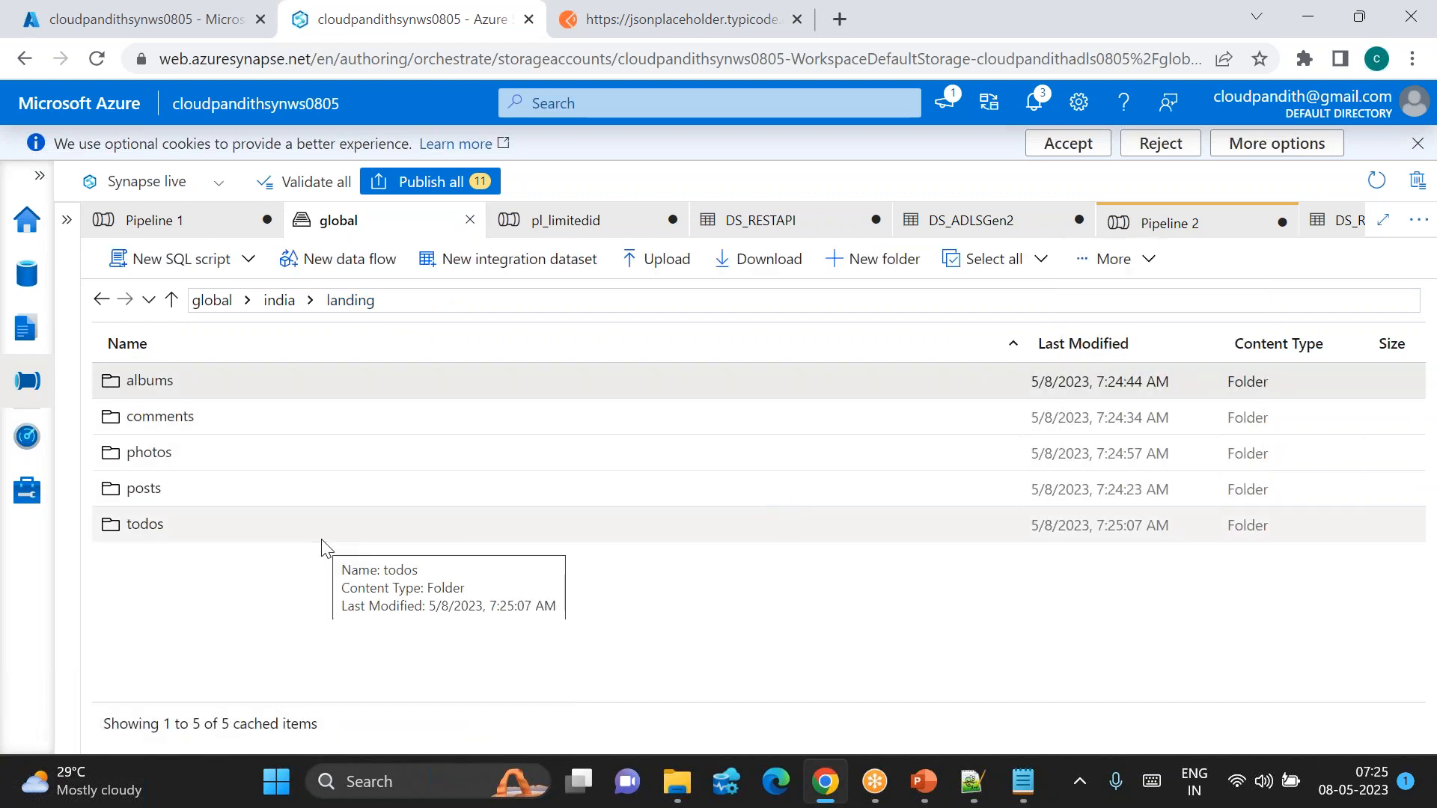
click(1086, 259)
click(1103, 482)
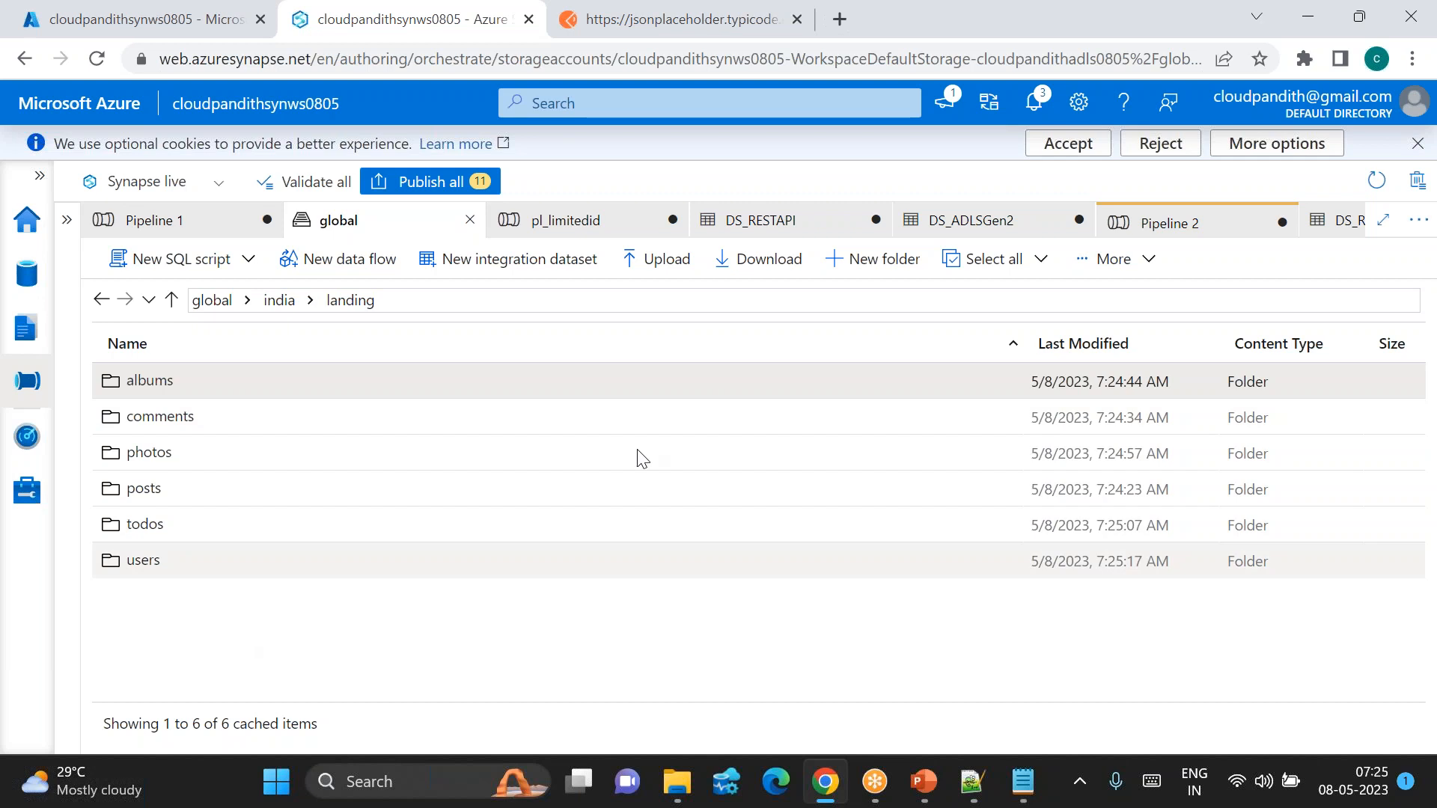
Step: Refresh Pipeline 2's activity runs to confirm completion, then return to global storage
click(1195, 223)
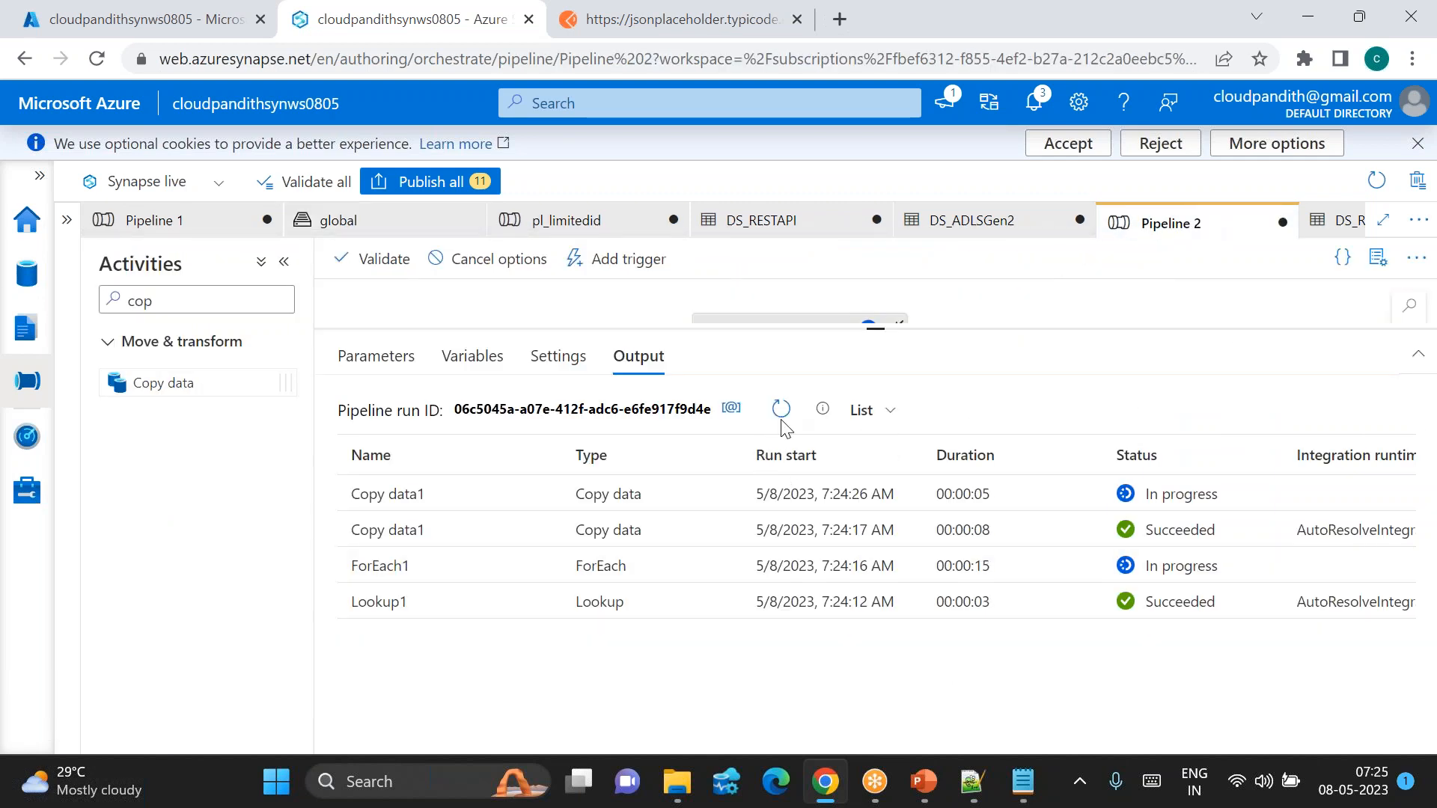
click(781, 411)
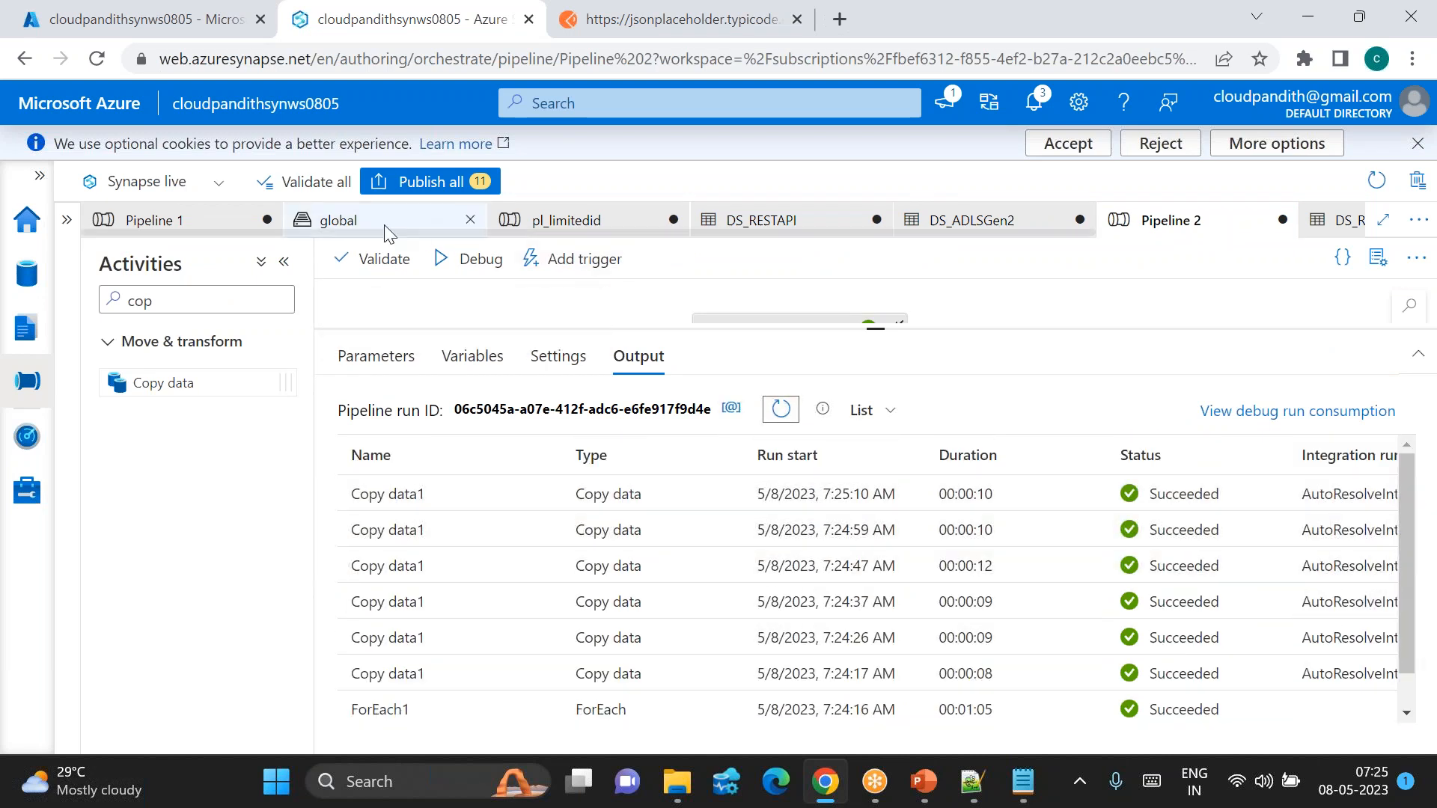
click(337, 220)
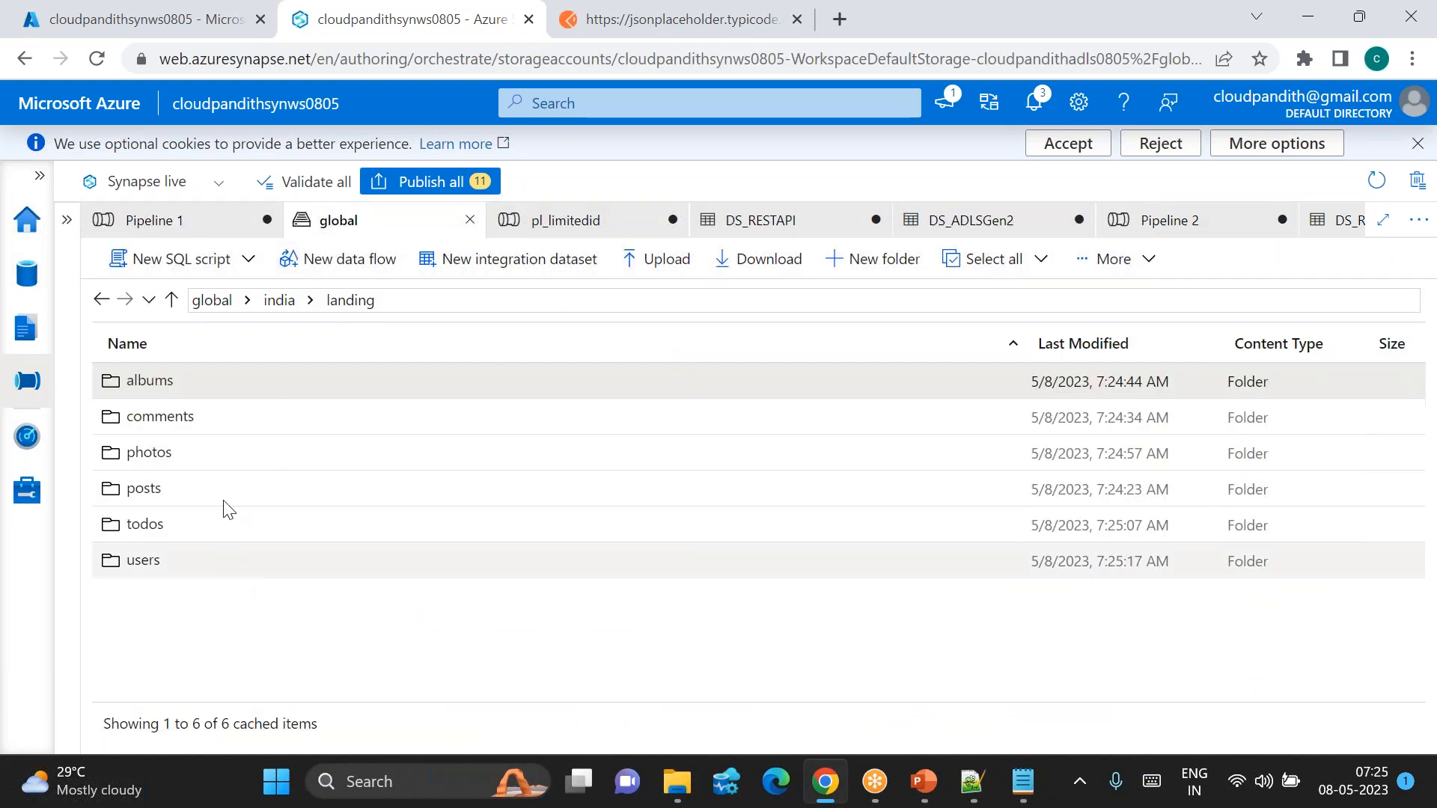
Step: Download the todos folder's data text file and open it in Notepad
double_click(178, 524)
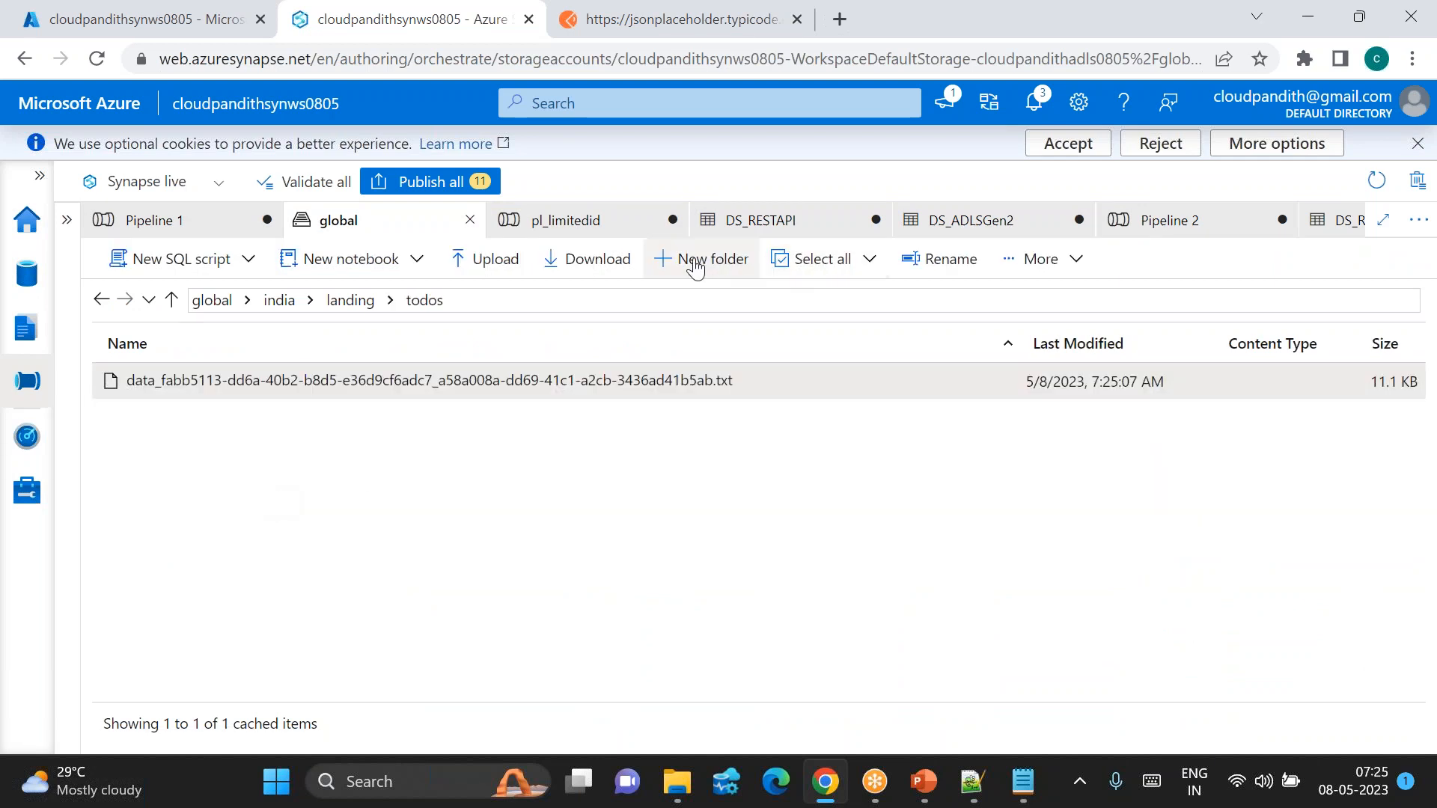
click(1034, 262)
click(593, 274)
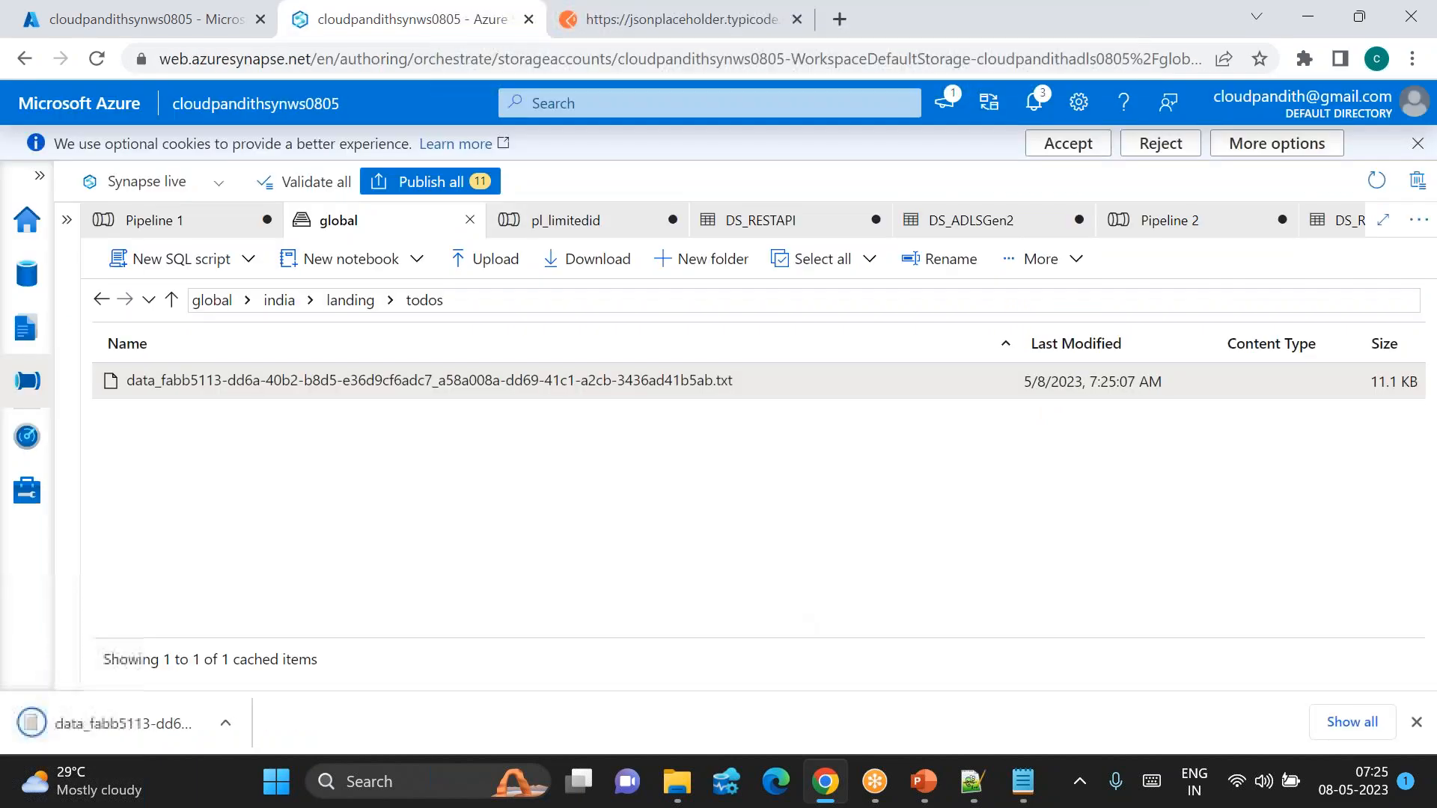
click(241, 726)
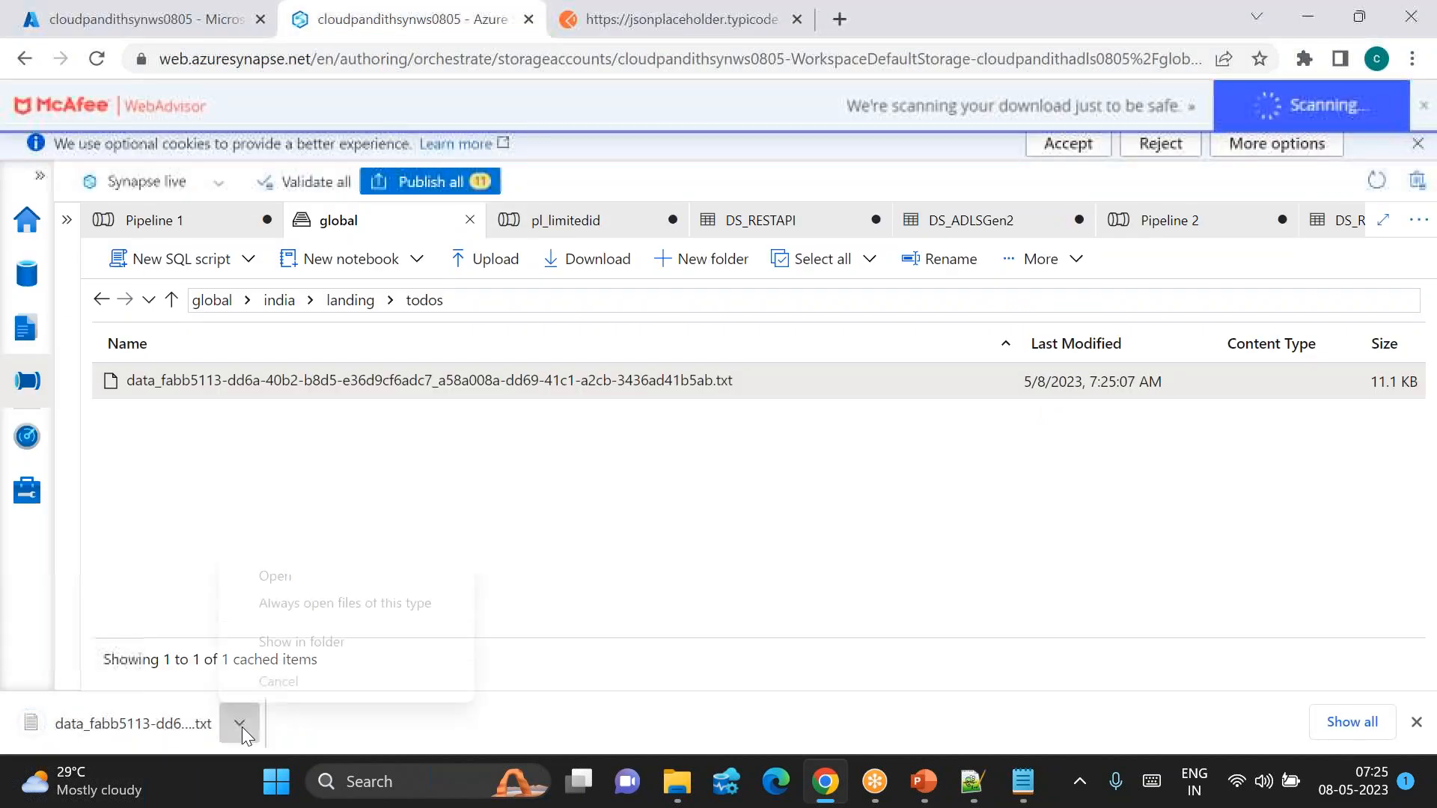
click(289, 572)
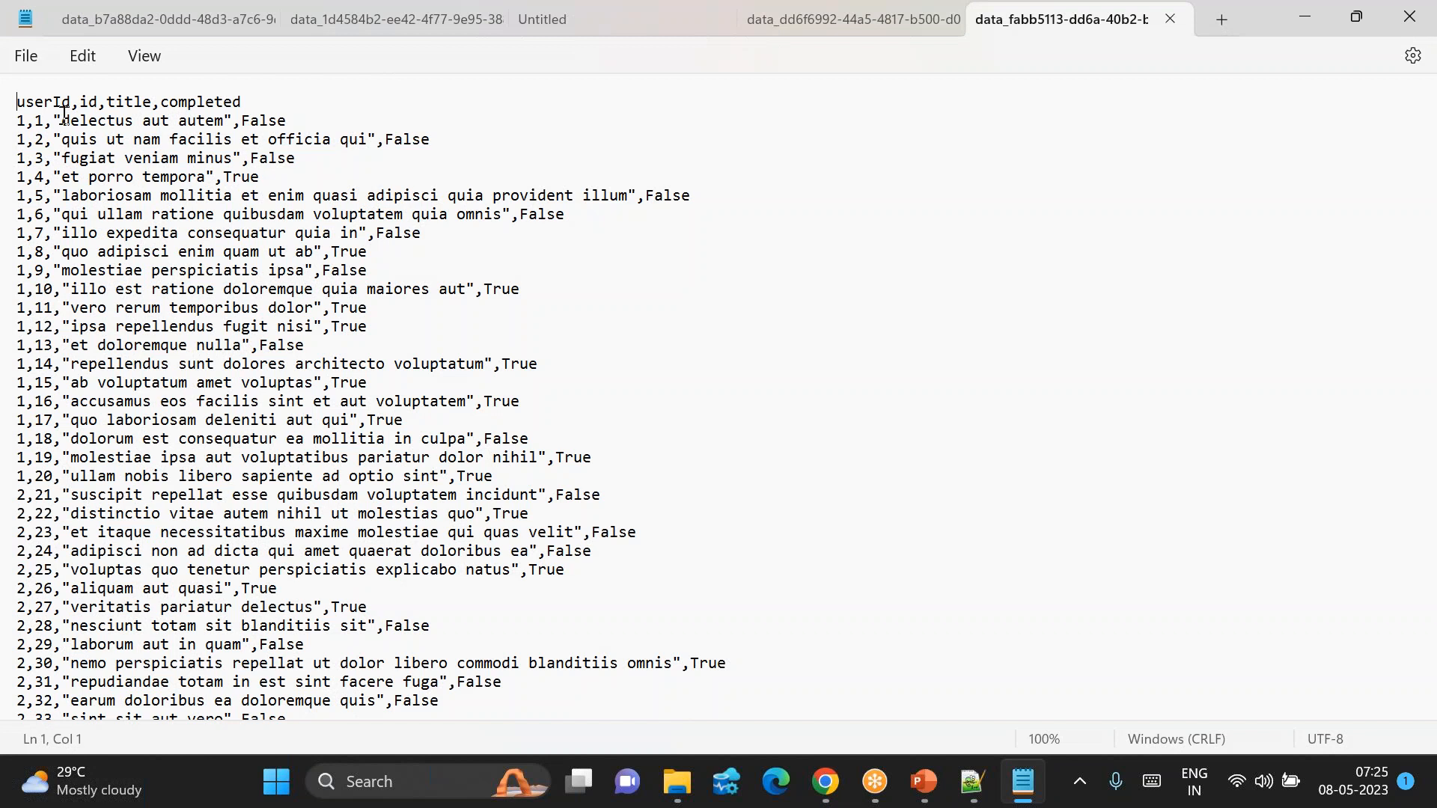
Step: Inspect the userId,id,title,completed header and todo rows, then return to Synapse
drag(22, 103, 256, 97)
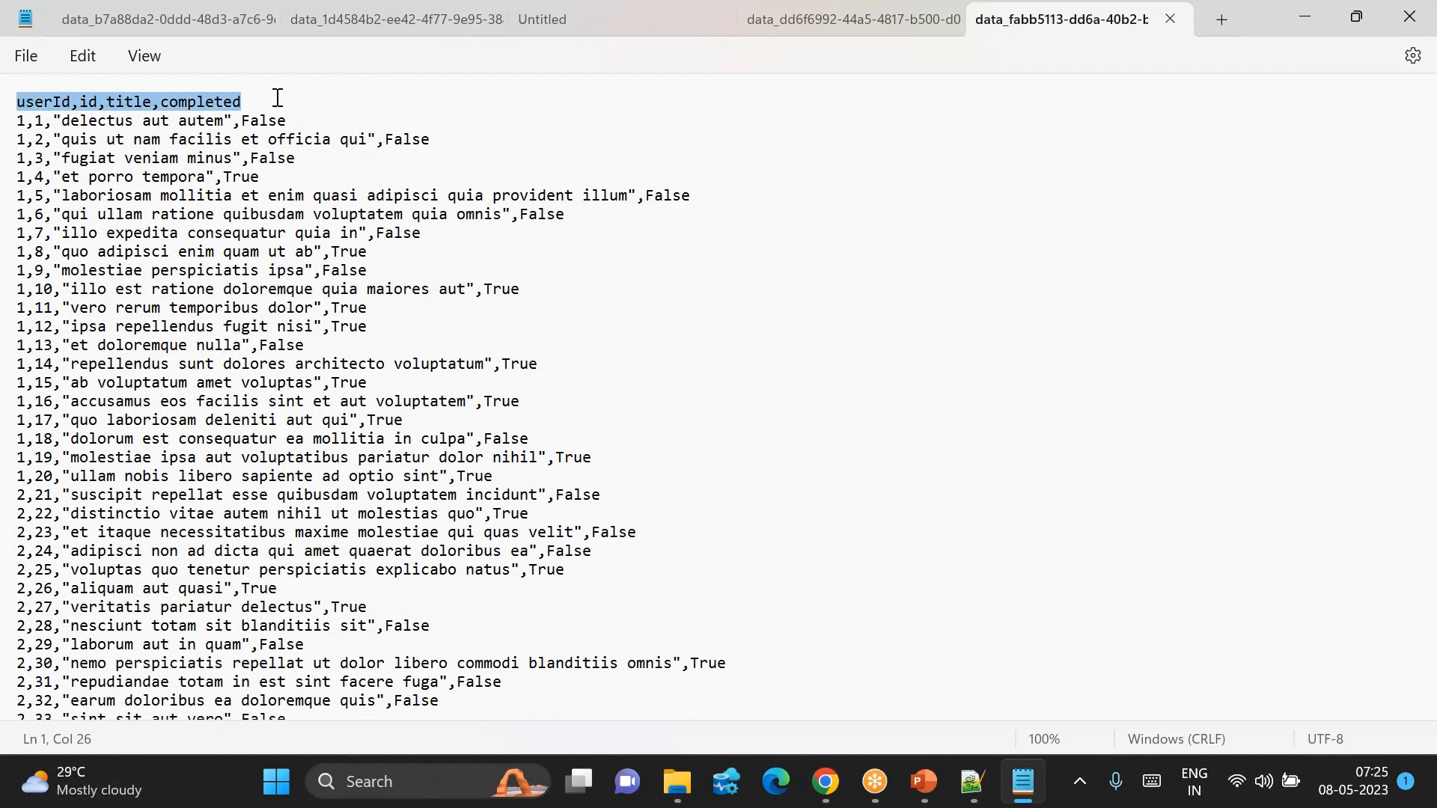
click(276, 97)
drag(18, 120, 241, 607)
click(241, 607)
drag(19, 122, 182, 402)
click(183, 401)
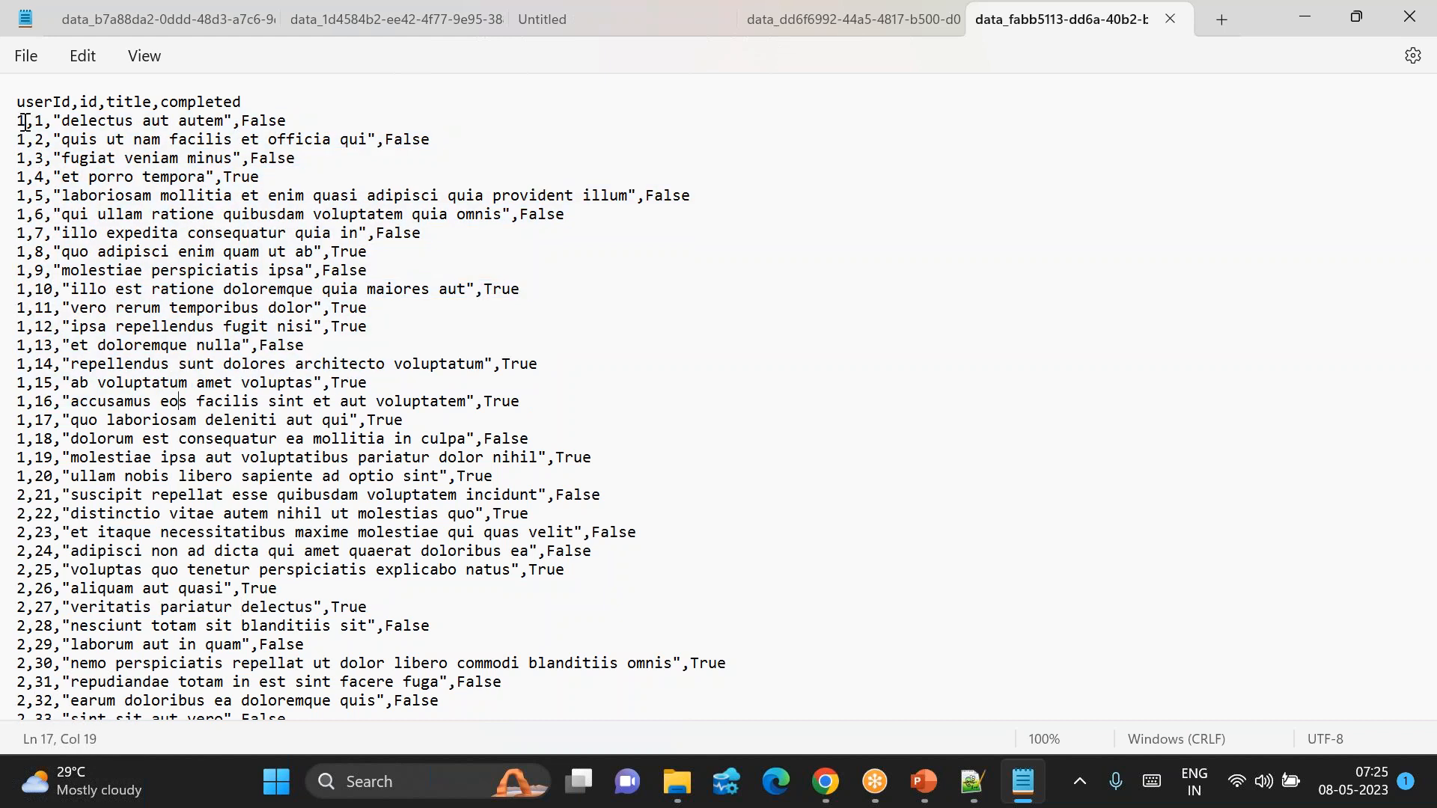
drag(21, 112, 425, 698)
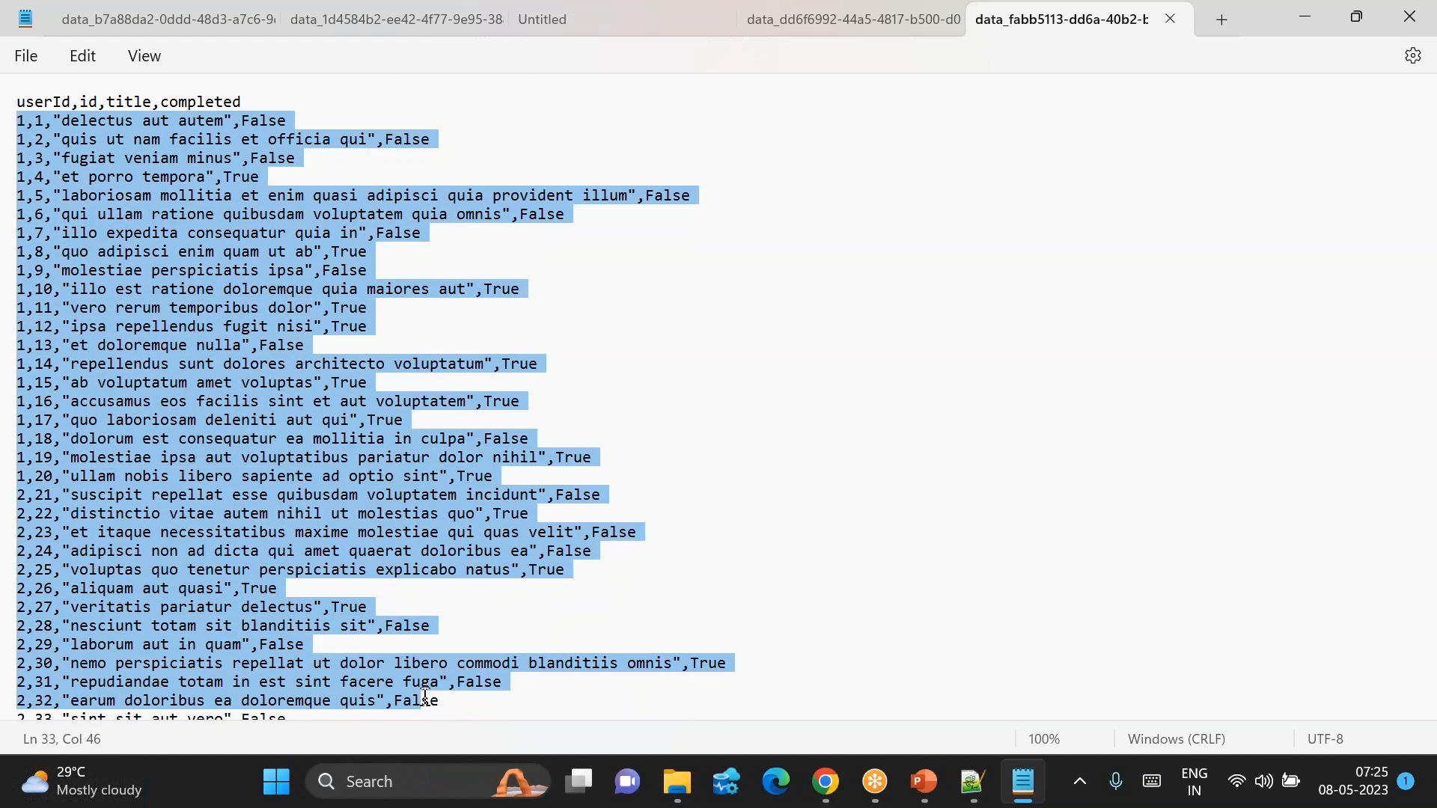
click(362, 666)
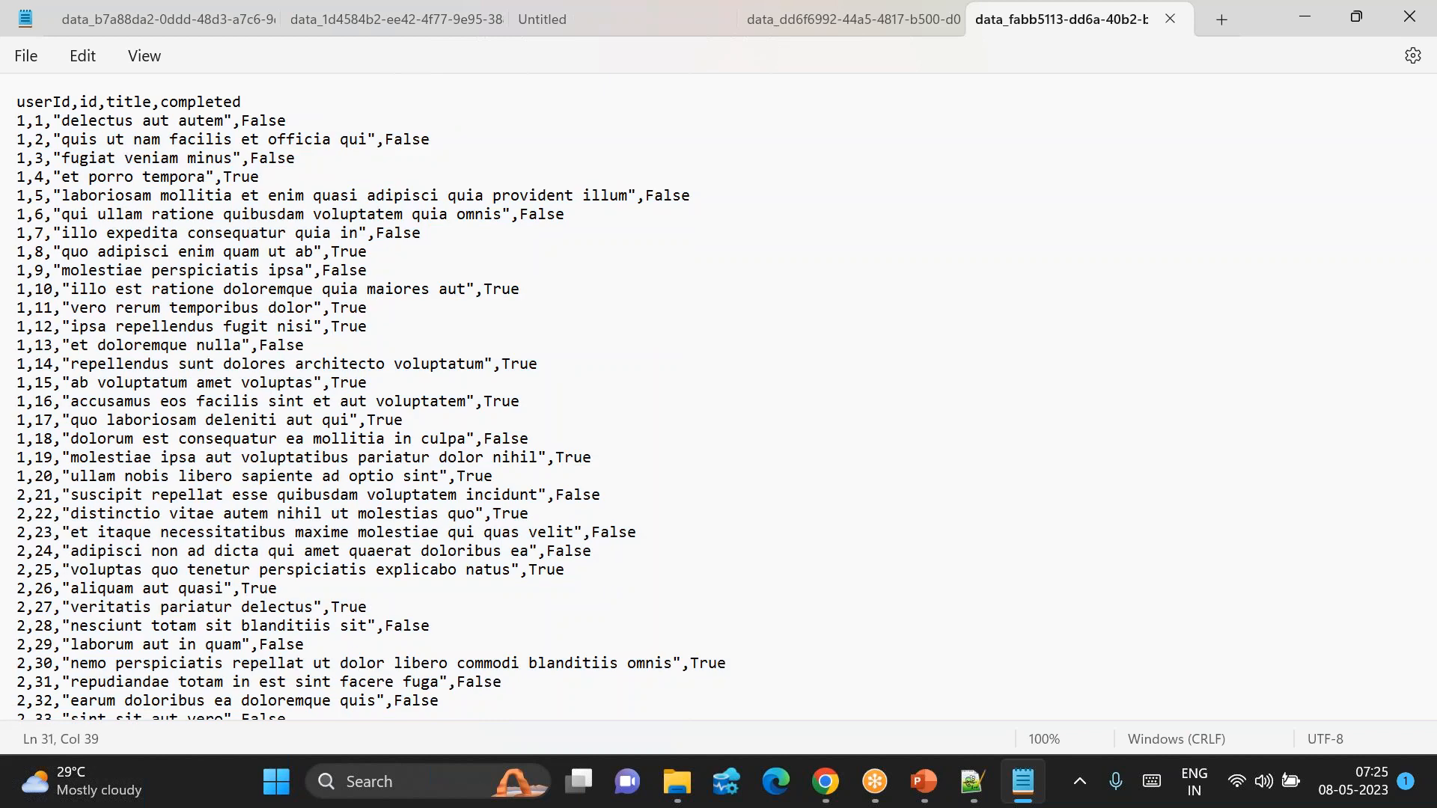
click(825, 781)
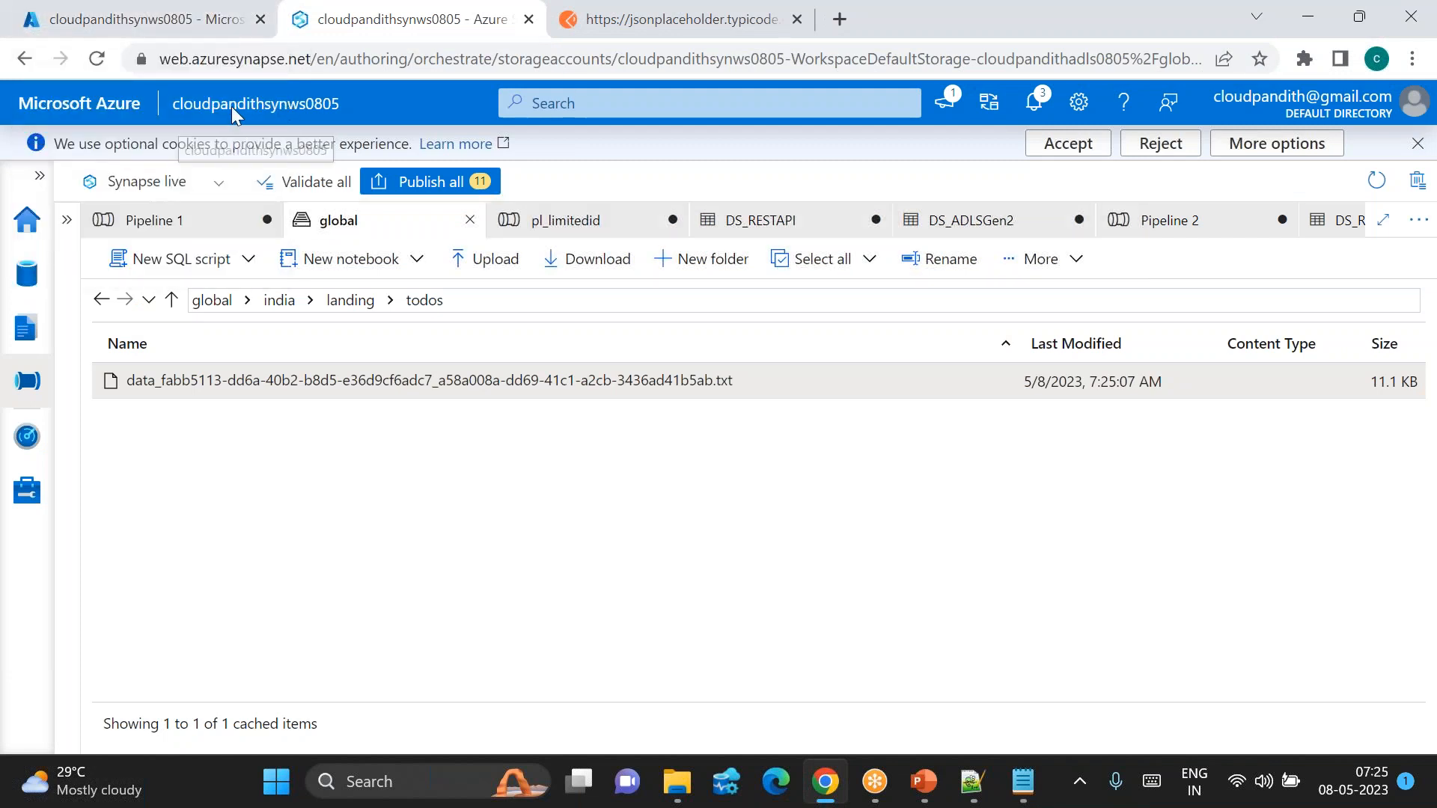
Step: Load the JSONPlaceholder /todos endpoint and inspect its first todo object
key(ctrl+shift+t)
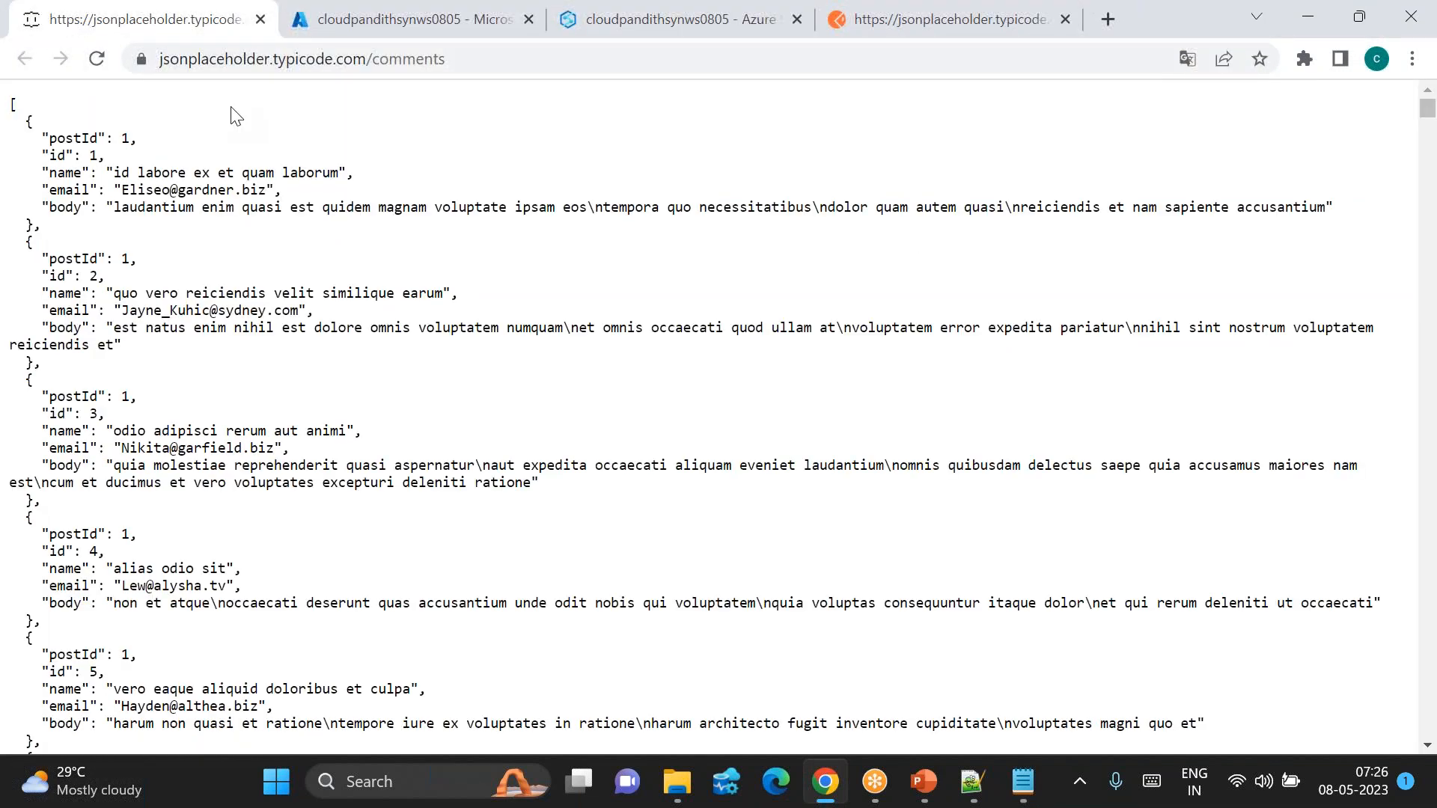
double_click(550, 66)
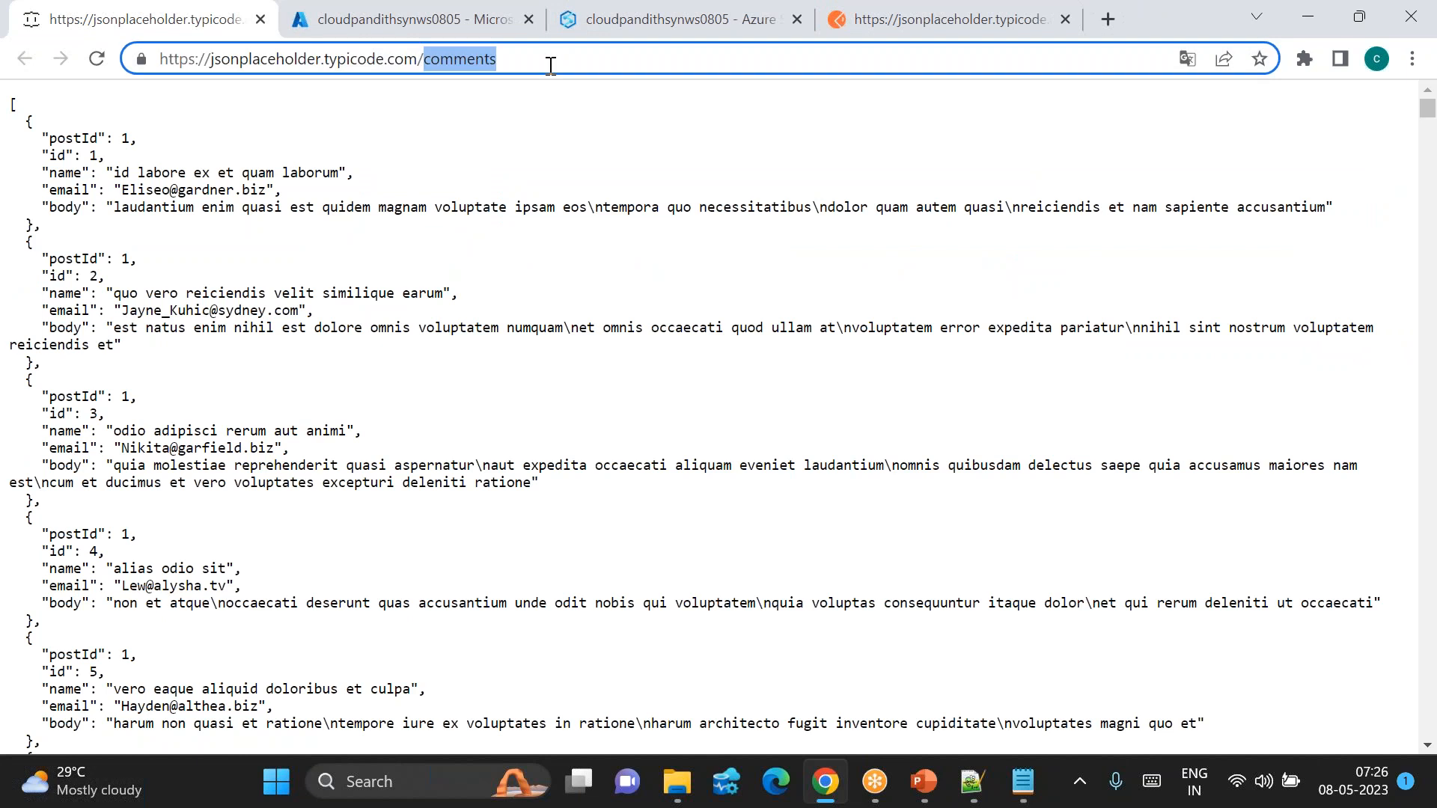
text(todos)
key(Return)
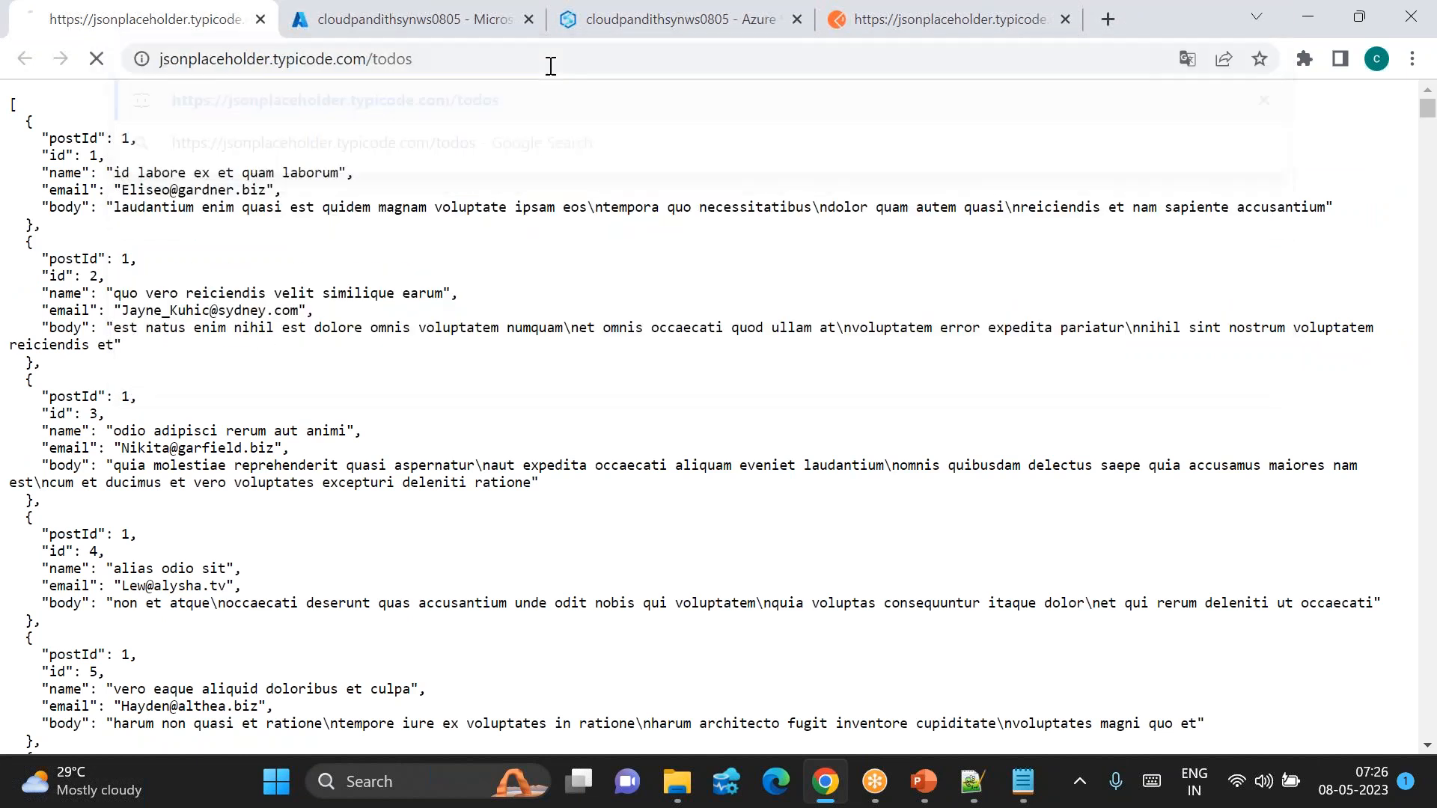
drag(43, 135, 101, 233)
click(38, 242)
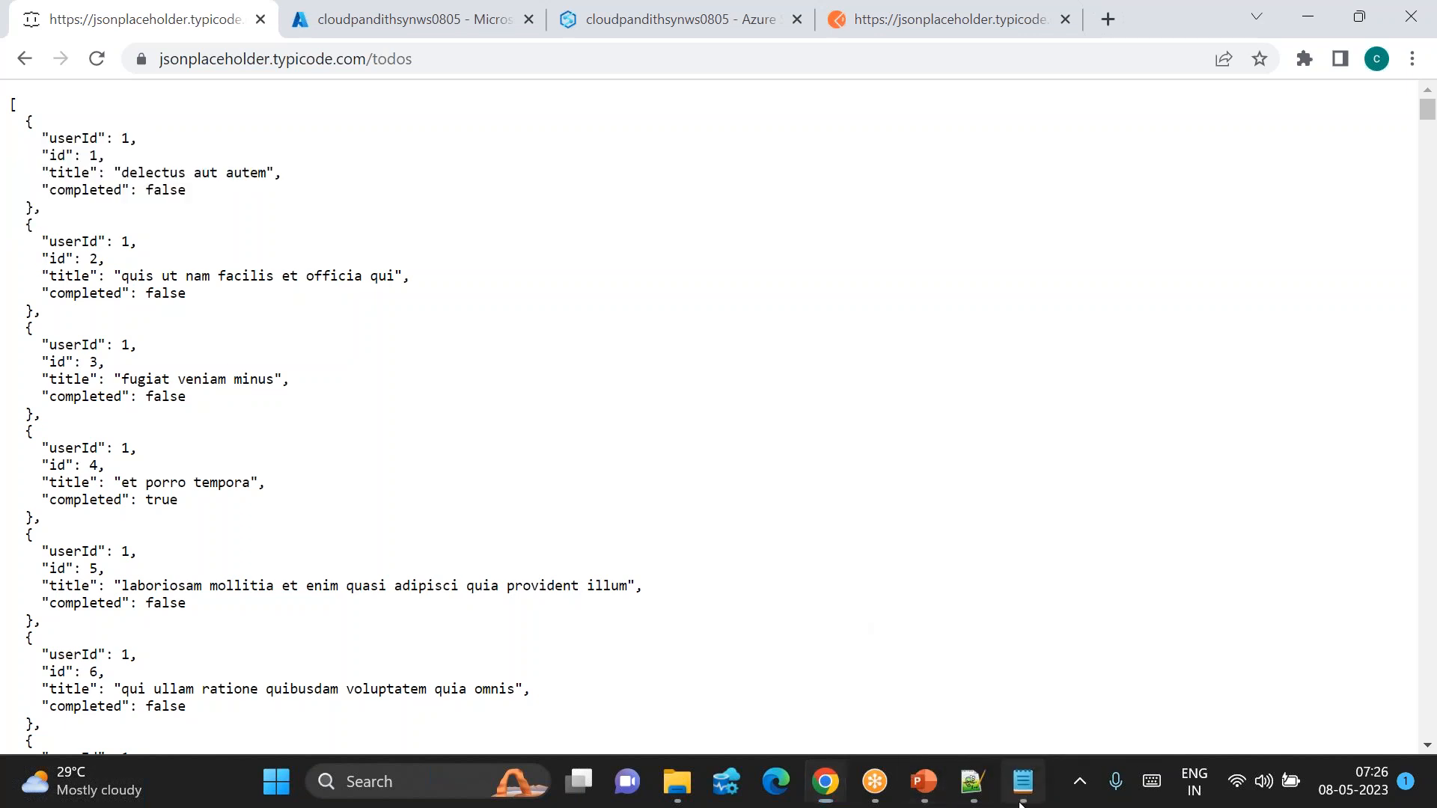
Step: Compare the JSON against the CSV header and rows, then return to Synapse
click(1021, 803)
drag(80, 101, 270, 339)
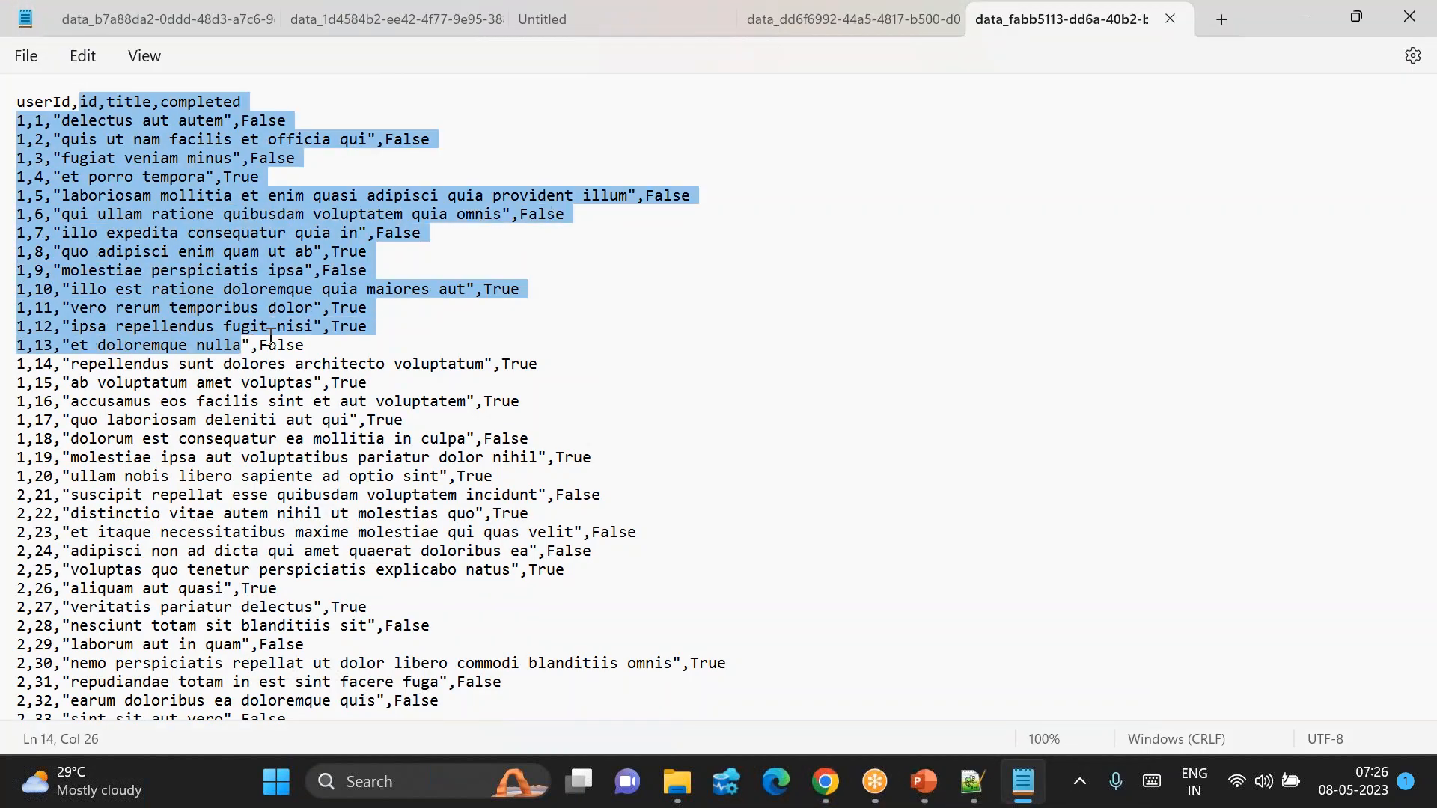
click(728, 375)
click(835, 797)
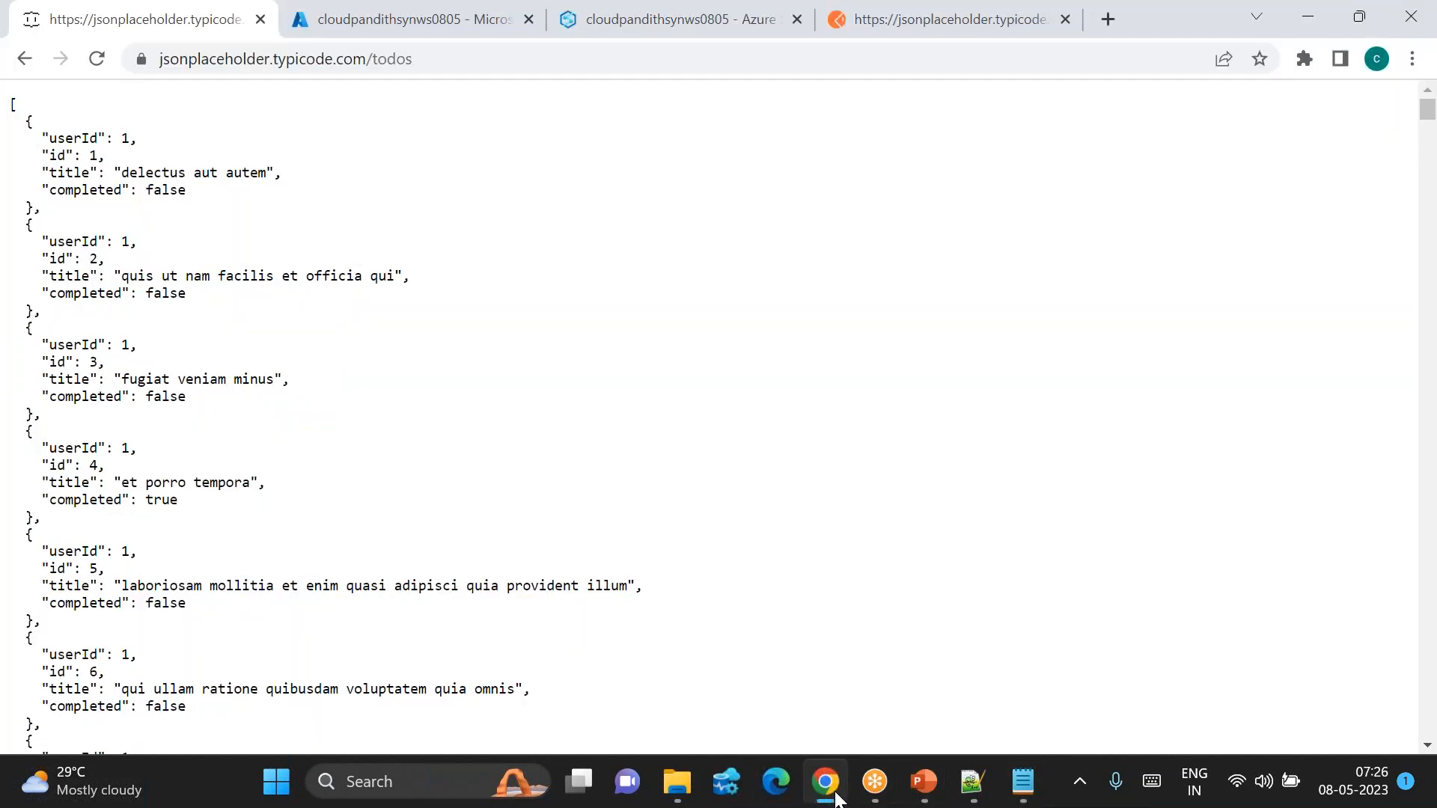
click(607, 36)
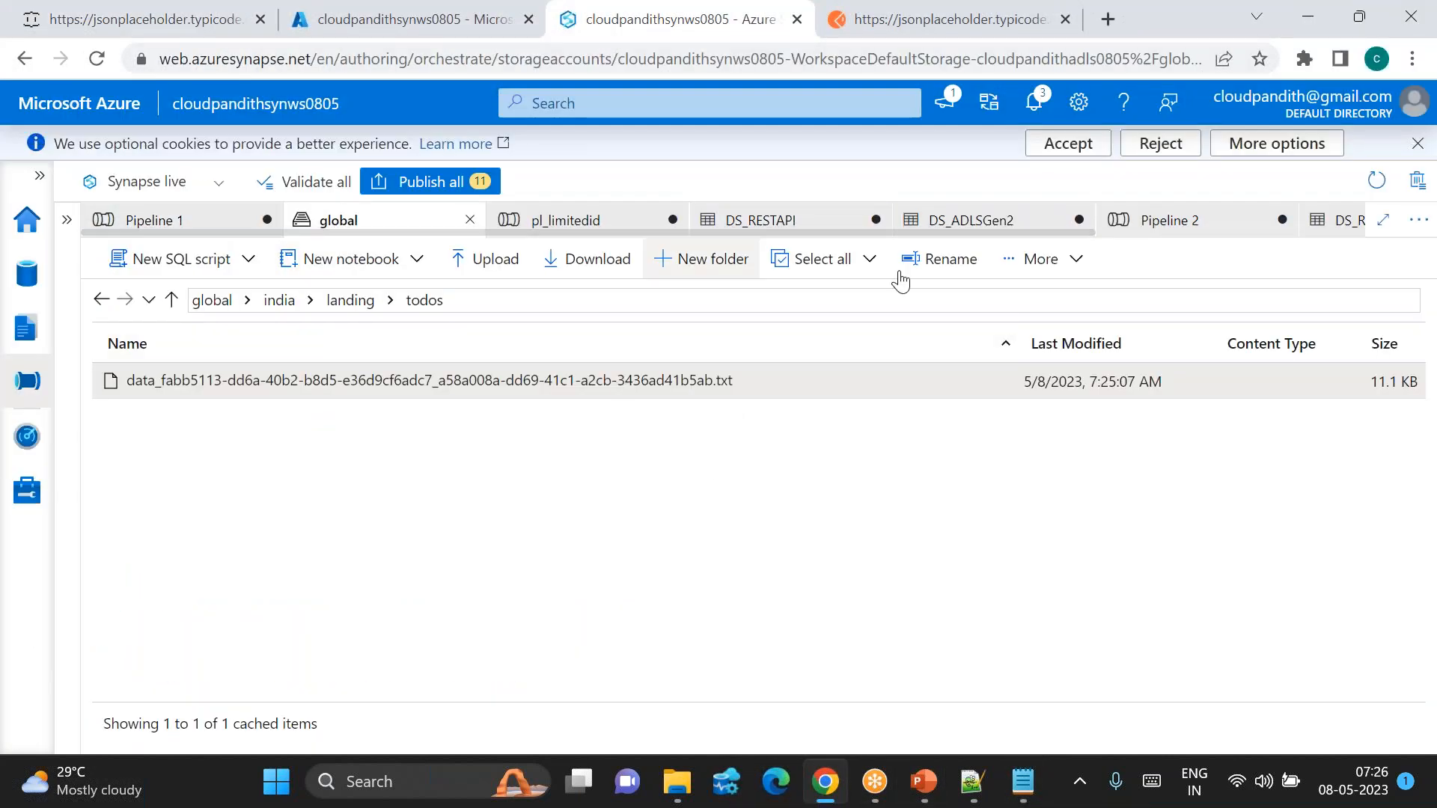
Step: Reopen Pipeline 2 and refresh its debug output until all Copy data1 runs show Succeeded
scroll(1170, 223, right, 5)
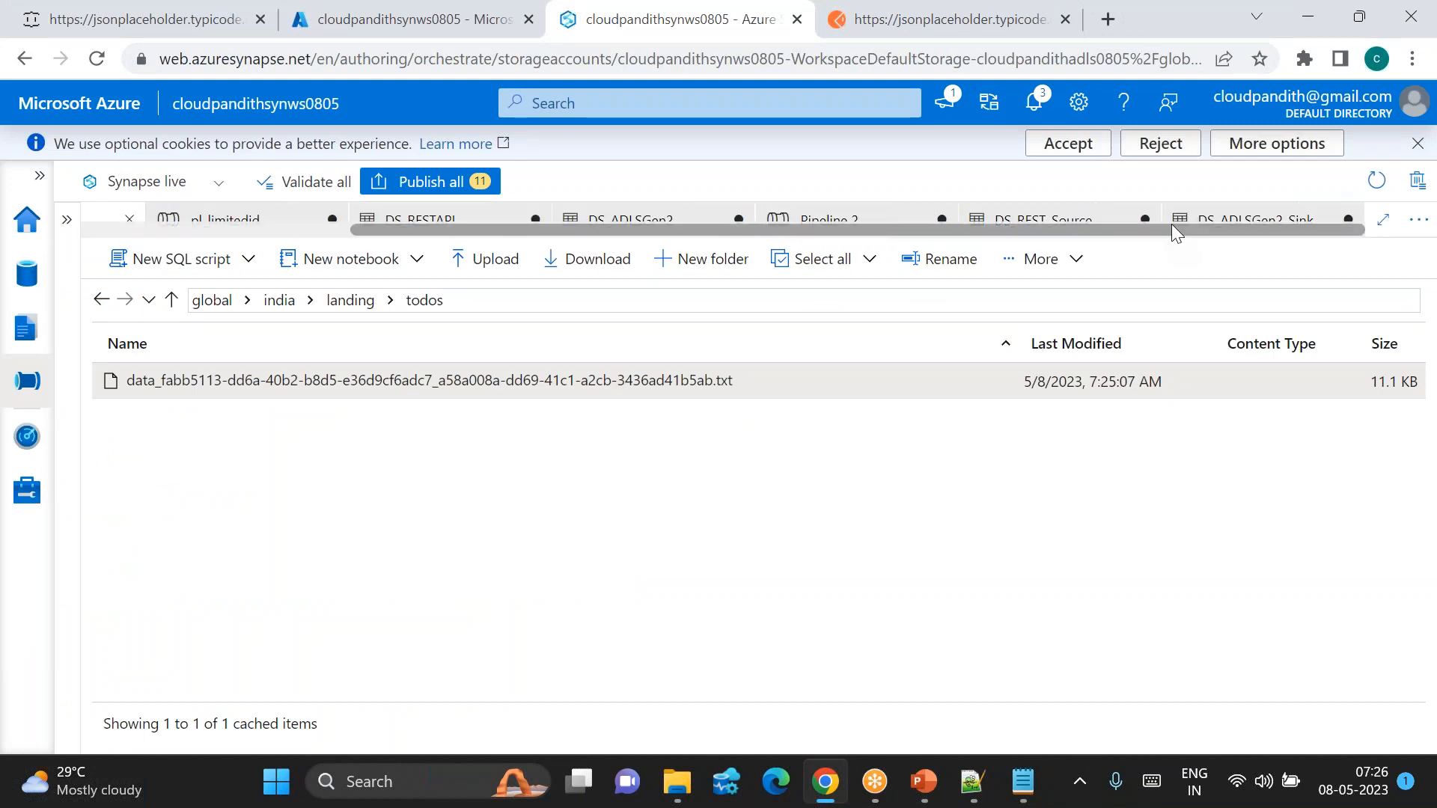
click(814, 223)
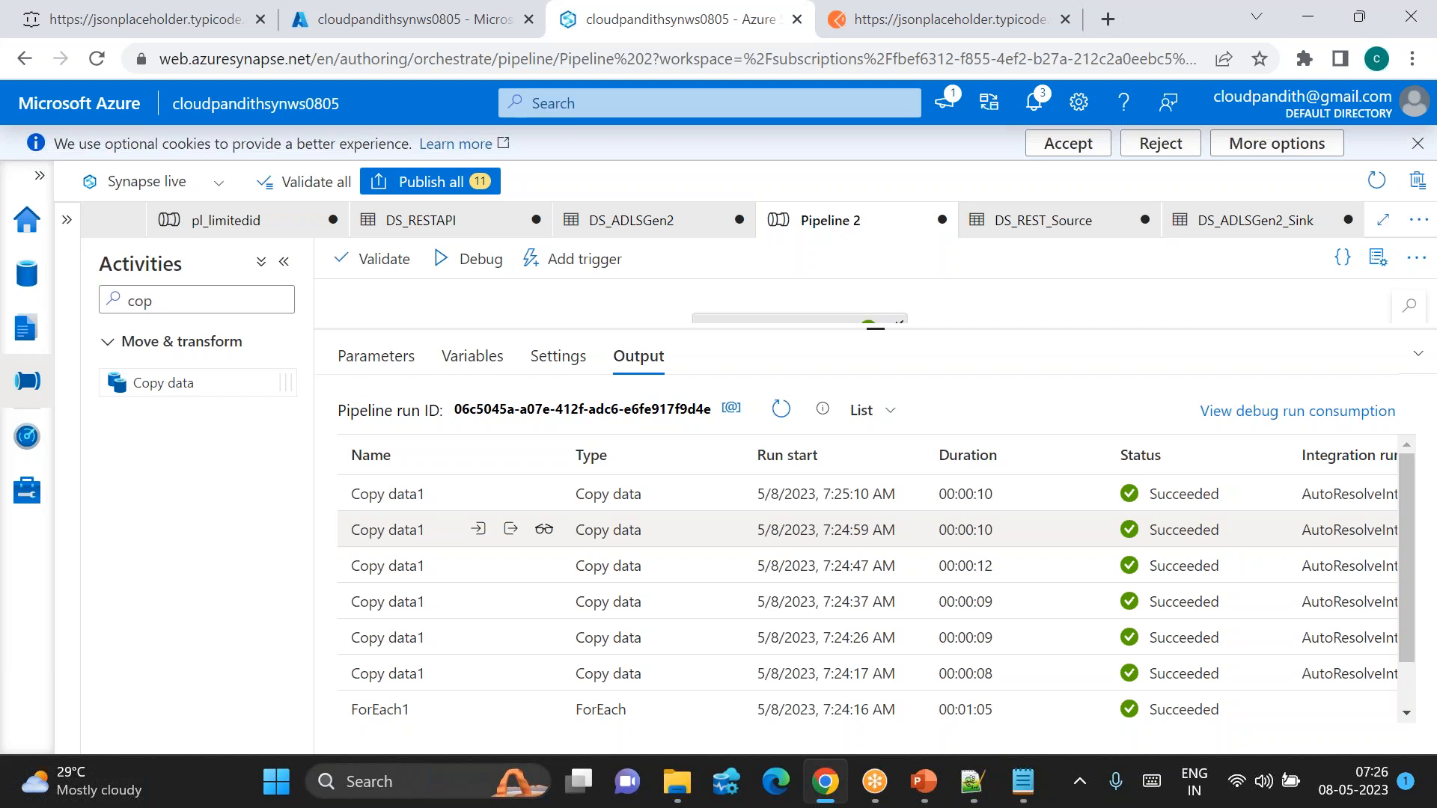
click(778, 417)
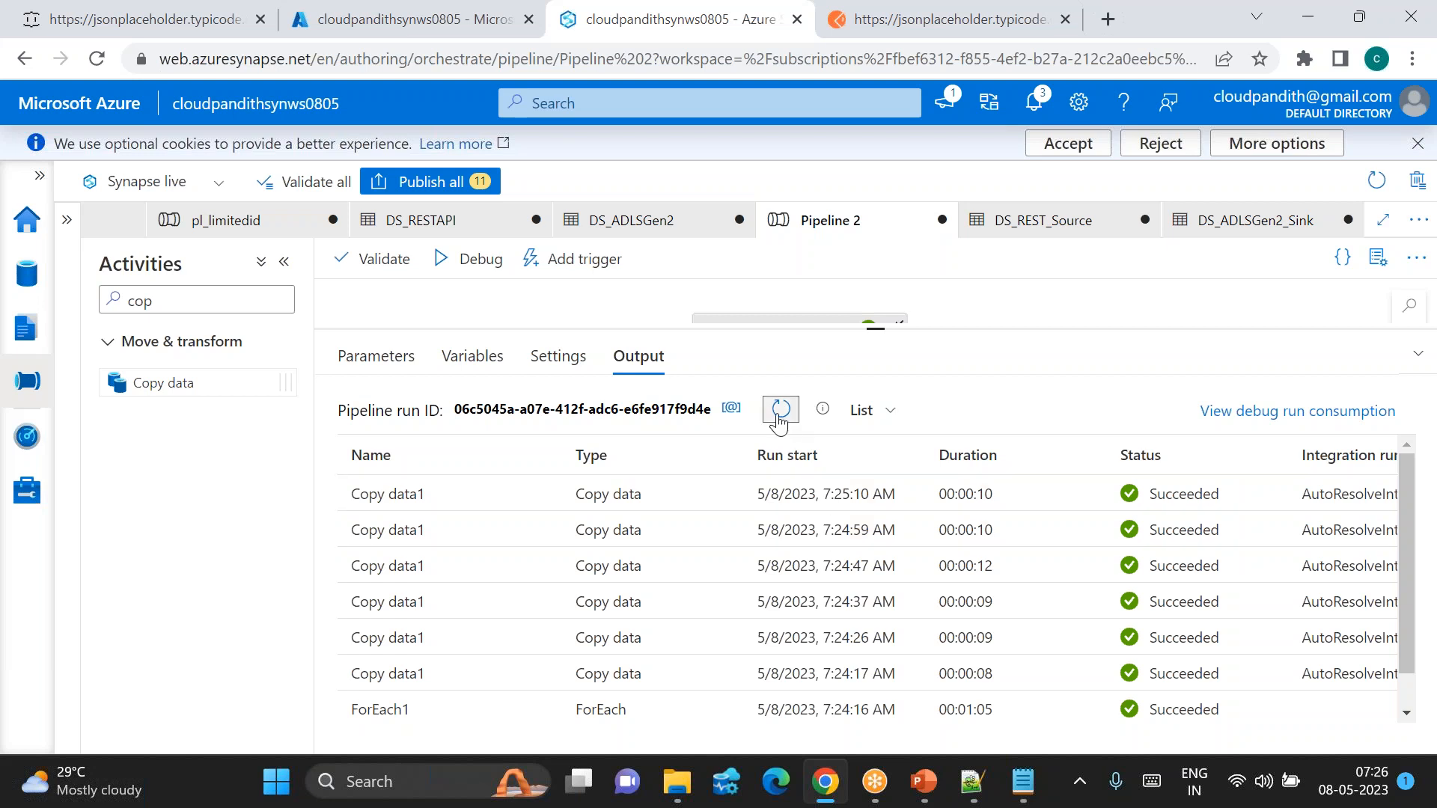
click(778, 416)
click(778, 417)
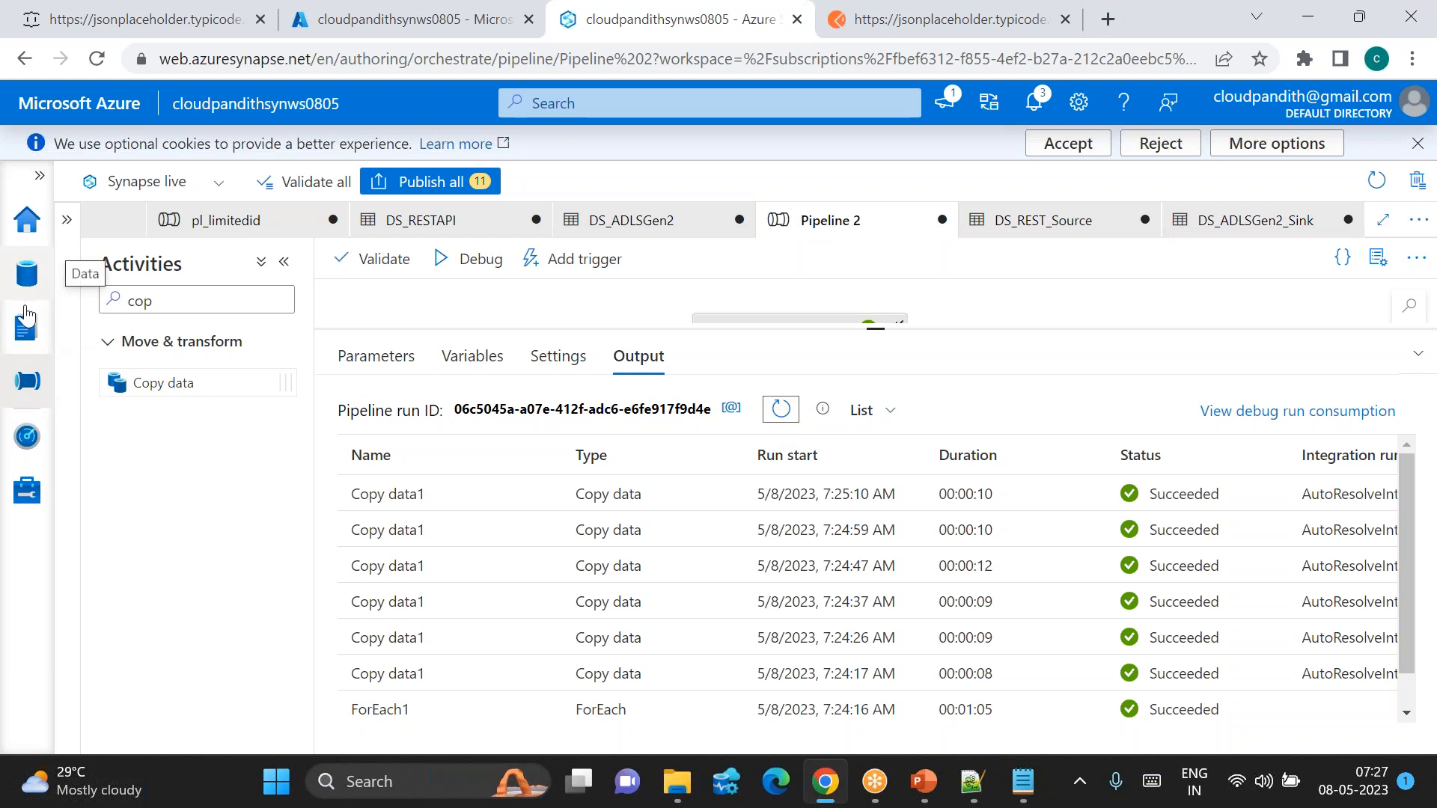
Step: Show the Develop hub and enlarge the canvas to reveal Lookup1 and ForEach1
click(27, 329)
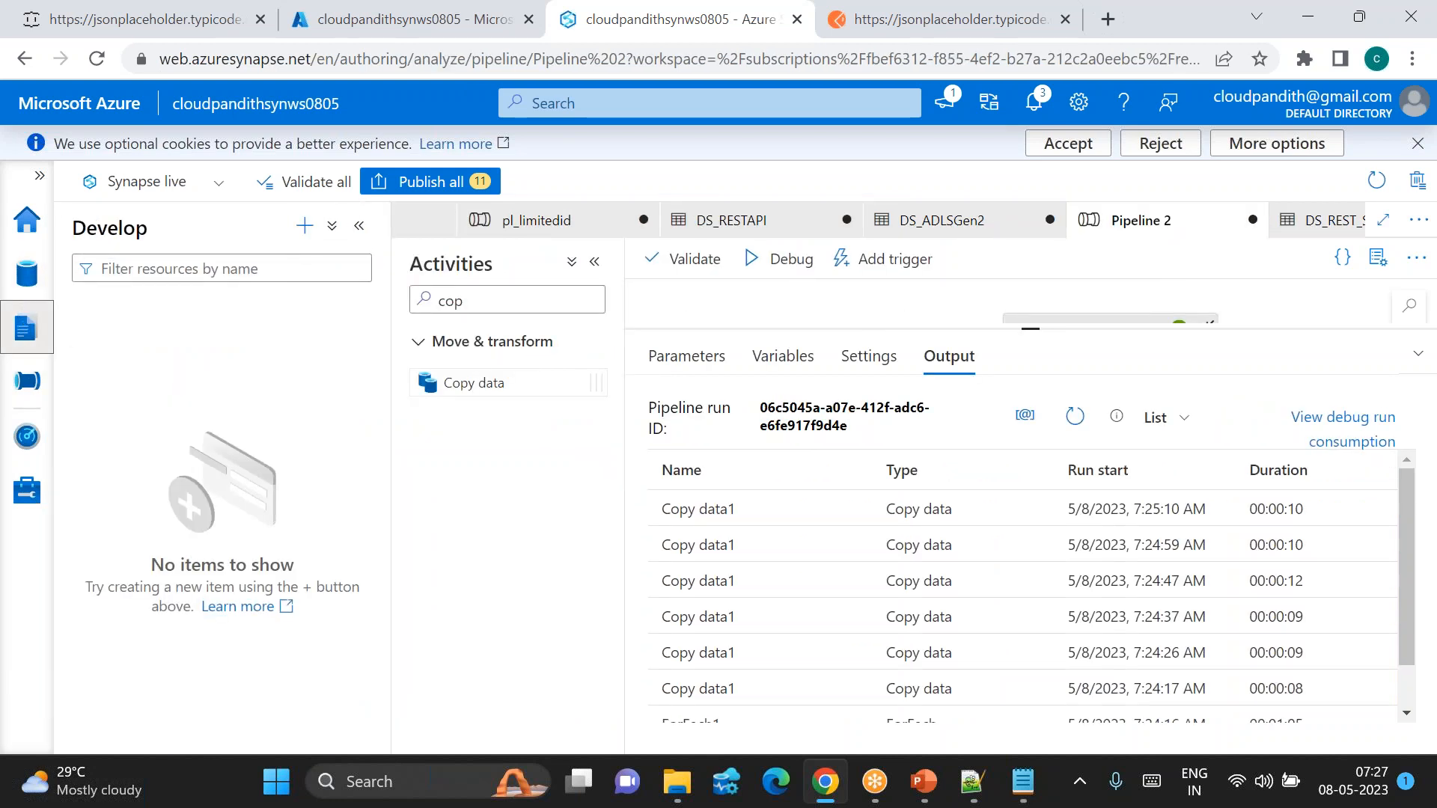
click(306, 227)
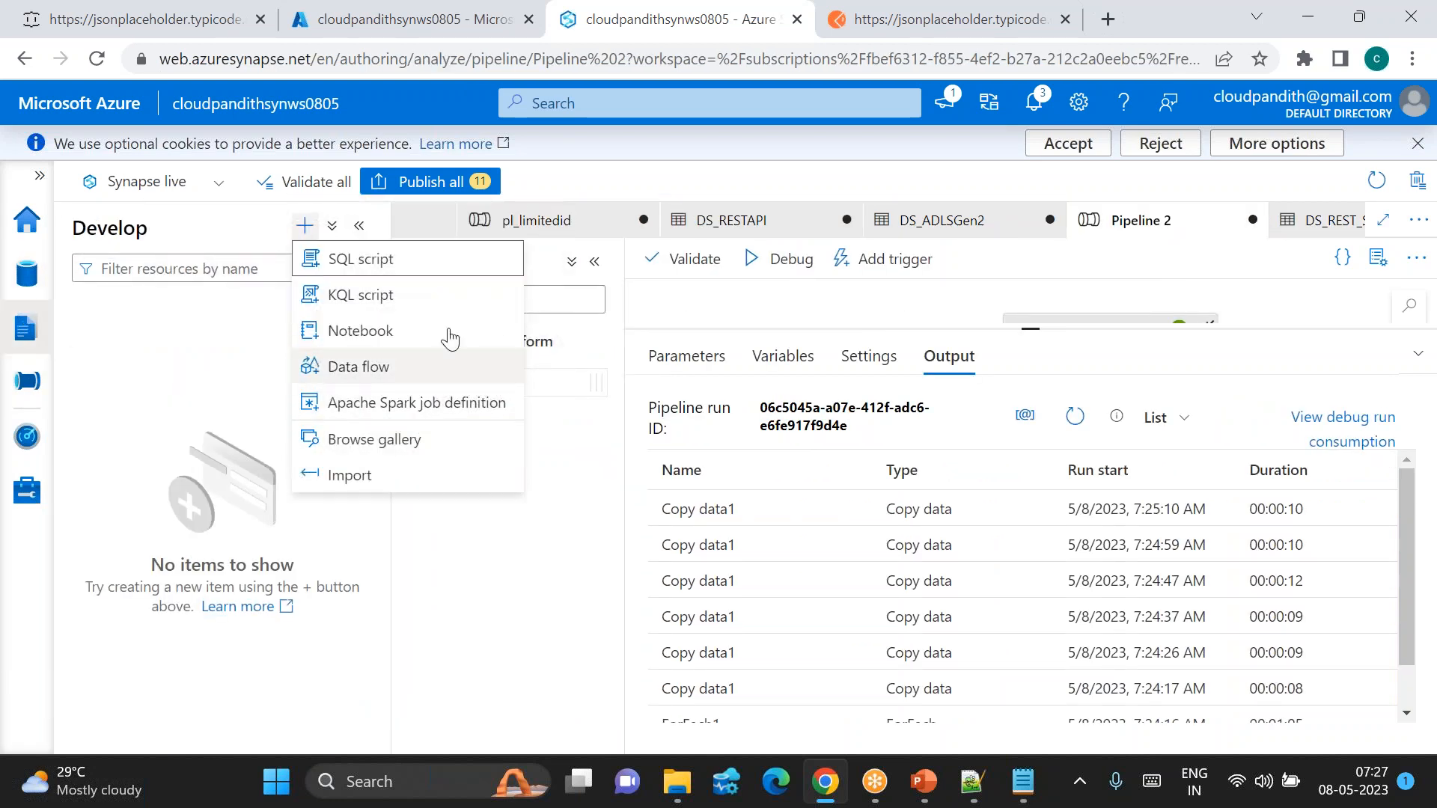
click(146, 367)
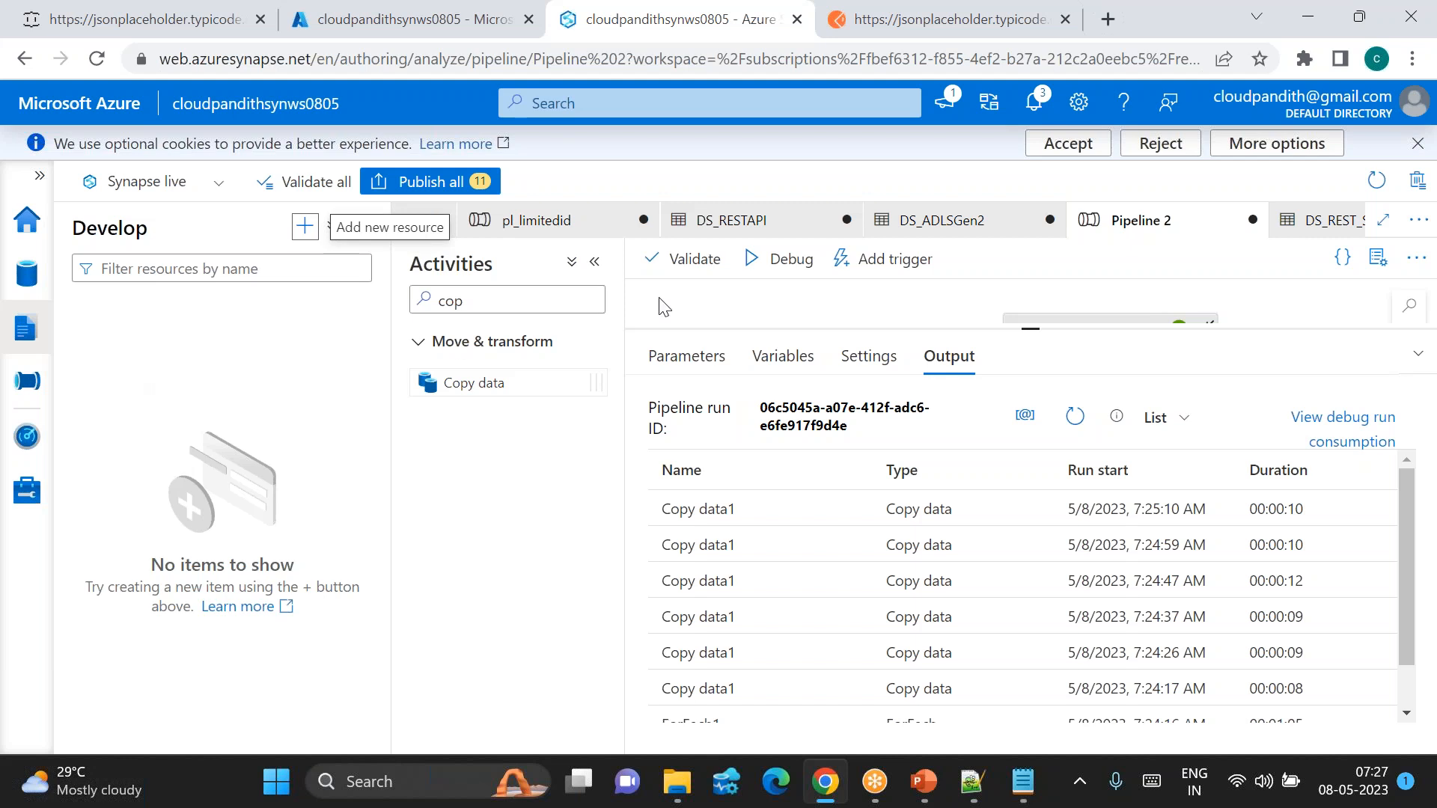
drag(1030, 330, 1029, 516)
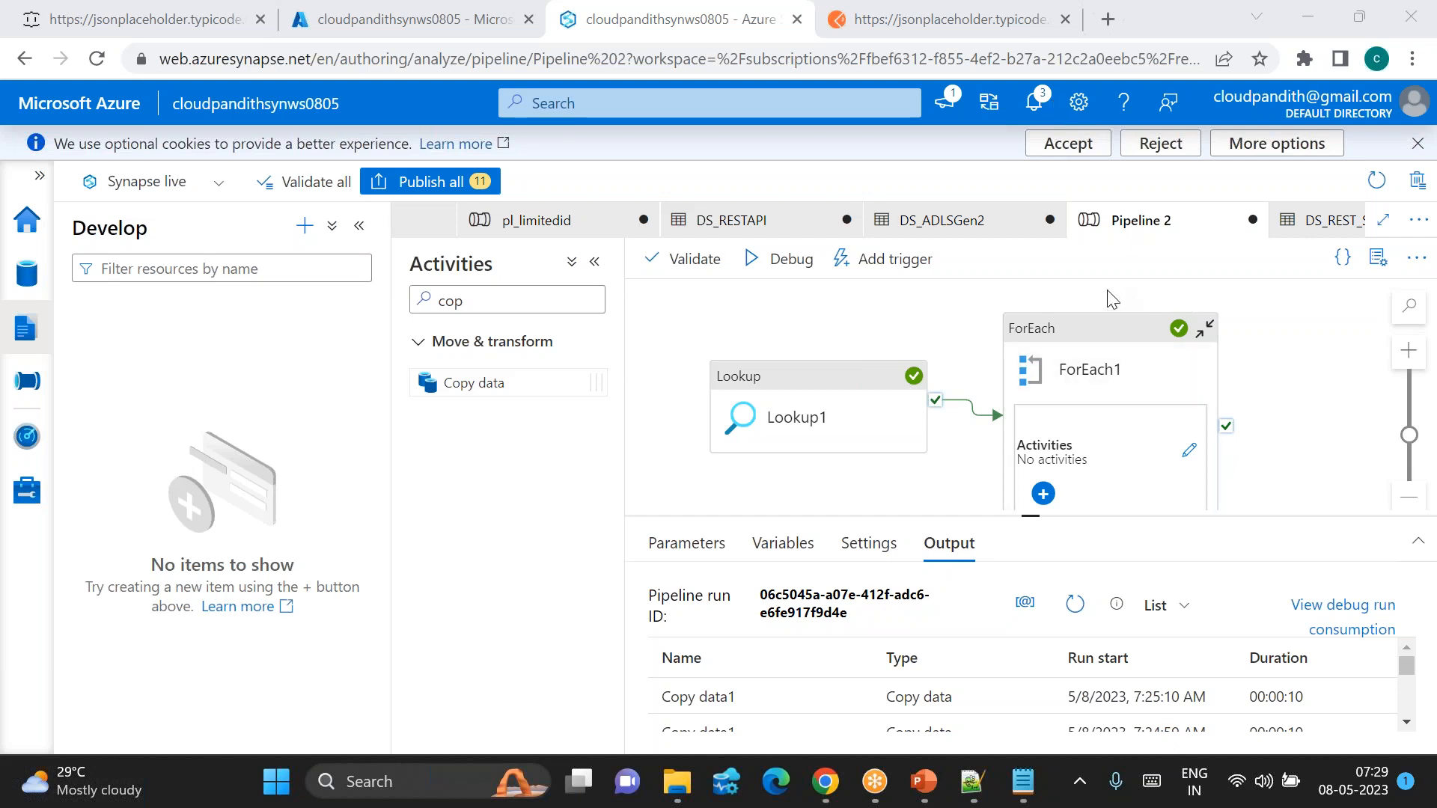
Step: Export Pipeline 2 as a template, downloading Pipeline 2.zip
click(1417, 220)
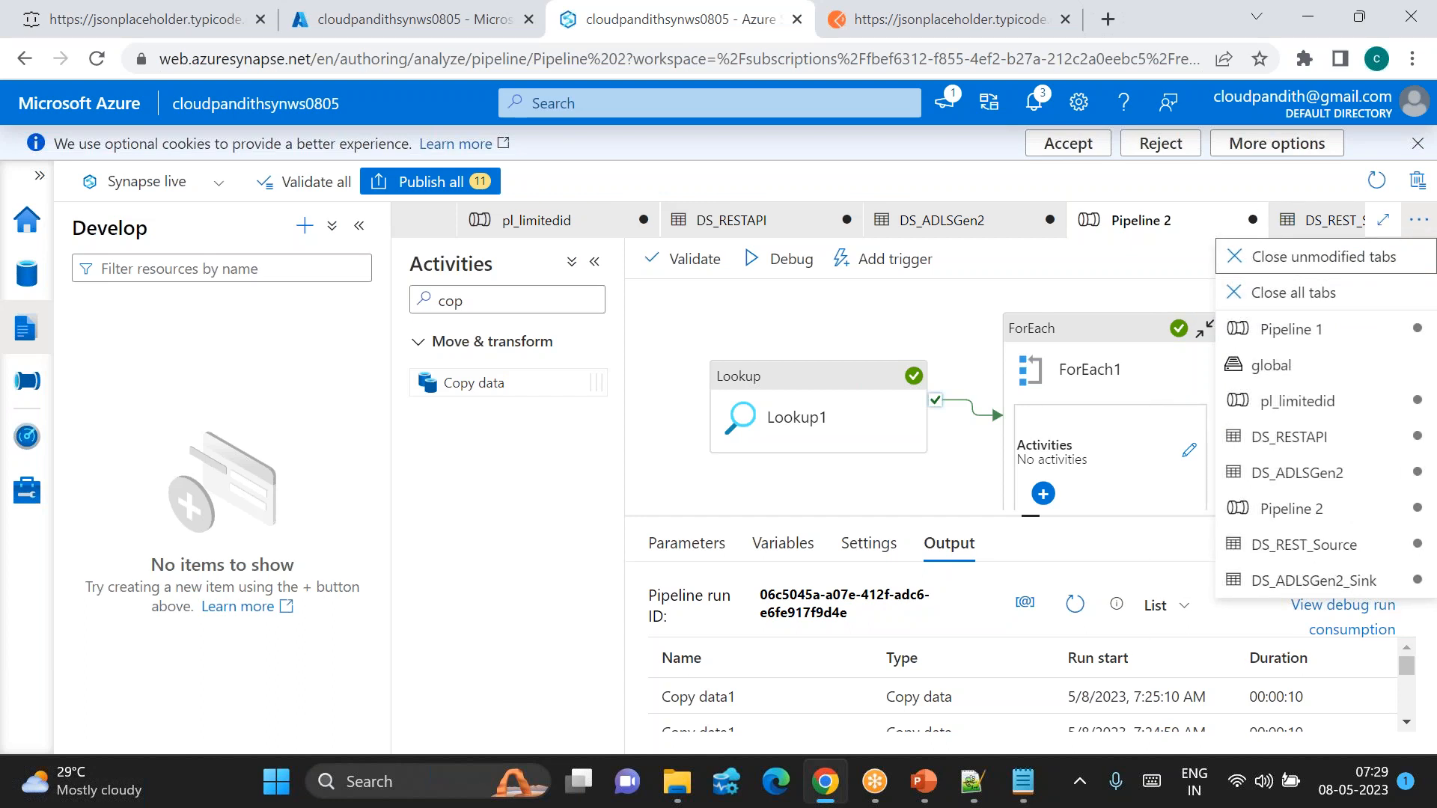
click(1418, 227)
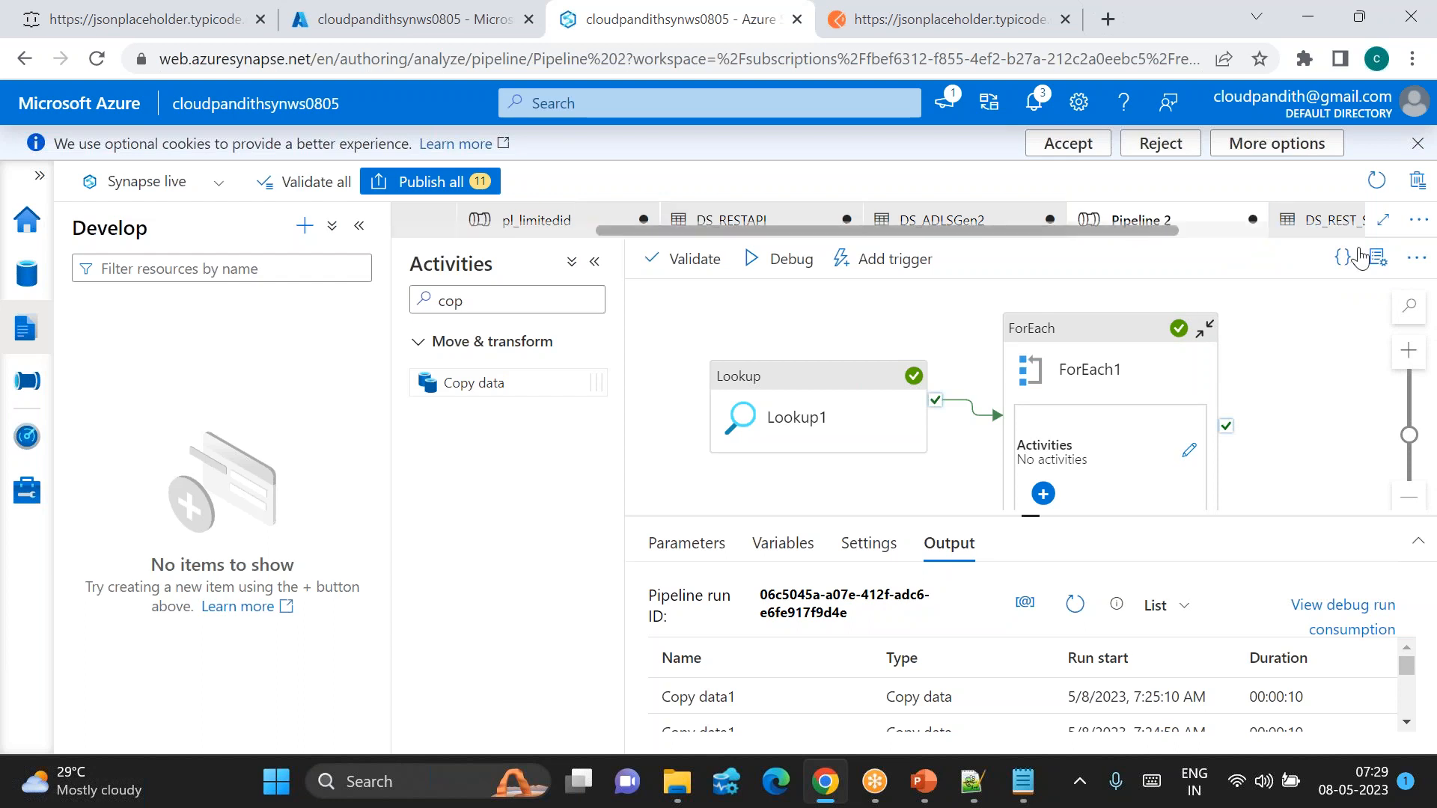
click(1382, 263)
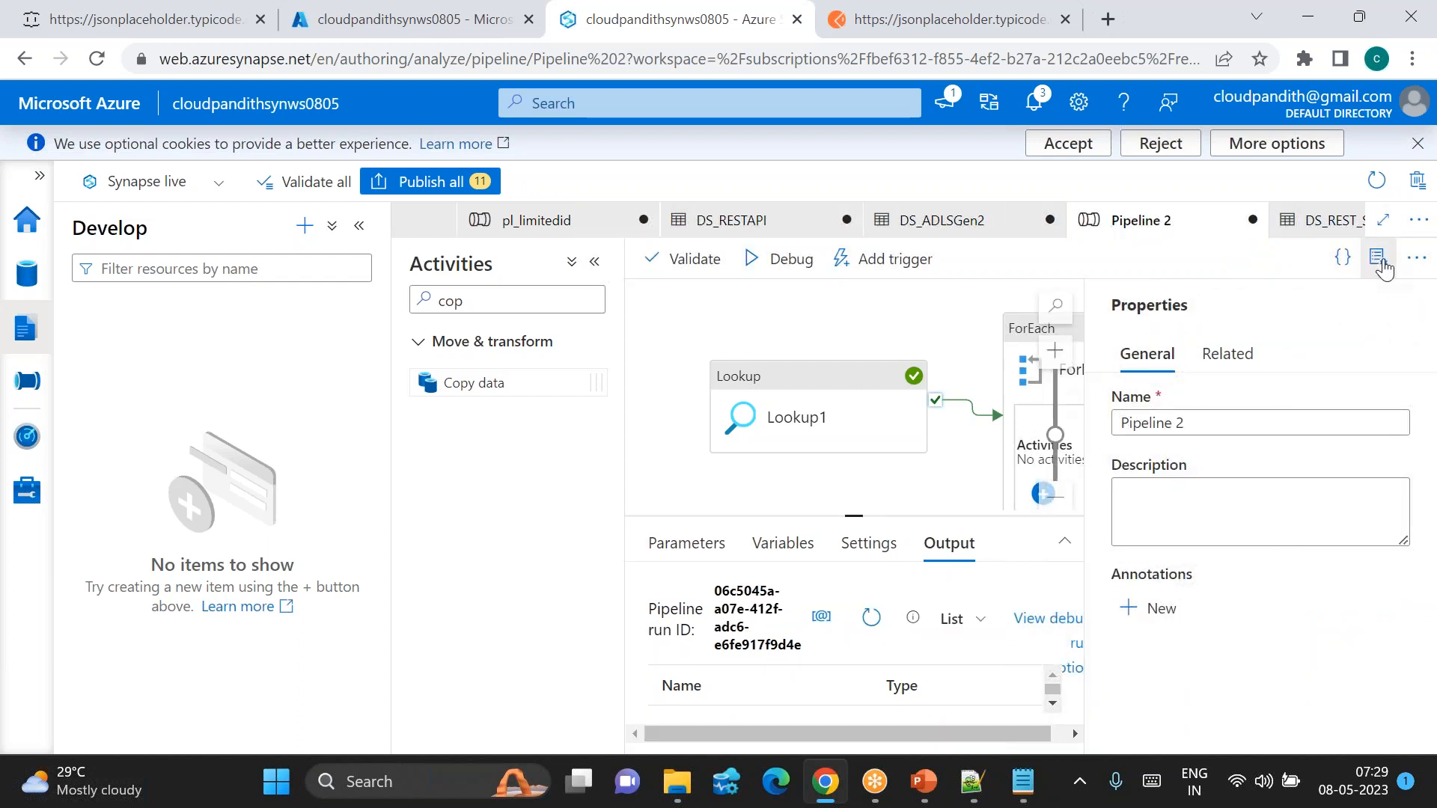
click(1380, 261)
click(1412, 263)
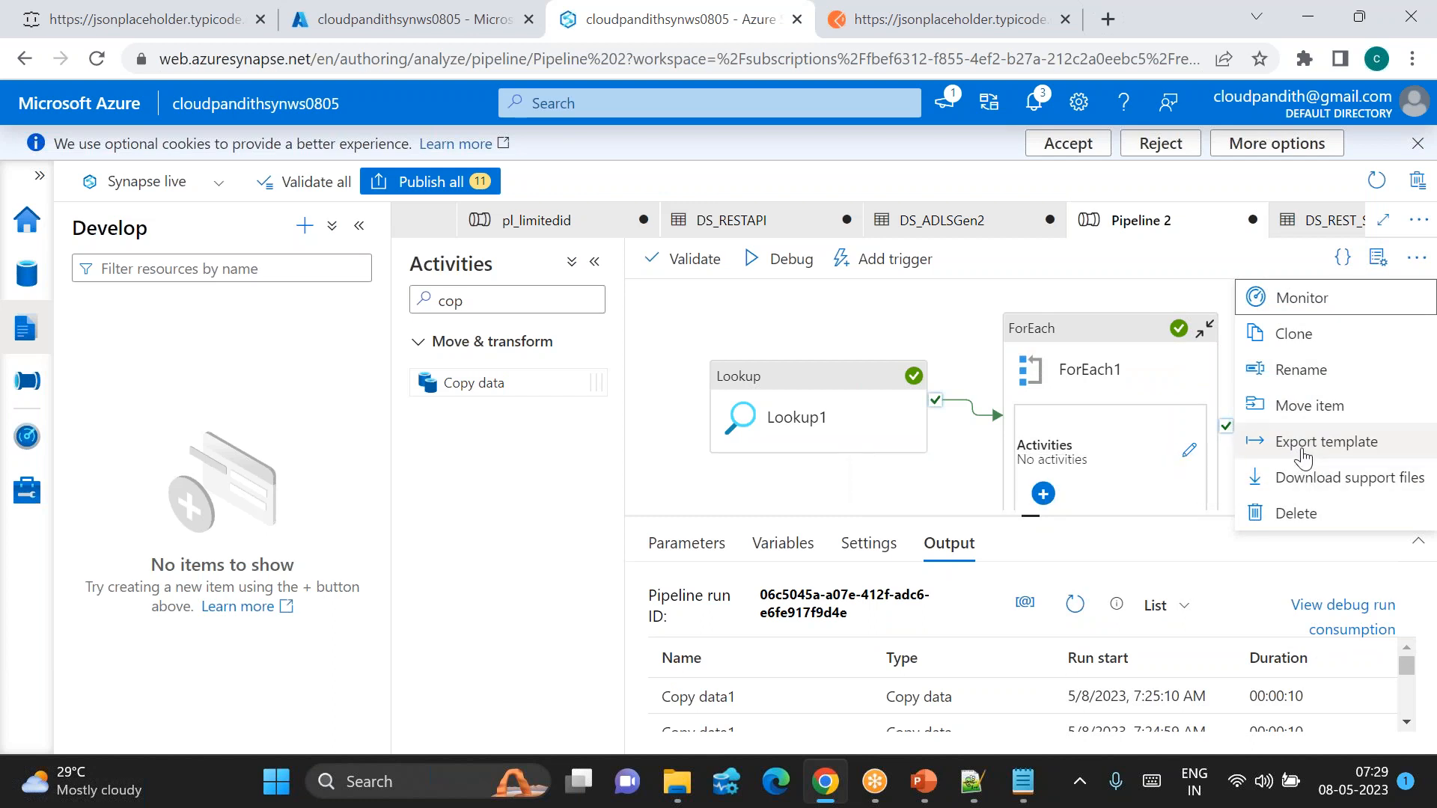
click(1302, 443)
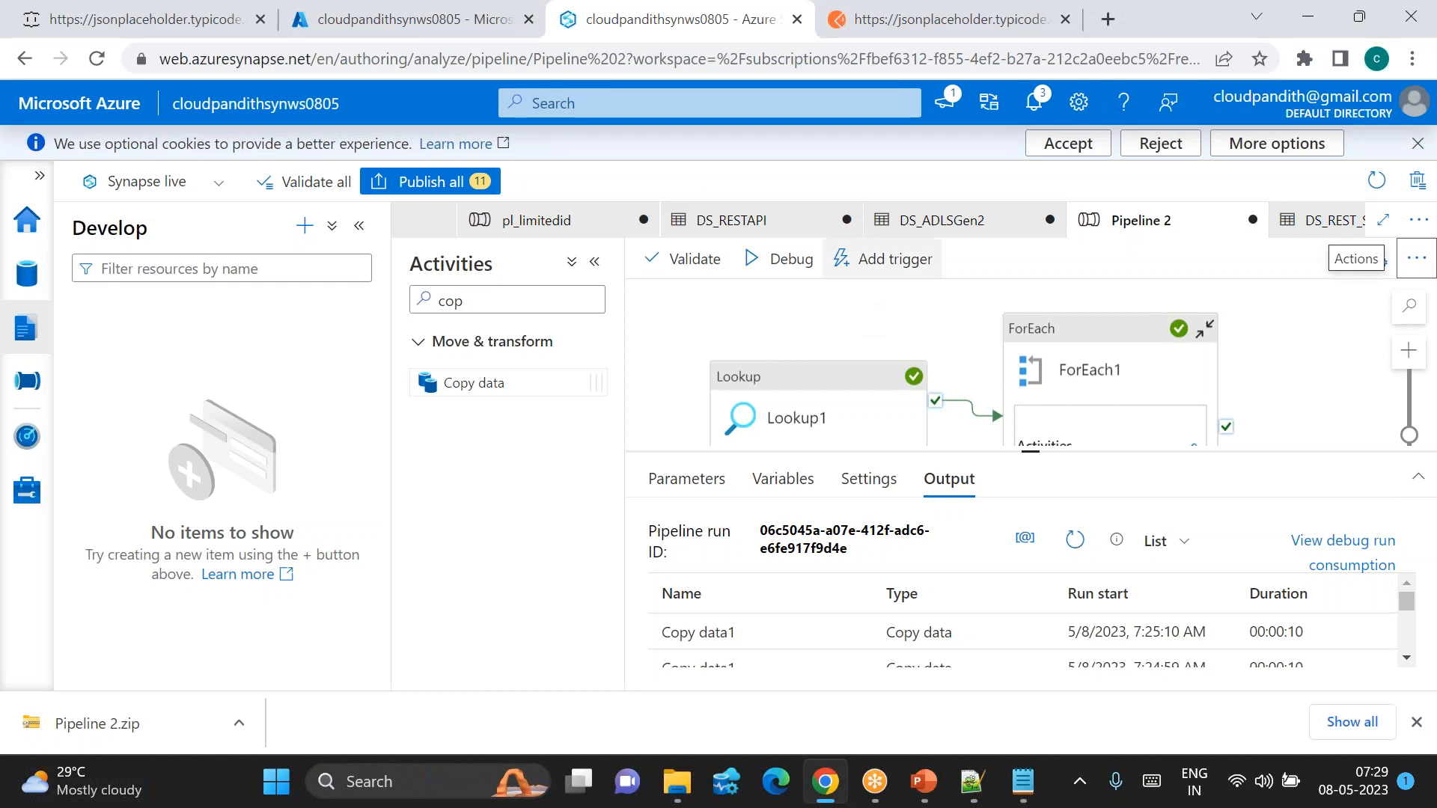
Step: Start an Import from the + menu, then cancel the file dialog
click(304, 226)
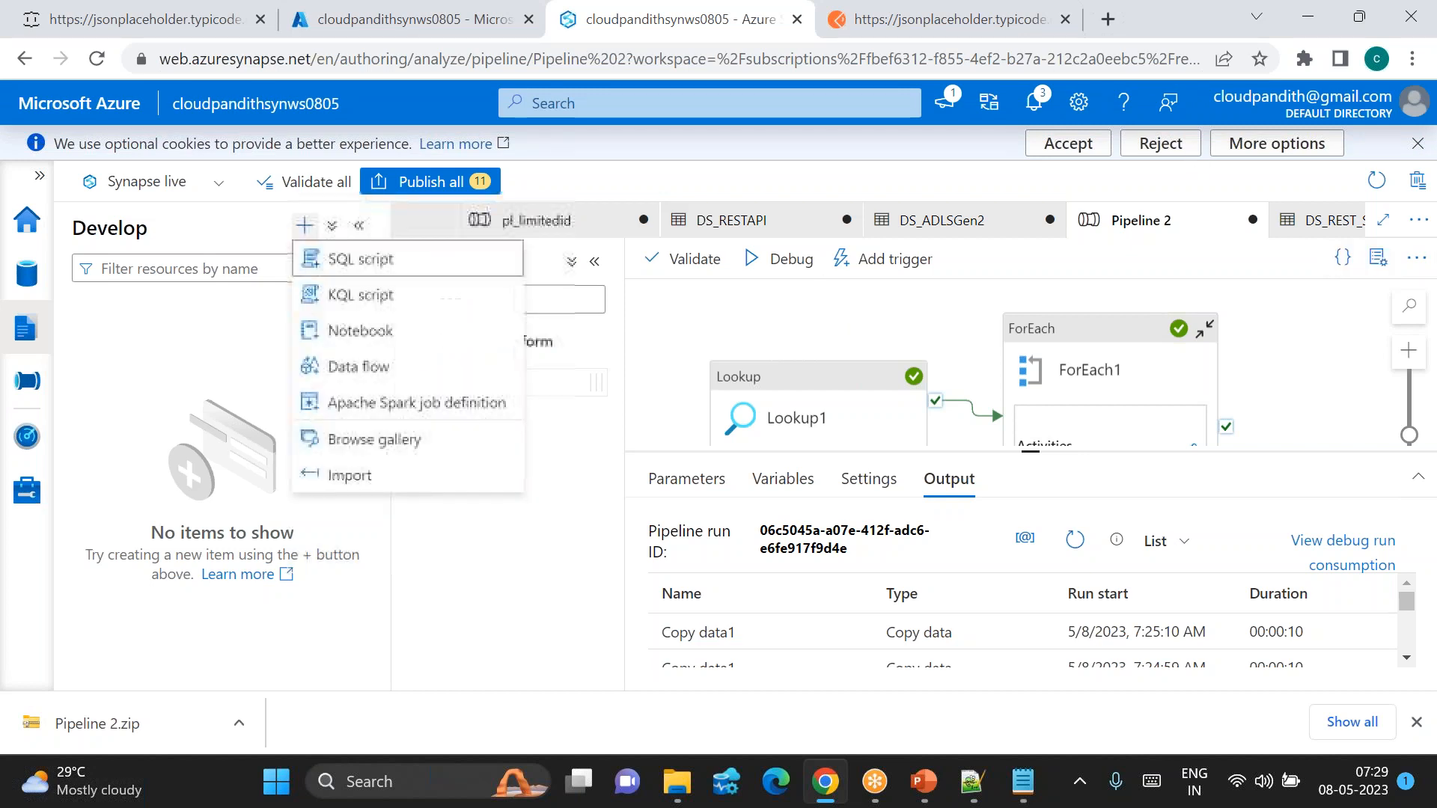
click(401, 490)
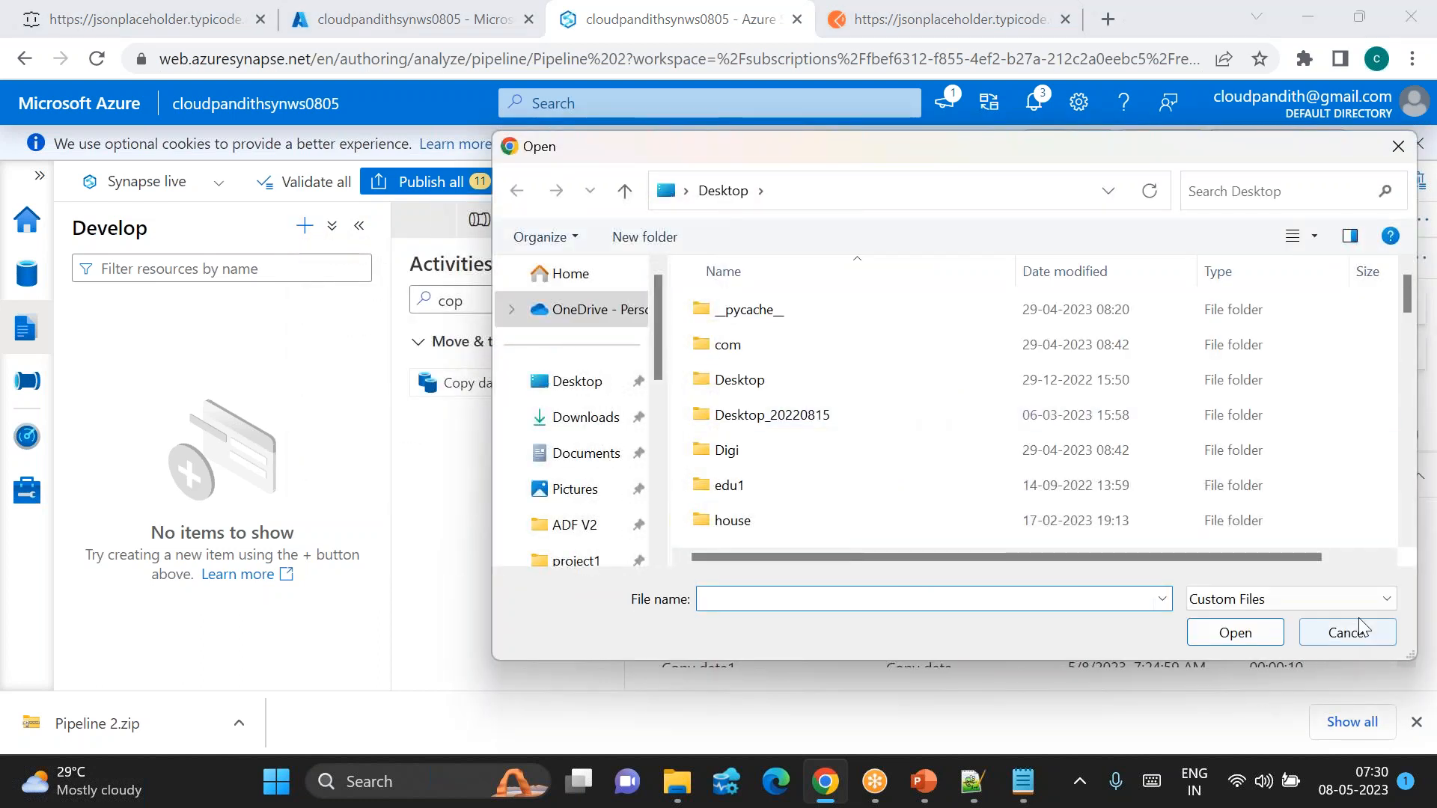
click(1356, 632)
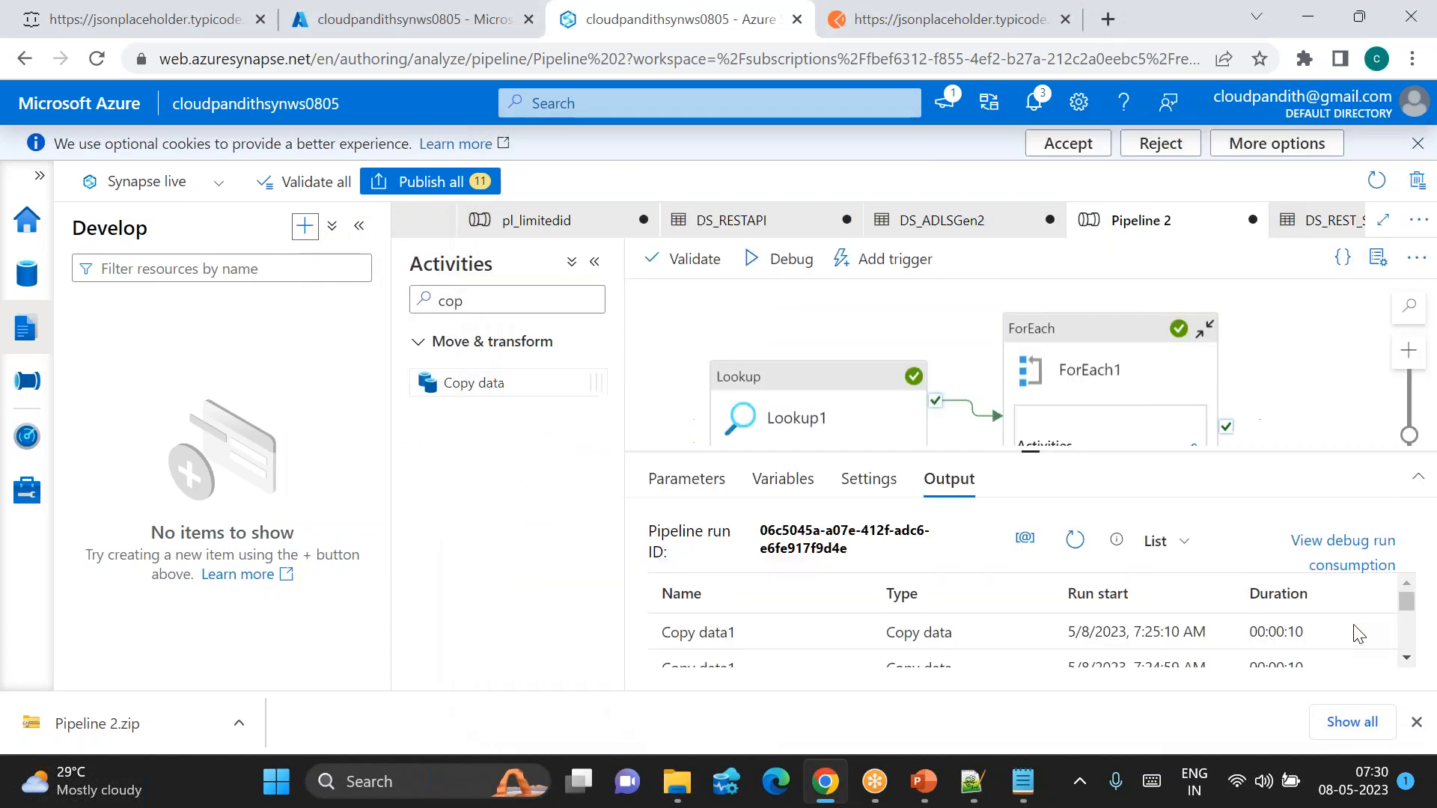